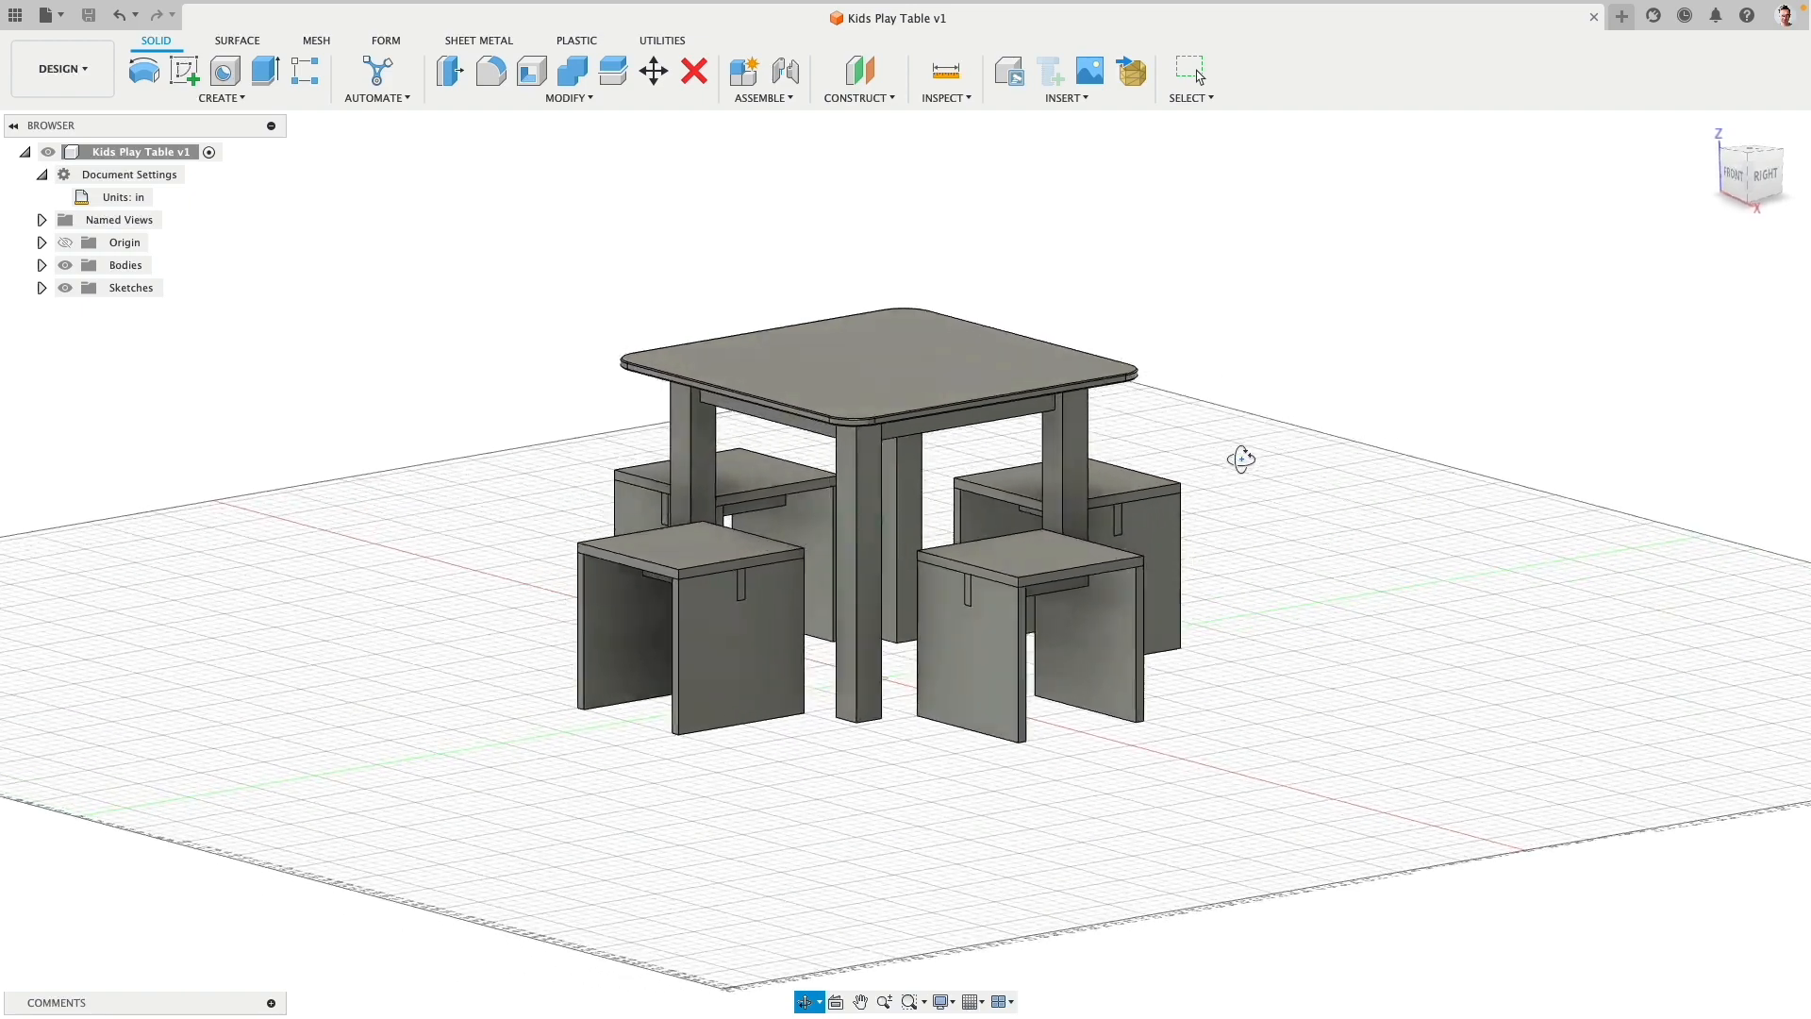
# Step: Look over the finished kids' play table model and open a new, empty design document
pyautogui.press('Escape')
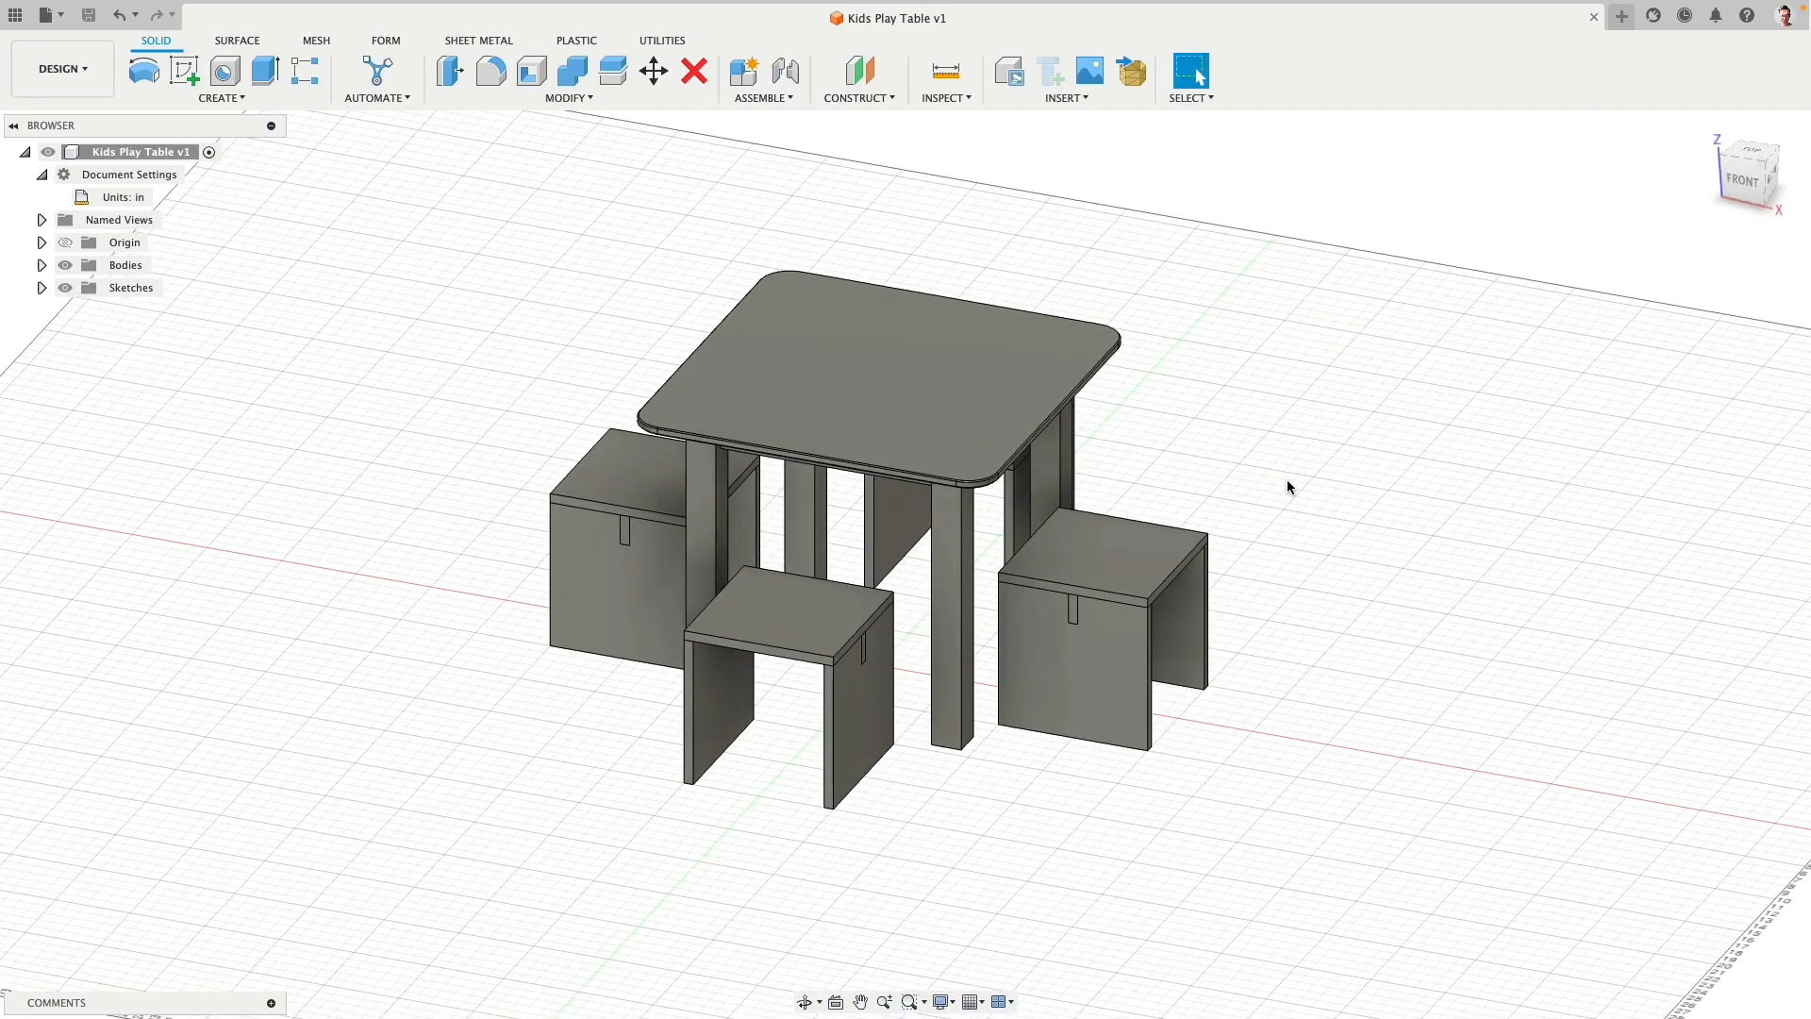
pyautogui.keyDown('shift'); pyautogui.moveTo(1288, 483); pyautogui.dragTo(1267, 468, button='middle'); pyautogui.keyUp('shift')
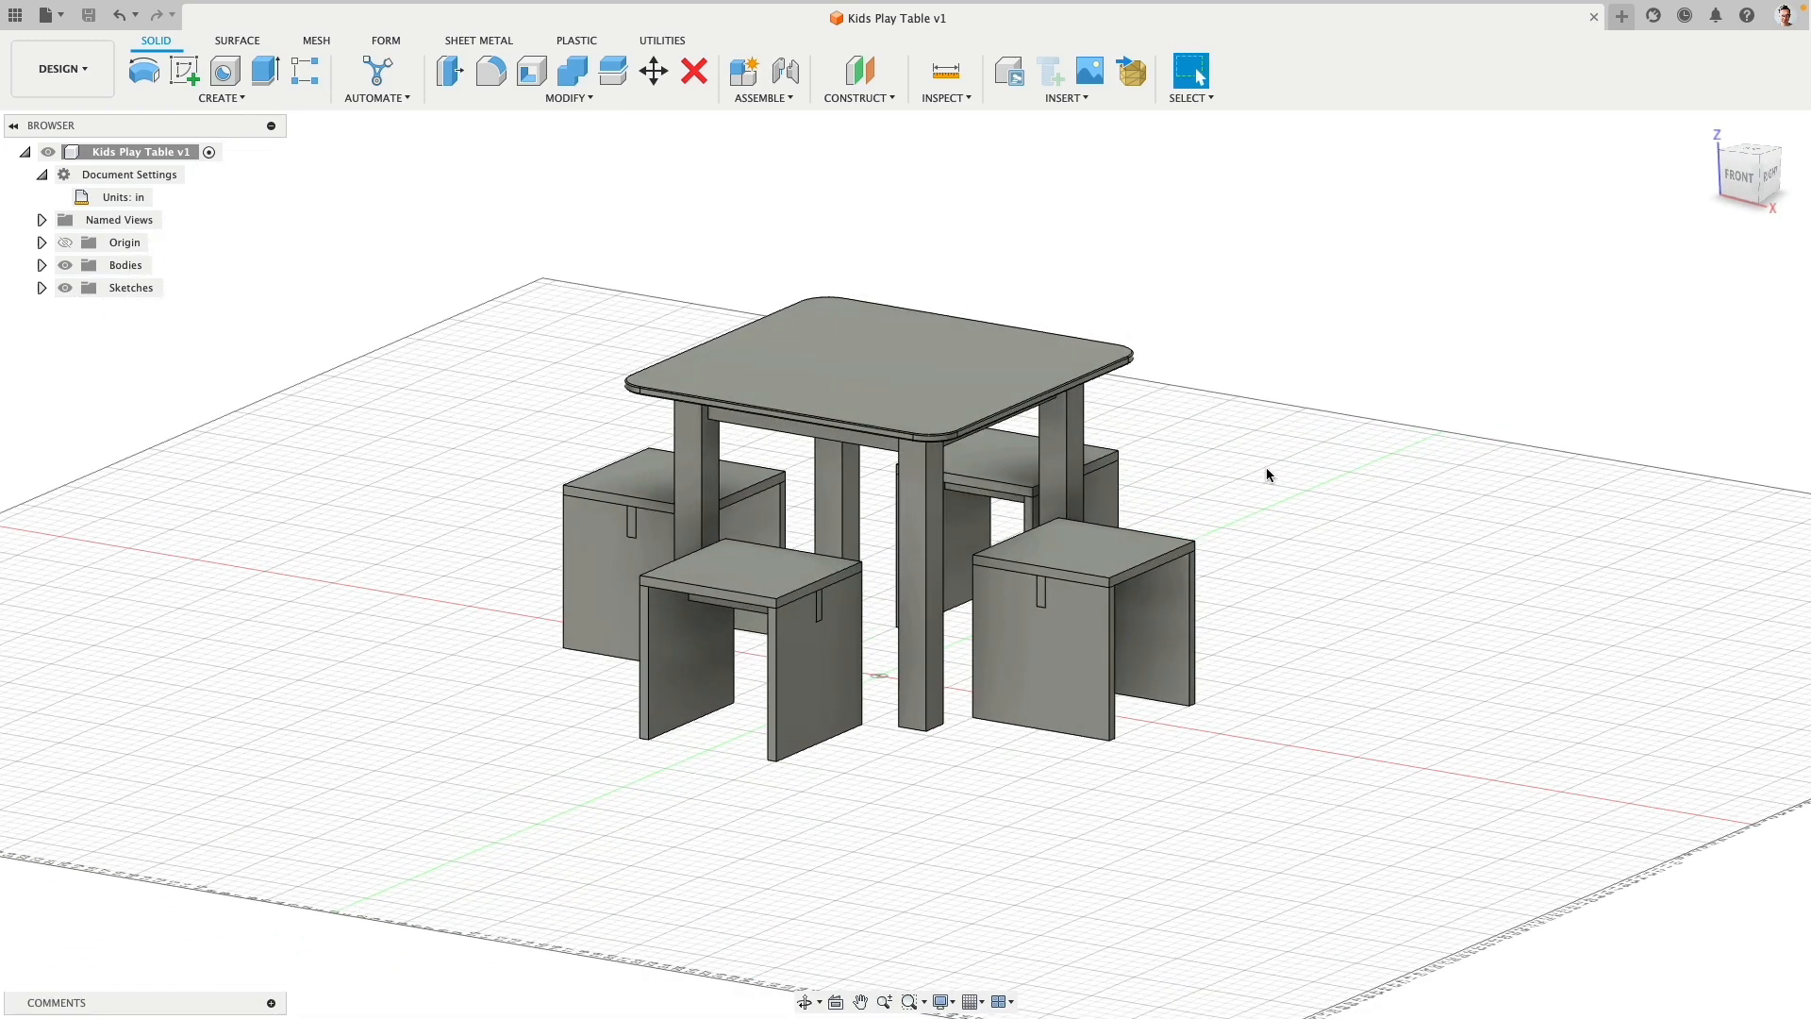
pyautogui.click(1620, 16)
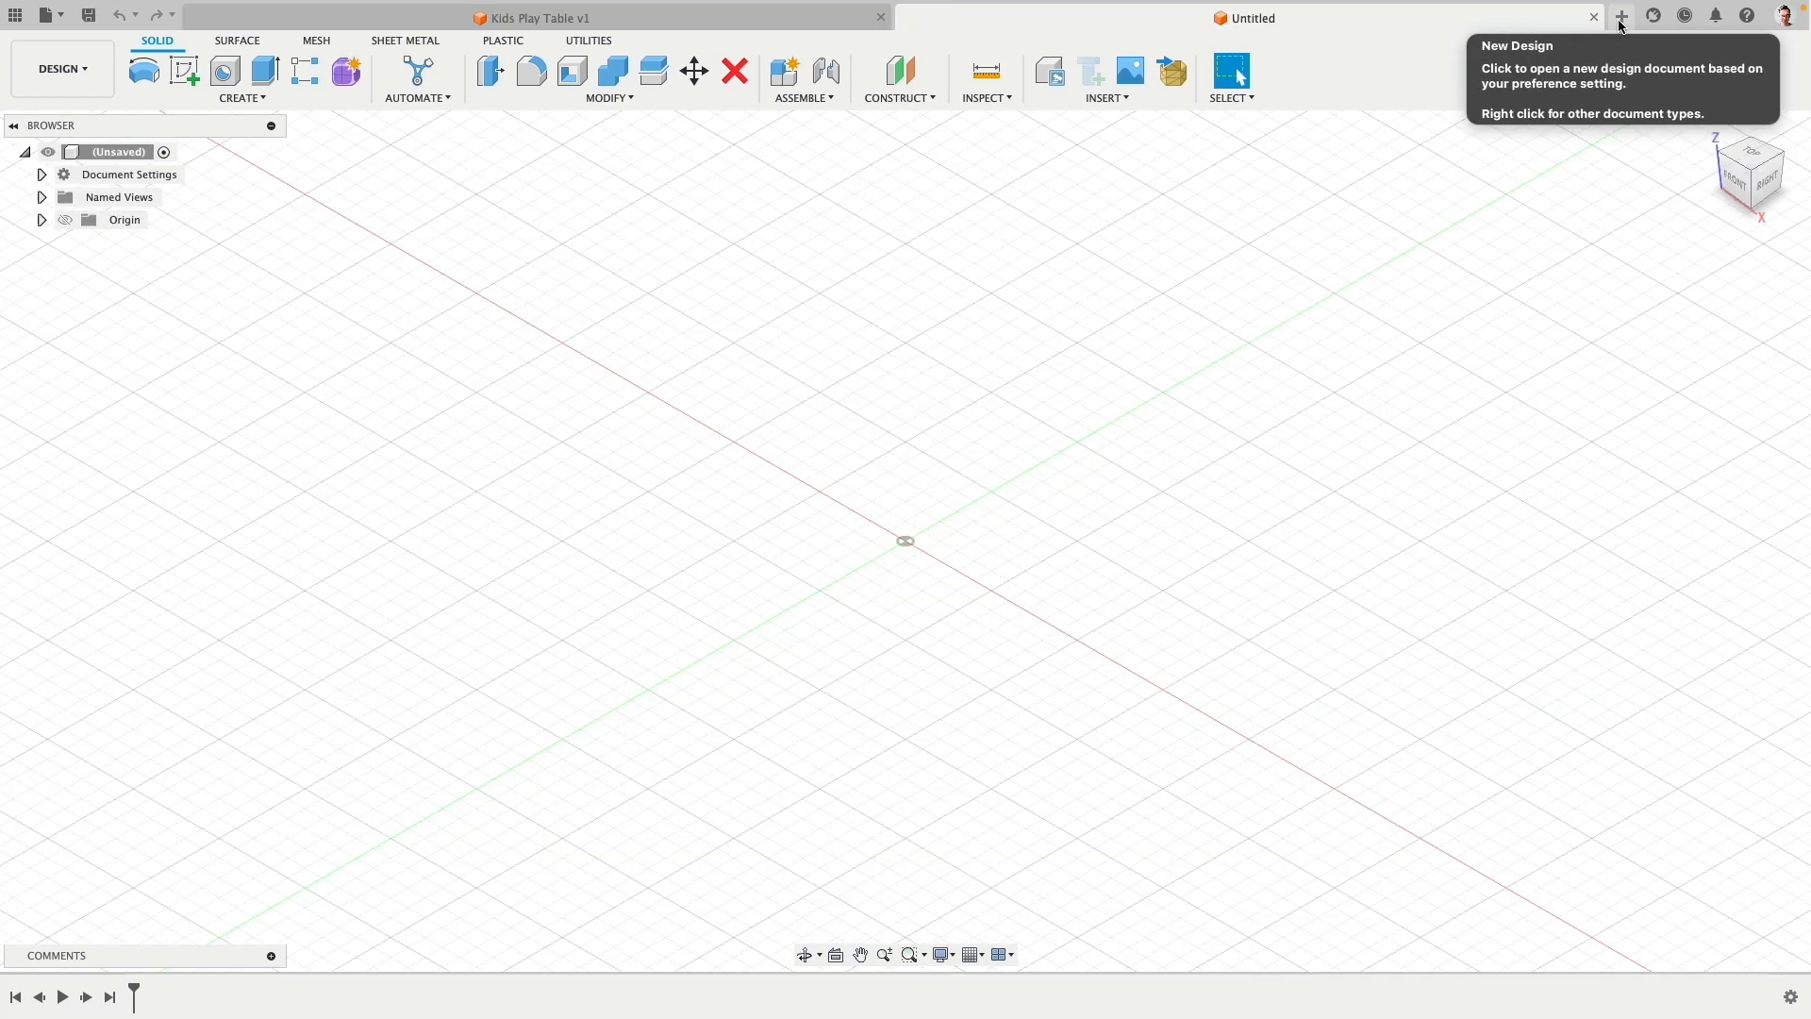
# Step: Hide the layout grid and show it again
pyautogui.click(973, 955)
pyautogui.click(976, 841)
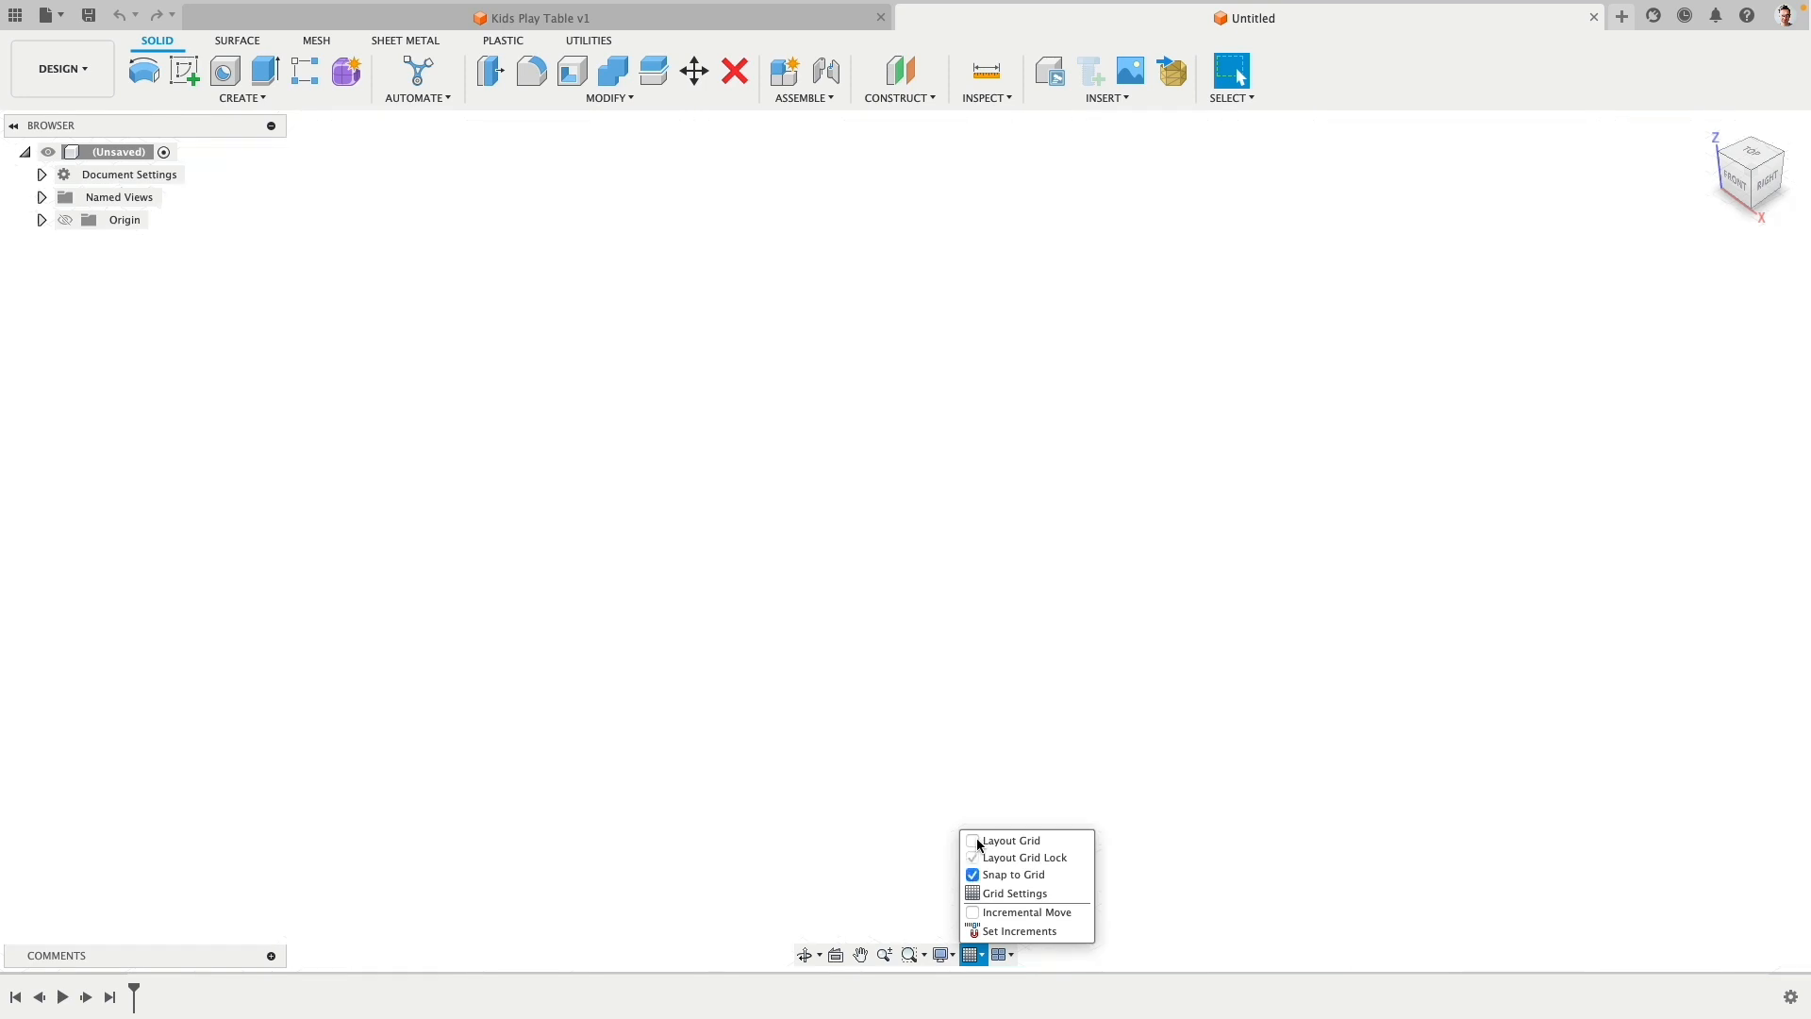
pyautogui.click(976, 842)
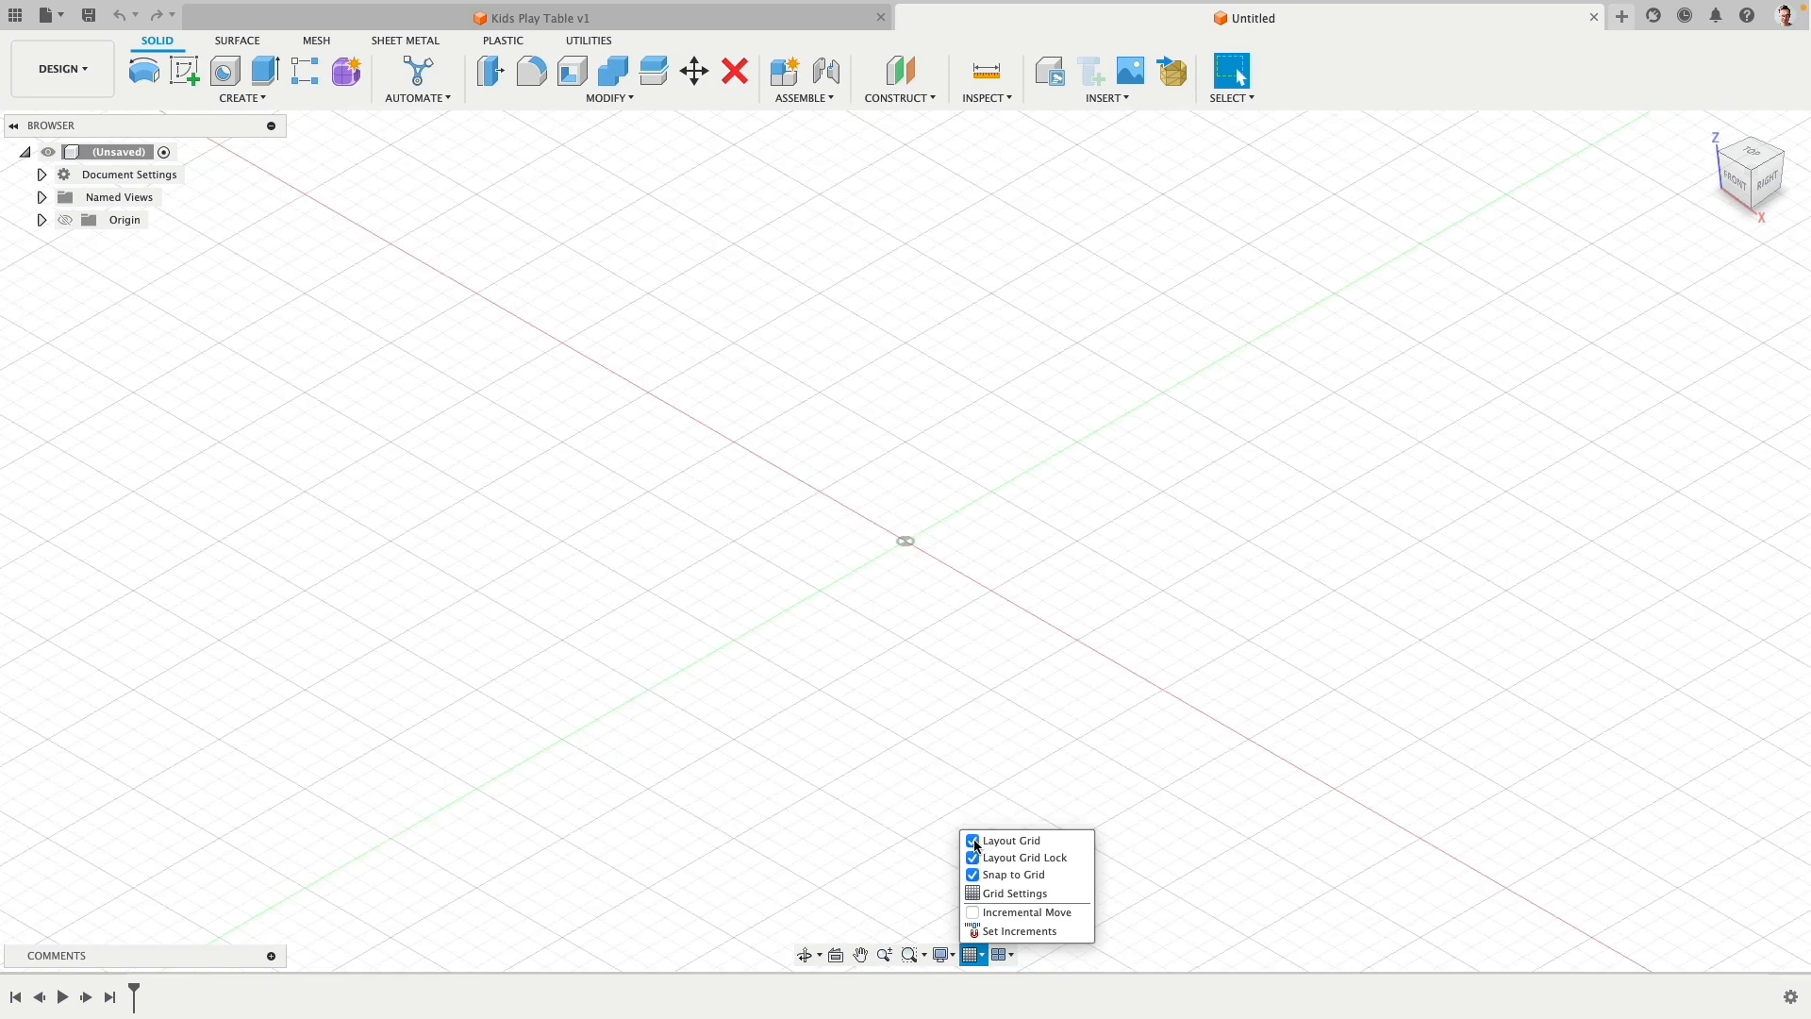
# Step: Turn off design history capture for the new design and accept the removal of its timeline
pyautogui.rightClick(130, 159)
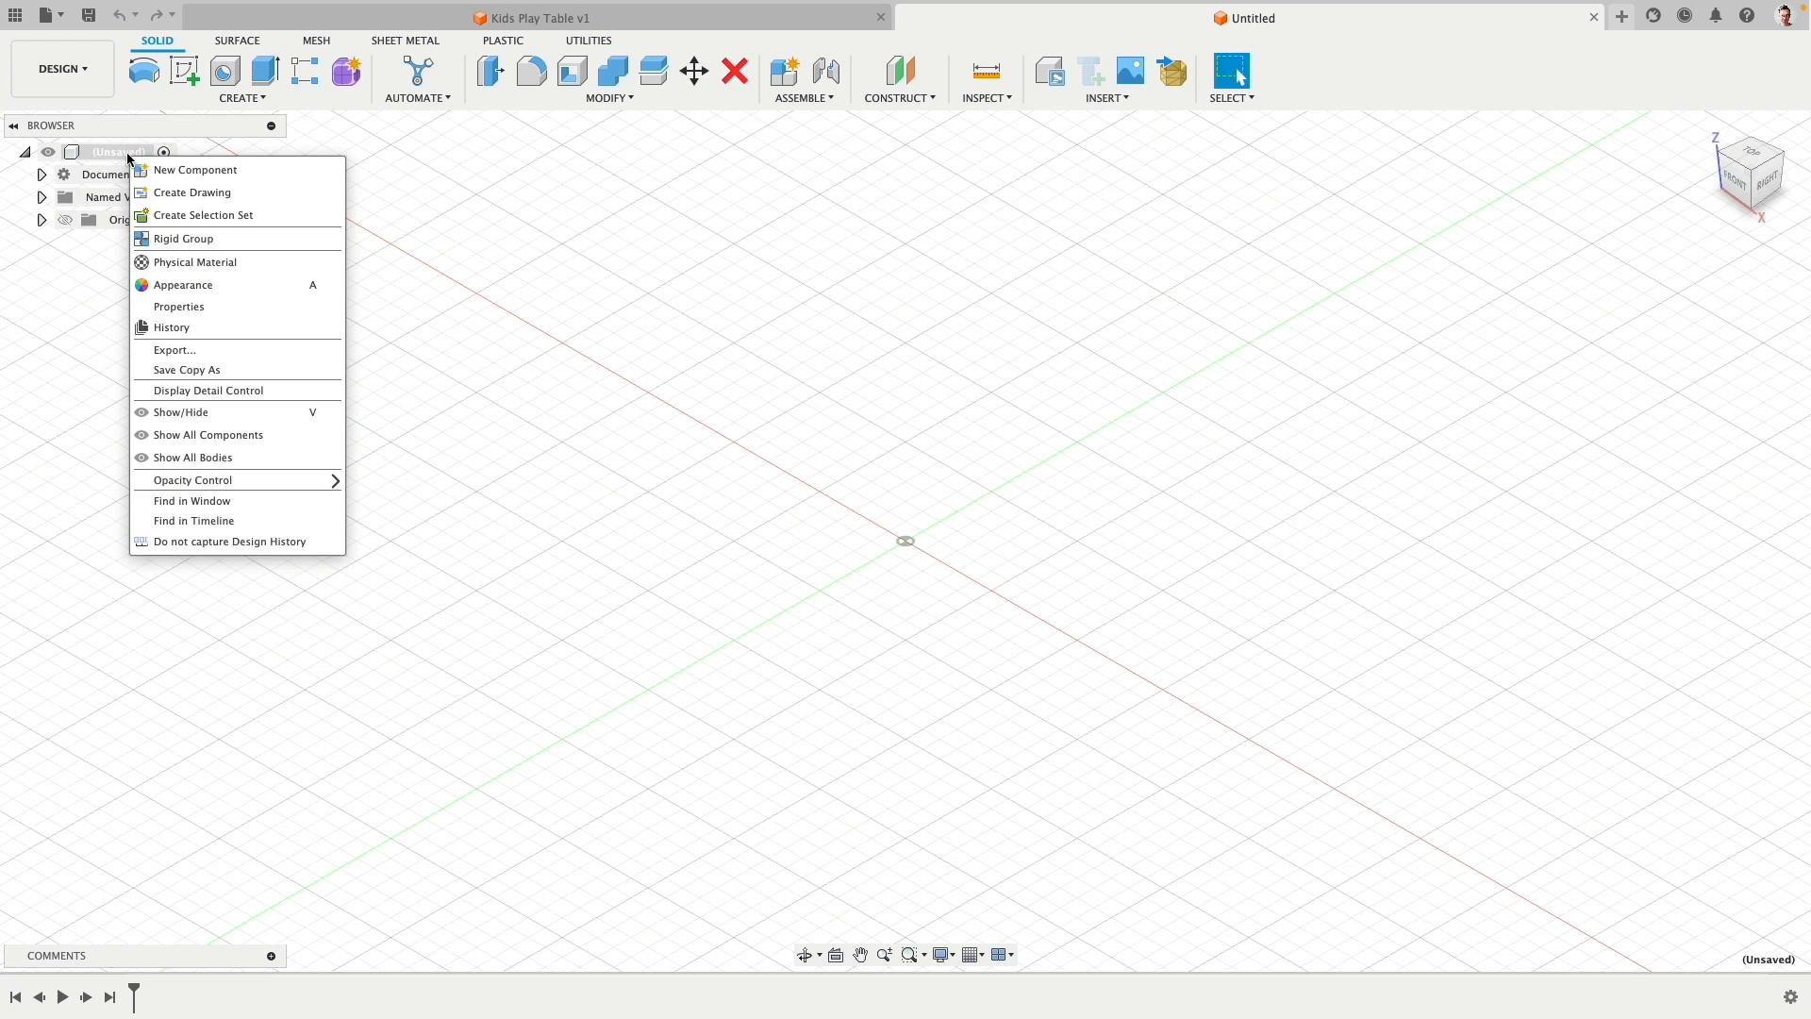
pyautogui.click(226, 541)
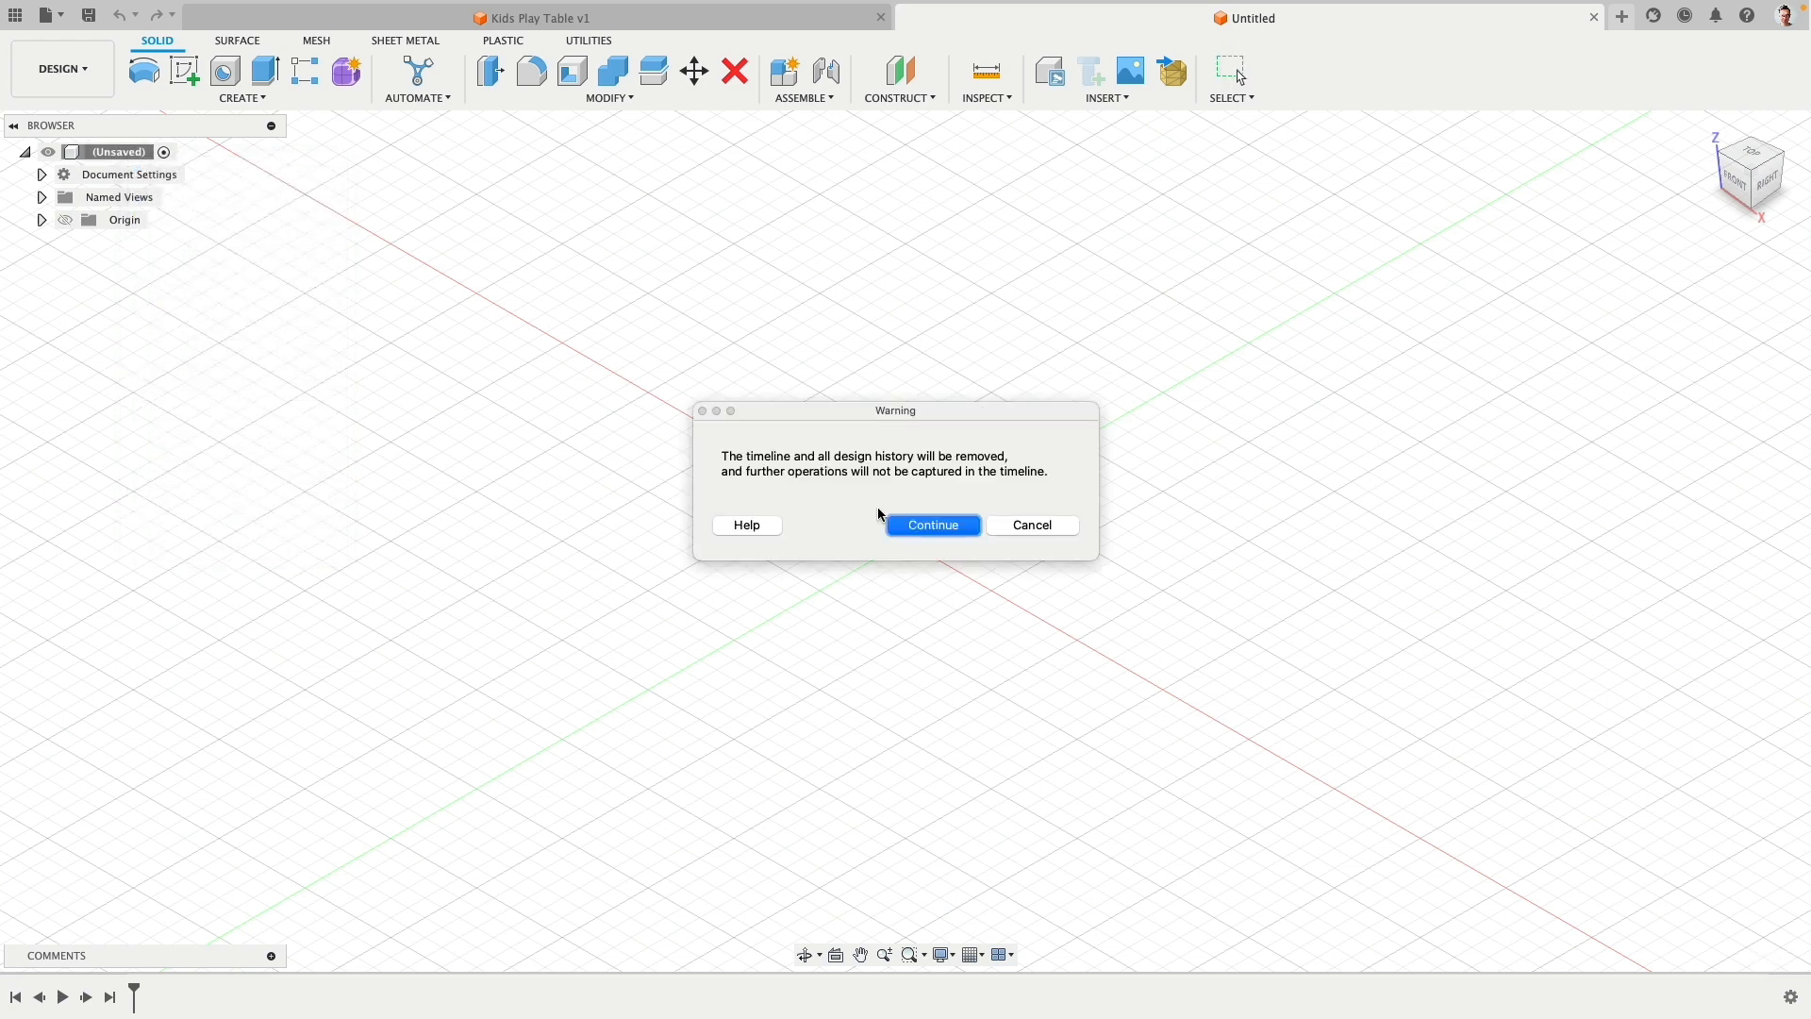
pyautogui.click(934, 525)
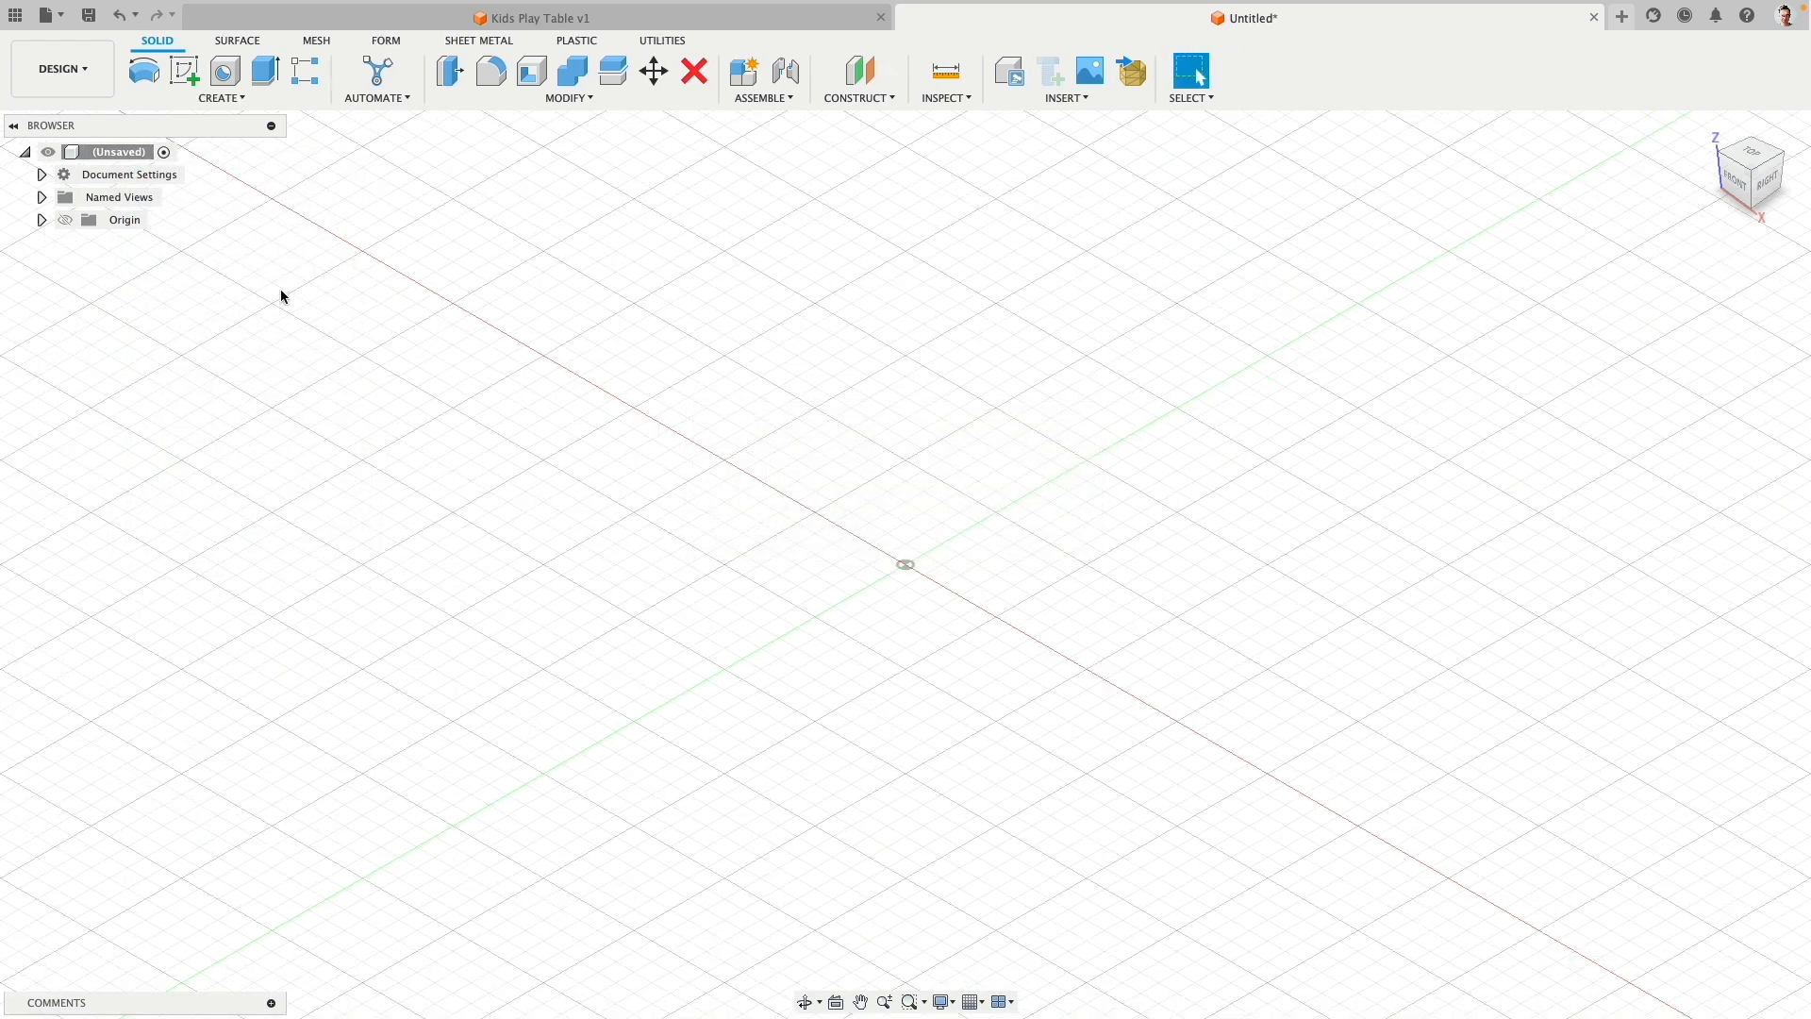
# Step: Change the document's active units to inches
pyautogui.click(43, 177)
pyautogui.click(172, 196)
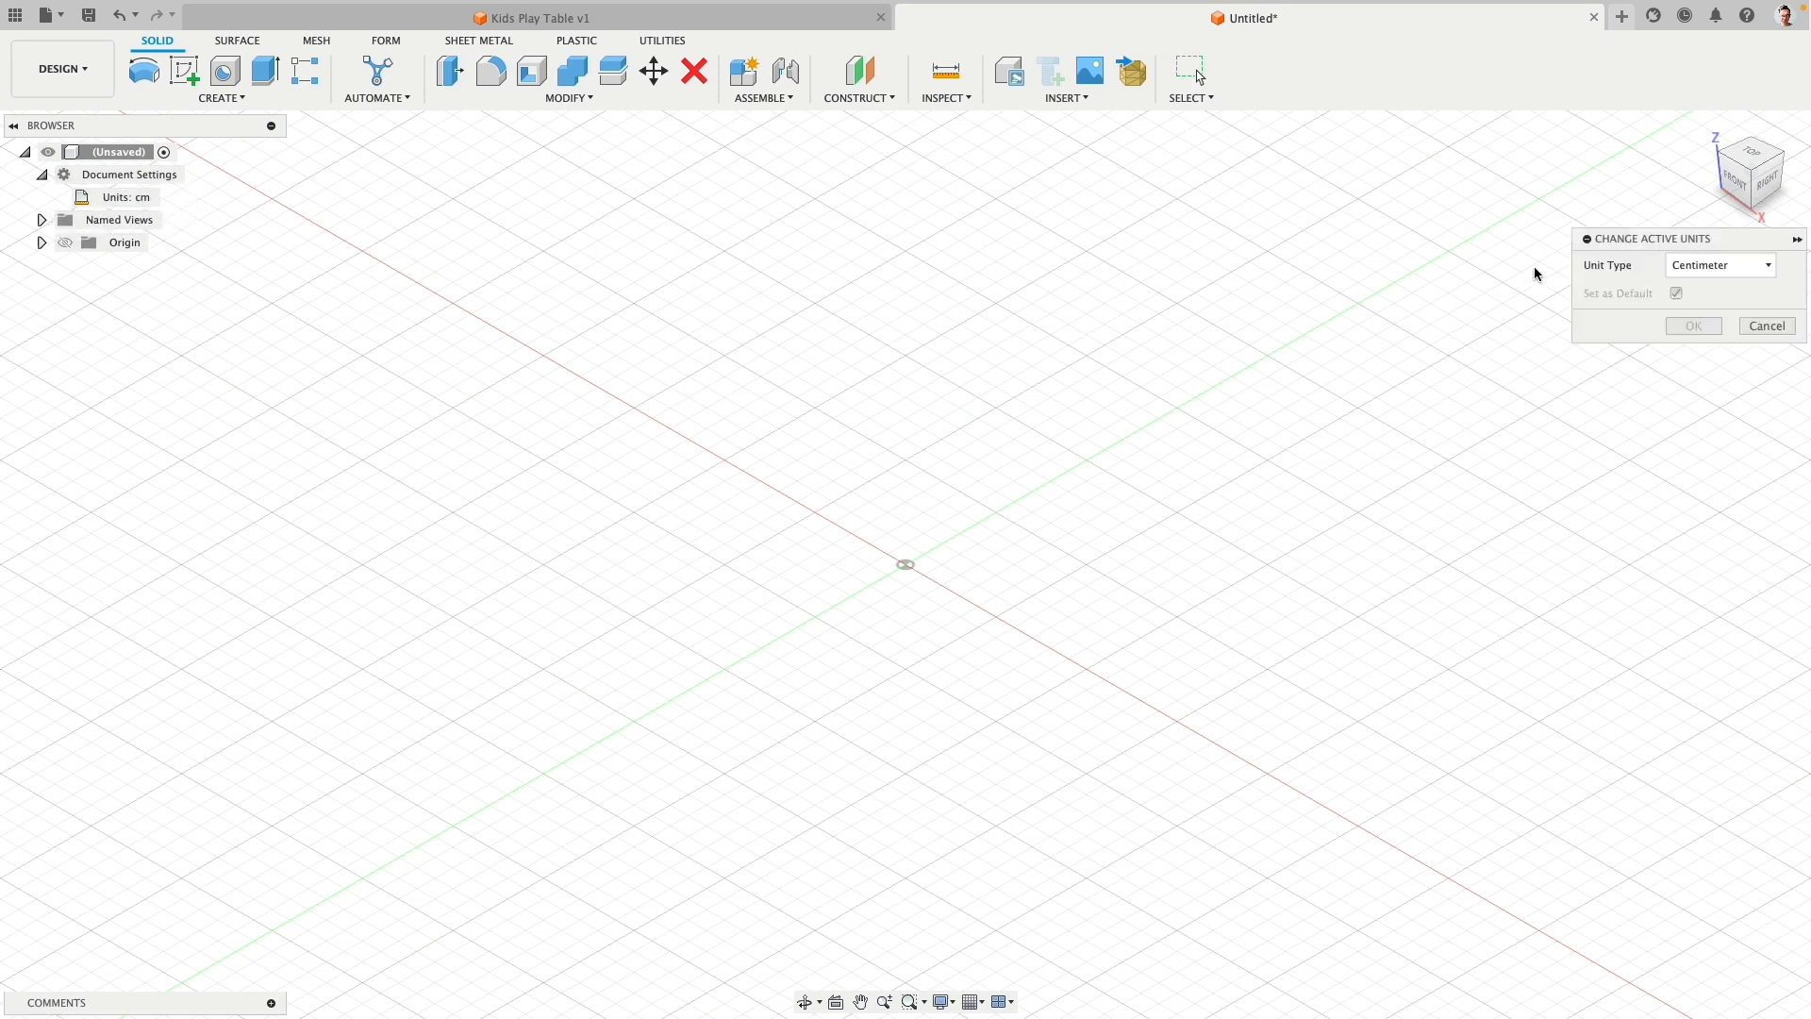
pyautogui.click(1721, 265)
pyautogui.click(1728, 347)
pyautogui.click(1713, 328)
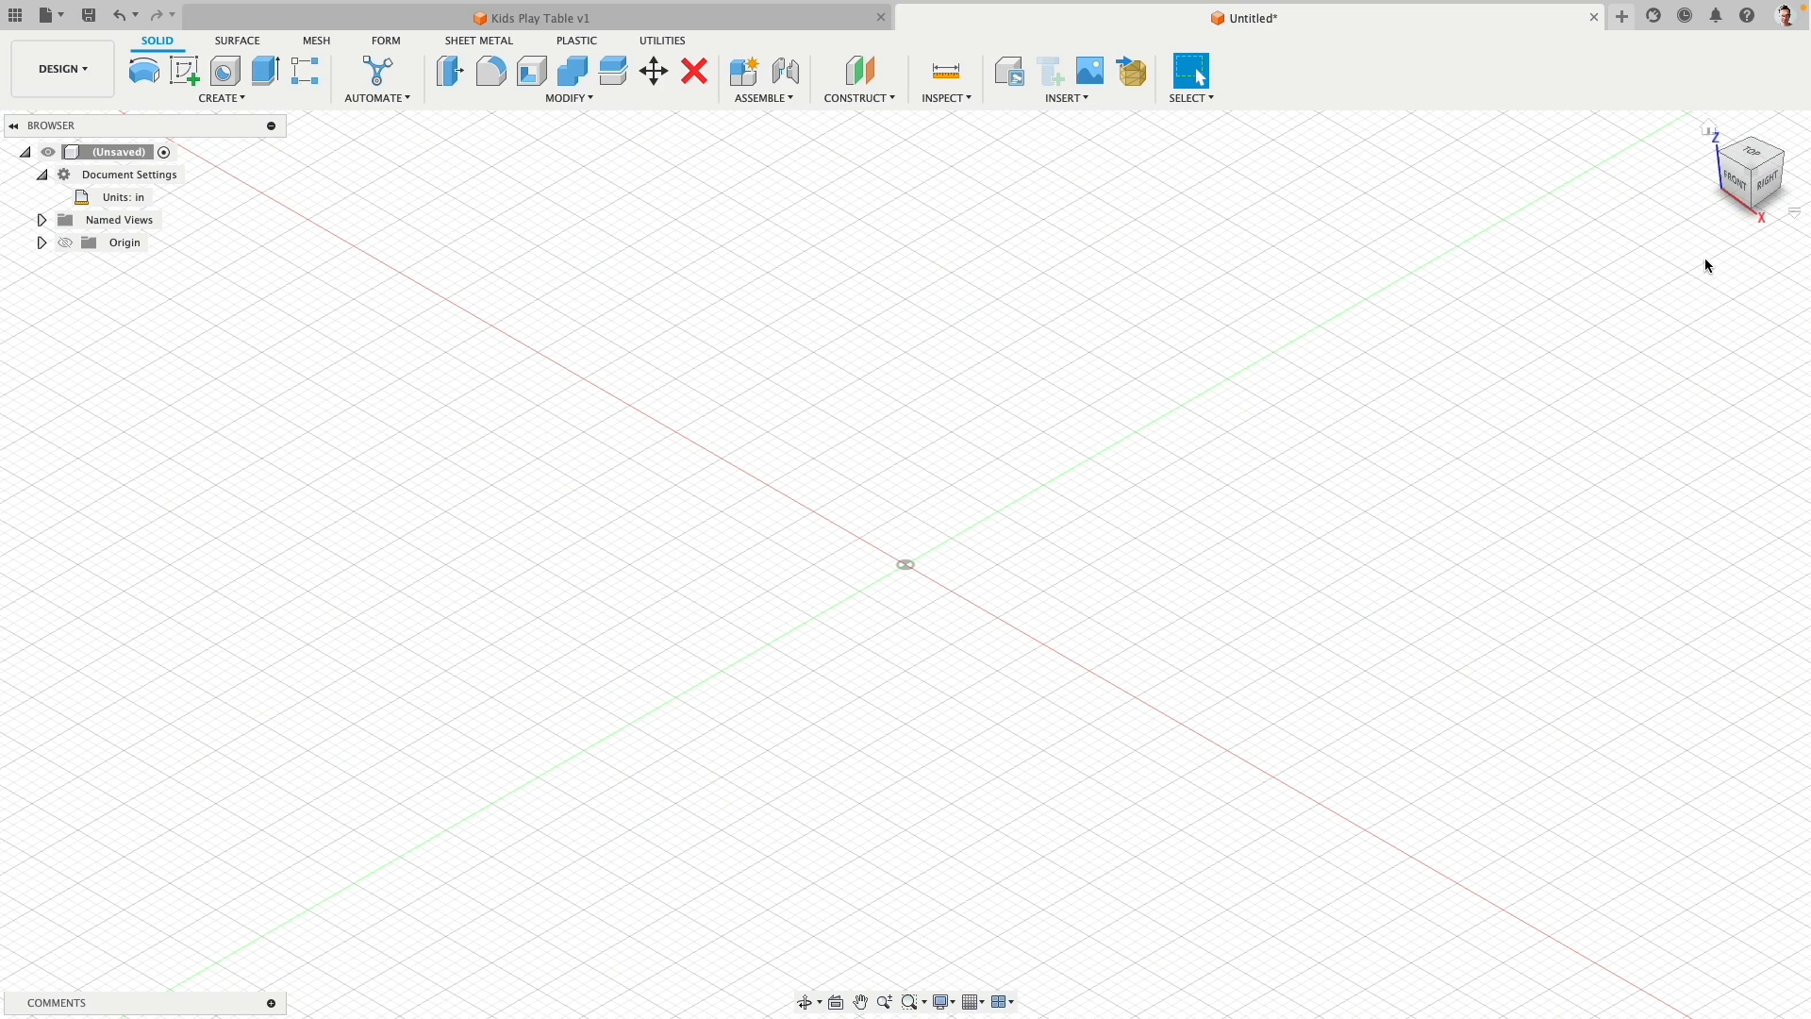
# Step: Sketch a center rectangle on the horizontal plane, centred on the origin, 24 in wide and about 3 in high
pyautogui.click(1753, 158)
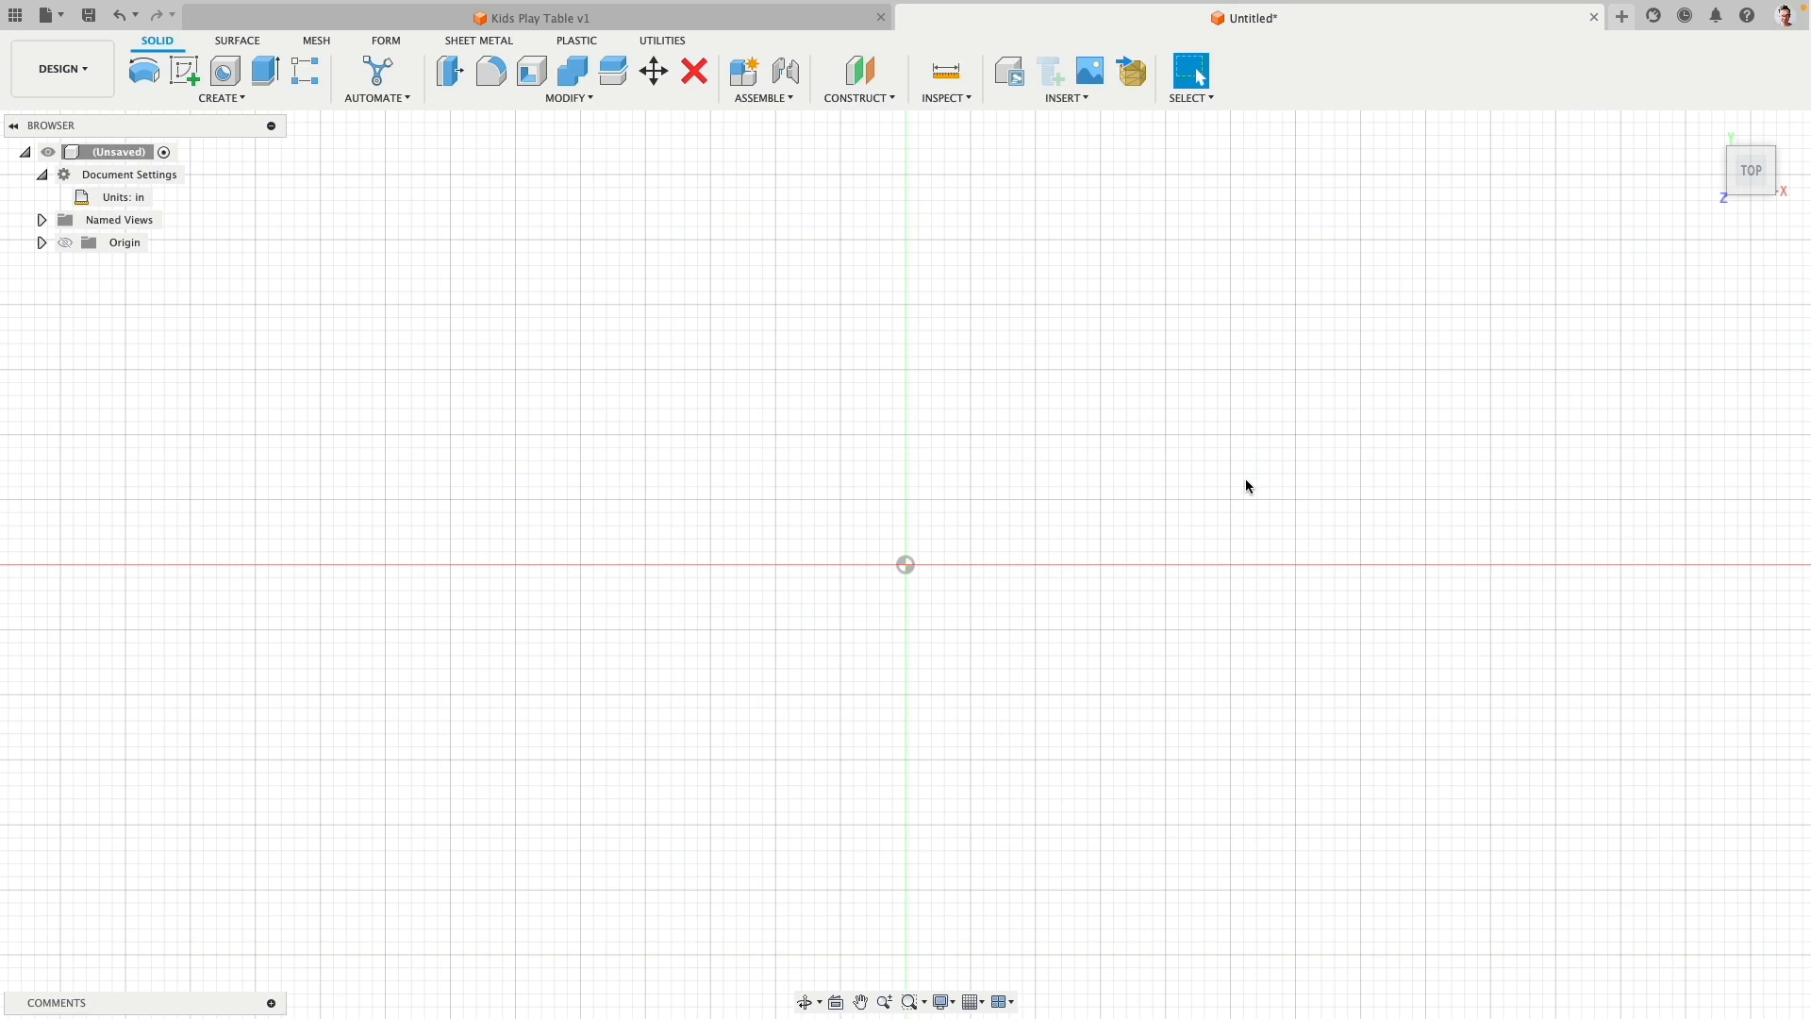
pyautogui.click(184, 71)
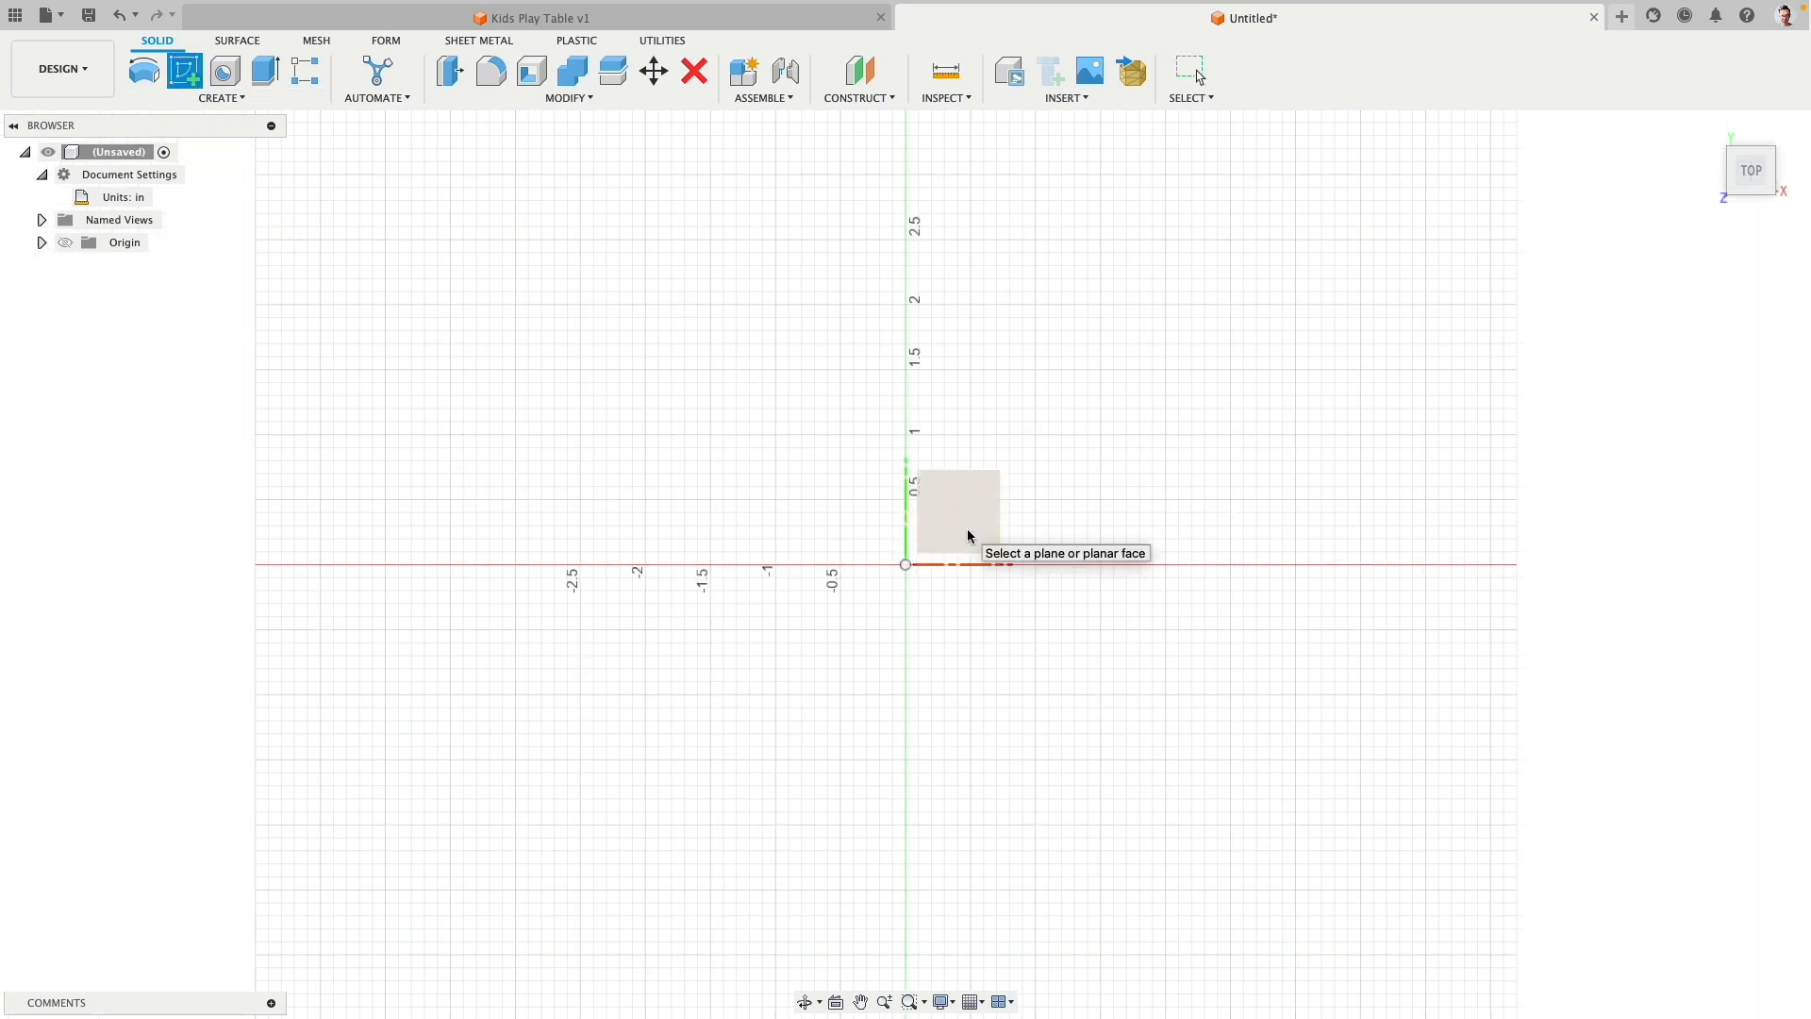
pyautogui.click(966, 529)
pyautogui.click(254, 99)
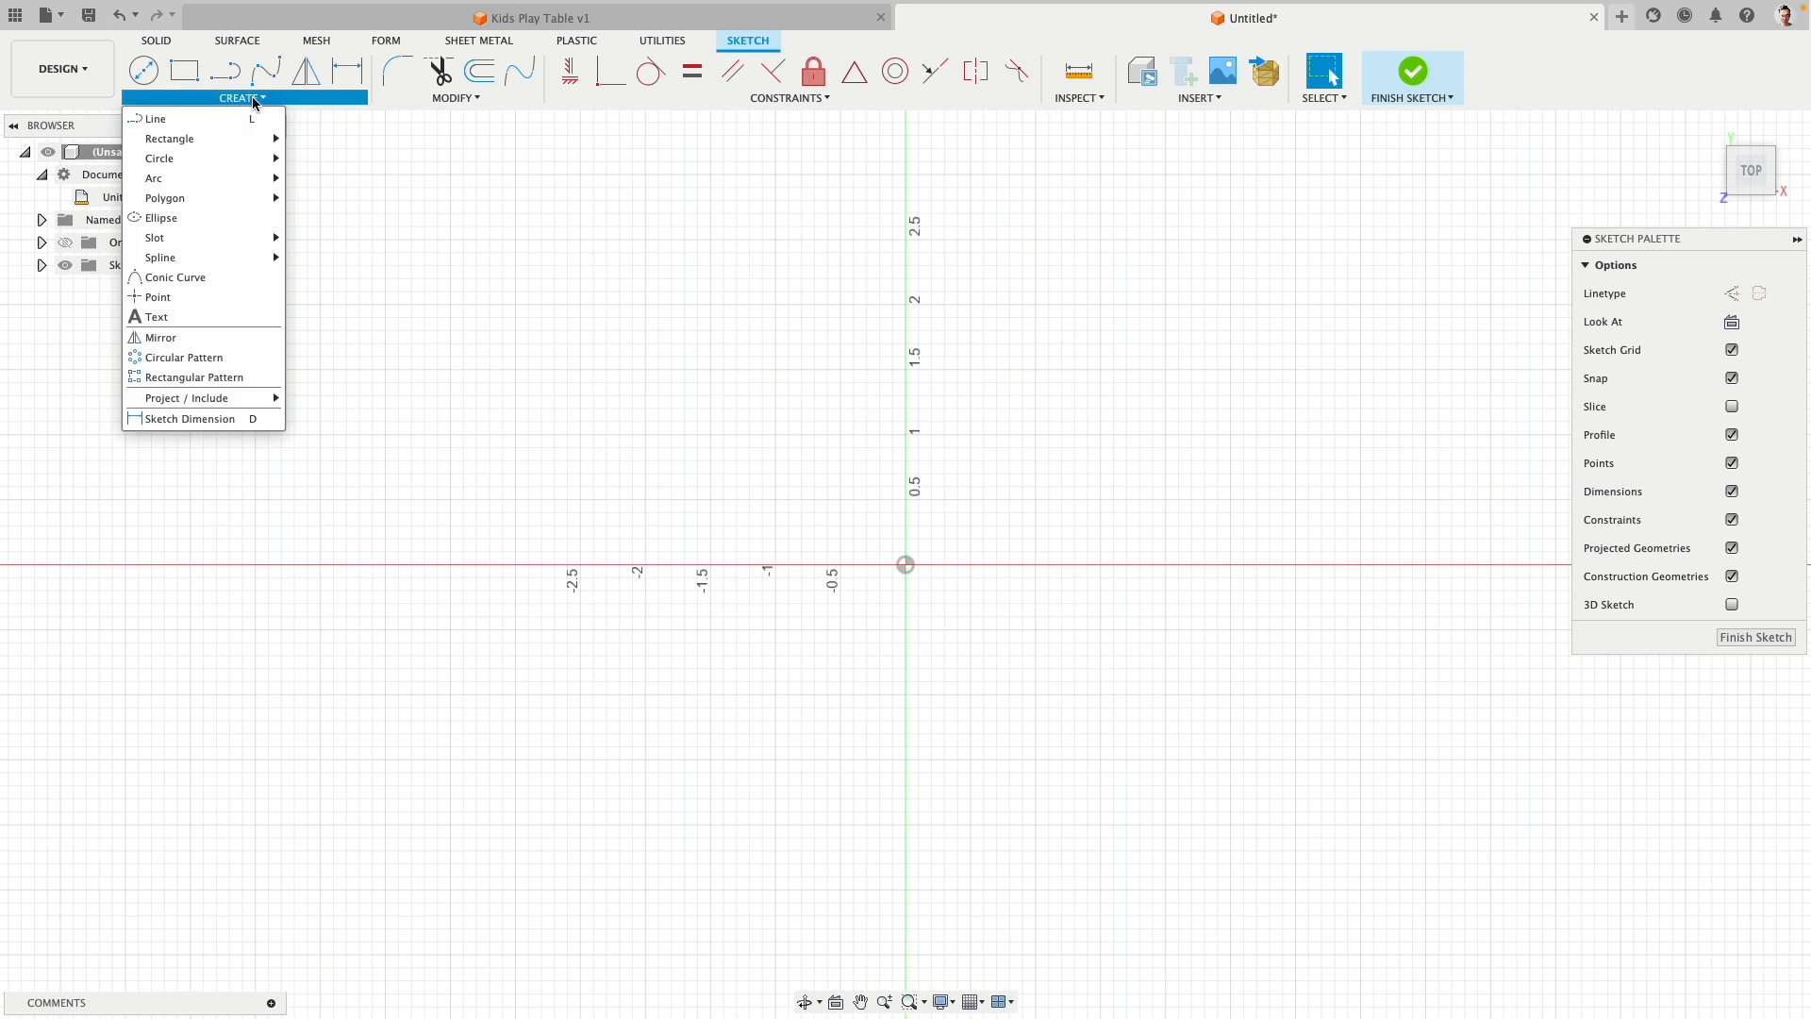
pyautogui.moveTo(237, 142)
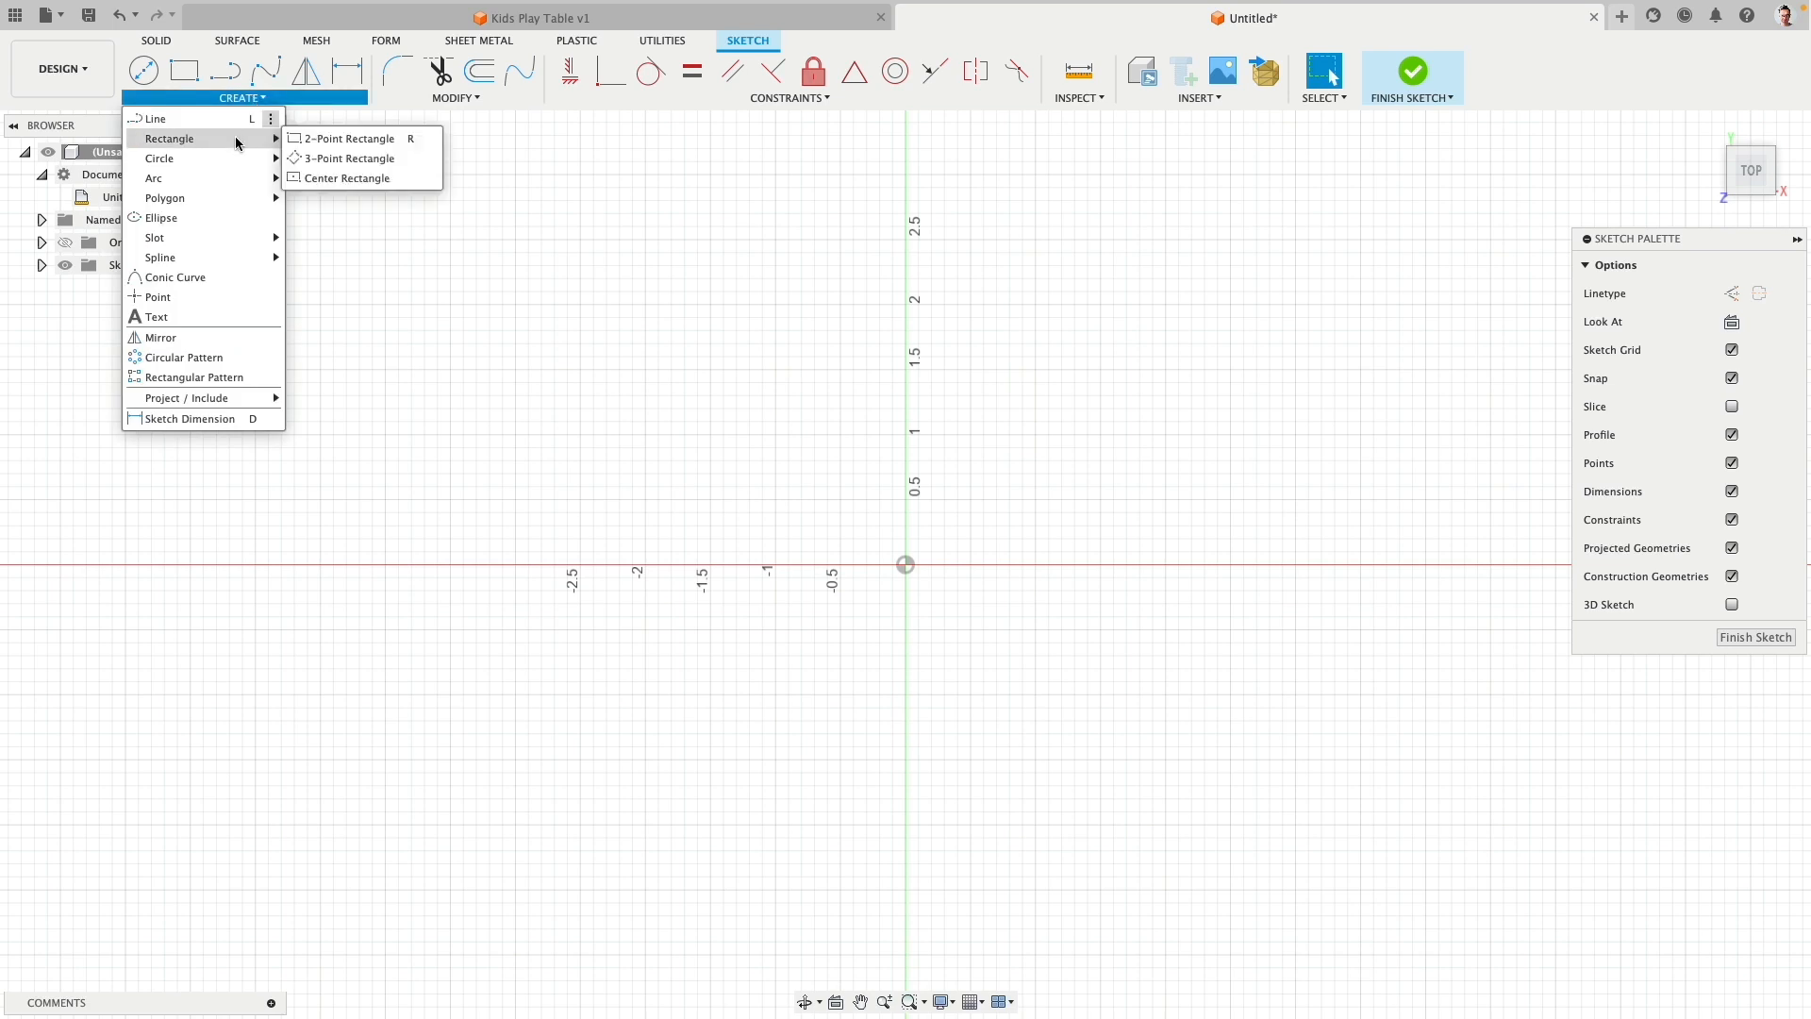
pyautogui.click(347, 179)
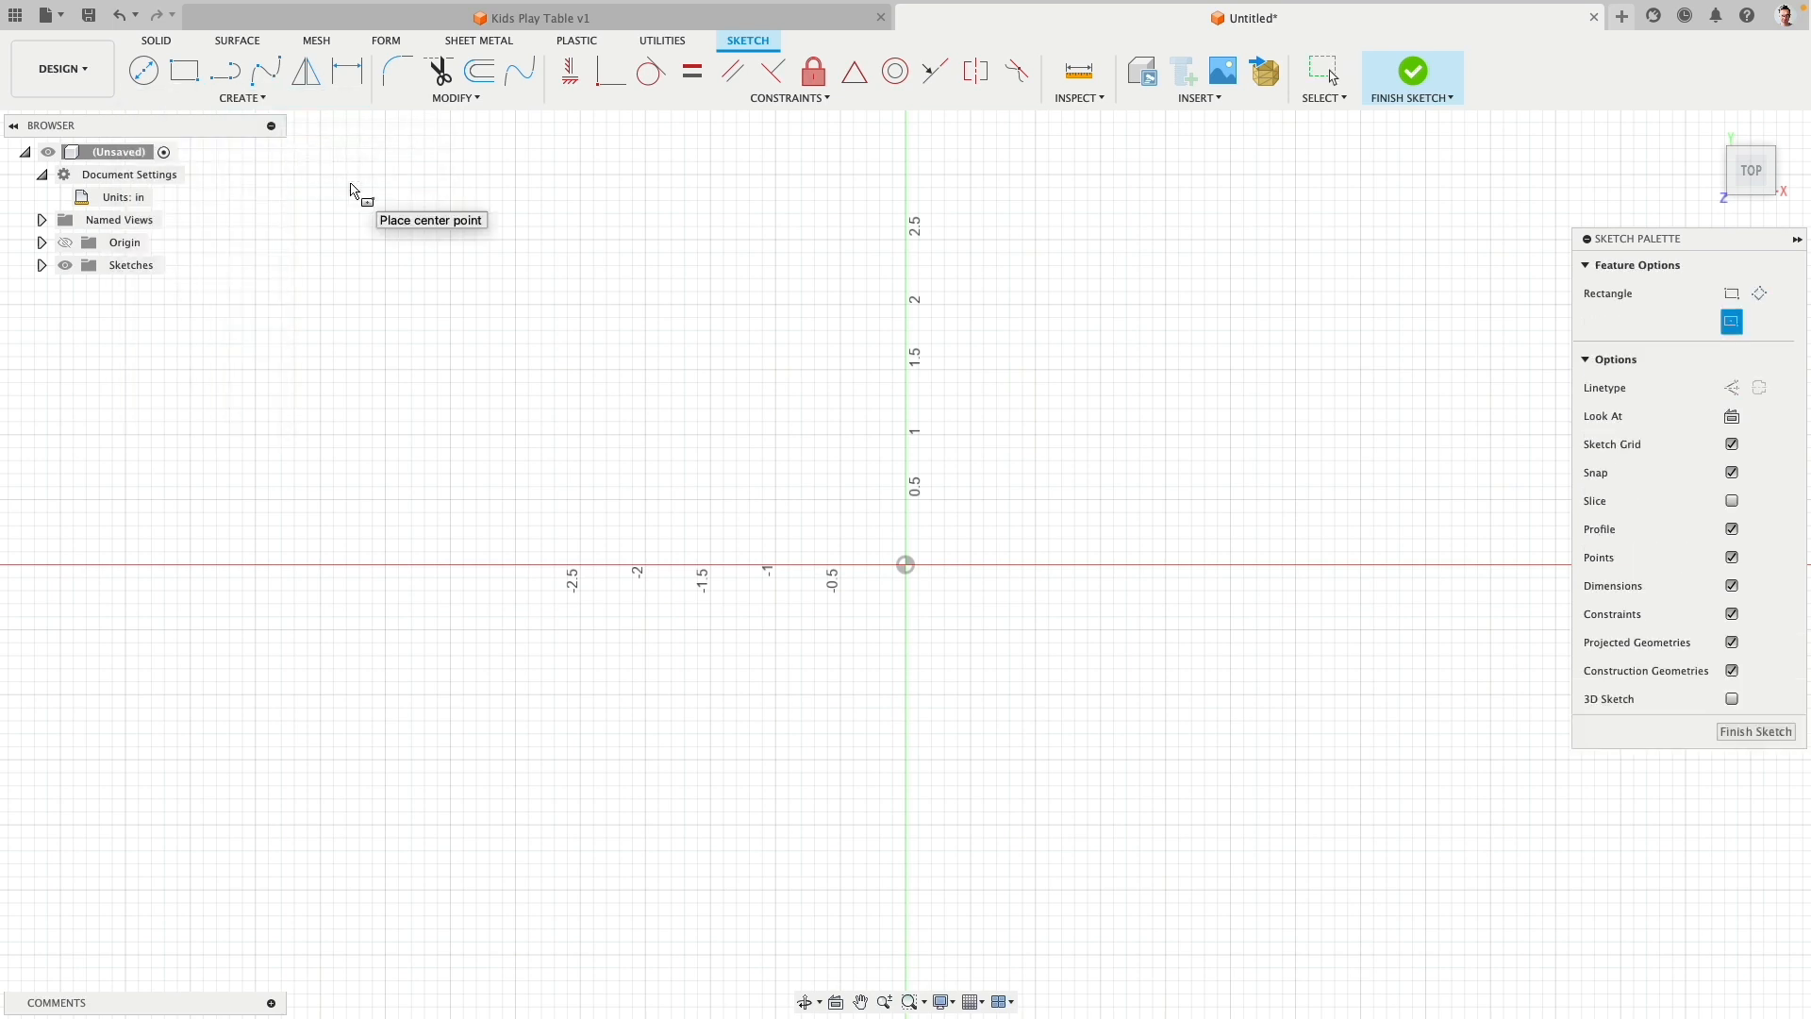
pyautogui.click(904, 564)
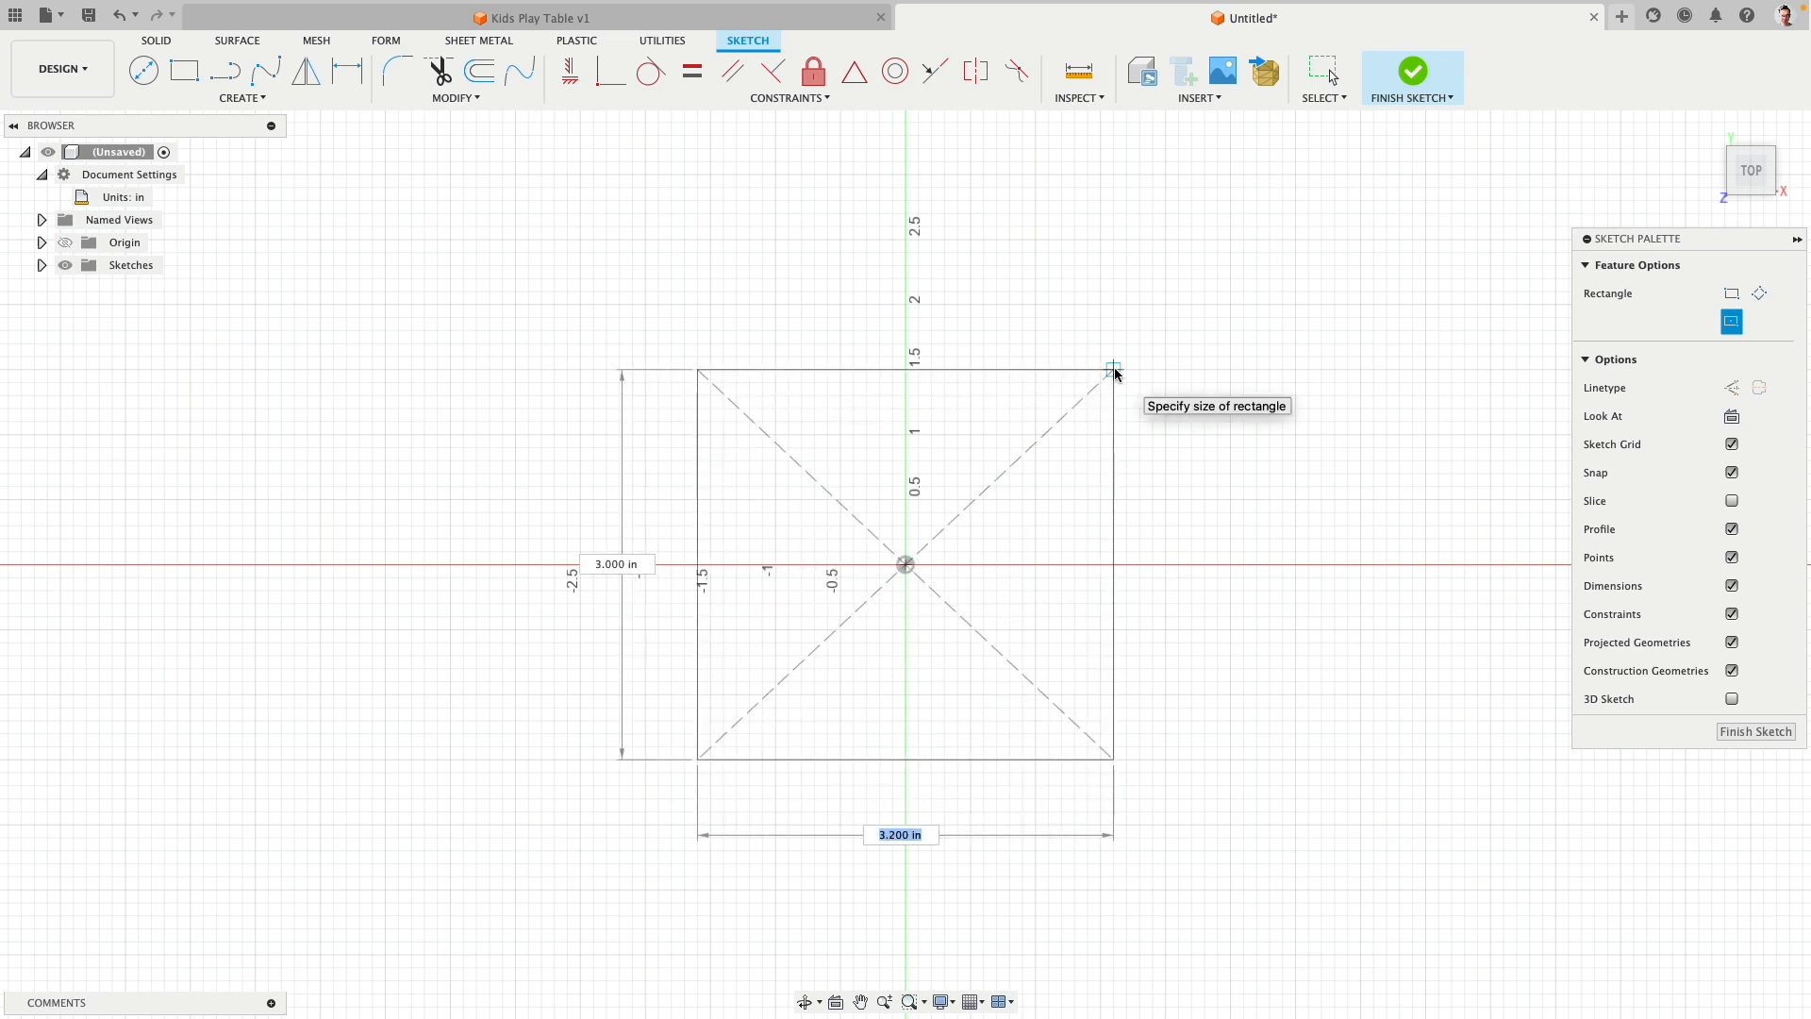
pyautogui.write('24')
pyautogui.press('Return')
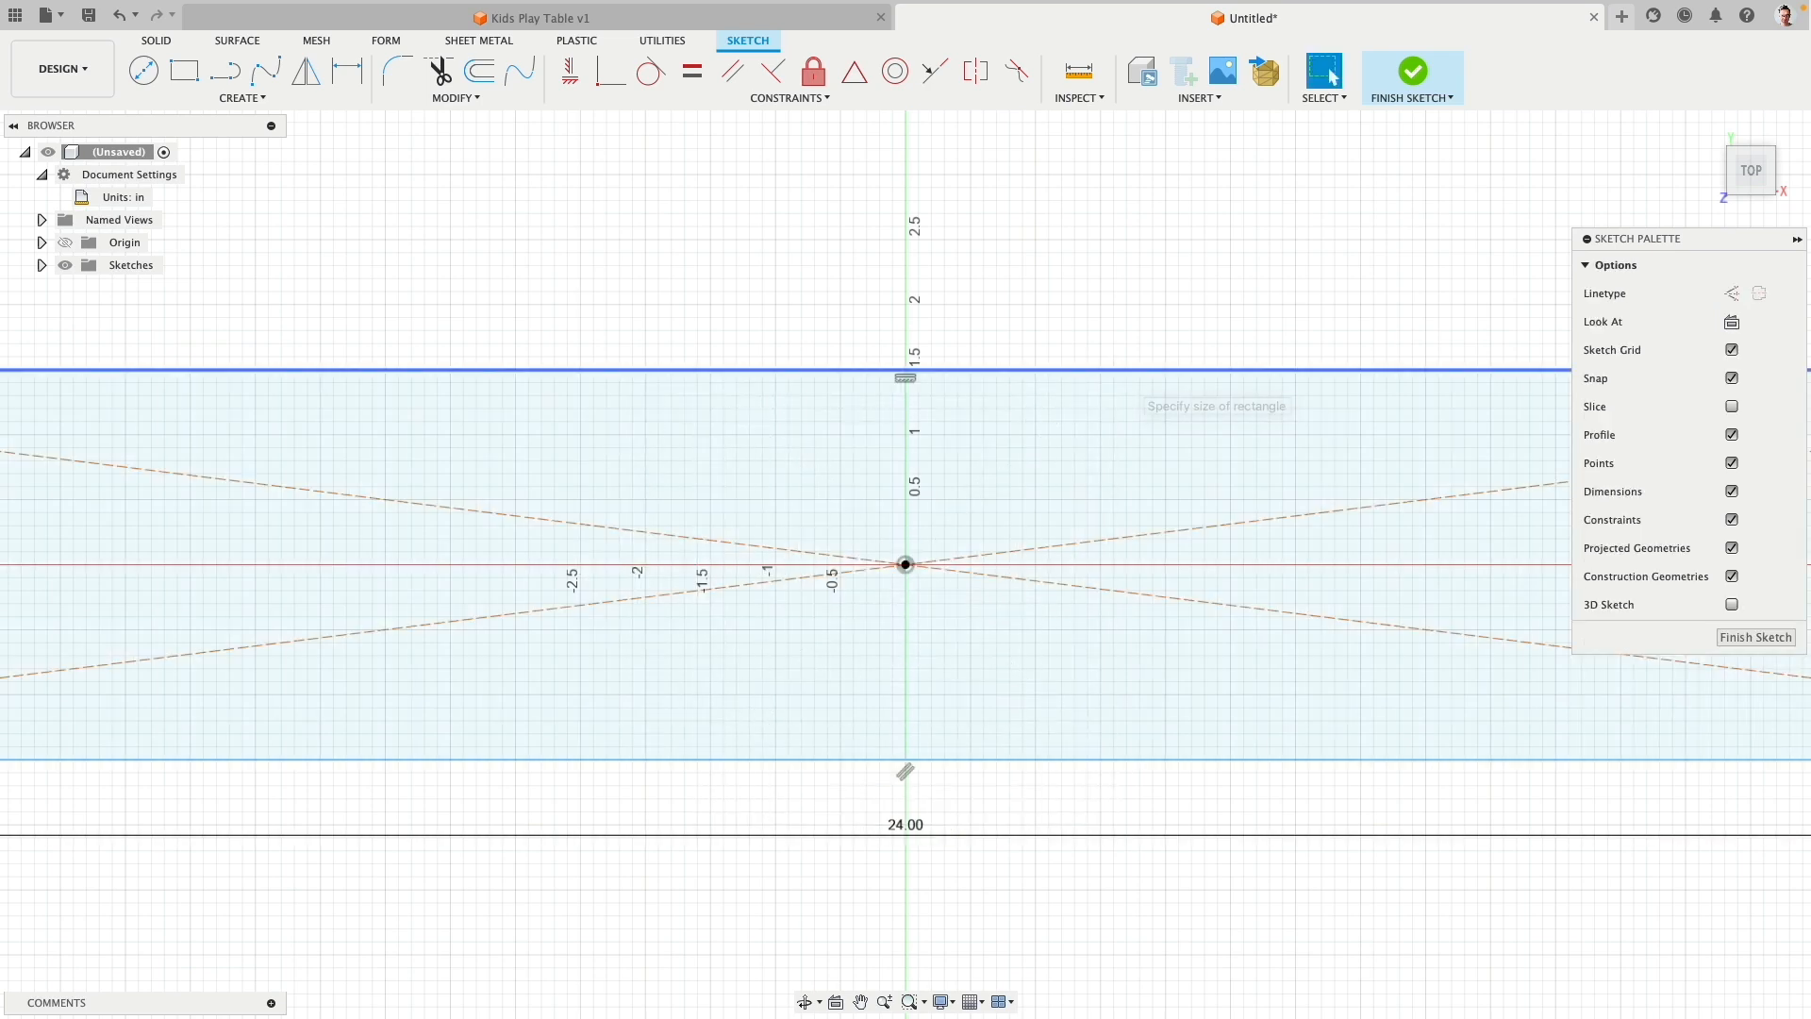
# Step: Apply an Equal constraint between a short and a long edge of the rectangle to make it a square
pyautogui.scroll(-5, 1014, 543)
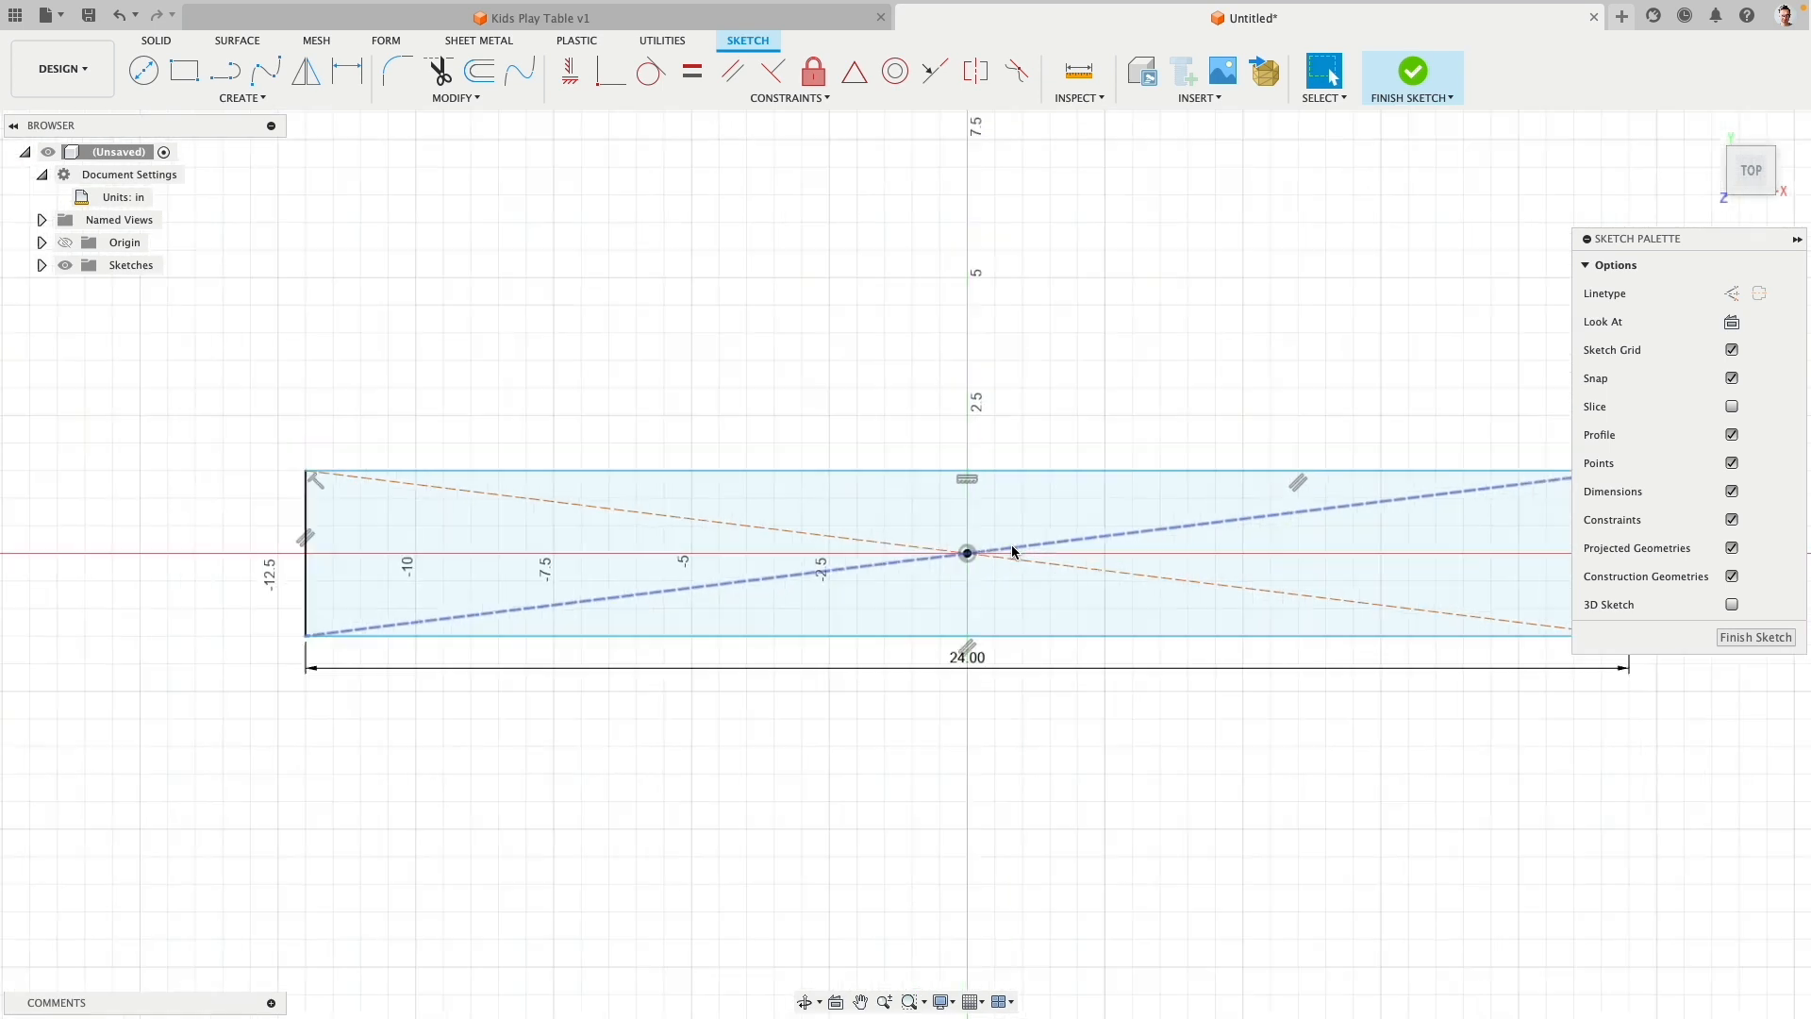
pyautogui.click(689, 83)
pyautogui.click(650, 534)
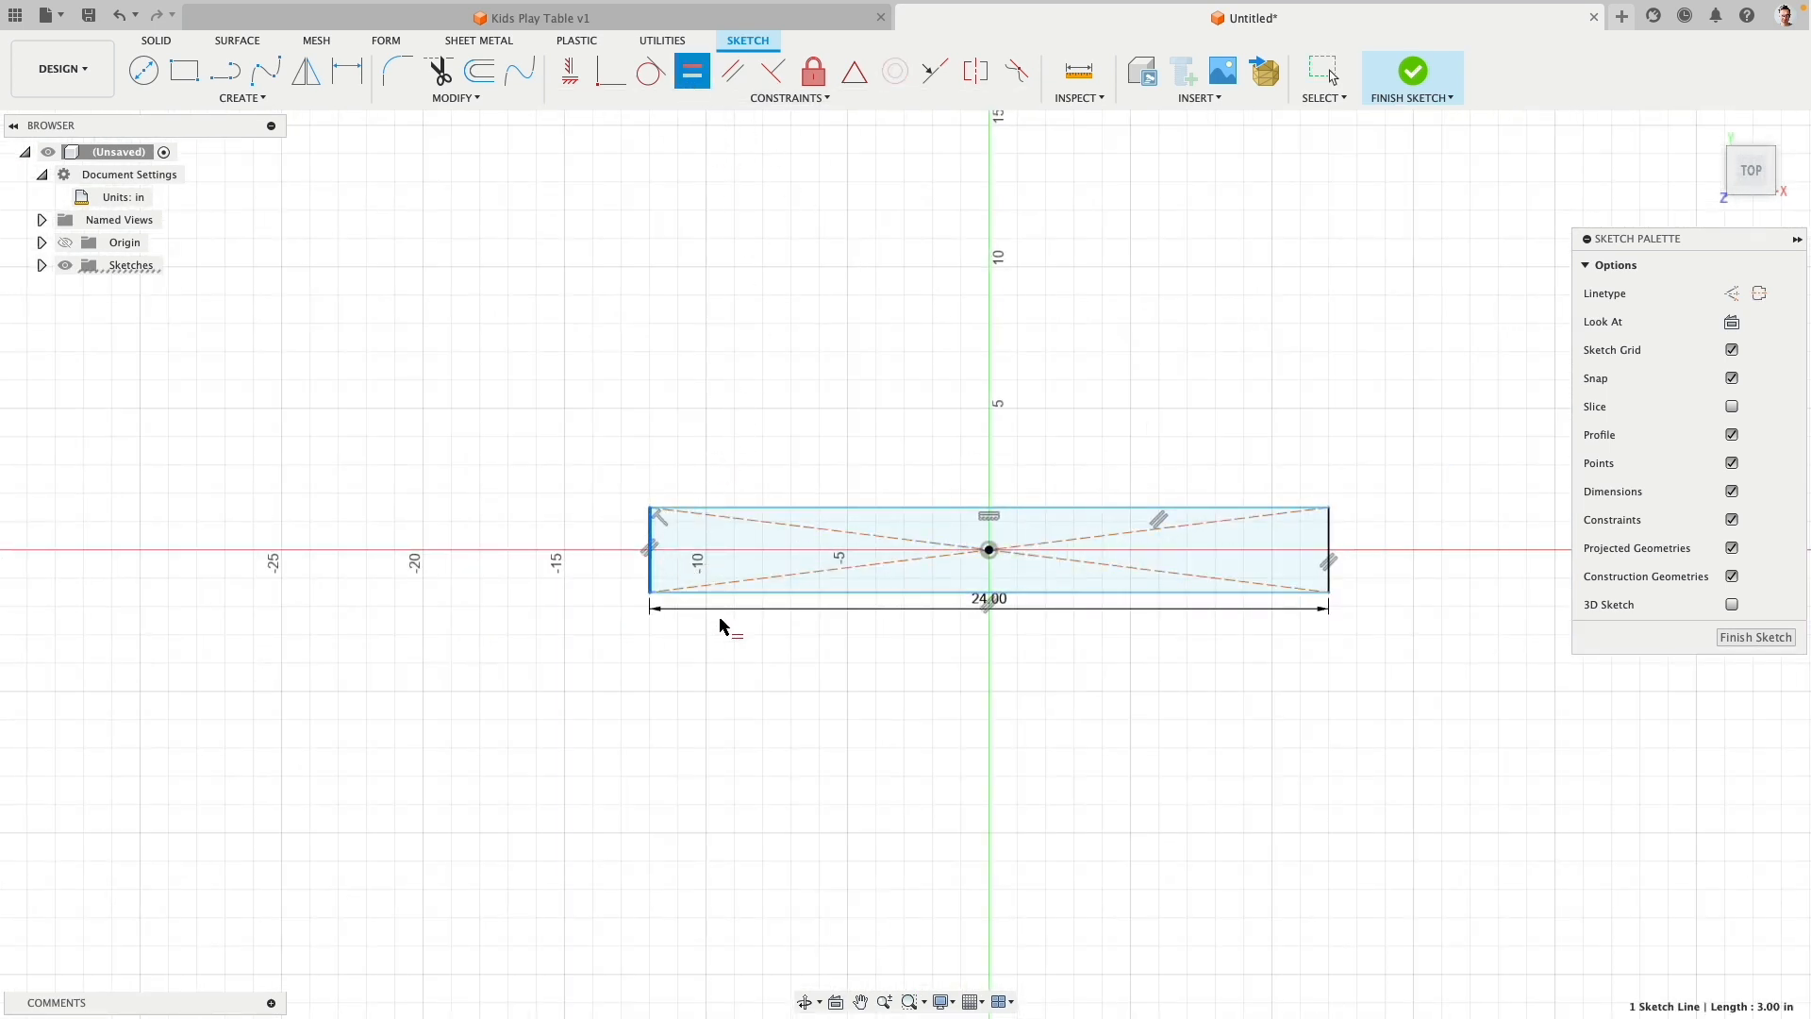
pyautogui.click(837, 594)
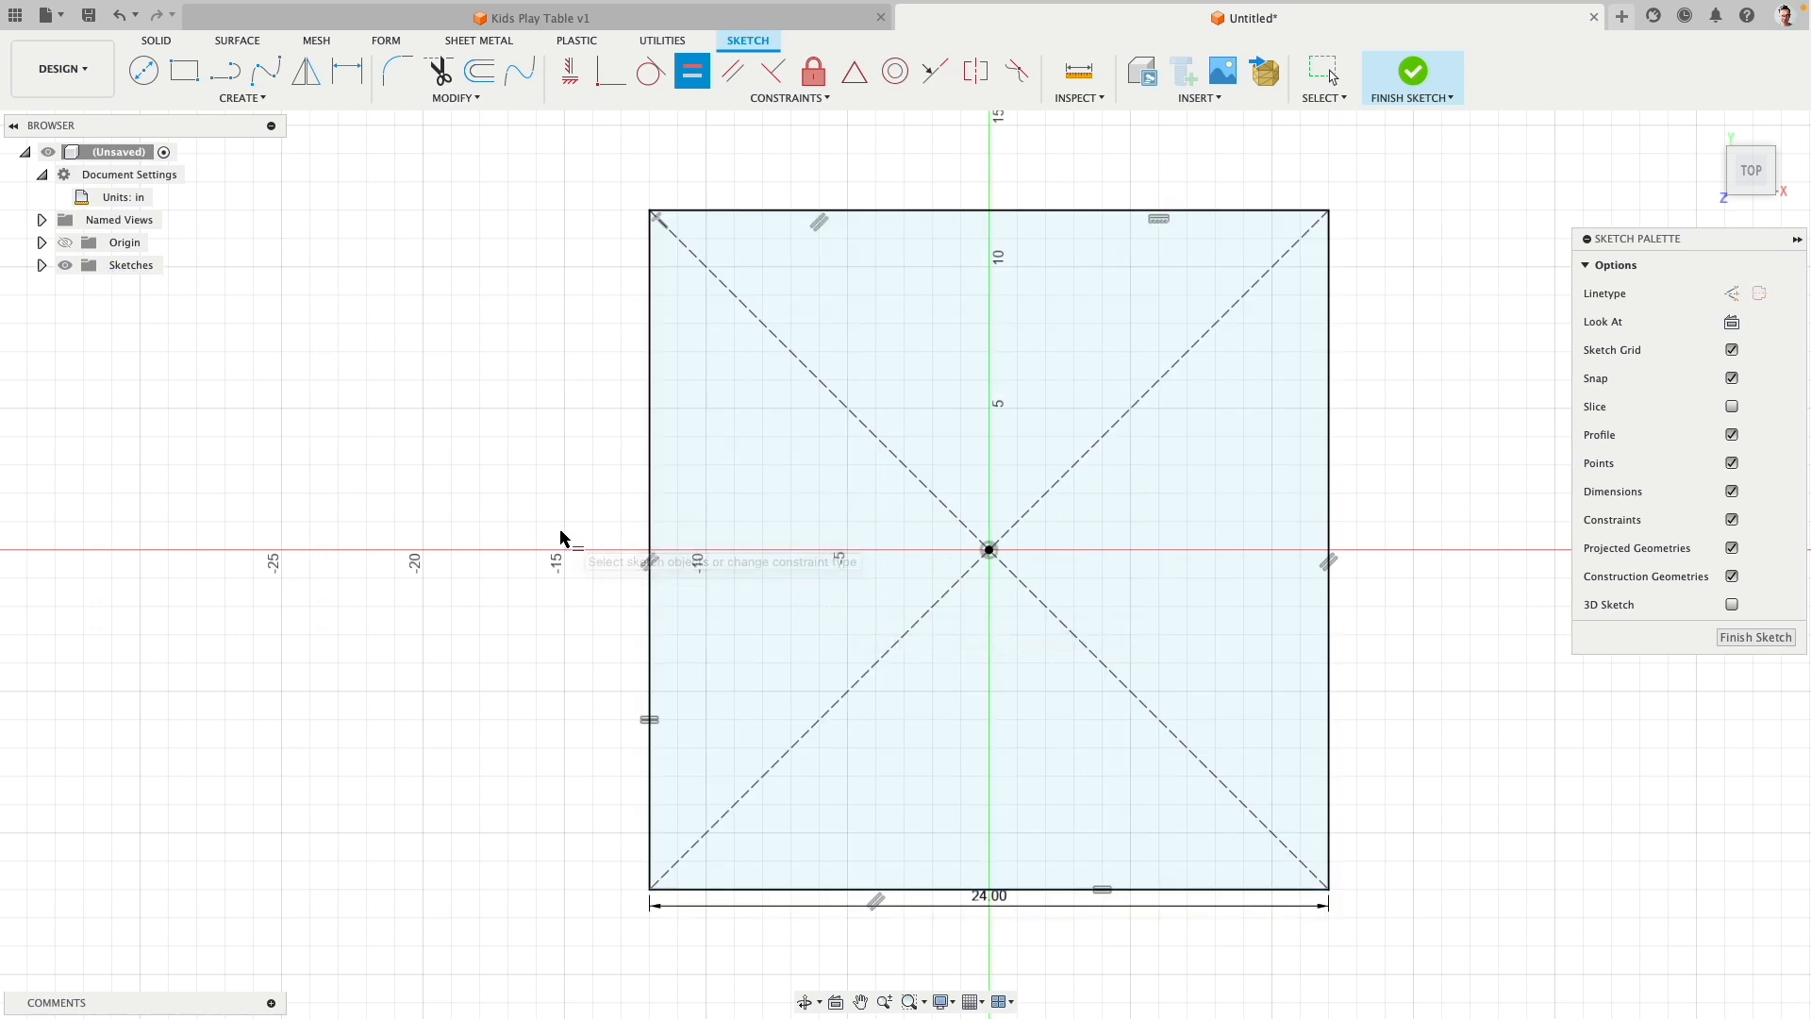
pyautogui.press('Escape')
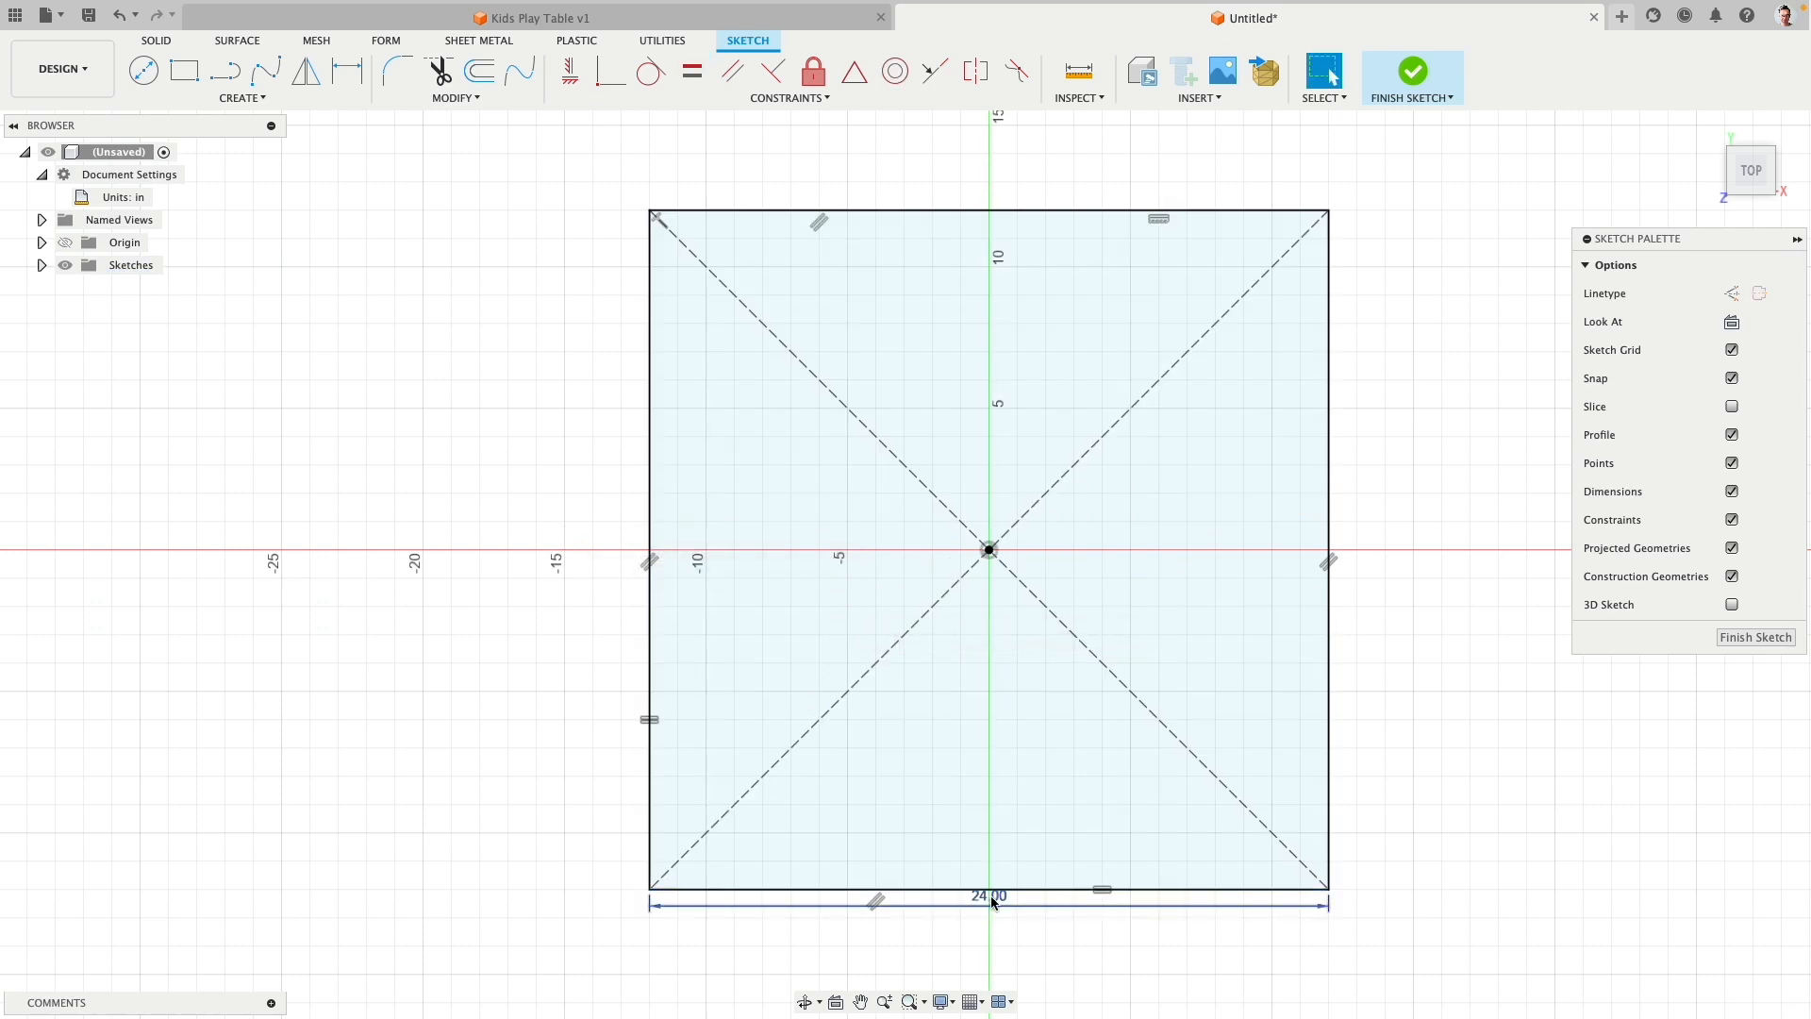
# Step: Try a side length of 20 in for the square and set it back to 24 in
pyautogui.doubleClick(989, 897)
pyautogui.write('20')
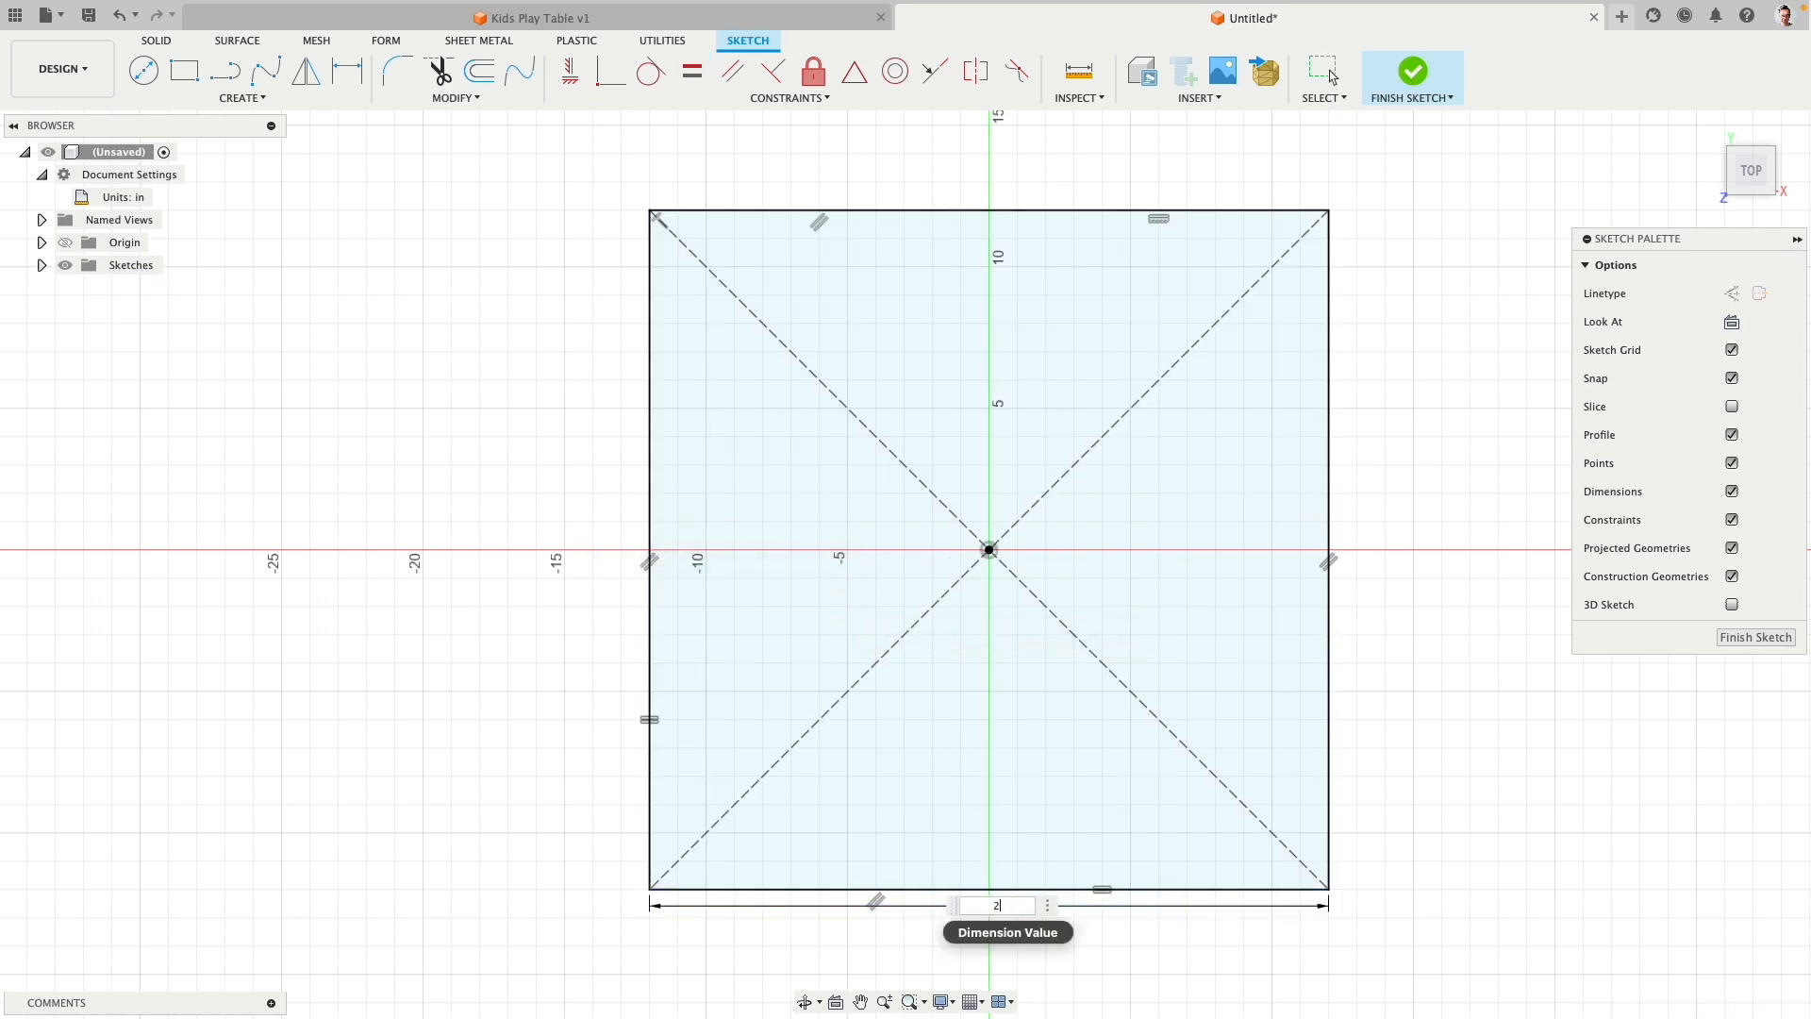
pyautogui.press('Return')
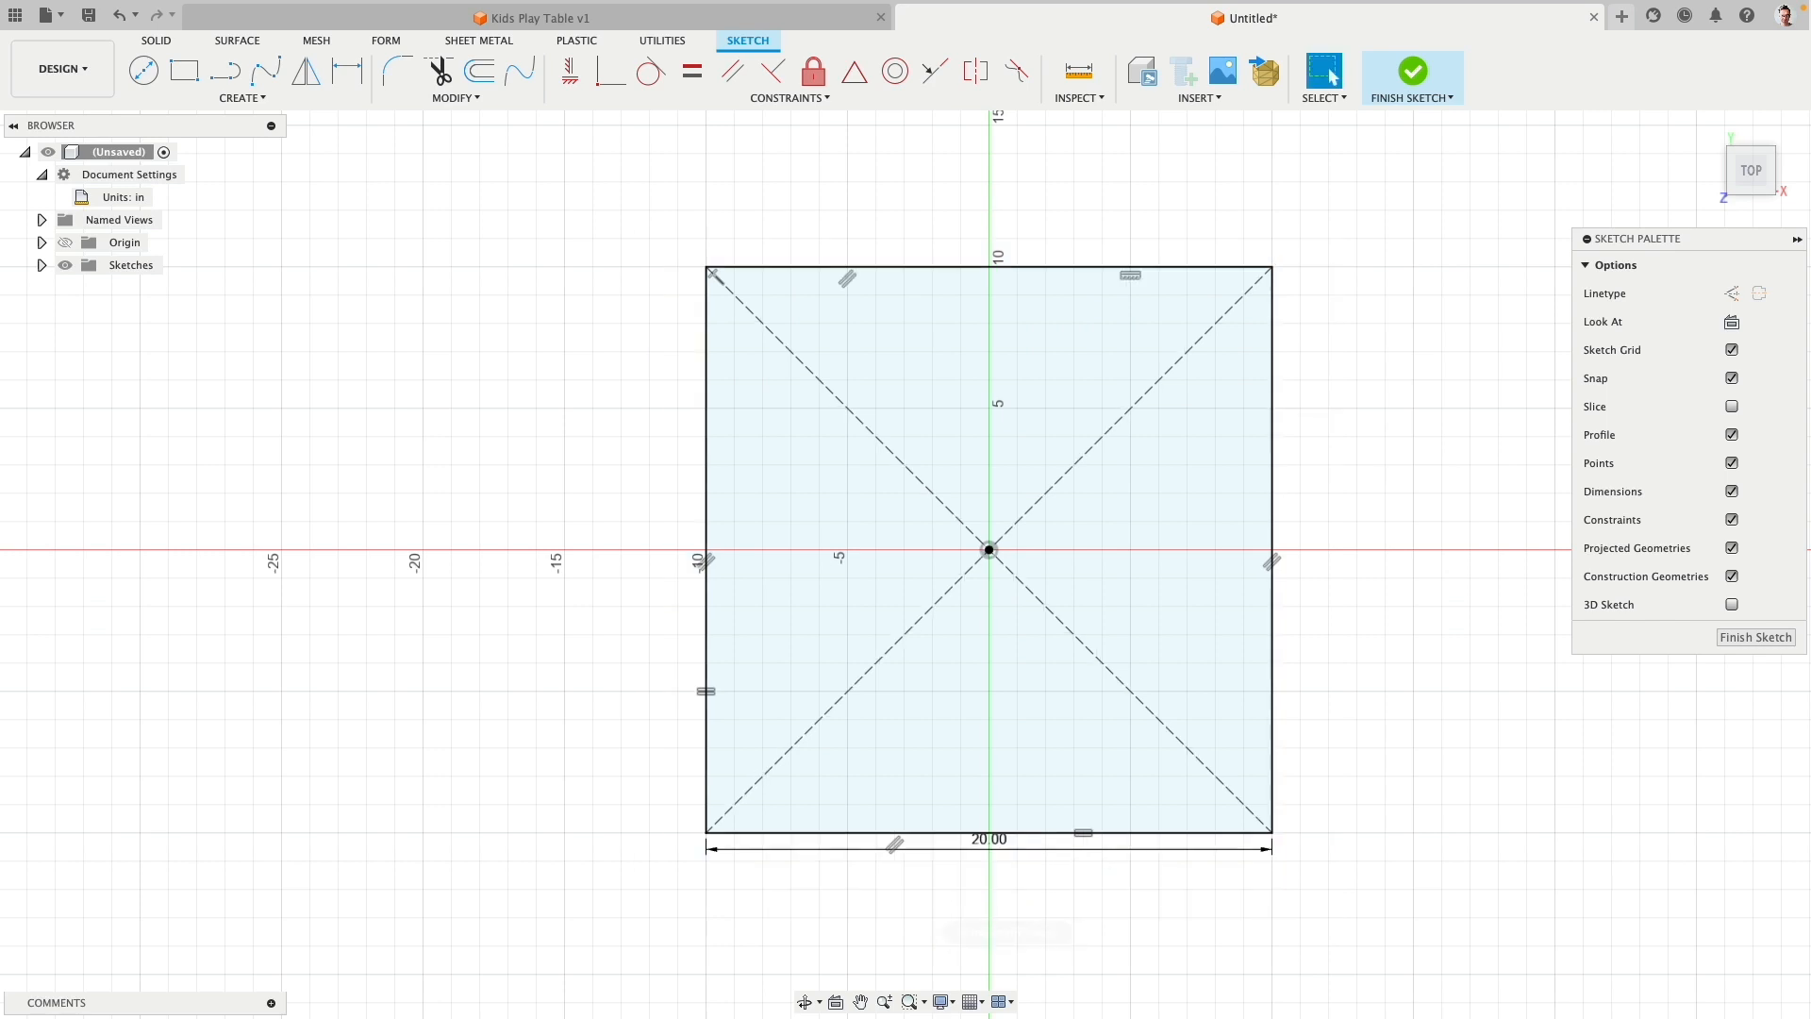
pyautogui.doubleClick(989, 839)
pyautogui.write('2')
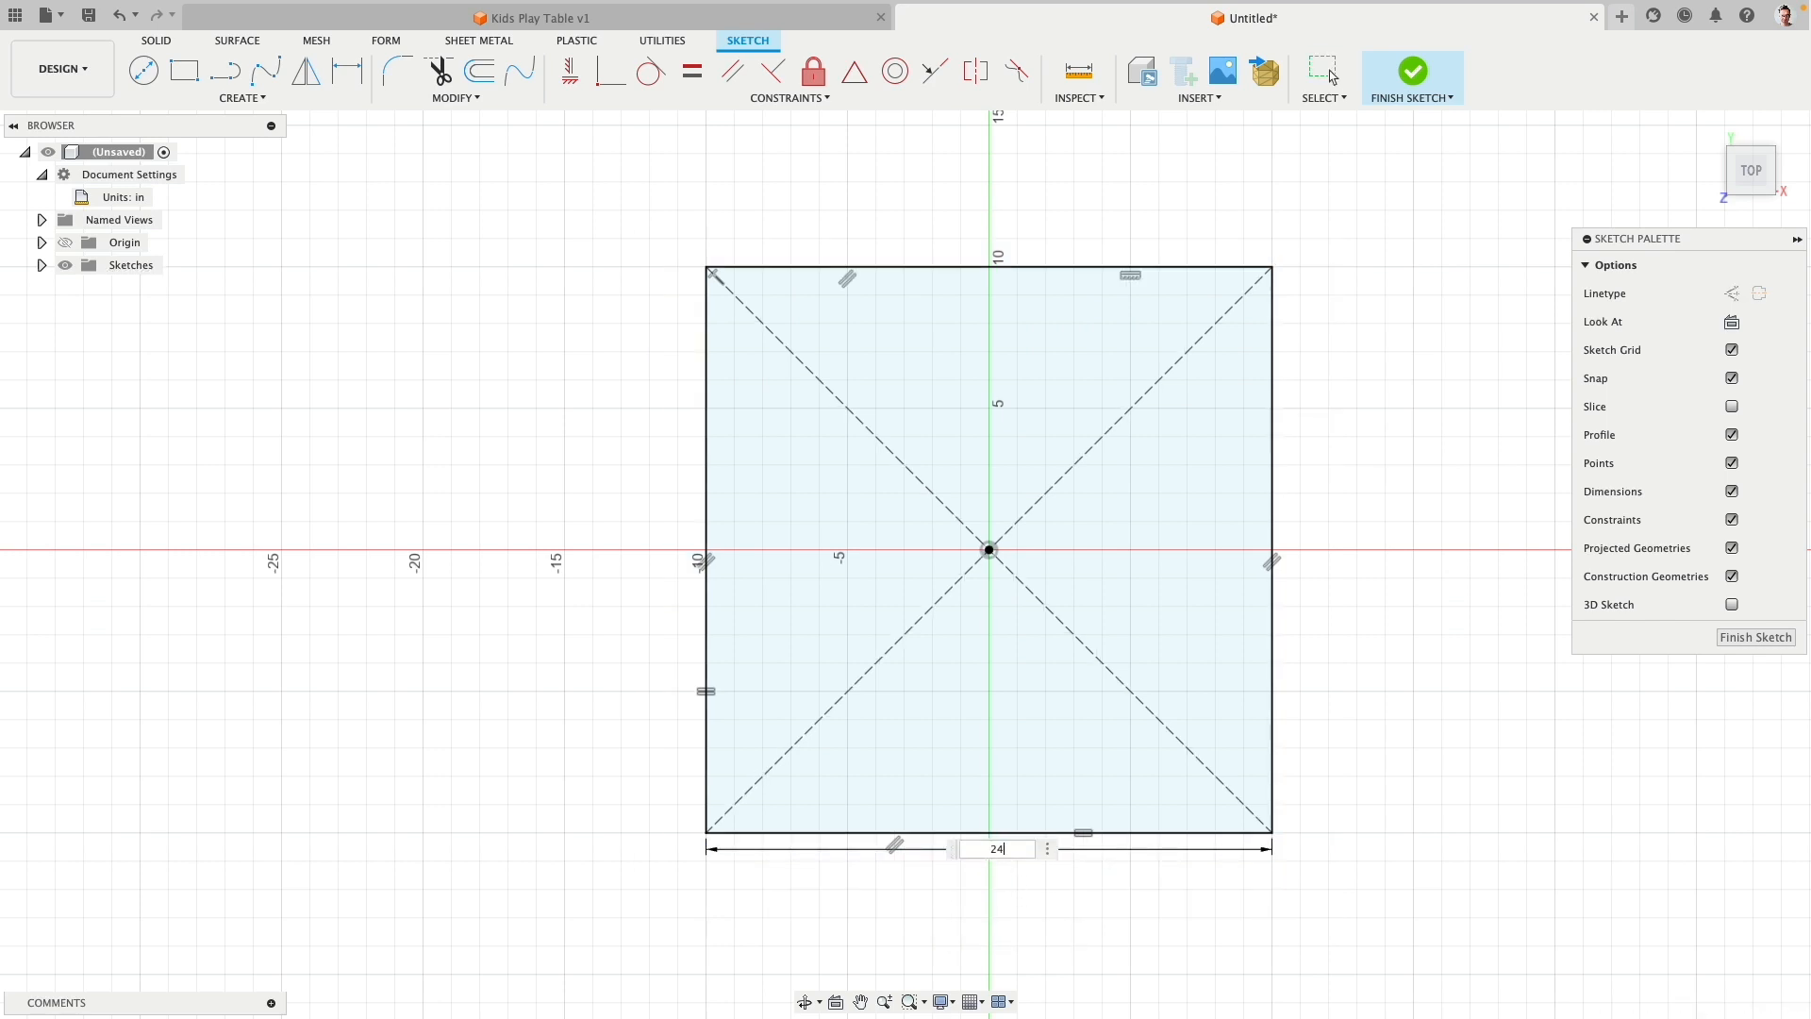
pyautogui.write('4')
pyautogui.press('Return')
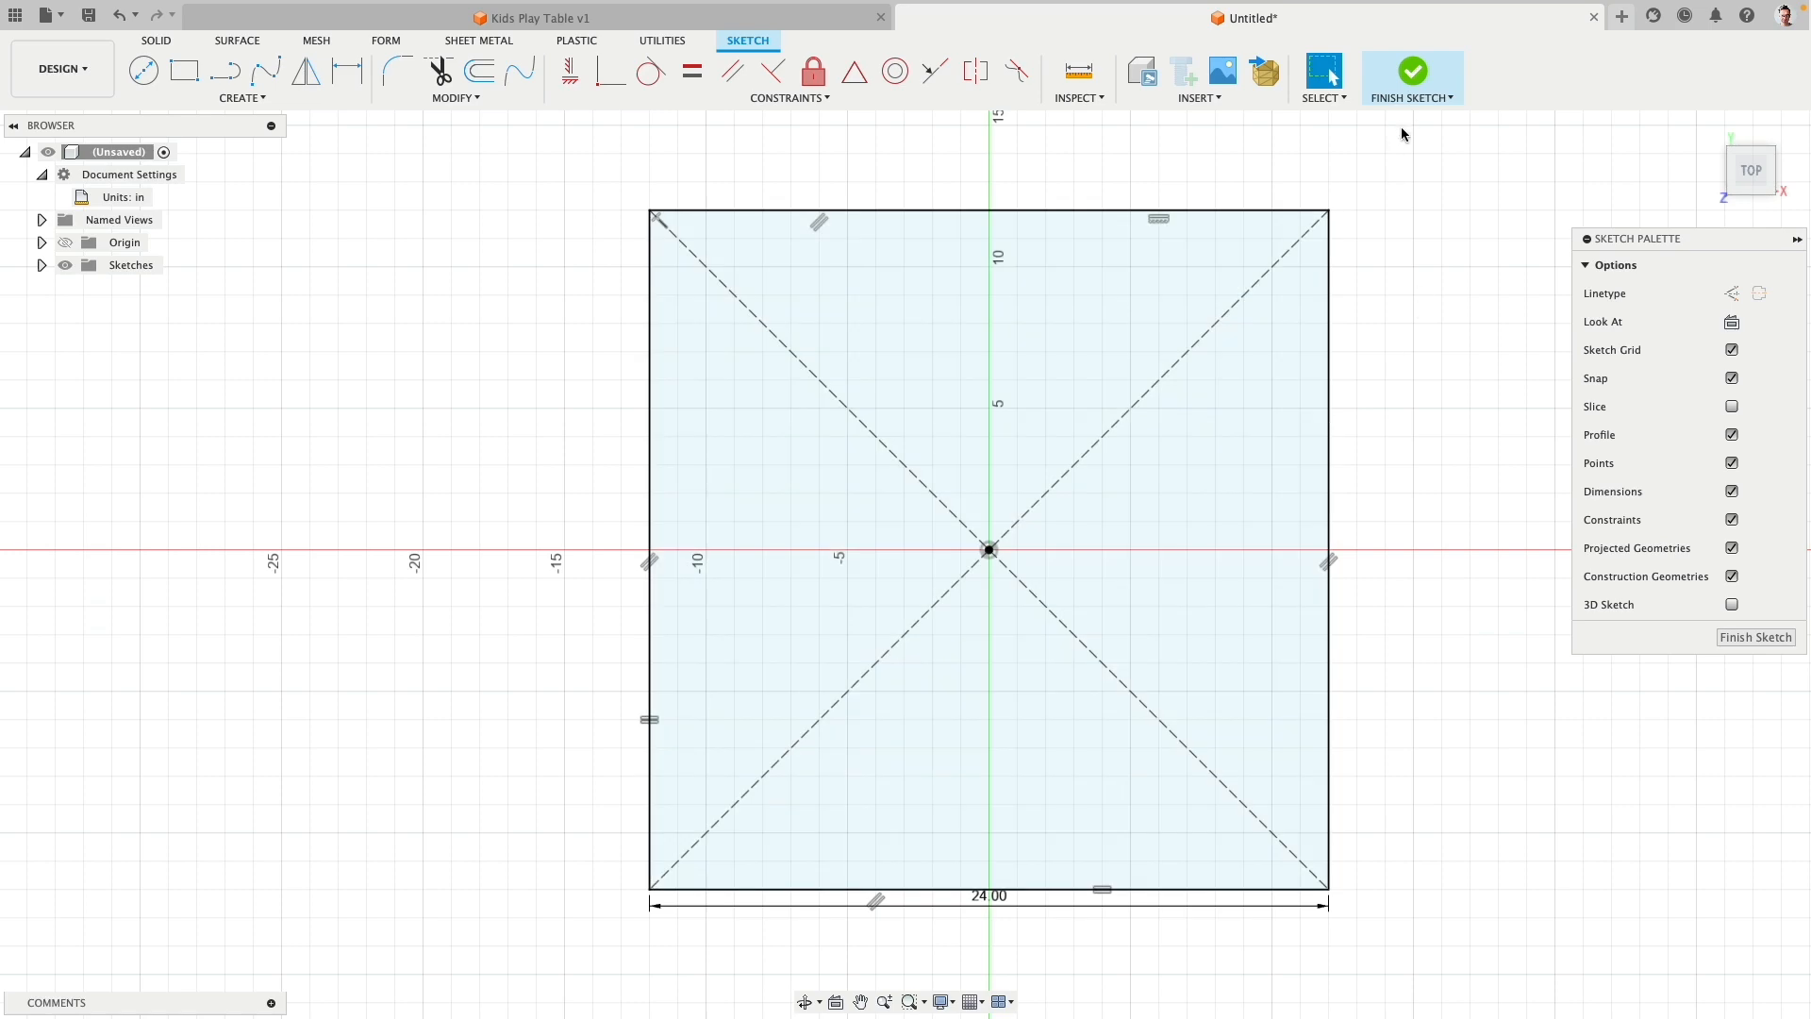
# Step: Finish the sketch and extrude the square profile 0.5 in upward as a new body
pyautogui.click(1412, 81)
pyautogui.keyDown('shift'); pyautogui.moveTo(1427, 593); pyautogui.dragTo(1313, 494, button='middle'); pyautogui.keyUp('shift')
pyautogui.scroll(-3, 1313, 494)
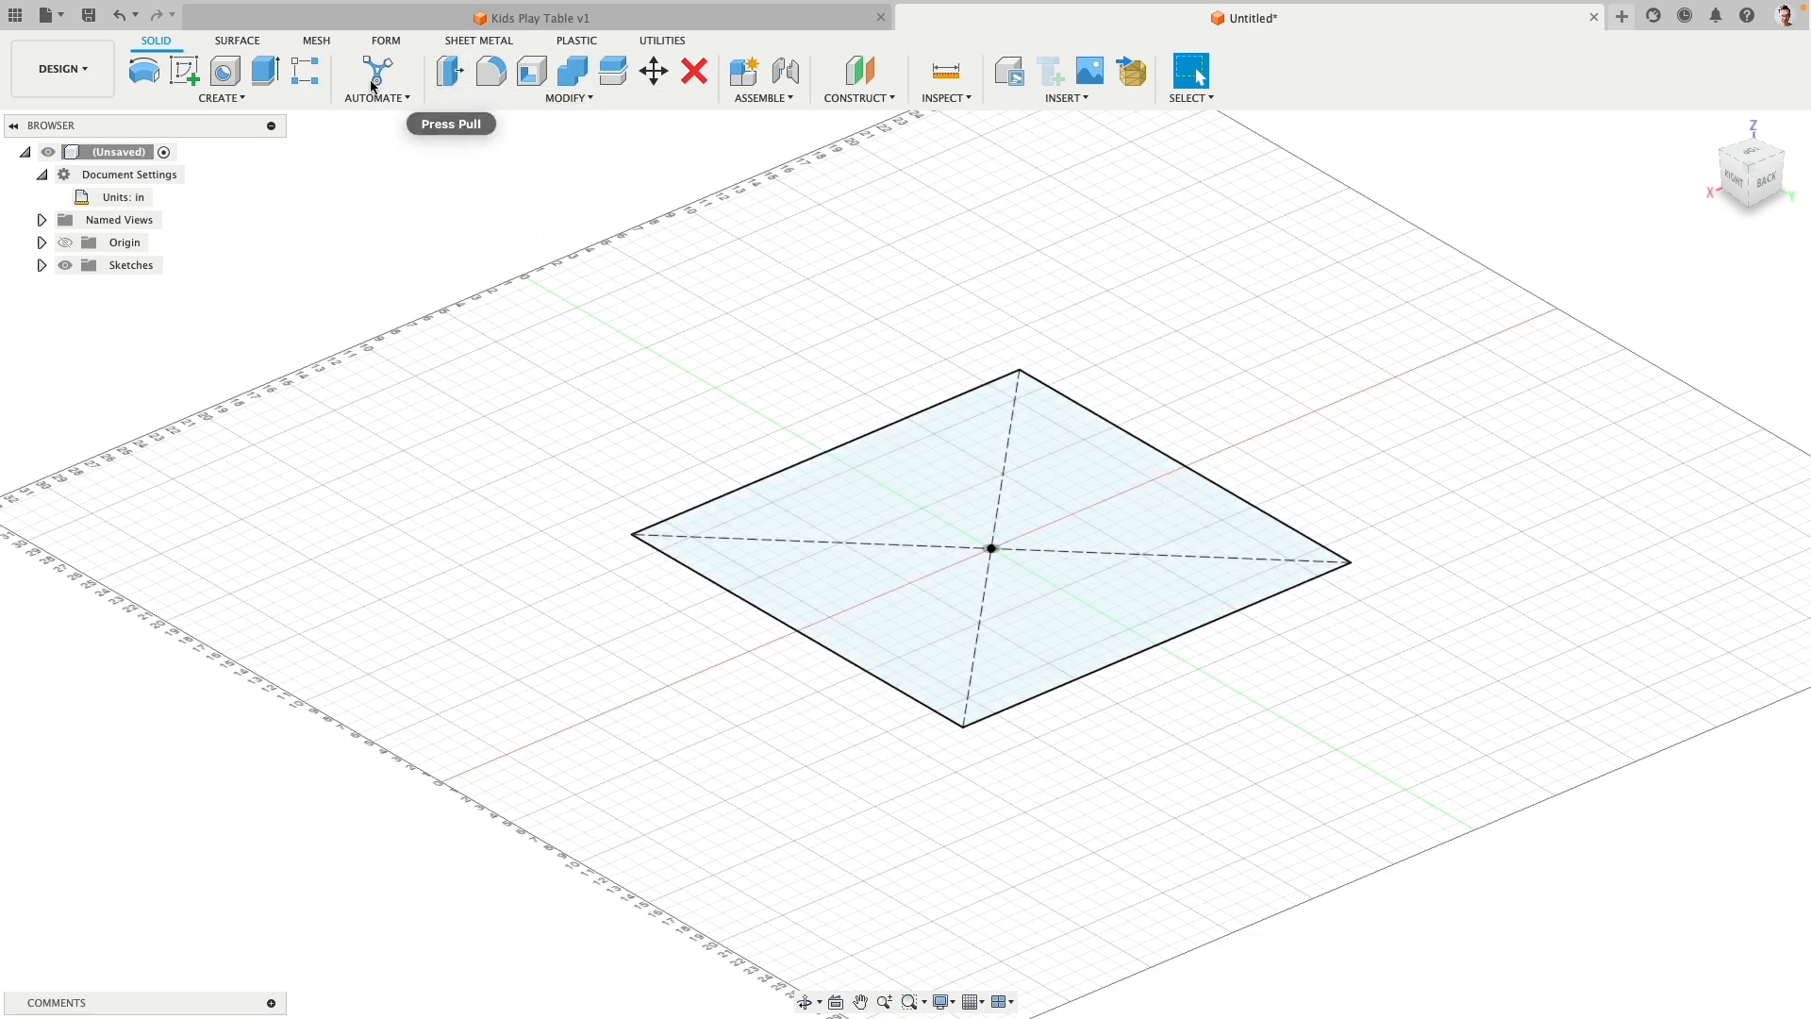
pyautogui.click(267, 73)
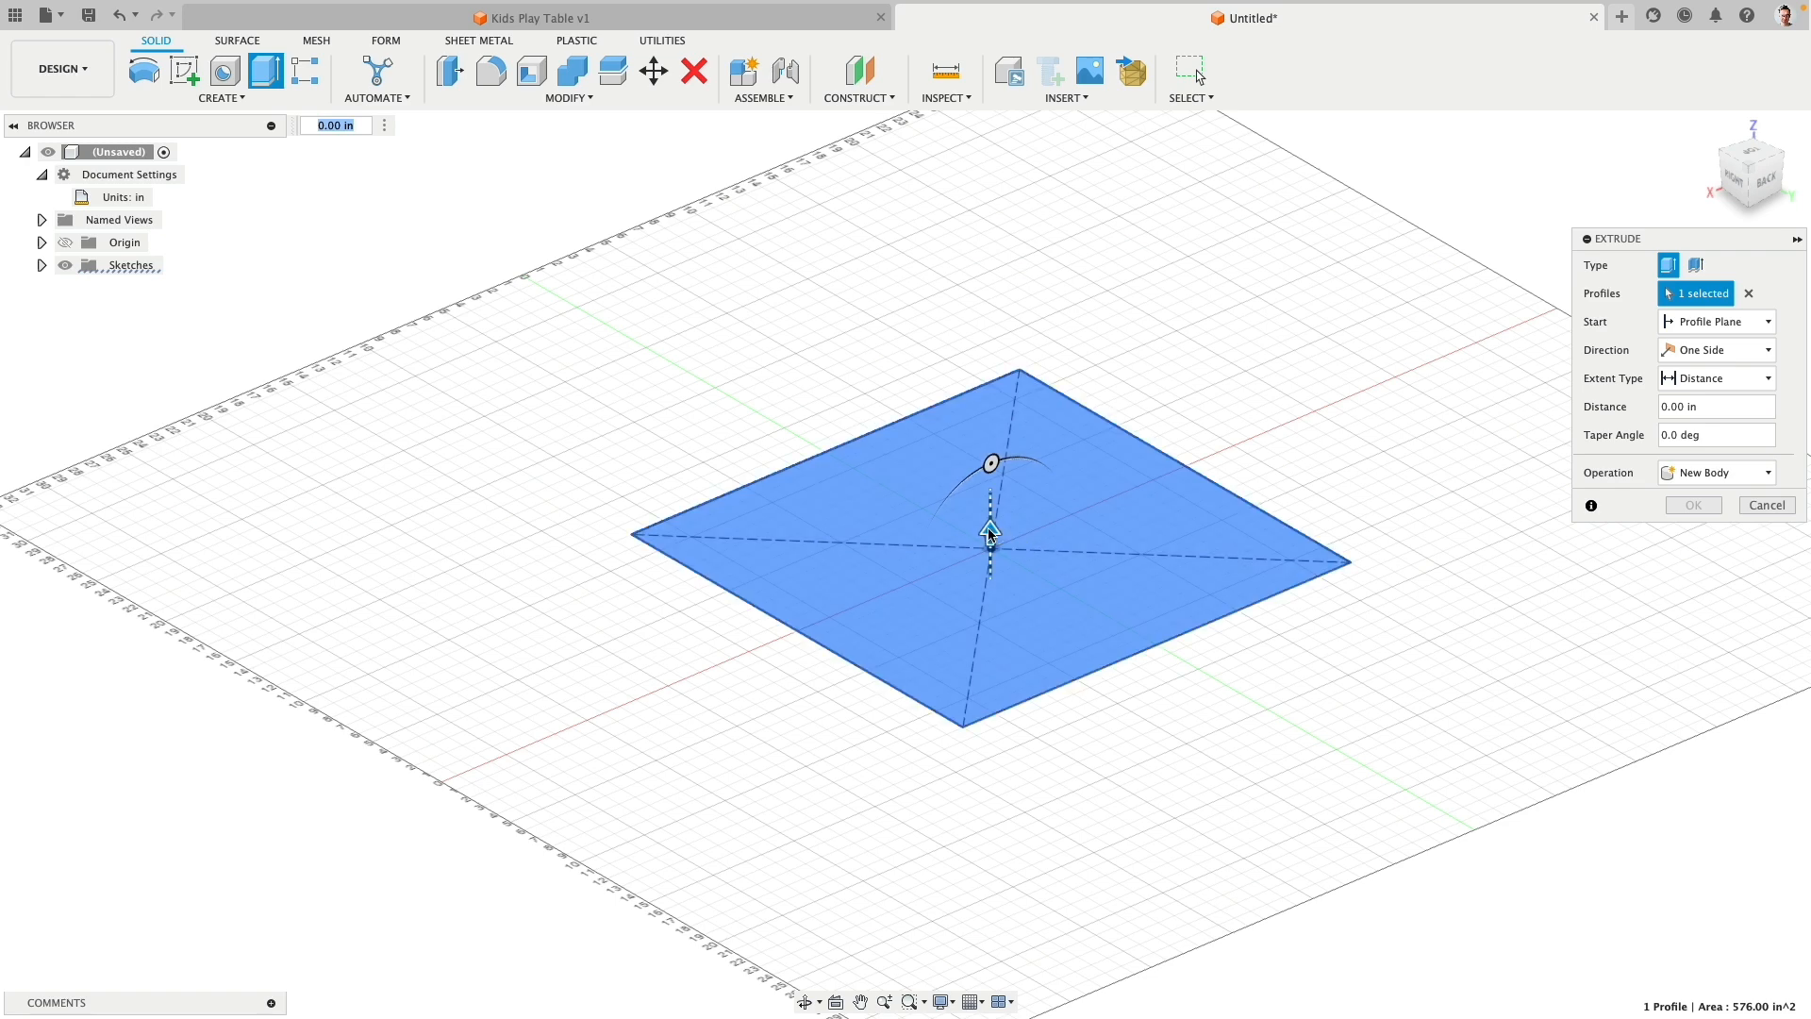
pyautogui.moveTo(990, 533); pyautogui.dragTo(988, 510)
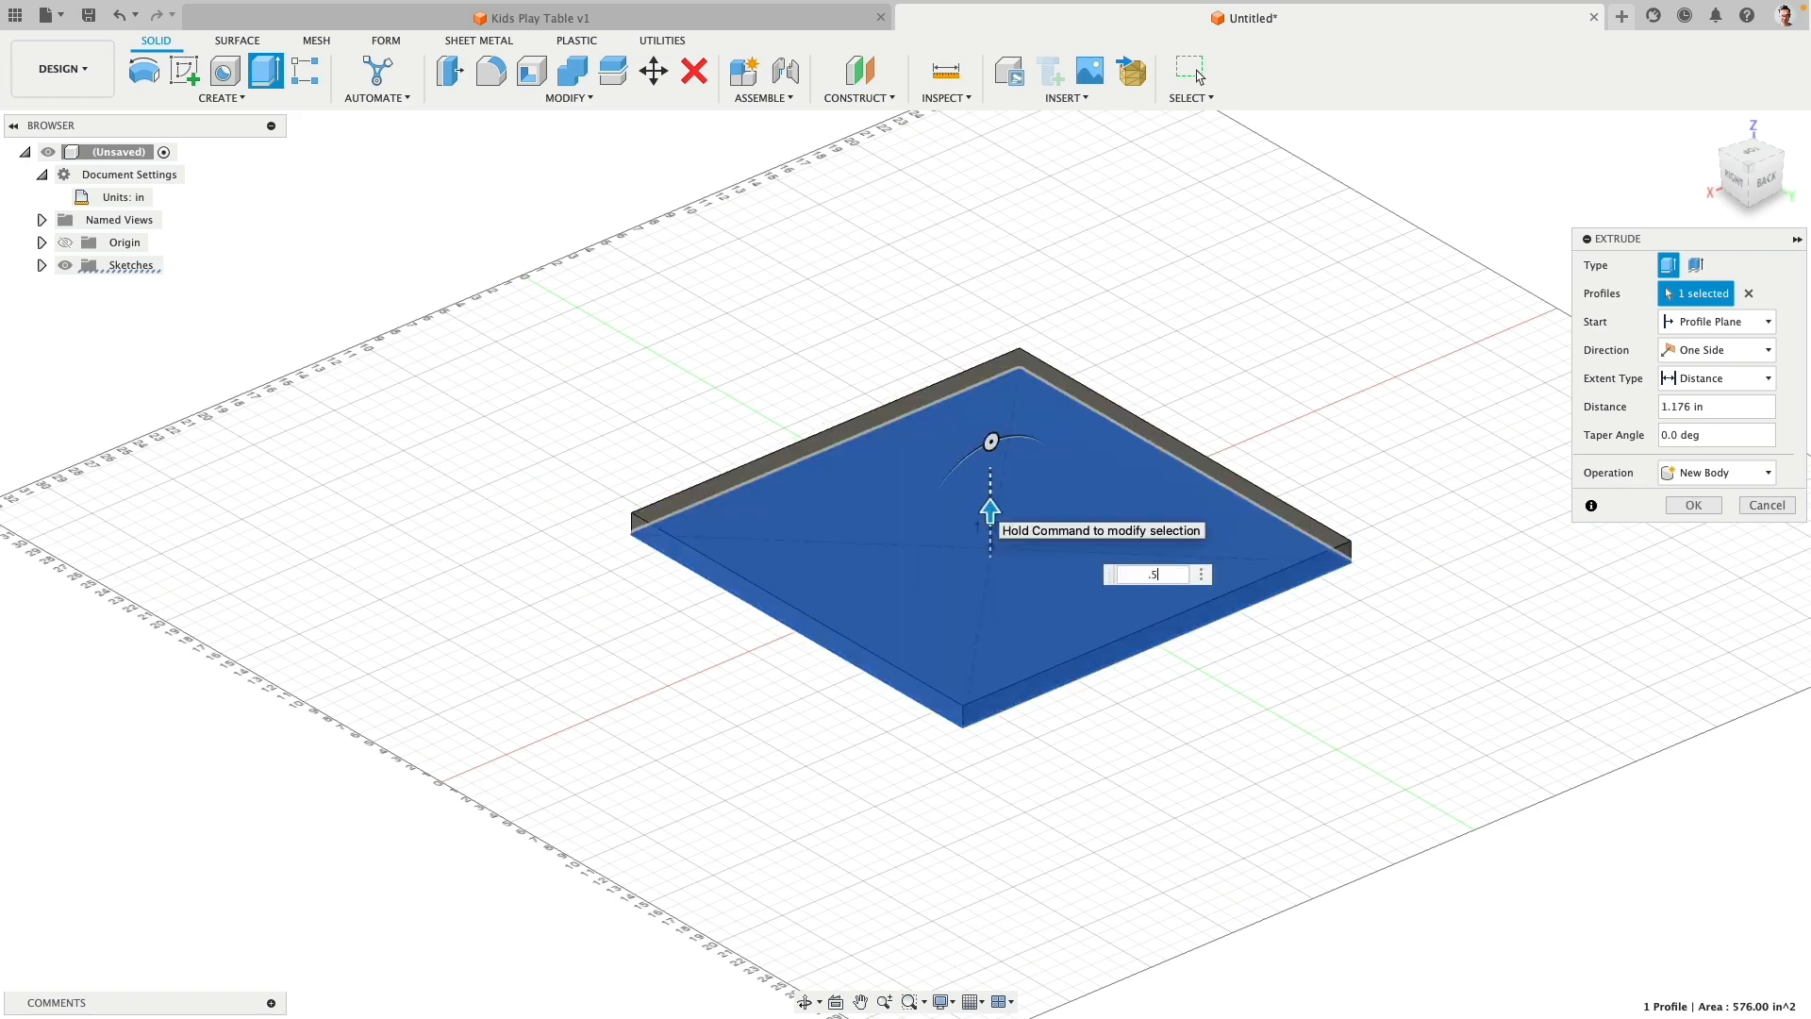
pyautogui.press('Return')
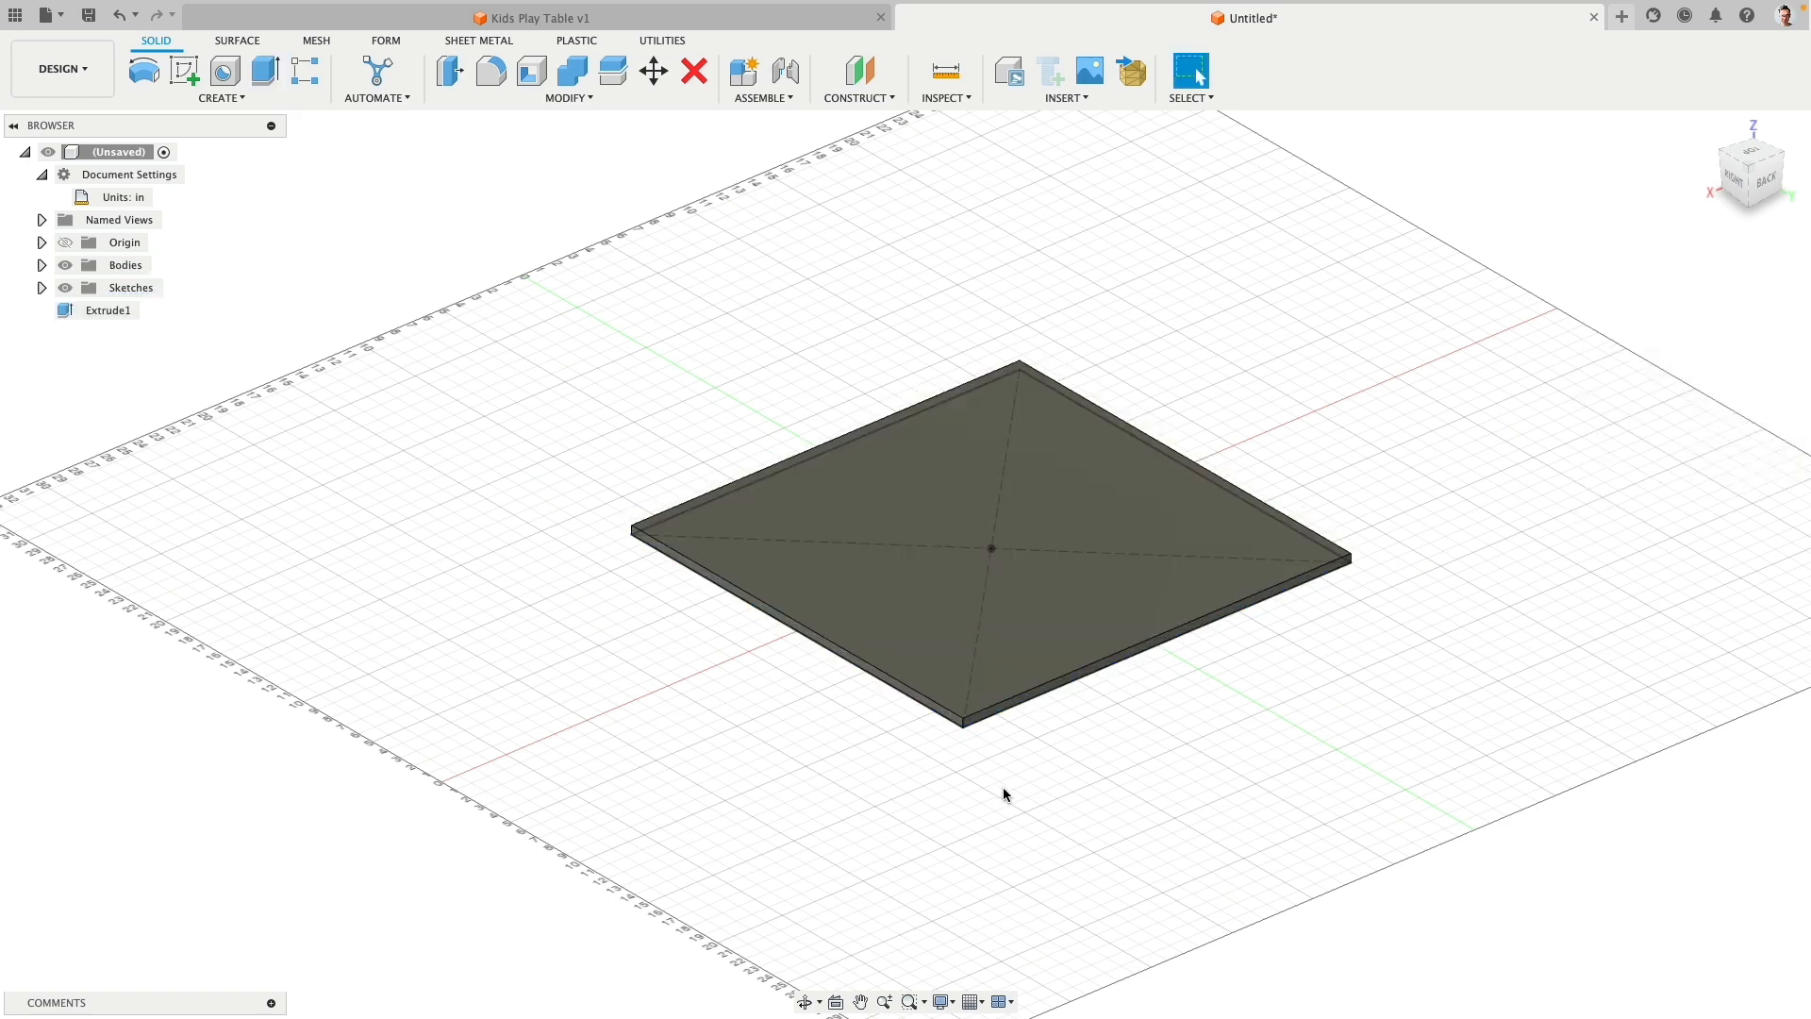
# Step: Fillet the four vertical corner edges of the tabletop with a 2 in radius
pyautogui.scroll(5, 622, 707)
pyautogui.click(564, 273)
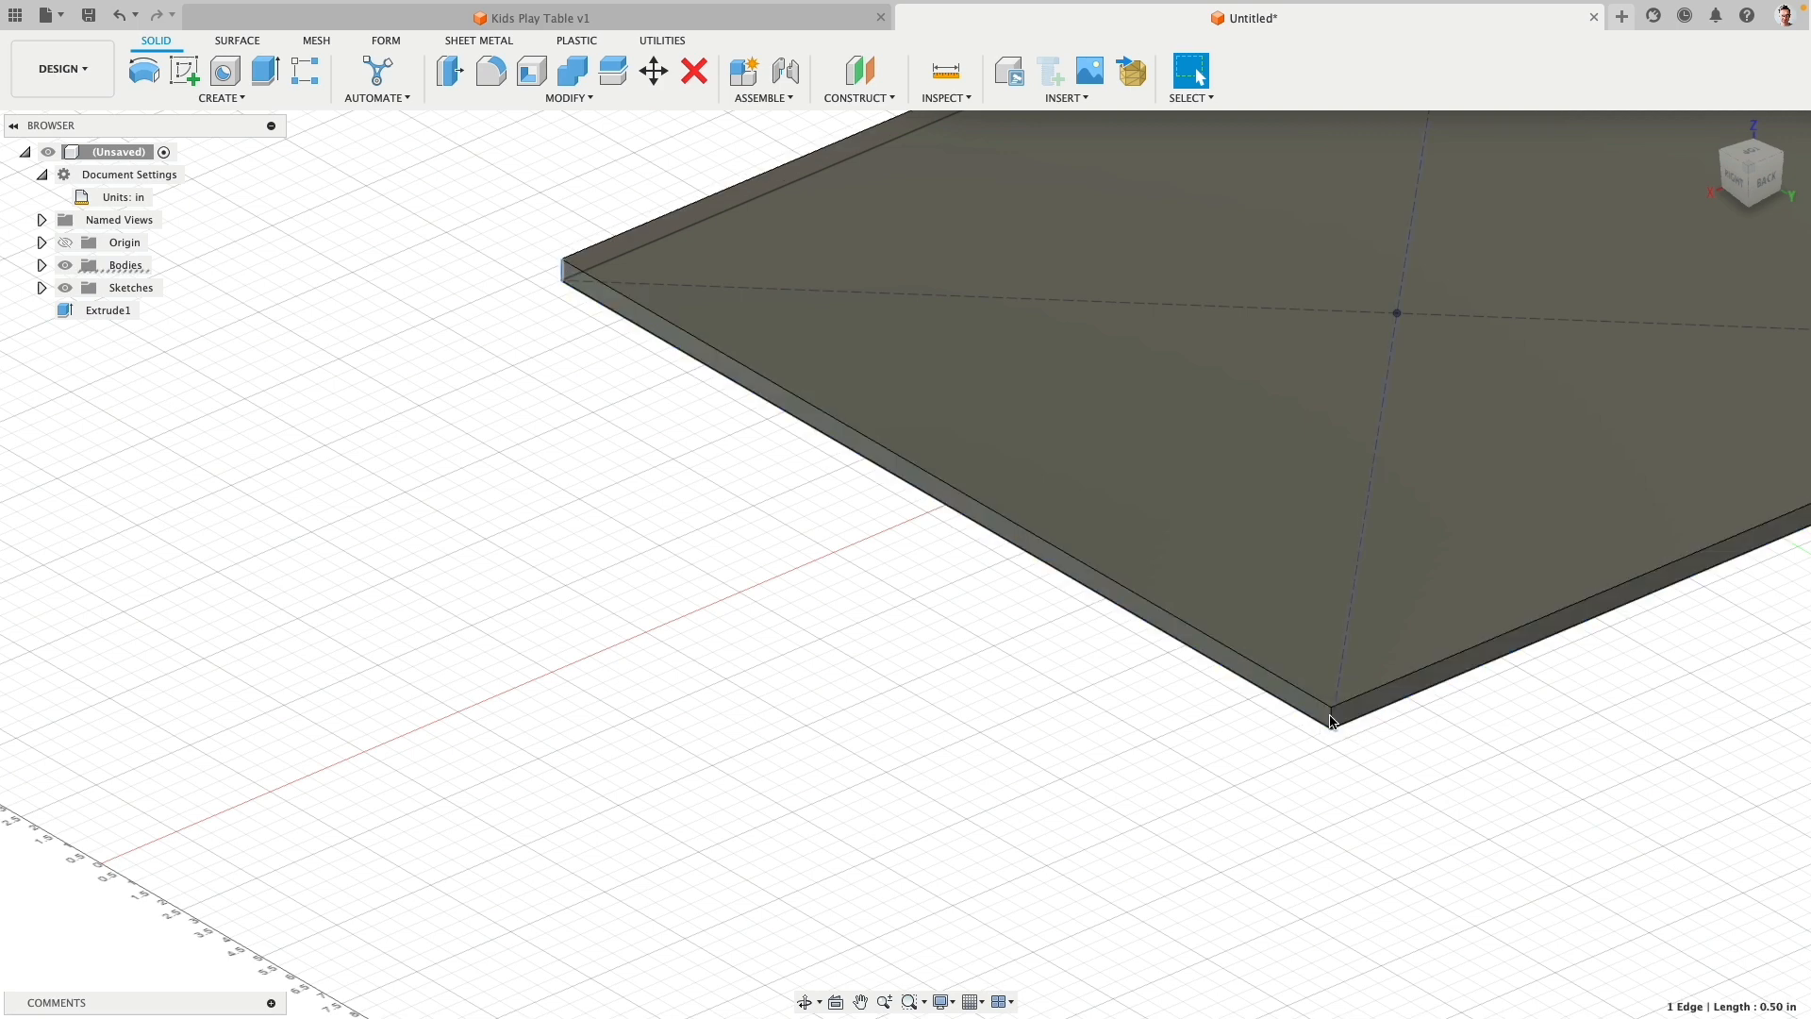
pyautogui.scroll(2, 1330, 728)
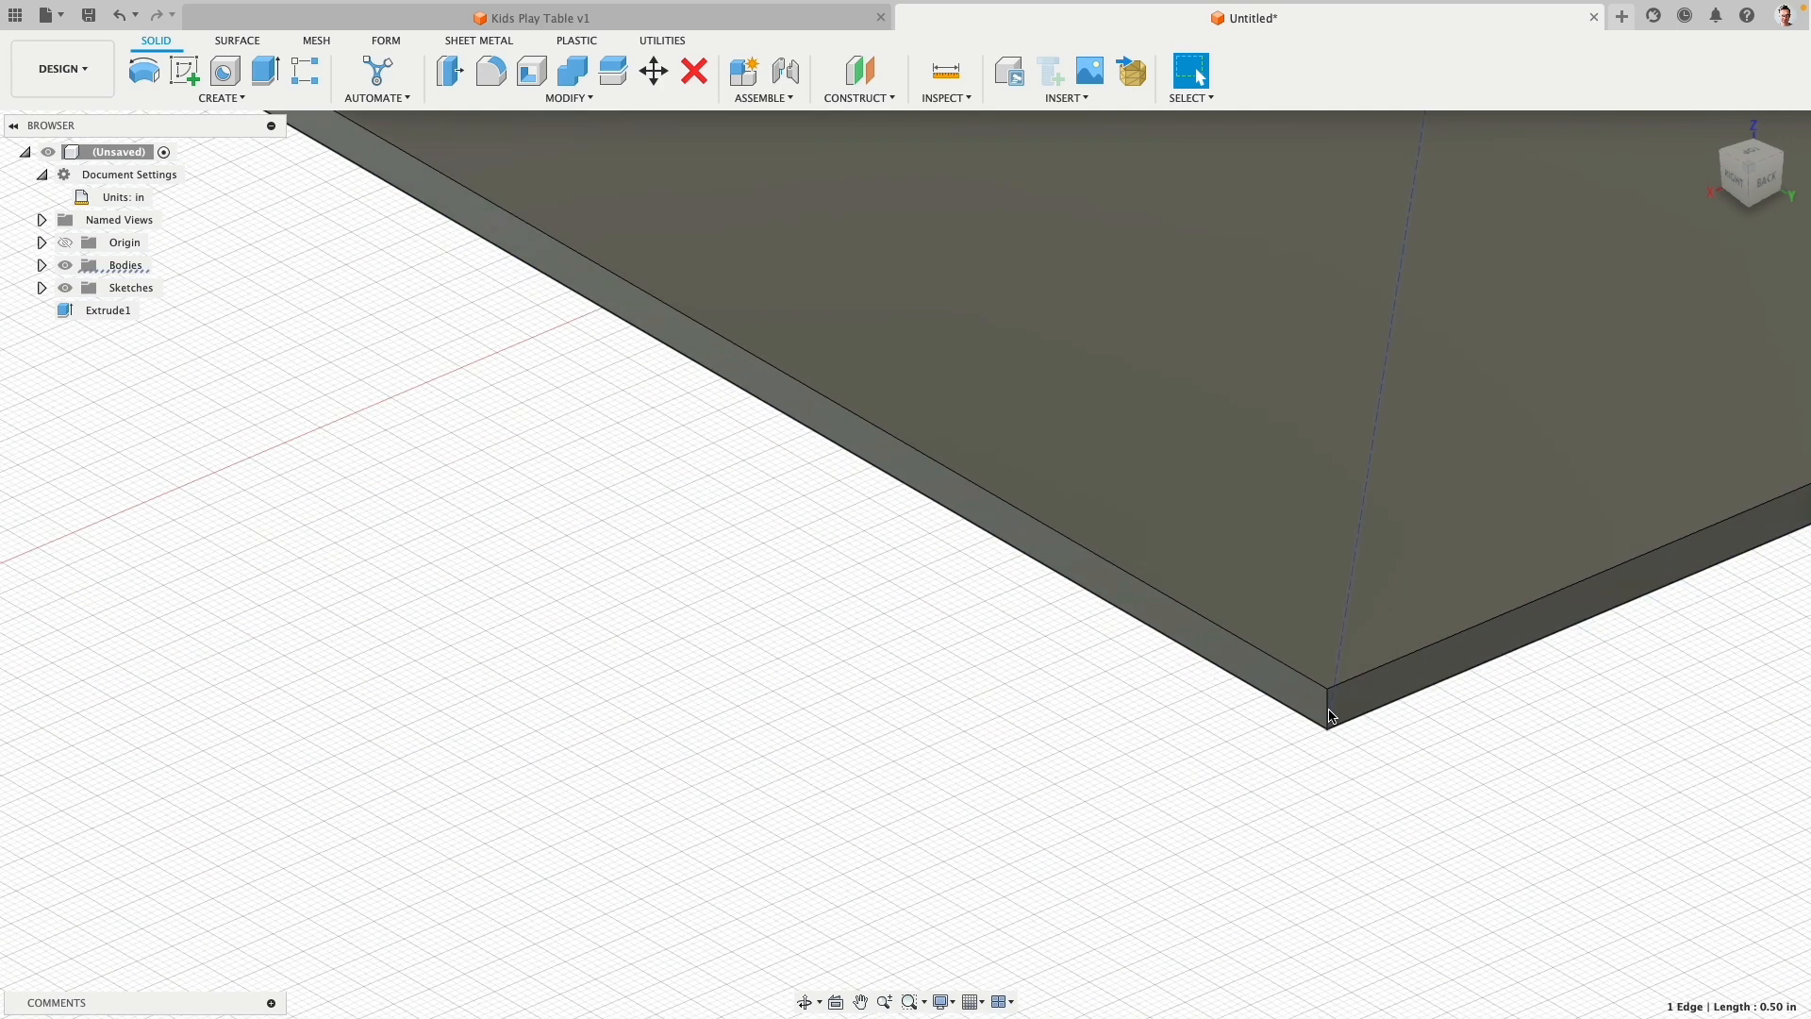
pyautogui.keyDown('shift'); pyautogui.click(1329, 709); pyautogui.keyUp('shift')
pyautogui.scroll(-5, 1278, 748)
pyautogui.keyDown('shift'); pyautogui.moveTo(1278, 748); pyautogui.dragTo(1232, 688, button='middle'); pyautogui.keyUp('shift')
pyautogui.scroll(4, 1212, 679)
pyautogui.keyDown('shift'); pyautogui.click(1090, 579); pyautogui.keyUp('shift')
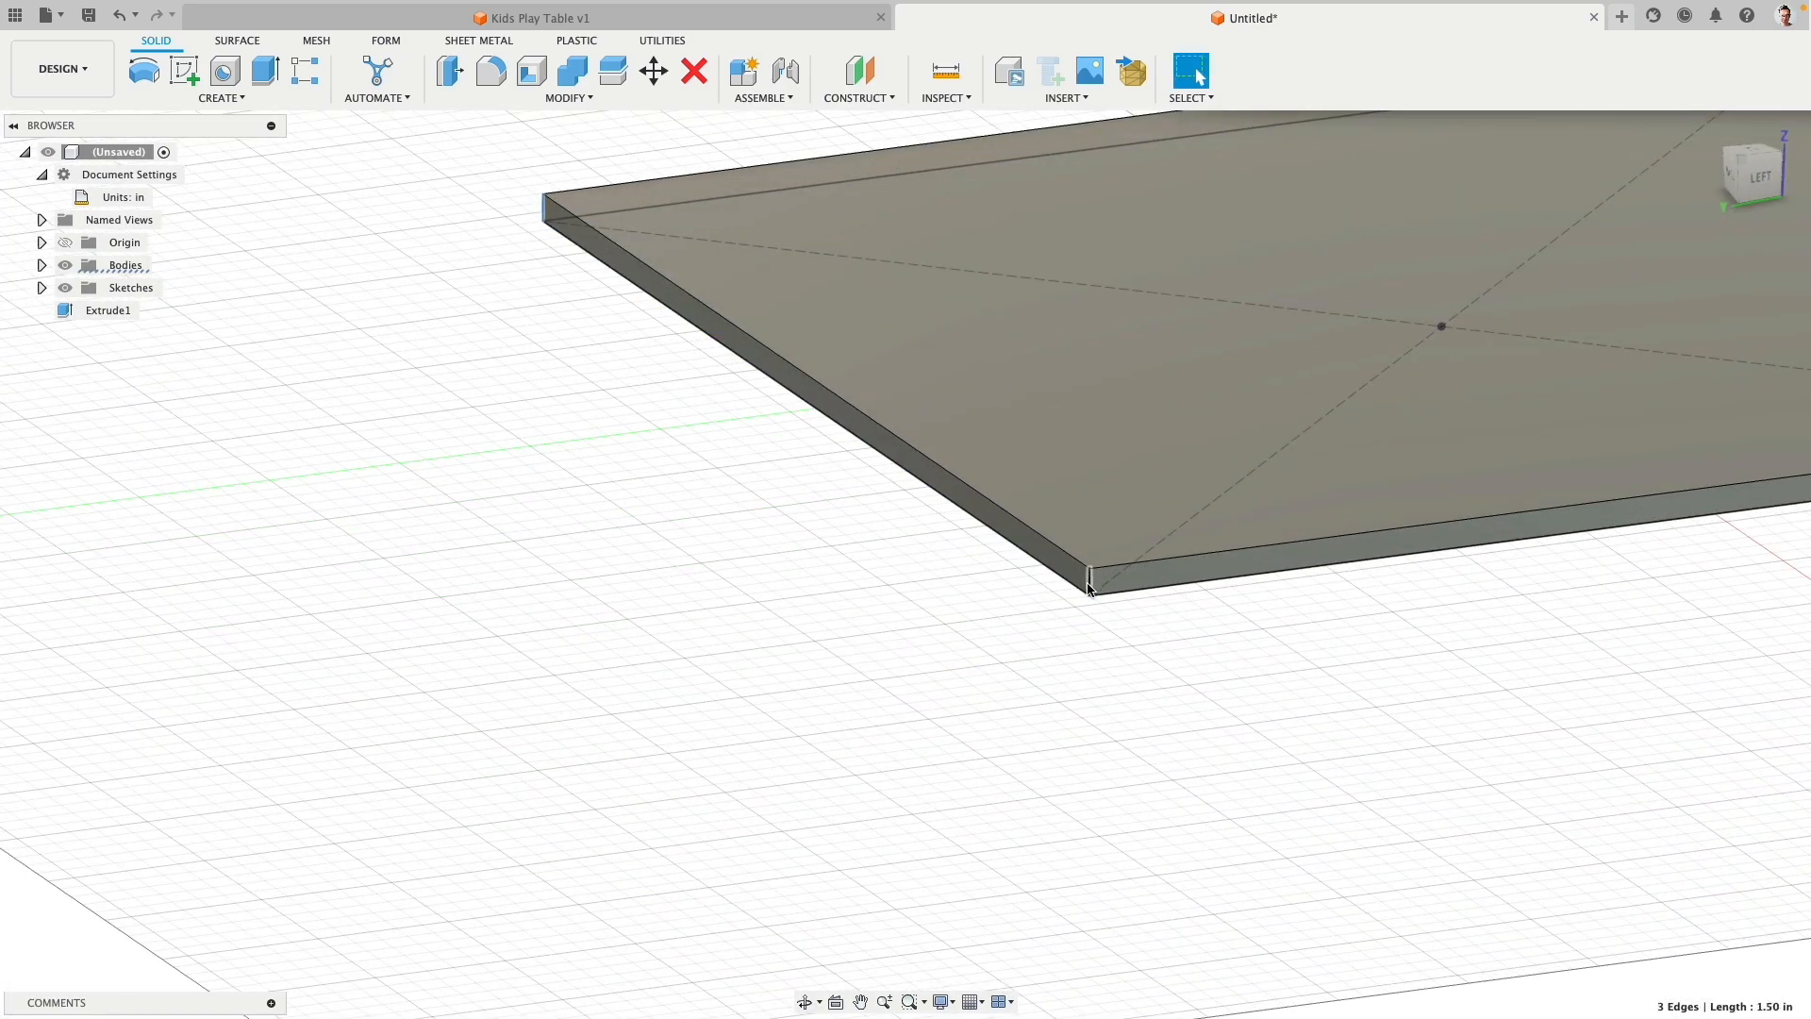
pyautogui.scroll(-5, 1094, 604)
pyautogui.keyDown('shift'); pyautogui.moveTo(1111, 654); pyautogui.dragTo(1081, 600, button='middle'); pyautogui.keyUp('shift')
pyautogui.scroll(3, 1082, 598)
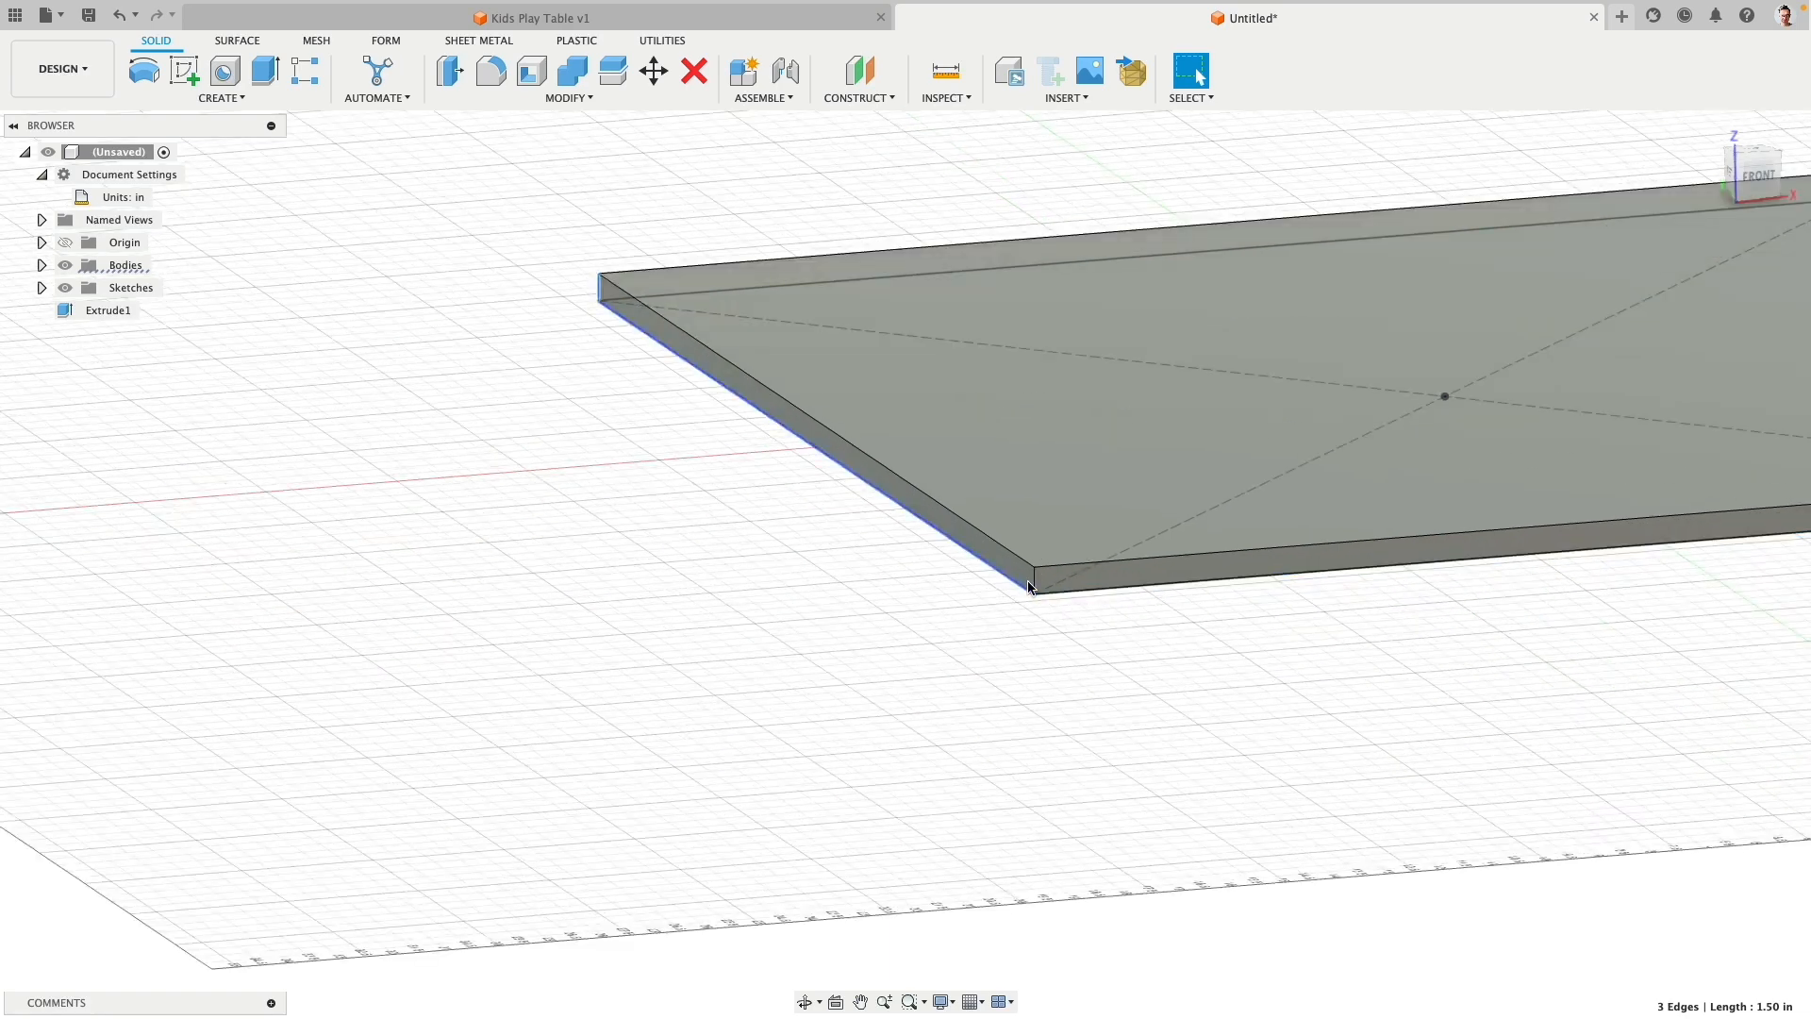
pyautogui.keyDown('shift'); pyautogui.click(1039, 587); pyautogui.keyUp('shift')
pyautogui.scroll(-3, 1010, 596)
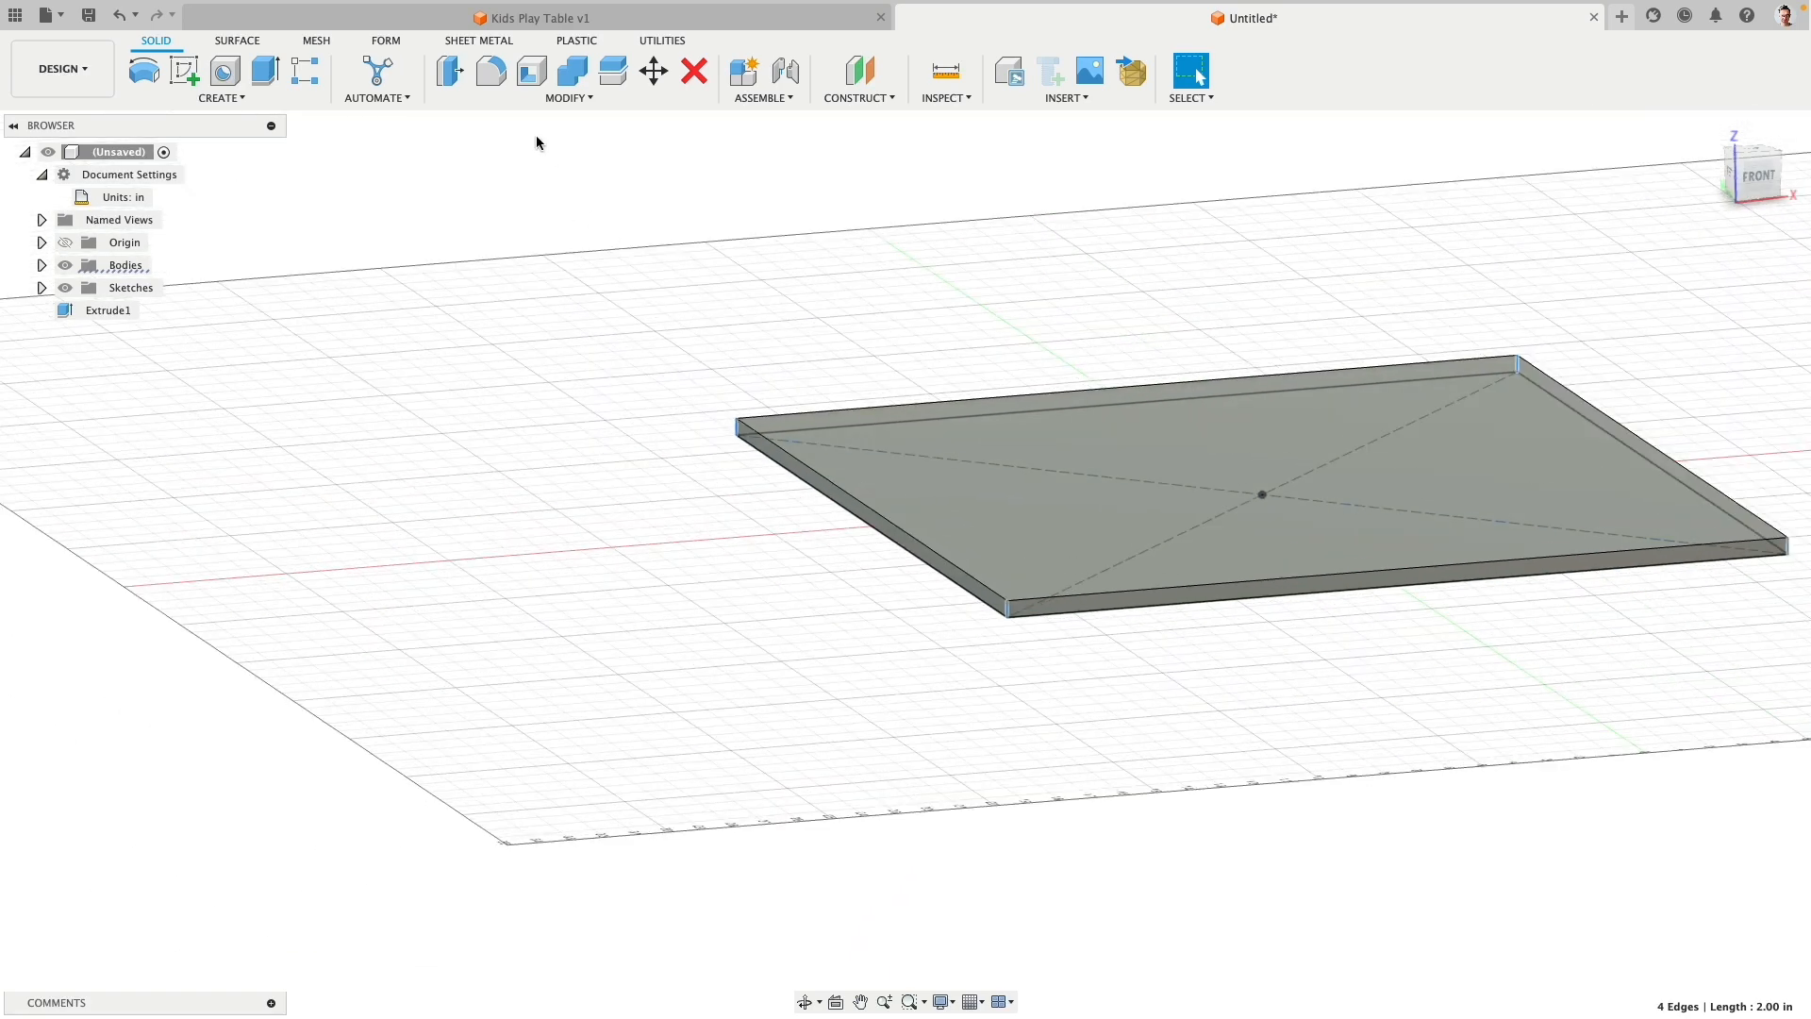
pyautogui.click(492, 76)
pyautogui.keyDown('shift'); pyautogui.moveTo(852, 347); pyautogui.dragTo(929, 454, button='middle'); pyautogui.keyUp('shift')
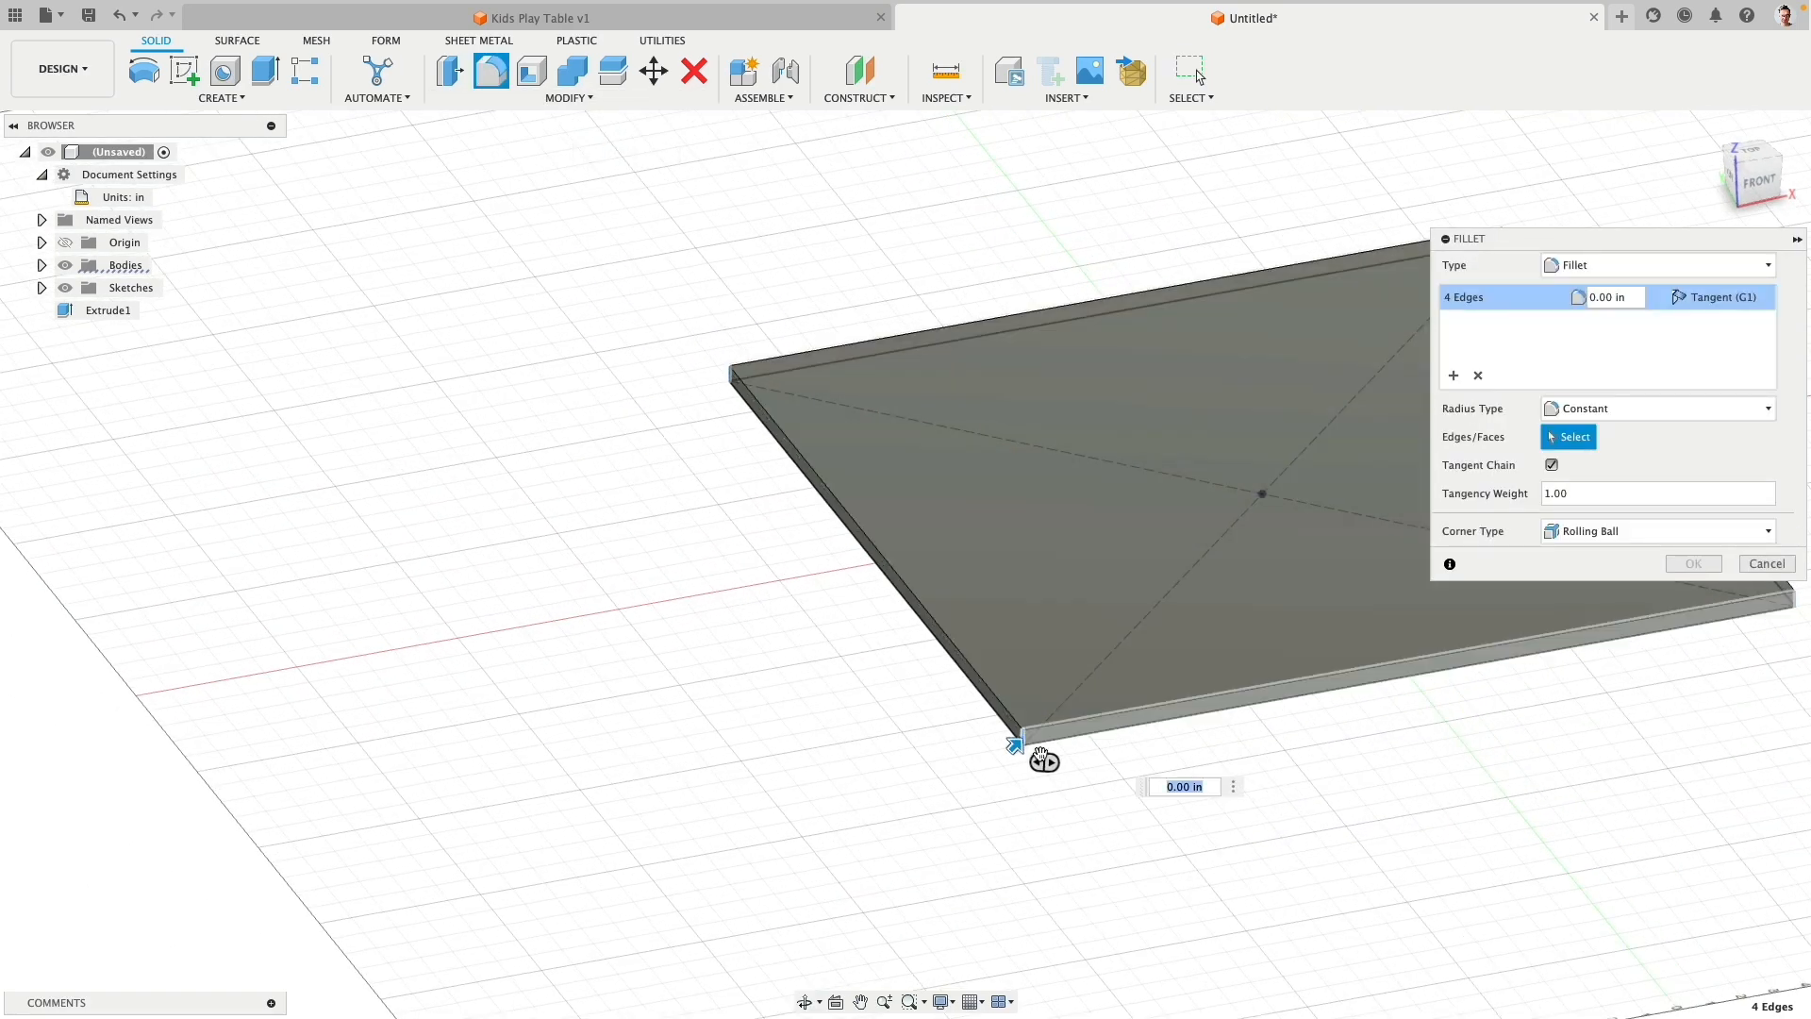
pyautogui.write('2')
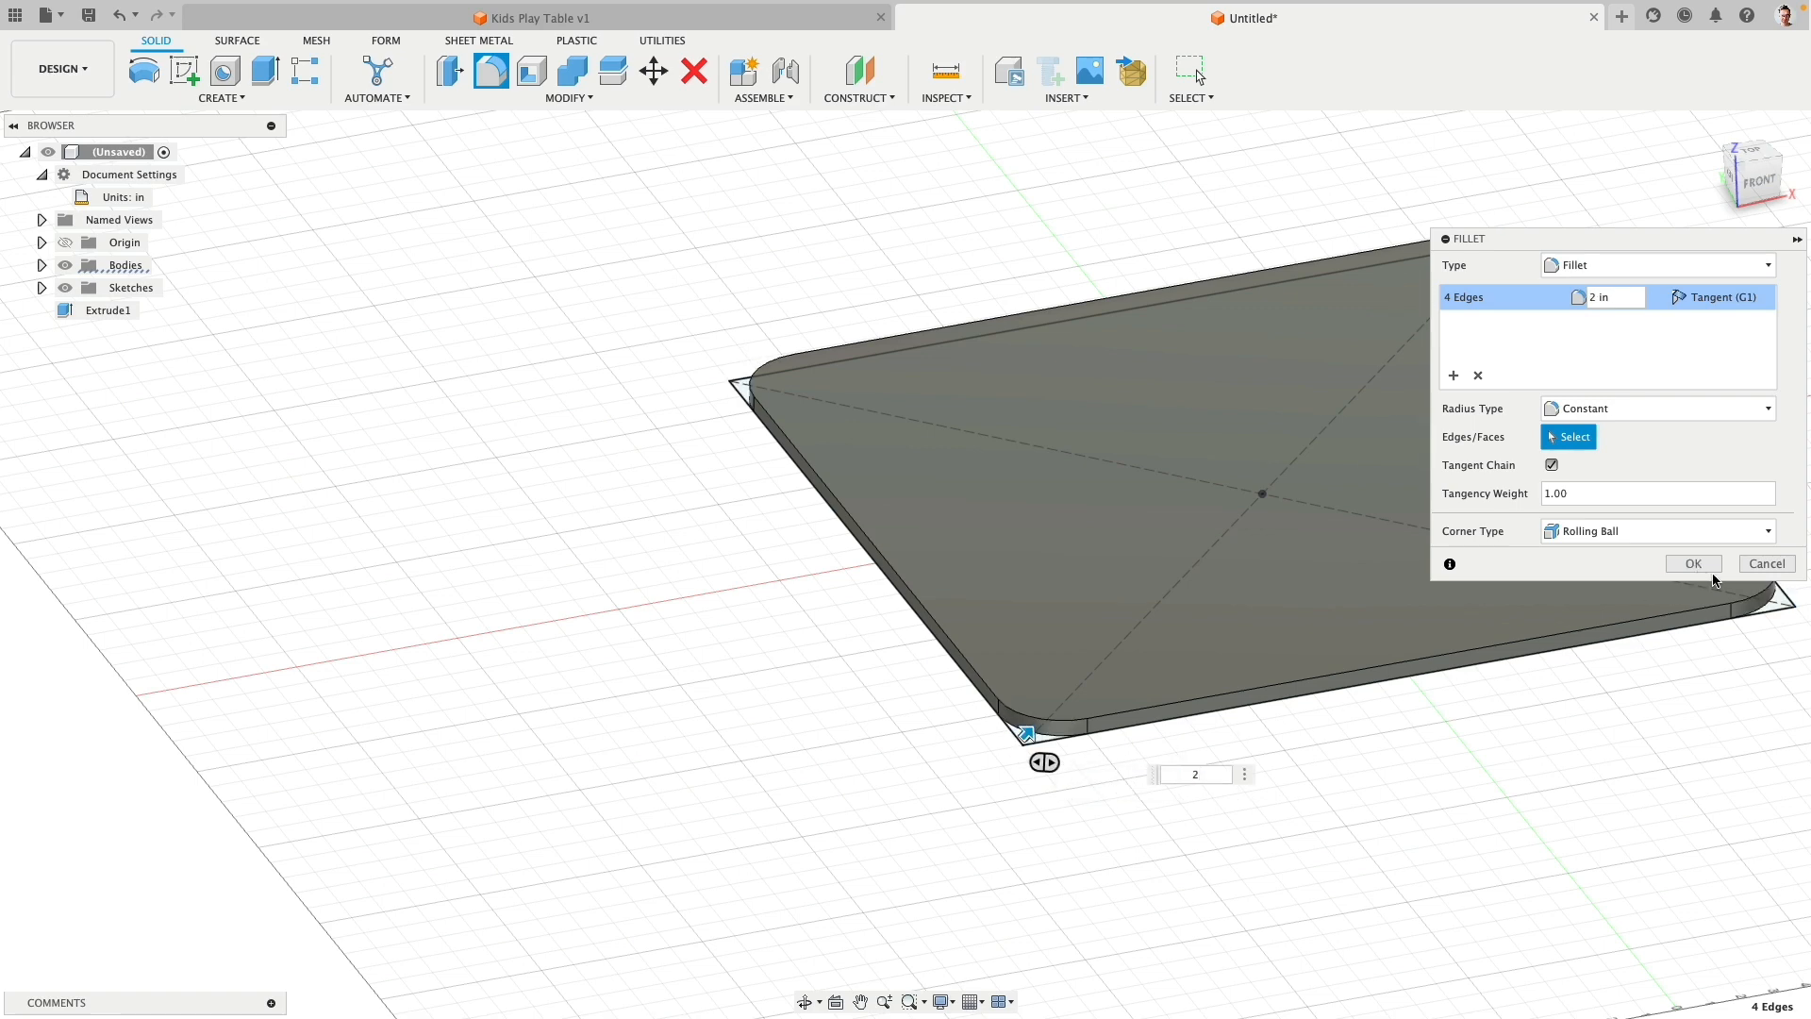
pyautogui.click(1697, 566)
pyautogui.scroll(-5, 1085, 564)
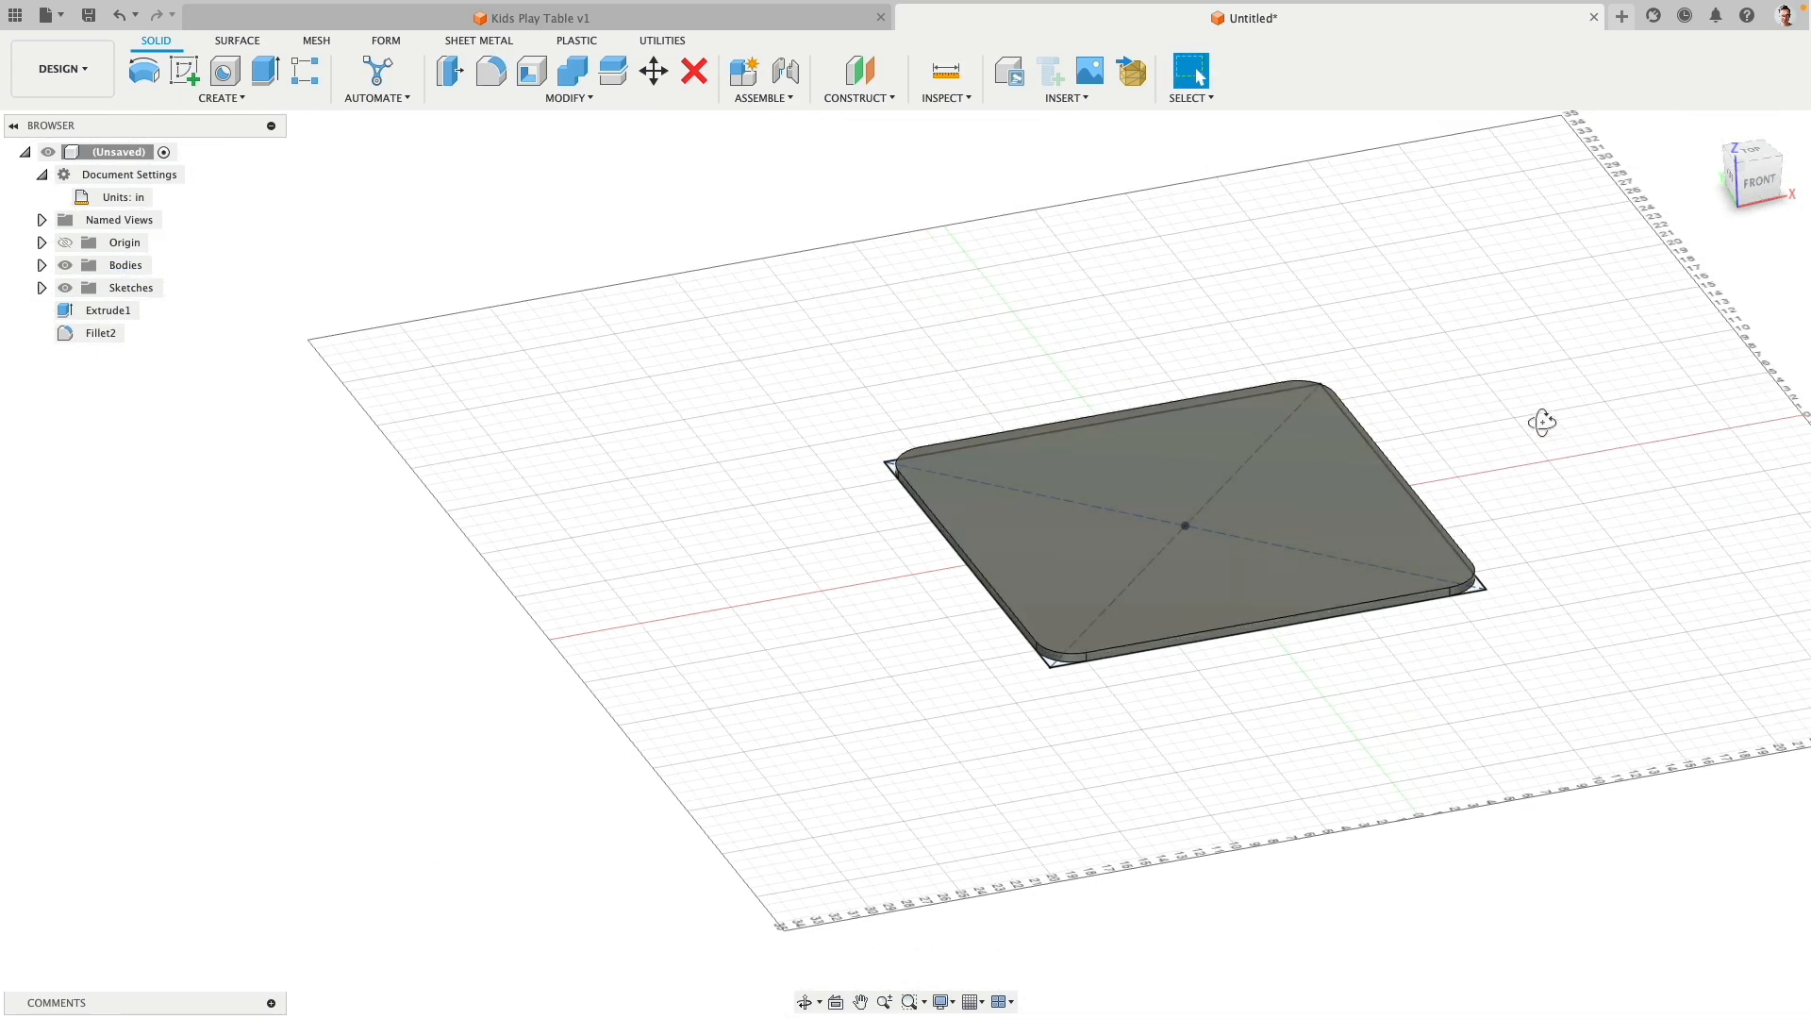
pyautogui.keyDown('shift'); pyautogui.moveTo(1540, 415); pyautogui.dragTo(1496, 430, button='middle'); pyautogui.keyUp('shift')
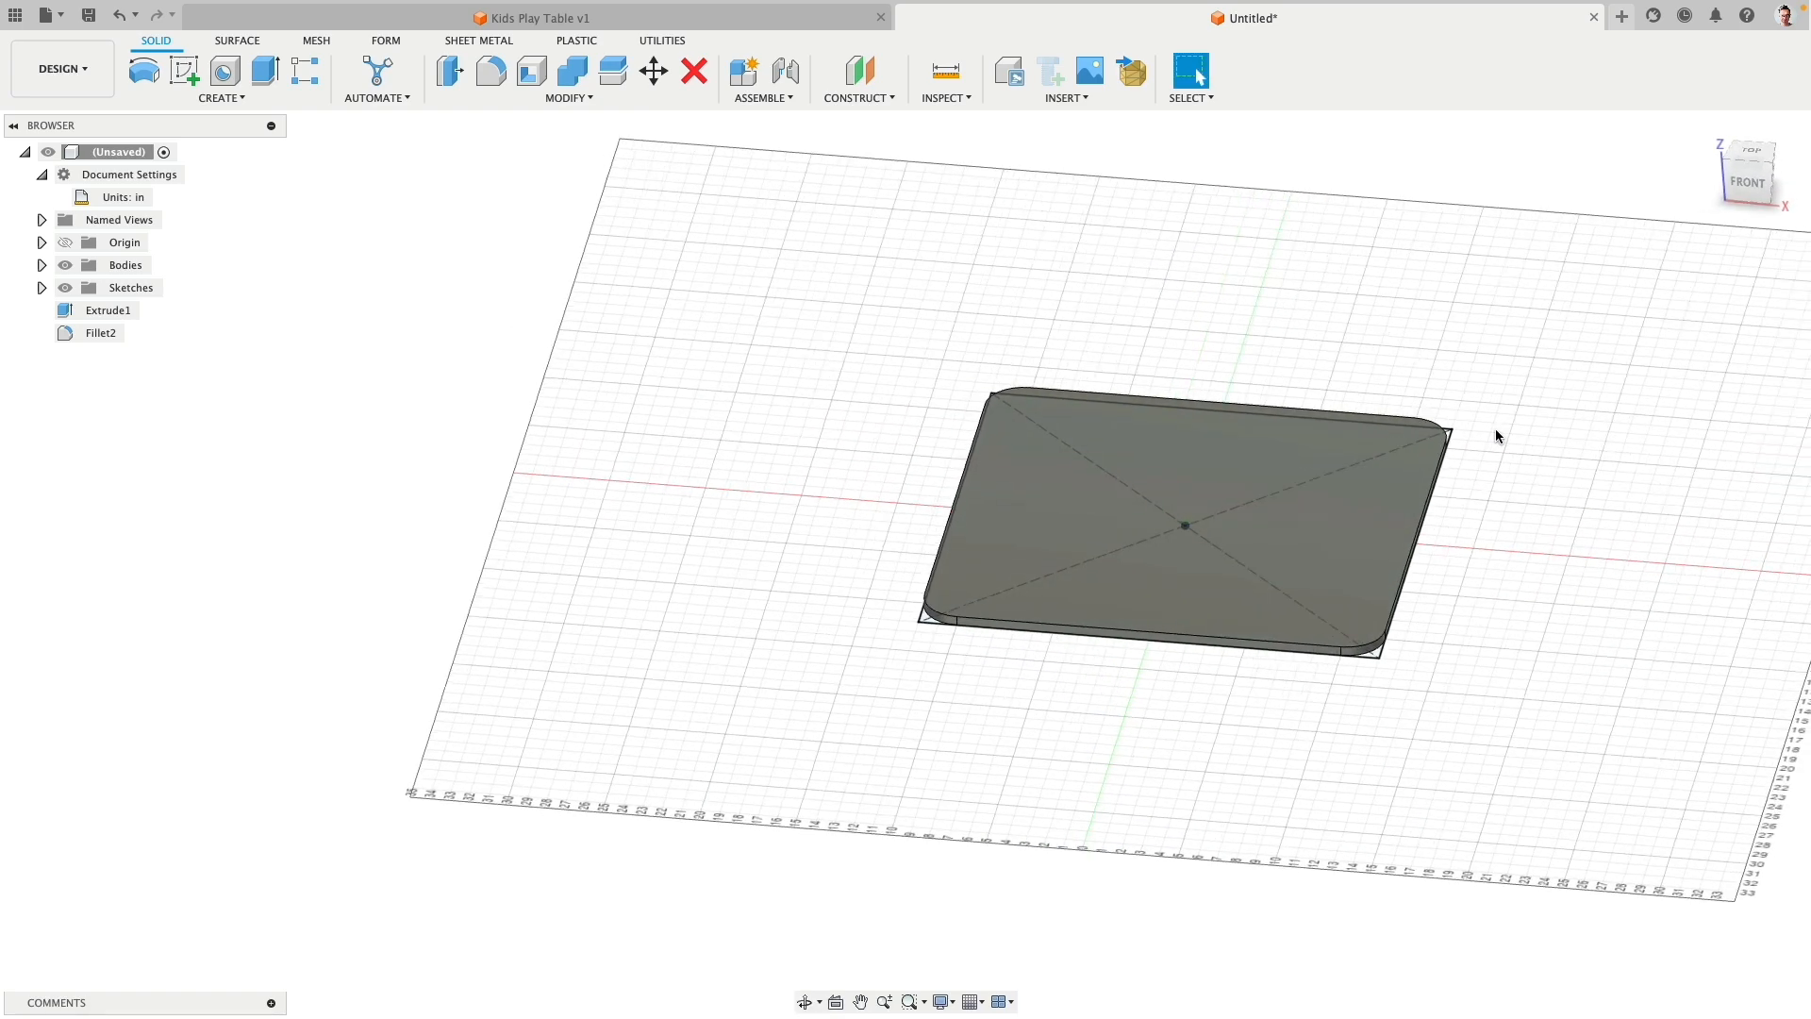
pyautogui.click(1213, 444)
pyautogui.keyDown('shift'); pyautogui.moveTo(1025, 721); pyautogui.dragTo(1018, 696, button='middle'); pyautogui.keyUp('shift')
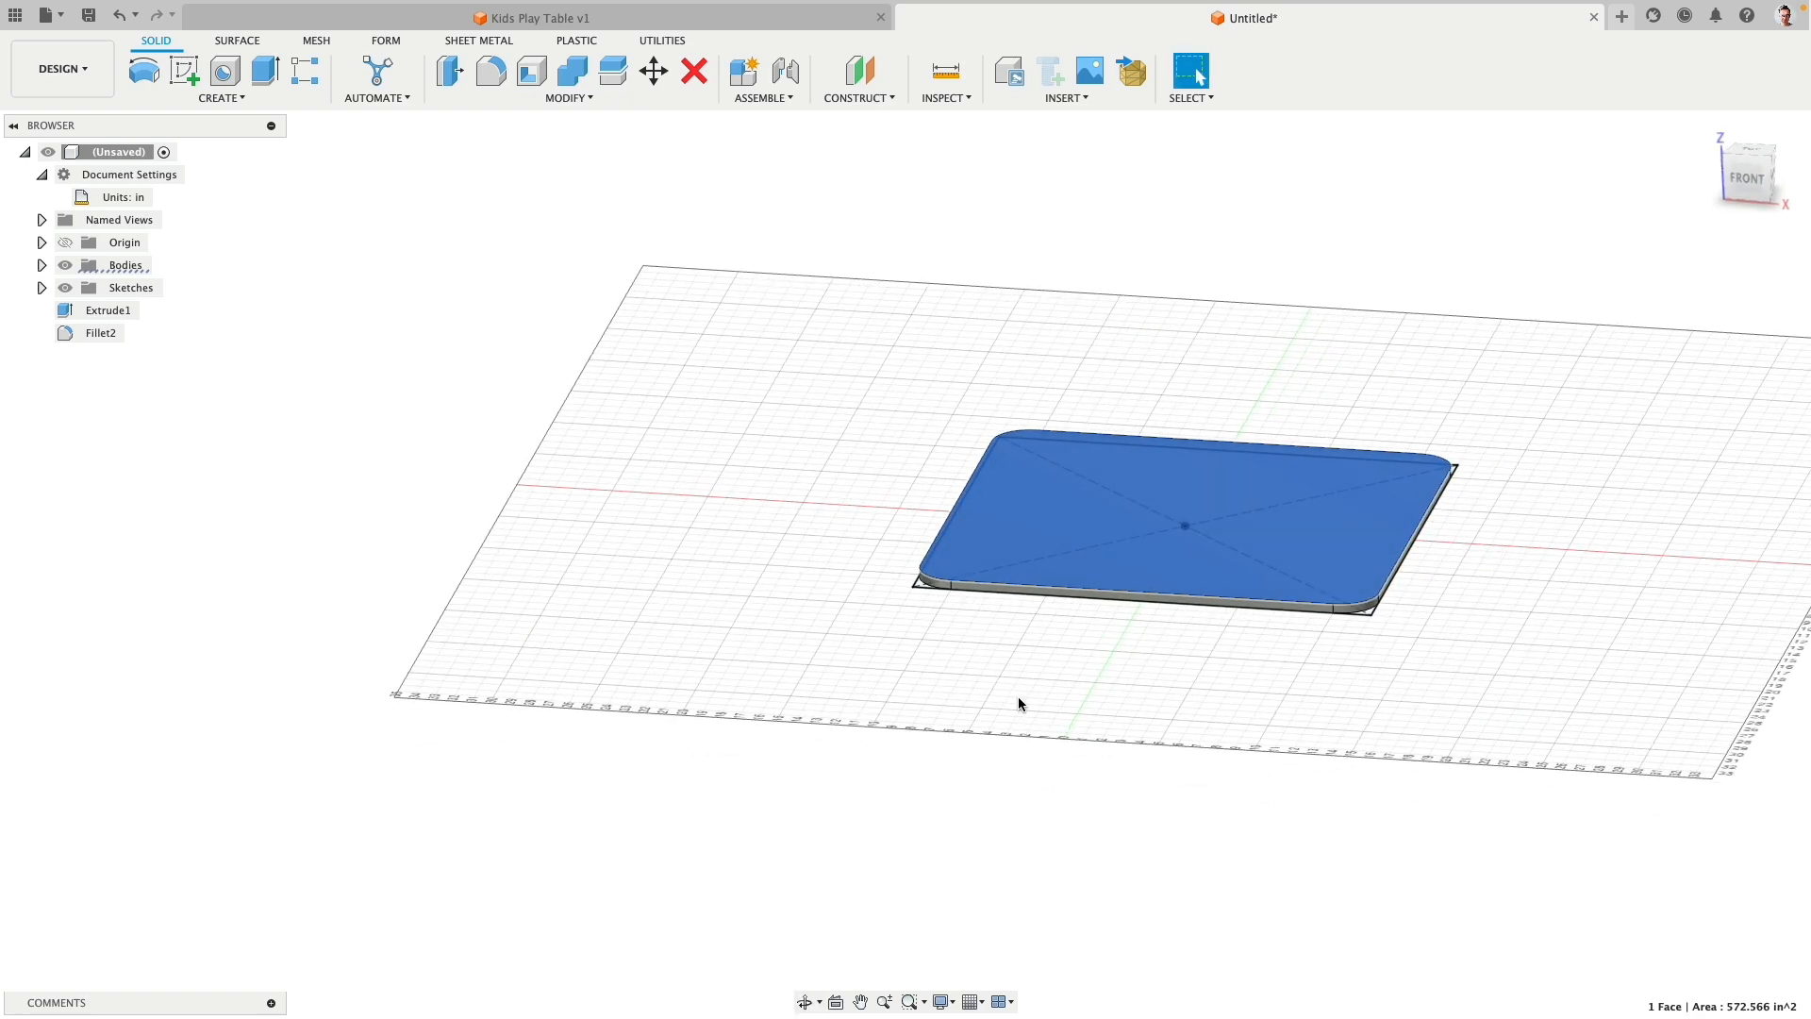
pyautogui.click(823, 644)
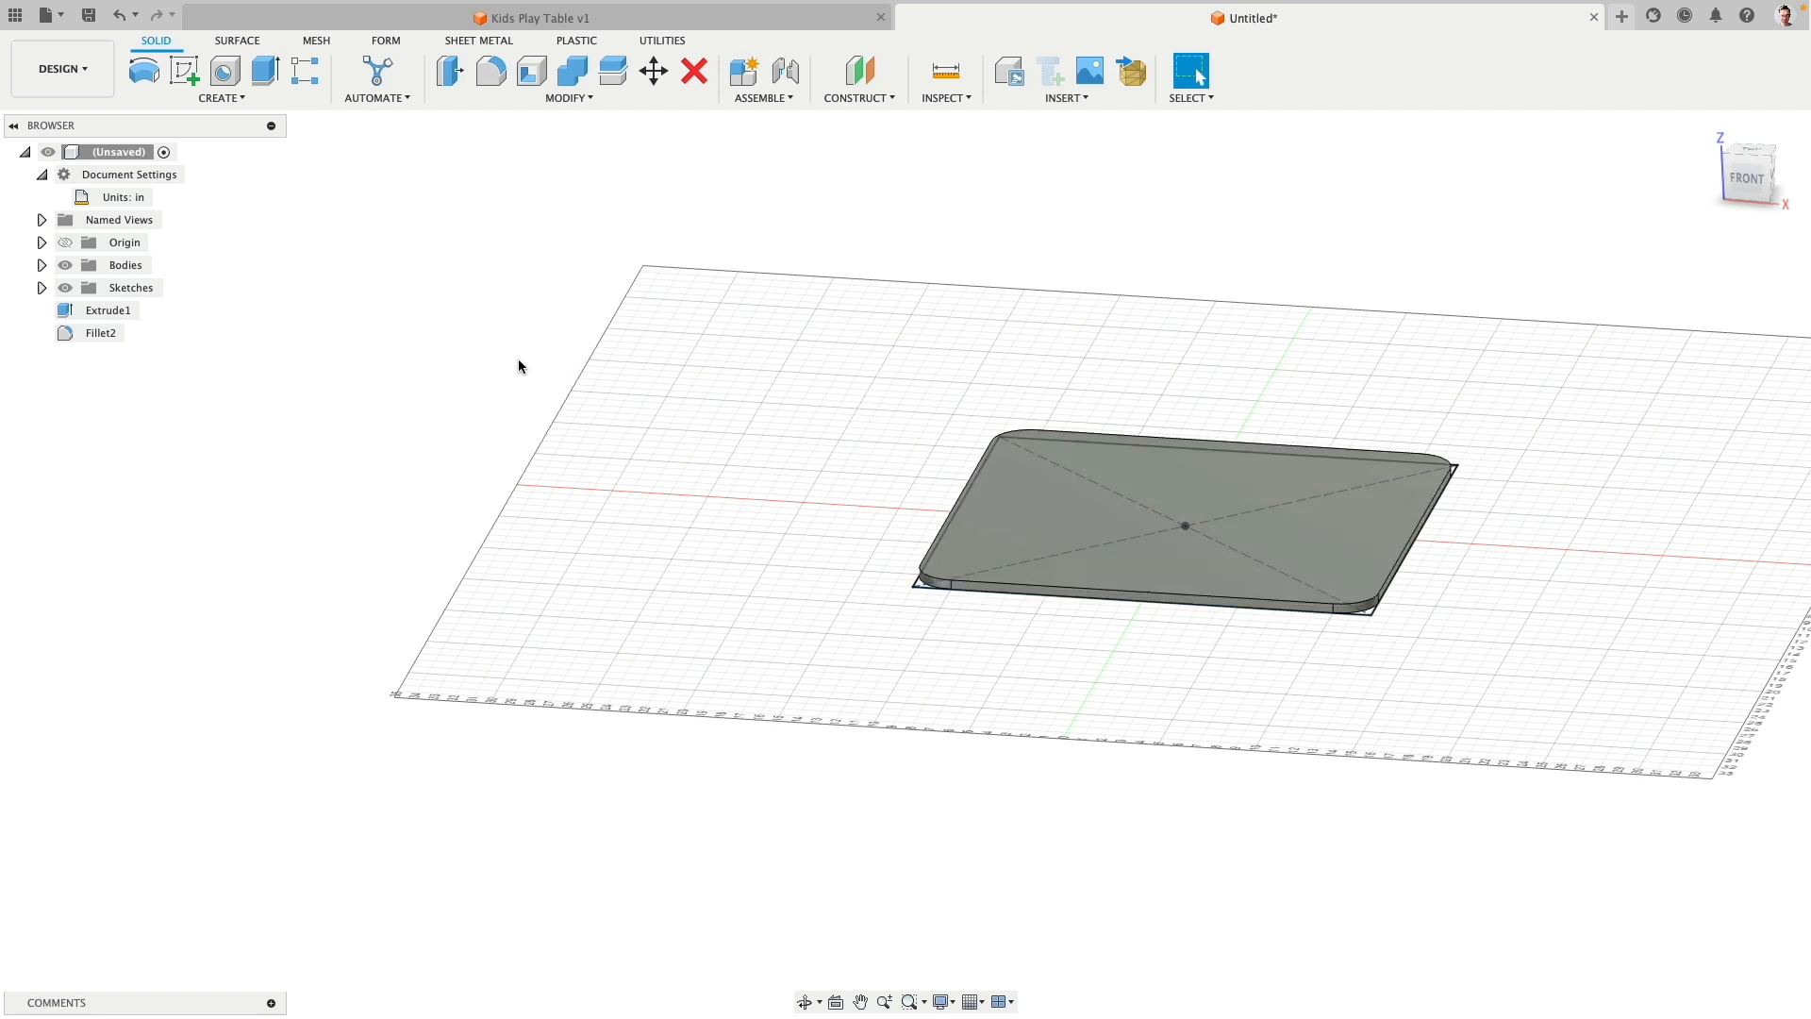
# Step: Move the tabletop body together with its sketch 19.5 in straight up along Z
pyautogui.click(41, 288)
pyautogui.click(41, 265)
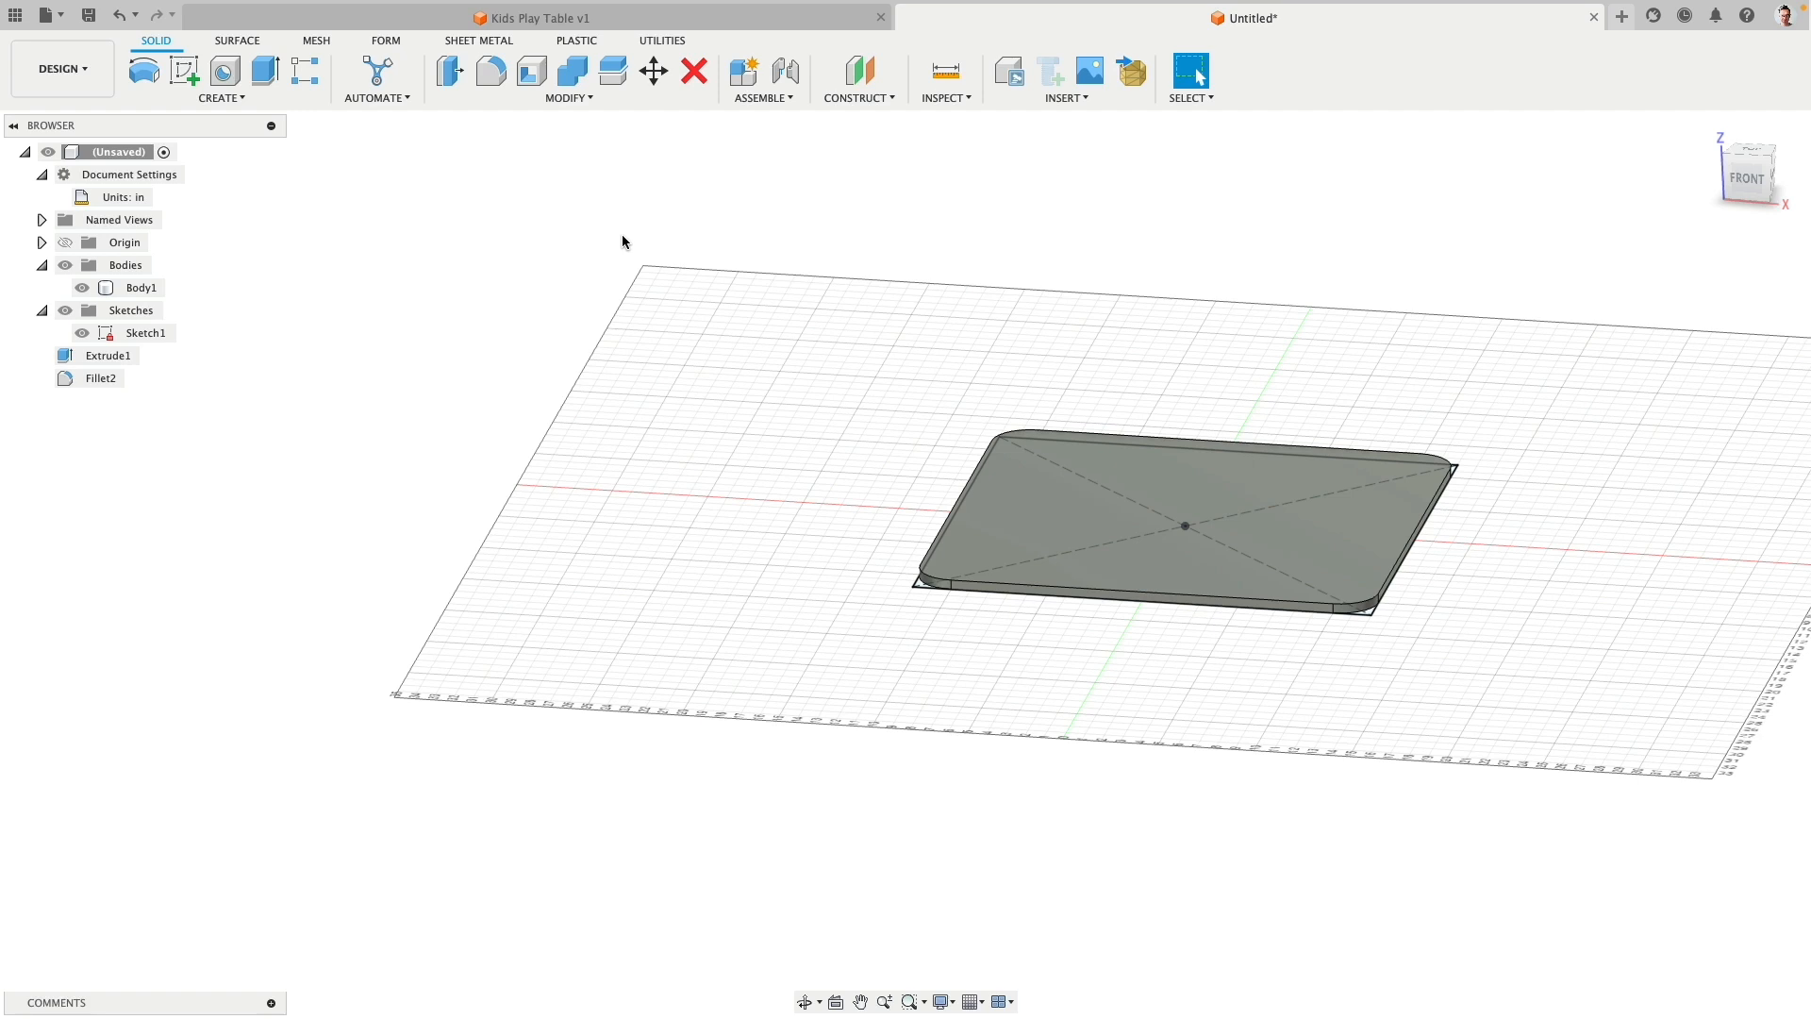
pyautogui.click(654, 74)
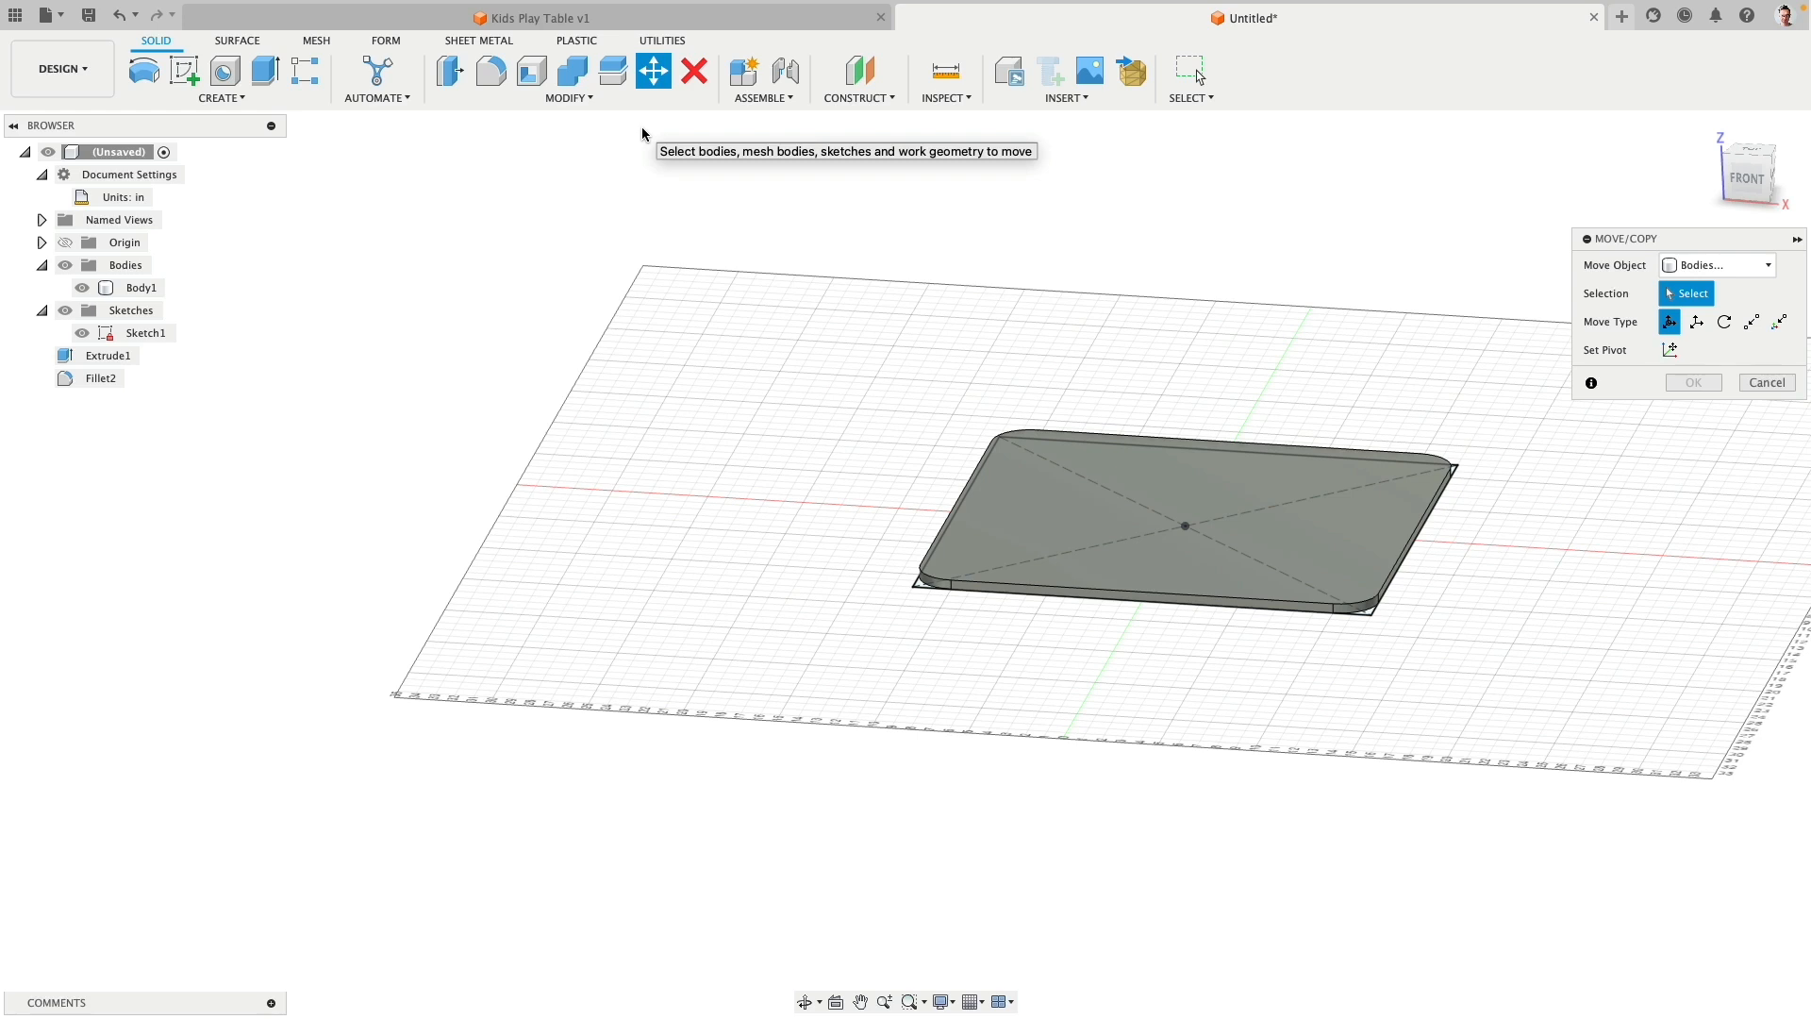
pyautogui.click(141, 288)
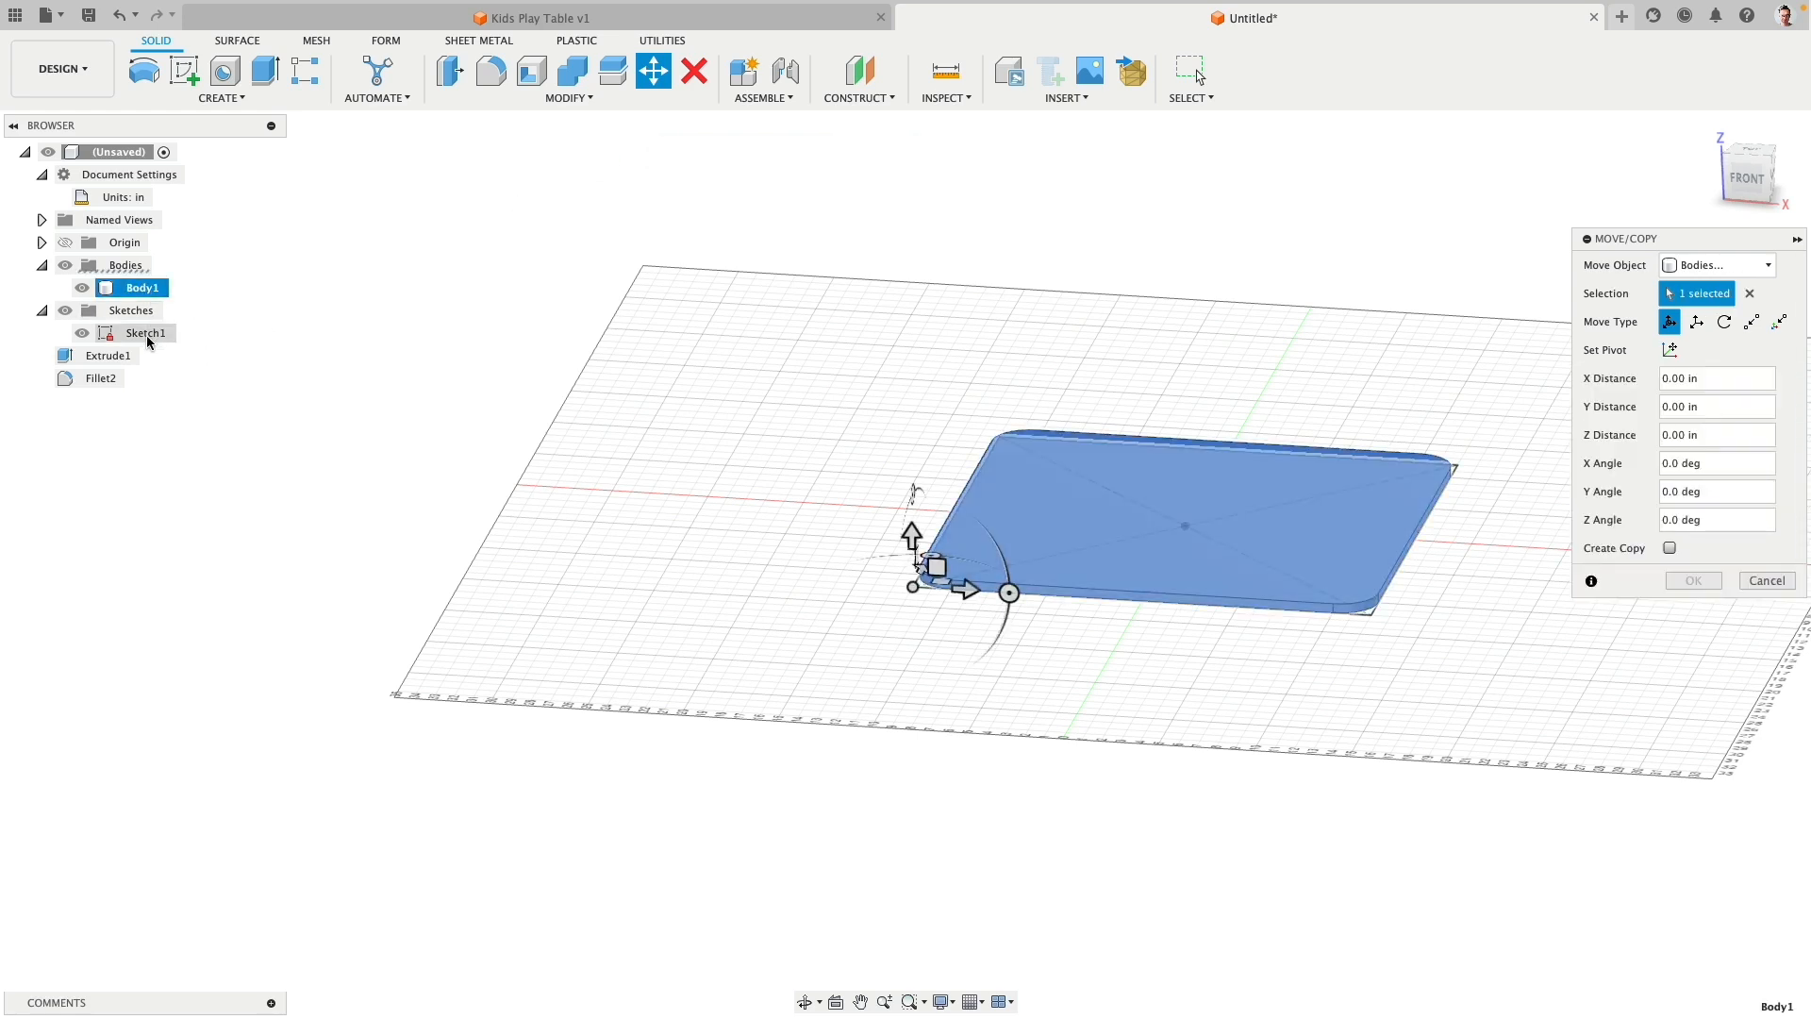
pyautogui.click(147, 335)
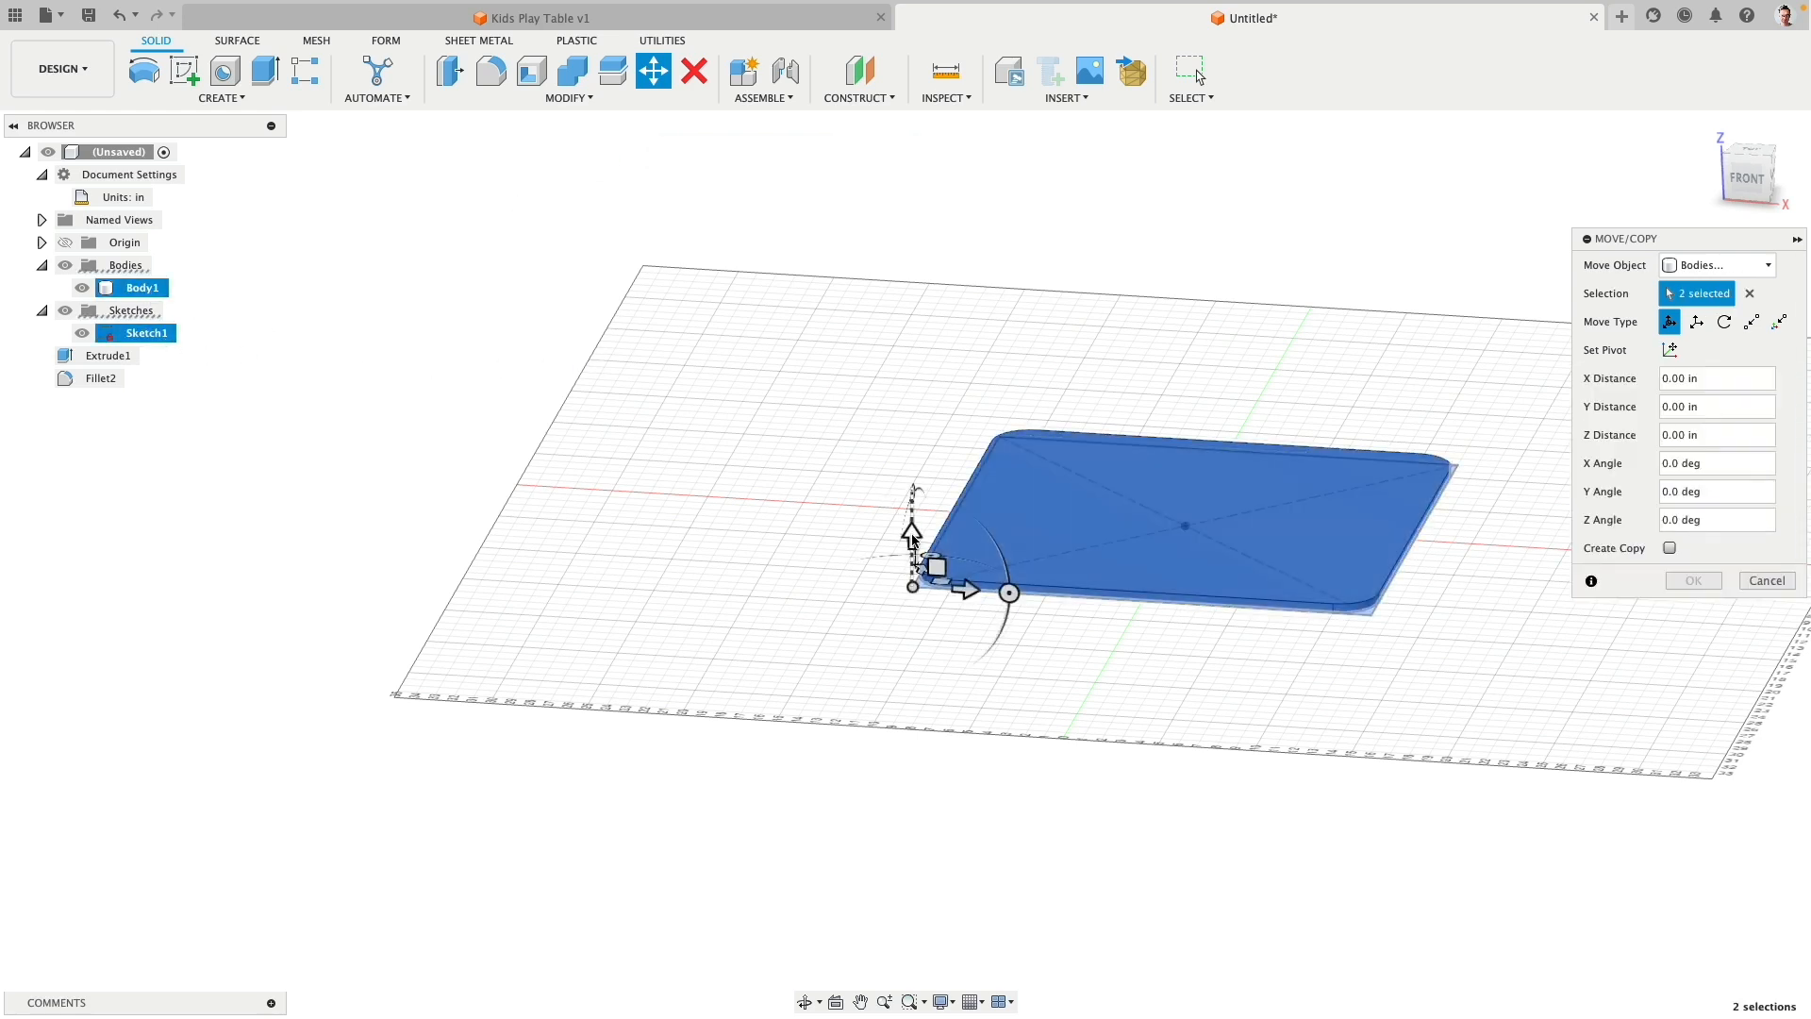
pyautogui.moveTo(912, 537); pyautogui.dragTo(912, 403)
pyautogui.write('19.5')
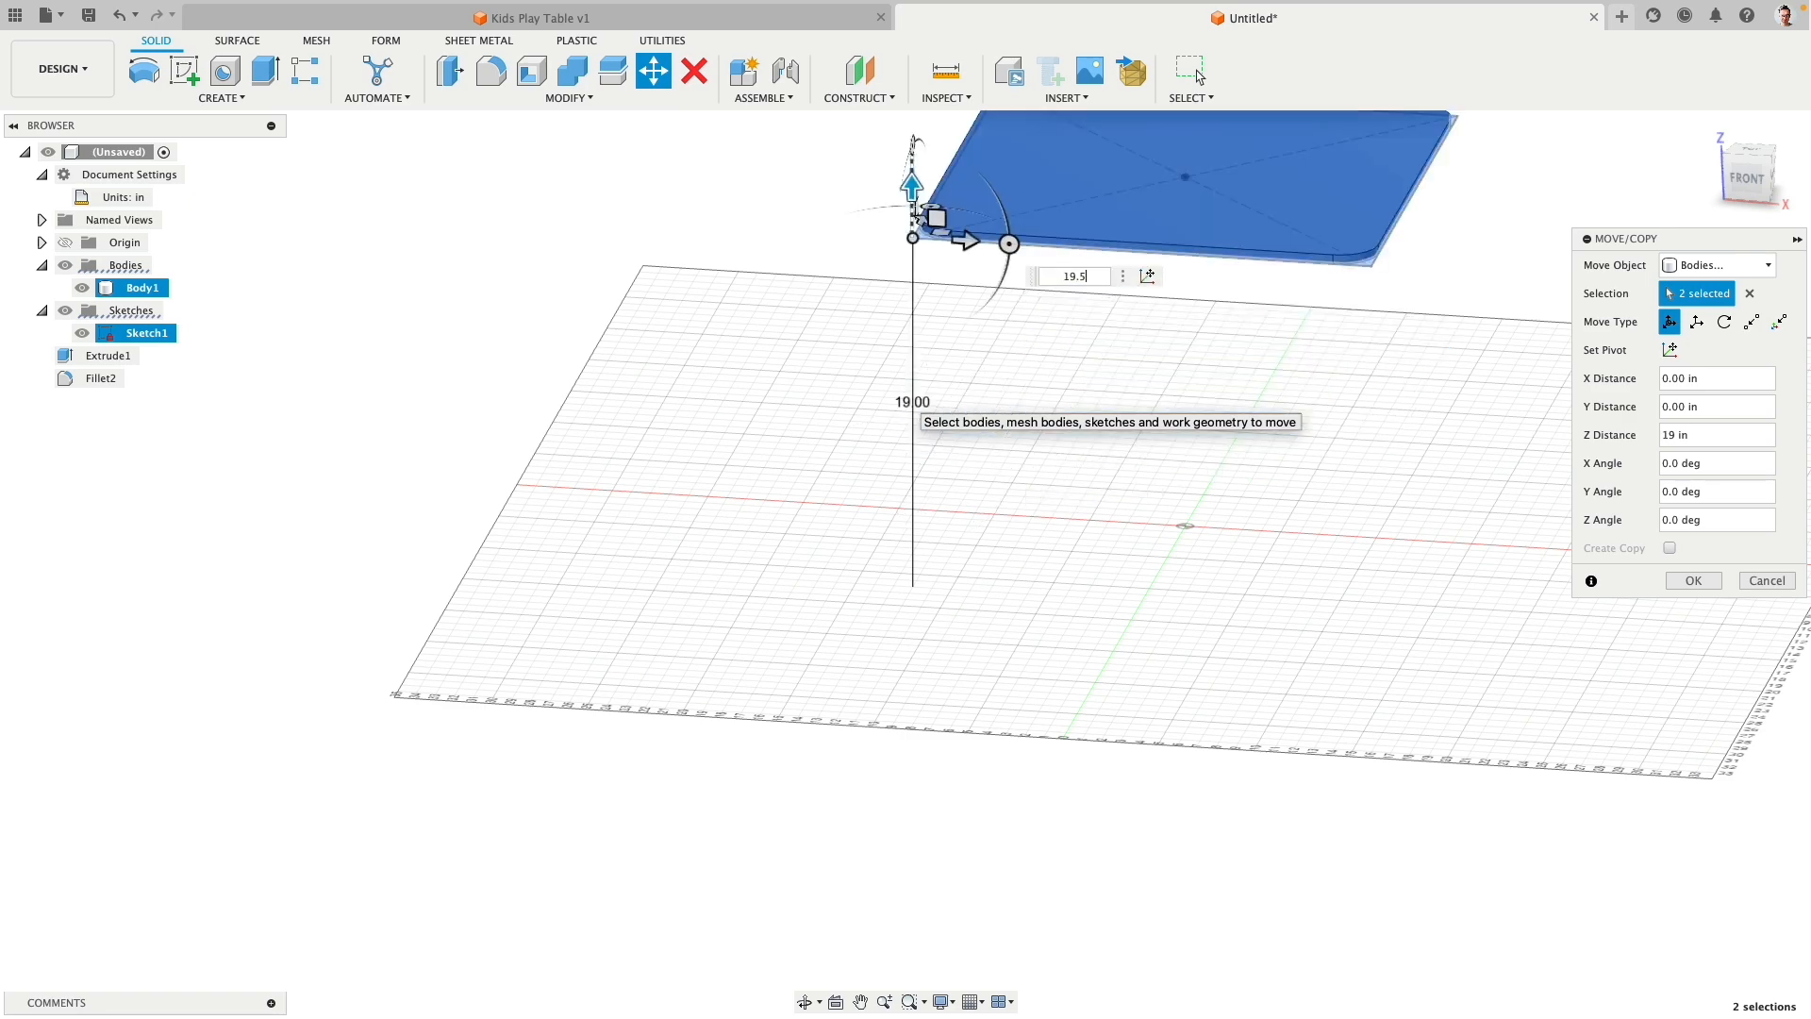
pyautogui.press('Return')
pyautogui.scroll(-5, 957, 423)
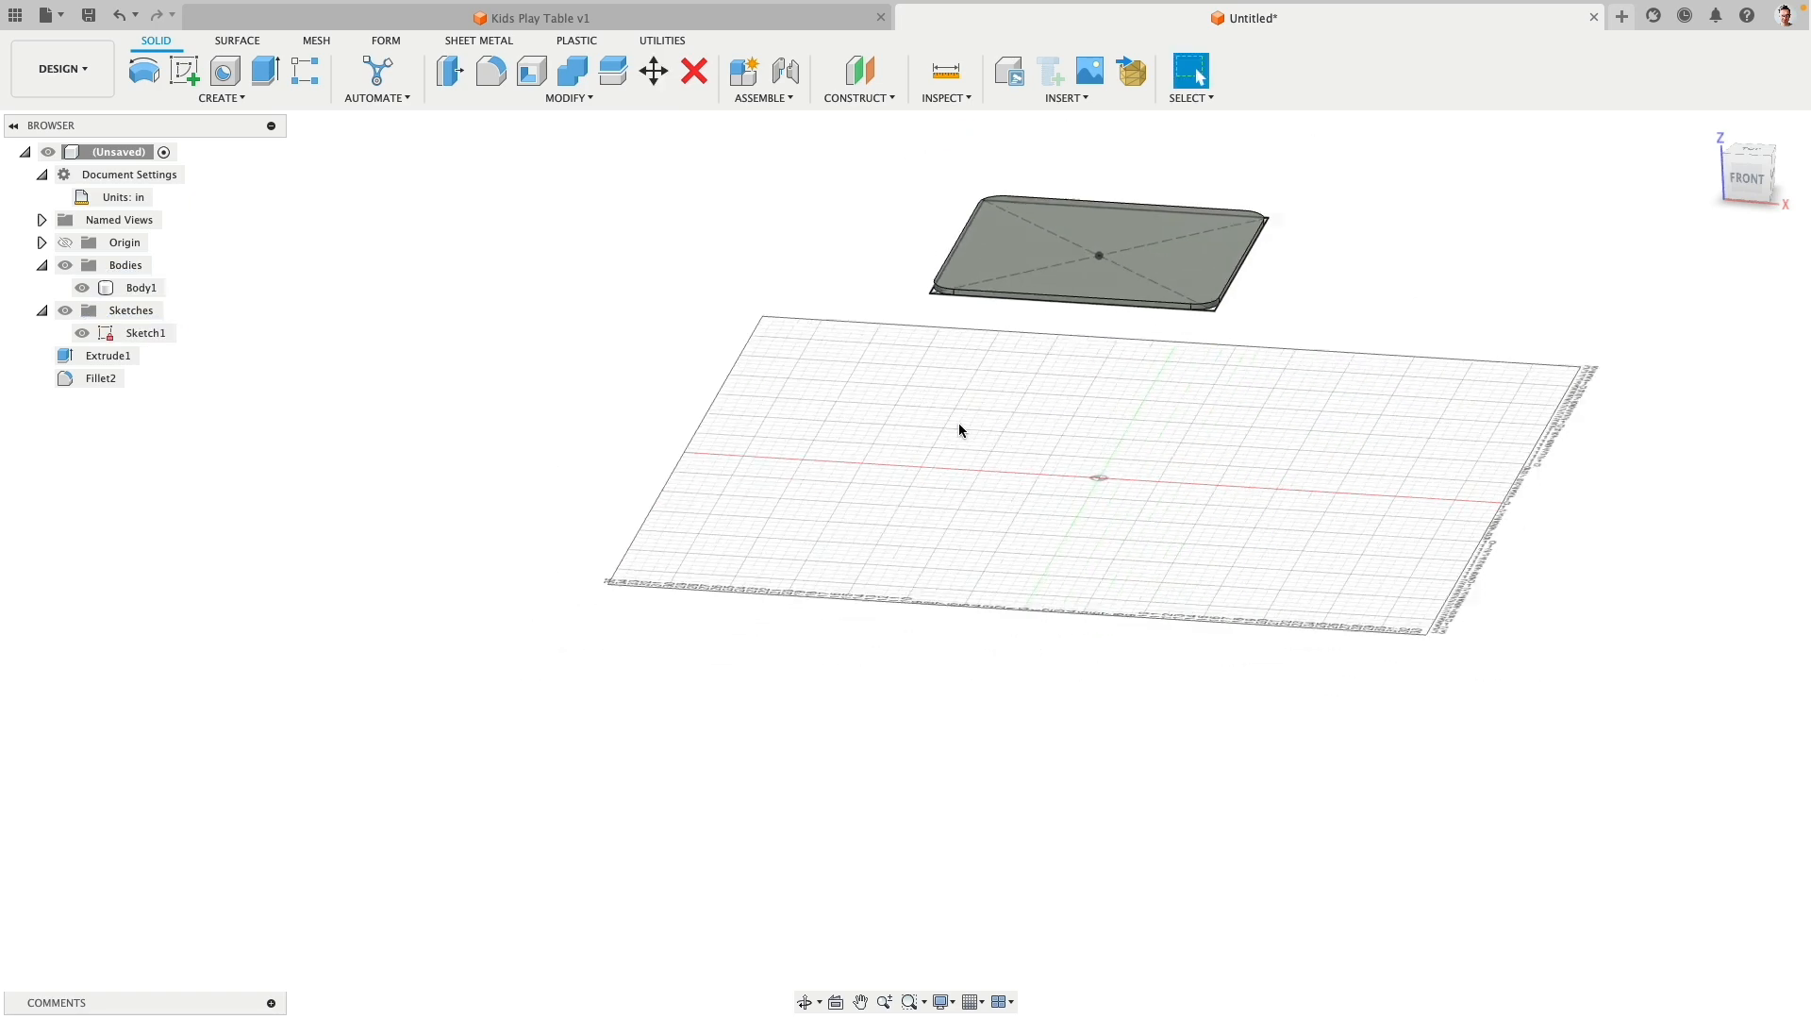
# Step: Open the tabletop's sketch for editing and face it squarely from below
pyautogui.keyDown('shift'); pyautogui.moveTo(1005, 403); pyautogui.dragTo(728, 421, button='middle'); pyautogui.keyUp('shift')
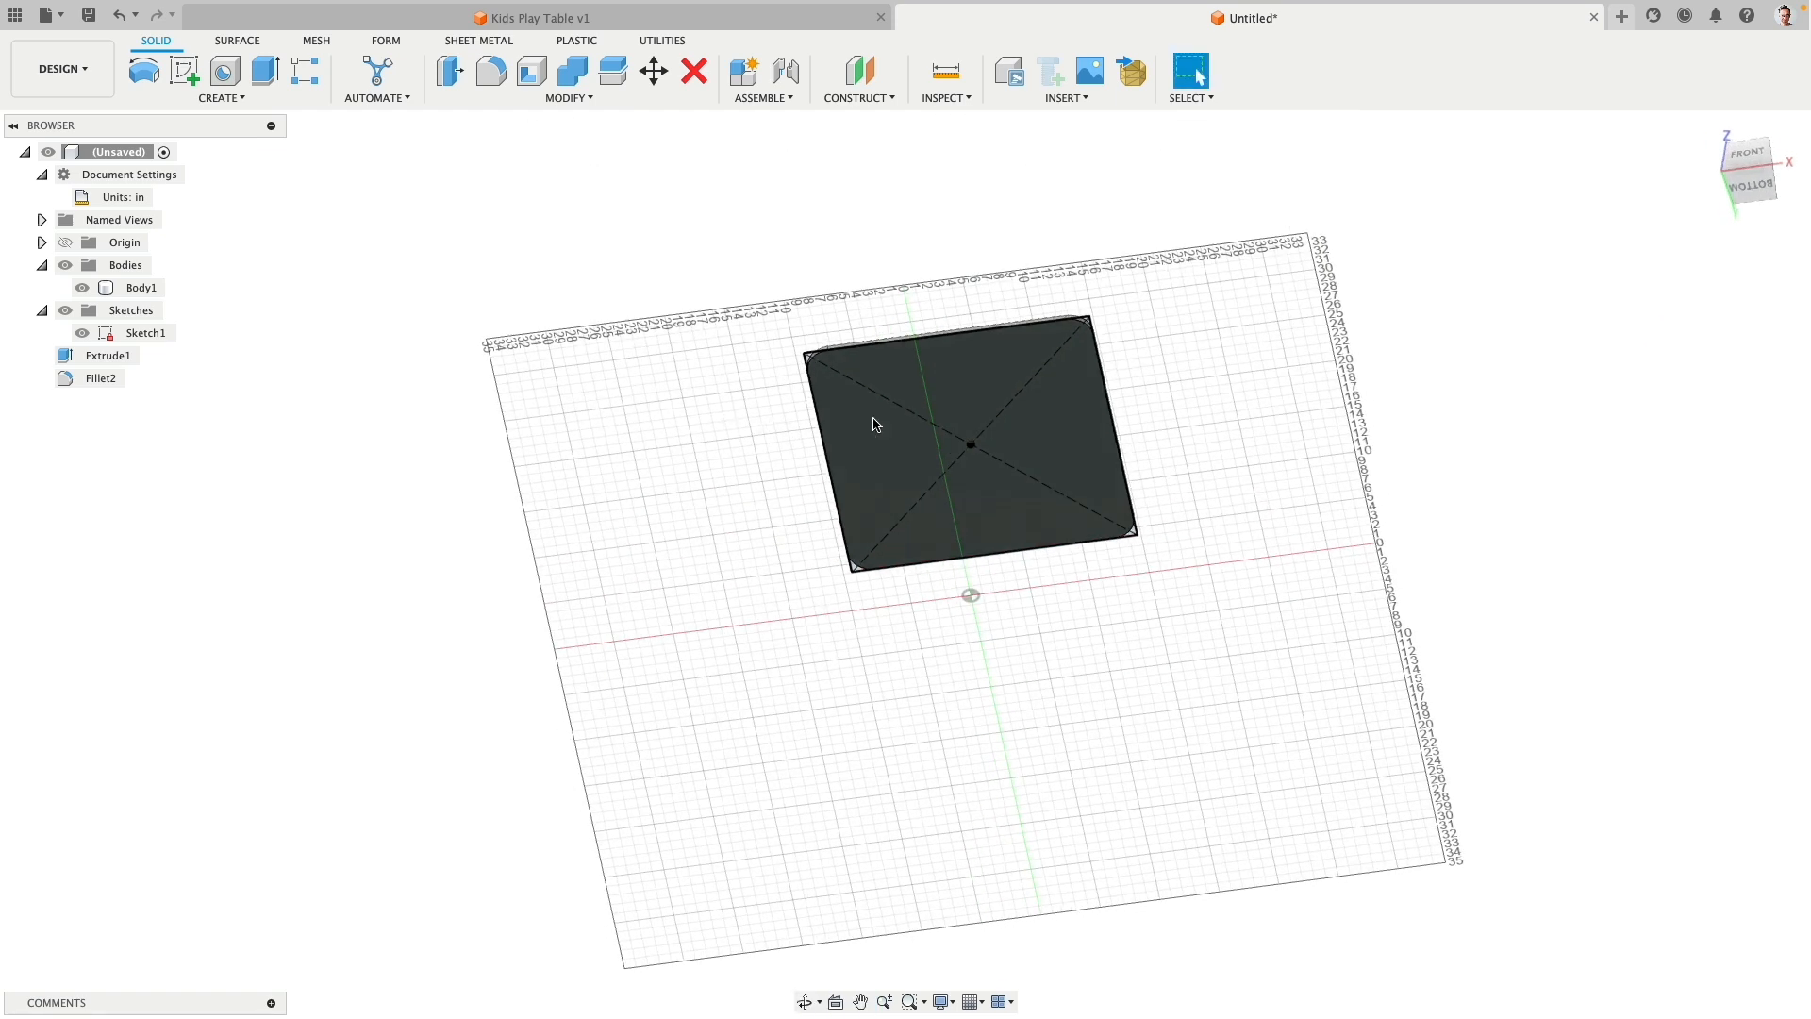
pyautogui.click(148, 336)
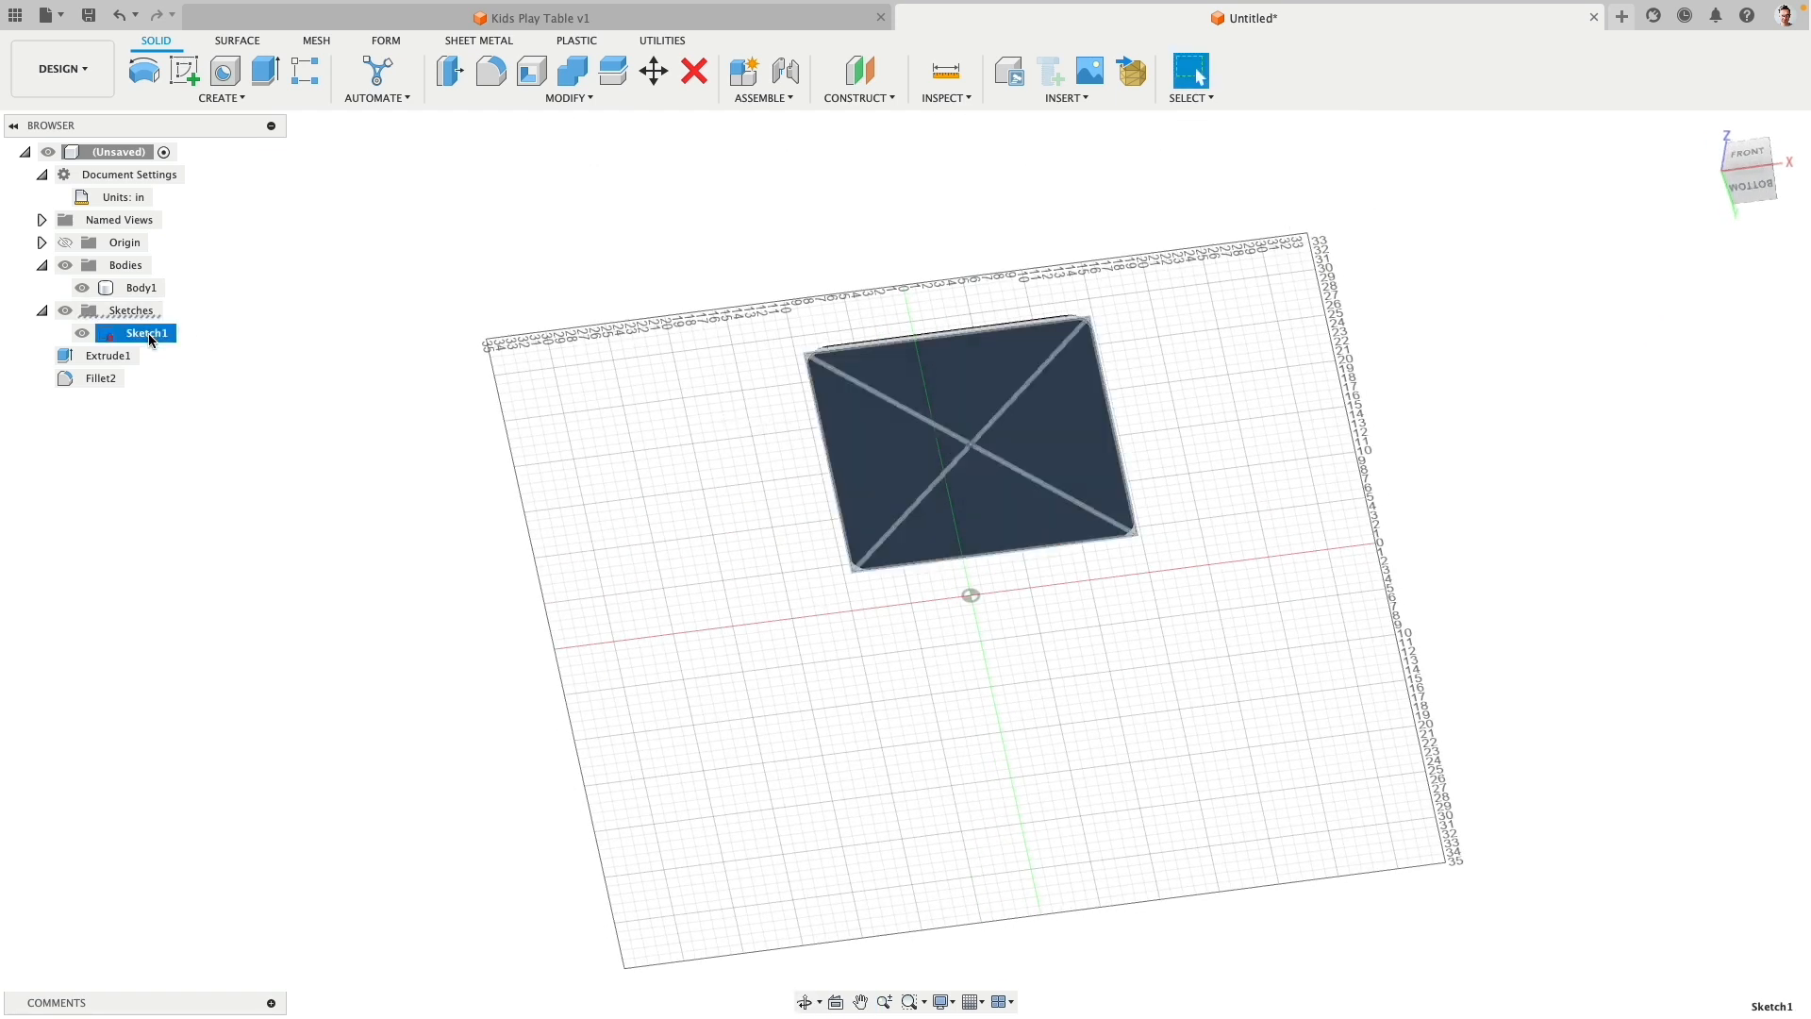
pyautogui.rightClick(149, 337)
pyautogui.click(238, 420)
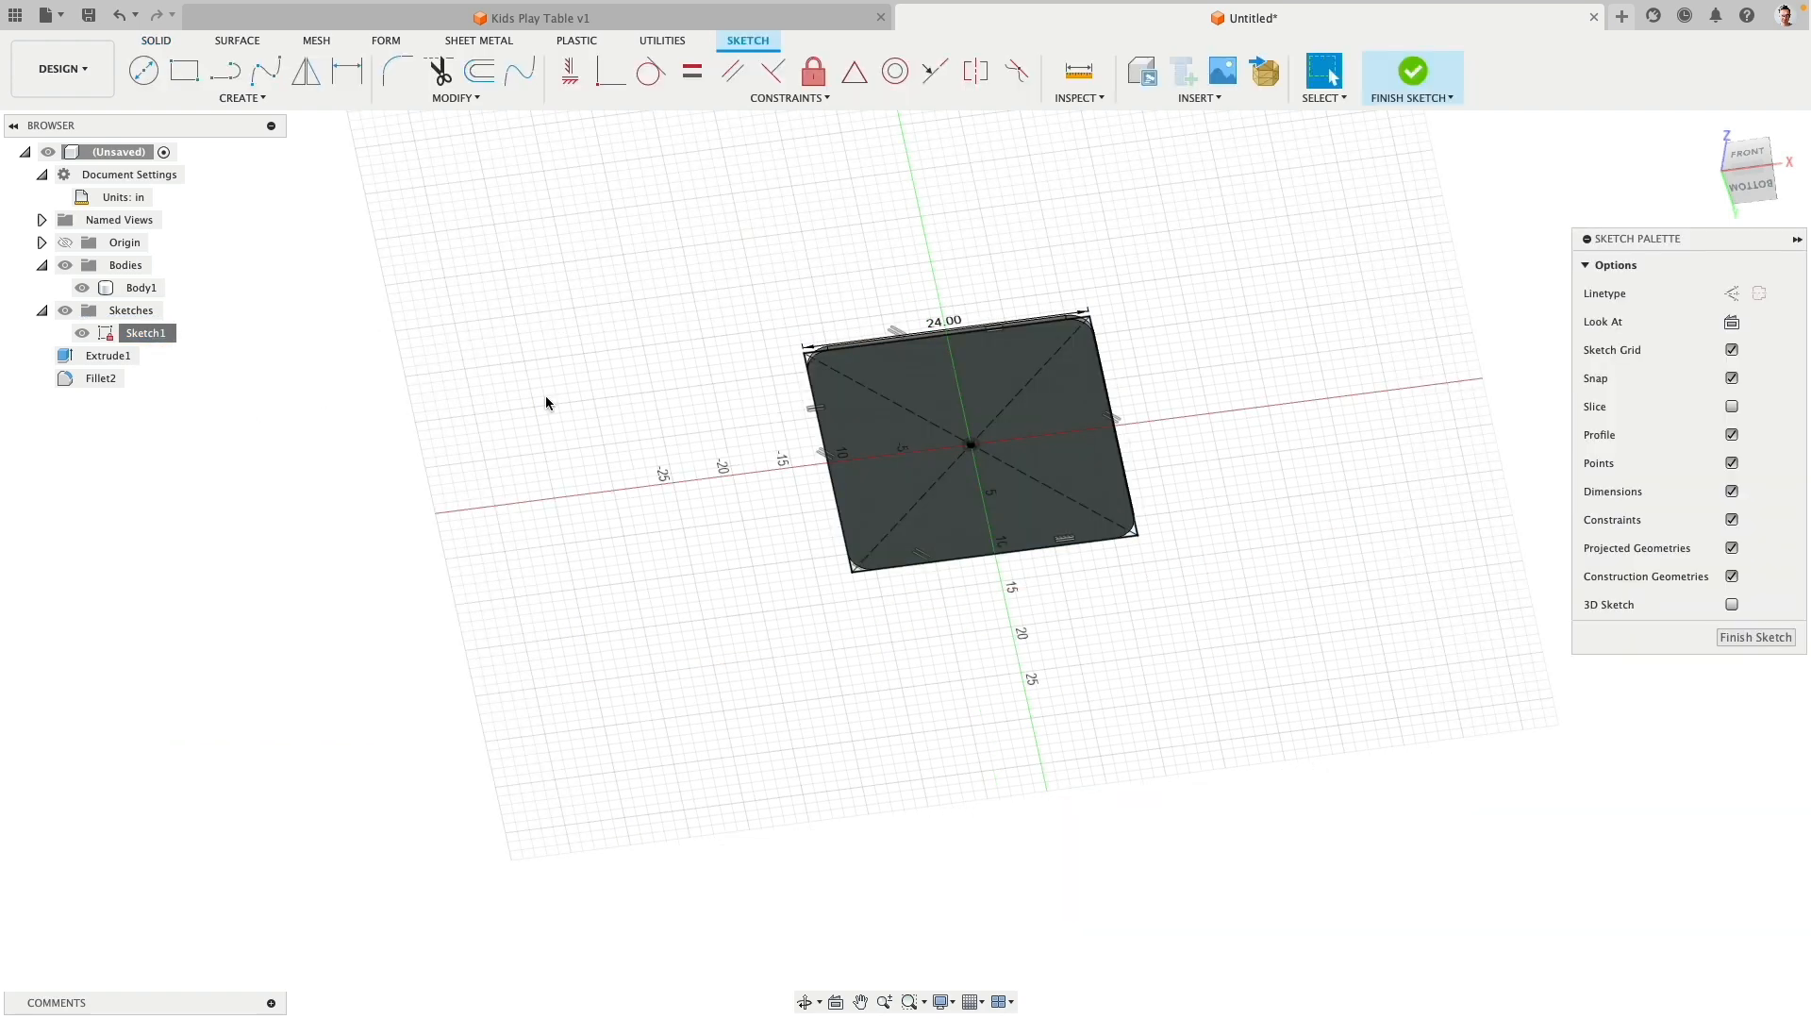
pyautogui.click(1749, 186)
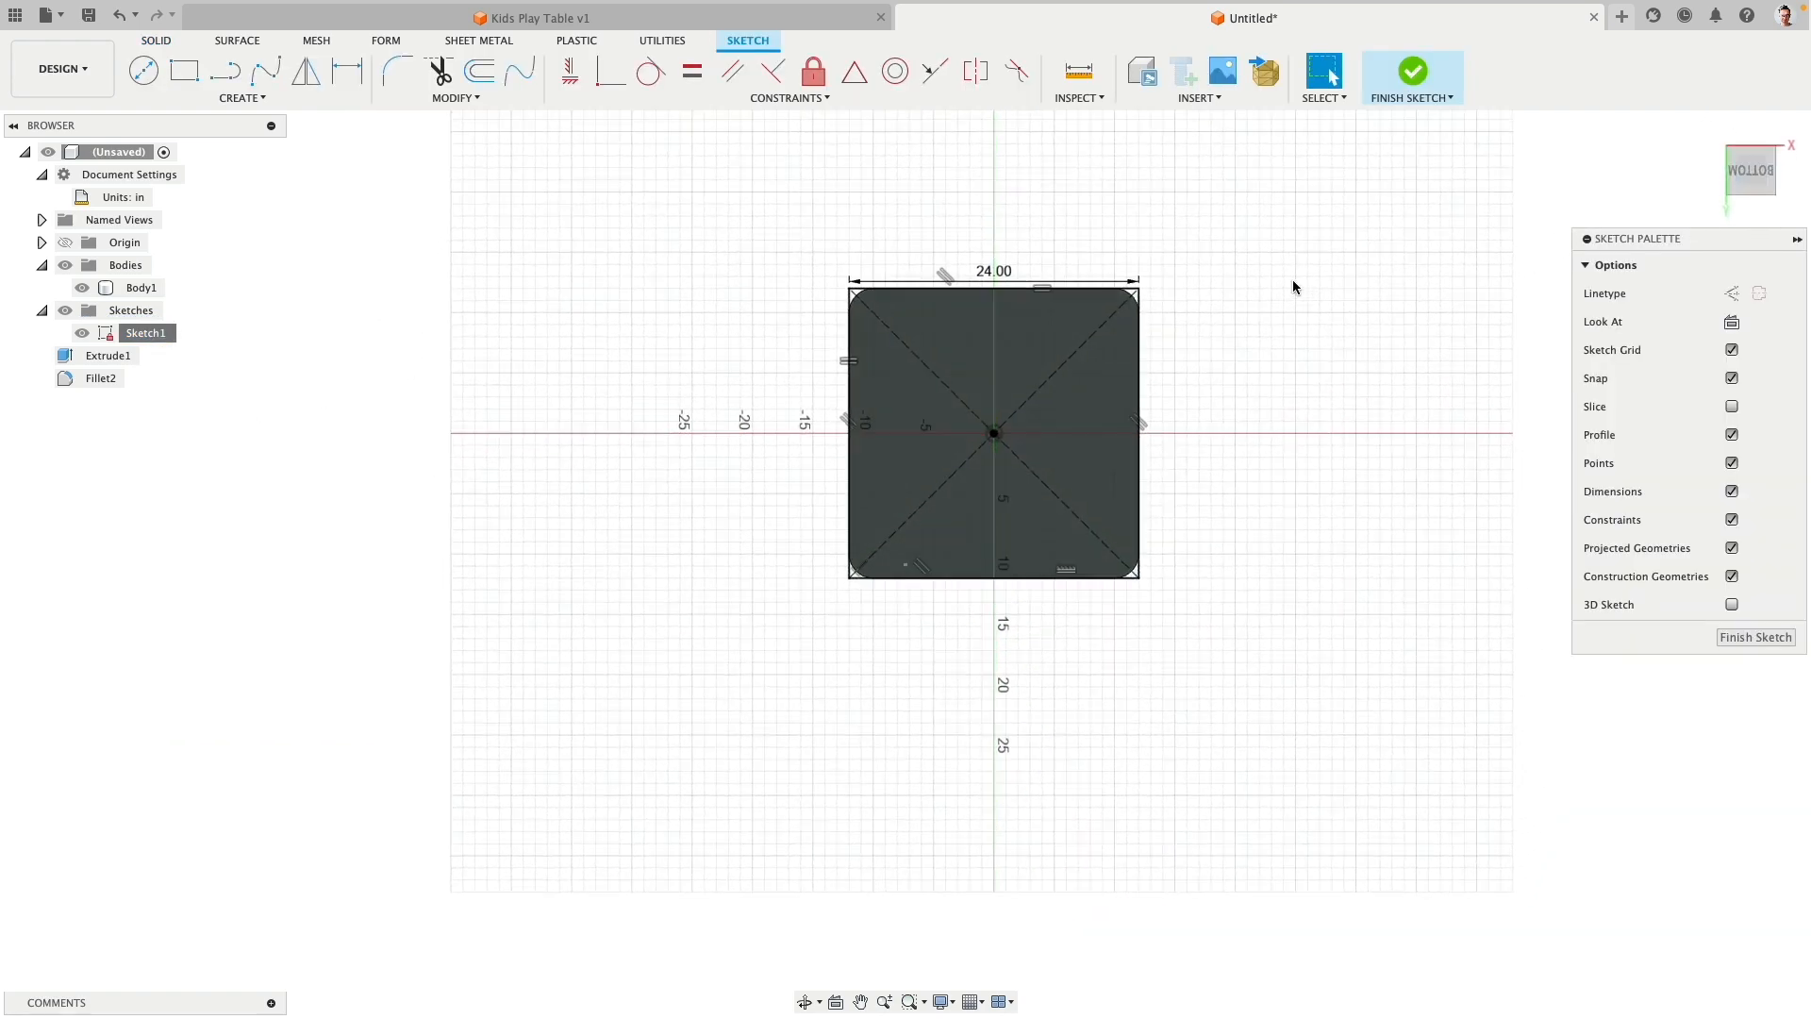
pyautogui.scroll(5, 1028, 236)
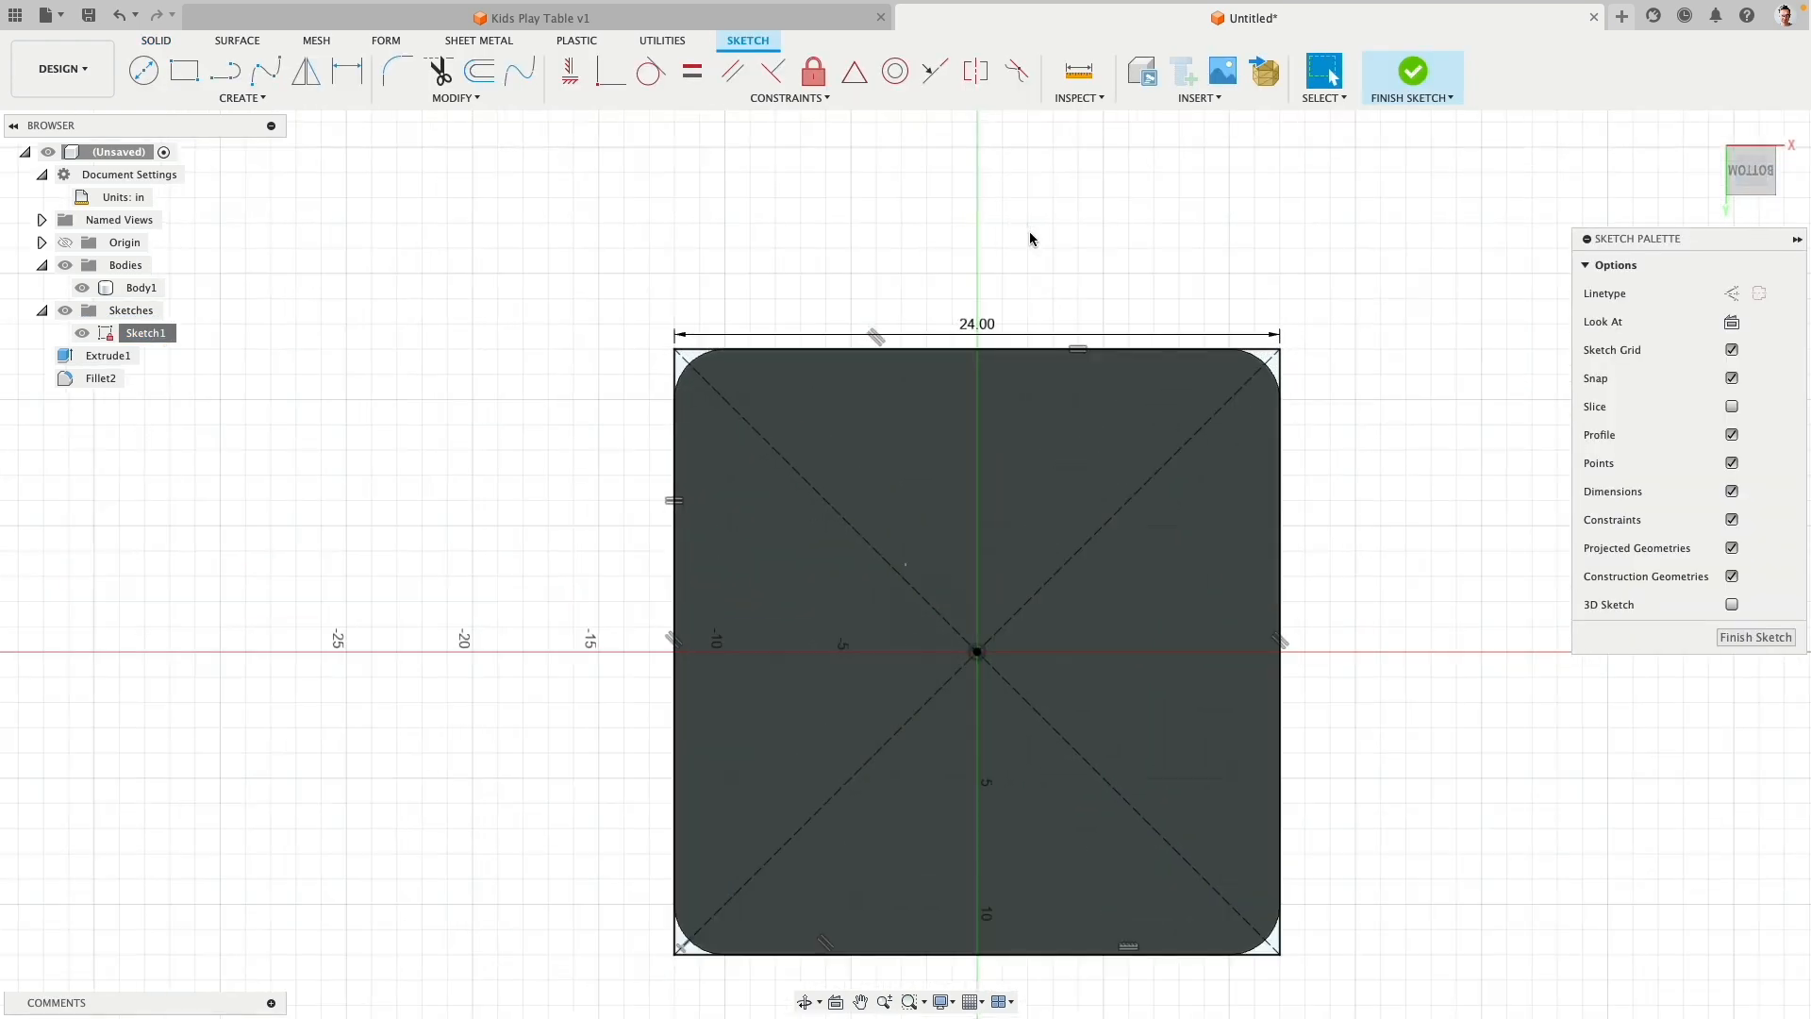
pyautogui.moveTo(1089, 195); pyautogui.dragTo(1029, 152, button='middle')
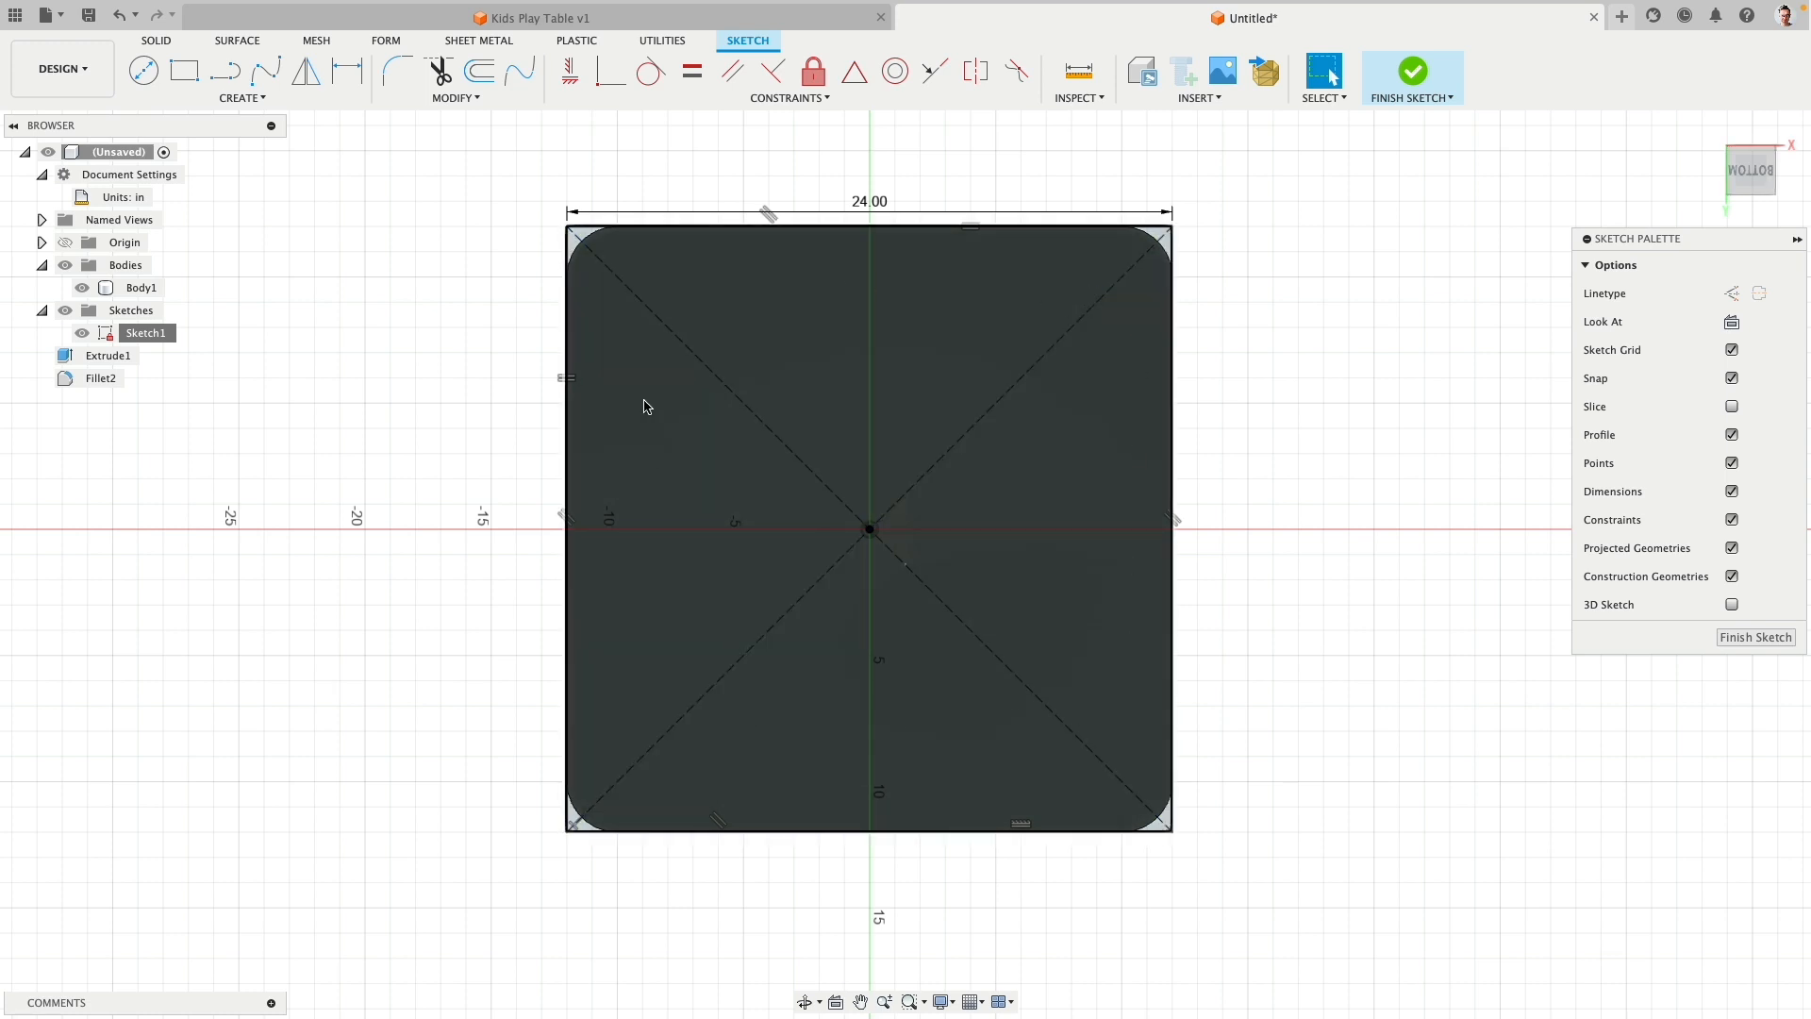
# Step: Sketch two squares about 3 in wide on the tabletop's diagonals, near the two corners beside the 24 in dimension
pyautogui.click(190, 77)
pyautogui.click(635, 295)
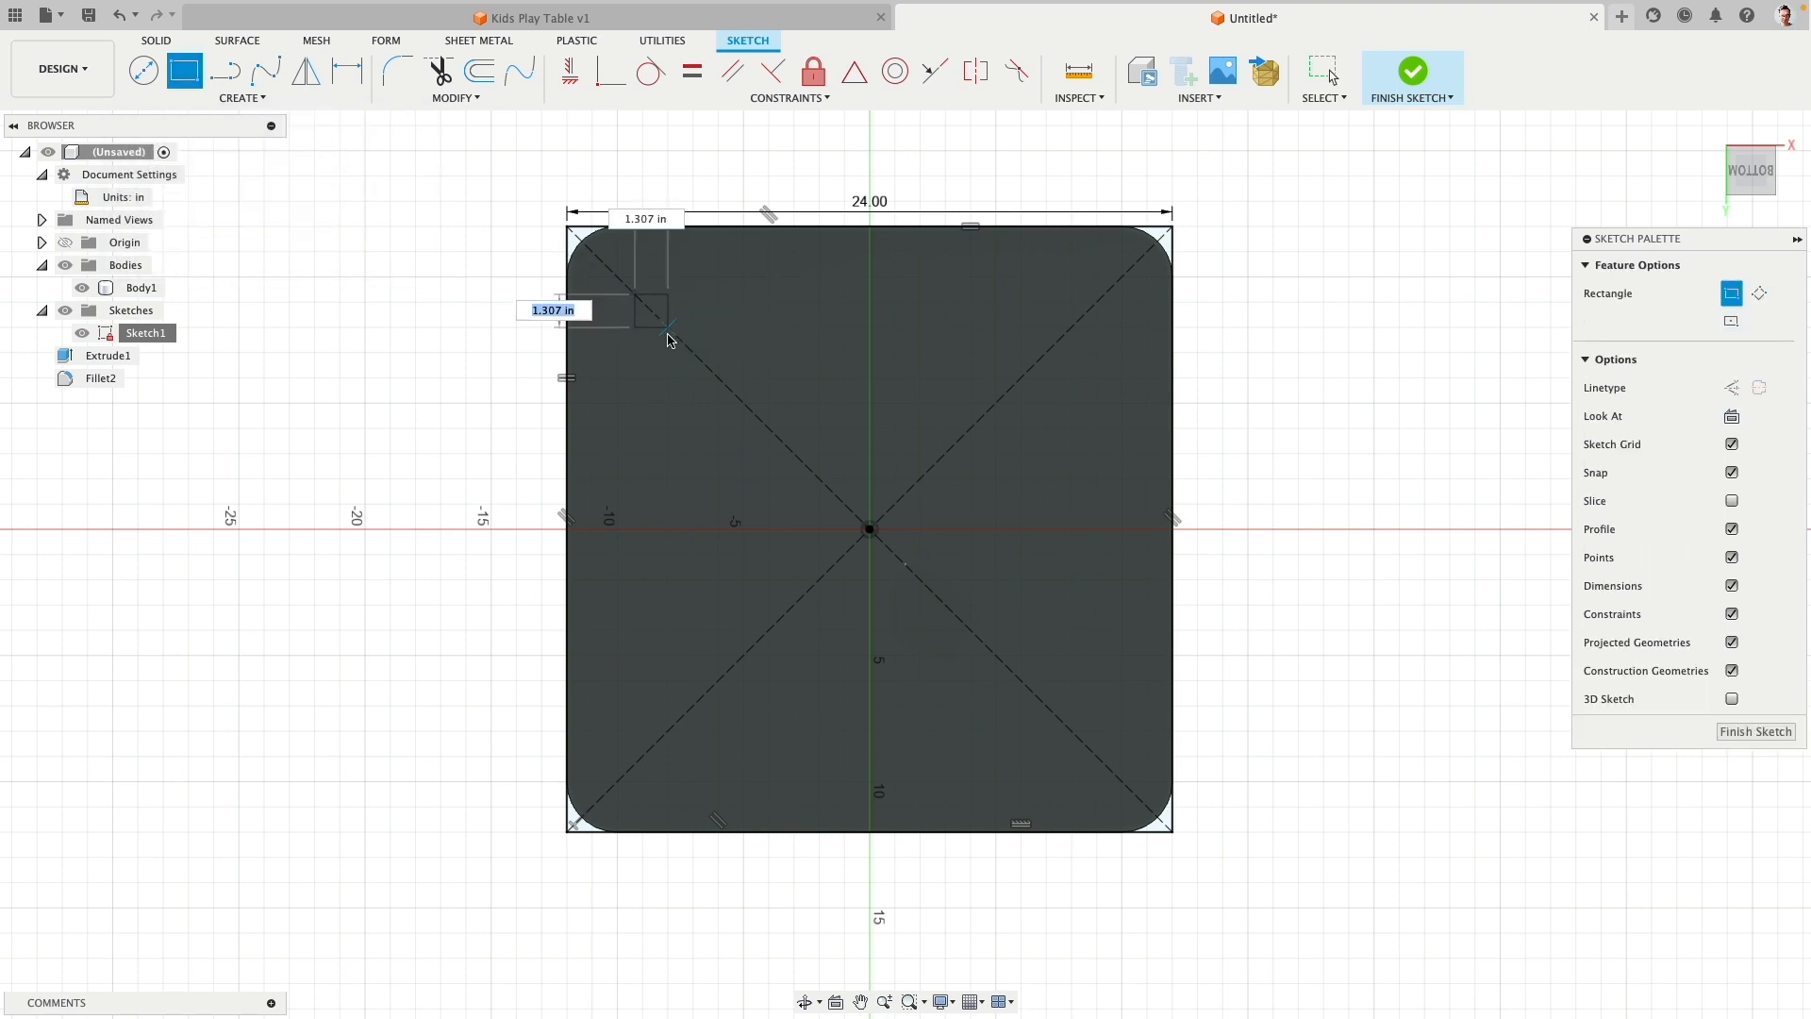
pyautogui.click(710, 369)
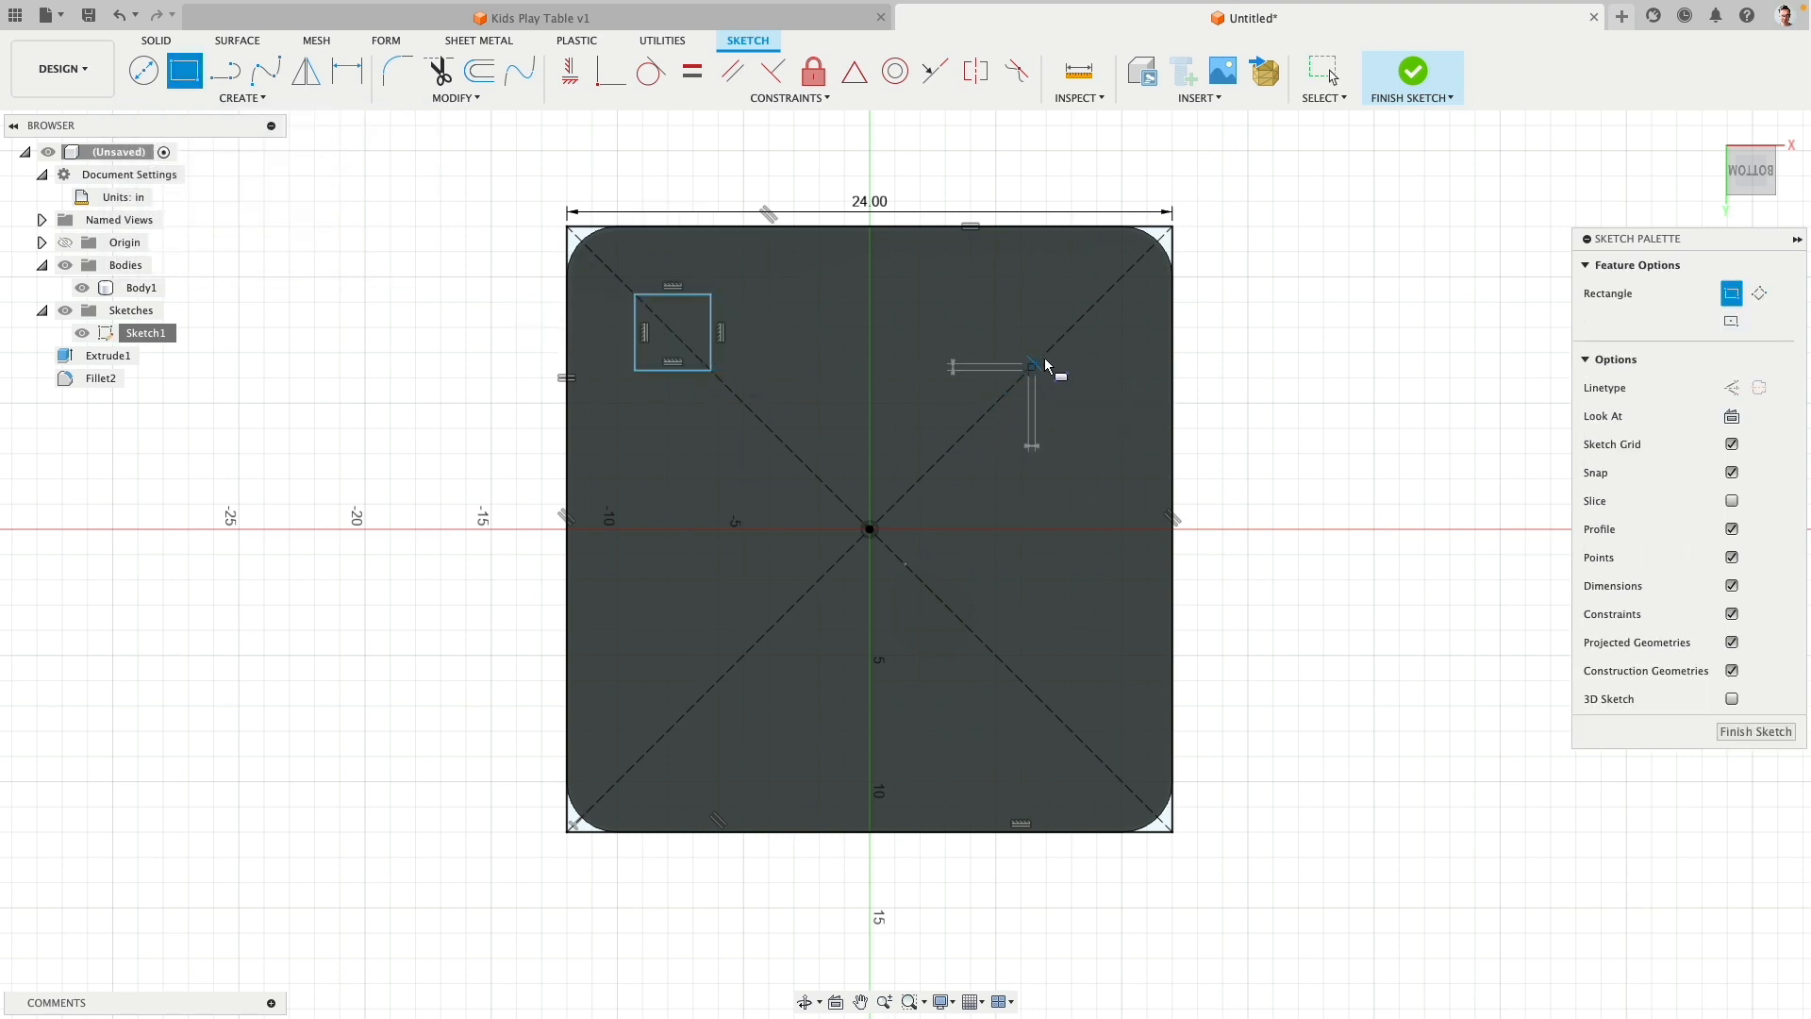
pyautogui.click(1029, 368)
pyautogui.click(1104, 295)
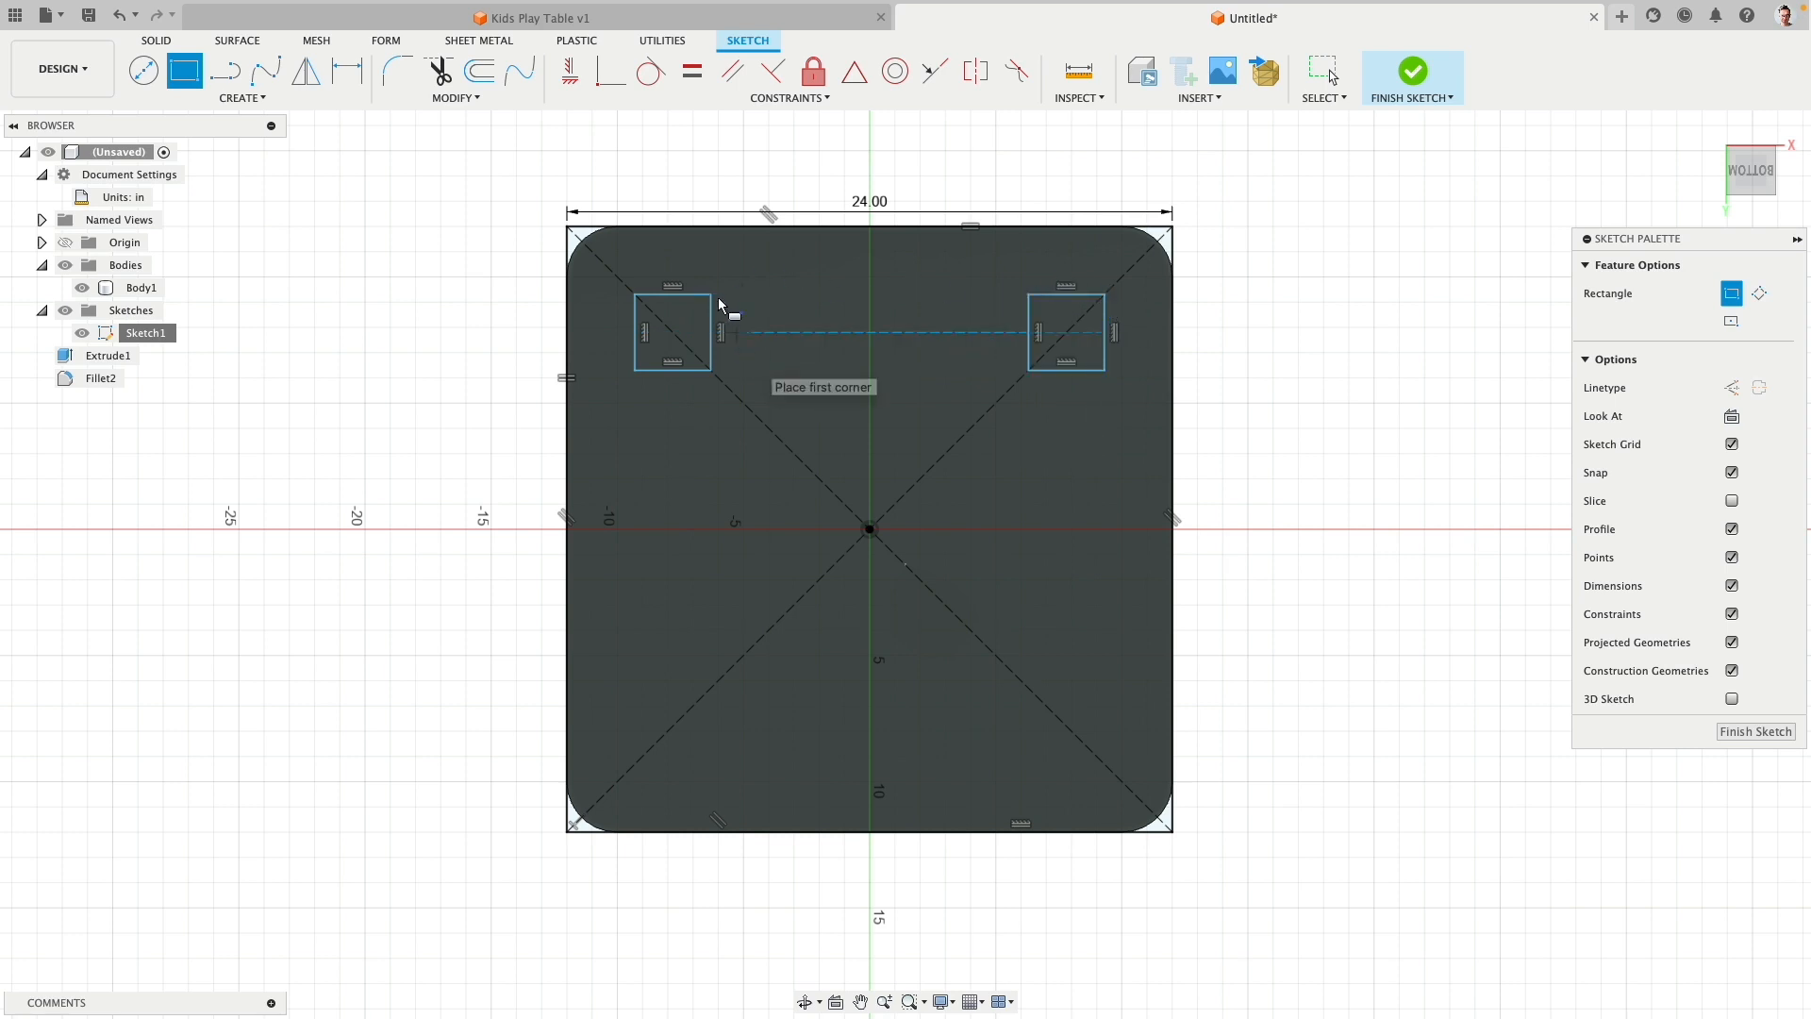
# Step: Dimension the width of the upper-left leg square at 1.5 in
pyautogui.scroll(5, 720, 304)
pyautogui.click(347, 71)
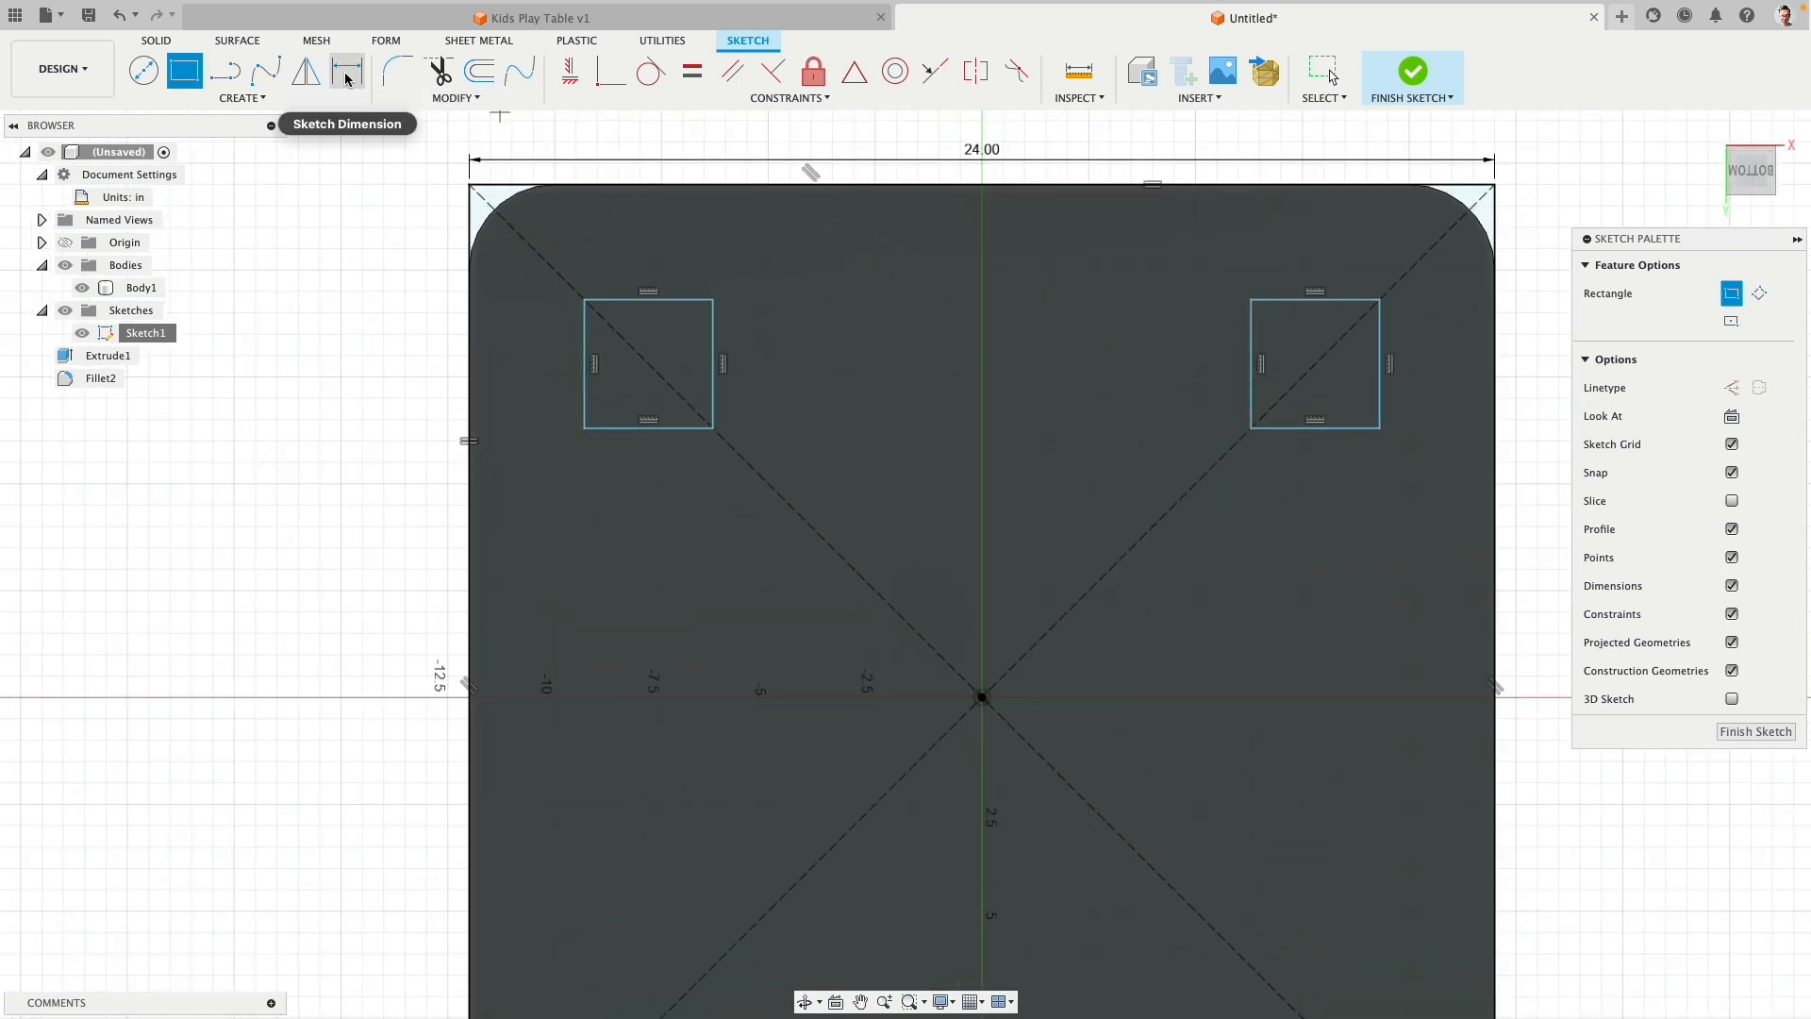
pyautogui.click(687, 300)
pyautogui.click(679, 243)
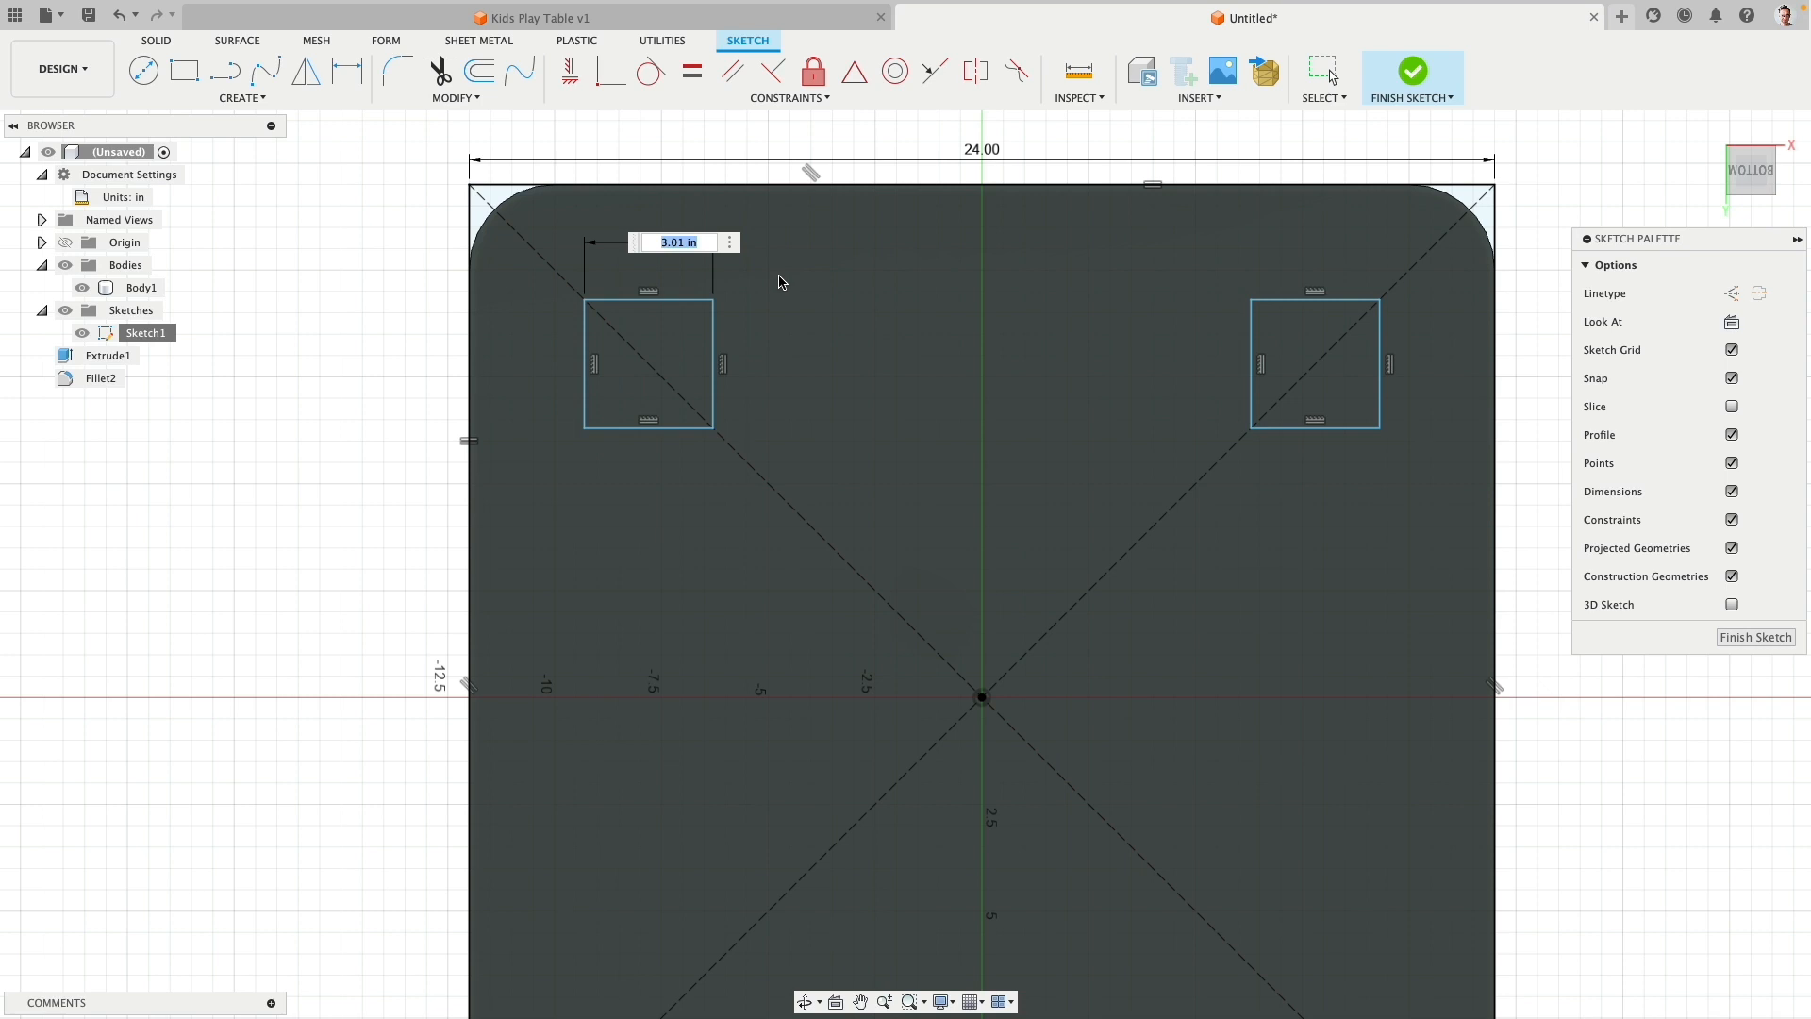
pyautogui.write('1.5')
pyautogui.press('Return')
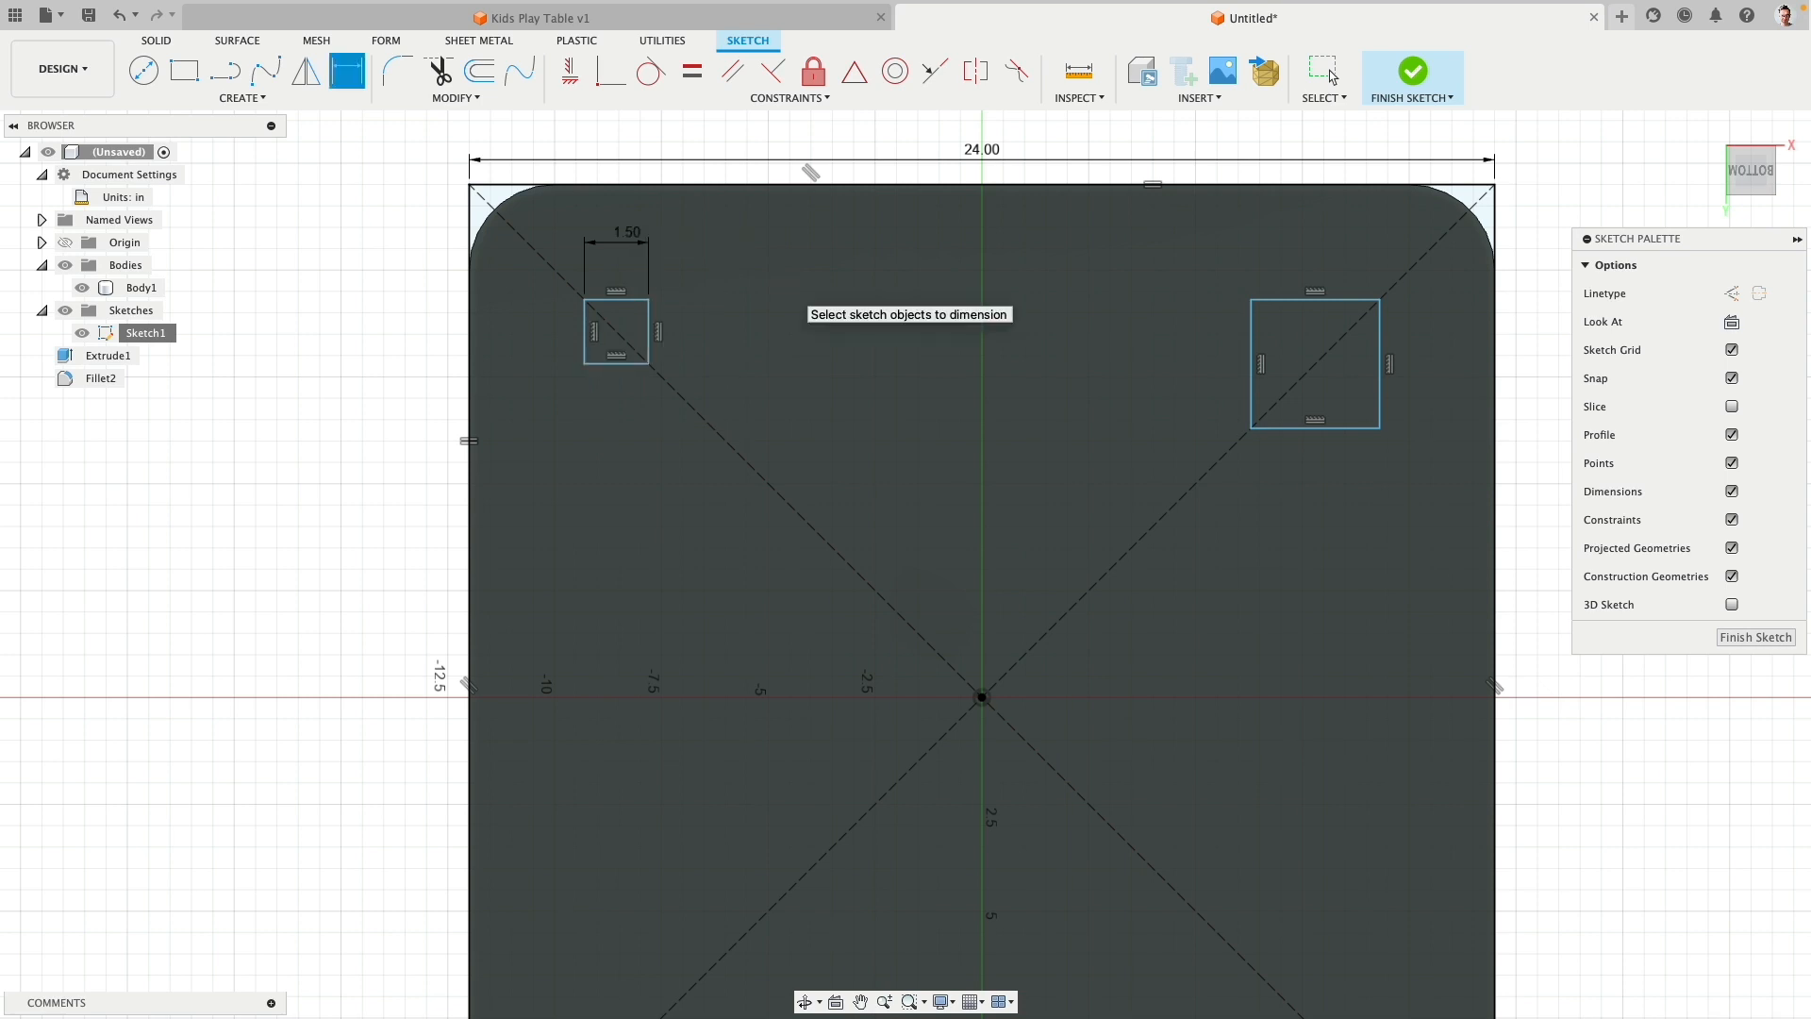
# Step: Apply an Equal constraint between the top edges of the two leg squares
pyautogui.click(692, 71)
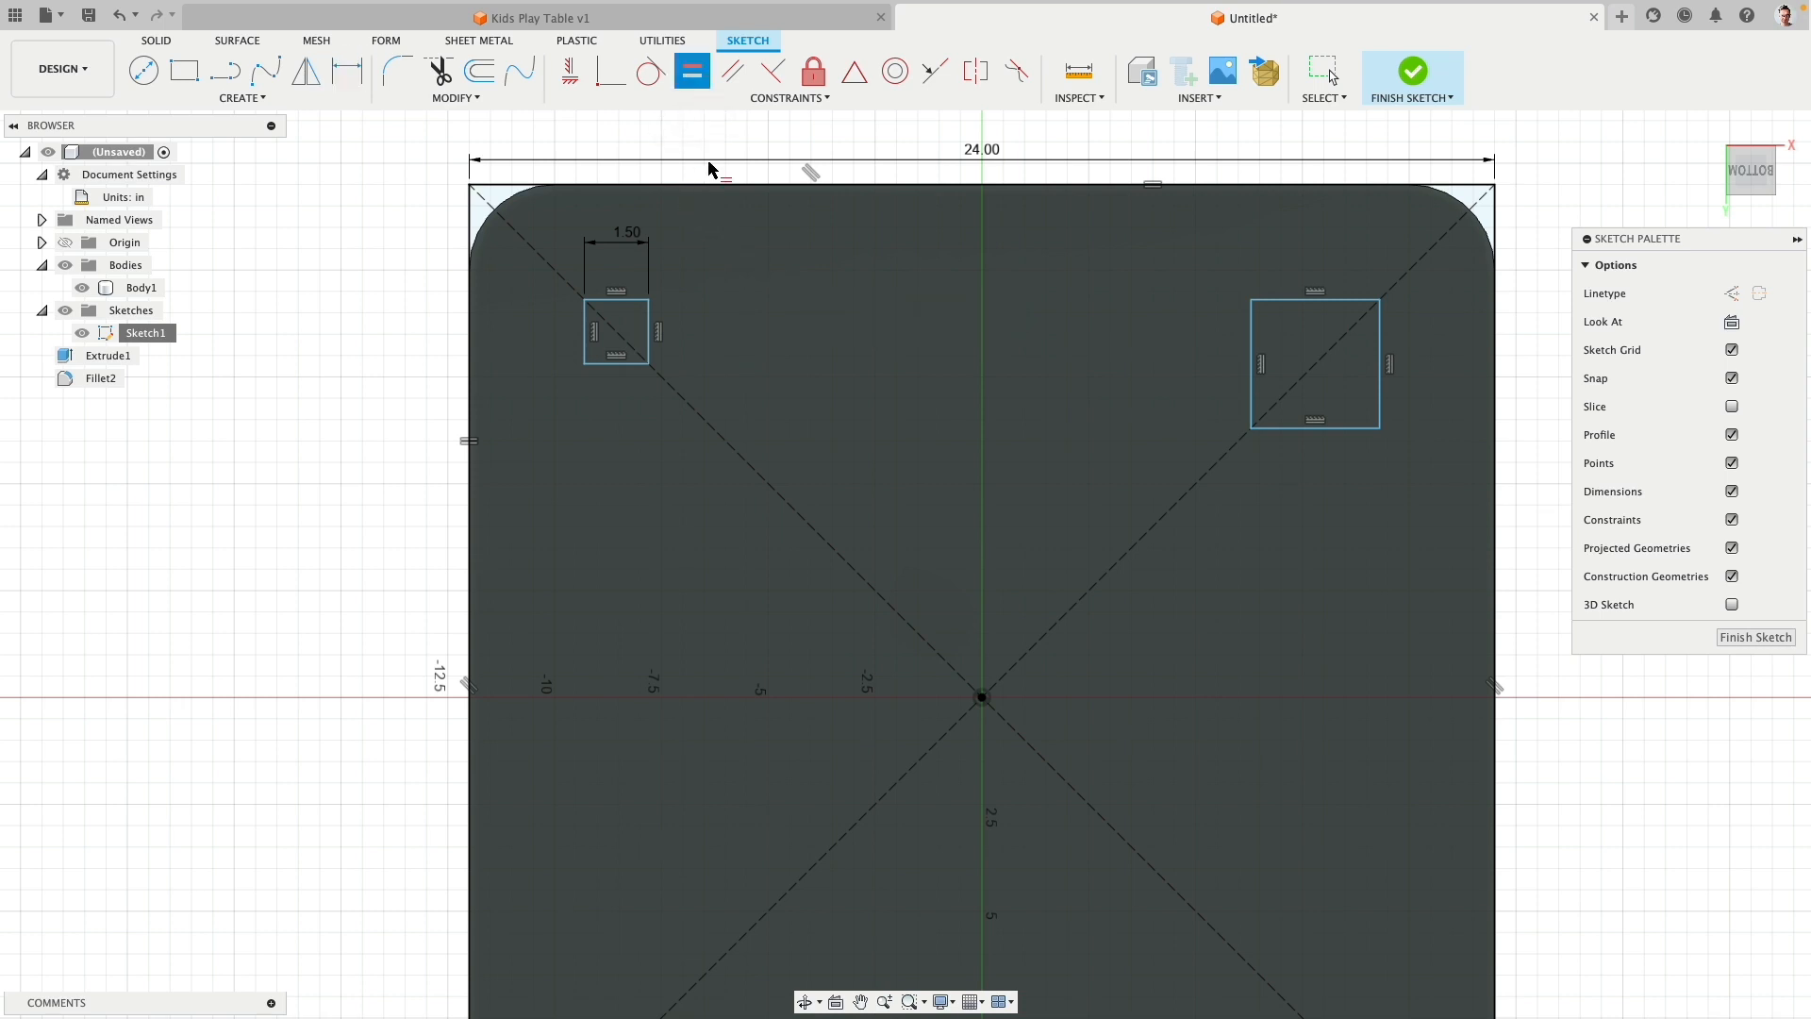
pyautogui.click(639, 302)
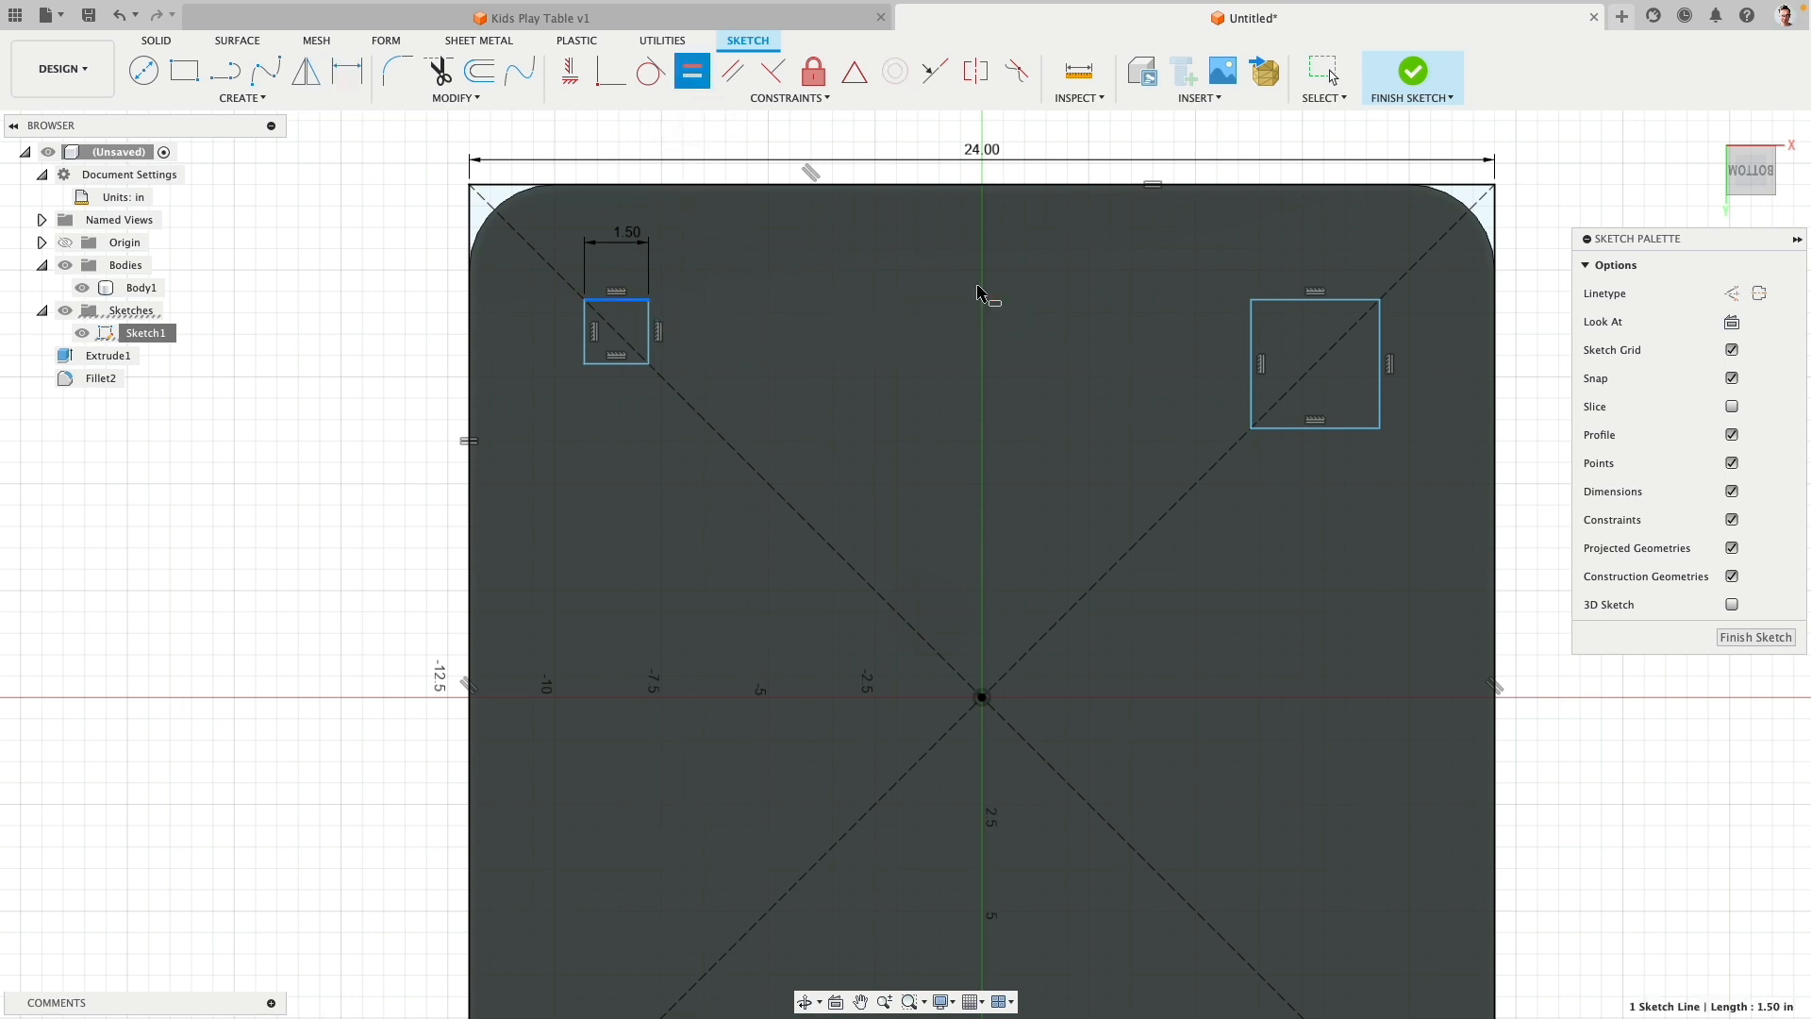
pyautogui.click(1249, 302)
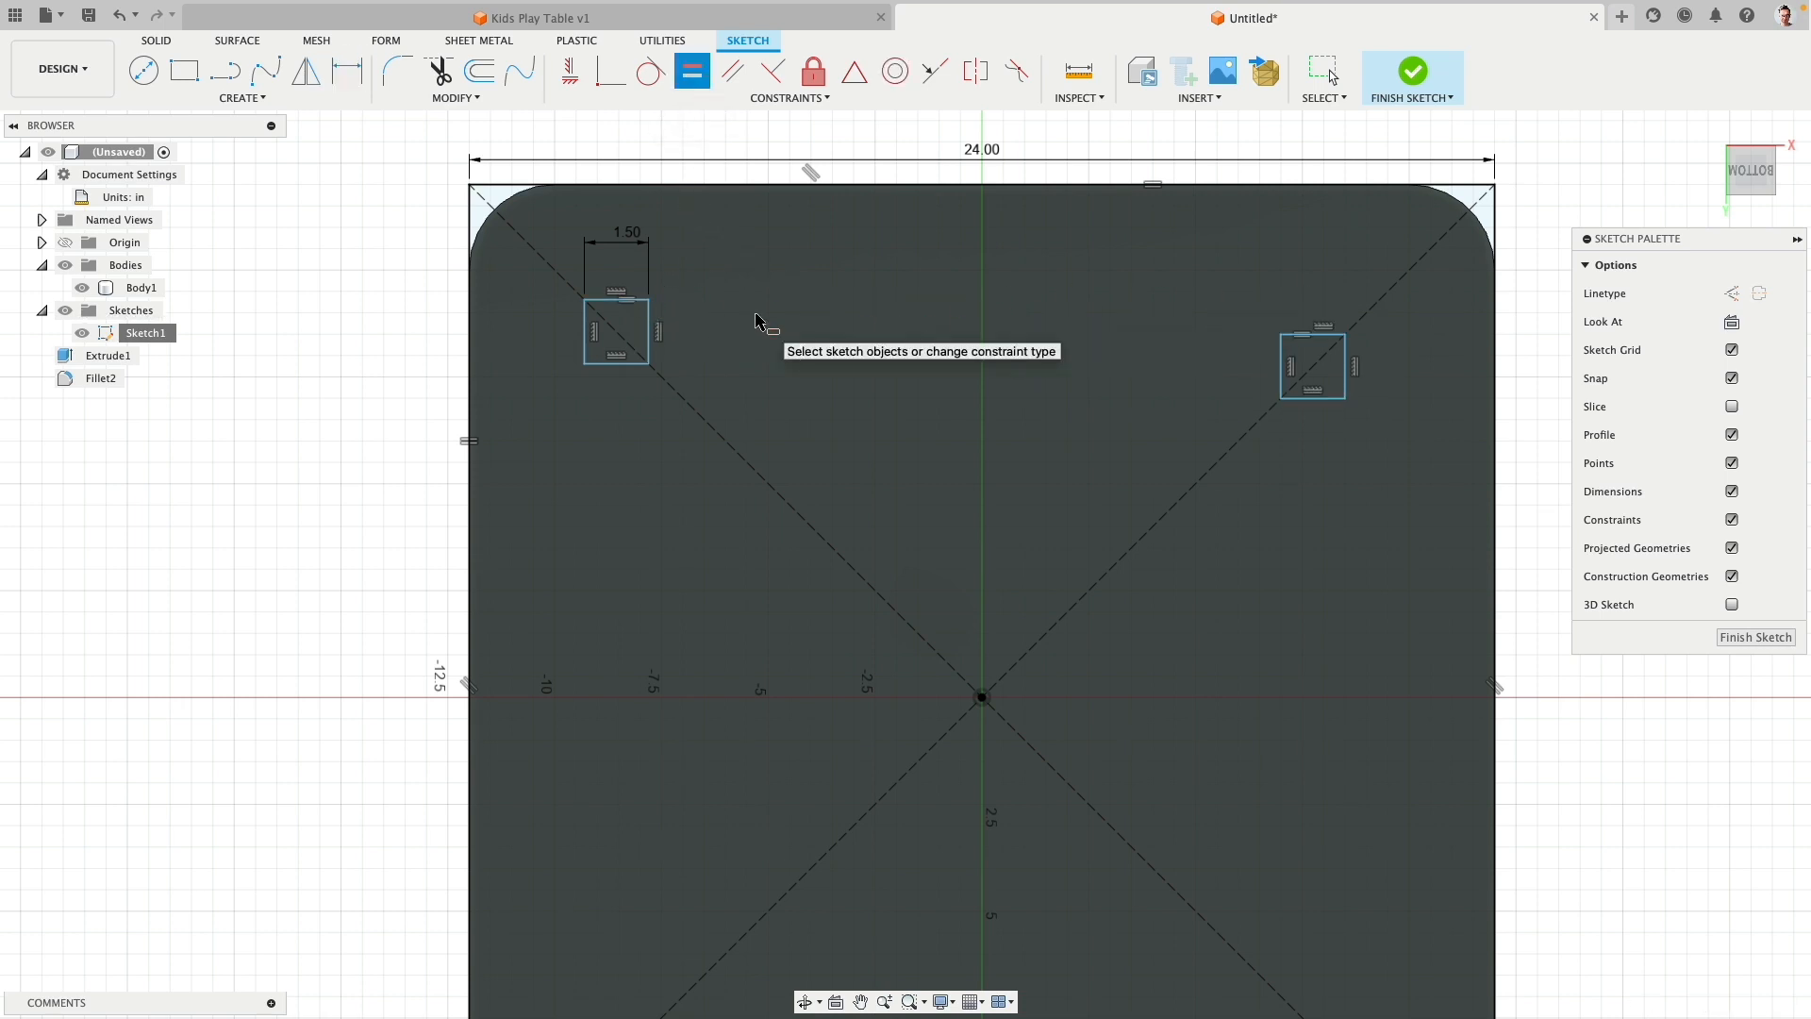
pyautogui.press('Escape')
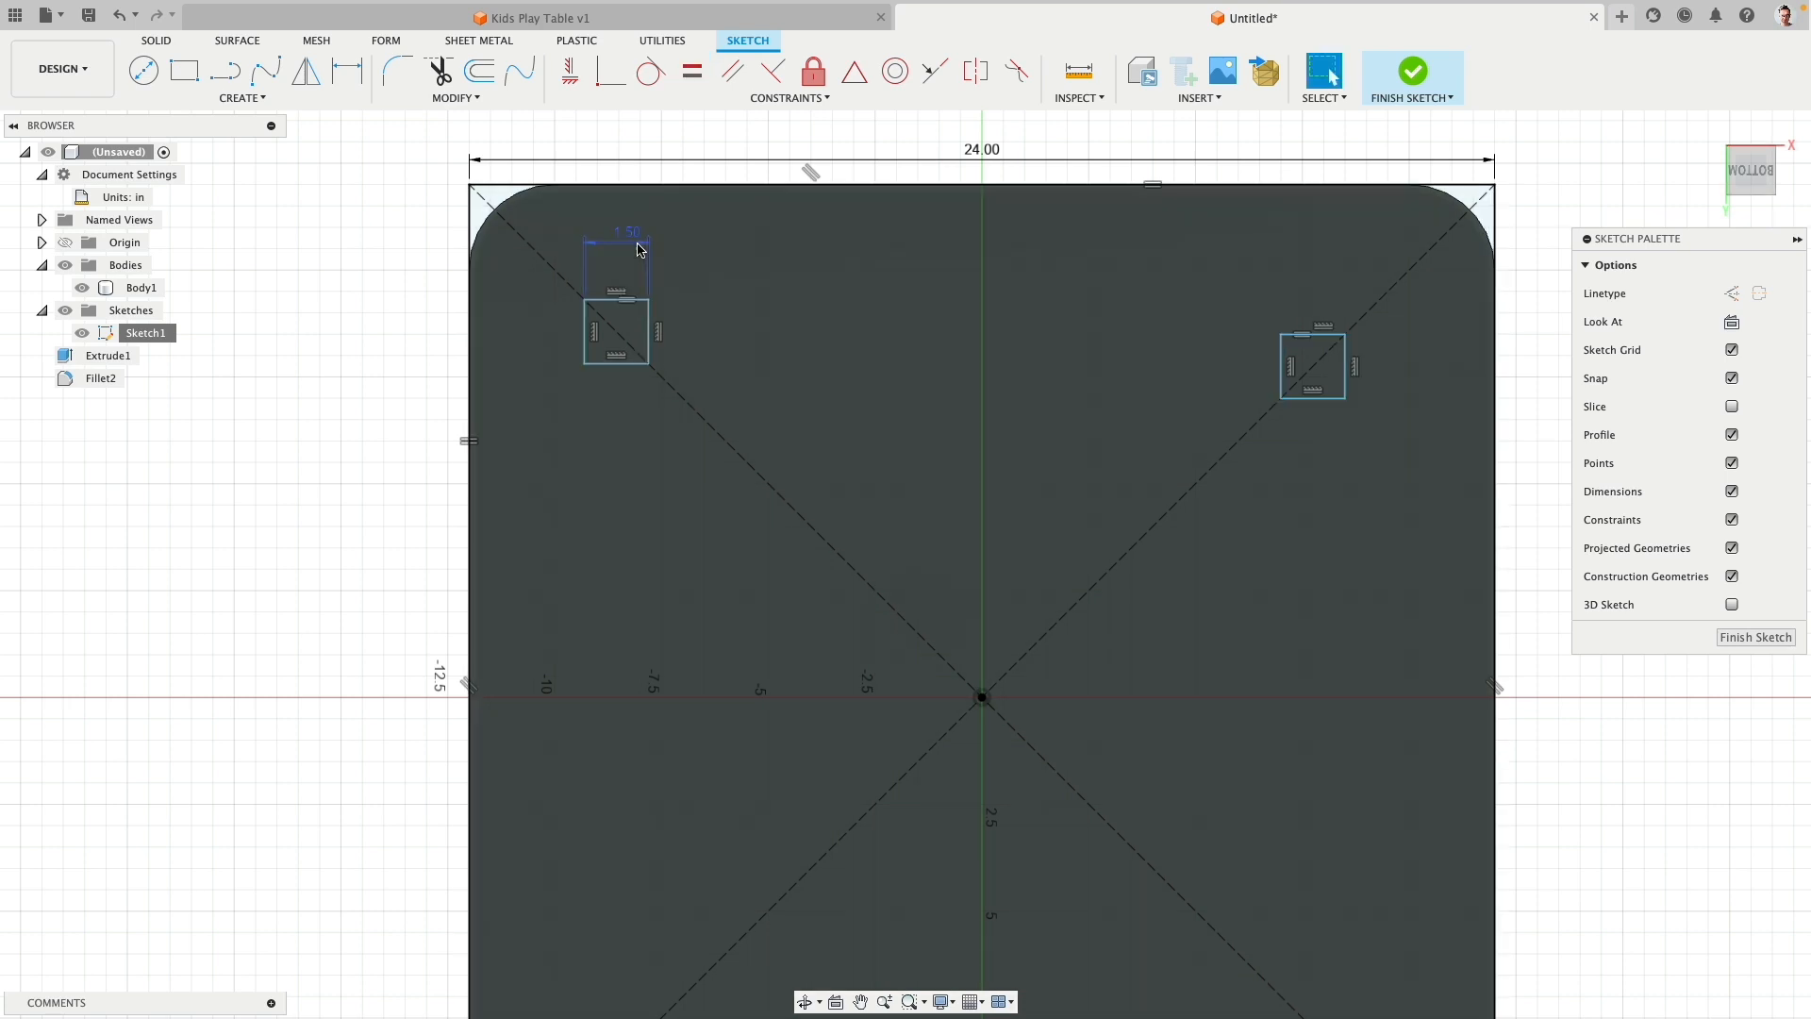
# Step: Set the width dimension of the upper-left leg square to 2 in
pyautogui.doubleClick(627, 233)
pyautogui.write('2')
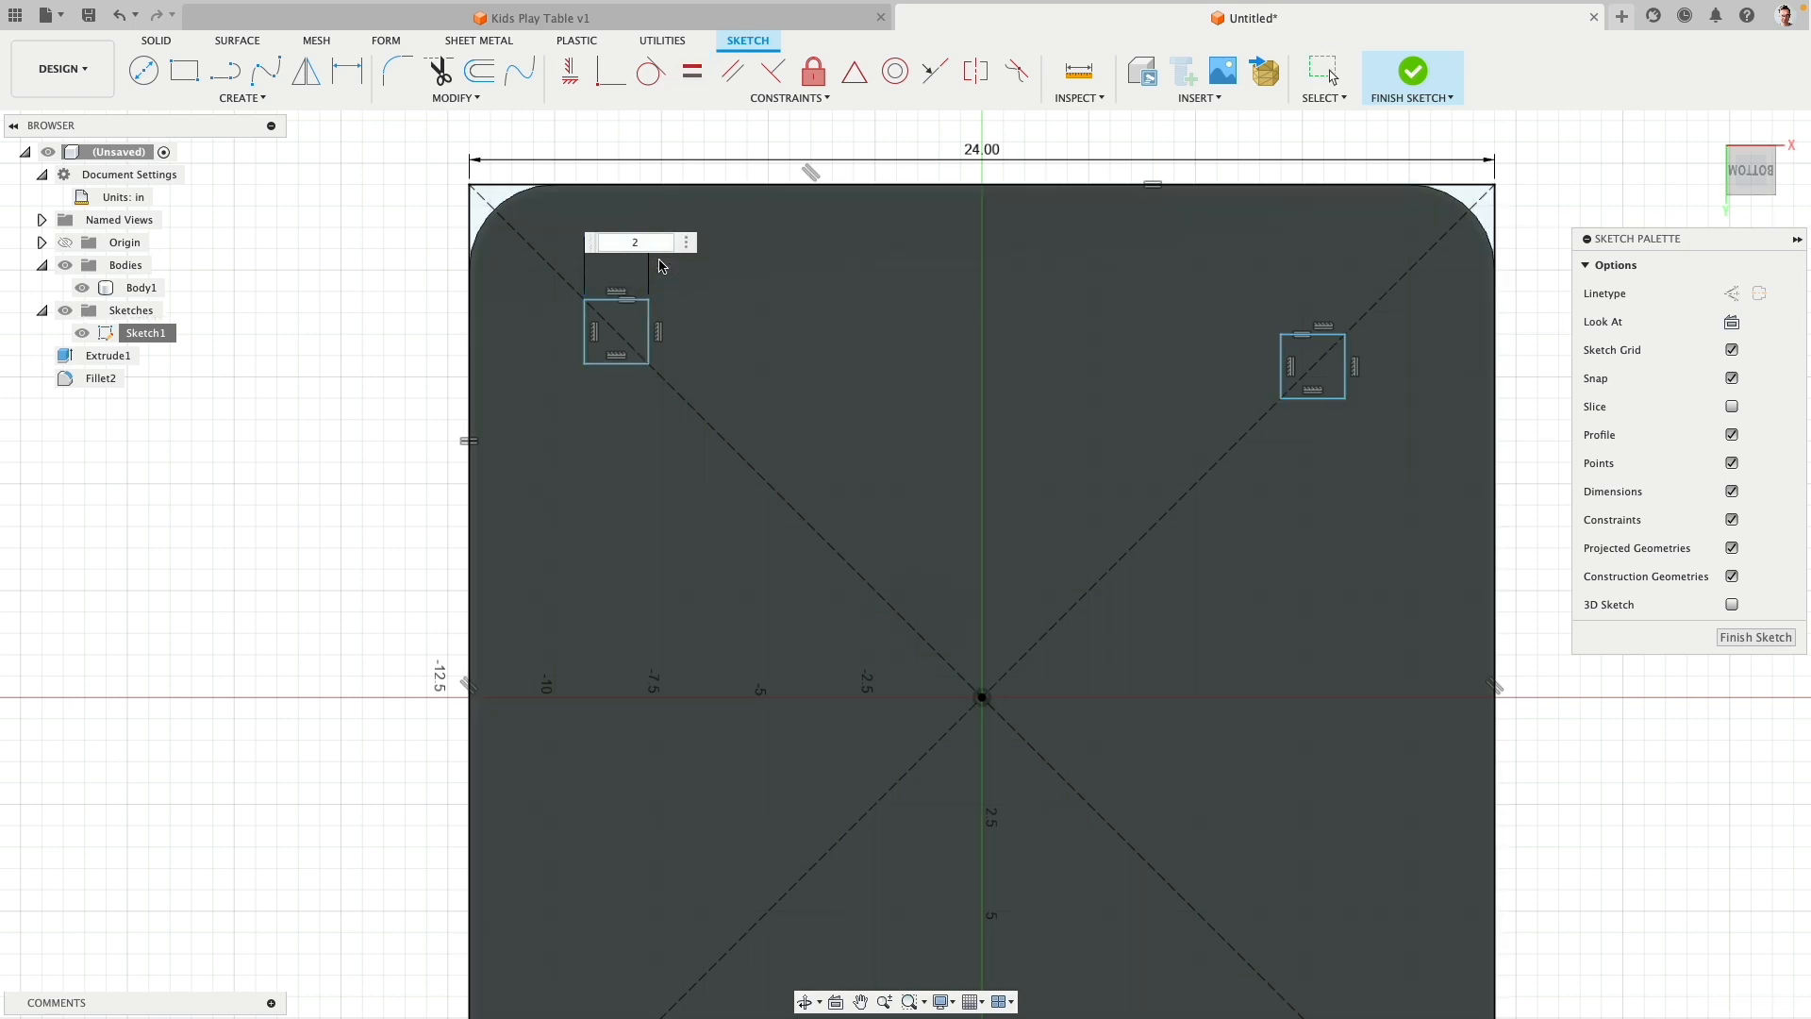
pyautogui.press('Return')
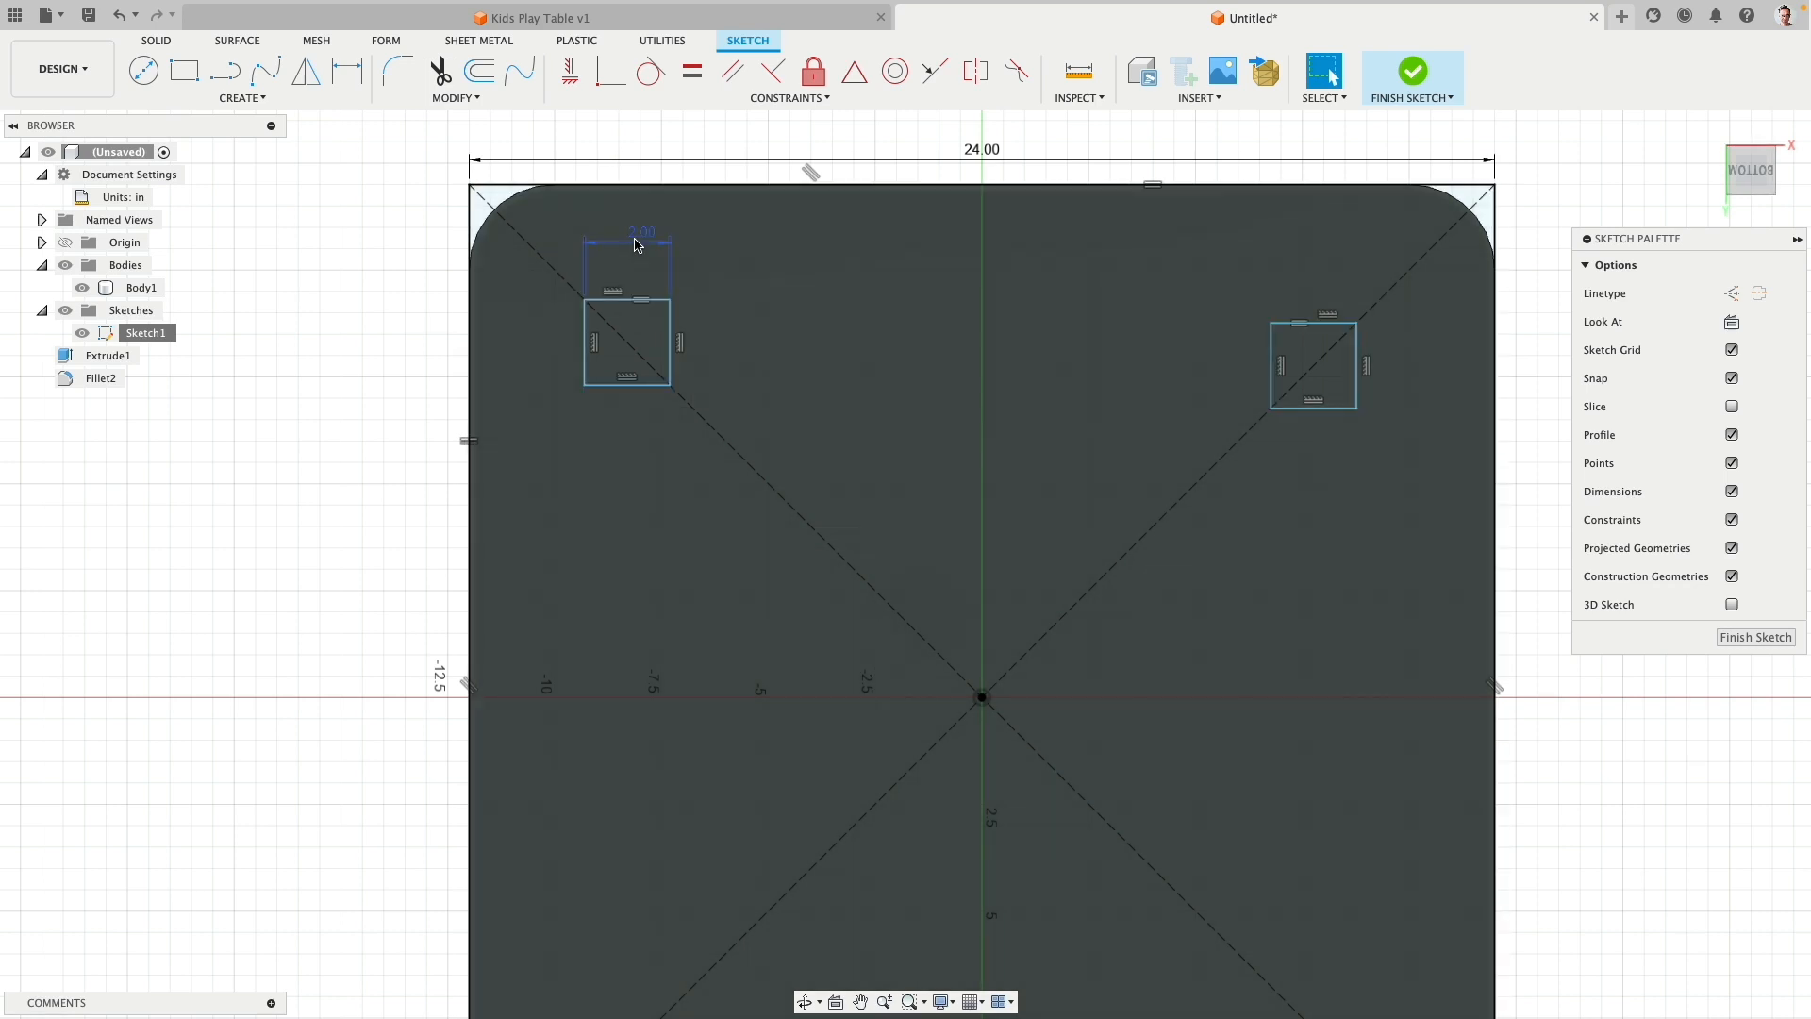
# Step: Set the width dimension of the upper-left leg square to 1.5 in
pyautogui.doubleClick(639, 236)
pyautogui.write('1')
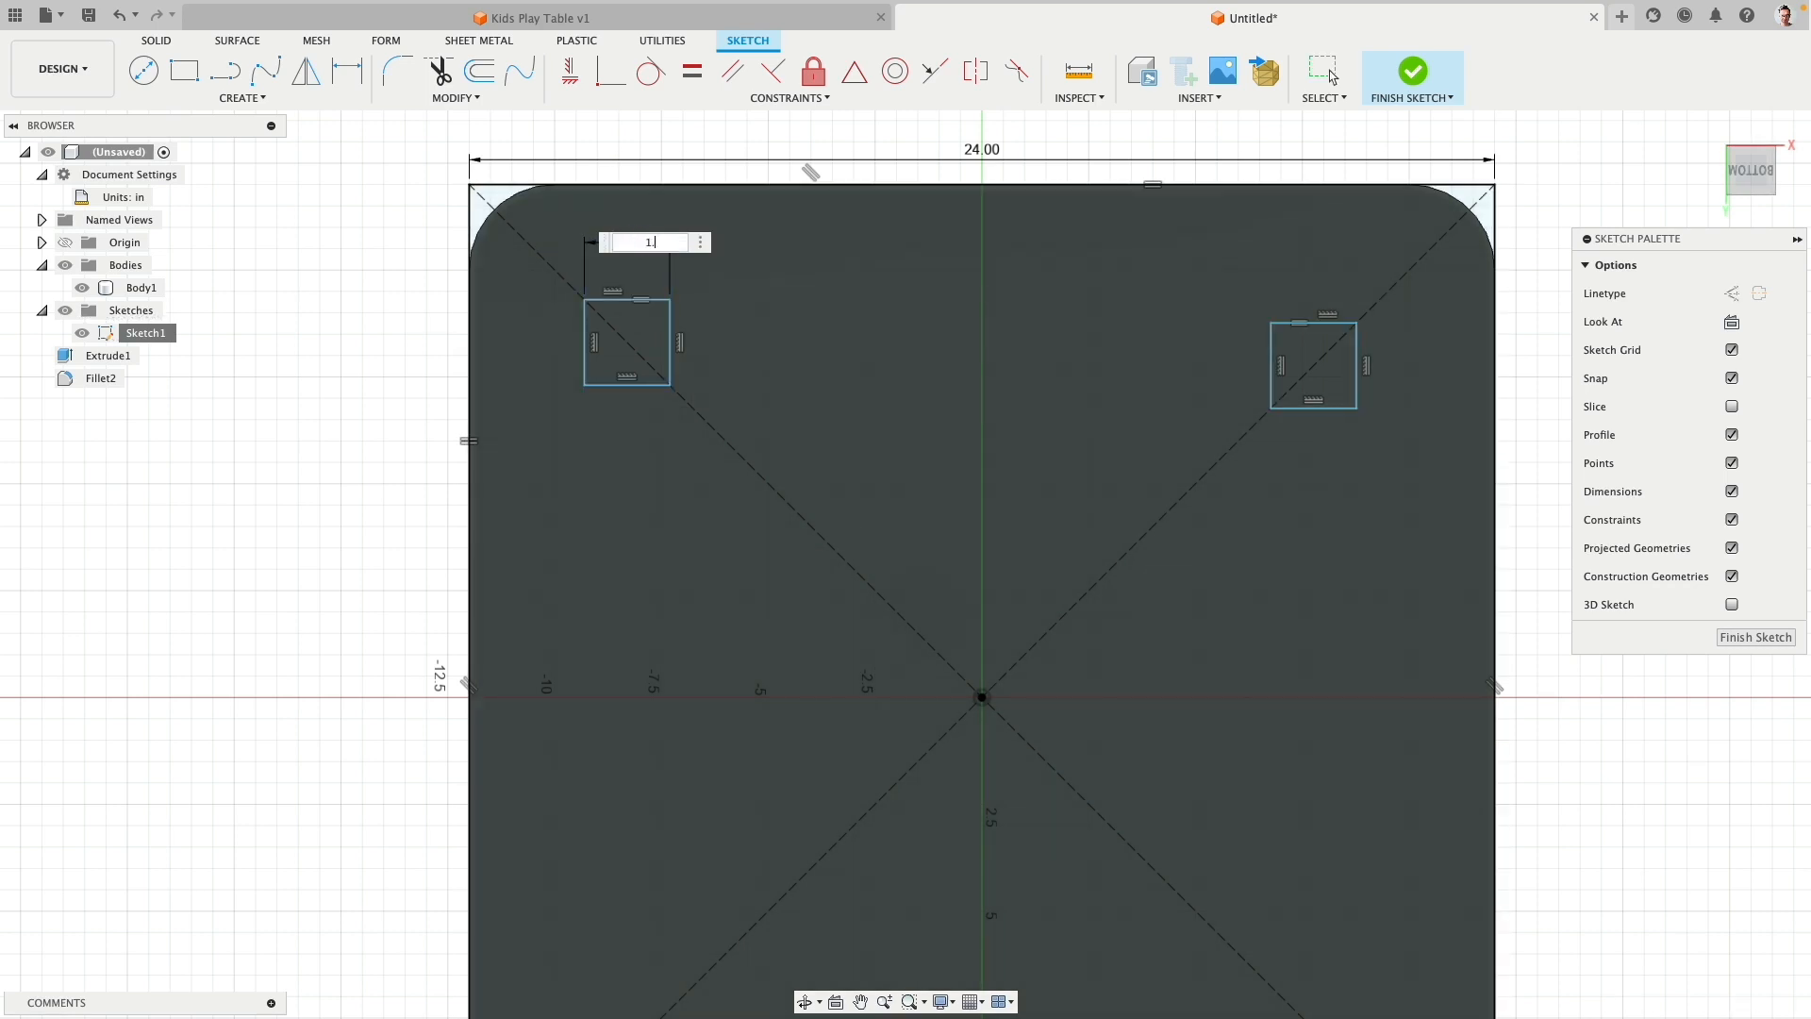
pyautogui.write('.5')
pyautogui.press('Return')
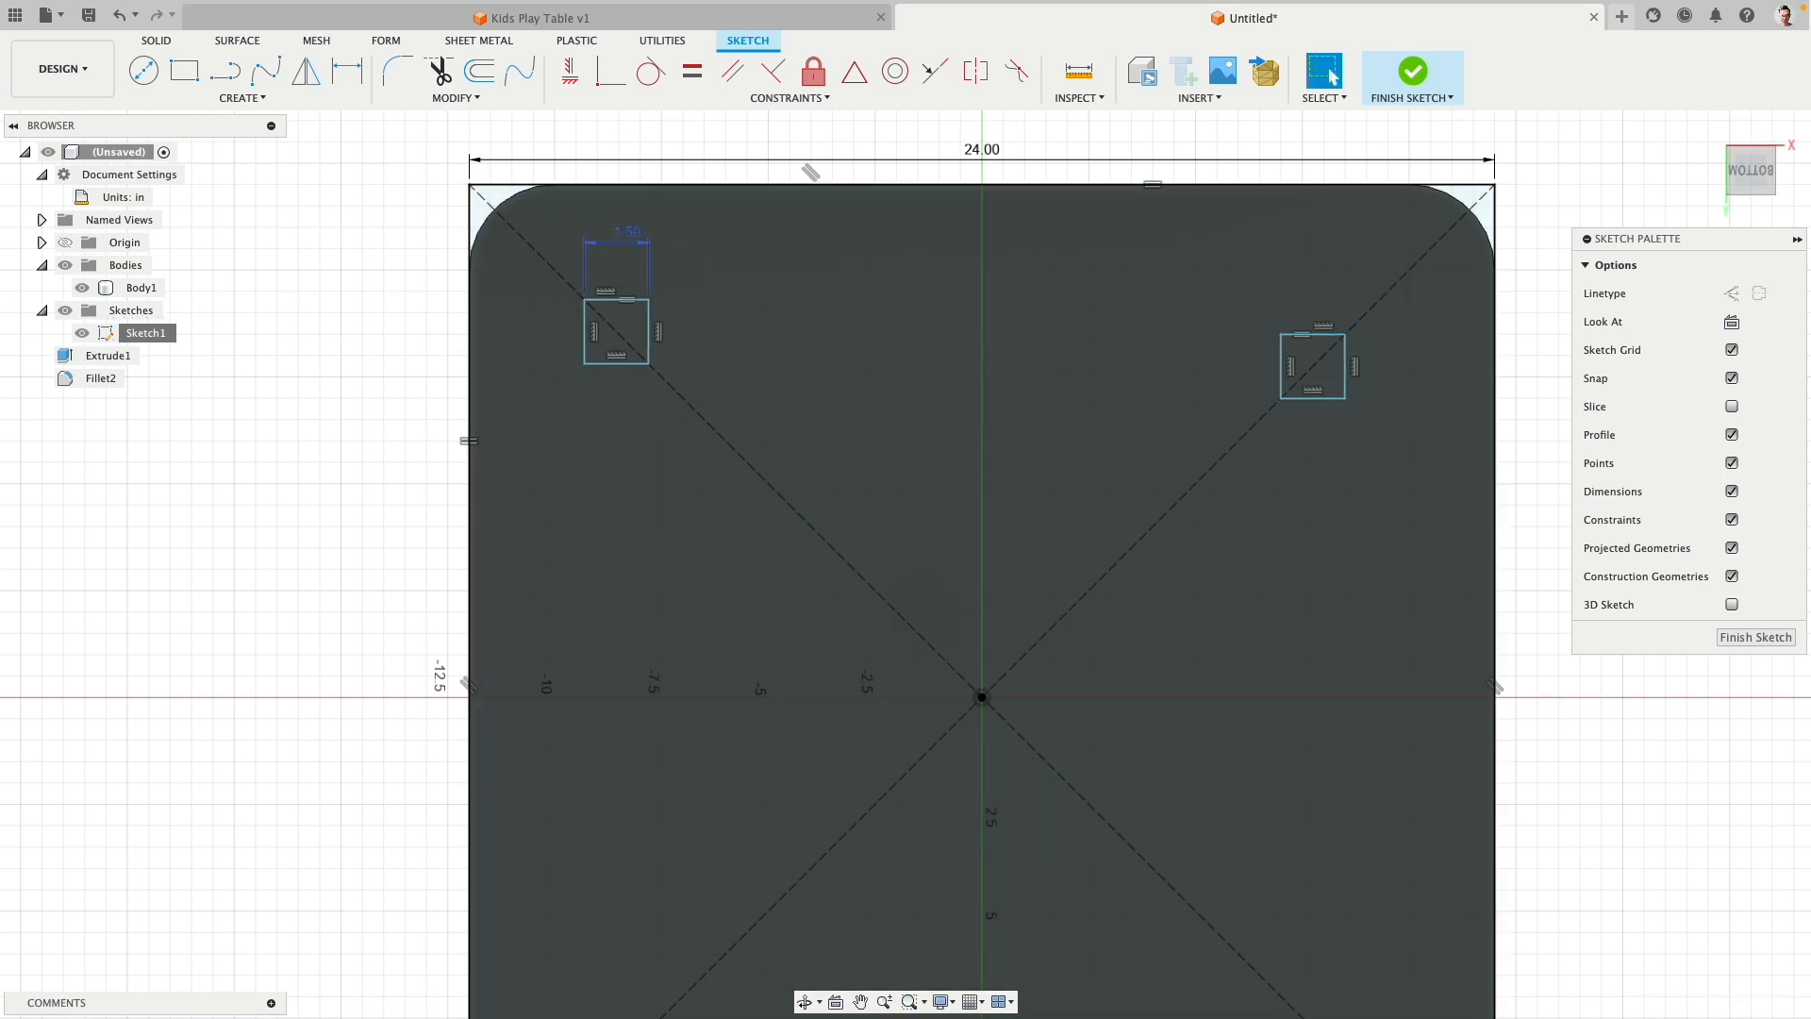
pyautogui.click(903, 267)
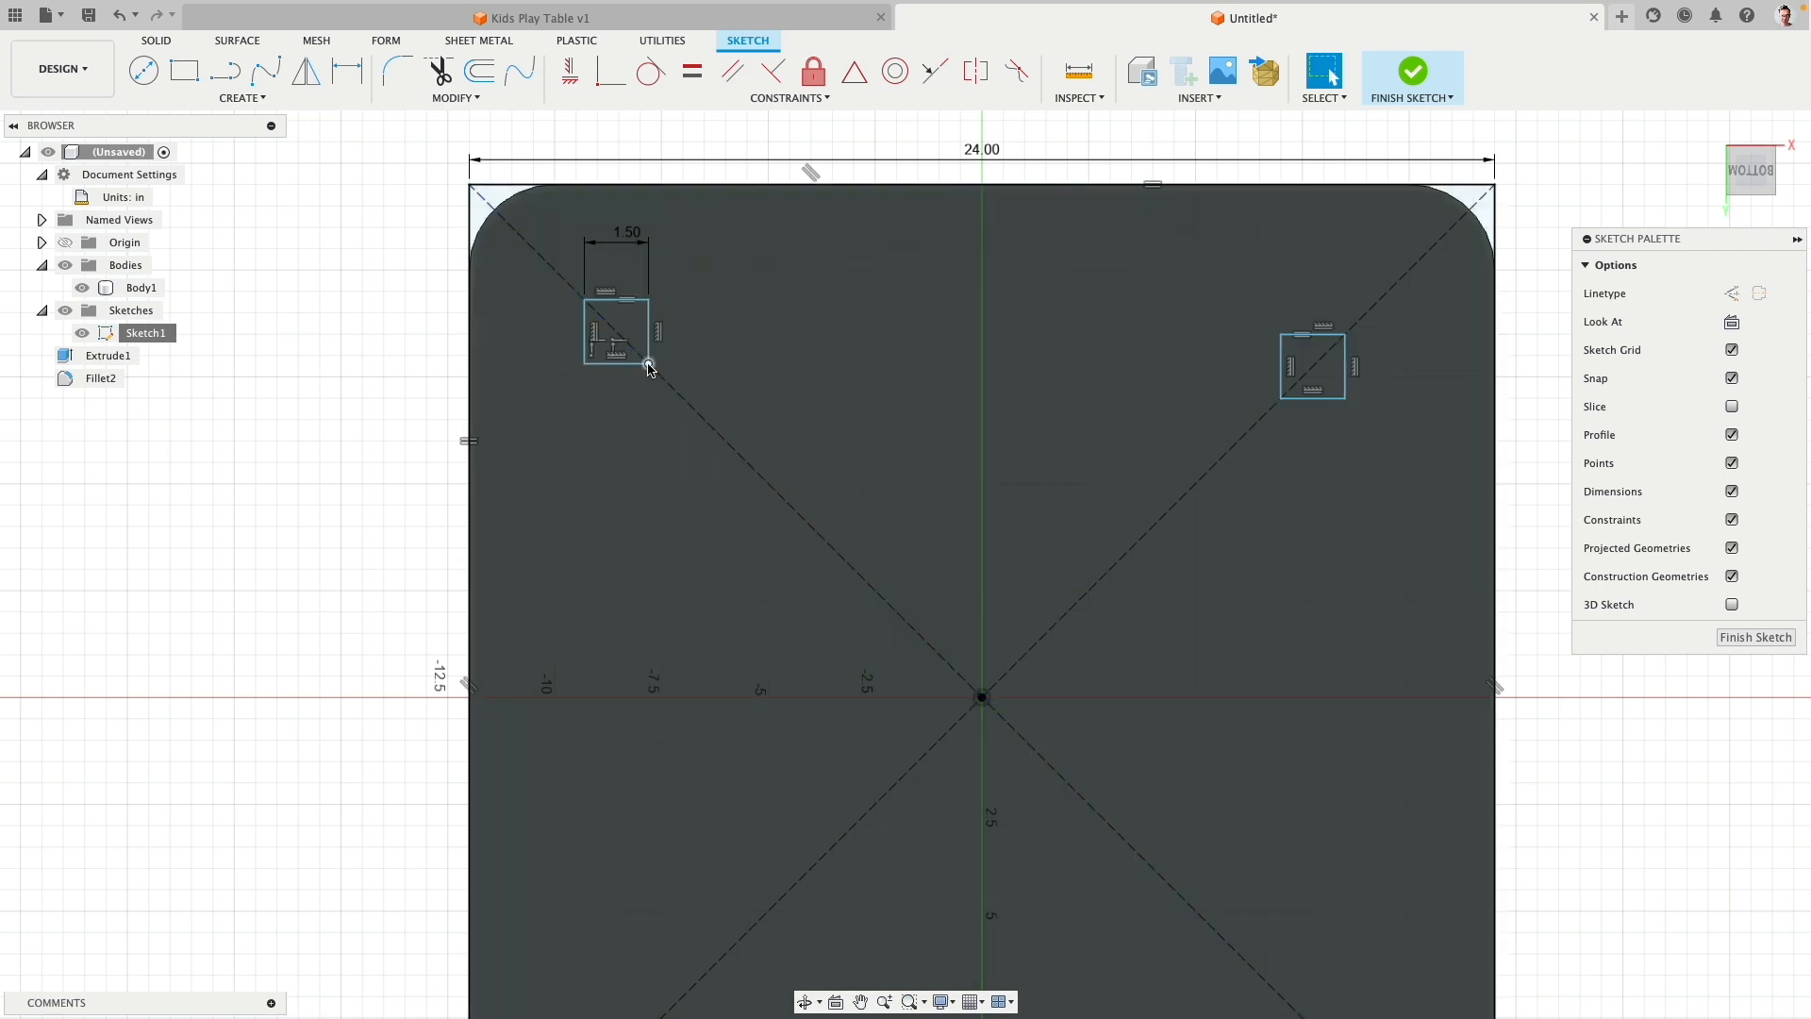
# Step: Slide the upper-left leg square by its corners along the diagonal toward the tabletop's center
pyautogui.click(648, 363)
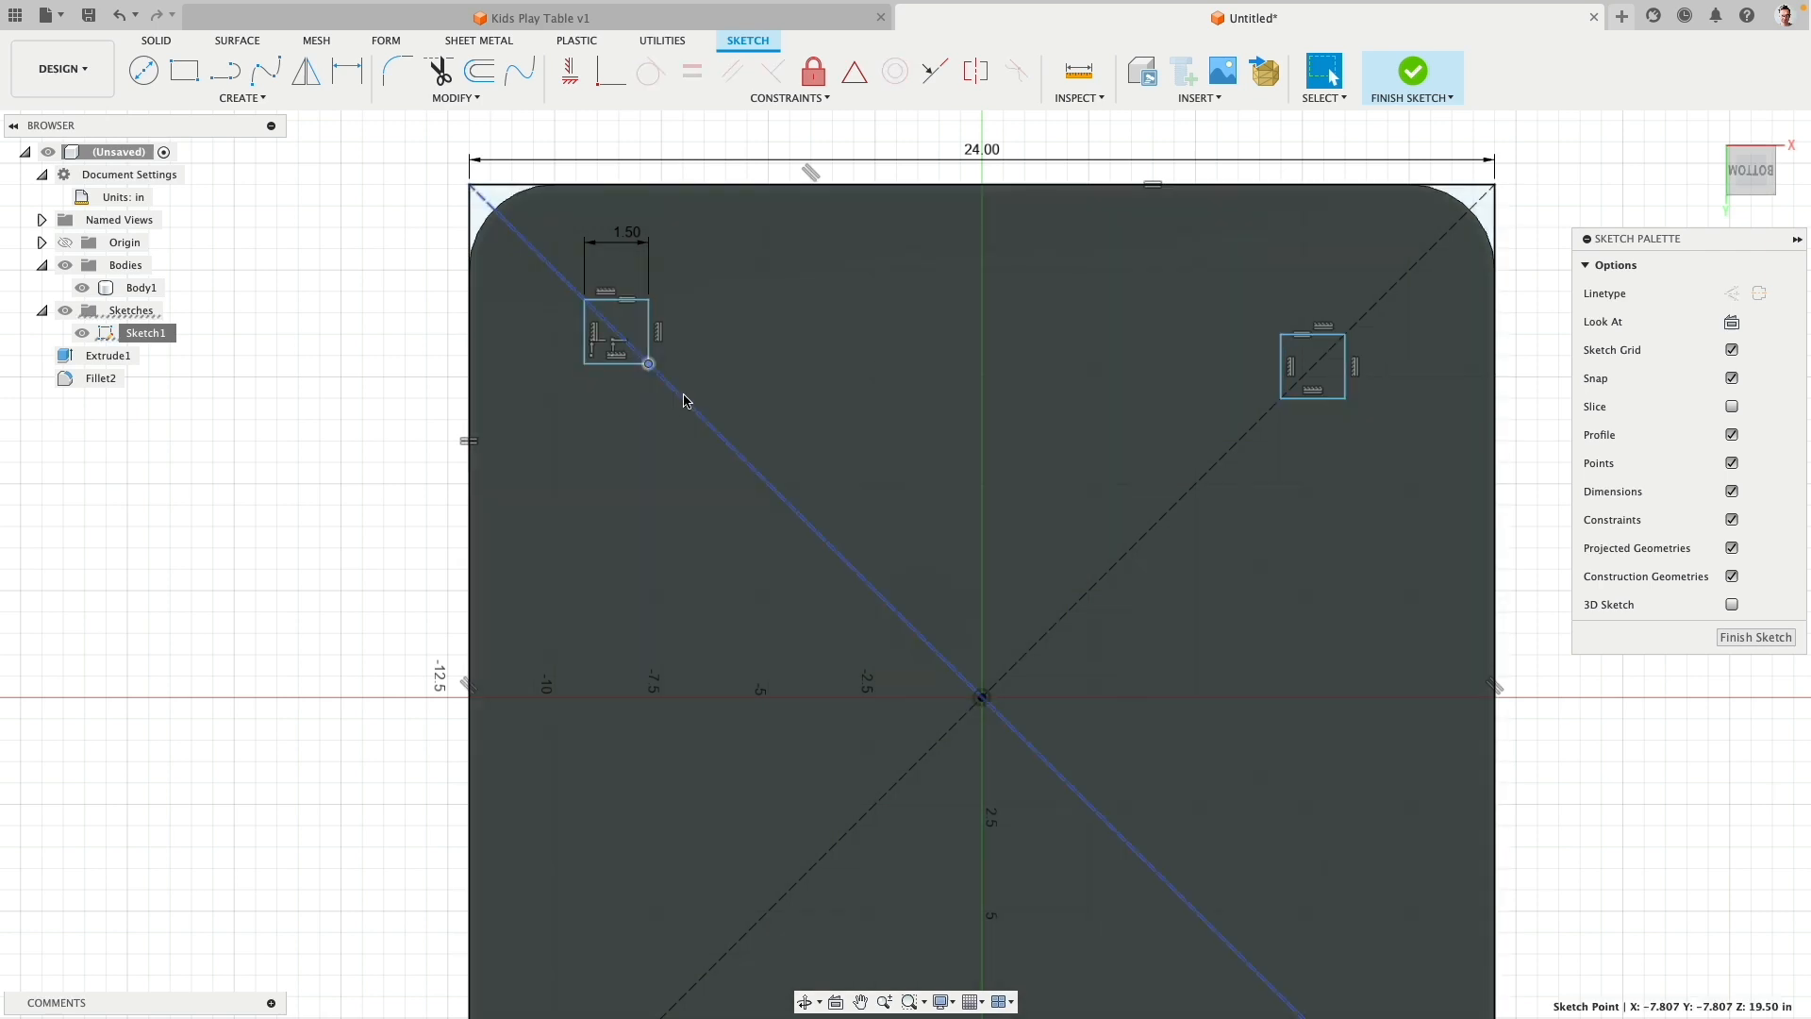
pyautogui.moveTo(648, 364); pyautogui.dragTo(727, 441)
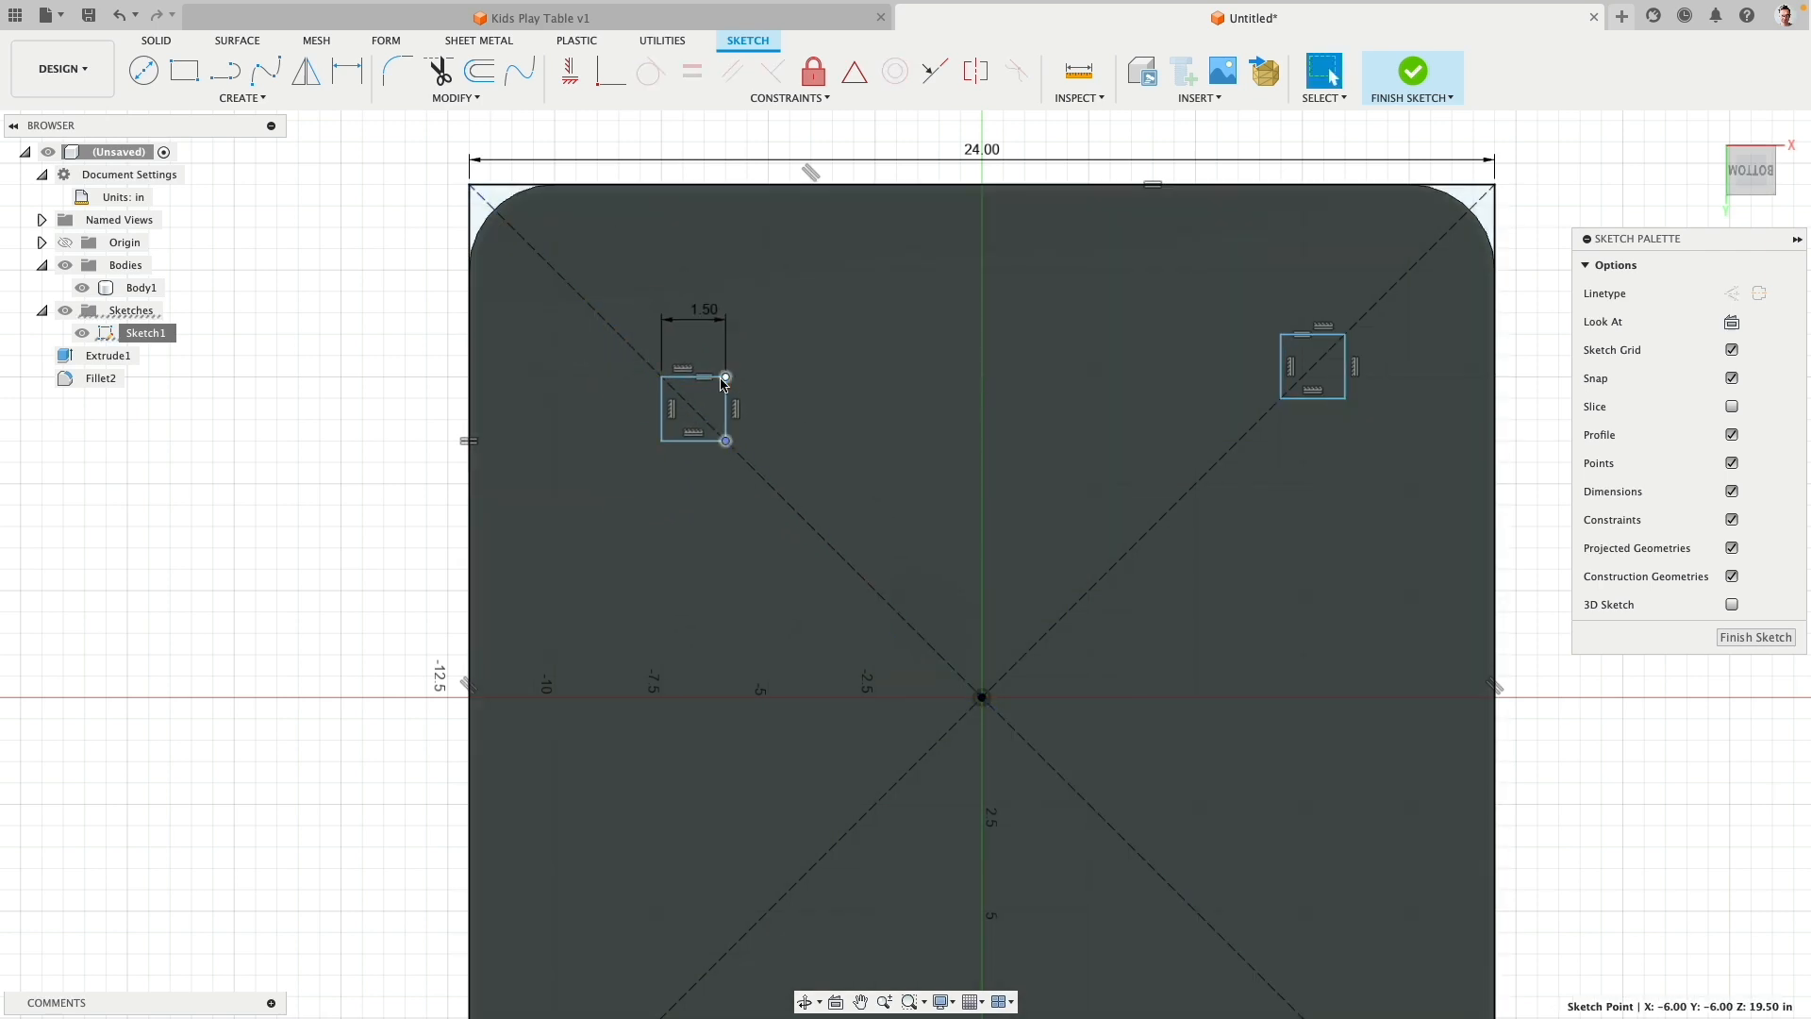
pyautogui.moveTo(726, 378); pyautogui.dragTo(636, 357)
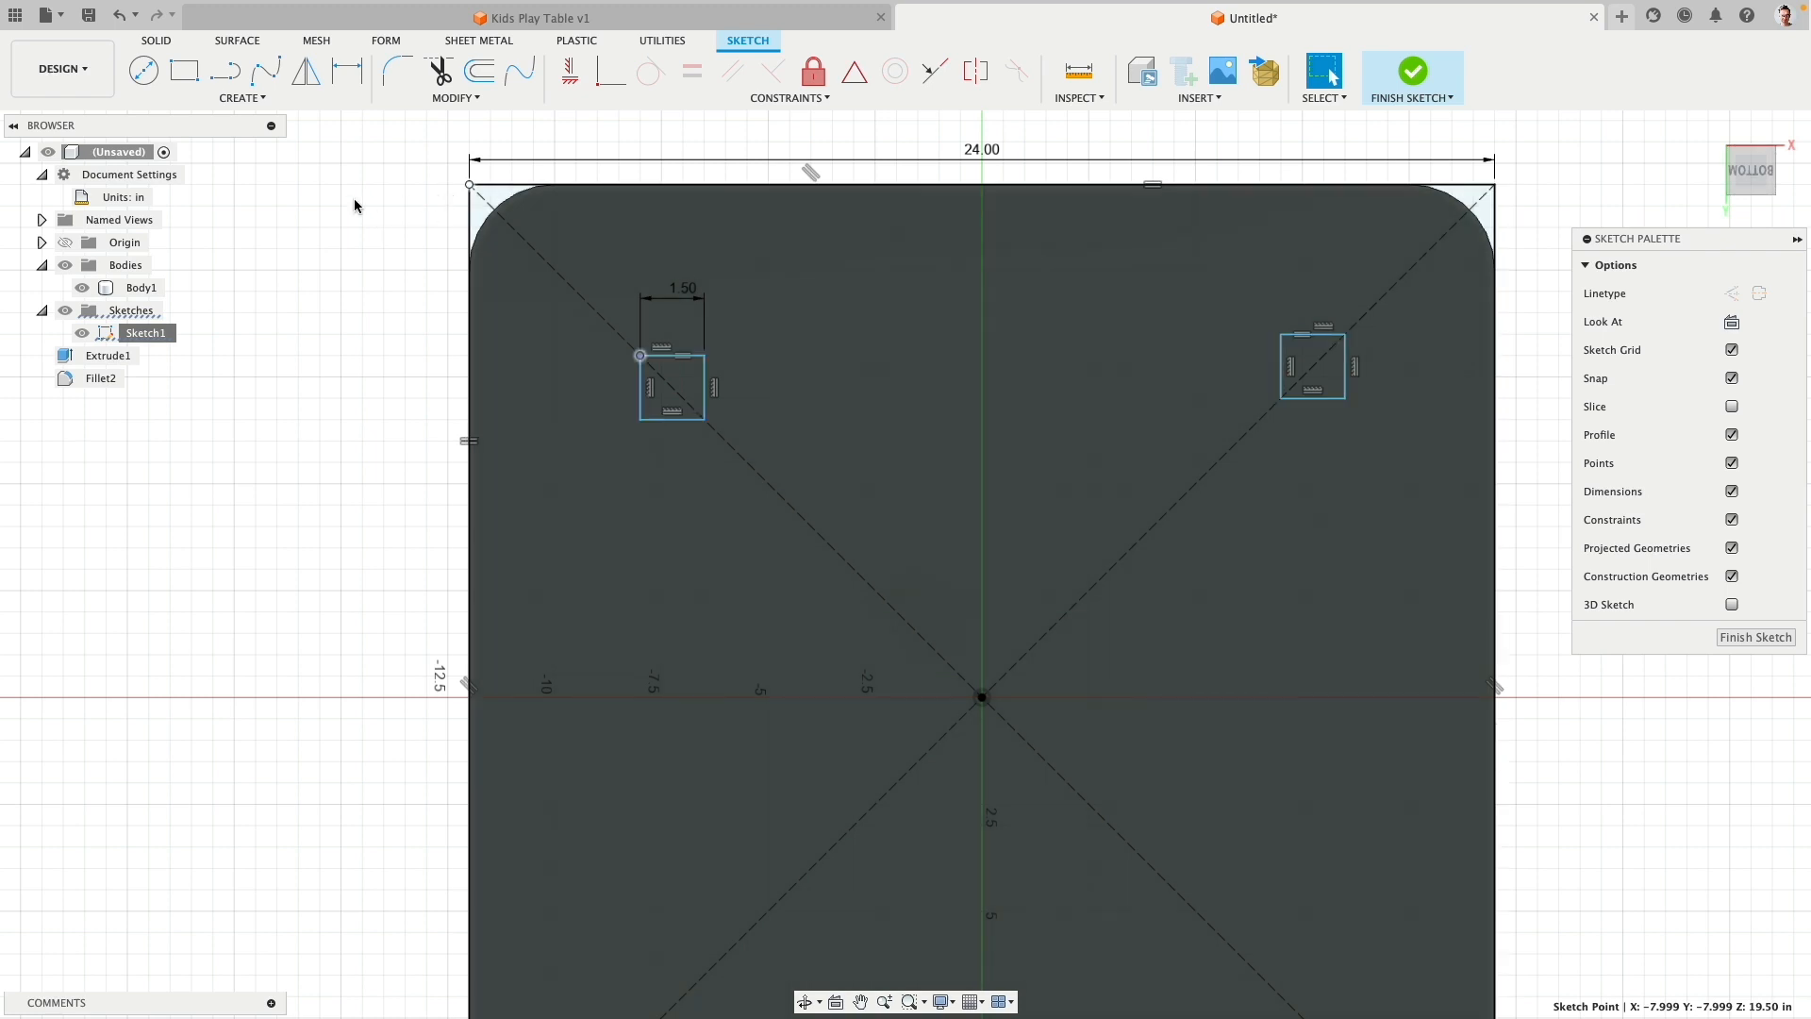
# Step: Draw a line between the midpoints of the two leg squares' facing edges and constrain it to be horizontal
pyautogui.click(225, 70)
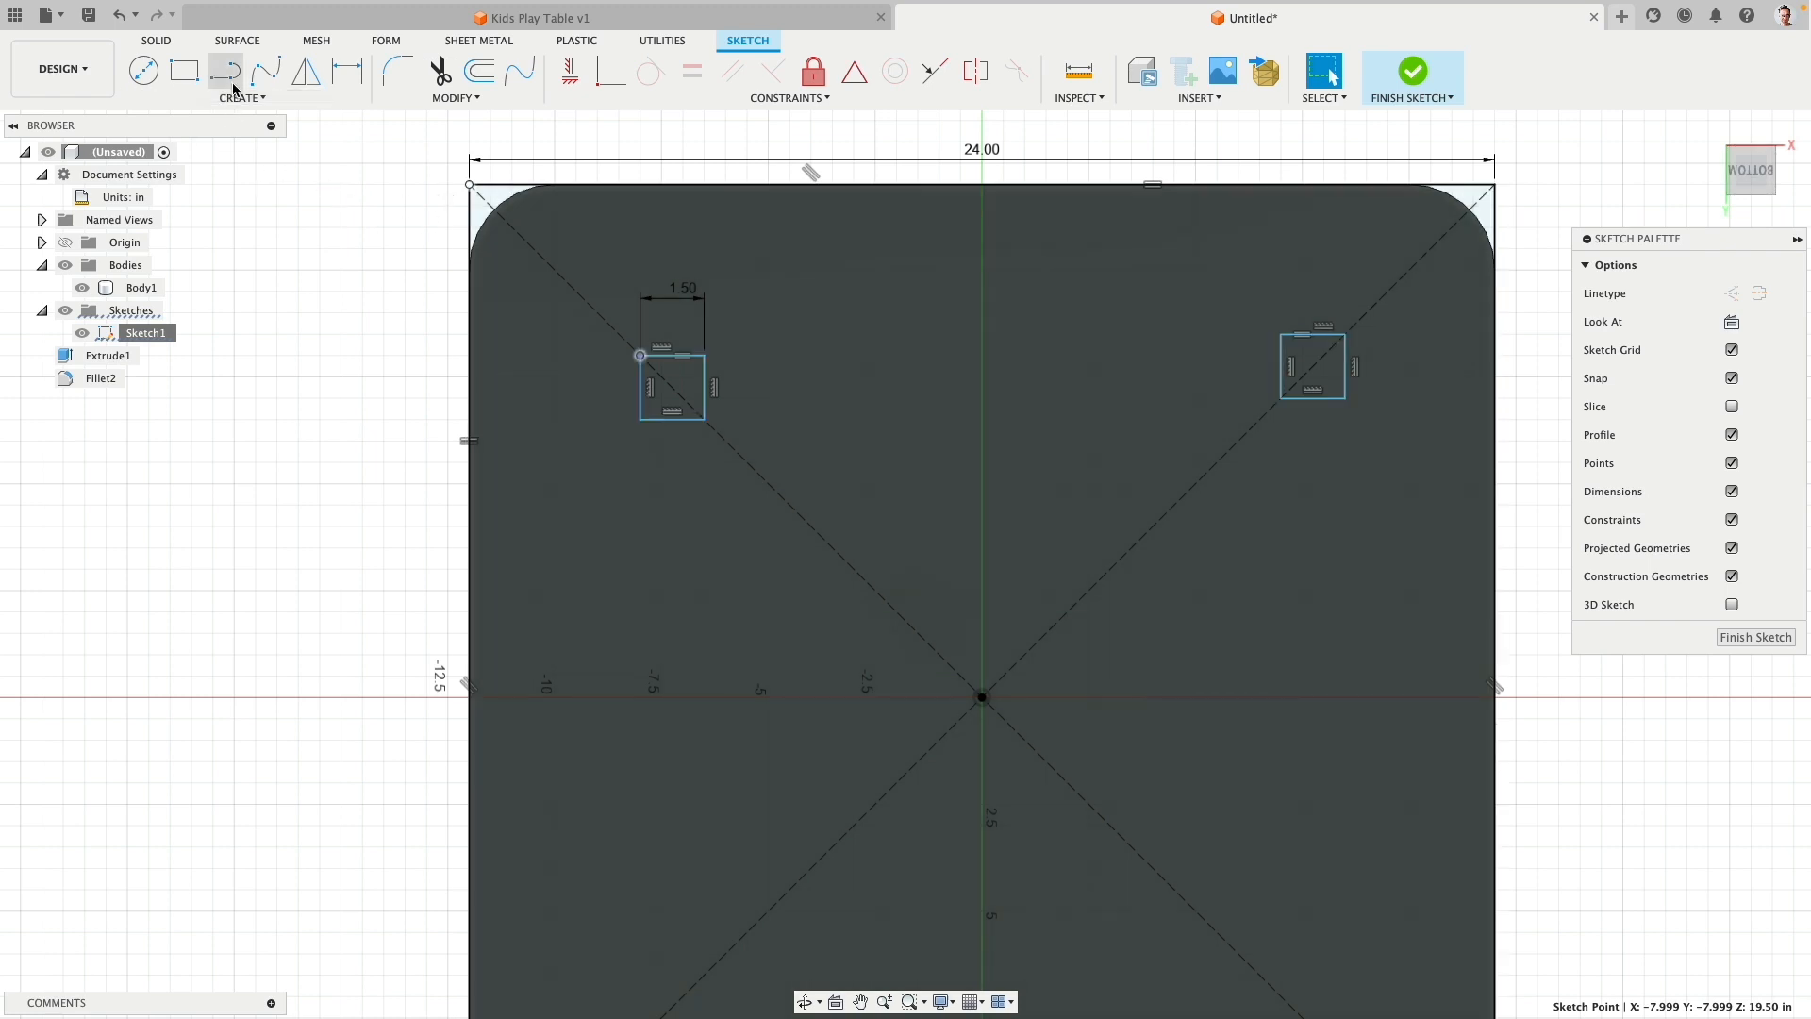
pyautogui.click(707, 388)
pyautogui.click(1281, 366)
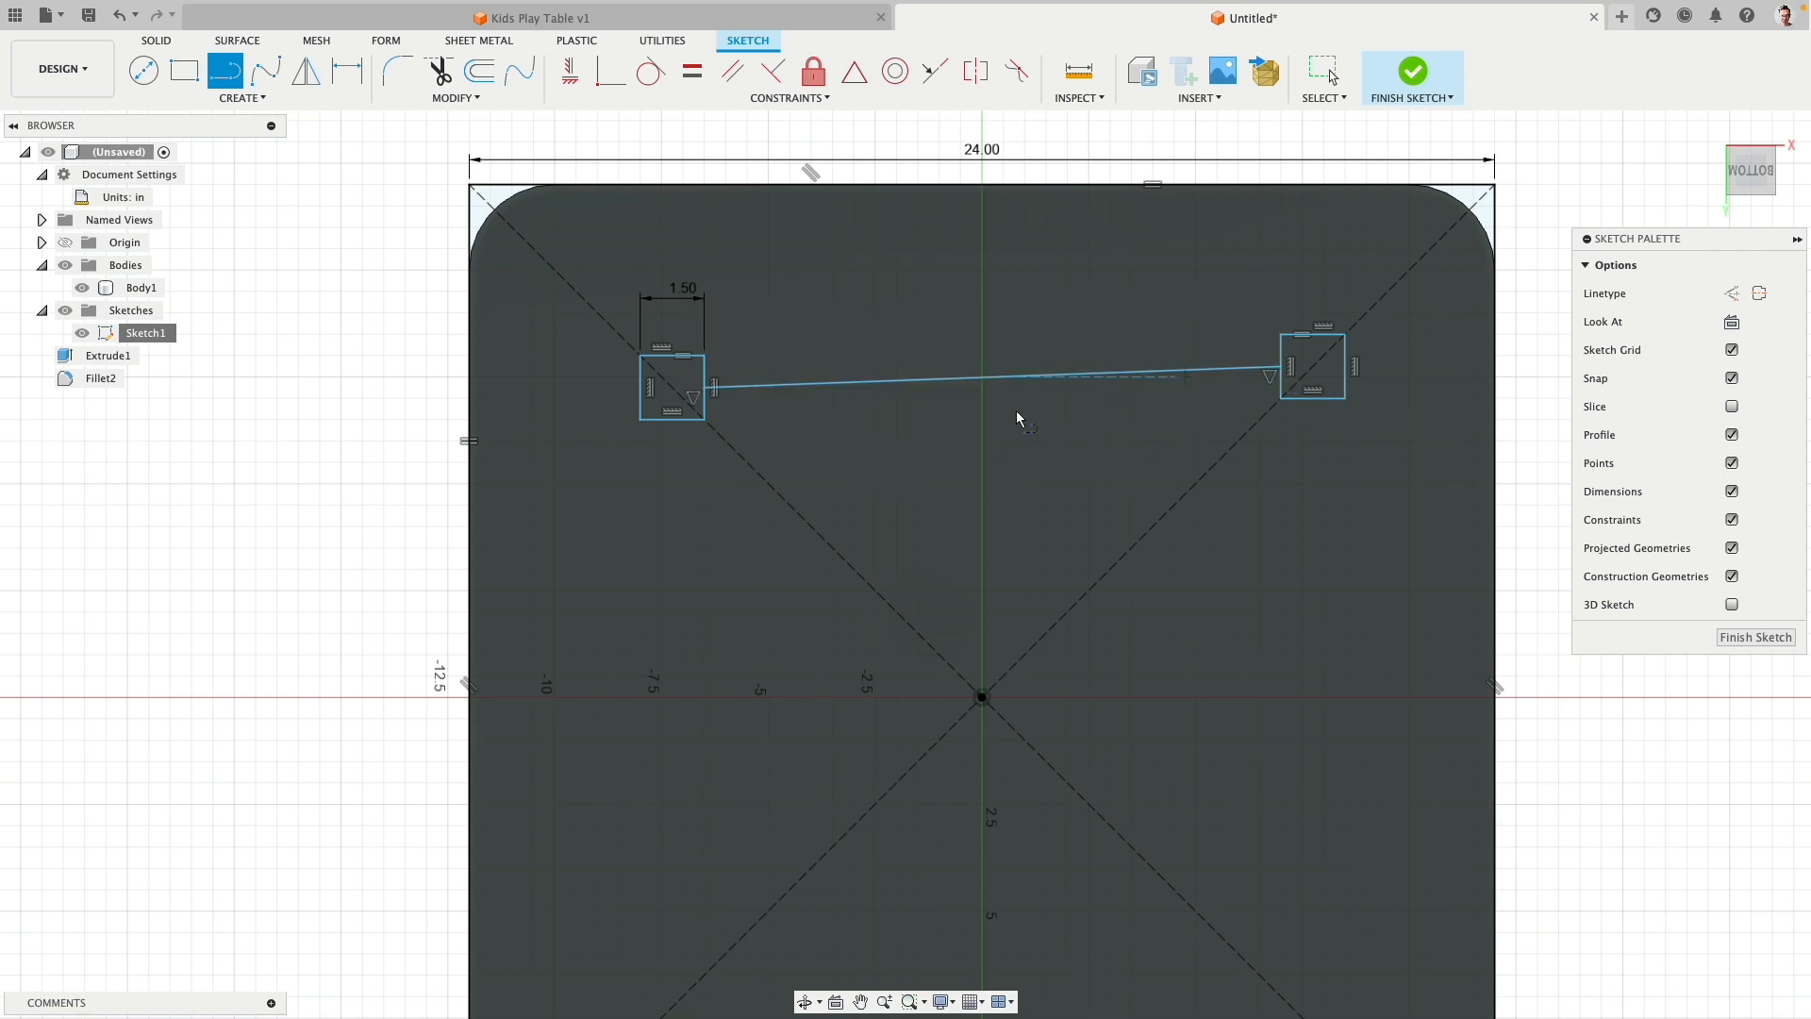
pyautogui.scroll(3, 959, 427)
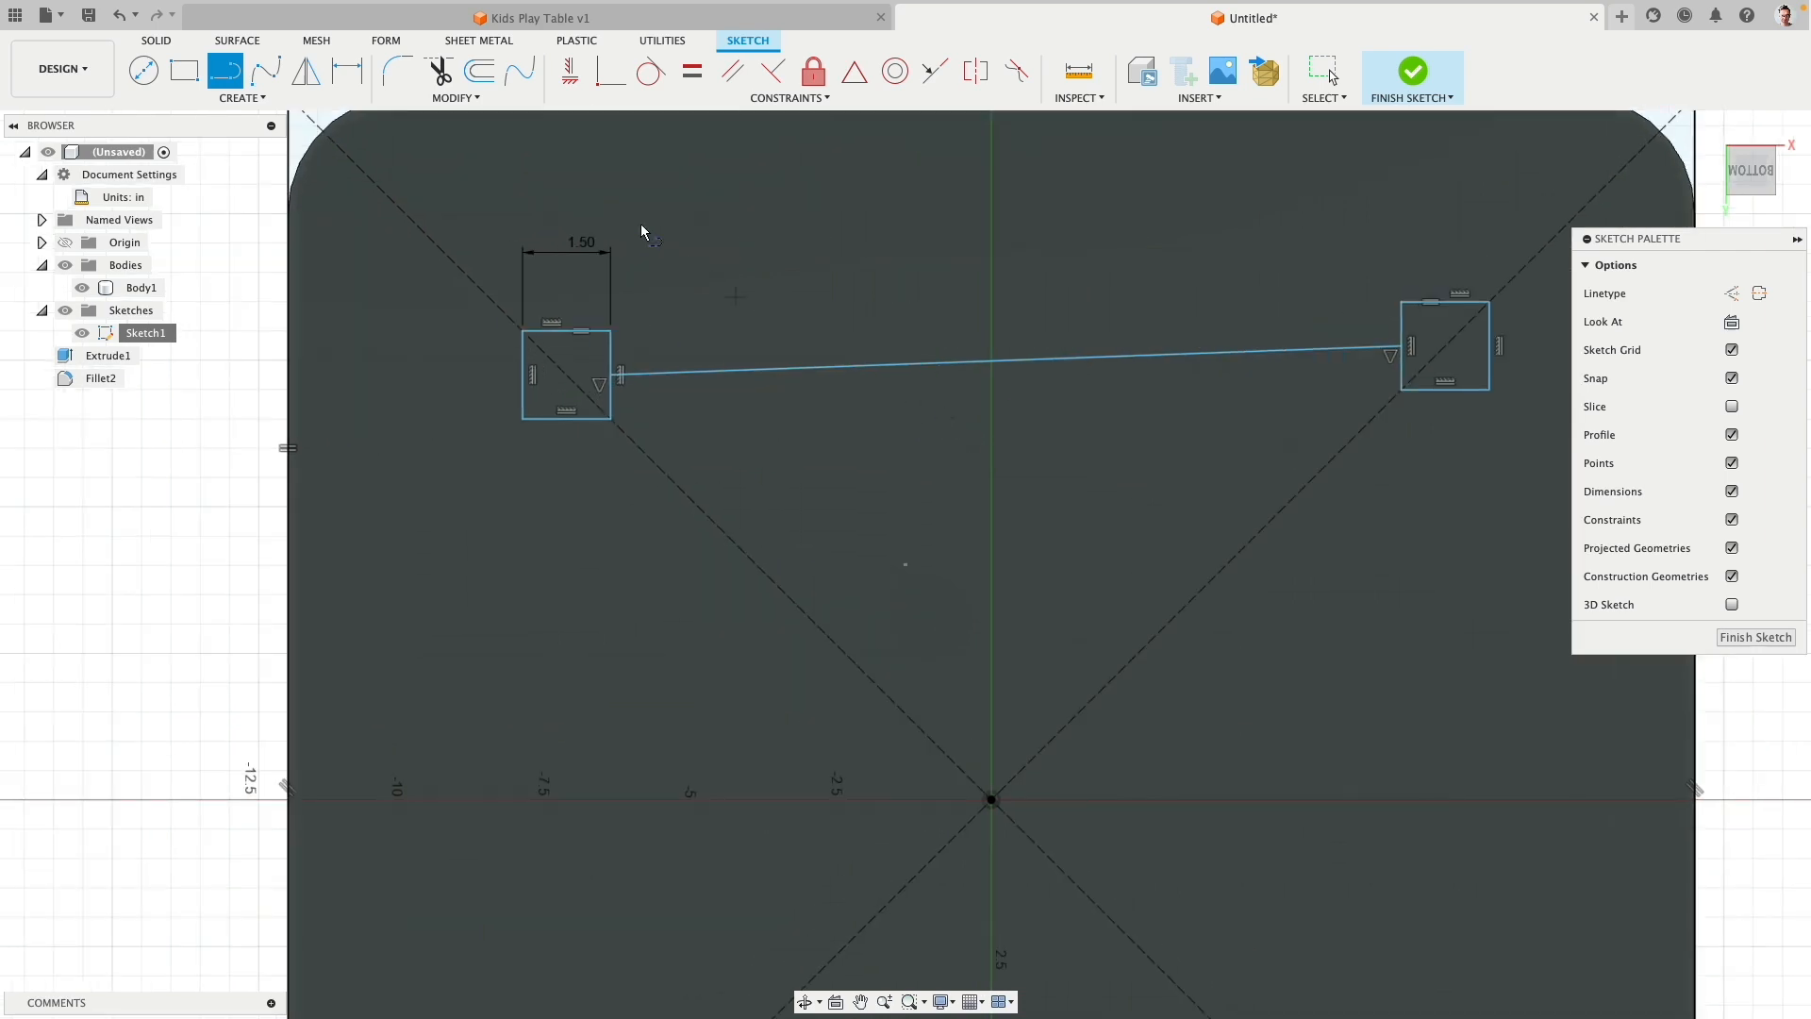
pyautogui.click(569, 71)
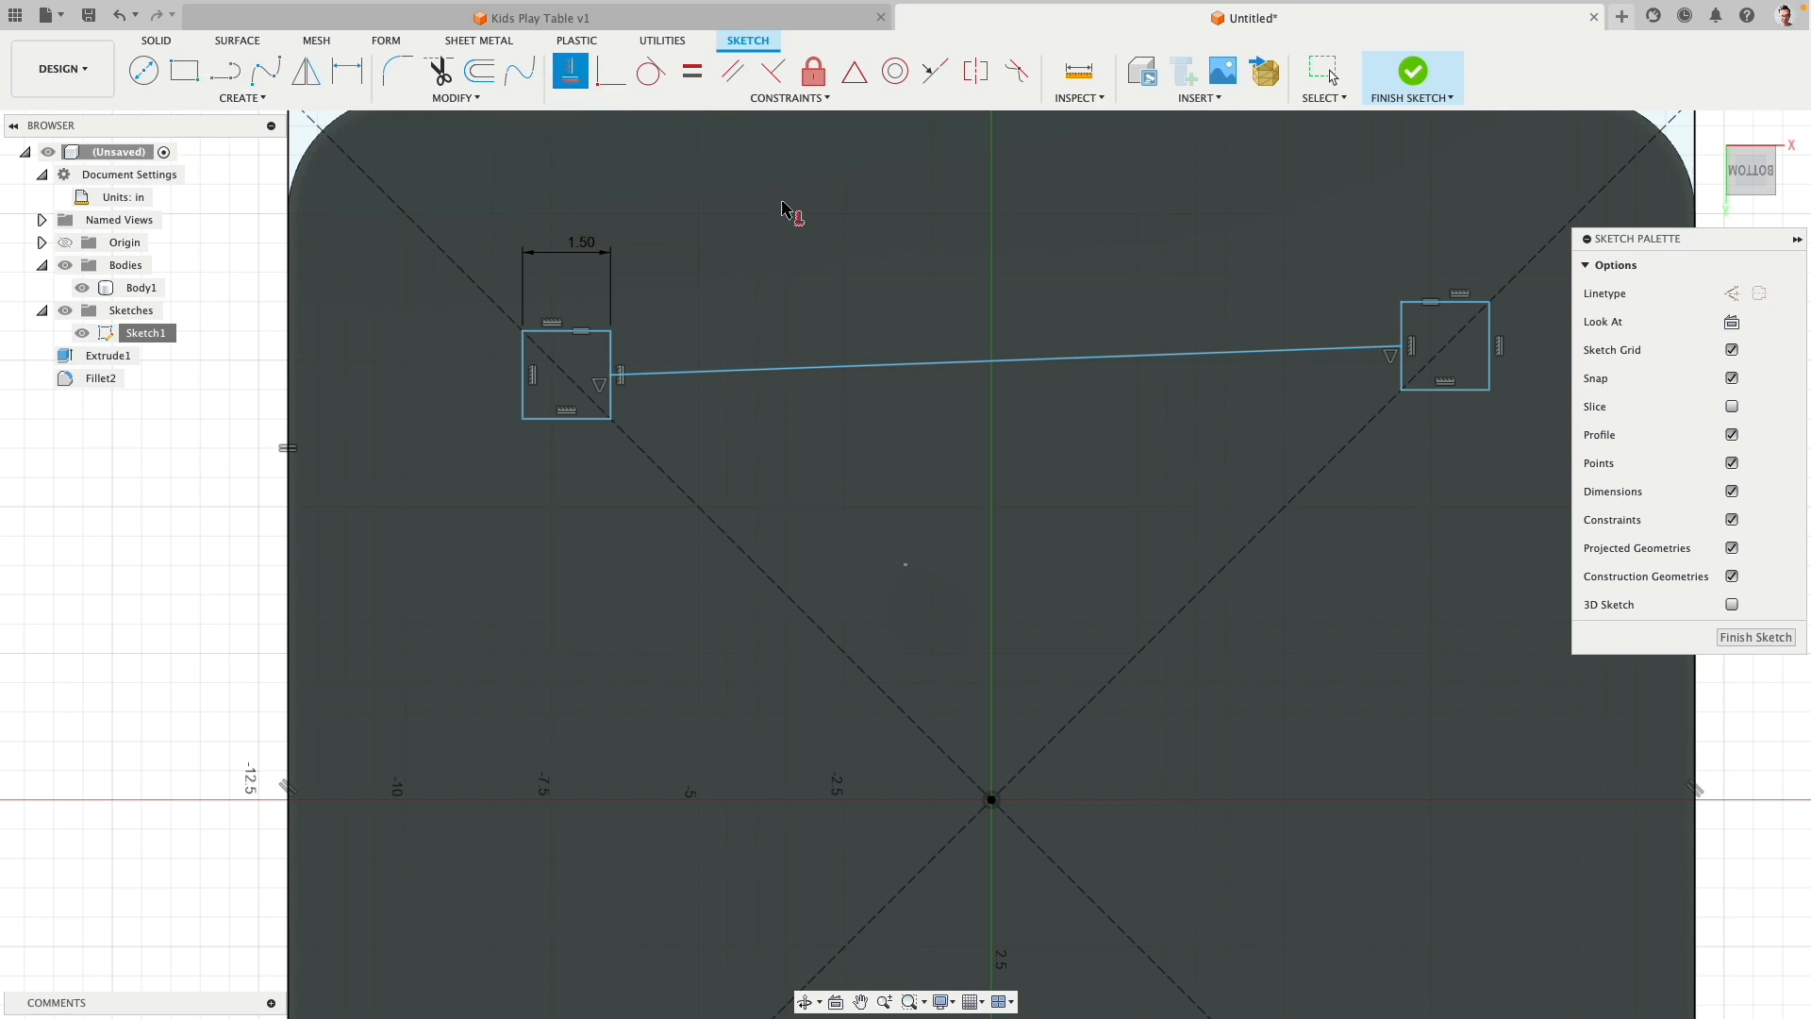
pyautogui.click(906, 366)
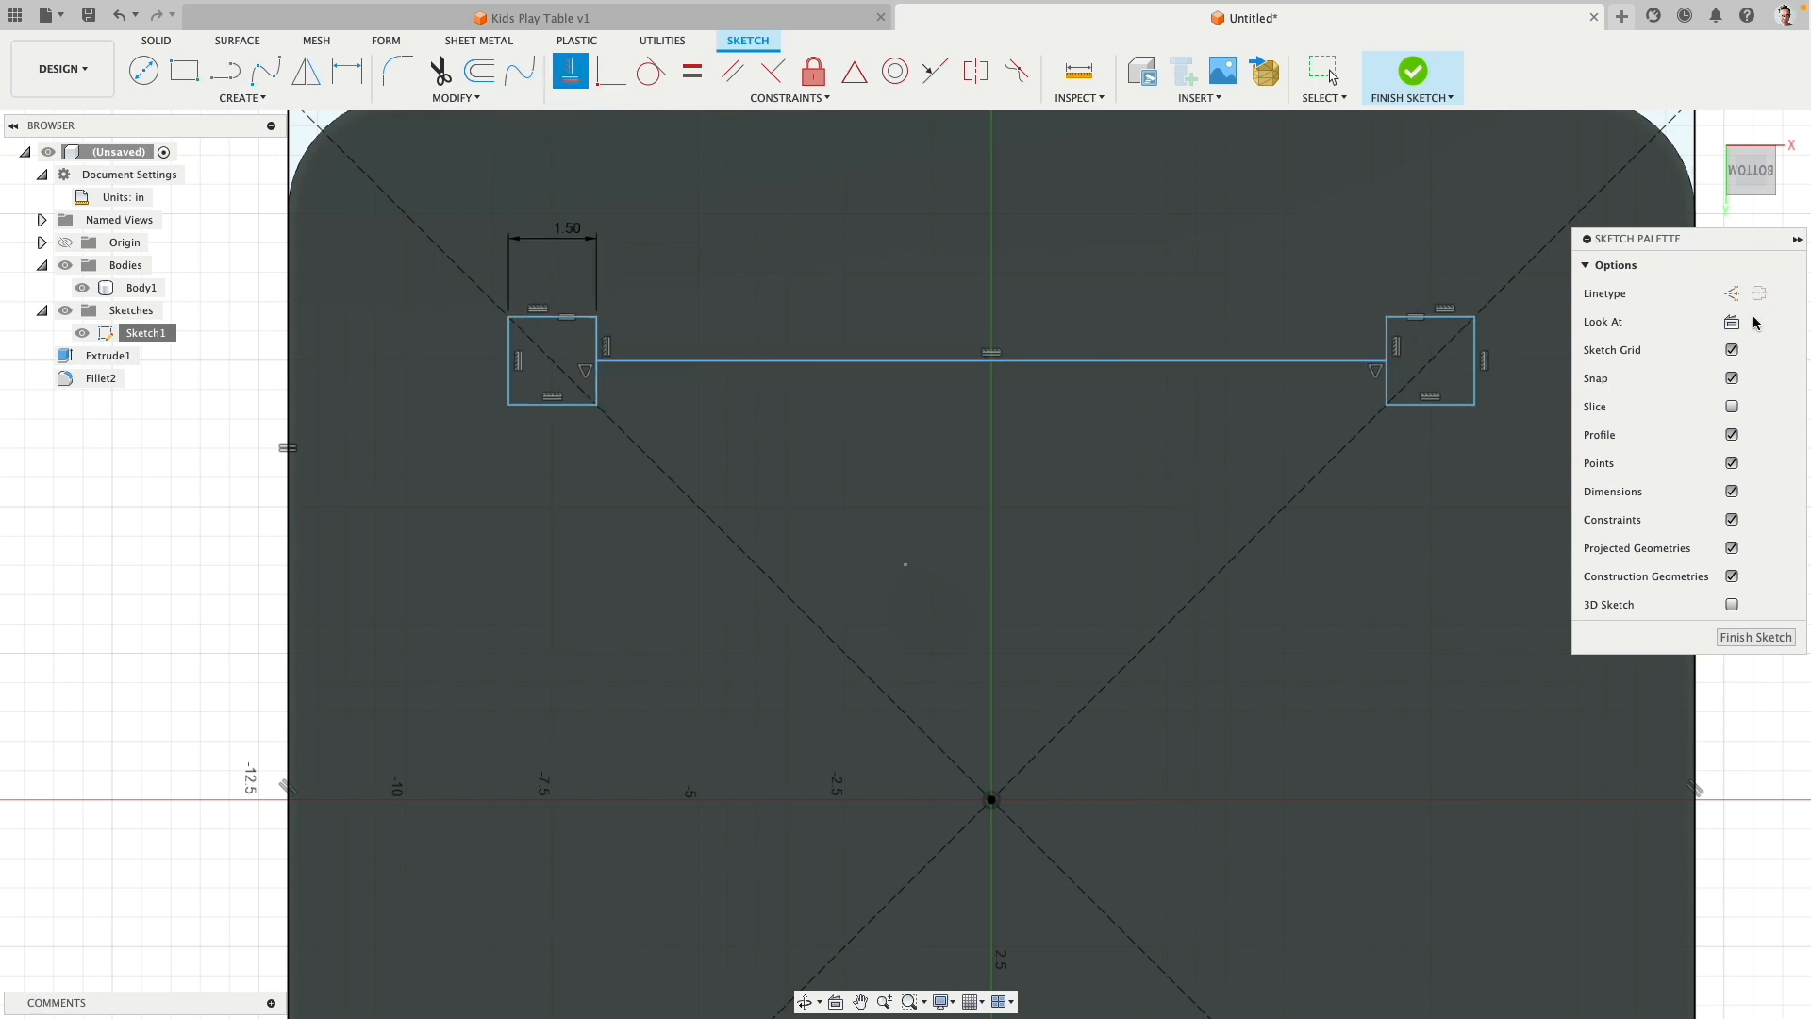
# Step: Convert the horizontal line between the two leg squares to construction geometry
pyautogui.click(1732, 294)
pyautogui.click(1163, 363)
pyautogui.press('Escape')
pyautogui.click(1132, 362)
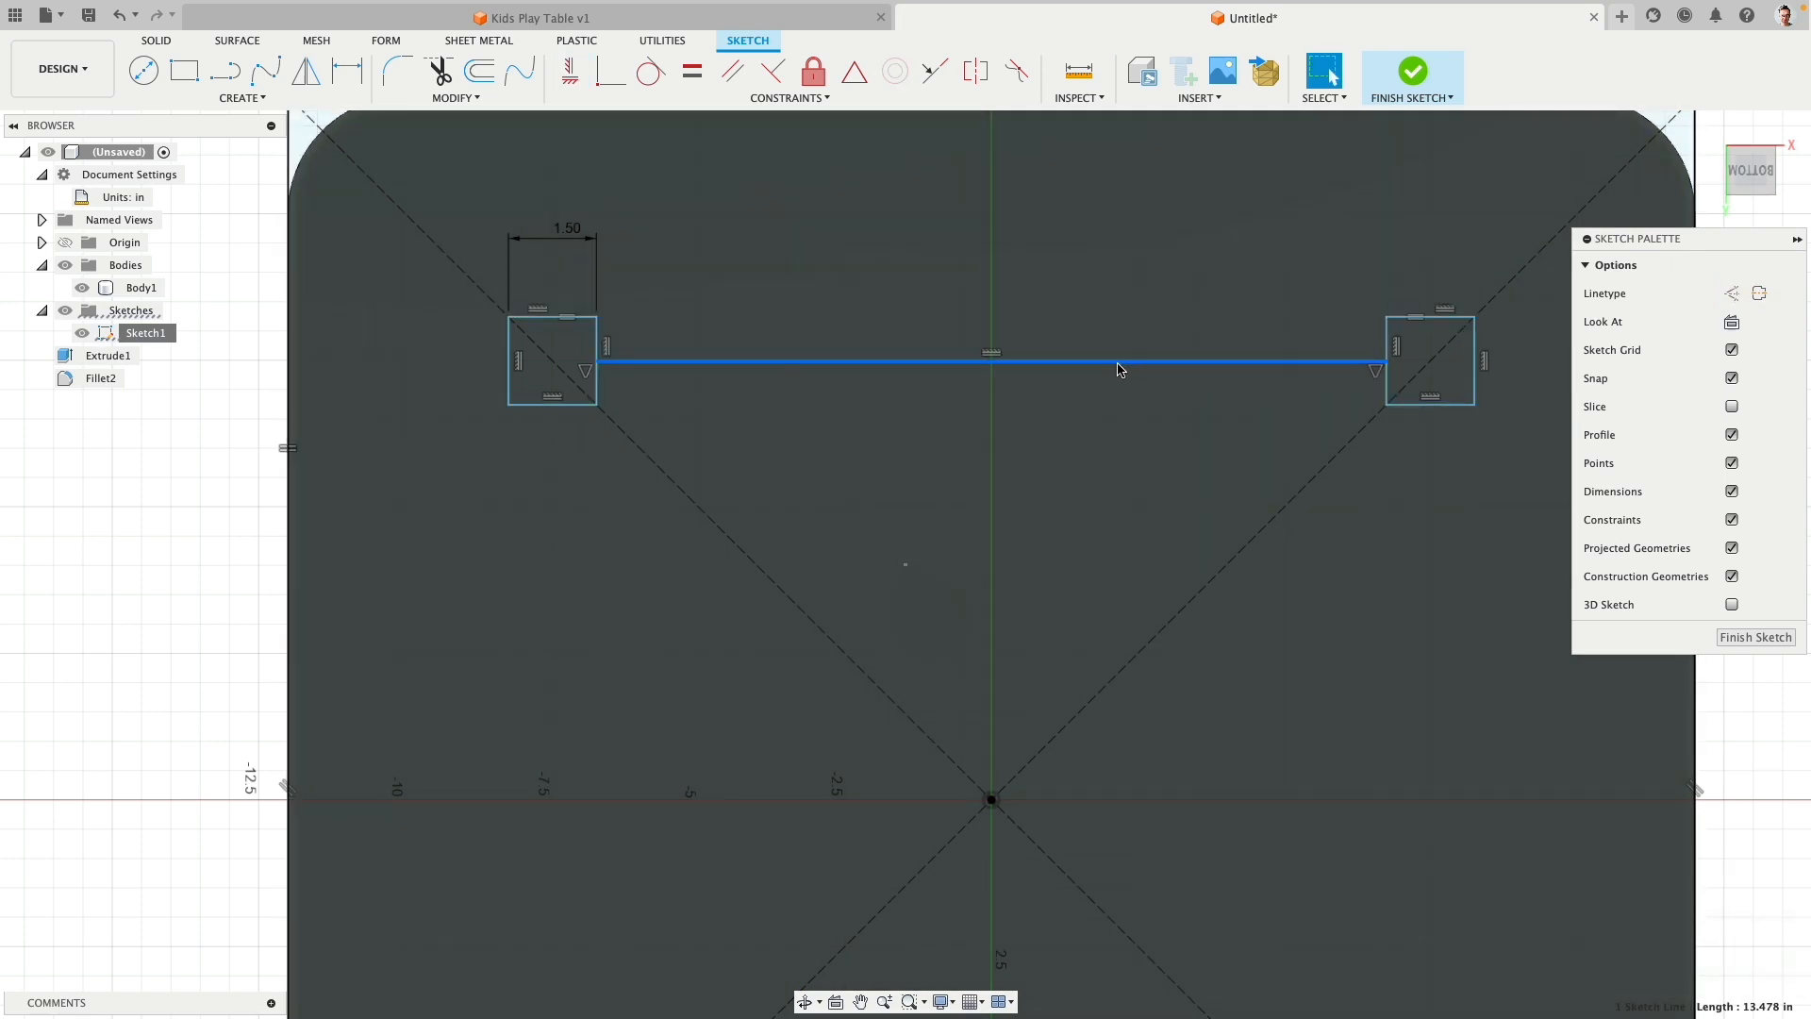
pyautogui.click(1734, 294)
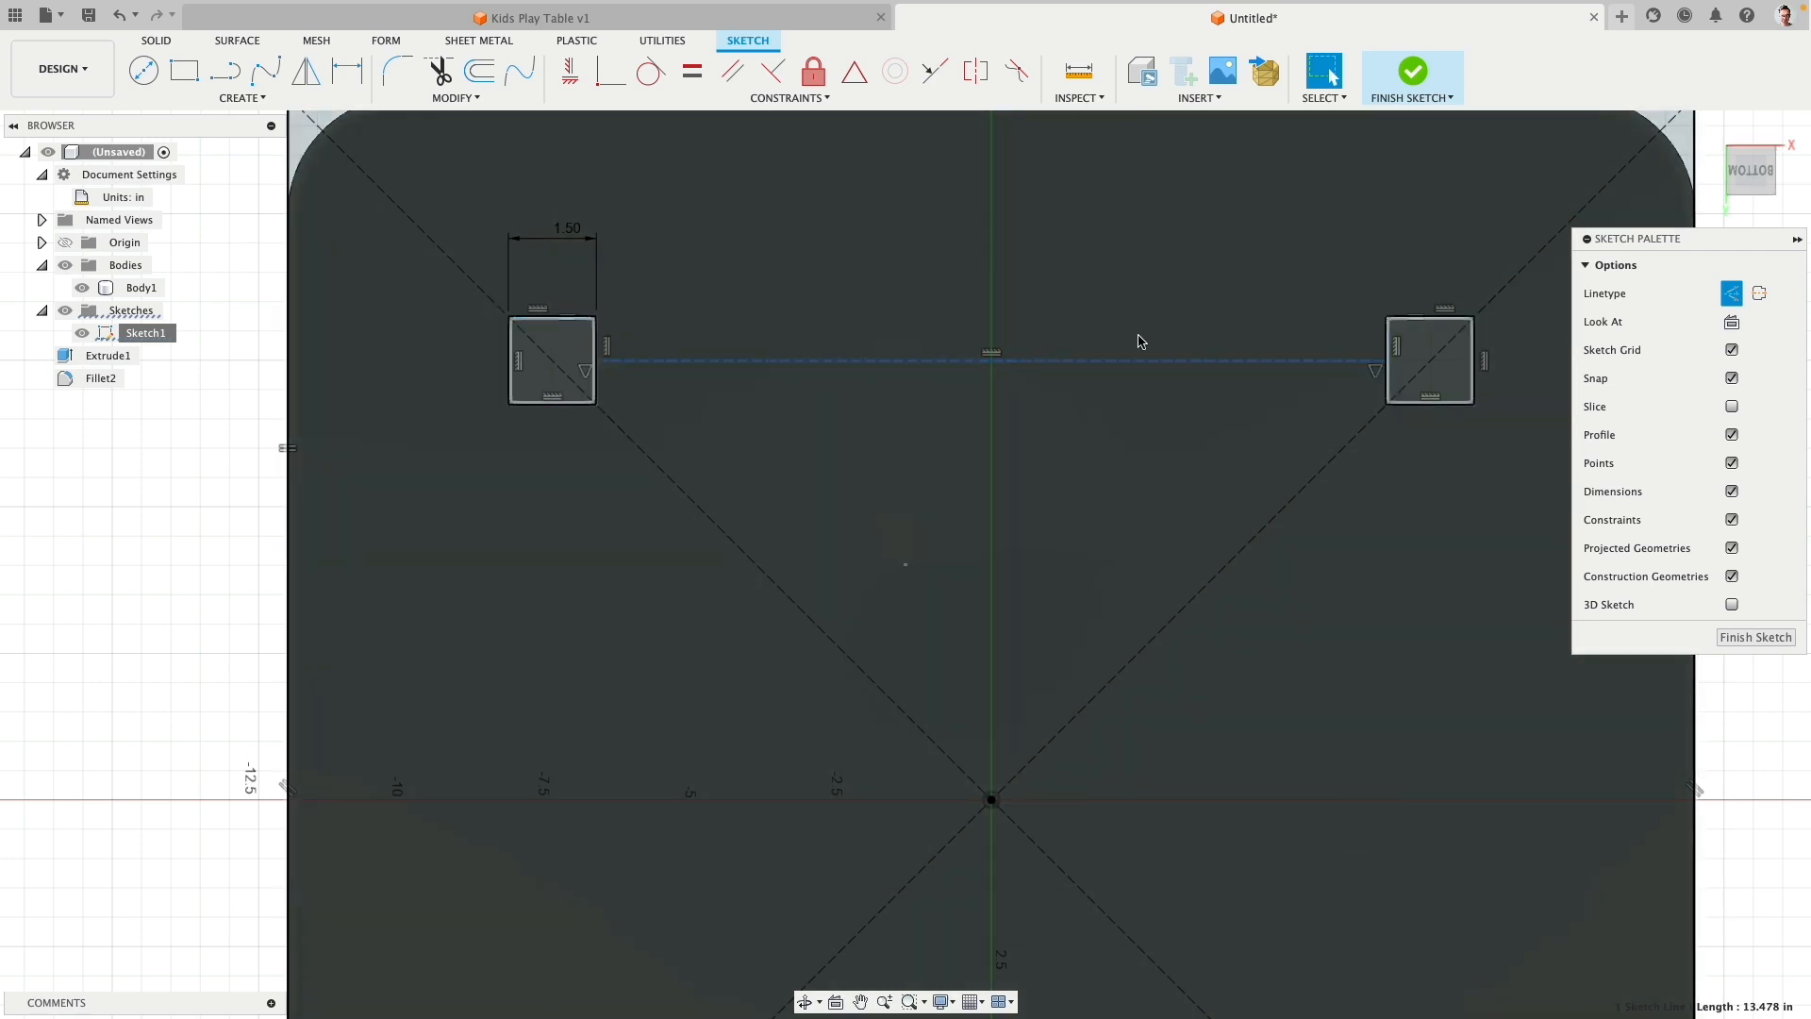
# Step: Dimension the construction line between the leg squares at 19 in and place that dimension above the 24 in one
pyautogui.press('d')
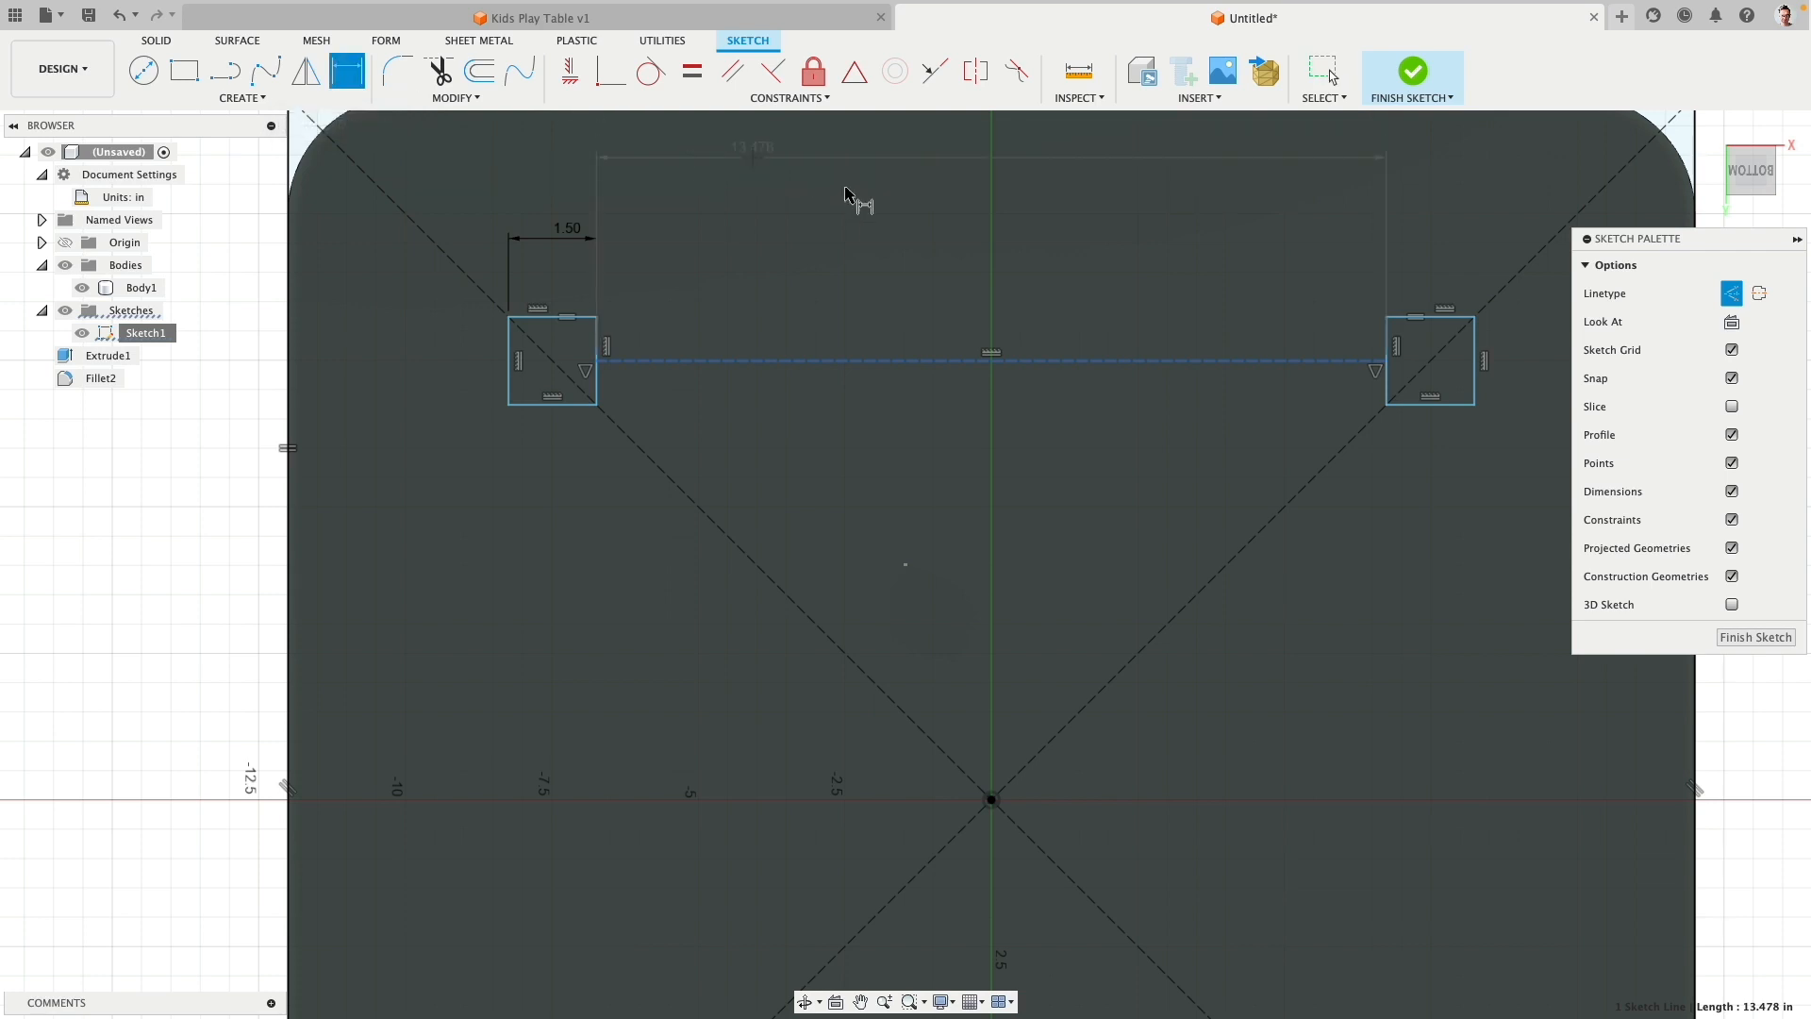
pyautogui.click(933, 227)
pyautogui.write('1')
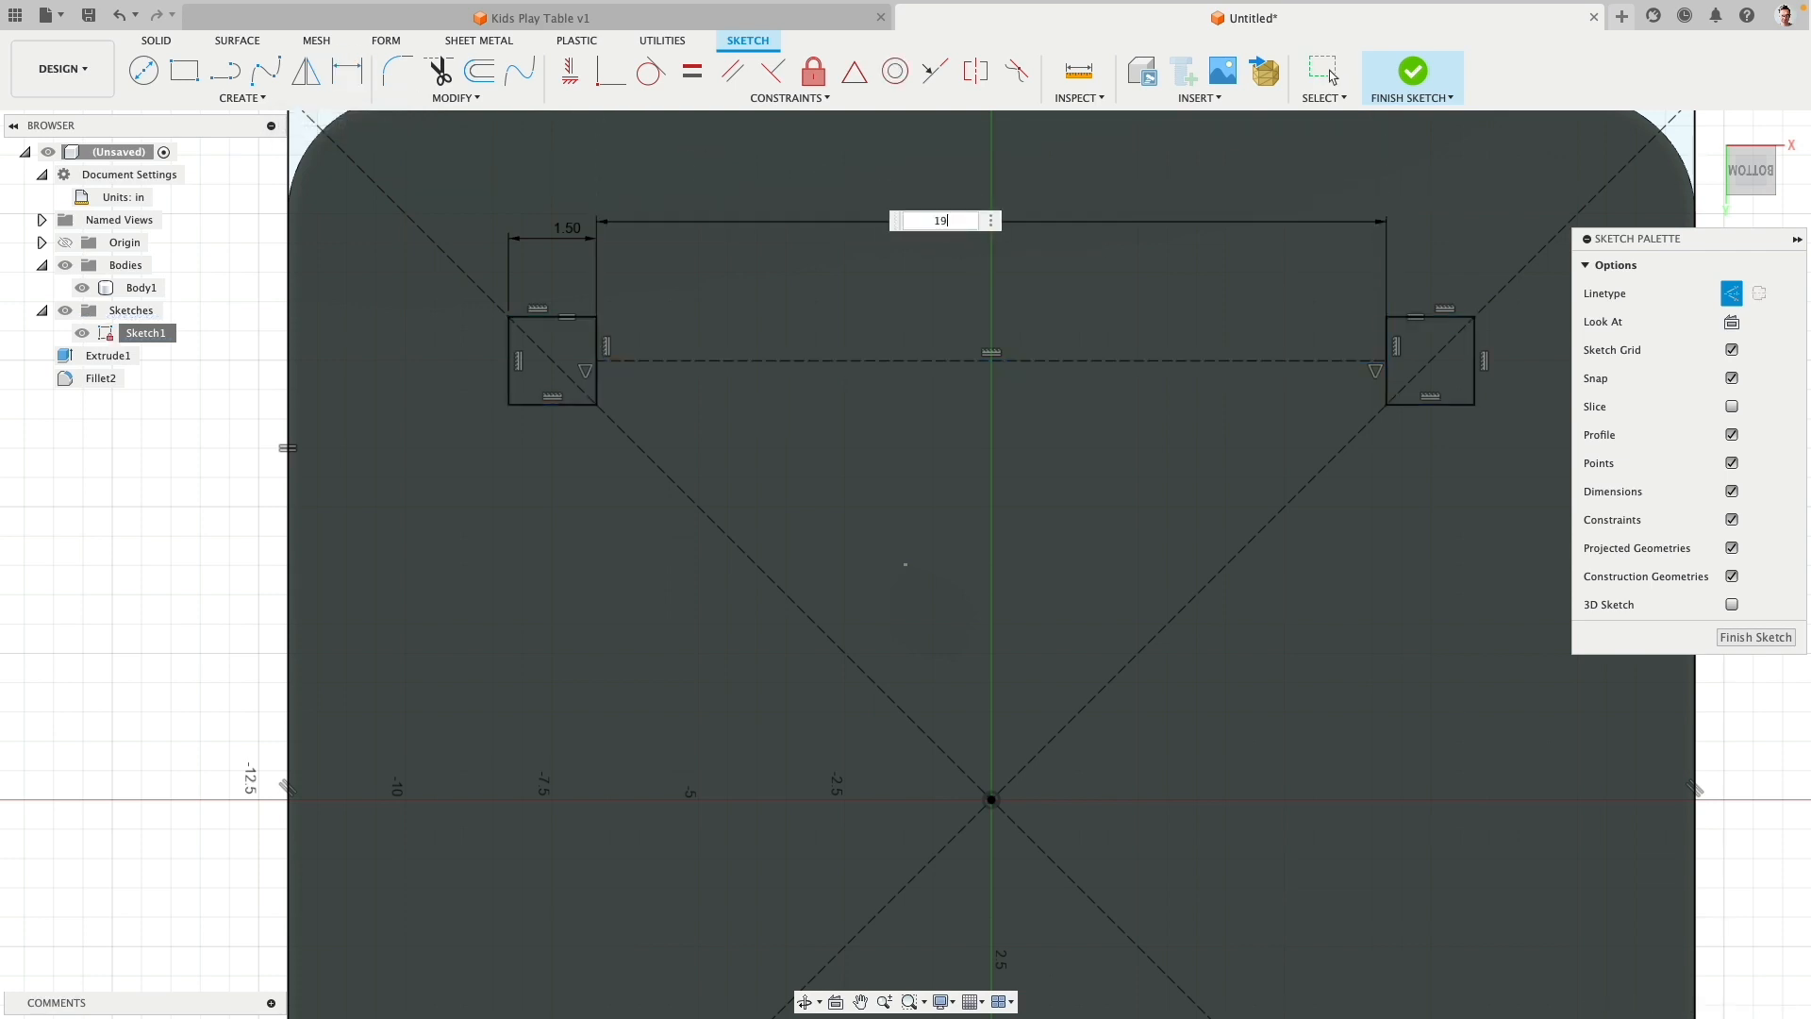
pyautogui.write('9')
pyautogui.press('Return')
pyautogui.scroll(-3, 948, 419)
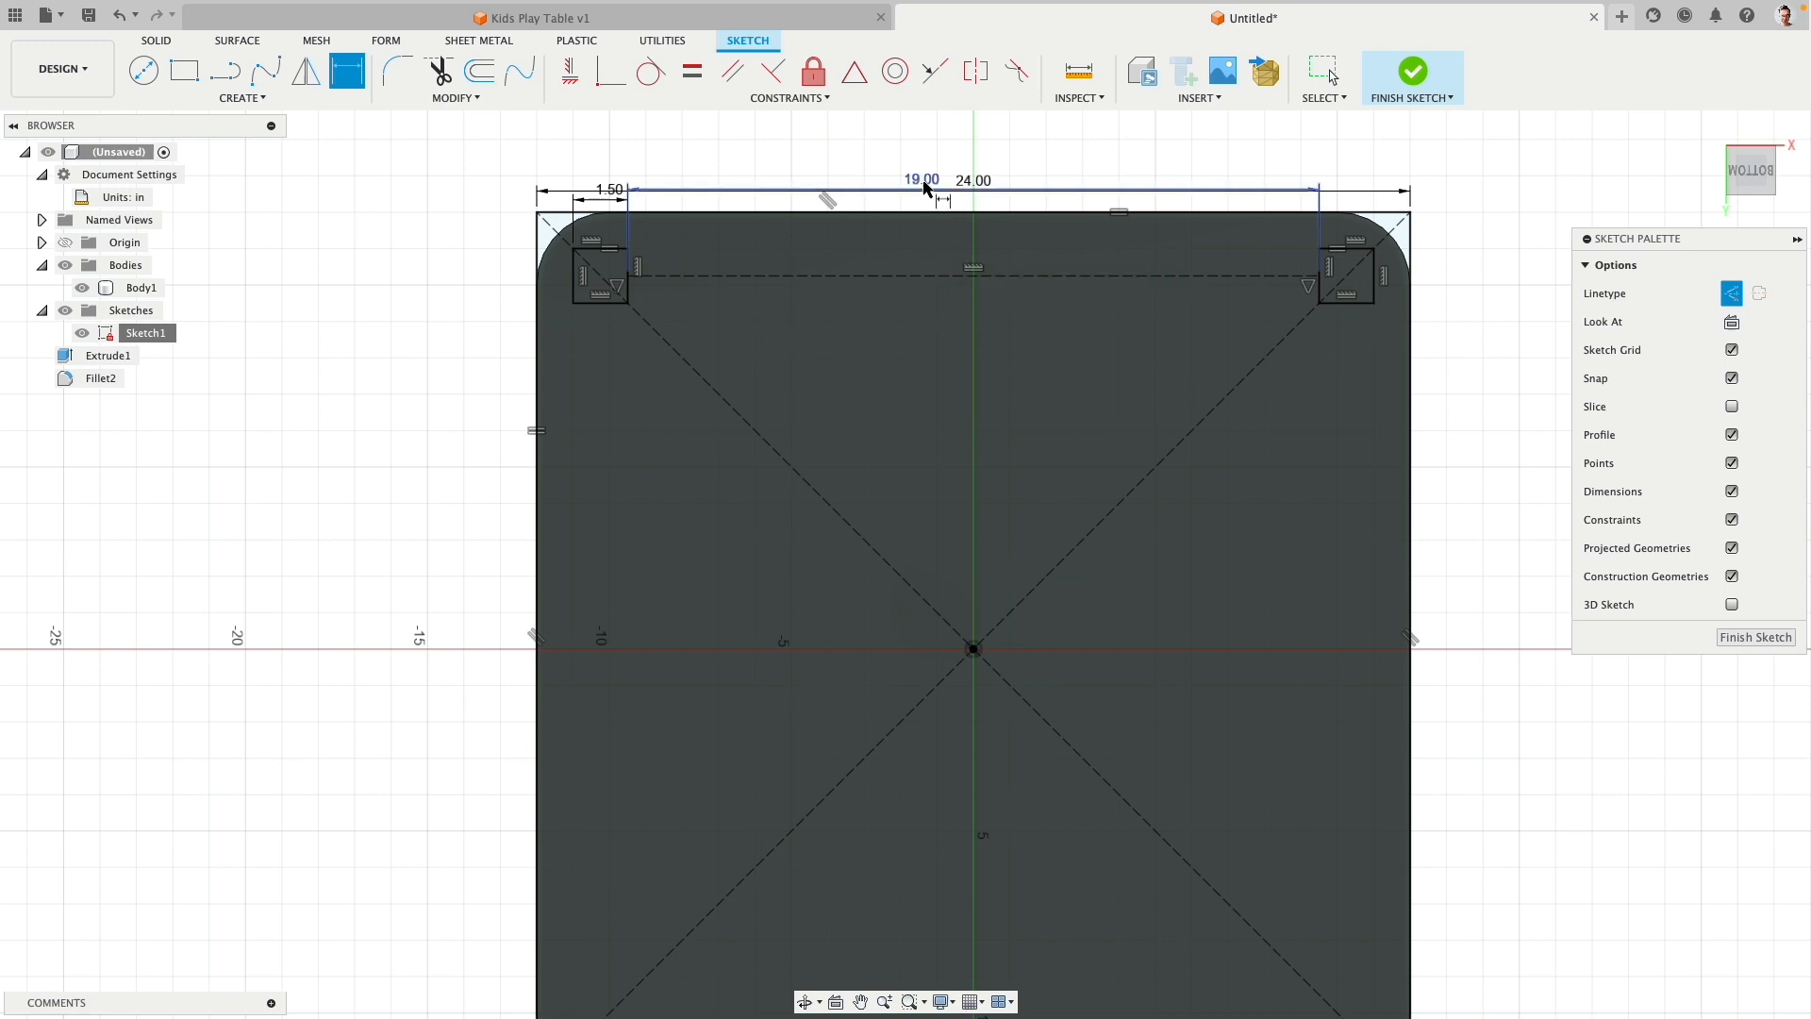
pyautogui.moveTo(925, 187); pyautogui.dragTo(927, 151)
# Step: Set the distance dimension between the two leg squares to 18 in
pyautogui.press('d')
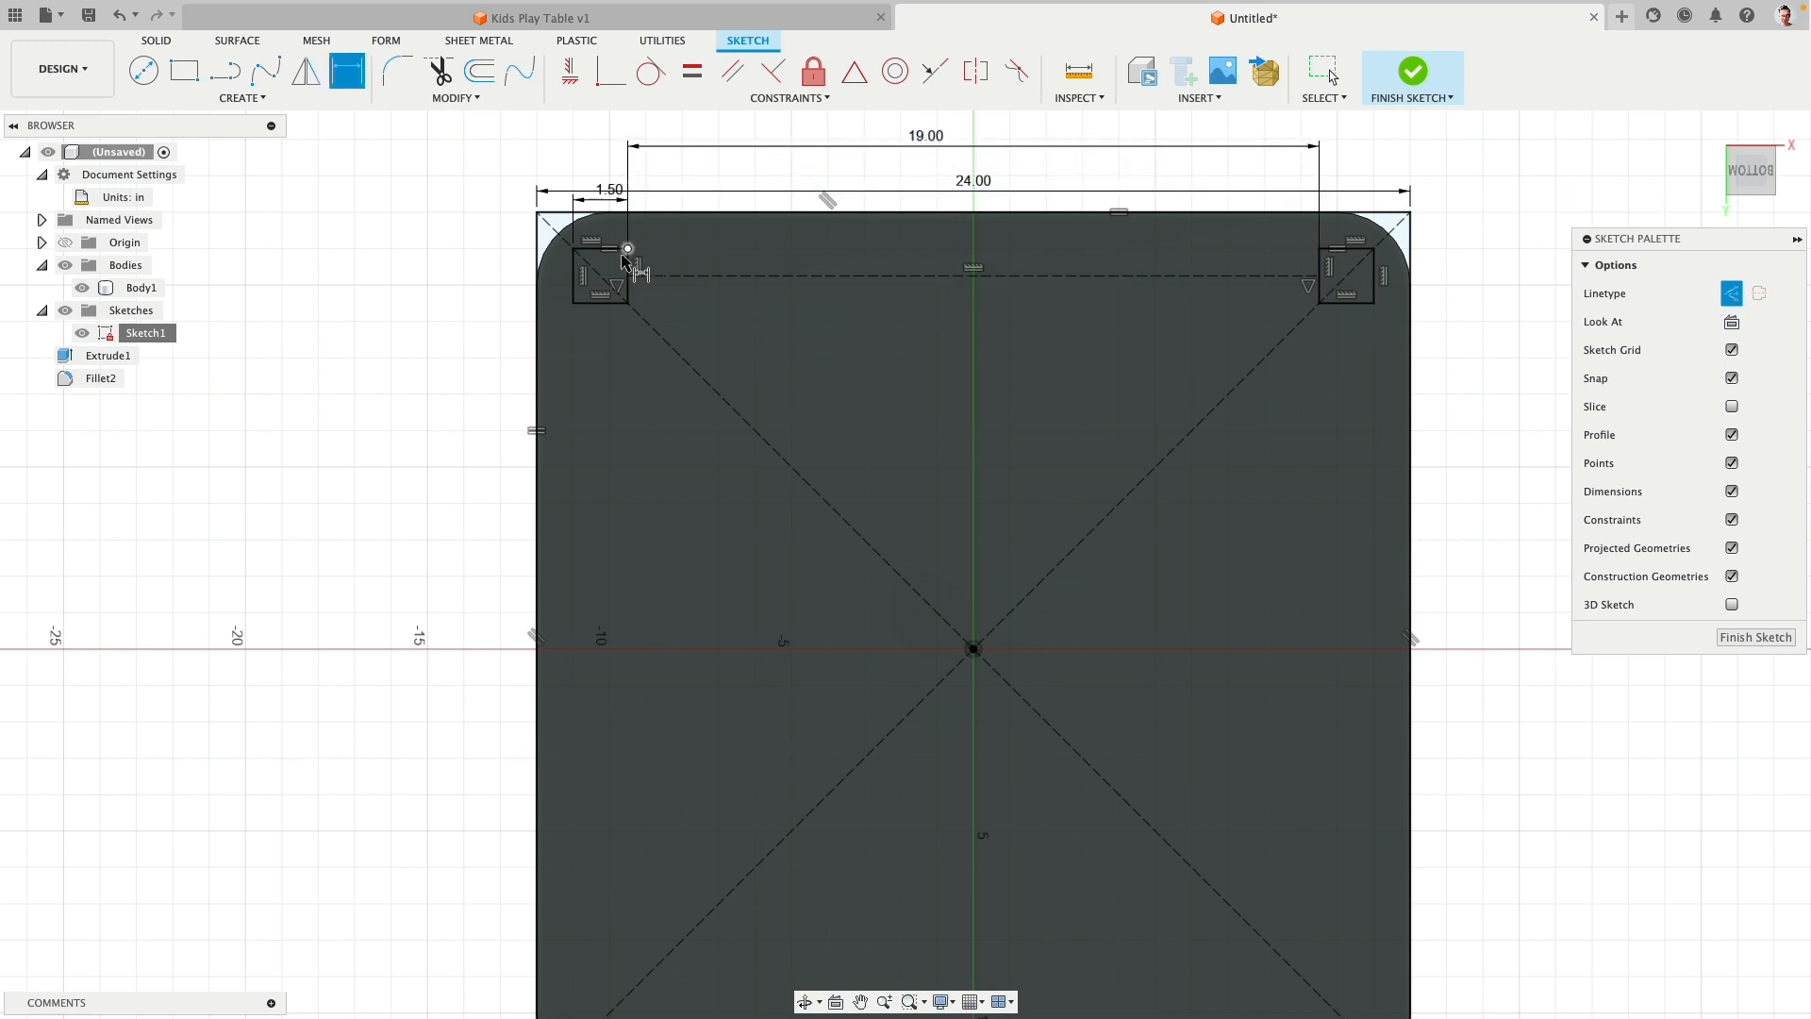
pyautogui.doubleClick(925, 141)
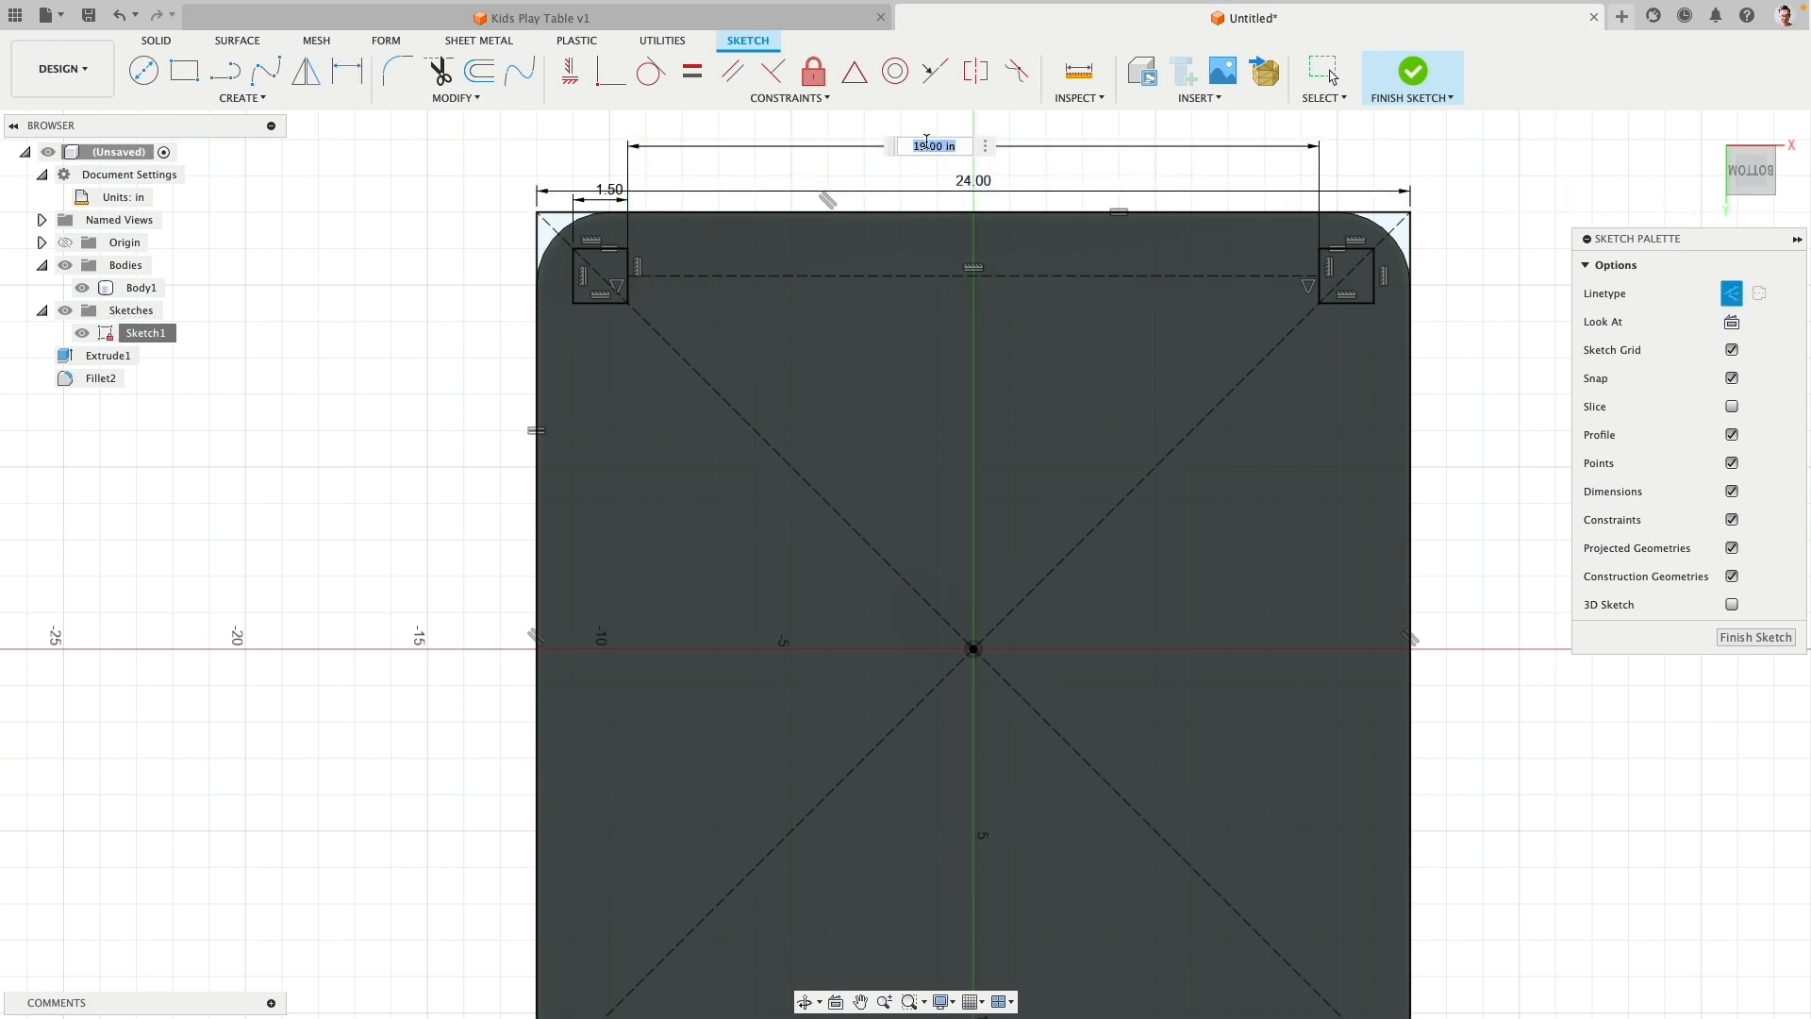
pyautogui.write('1')
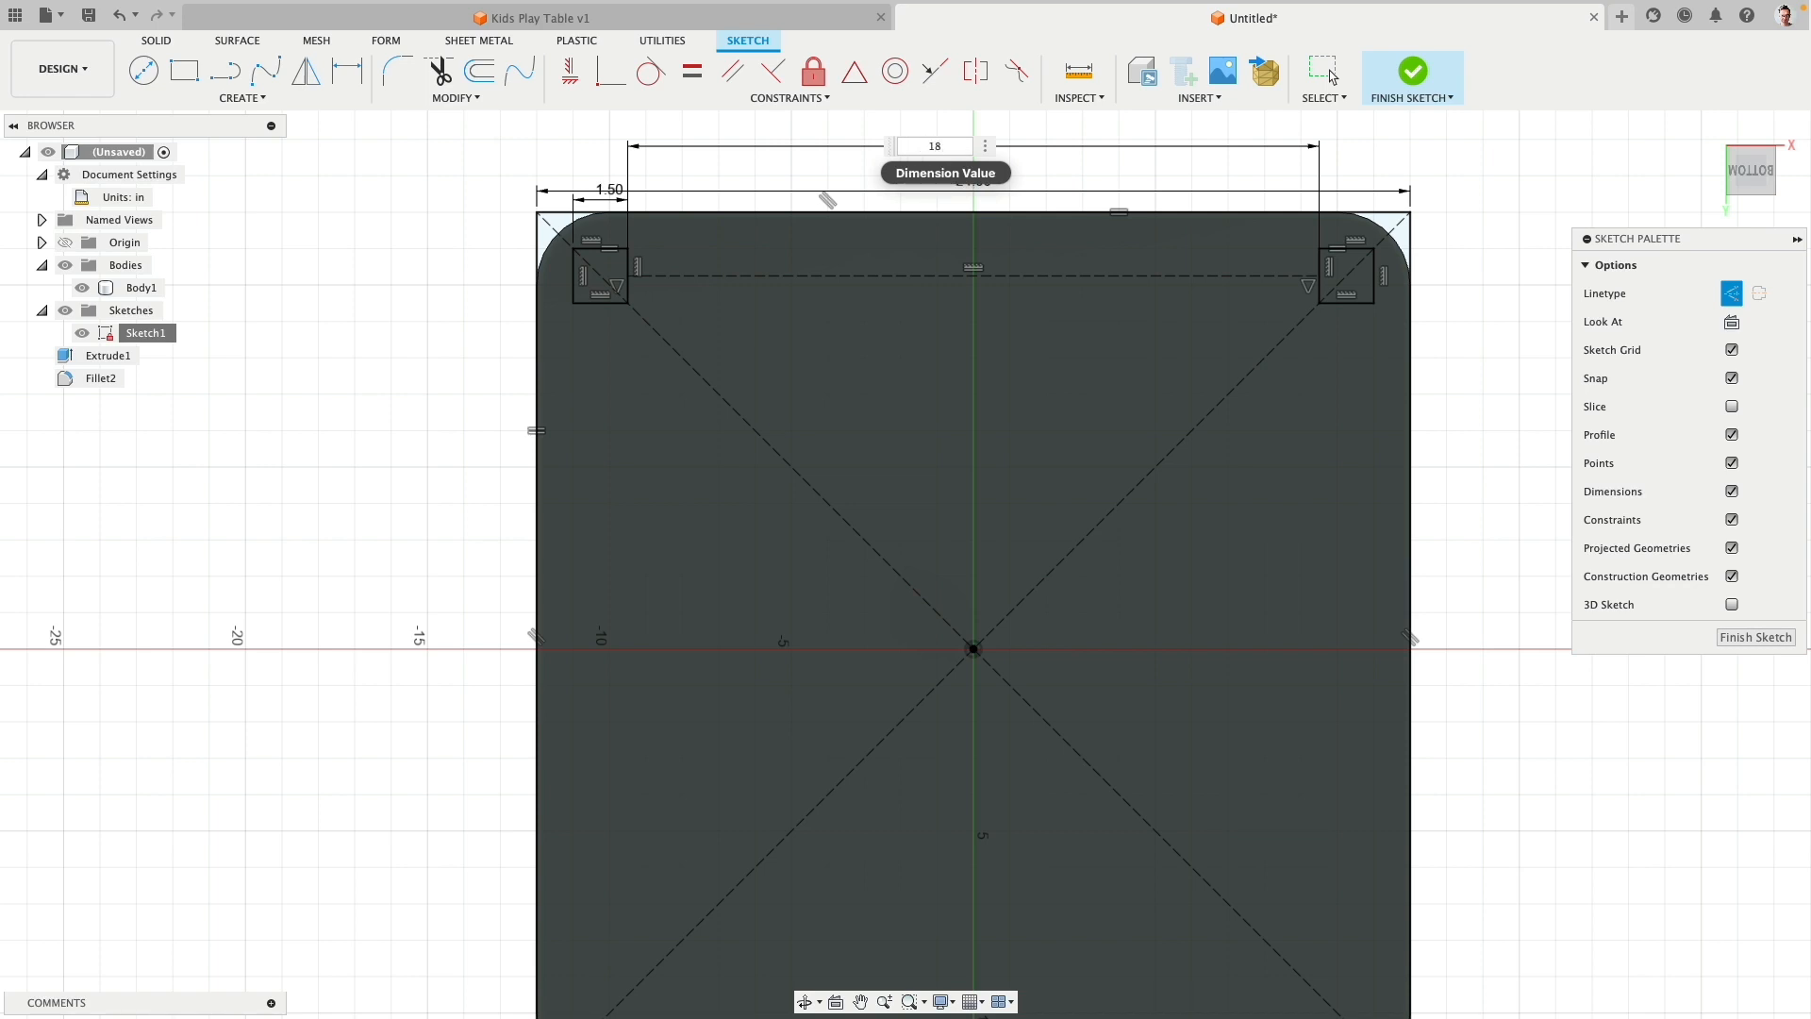
pyautogui.write('8')
pyautogui.press('Return')
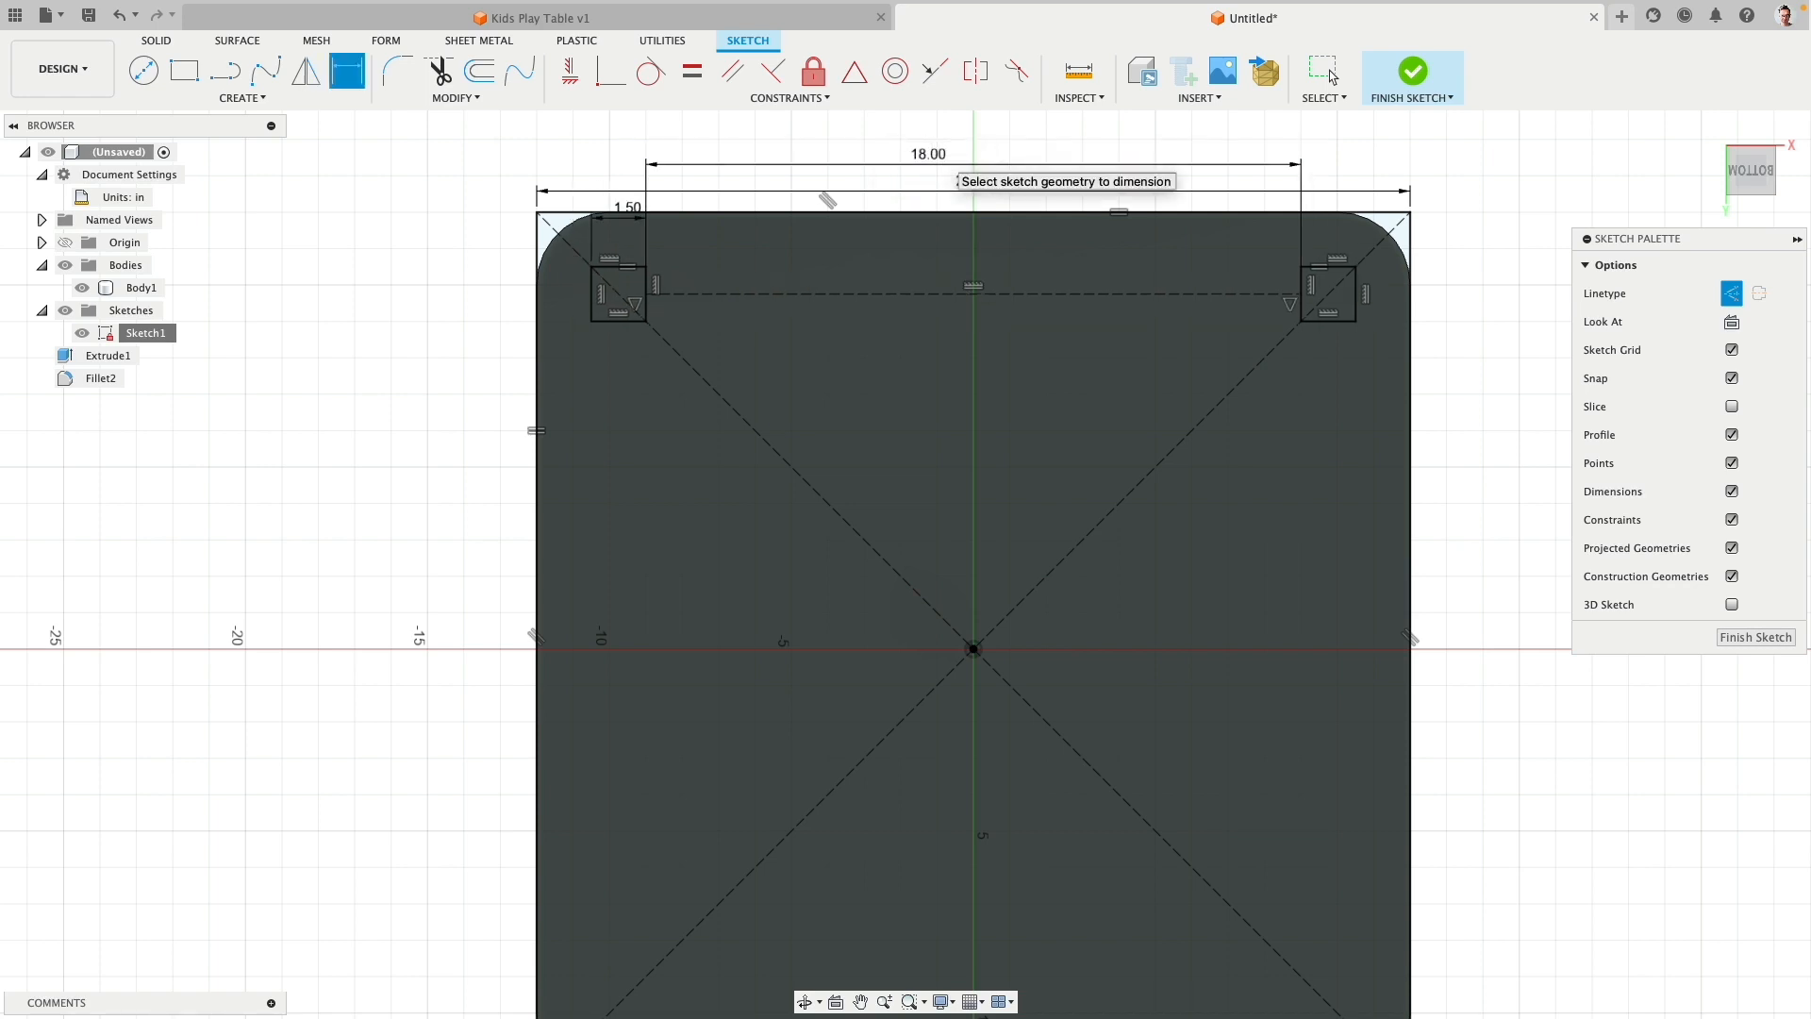
# Step: Draw two horizontal construction lines about 0.8 in apart between the leg squares' facing edges, one on each side of the middle construction line
pyautogui.scroll(2, 765, 253)
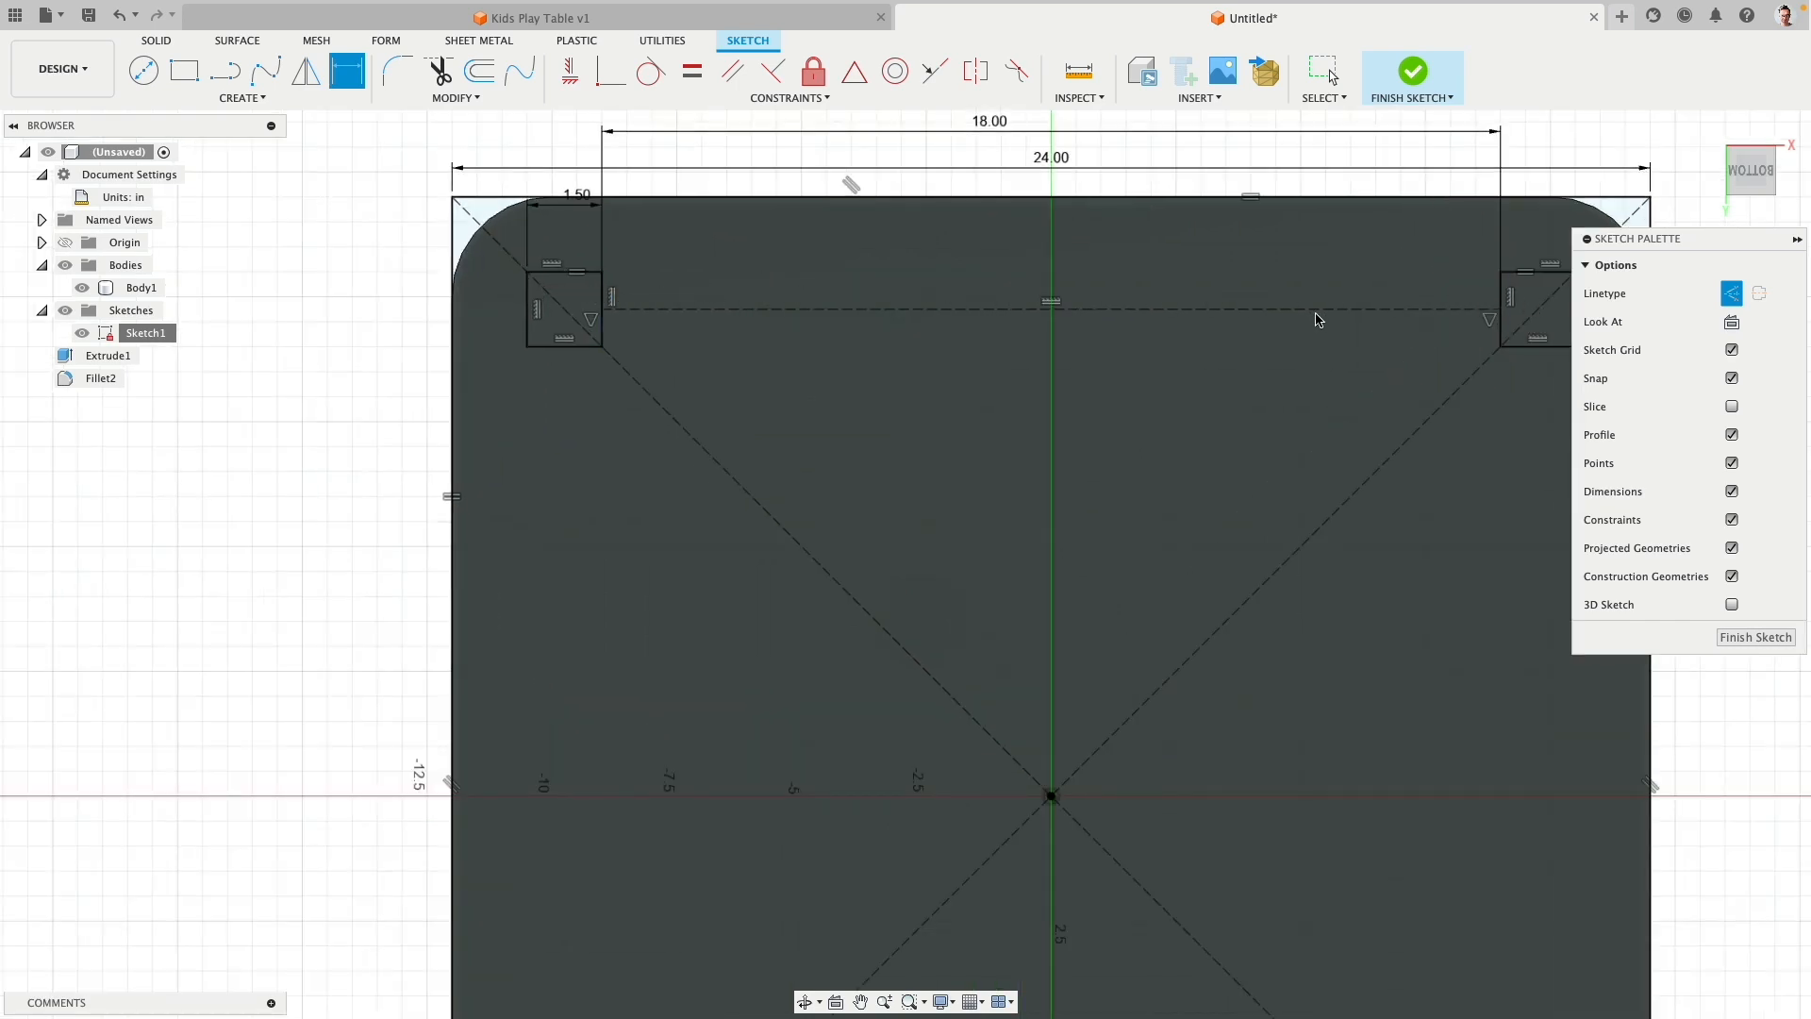
pyautogui.click(224, 71)
pyautogui.click(610, 296)
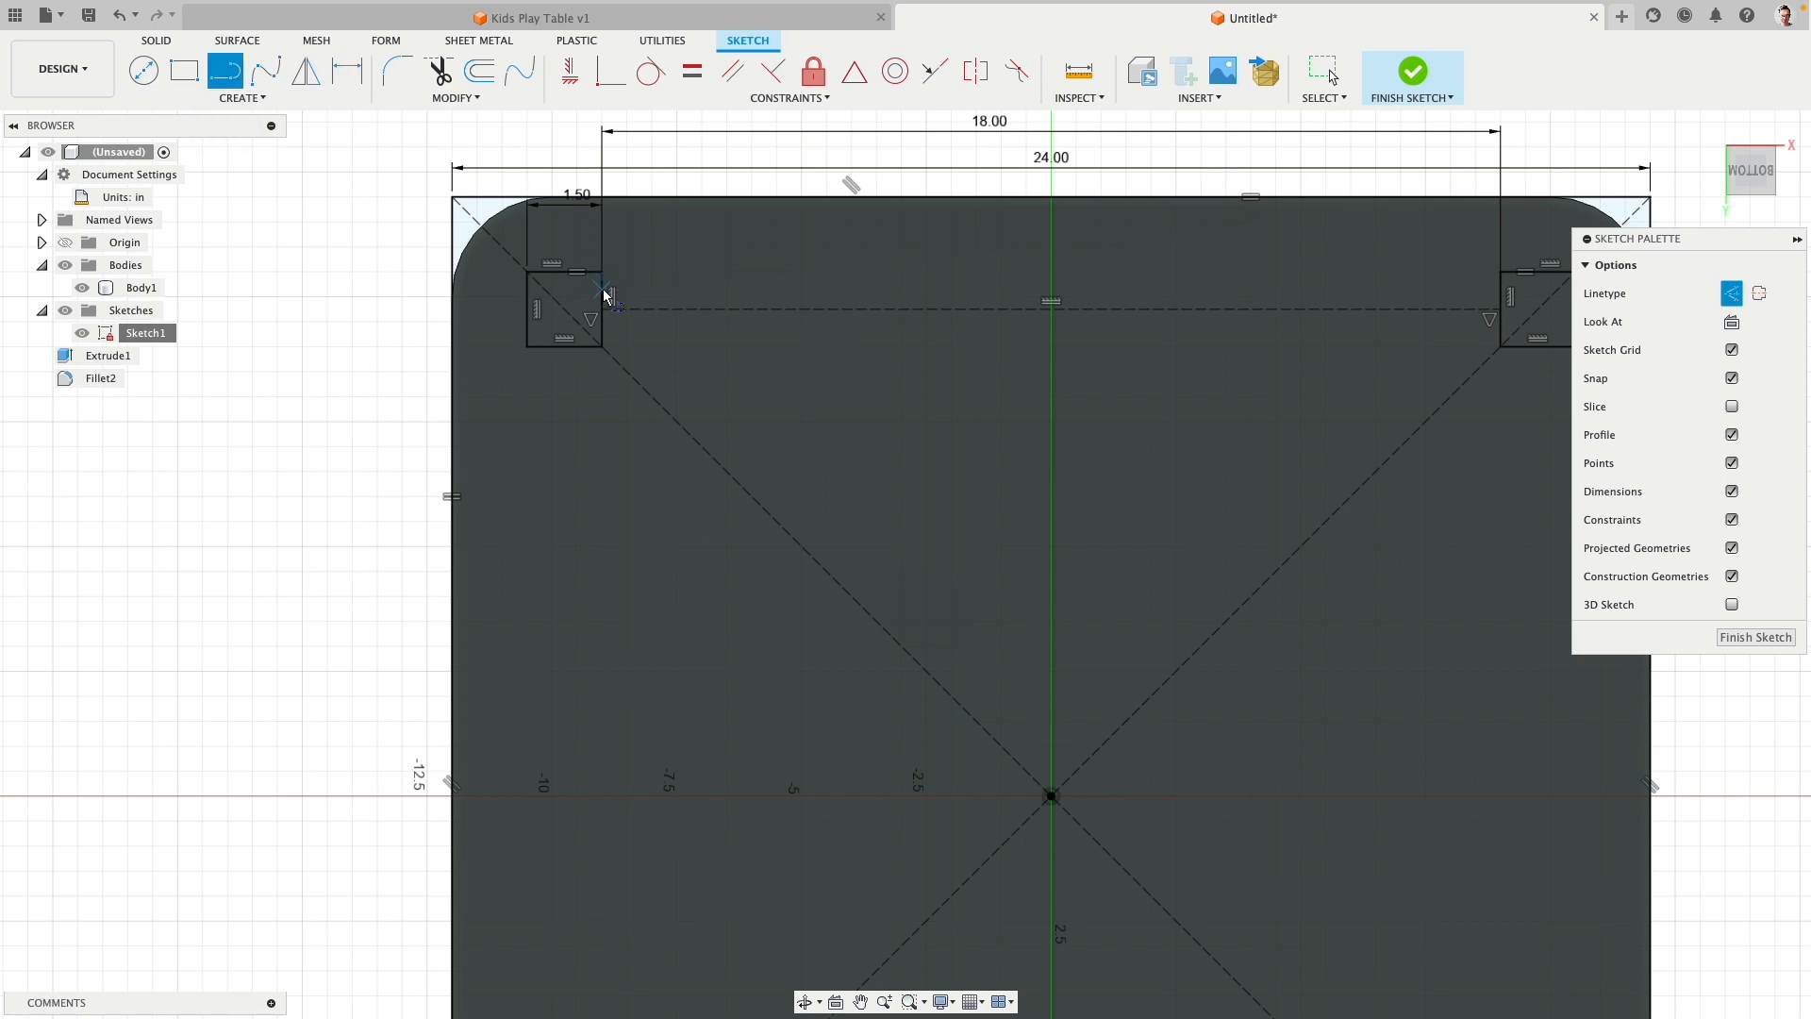
pyautogui.click(1490, 290)
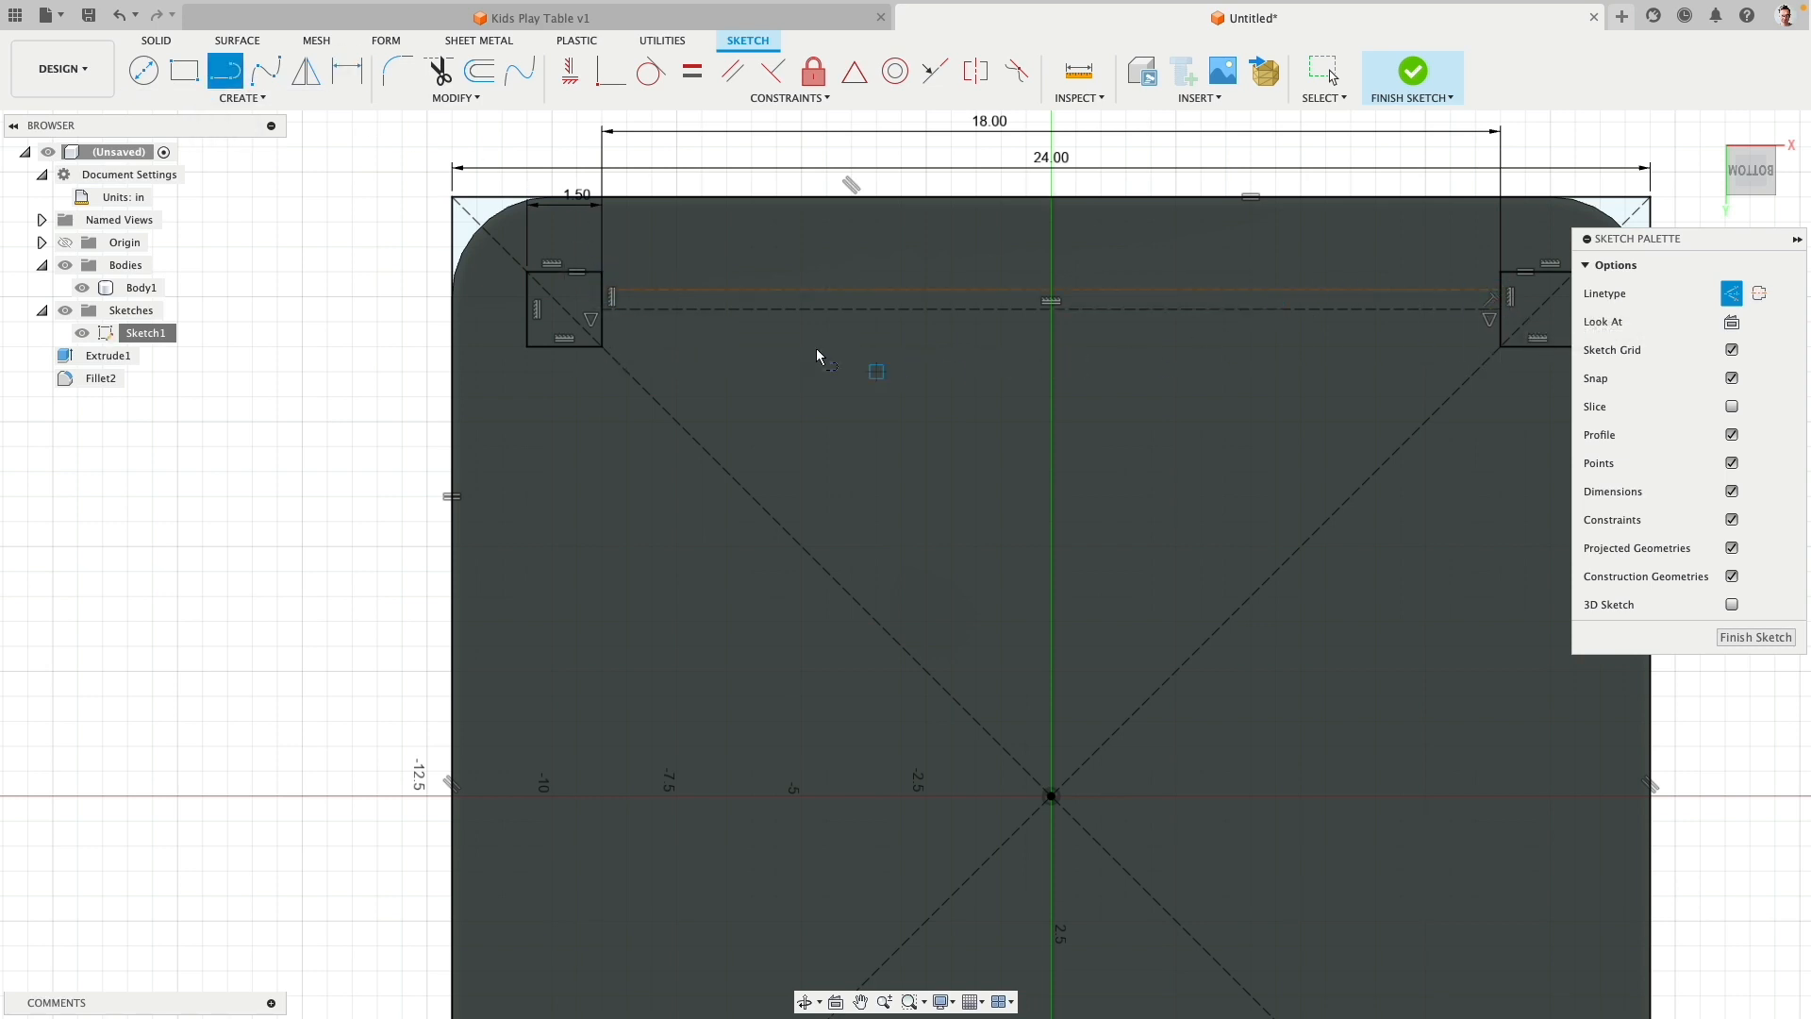
pyautogui.click(604, 330)
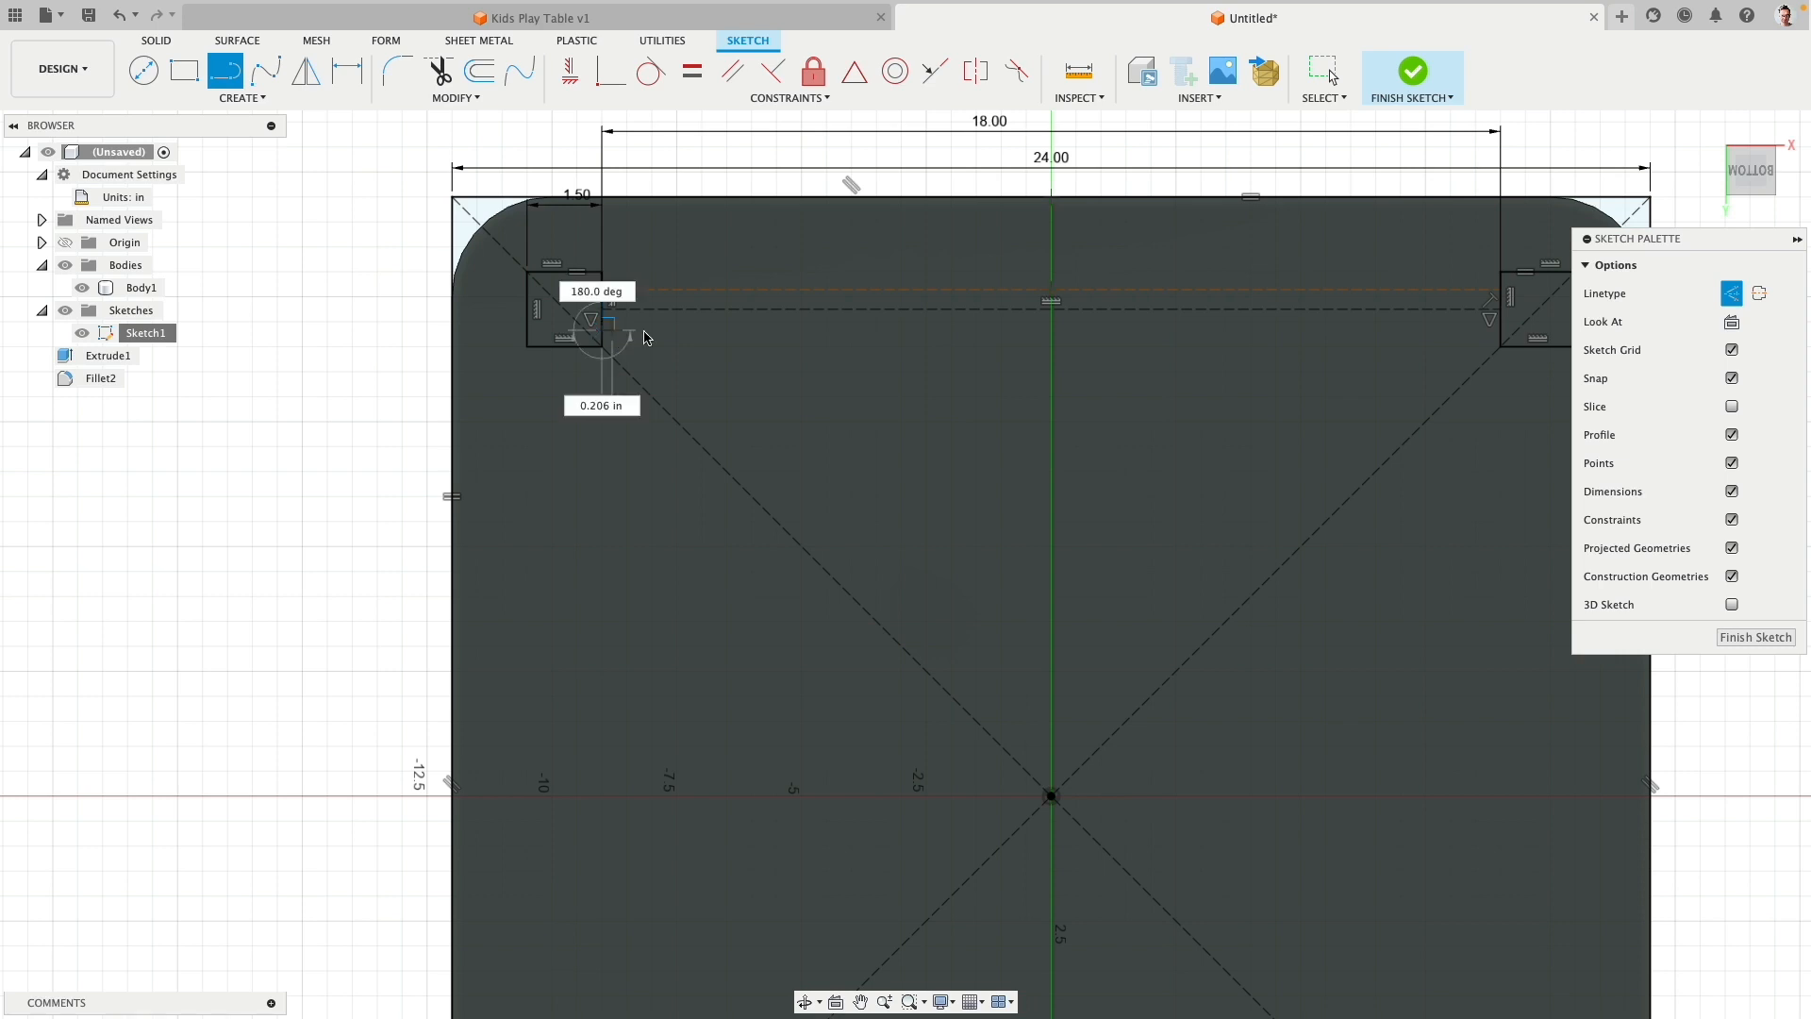
pyautogui.click(1499, 334)
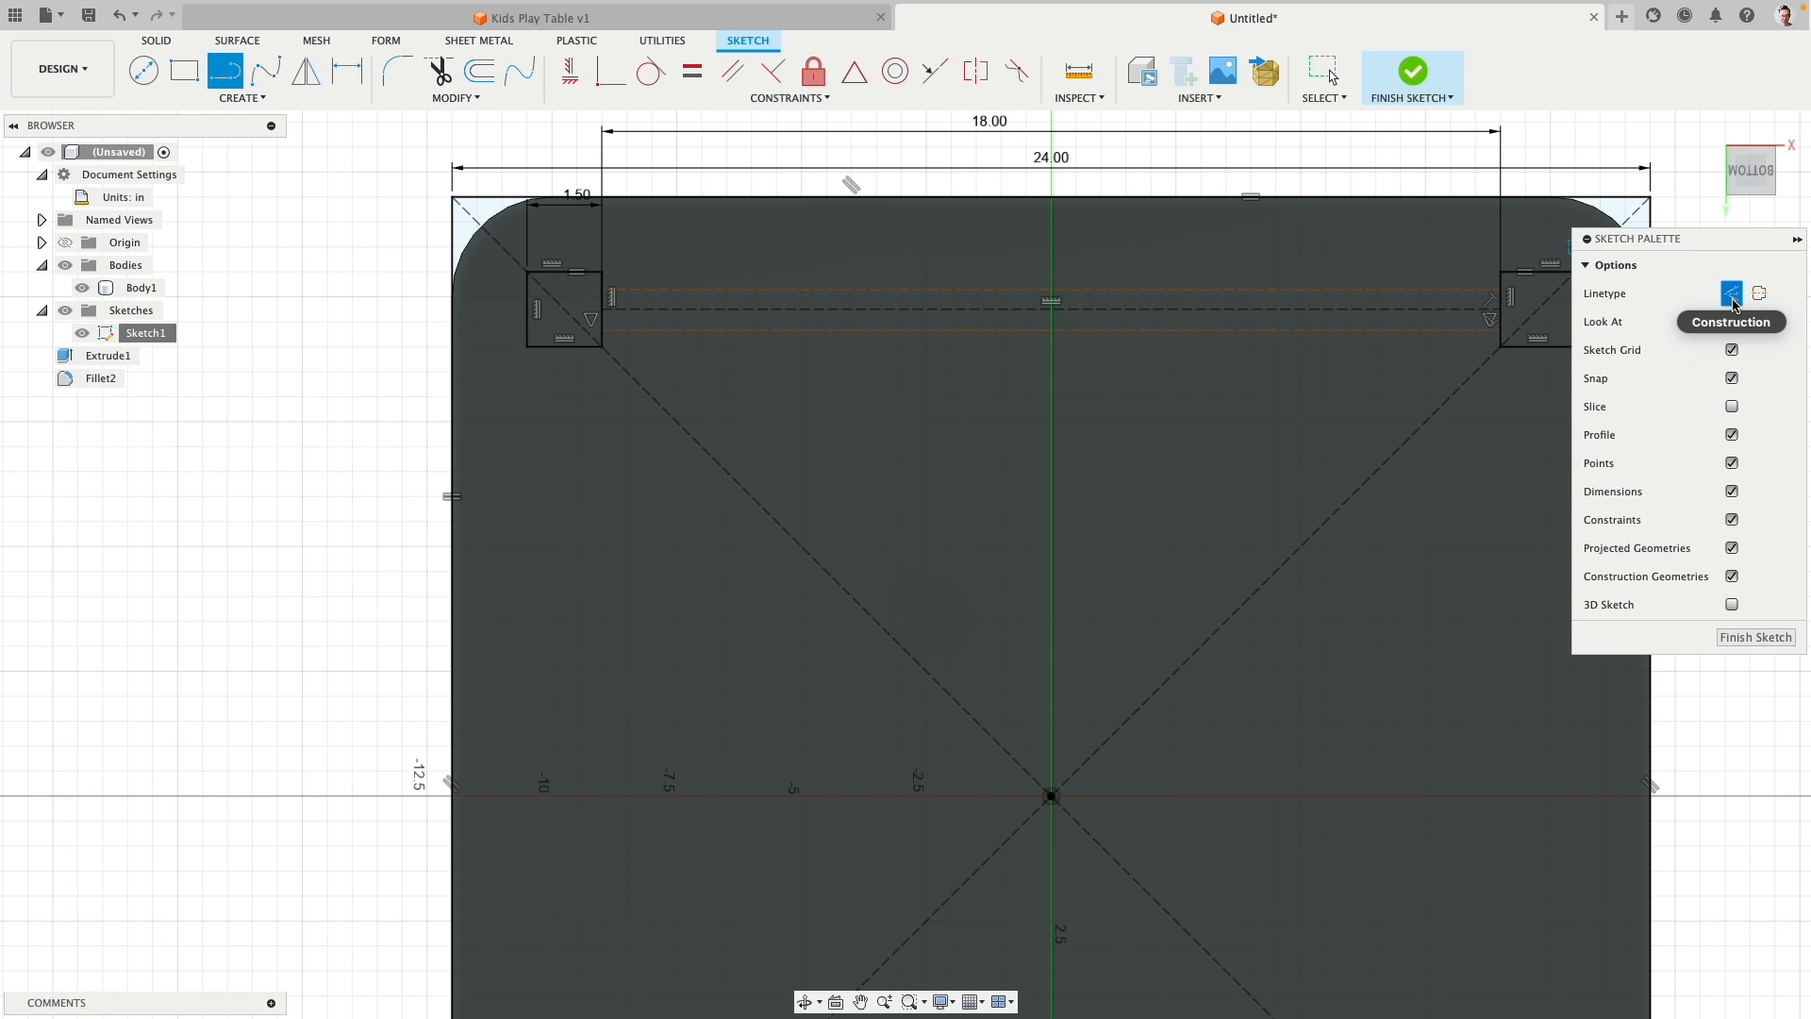
pyautogui.press('Escape')
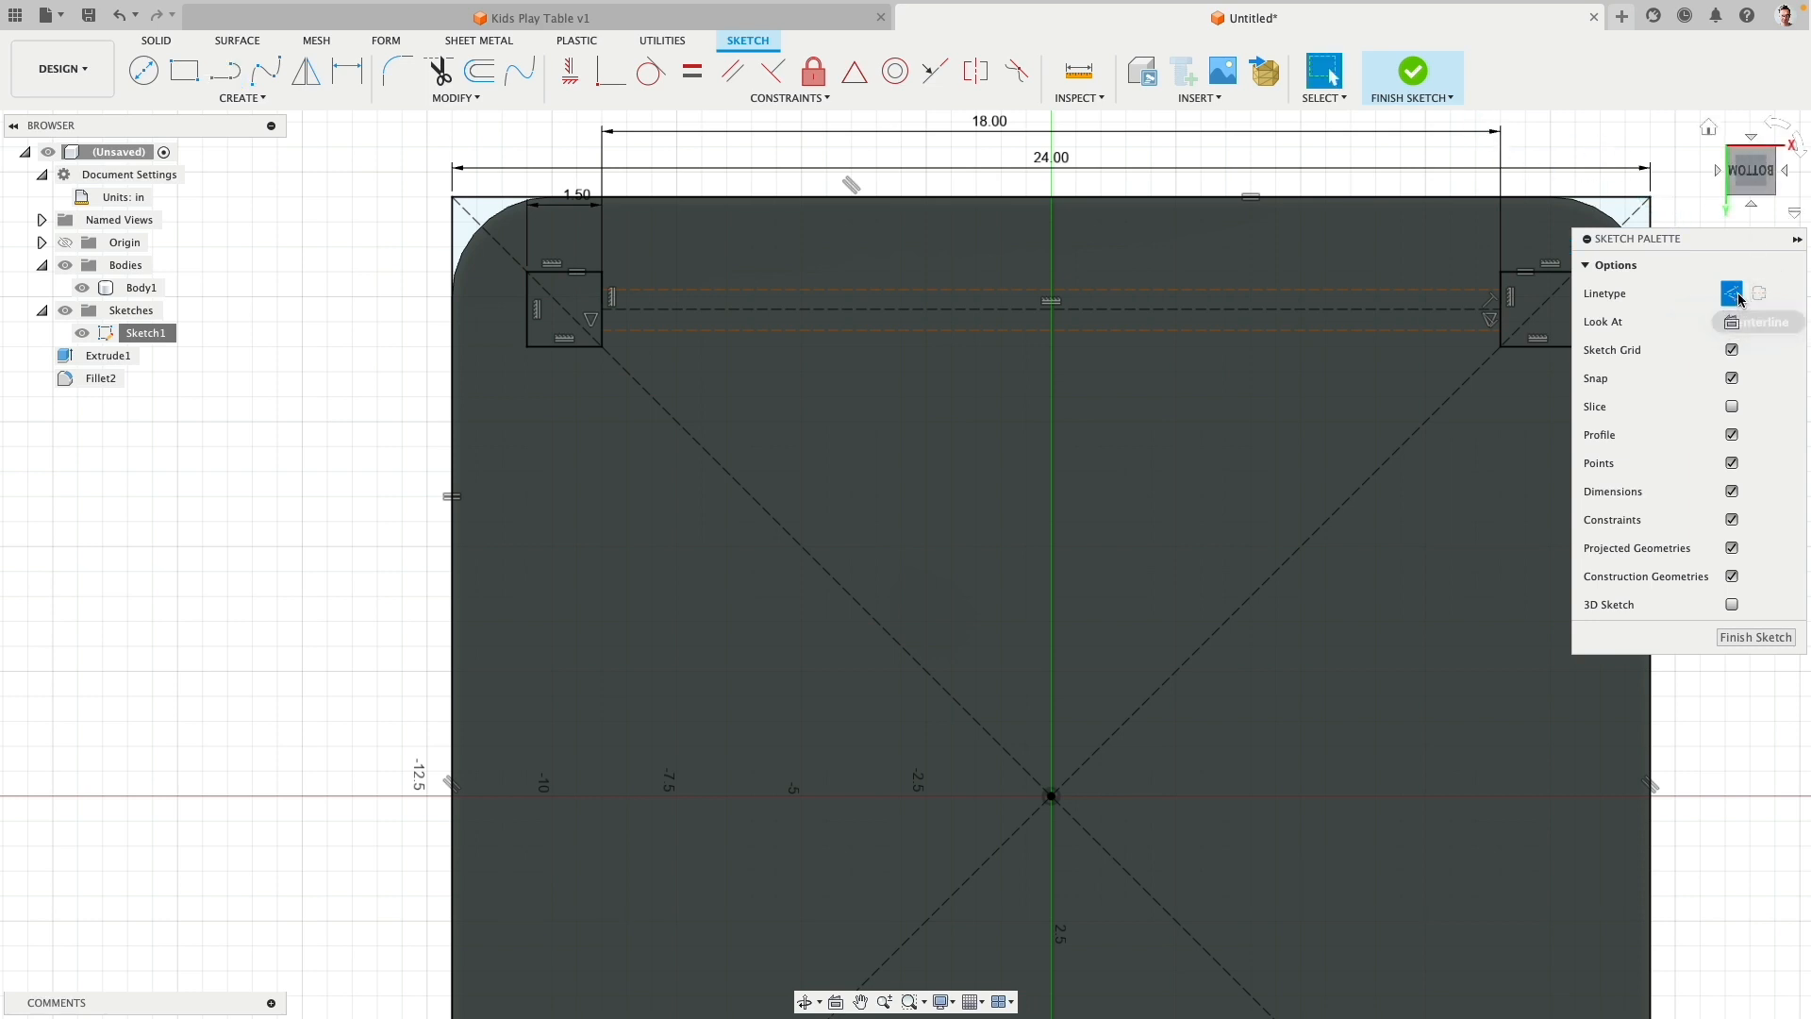
pyautogui.click(225, 70)
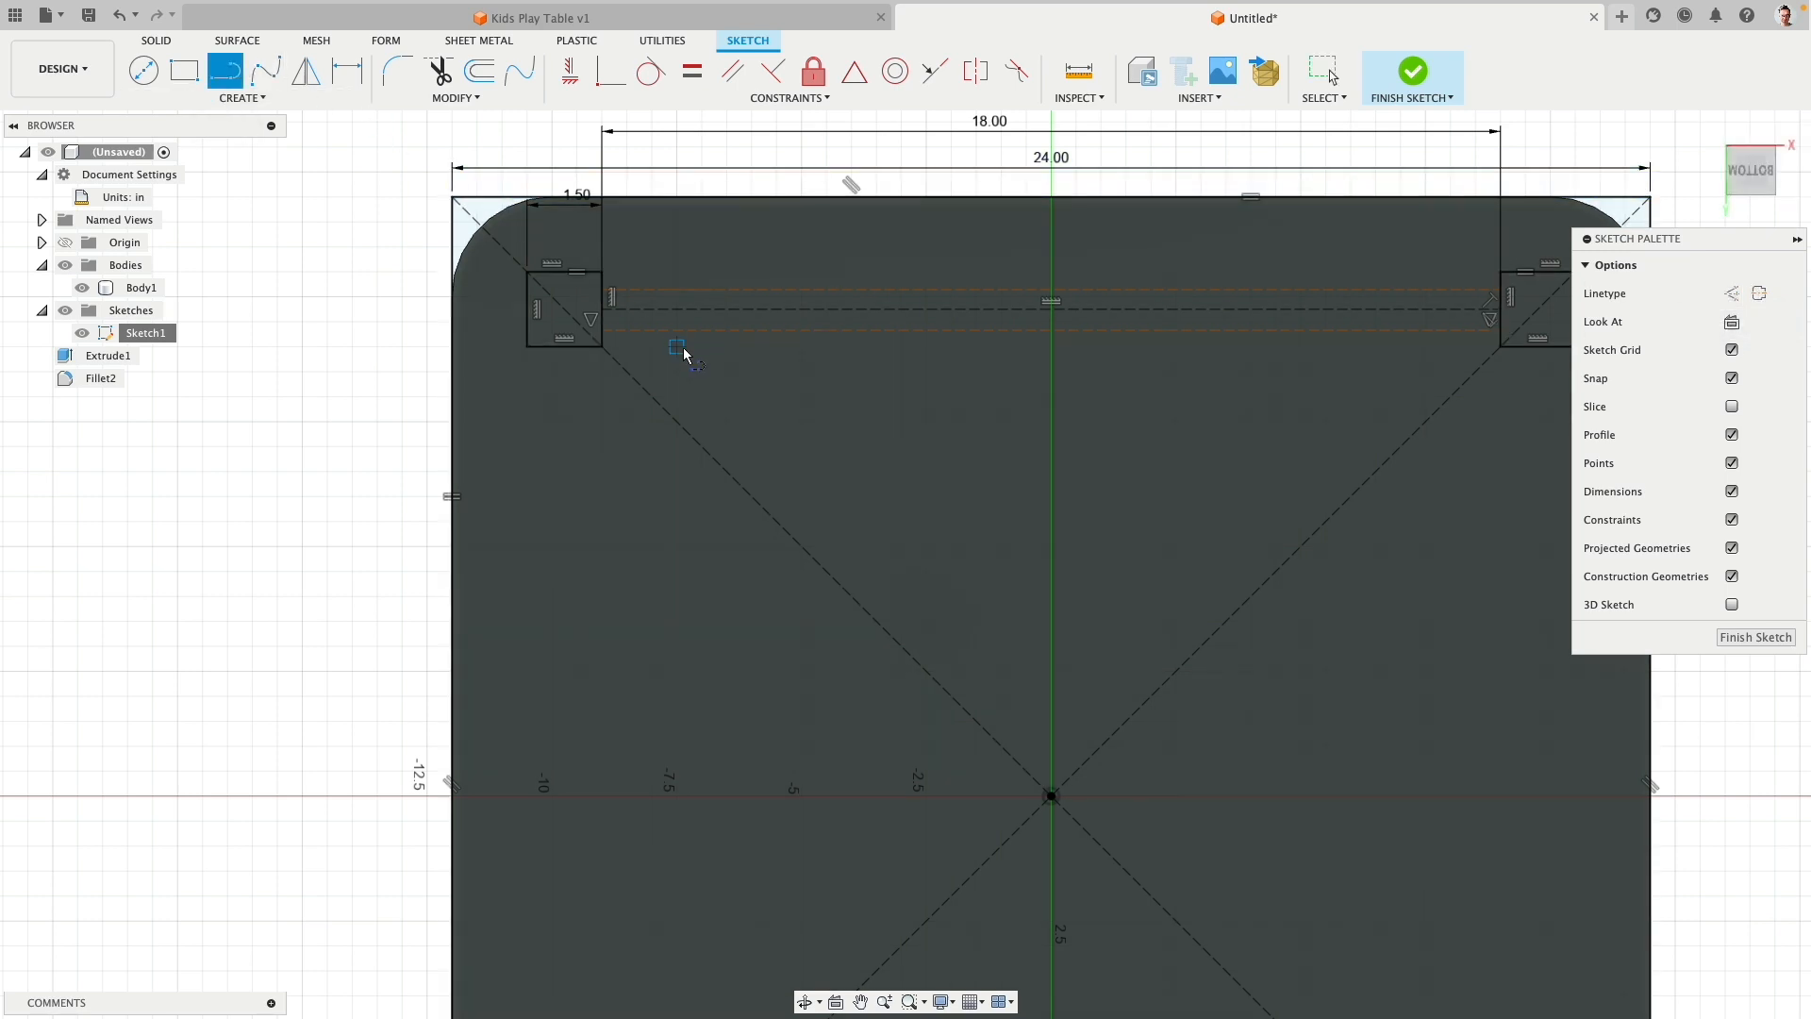
pyautogui.click(714, 362)
pyautogui.click(892, 472)
pyautogui.press('Escape')
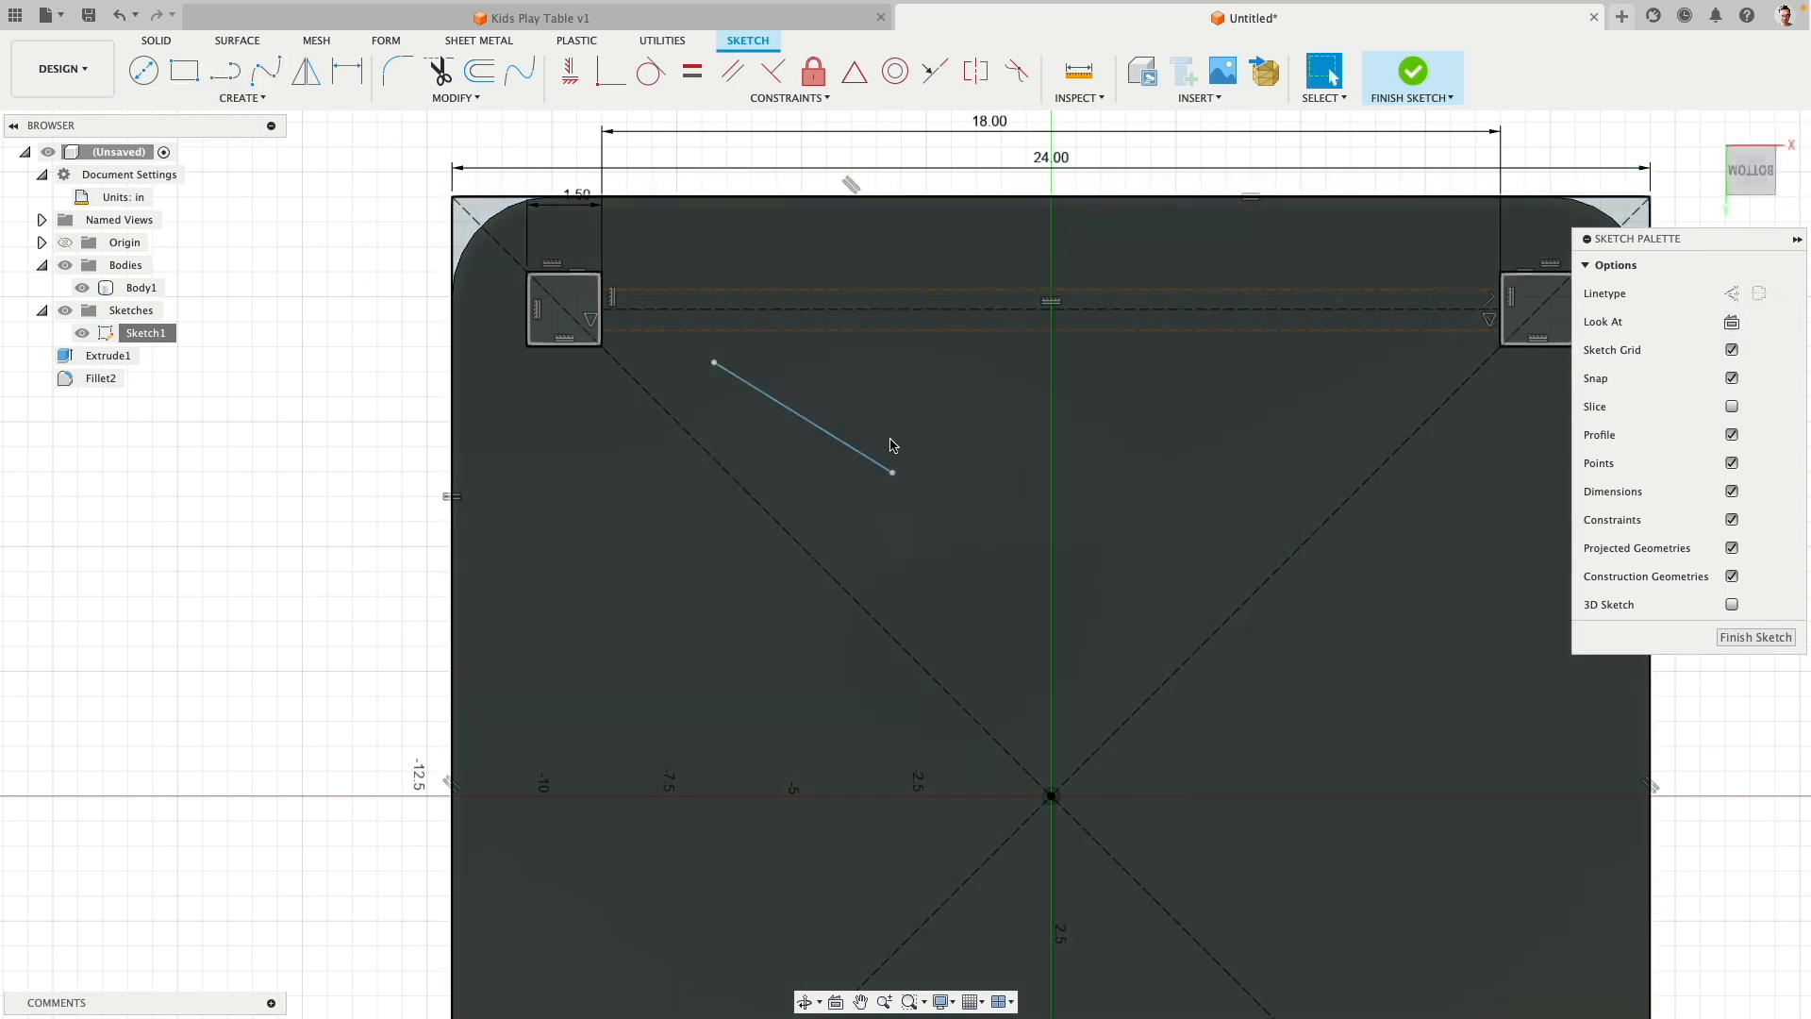
pyautogui.click(861, 454)
pyautogui.press('Delete')
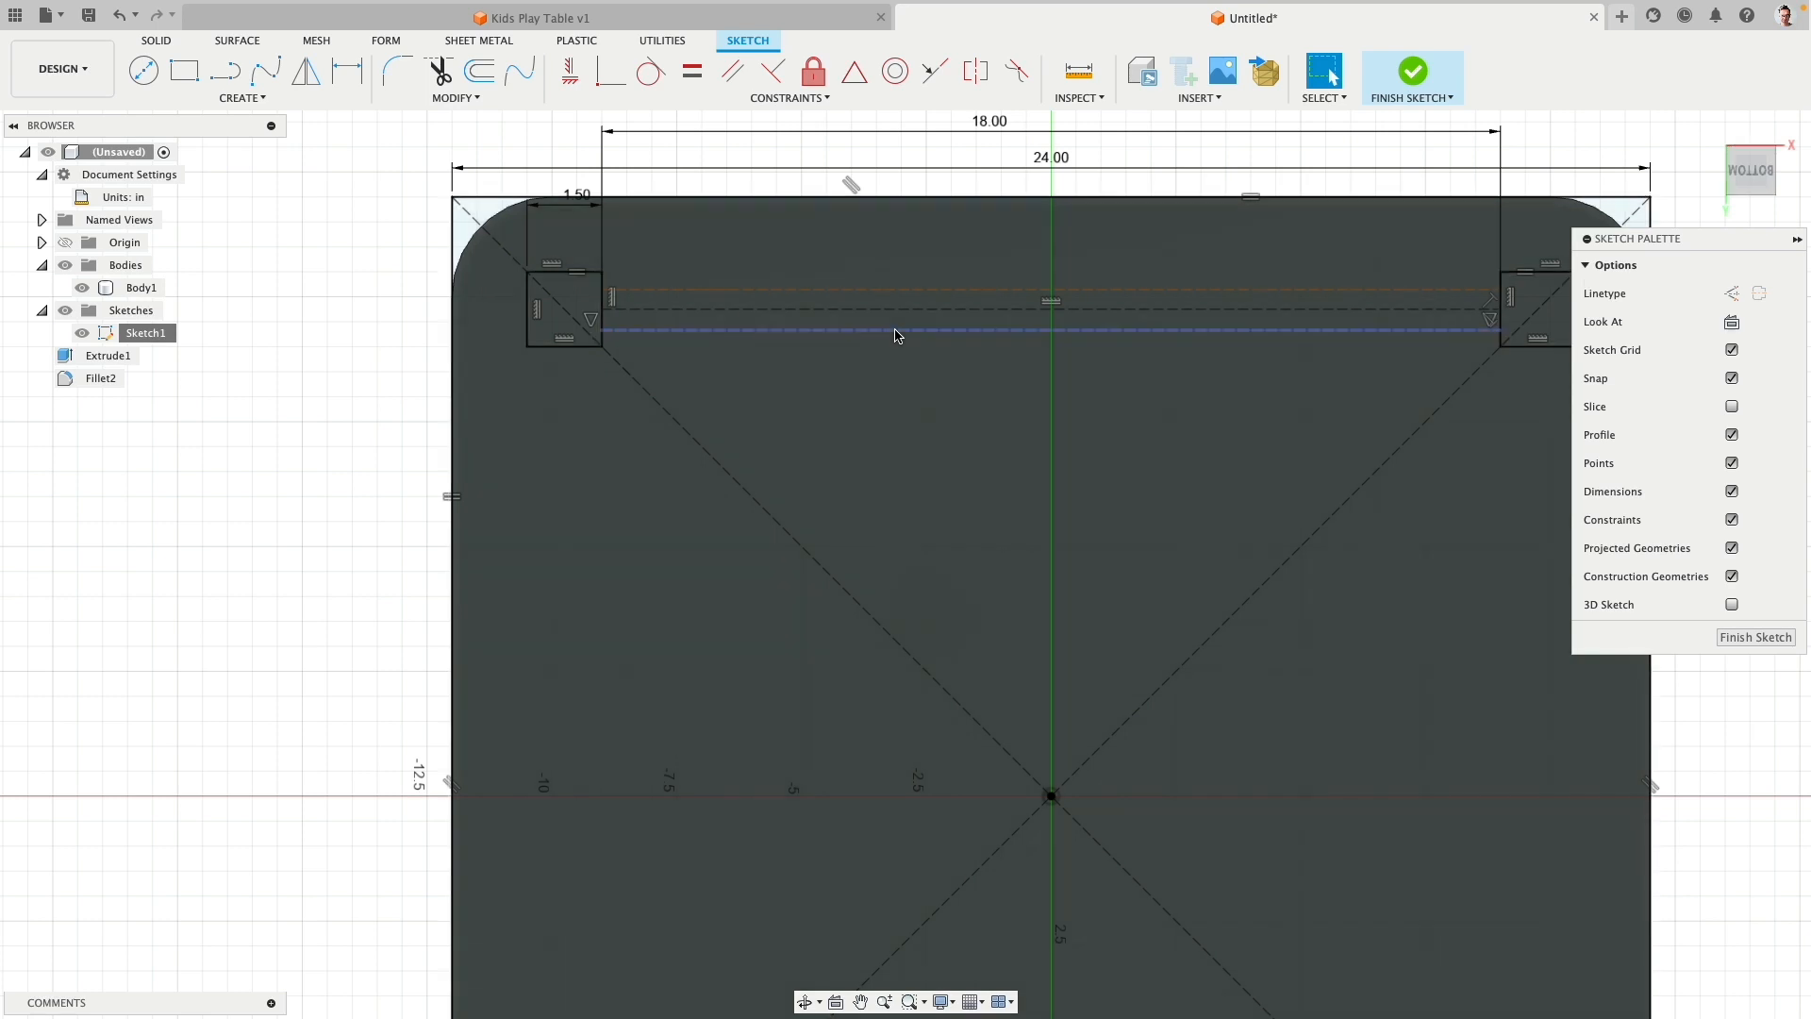
# Step: Convert the two outer lines between the leg squares from construction to normal sketch lines
pyautogui.click(895, 330)
pyautogui.keyDown('shift'); pyautogui.click(914, 291); pyautogui.keyUp('shift')
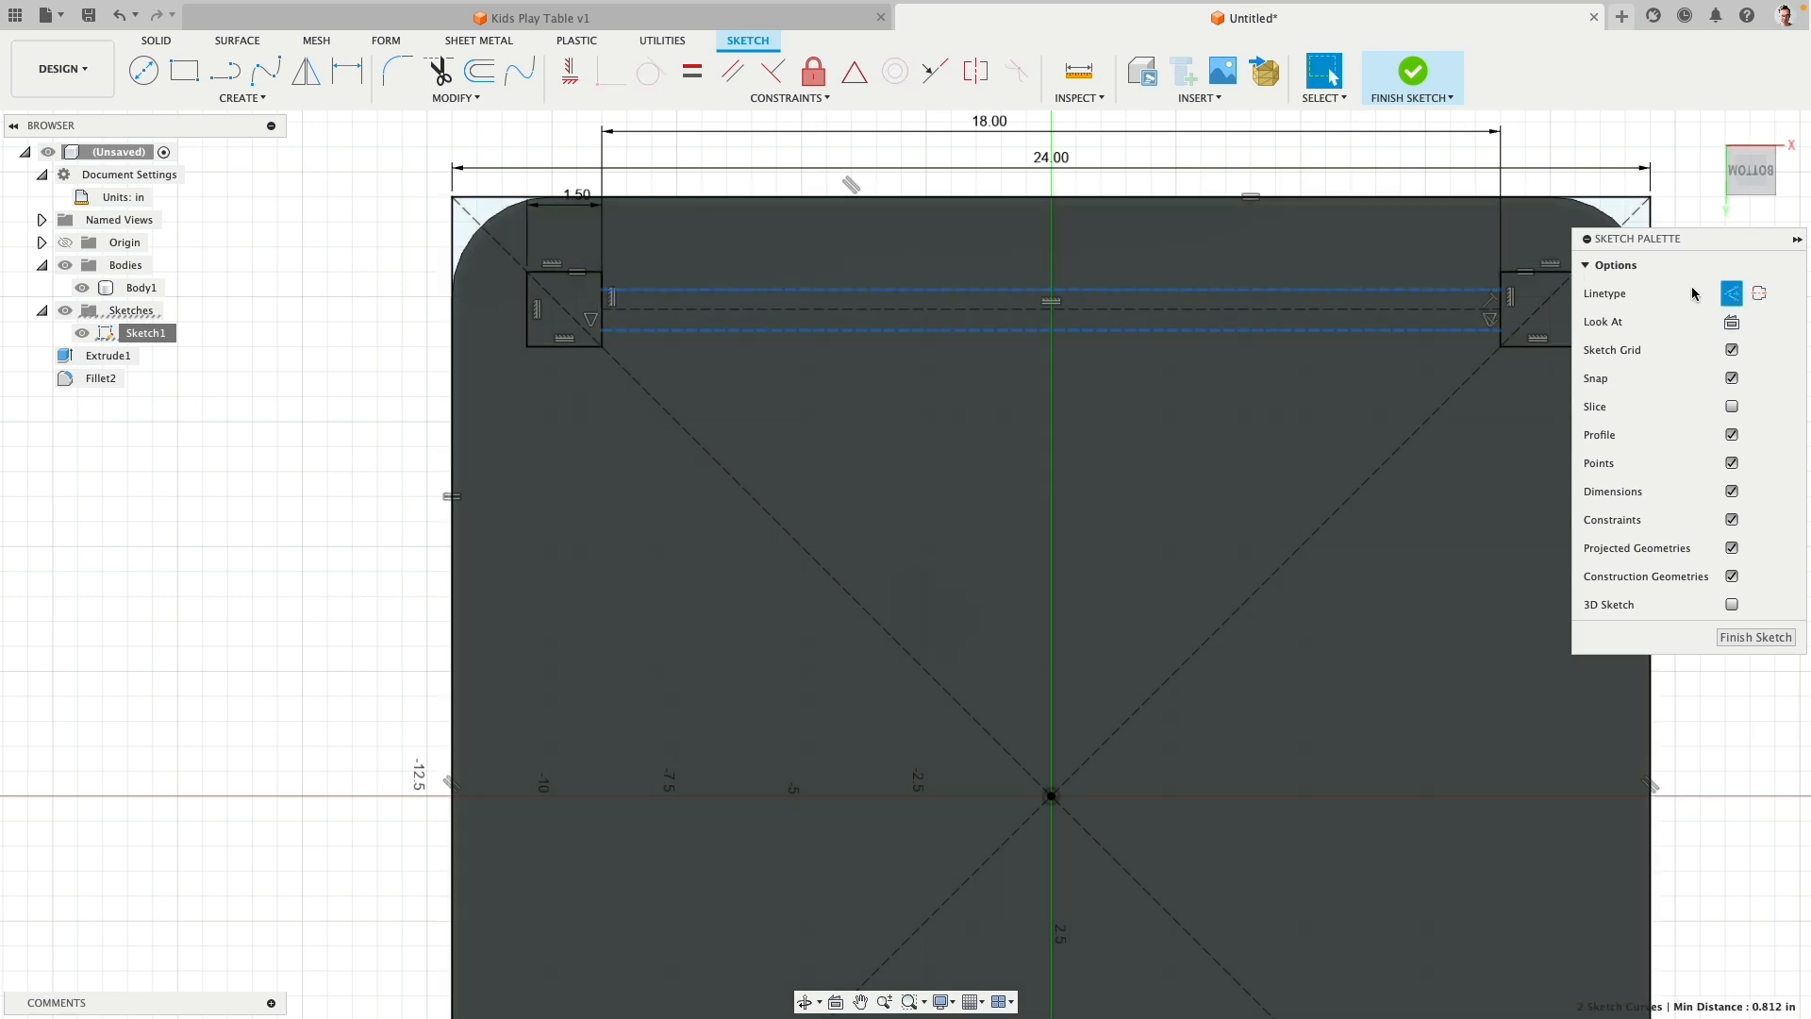
pyautogui.click(1725, 298)
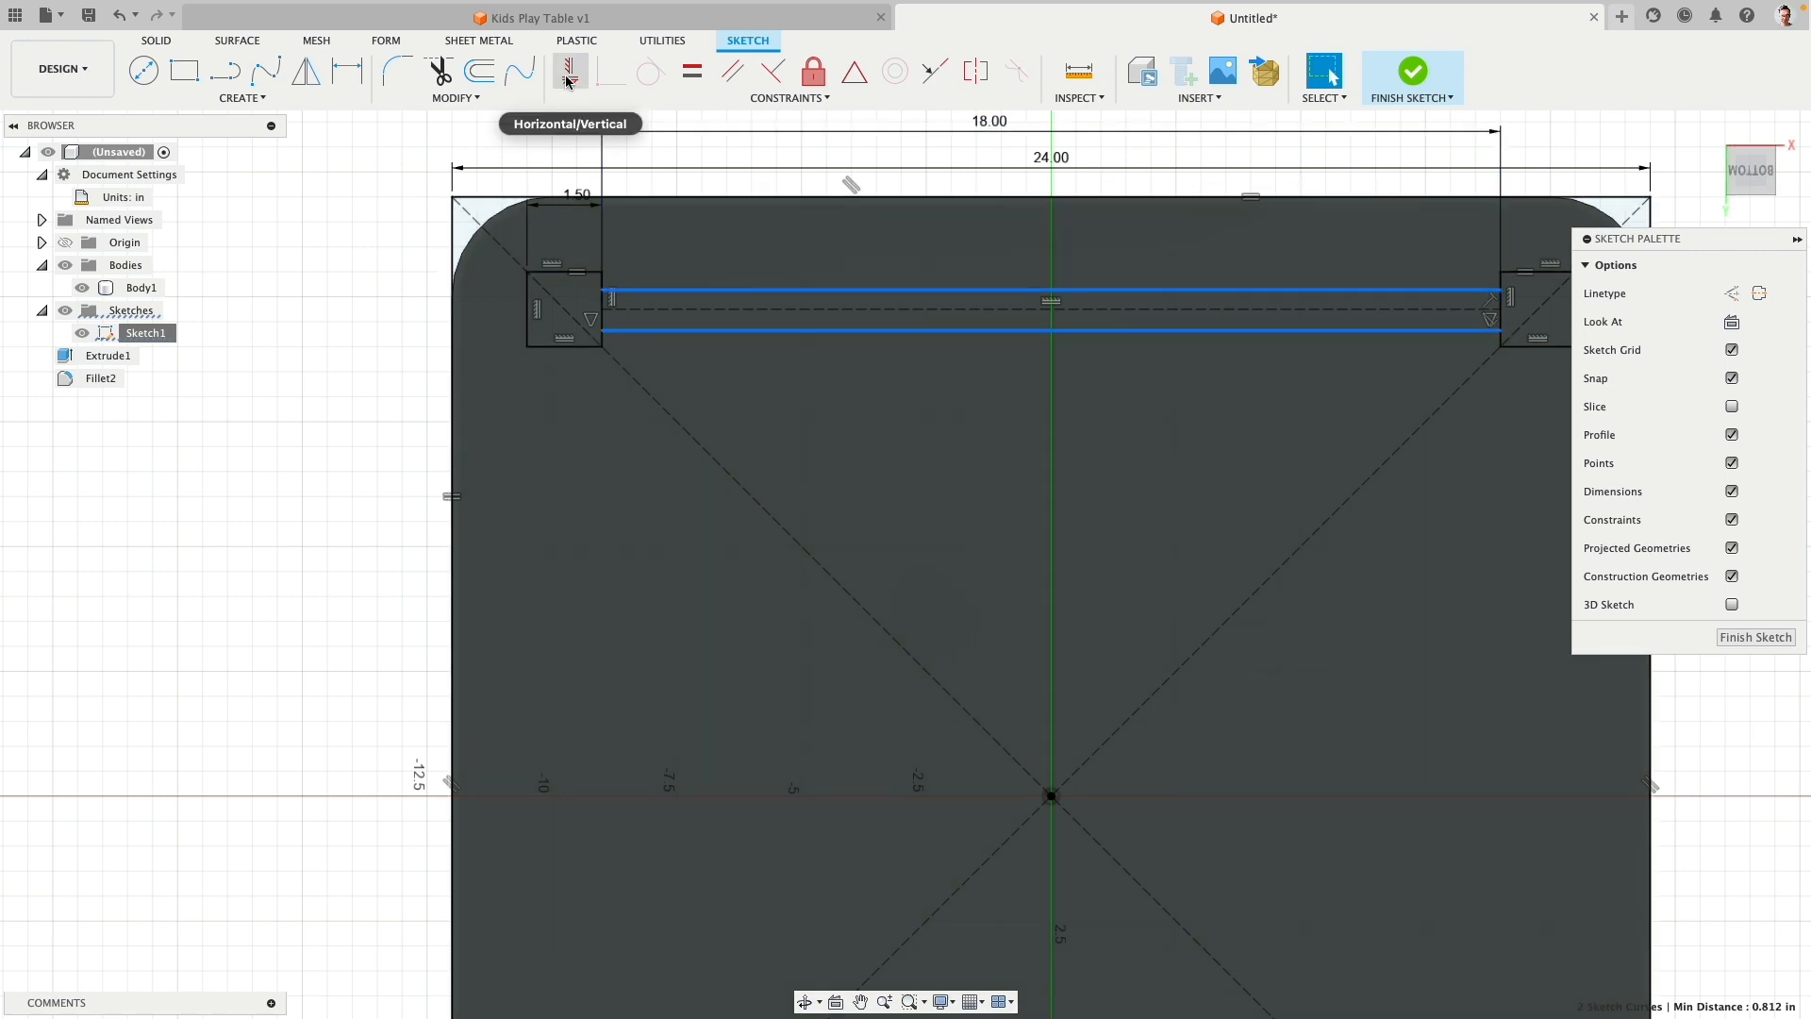
# Step: Try to apply a Horizontal/Vertical constraint to the two solid lines between the leg squares
pyautogui.click(567, 80)
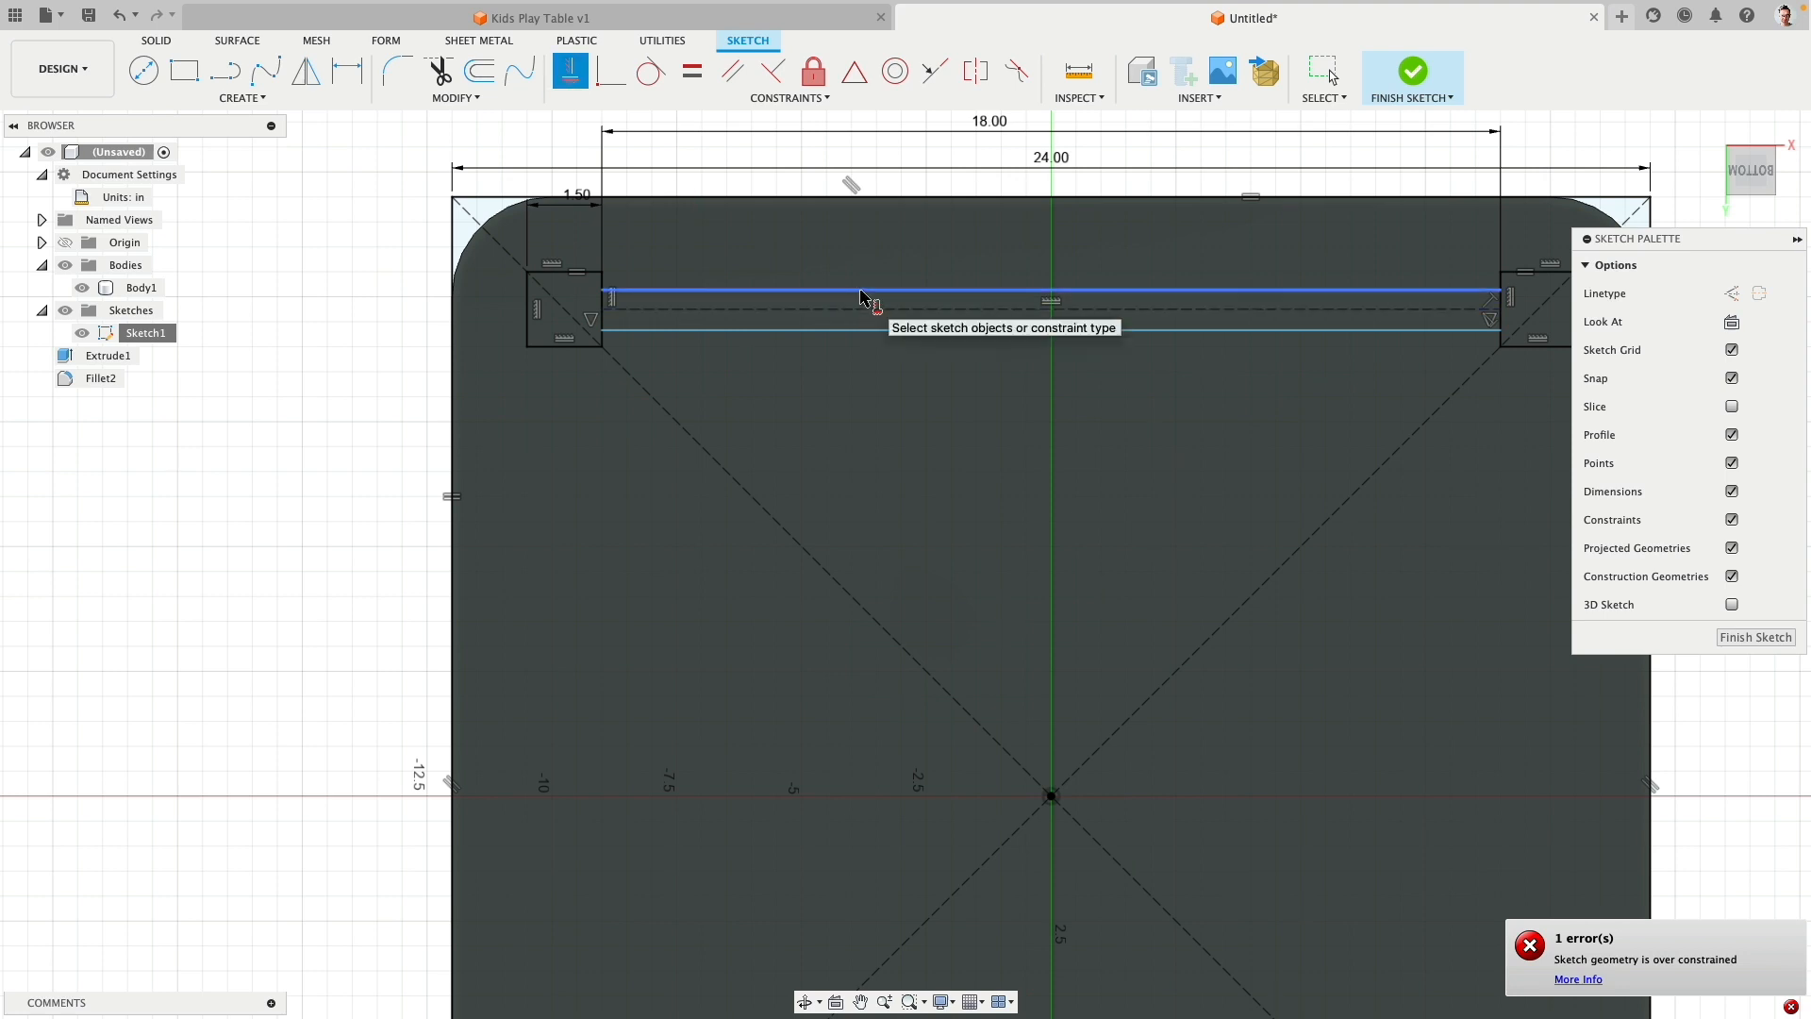
pyautogui.scroll(5, 1499, 278)
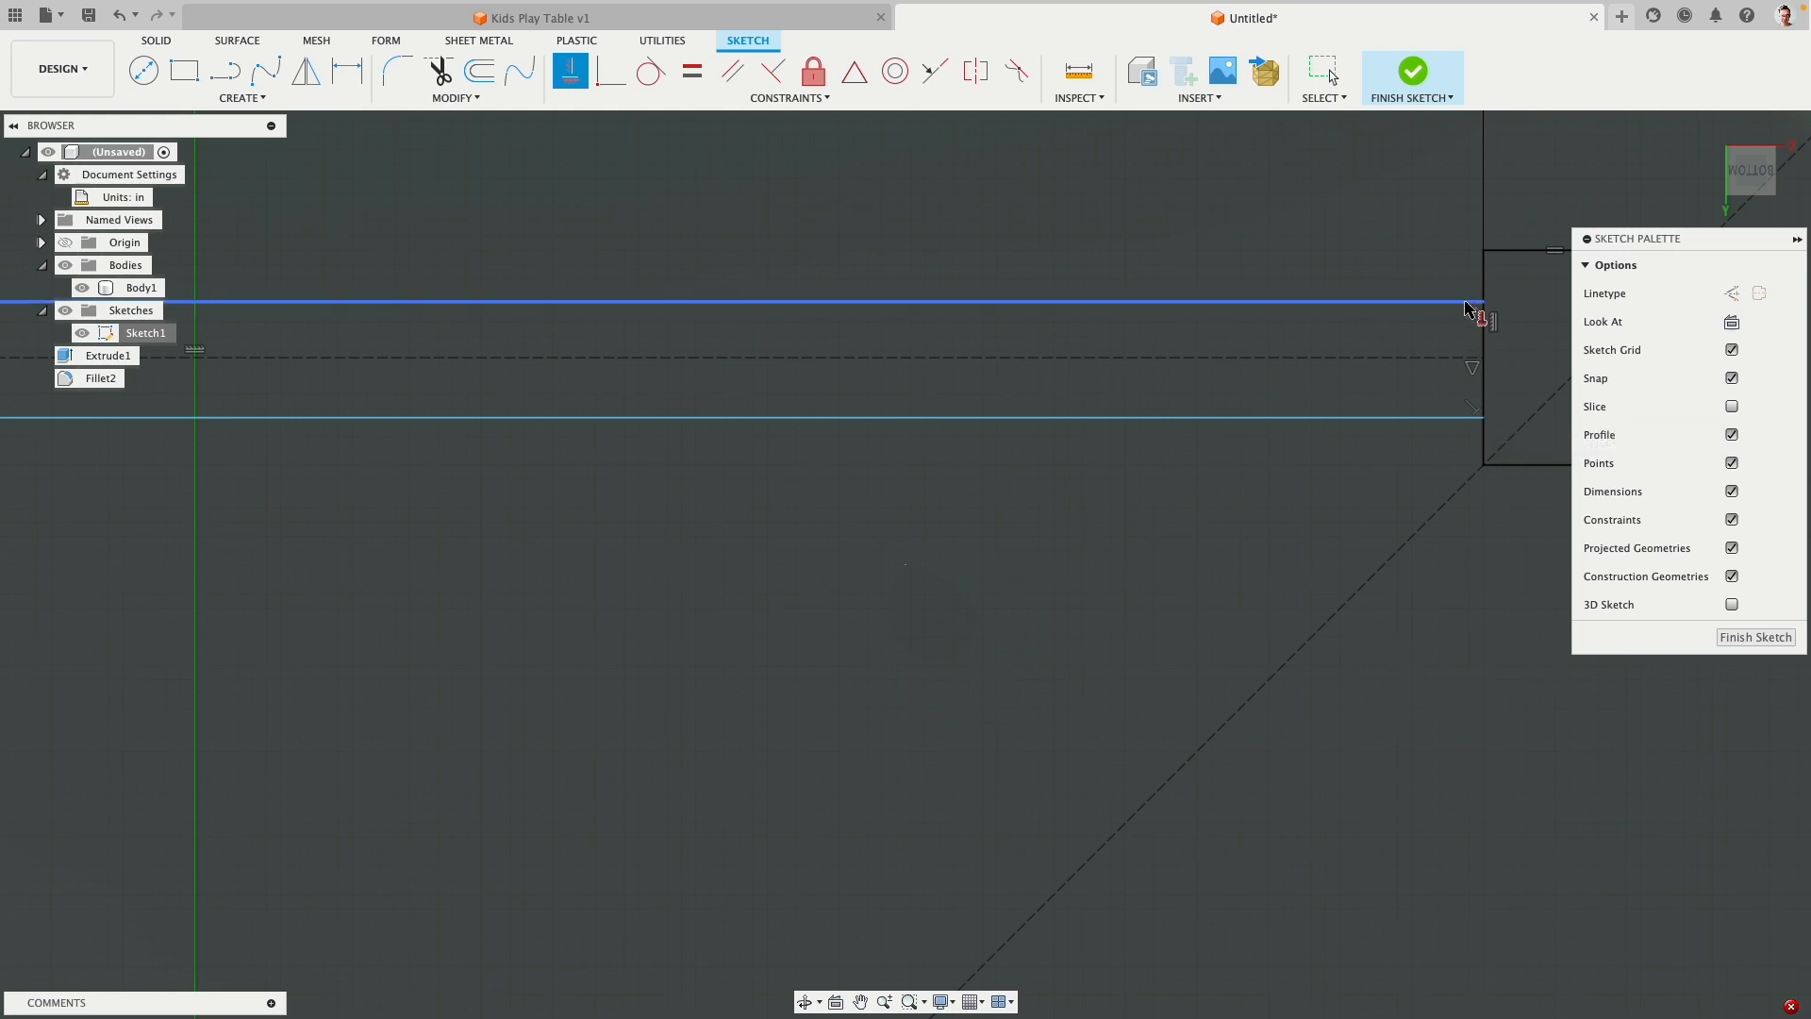
pyautogui.scroll(-4, 1100, 391)
pyautogui.scroll(-2, 756, 279)
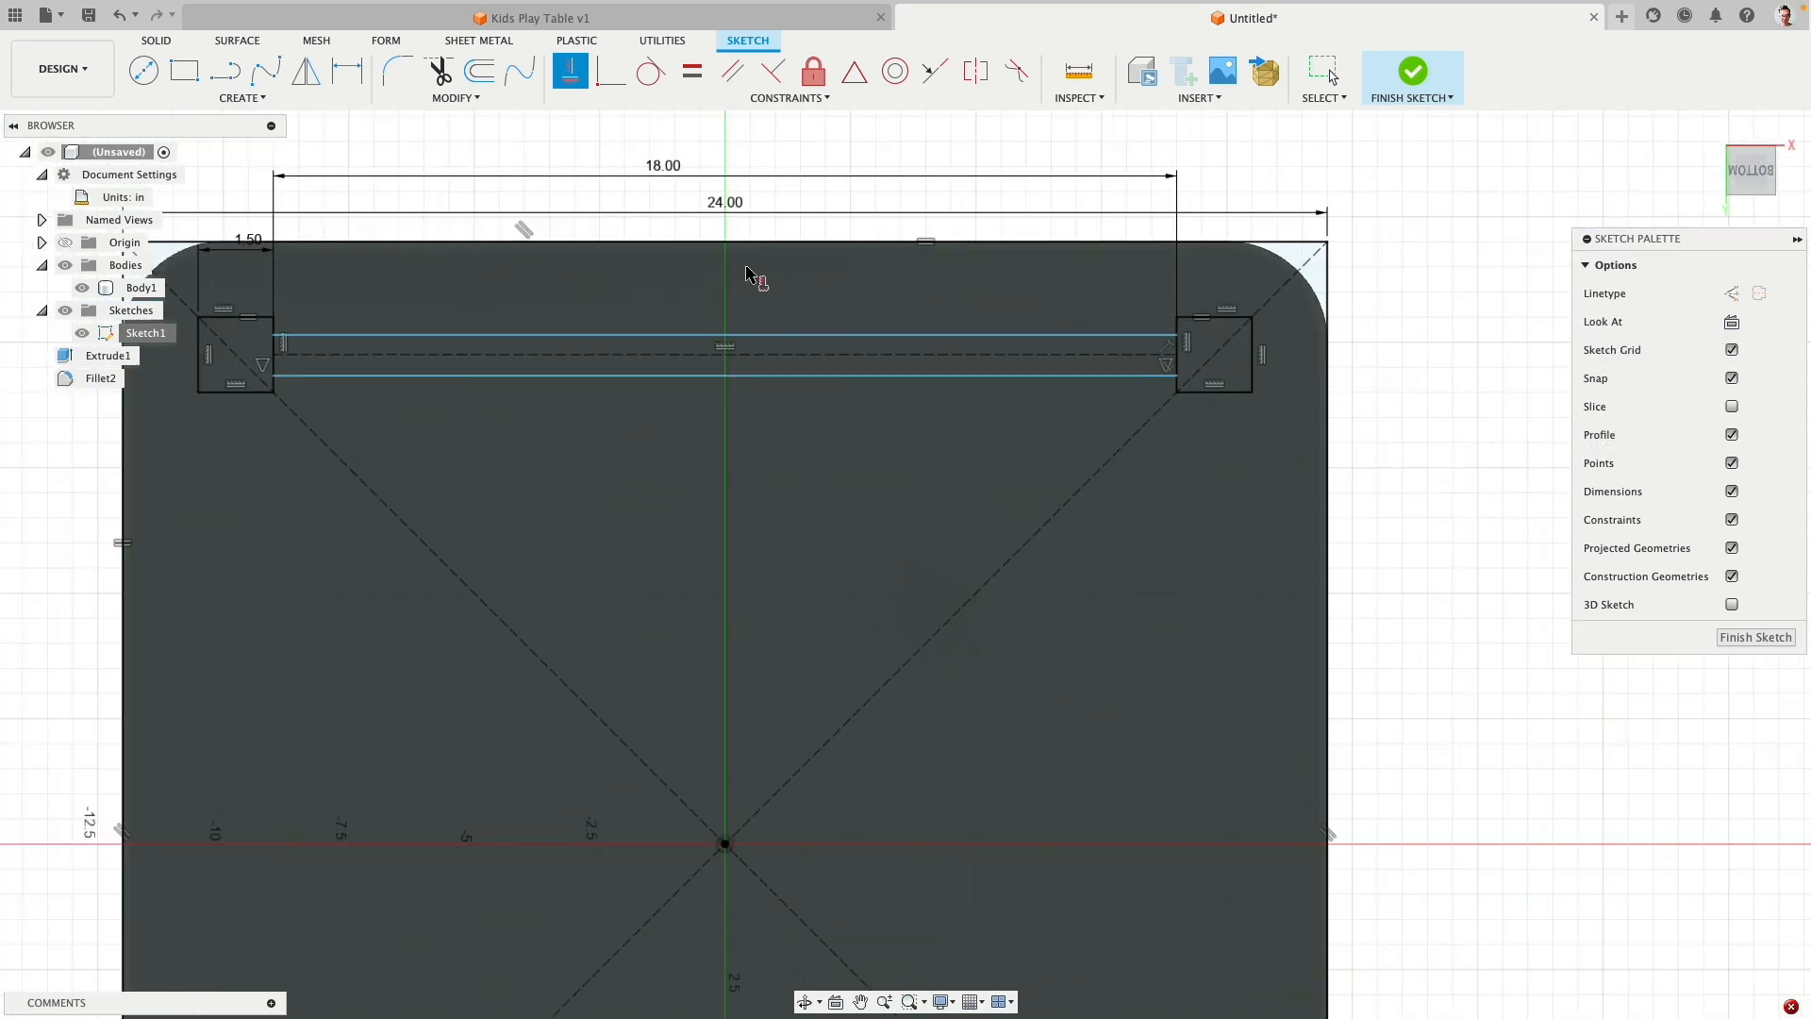
pyautogui.scroll(-1, 1288, 176)
pyautogui.moveTo(1288, 176); pyautogui.dragTo(1317, 177, button='middle')
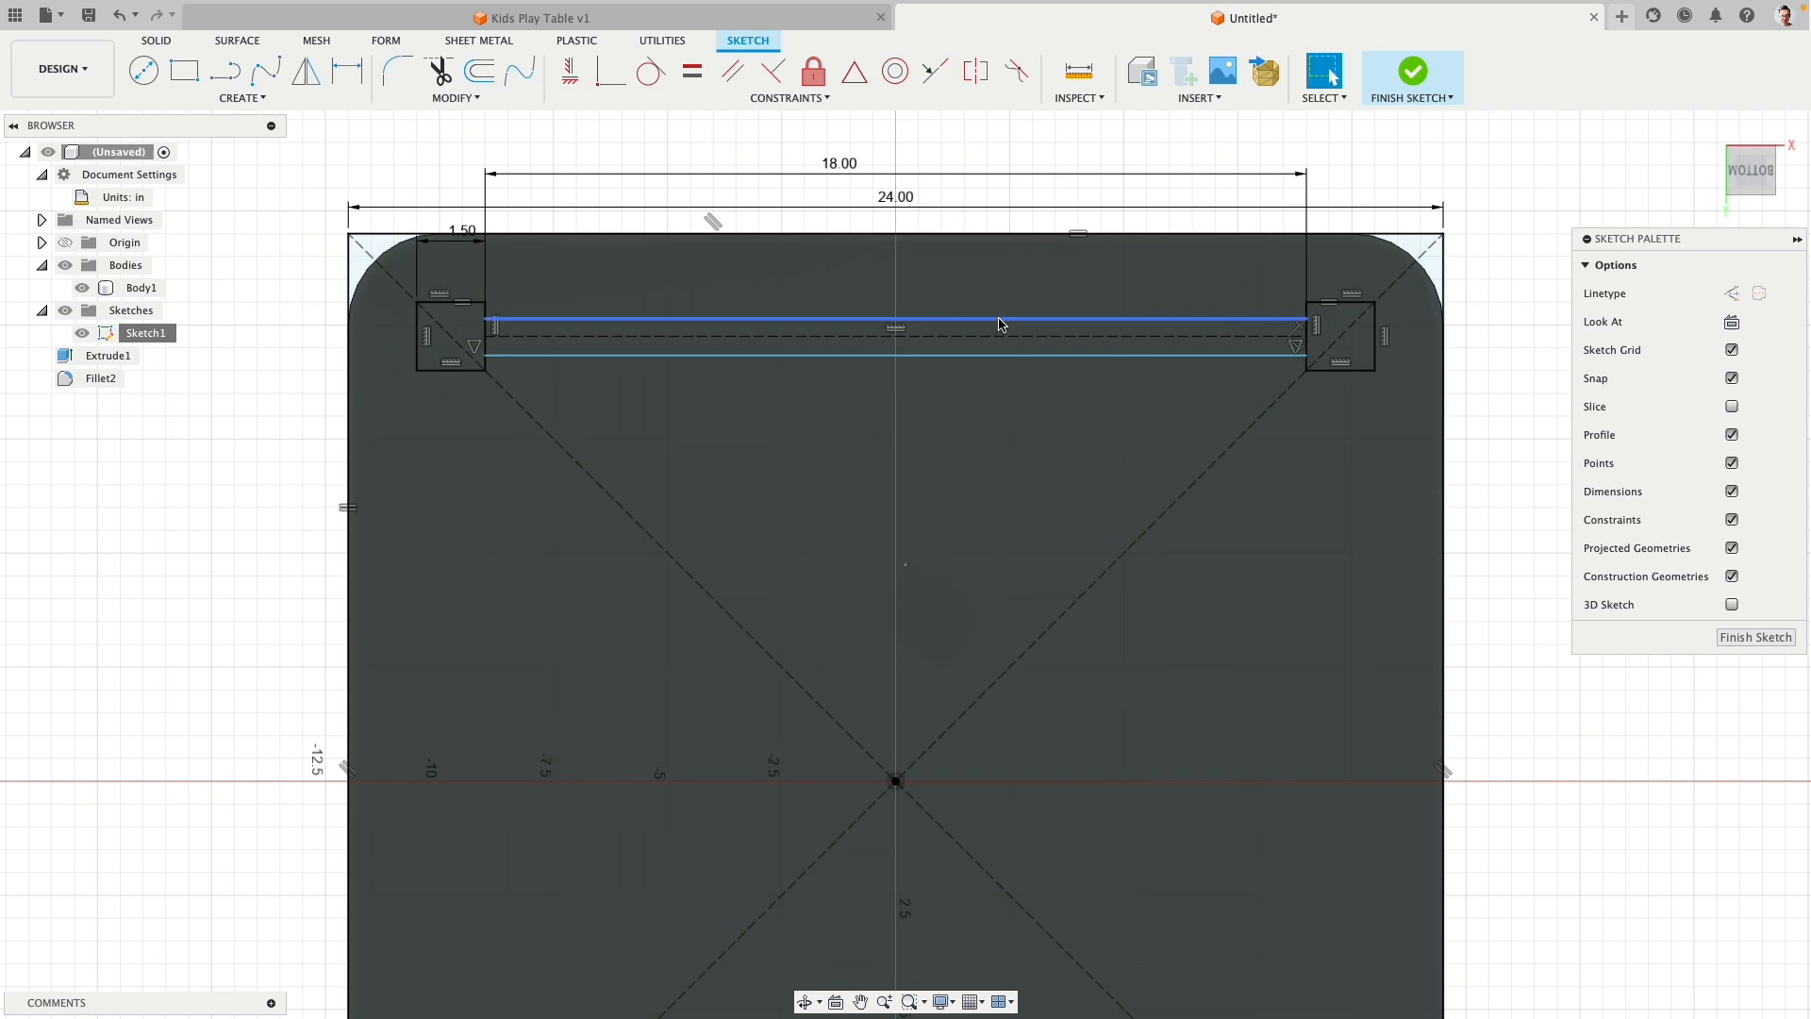
# Step: Dimension the spacing between the two solid rail lines between the leg squares to 0.5 in
pyautogui.click(999, 321)
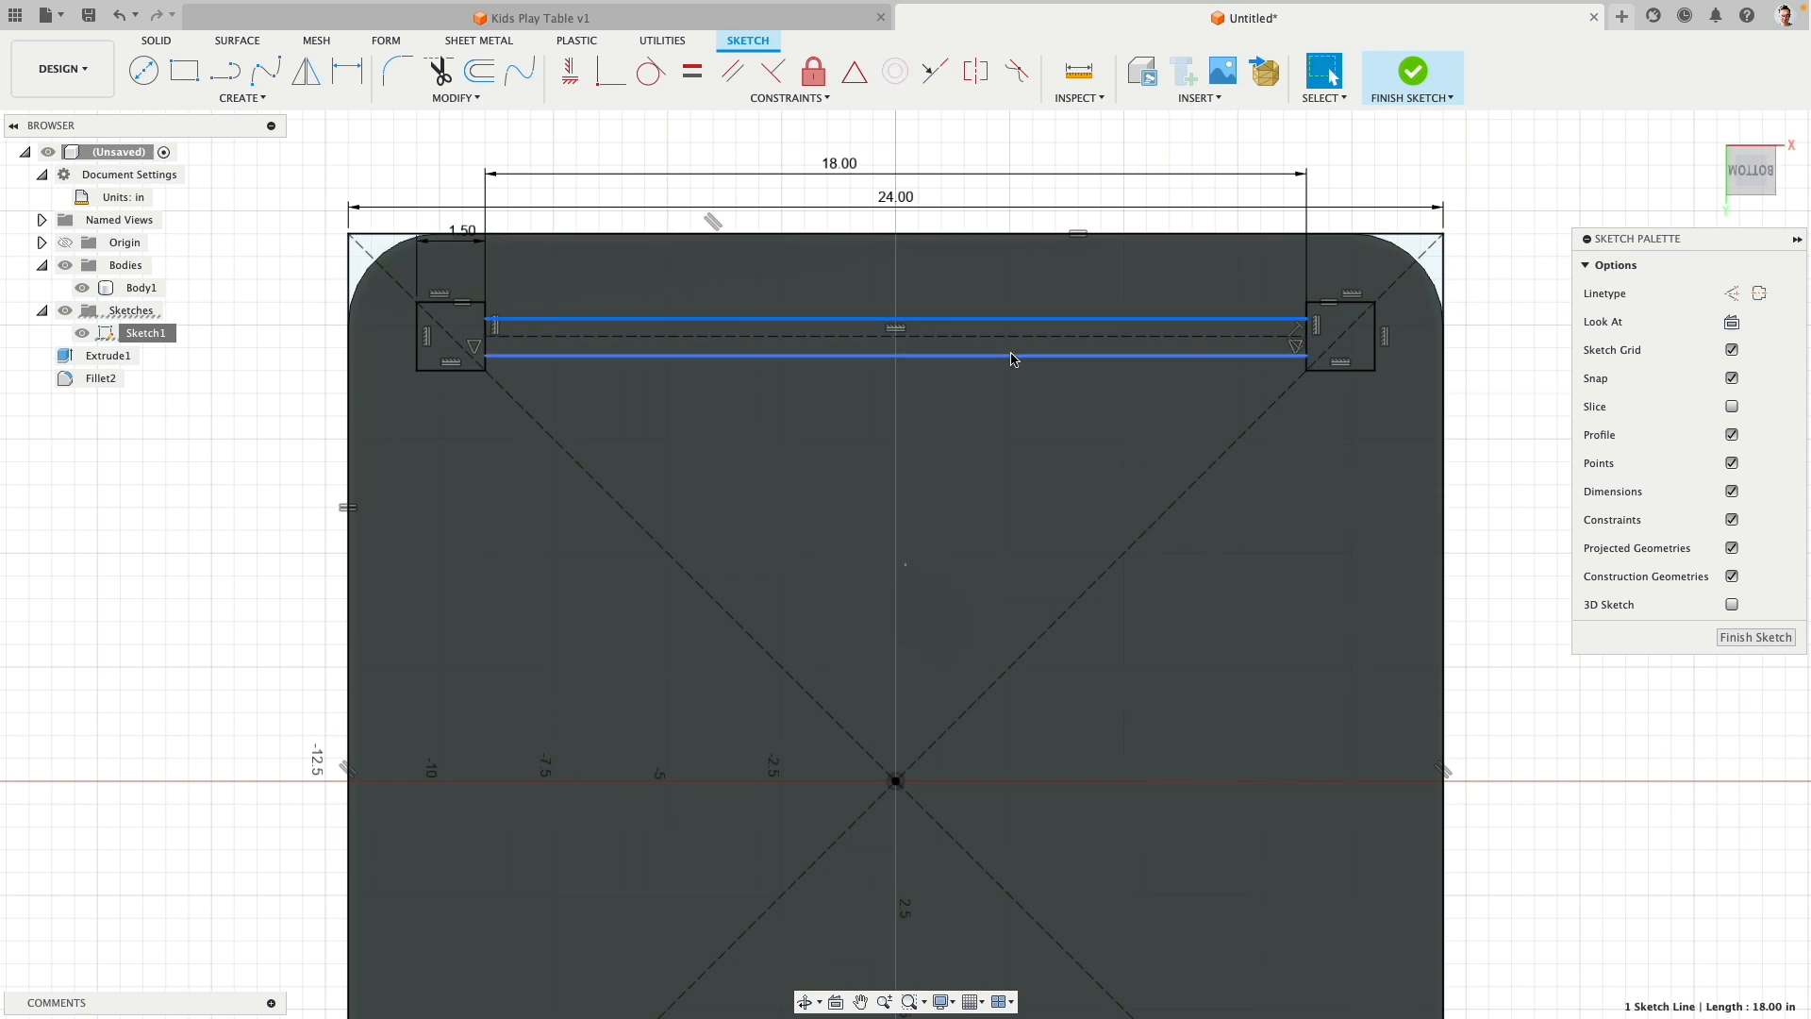
pyautogui.keyDown('shift'); pyautogui.click(1014, 357); pyautogui.keyUp('shift')
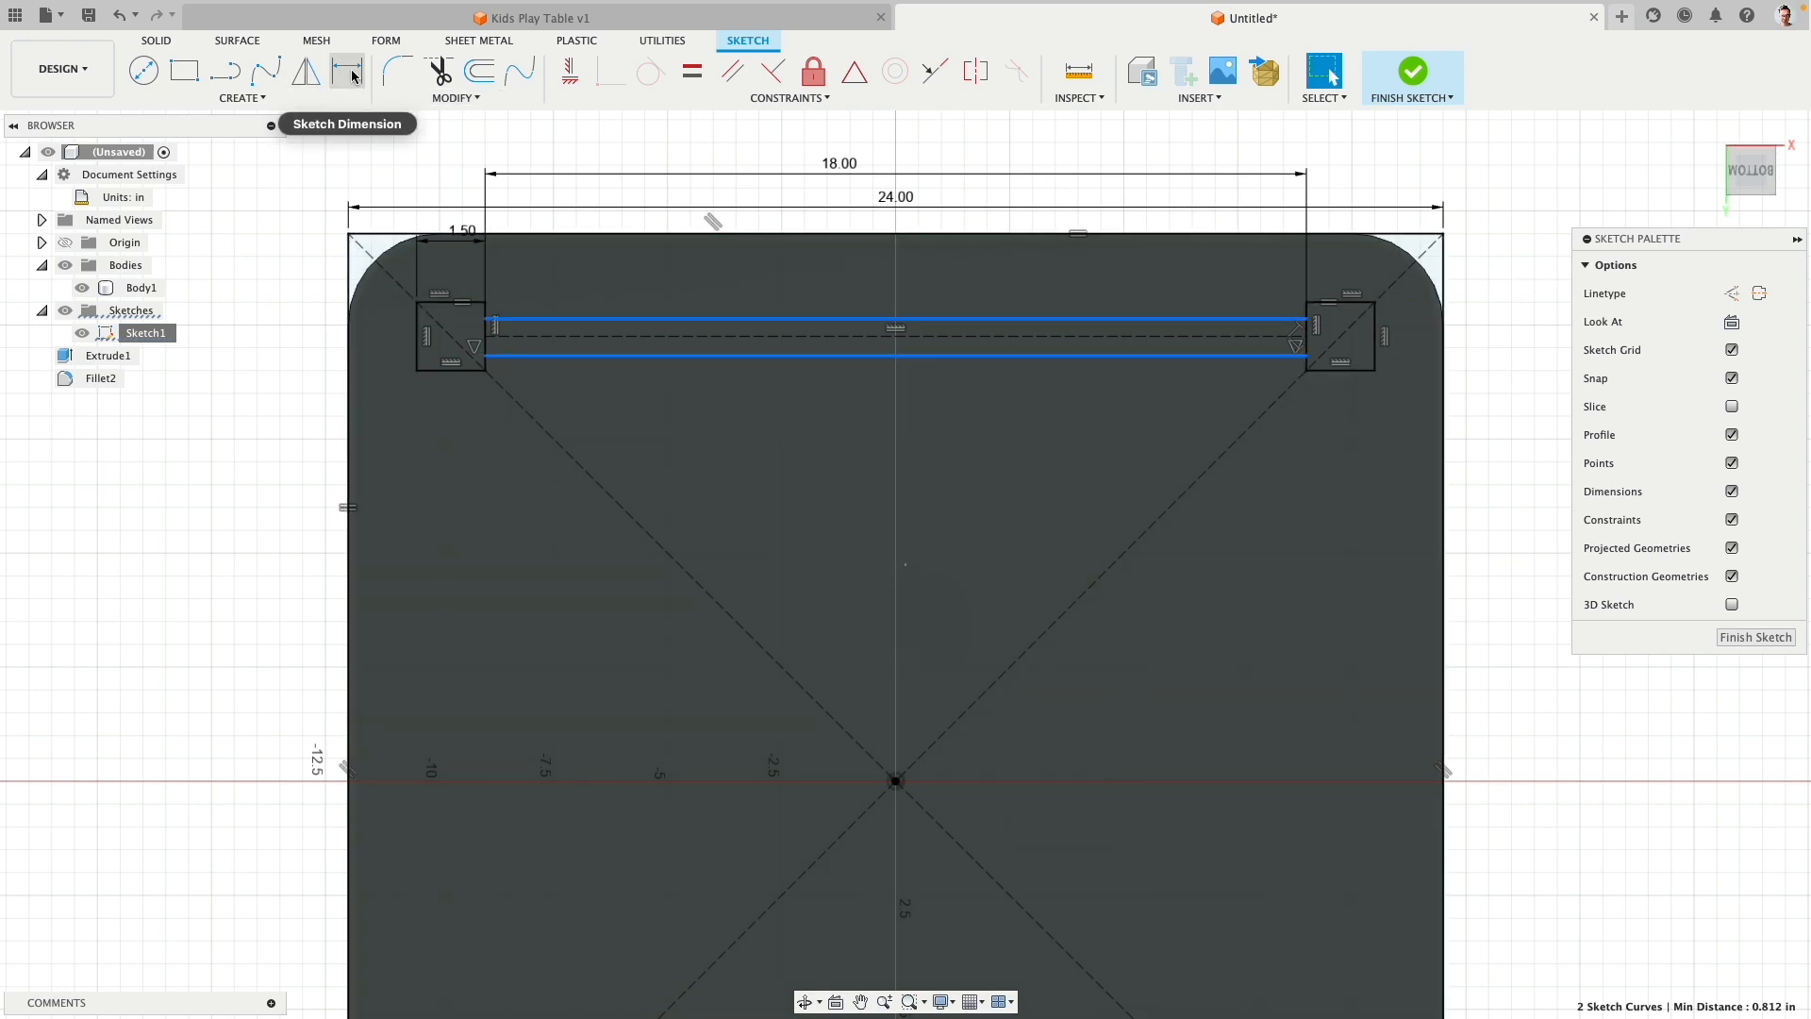
pyautogui.click(347, 71)
pyautogui.click(1506, 333)
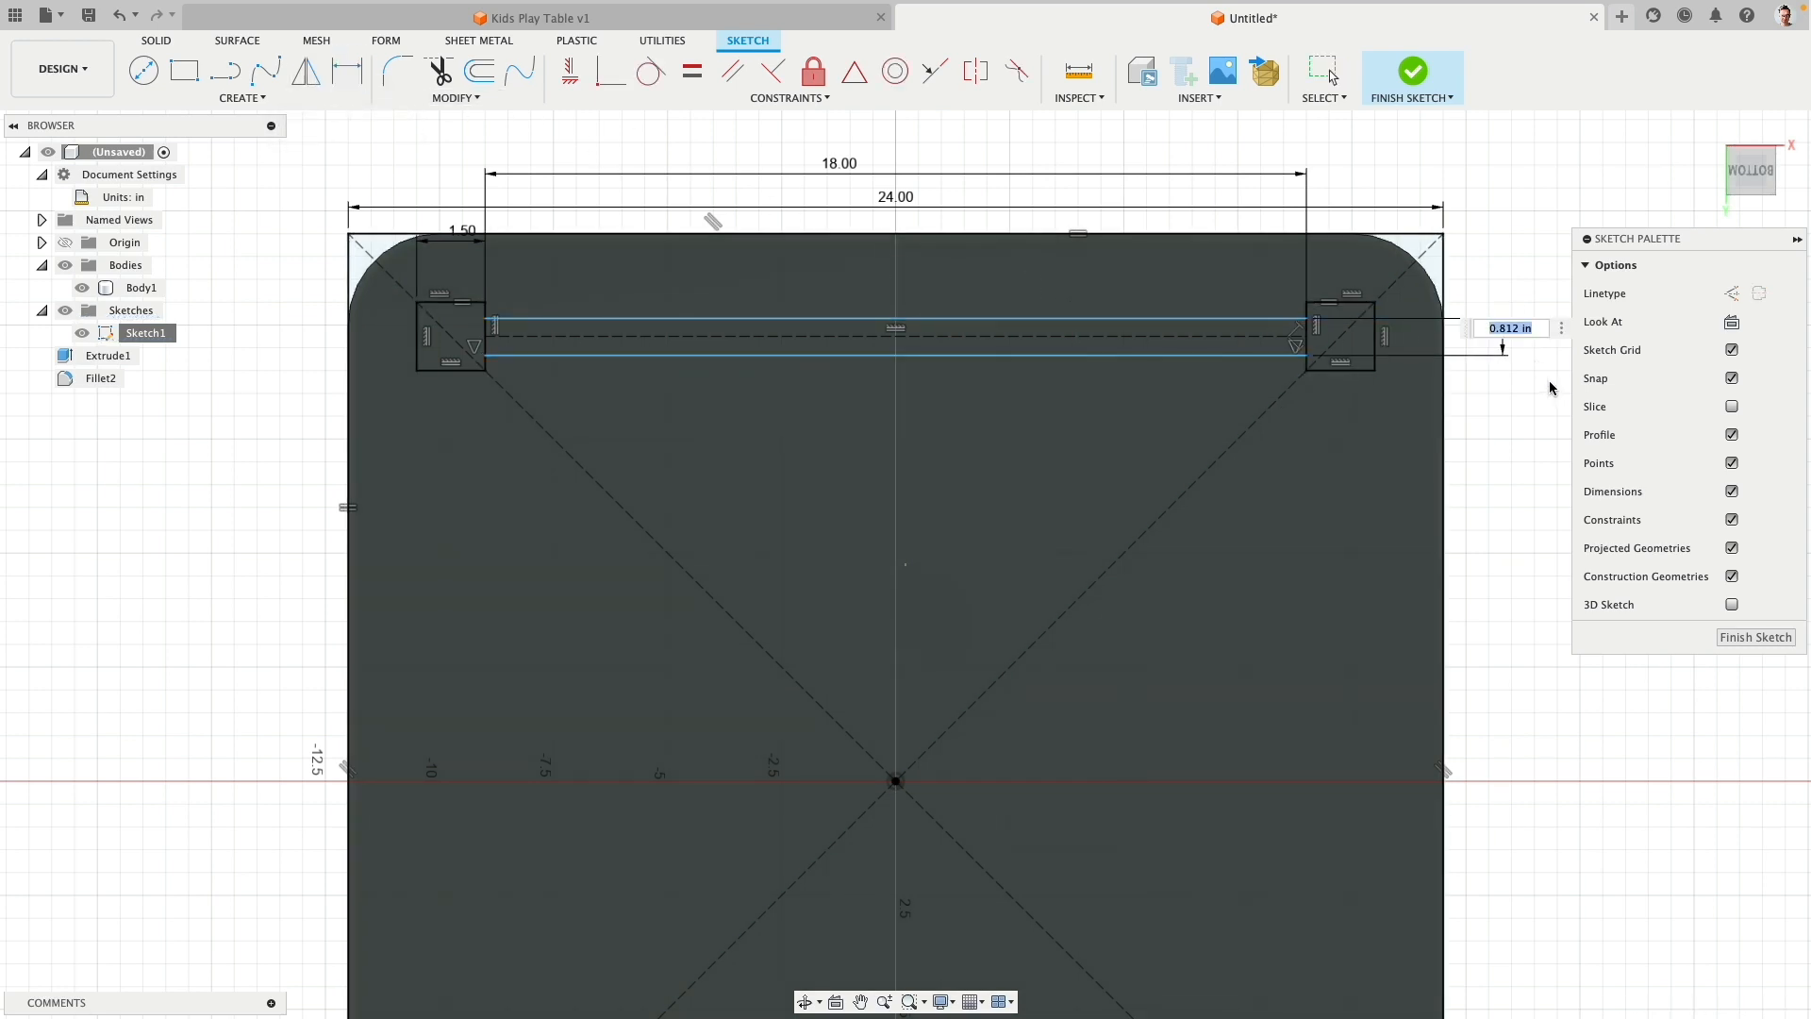
pyautogui.write('0.5')
pyautogui.press('Return')
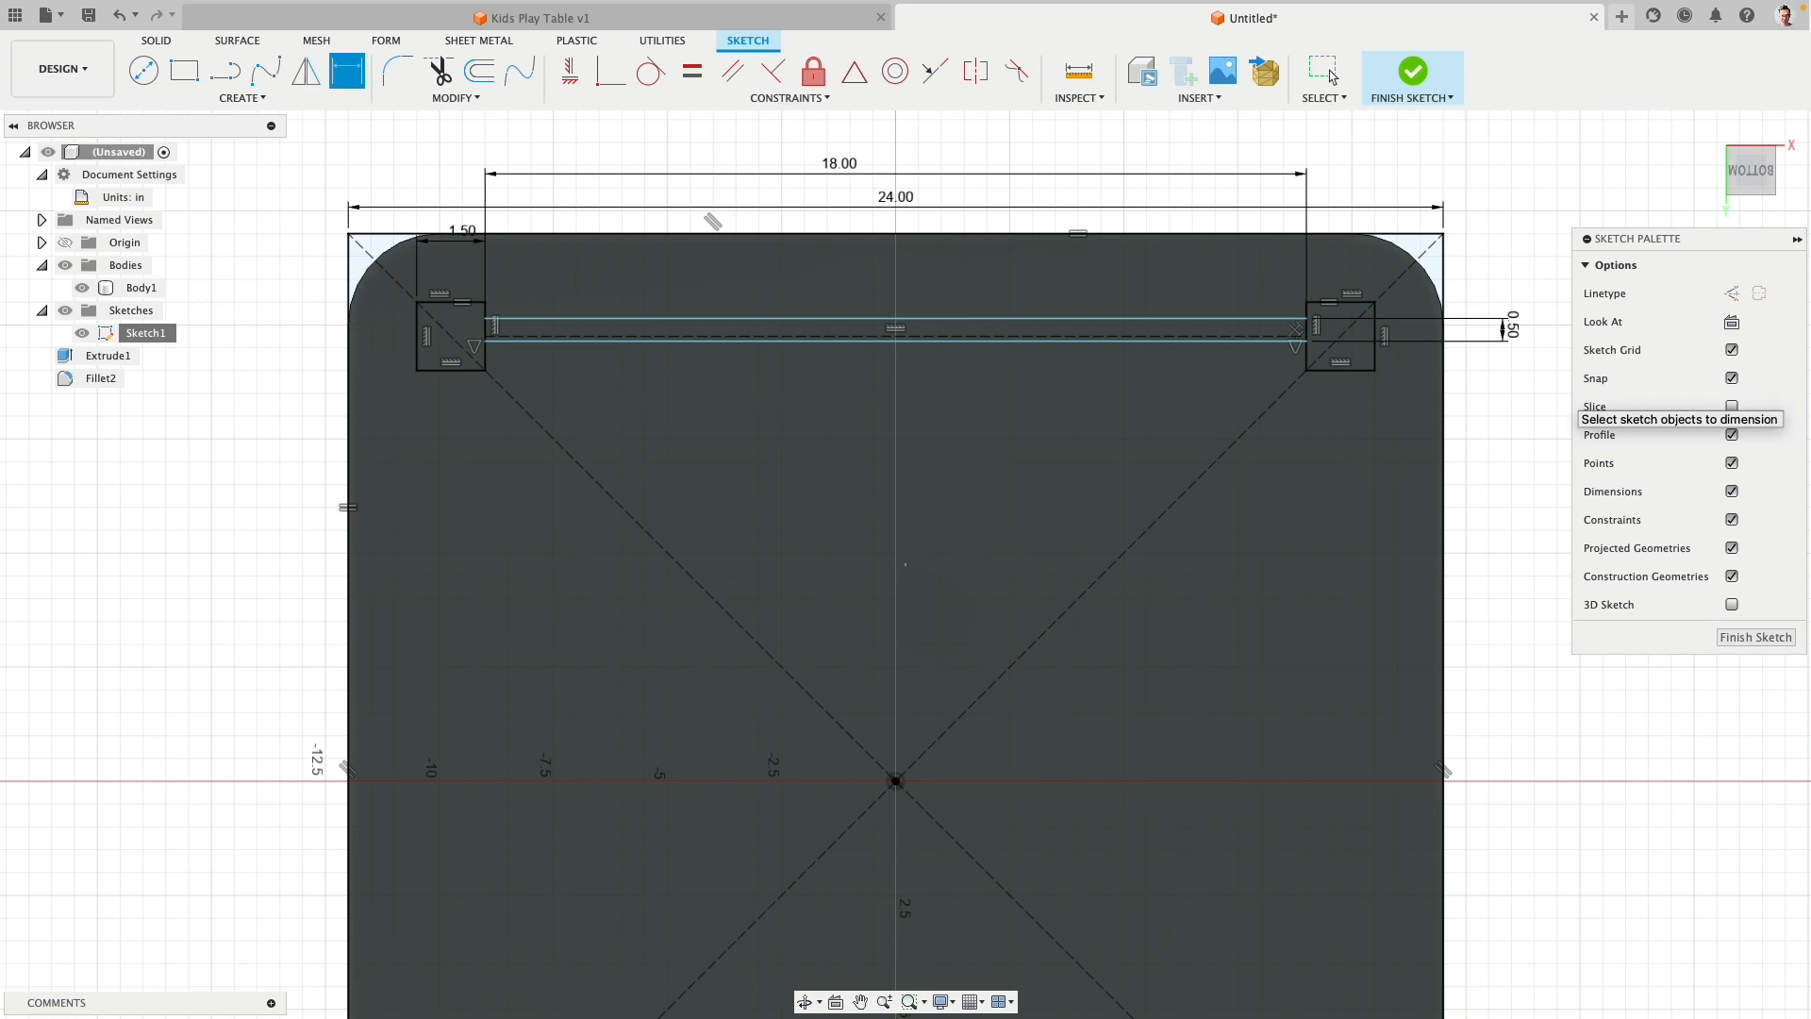
pyautogui.scroll(3, 962, 302)
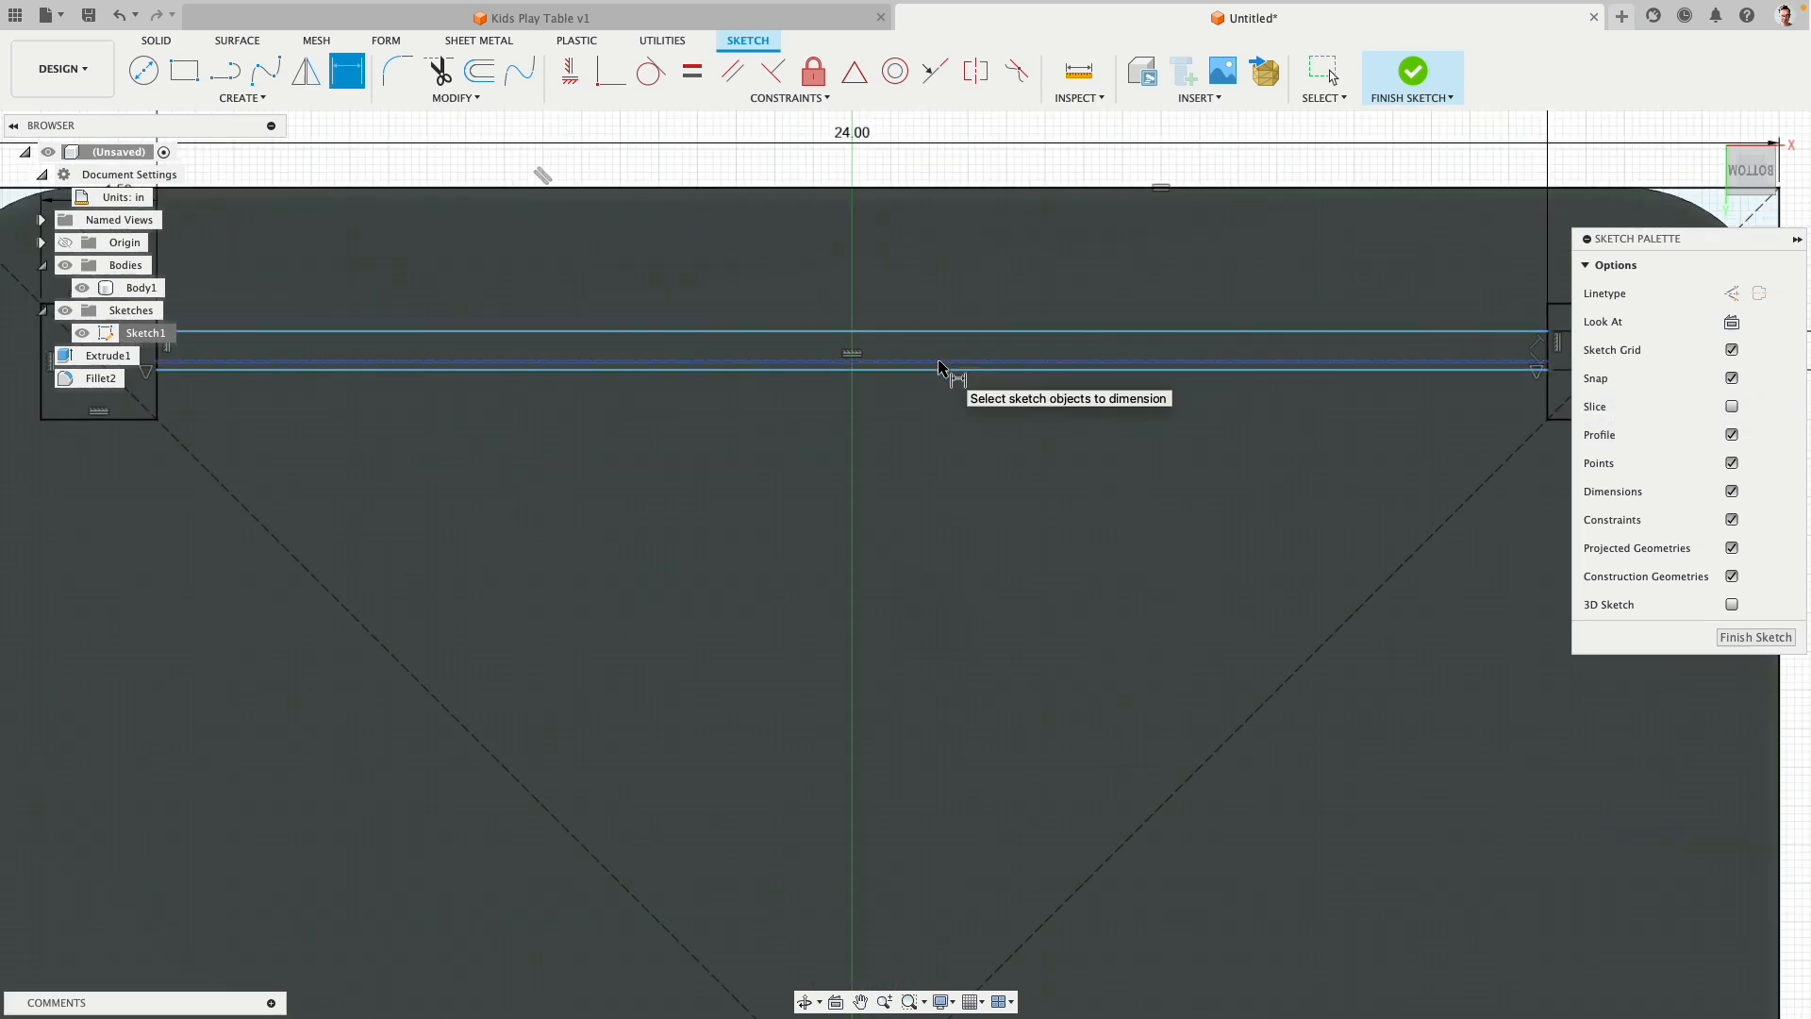
pyautogui.scroll(-4, 940, 369)
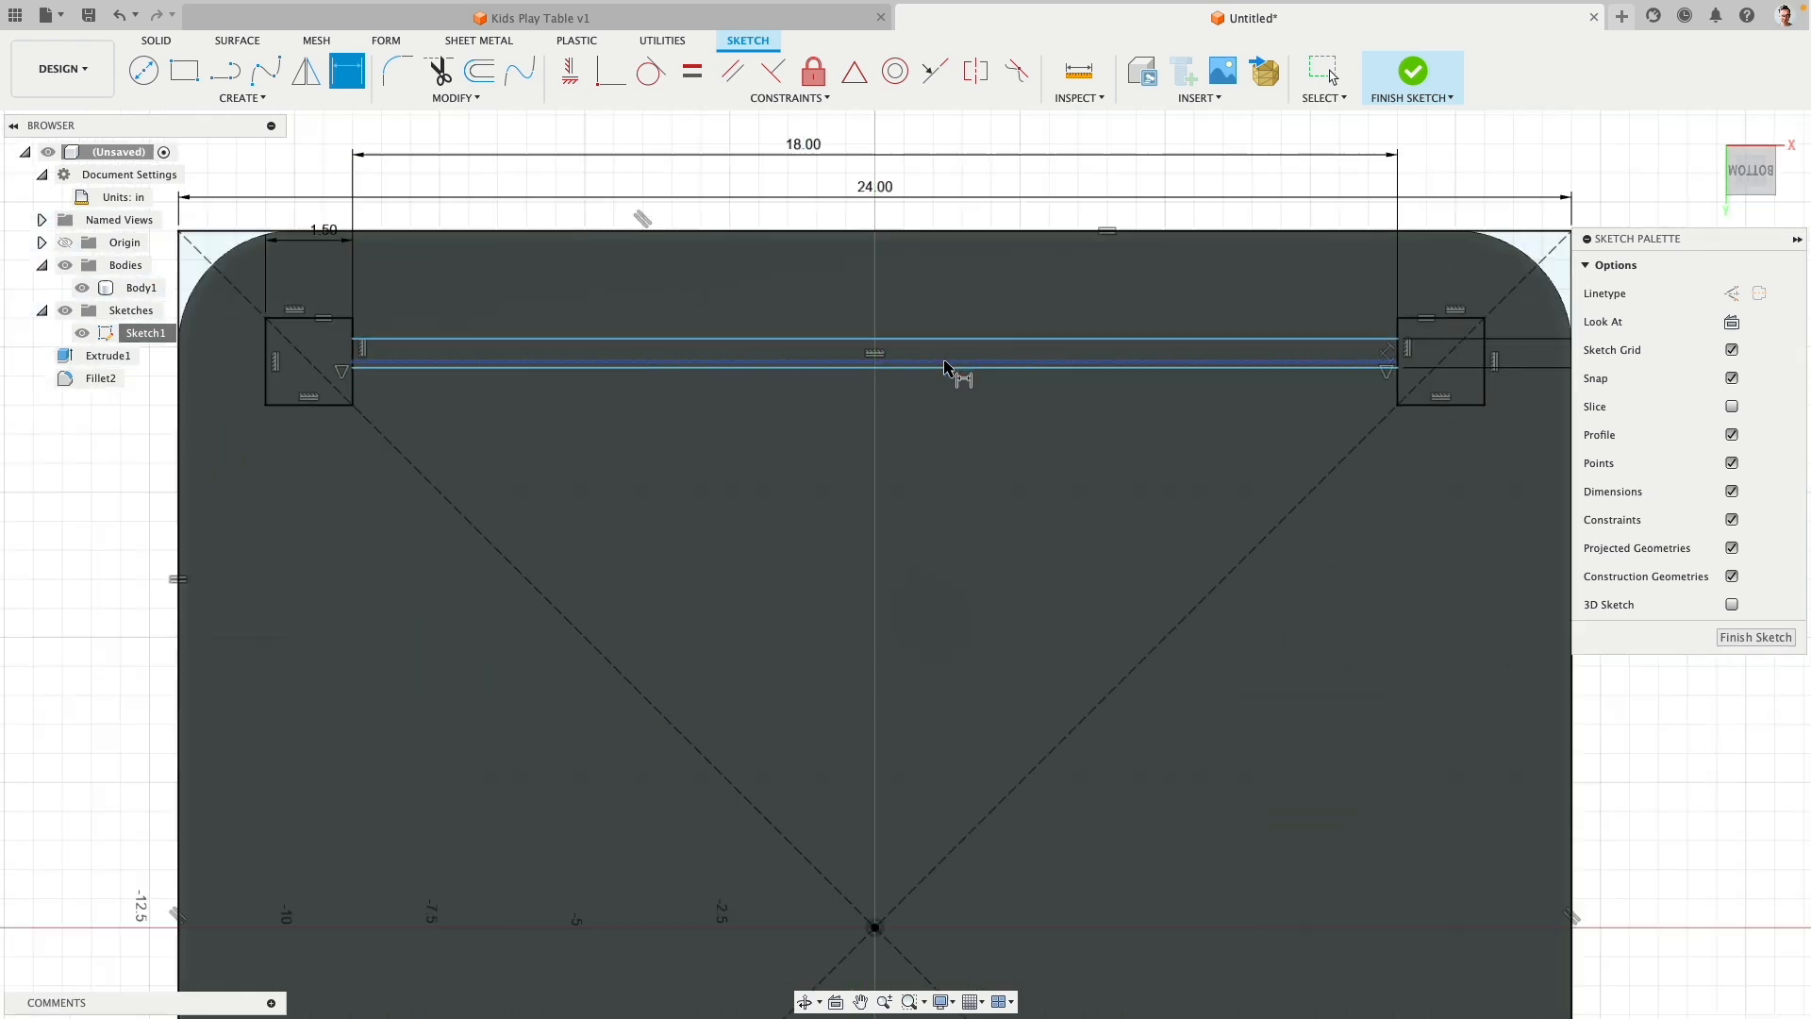
pyautogui.press('Escape')
# Step: Draw two short vertical lines on the sketch's vertical axis, connecting each solid rail line to the middle construction line
pyautogui.scroll(5, 921, 382)
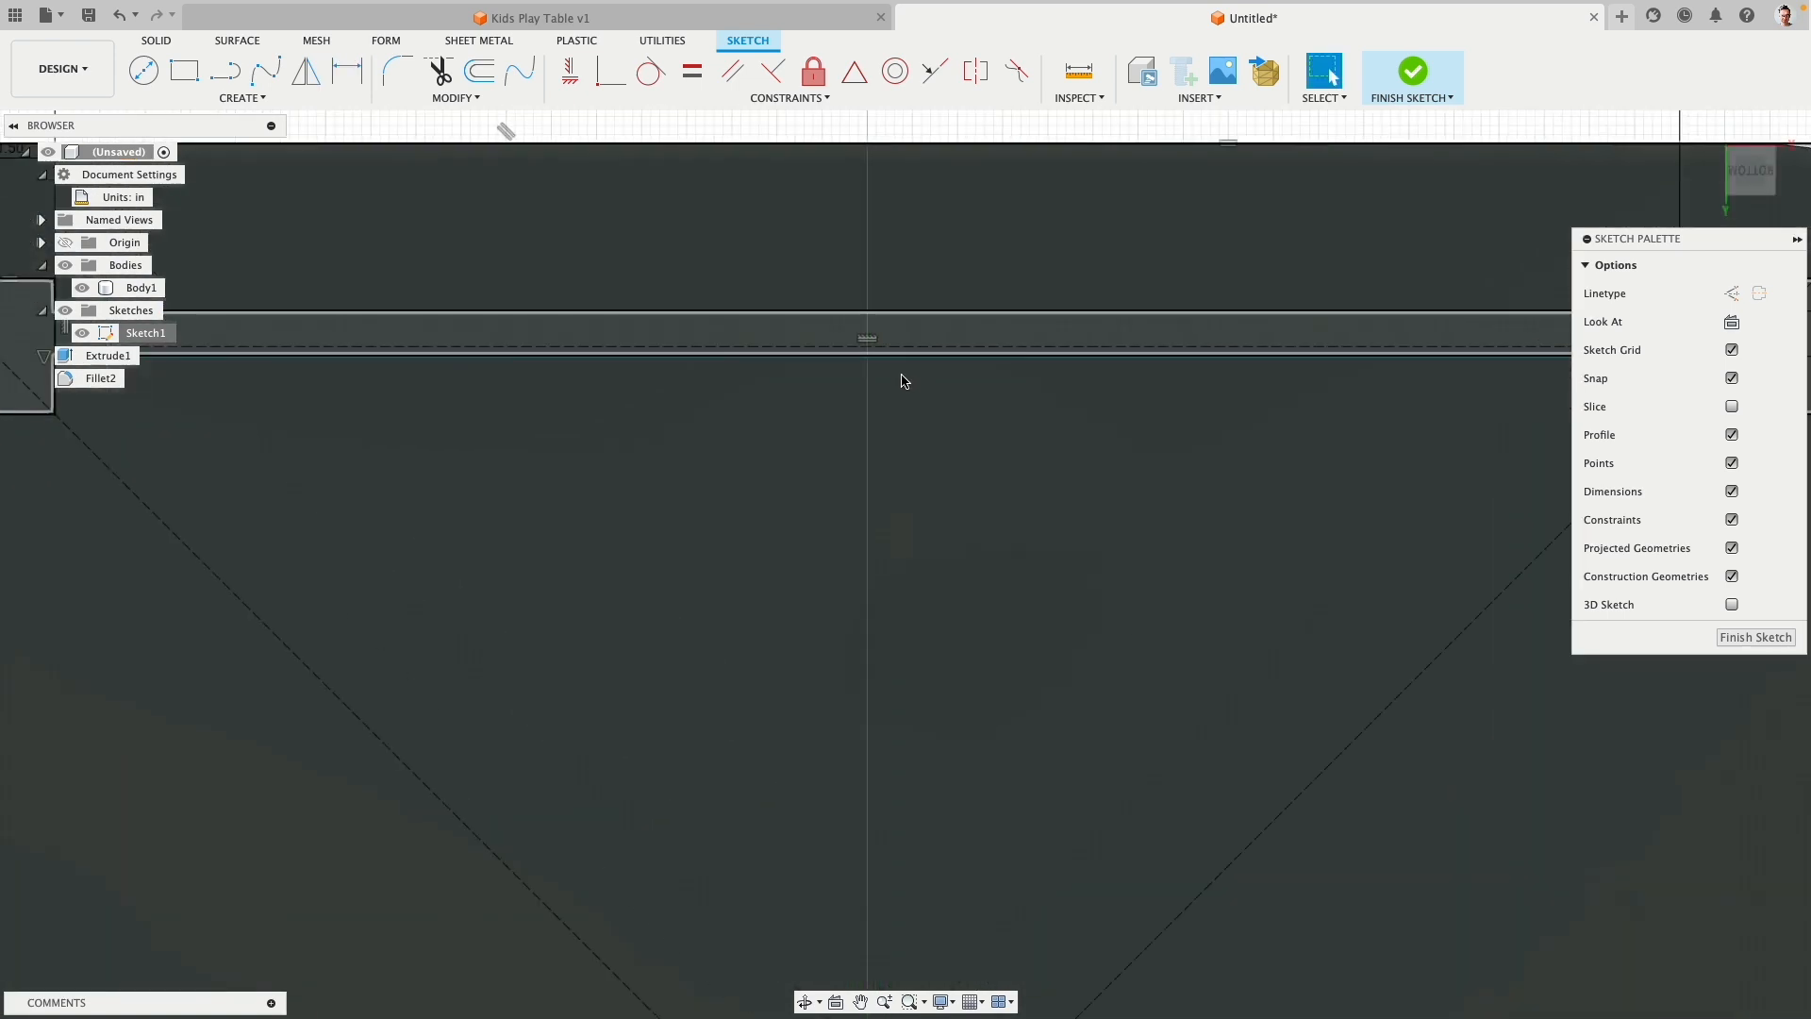
pyautogui.moveTo(893, 360); pyautogui.dragTo(897, 372)
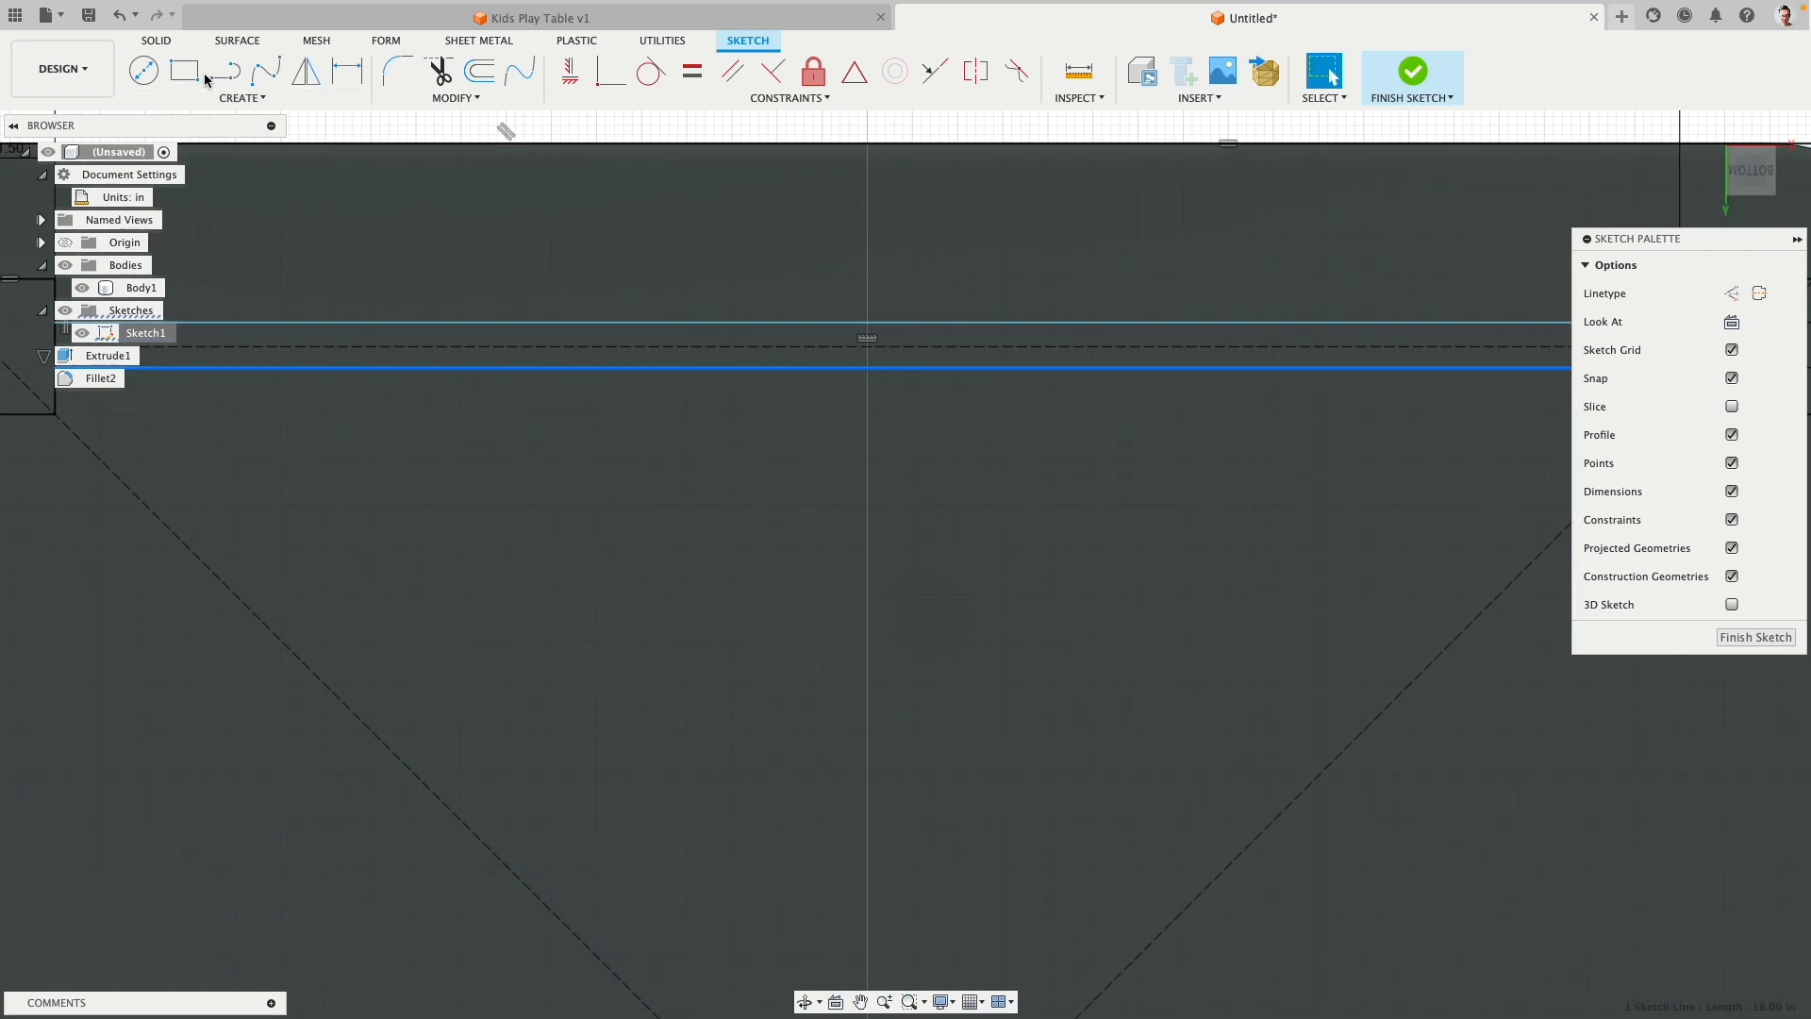
pyautogui.click(225, 71)
pyautogui.scroll(4, 835, 288)
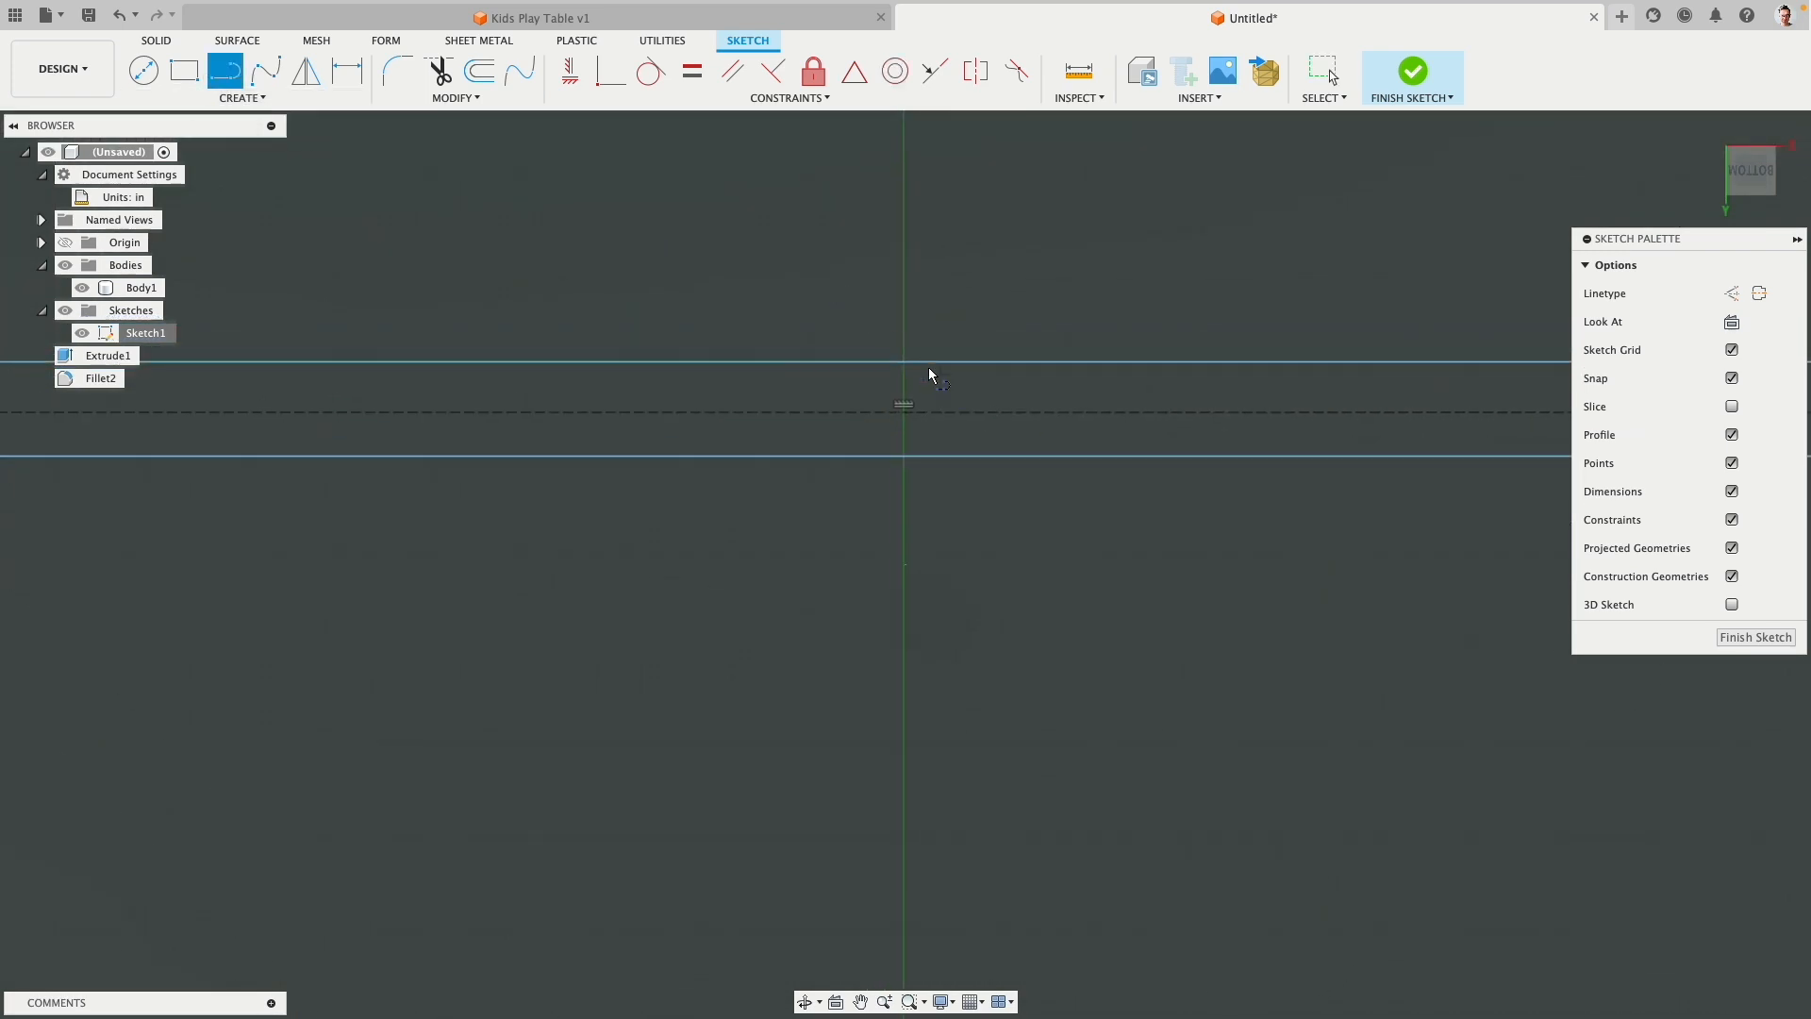
pyautogui.click(902, 360)
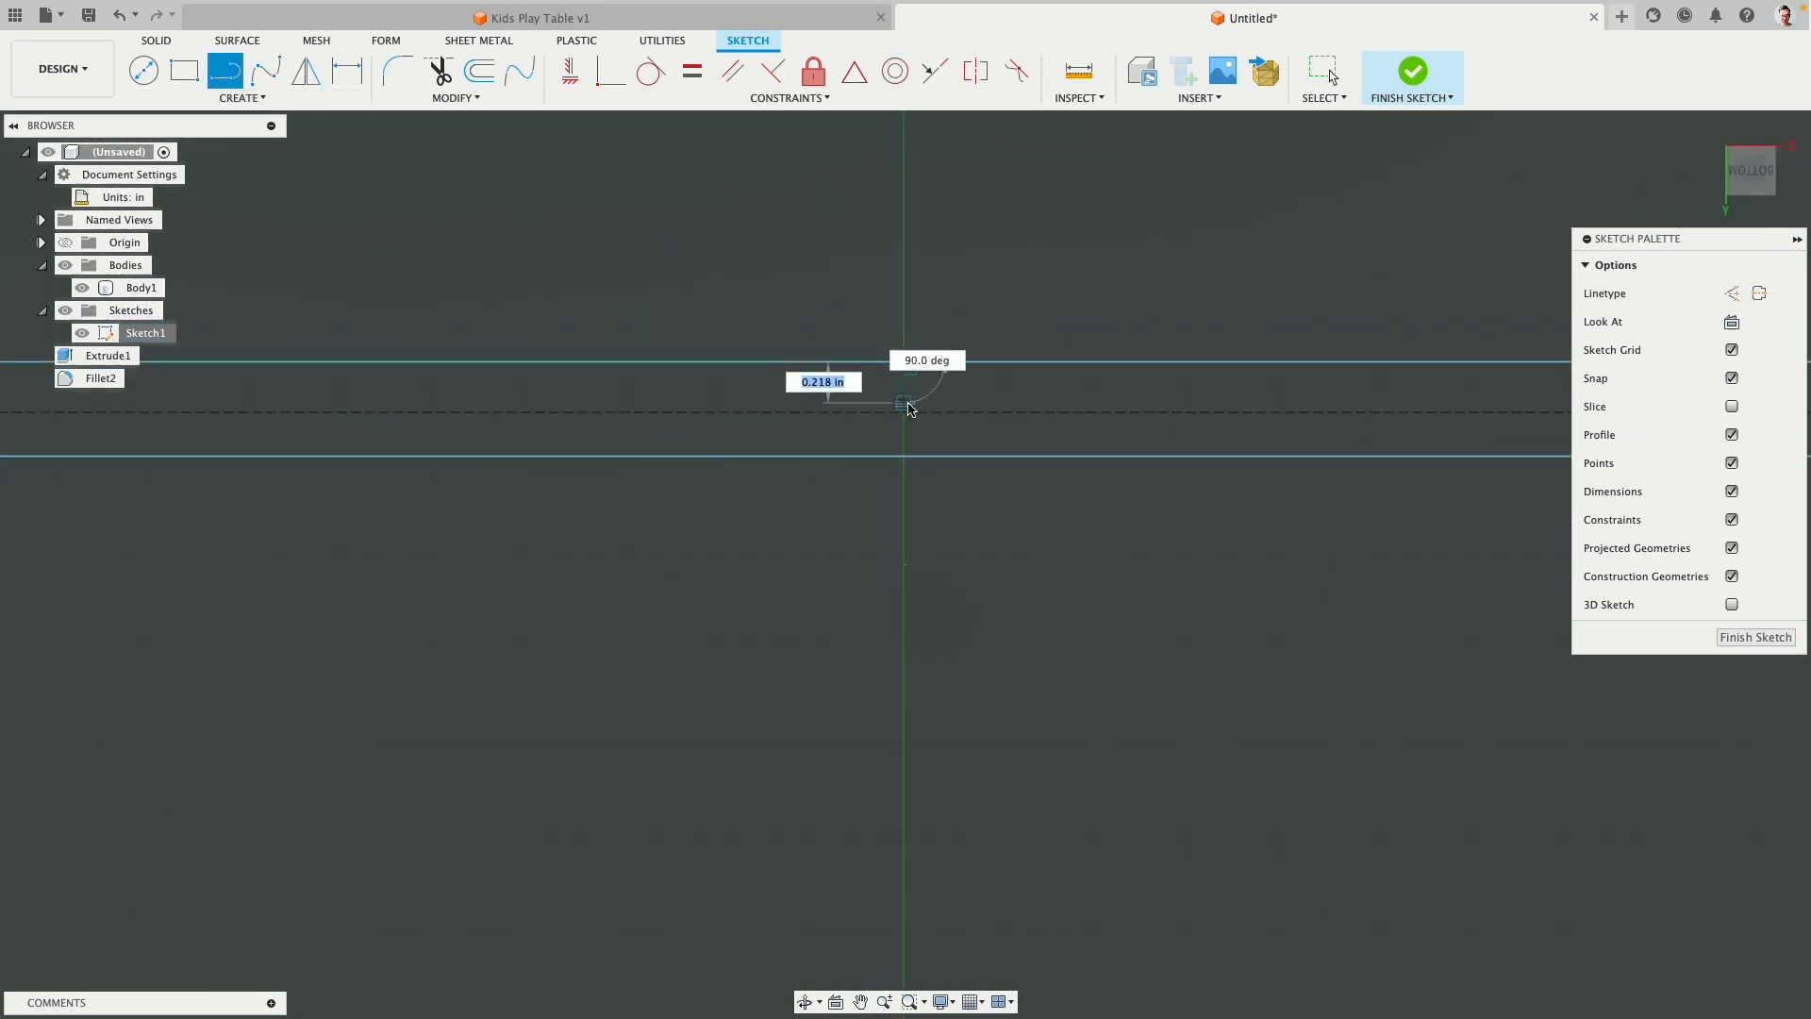
pyautogui.click(903, 415)
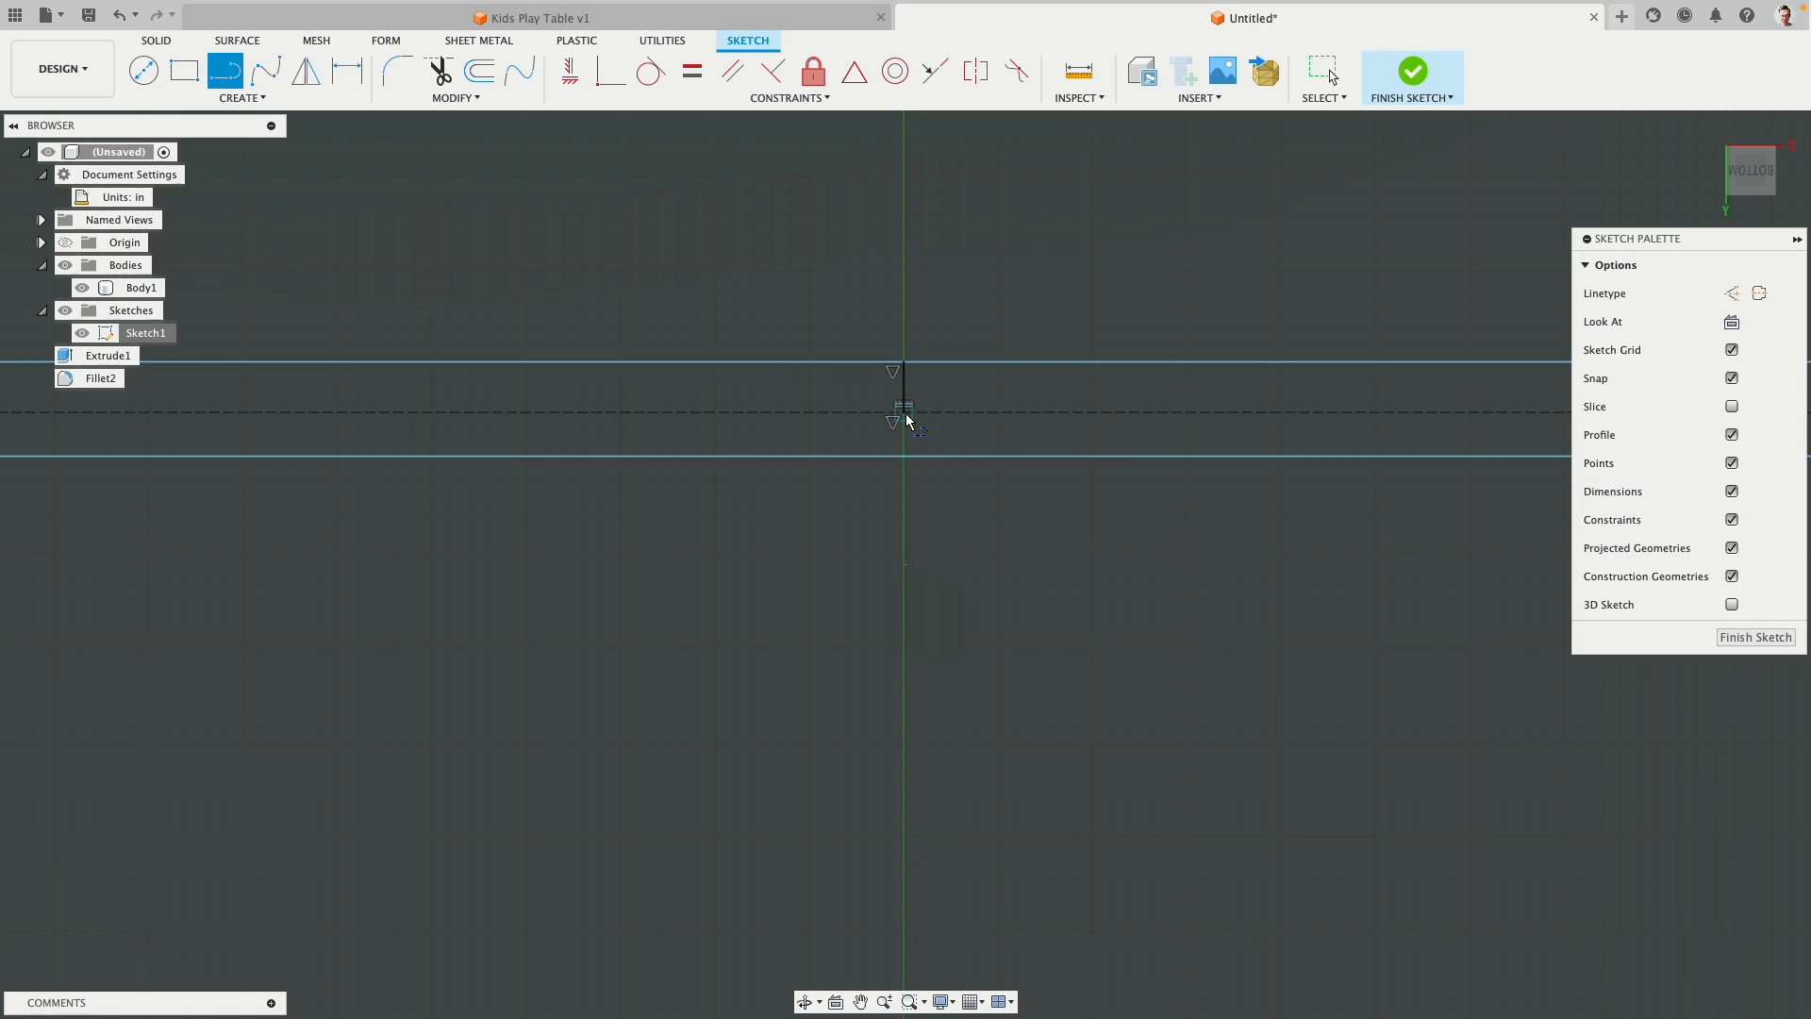
pyautogui.click(903, 456)
pyautogui.press('Escape')
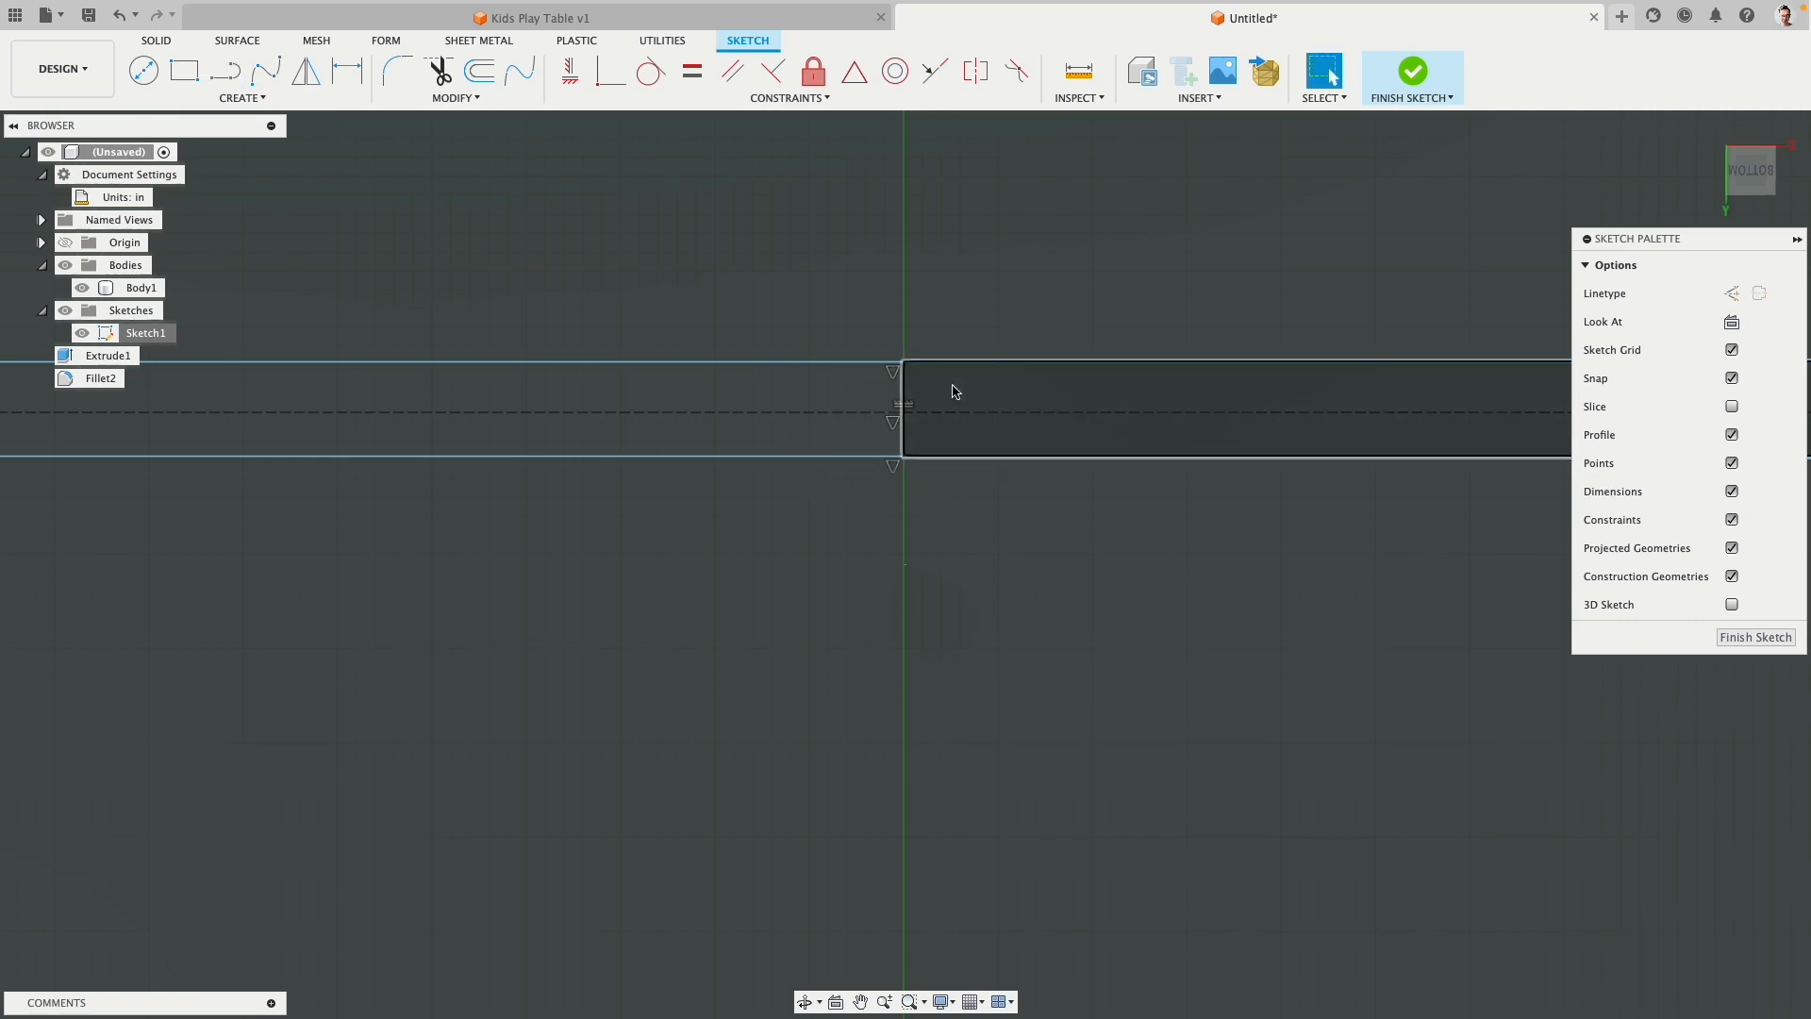
# Step: Convert the two short vertical lines to construction, constrain them to equal length, and finish the sketch
pyautogui.click(903, 439)
pyautogui.keyDown('shift'); pyautogui.click(1027, 415); pyautogui.keyUp('shift')
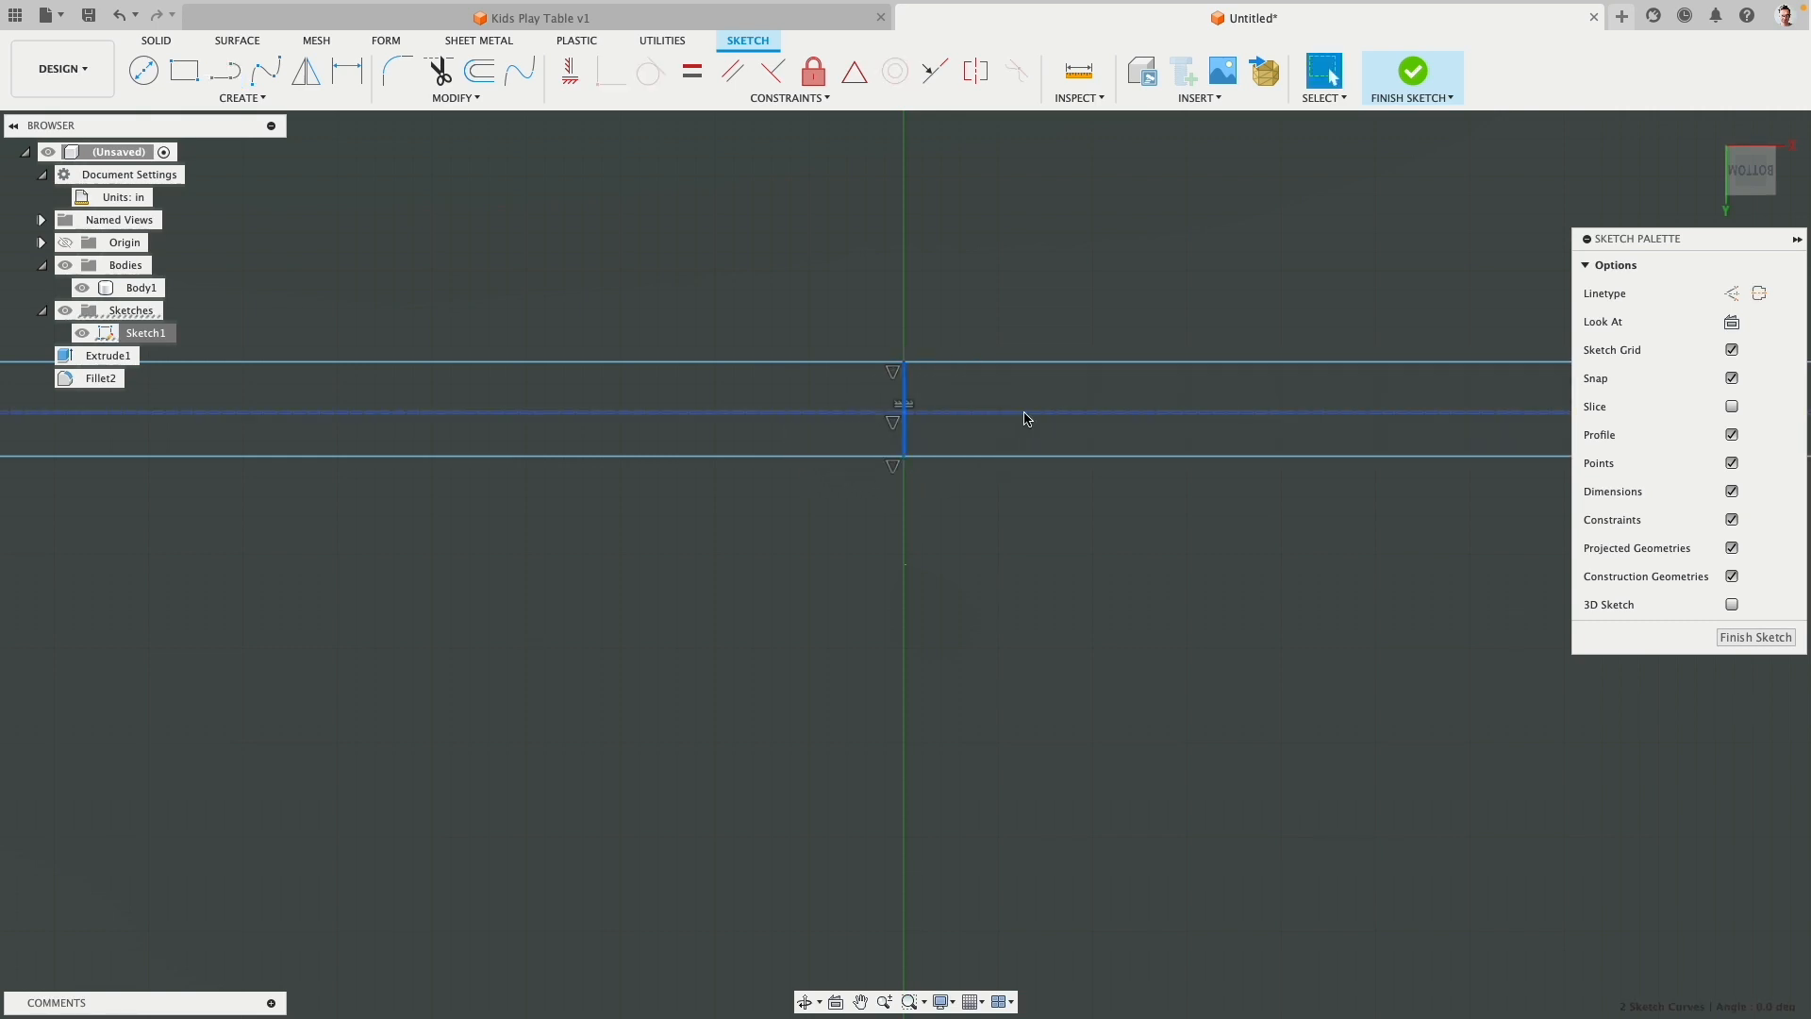
pyautogui.click(1733, 296)
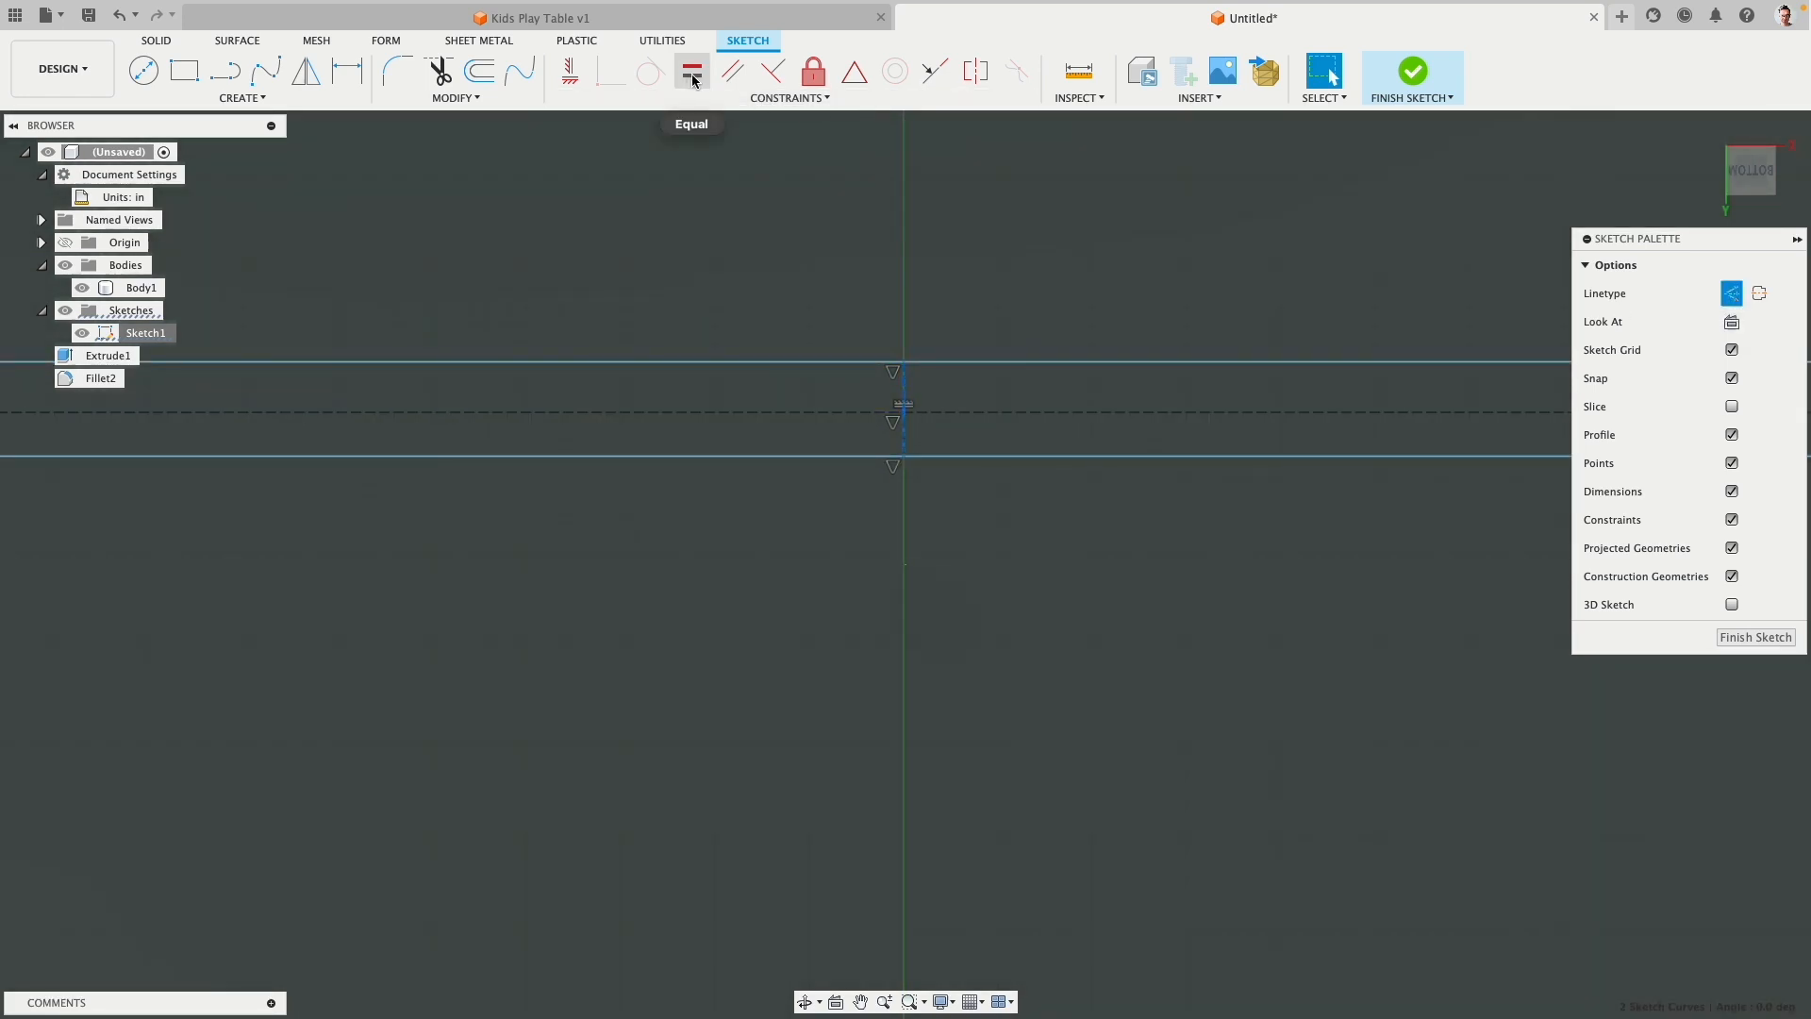
pyautogui.click(693, 81)
pyautogui.scroll(-5, 830, 321)
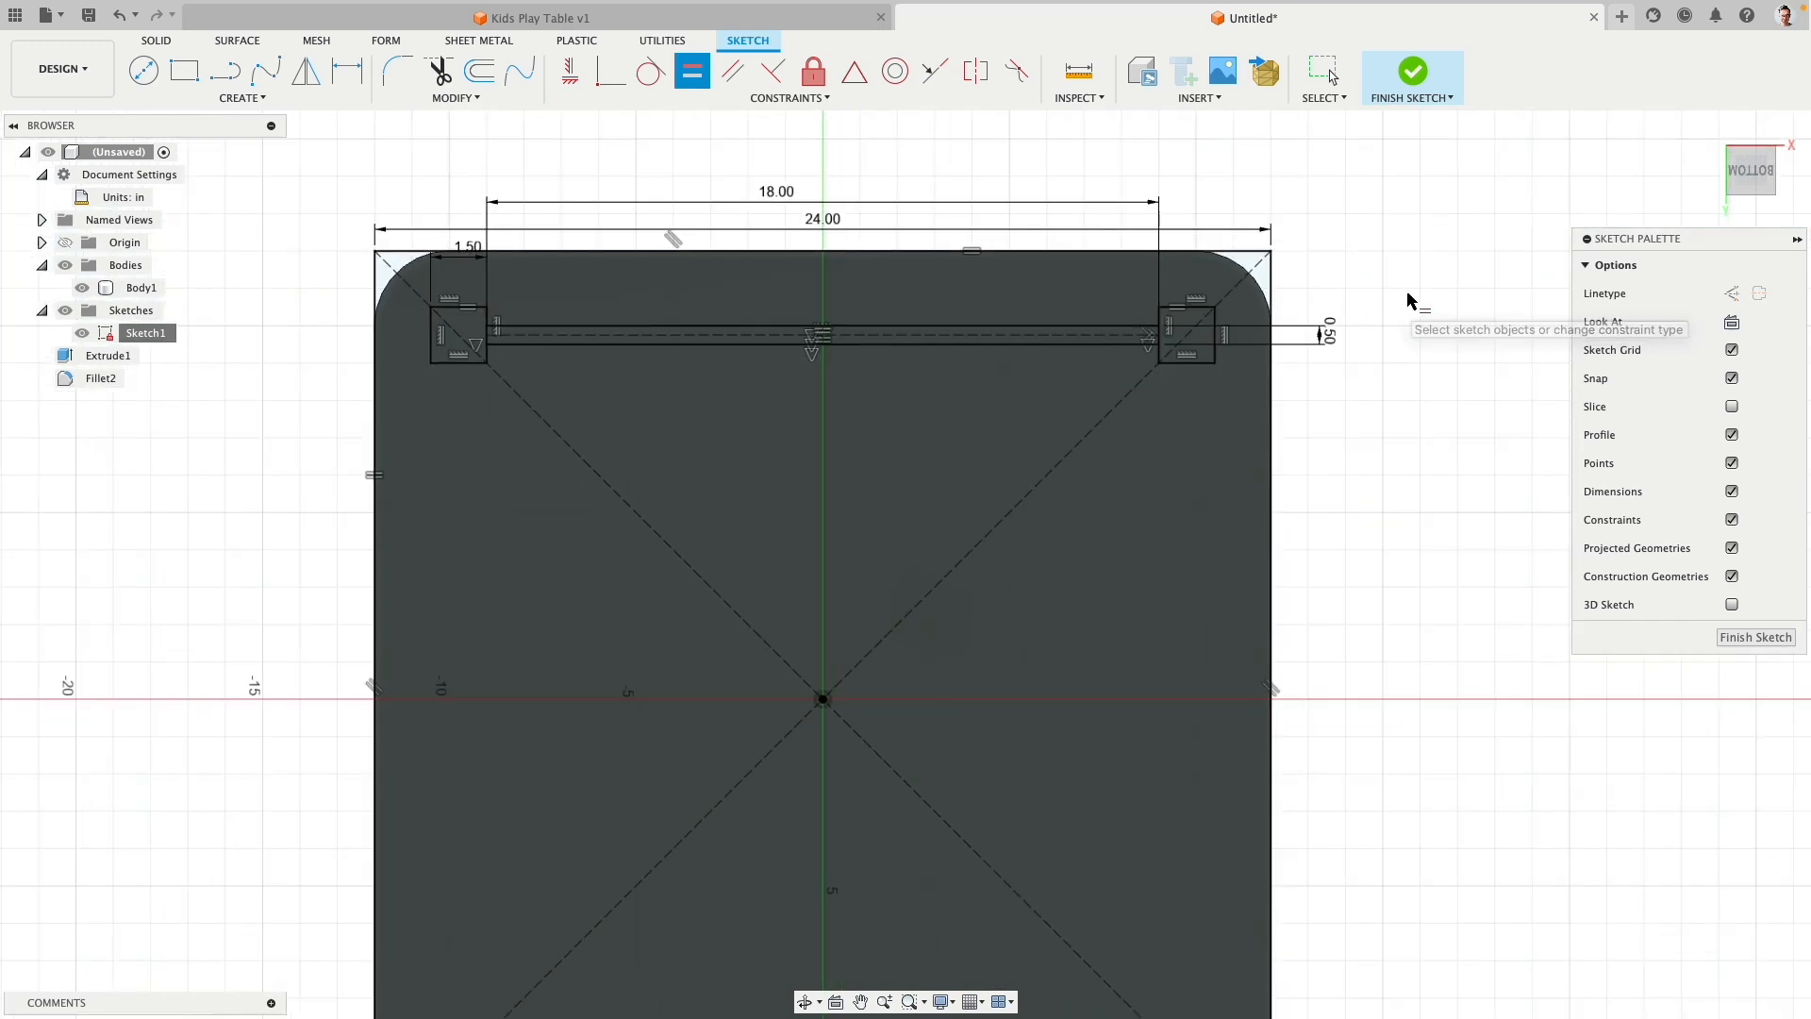
pyautogui.scroll(-2, 1410, 293)
pyautogui.click(1412, 71)
# Step: Extrude the two leg squares by -19.5 in below the tabletop as new bodies
pyautogui.keyDown('shift'); pyautogui.moveTo(1429, 260); pyautogui.dragTo(1395, 283, button='middle'); pyautogui.keyUp('shift')
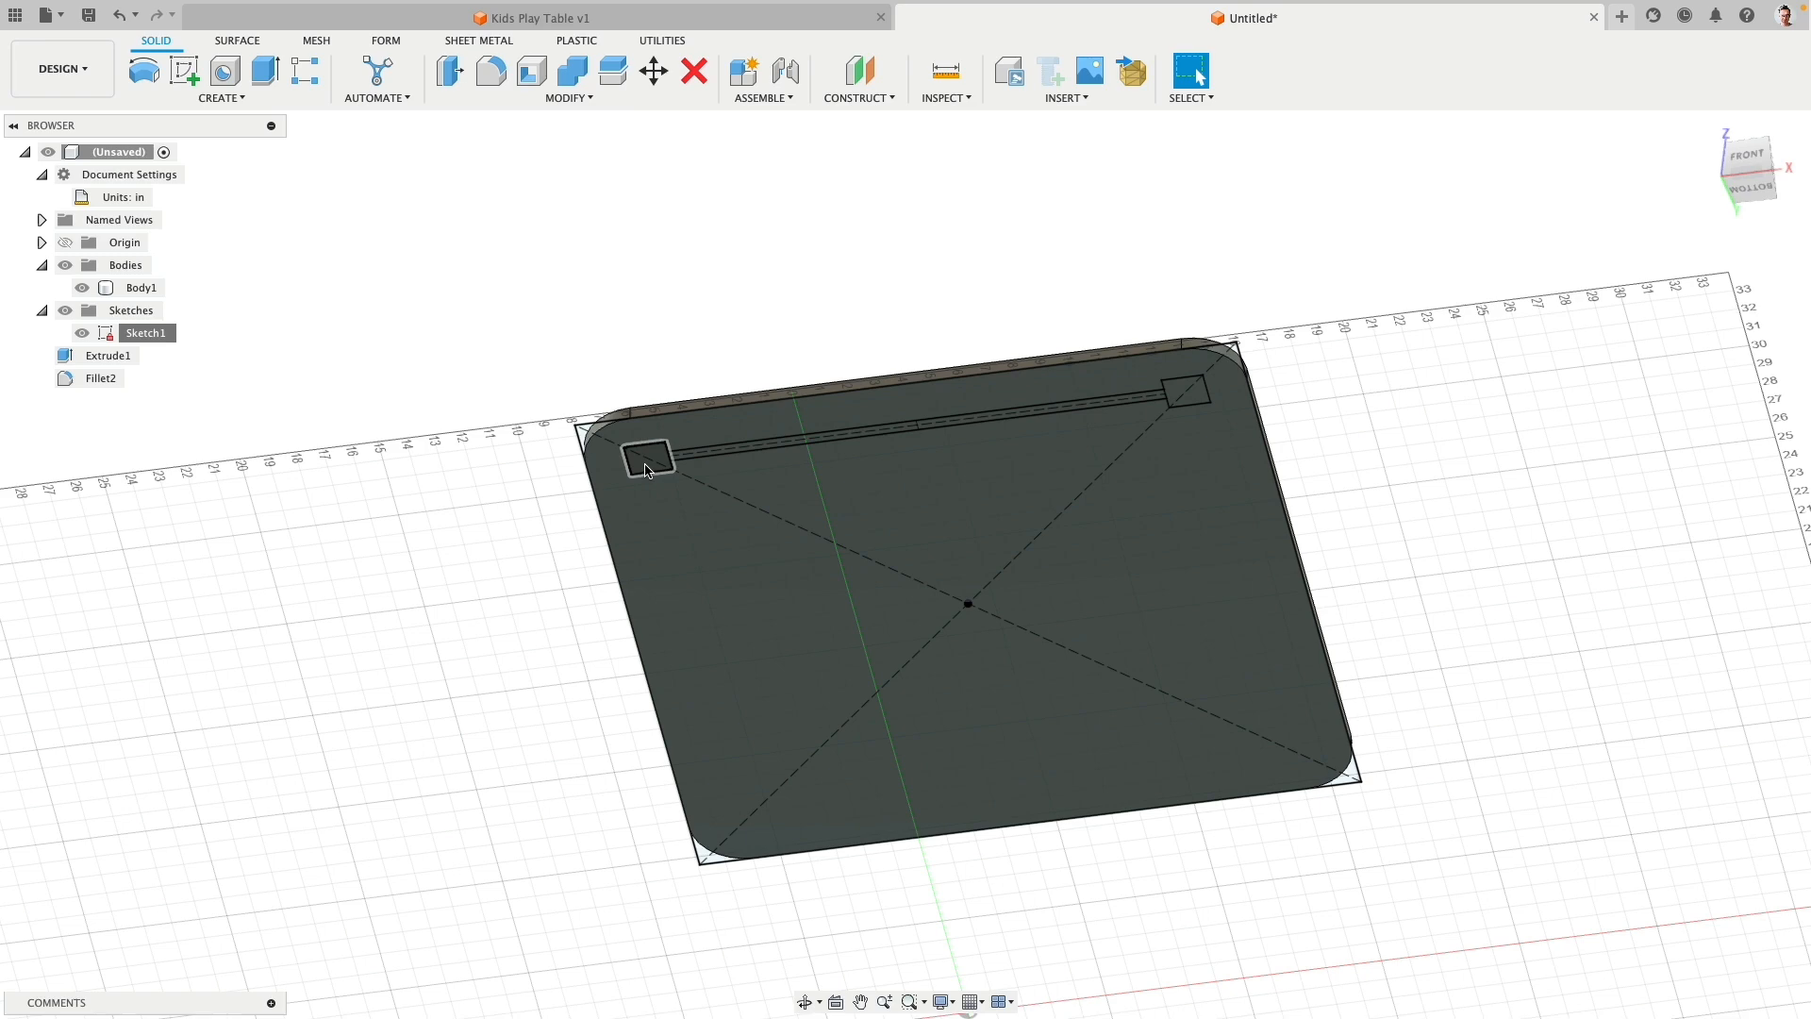
pyautogui.click(647, 463)
pyautogui.keyDown('shift'); pyautogui.click(1186, 391); pyautogui.keyUp('shift')
pyautogui.moveTo(1309, 352); pyautogui.dragTo(1326, 170, button='middle')
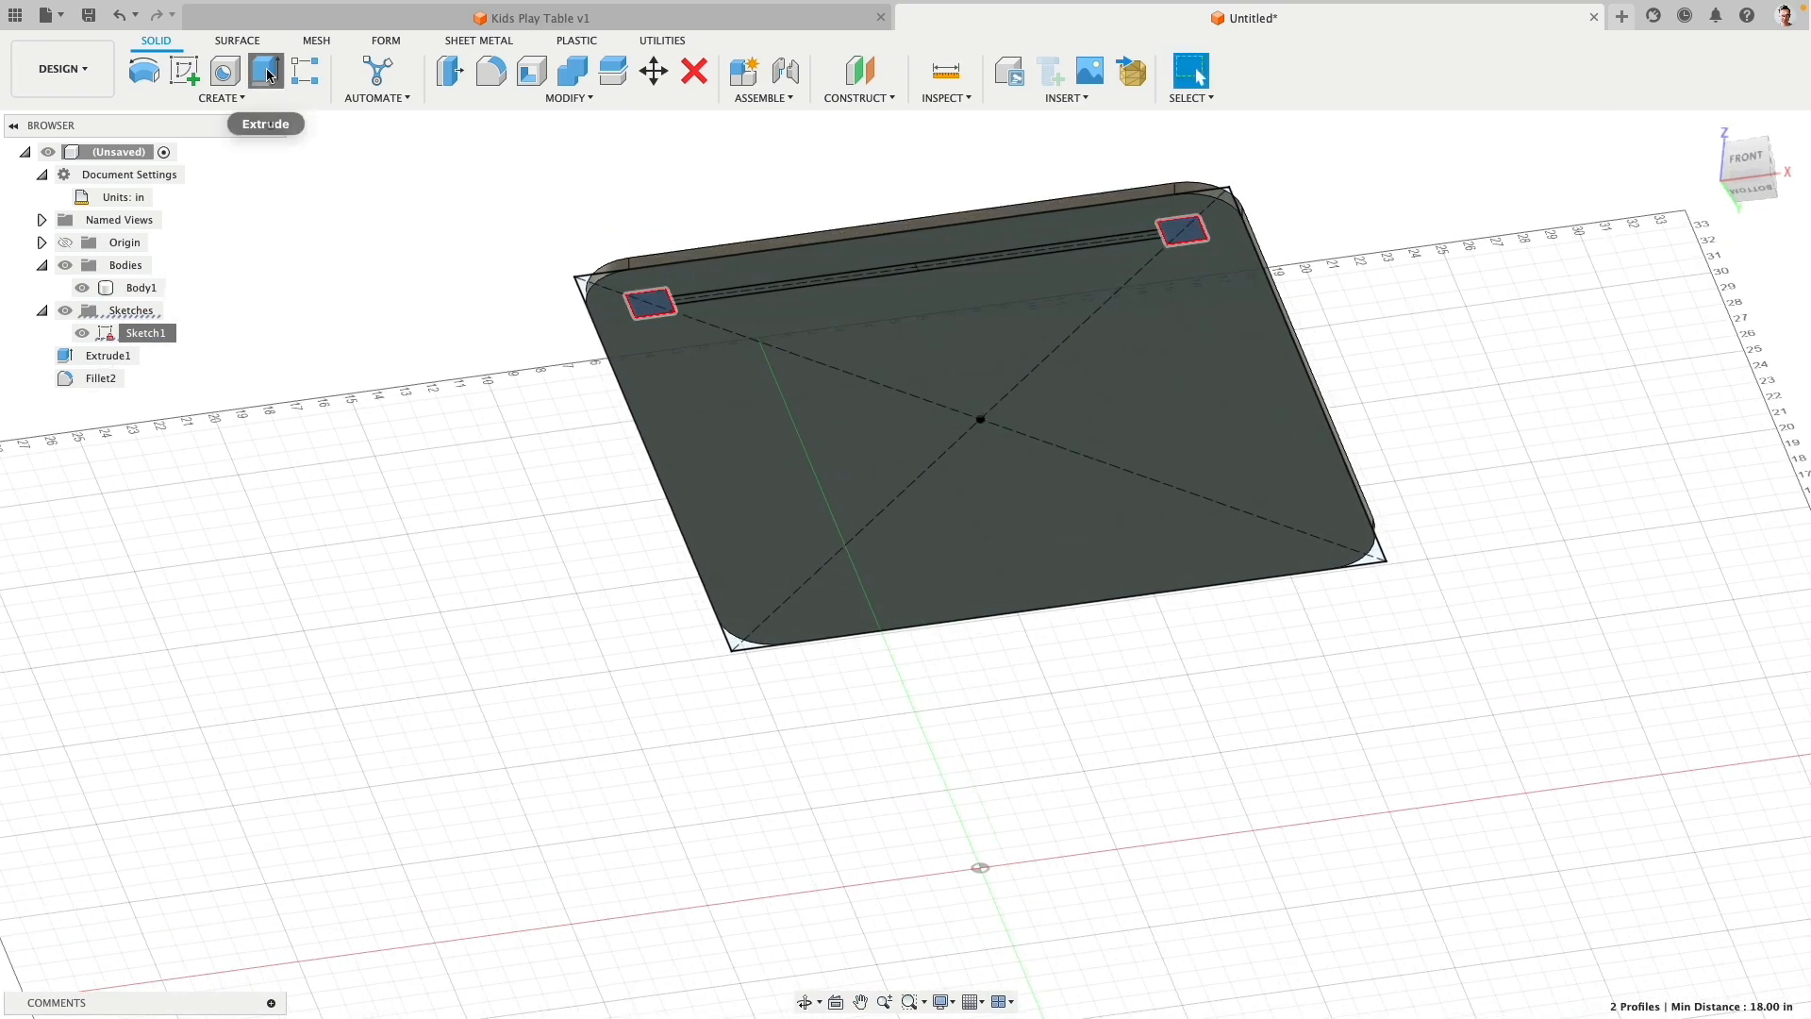
pyautogui.click(268, 75)
pyautogui.moveTo(1186, 217); pyautogui.dragTo(1241, 418)
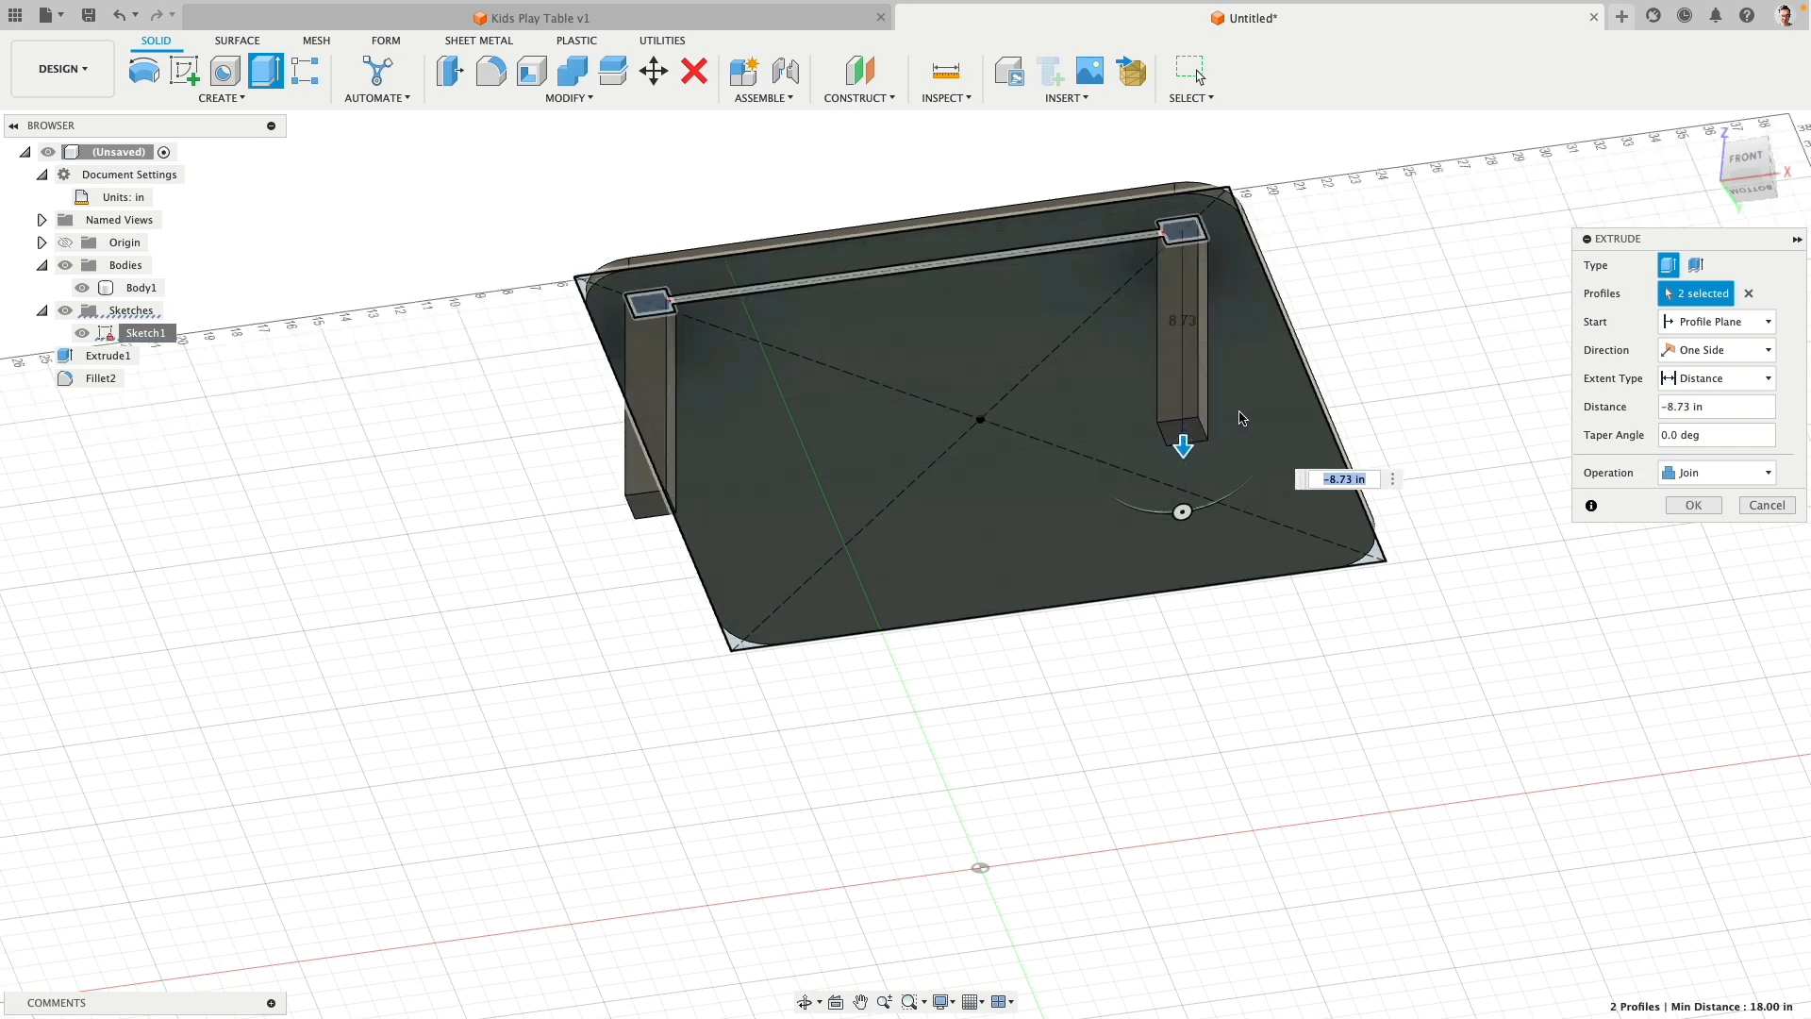
pyautogui.write('19.5')
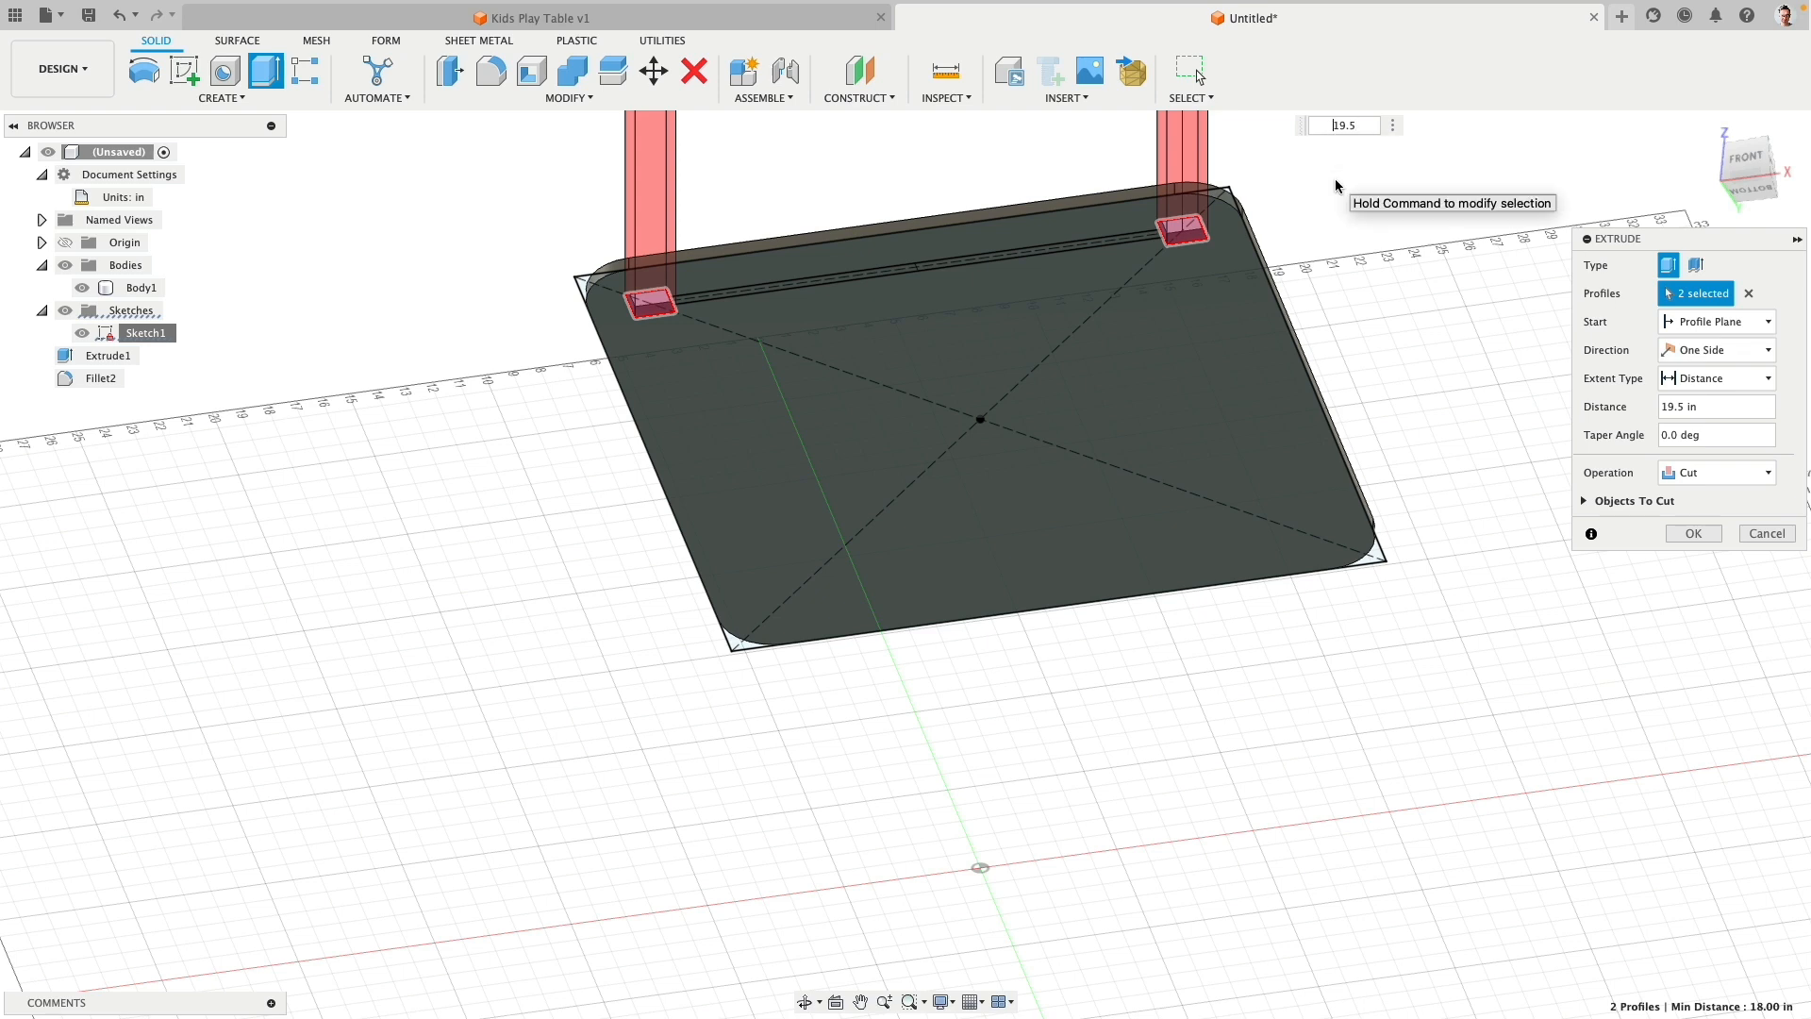
pyautogui.write('-')
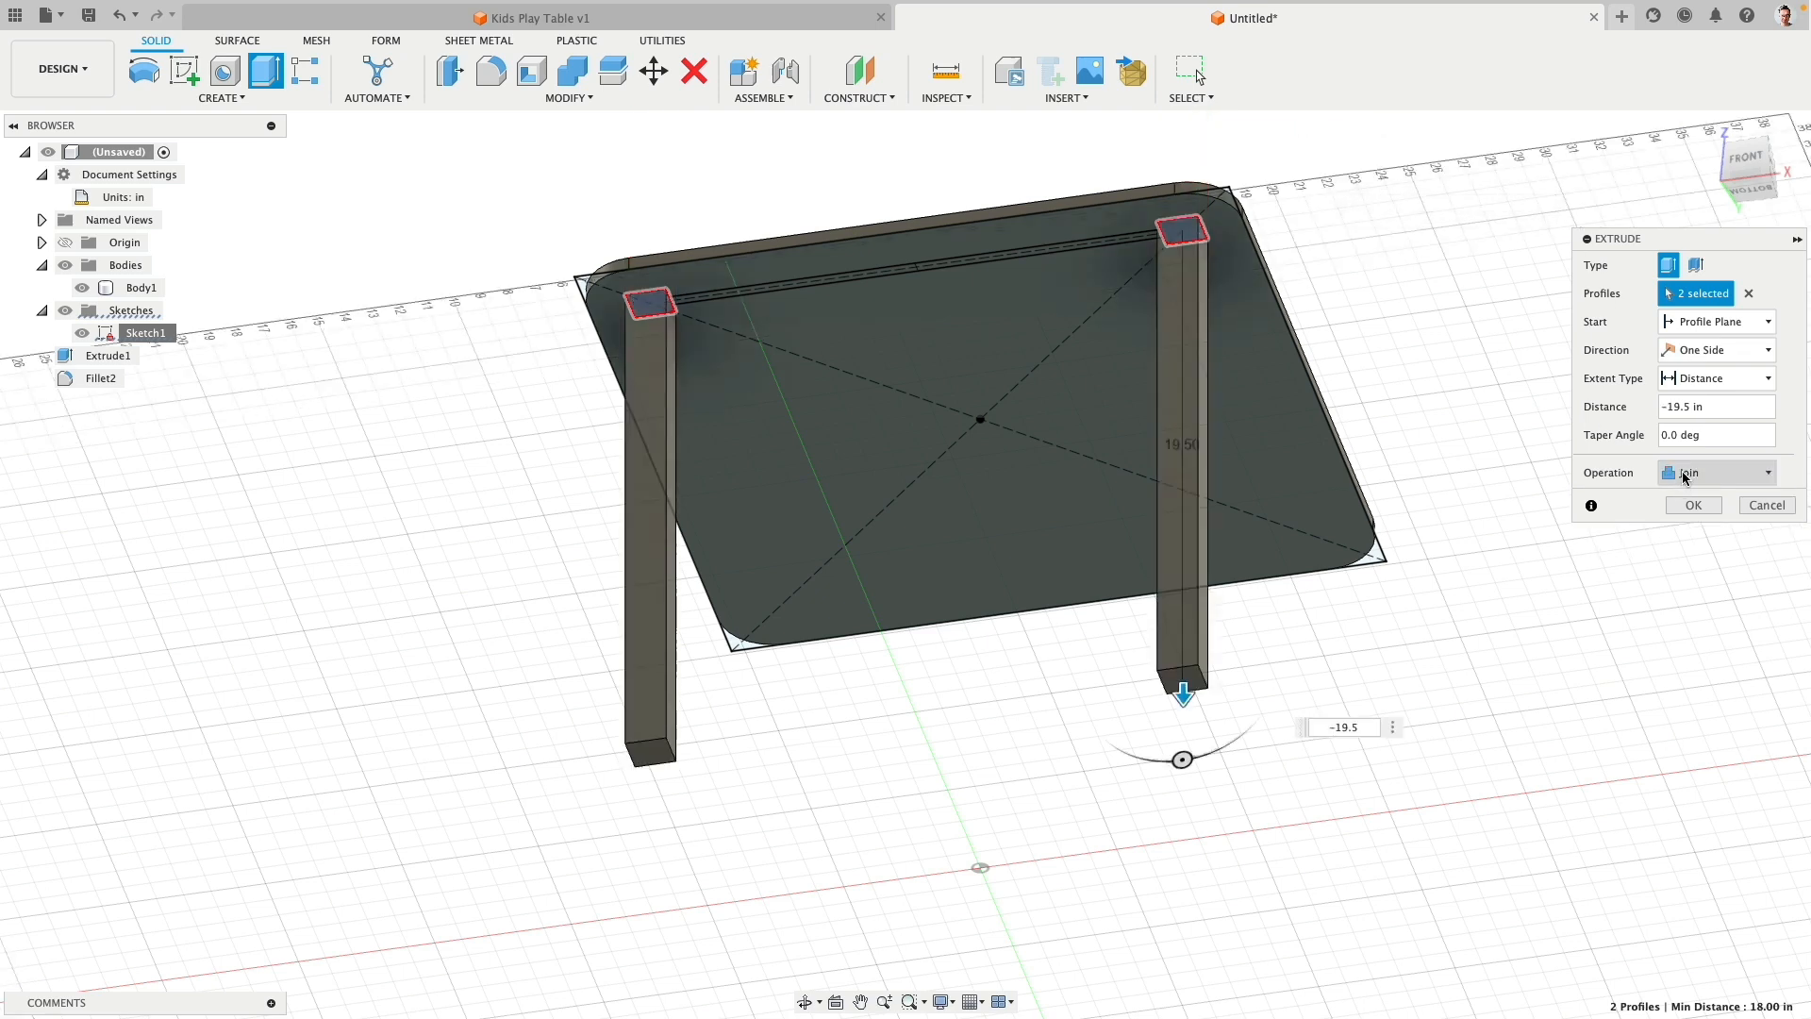
pyautogui.click(1717, 472)
pyautogui.scroll(5, 724, 247)
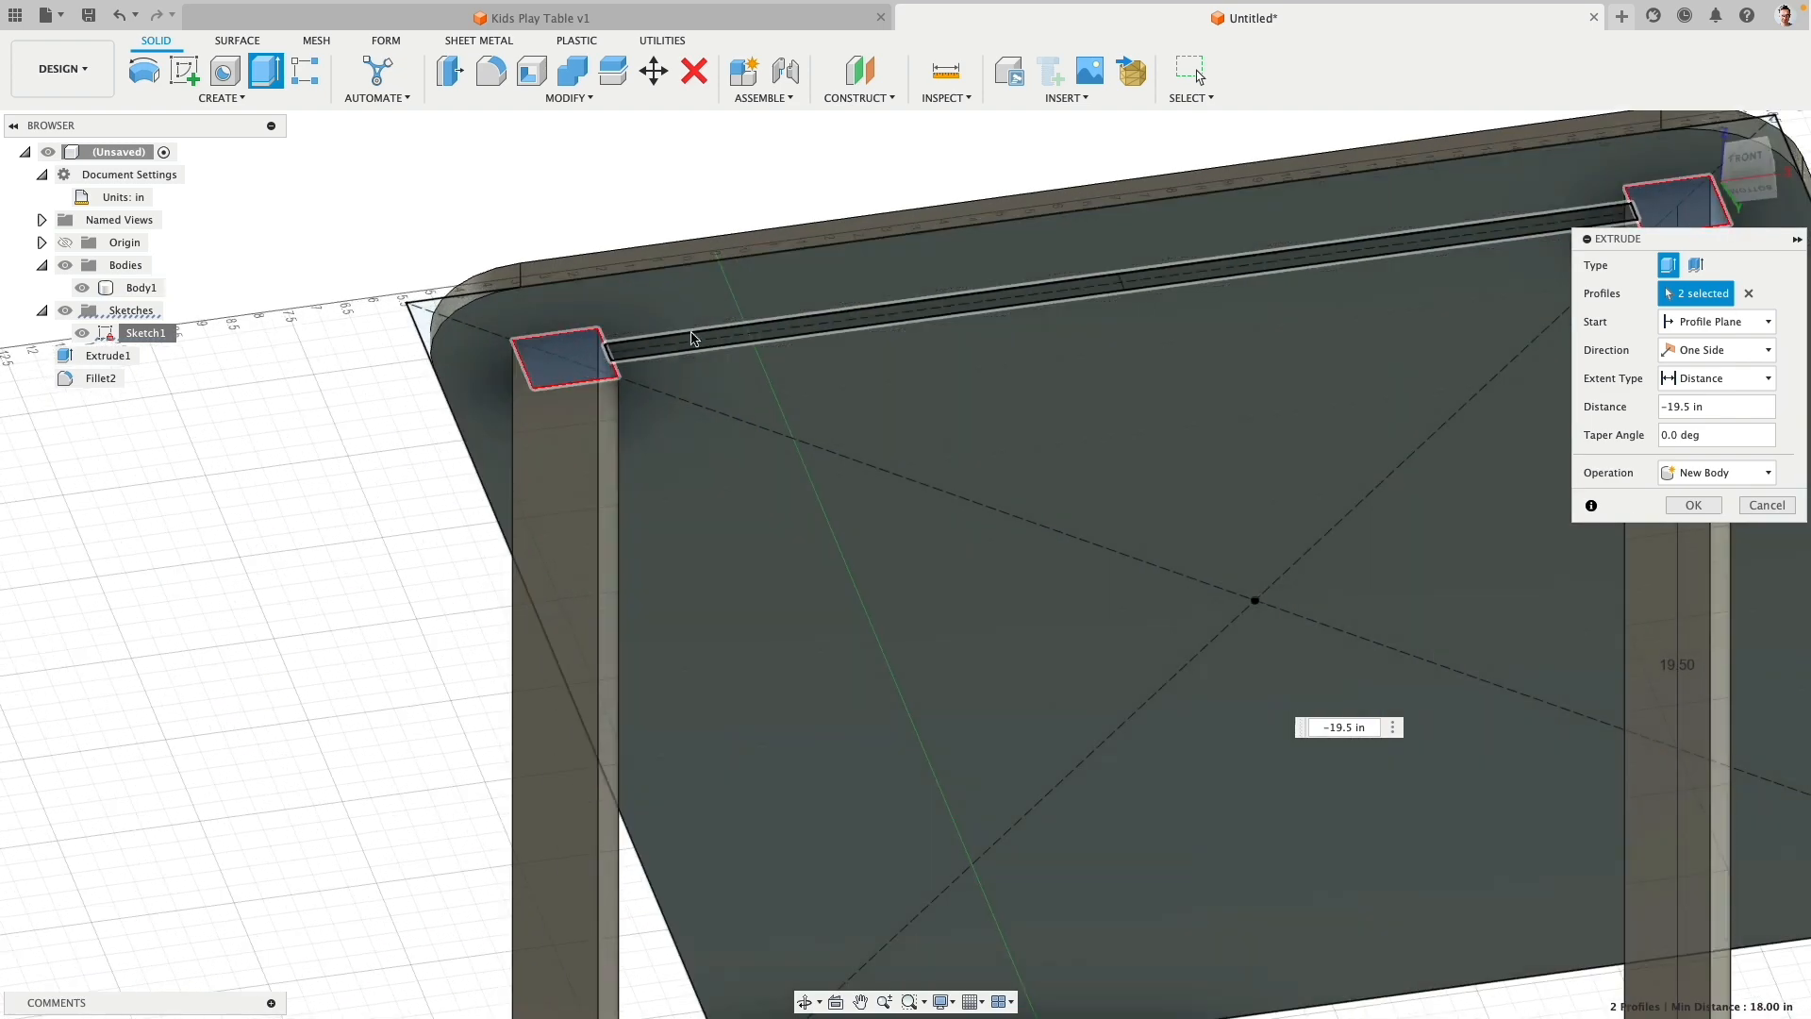
pyautogui.click(679, 348)
pyautogui.scroll(-3, 323, 282)
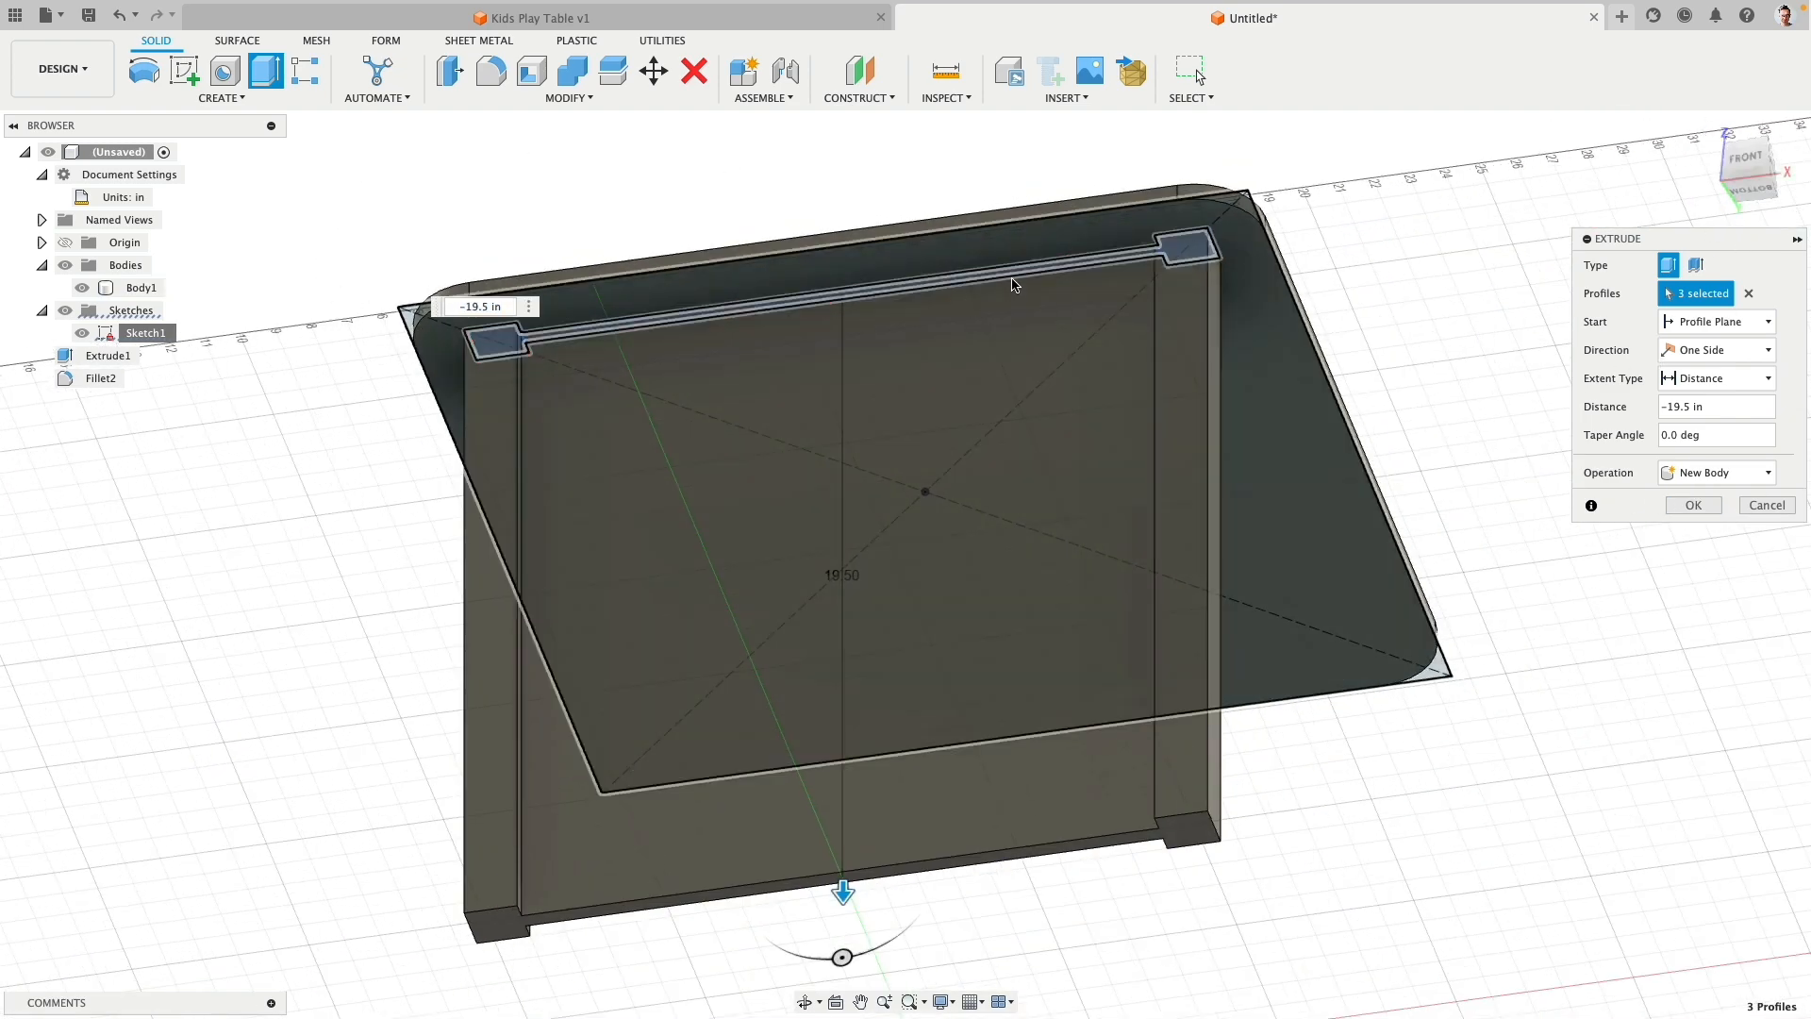
pyautogui.click(1693, 505)
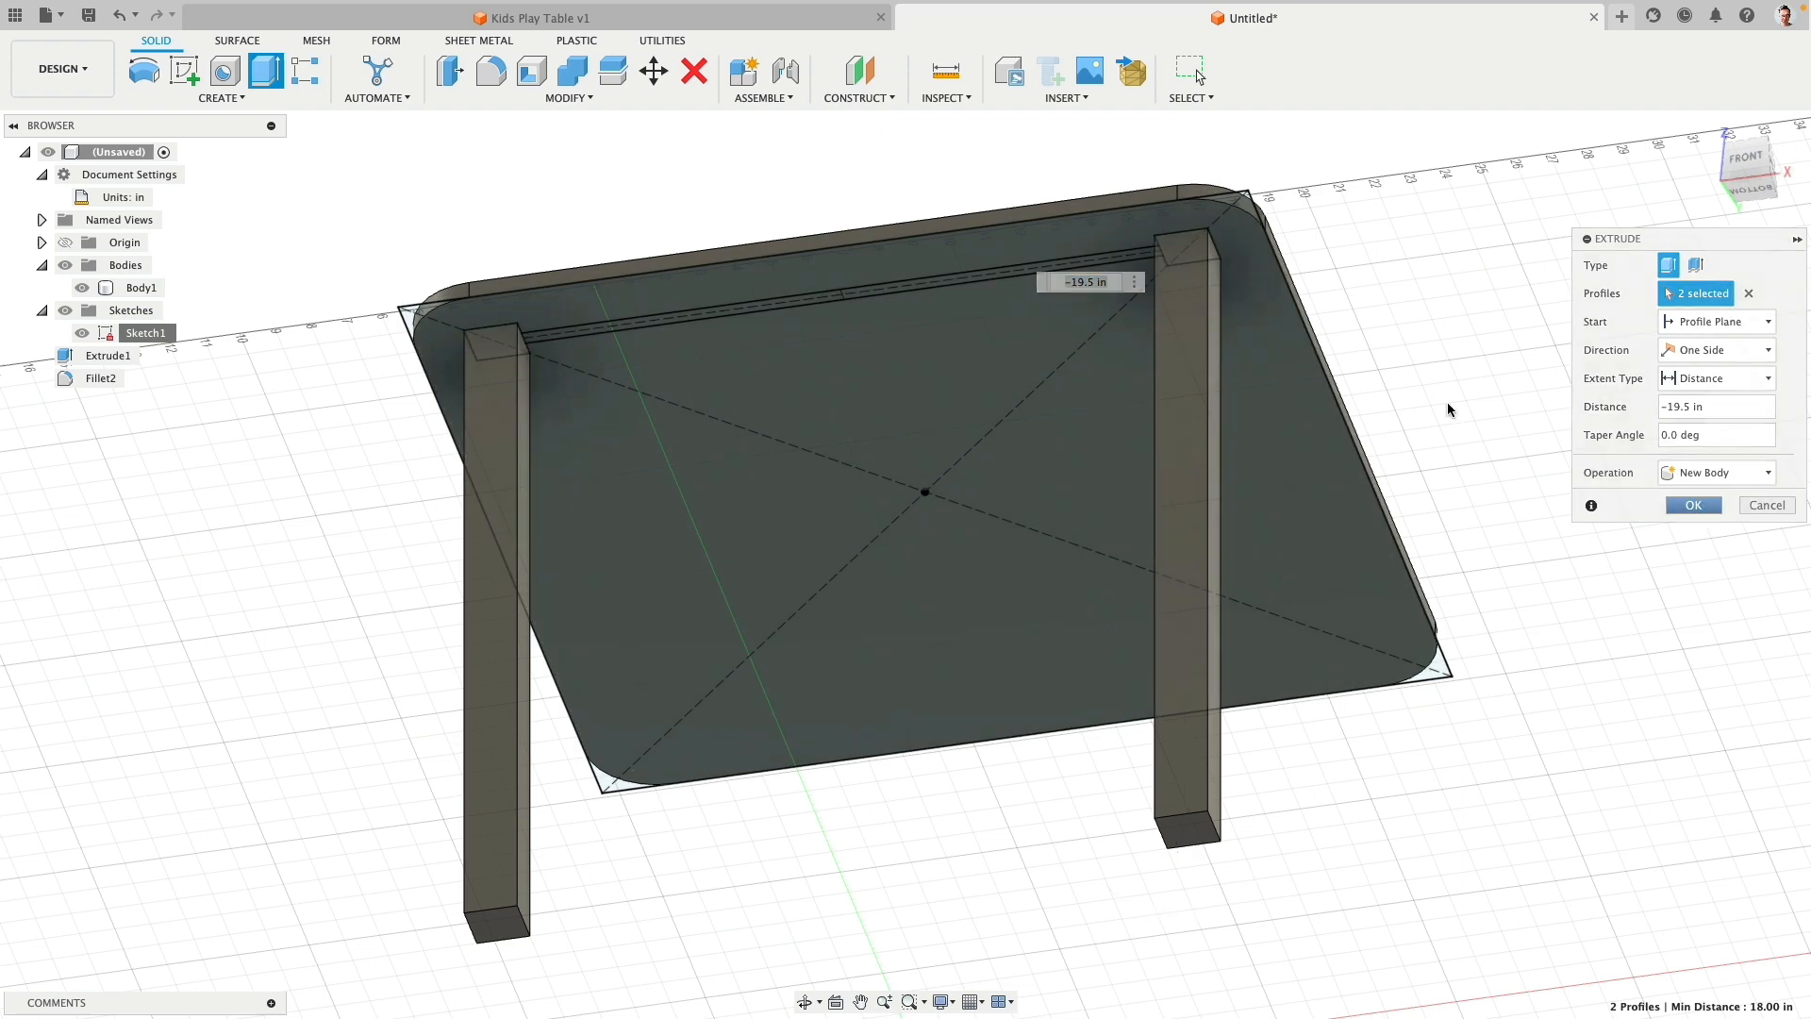
# Step: Extrude the narrow rail profile between the legs by -2 in as a new body
pyautogui.scroll(3, 572, 361)
pyautogui.scroll(3, 575, 321)
pyautogui.scroll(3, 567, 311)
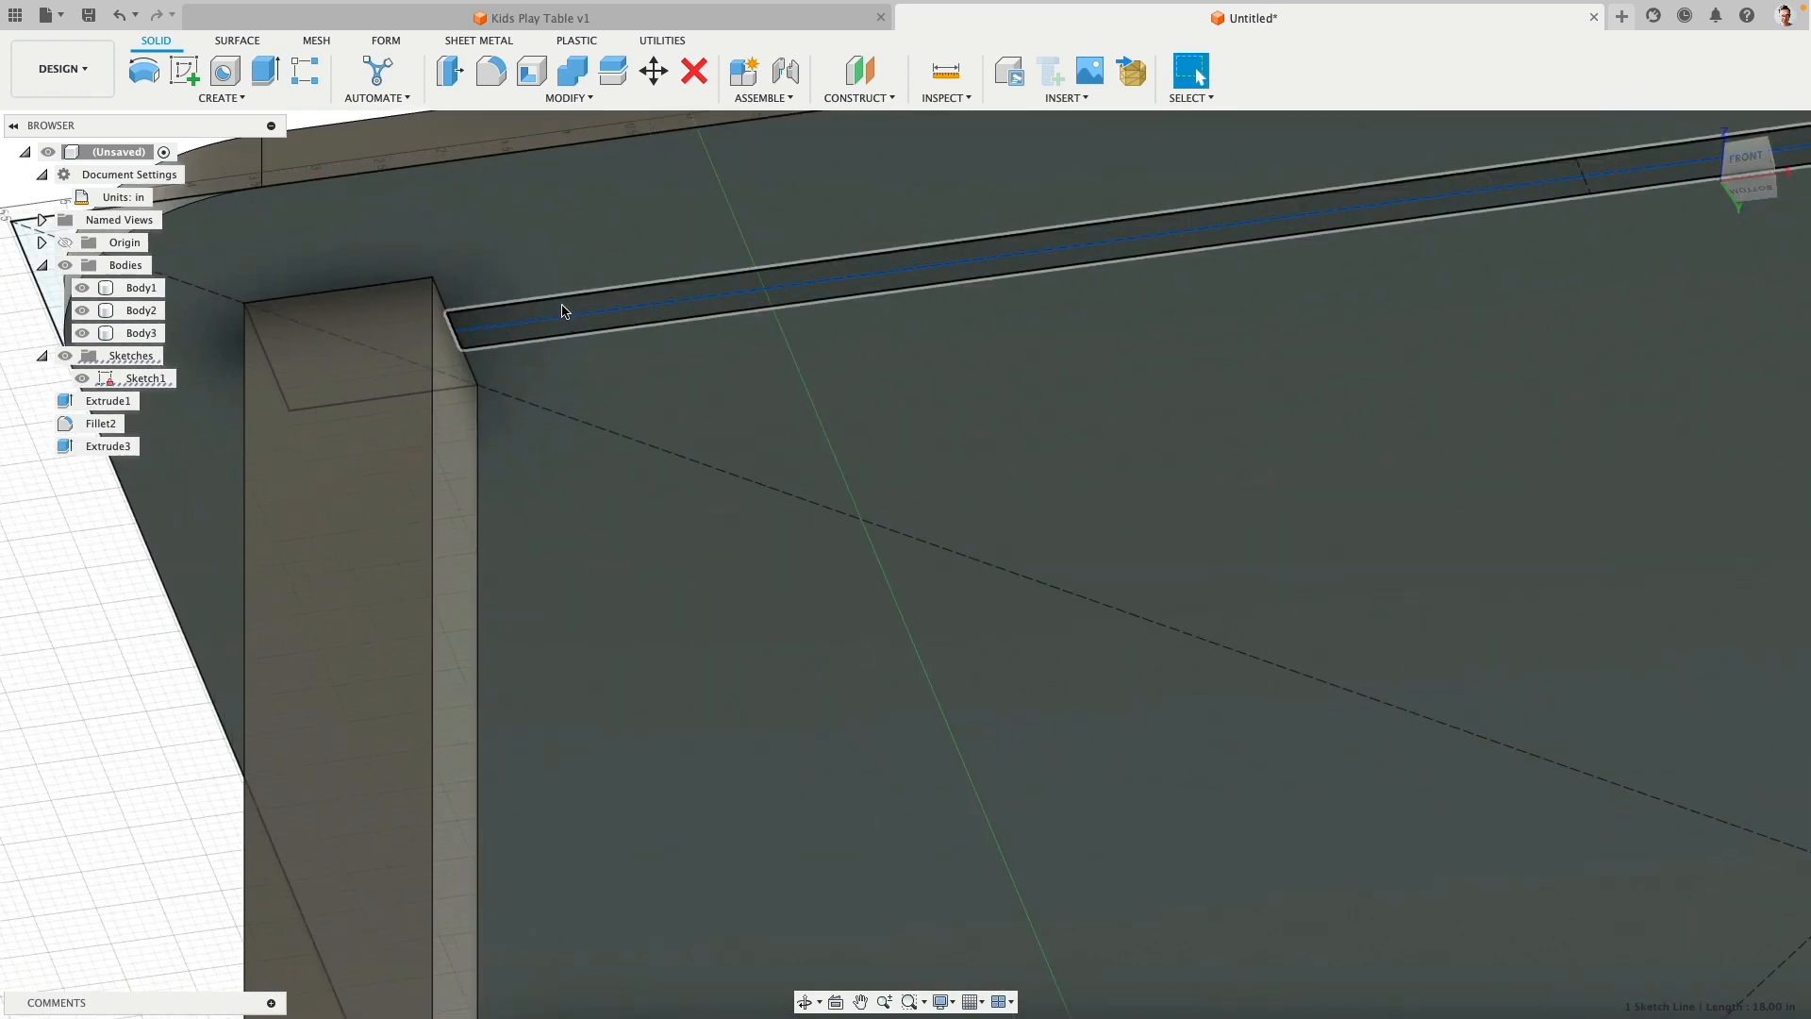
pyautogui.click(487, 316)
pyautogui.scroll(-6, 487, 316)
pyautogui.press('e')
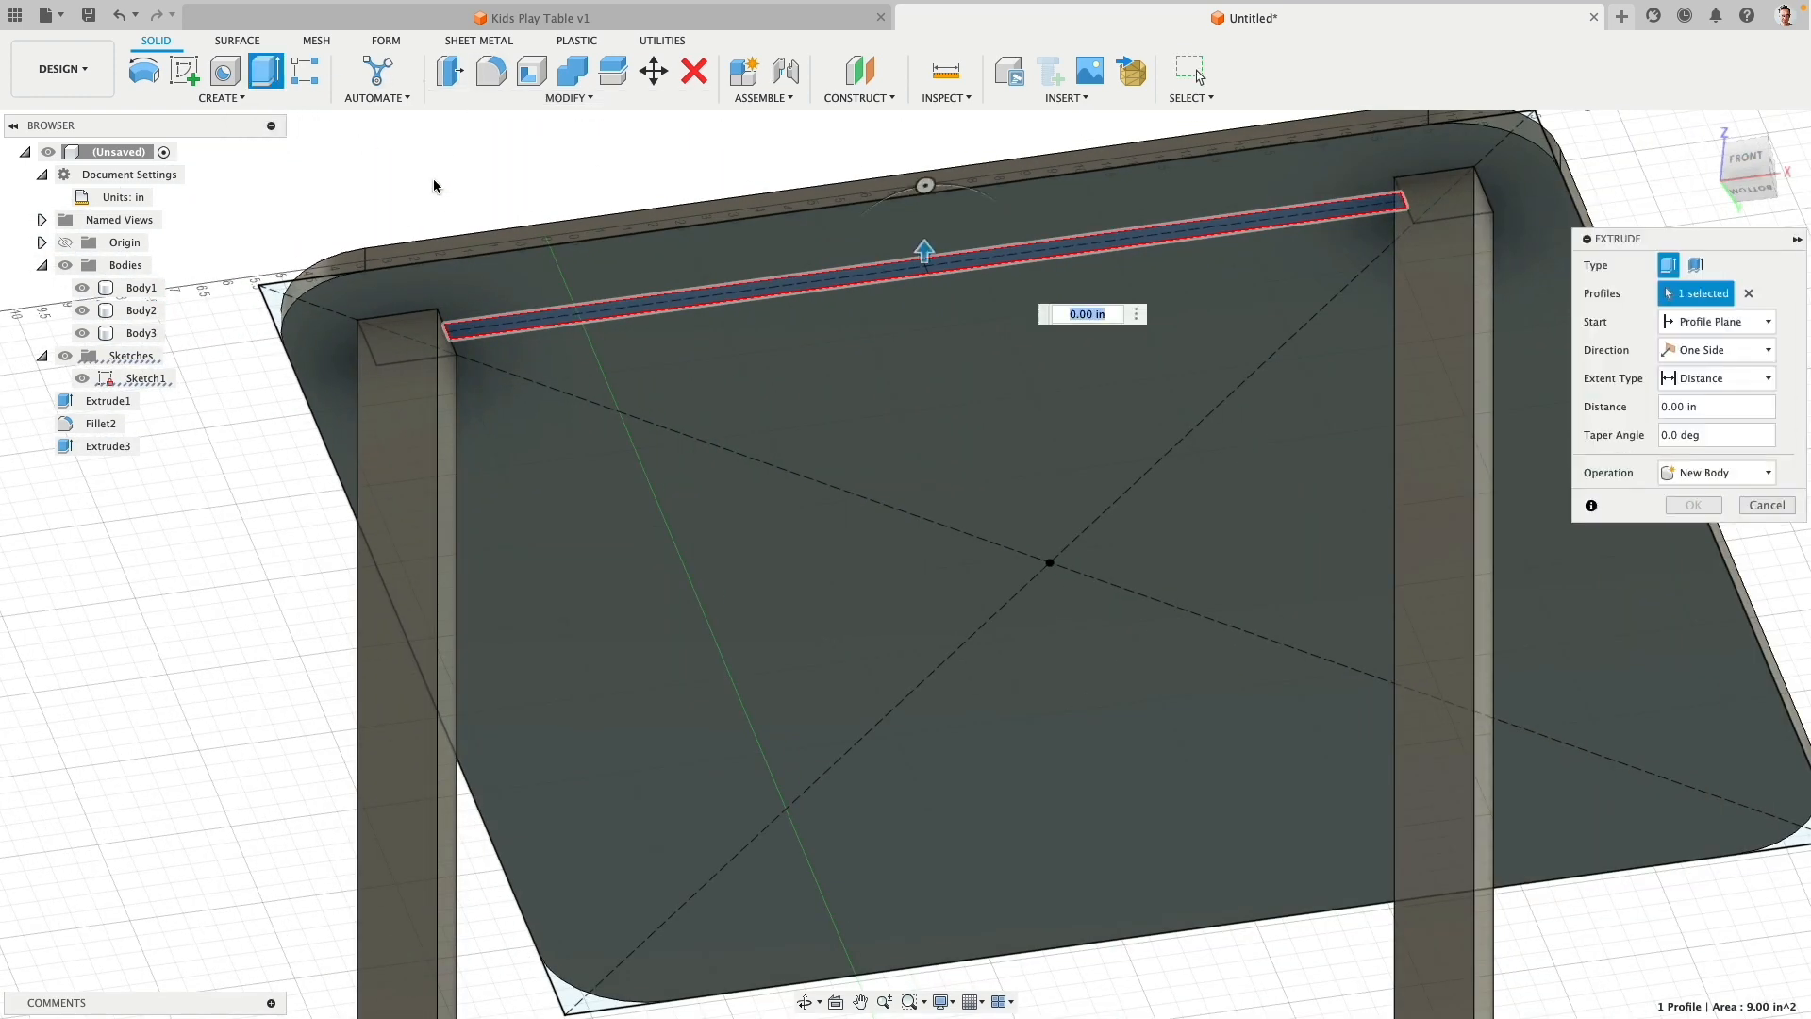
pyautogui.moveTo(915, 249); pyautogui.dragTo(924, 345)
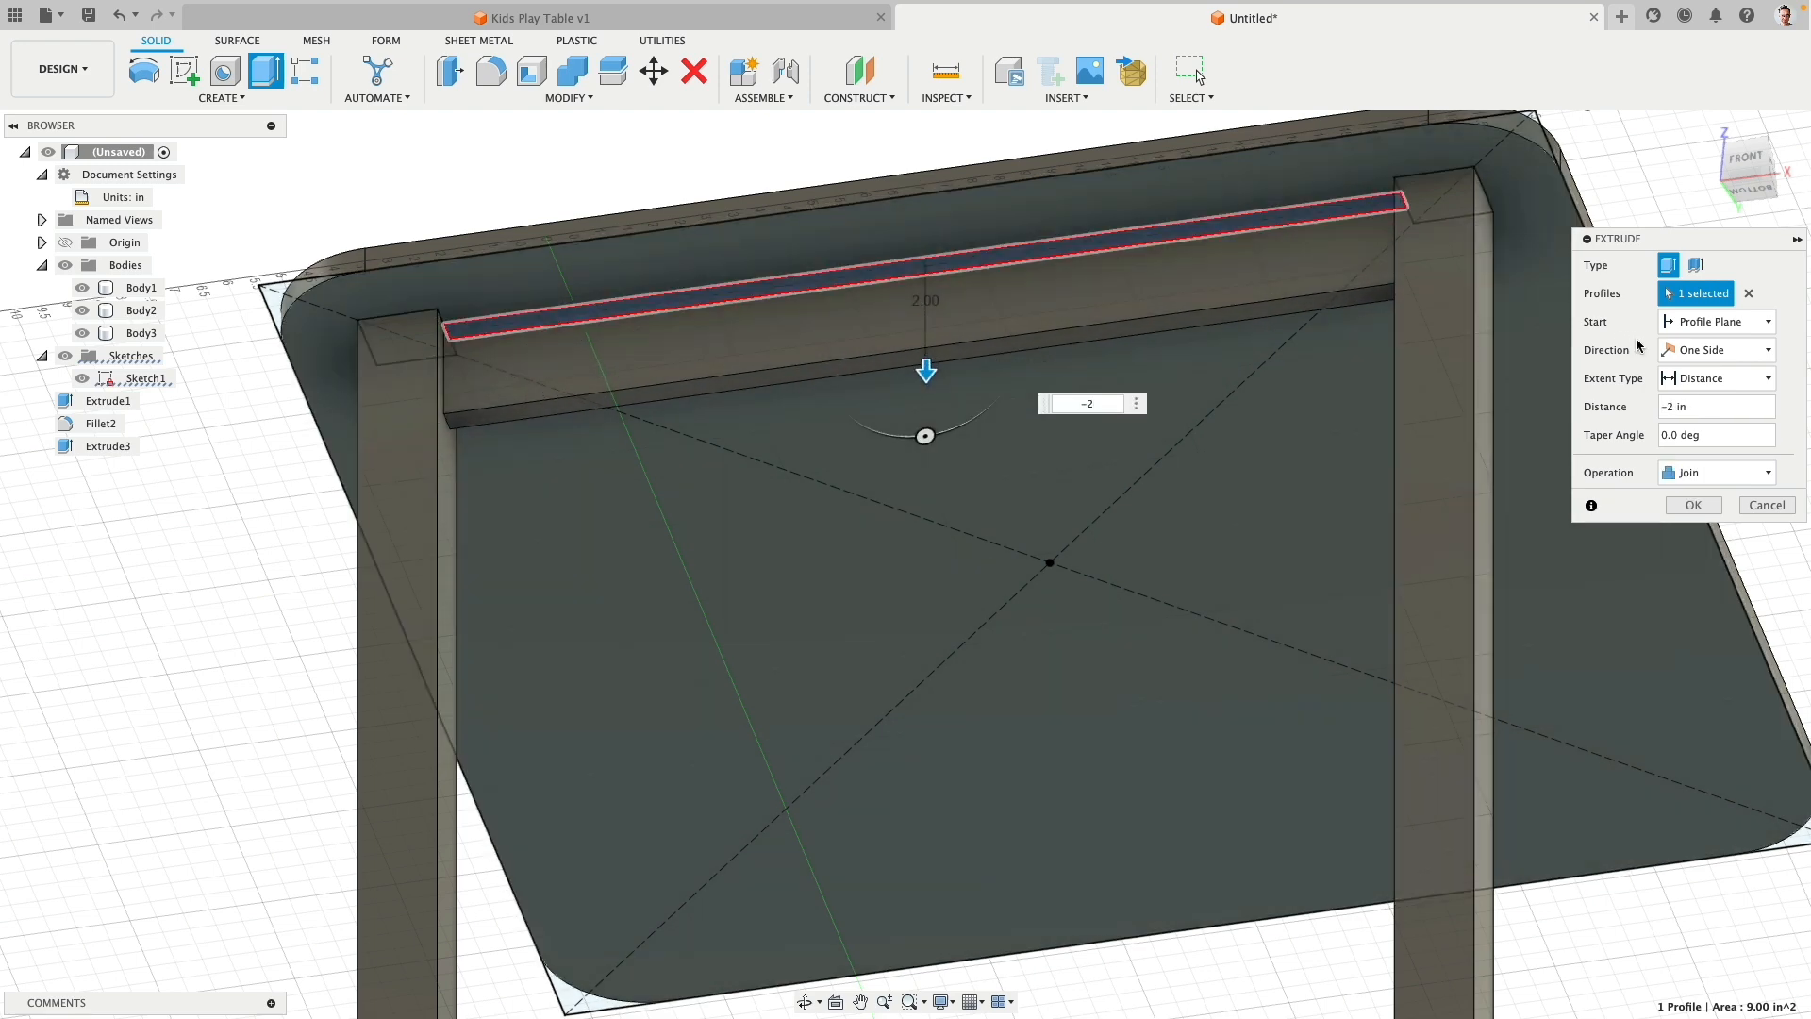
pyautogui.click(1718, 474)
pyautogui.click(1714, 560)
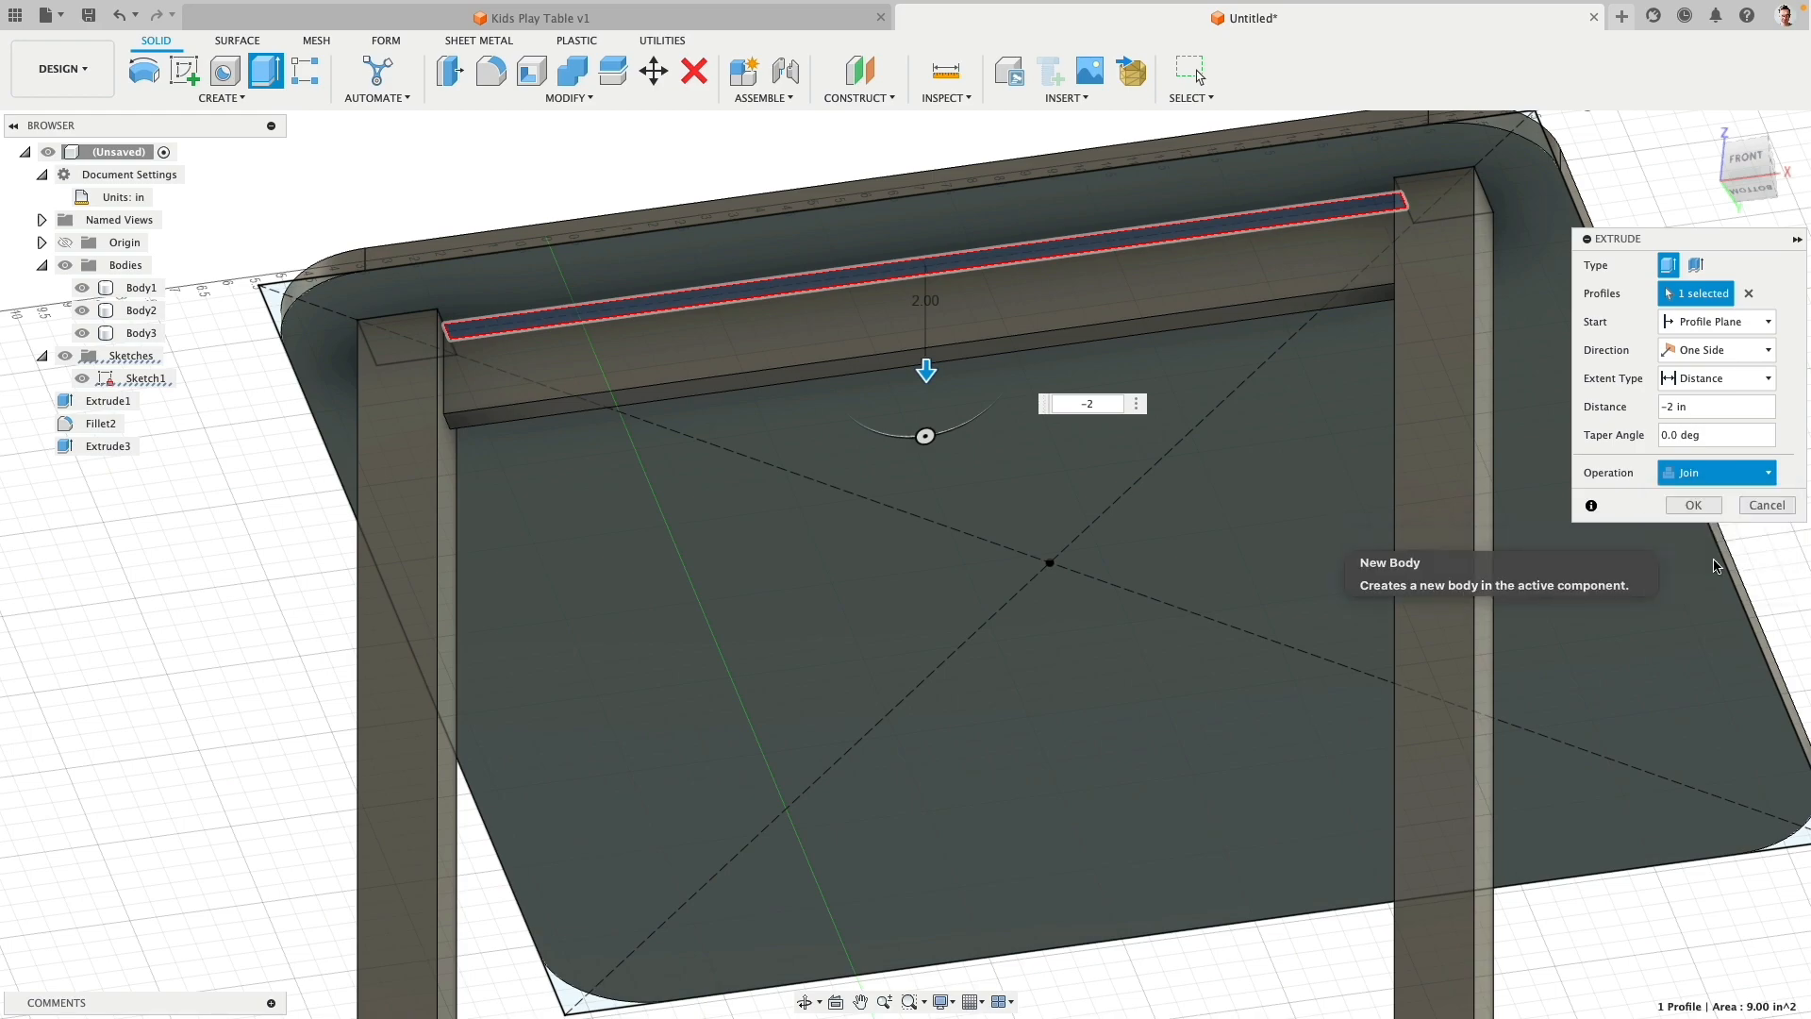
pyautogui.click(1697, 507)
# Step: Delete Body3, the leg at one end of the rail
pyautogui.scroll(-5, 1200, 441)
pyautogui.keyDown('shift'); pyautogui.moveTo(576, 555); pyautogui.dragTo(525, 802, button='middle'); pyautogui.keyUp('shift')
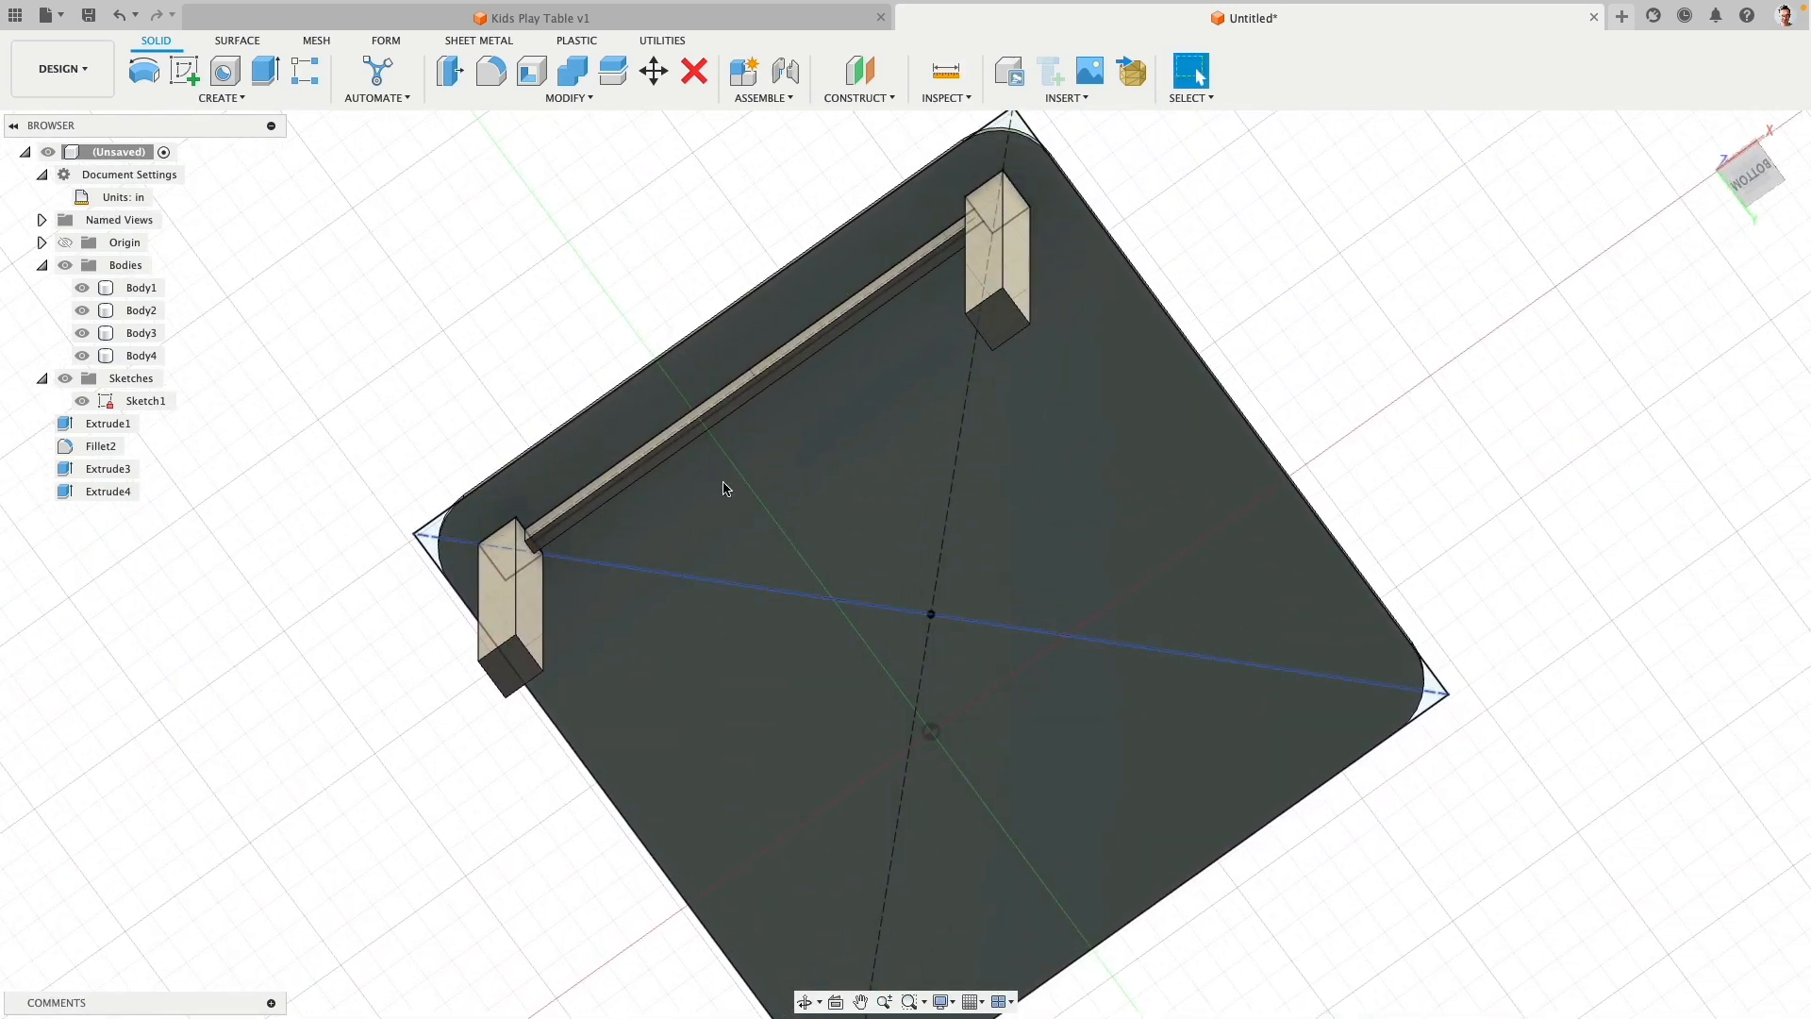
pyautogui.click(1017, 280)
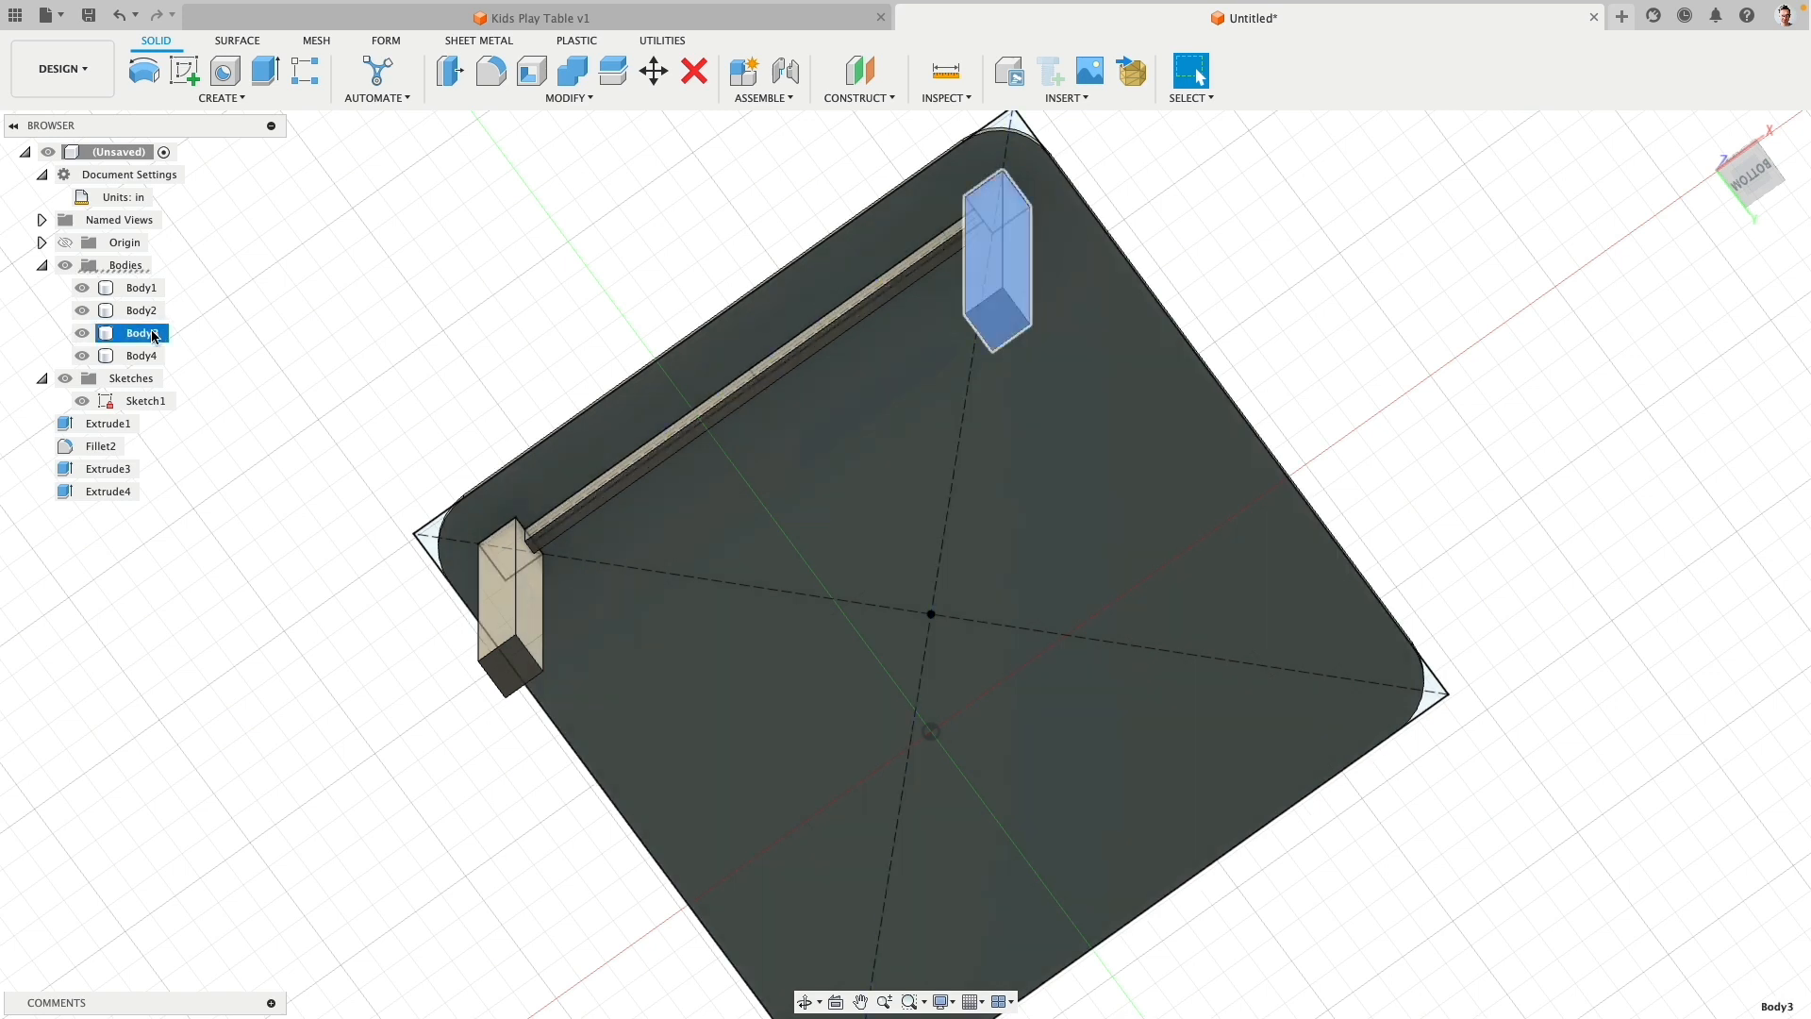
pyautogui.press('Delete')
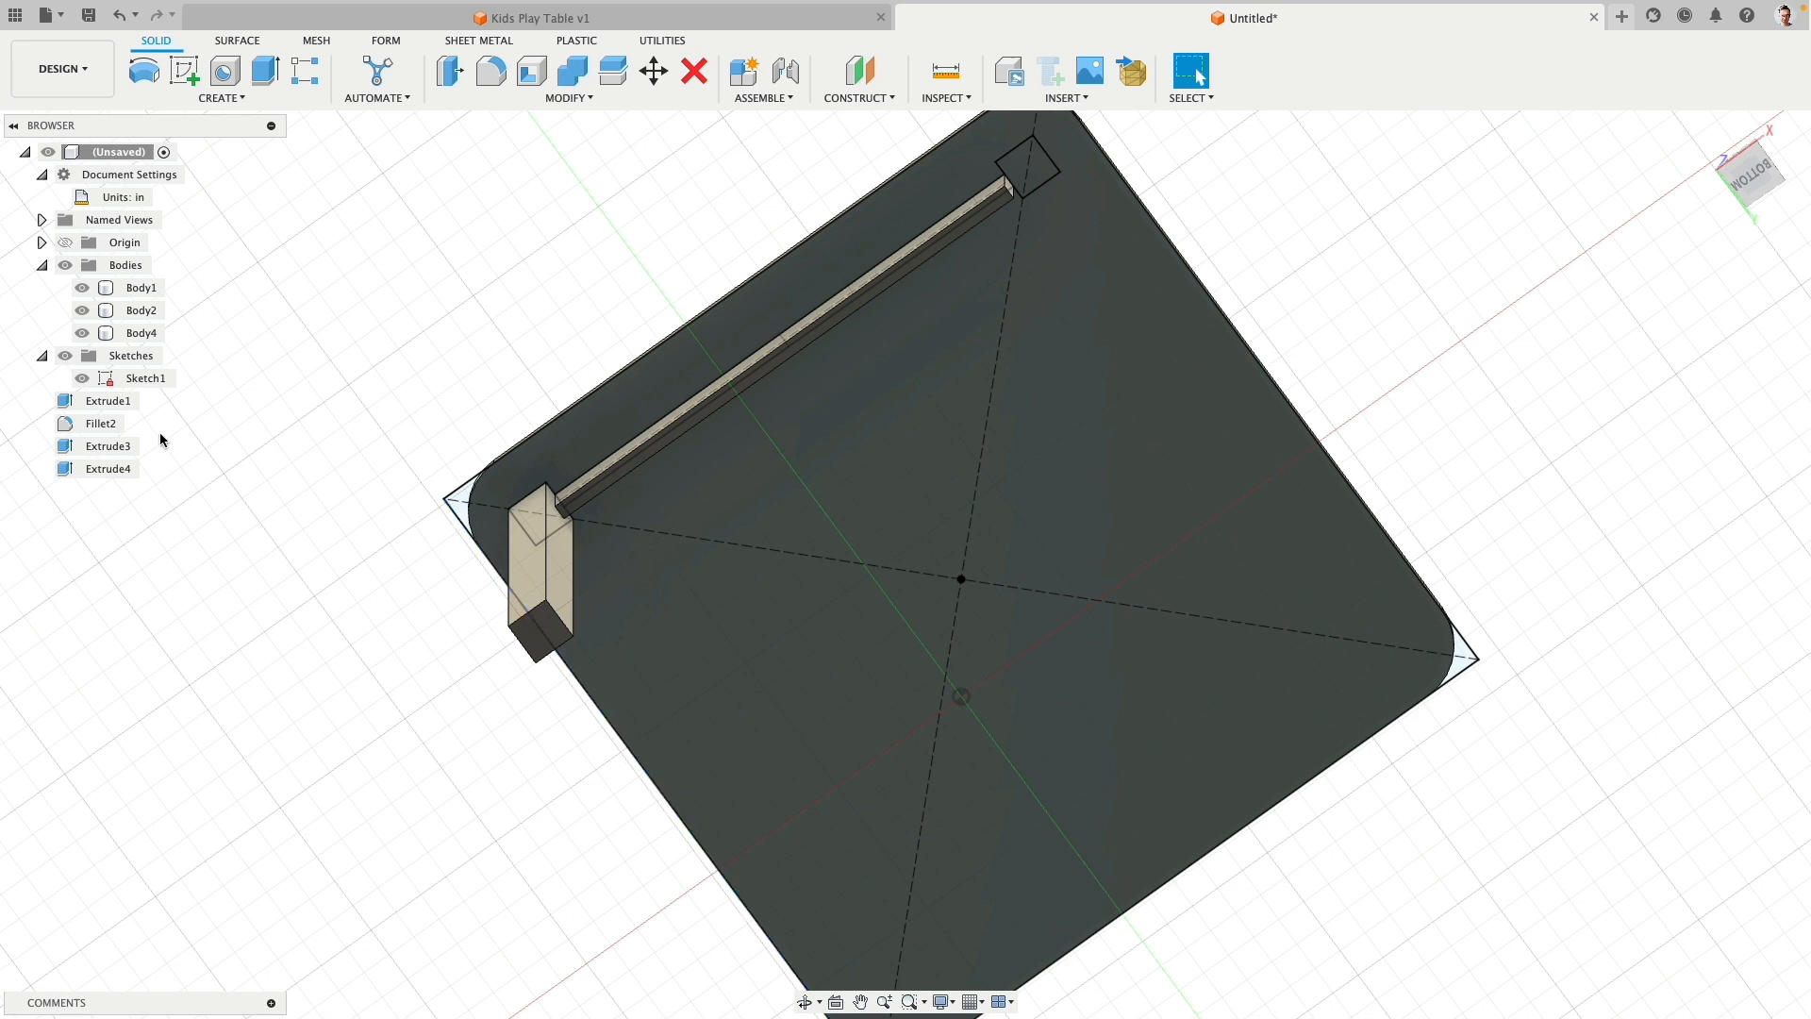
# Step: Create a circular pattern of the leg and rail bodies around the table's vertical centre axis with a quantity of 4
pyautogui.click(141, 311)
pyautogui.keyDown('shift'); pyautogui.click(142, 333); pyautogui.keyUp('shift')
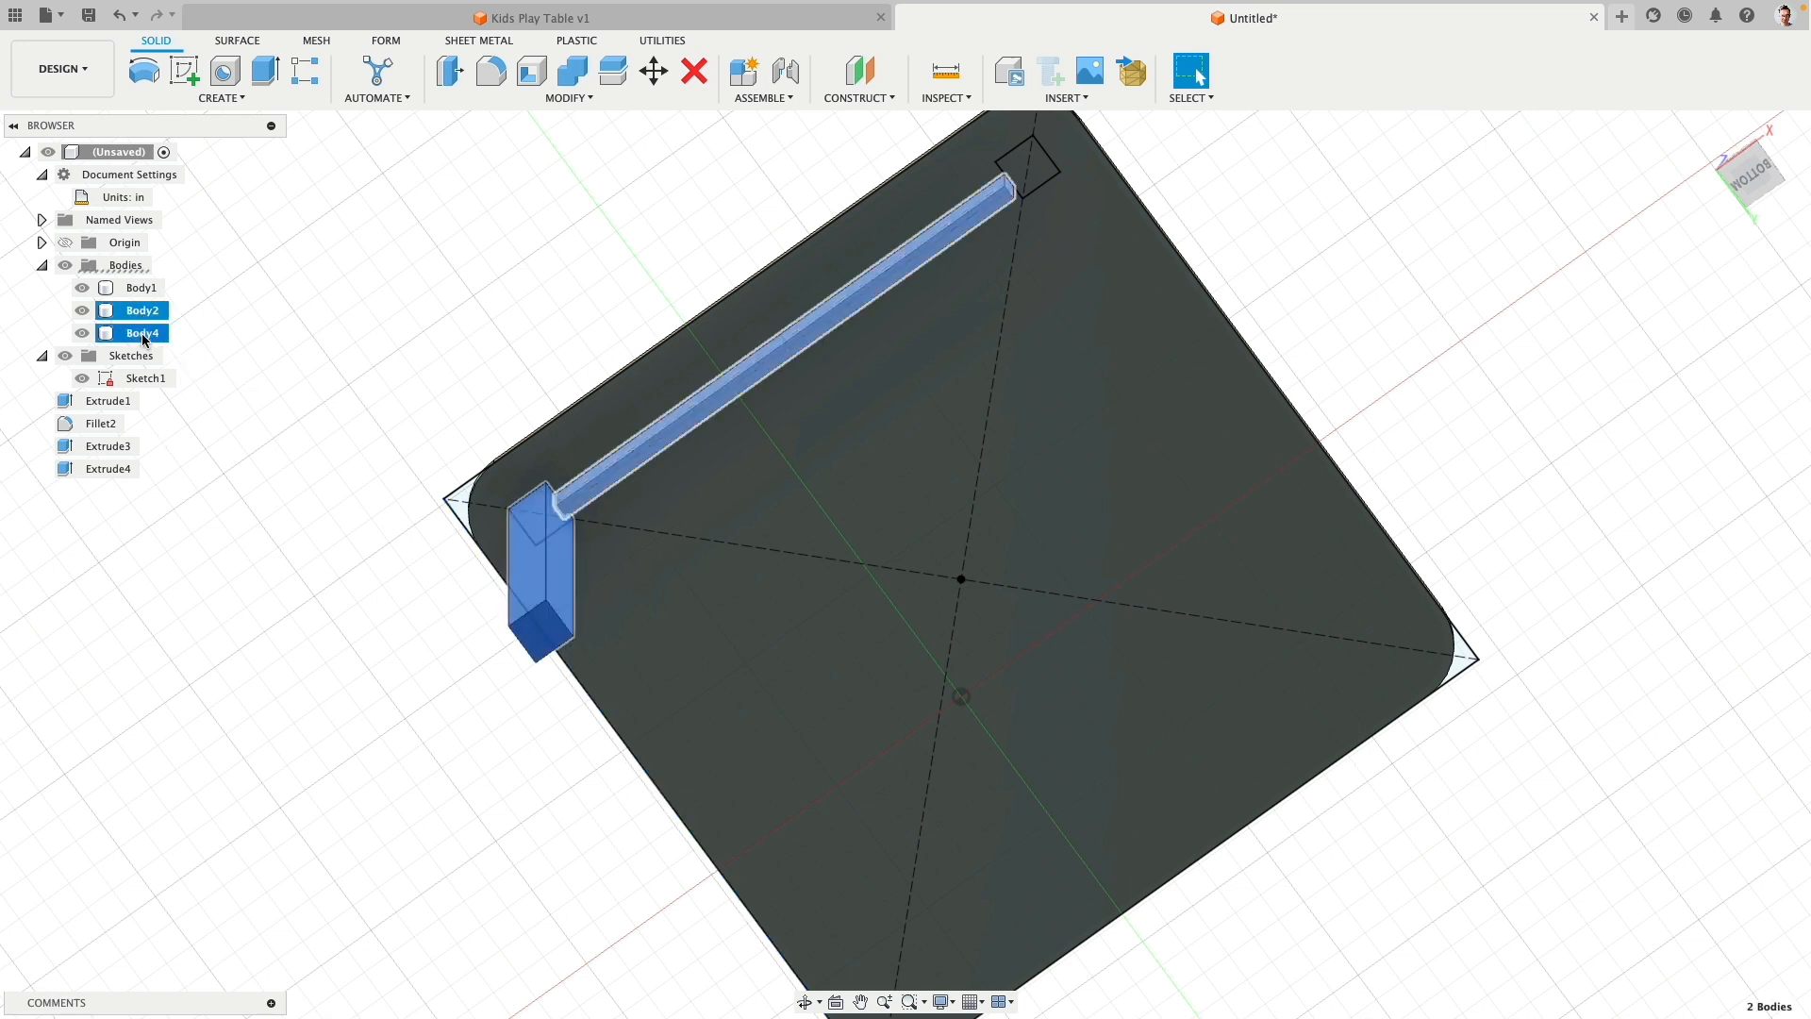
pyautogui.click(217, 100)
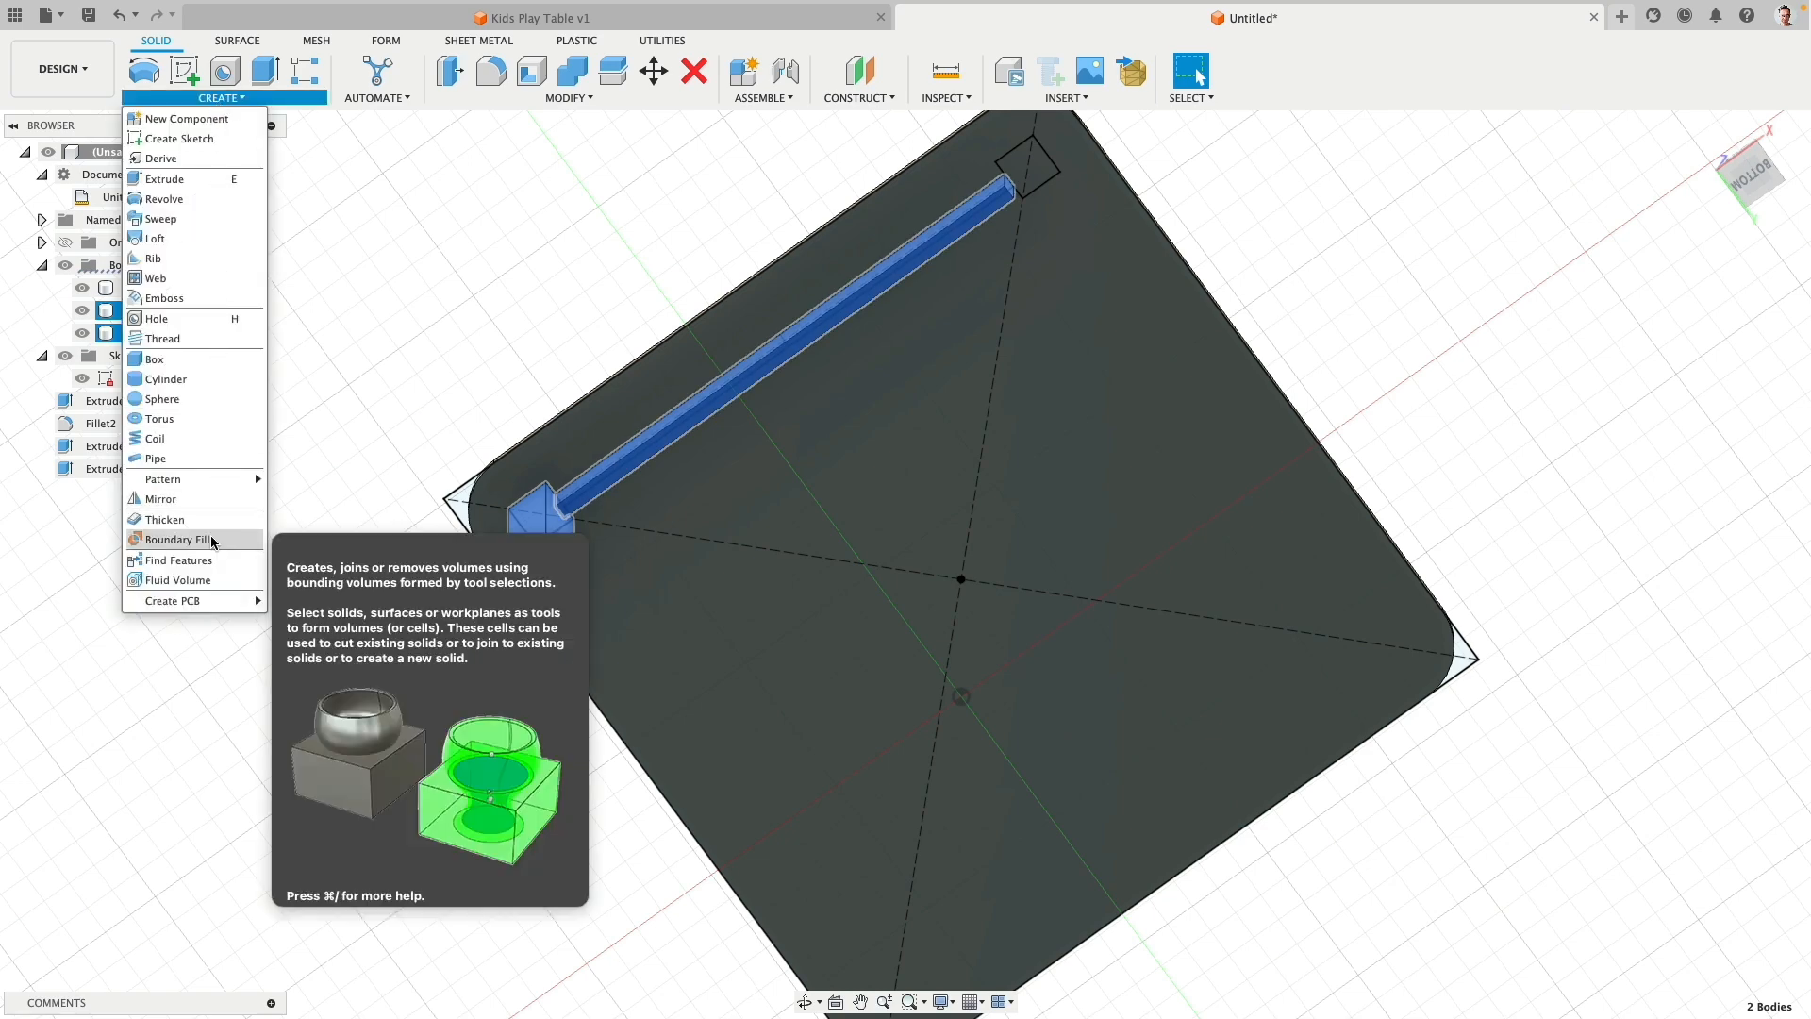
pyautogui.moveTo(217, 481)
pyautogui.click(311, 499)
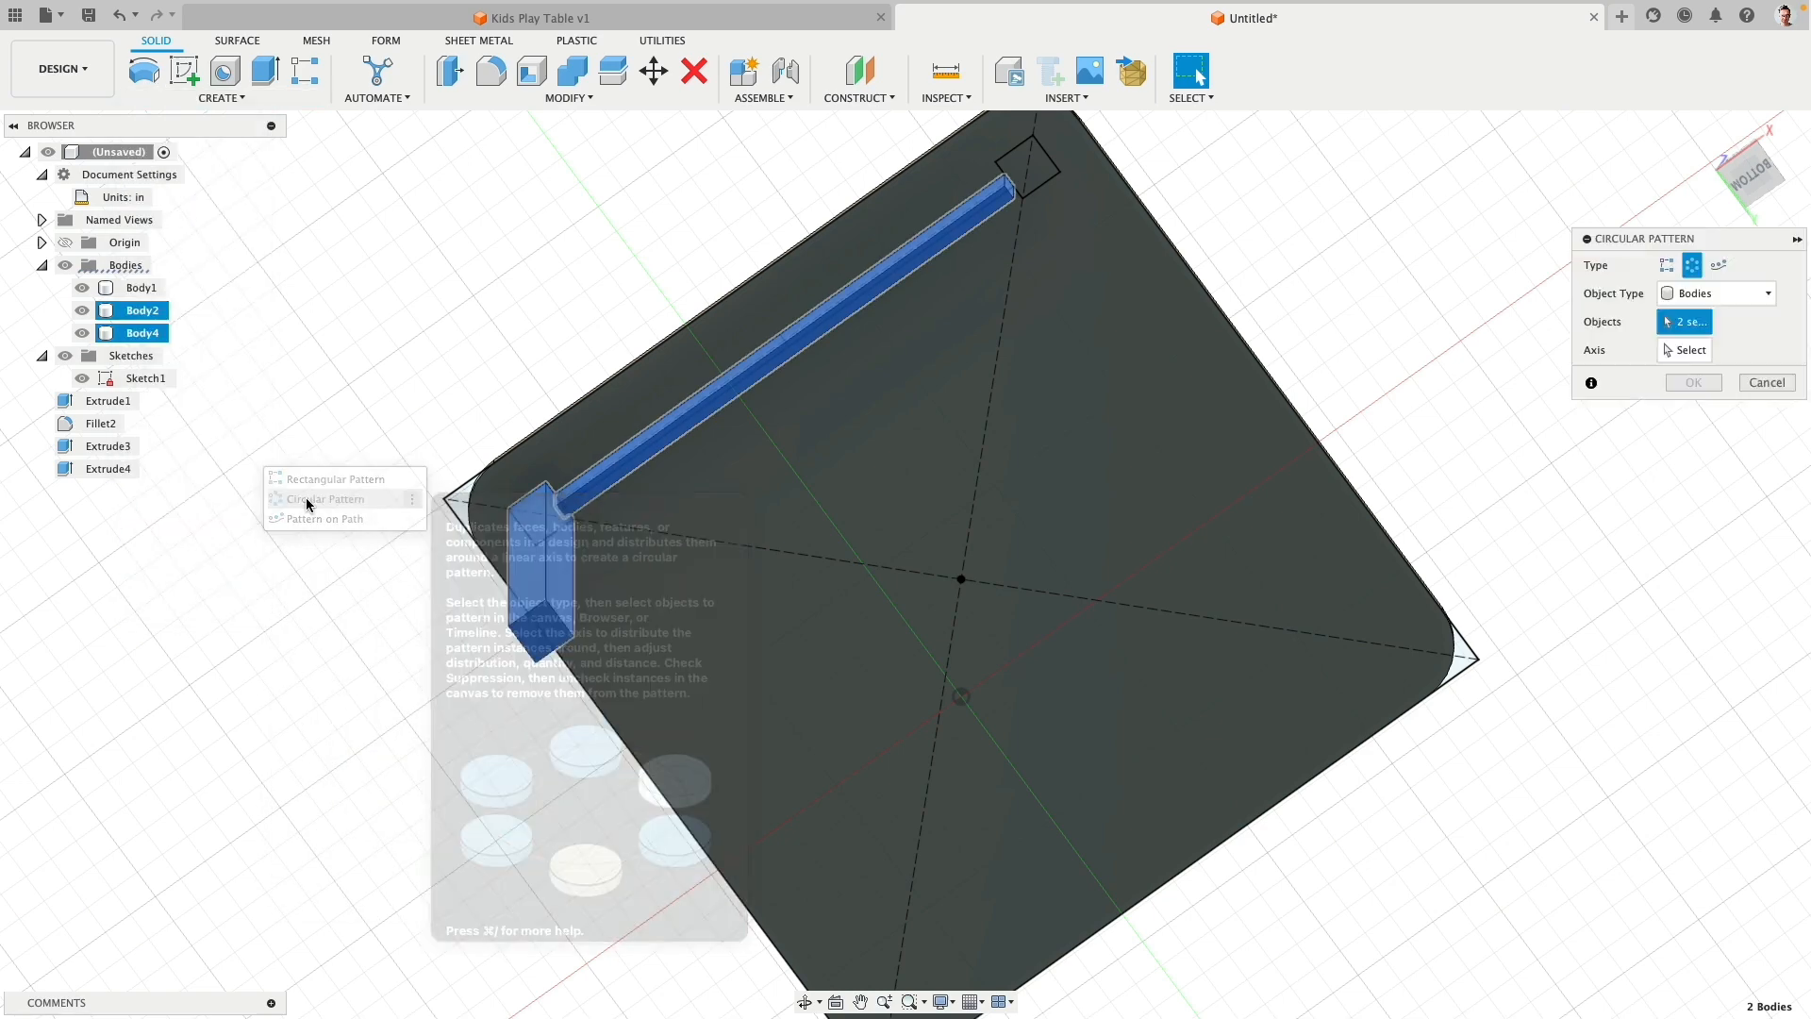
pyautogui.click(1686, 352)
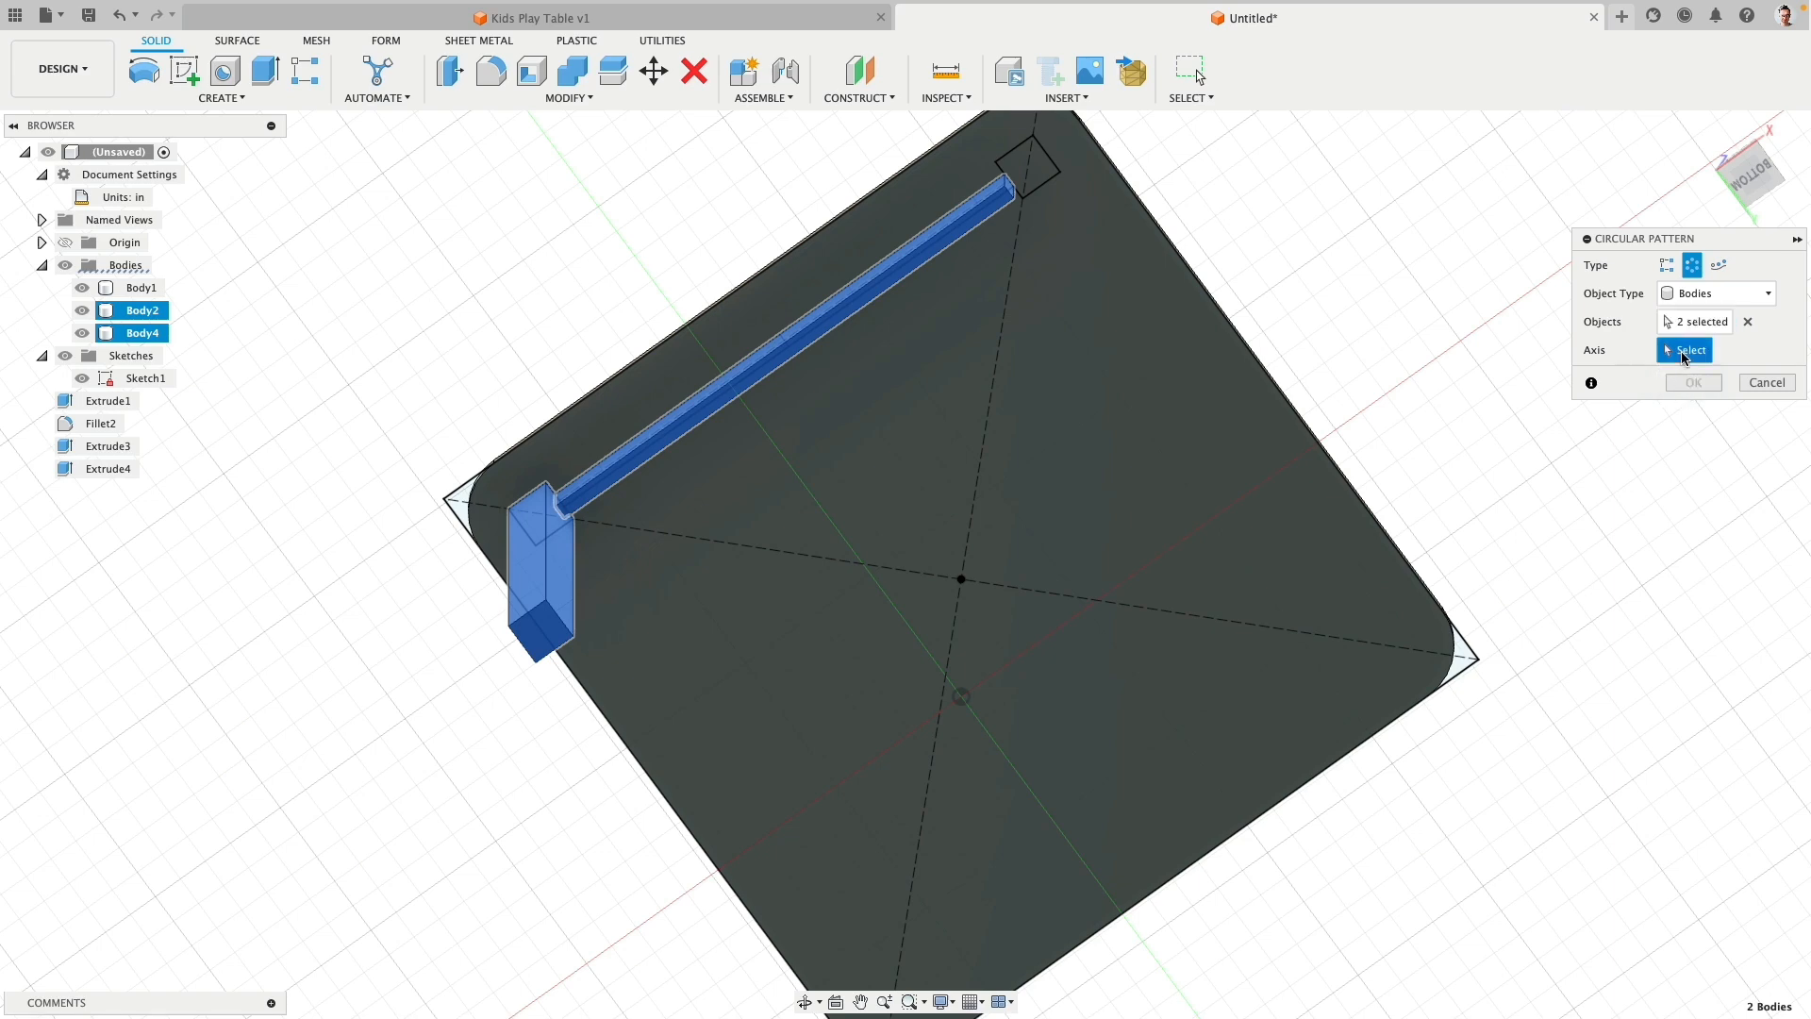
pyautogui.keyDown('shift'); pyautogui.moveTo(968, 677); pyautogui.dragTo(962, 735, button='middle'); pyautogui.keyUp('shift')
pyautogui.click(963, 752)
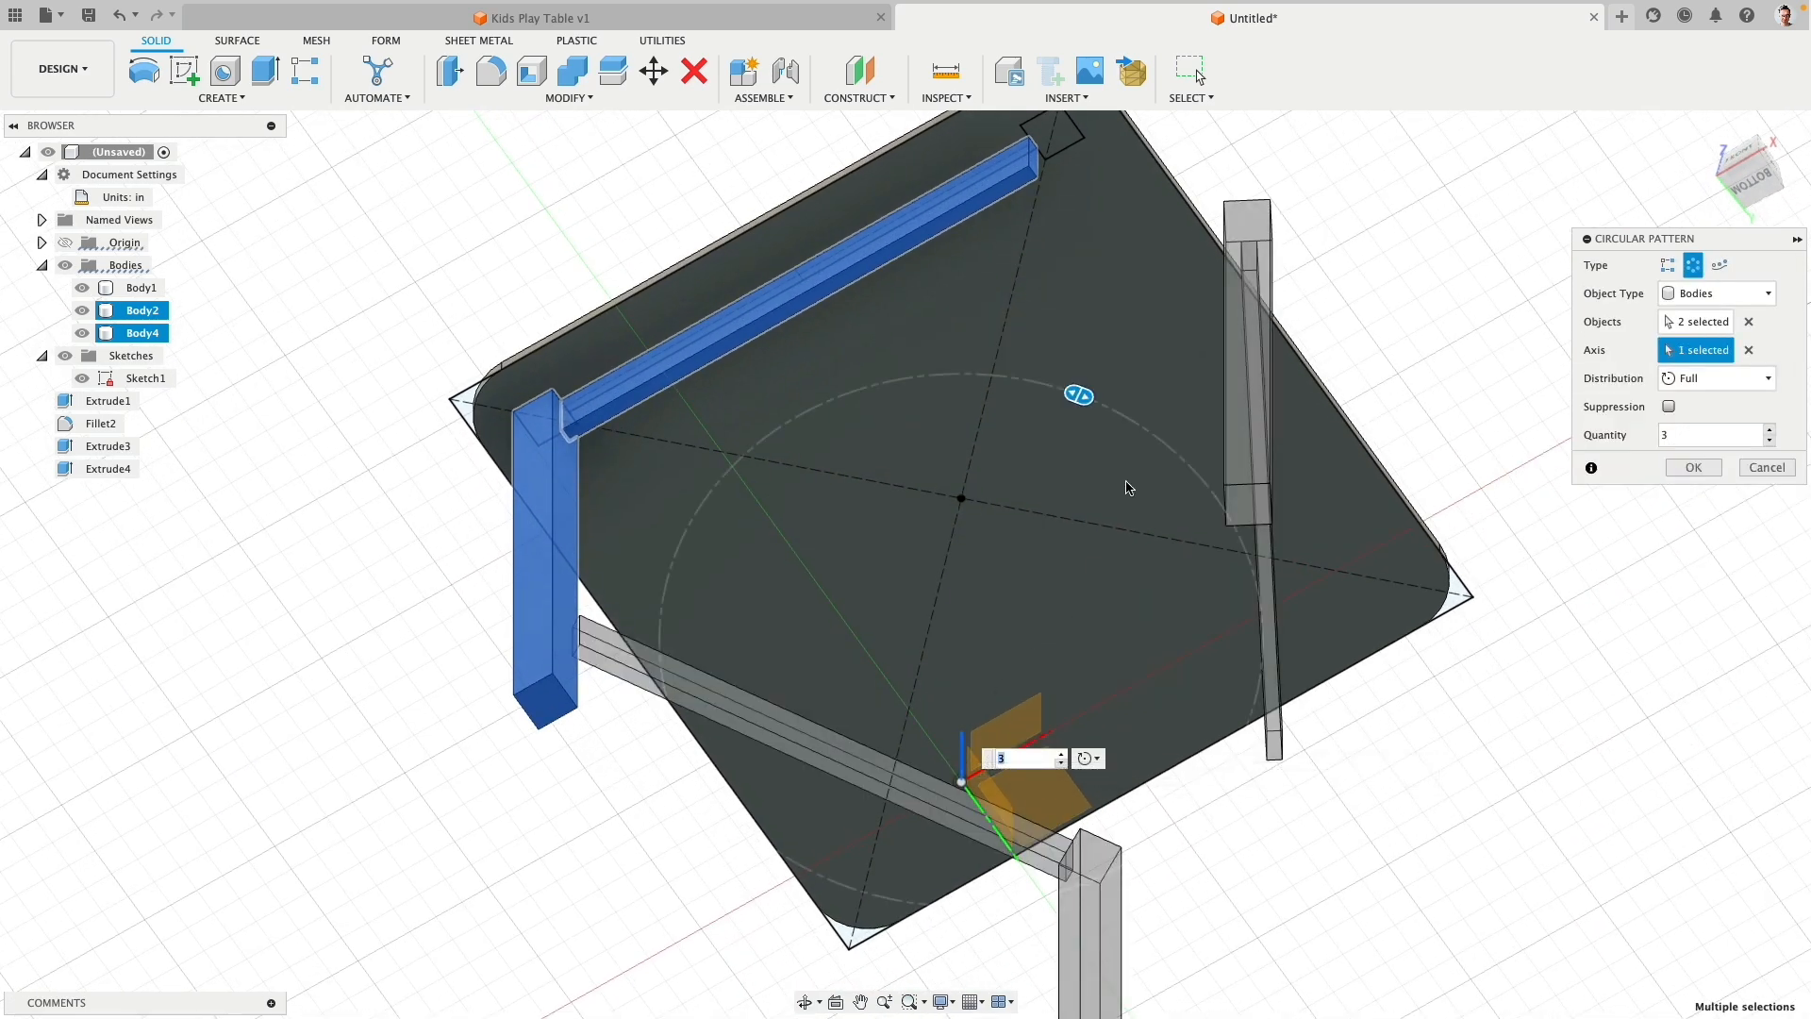
pyautogui.click(1061, 754)
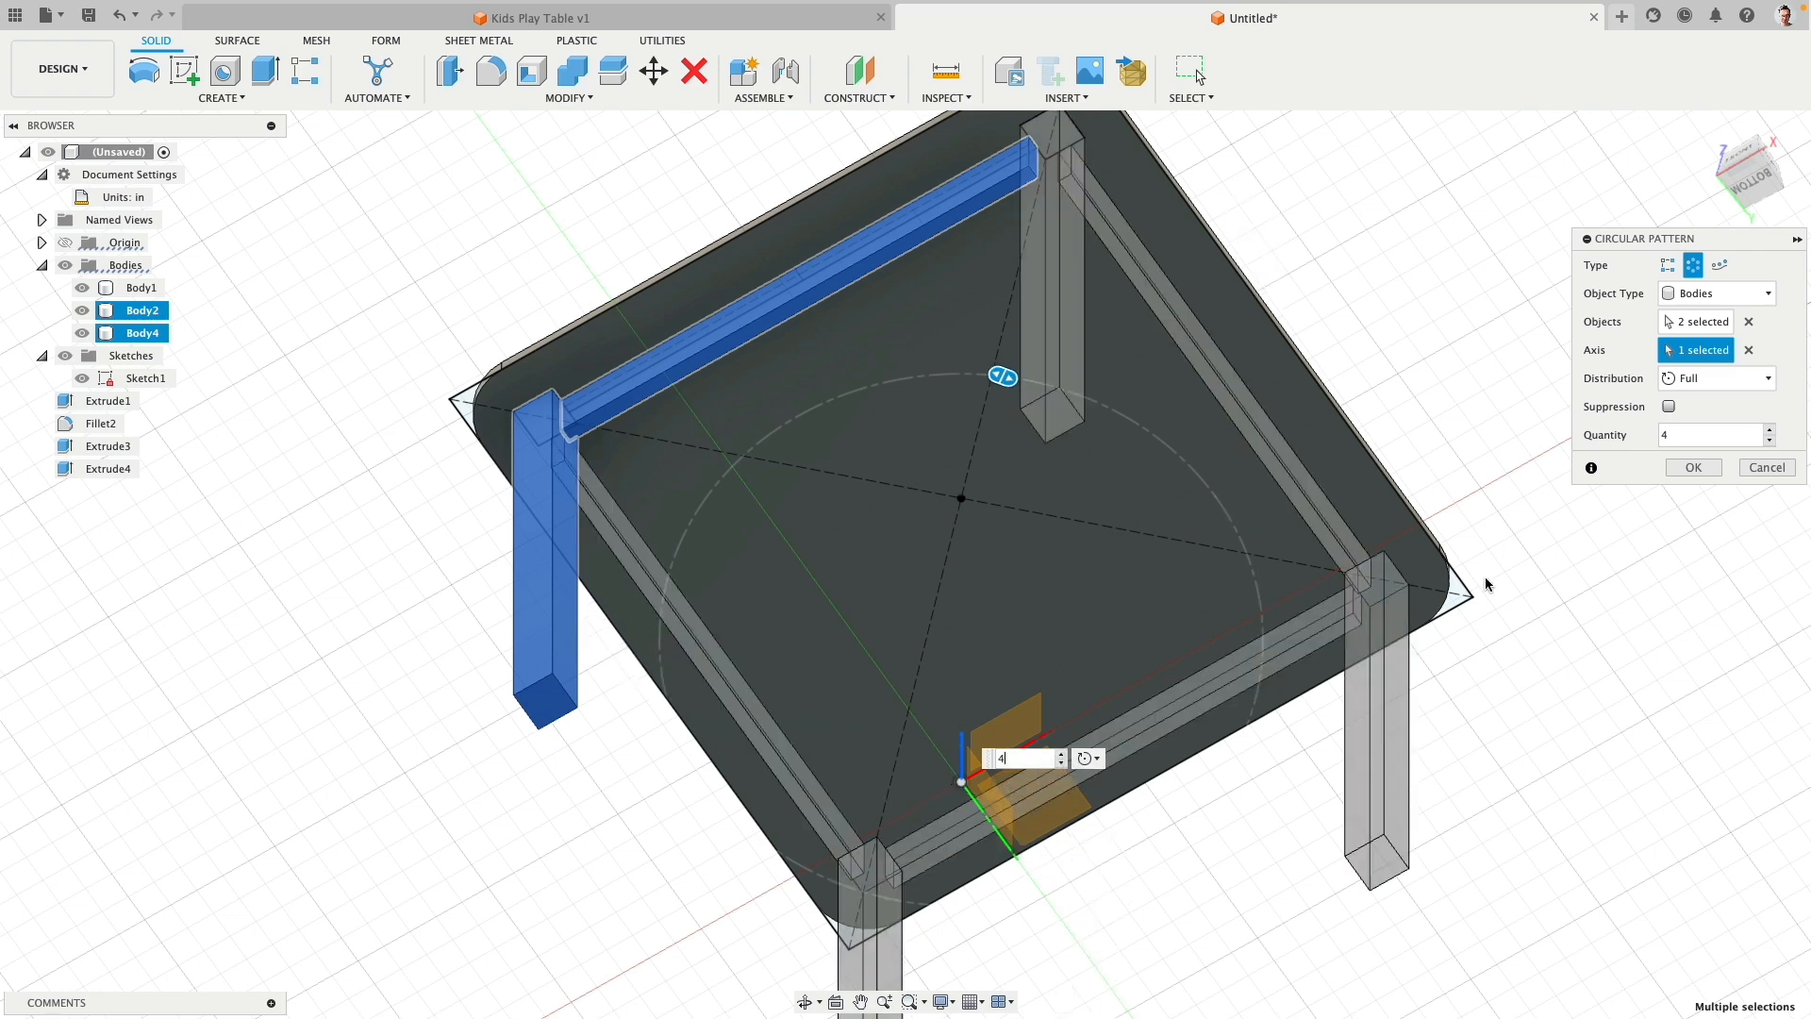
pyautogui.click(1711, 475)
# Step: Dissolve the circular pattern and all the extrude and fillet features, keeping the bodies
pyautogui.scroll(-3, 1089, 498)
pyautogui.keyDown('shift'); pyautogui.moveTo(1088, 498); pyautogui.dragTo(1139, 317, button='middle'); pyautogui.keyUp('shift')
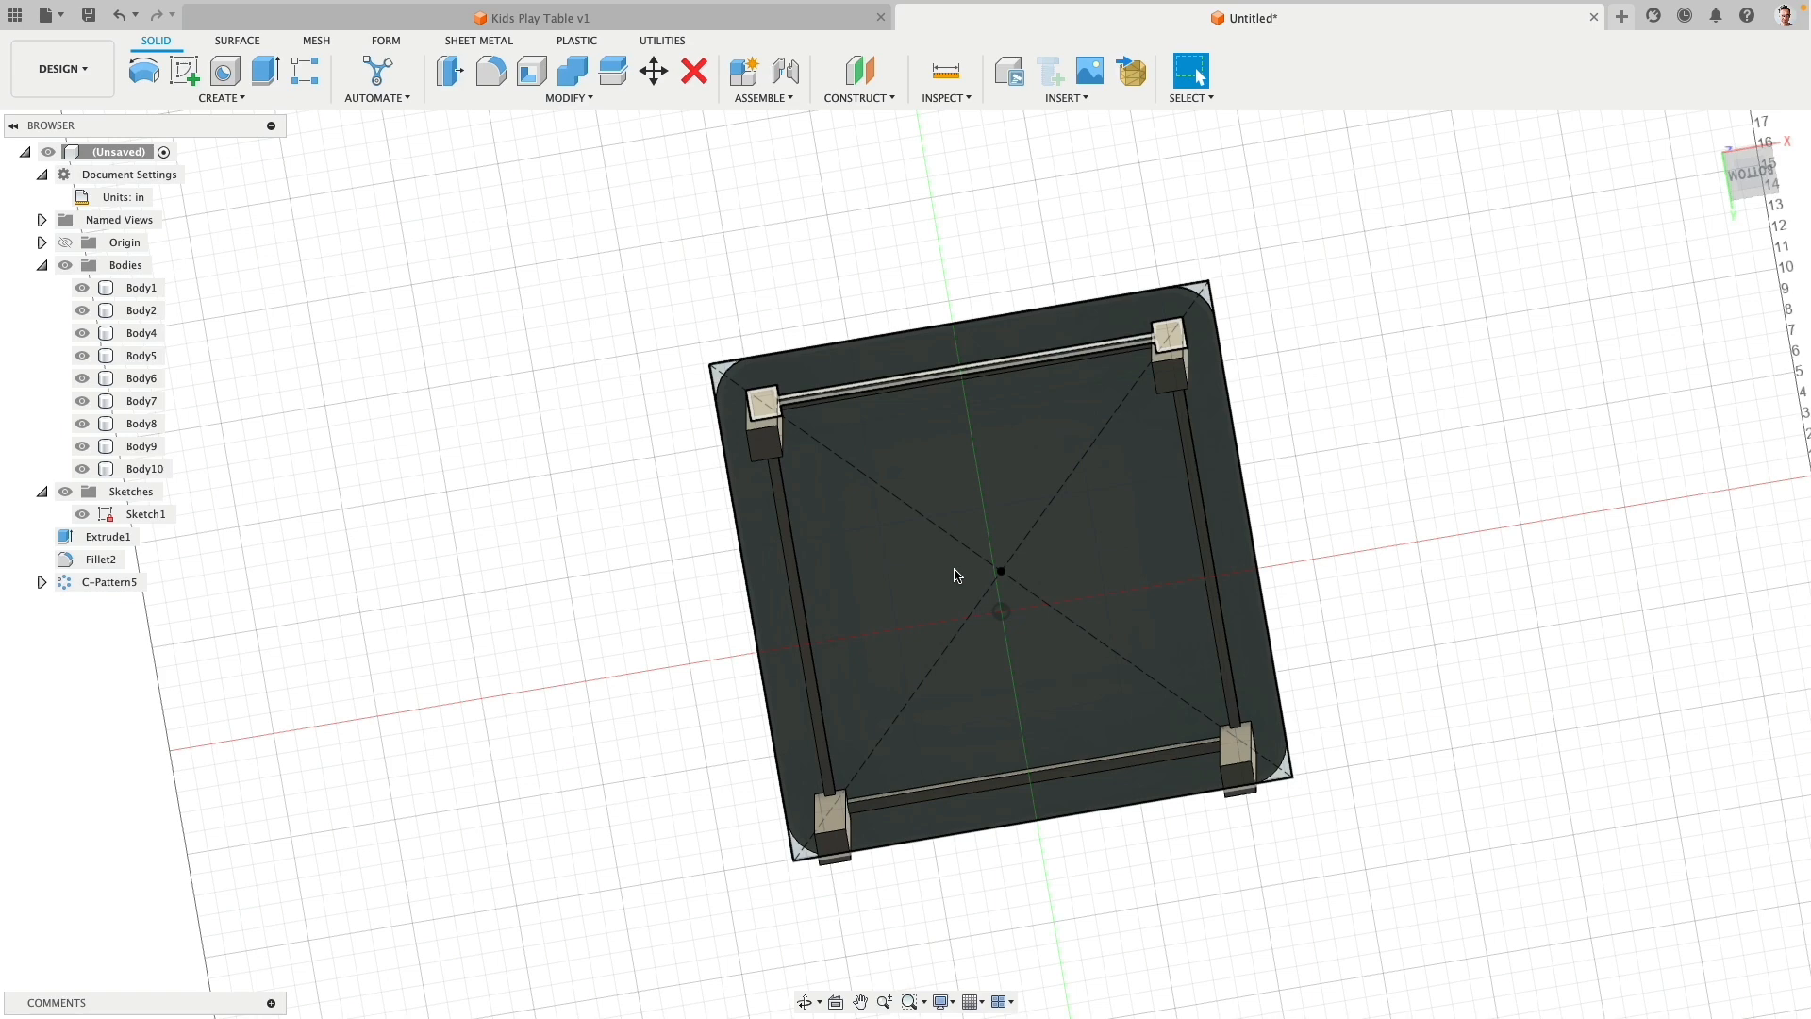
pyautogui.rightClick(111, 579)
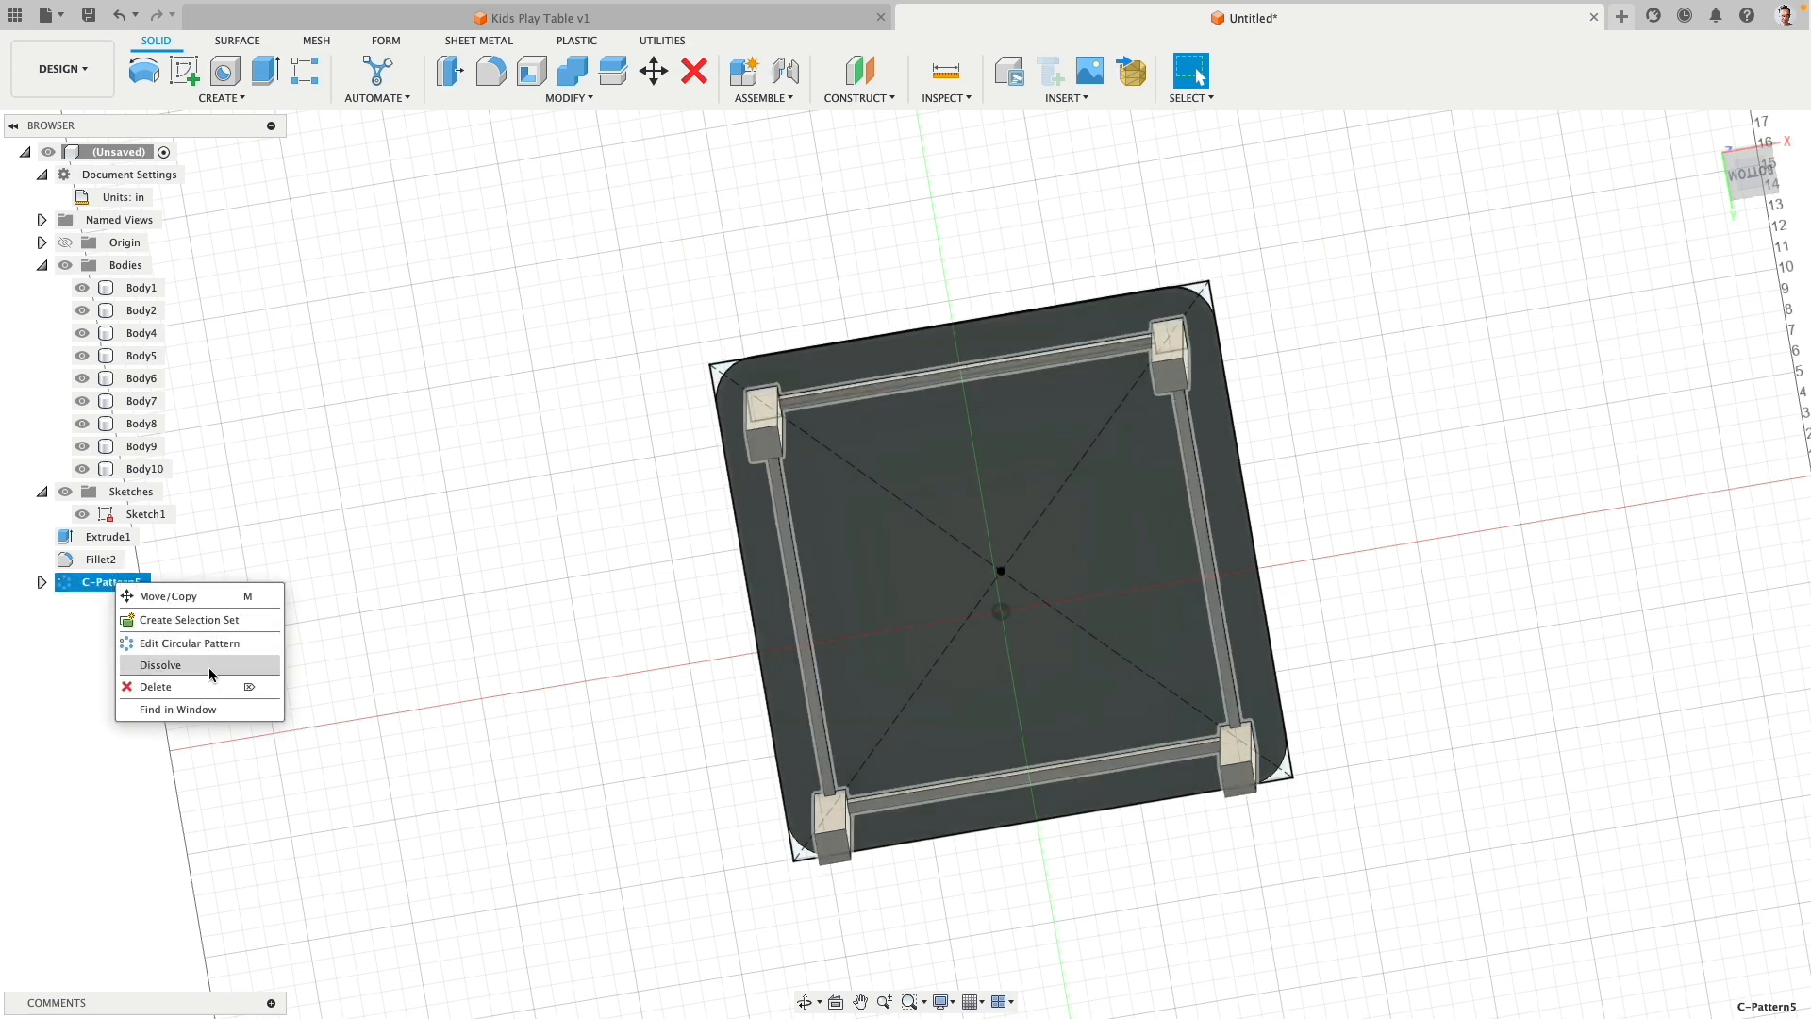
pyautogui.click(207, 666)
pyautogui.click(108, 539)
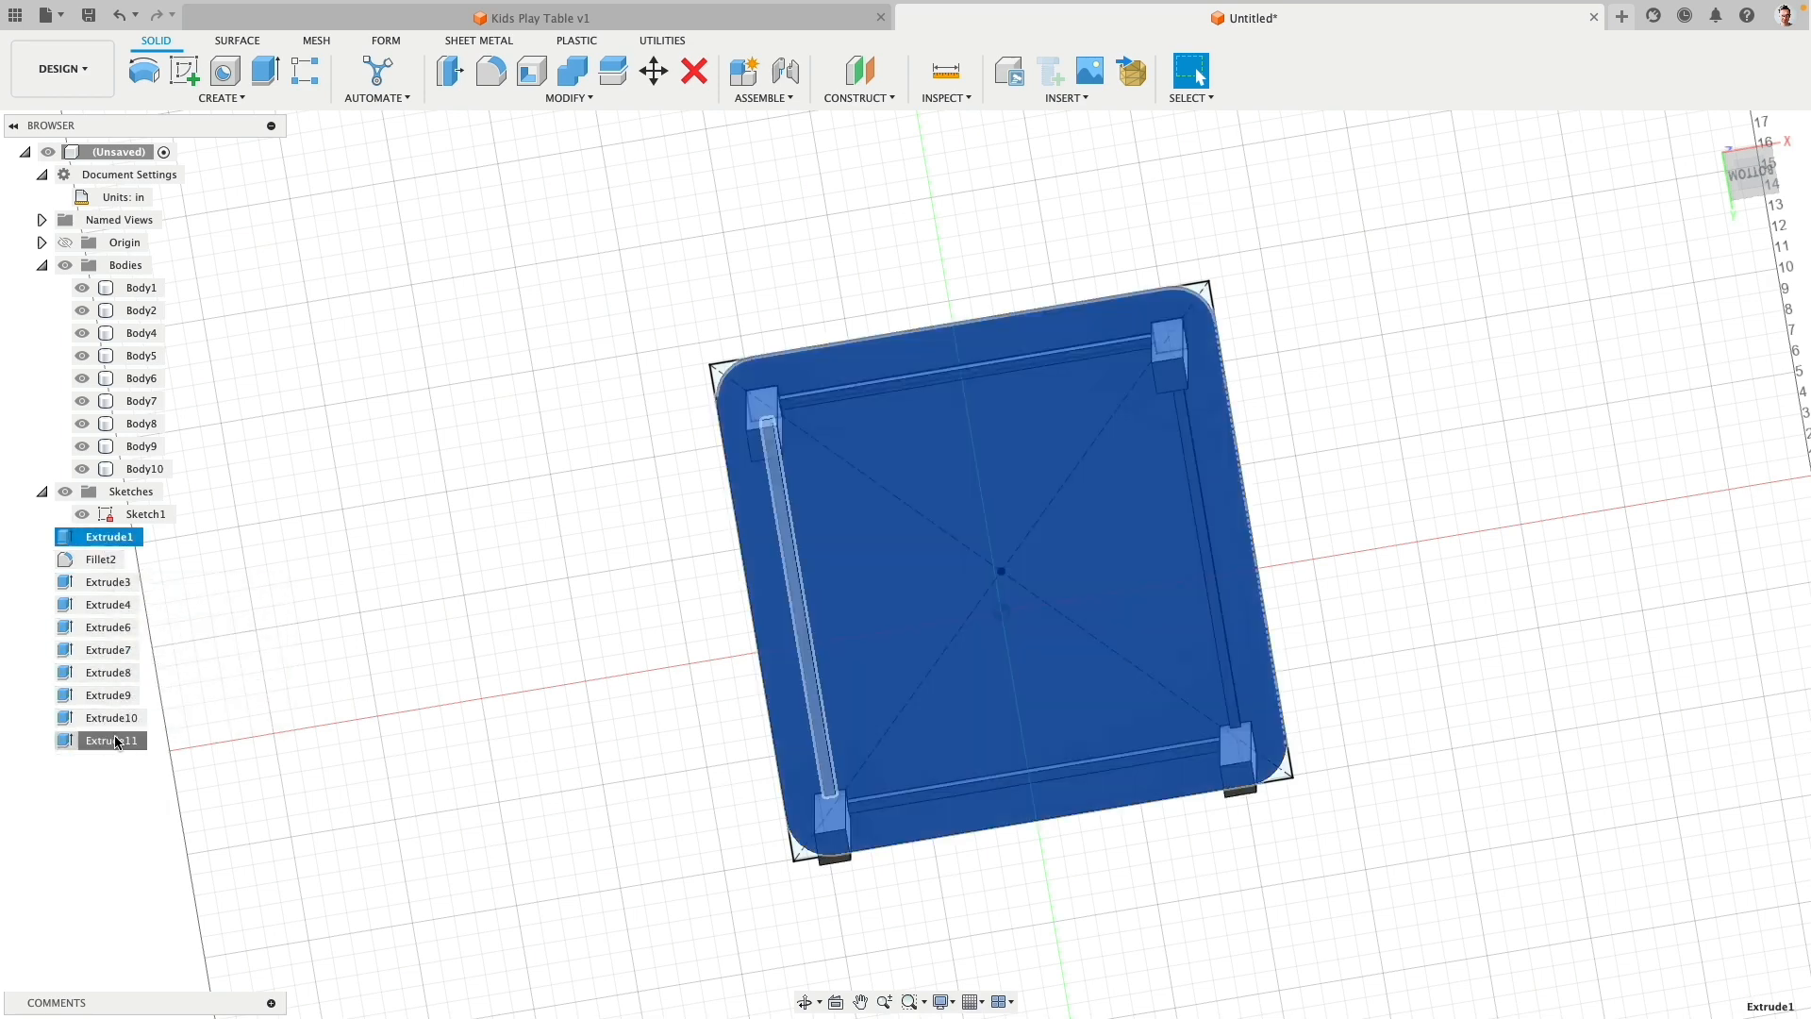
pyautogui.keyDown('shift'); pyautogui.click(116, 743); pyautogui.keyUp('shift')
pyautogui.rightClick(116, 742)
pyautogui.click(174, 801)
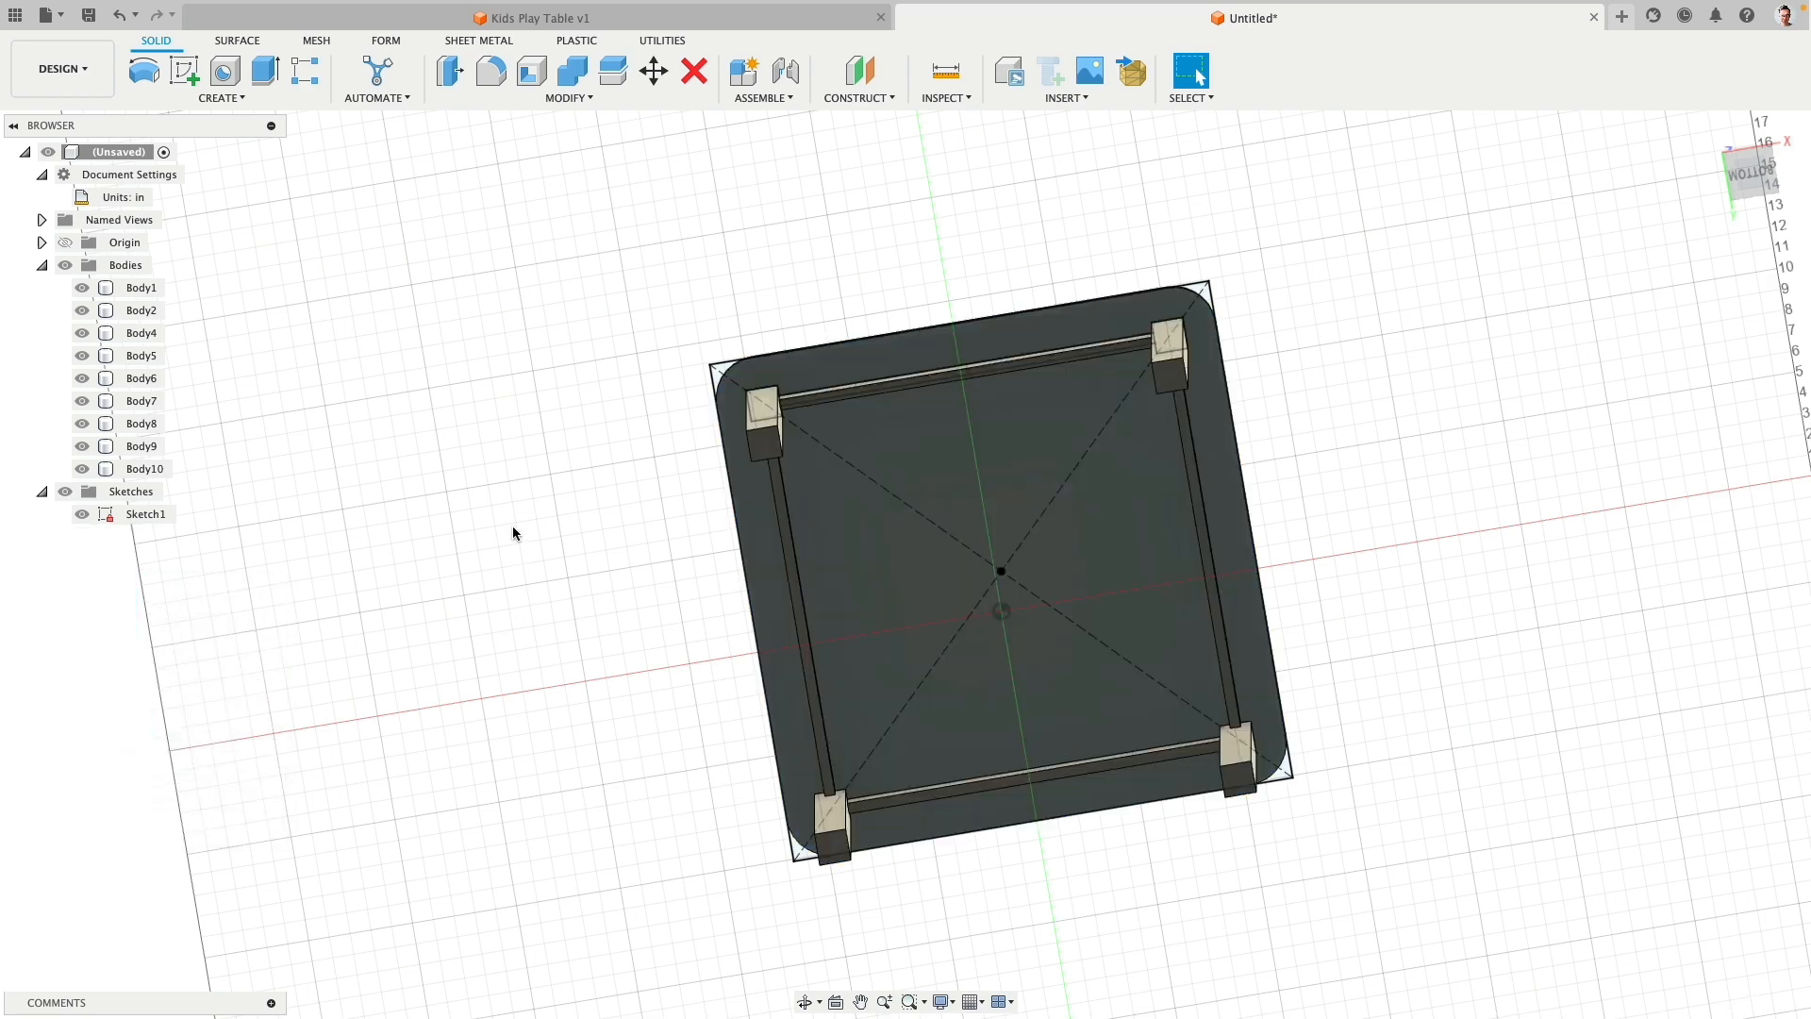
# Step: Edit Sketch1 and draw a slanted brace line near a leg from the dashed diagonal to the rail's inner edge
pyautogui.moveTo(513, 530)
pyautogui.keyDown('shift'); pyautogui.mouseDown(button='middle')
pyautogui.moveTo(505, 475)
pyautogui.moveTo(494, 517)
pyautogui.mouseUp(button='middle'); pyautogui.keyUp('shift')
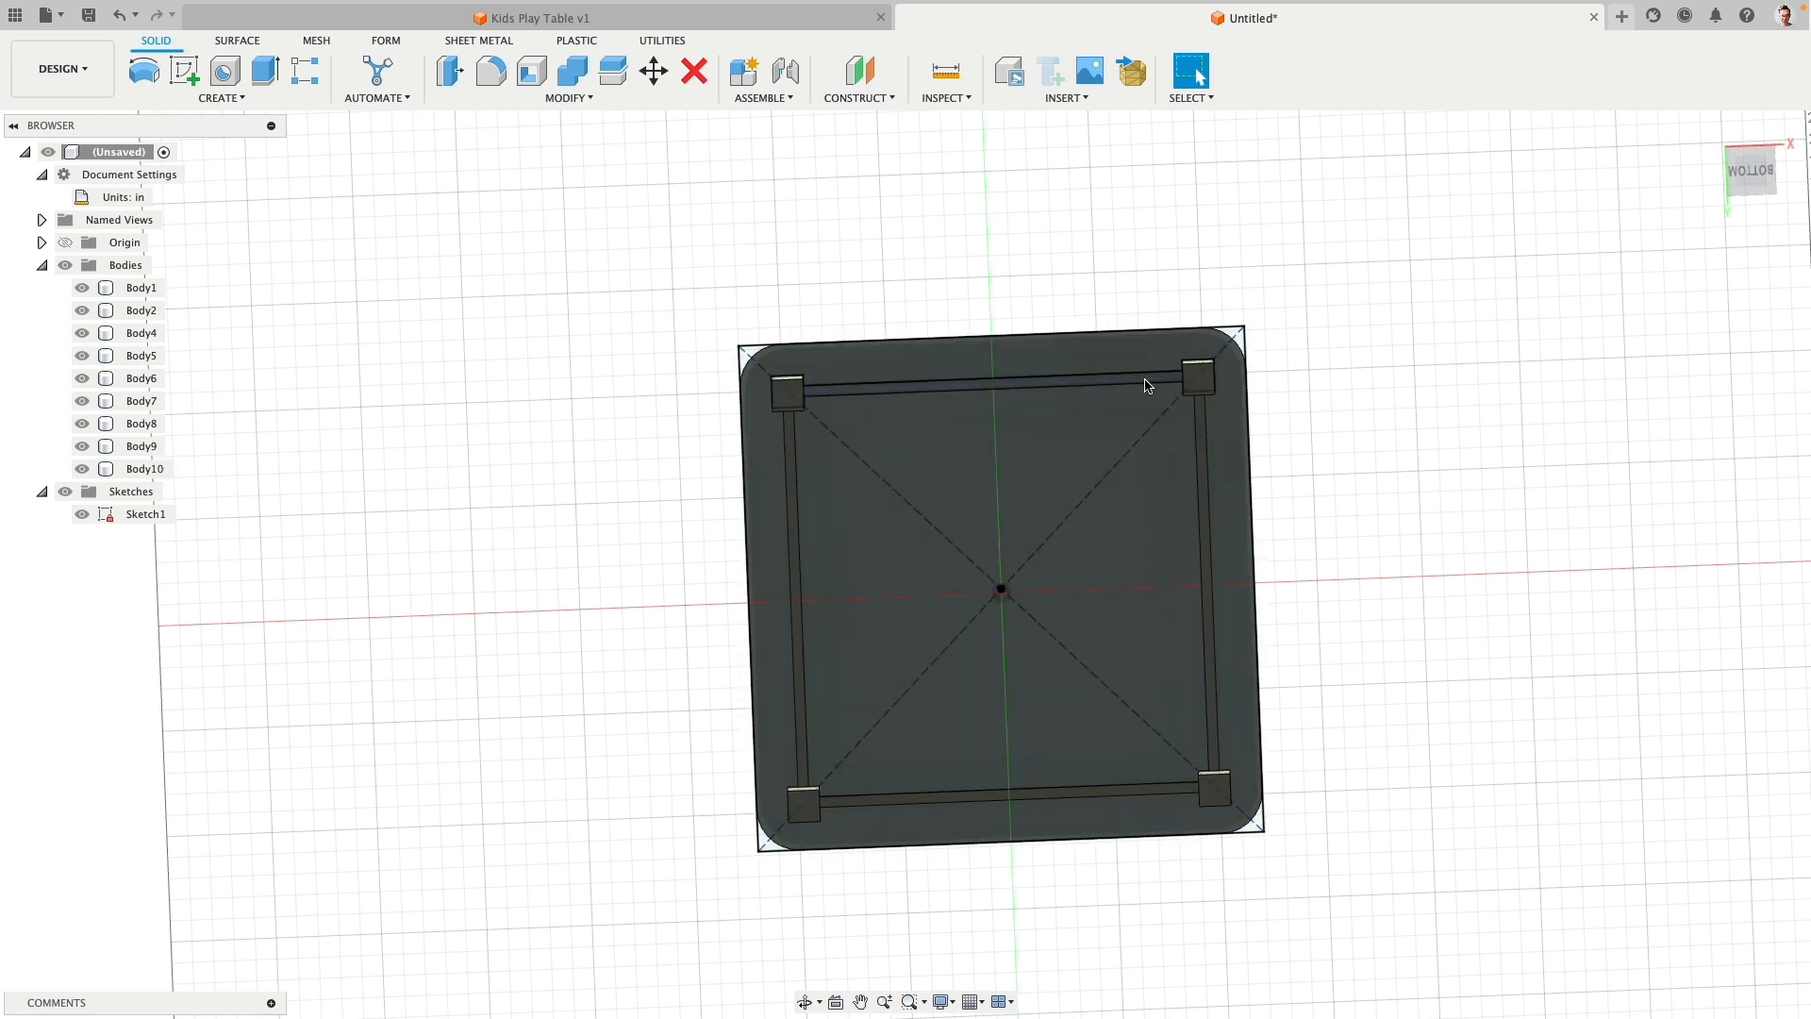
pyautogui.click(1203, 389)
pyautogui.rightClick(130, 515)
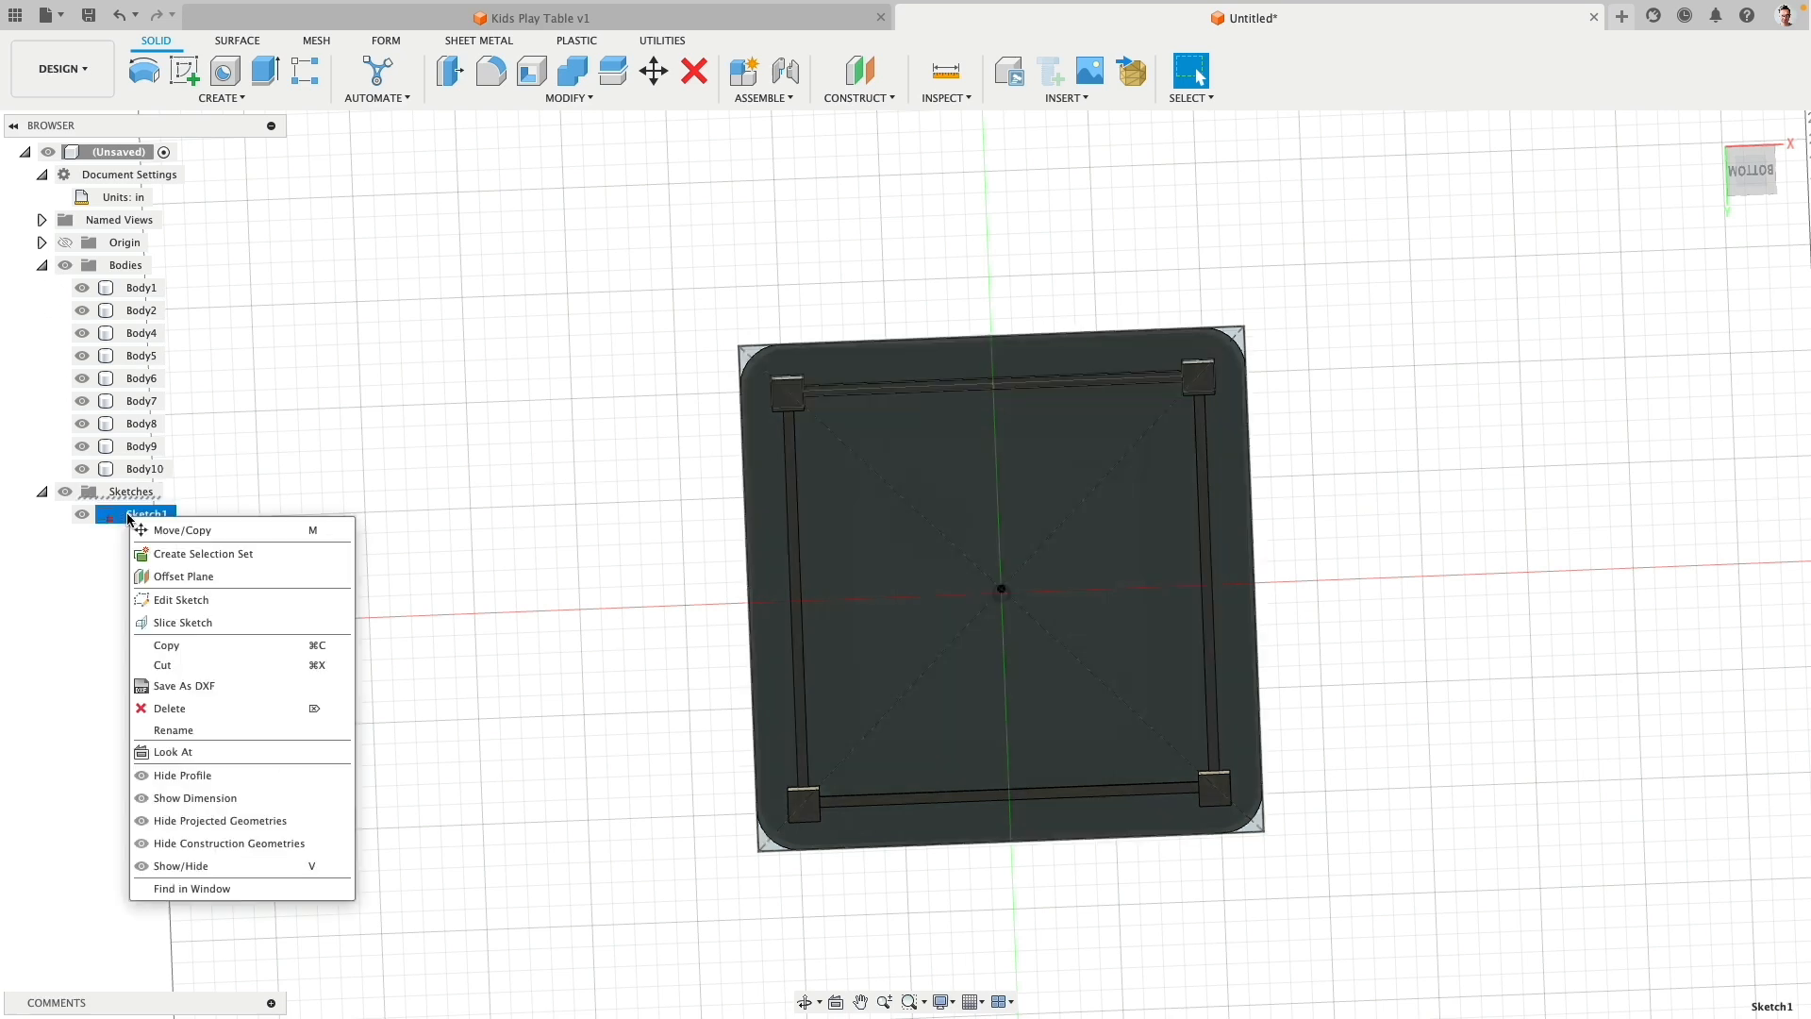
pyautogui.click(247, 598)
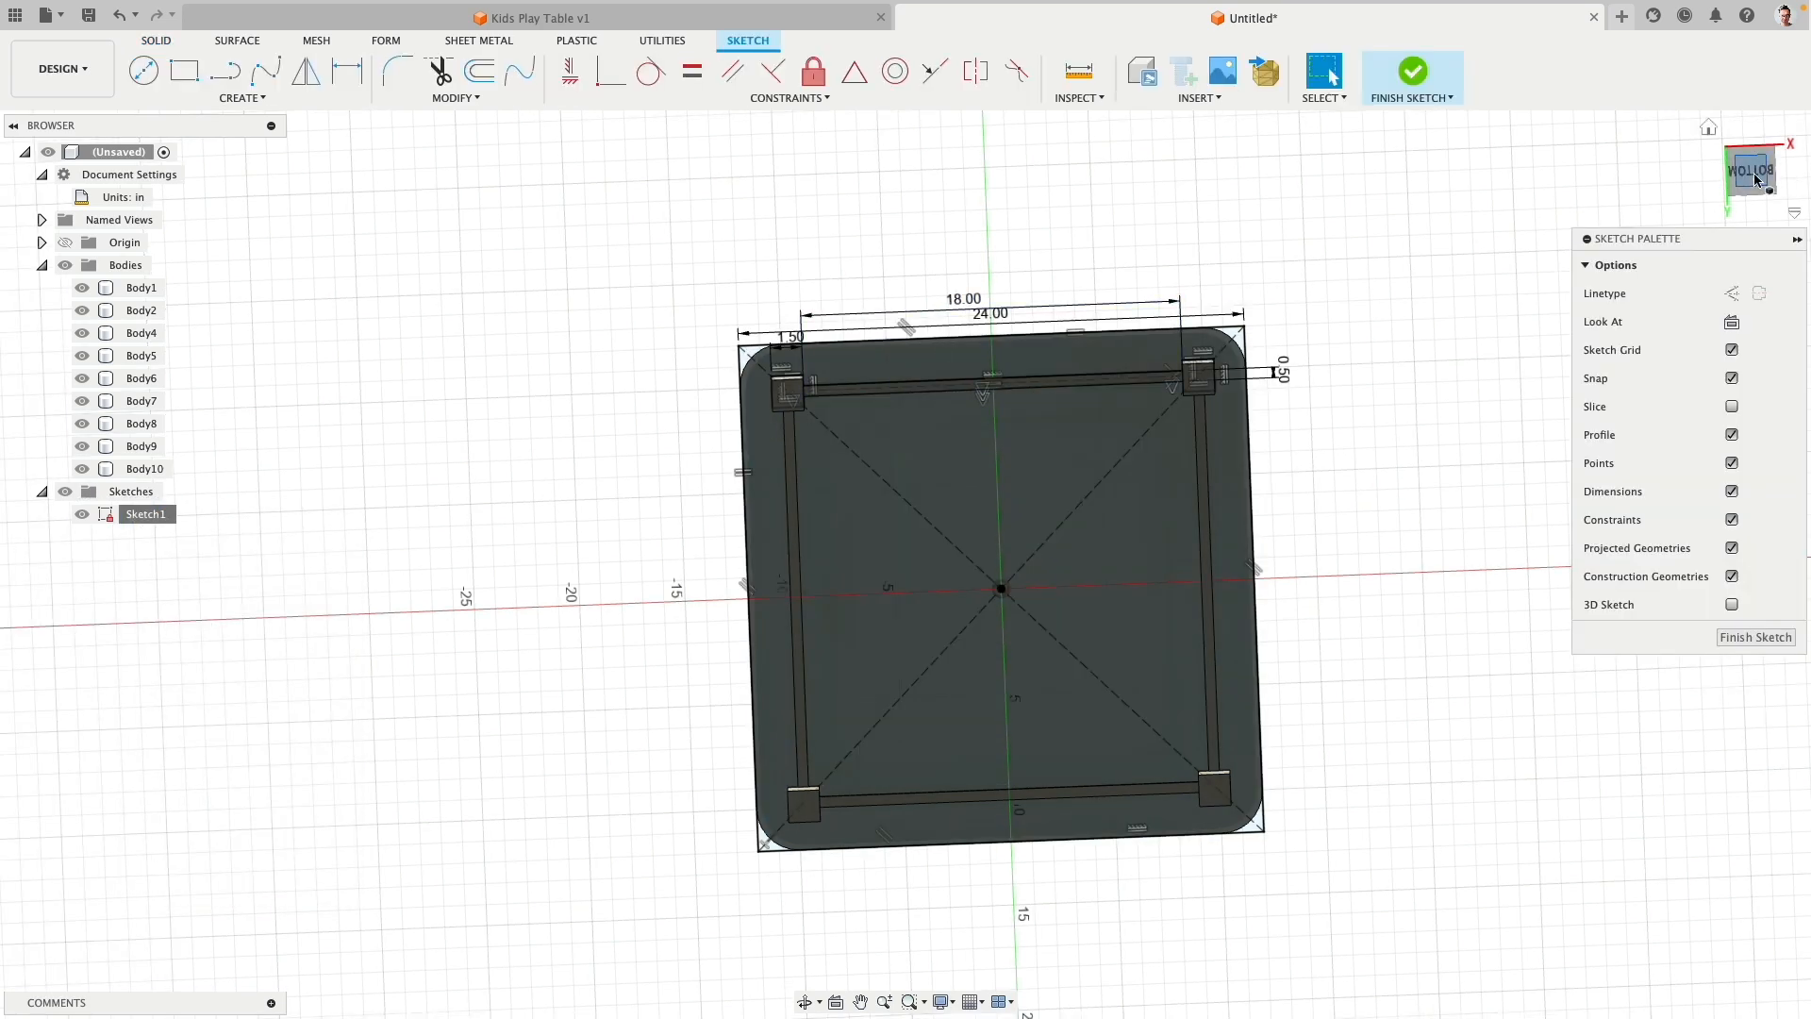
pyautogui.scroll(5, 822, 406)
pyautogui.scroll(3, 882, 407)
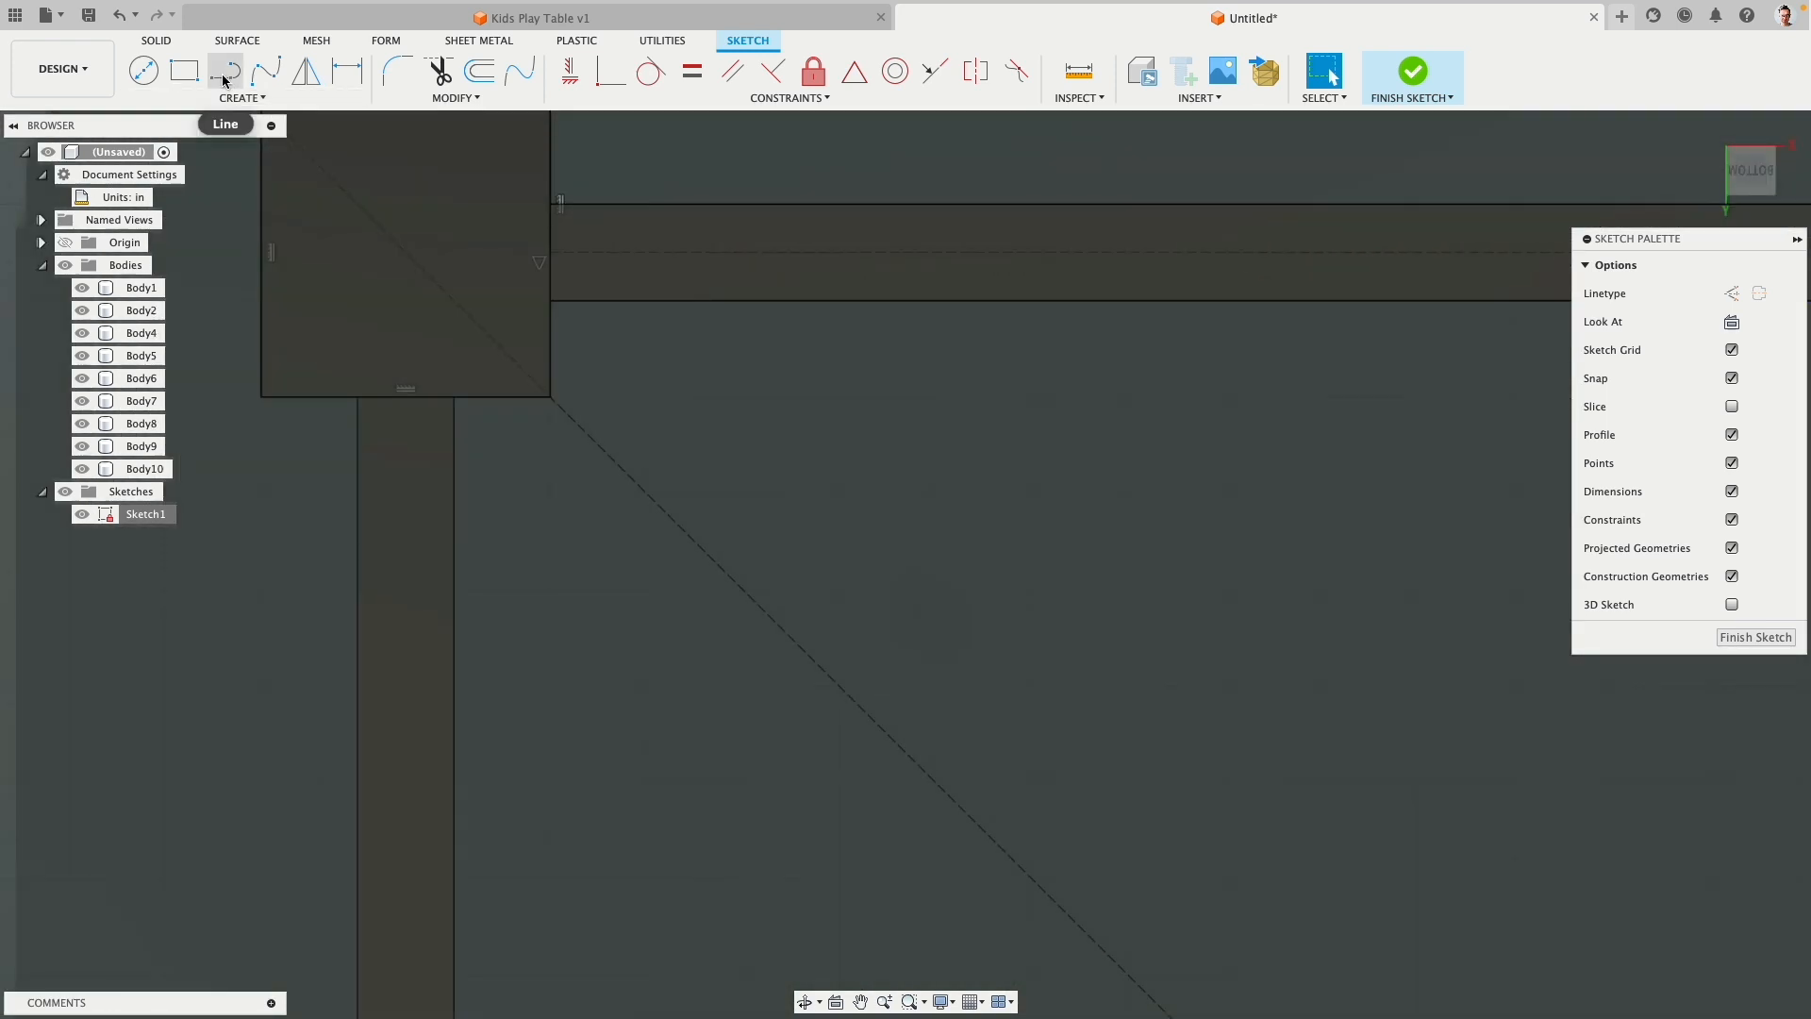
pyautogui.click(224, 71)
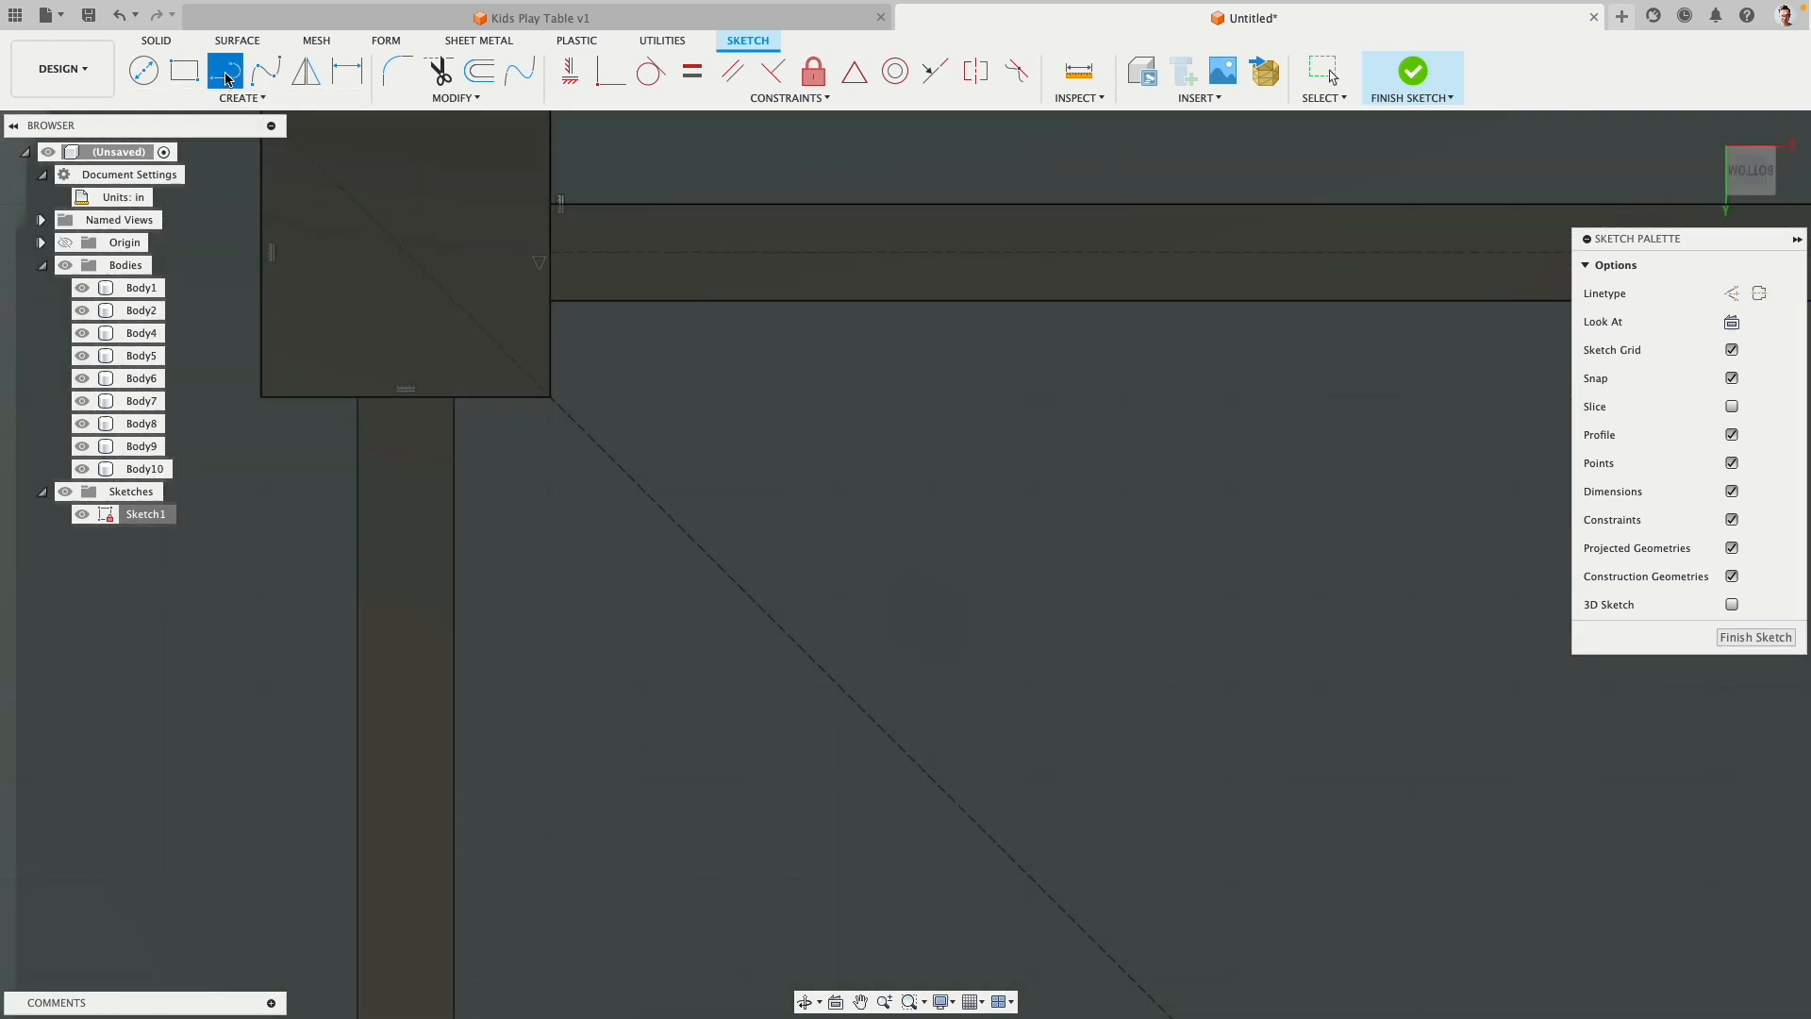
pyautogui.click(609, 454)
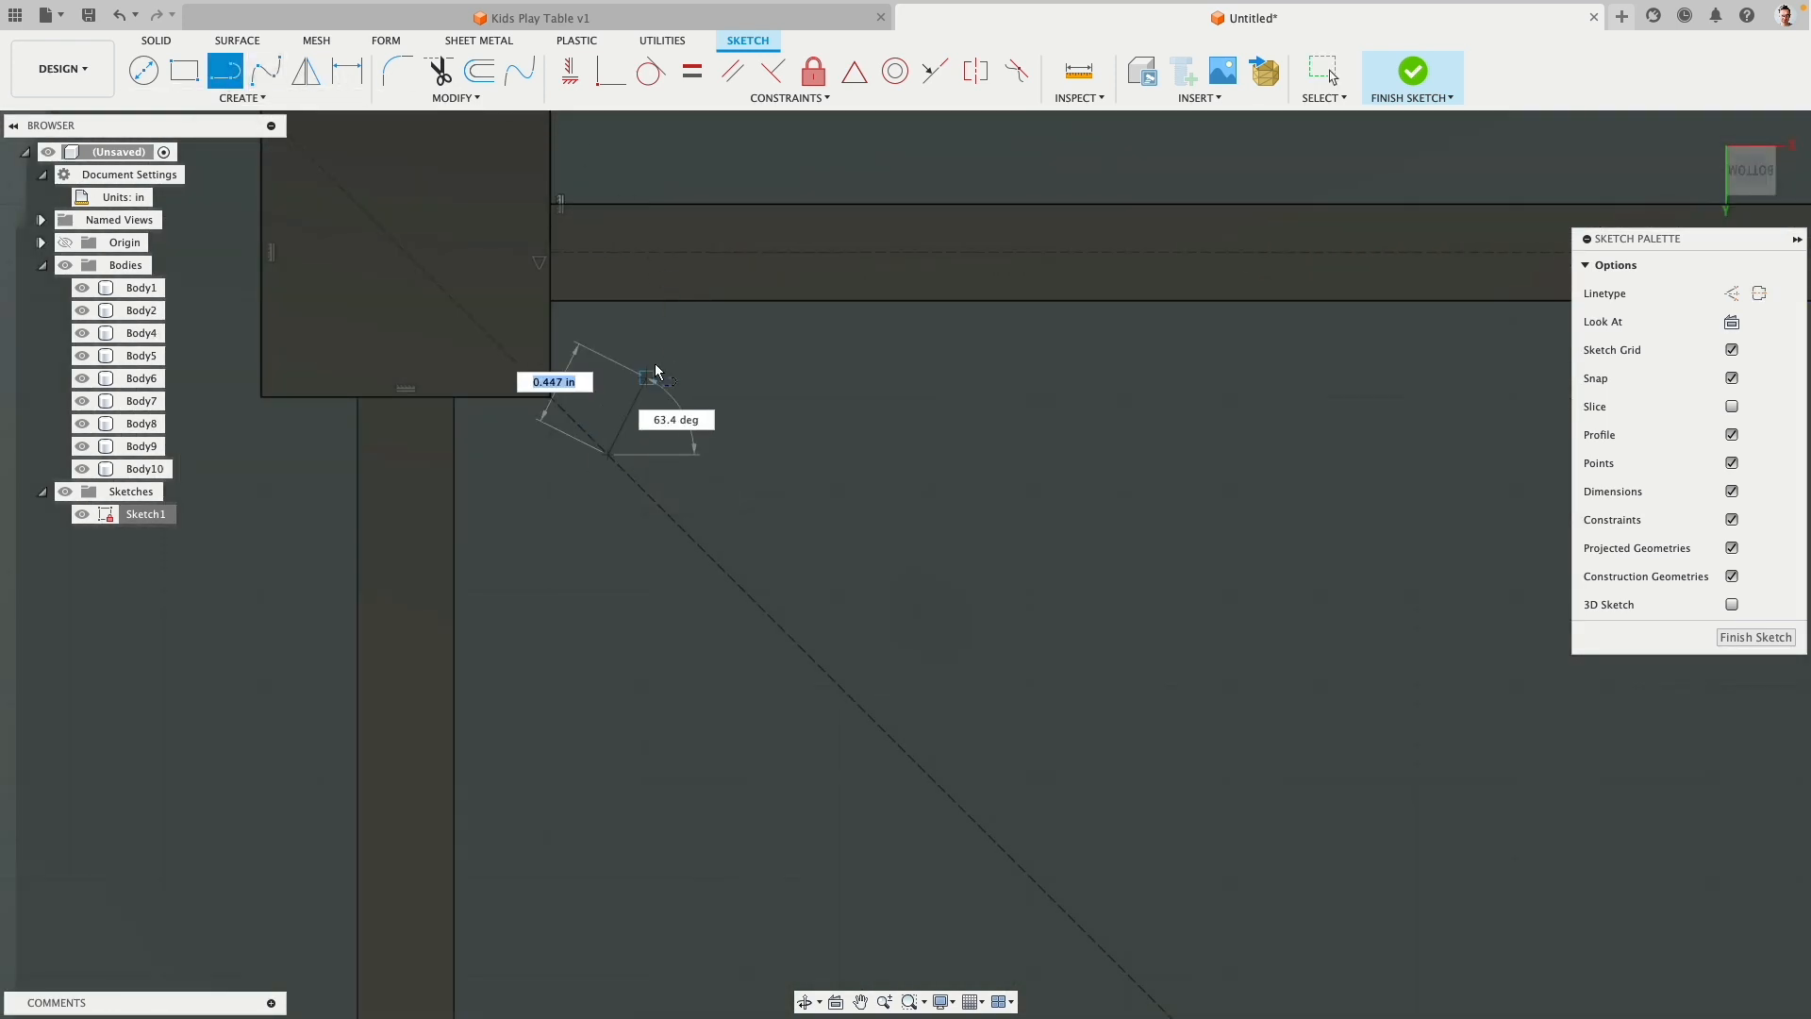
pyautogui.doubleClick(757, 303)
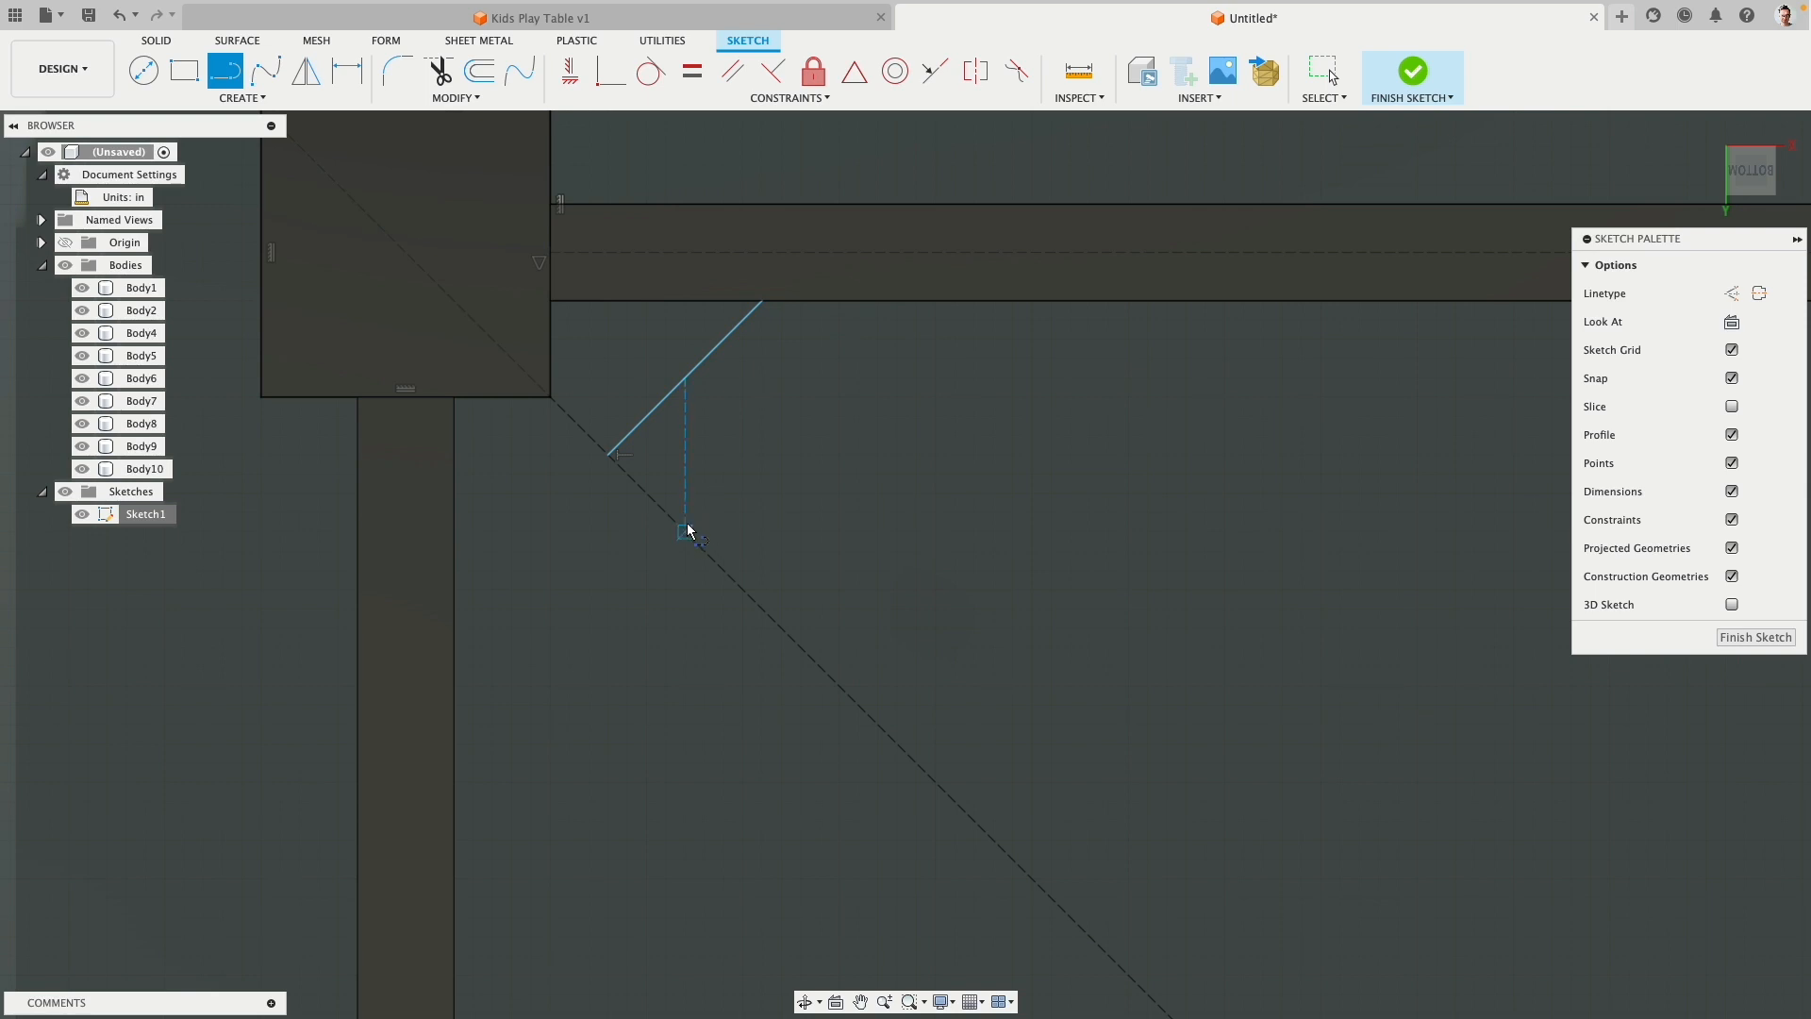
pyautogui.moveTo(686, 536); pyautogui.dragTo(940, 311)
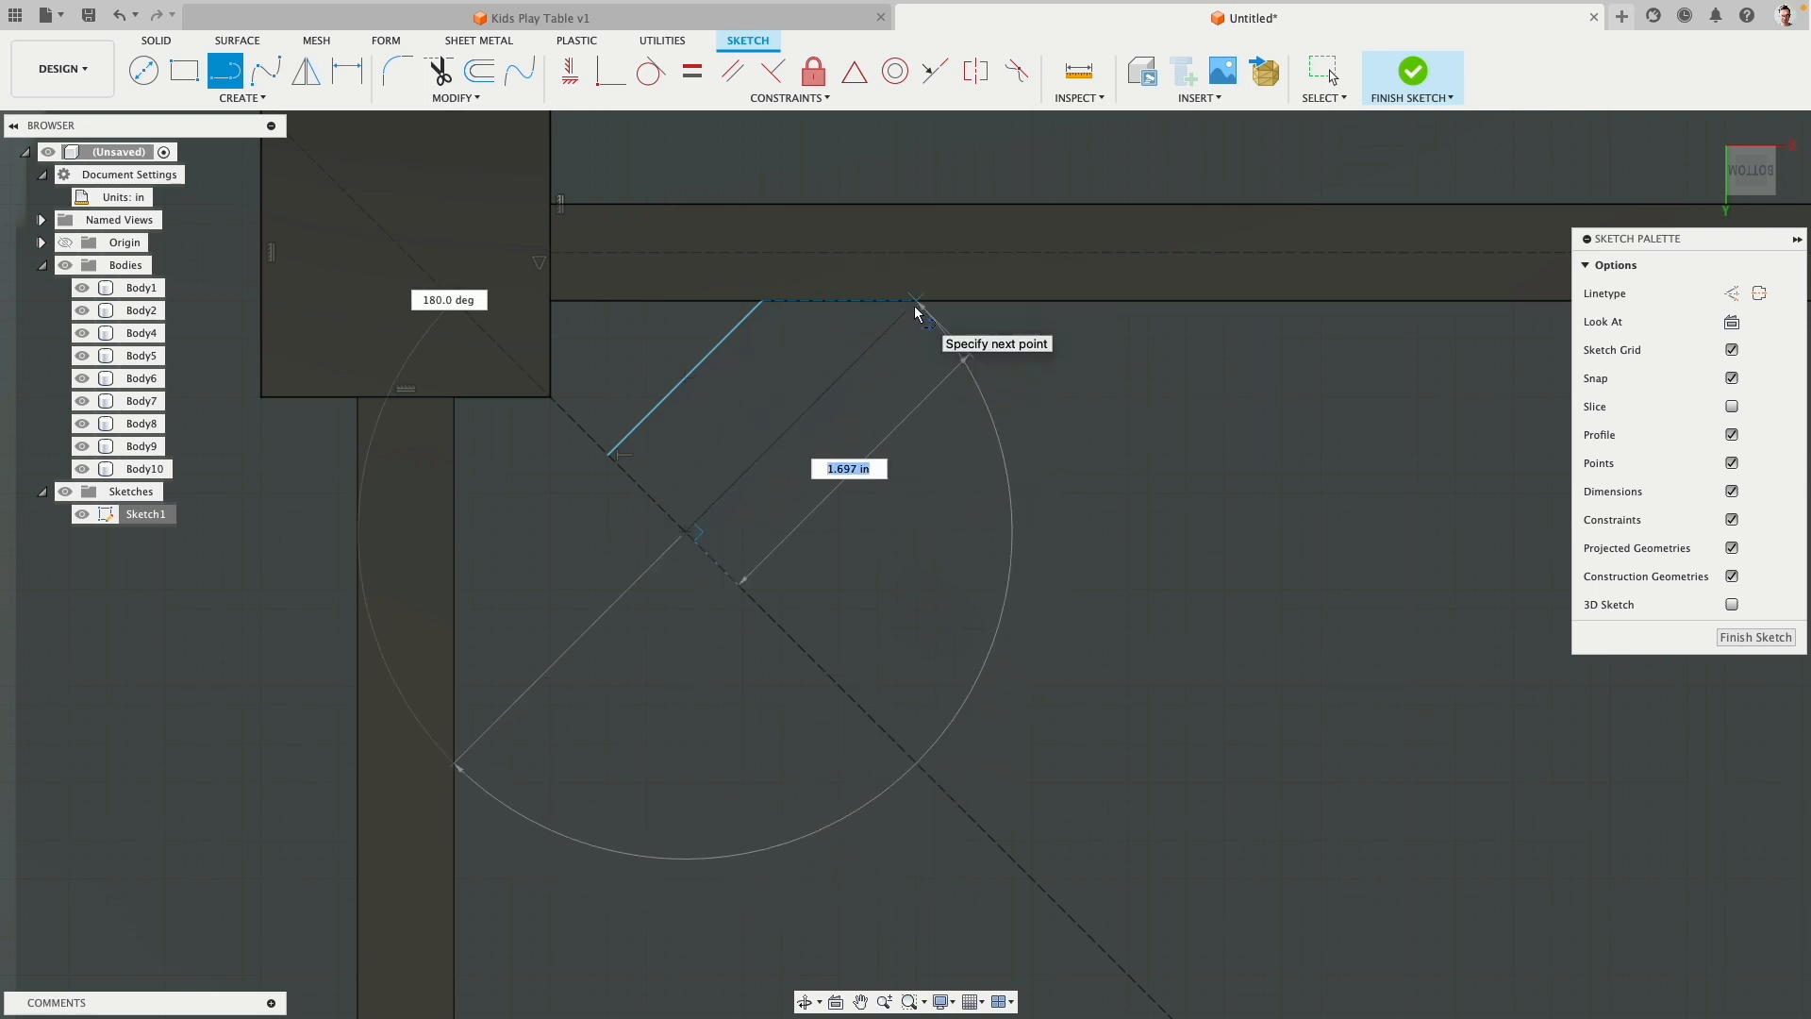
pyautogui.doubleClick(915, 302)
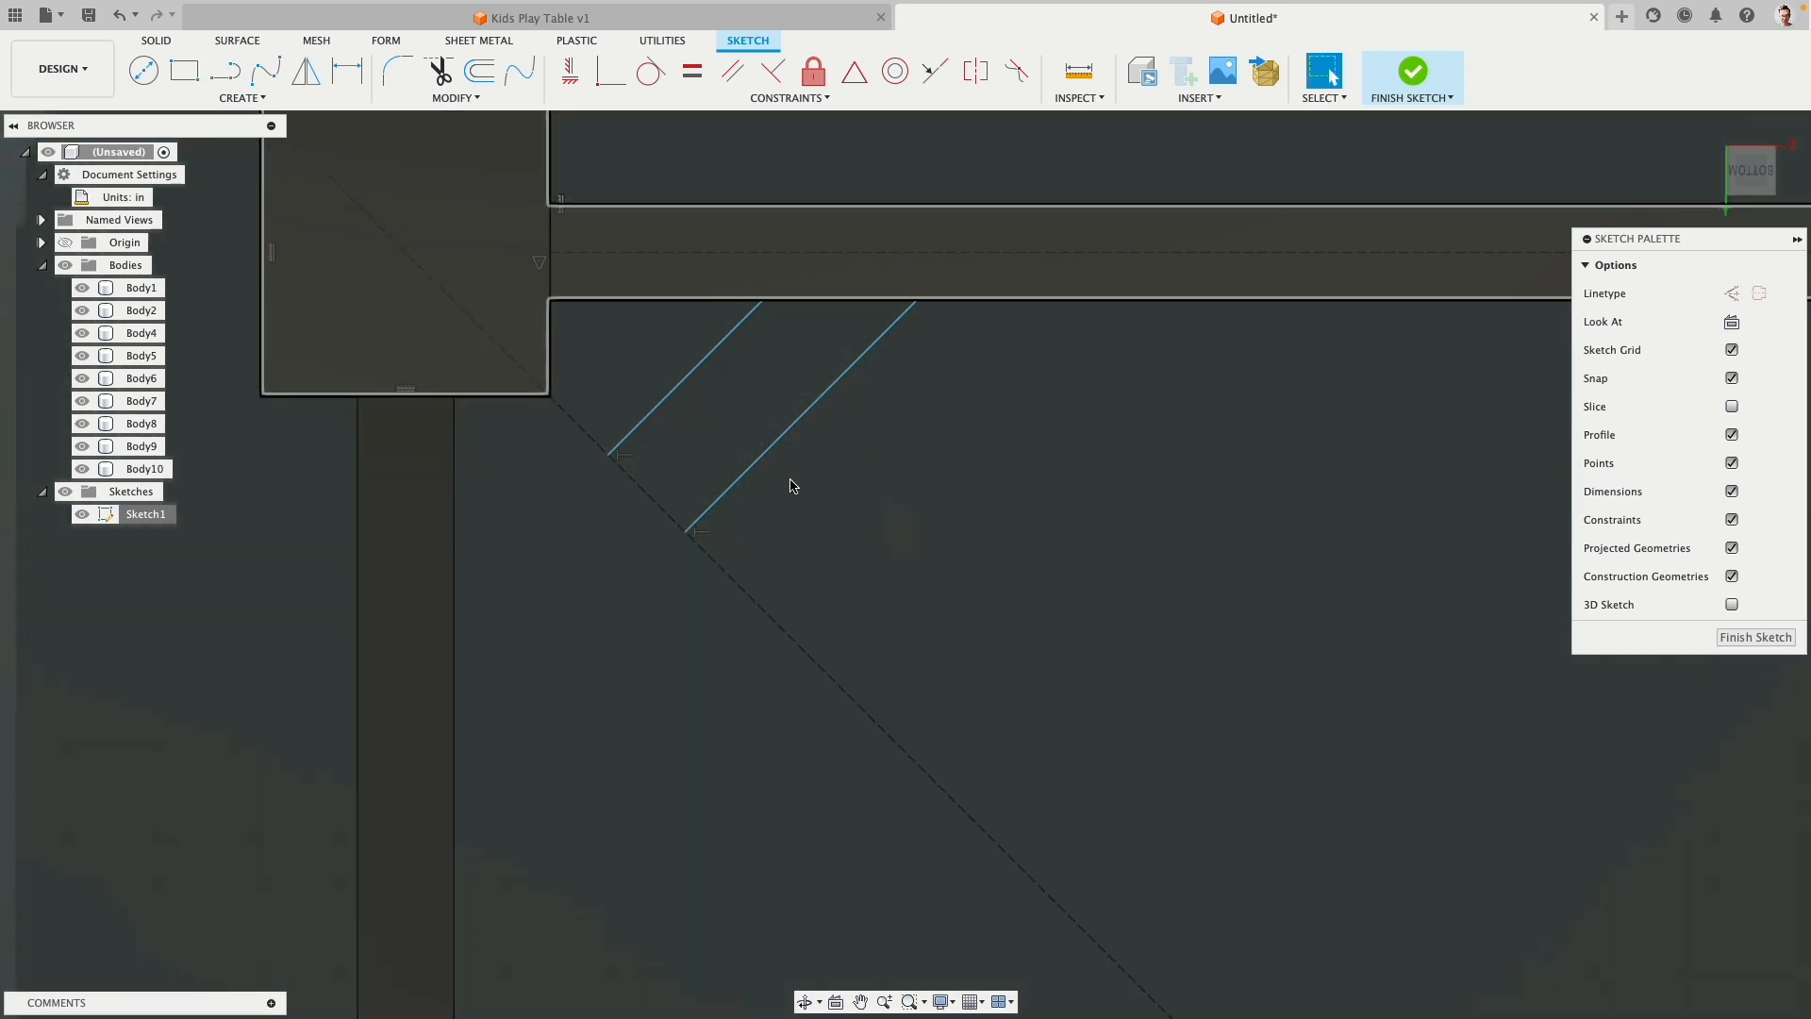
pyautogui.press('super+z')
pyautogui.press('Escape')
# Step: Draw a second brace line about 2.1 in long from the dashed diagonal to the rail and make it perpendicular to the diagonal
pyautogui.click(225, 74)
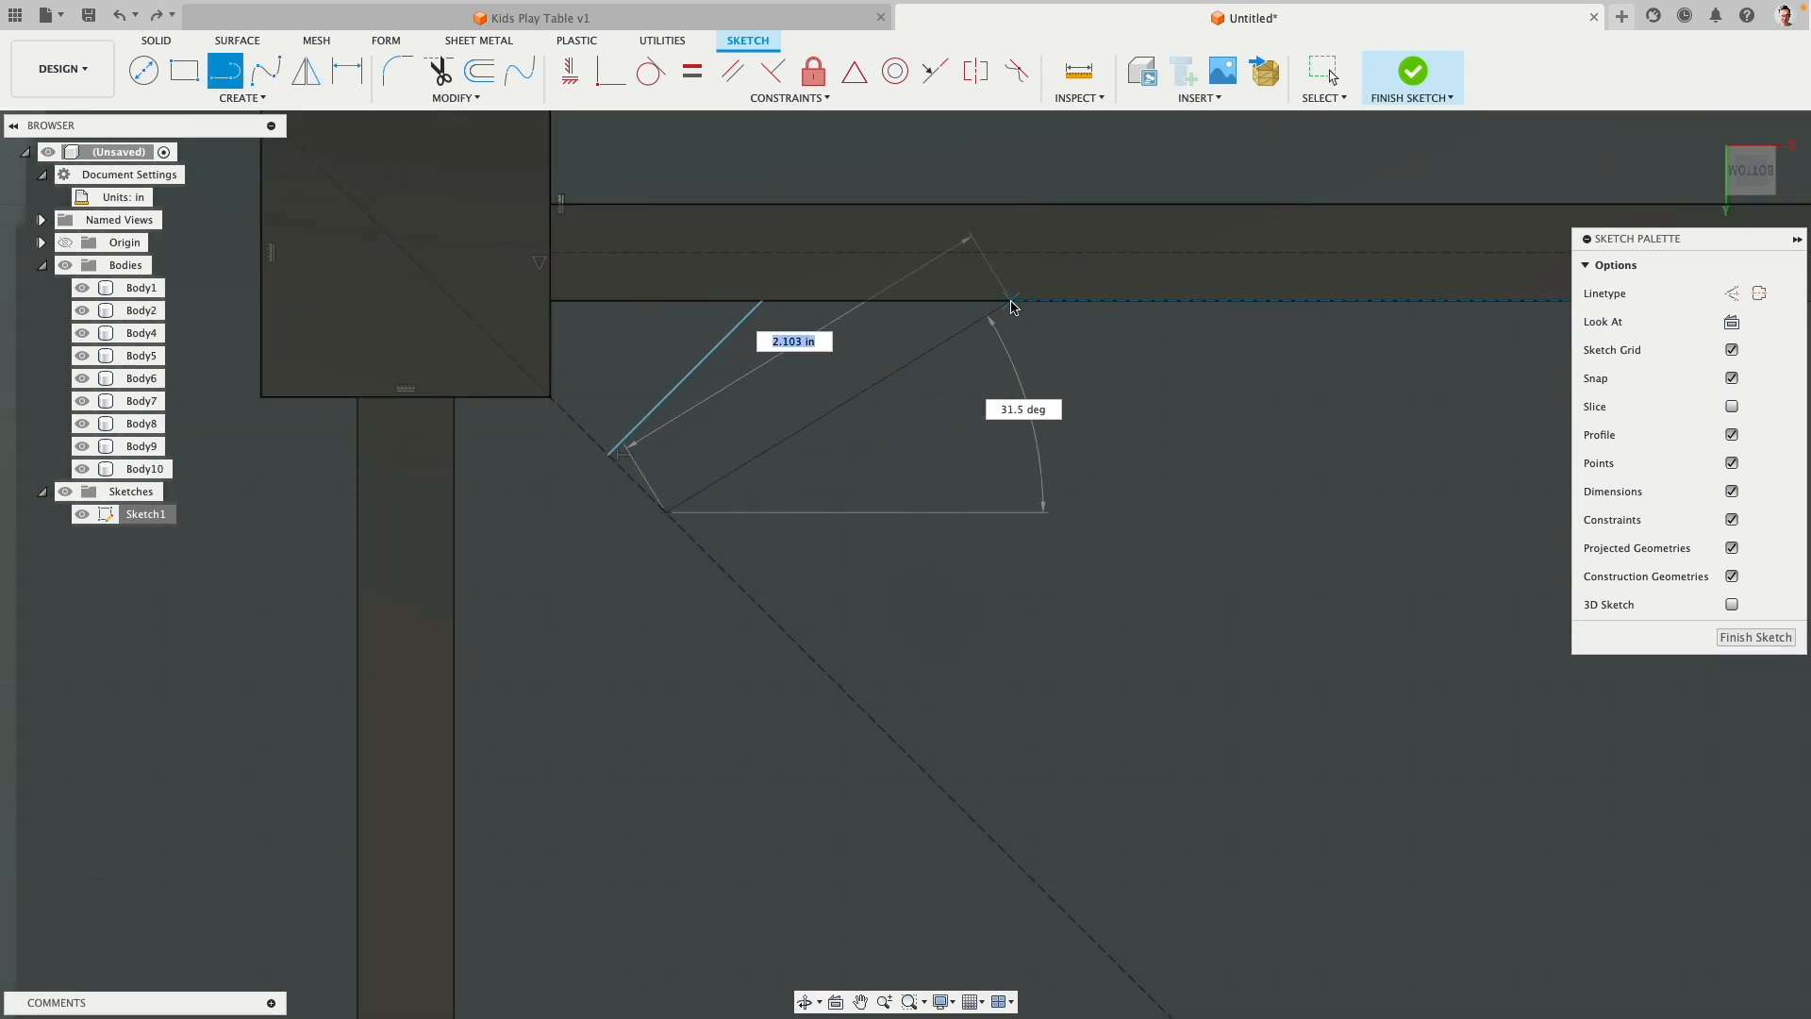
pyautogui.doubleClick(1010, 300)
pyautogui.press('Escape')
pyautogui.click(703, 500)
pyautogui.keyDown('shift'); pyautogui.click(693, 547); pyautogui.keyUp('shift')
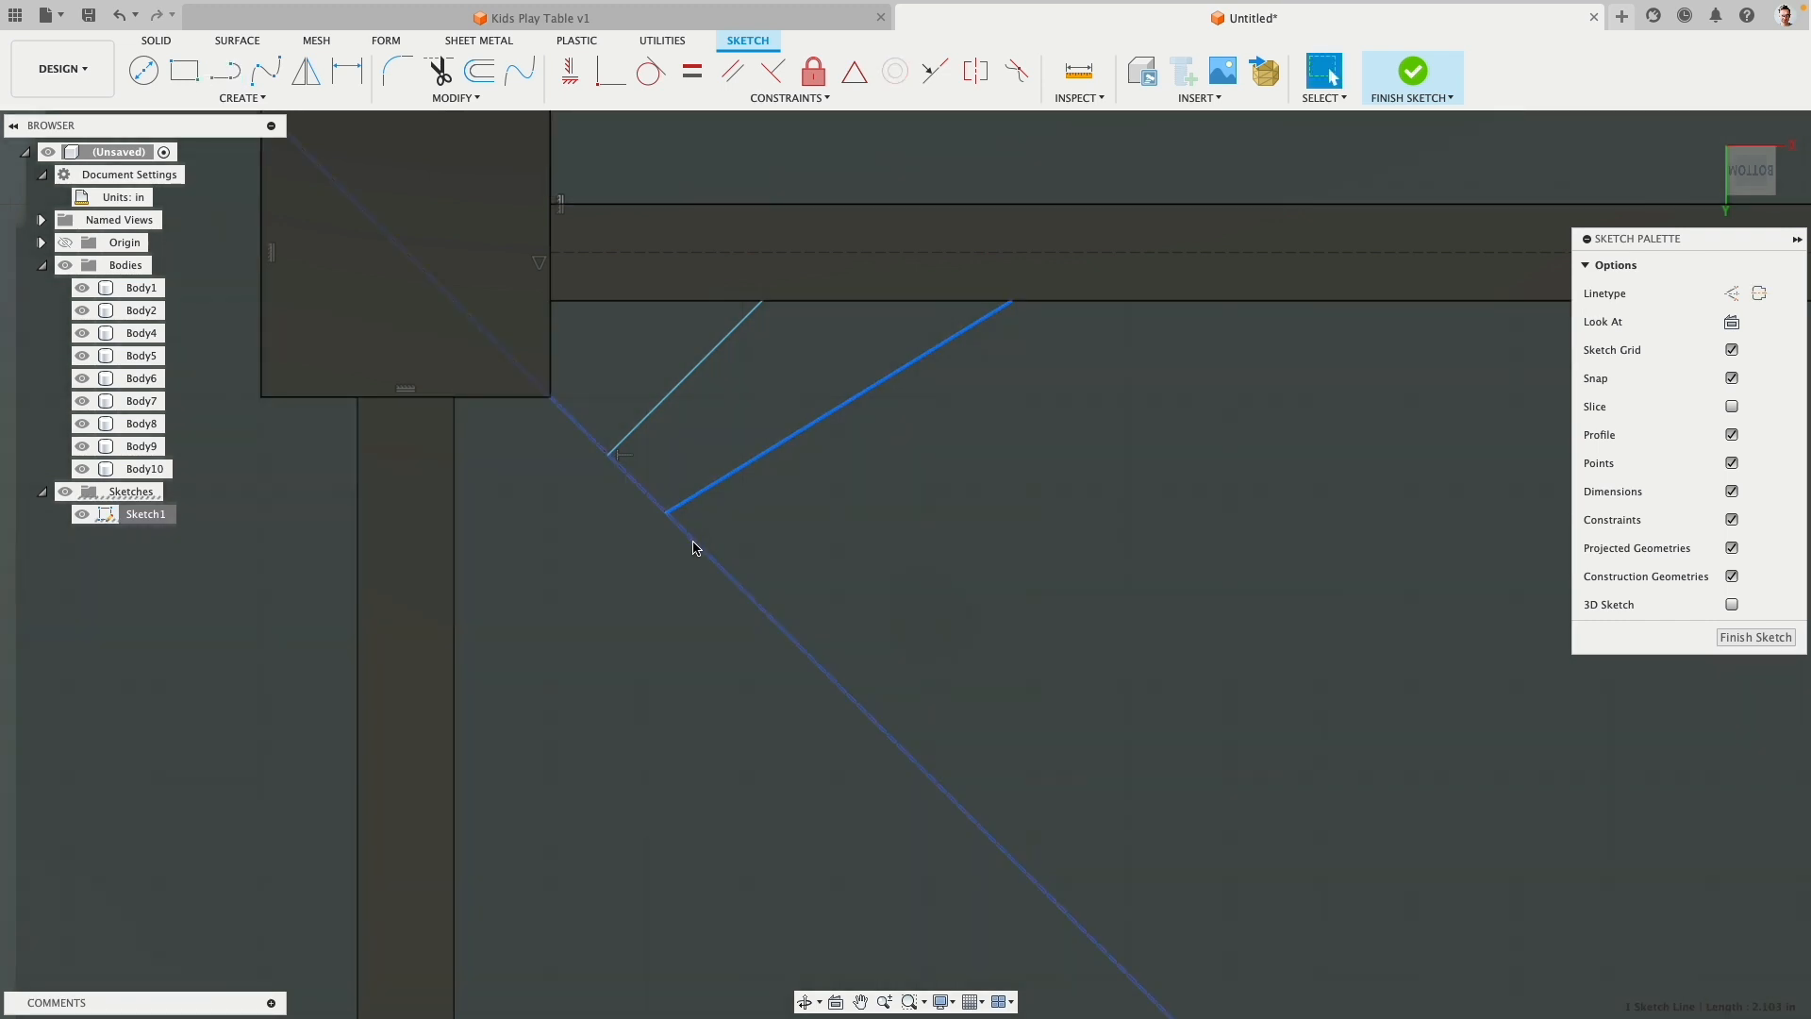
pyautogui.click(779, 83)
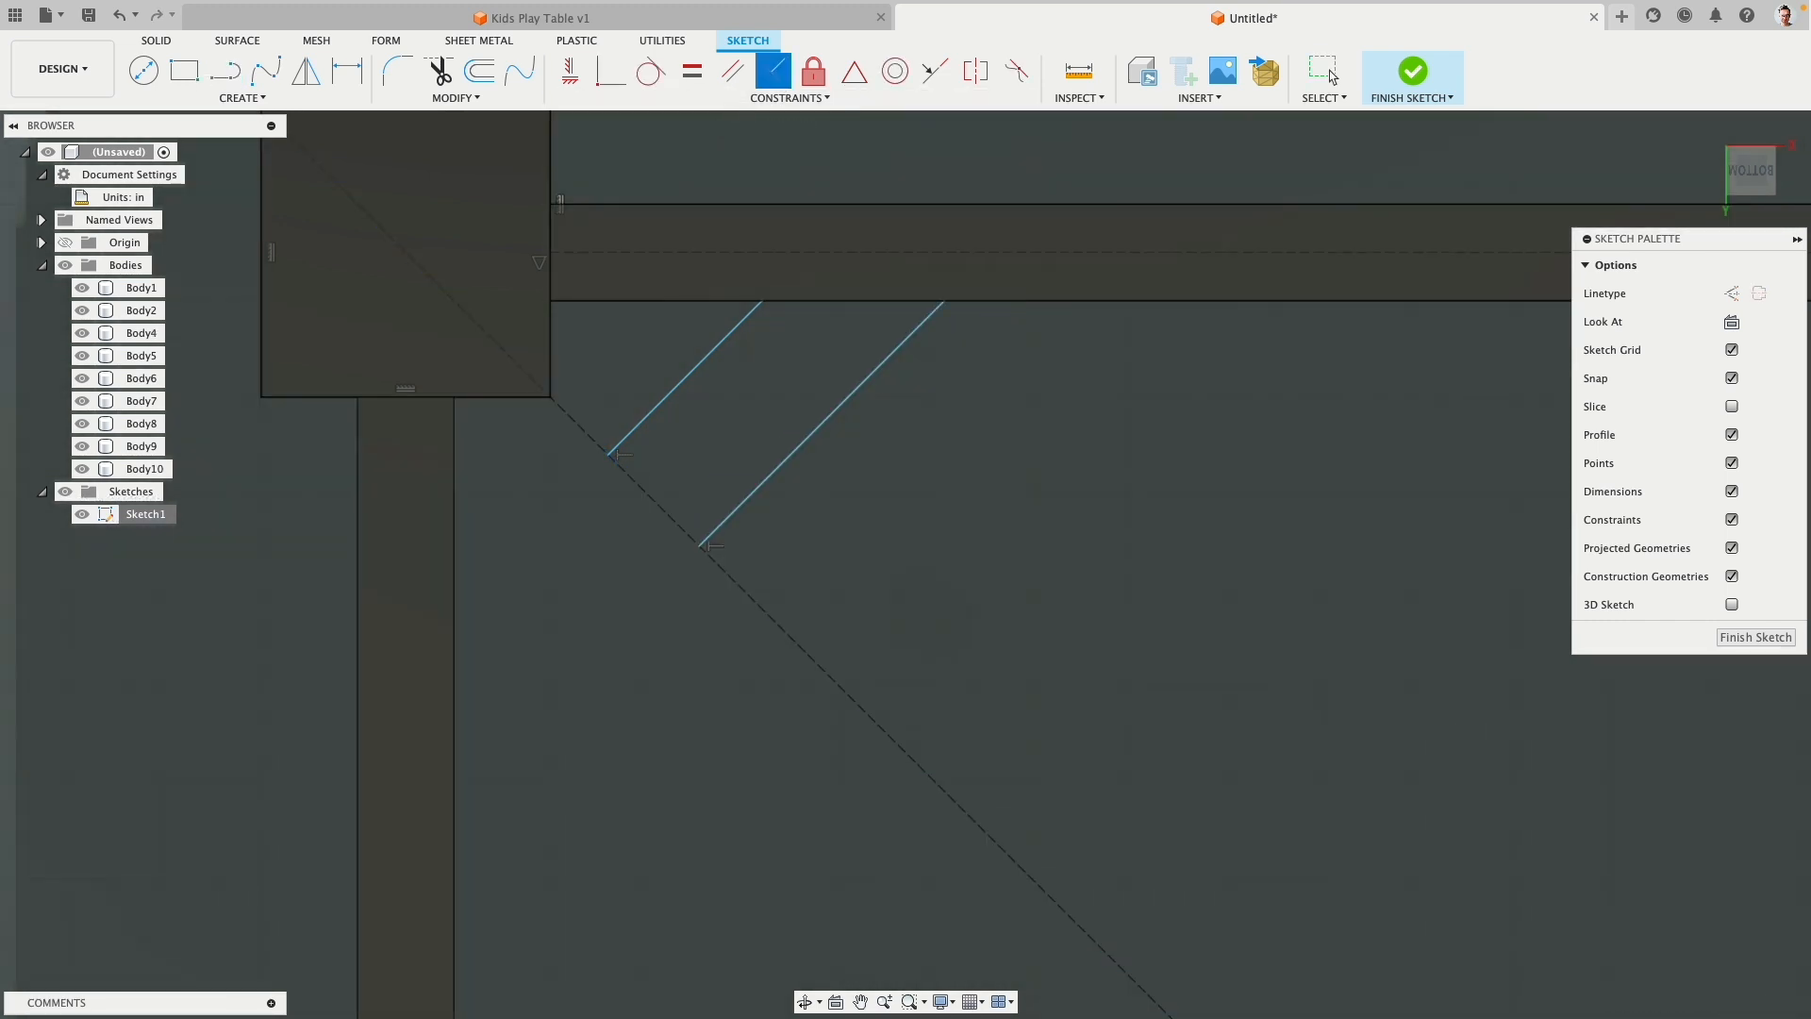
# Step: Connect the two brace lines' ends with a solid line along the dashed diagonal
pyautogui.click(224, 79)
pyautogui.click(615, 458)
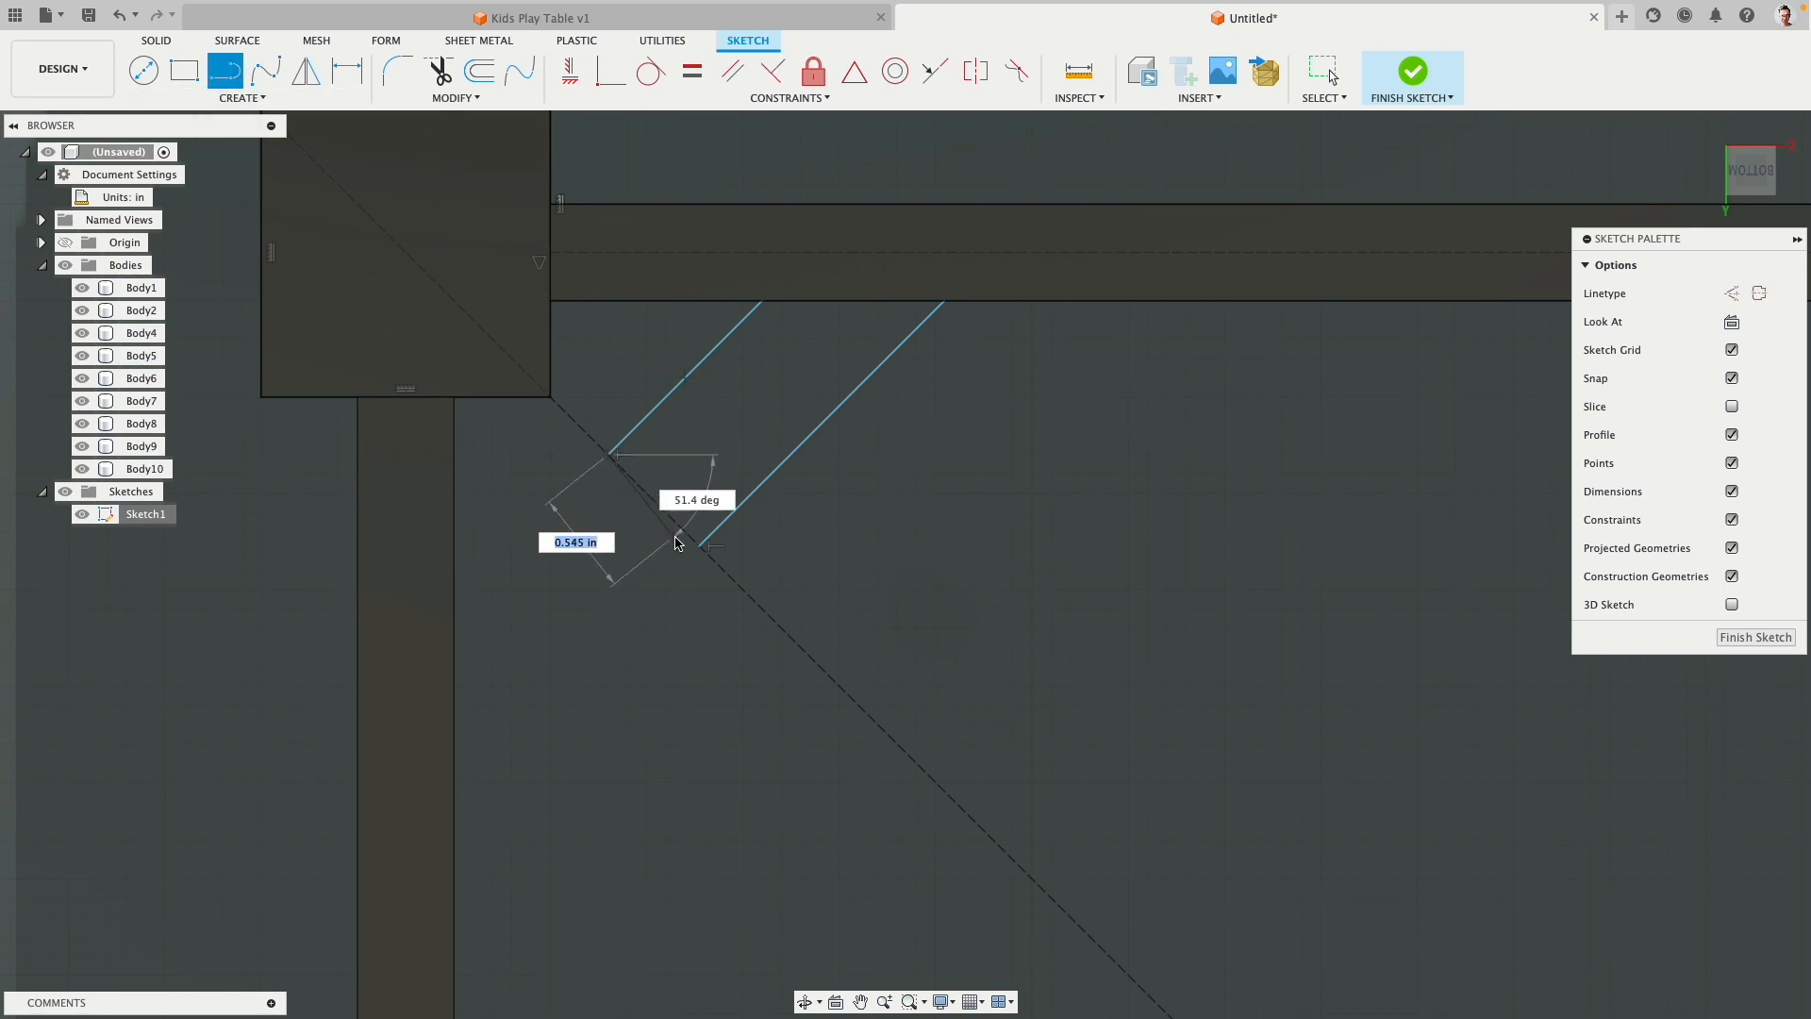
pyautogui.click(700, 547)
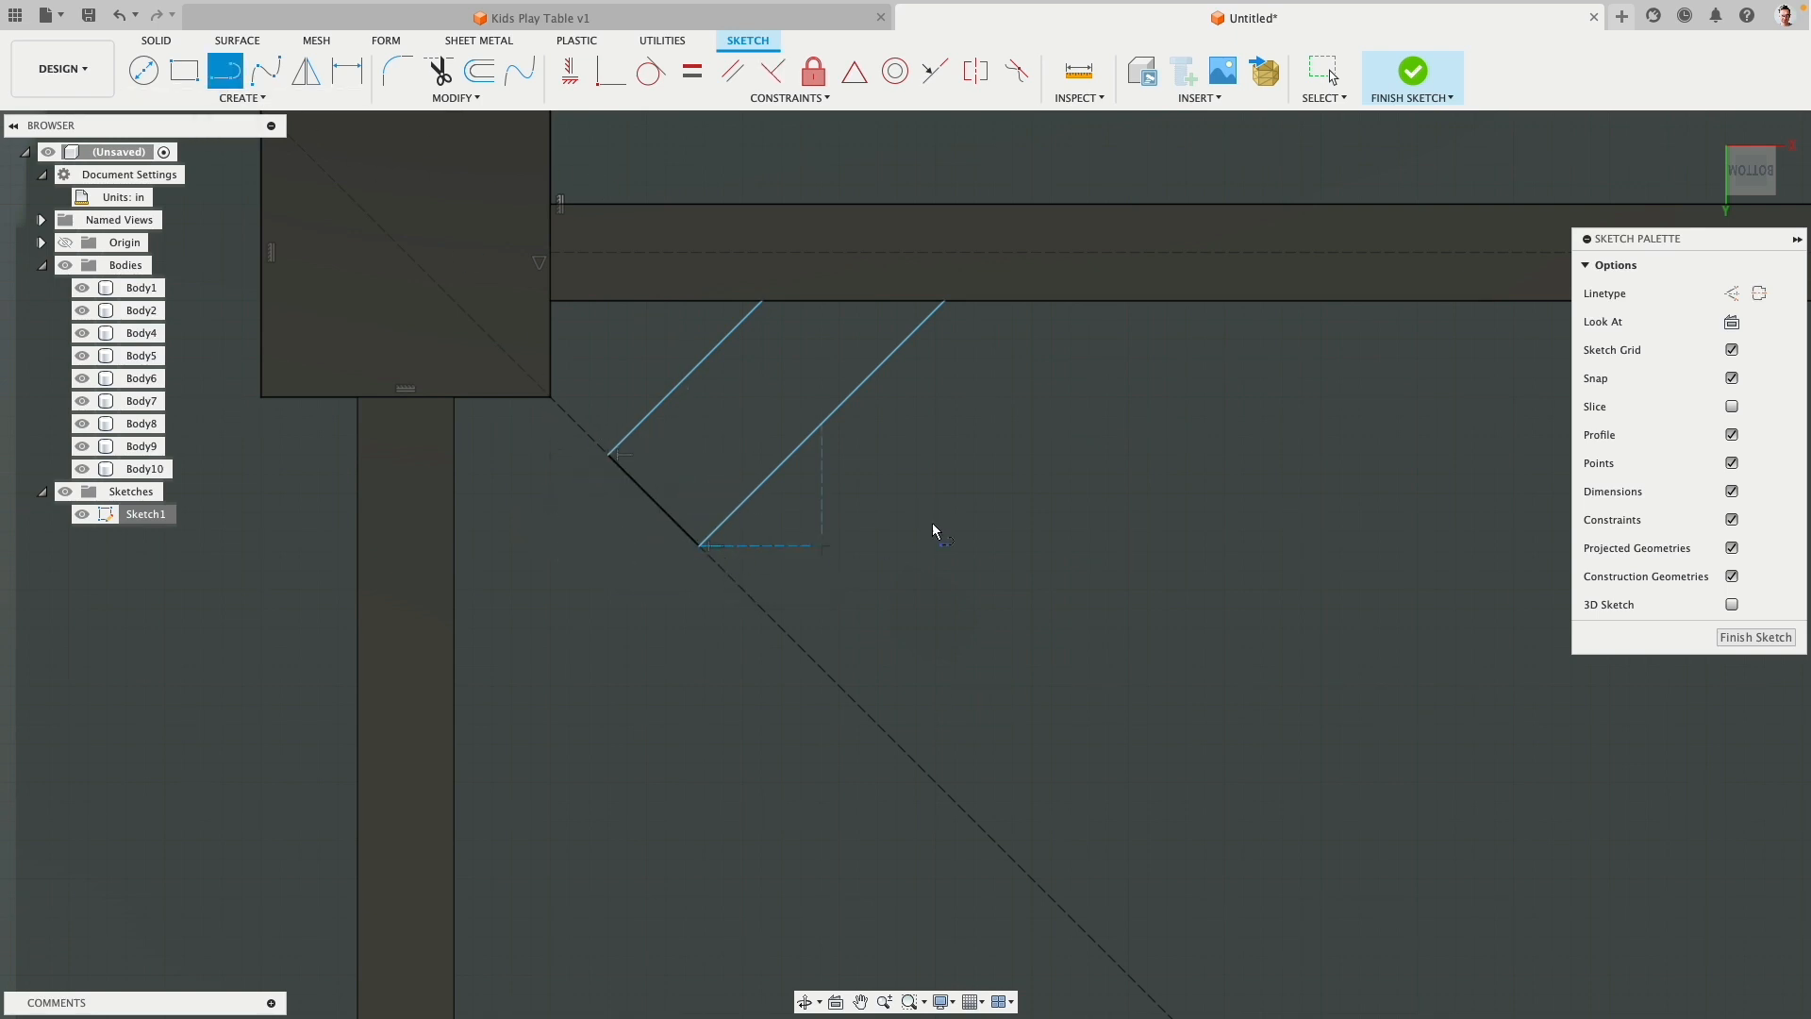
pyautogui.press('Escape')
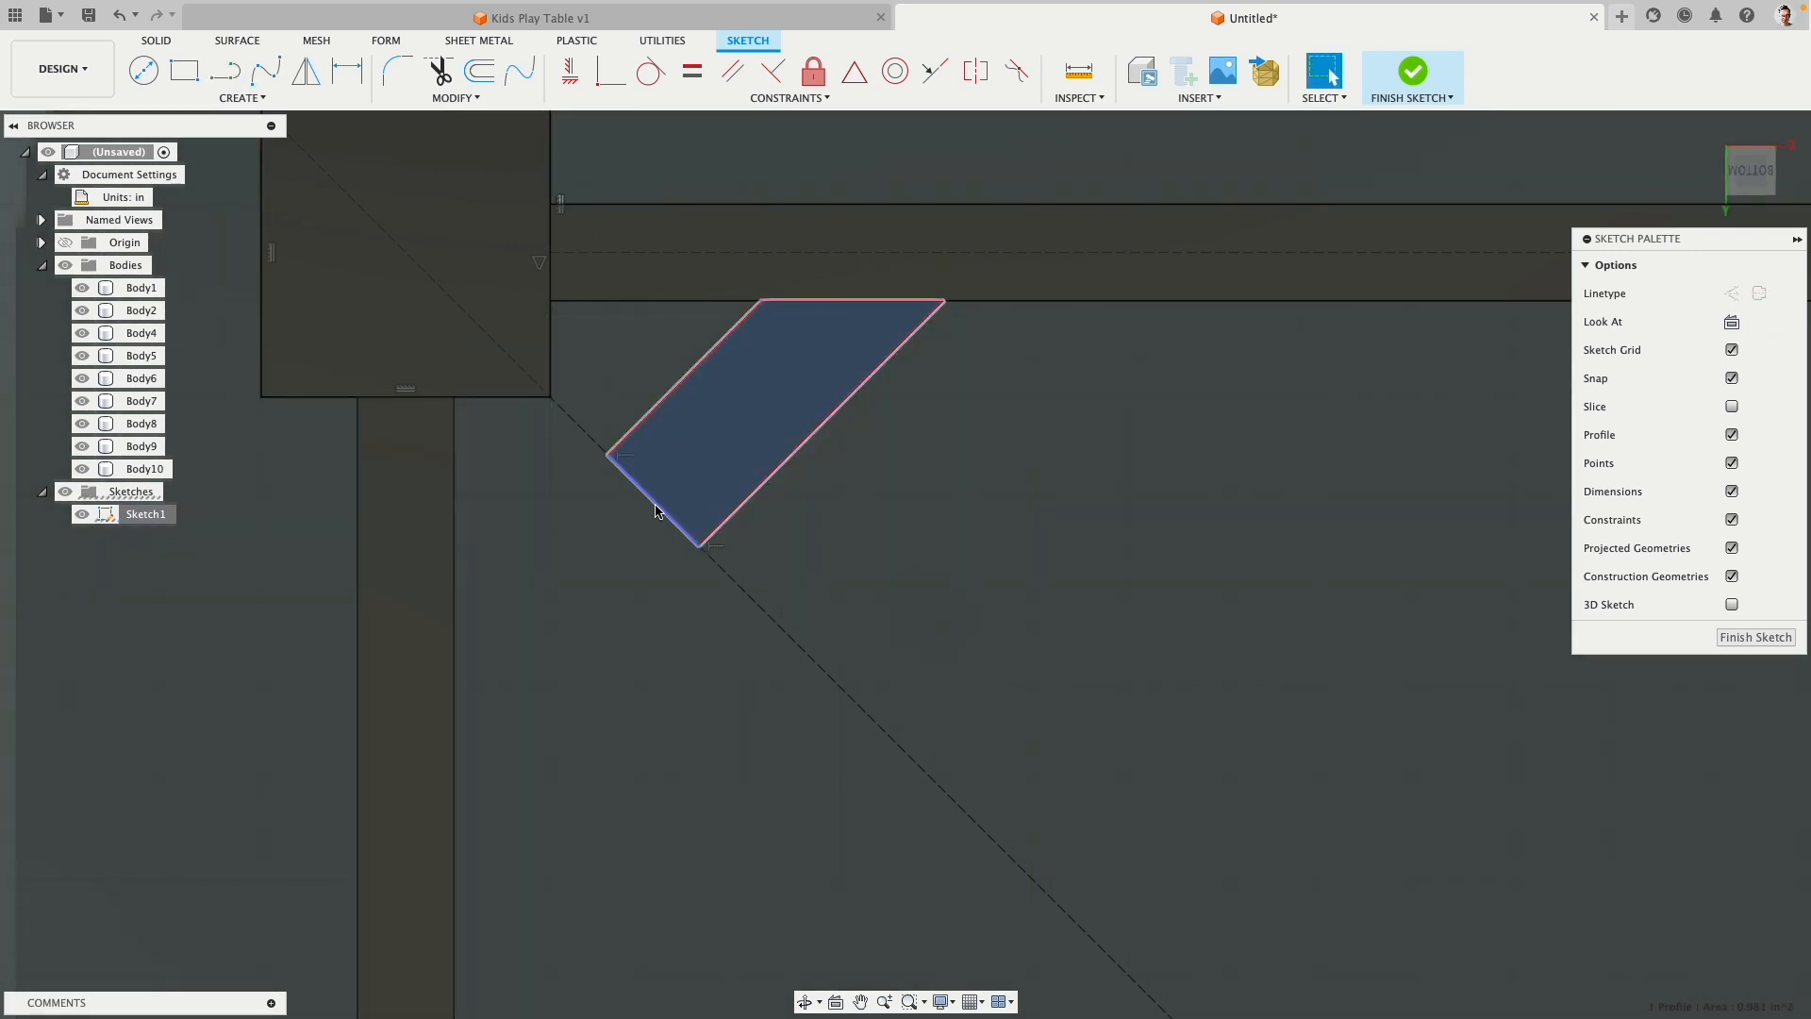
# Step: Dimension the brace outline's end line to 0.5 in and its longer side to 1.5 in
pyautogui.click(662, 508)
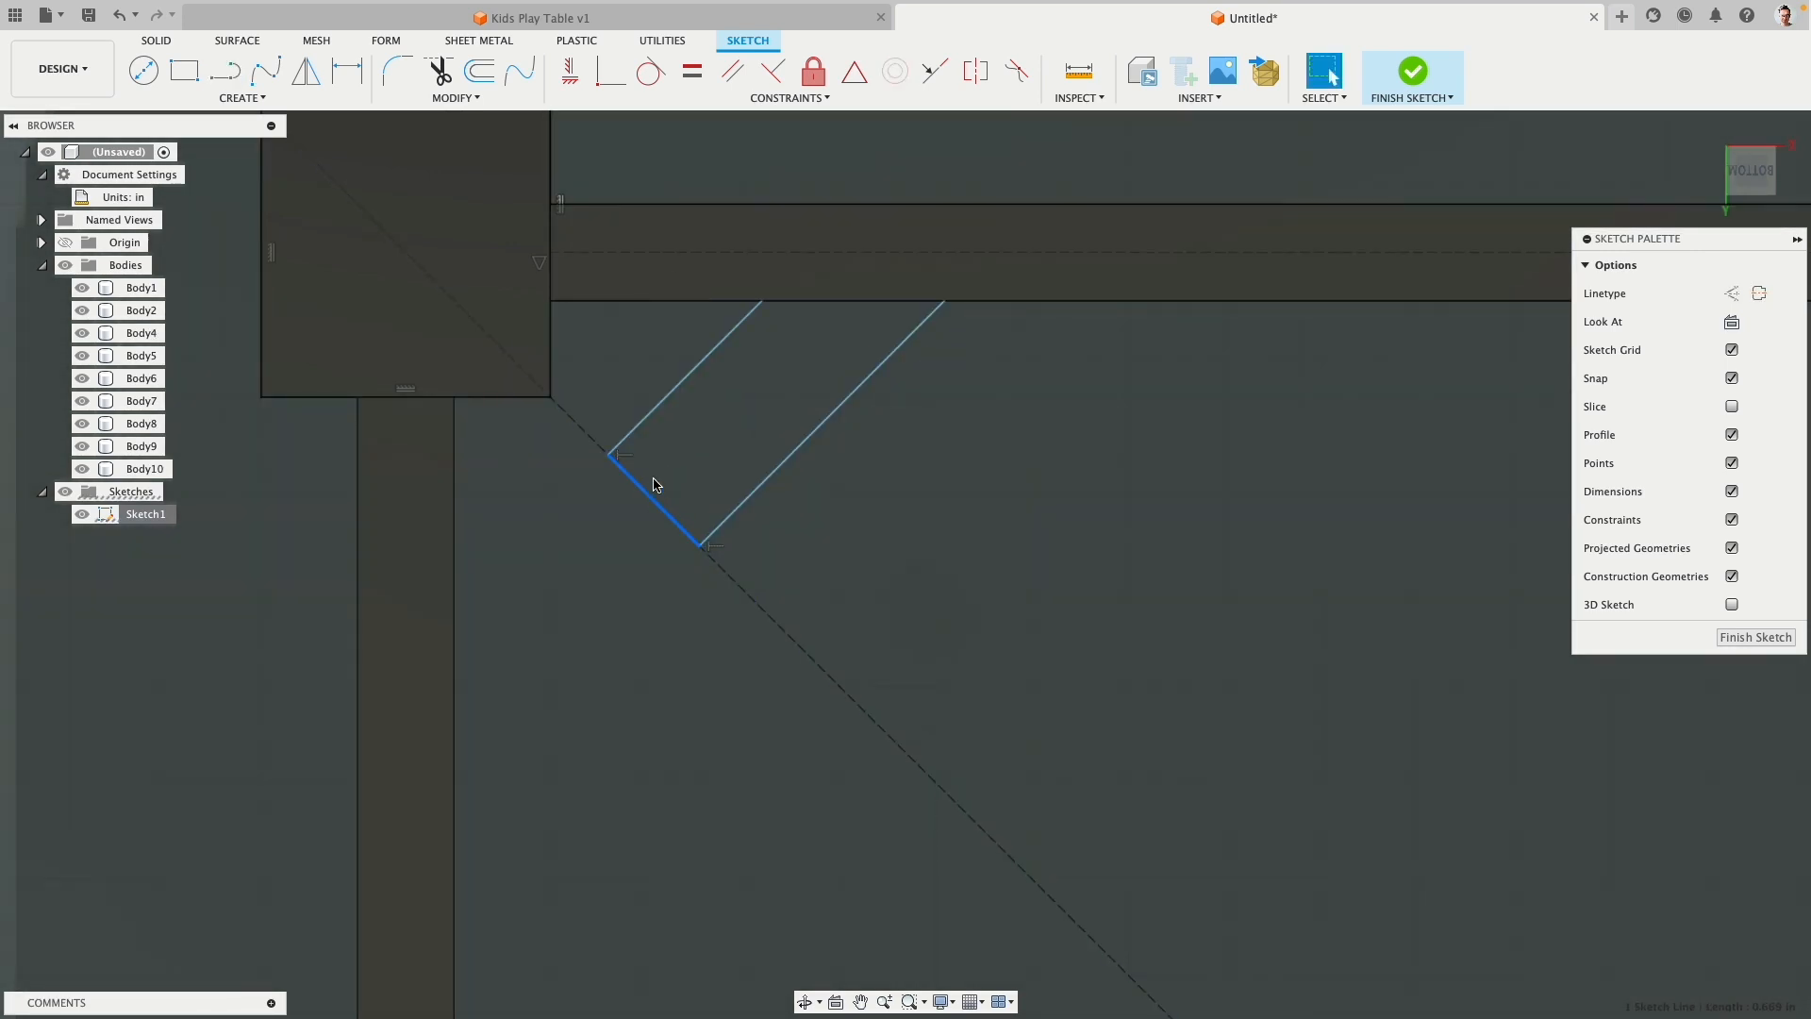
pyautogui.press('d')
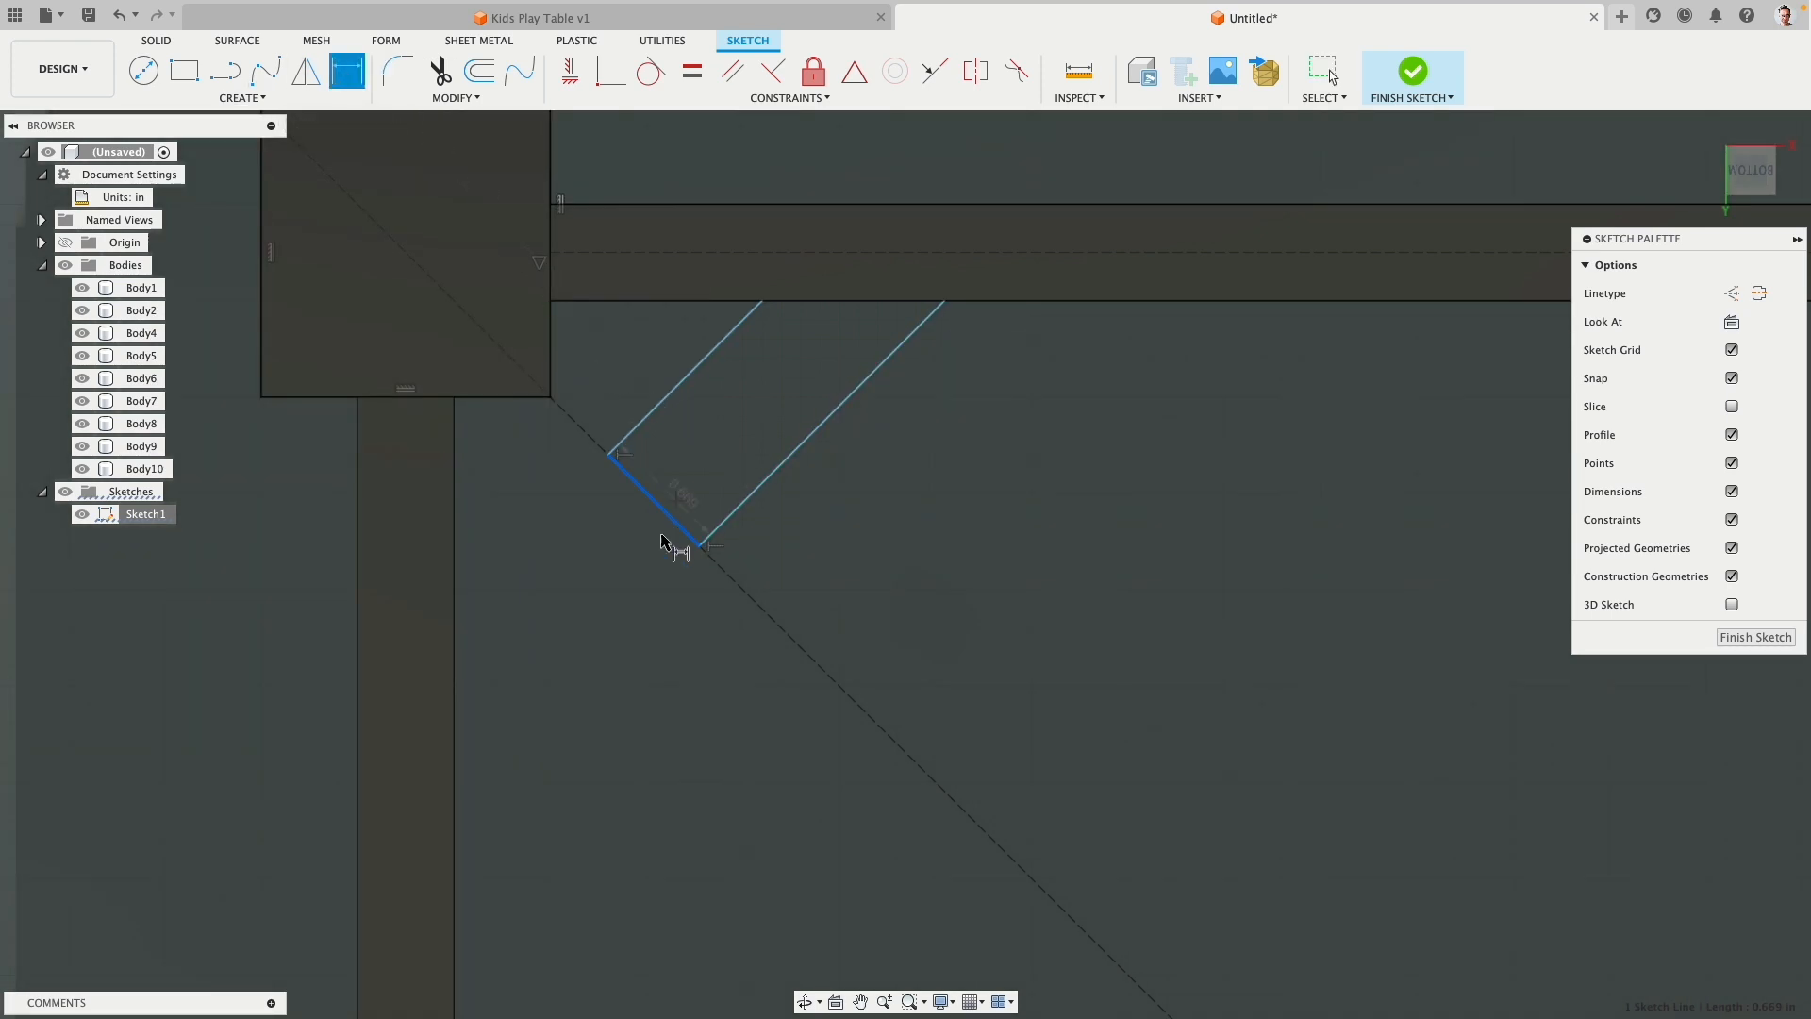
pyautogui.click(564, 552)
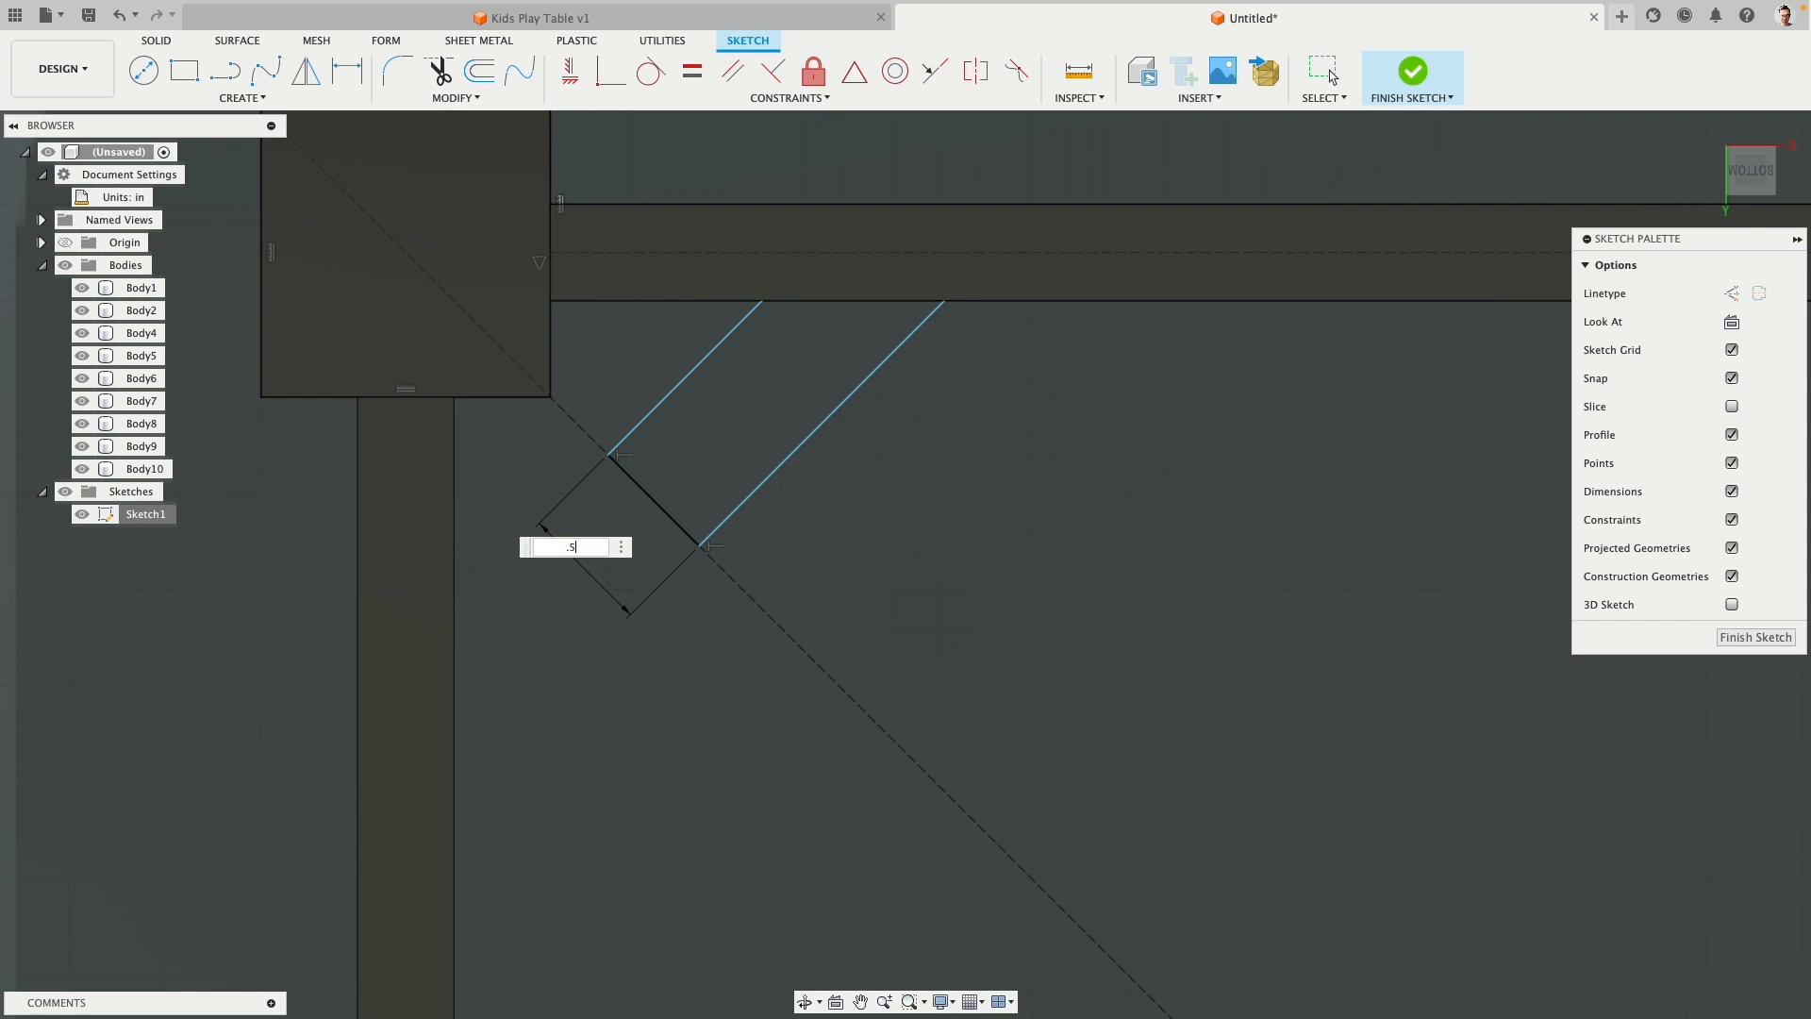
pyautogui.write('.5')
pyautogui.press('Return')
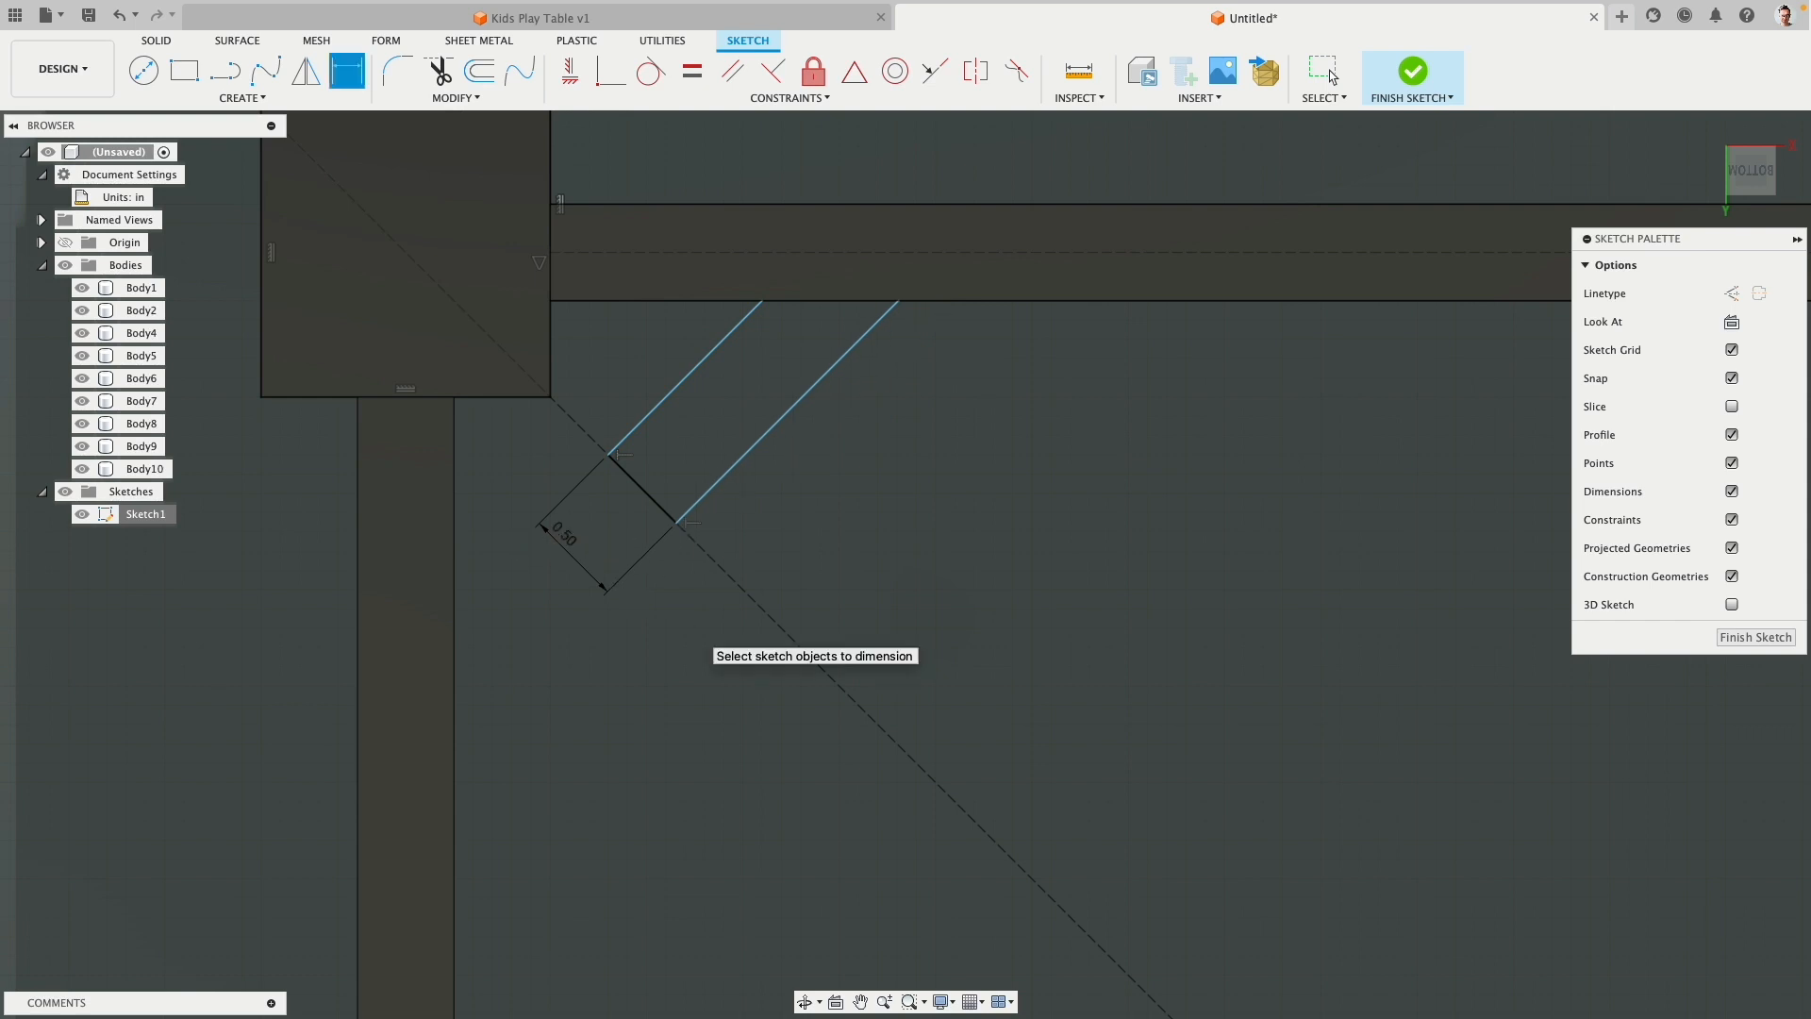
pyautogui.click(764, 438)
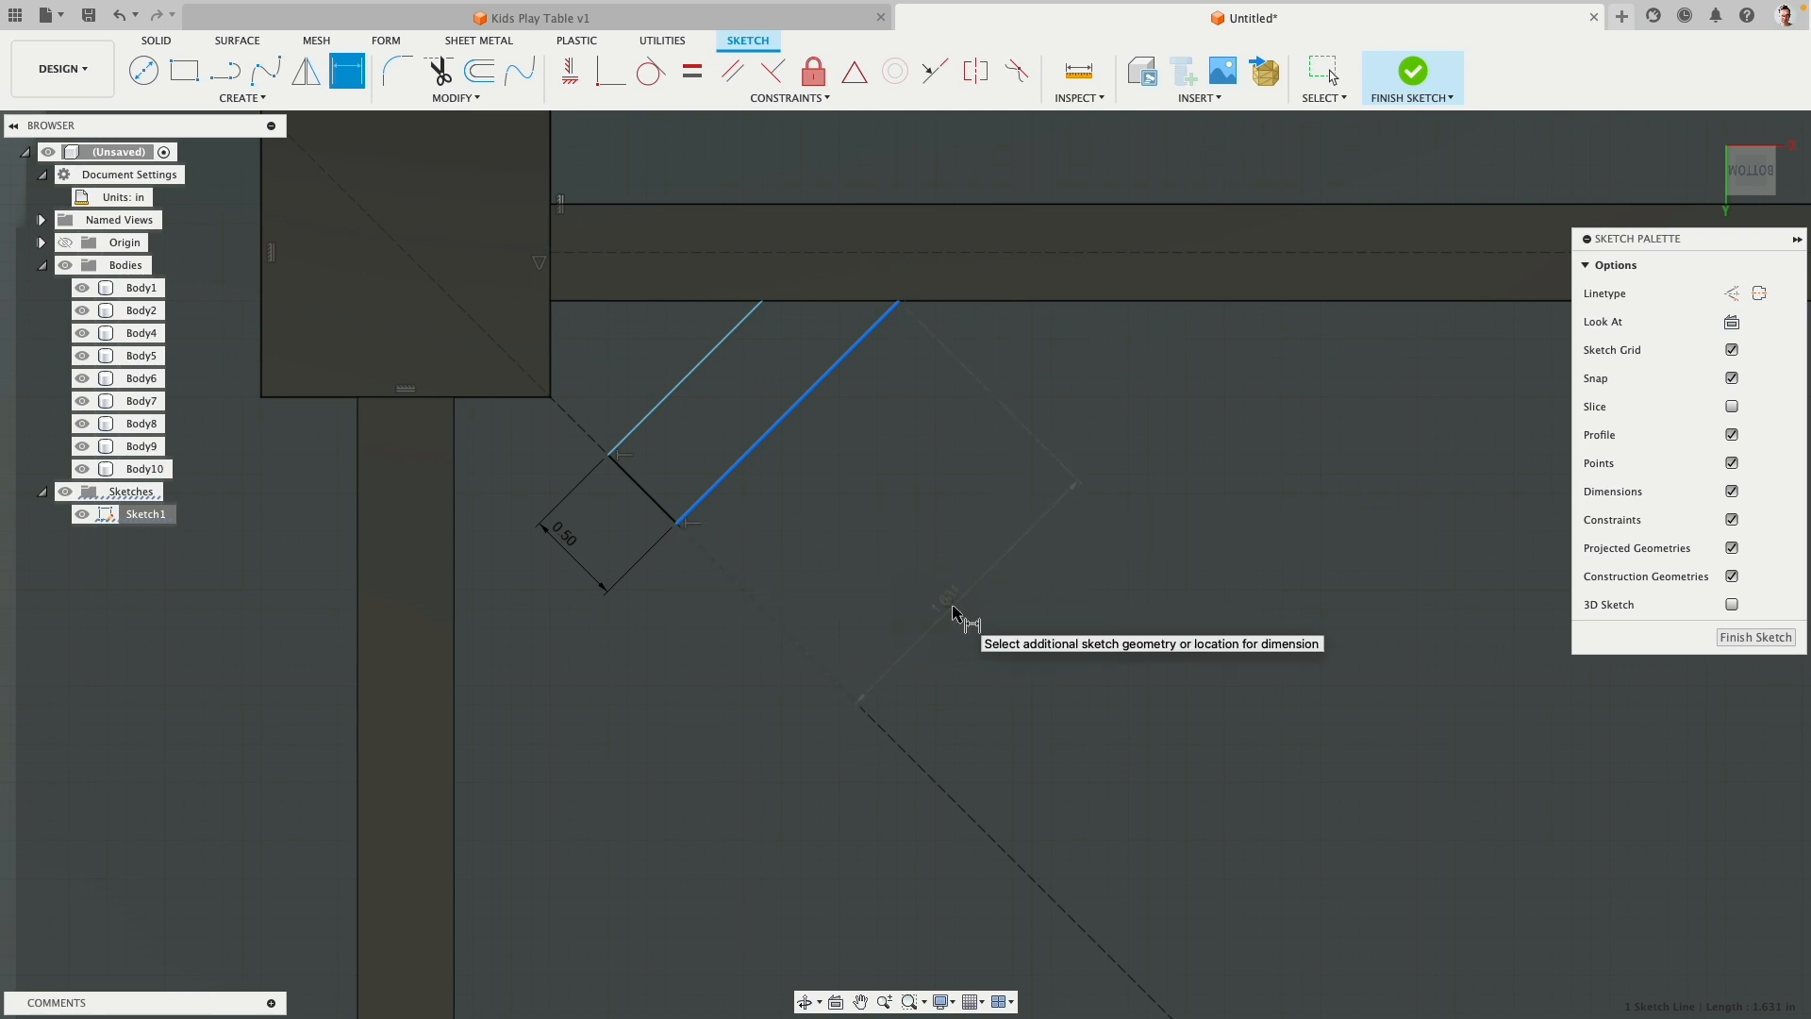
pyautogui.click(954, 611)
pyautogui.write('1.5')
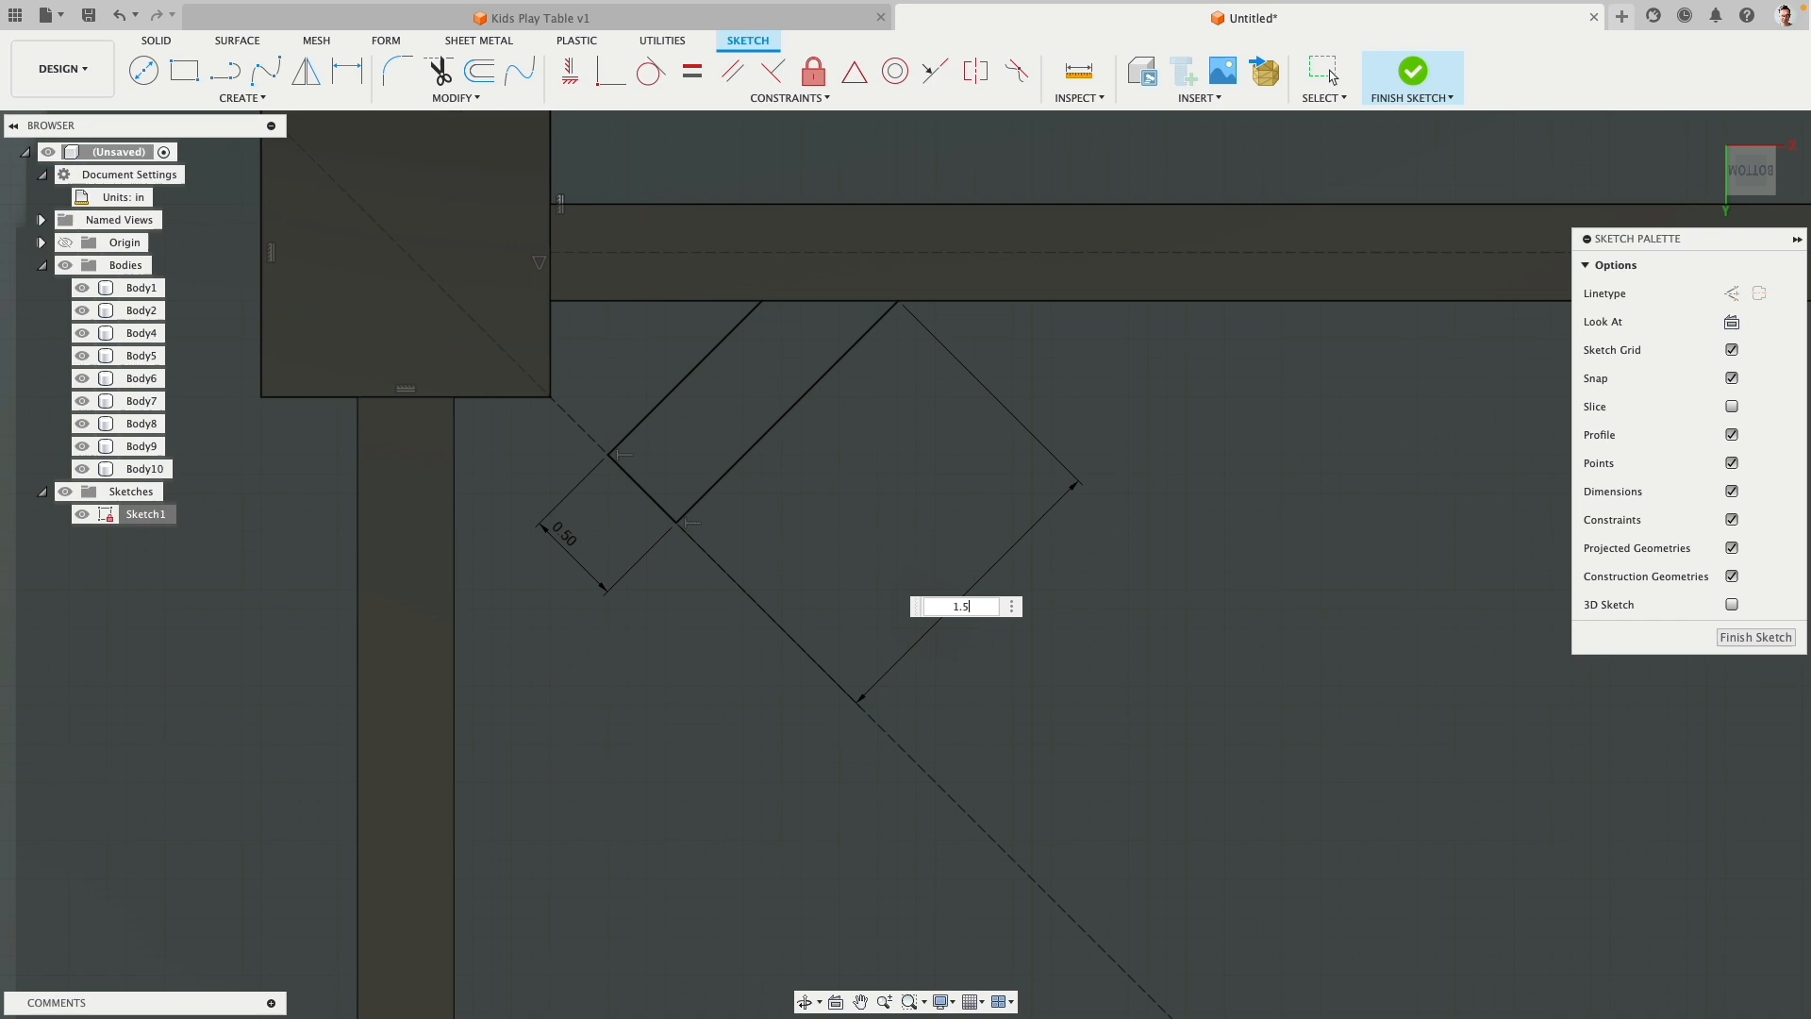
pyautogui.press('Return')
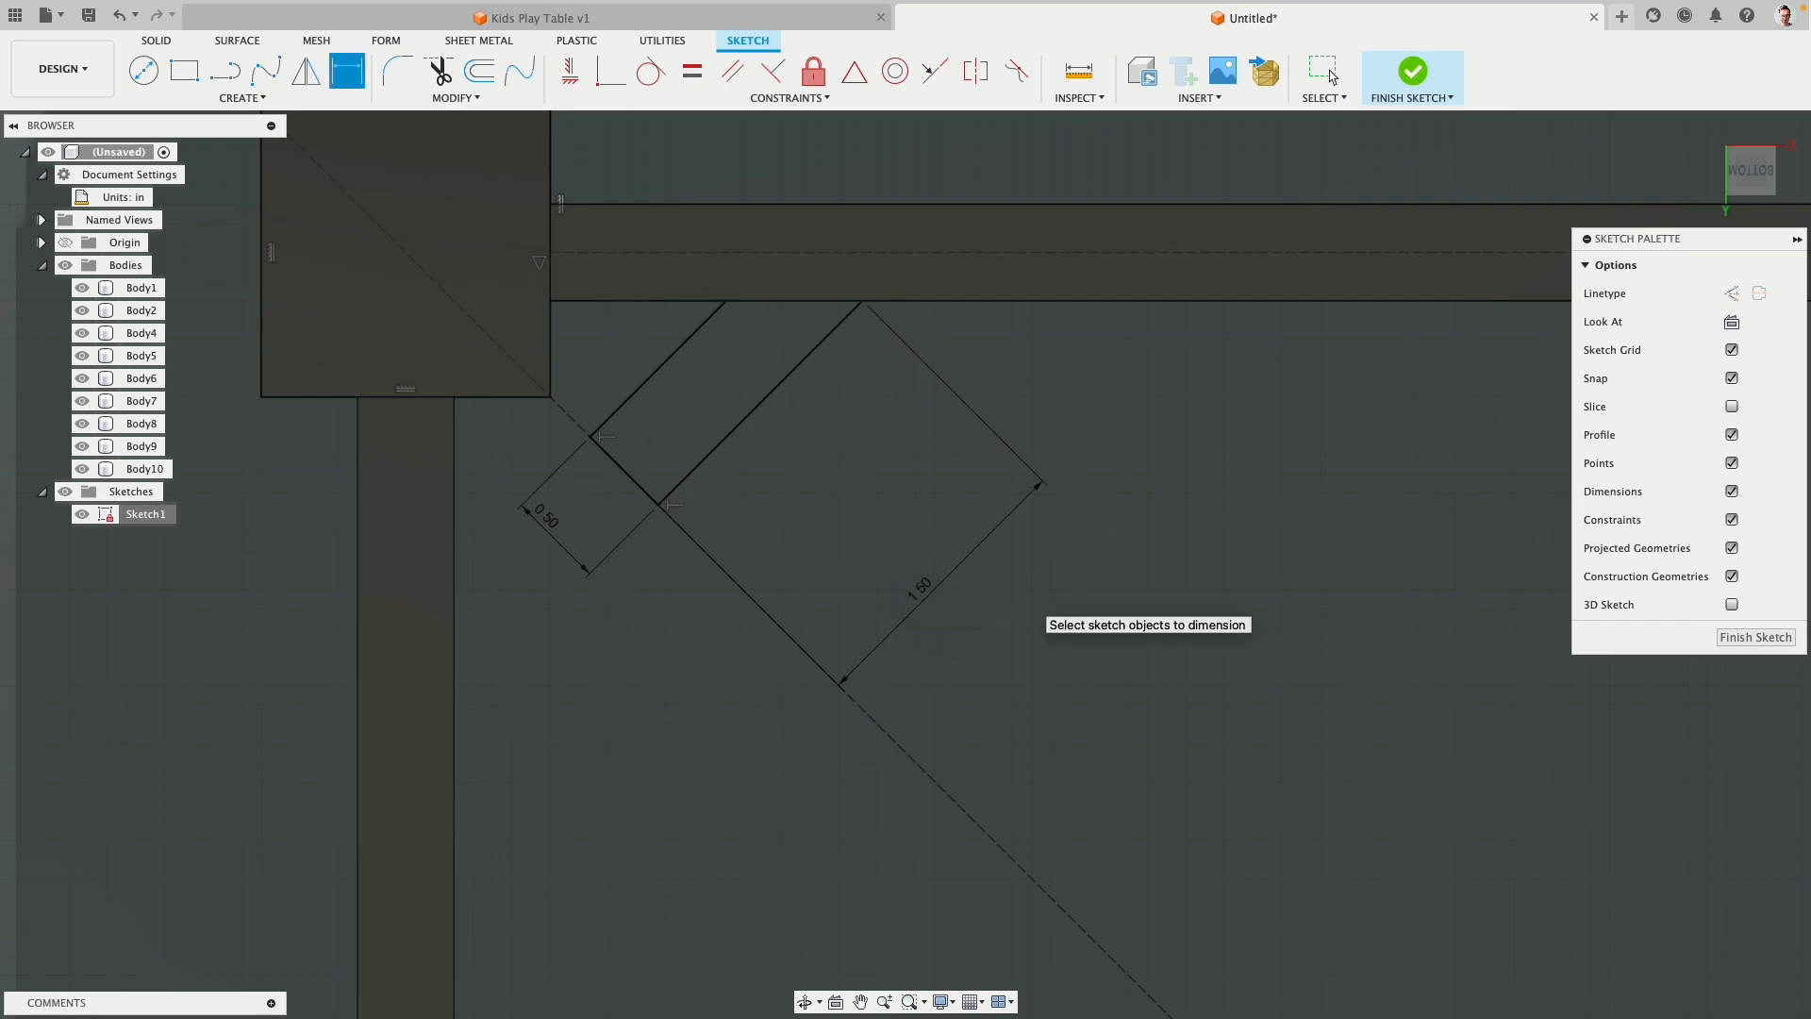
# Step: Finish the sketch and extrude the corner brace profile -2 in as a new body against the rail
pyautogui.scroll(-5, 891, 481)
pyautogui.moveTo(873, 519)
pyautogui.keyDown('shift'); pyautogui.mouseDown(button='middle')
pyautogui.moveTo(835, 423)
pyautogui.moveTo(760, 525)
pyautogui.mouseUp(button='middle'); pyautogui.keyUp('shift')
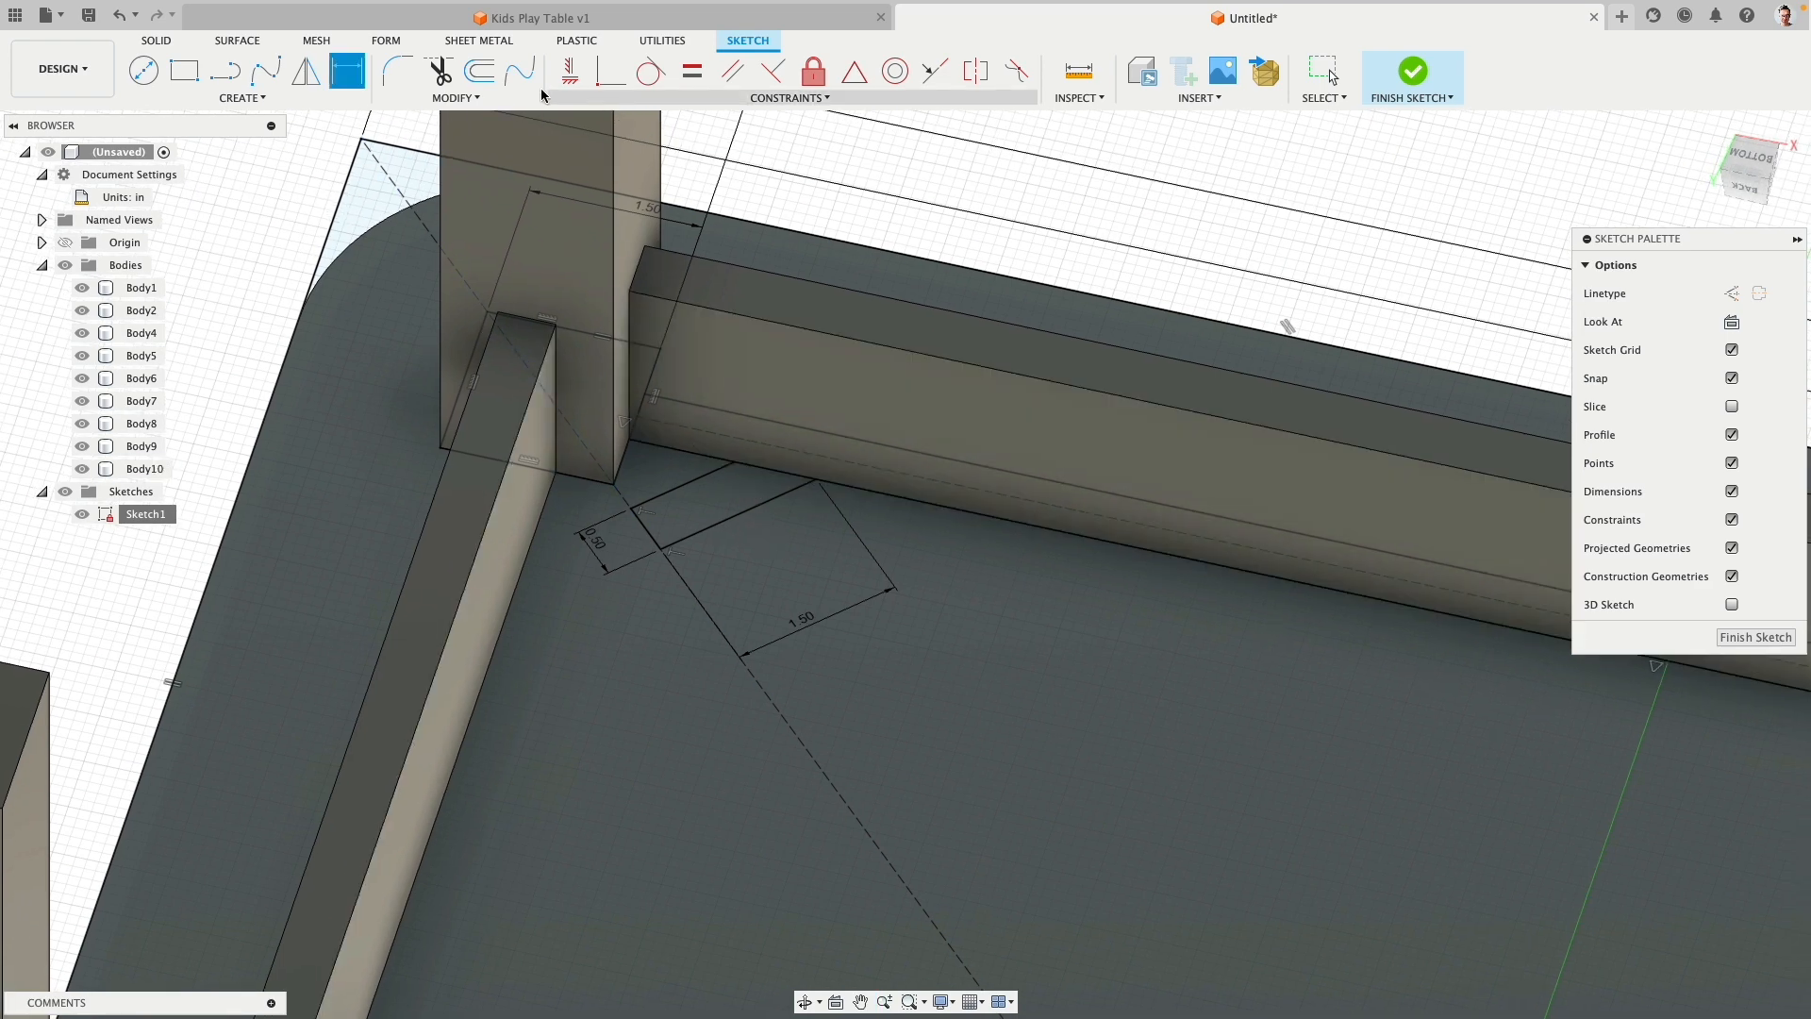
pyautogui.click(1413, 72)
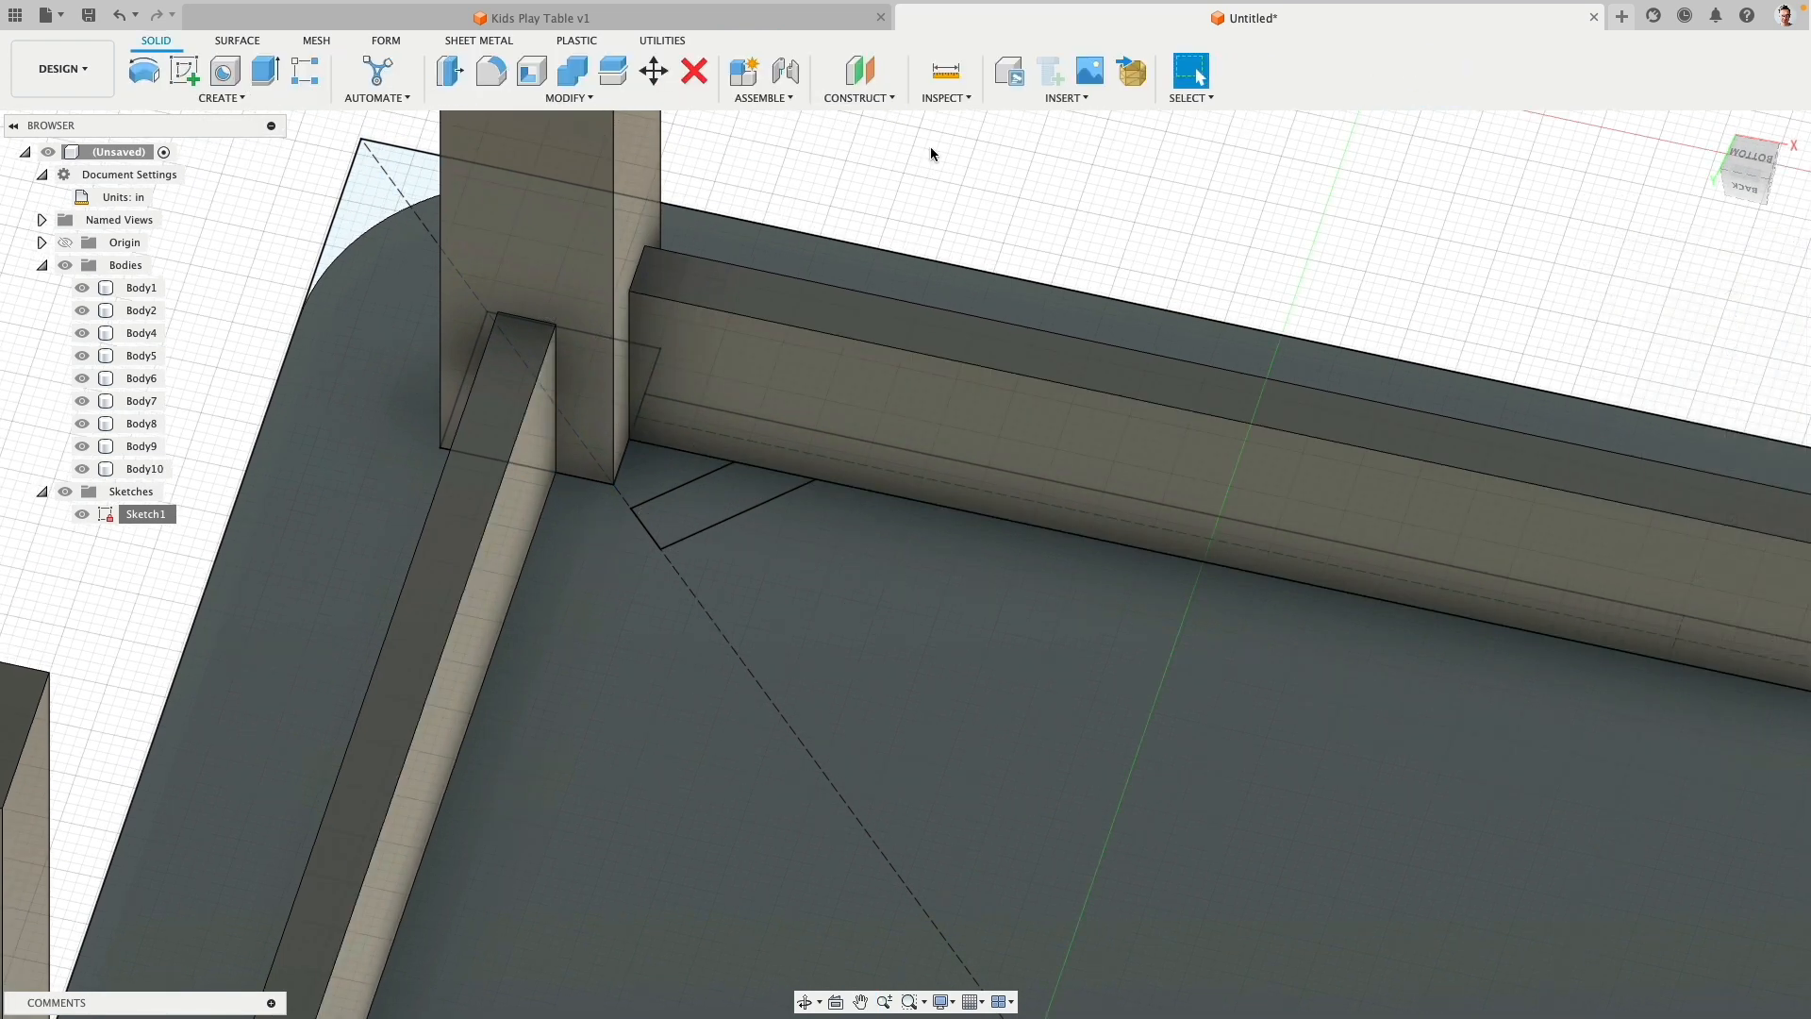
pyautogui.click(265, 71)
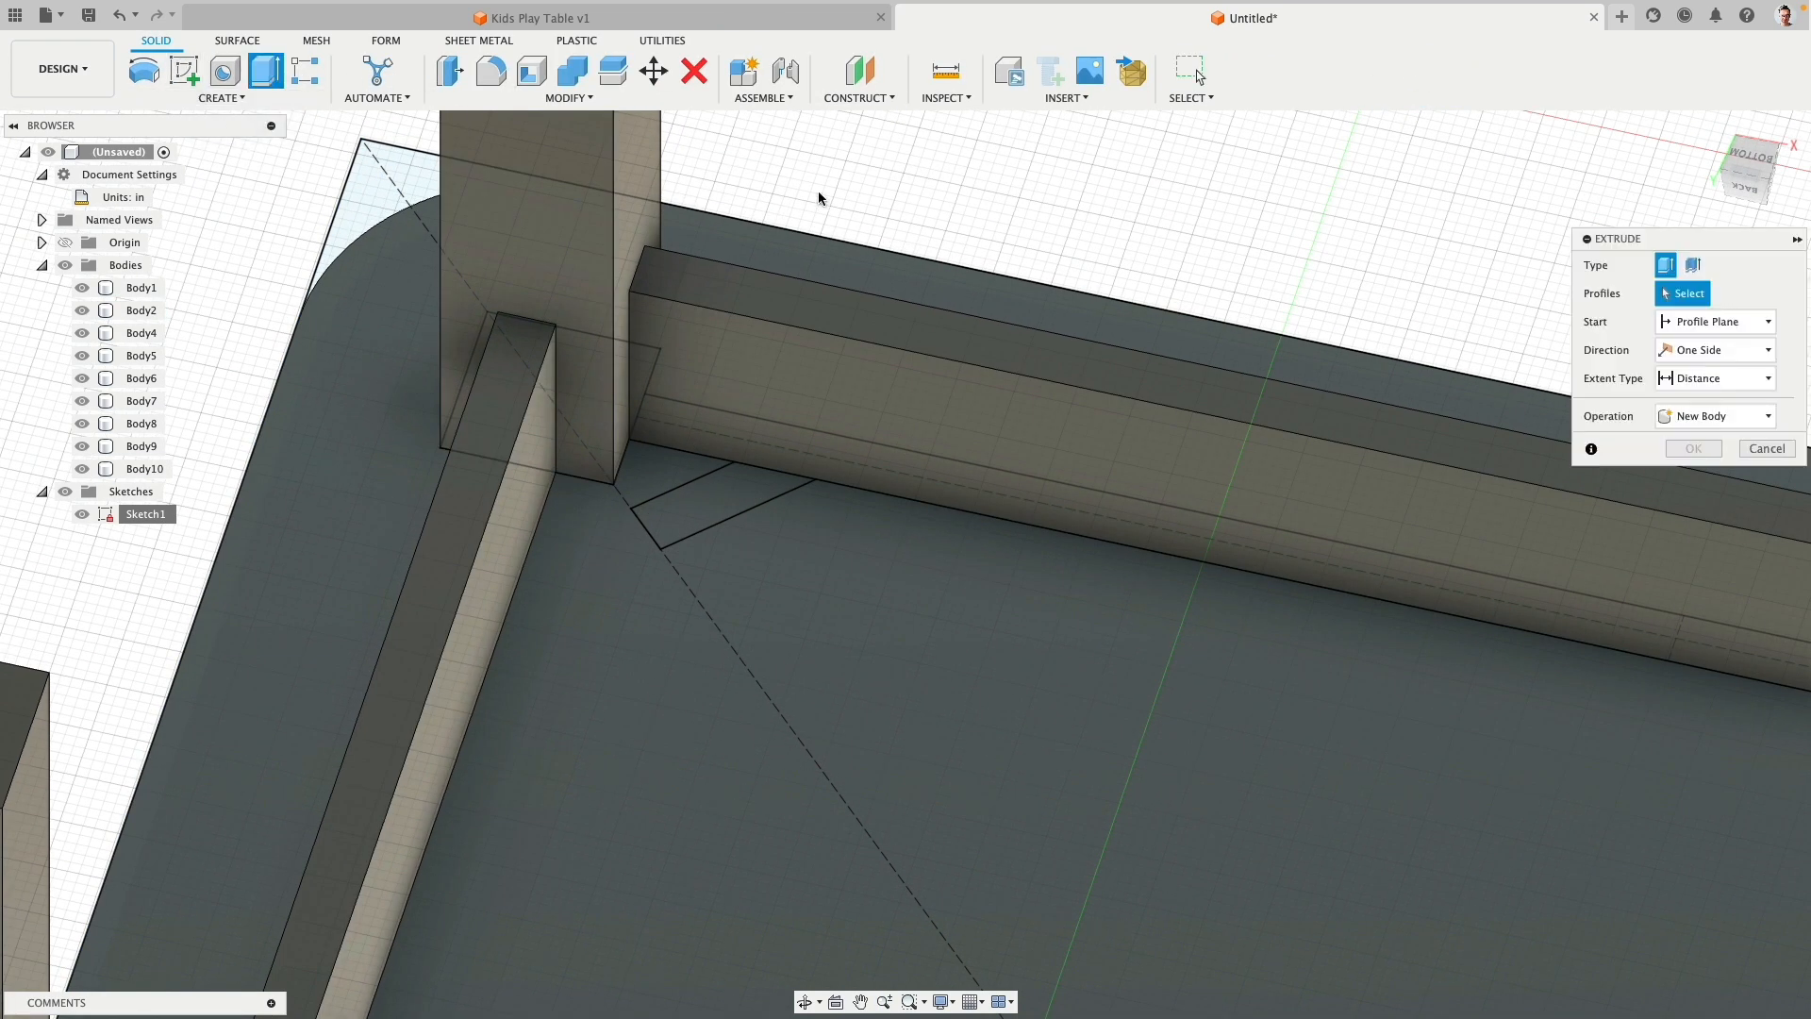
pyautogui.click(746, 492)
pyautogui.moveTo(719, 519); pyautogui.dragTo(801, 308)
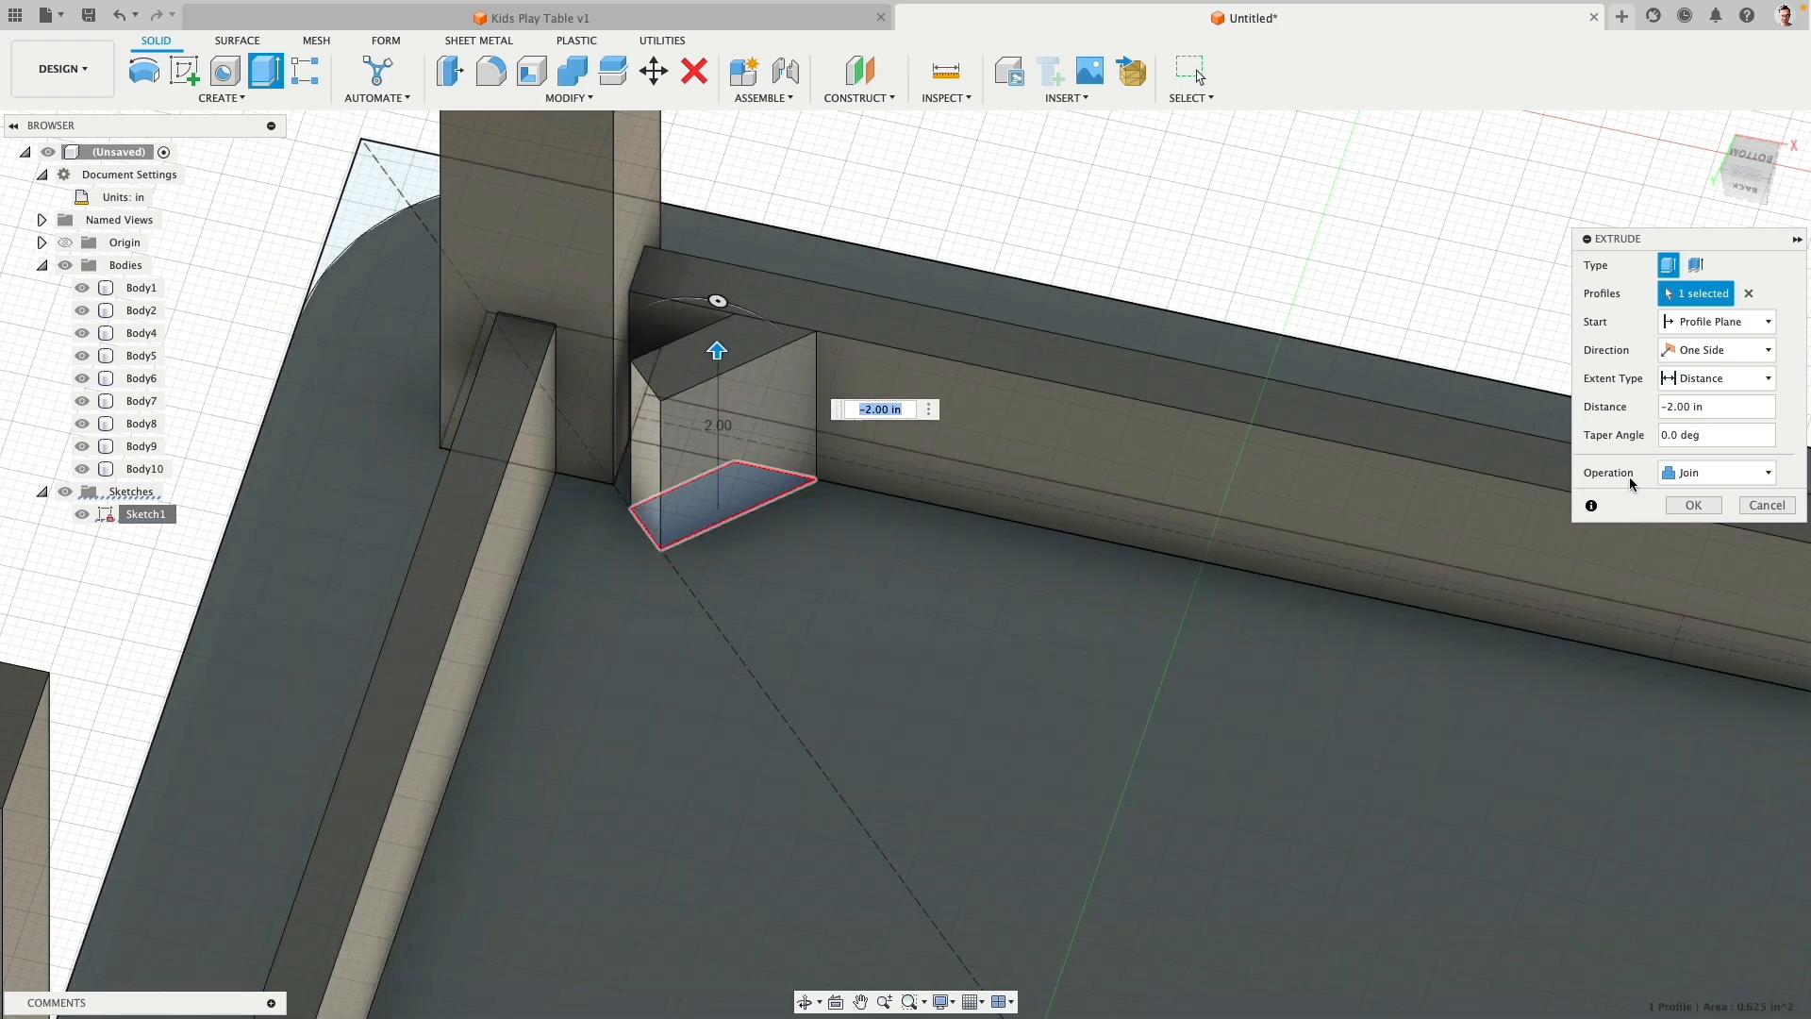
pyautogui.click(1717, 474)
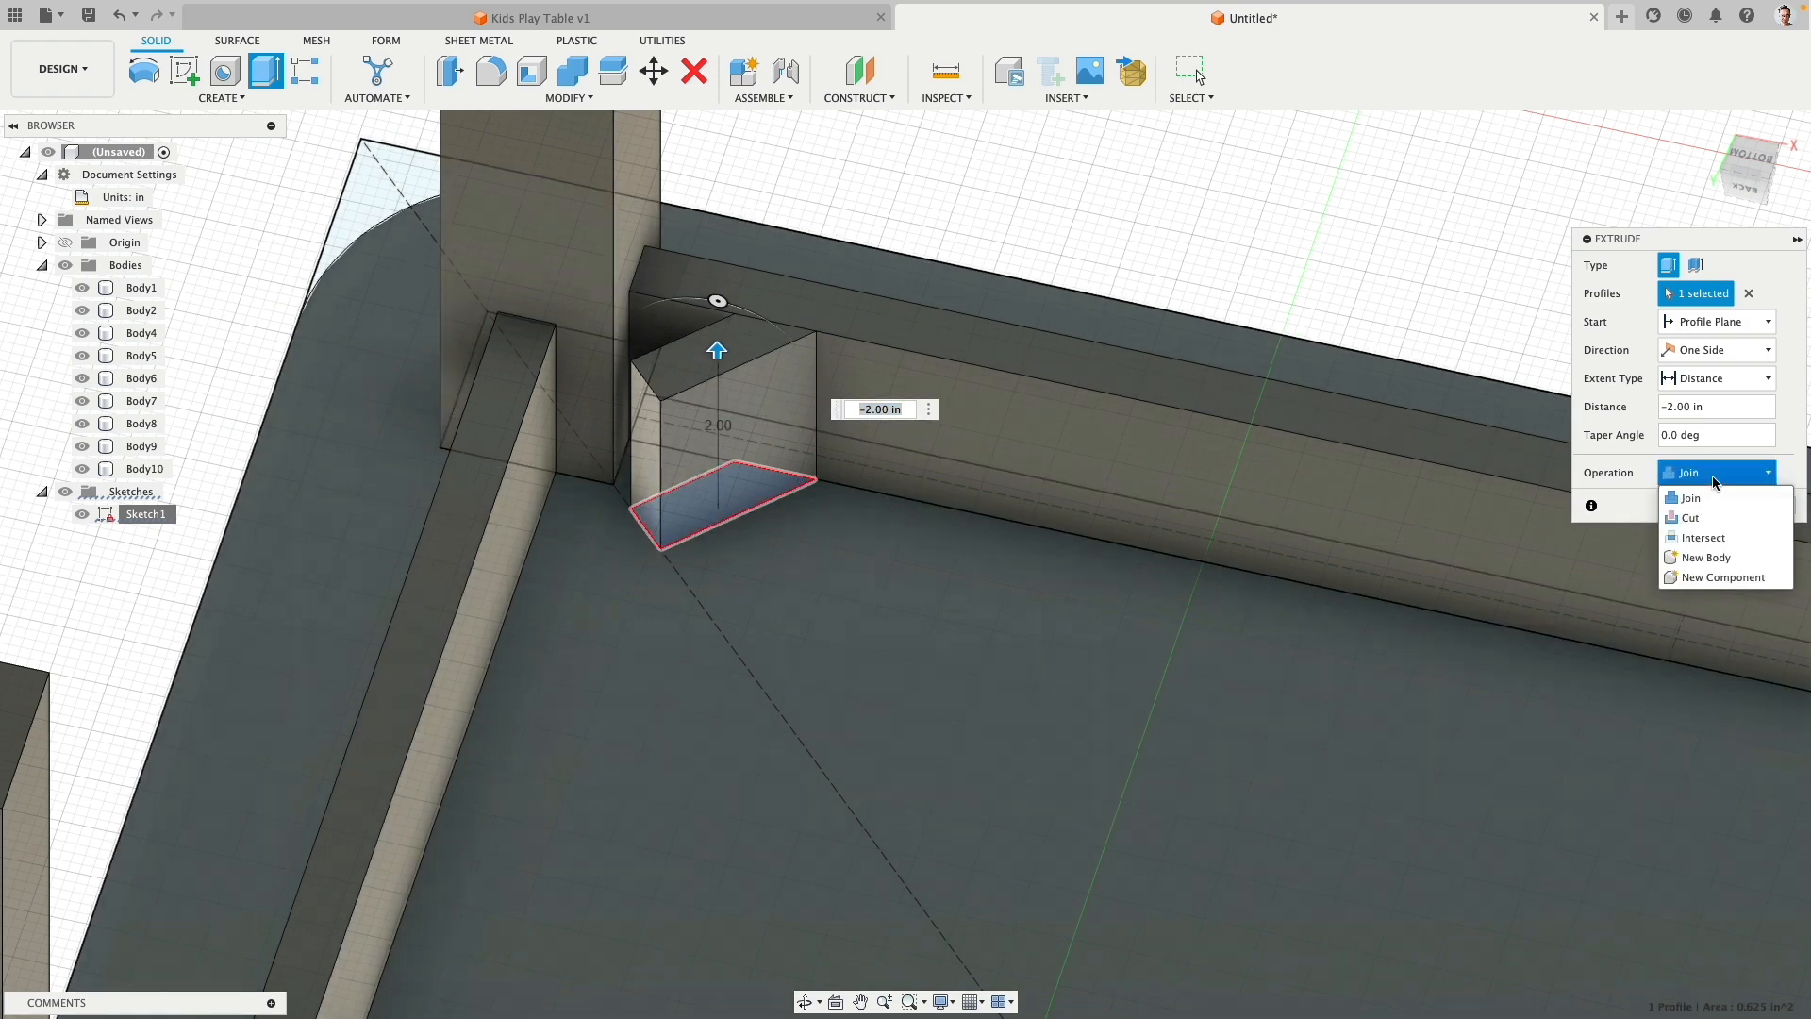
pyautogui.click(1721, 558)
pyautogui.click(1696, 505)
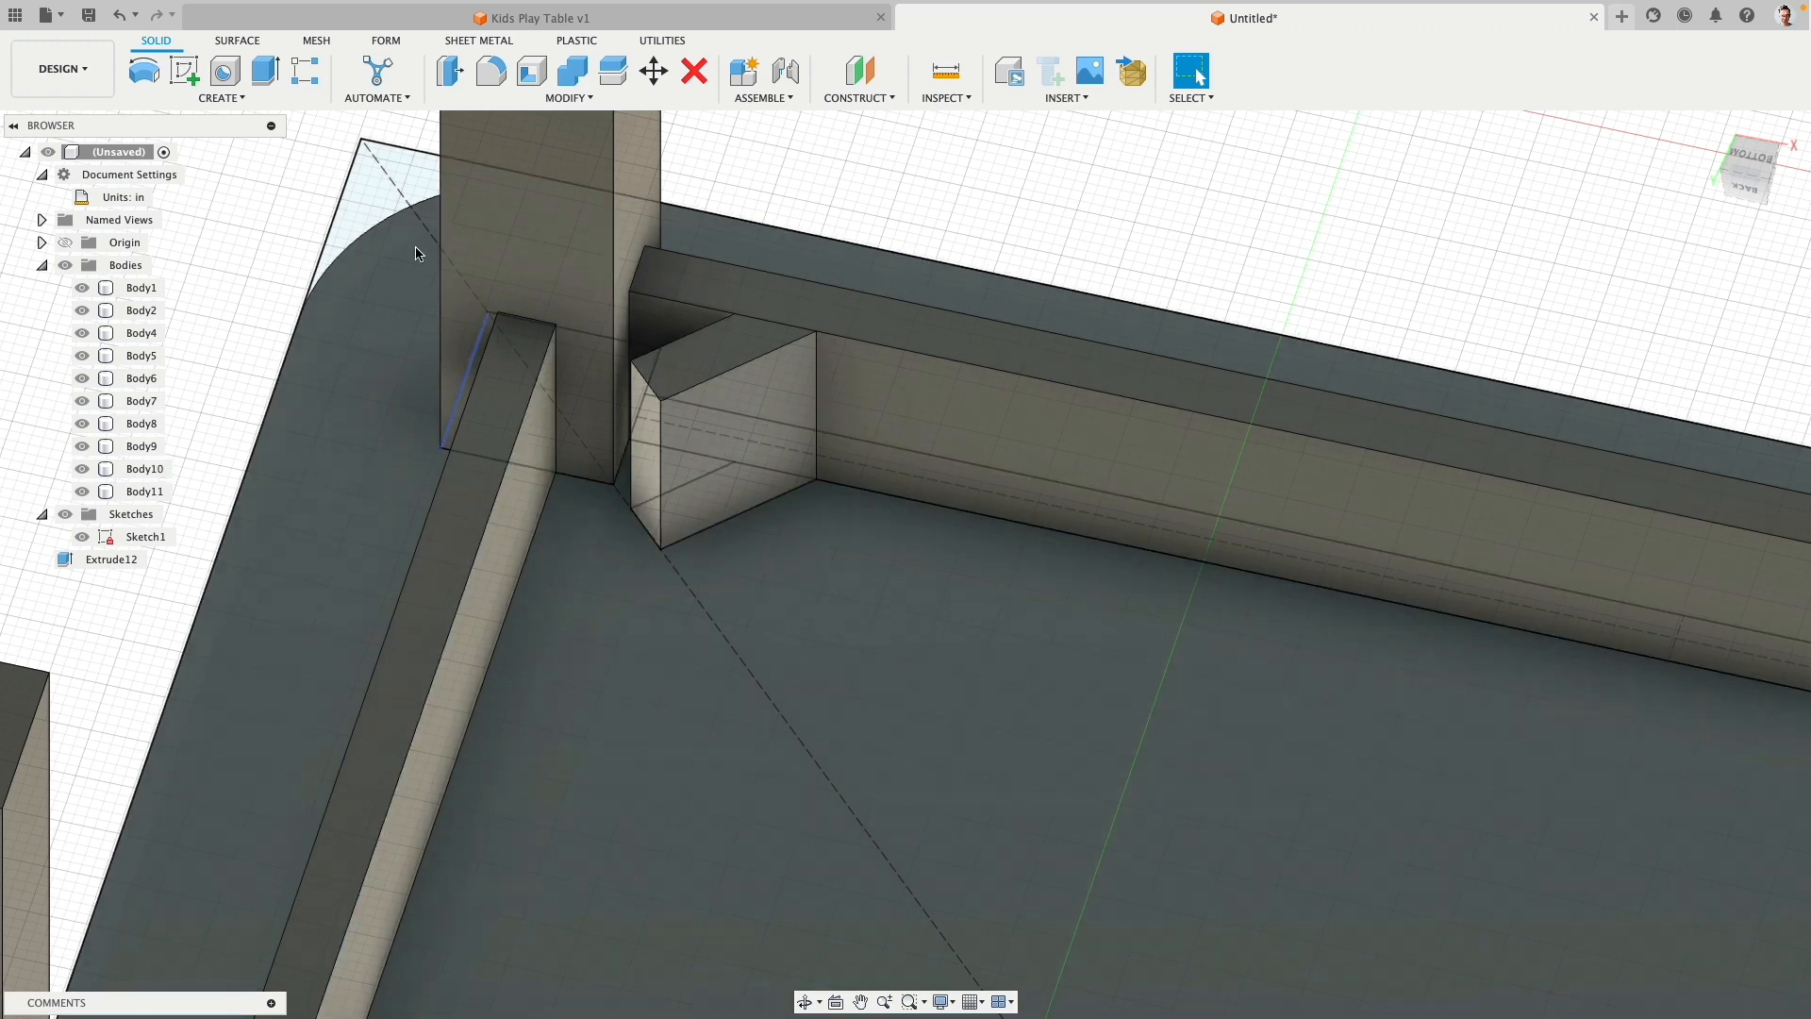
# Step: Mirror the half brace body across its end face on the diagonal with the Join operation to complete the corner brace
pyautogui.click(222, 98)
pyautogui.click(161, 498)
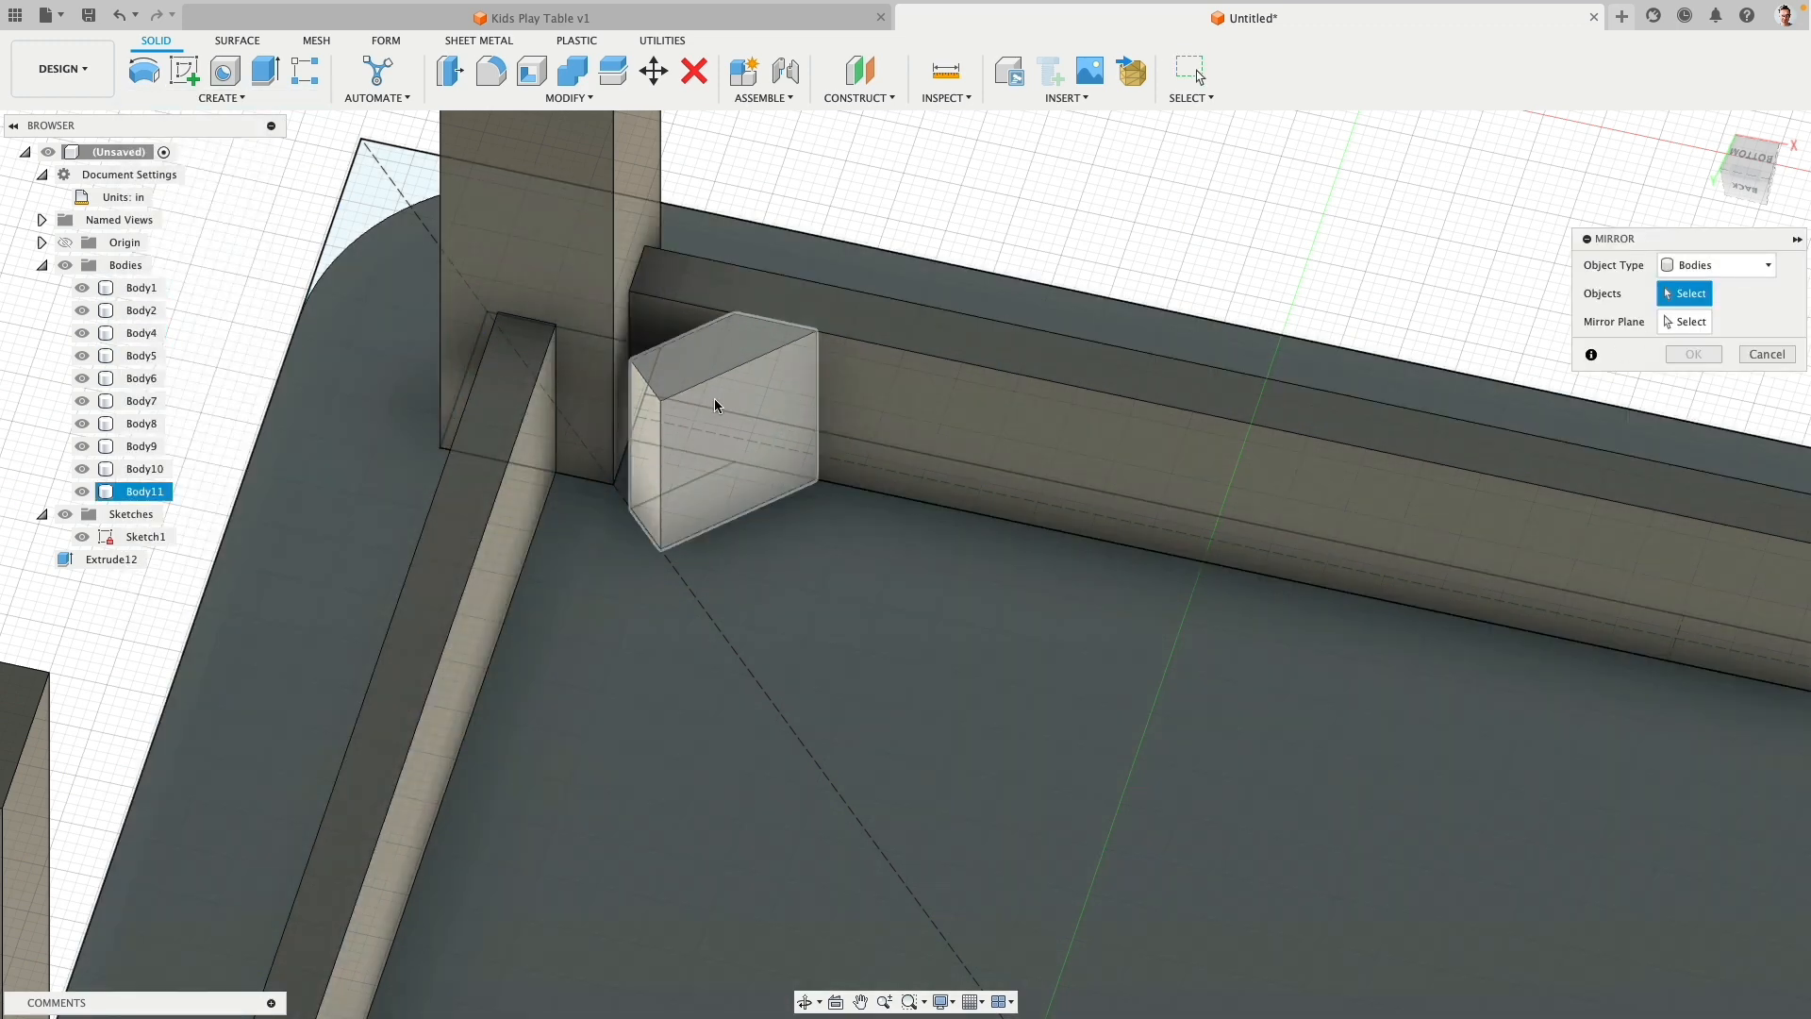
pyautogui.click(715, 404)
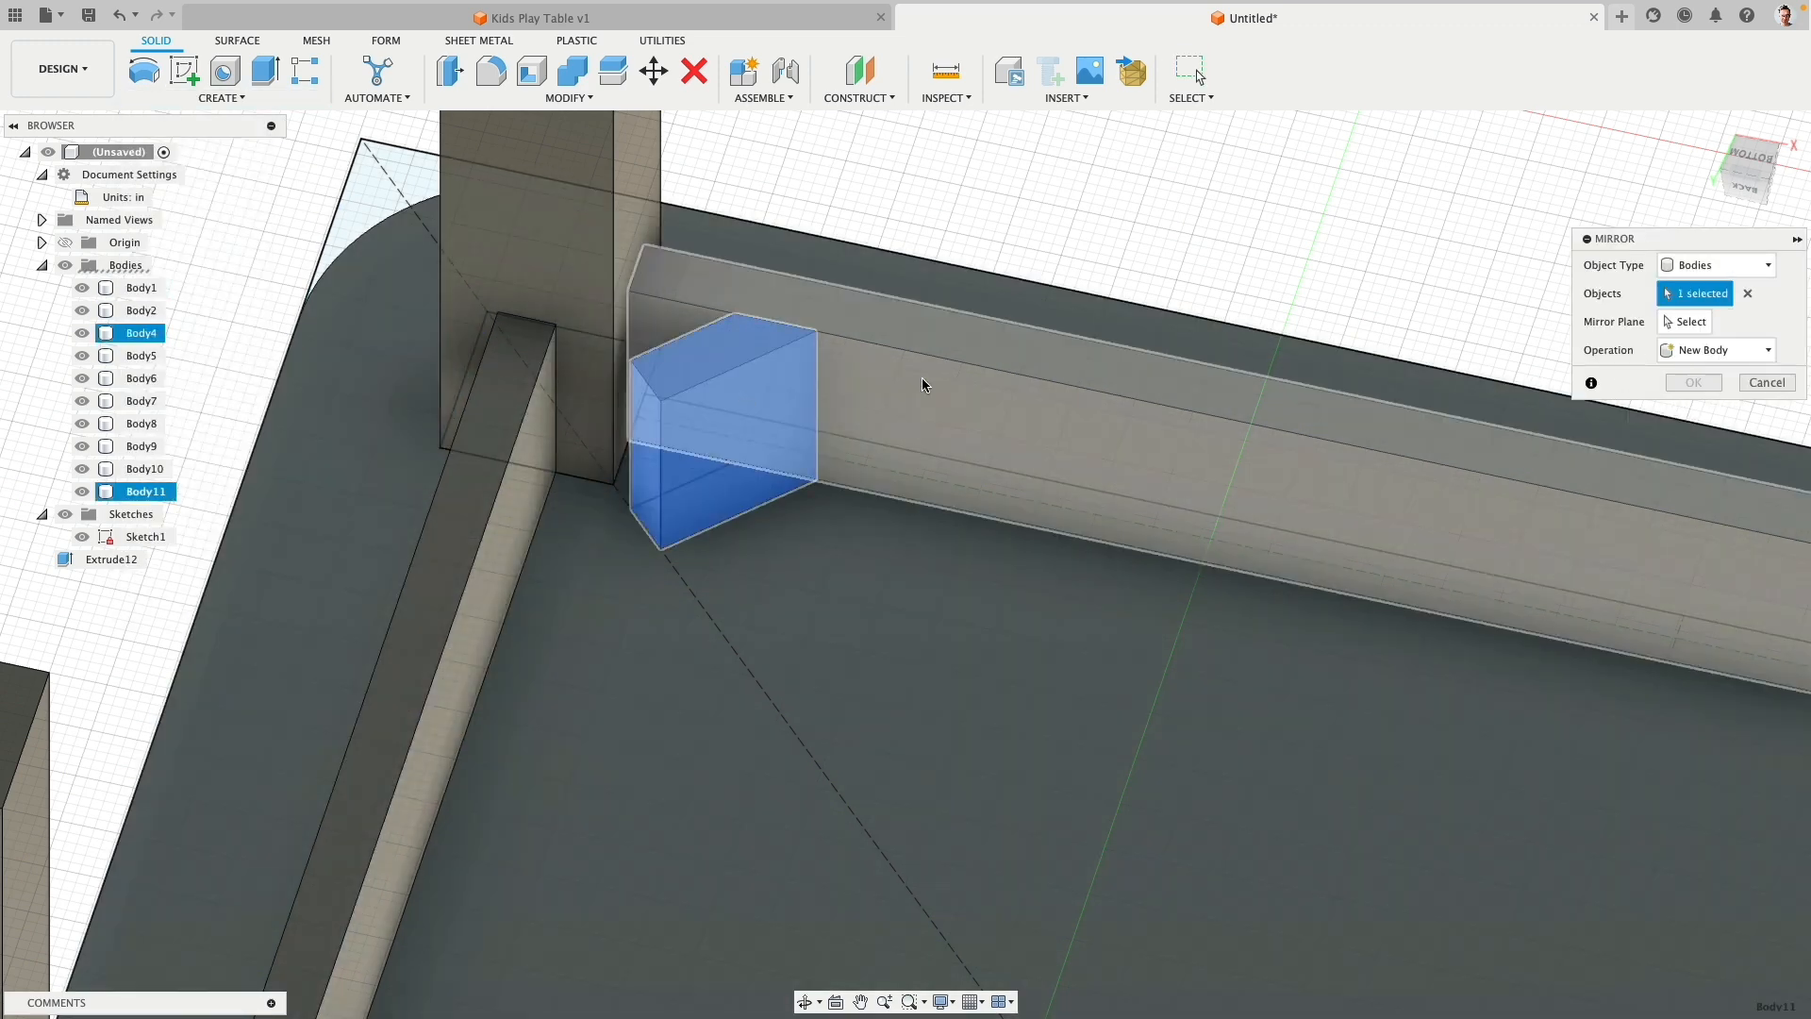
pyautogui.click(639, 460)
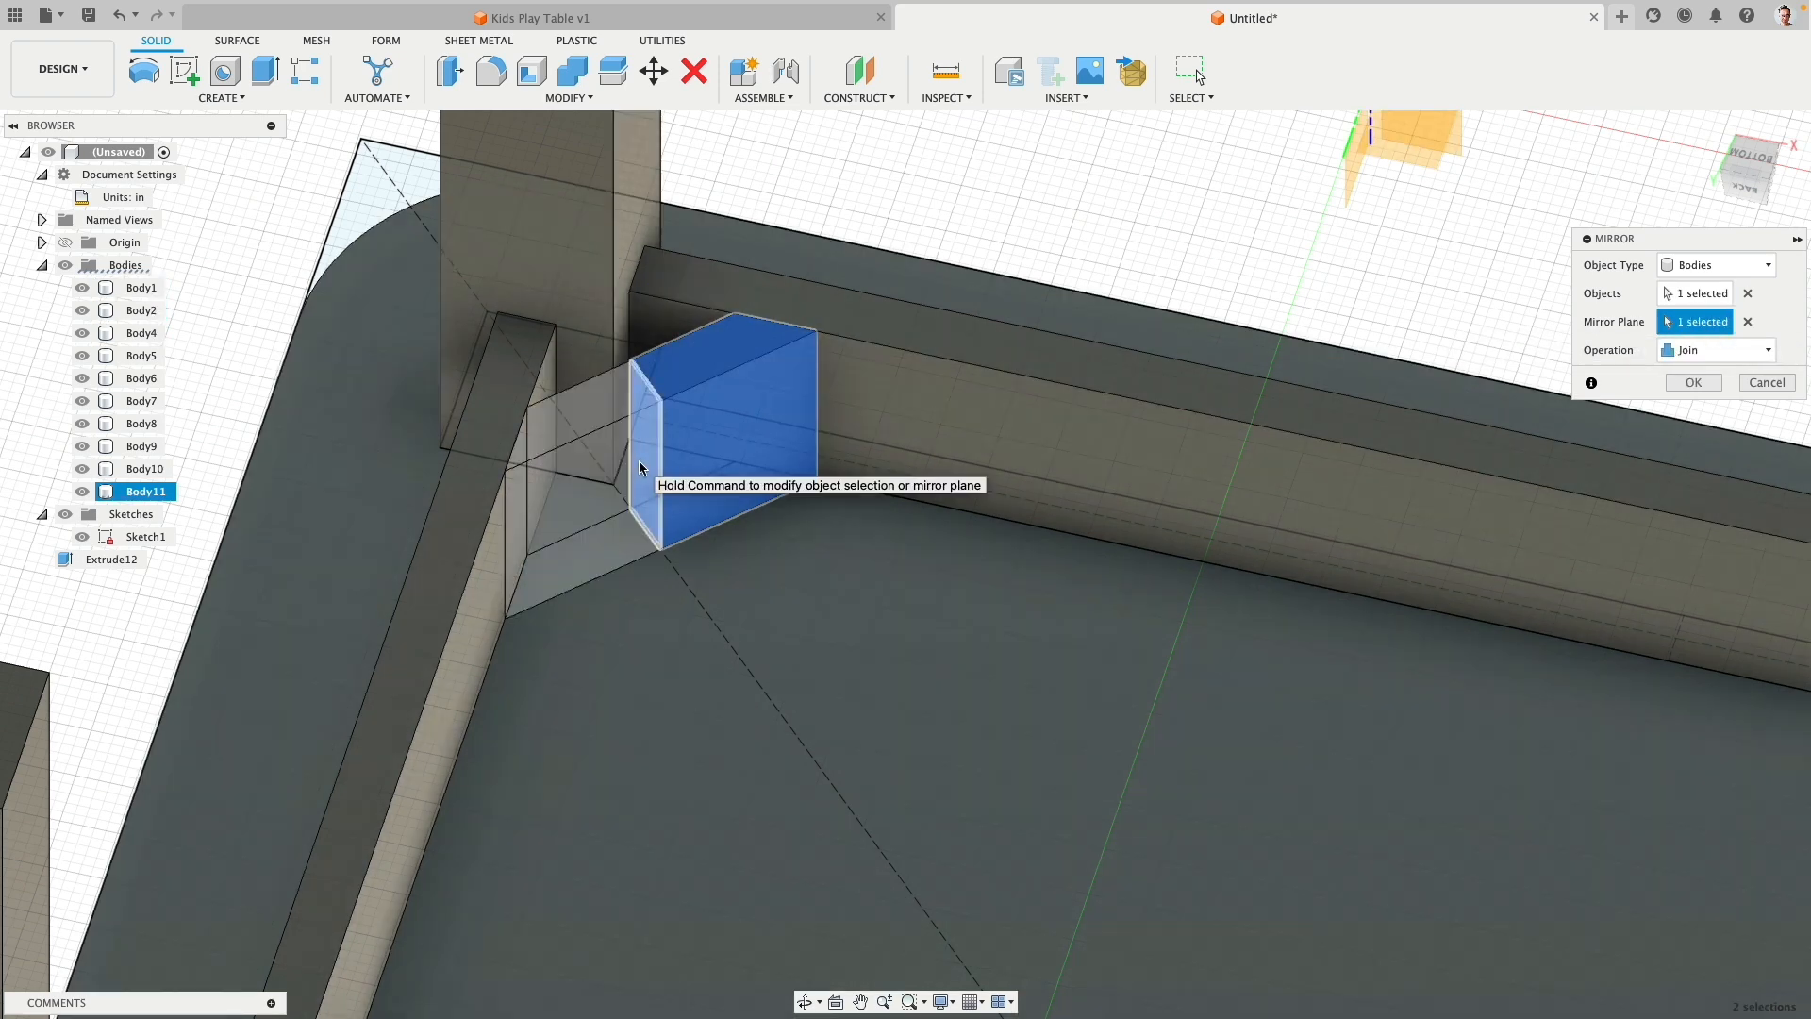
pyautogui.click(1692, 383)
# Step: Mirror the complete corner brace body across the YZ origin plane as a new body at the adjacent leg
pyautogui.scroll(-3, 1135, 305)
pyautogui.scroll(-3, 1036, 253)
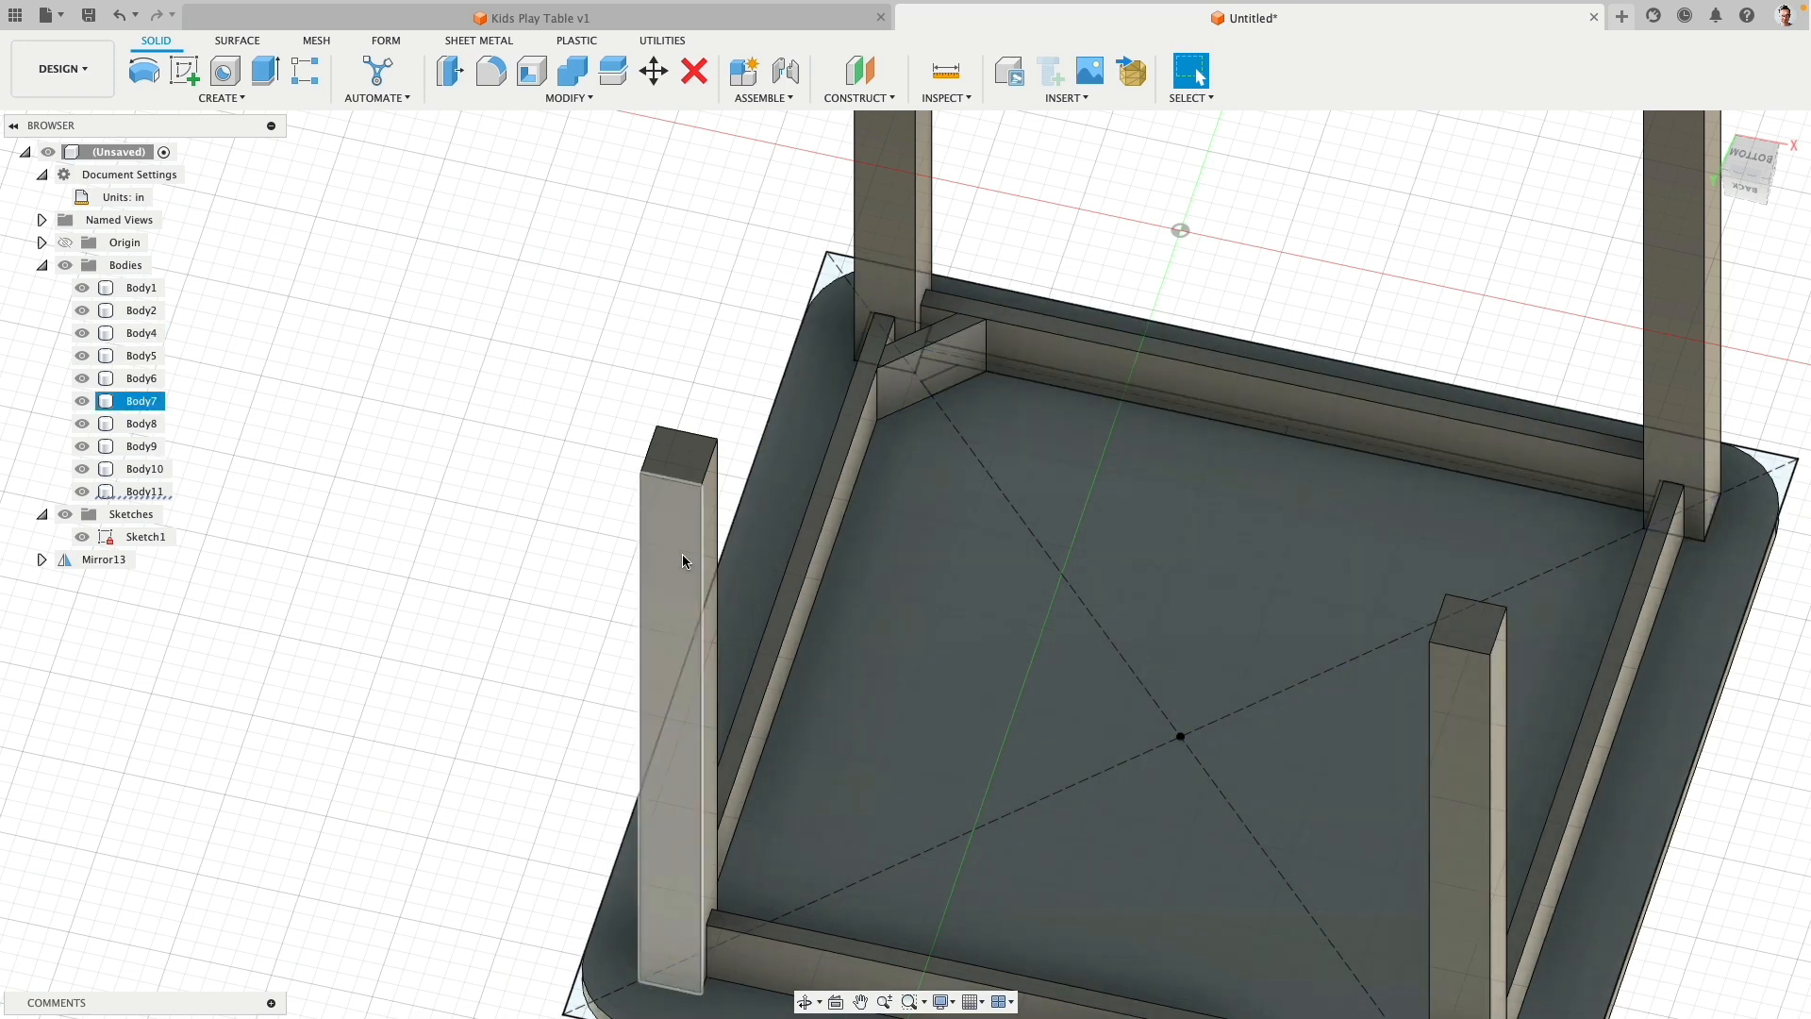
pyautogui.click(104, 559)
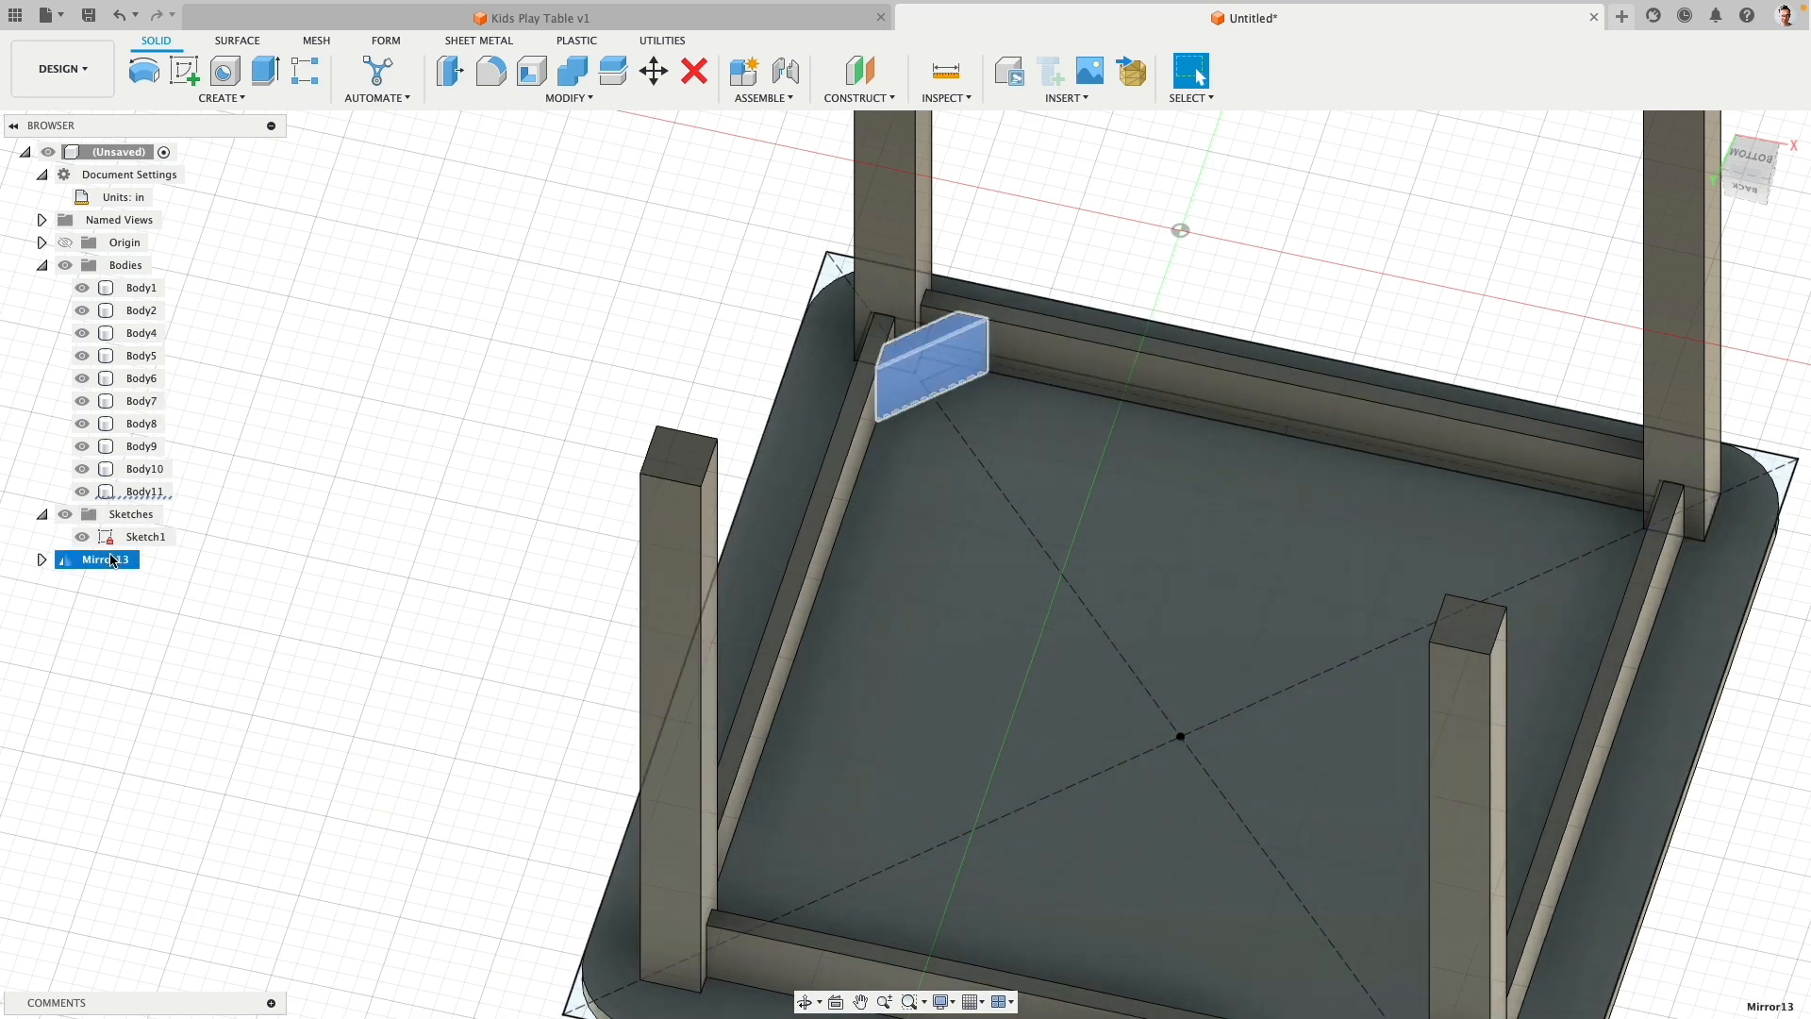
pyautogui.click(223, 98)
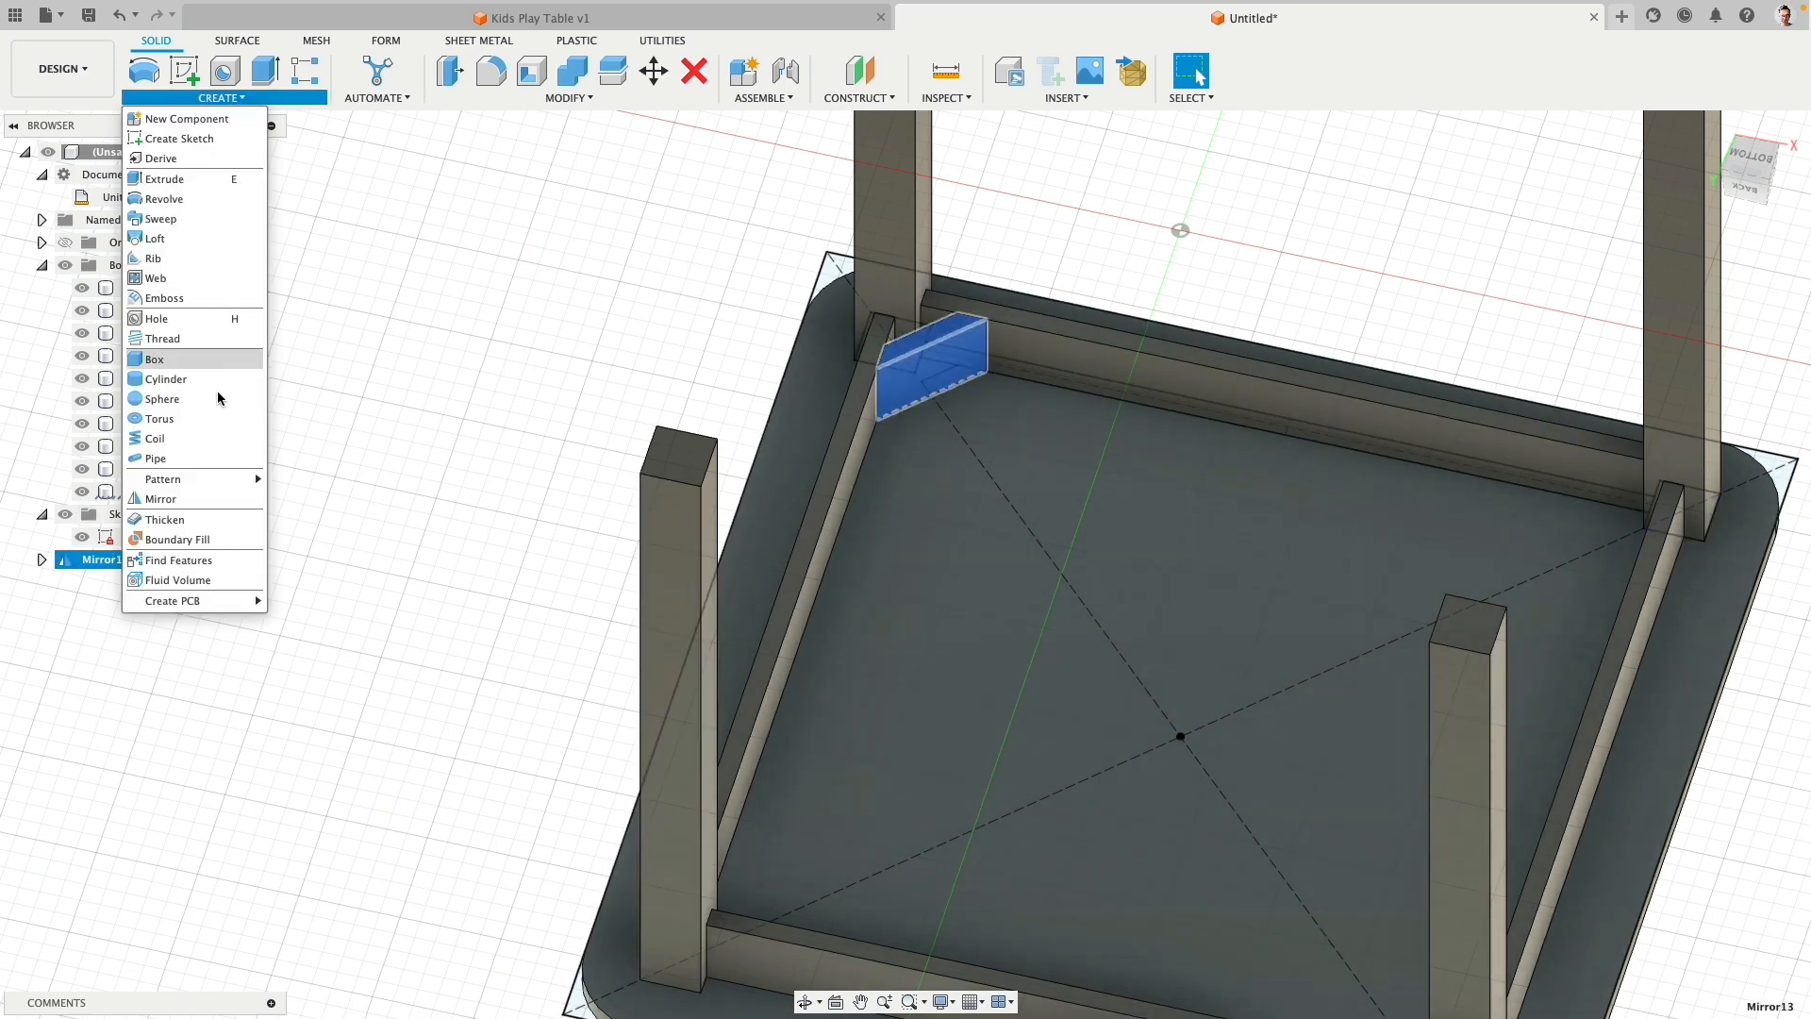
pyautogui.click(189, 498)
pyautogui.scroll(-4, 671, 393)
pyautogui.click(1717, 265)
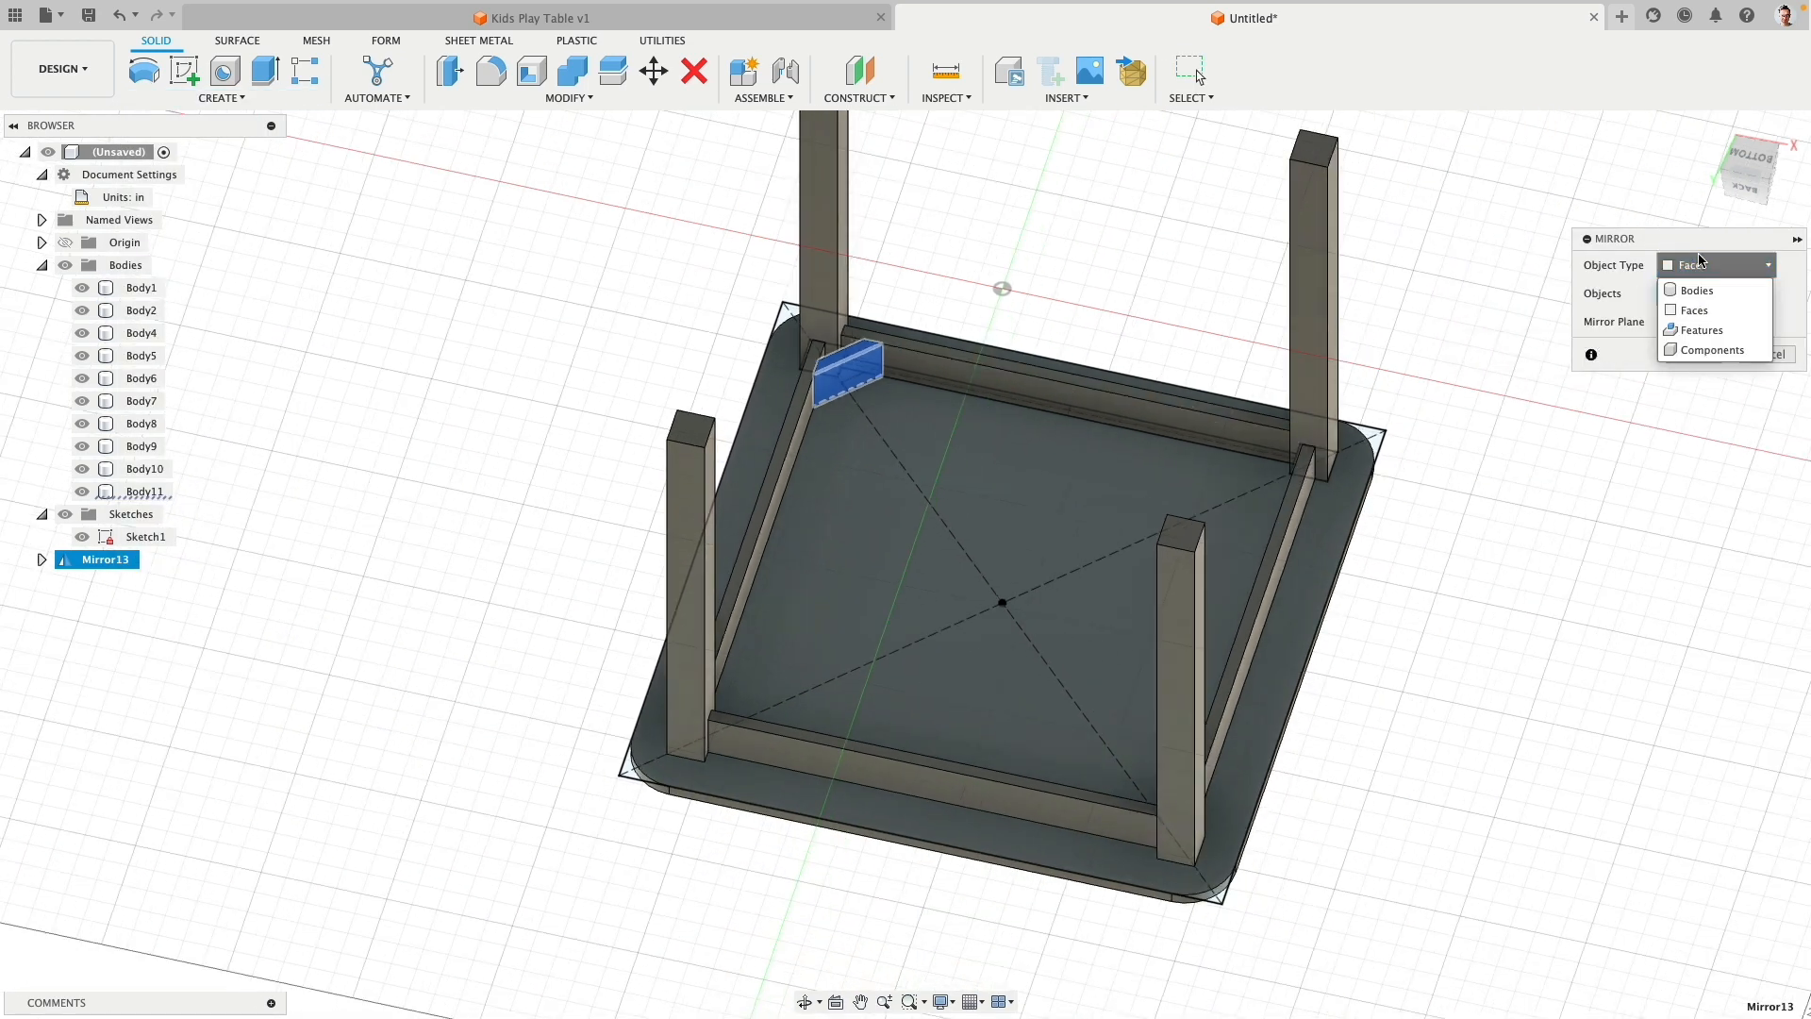
pyautogui.click(1693, 289)
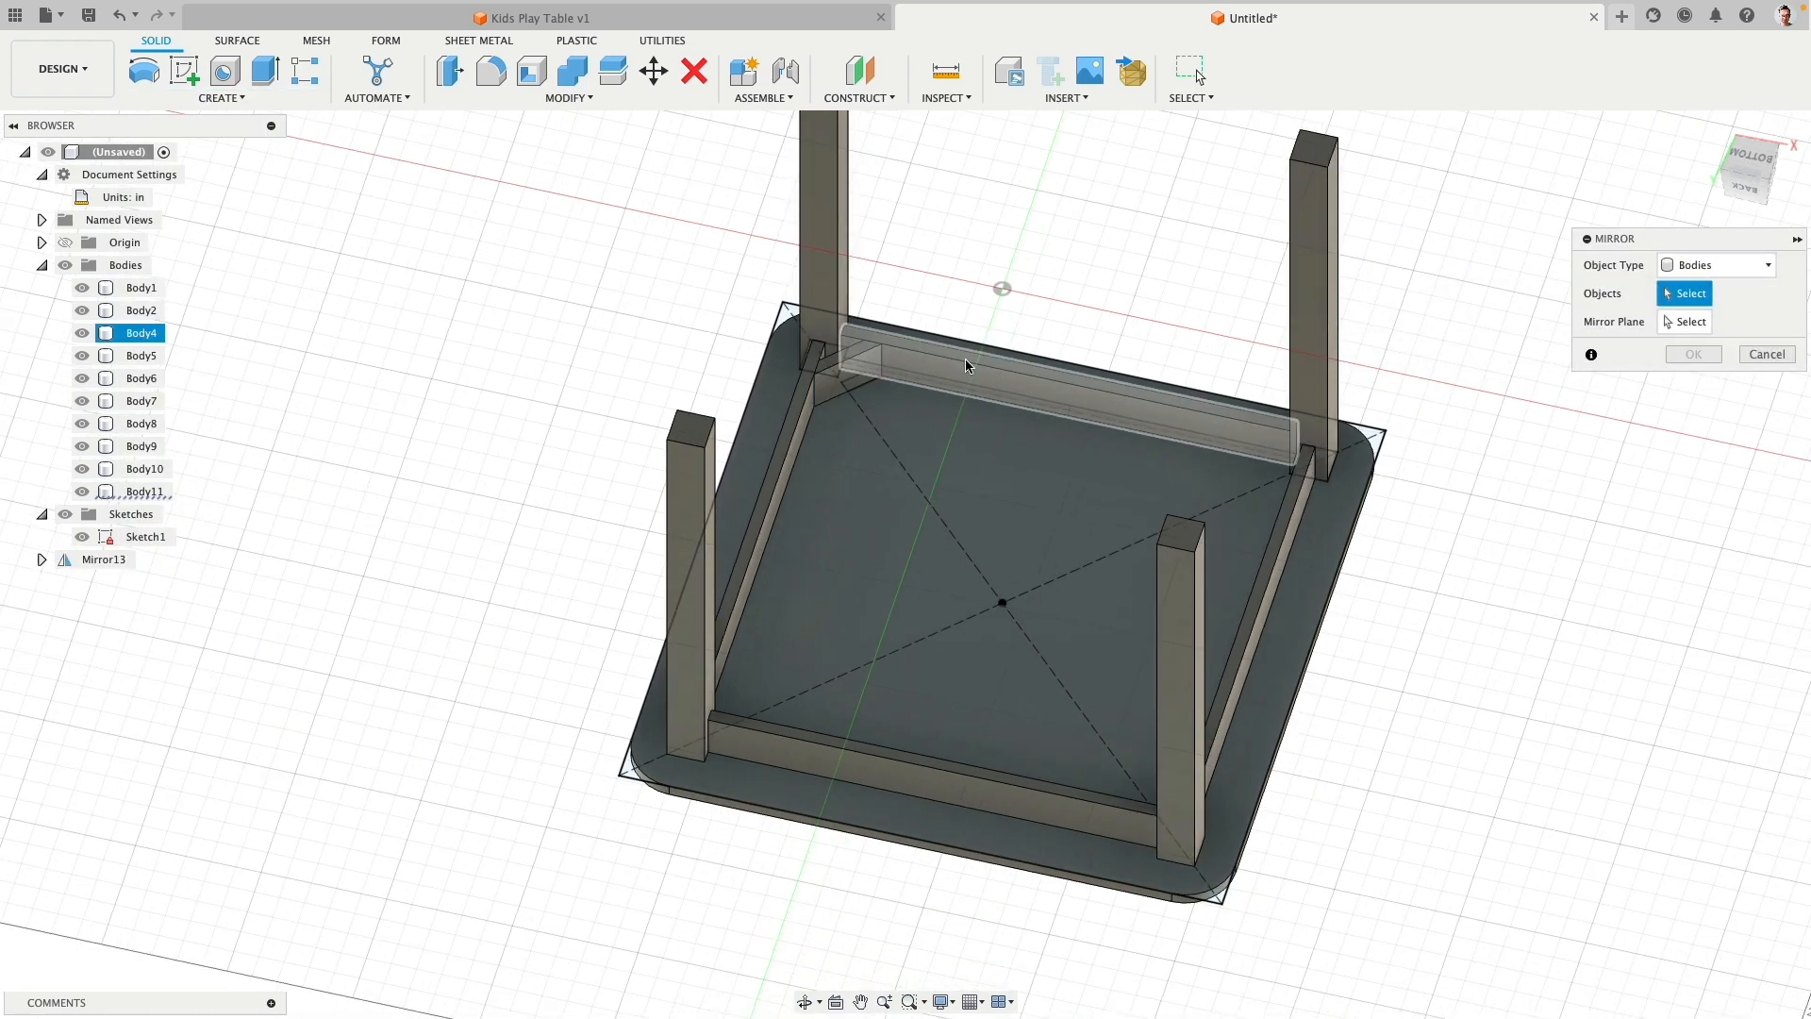
pyautogui.click(853, 366)
pyautogui.click(1689, 330)
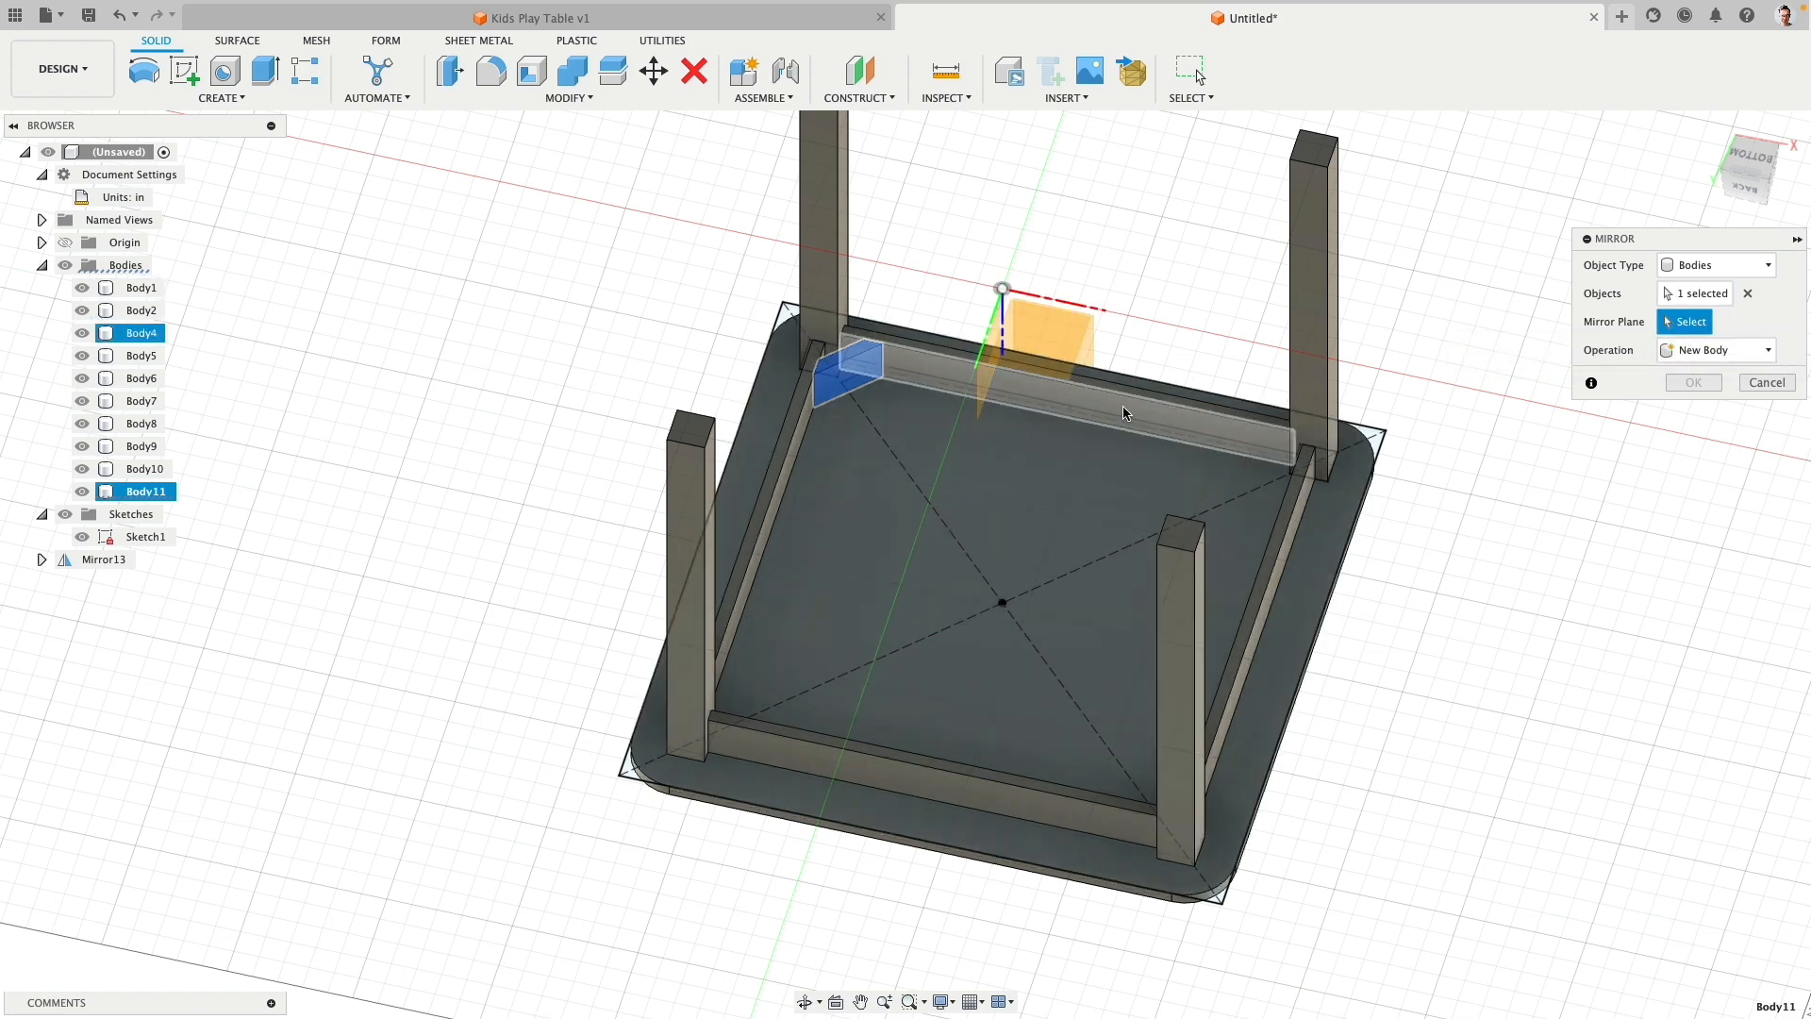
pyautogui.click(988, 371)
pyautogui.click(1663, 382)
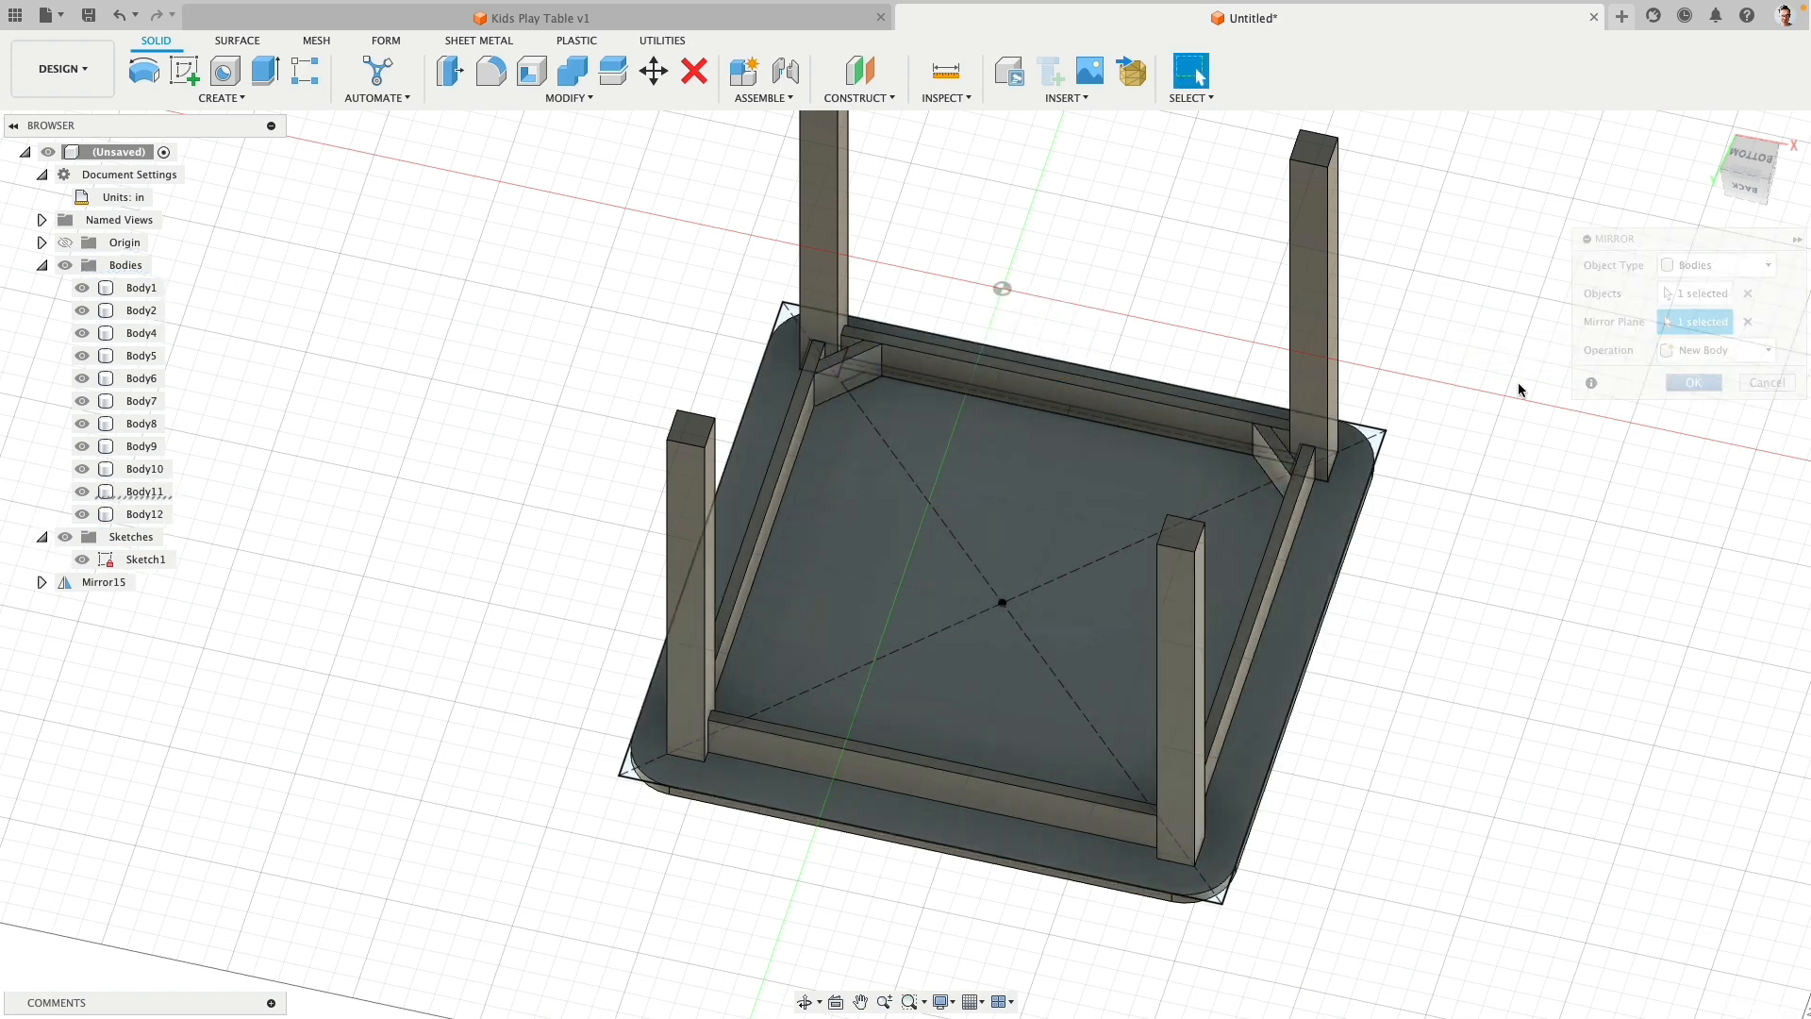
# Step: Mirror both corner brace bodies across the XZ origin plane as new bodies for the remaining two legs
pyautogui.click(104, 584)
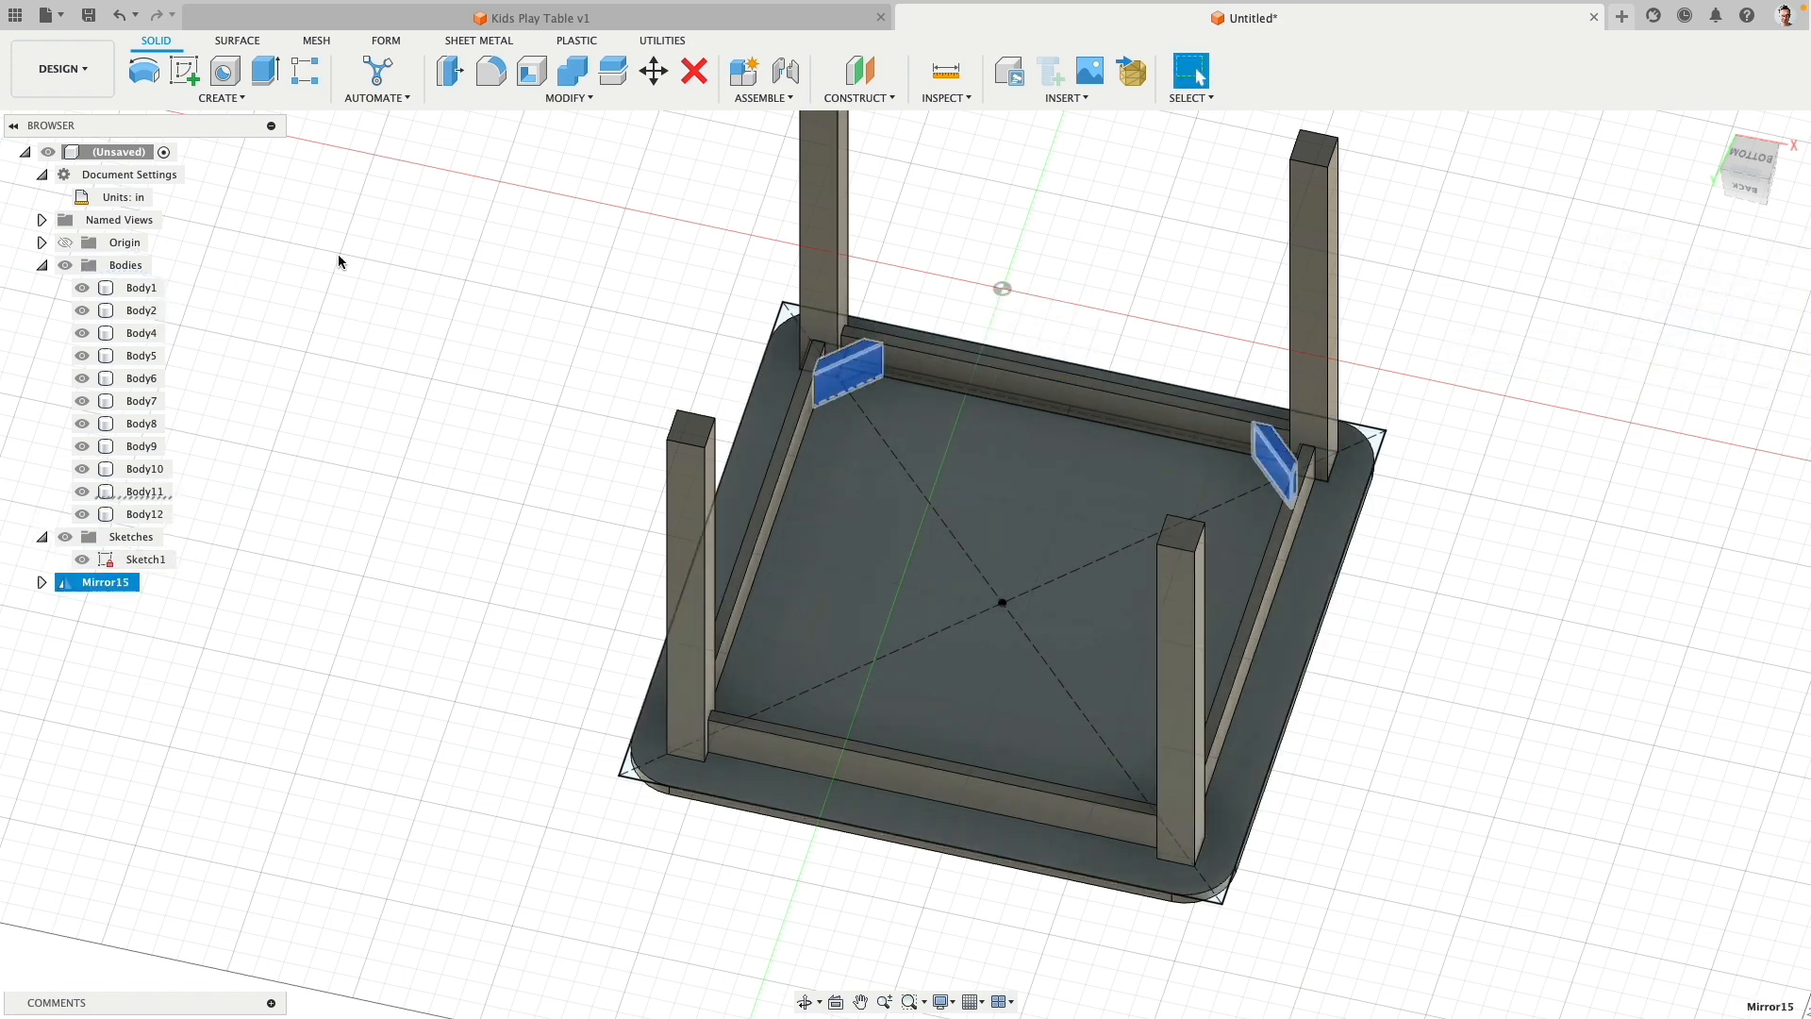
pyautogui.click(227, 98)
pyautogui.click(180, 399)
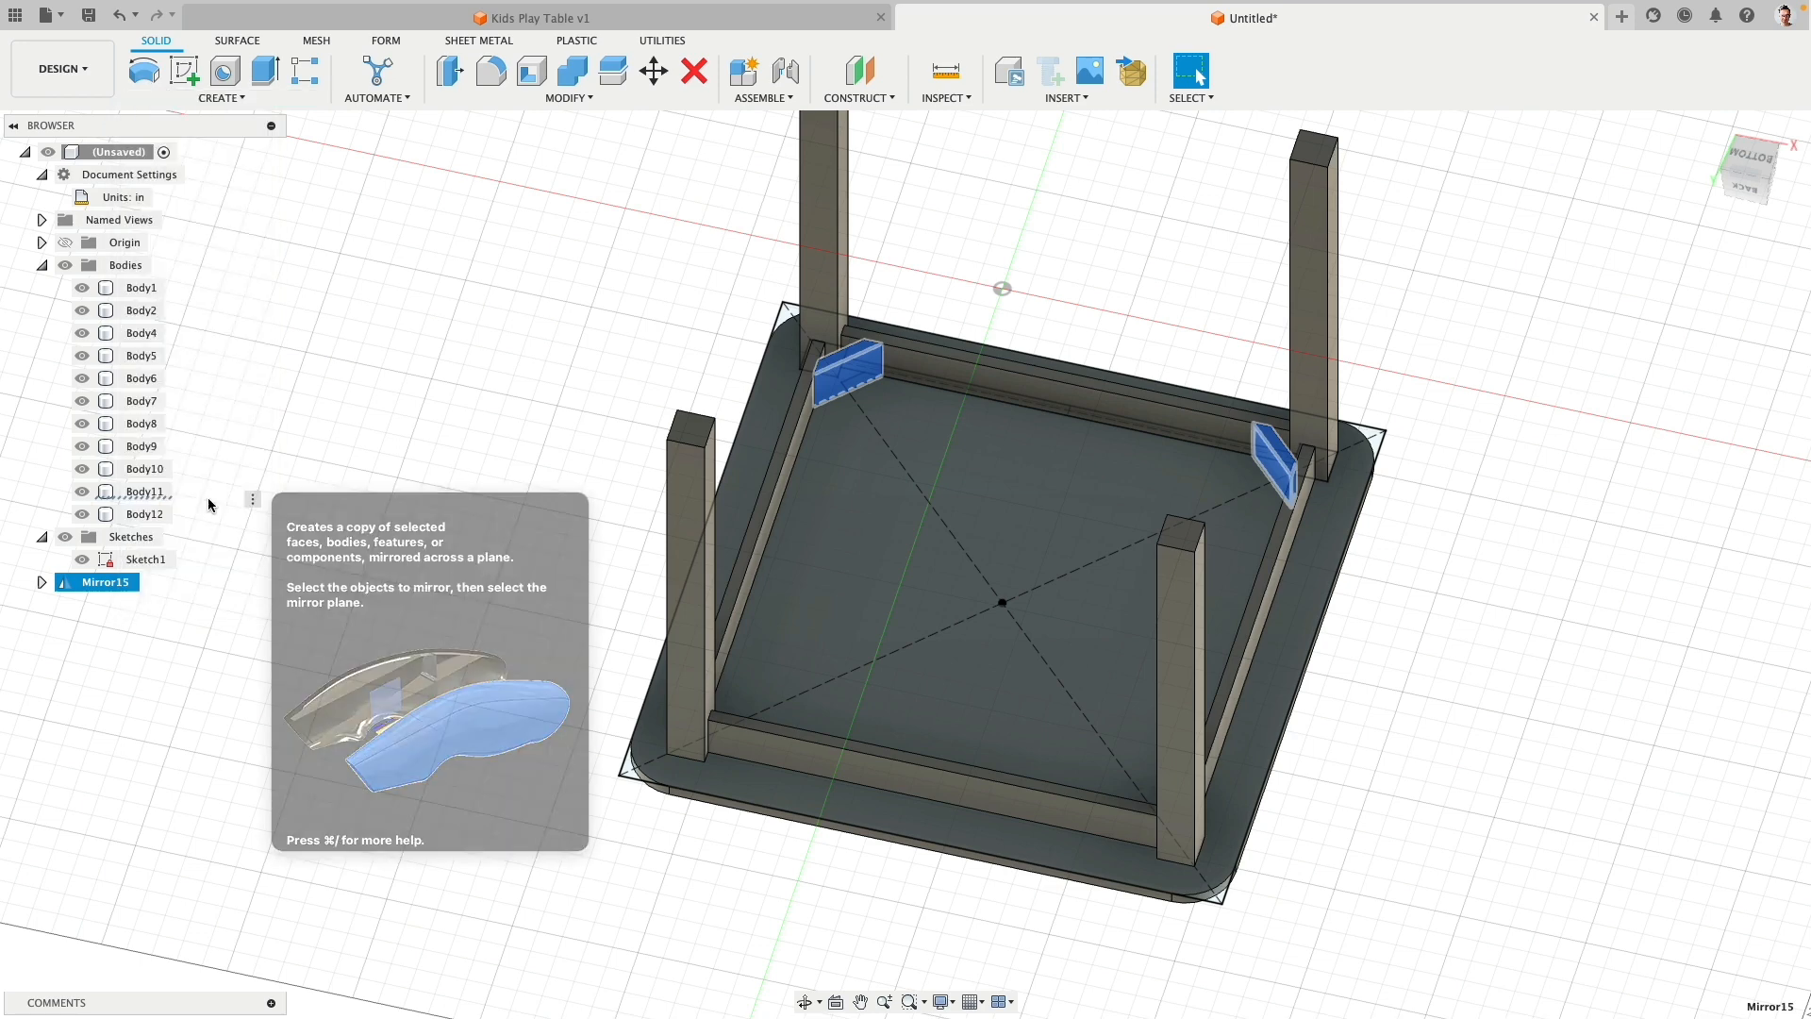
pyautogui.click(1718, 265)
pyautogui.click(1693, 288)
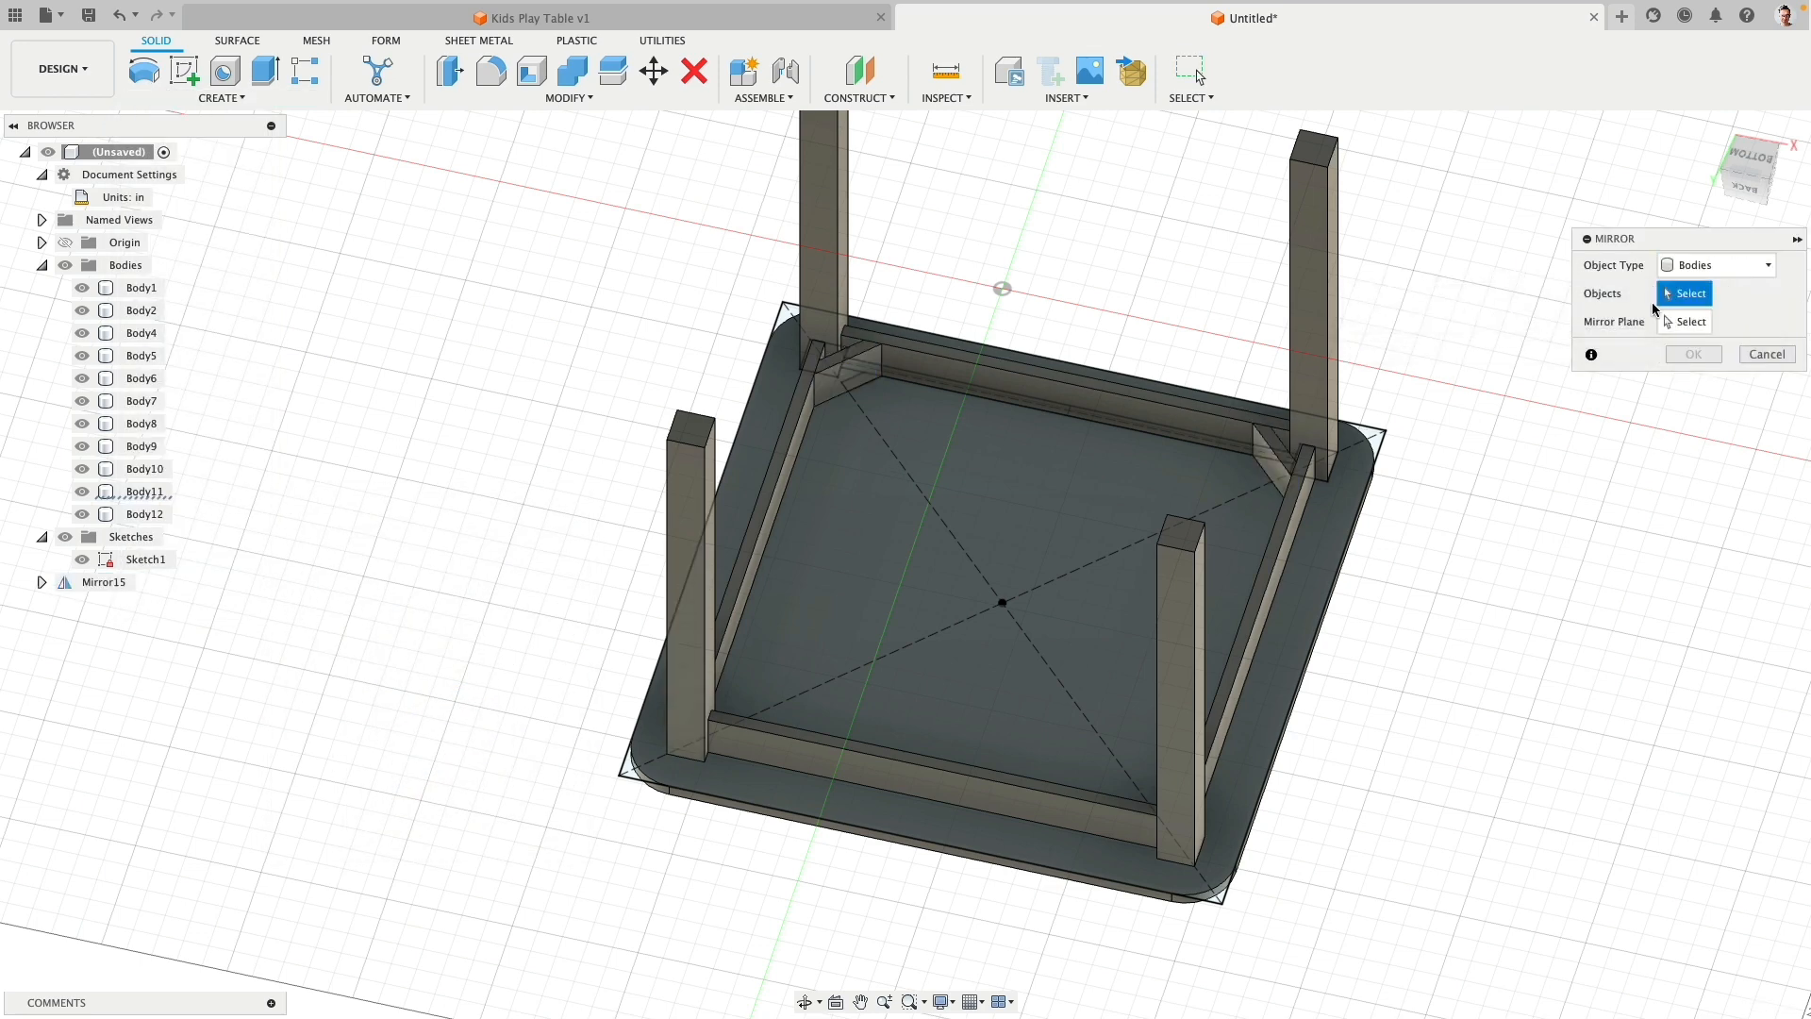
pyautogui.click(1275, 484)
pyautogui.click(846, 369)
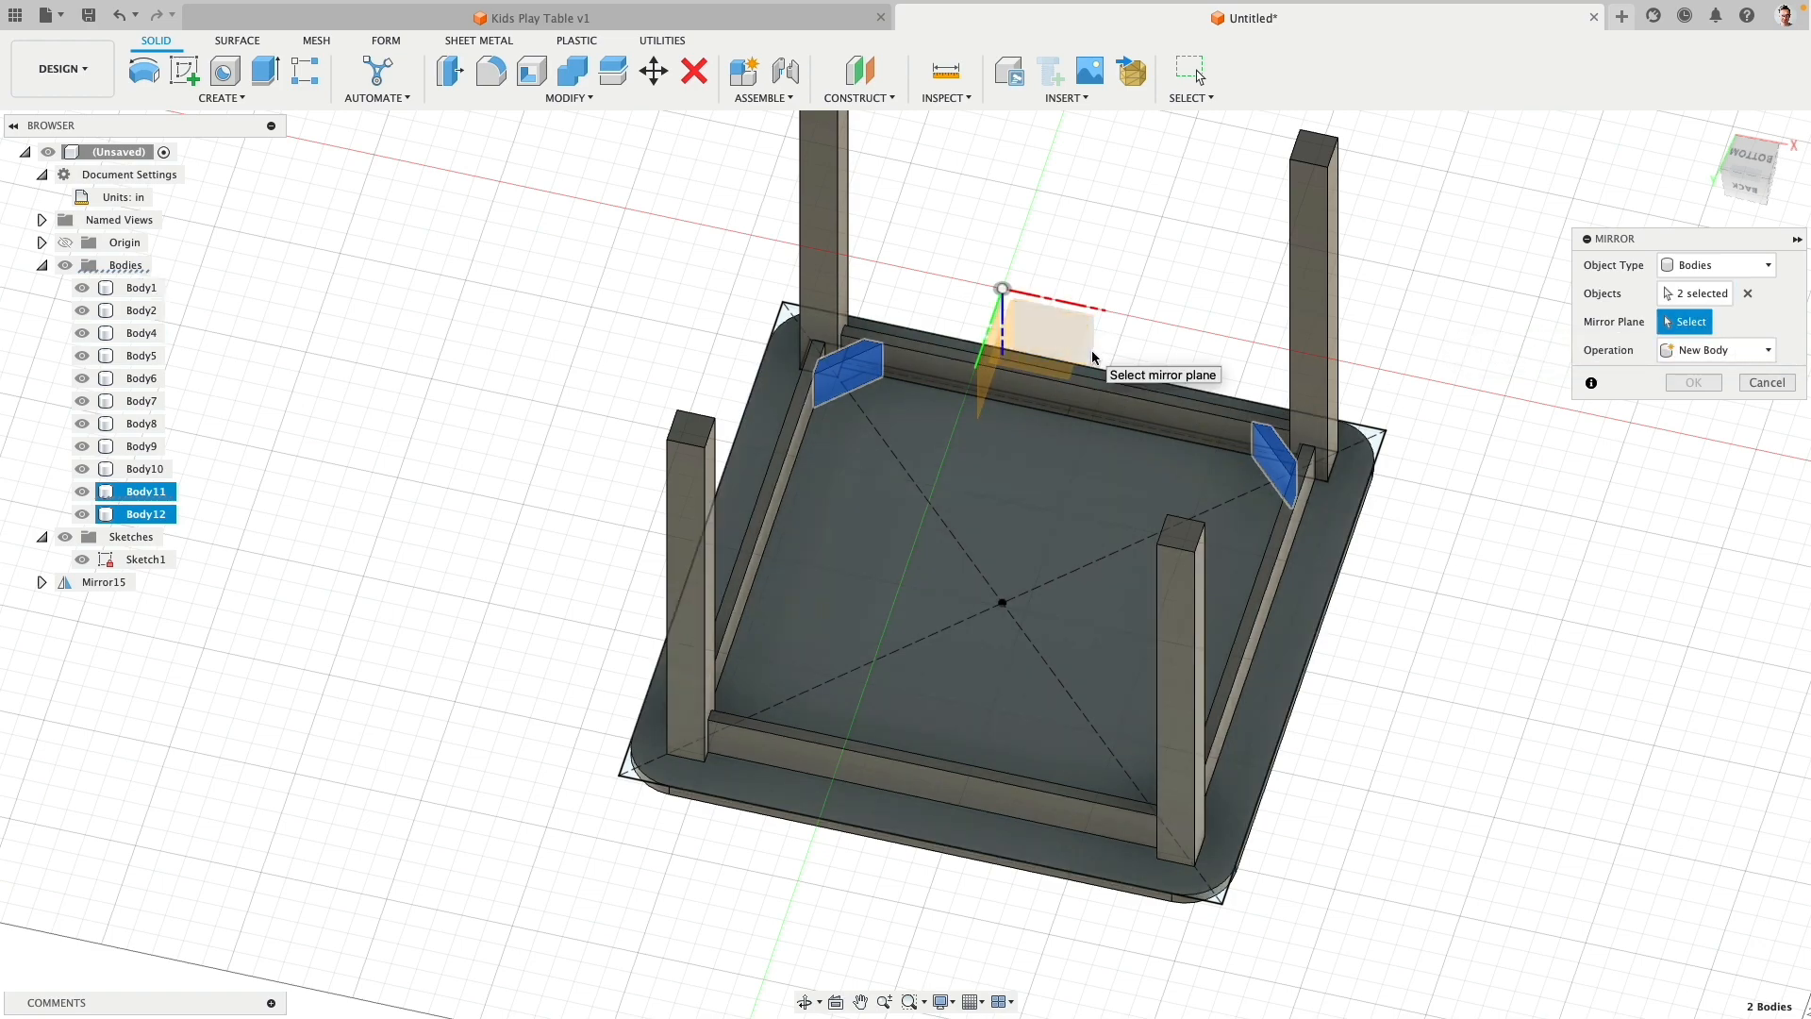
pyautogui.click(1094, 355)
pyautogui.keyDown('shift'); pyautogui.moveTo(1104, 375); pyautogui.dragTo(1000, 288, button='middle'); pyautogui.keyUp('shift')
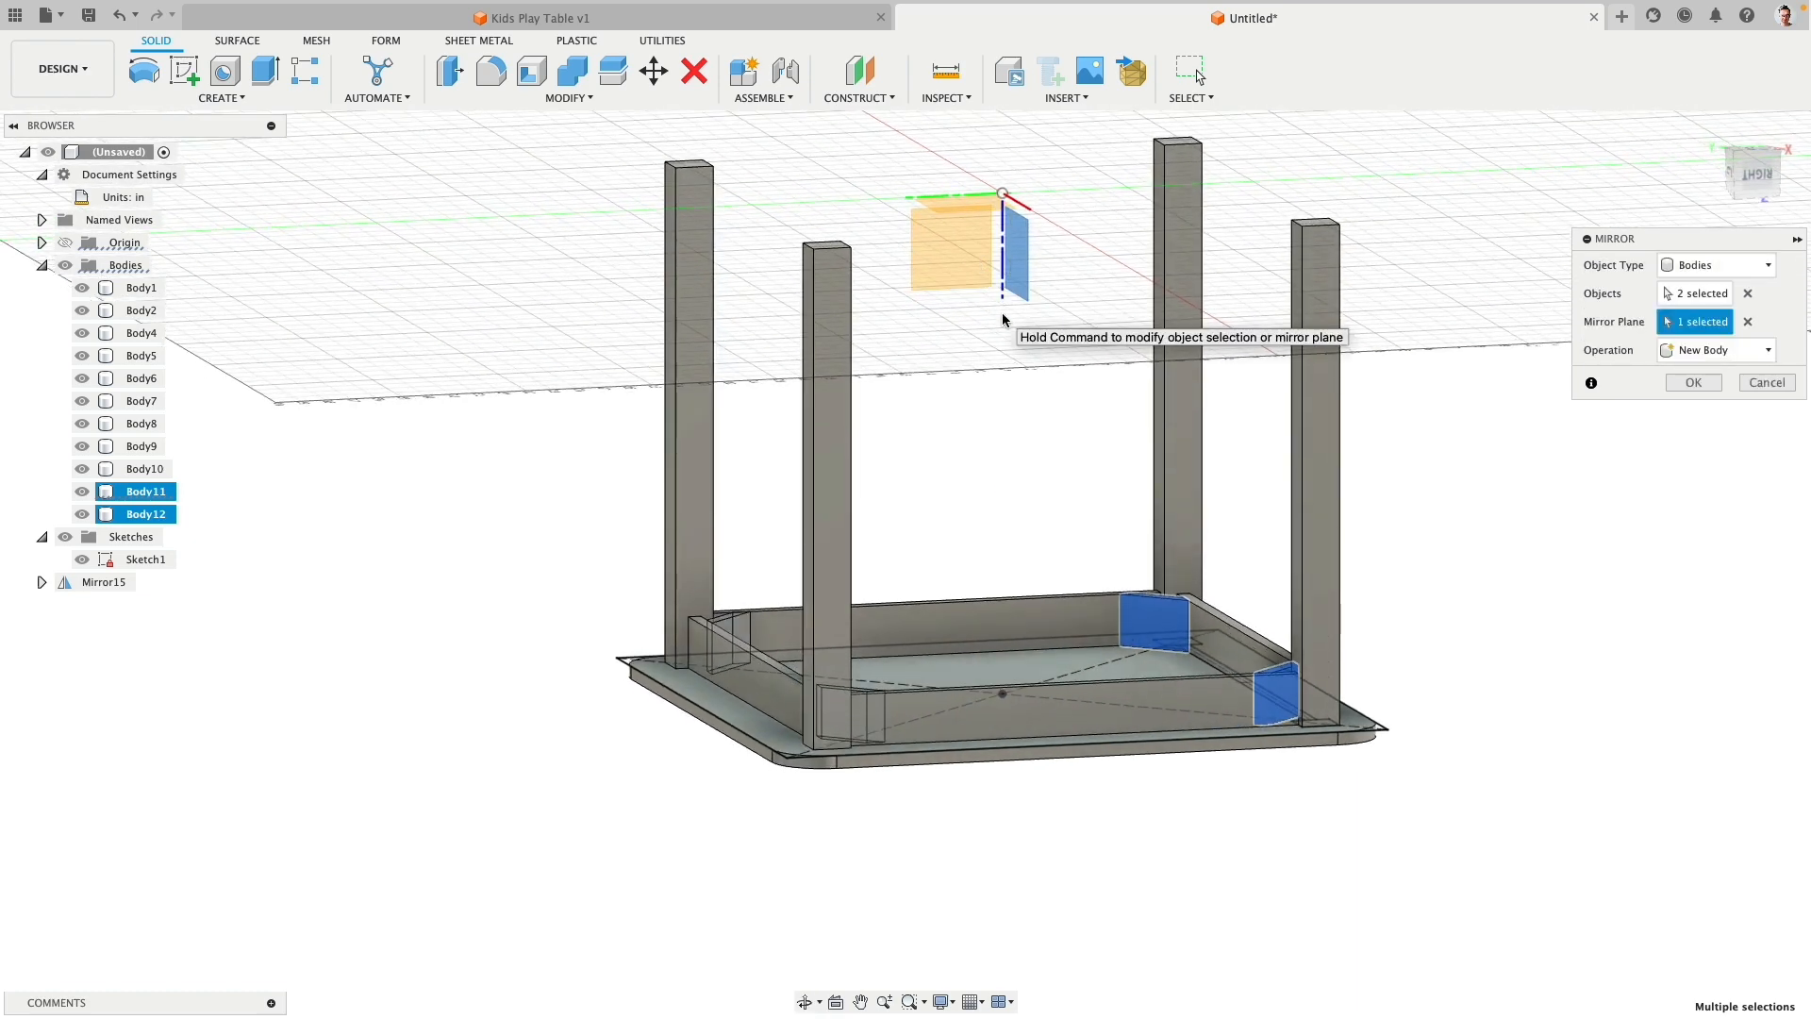
pyautogui.keyDown('shift'); pyautogui.moveTo(990, 384); pyautogui.dragTo(1009, 416, button='middle'); pyautogui.keyUp('shift')
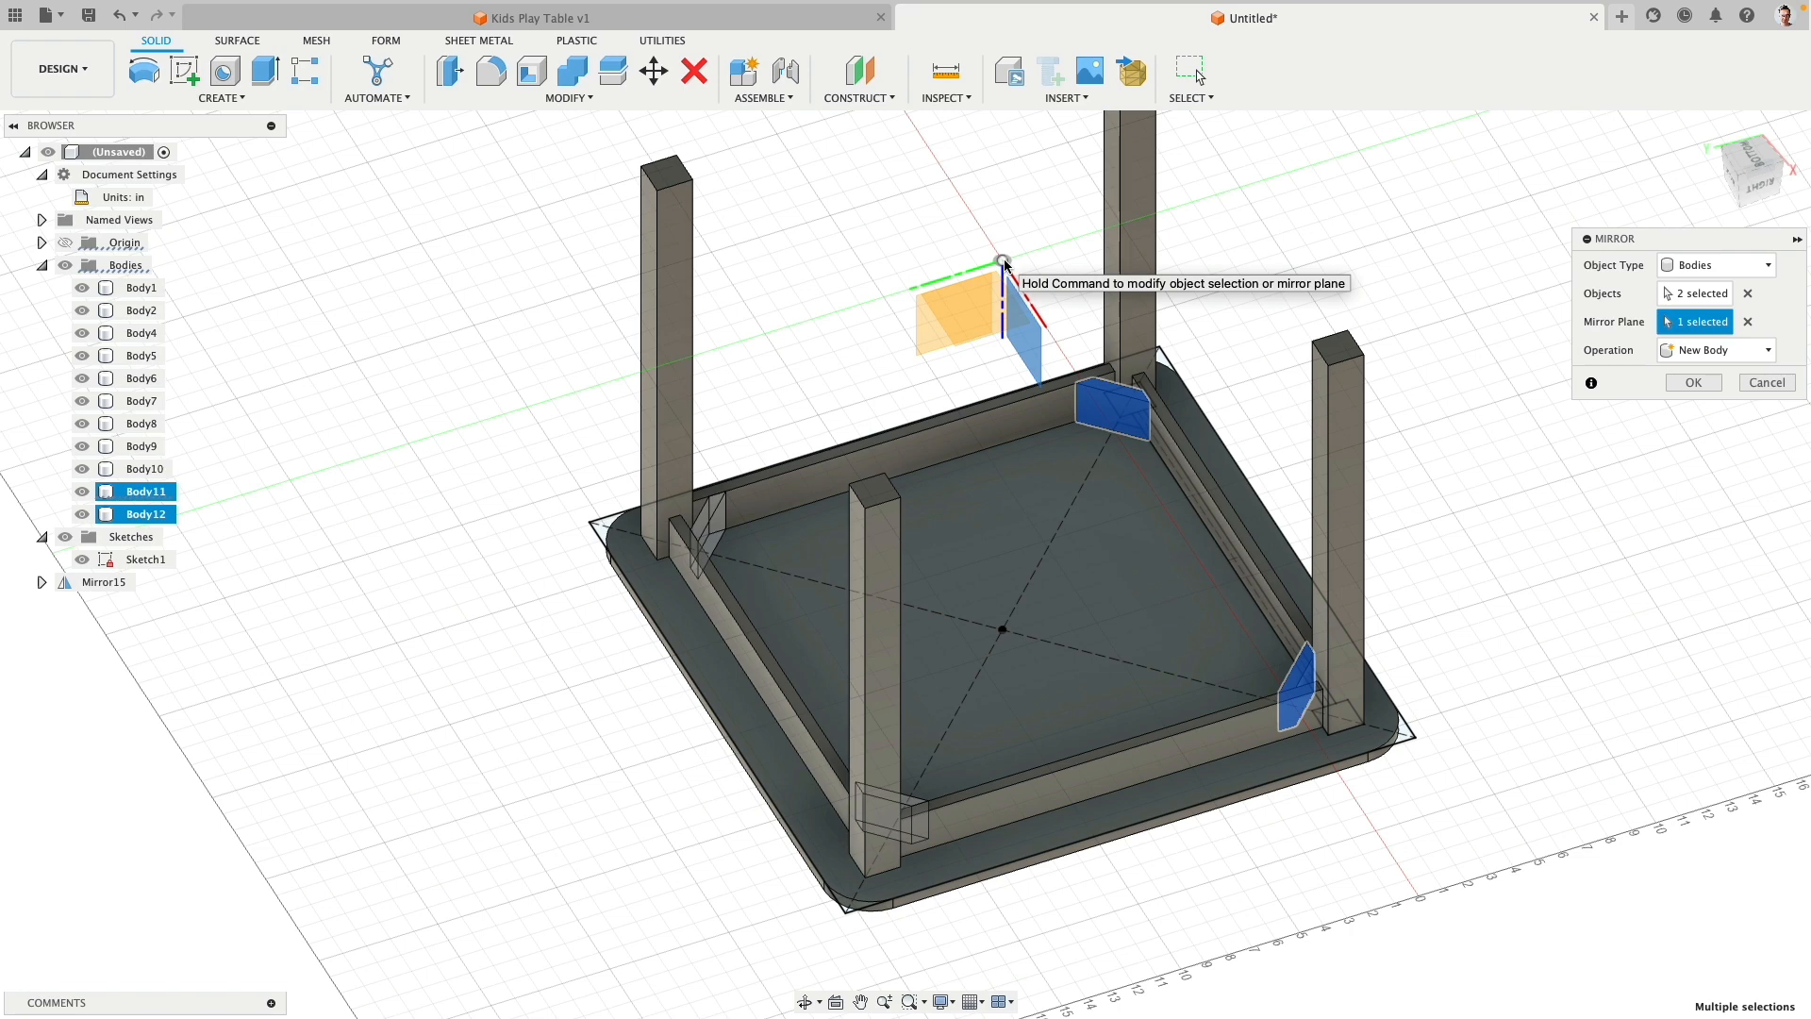
pyautogui.click(1695, 382)
# Step: Dissolve all the brace mirror features, including the nested ones, while keeping the four brace bodies
pyautogui.rightClick(96, 629)
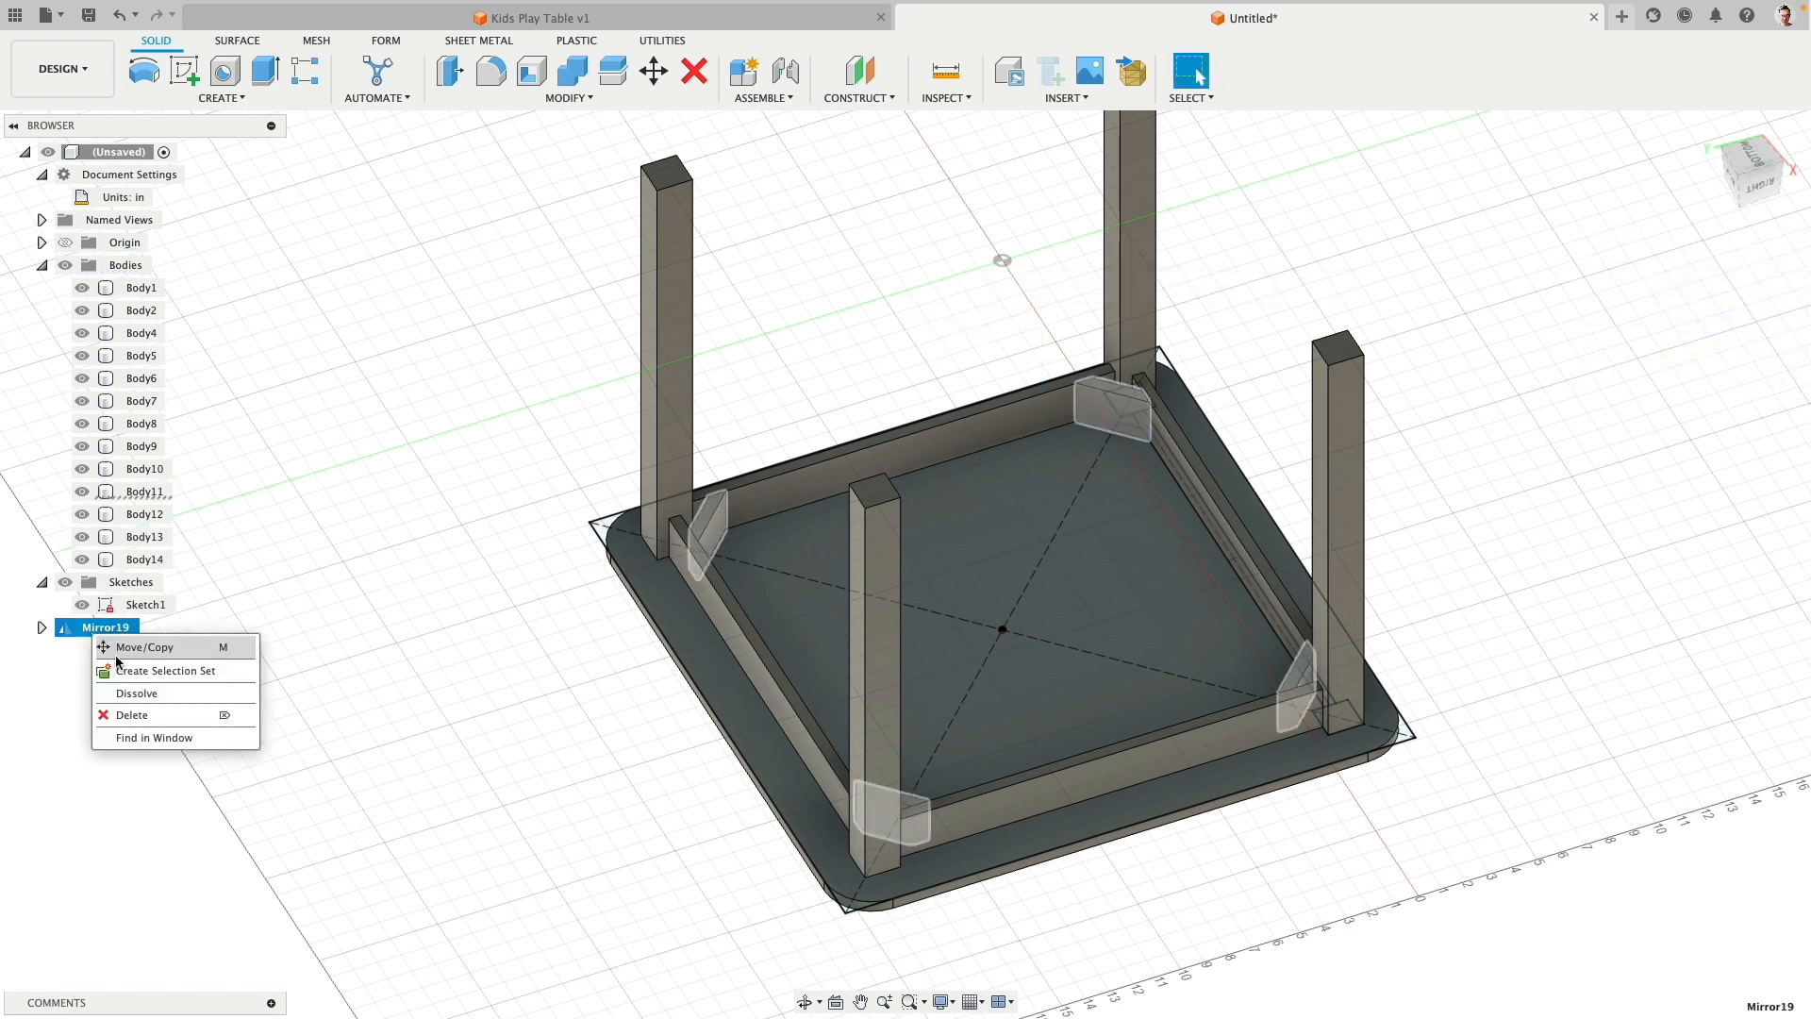
pyautogui.click(138, 693)
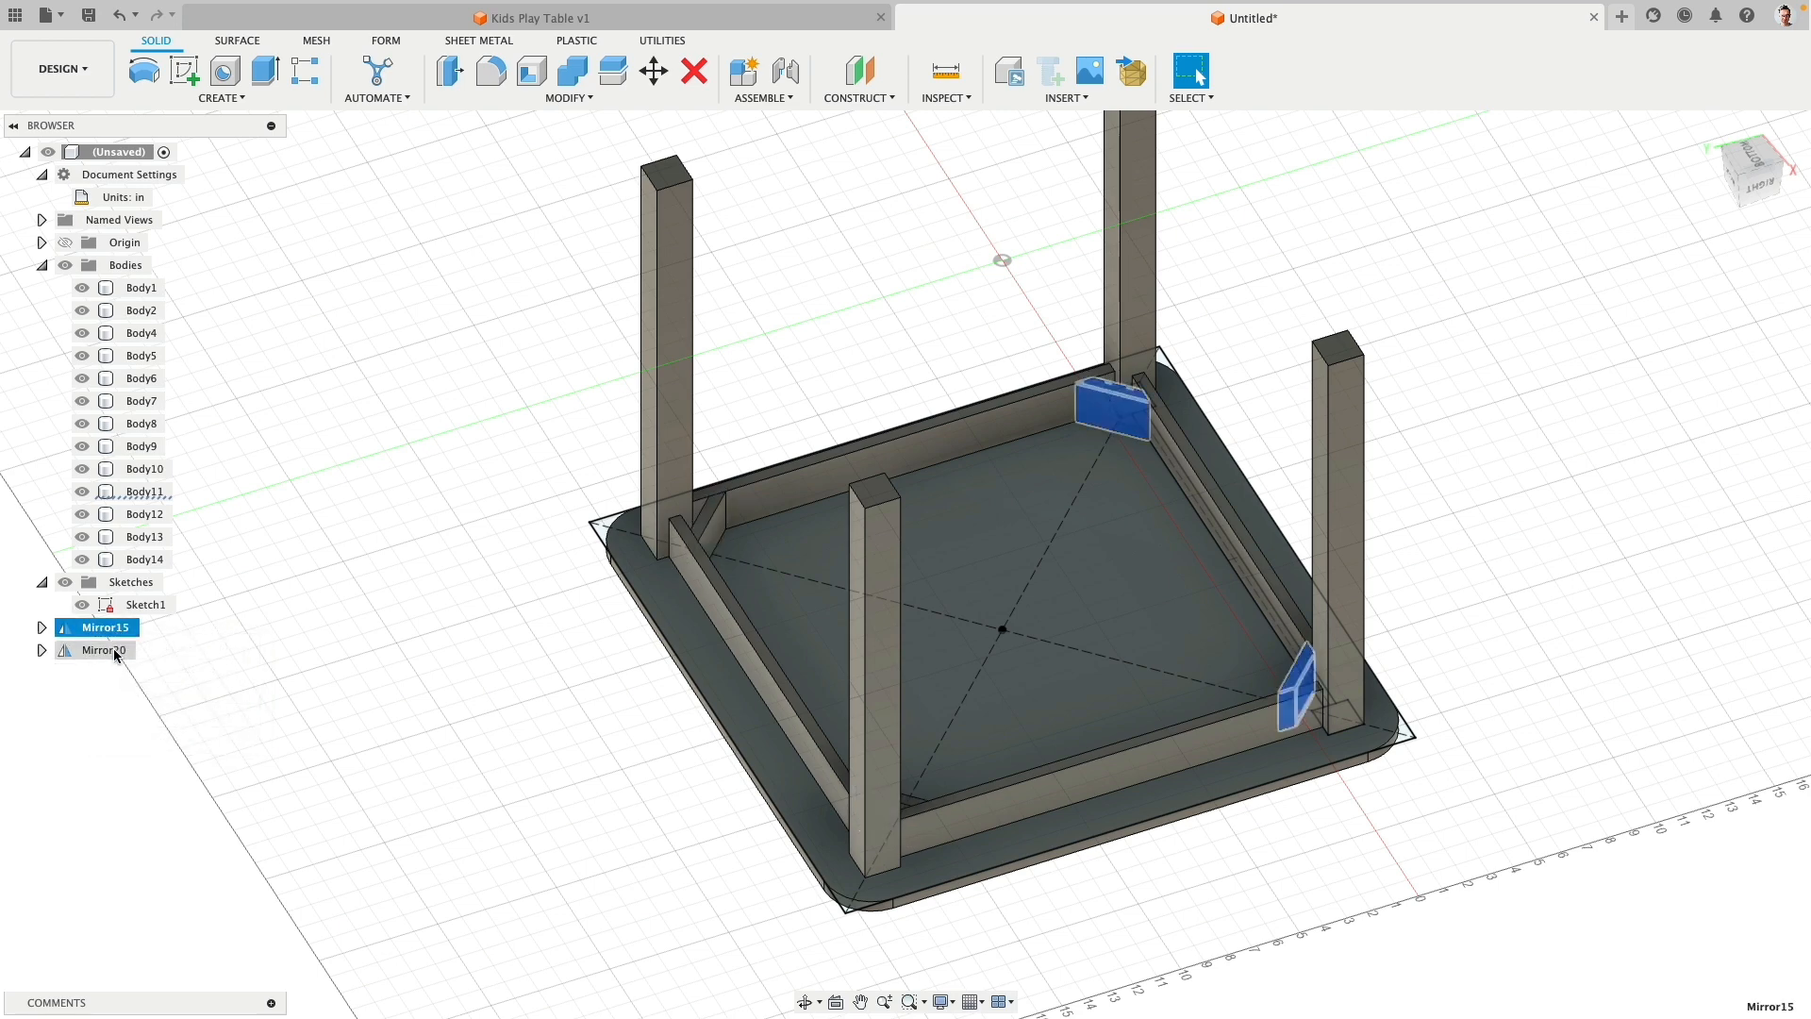
pyautogui.rightClick(113, 649)
pyautogui.click(156, 717)
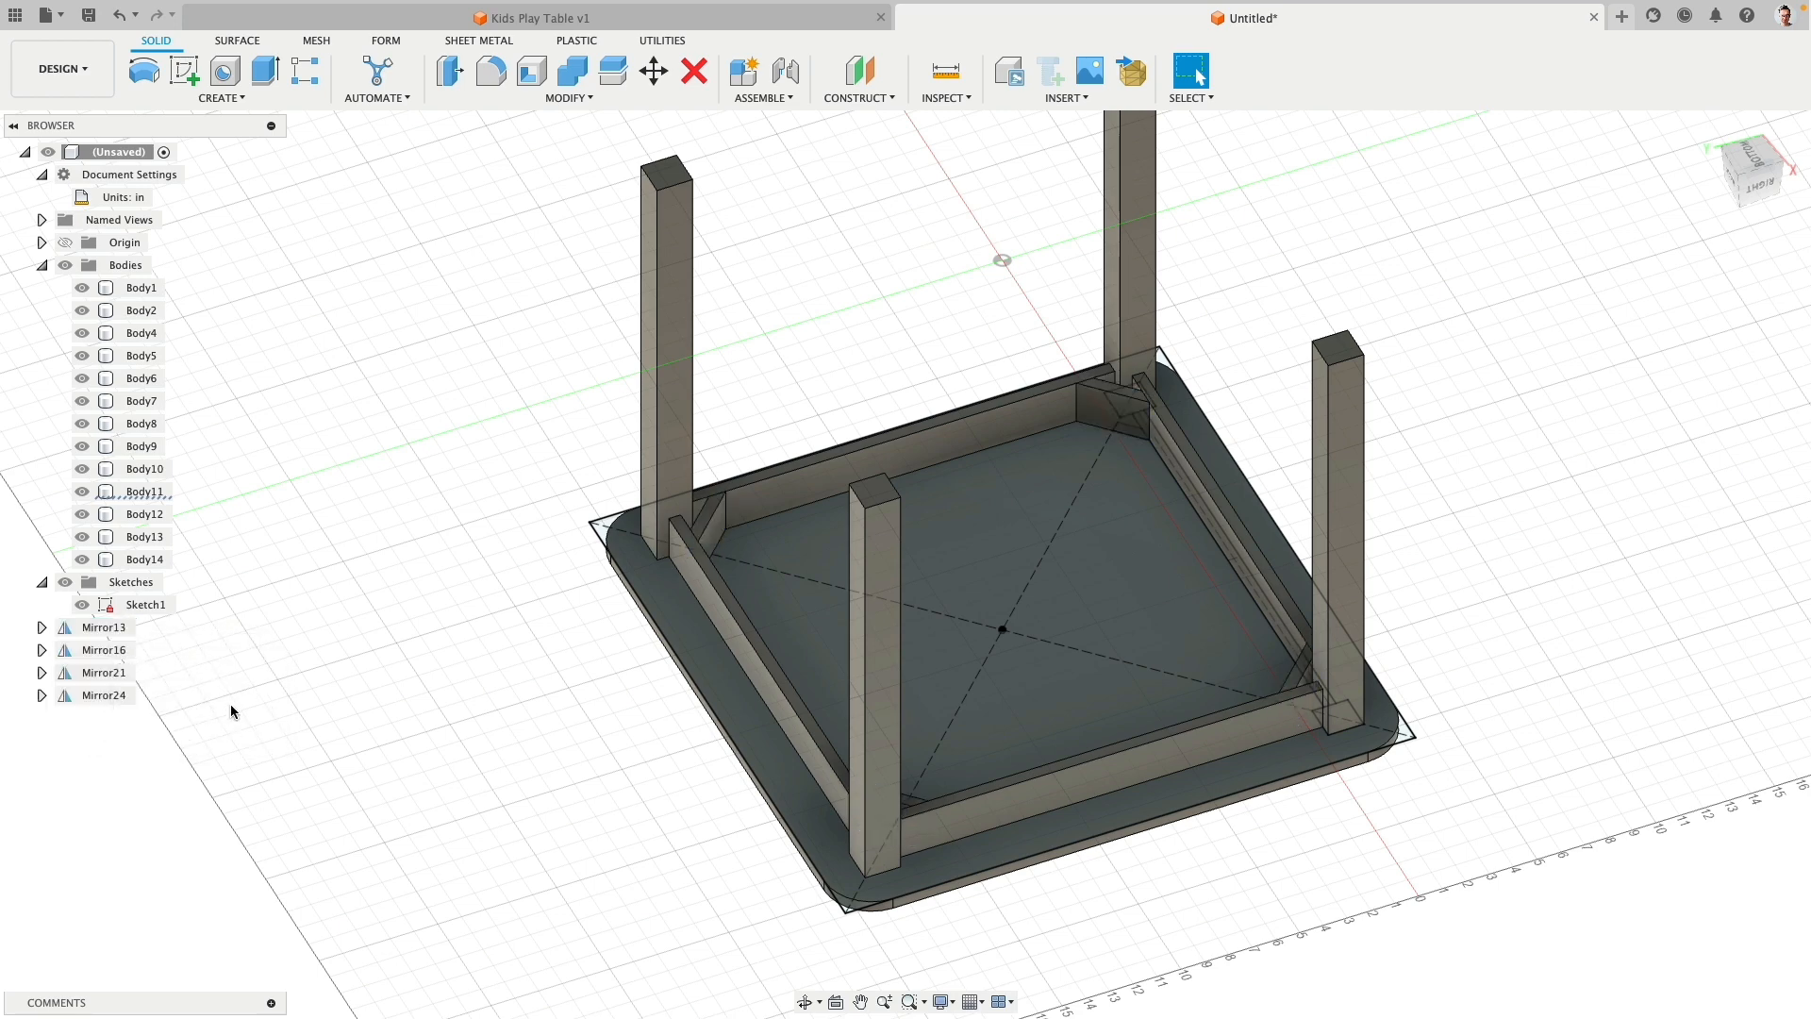
pyautogui.click(104, 628)
pyautogui.keyDown('shift'); pyautogui.click(106, 695); pyautogui.keyUp('shift')
pyautogui.rightClick(111, 696)
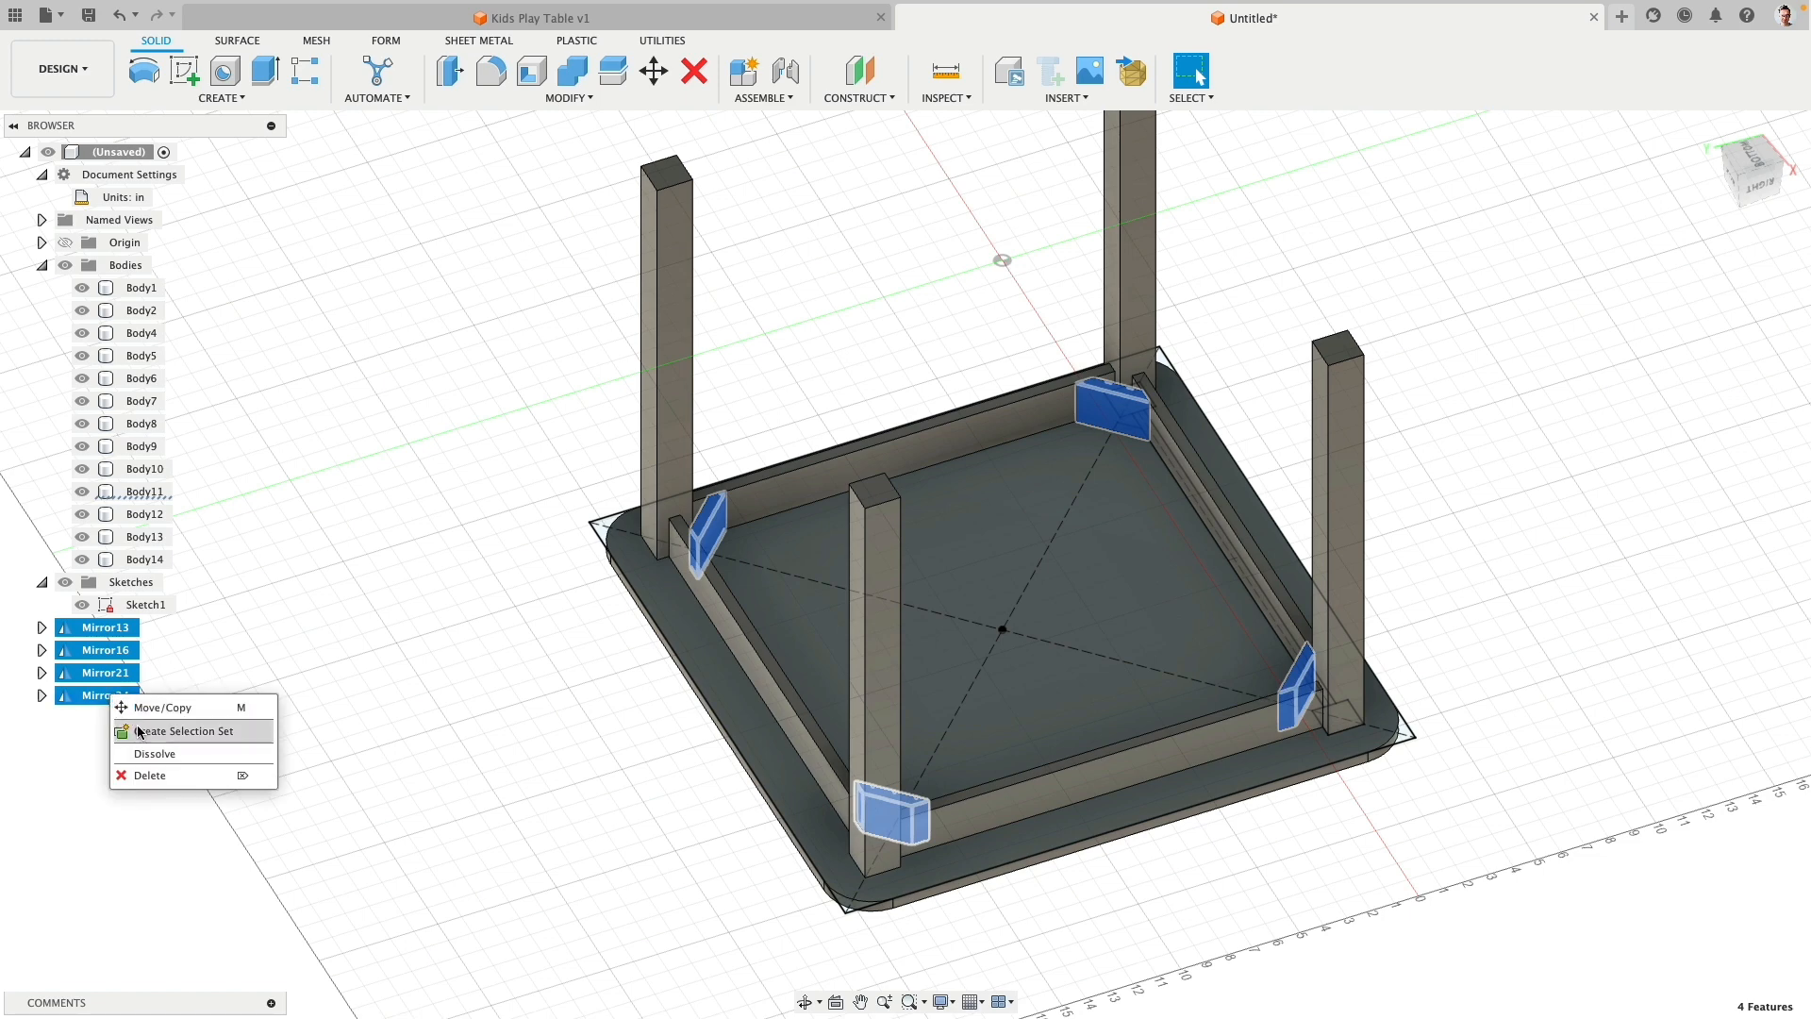
pyautogui.click(144, 754)
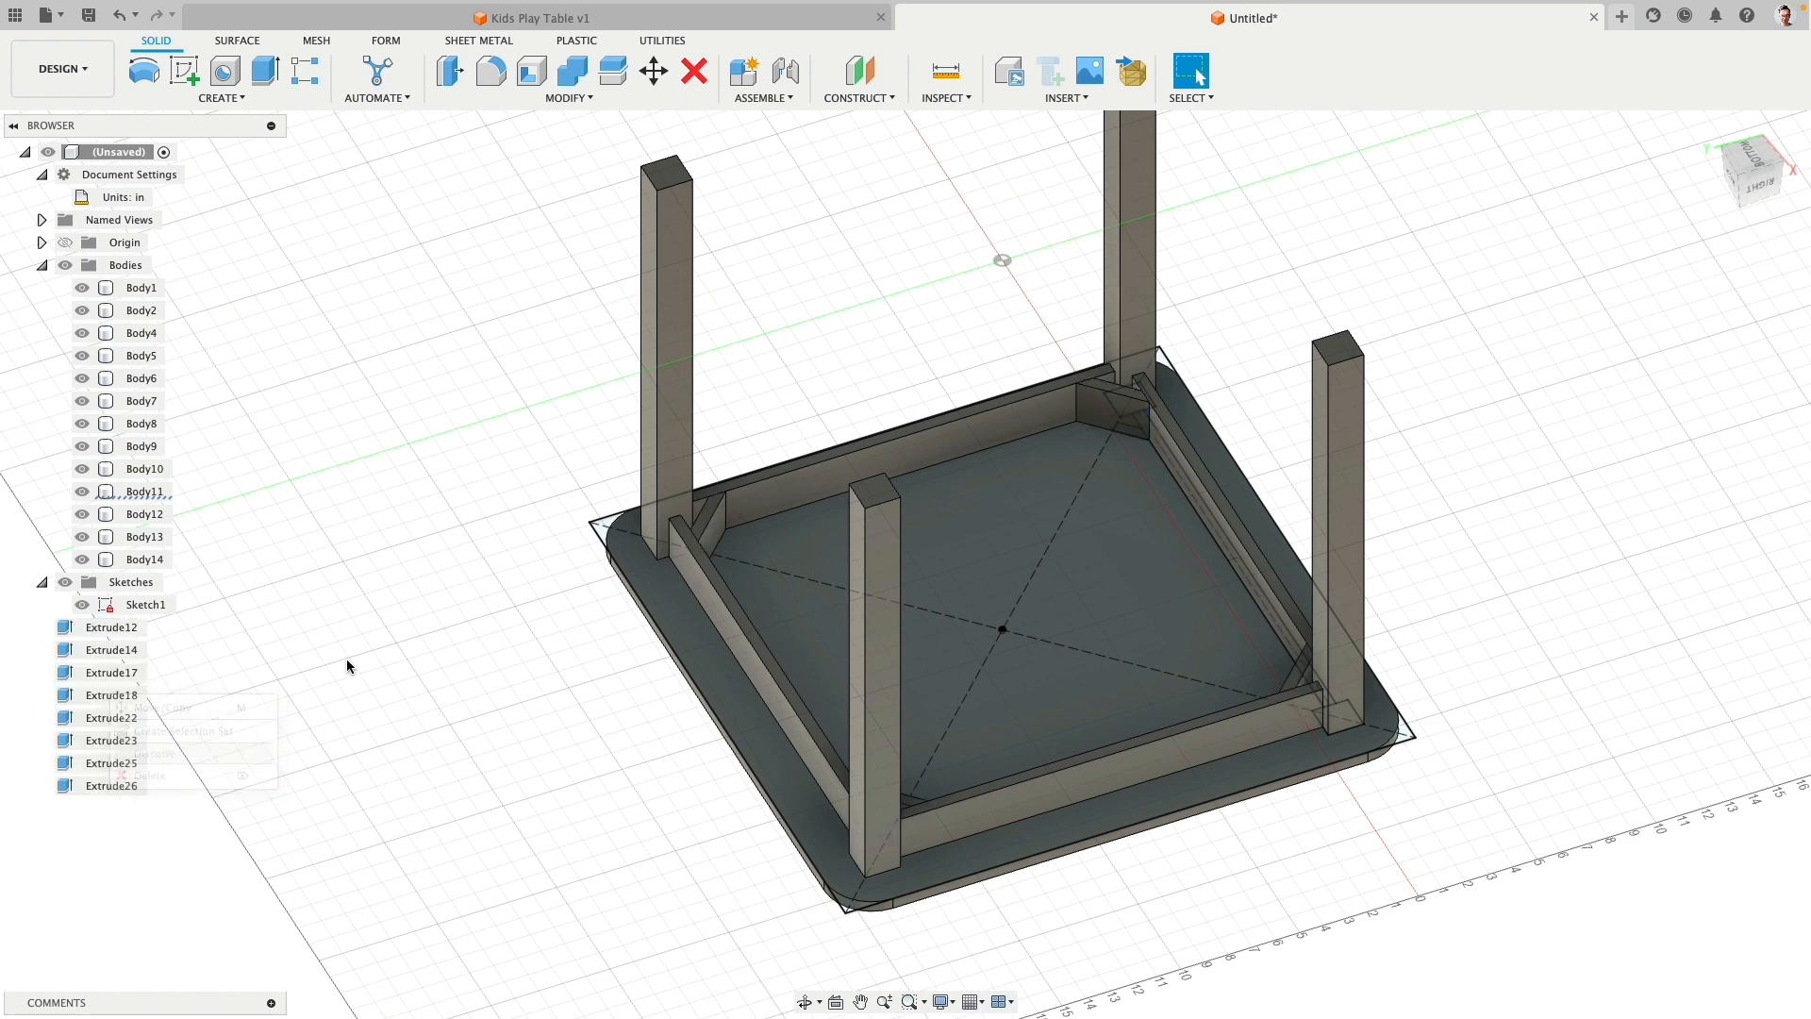
# Step: Dissolve all the leftover extrude features, from Extrude12 through Extrude26
pyautogui.click(116, 634)
pyautogui.keyDown('shift'); pyautogui.click(117, 785); pyautogui.keyUp('shift')
pyautogui.rightClick(114, 628)
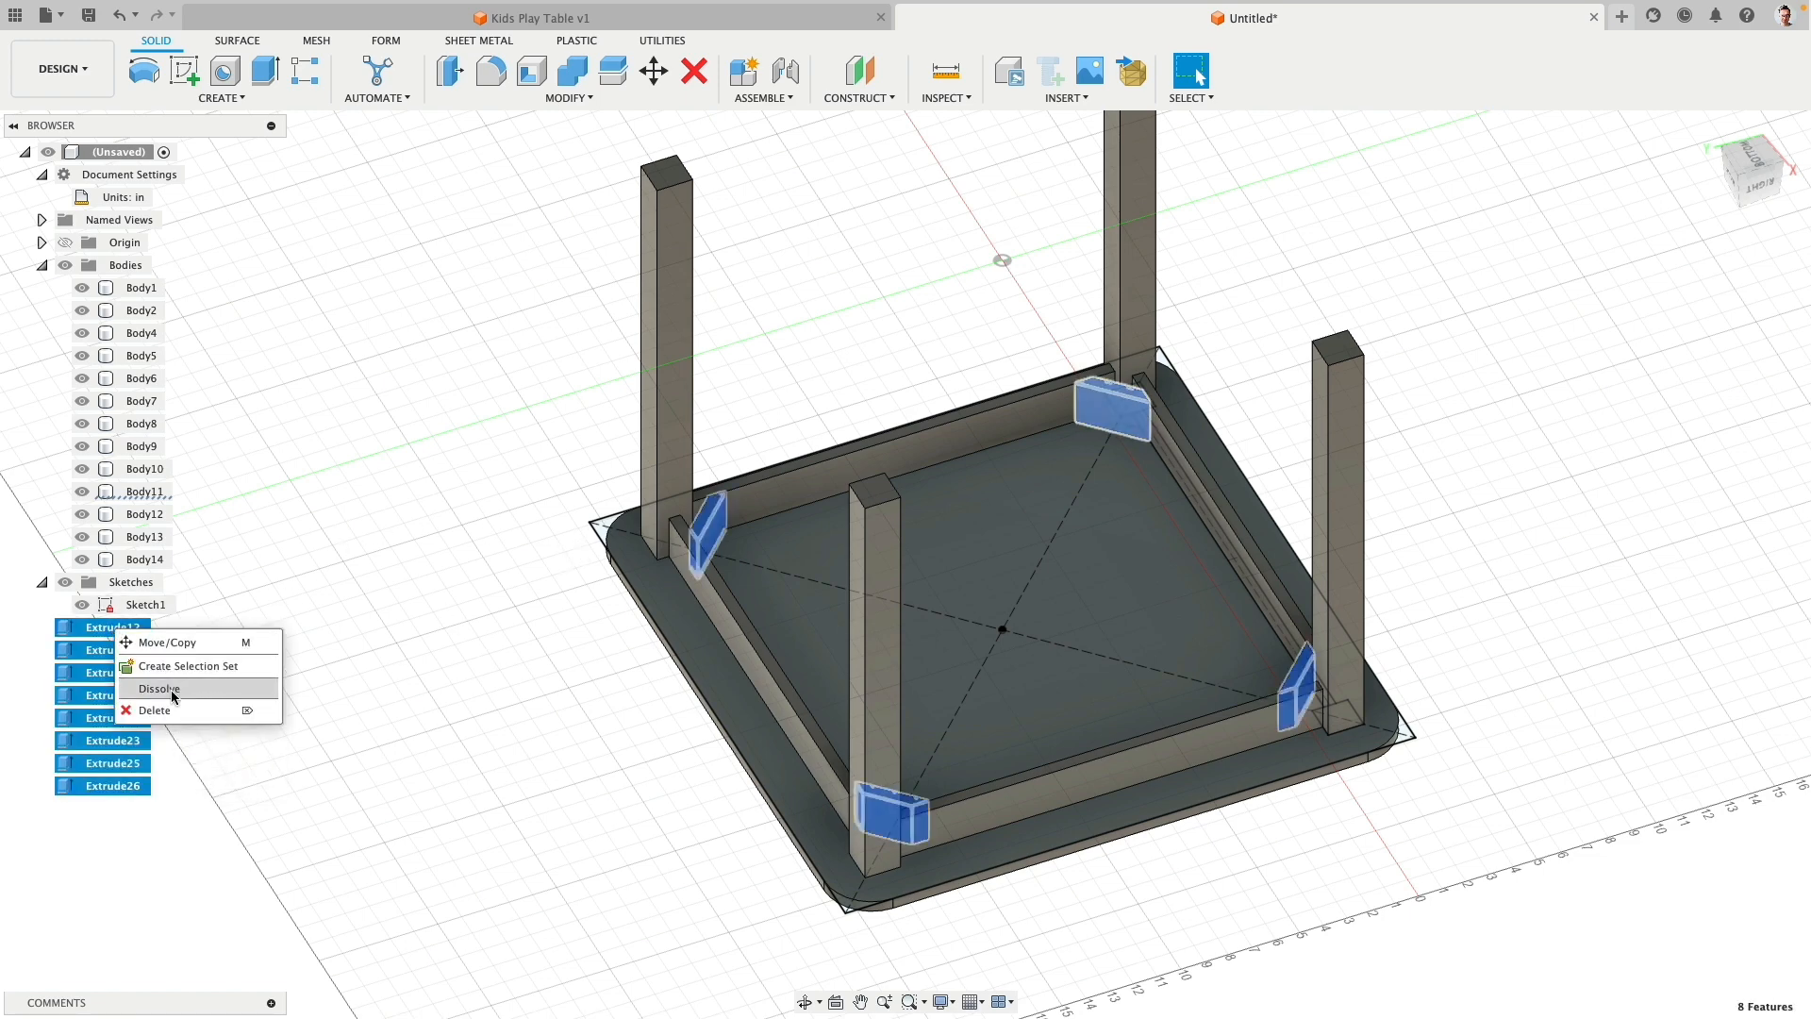
pyautogui.click(159, 688)
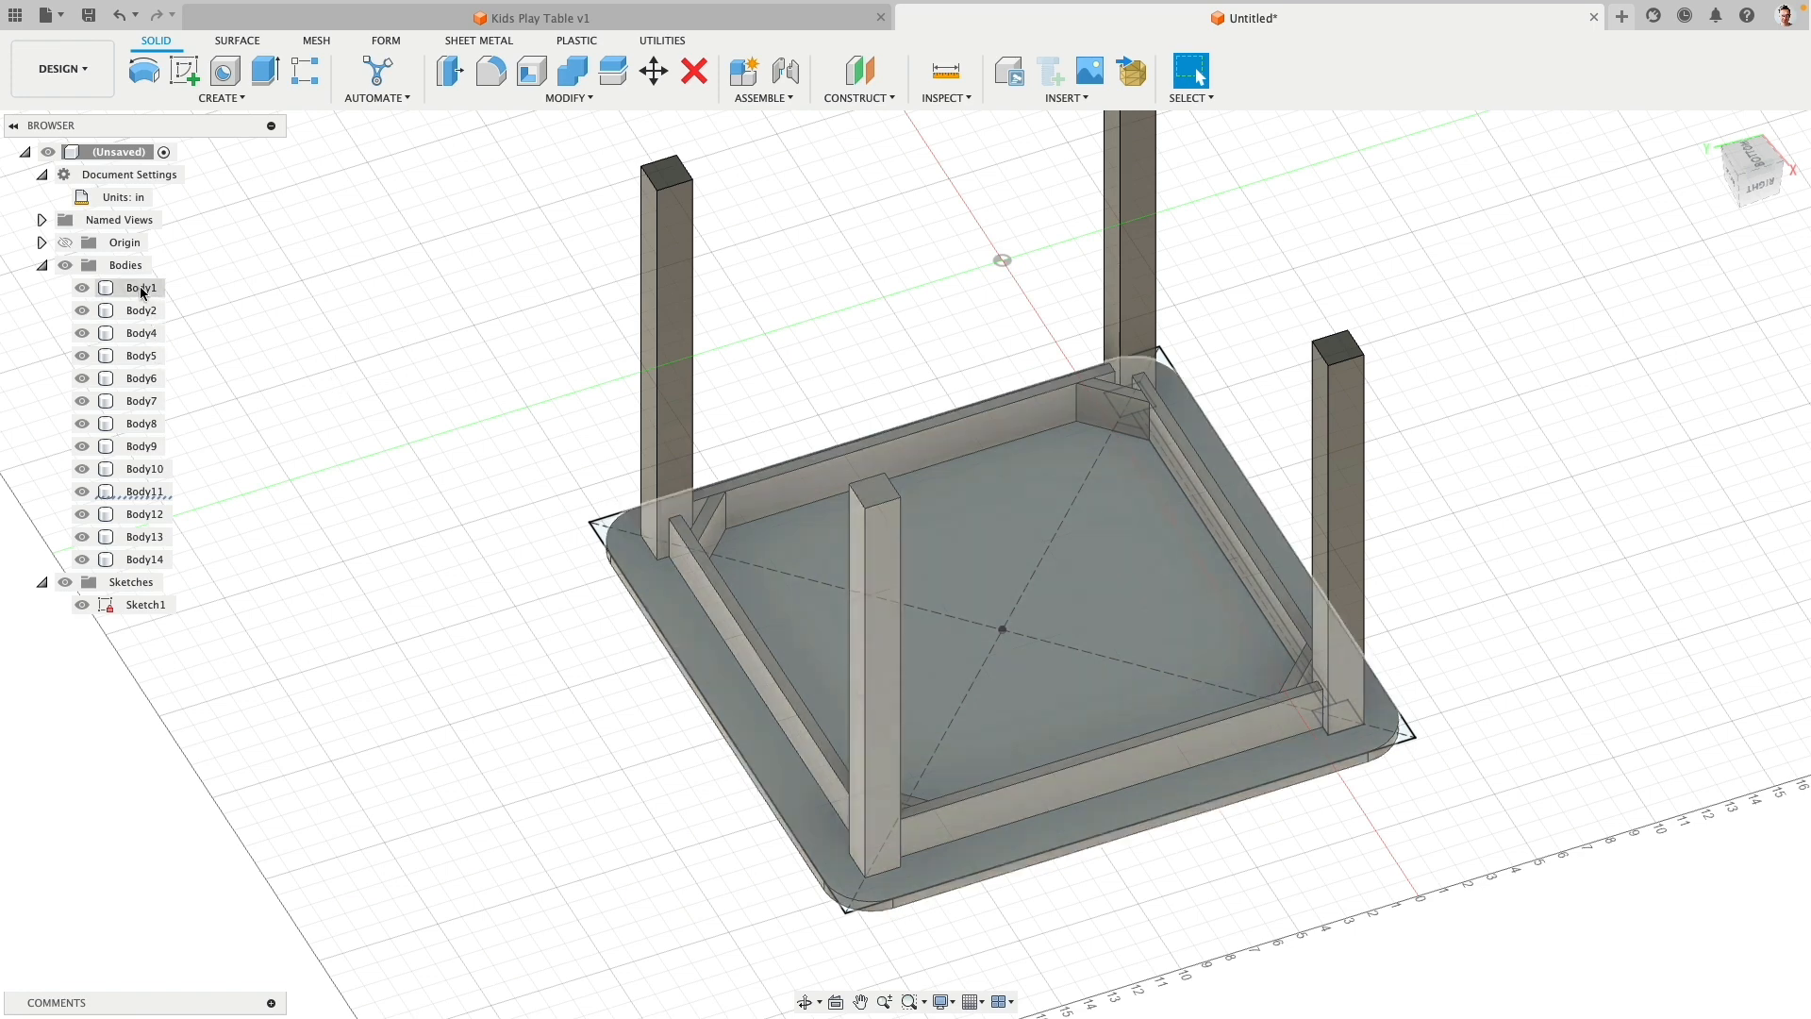
# Step: Create a body group named Table and move Body1 through Body14 into it
pyautogui.rightClick(134, 267)
pyautogui.click(171, 298)
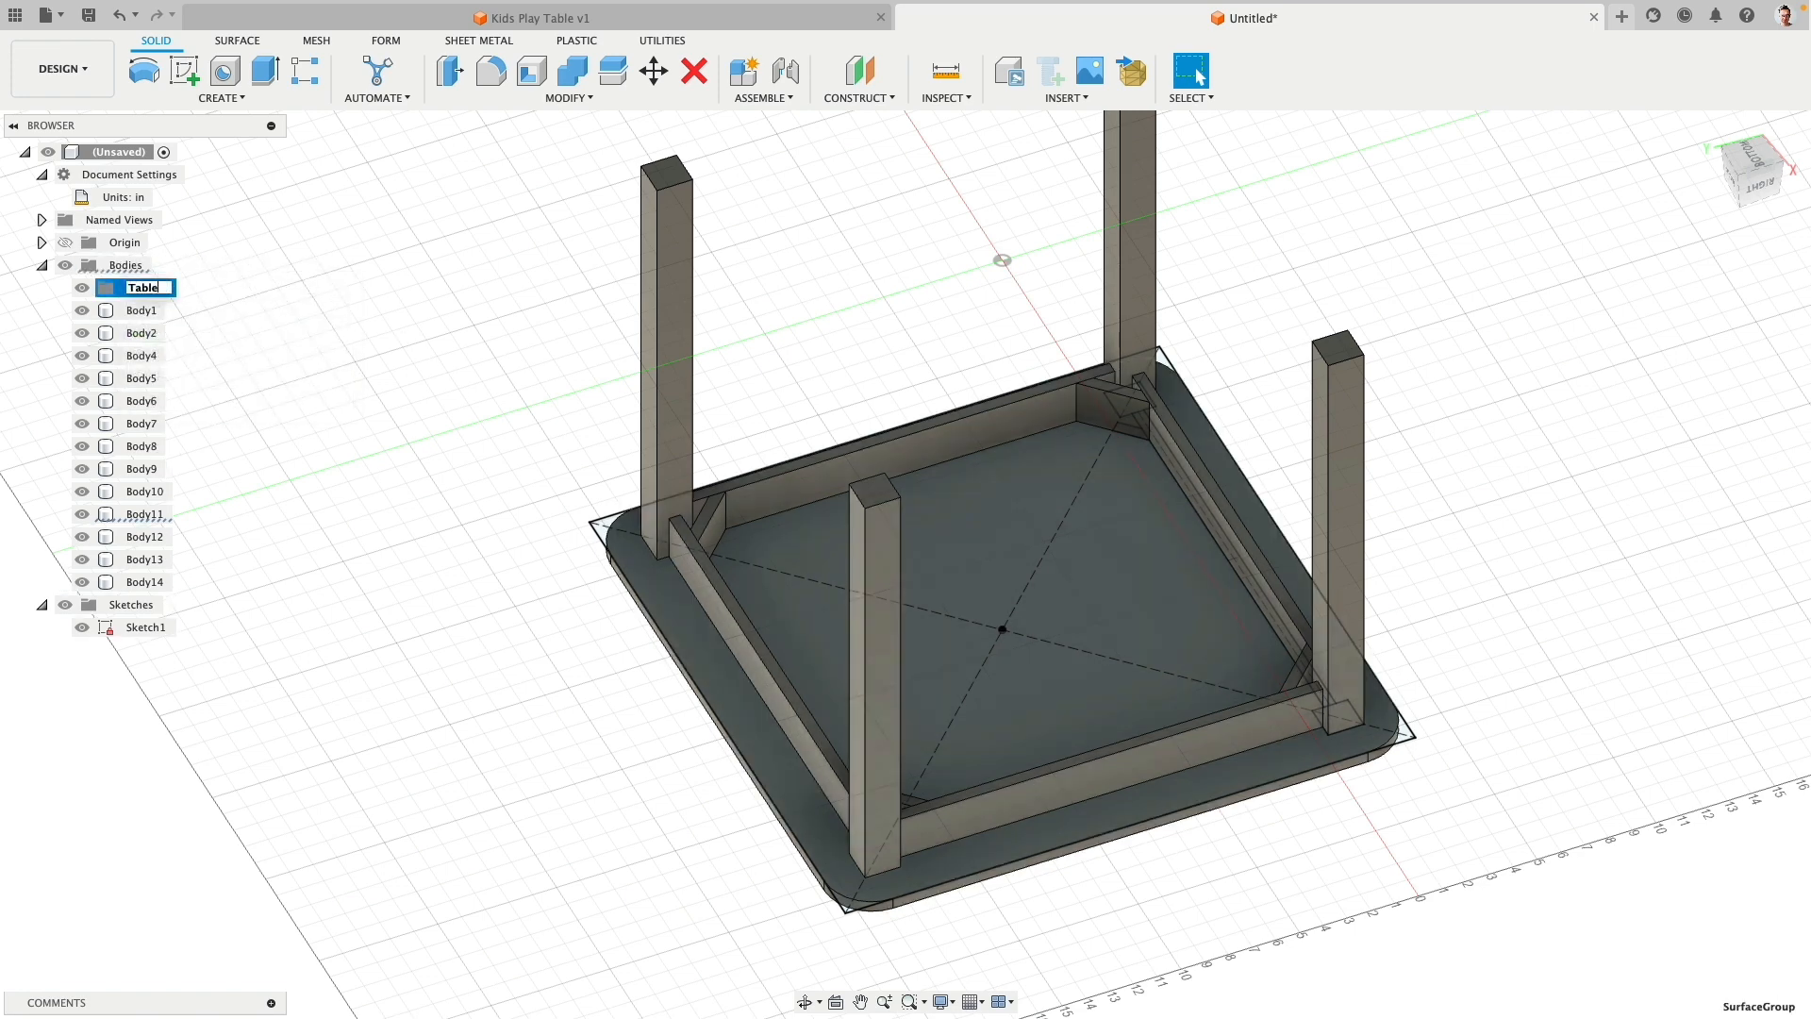
pyautogui.click(141, 582)
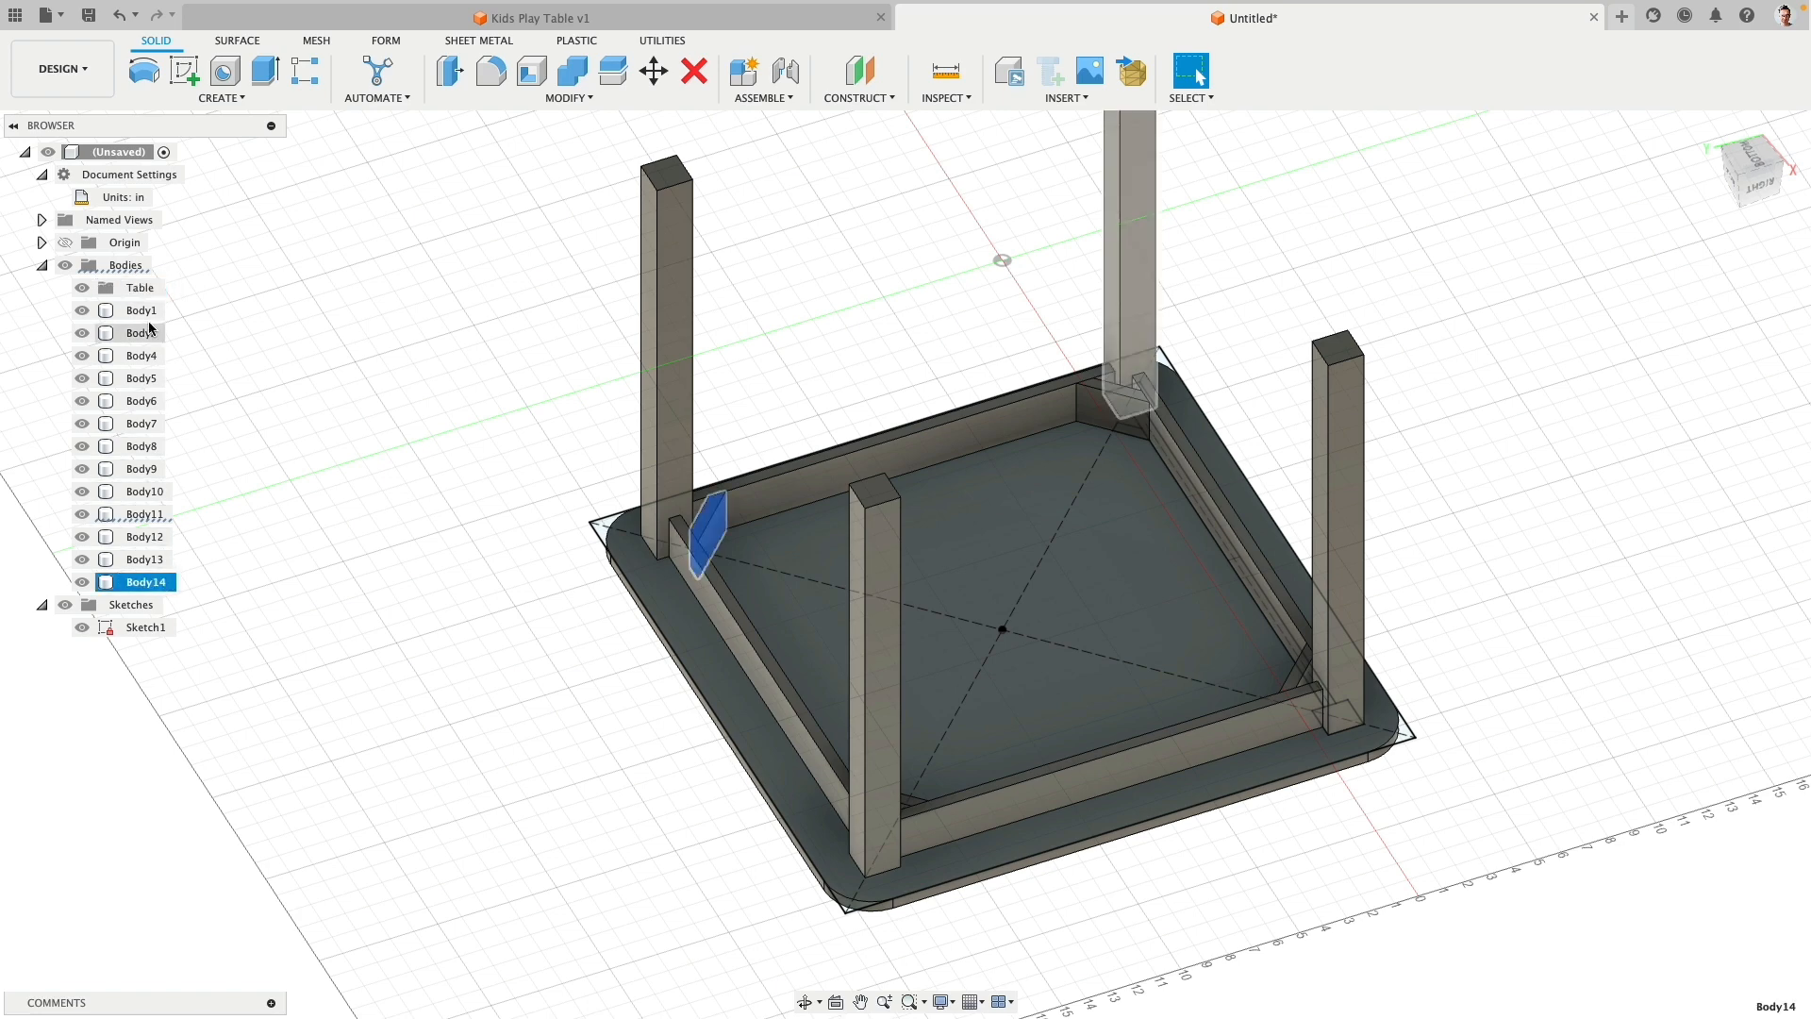
pyautogui.keyDown('shift'); pyautogui.click(145, 312); pyautogui.keyUp('shift')
pyautogui.moveTo(143, 316); pyautogui.dragTo(144, 287)
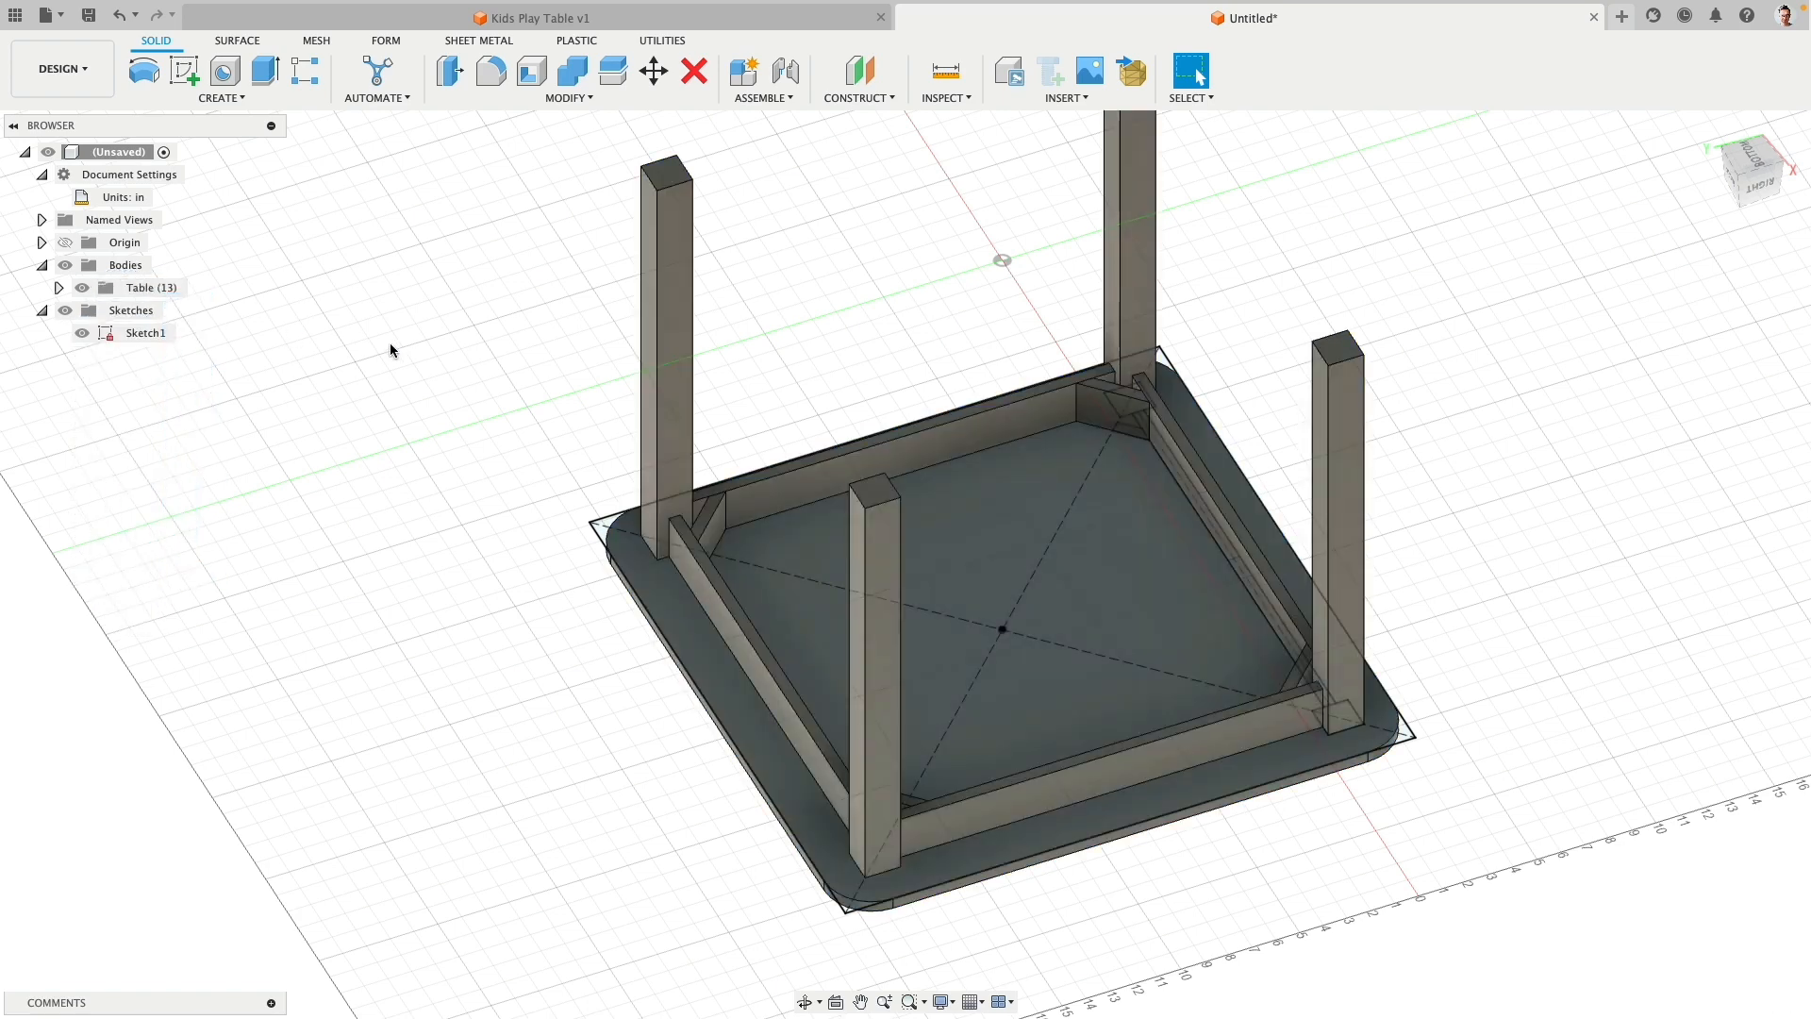
# Step: Hide Sketch1 so that only the table bodies are displayed
pyautogui.keyDown('shift'); pyautogui.moveTo(388, 342); pyautogui.dragTo(349, 369, button='middle'); pyautogui.keyUp('shift')
pyautogui.moveTo(441, 284); pyautogui.dragTo(387, 398, button='middle')
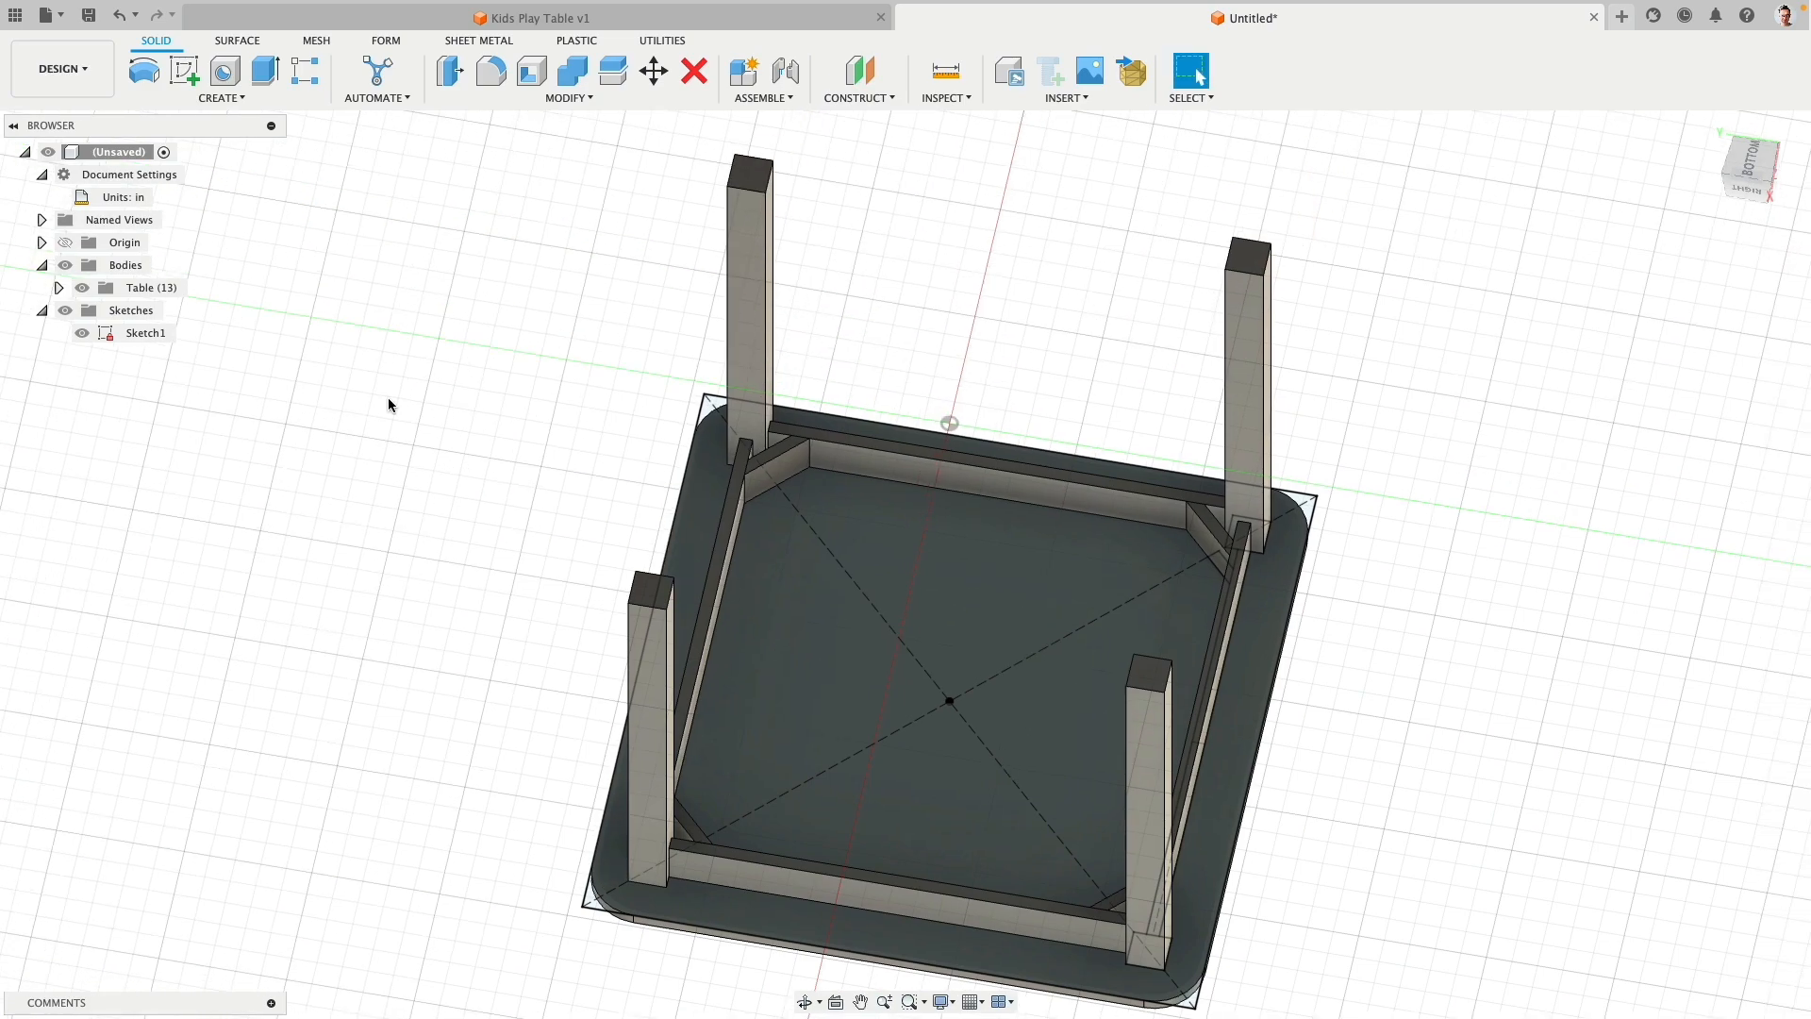
pyautogui.keyDown('shift'); pyautogui.moveTo(478, 270); pyautogui.dragTo(245, 325, button='middle'); pyautogui.keyUp('shift')
pyautogui.click(79, 333)
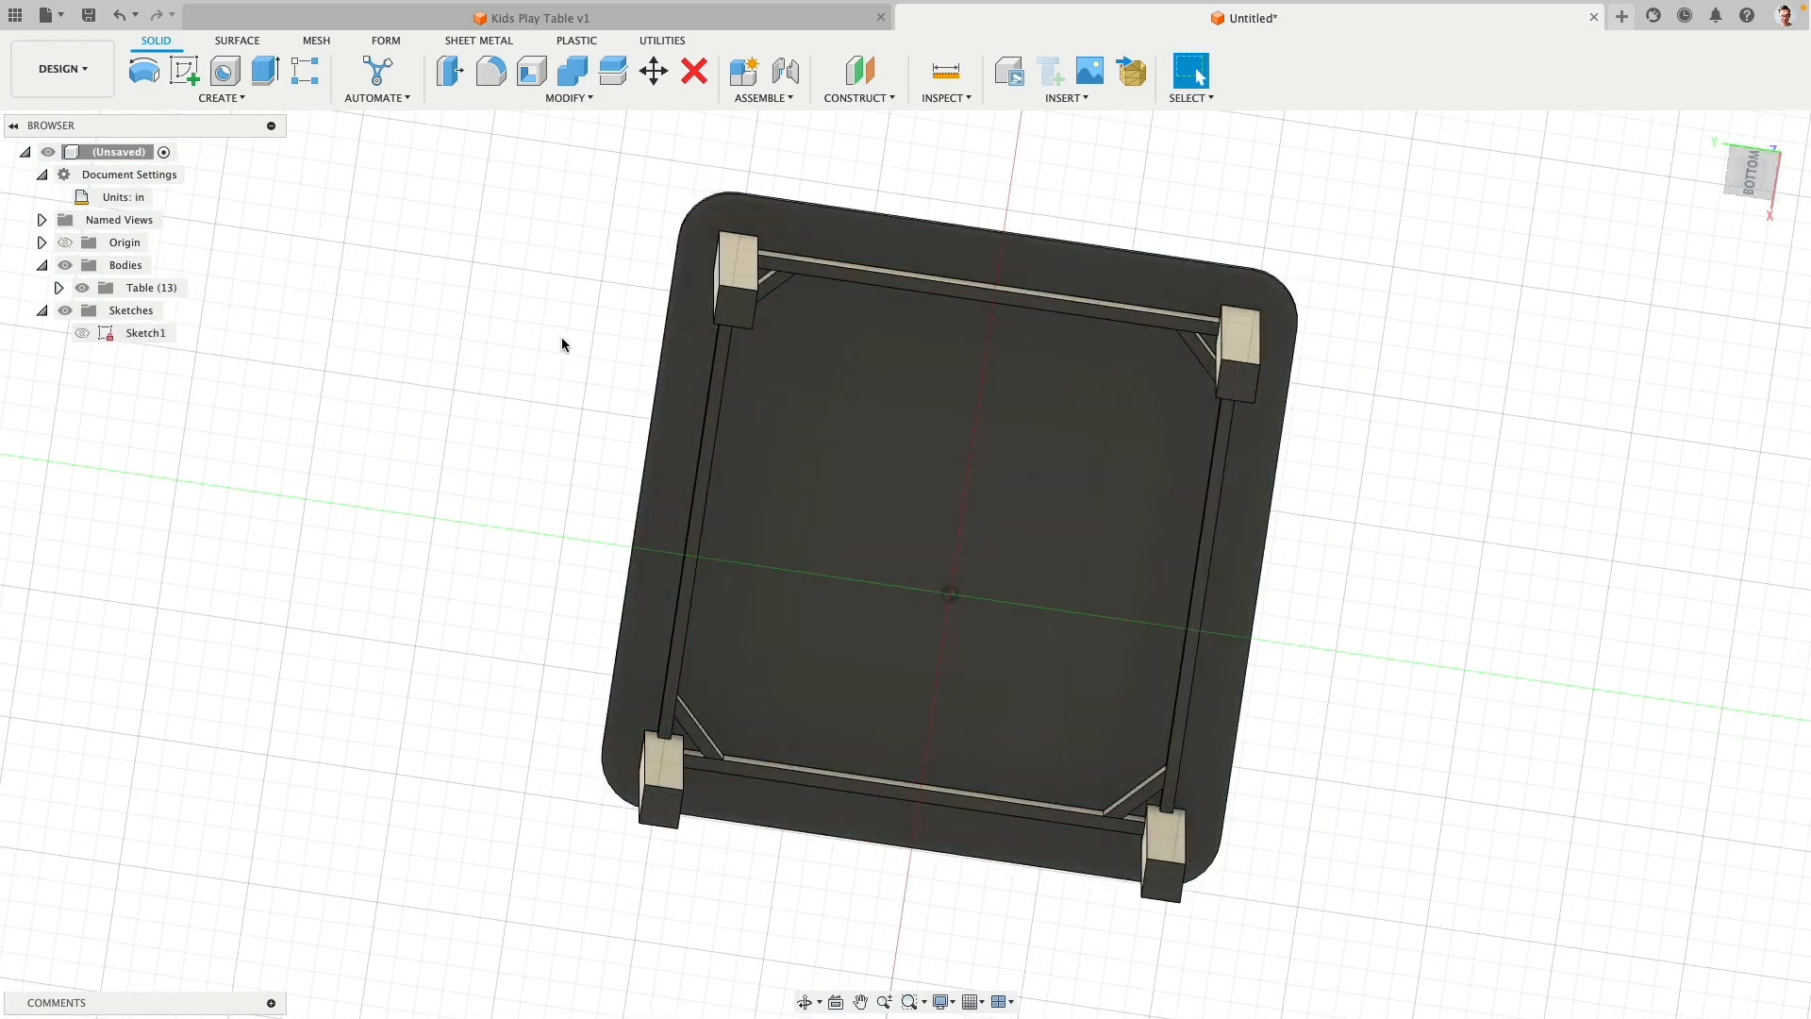
pyautogui.scroll(-3, 563, 332)
pyautogui.moveTo(563, 332)
pyautogui.keyDown('shift'); pyautogui.mouseDown(button='middle')
pyautogui.moveTo(583, 295)
pyautogui.moveTo(493, 428)
pyautogui.moveTo(420, 453)
pyautogui.moveTo(371, 449)
pyautogui.moveTo(356, 301)
pyautogui.moveTo(264, 323)
pyautogui.moveTo(671, 577)
pyautogui.mouseUp(button='middle'); pyautogui.keyUp('shift')
pyautogui.scroll(5, 801, 613)
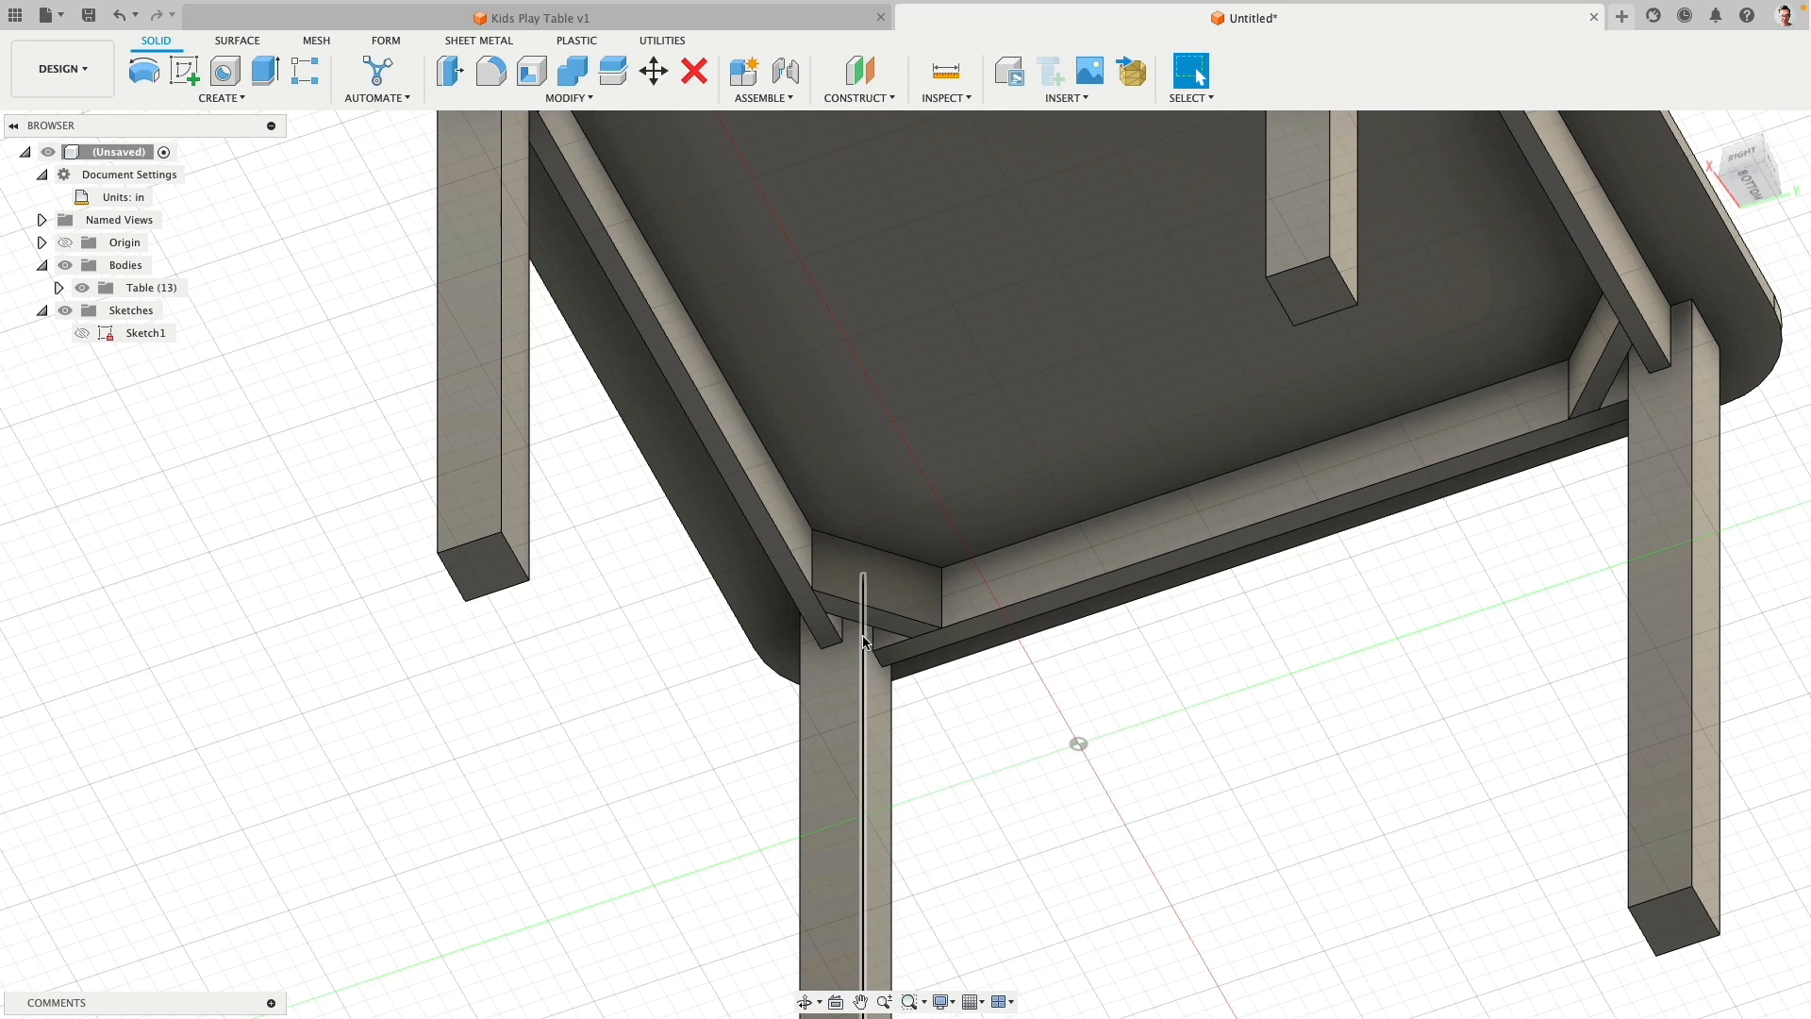
# Step: Start a new sketch on the horizontal origin plane at the table's feet, viewed from above
pyautogui.scroll(-3, 864, 641)
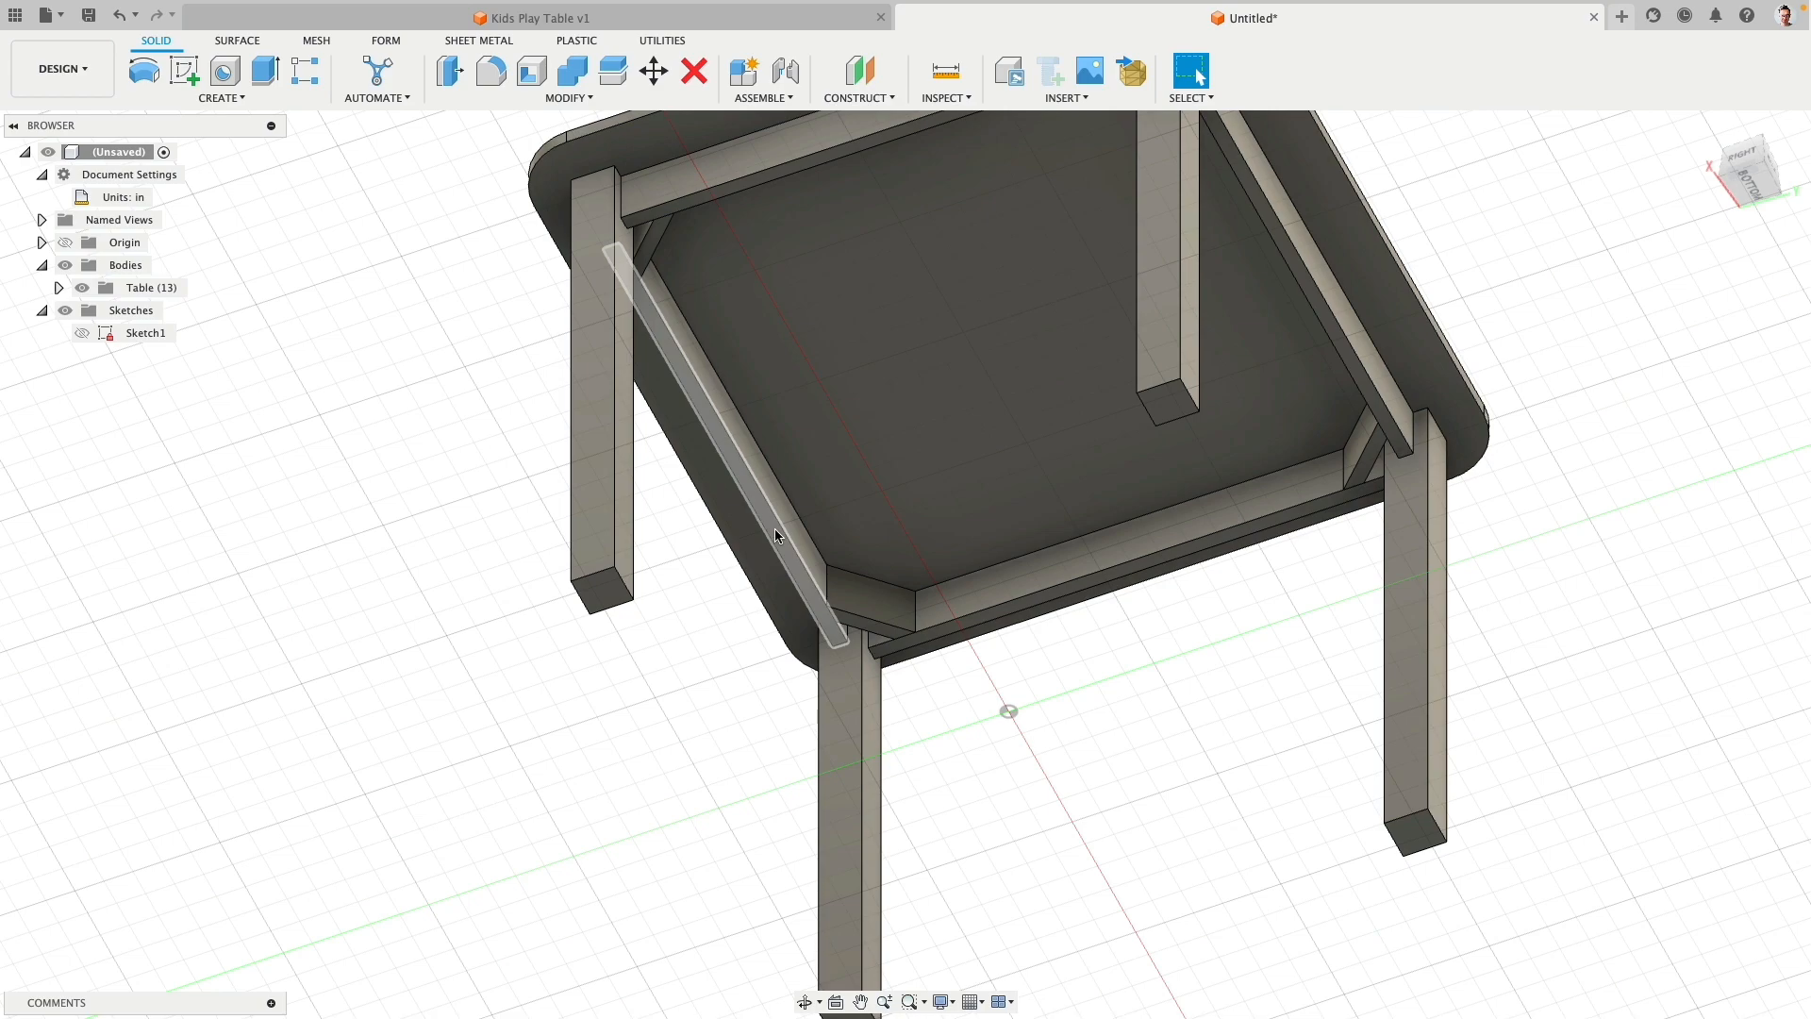
pyautogui.scroll(-5, 774, 531)
pyautogui.keyDown('shift'); pyautogui.moveTo(715, 352); pyautogui.dragTo(692, 511, button='middle'); pyautogui.keyUp('shift')
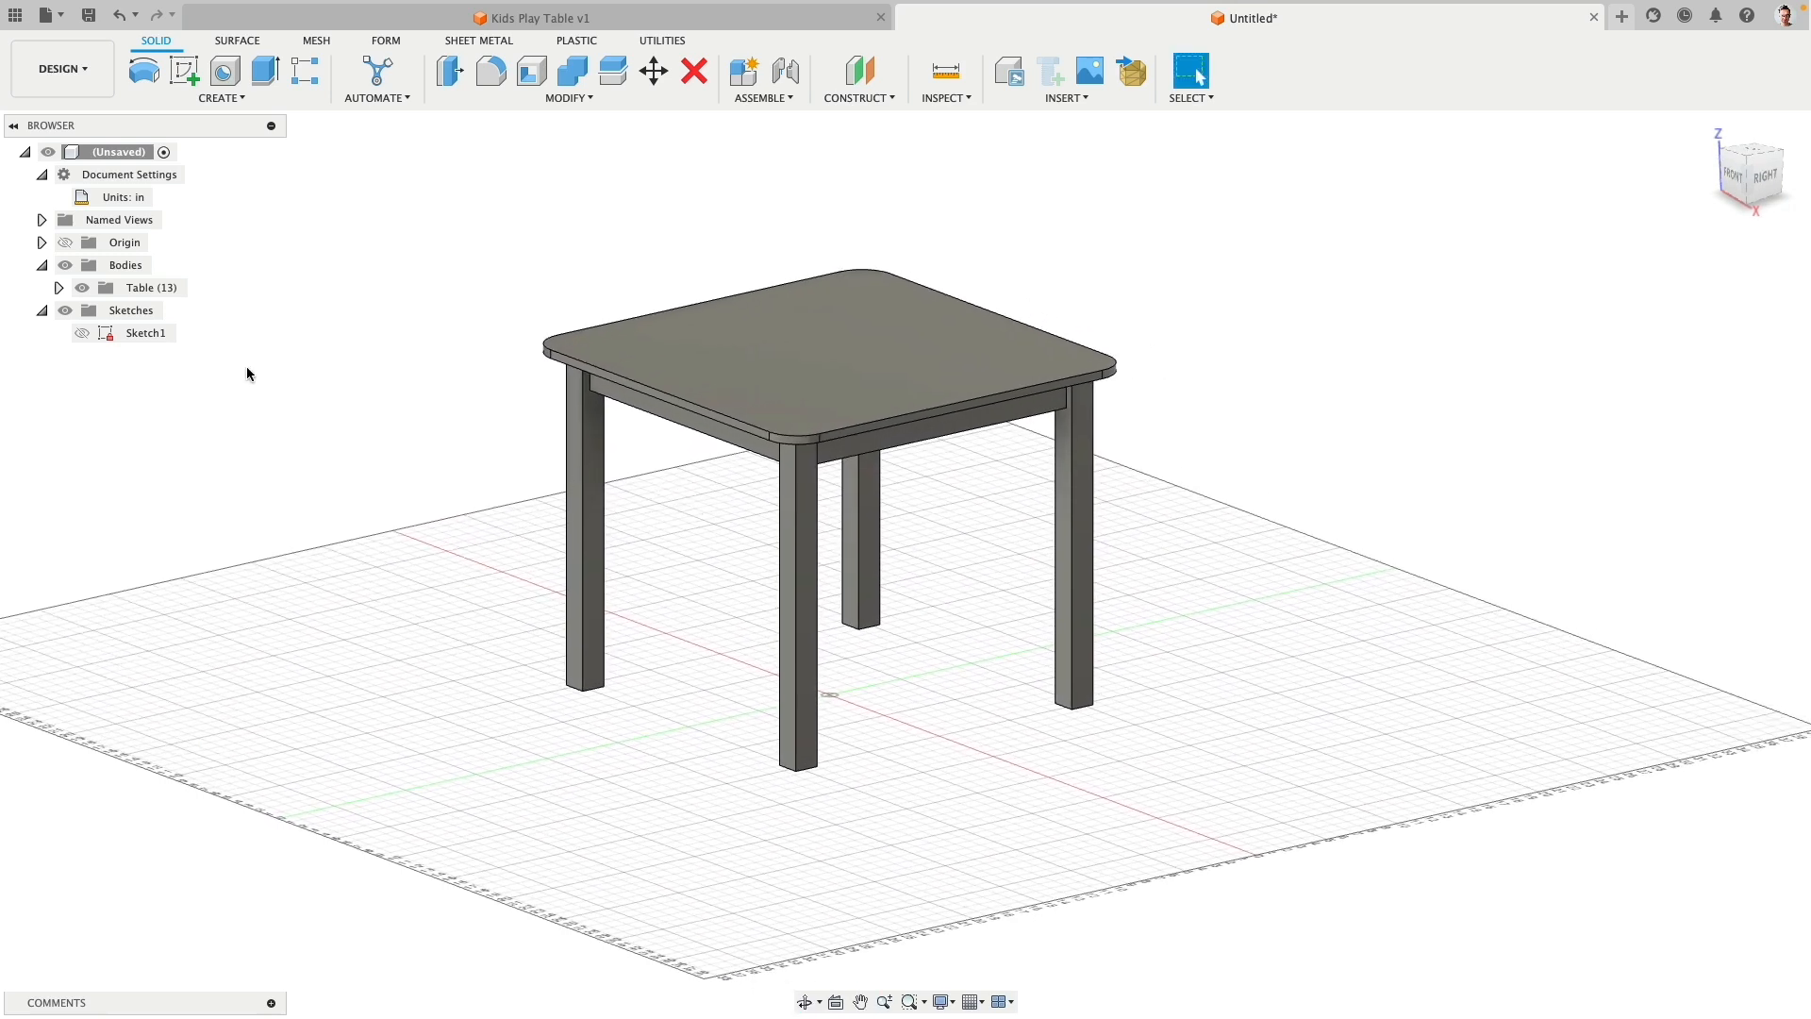
pyautogui.click(1751, 153)
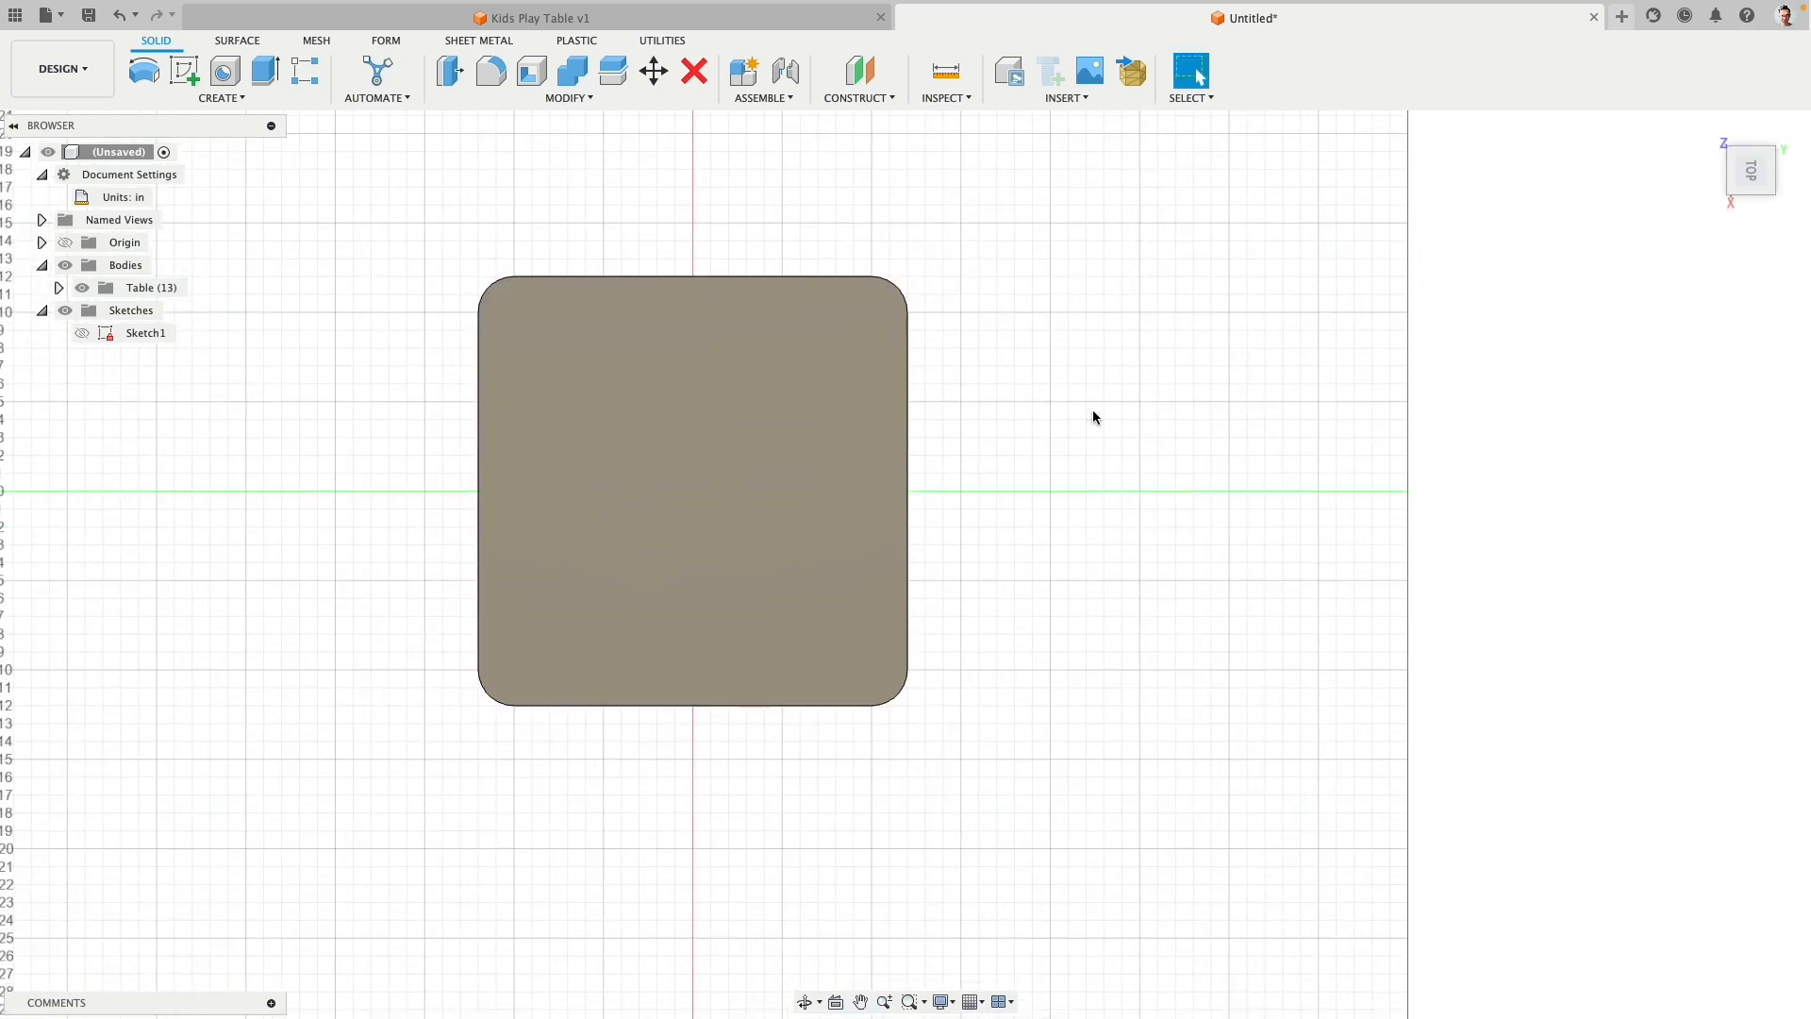
pyautogui.click(185, 70)
pyautogui.click(823, 460)
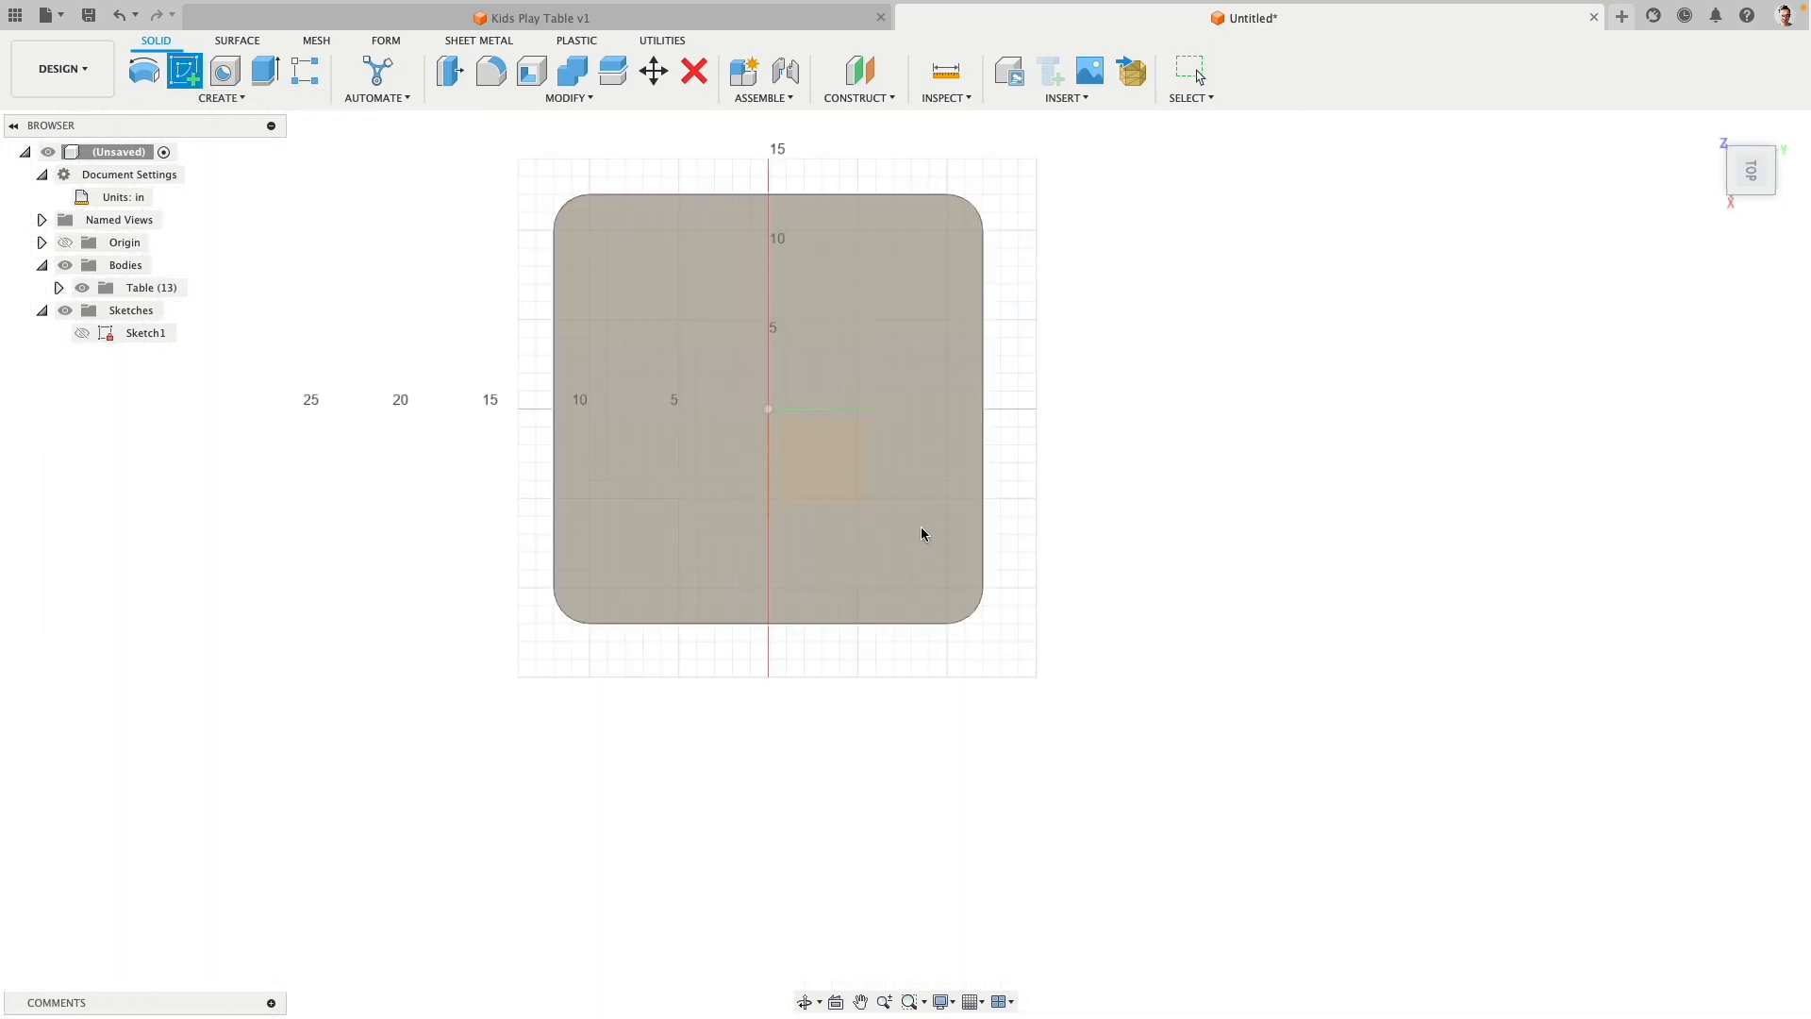
pyautogui.click(1076, 609)
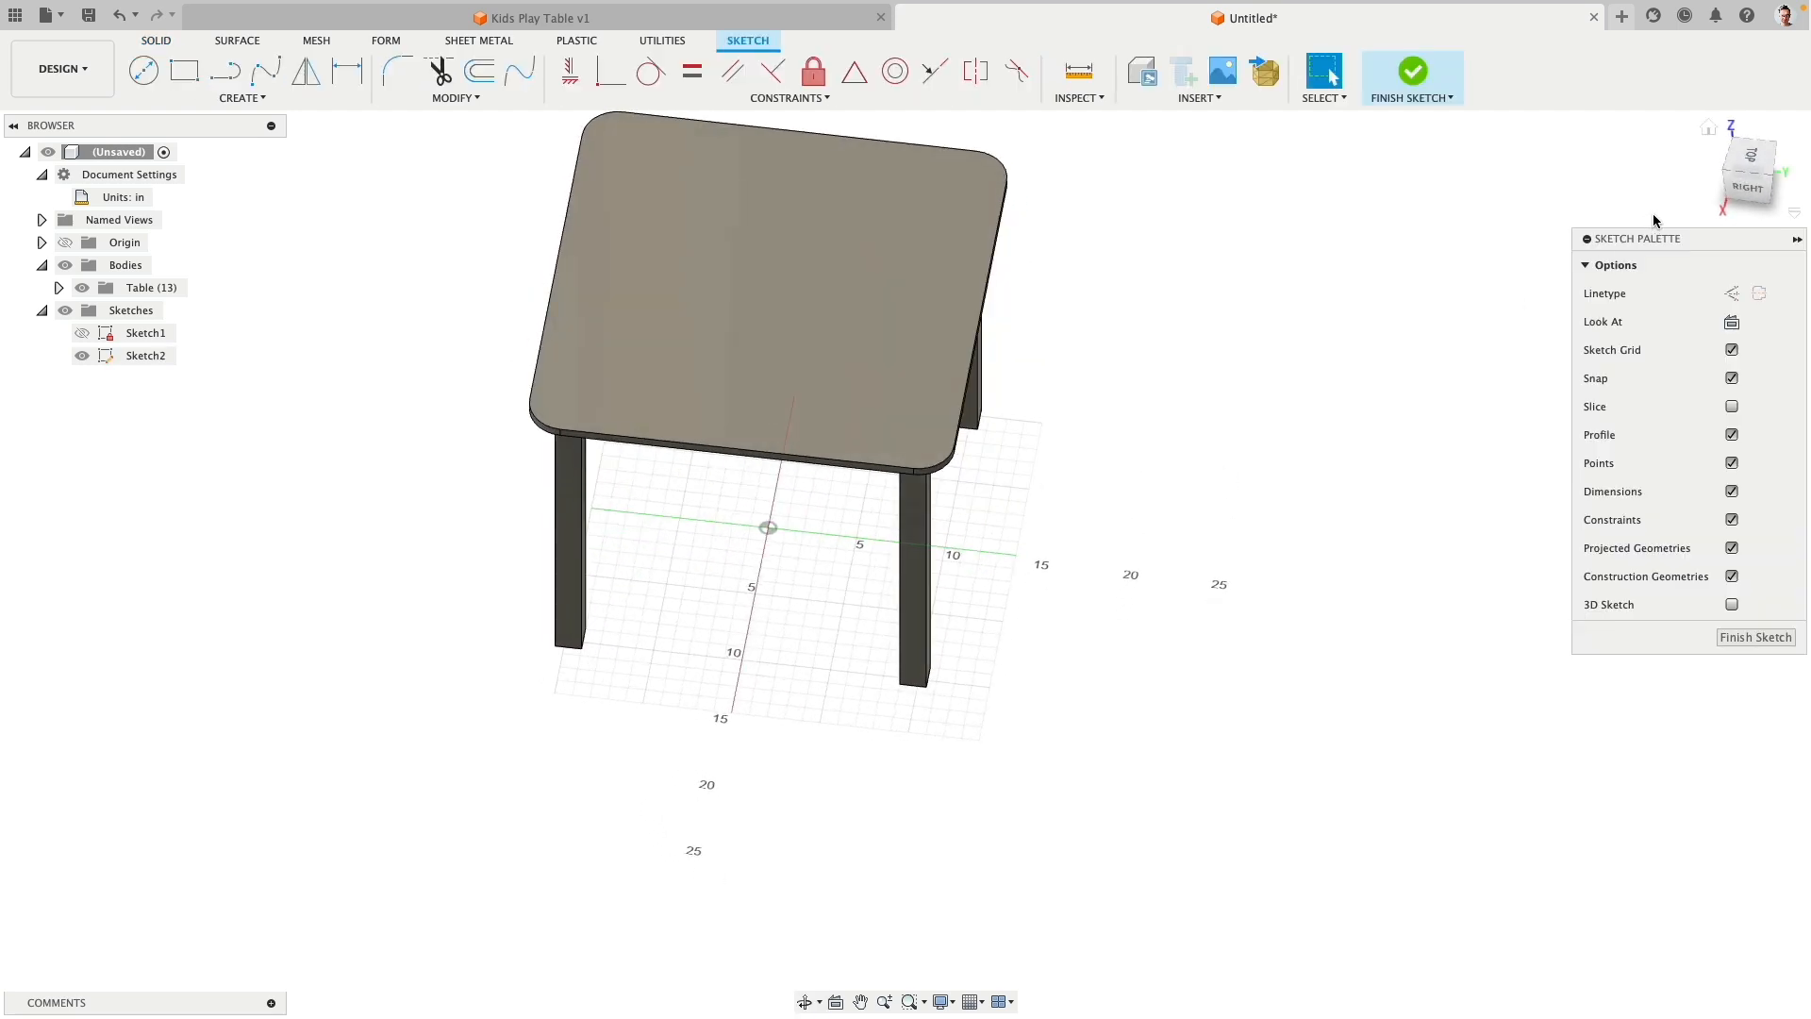
# Step: Sketch a center rectangle 10 in wide and about 10 in deep, centred on the red axis about 9 in from the origin
pyautogui.click(251, 98)
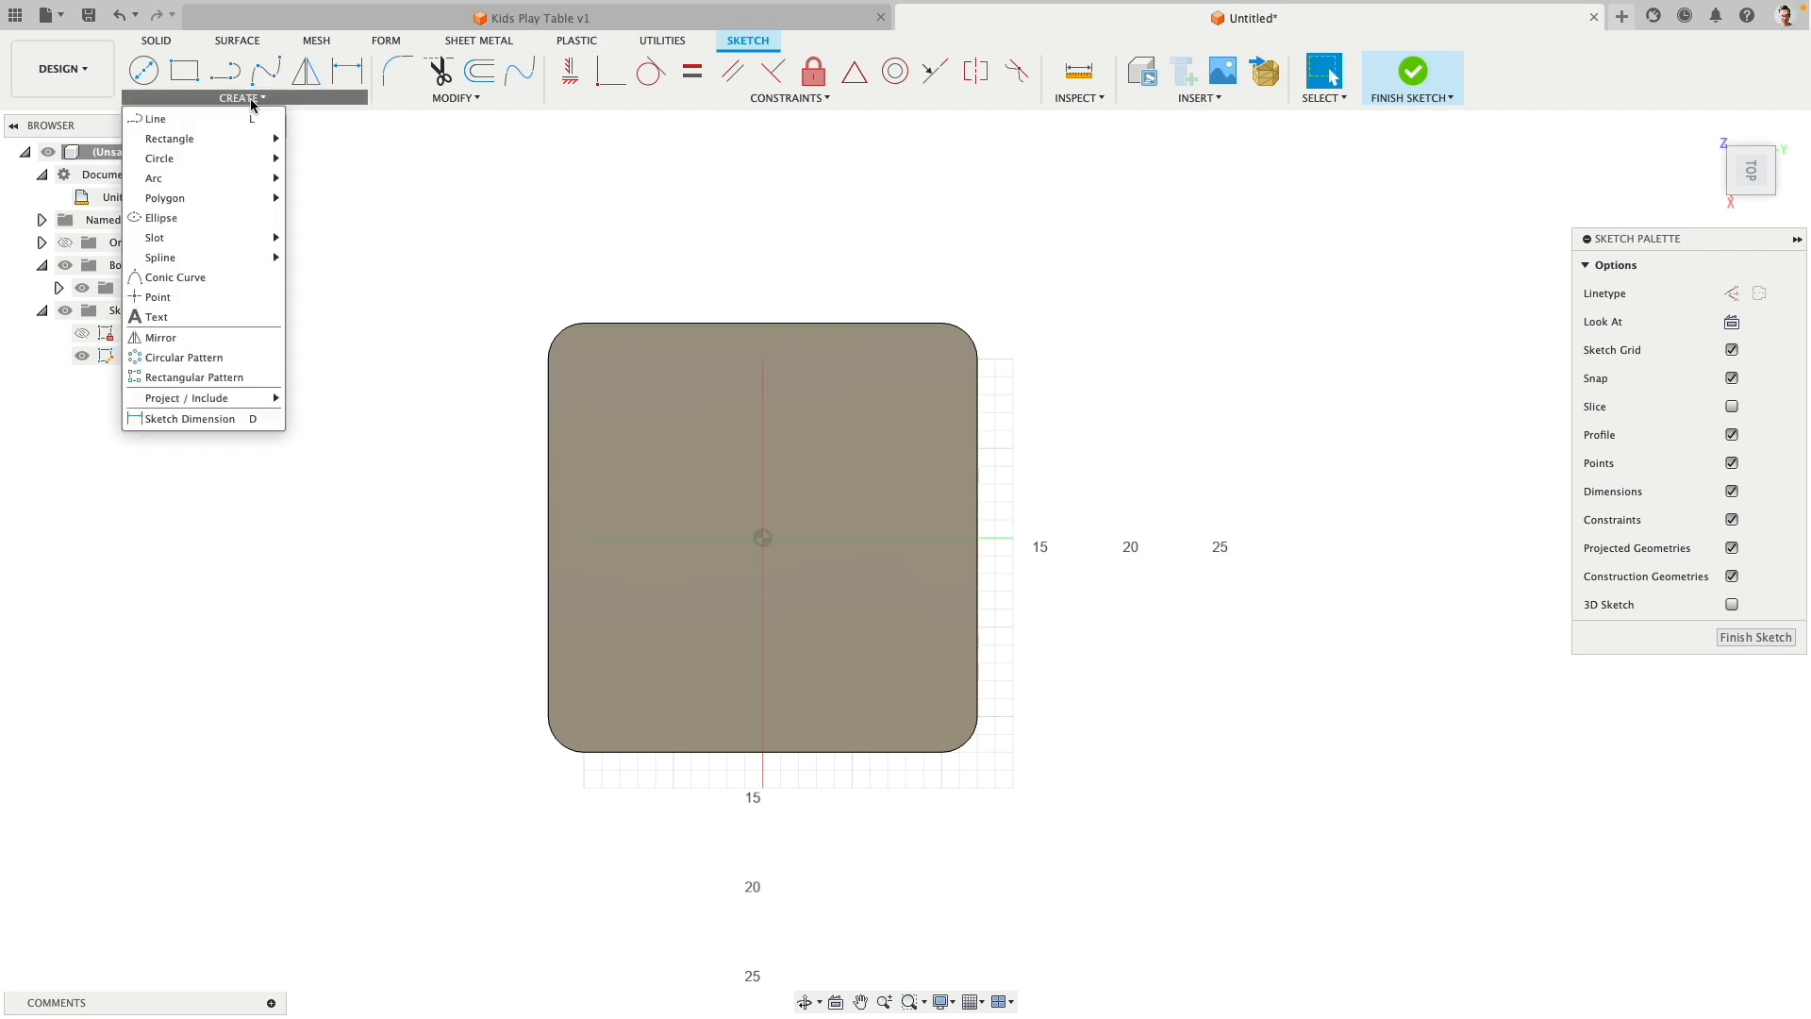
pyautogui.moveTo(236, 141)
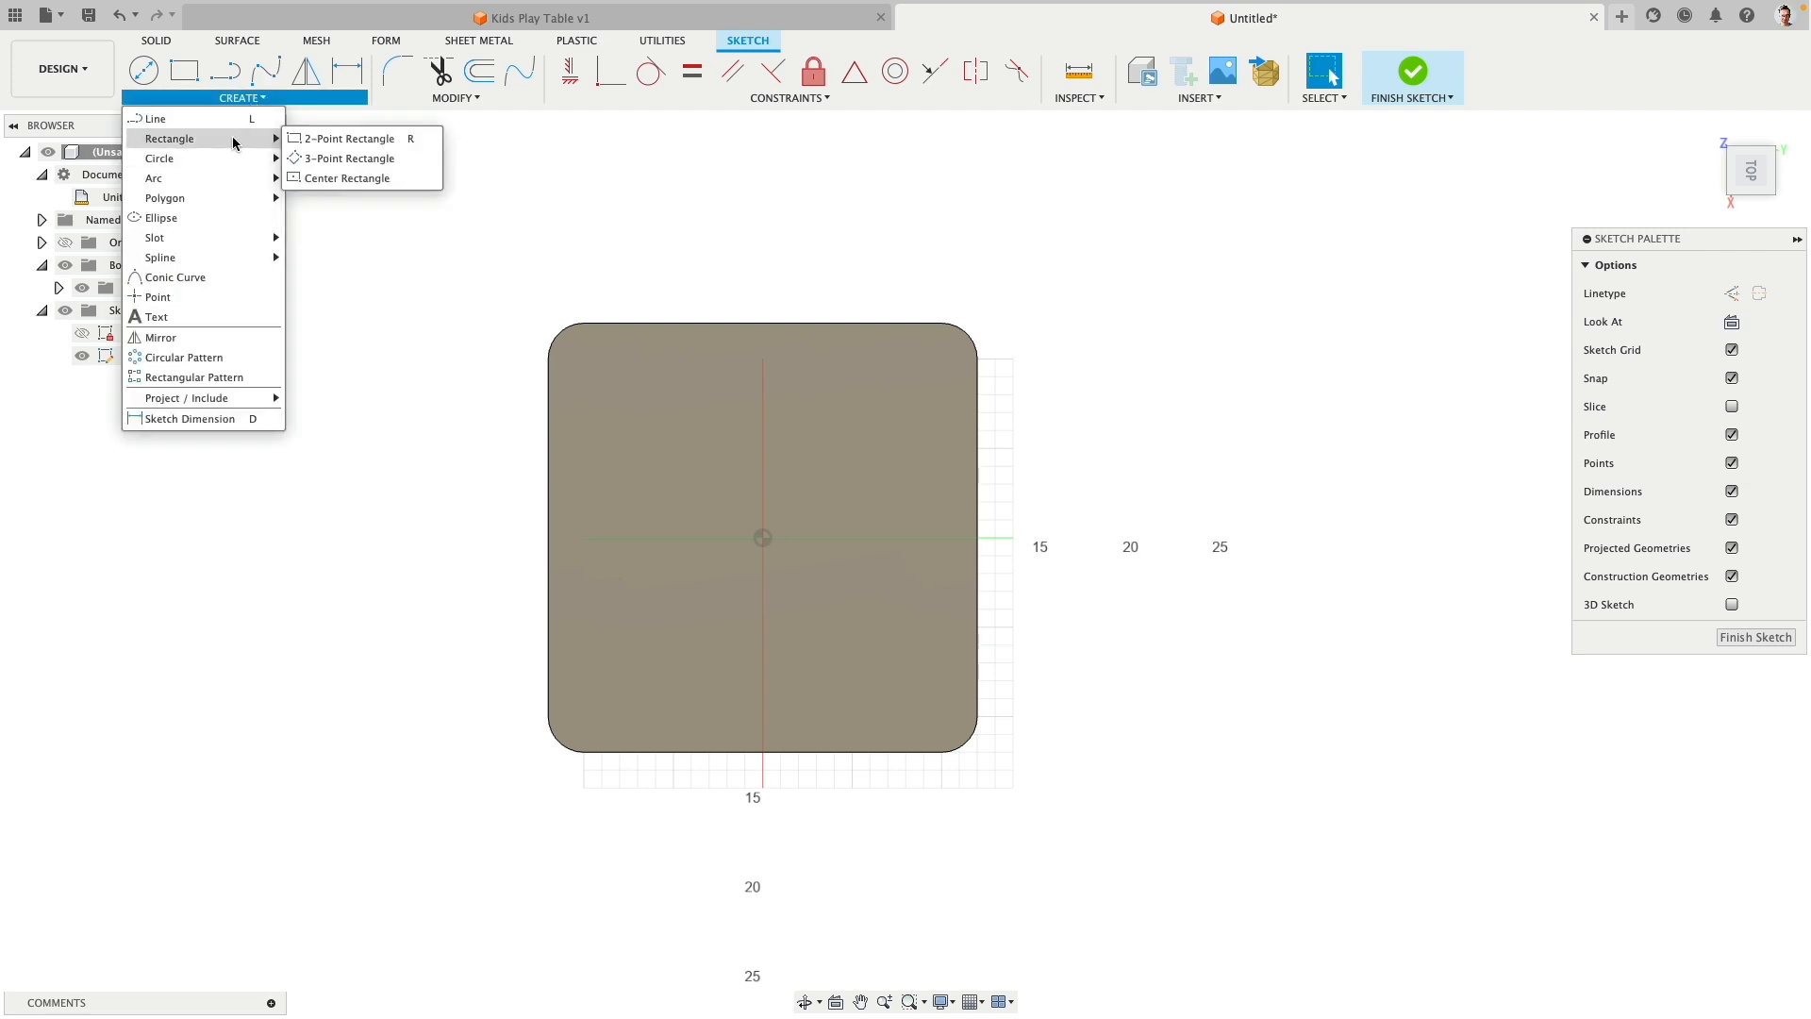
pyautogui.click(366, 179)
pyautogui.click(764, 699)
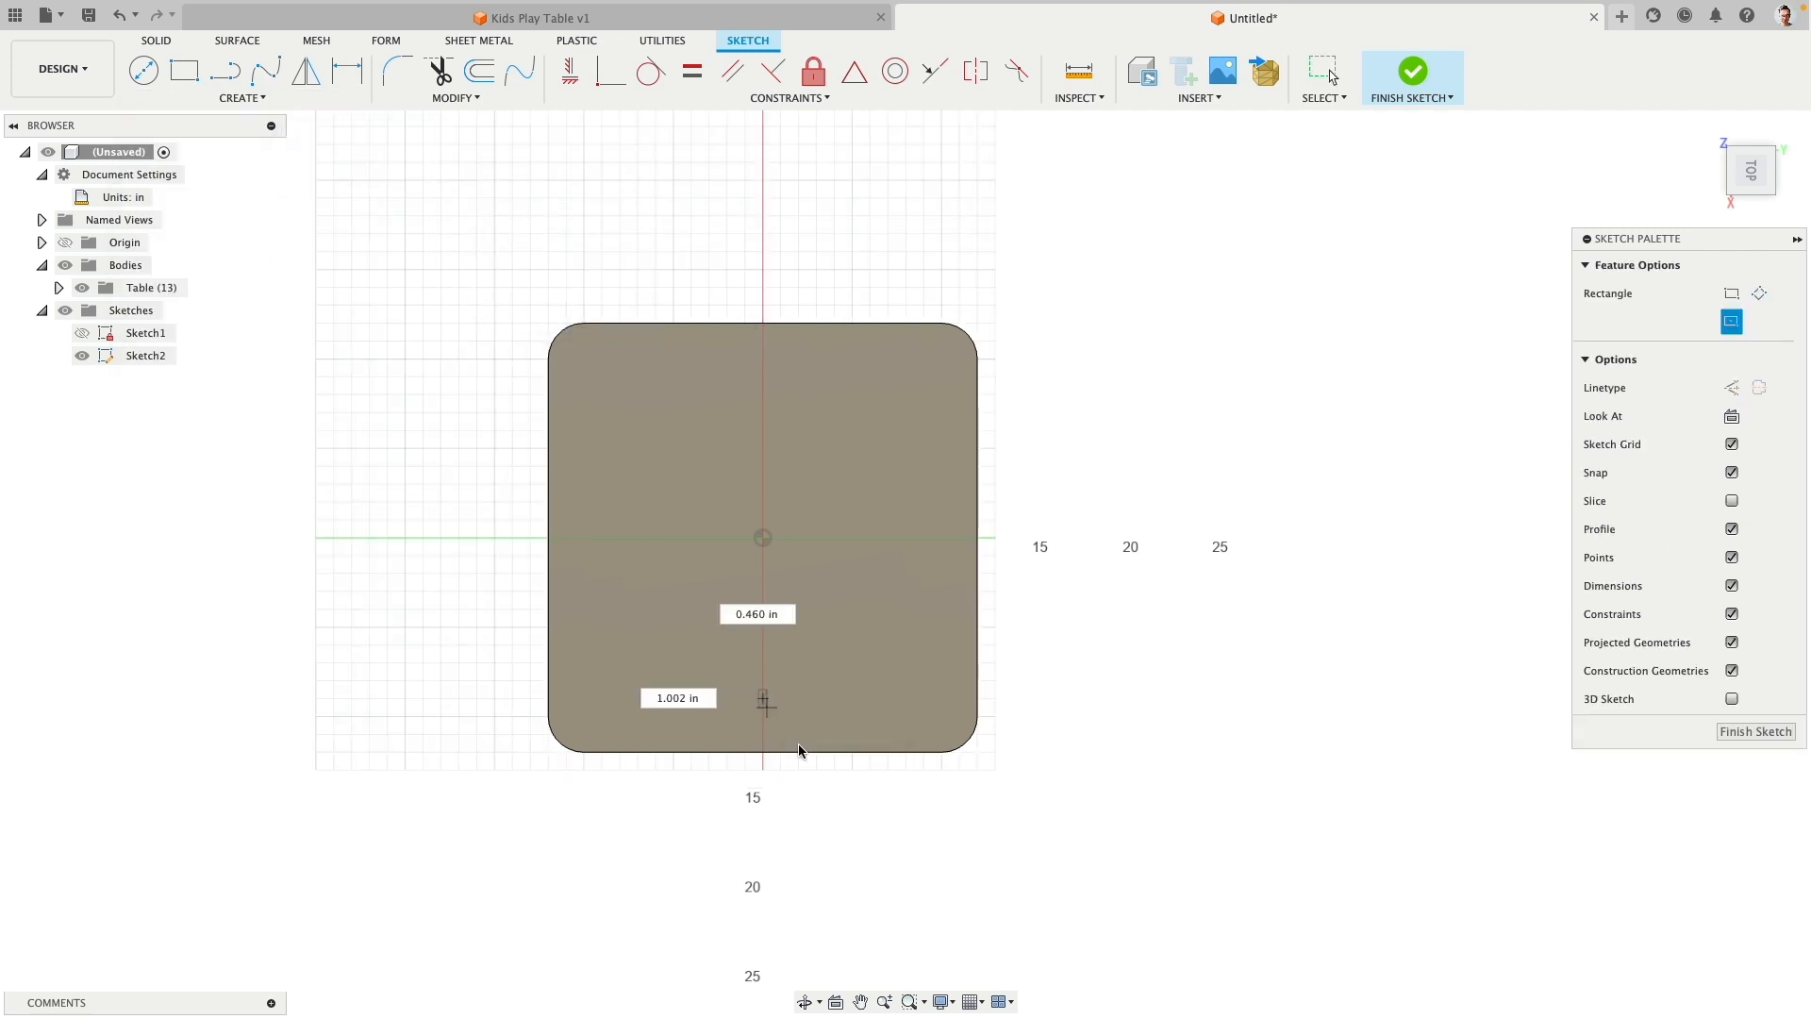
pyautogui.write('1')
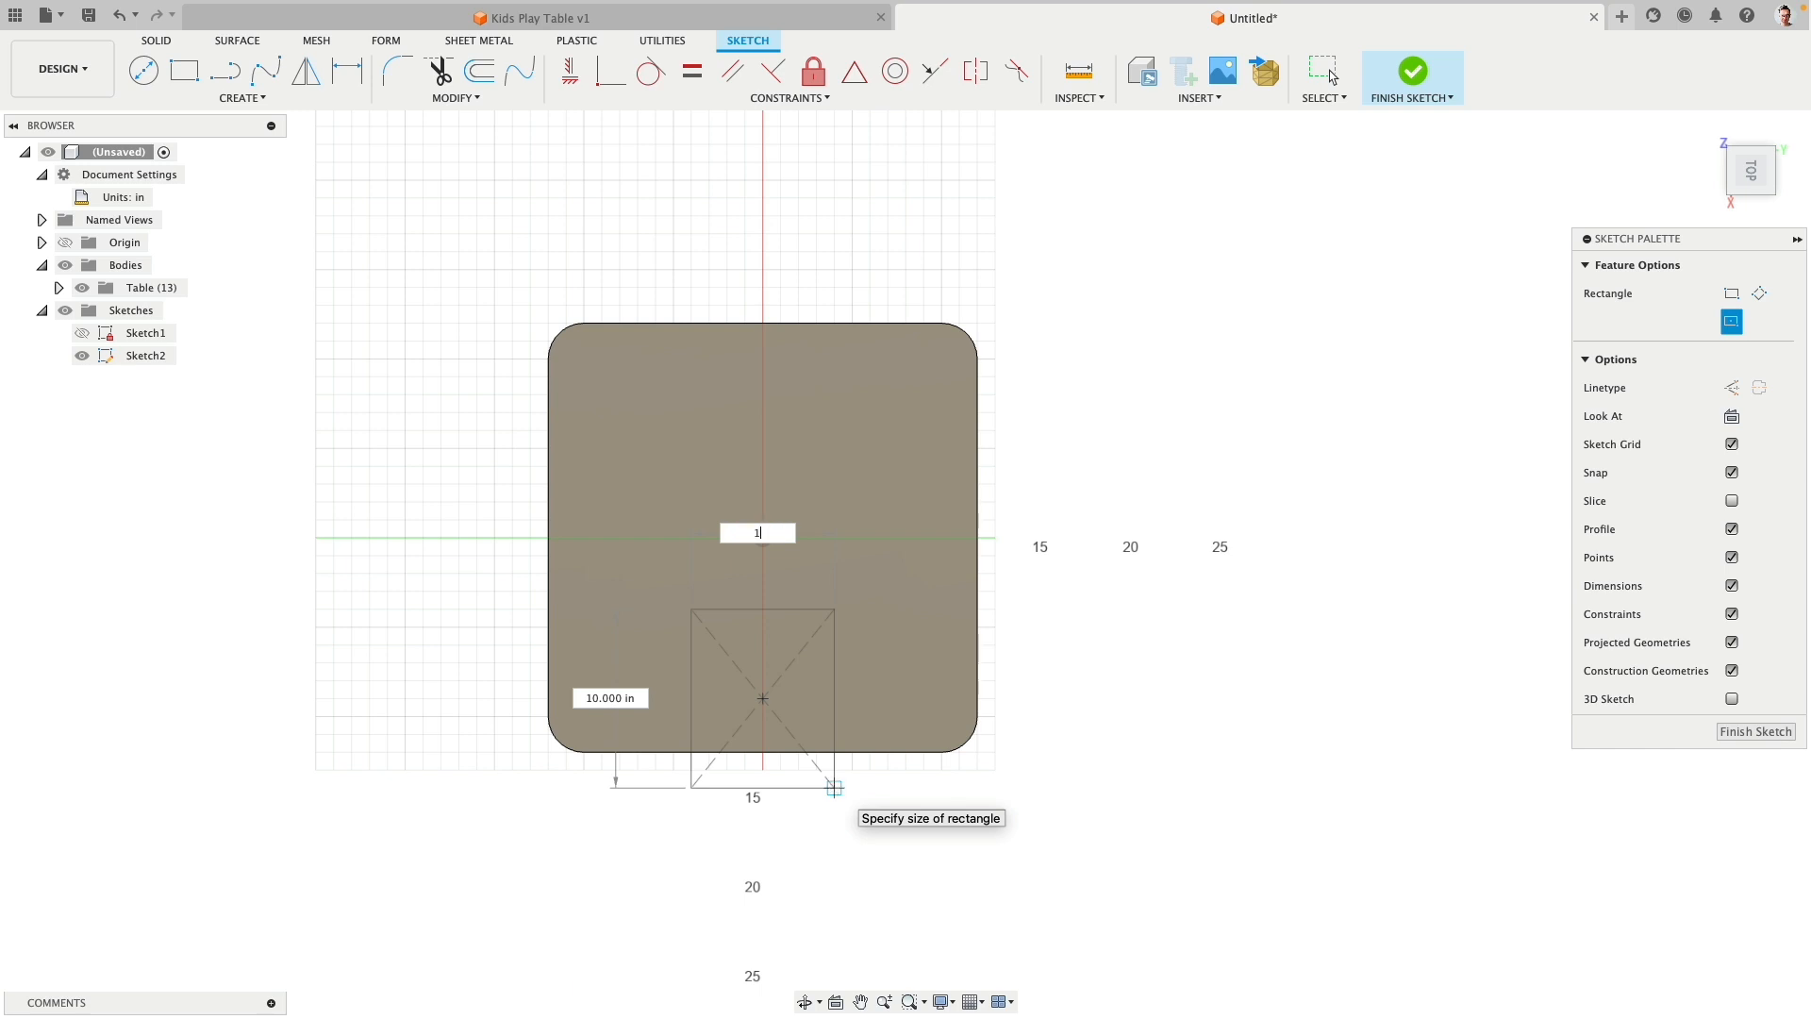
pyautogui.write('0')
pyautogui.press('Tab')
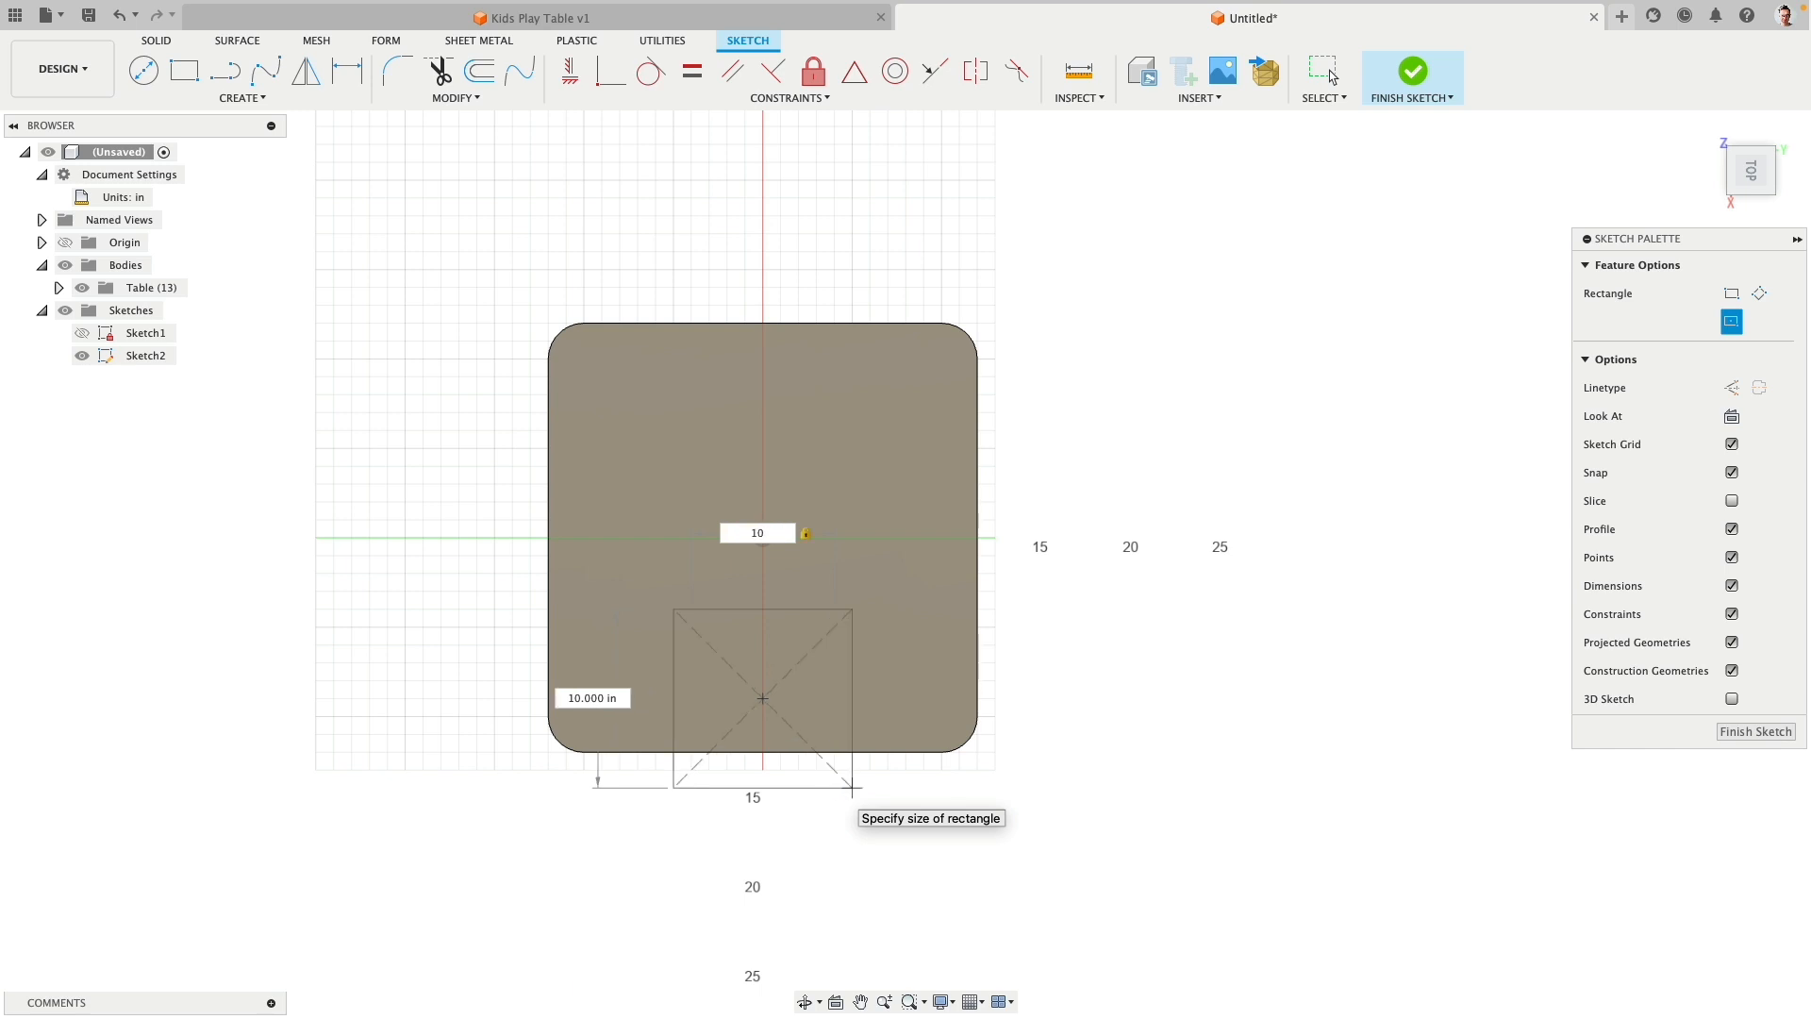
pyautogui.press('Return')
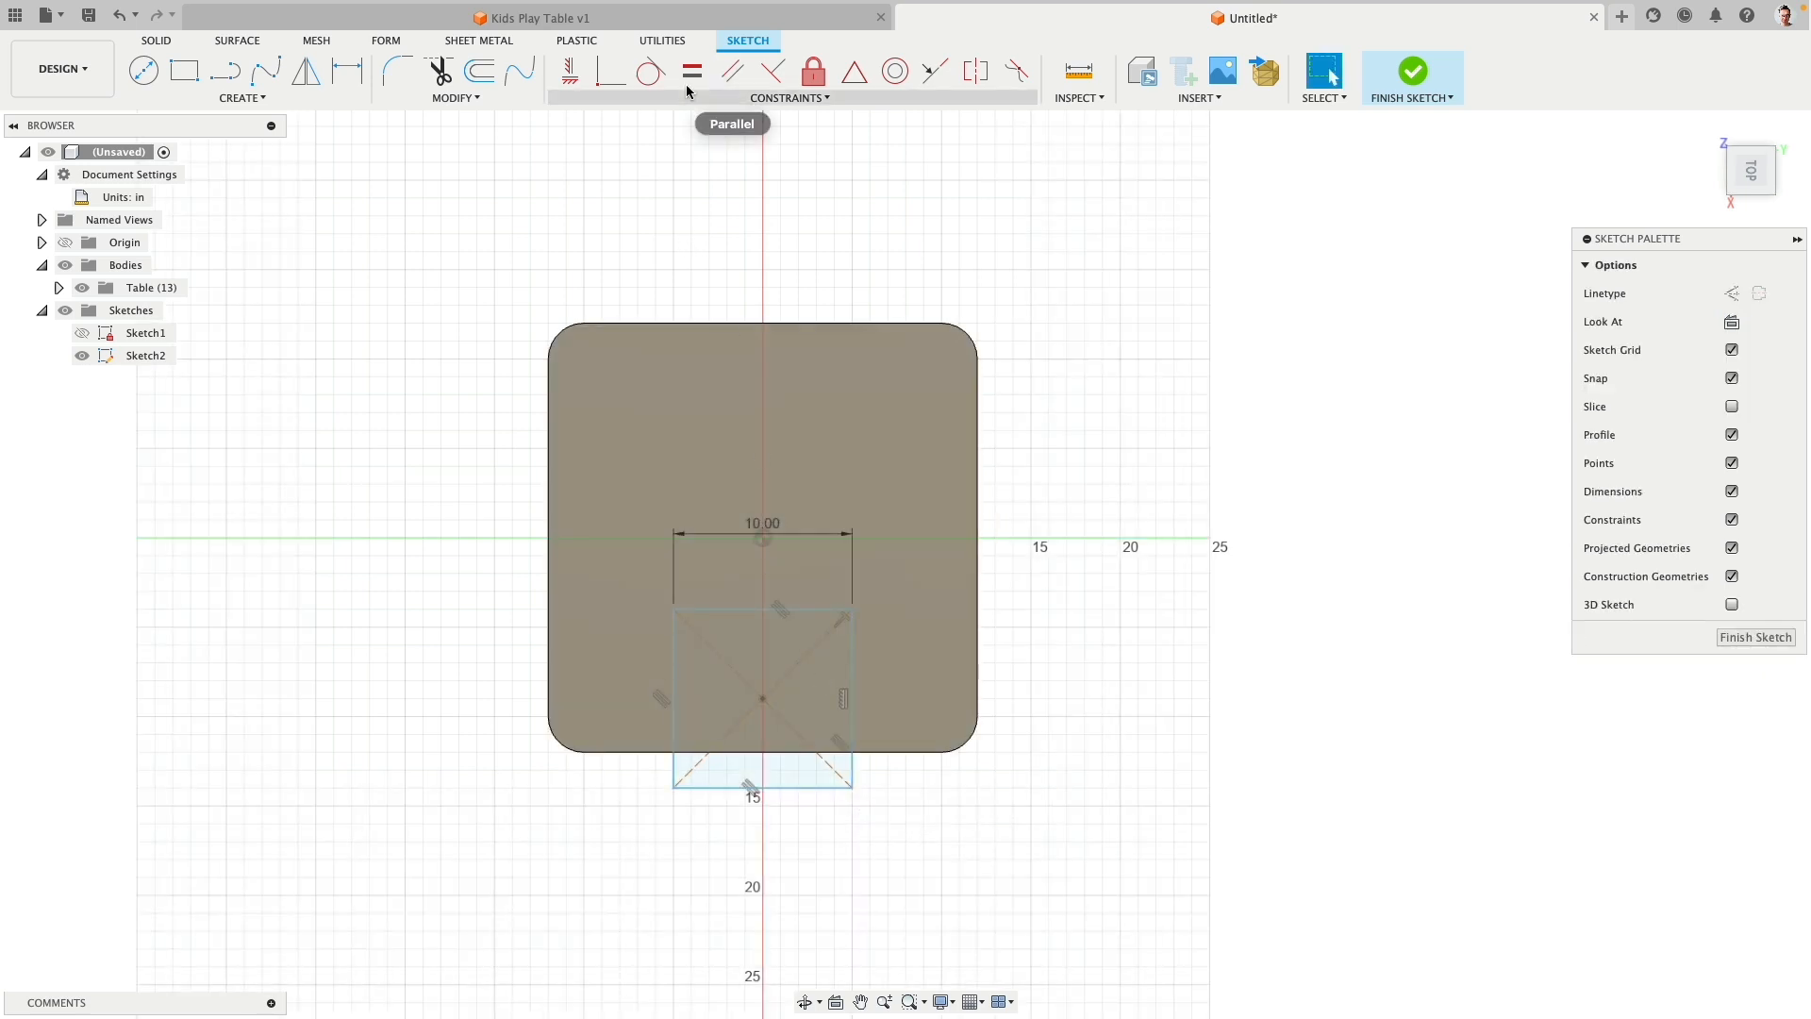
# Step: Constrain the rectangle's adjacent sides as equal, and move the square by its centre point clear of the tabletop, to about X 18.3, Y 1.3 in
pyautogui.click(691, 71)
pyautogui.click(837, 615)
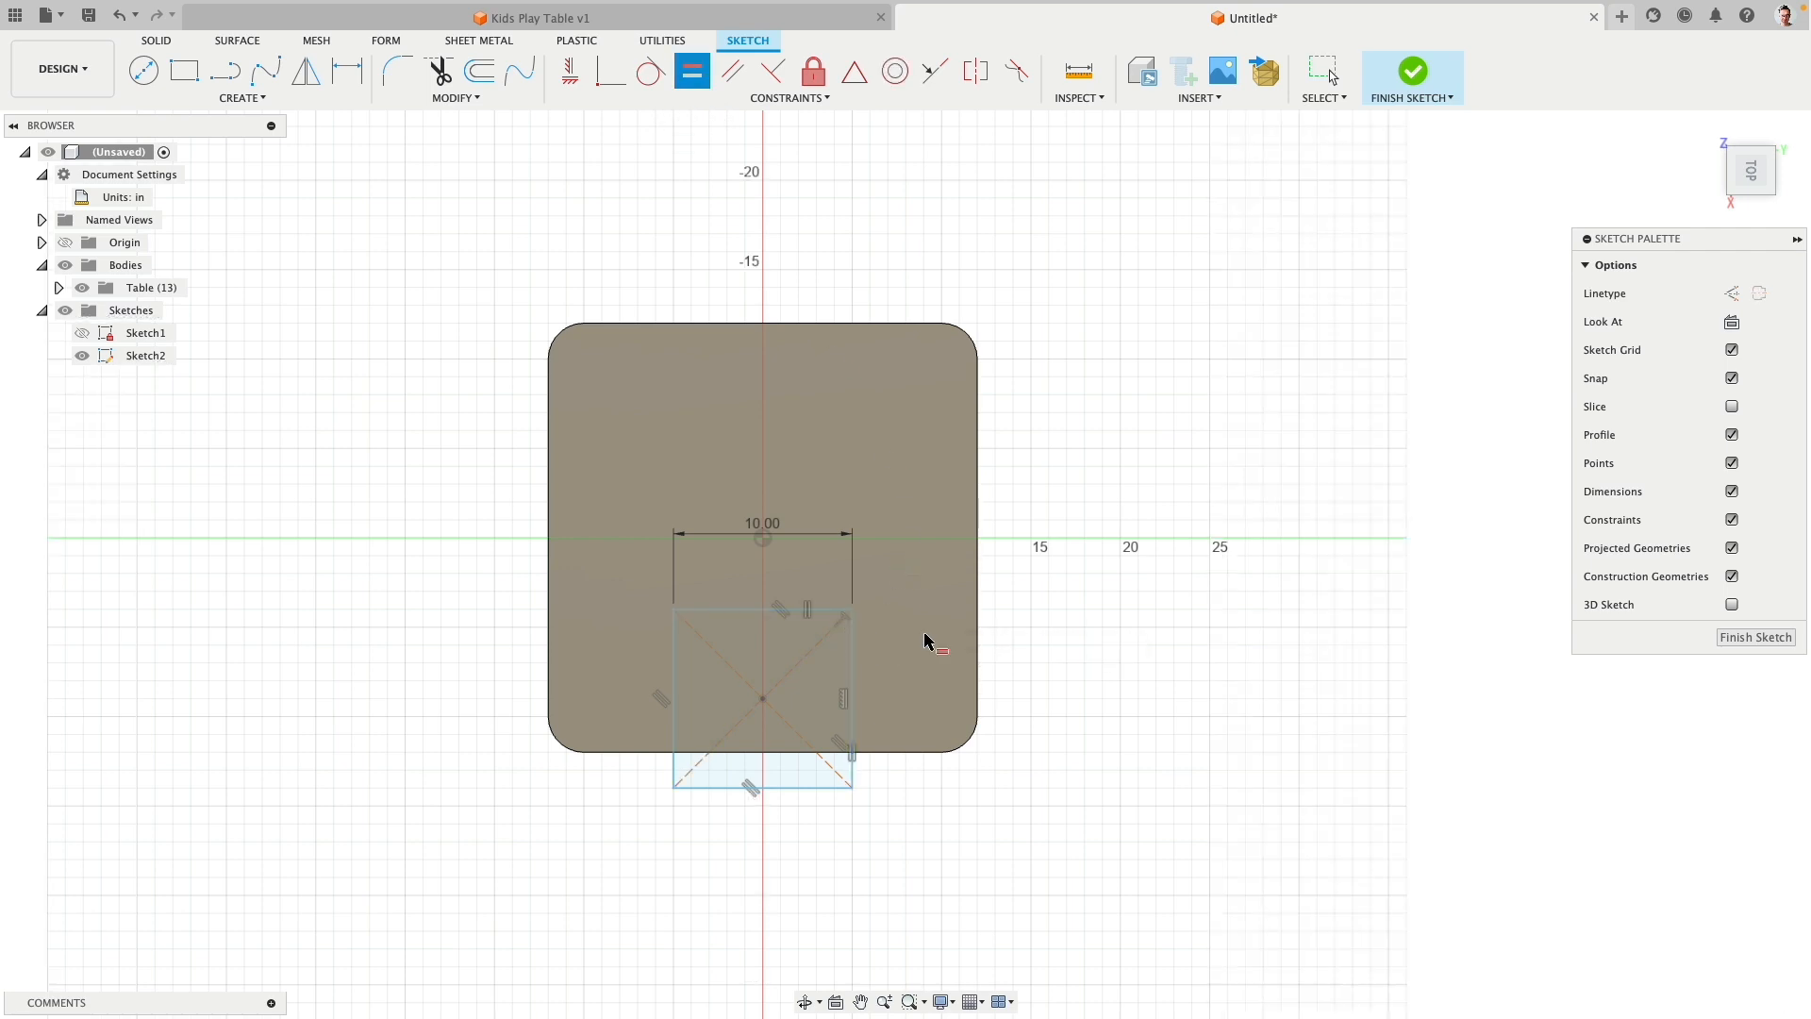
pyautogui.press('Escape')
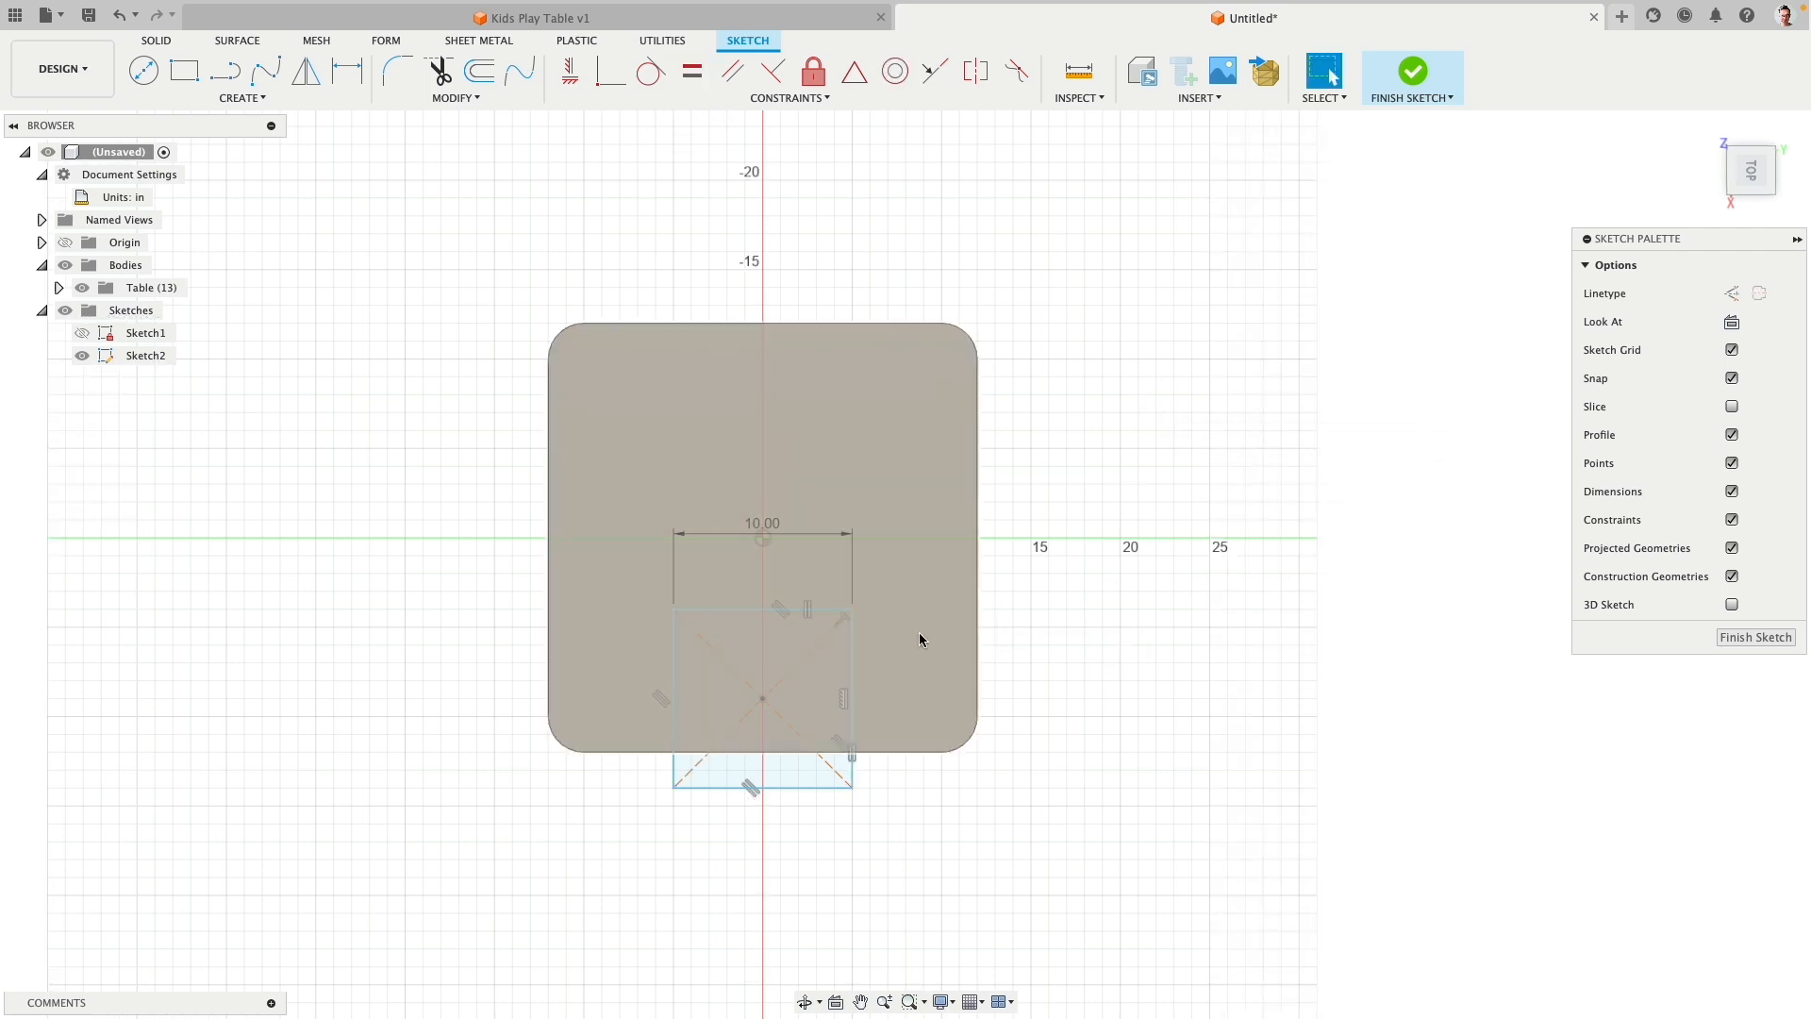
pyautogui.moveTo(764, 703)
pyautogui.mouseDown()
pyautogui.moveTo(760, 860)
pyautogui.moveTo(765, 808)
pyautogui.moveTo(767, 865)
pyautogui.moveTo(767, 812)
pyautogui.moveTo(790, 869)
pyautogui.moveTo(721, 858)
pyautogui.moveTo(792, 868)
pyautogui.mouseUp()
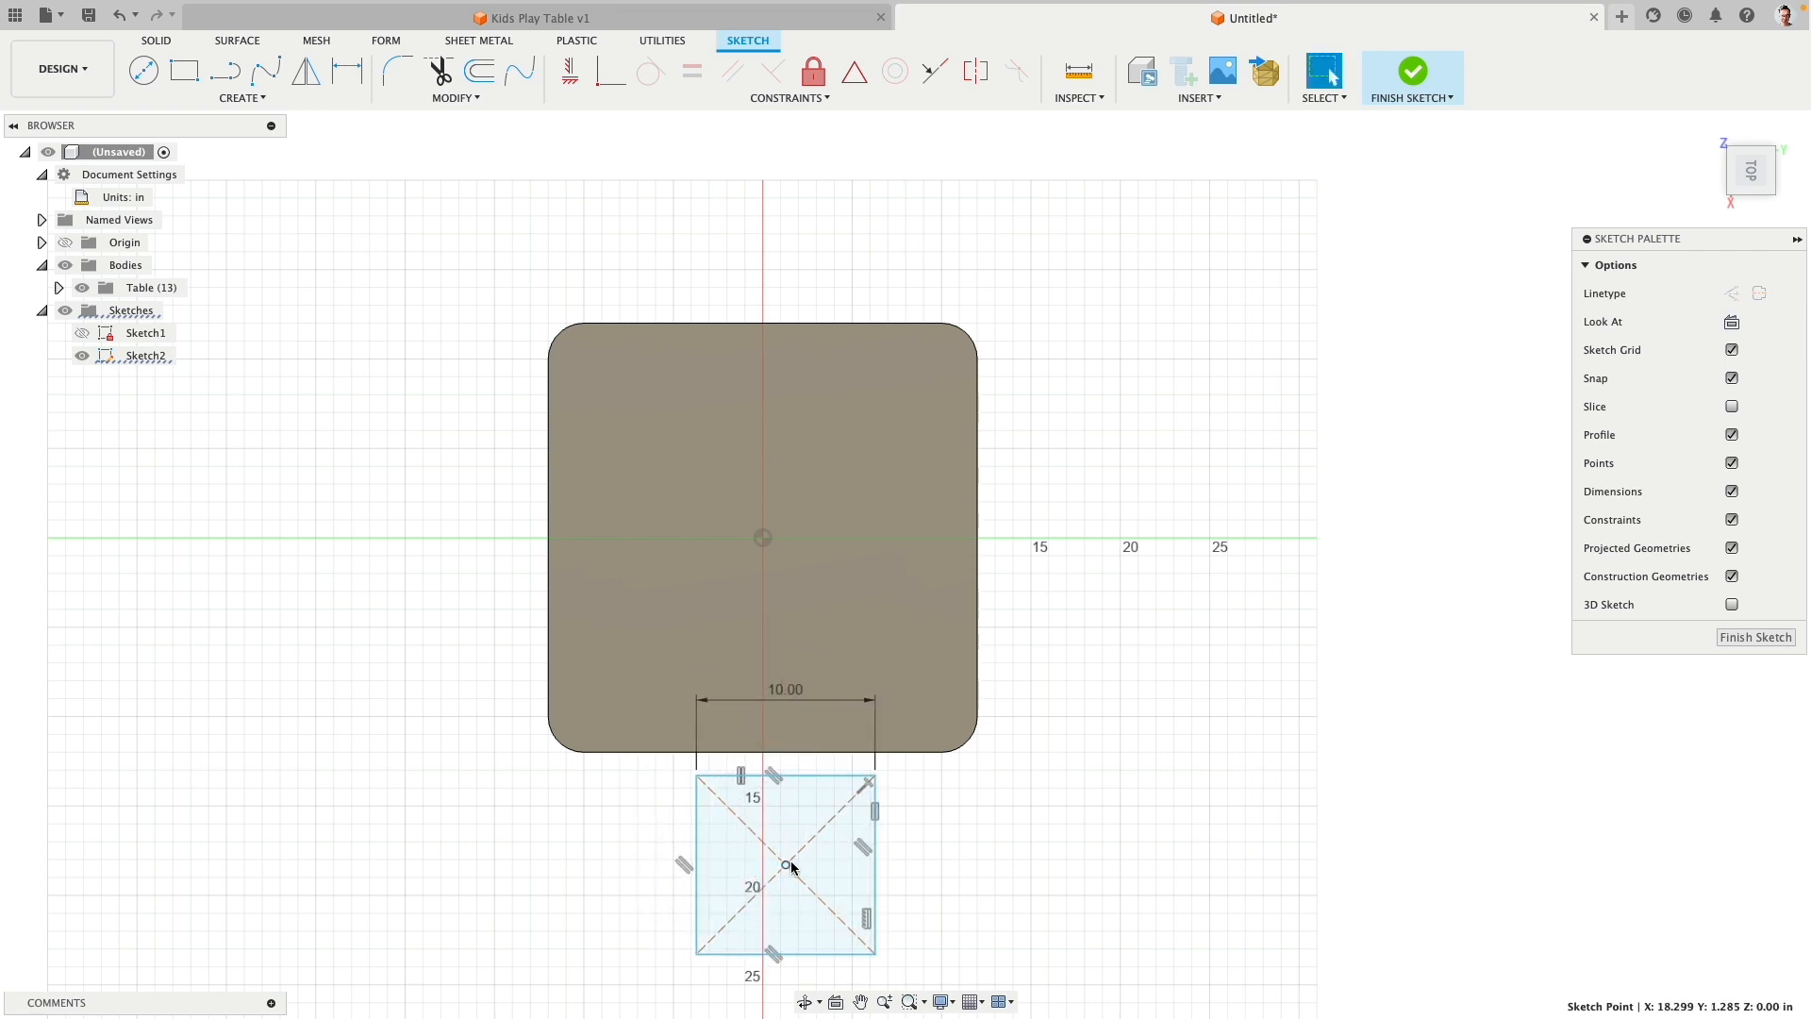
# Step: Align the square's centre point with the sketch origin using the Horizontal/Vertical constraint
pyautogui.keyDown('shift'); pyautogui.moveTo(989, 830); pyautogui.dragTo(964, 749, button='middle'); pyautogui.keyUp('shift')
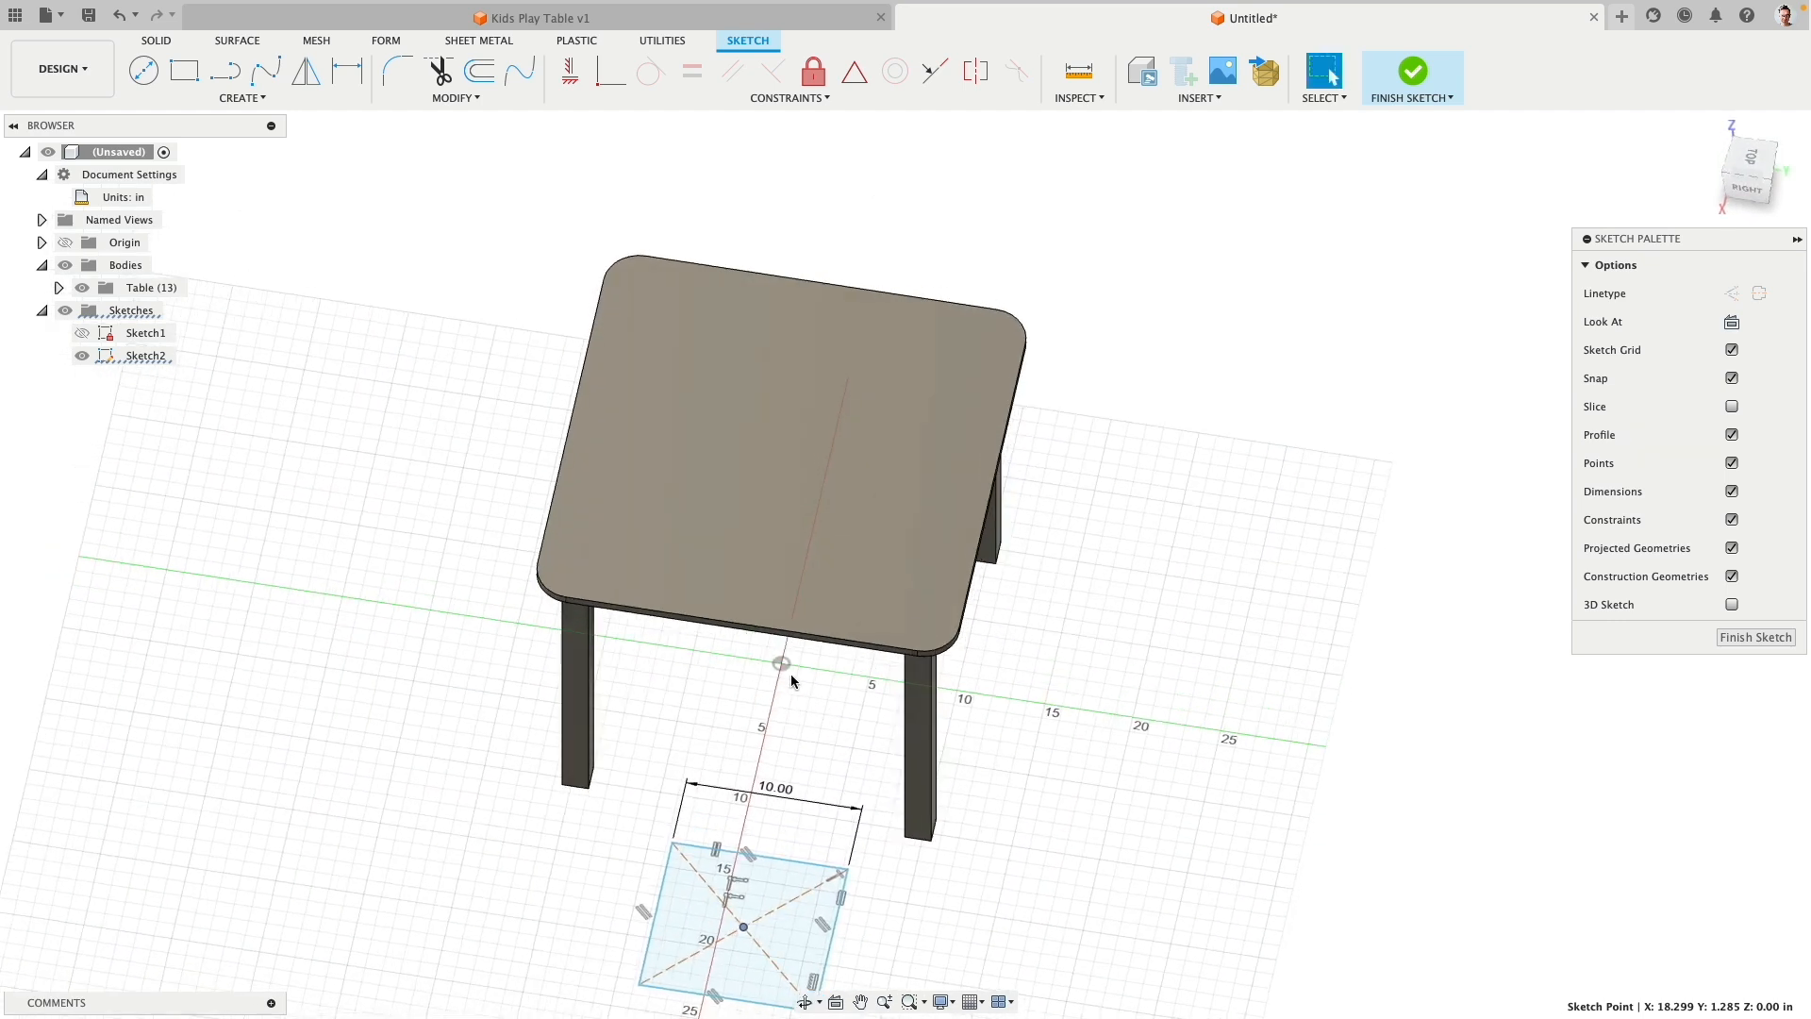
pyautogui.click(781, 665)
pyautogui.moveTo(1180, 571); pyautogui.dragTo(1161, 408, button='middle')
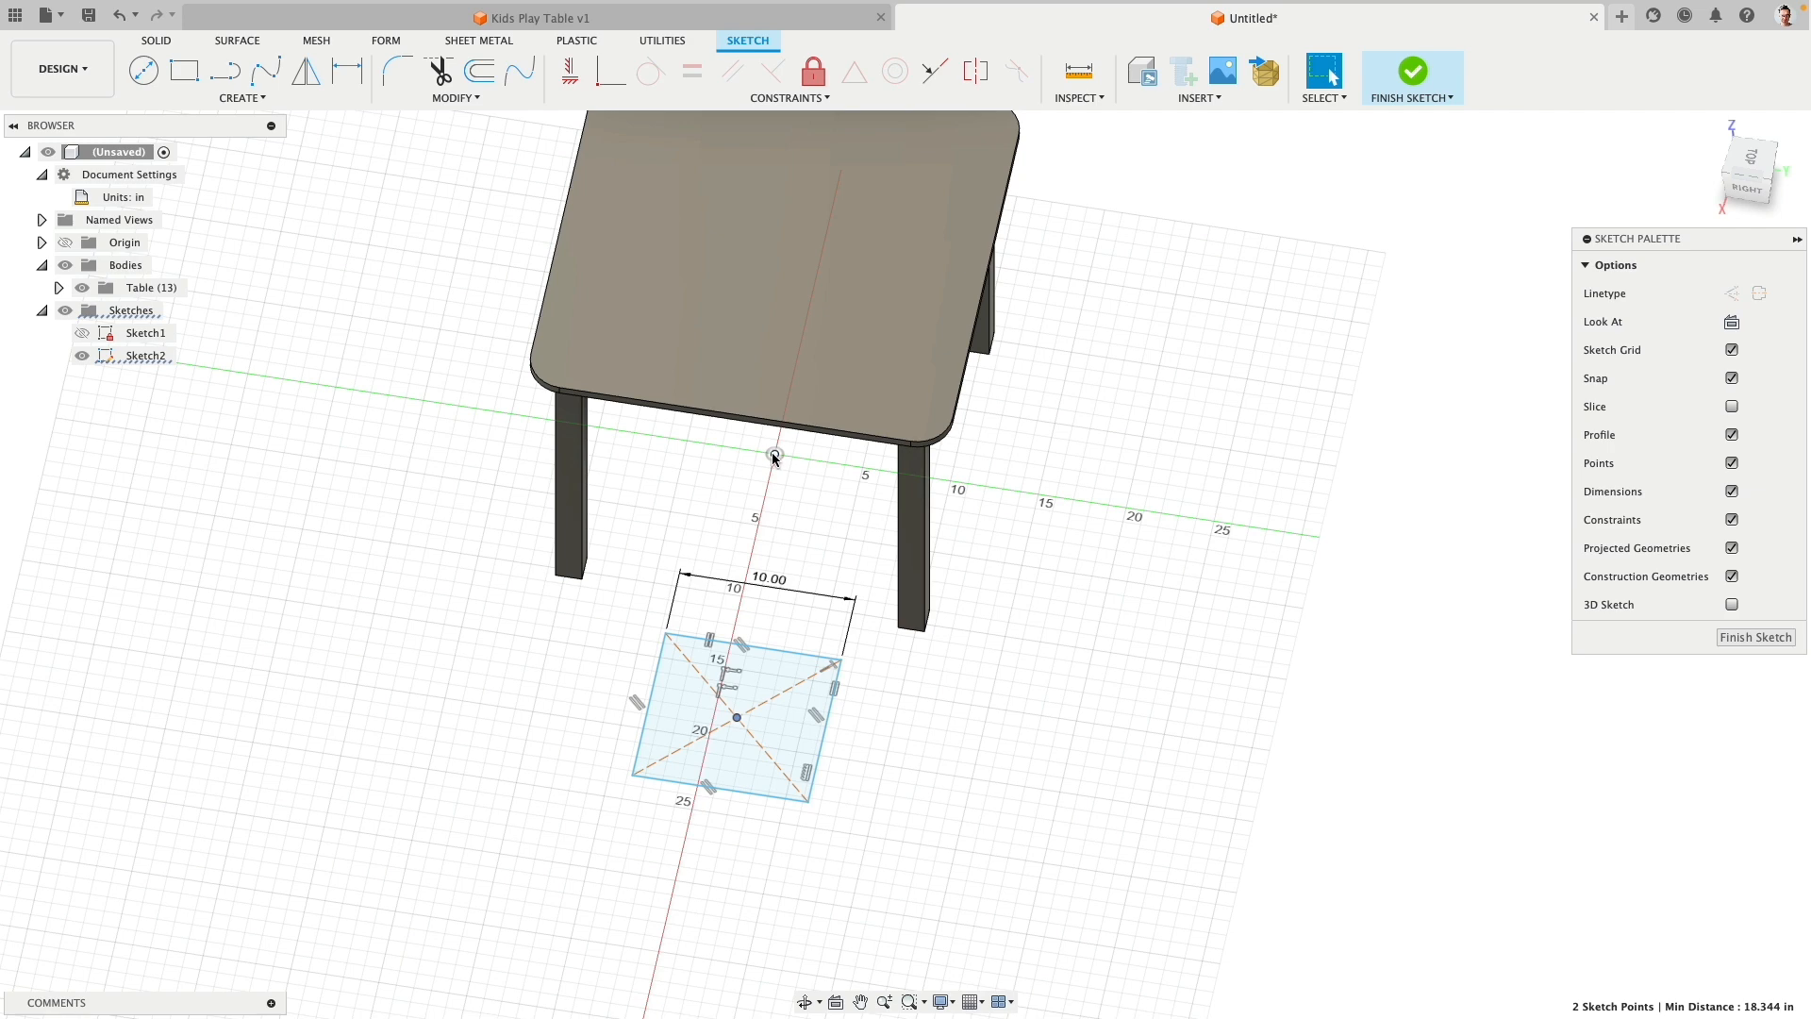
pyautogui.click(576, 76)
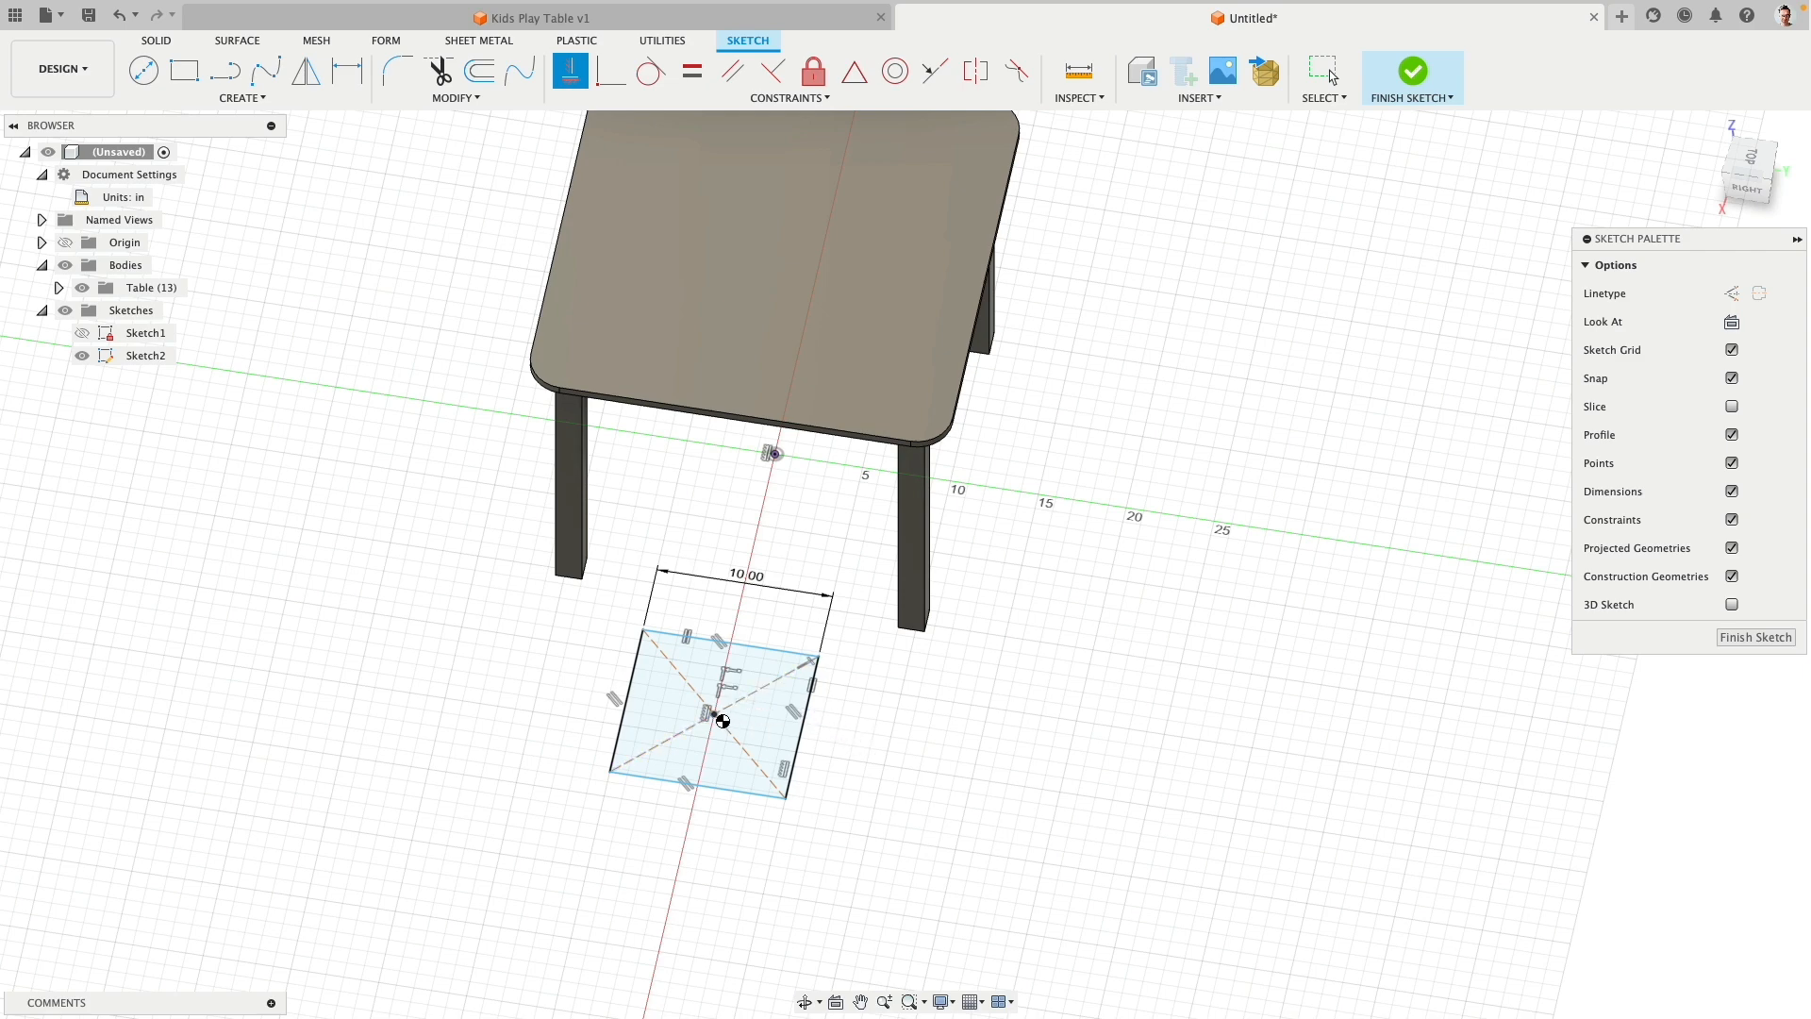
pyautogui.press('Escape')
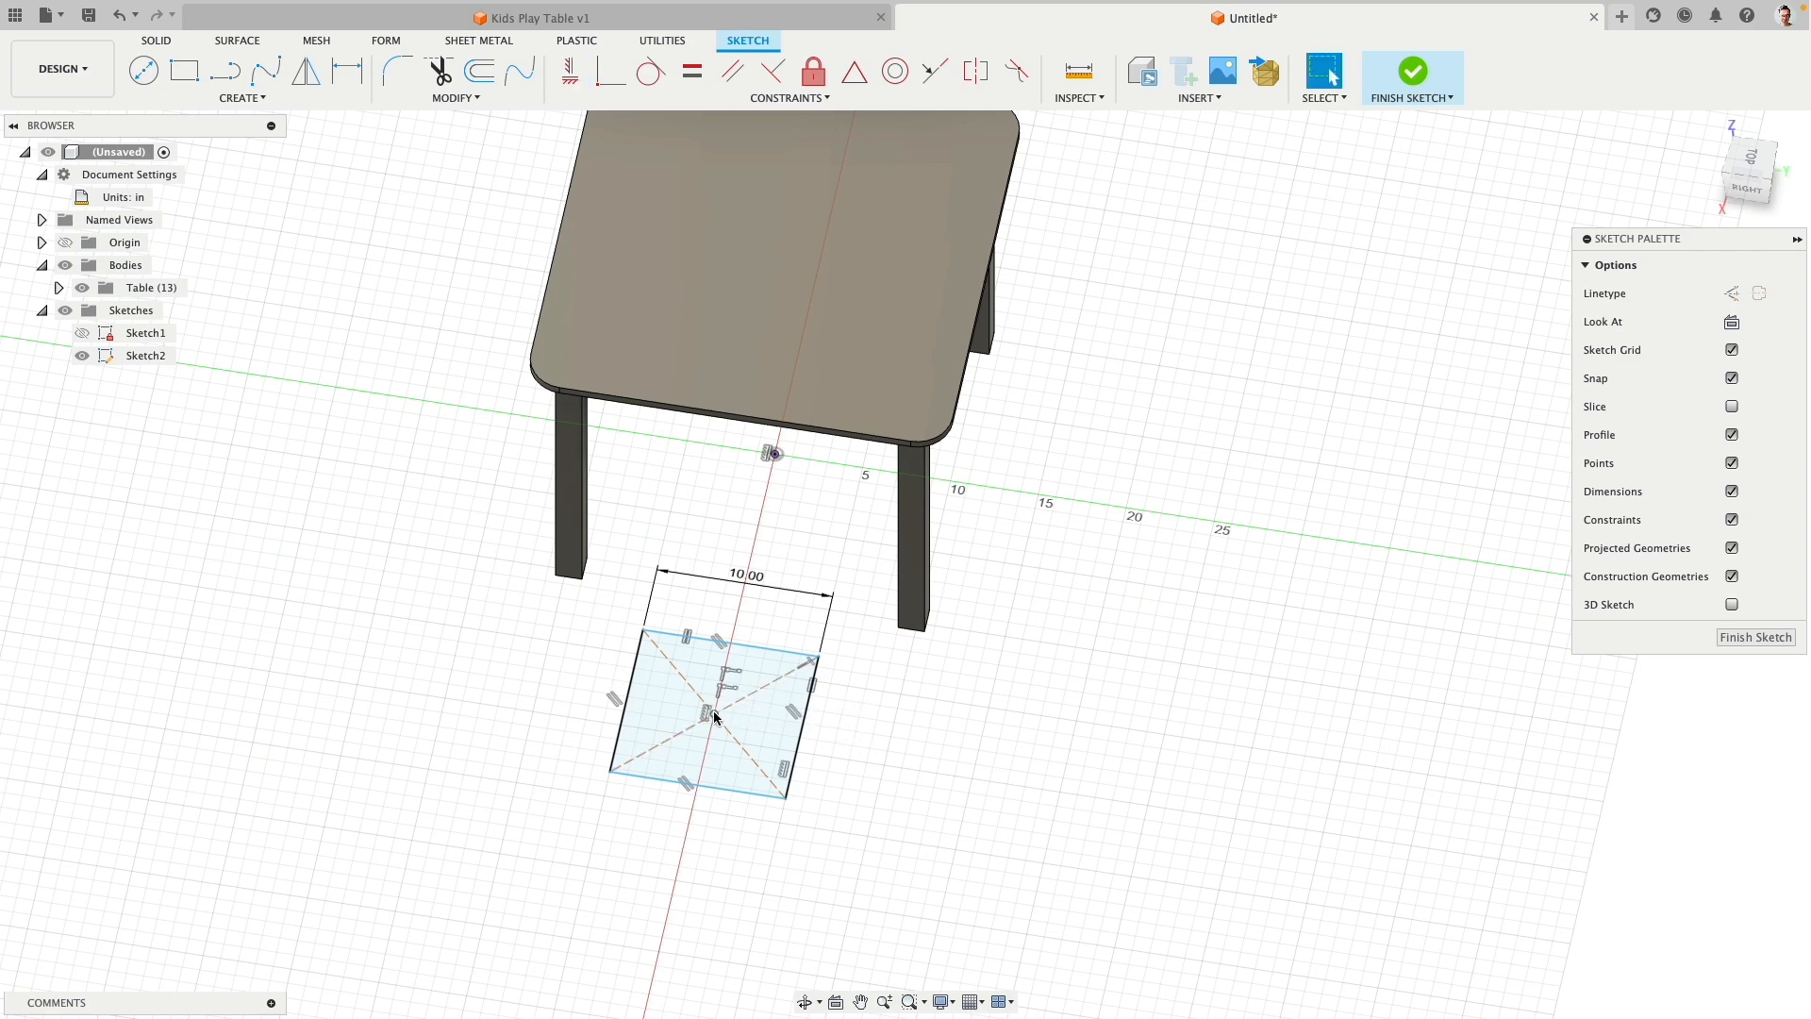
# Step: Move the square along the red axis until its centre is 13 in from the origin, and finish the sketch
pyautogui.moveTo(714, 717)
pyautogui.mouseDown()
pyautogui.moveTo(721, 731)
pyautogui.moveTo(741, 613)
pyautogui.moveTo(744, 632)
pyautogui.mouseUp()
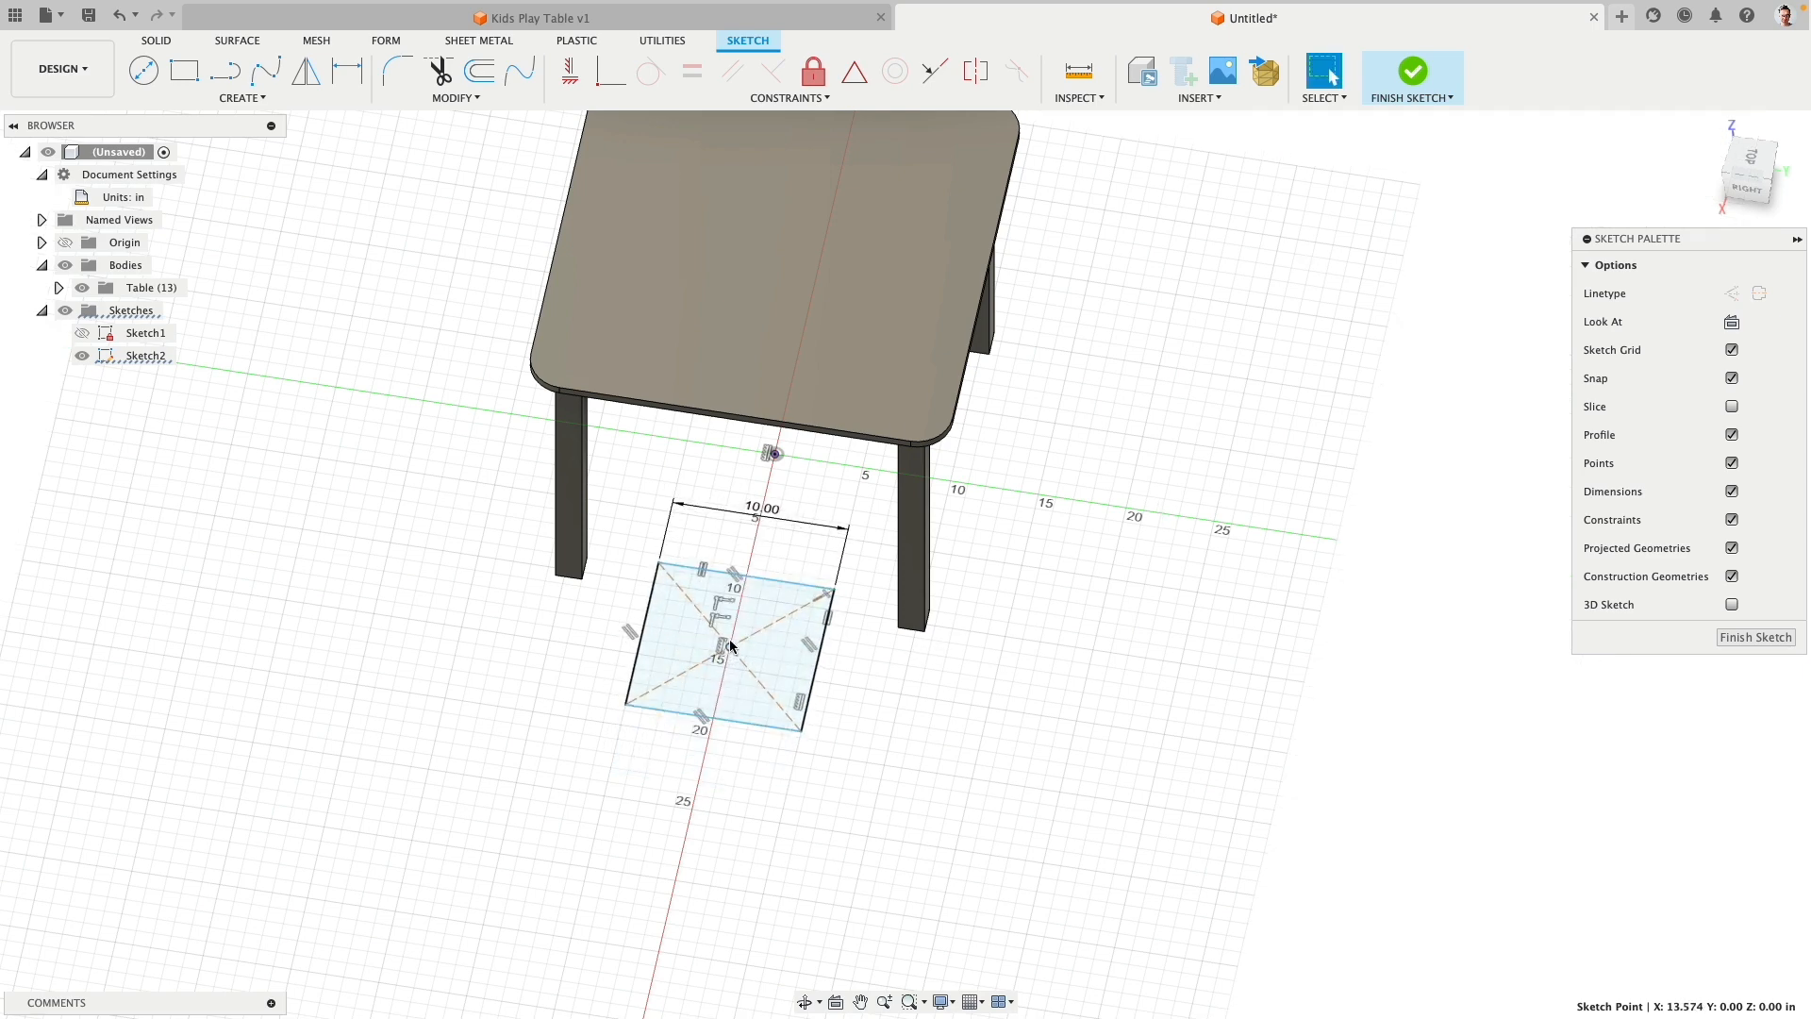
pyautogui.moveTo(729, 647); pyautogui.dragTo(732, 643)
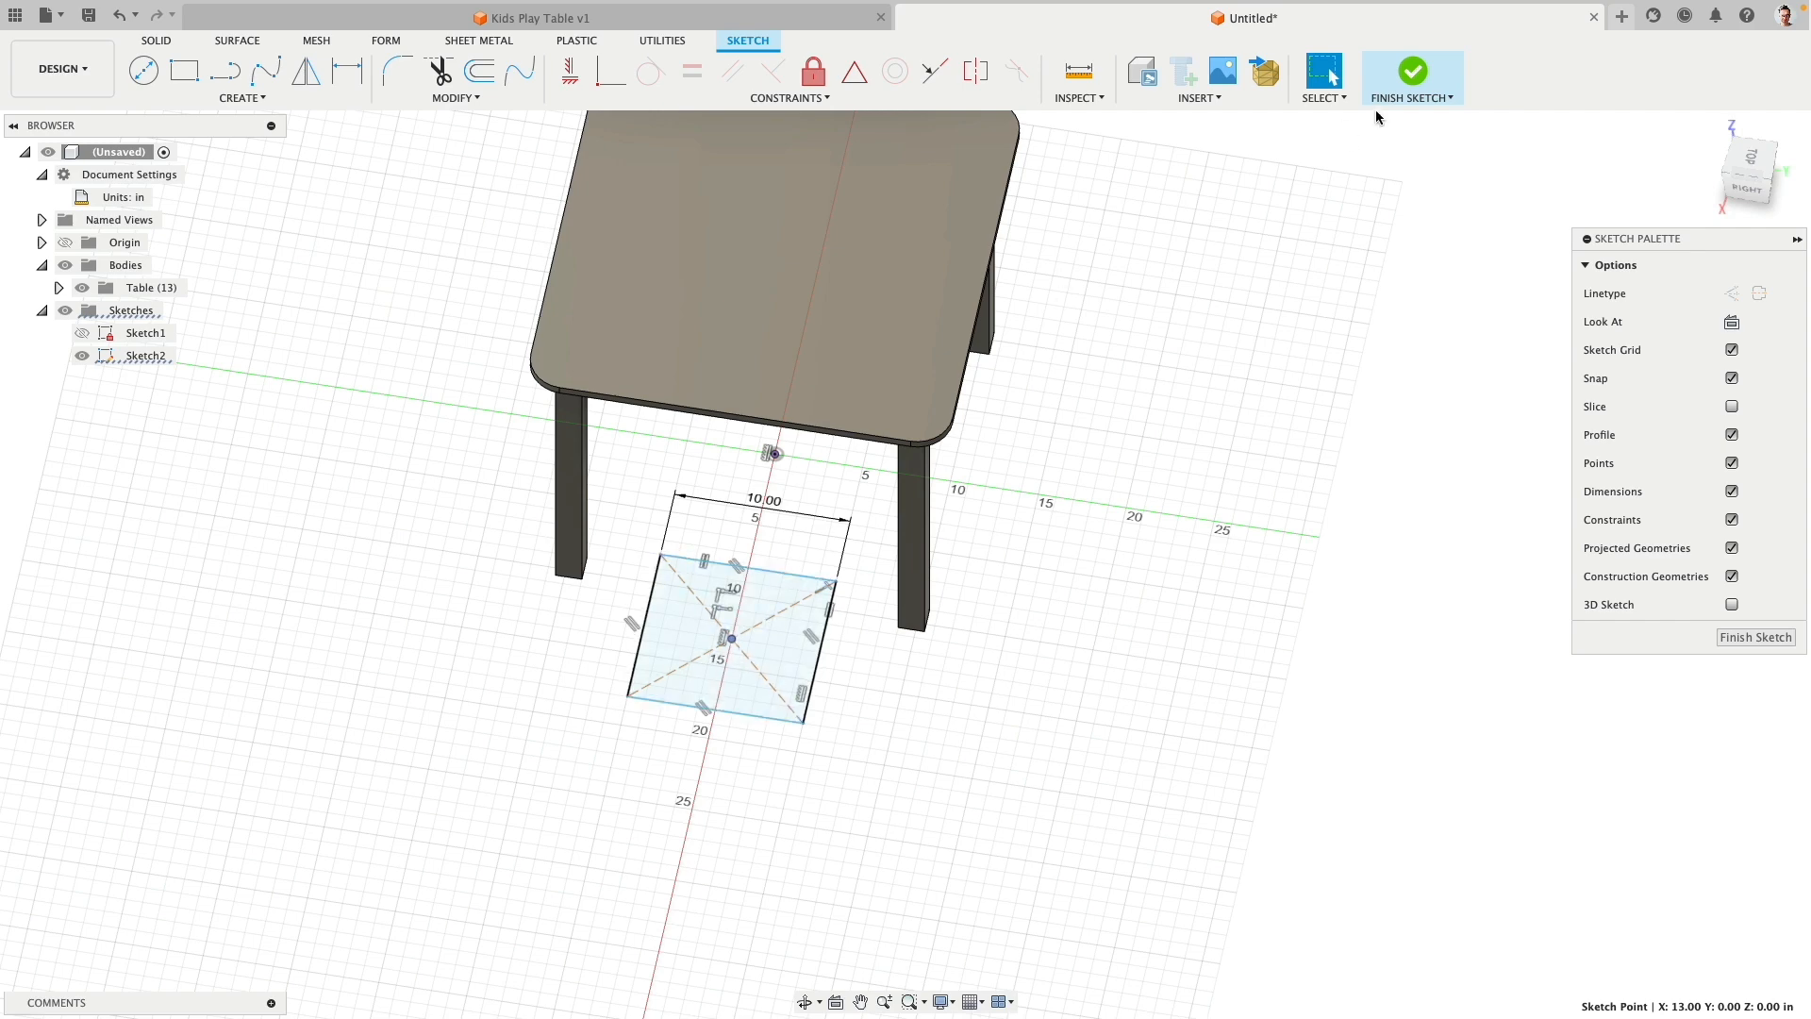
pyautogui.click(1412, 72)
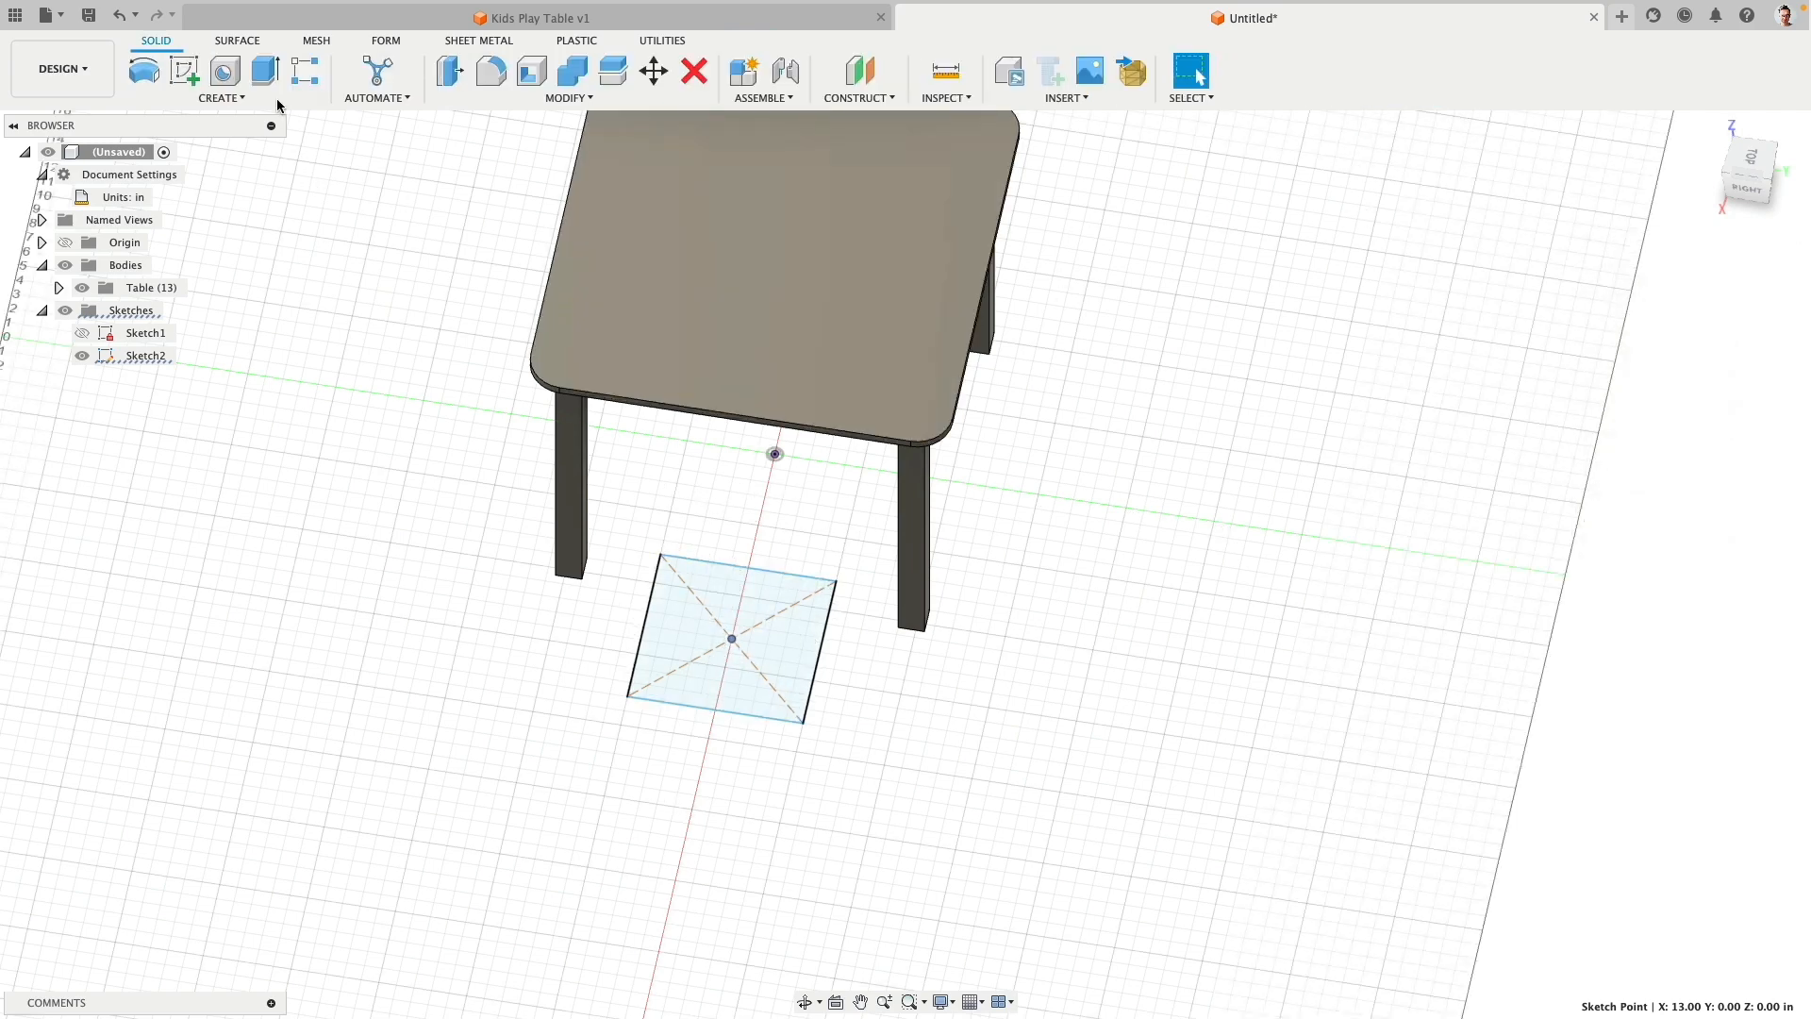
# Step: Extrude the 10 in square profile upward 10.5 in as a new body for the stool
pyautogui.click(265, 71)
pyautogui.click(698, 603)
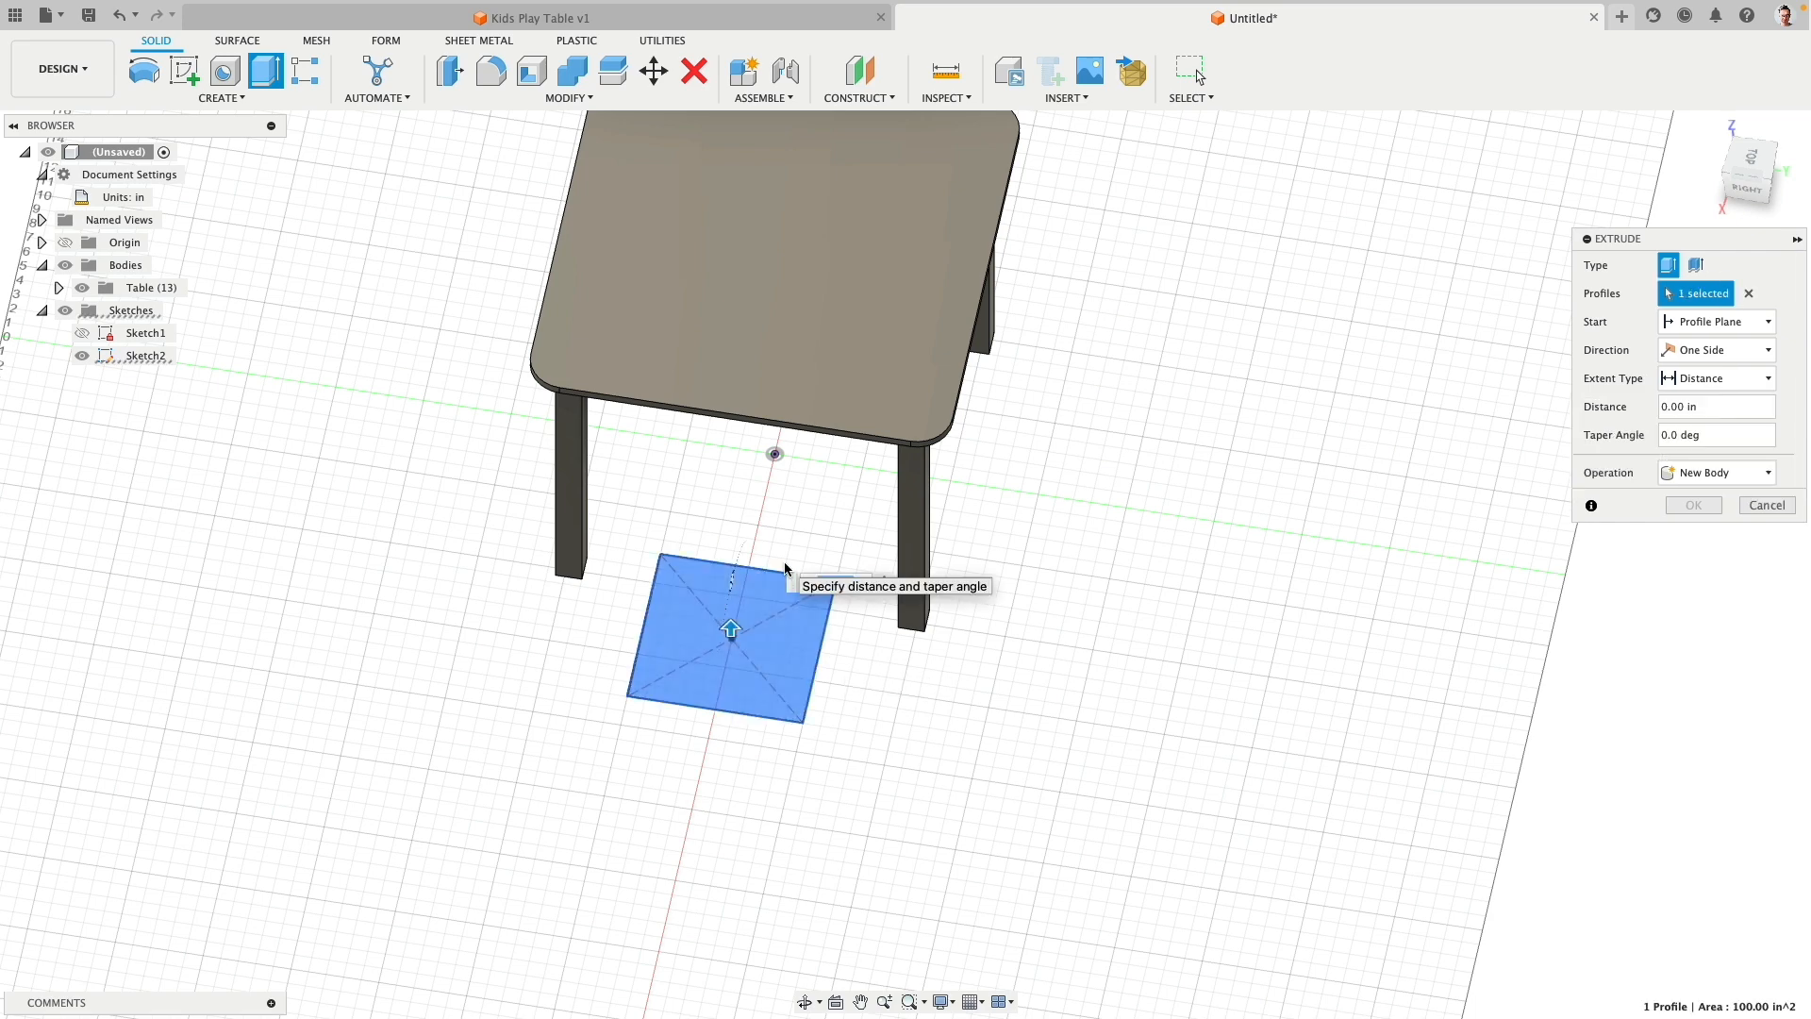
pyautogui.moveTo(731, 630); pyautogui.dragTo(731, 523)
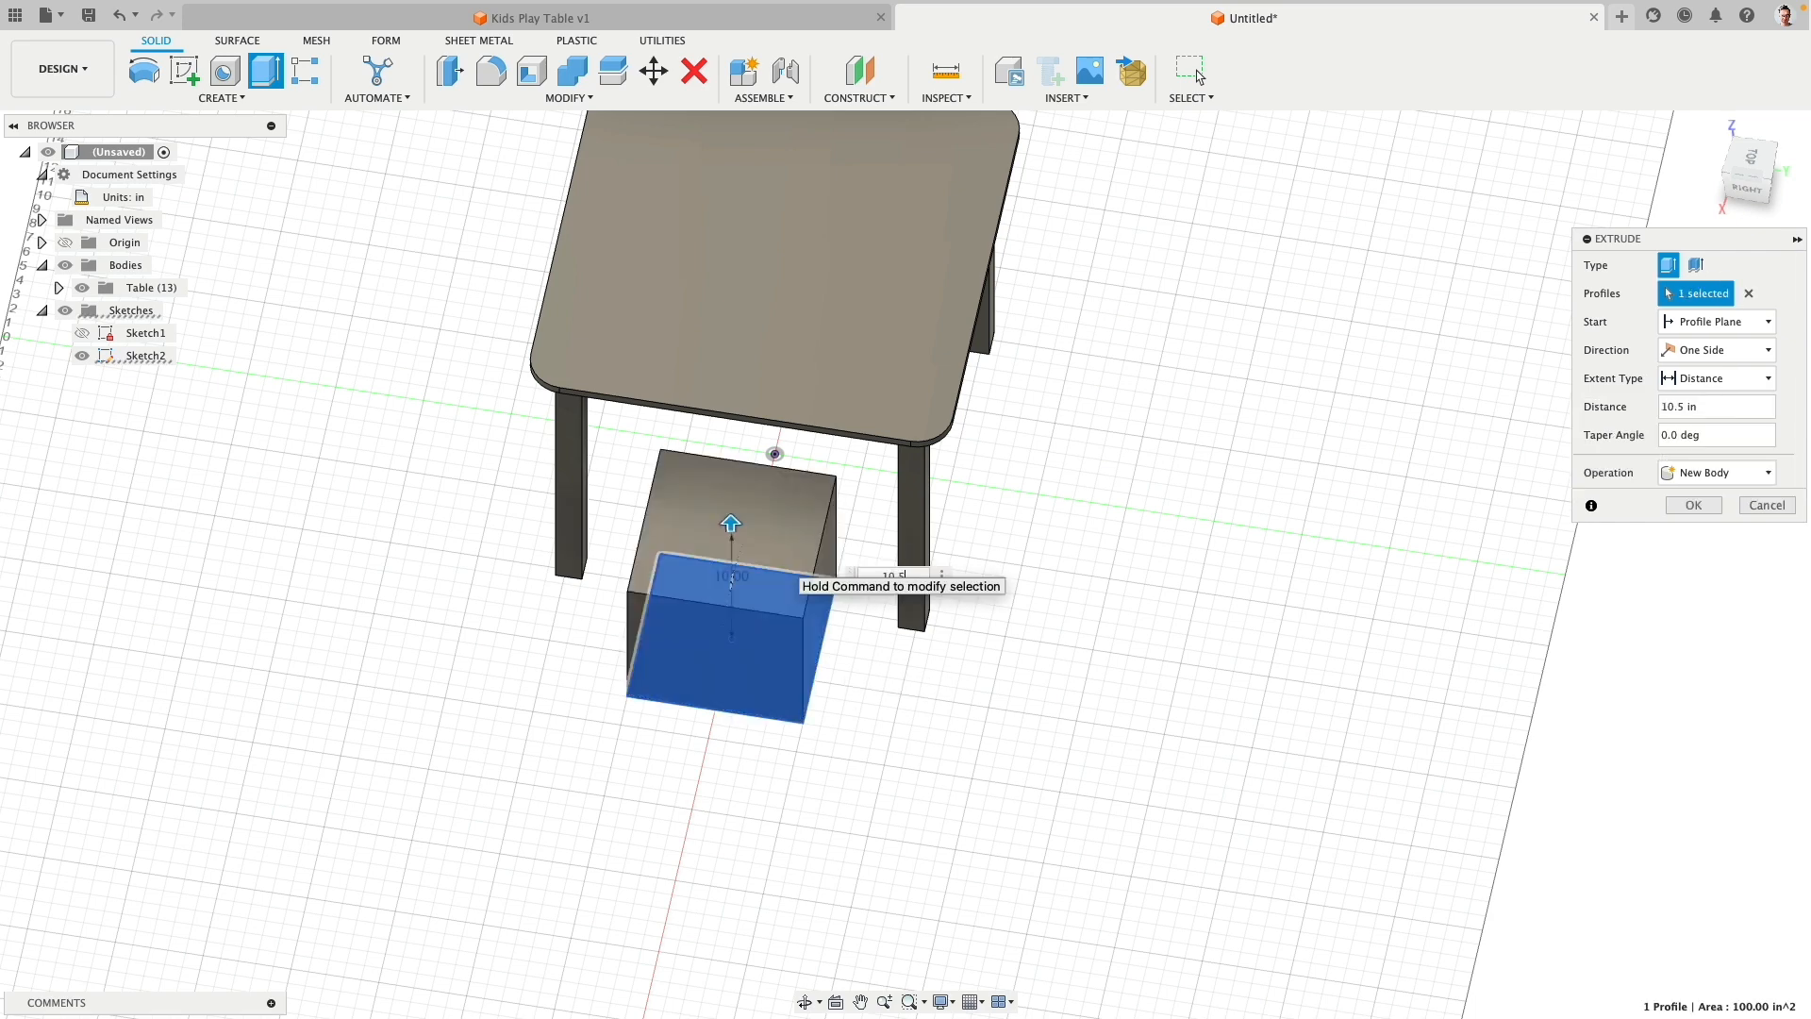
pyautogui.press('Return')
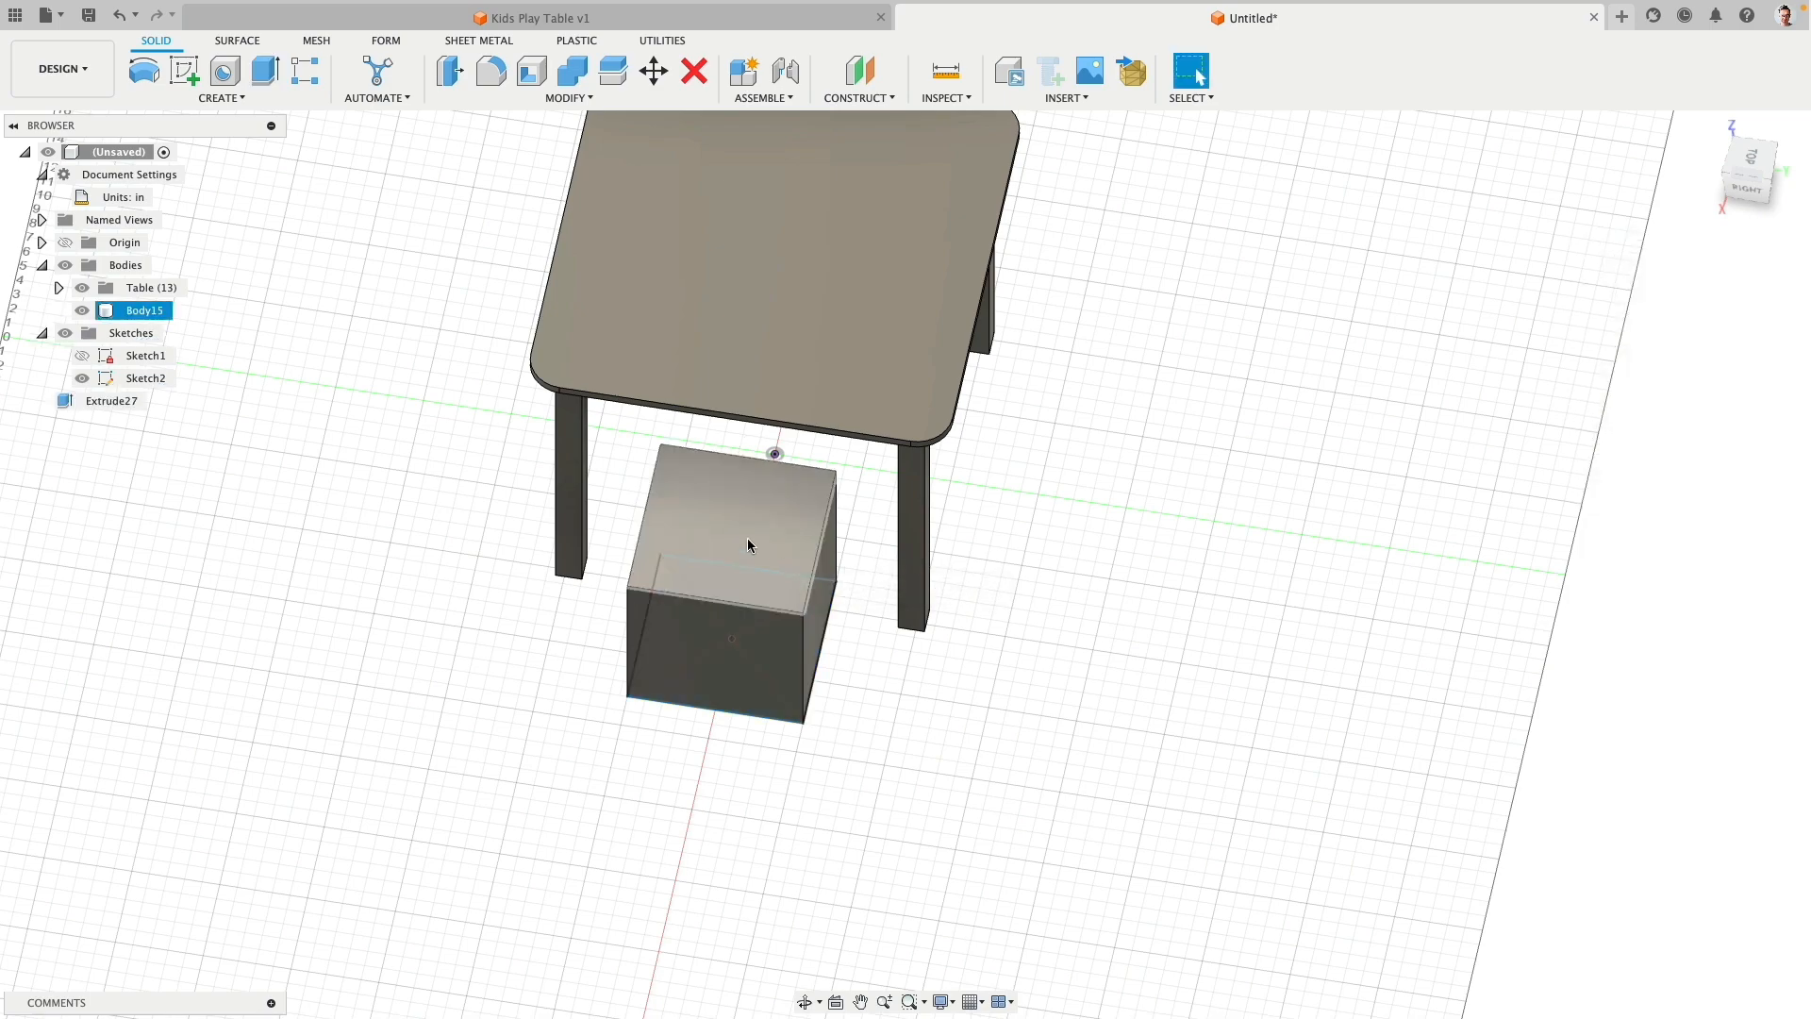
pyautogui.keyDown('shift'); pyautogui.moveTo(747, 545); pyautogui.dragTo(974, 622, button='middle'); pyautogui.keyUp('shift')
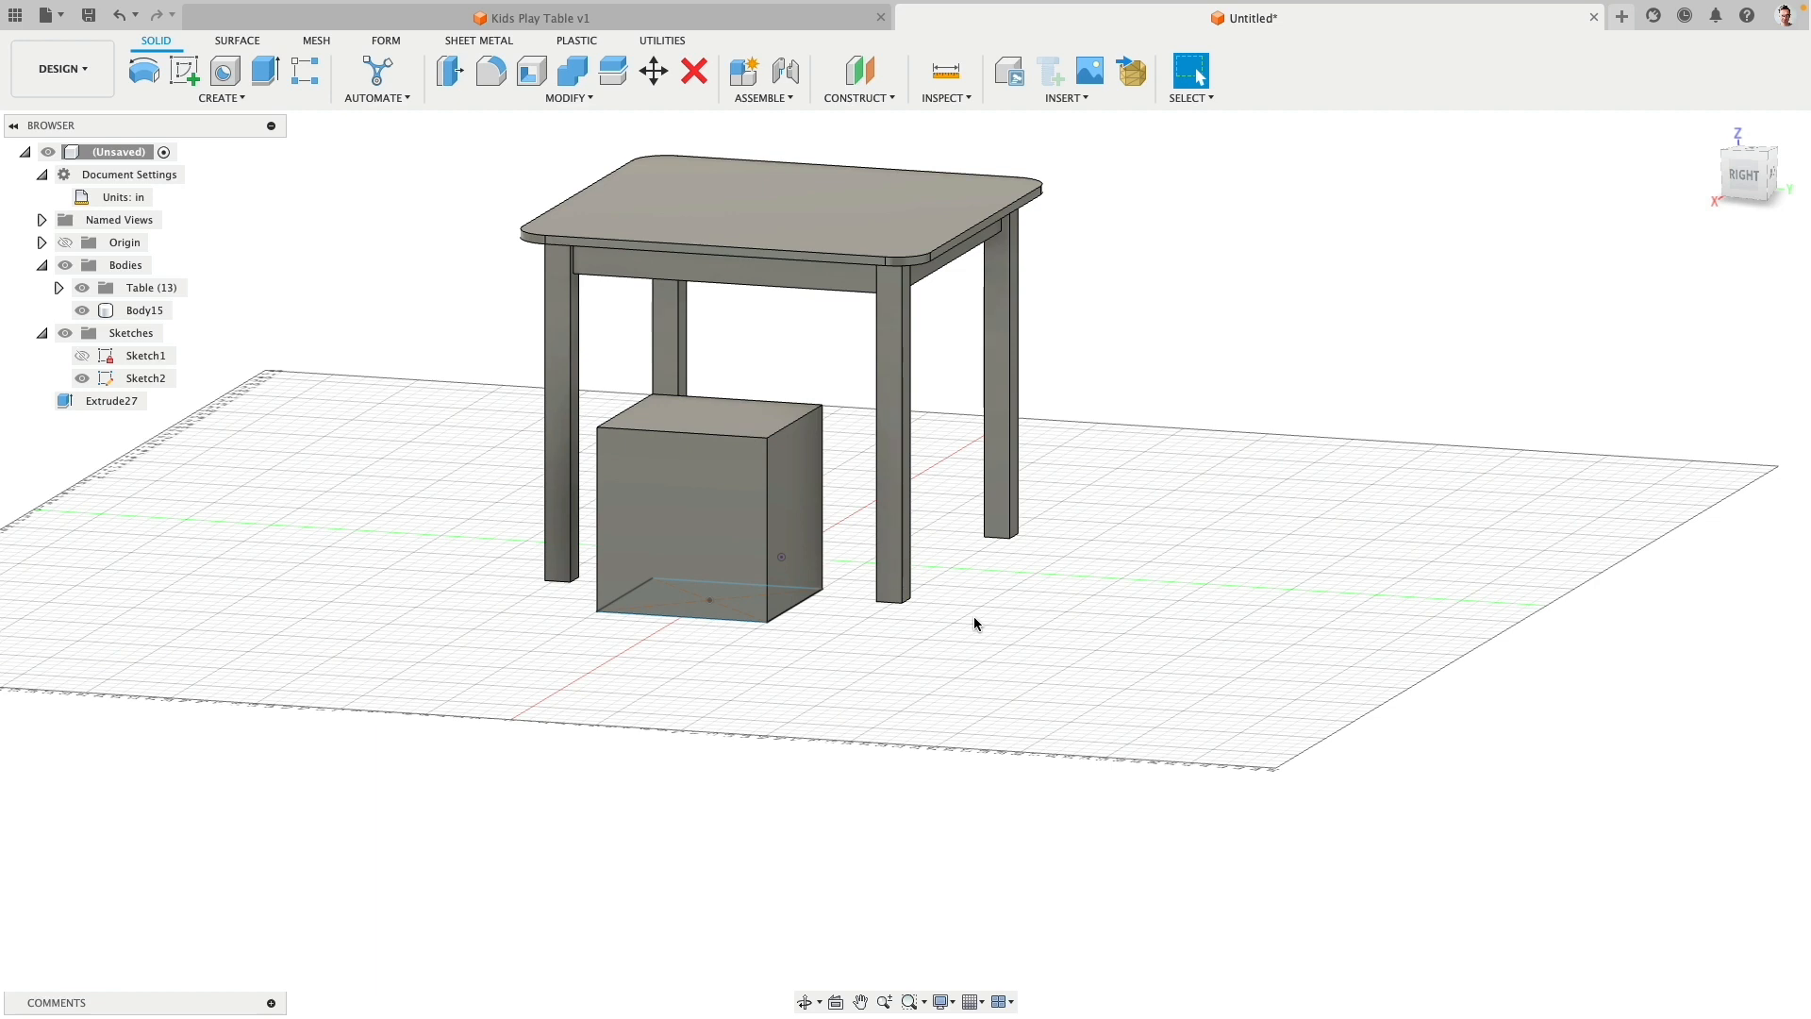
# Step: Check the stools in the Kids Play Table v1 design, return to the untitled design and hide Sketch2
pyautogui.click(817, 18)
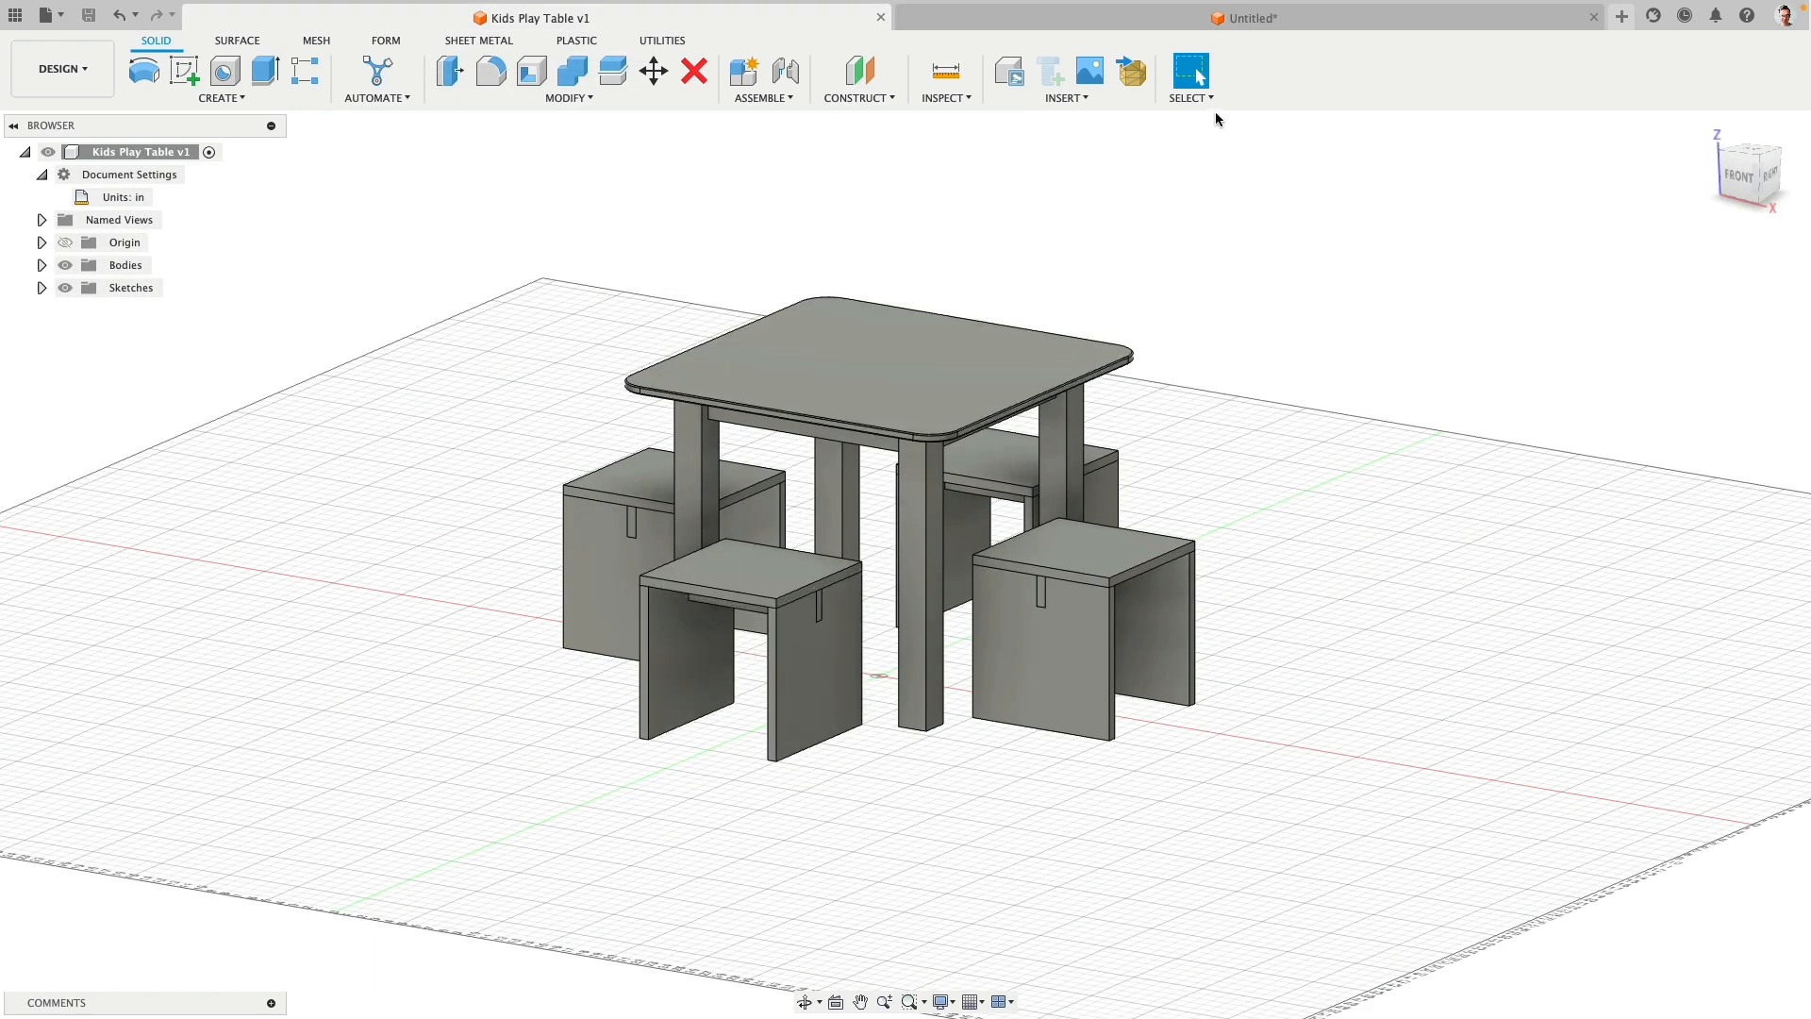
pyautogui.click(1281, 21)
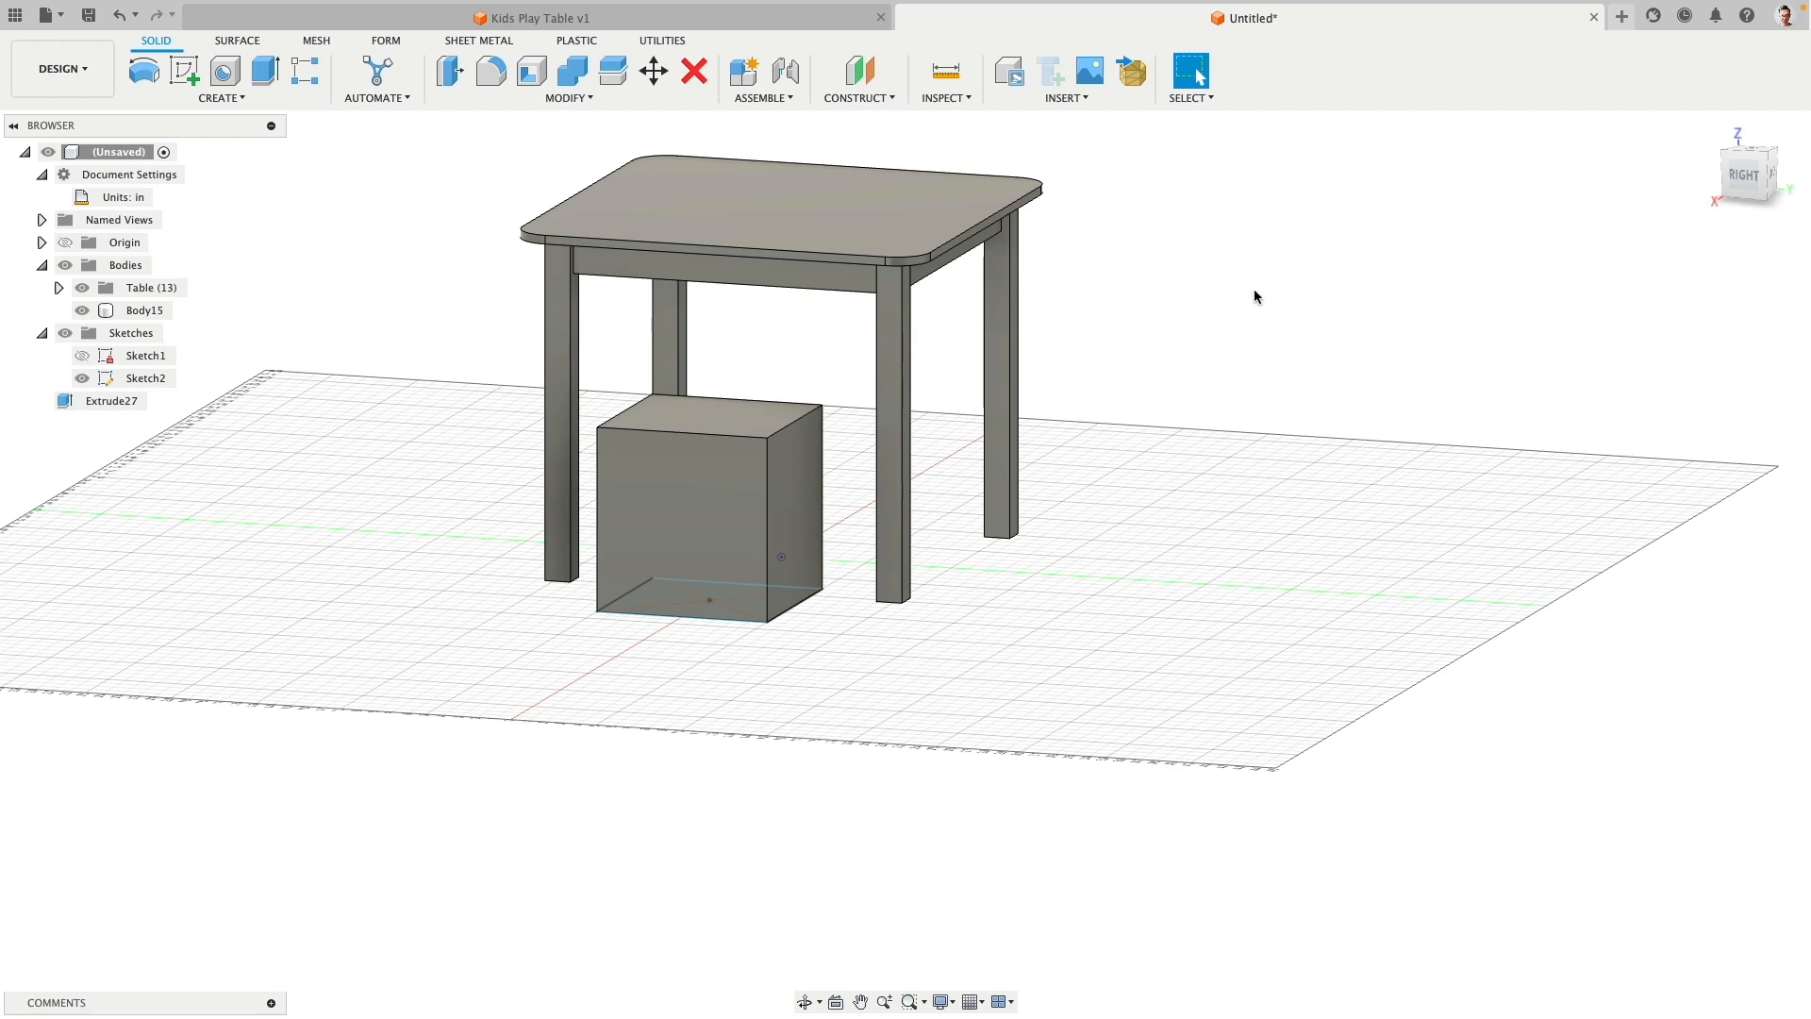
pyautogui.click(82, 377)
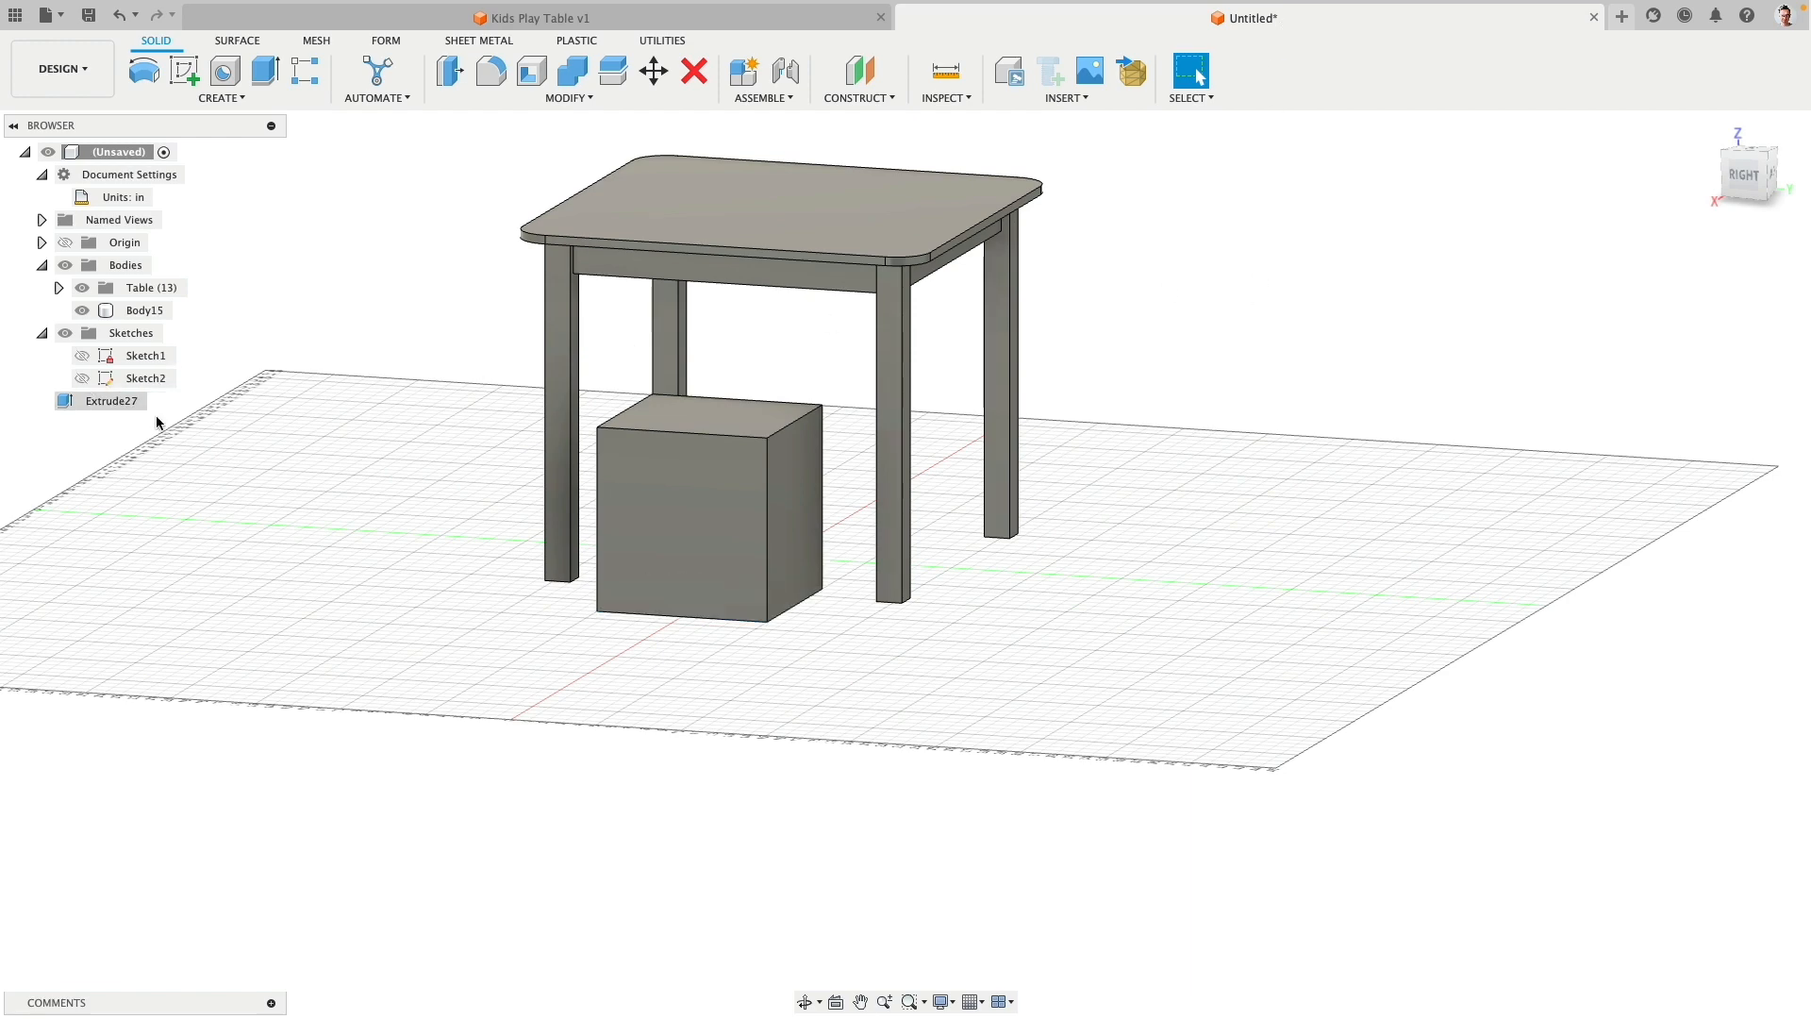
# Step: Shell the stool block to an inside thickness of 0.625 in, removing its bottom face and two opposite side faces
pyautogui.click(720, 520)
pyautogui.keyDown('shift'); pyautogui.moveTo(779, 764); pyautogui.dragTo(659, 638, button='middle'); pyautogui.keyUp('shift')
pyautogui.keyDown('shift'); pyautogui.click(587, 525); pyautogui.keyUp('shift')
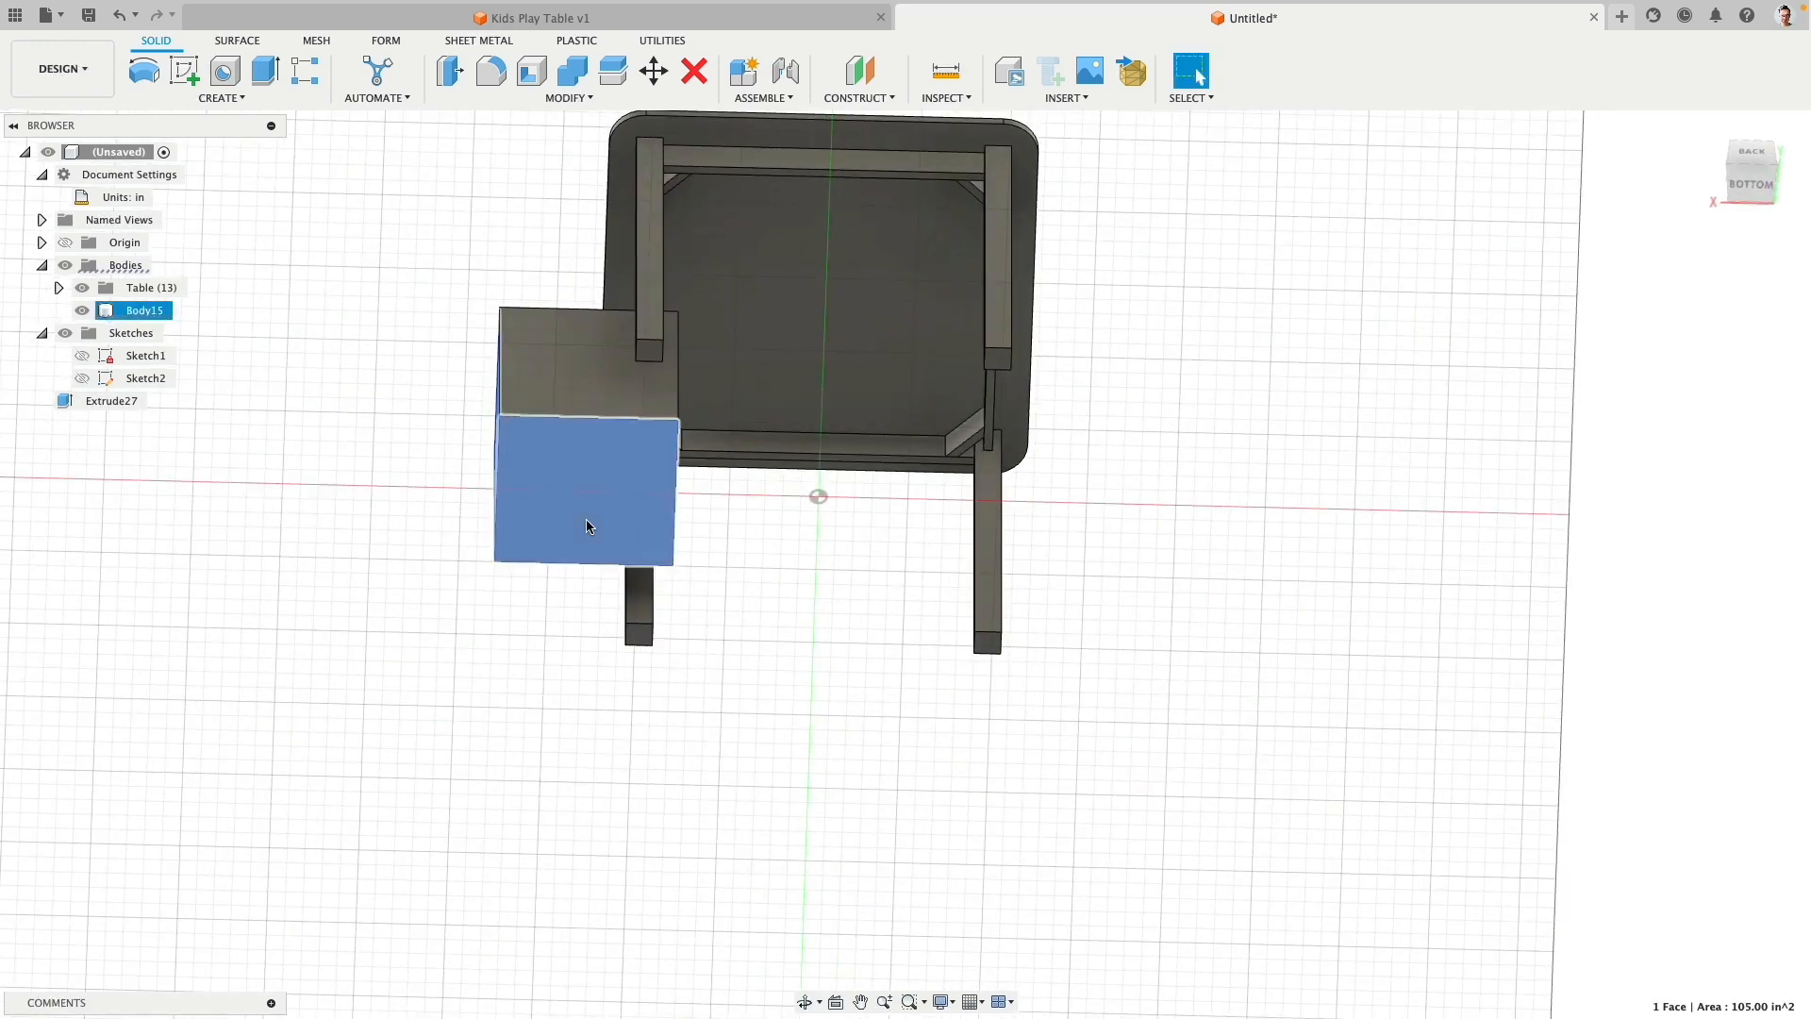
pyautogui.keyDown('shift'); pyautogui.moveTo(587, 524); pyautogui.dragTo(477, 580, button='middle'); pyautogui.keyUp('shift')
pyautogui.keyDown('shift'); pyautogui.click(714, 533); pyautogui.keyUp('shift')
pyautogui.keyDown('shift'); pyautogui.moveTo(714, 533); pyautogui.dragTo(745, 604, button='middle'); pyautogui.keyUp('shift')
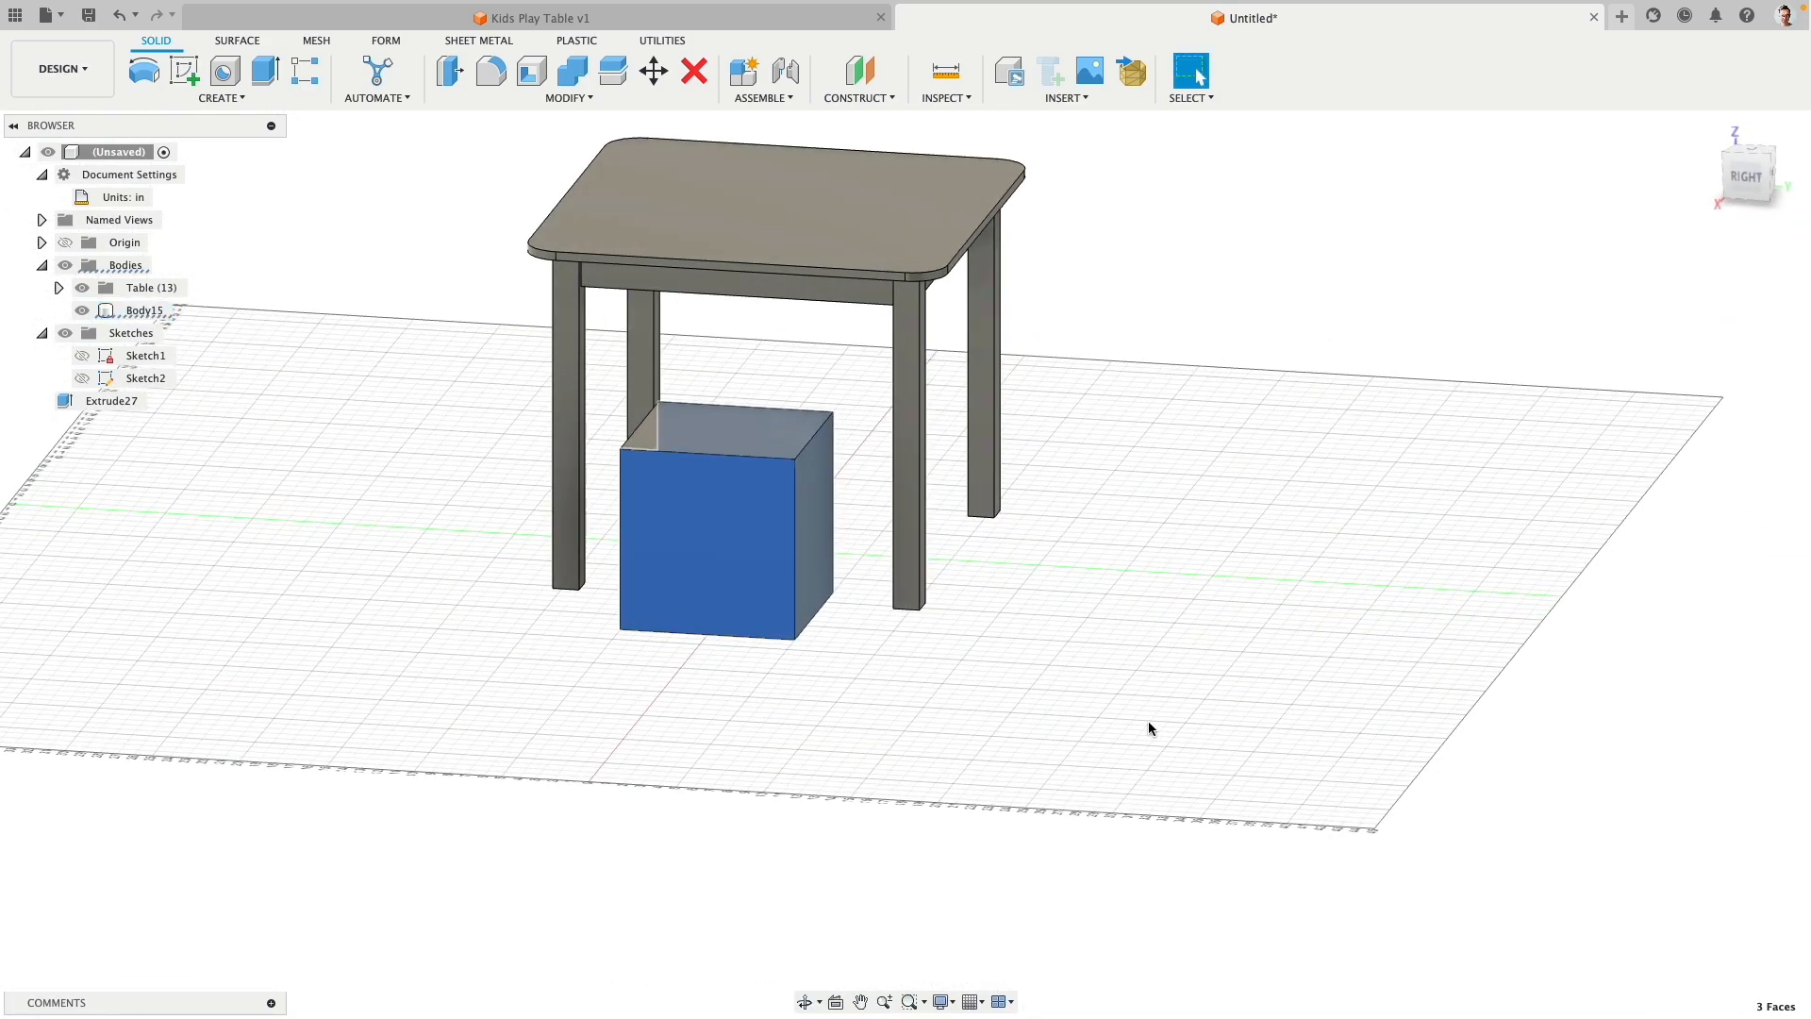
pyautogui.click(529, 81)
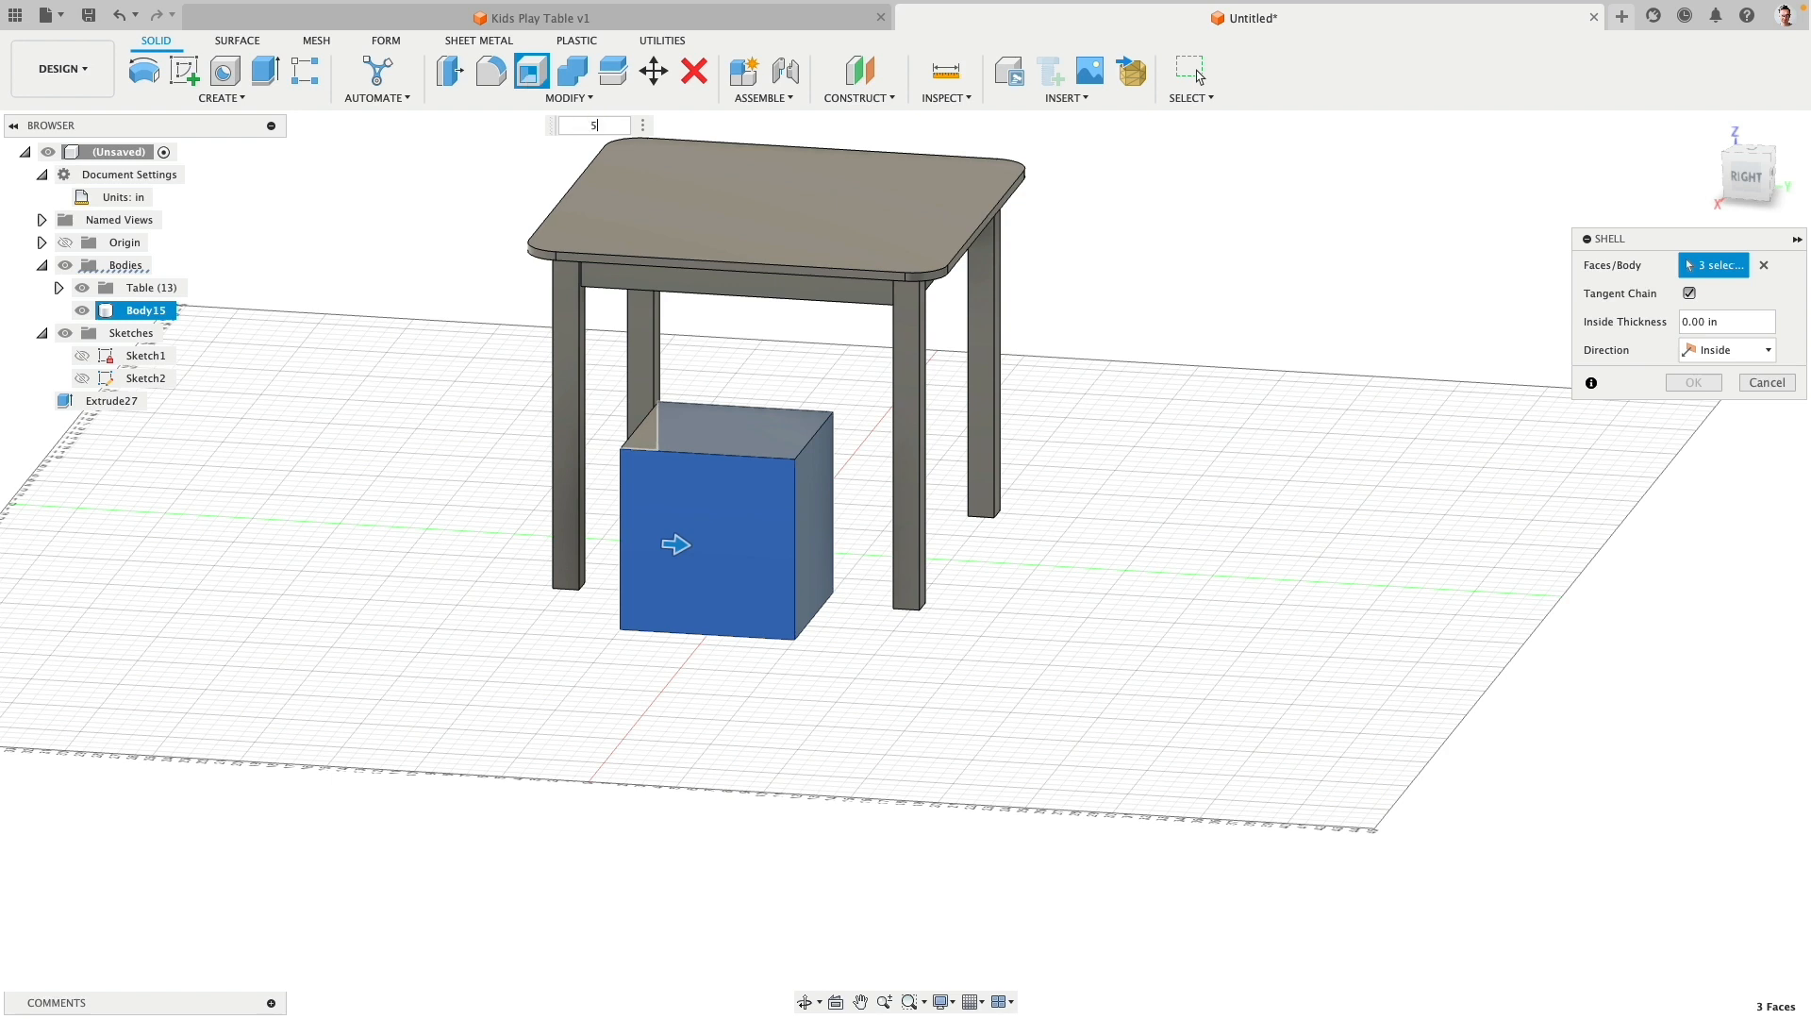
pyautogui.press('Return')
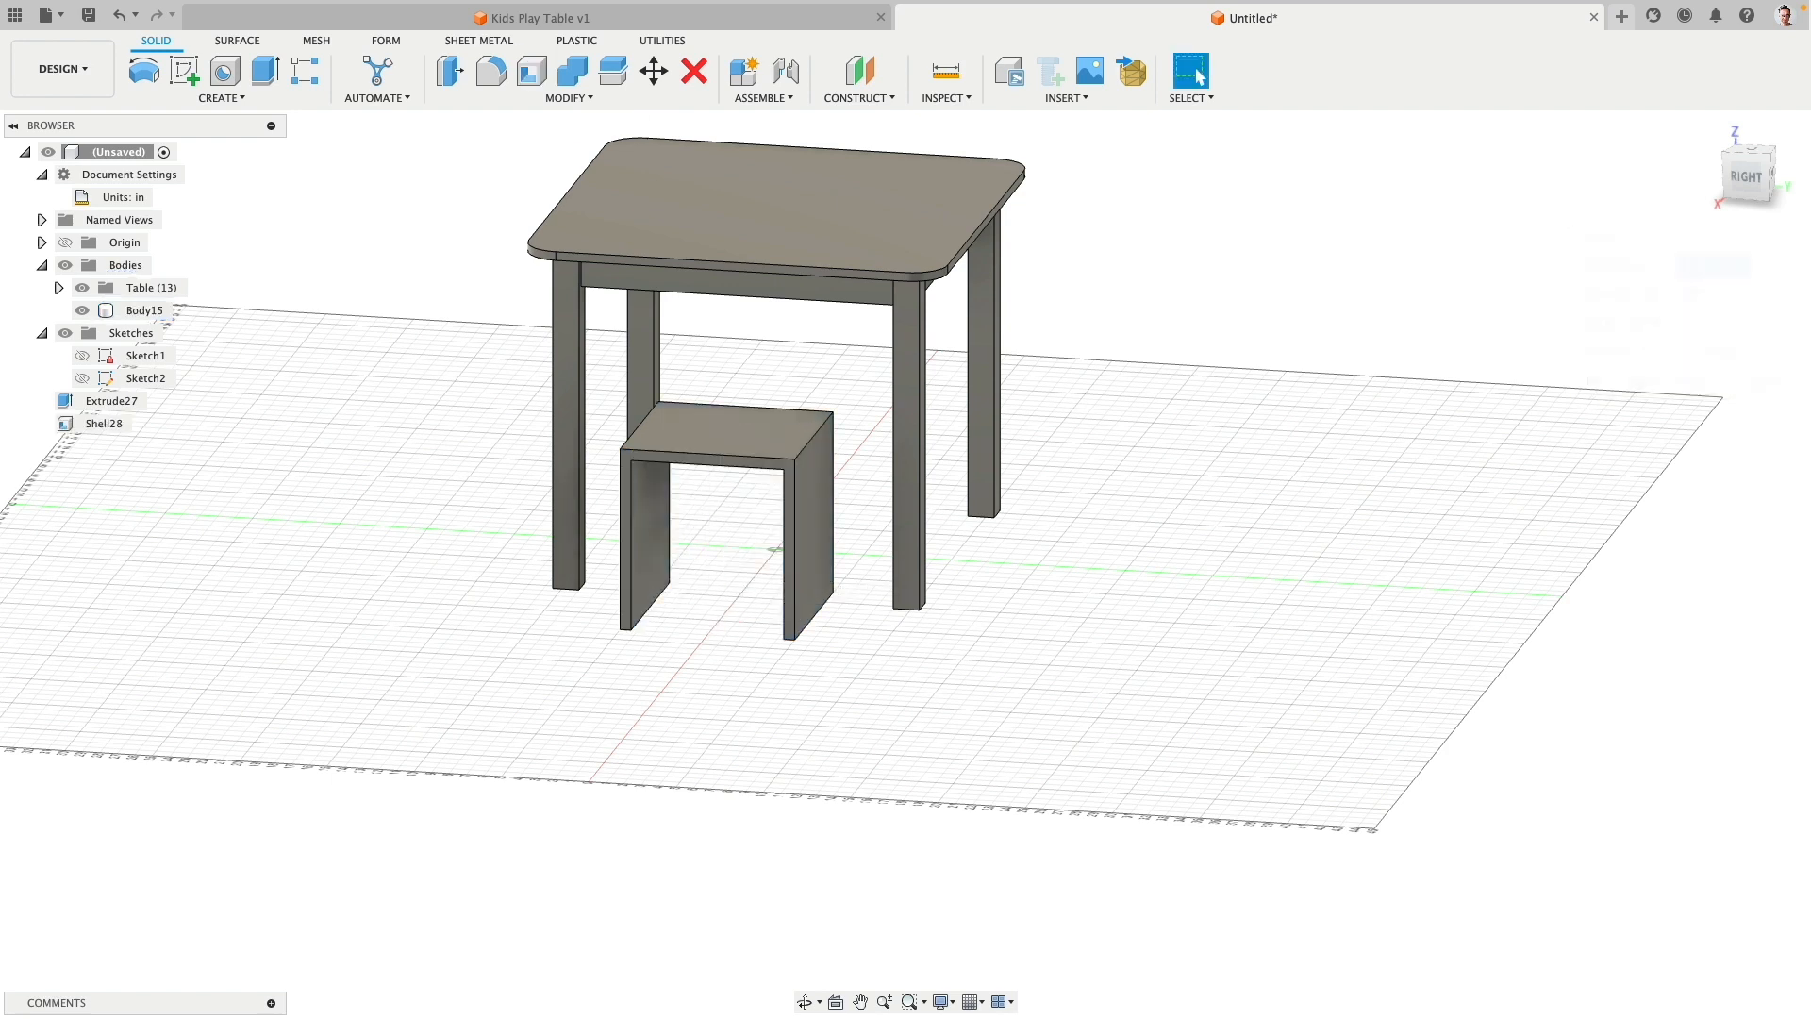
# Step: Try a full circular pattern of the stool body around the vertical Z axis with a quantity of 4
pyautogui.keyDown('shift'); pyautogui.moveTo(748, 727); pyautogui.dragTo(818, 683, button='middle'); pyautogui.keyUp('shift')
pyautogui.moveTo(729, 690); pyautogui.dragTo(651, 732)
pyautogui.press('Escape')
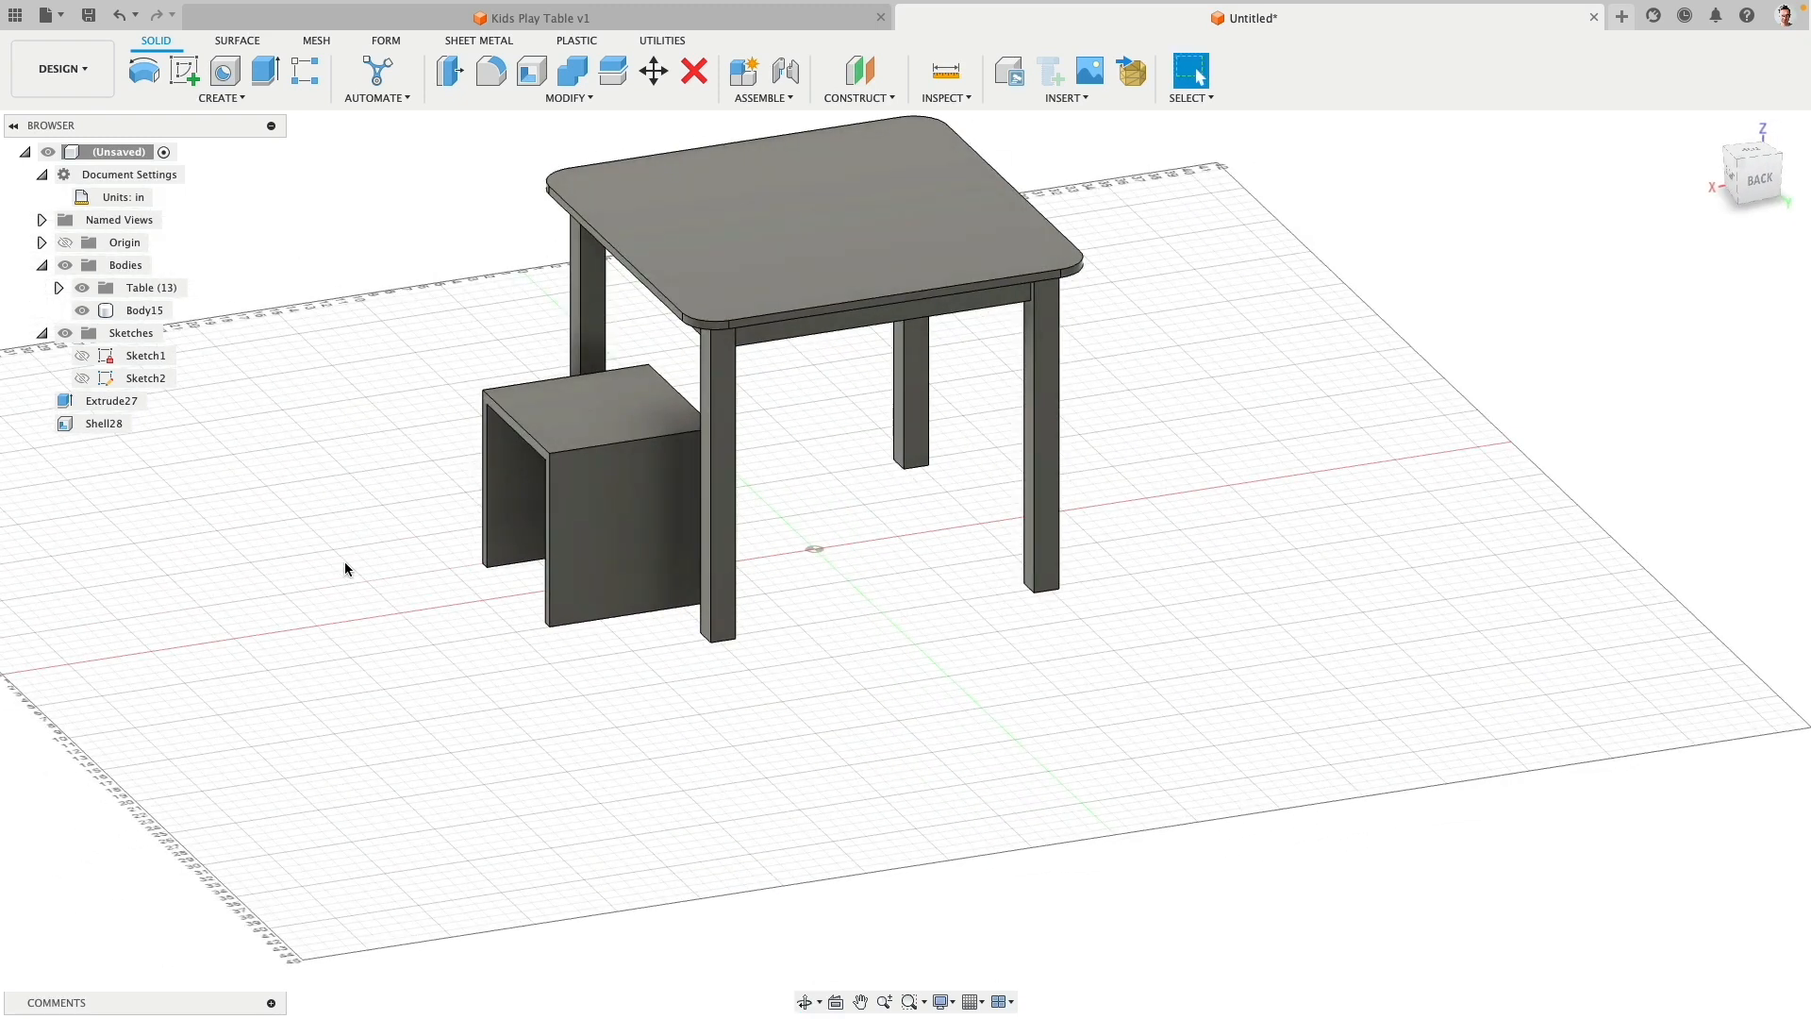
pyautogui.click(151, 311)
pyautogui.click(224, 105)
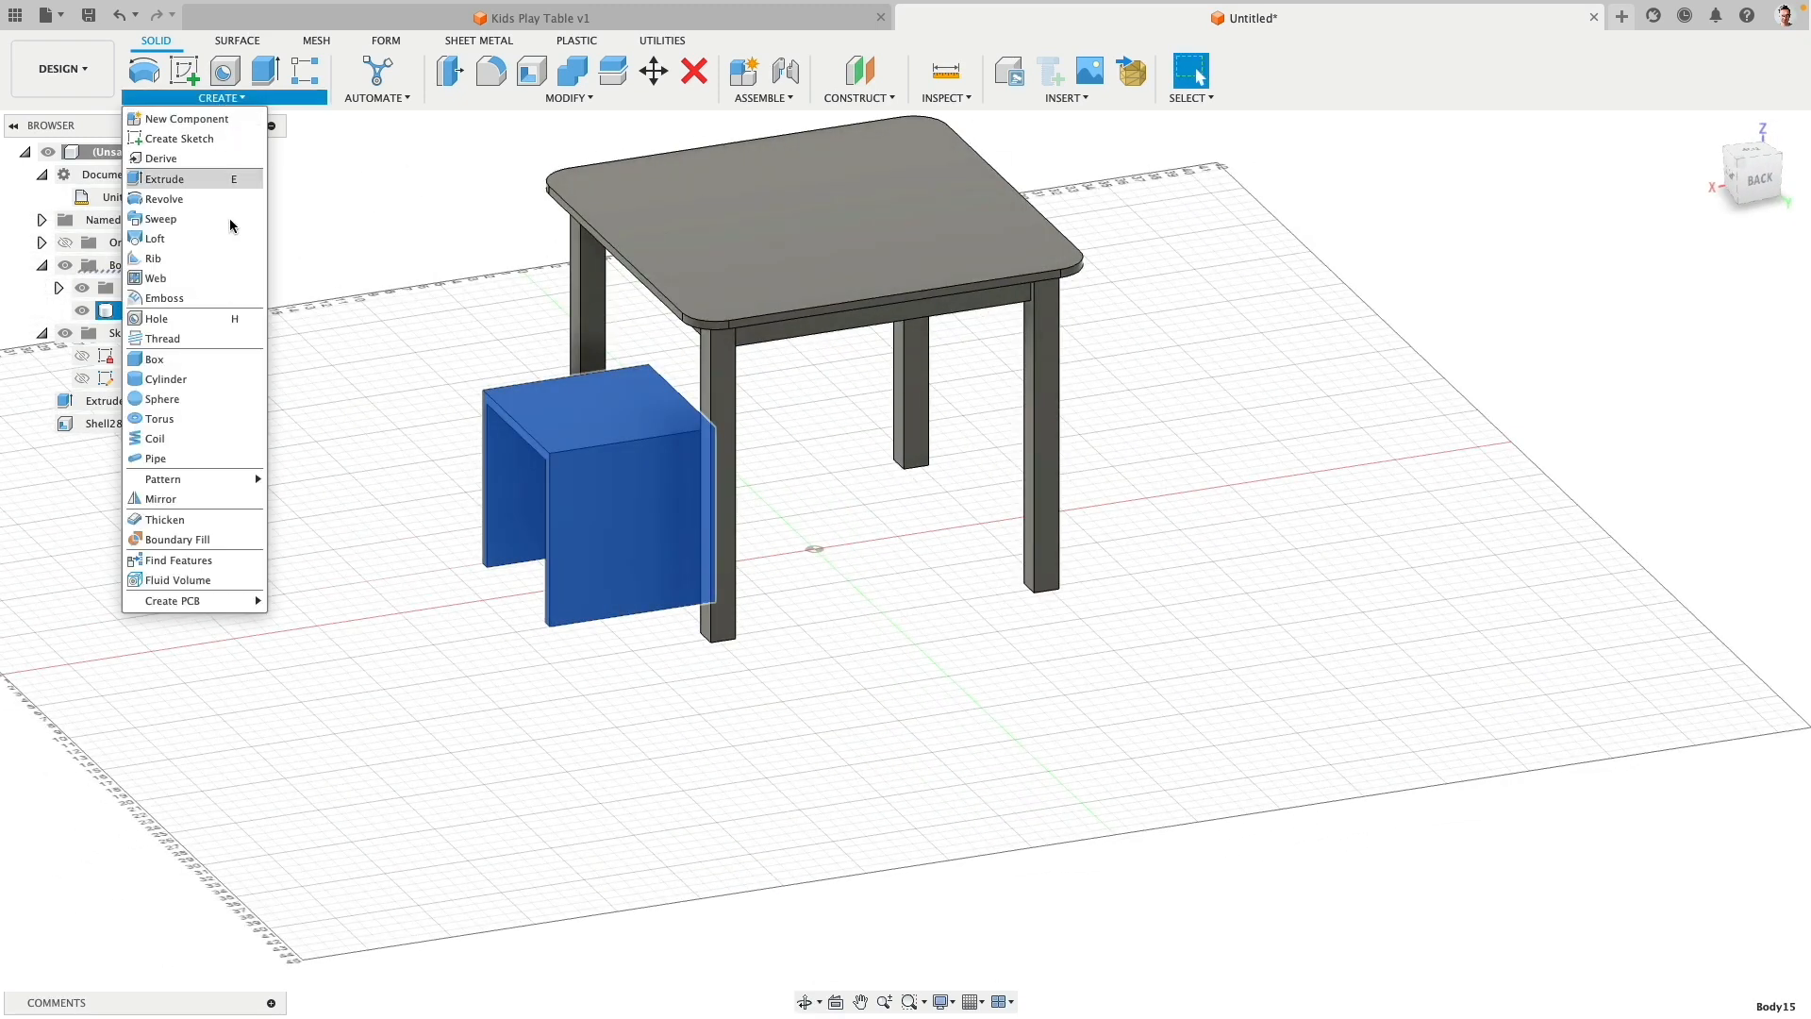
pyautogui.moveTo(226, 481)
pyautogui.click(316, 500)
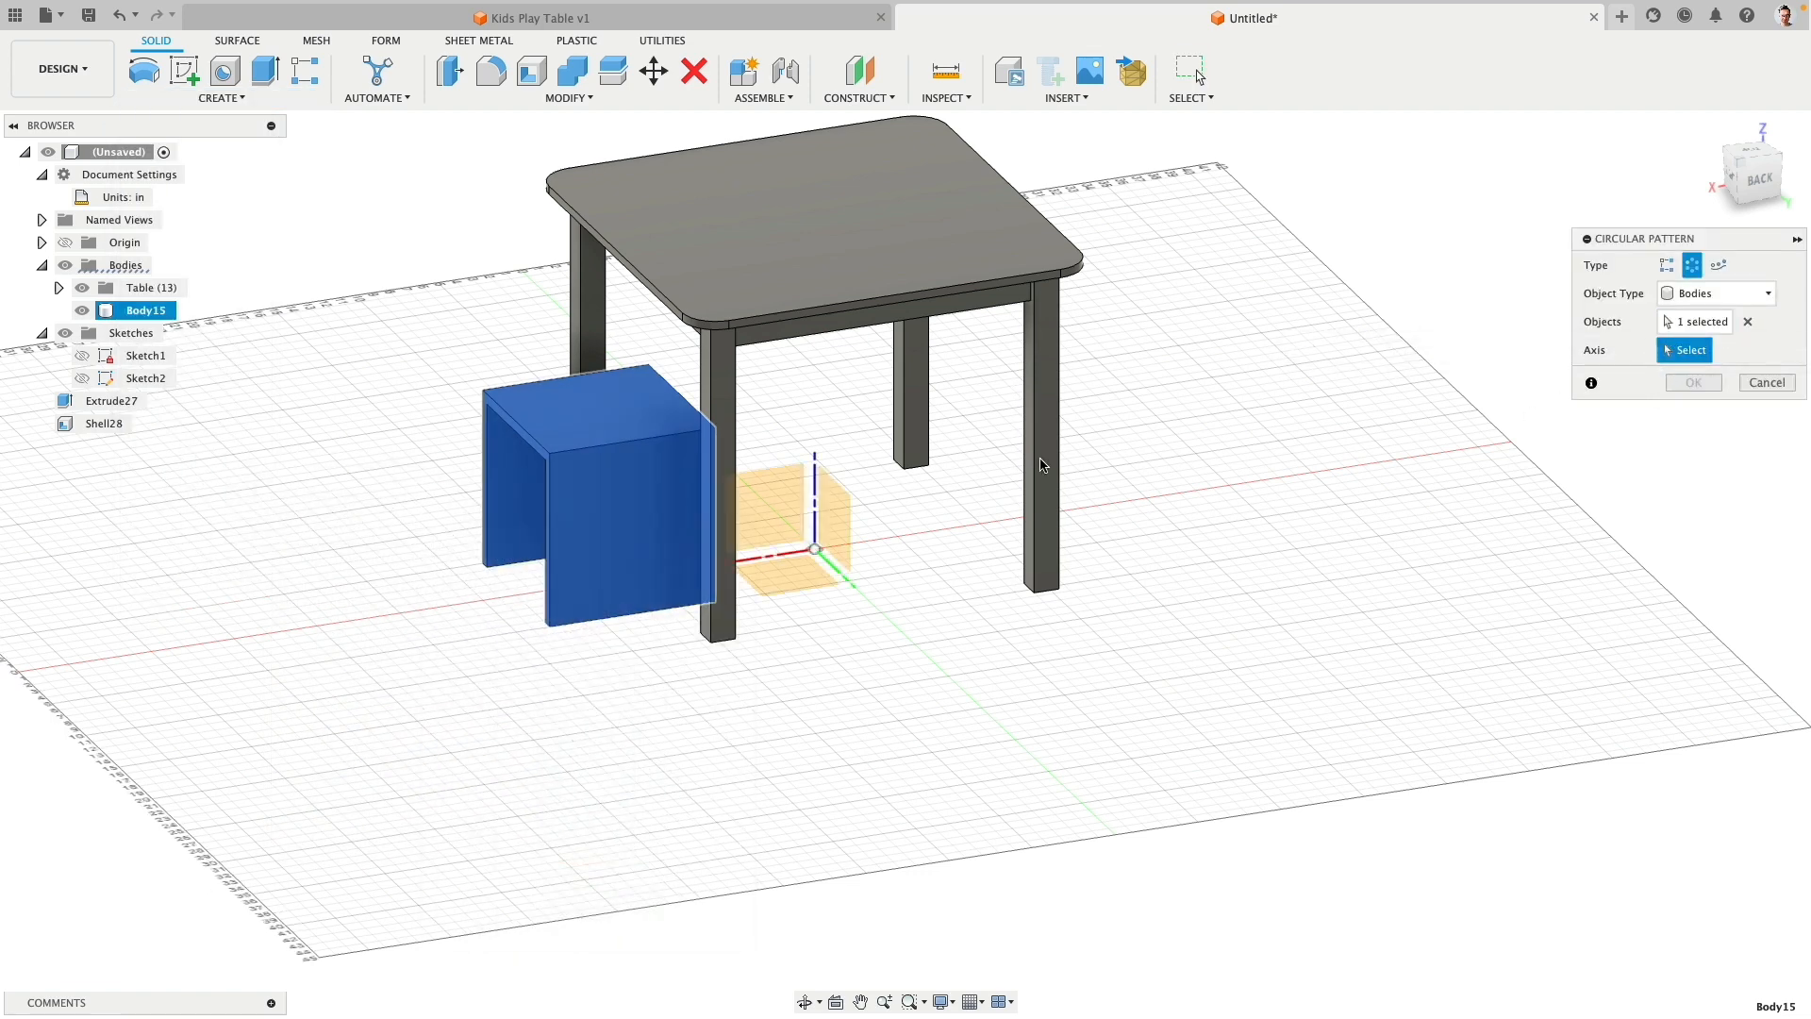
pyautogui.click(815, 481)
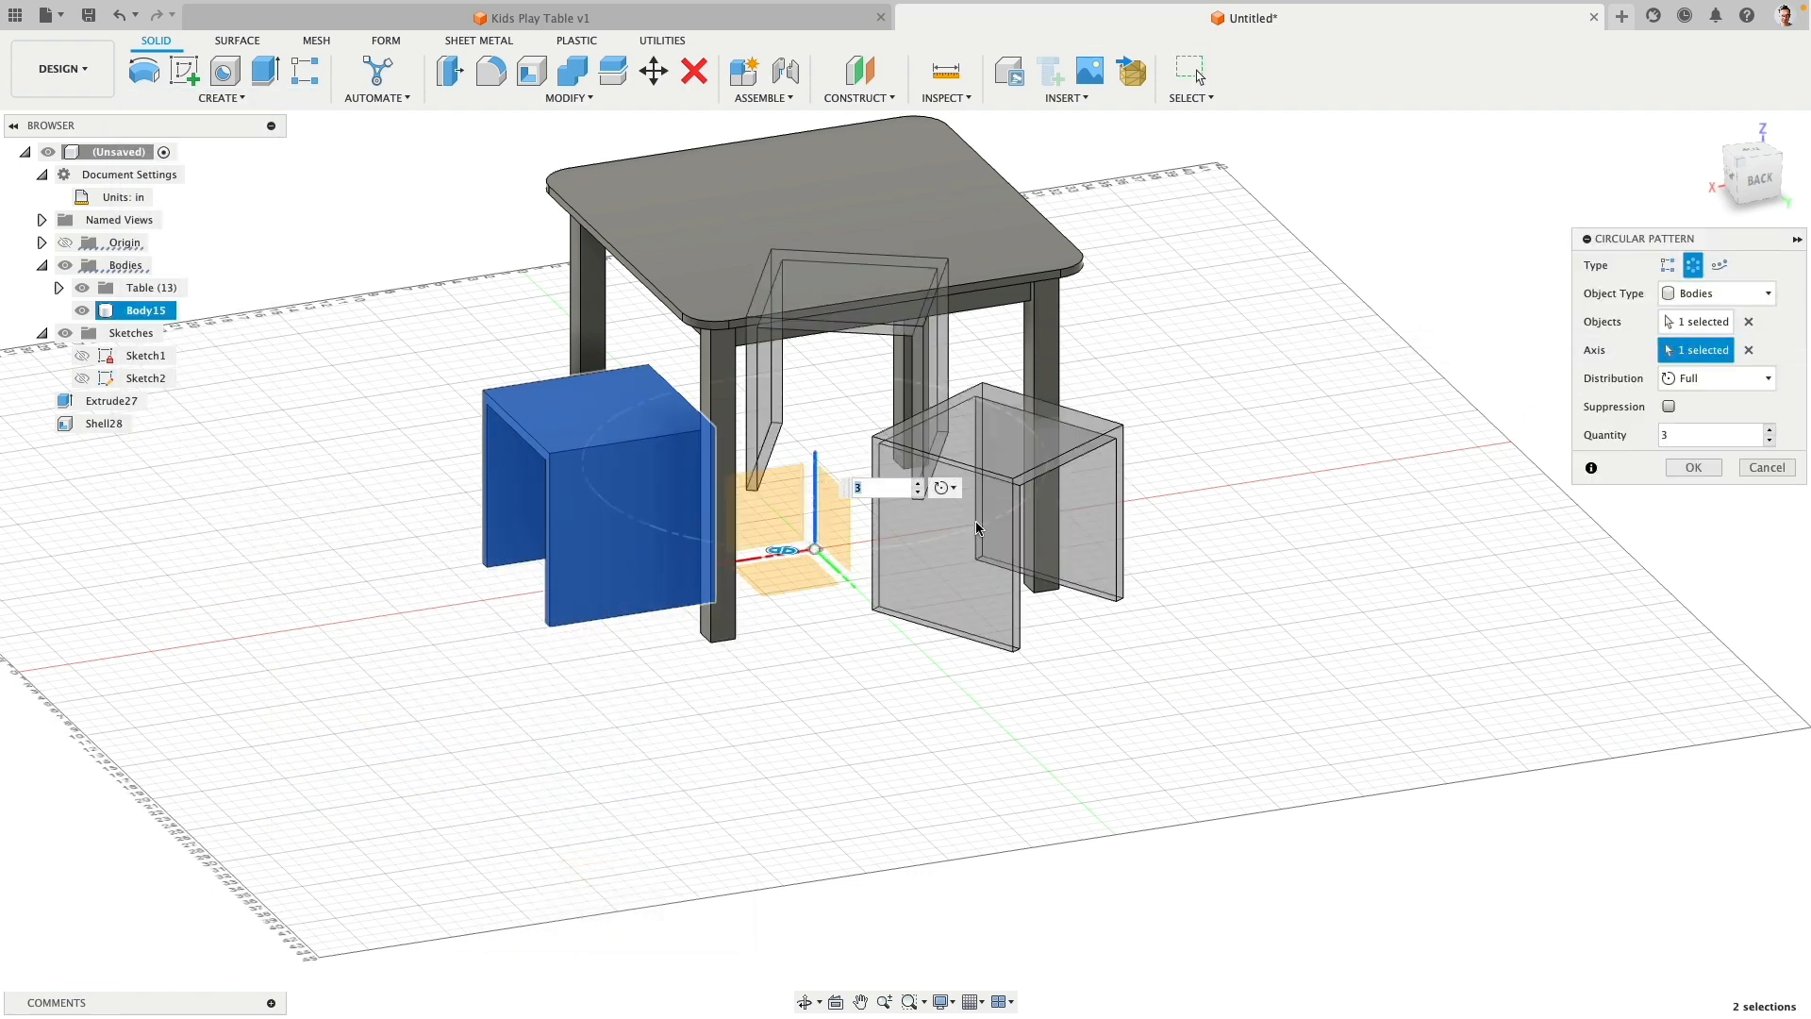
pyautogui.click(917, 483)
pyautogui.click(1694, 467)
pyautogui.keyDown('shift'); pyautogui.moveTo(1314, 342); pyautogui.dragTo(1396, 353, button='middle'); pyautogui.keyUp('shift')
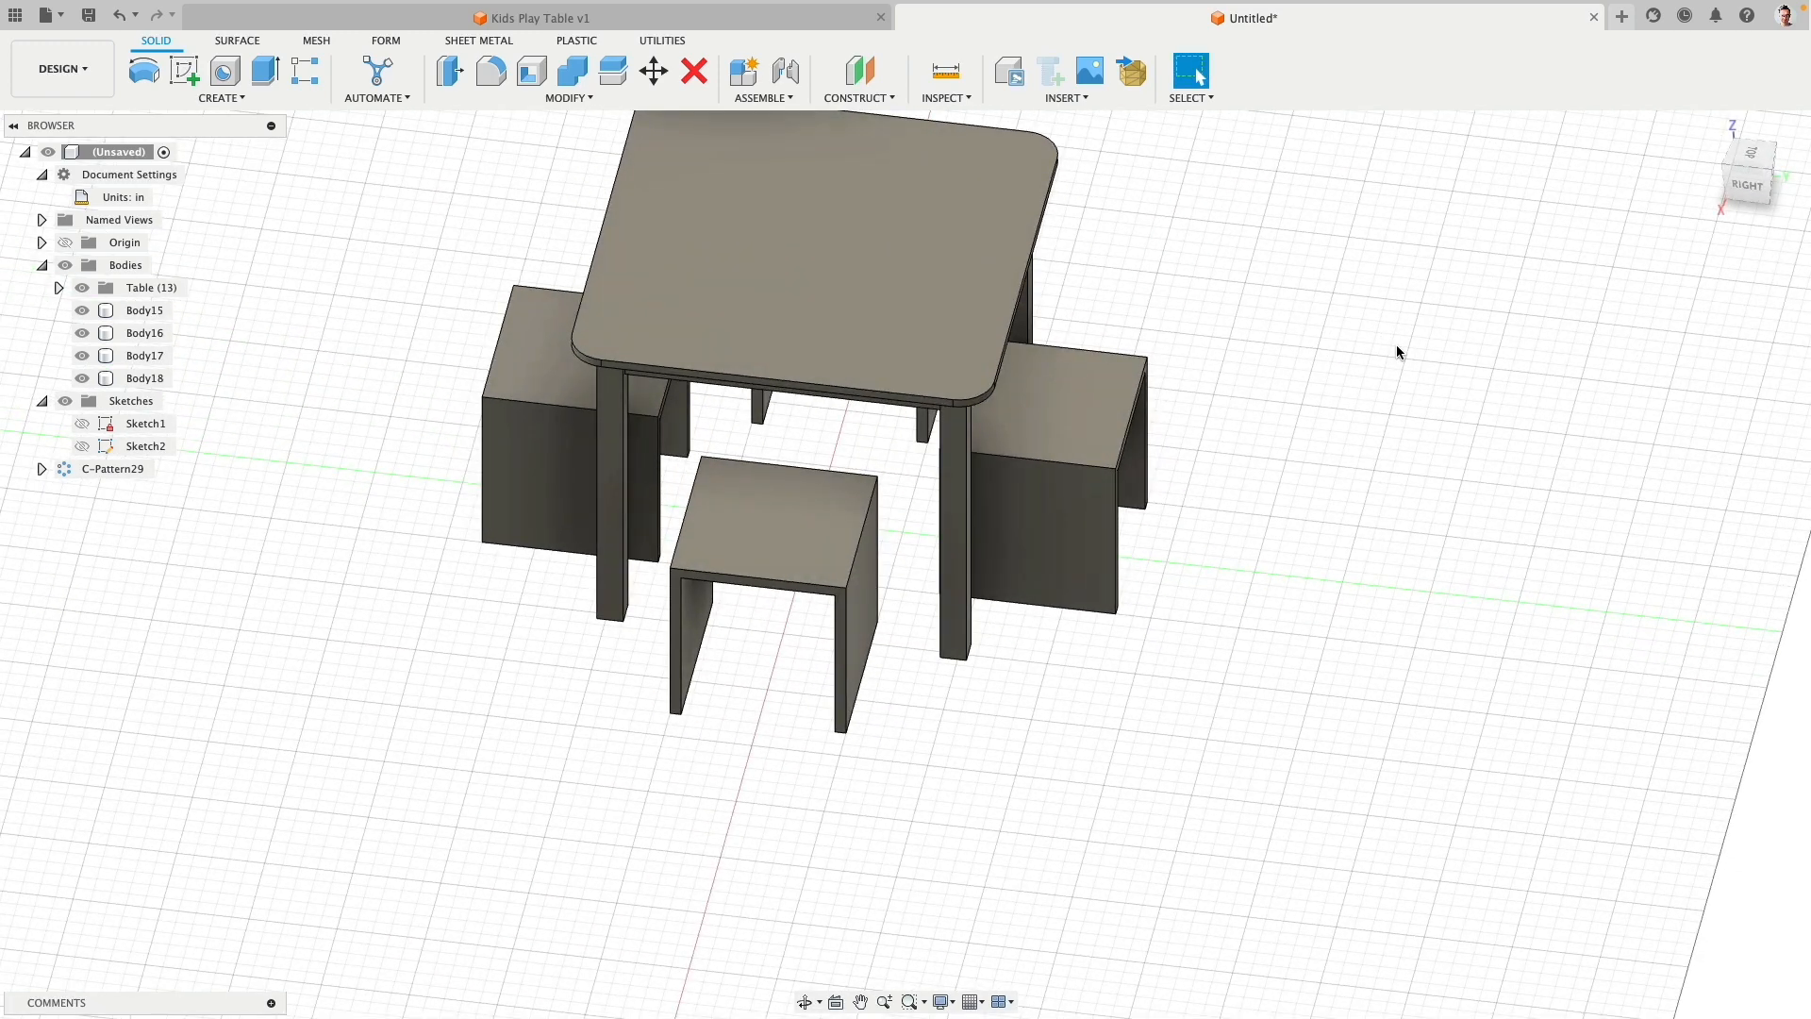
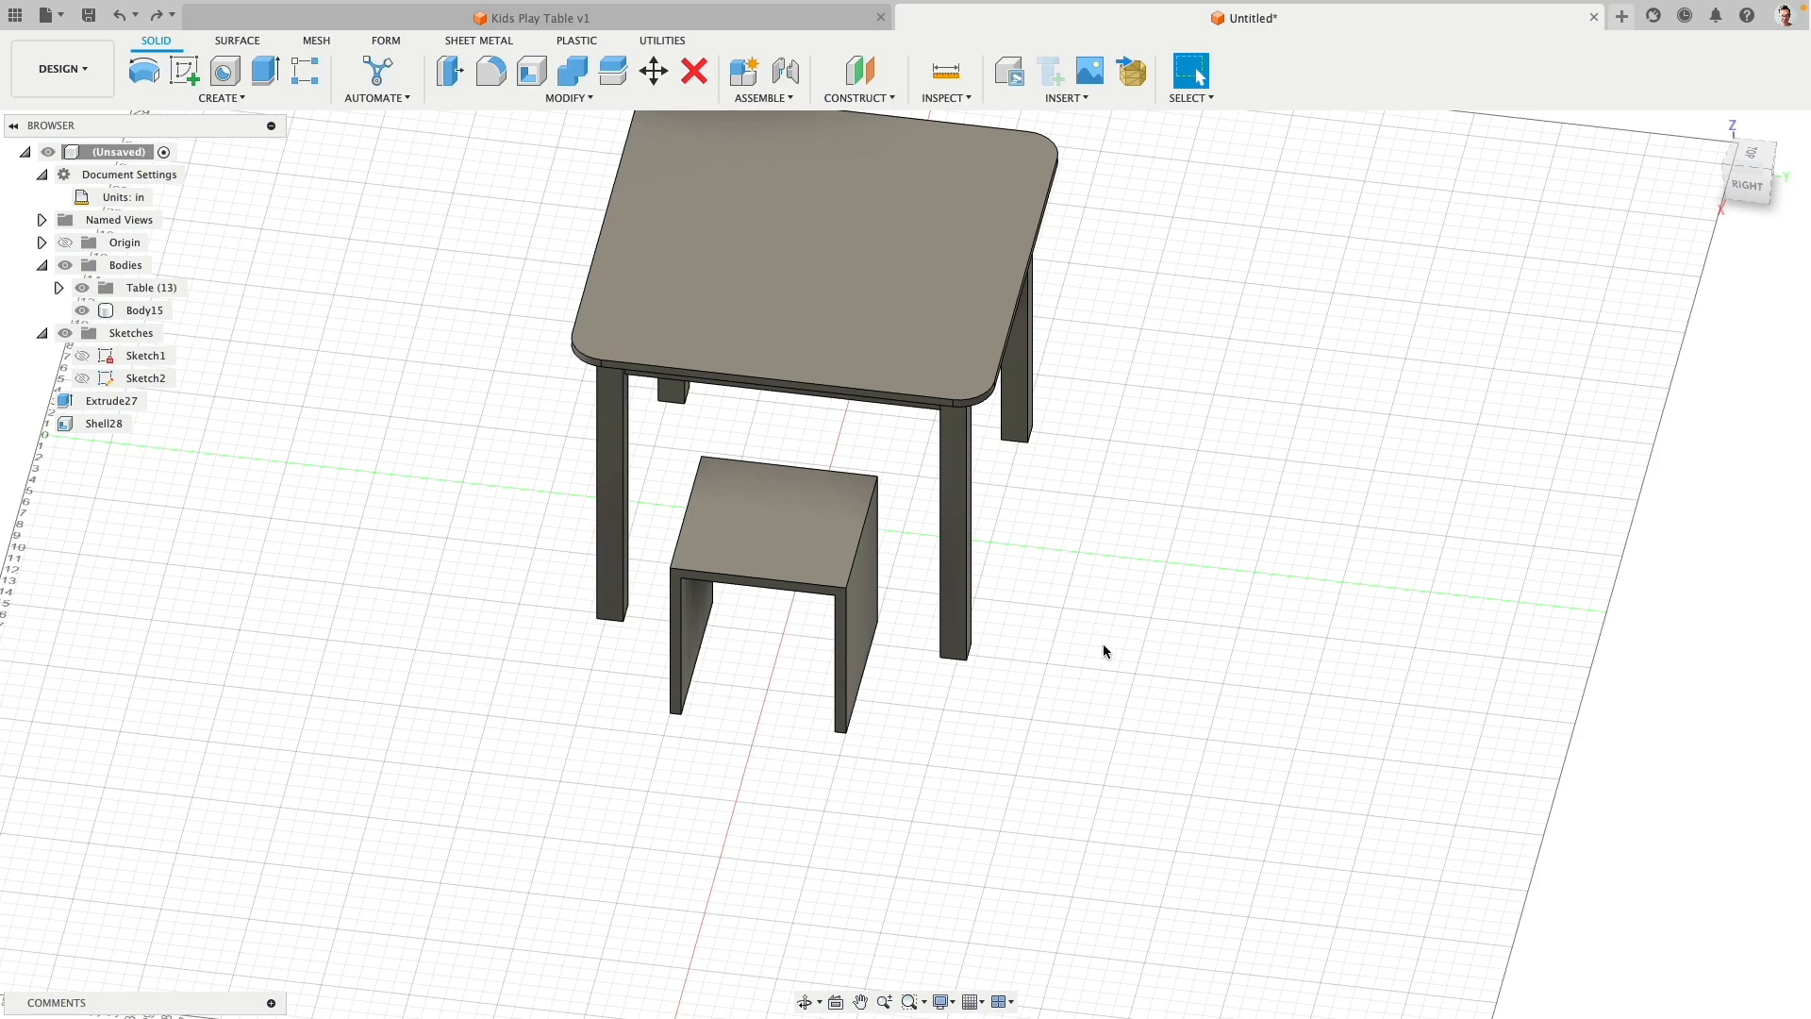
# Step: Hide the Table body group to isolate the stool
pyautogui.keyDown('shift'); pyautogui.moveTo(1103, 647); pyautogui.dragTo(1084, 566, button='middle'); pyautogui.keyUp('shift')
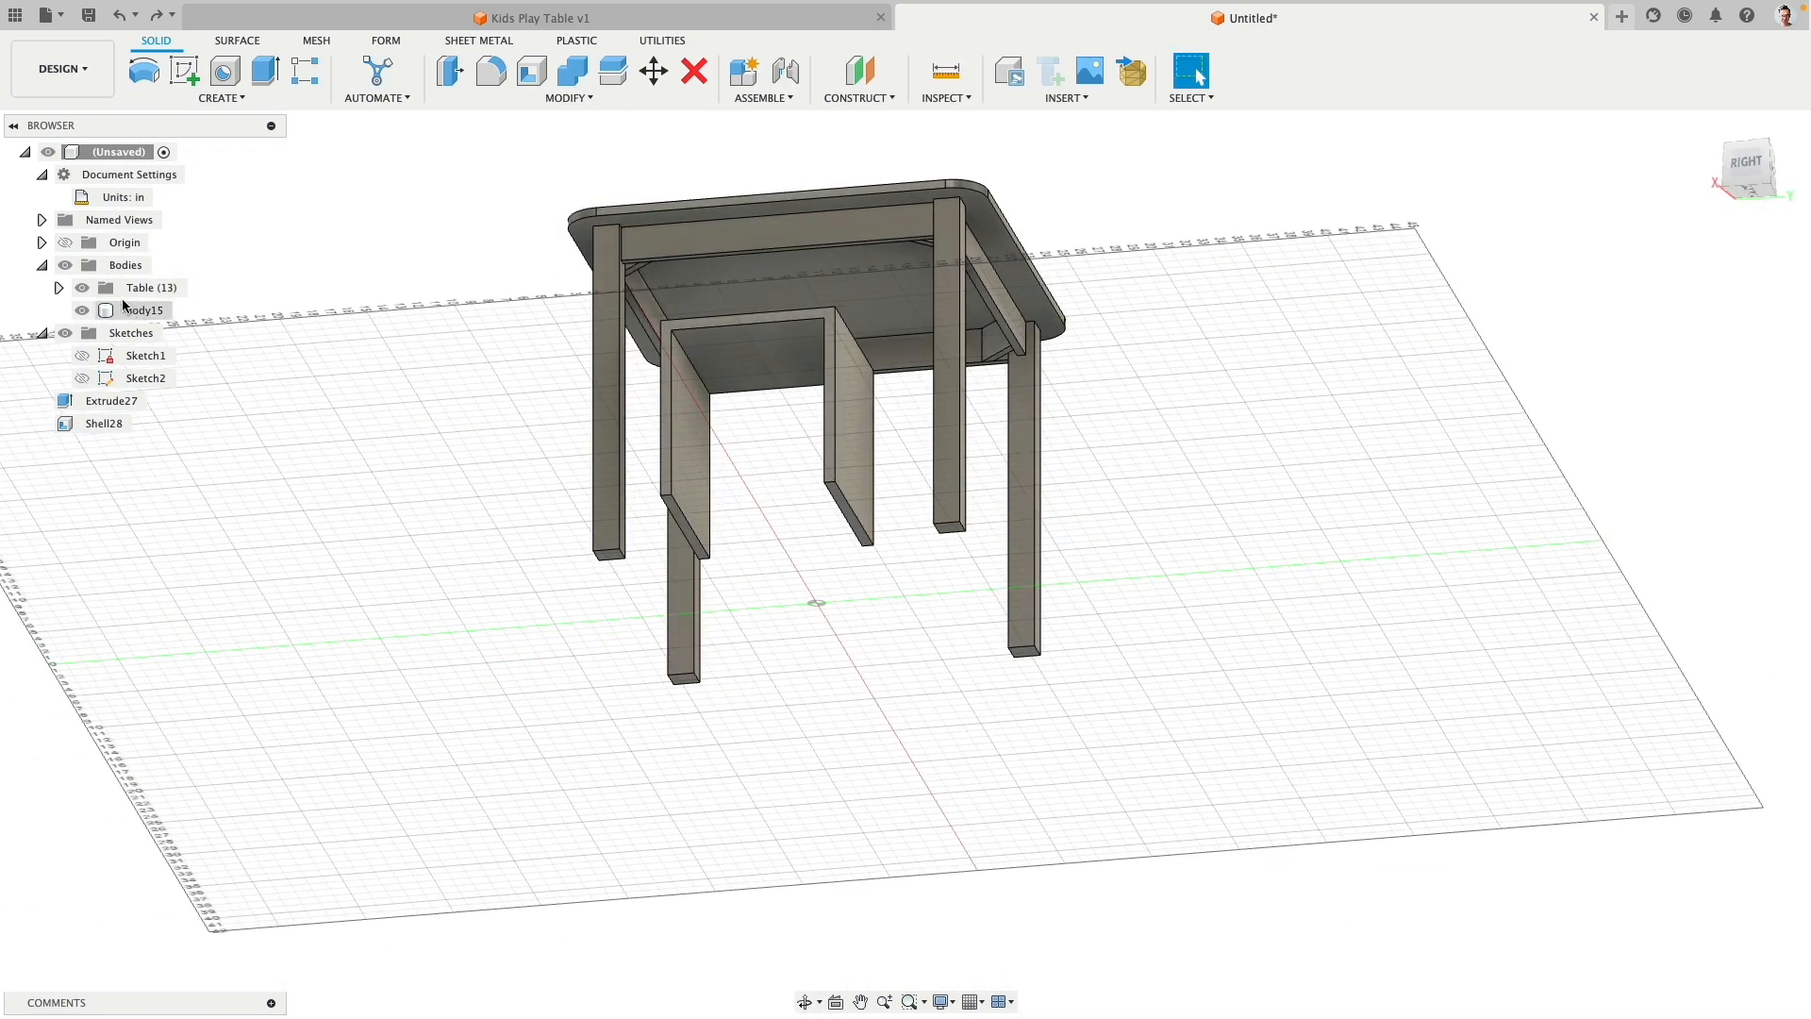
pyautogui.click(83, 290)
pyautogui.scroll(6, 739, 453)
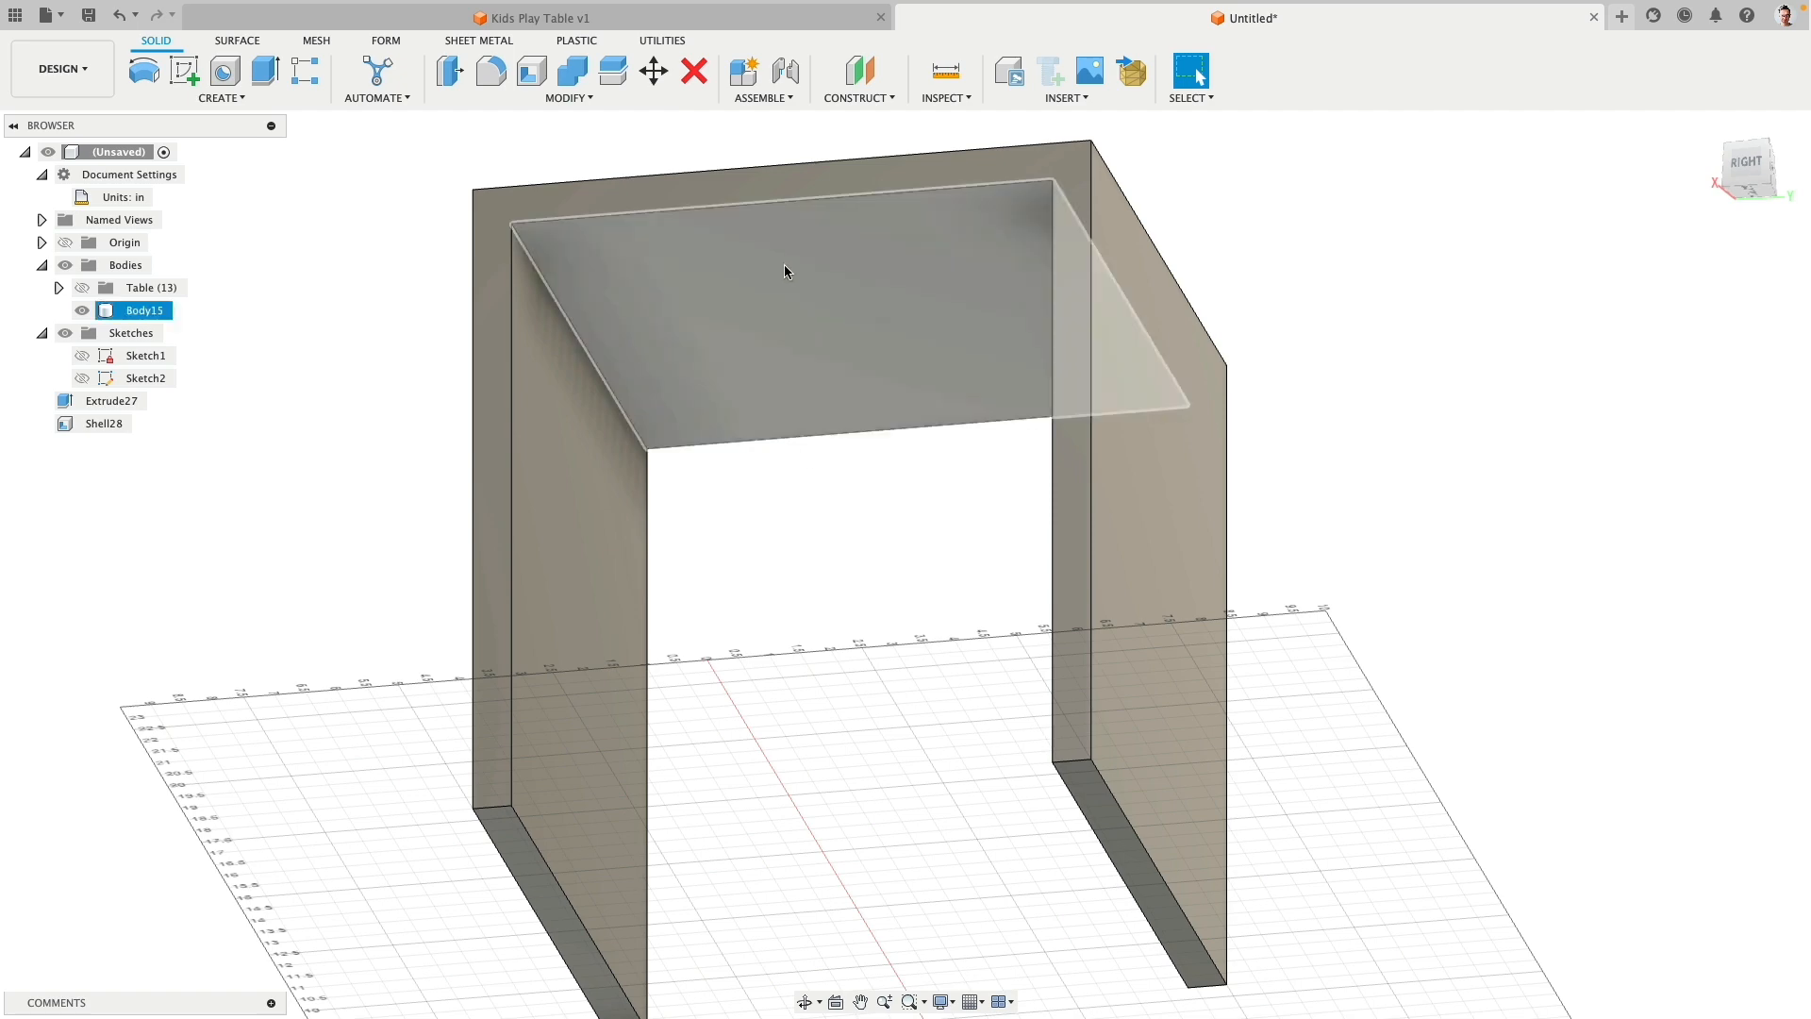
# Step: Measure the thickness of the stool's seat between its upper and lower faces, and examine the side panels
pyautogui.click(772, 322)
pyautogui.keyDown('shift'); pyautogui.moveTo(802, 406); pyautogui.dragTo(840, 585, button='middle'); pyautogui.keyUp('shift')
pyautogui.keyDown('shift'); pyautogui.click(811, 309); pyautogui.keyUp('shift')
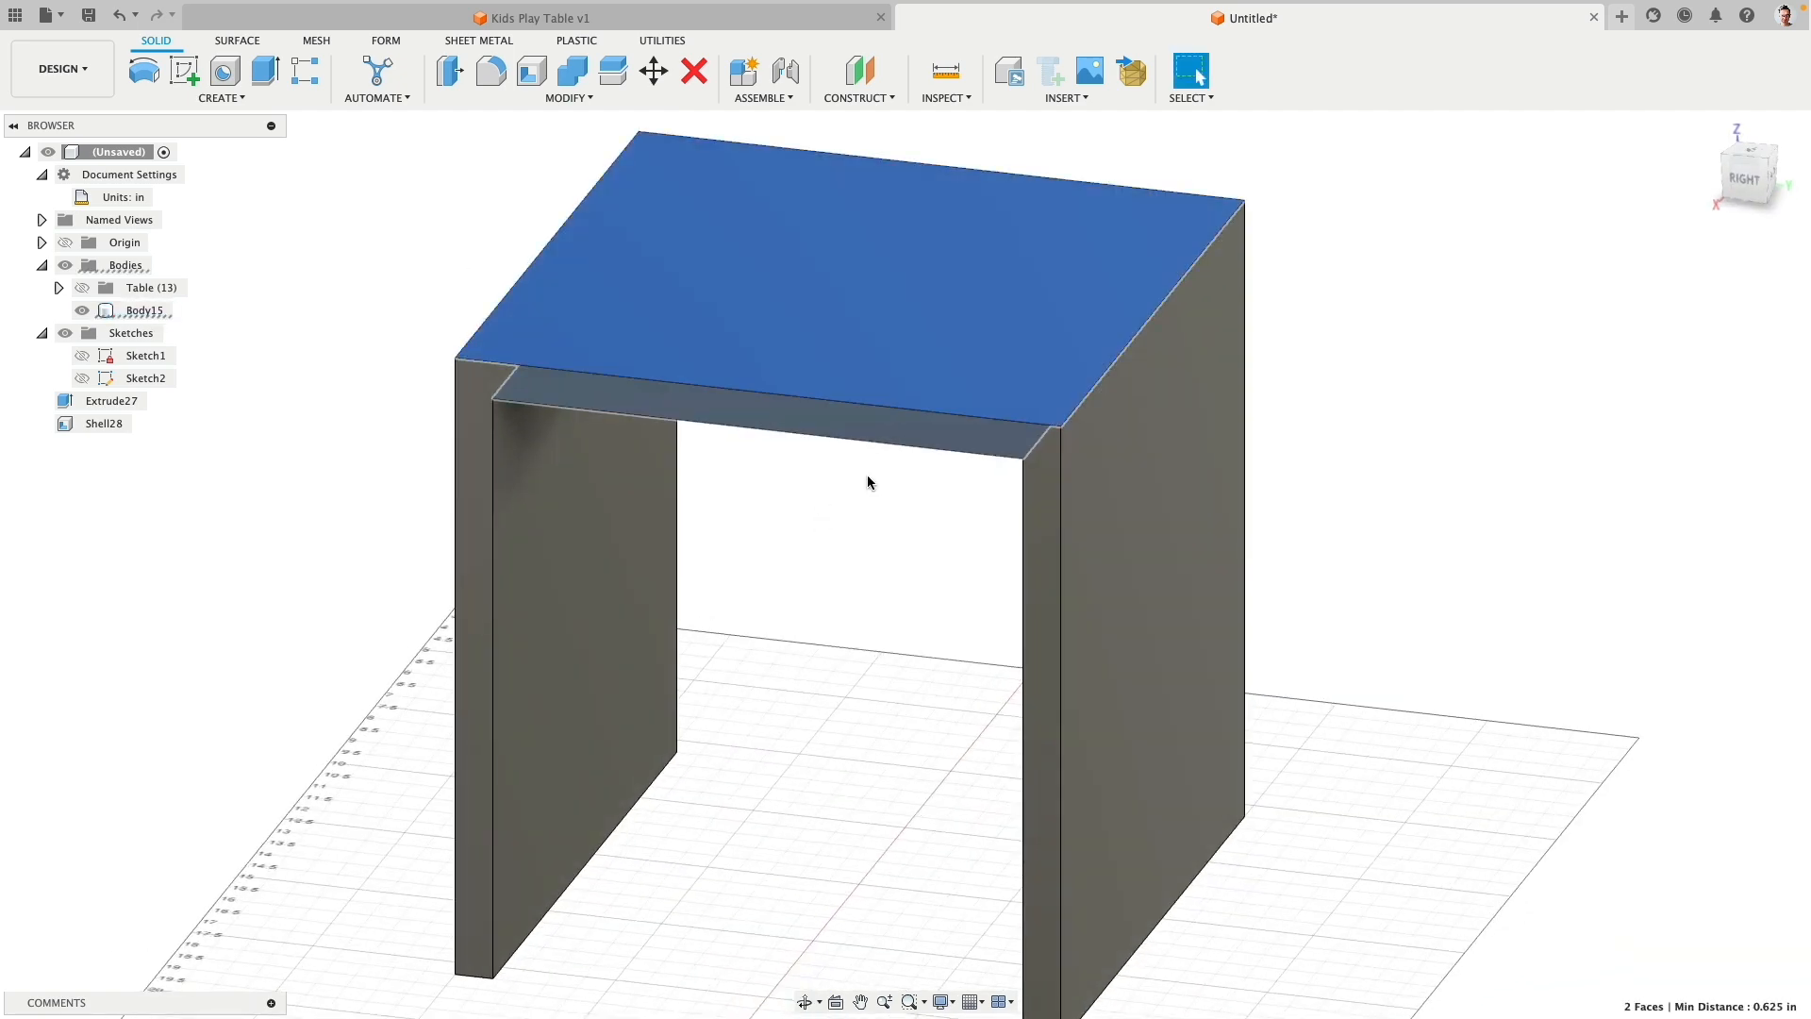
pyautogui.click(846, 582)
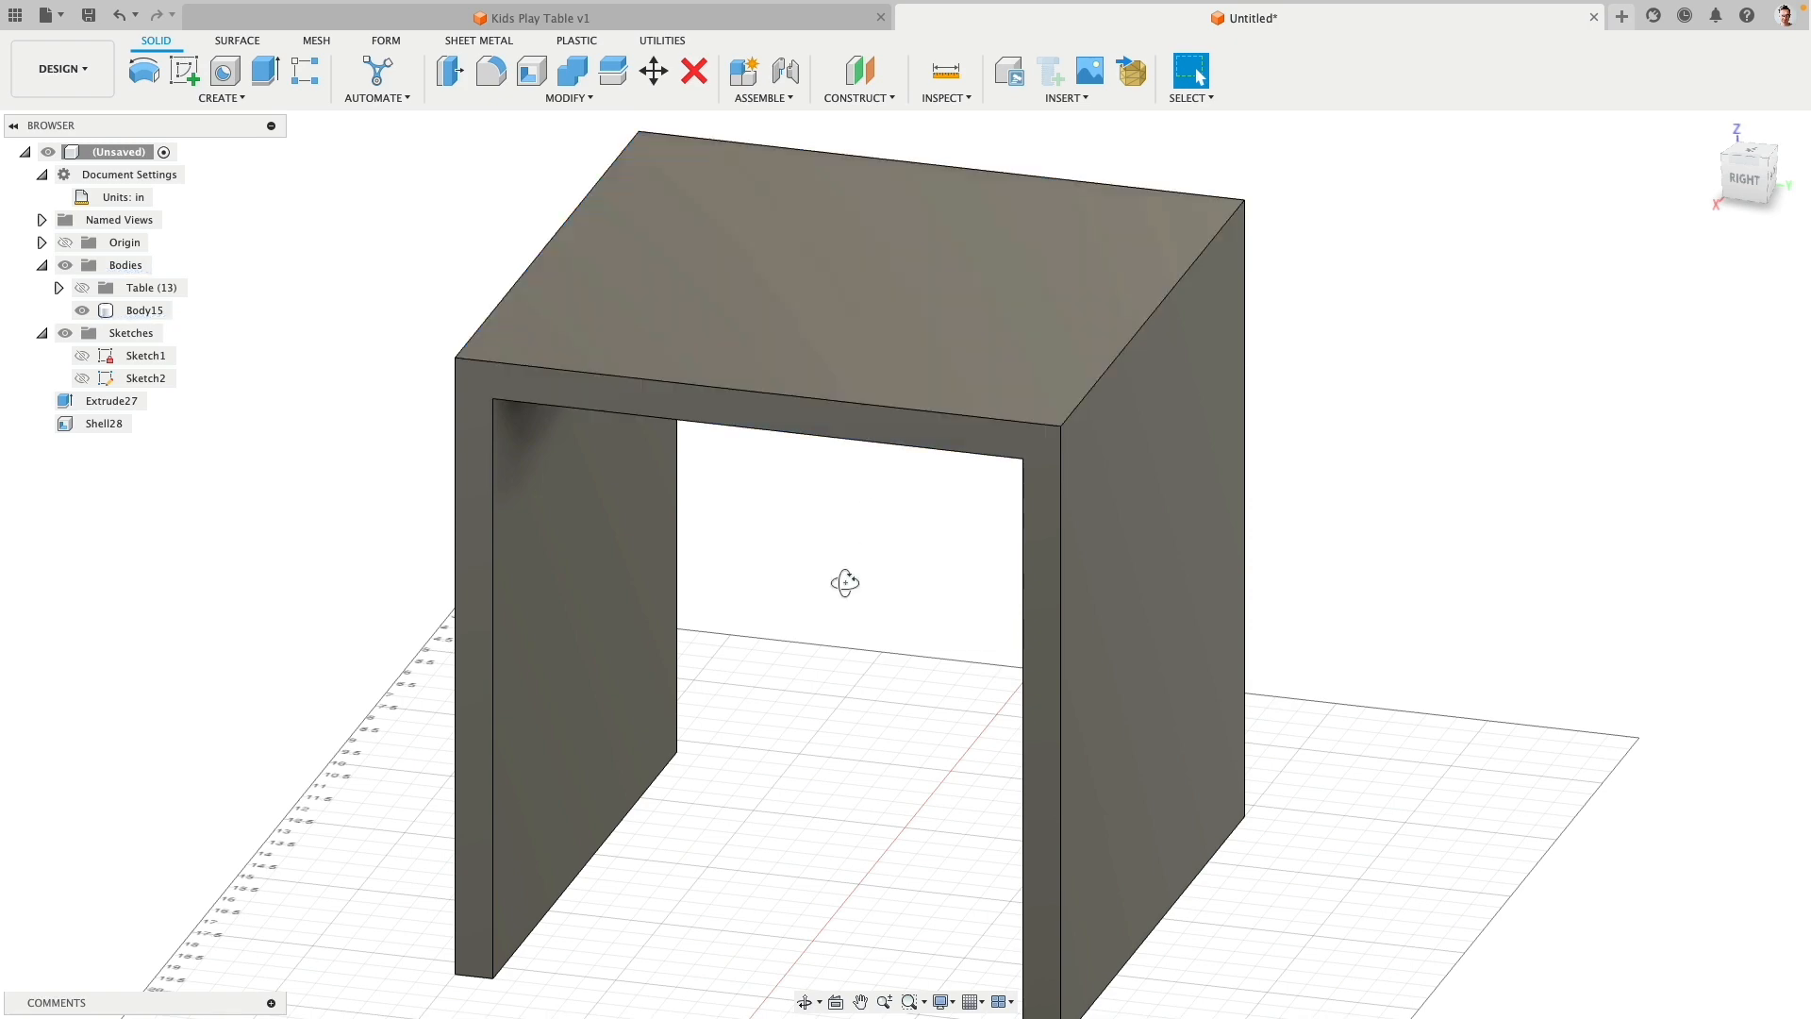
pyautogui.keyDown('shift'); pyautogui.moveTo(846, 583); pyautogui.dragTo(898, 526, button='middle'); pyautogui.keyUp('shift')
pyautogui.click(619, 500)
pyautogui.keyDown('shift'); pyautogui.click(1122, 525); pyautogui.keyUp('shift')
pyautogui.click(898, 530)
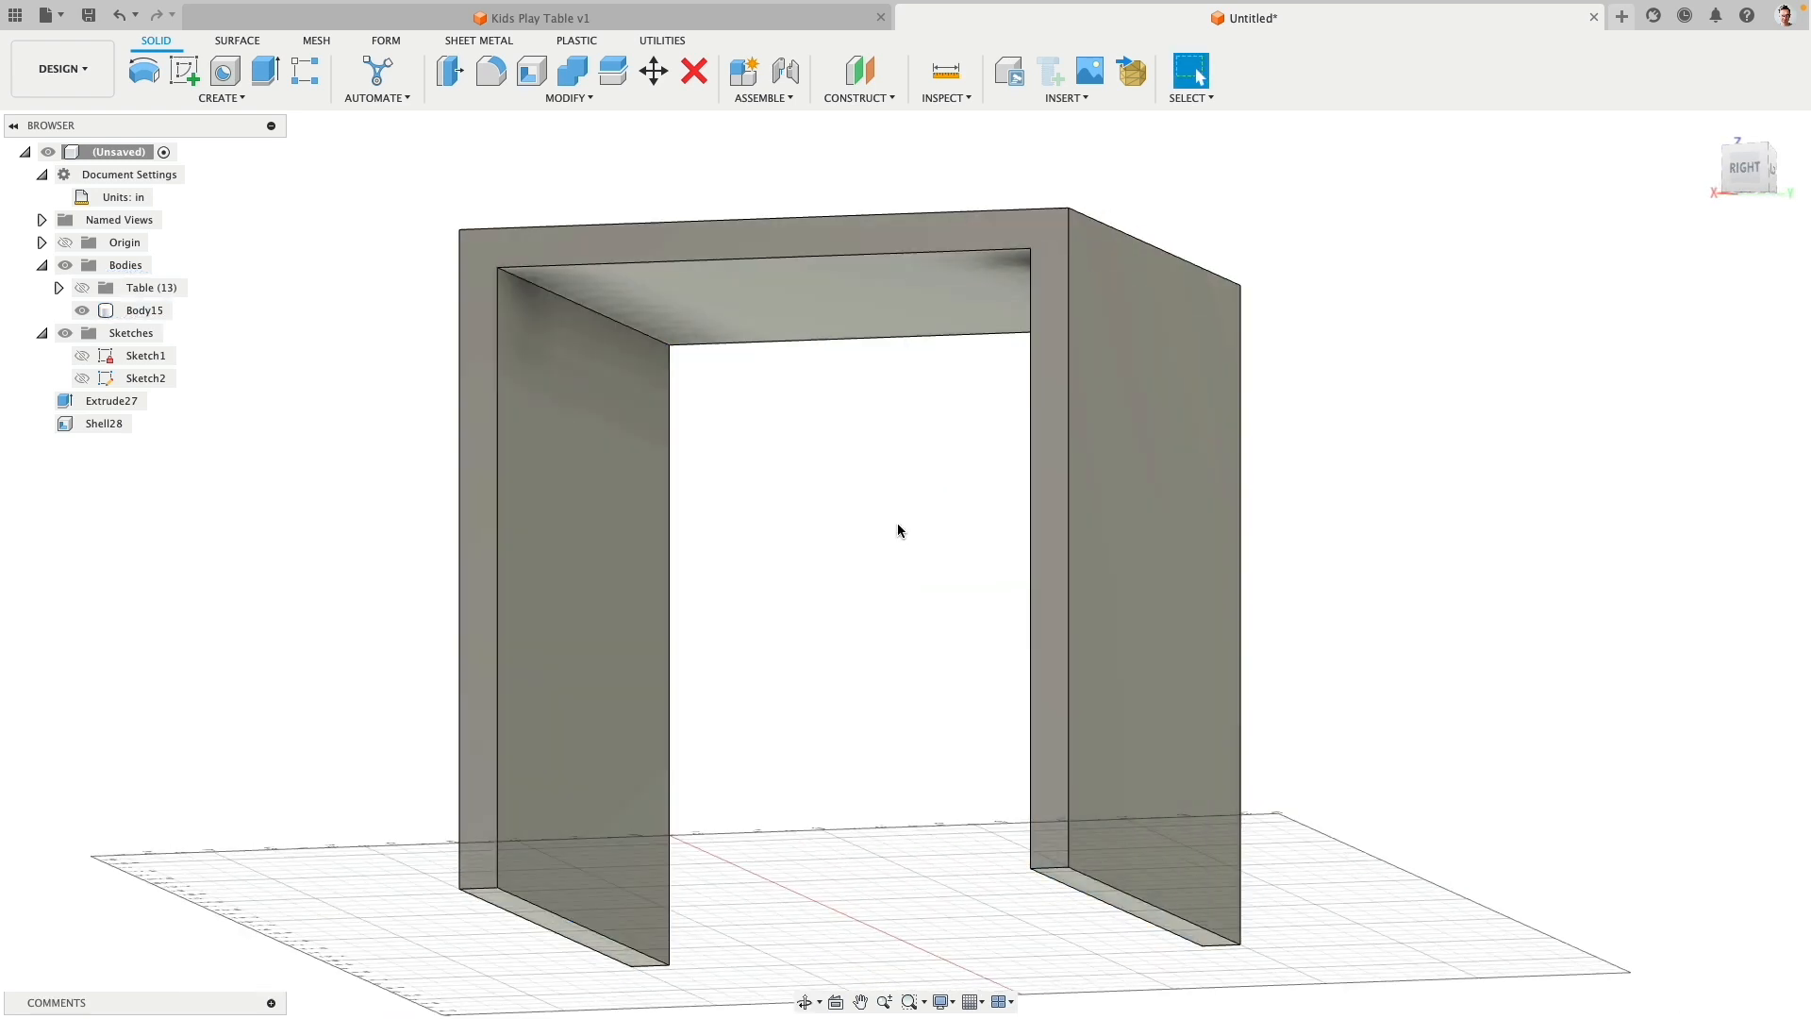
# Step: Split the stool body into a seat and two legs, using the seat's underside face as the splitting tool
pyautogui.click(614, 71)
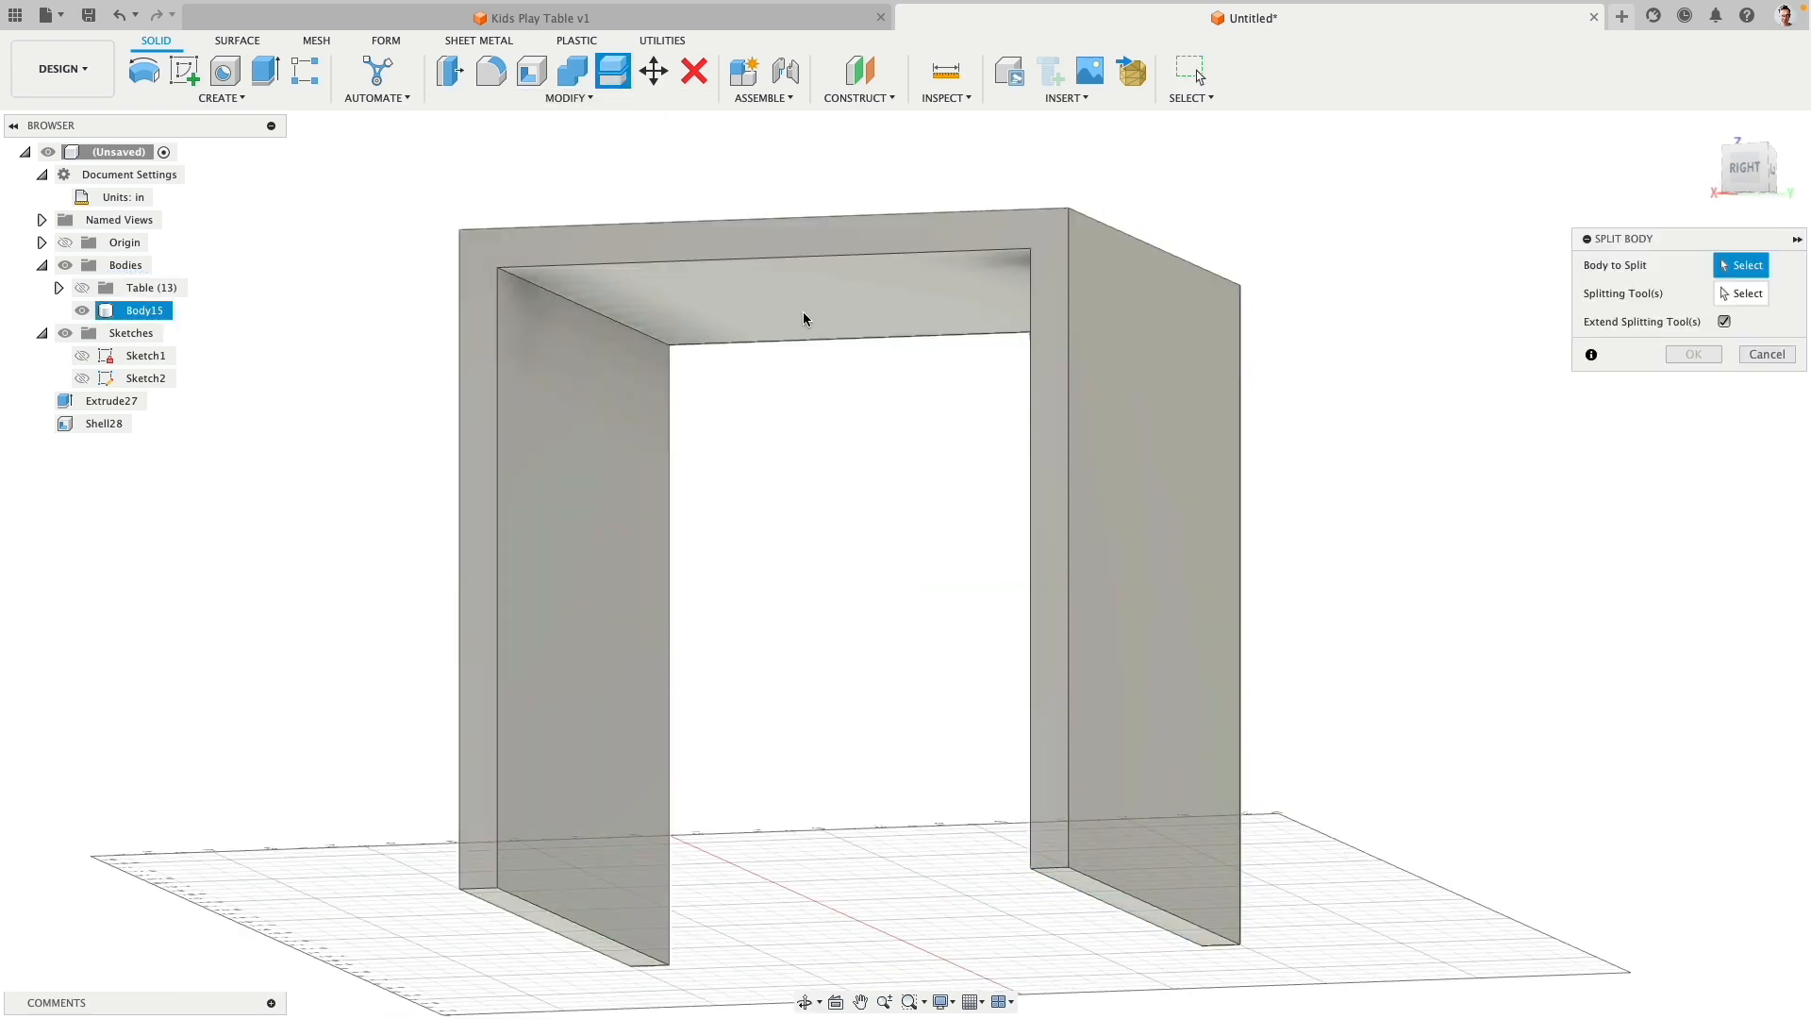
pyautogui.click(806, 315)
pyautogui.click(1730, 293)
pyautogui.click(833, 291)
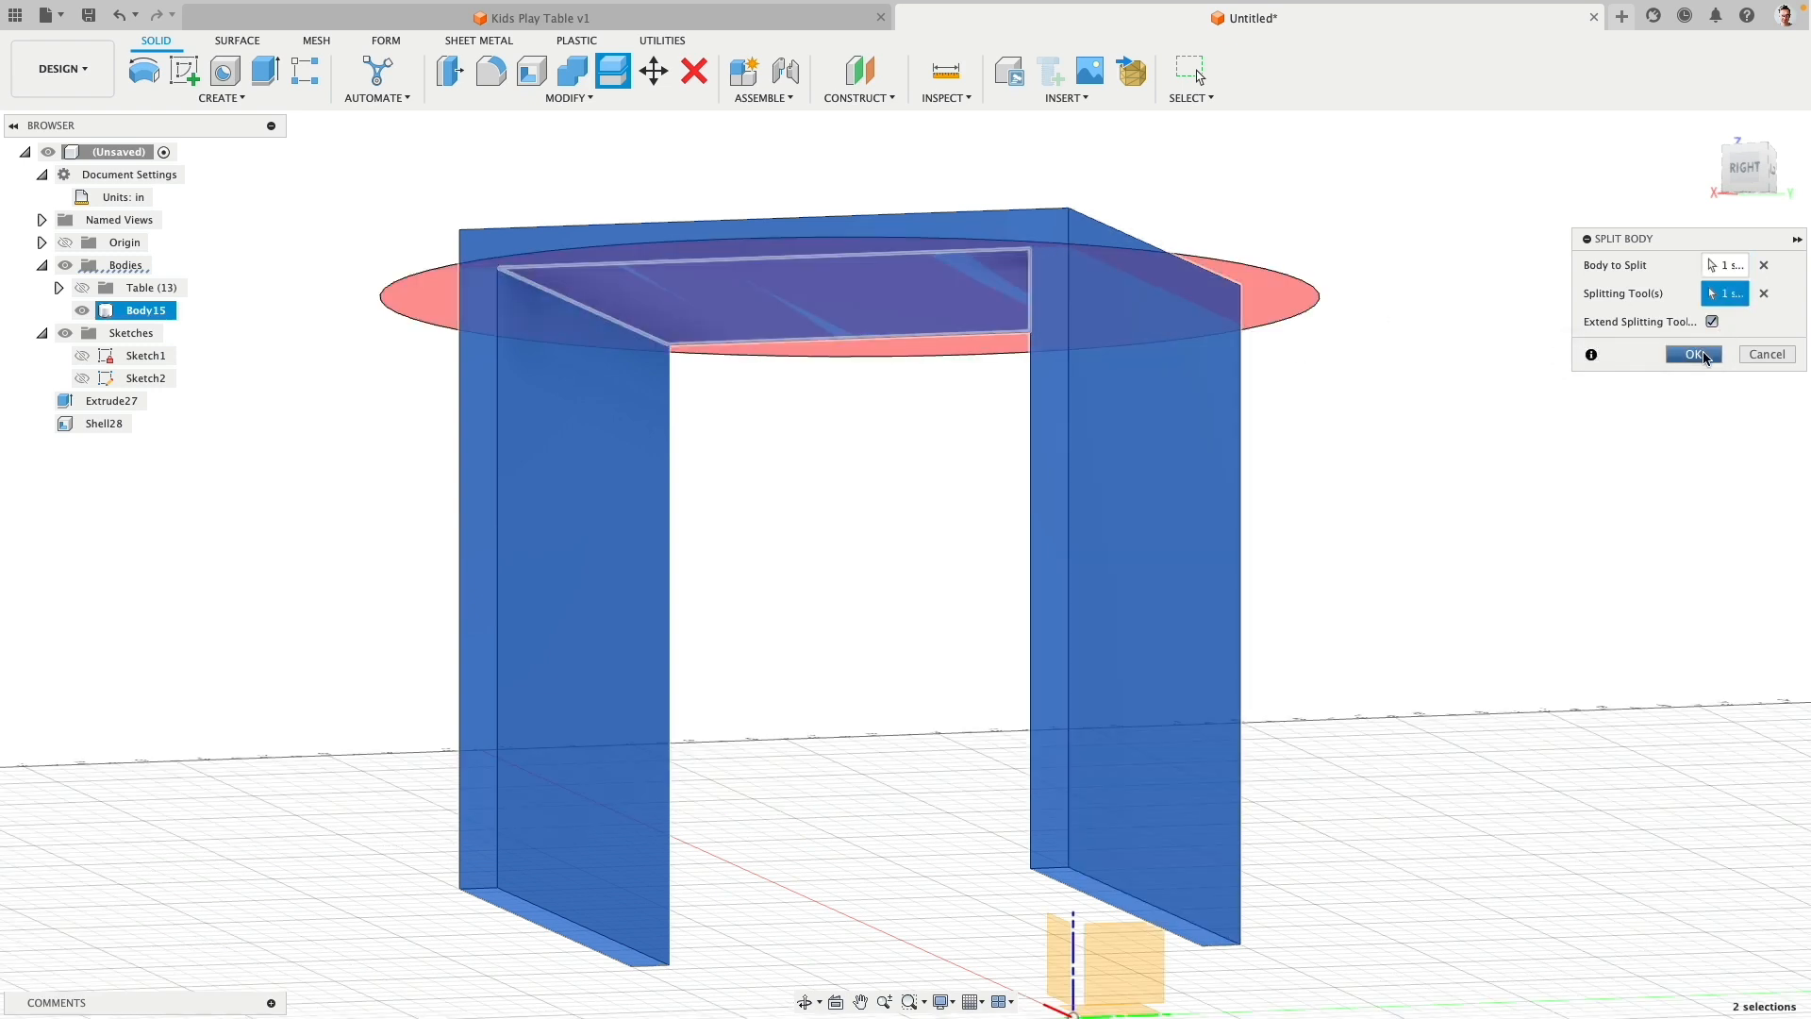
pyautogui.click(1697, 355)
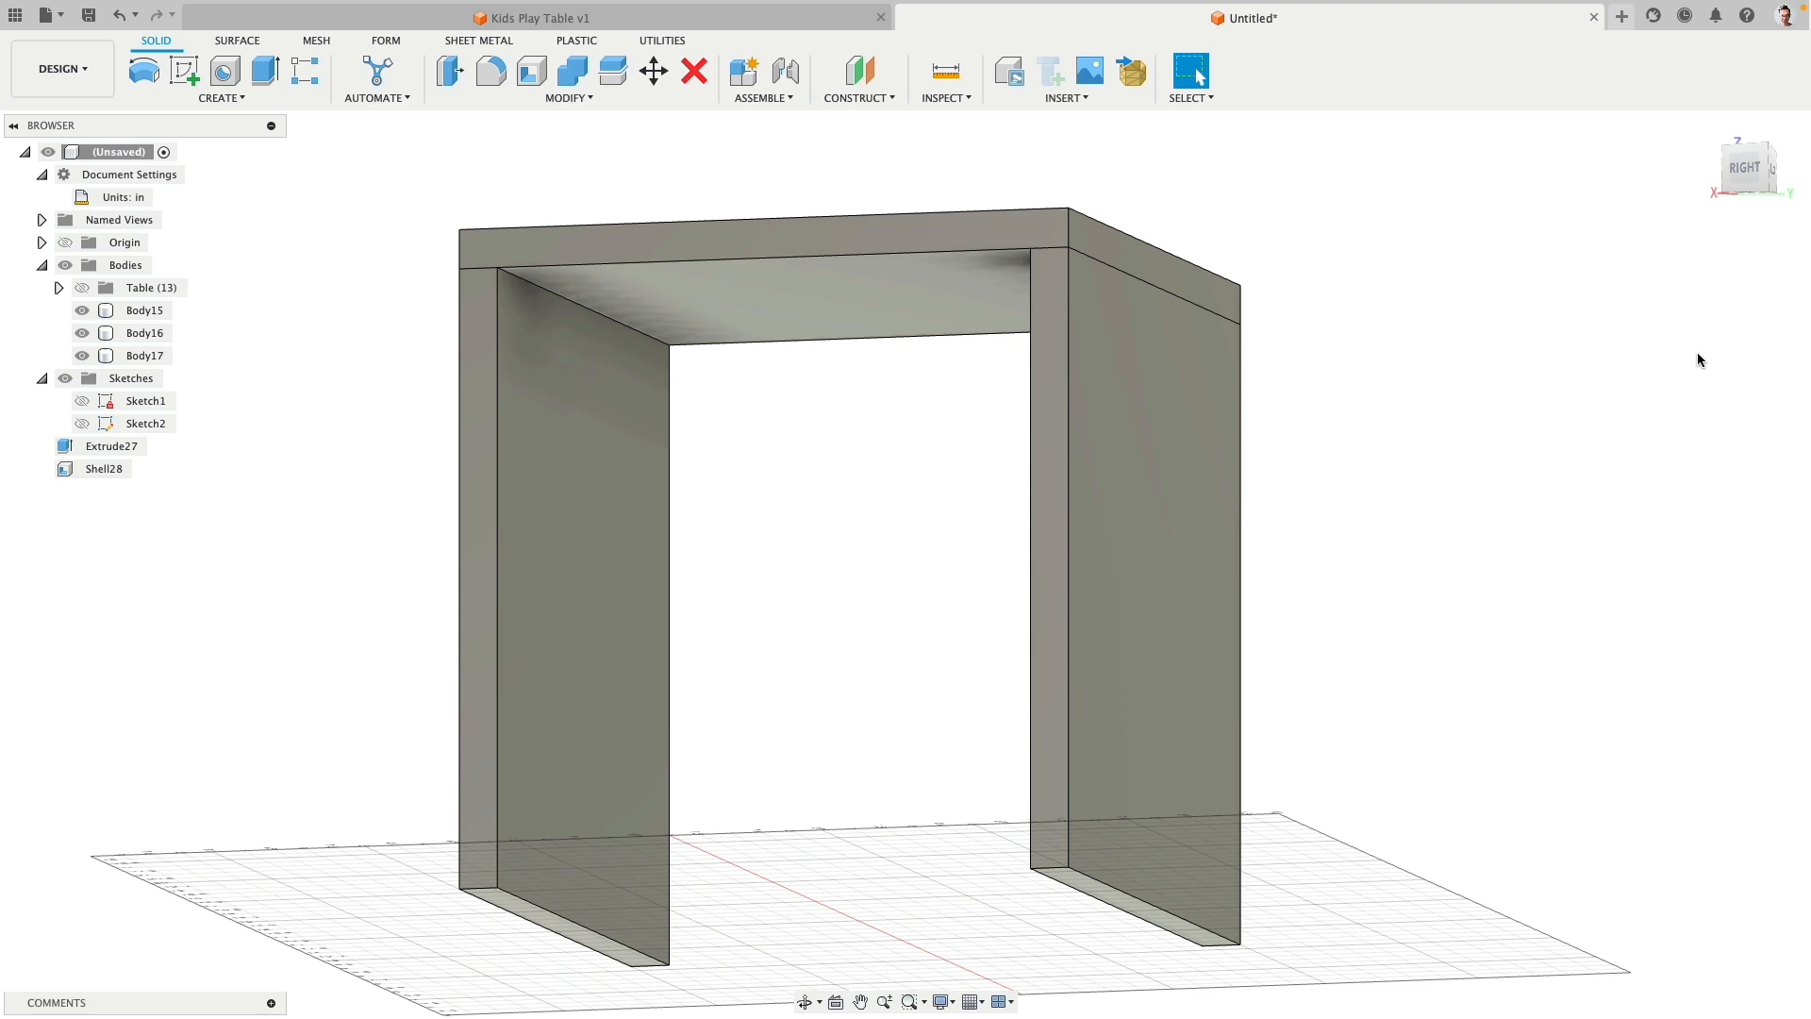
# Step: Check the separated seat and legs, and measure the distance between the inner faces of the legs
pyautogui.click(1170, 266)
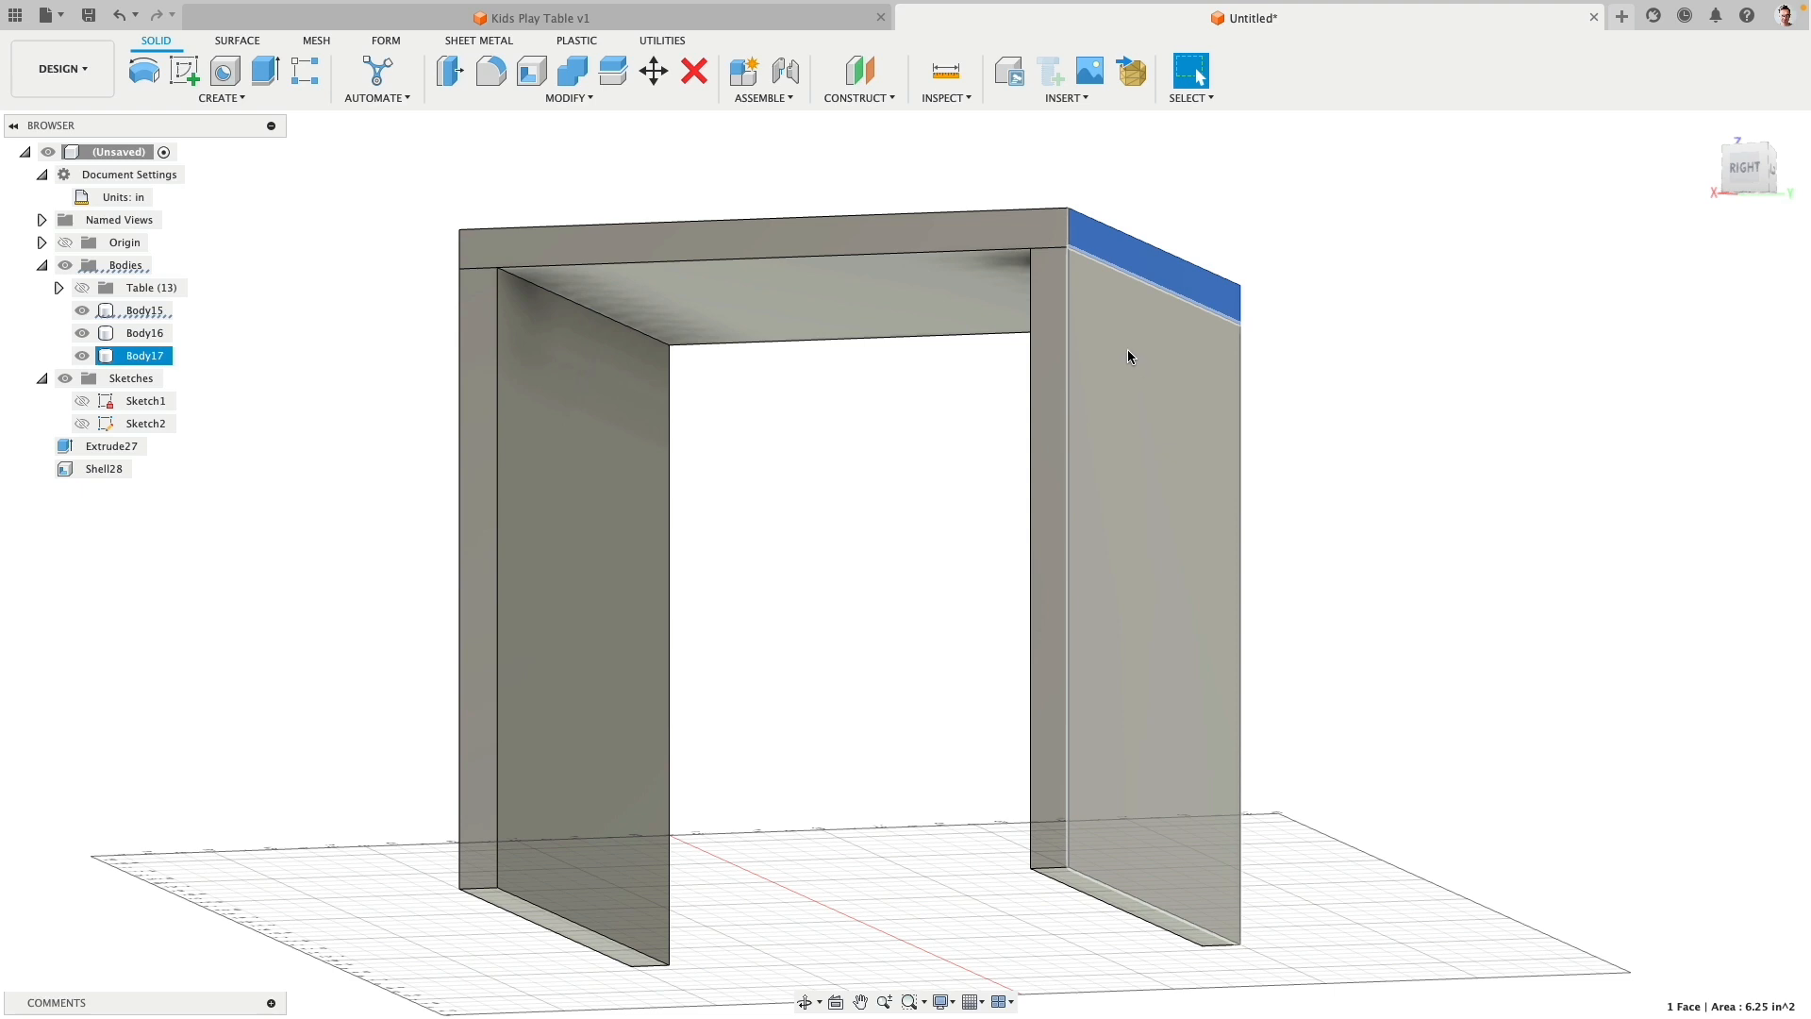
pyautogui.click(660, 406)
pyautogui.keyDown('shift'); pyautogui.moveTo(795, 469); pyautogui.dragTo(1047, 453, button='middle'); pyautogui.keyUp('shift')
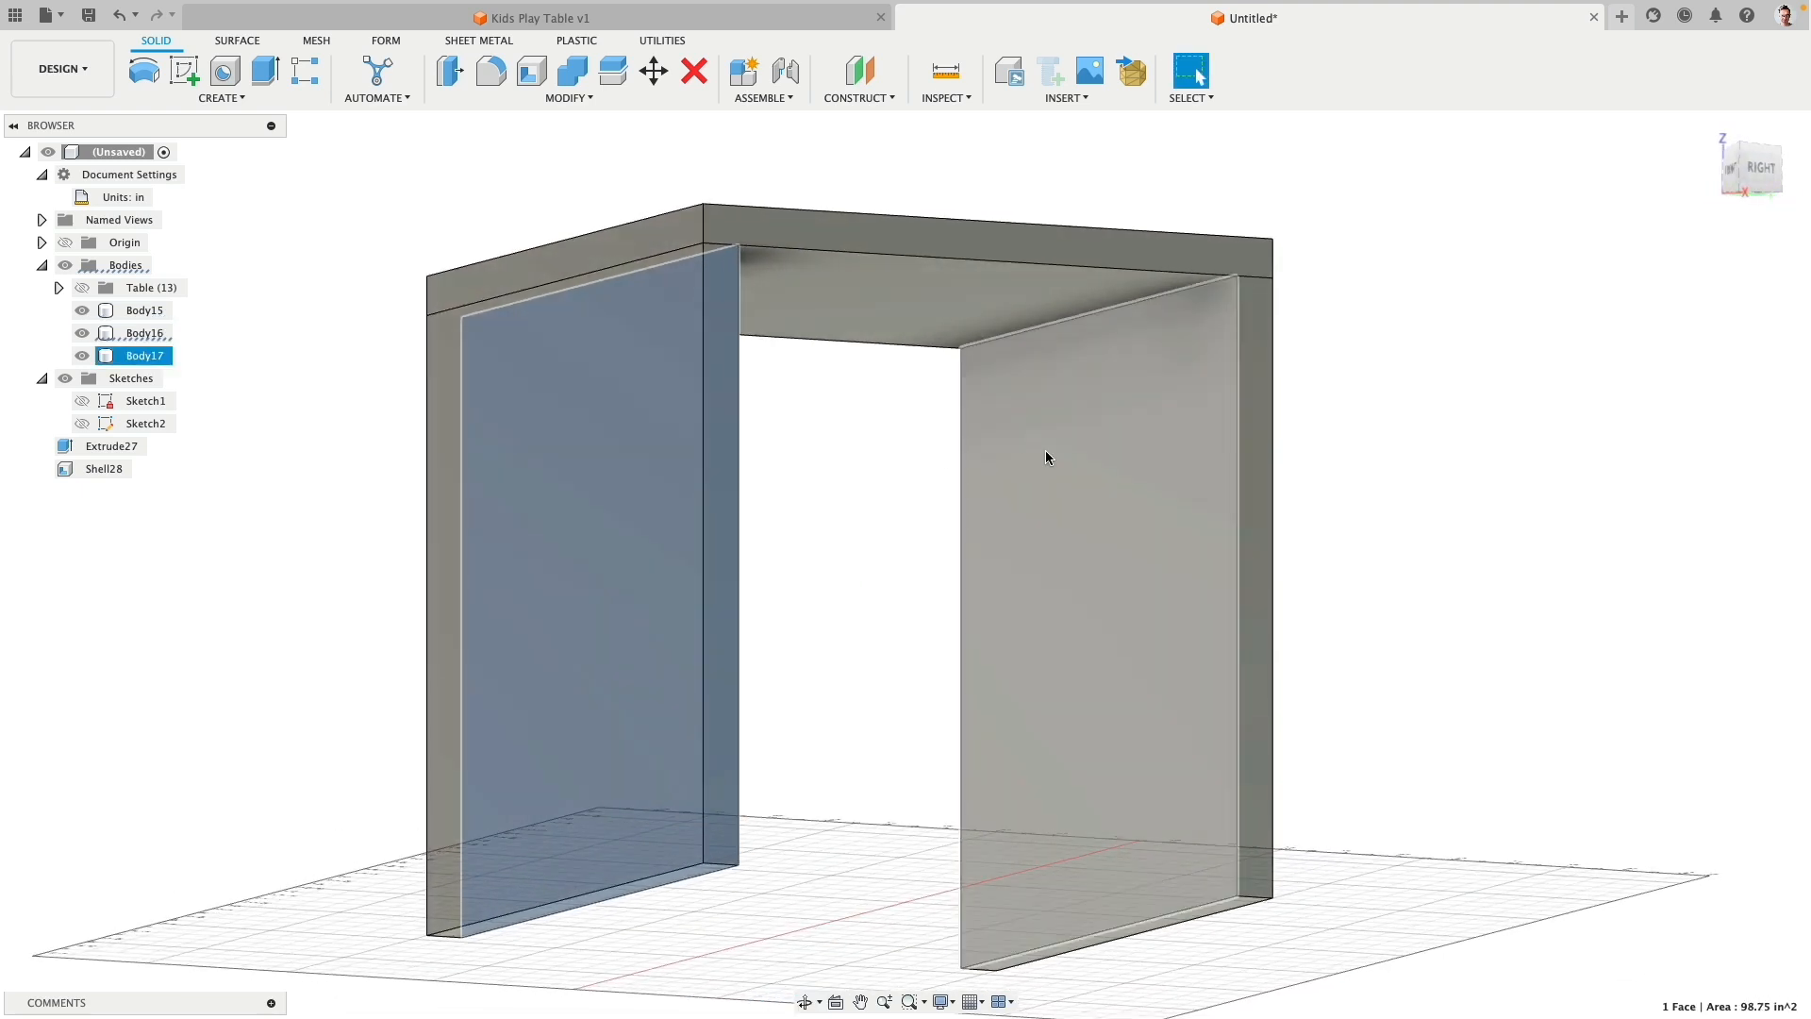
pyautogui.click(1071, 450)
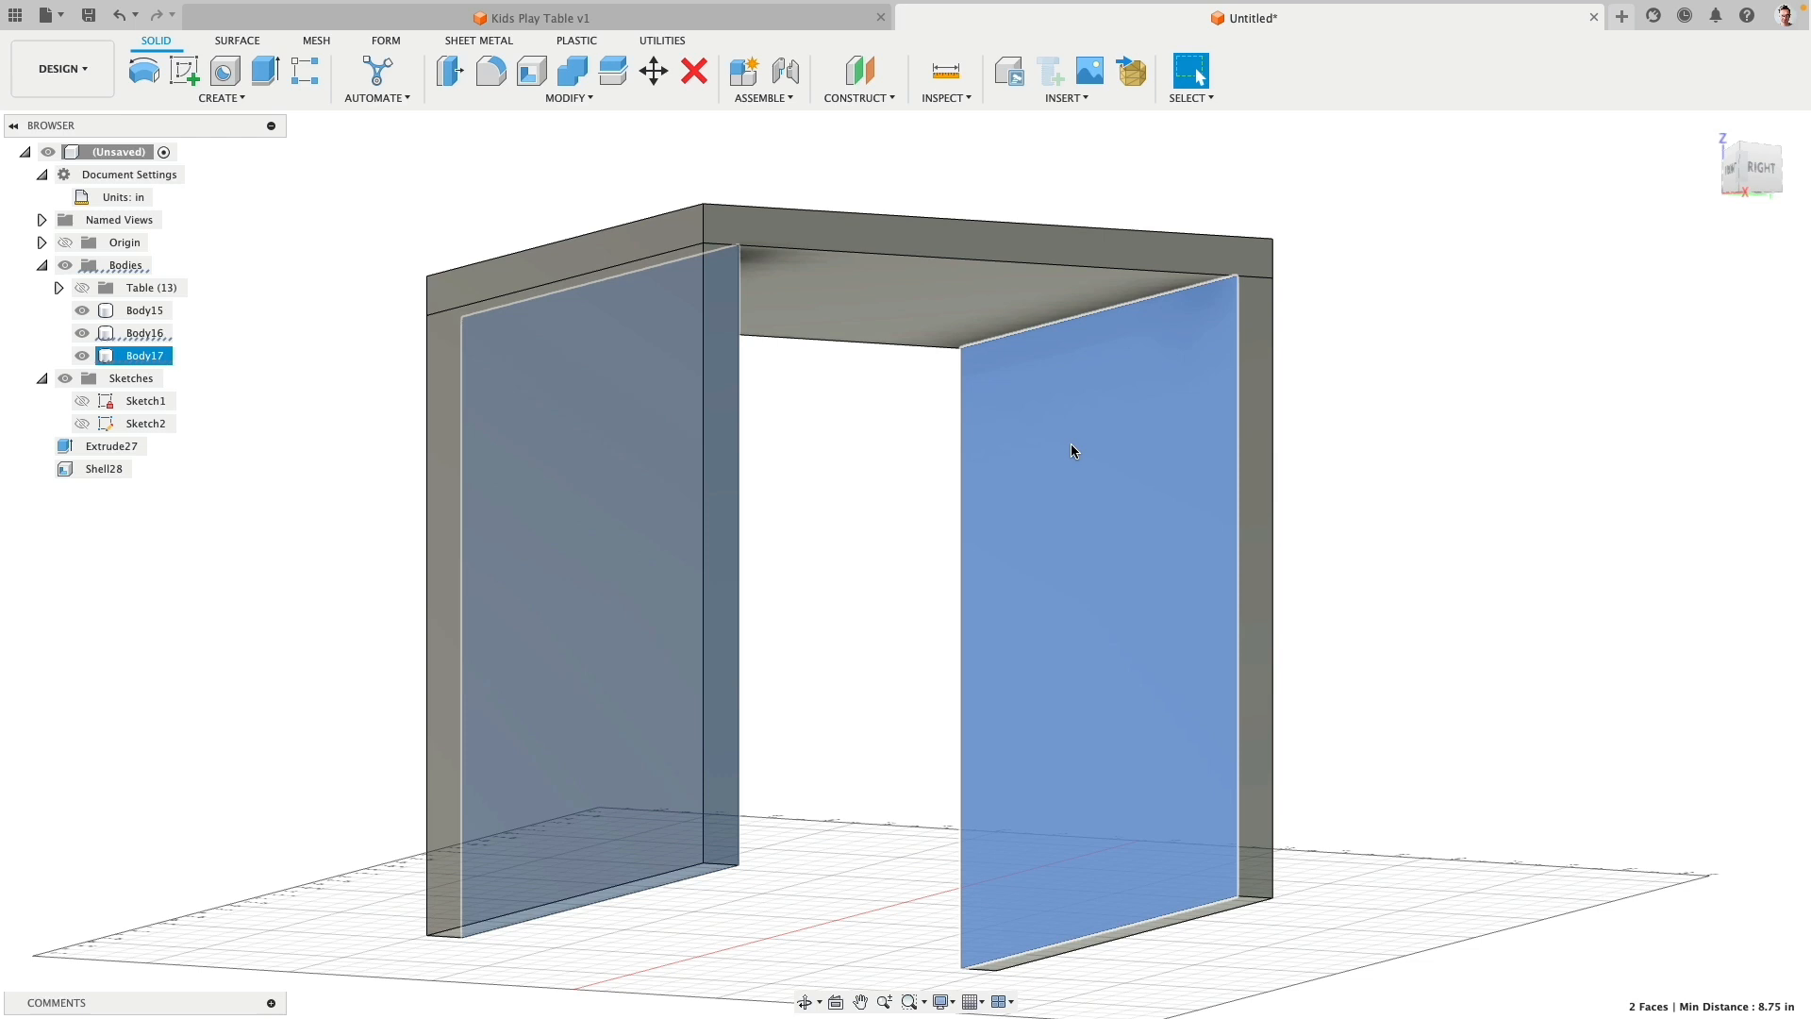
# Step: Create a copy of one leg with Move/Copy, rotated -90° about the Z axis so it crosses that leg
pyautogui.click(833, 455)
pyautogui.keyDown('shift'); pyautogui.moveTo(833, 453); pyautogui.dragTo(801, 451, button='middle'); pyautogui.keyUp('shift')
pyautogui.scroll(-2, 800, 452)
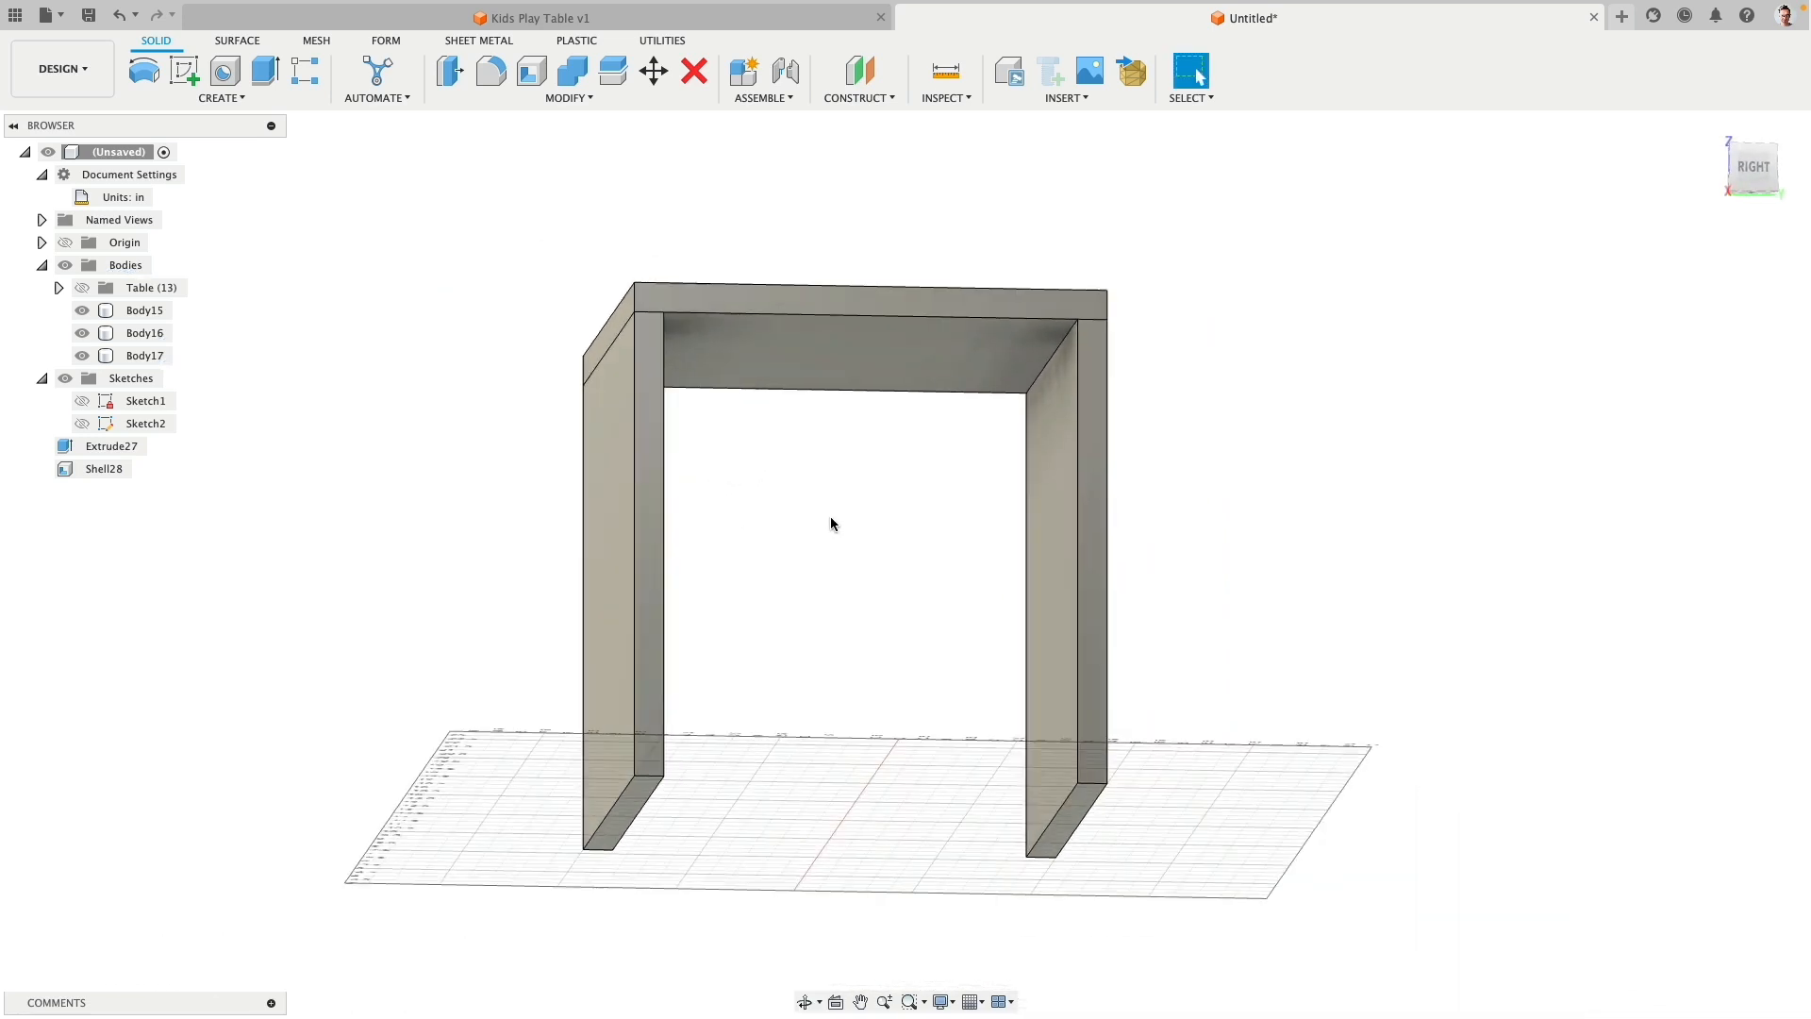
pyautogui.keyDown('shift'); pyautogui.moveTo(833, 521); pyautogui.dragTo(748, 449, button='middle'); pyautogui.keyUp('shift')
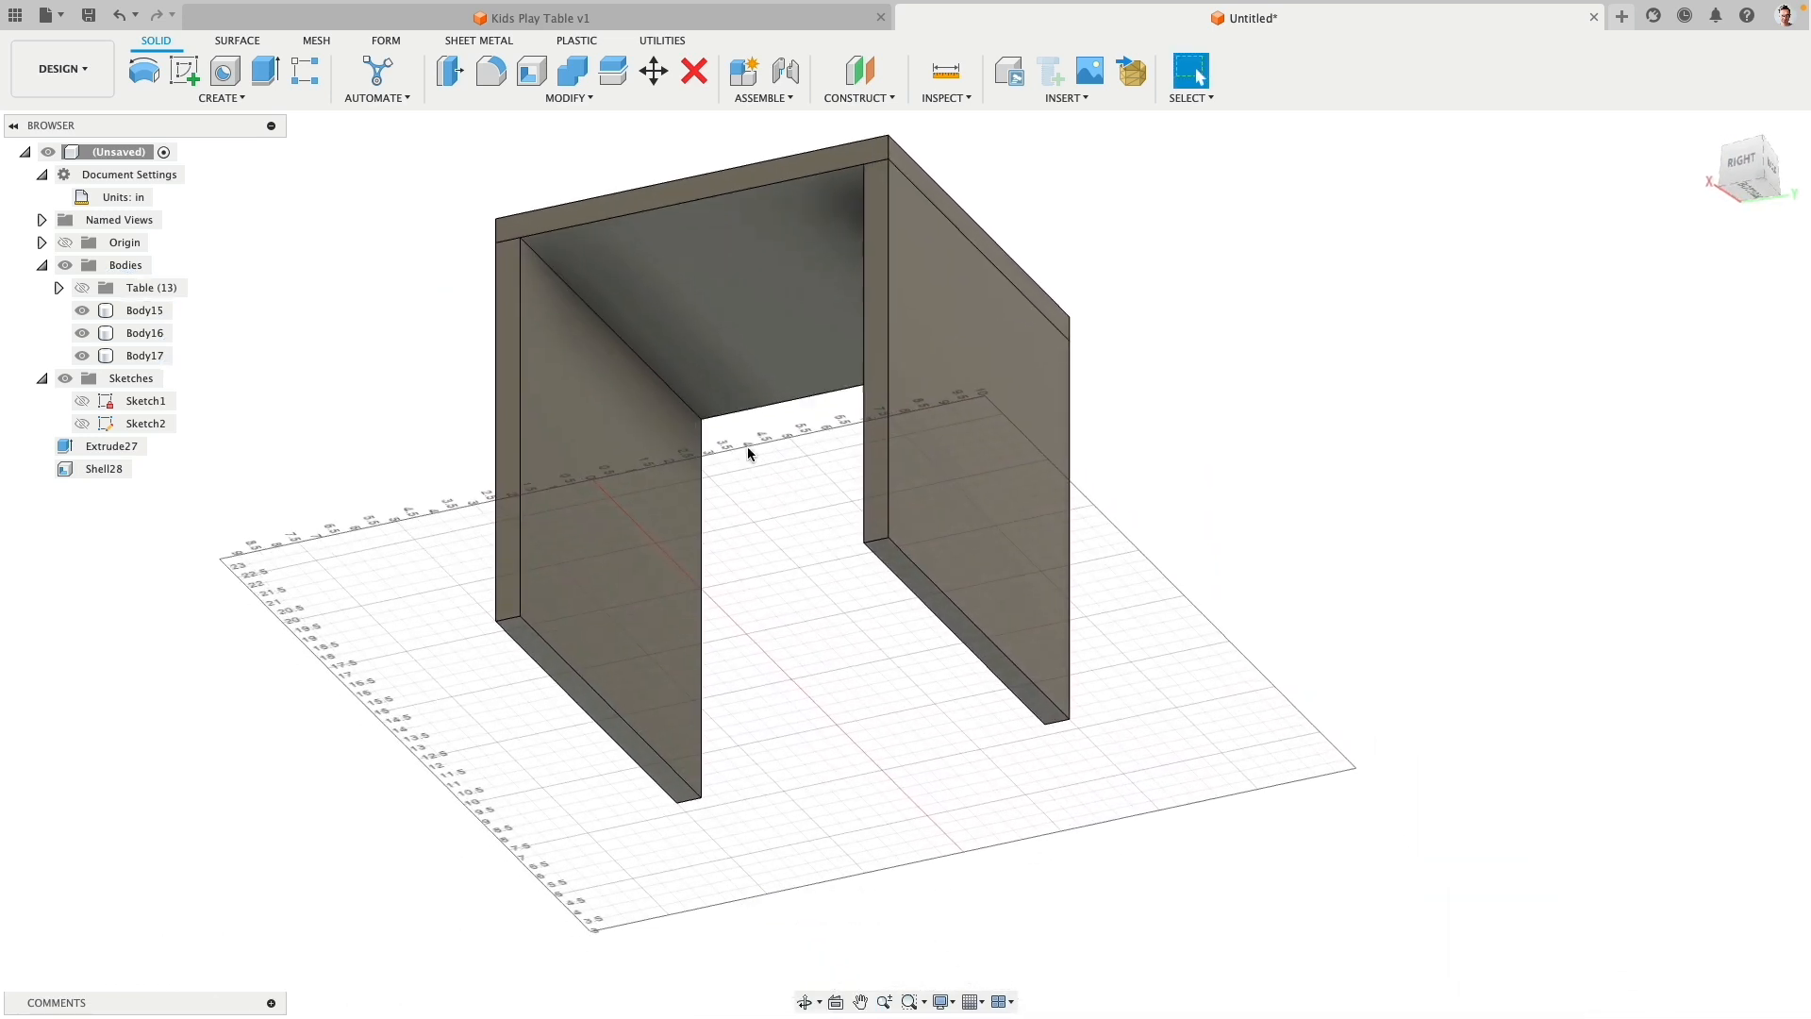
pyautogui.click(653, 81)
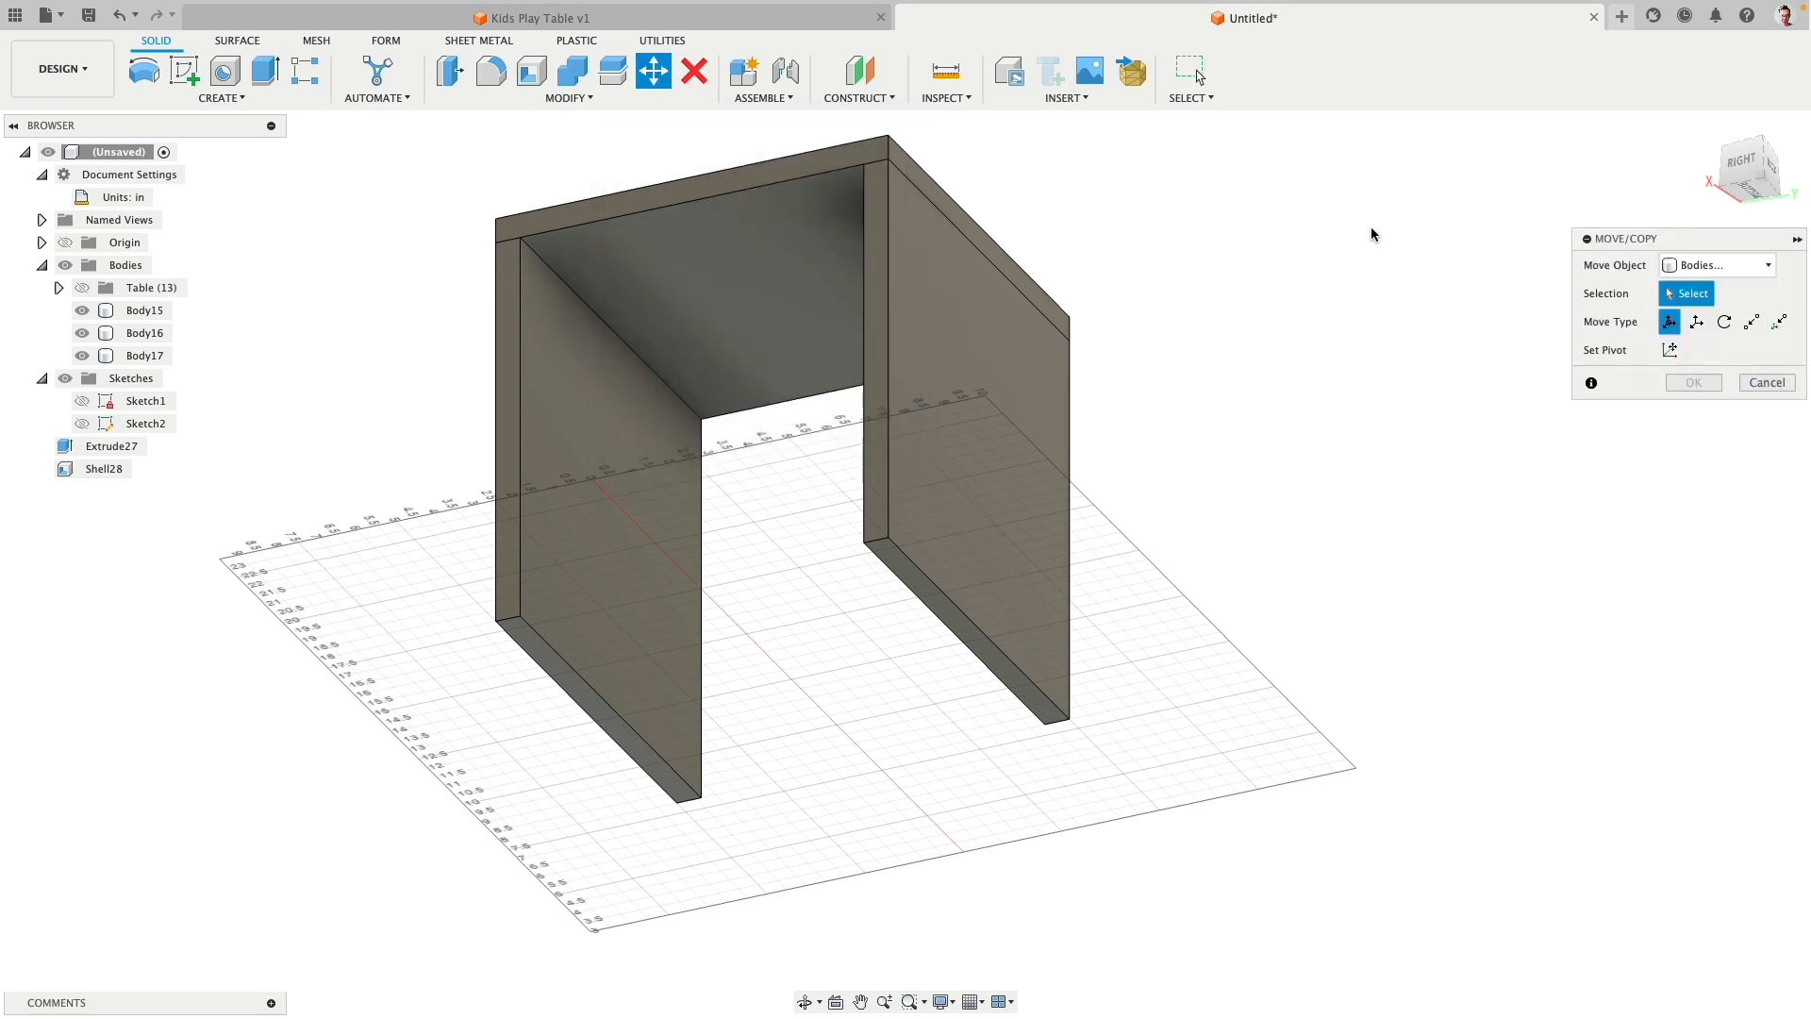
pyautogui.click(1000, 498)
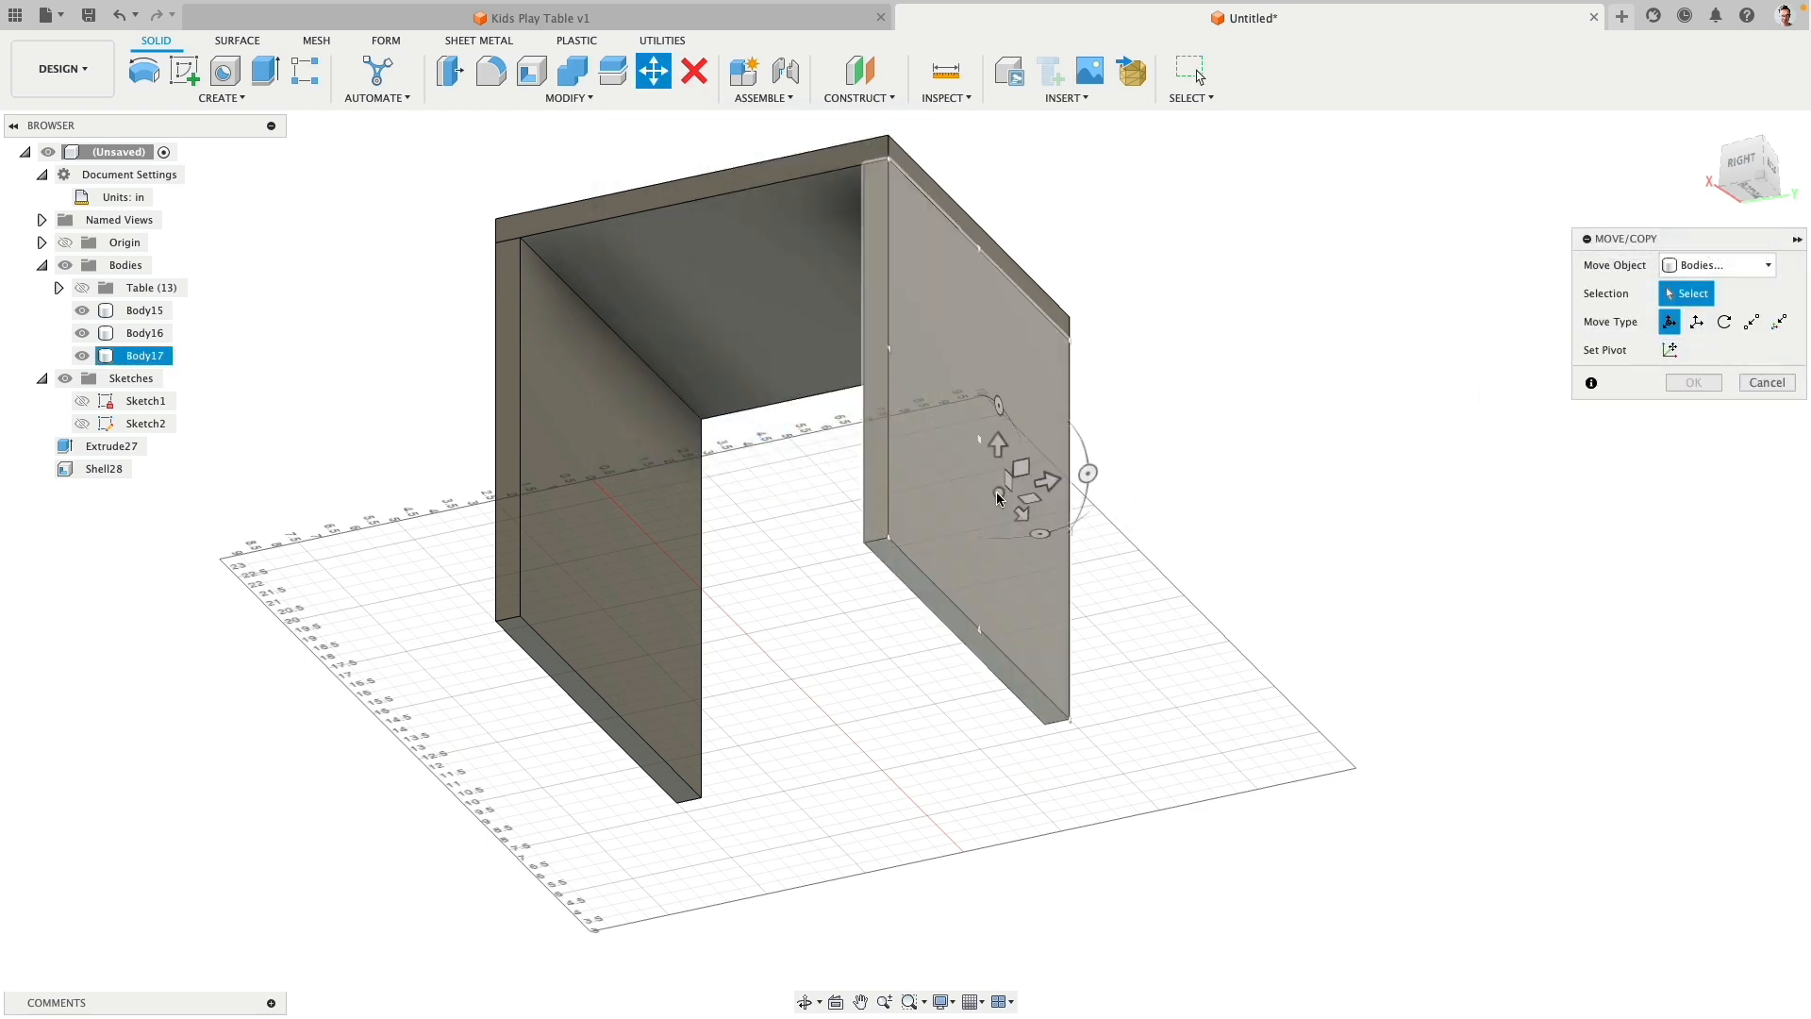
pyautogui.moveTo(998, 497); pyautogui.dragTo(971, 636)
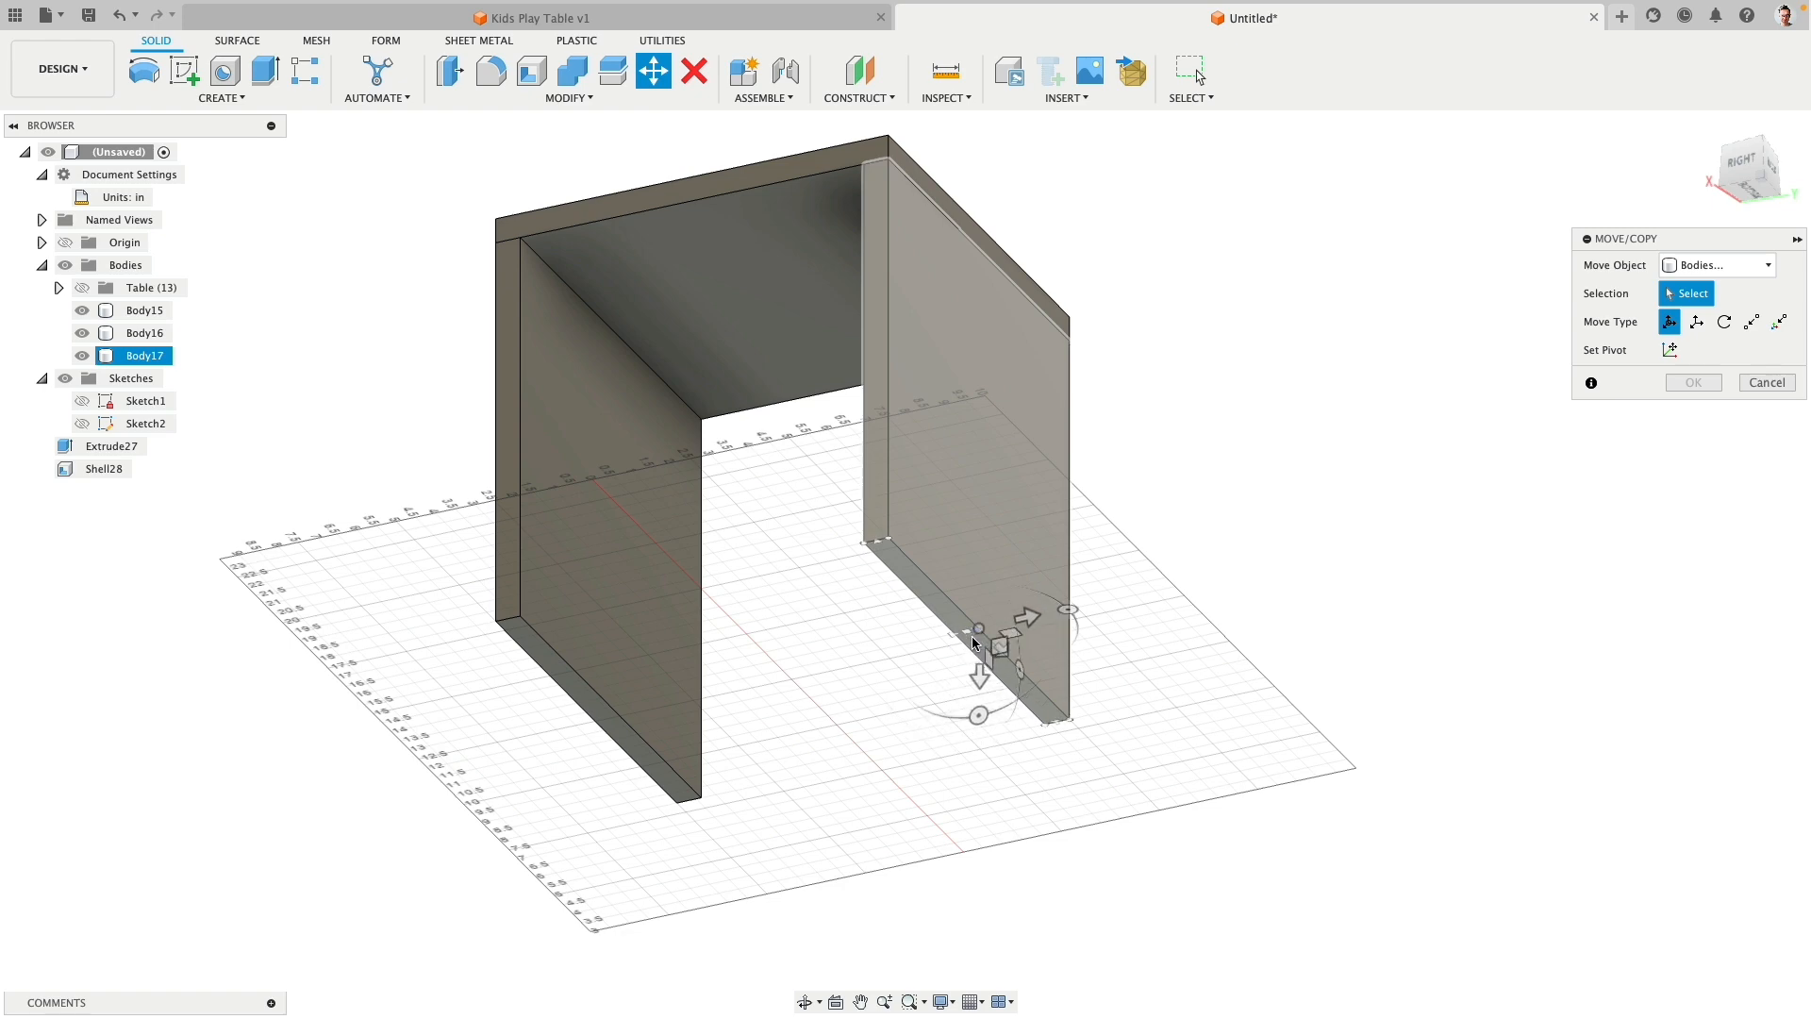
pyautogui.scroll(5, 972, 637)
pyautogui.click(961, 626)
pyautogui.scroll(-4, 1192, 478)
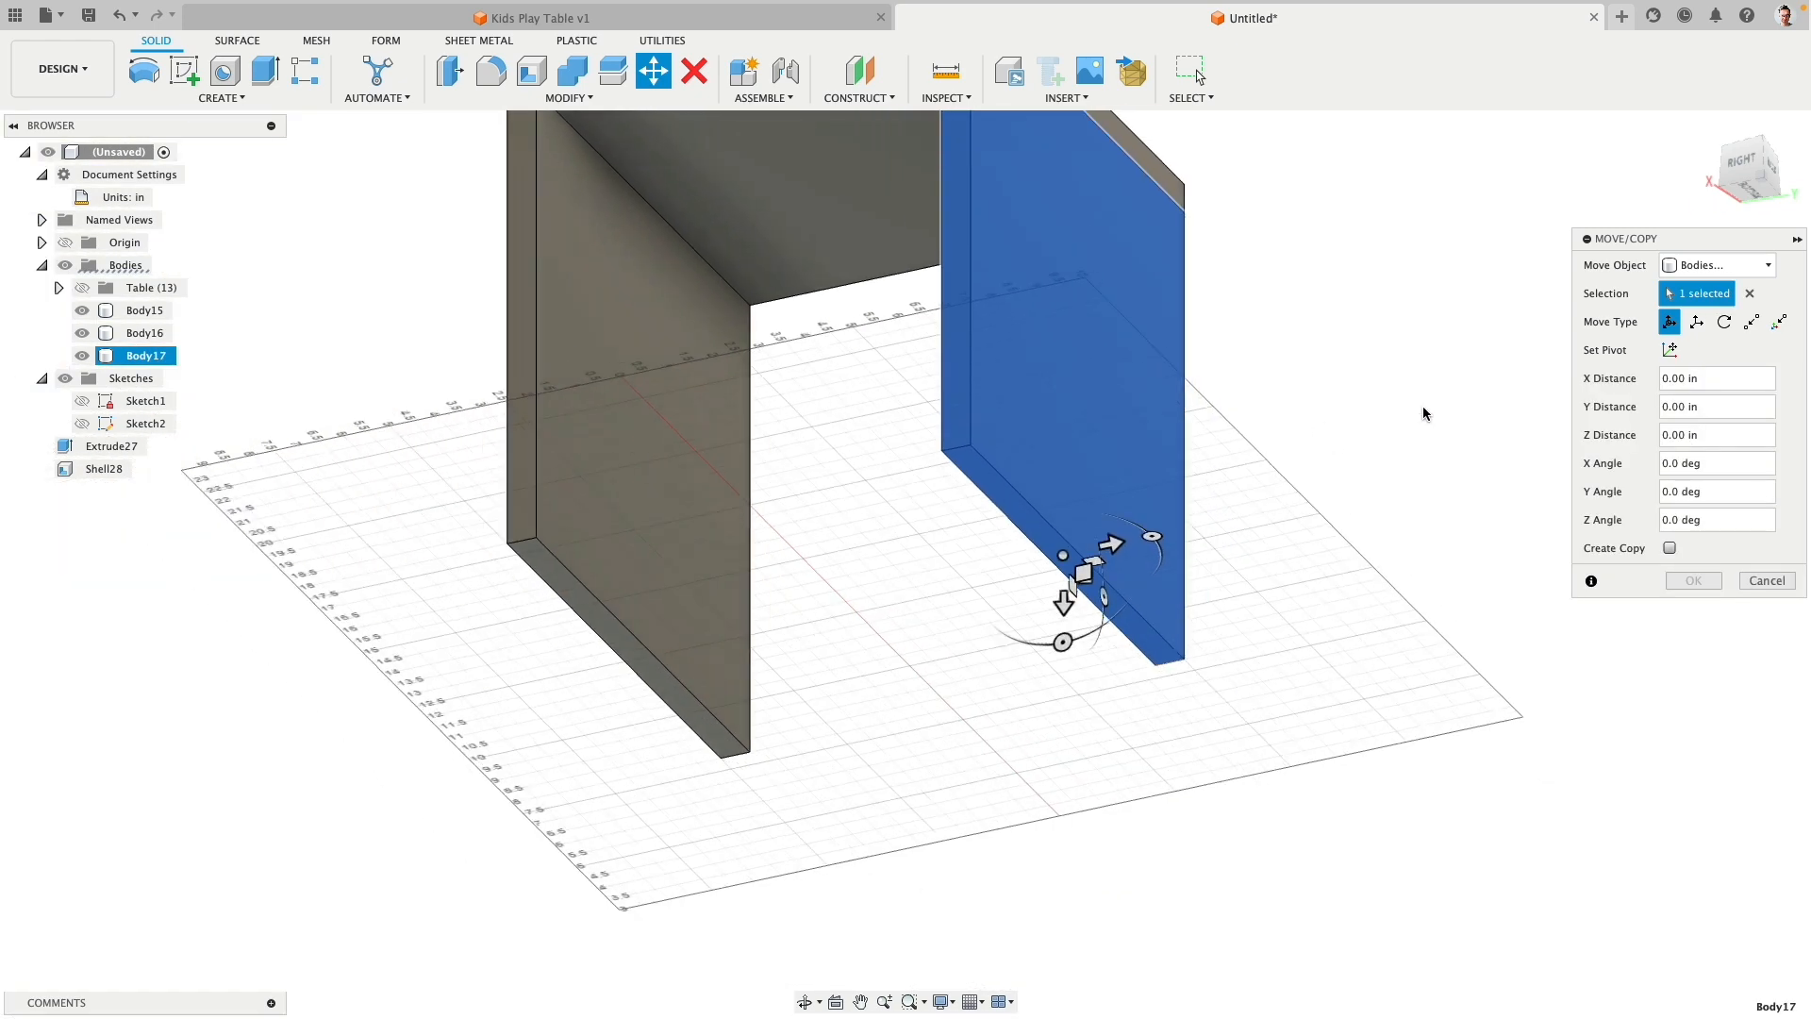
pyautogui.click(1670, 548)
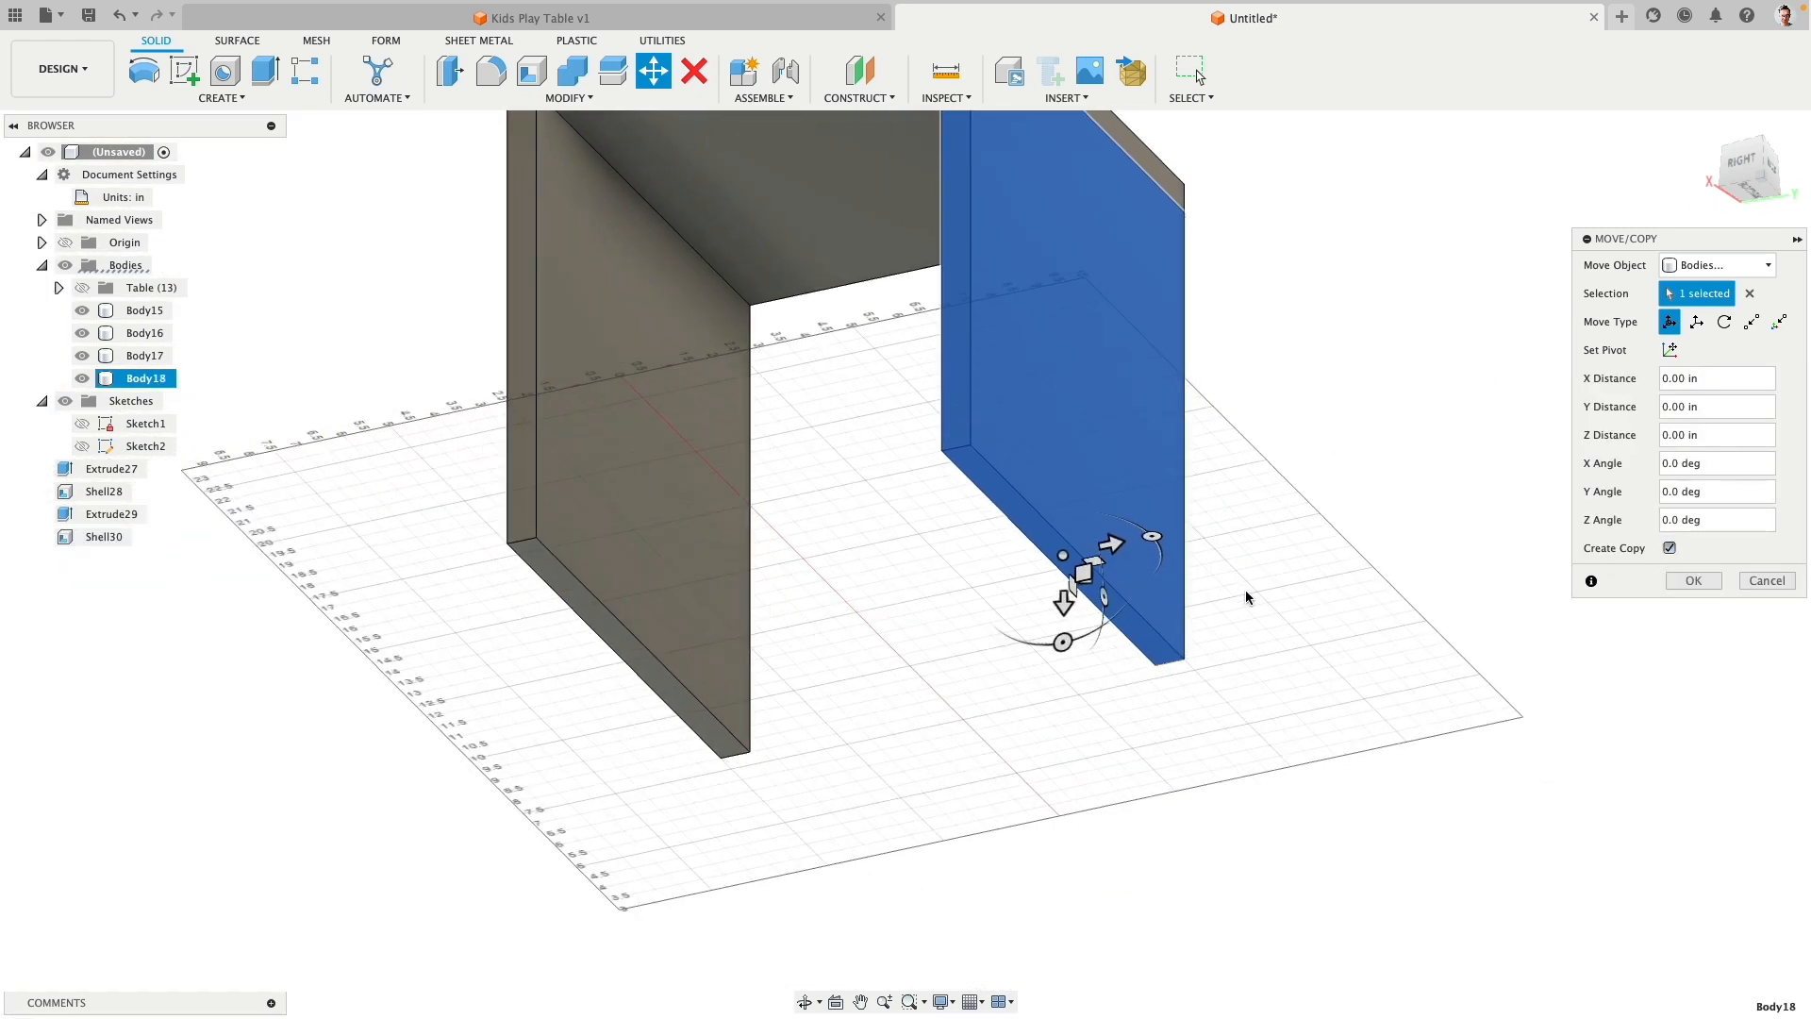
pyautogui.keyDown('shift'); pyautogui.moveTo(1259, 580); pyautogui.dragTo(1282, 525, button='middle'); pyautogui.keyUp('shift')
pyautogui.moveTo(1175, 510); pyautogui.dragTo(1130, 645)
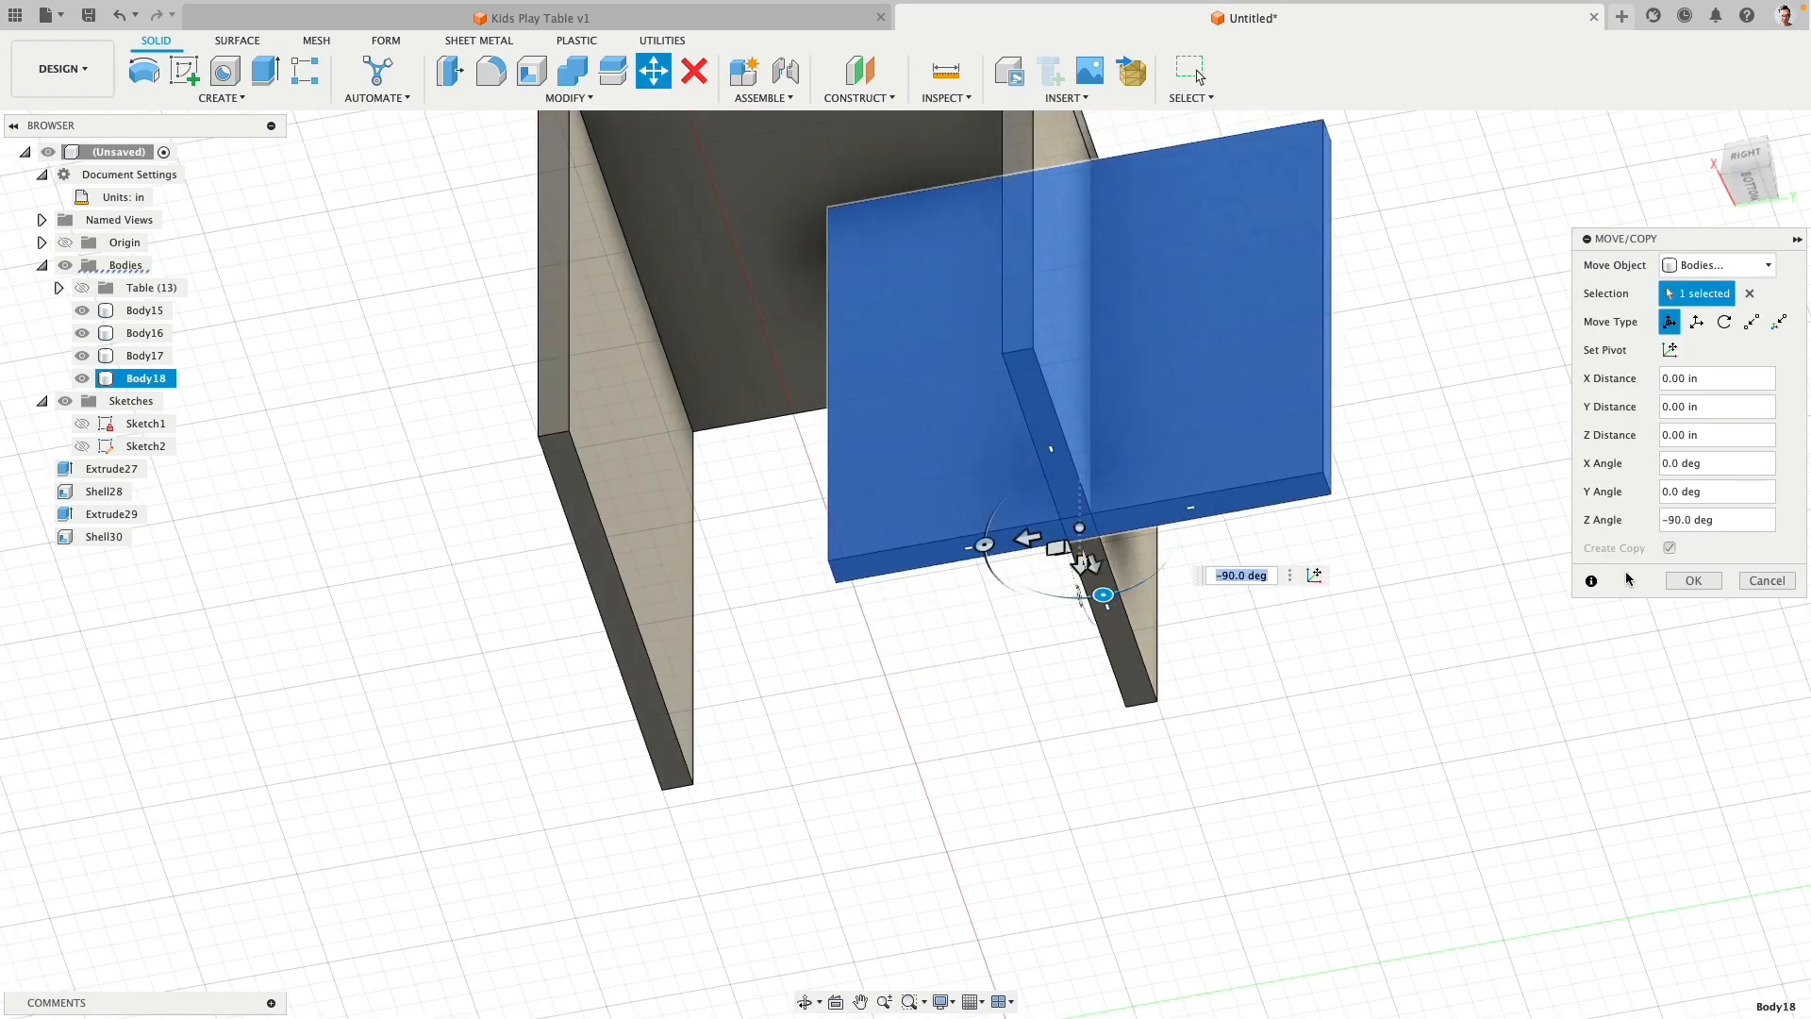
pyautogui.click(1693, 580)
# Step: Offset the rotated panel's underside face upward to reduce the panel to a 2 in tall rail under the seat
pyautogui.keyDown('shift'); pyautogui.moveTo(1435, 526); pyautogui.dragTo(1371, 412, button='middle'); pyautogui.keyUp('shift')
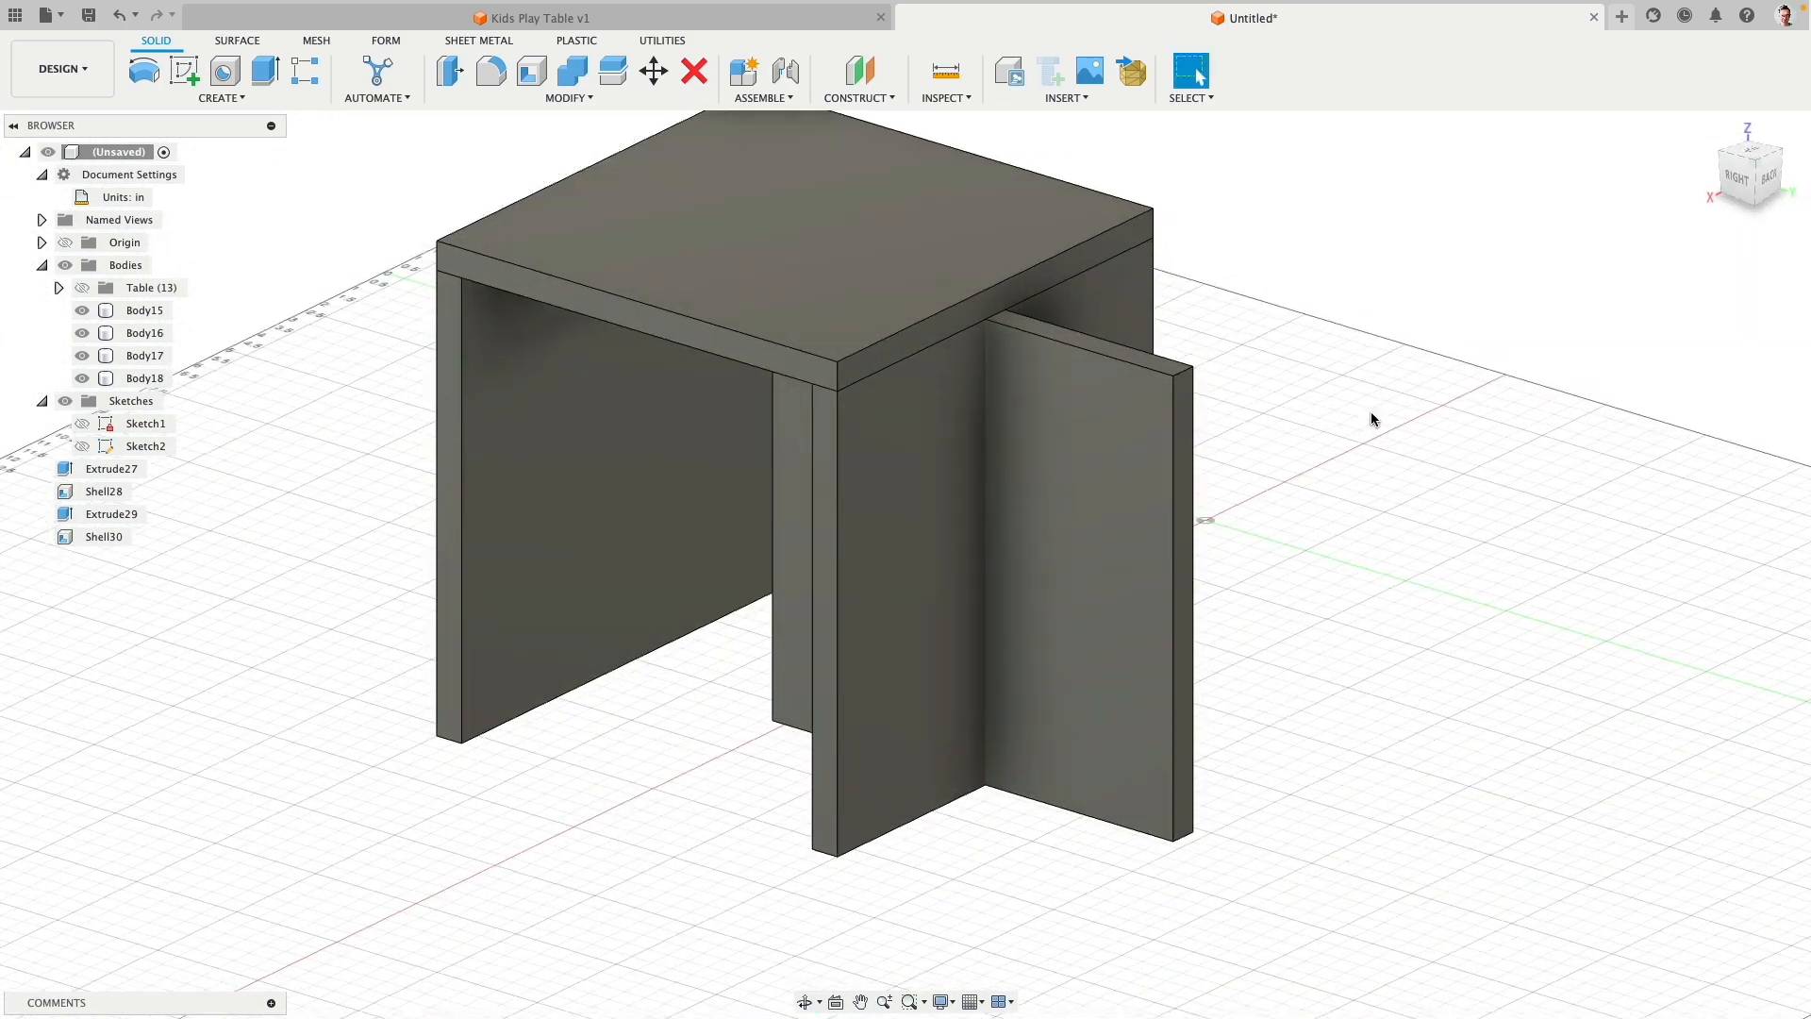
pyautogui.keyDown('shift'); pyautogui.moveTo(1183, 319); pyautogui.dragTo(1158, 585, button='middle'); pyautogui.keyUp('shift')
pyautogui.click(1159, 586)
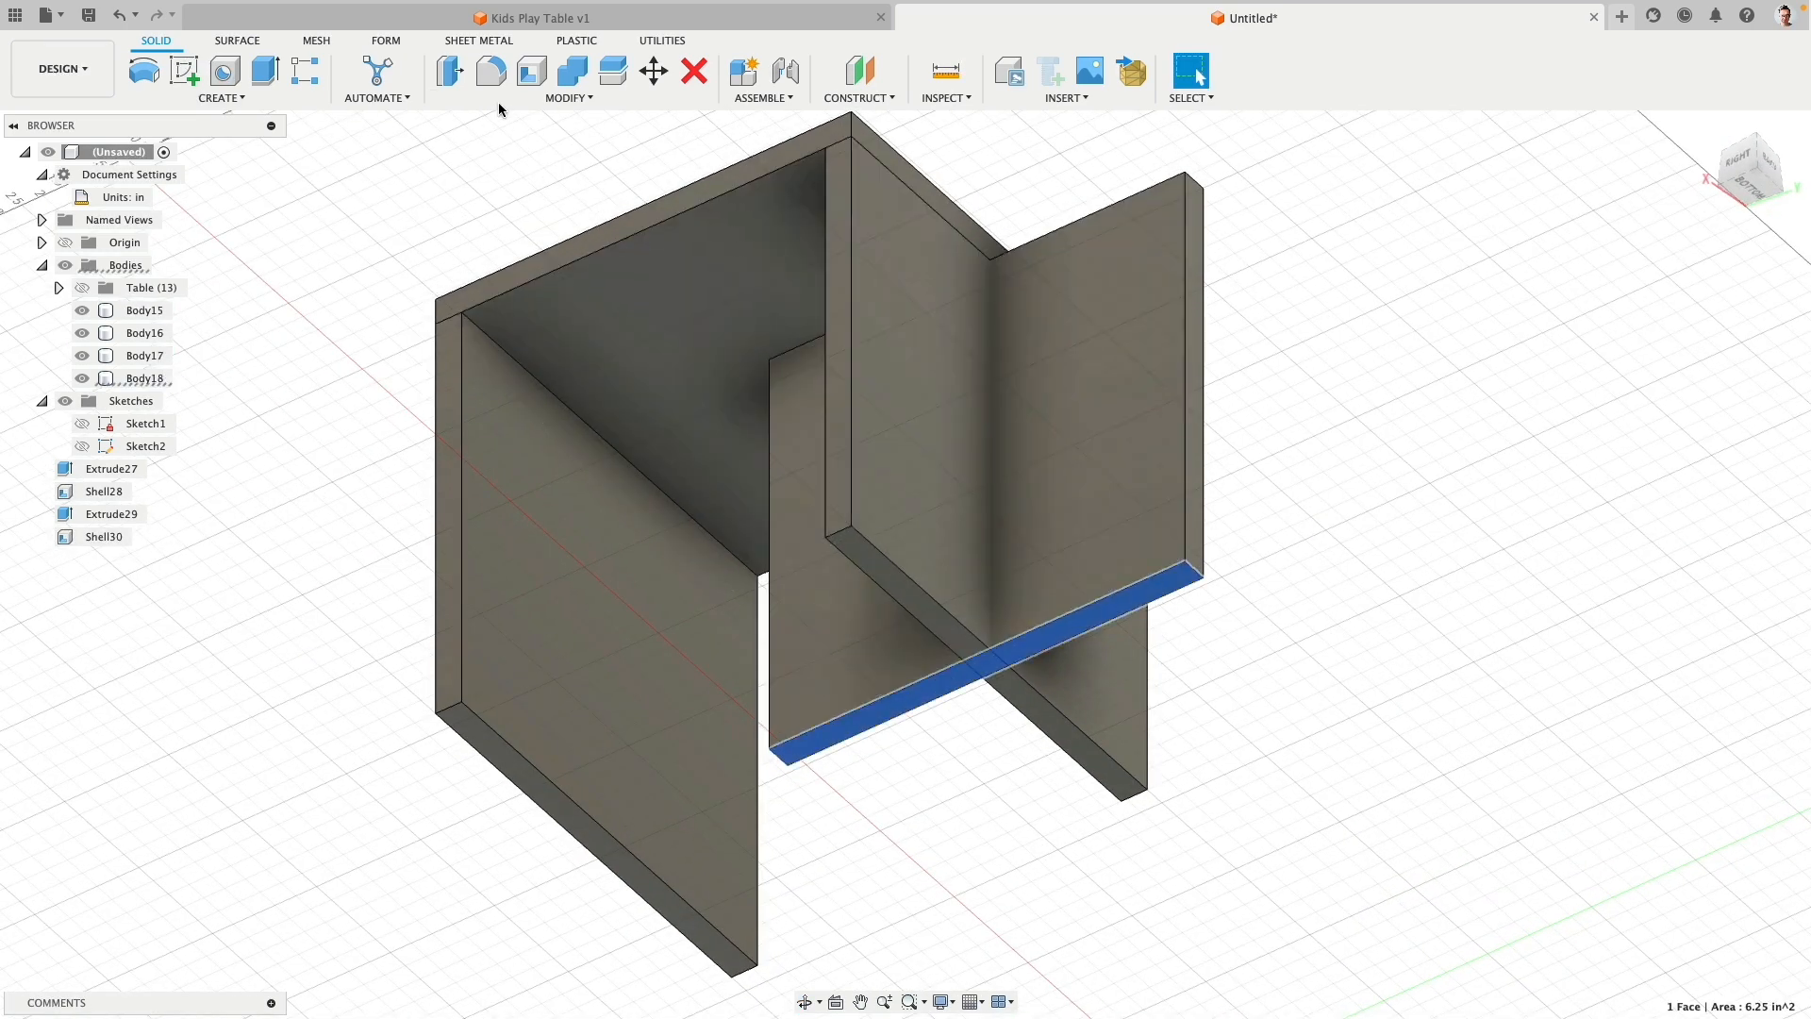
pyautogui.click(450, 72)
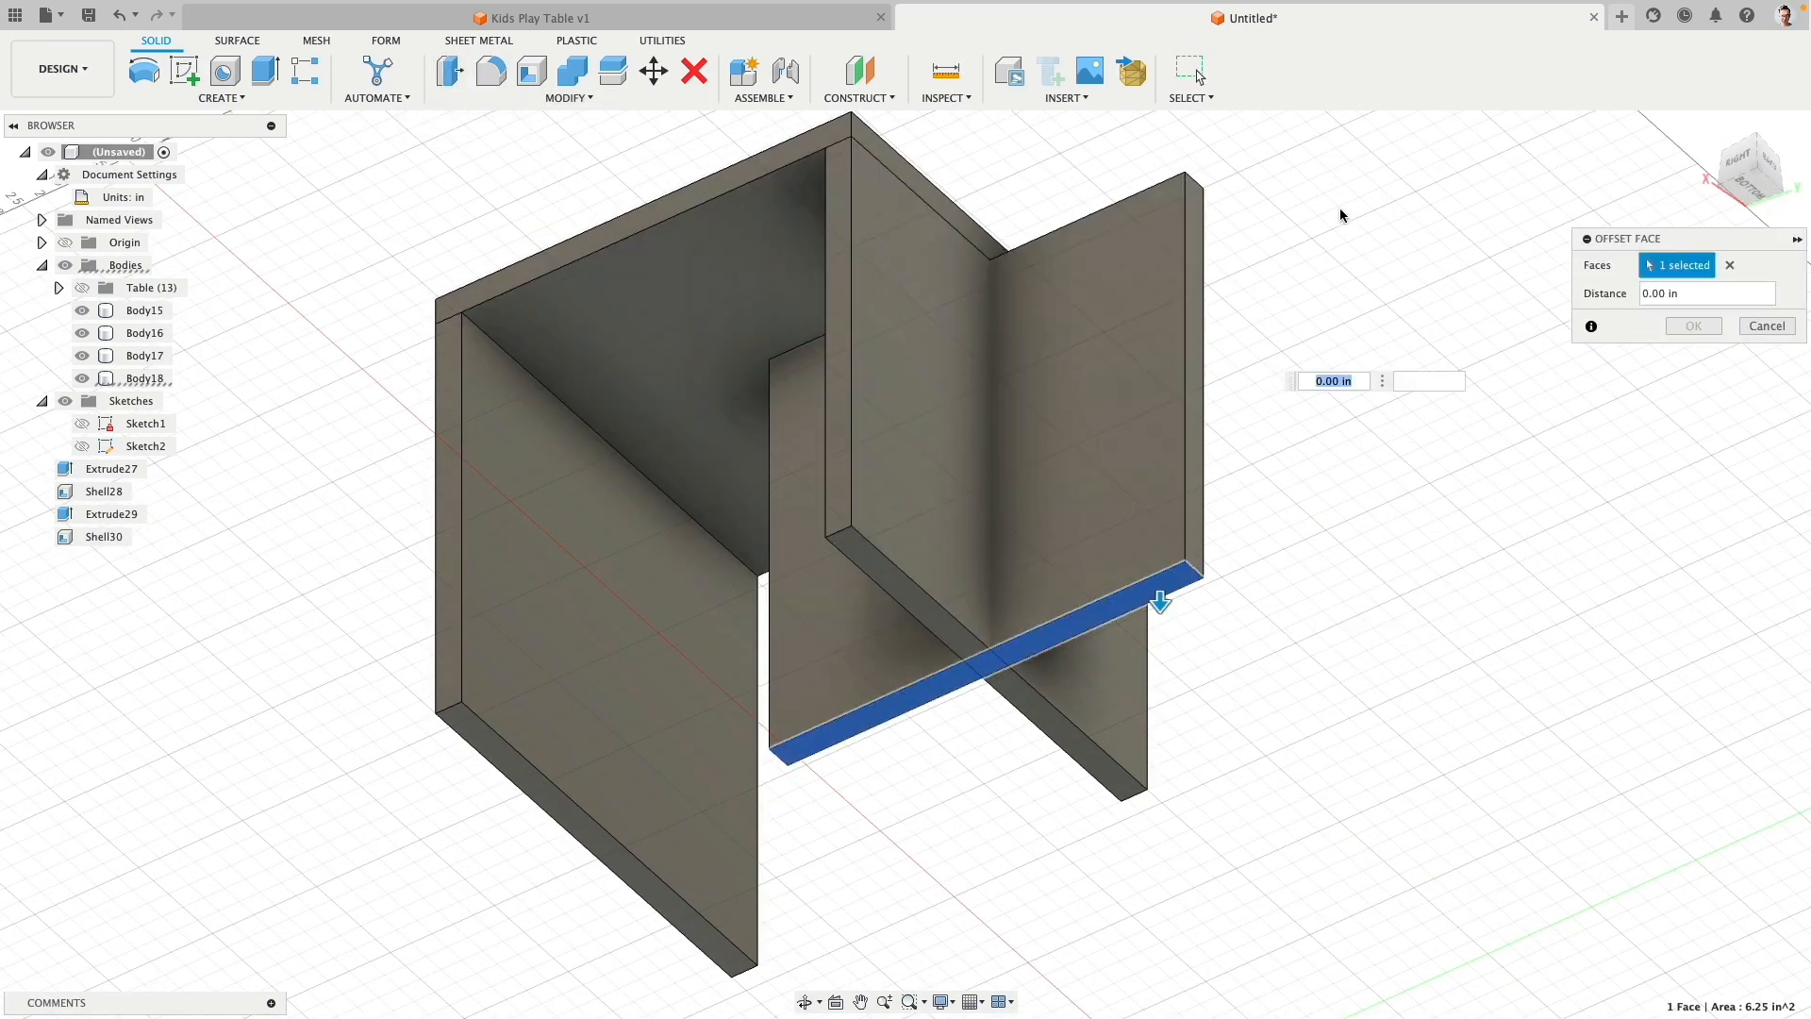
pyautogui.keyDown('shift'); pyautogui.moveTo(1343, 210); pyautogui.dragTo(1261, 387, button='middle'); pyautogui.keyUp('shift')
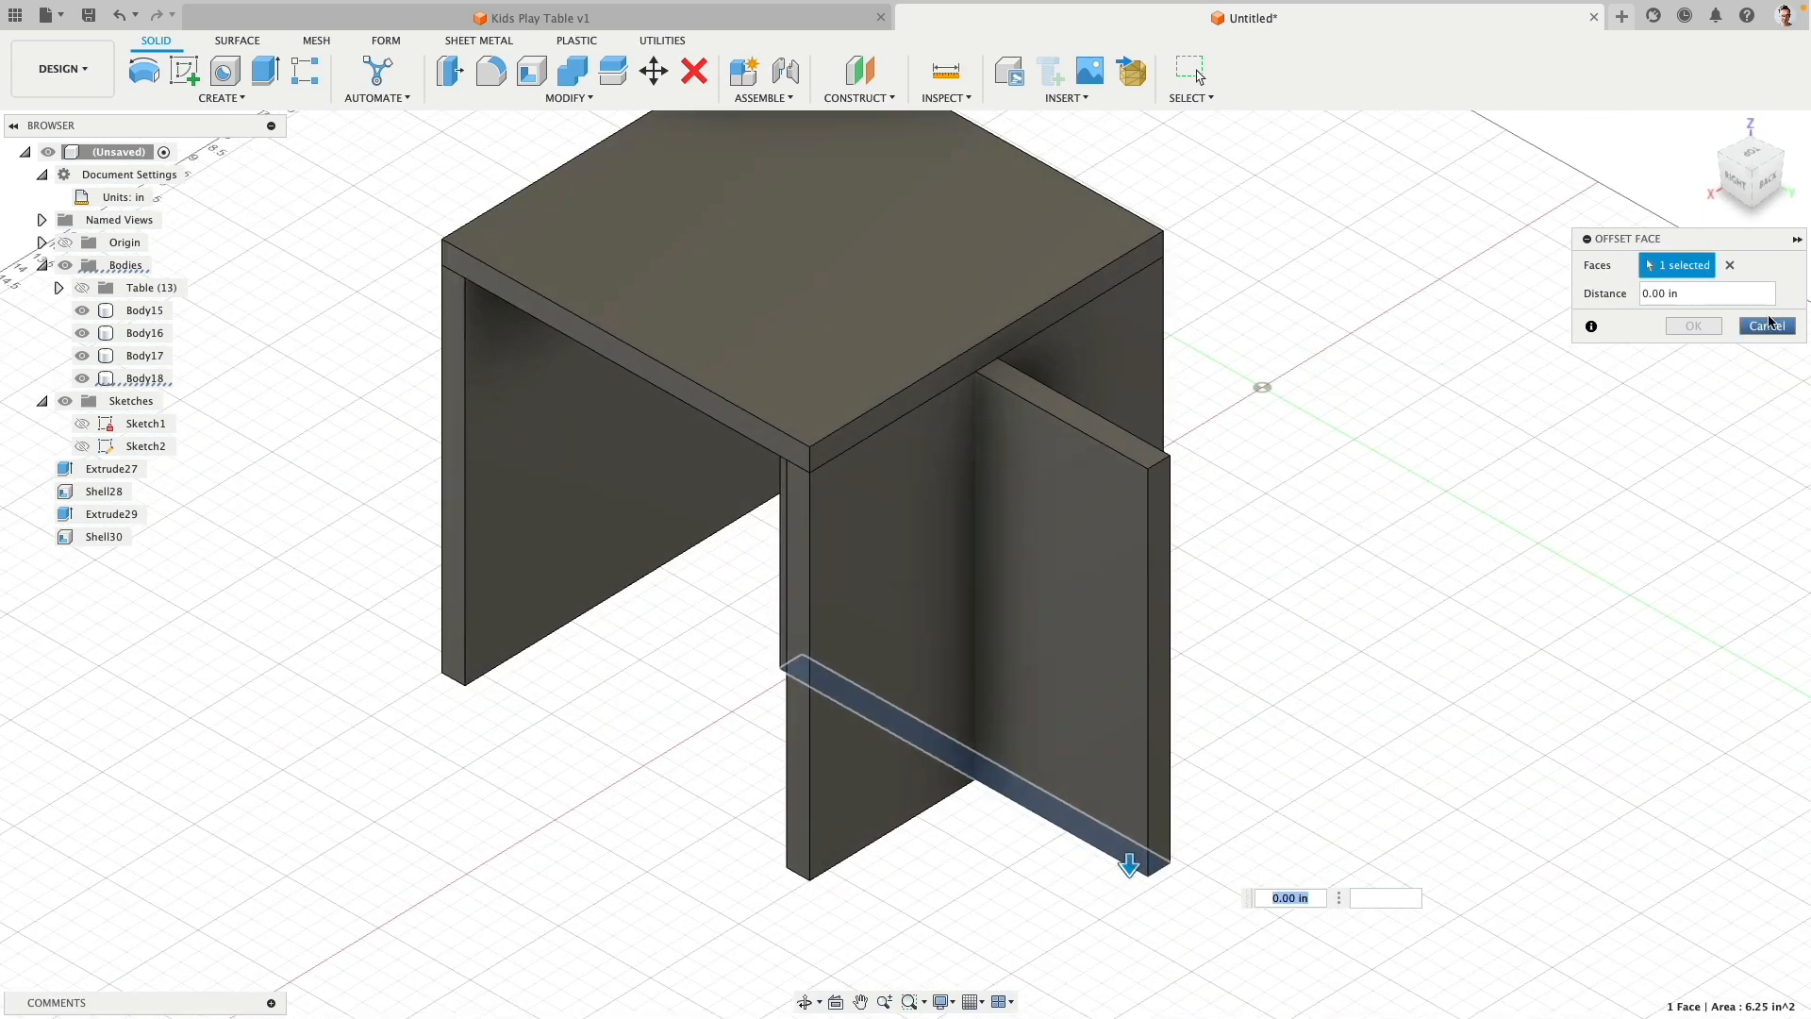
pyautogui.click(1786, 293)
pyautogui.click(1779, 438)
pyautogui.click(1153, 453)
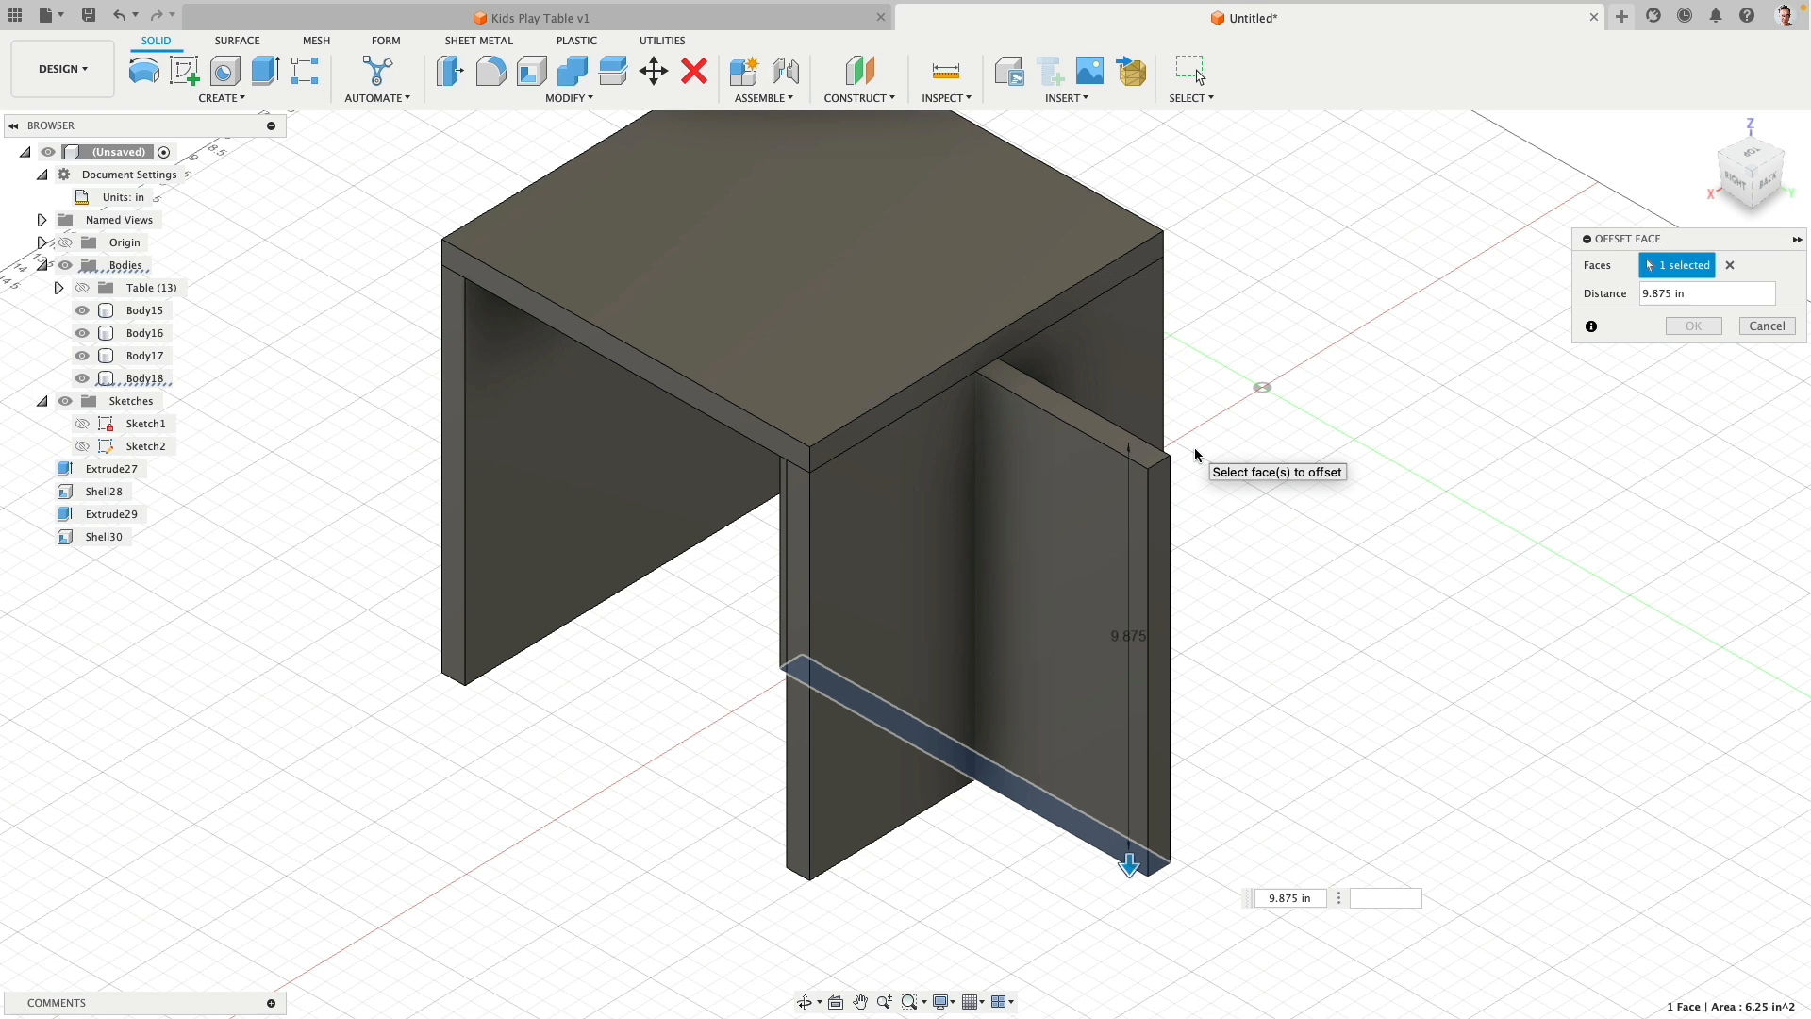
pyautogui.click(1283, 898)
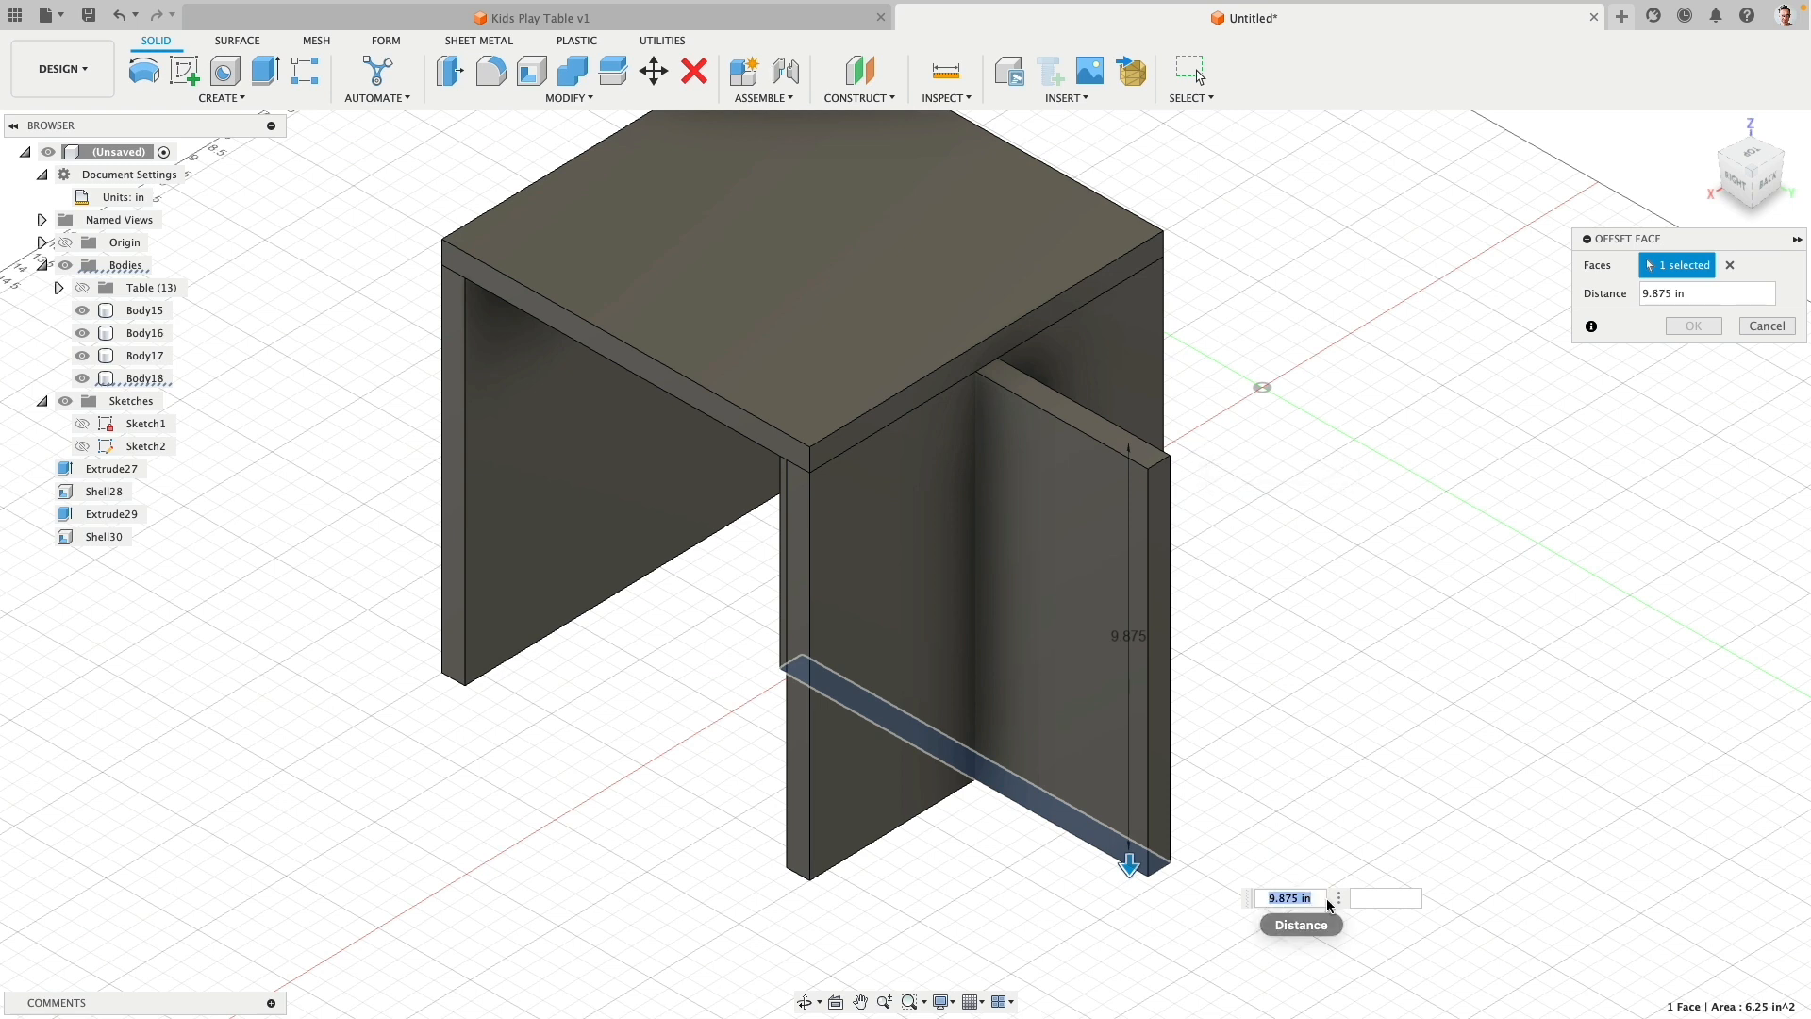
pyautogui.write('4')
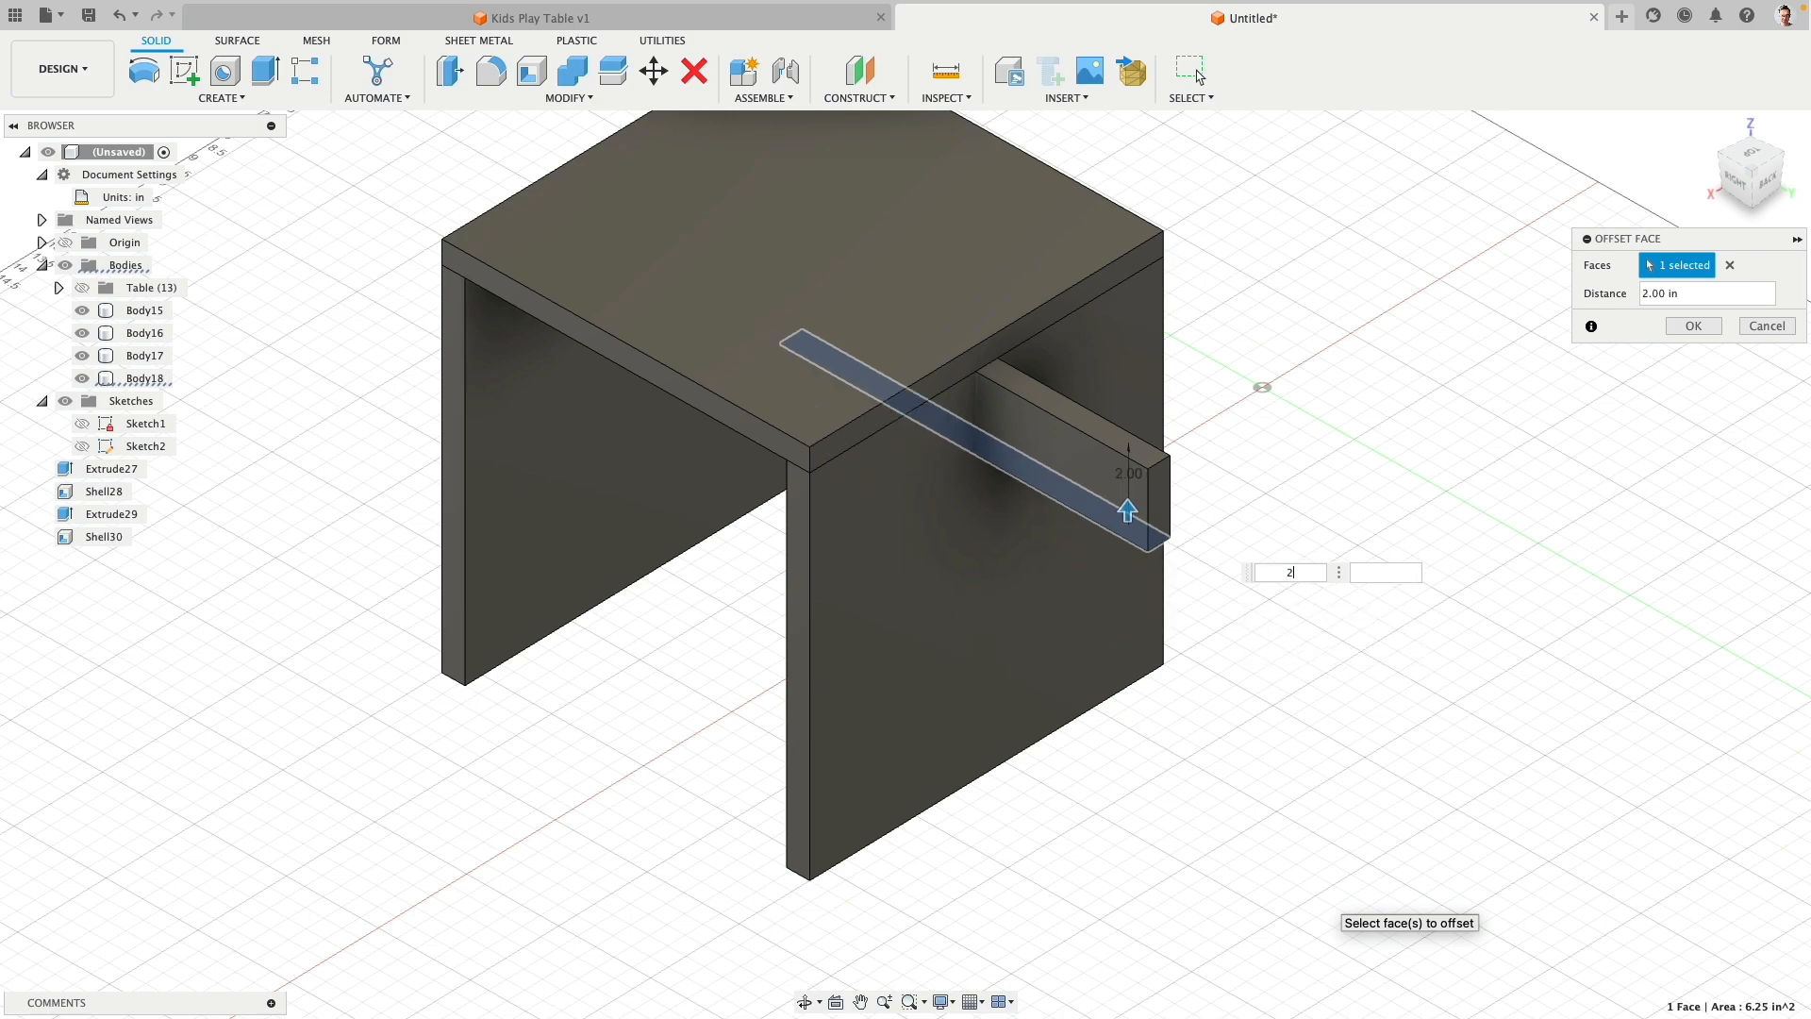
pyautogui.press('Return')
# Step: Offset the rail's protruding end face by -4.688 in, bringing it flush with the leg's outer face
pyautogui.keyDown('shift'); pyautogui.moveTo(1384, 910); pyautogui.dragTo(1311, 662, button='middle'); pyautogui.keyUp('shift')
pyautogui.click(1208, 292)
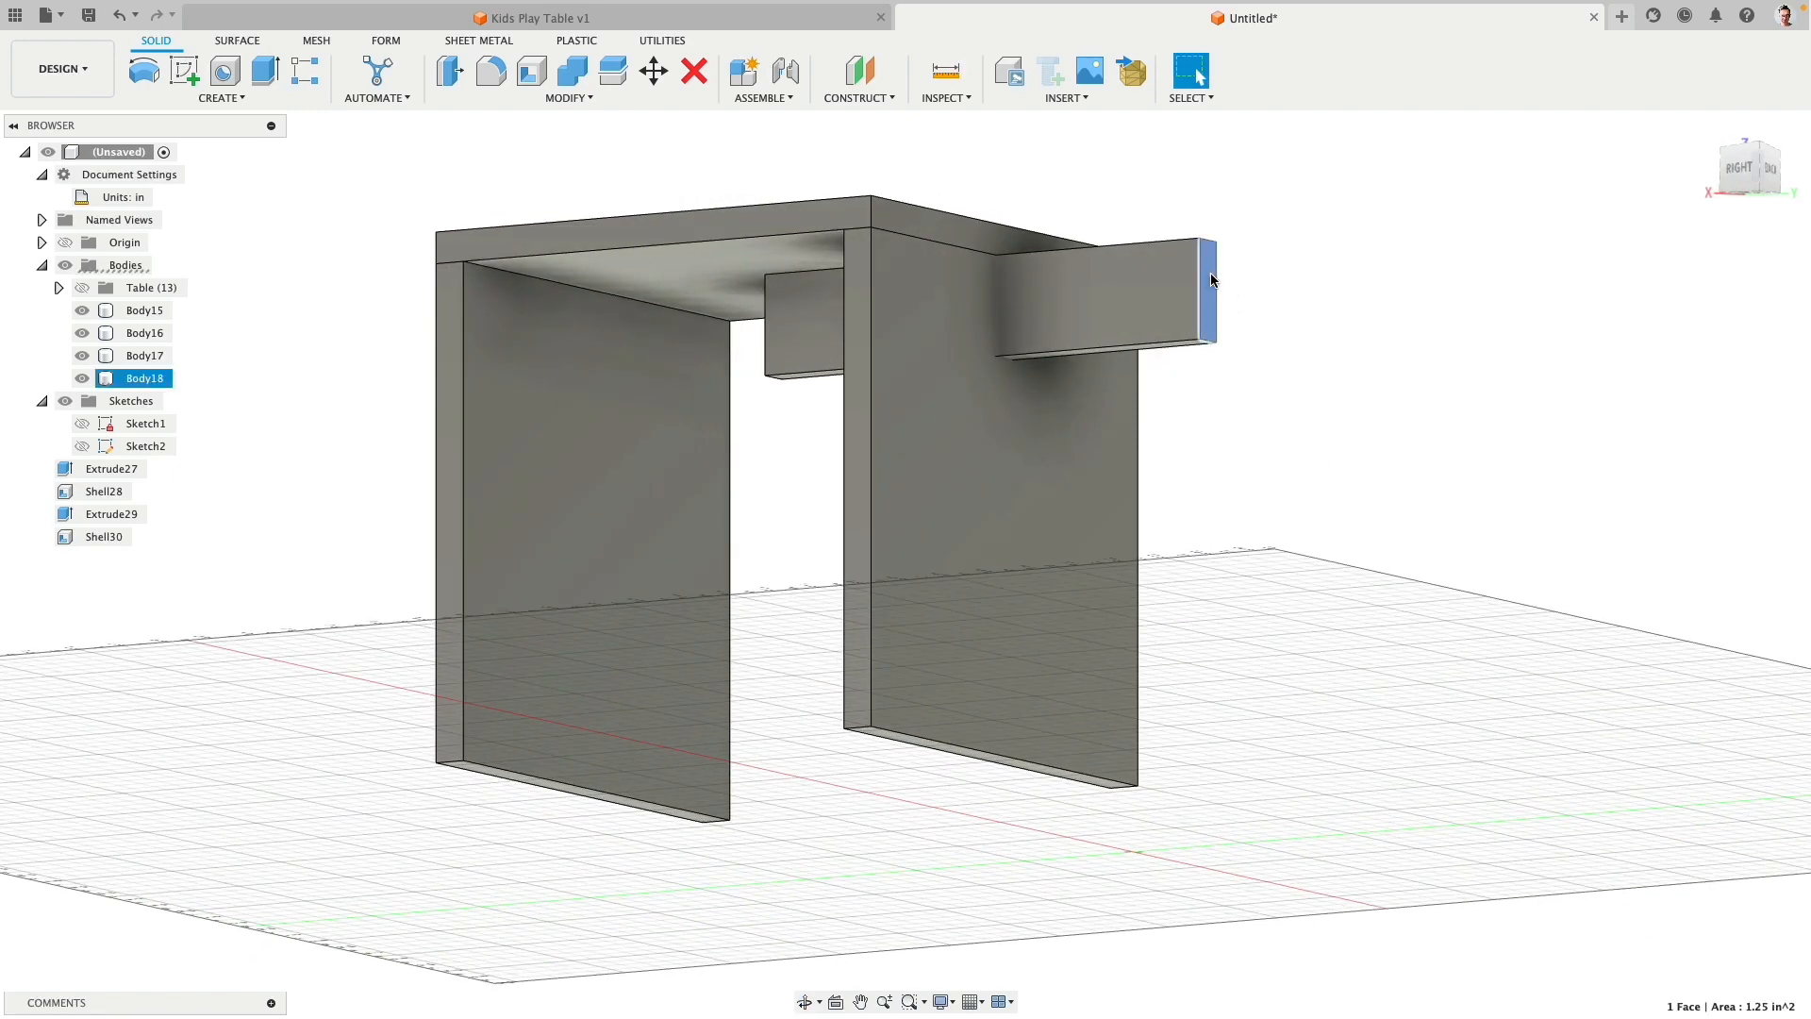
pyautogui.click(450, 71)
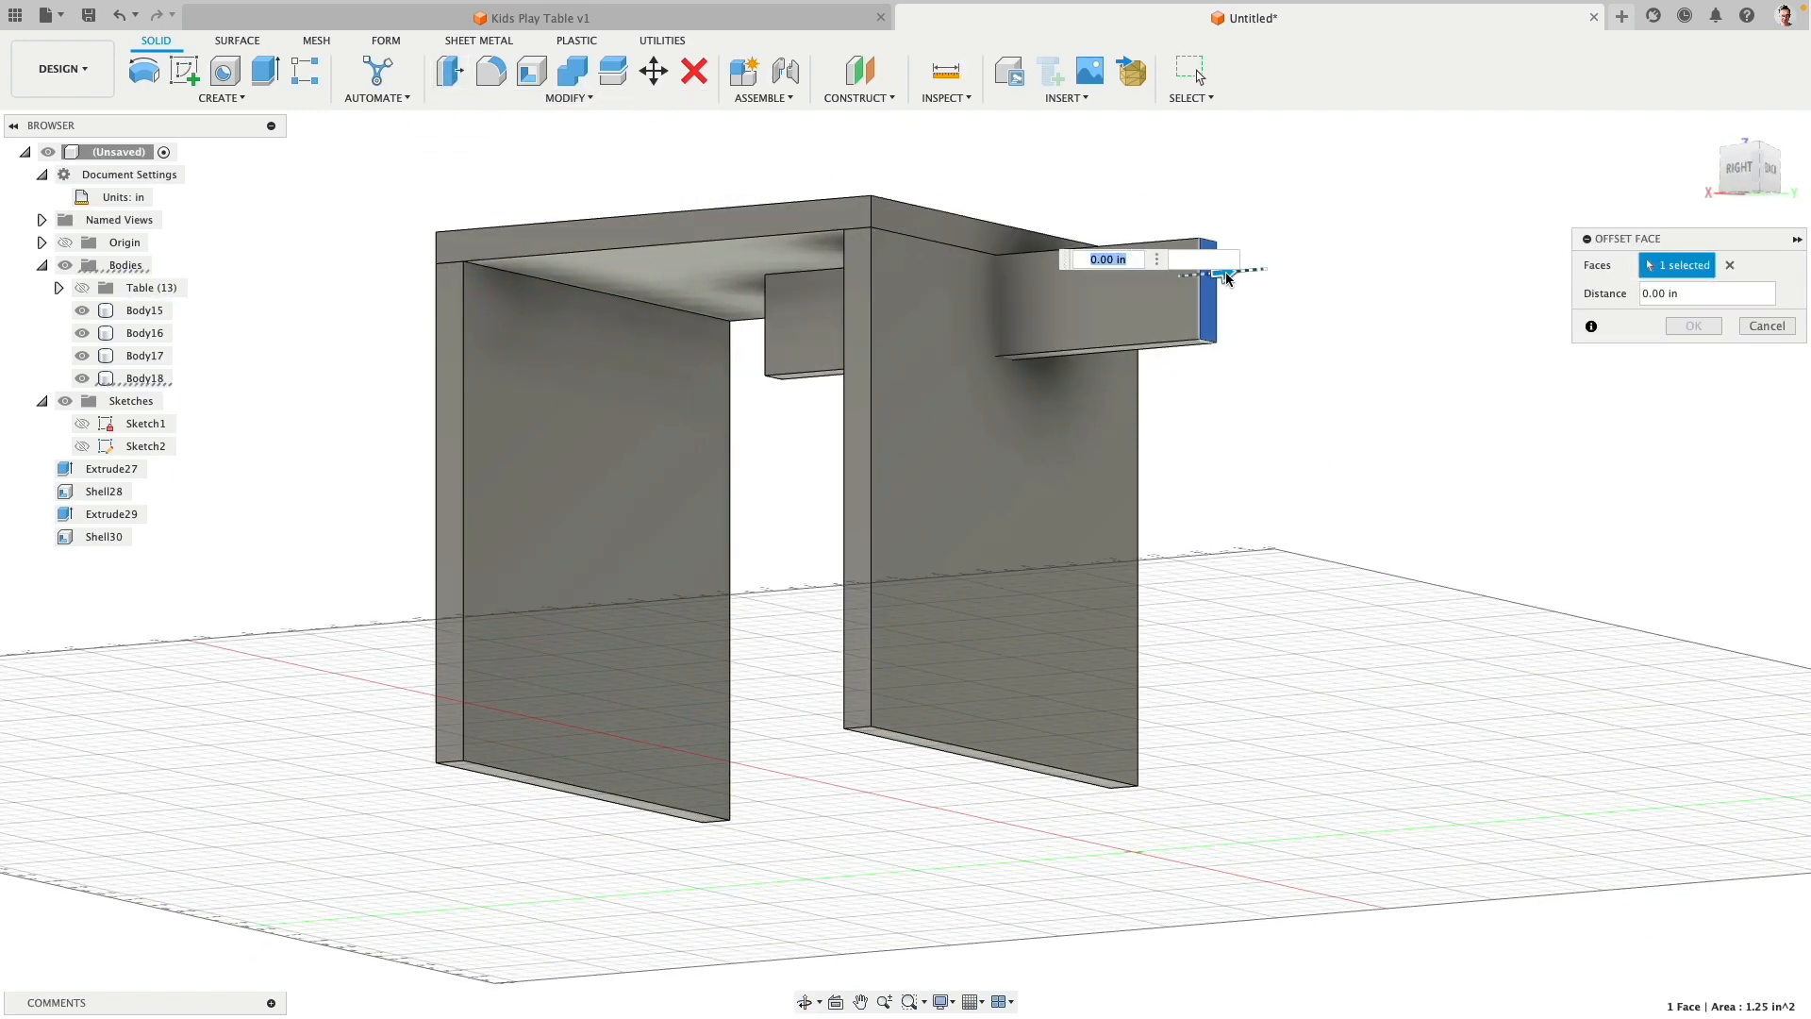
pyautogui.moveTo(1229, 280); pyautogui.dragTo(968, 453)
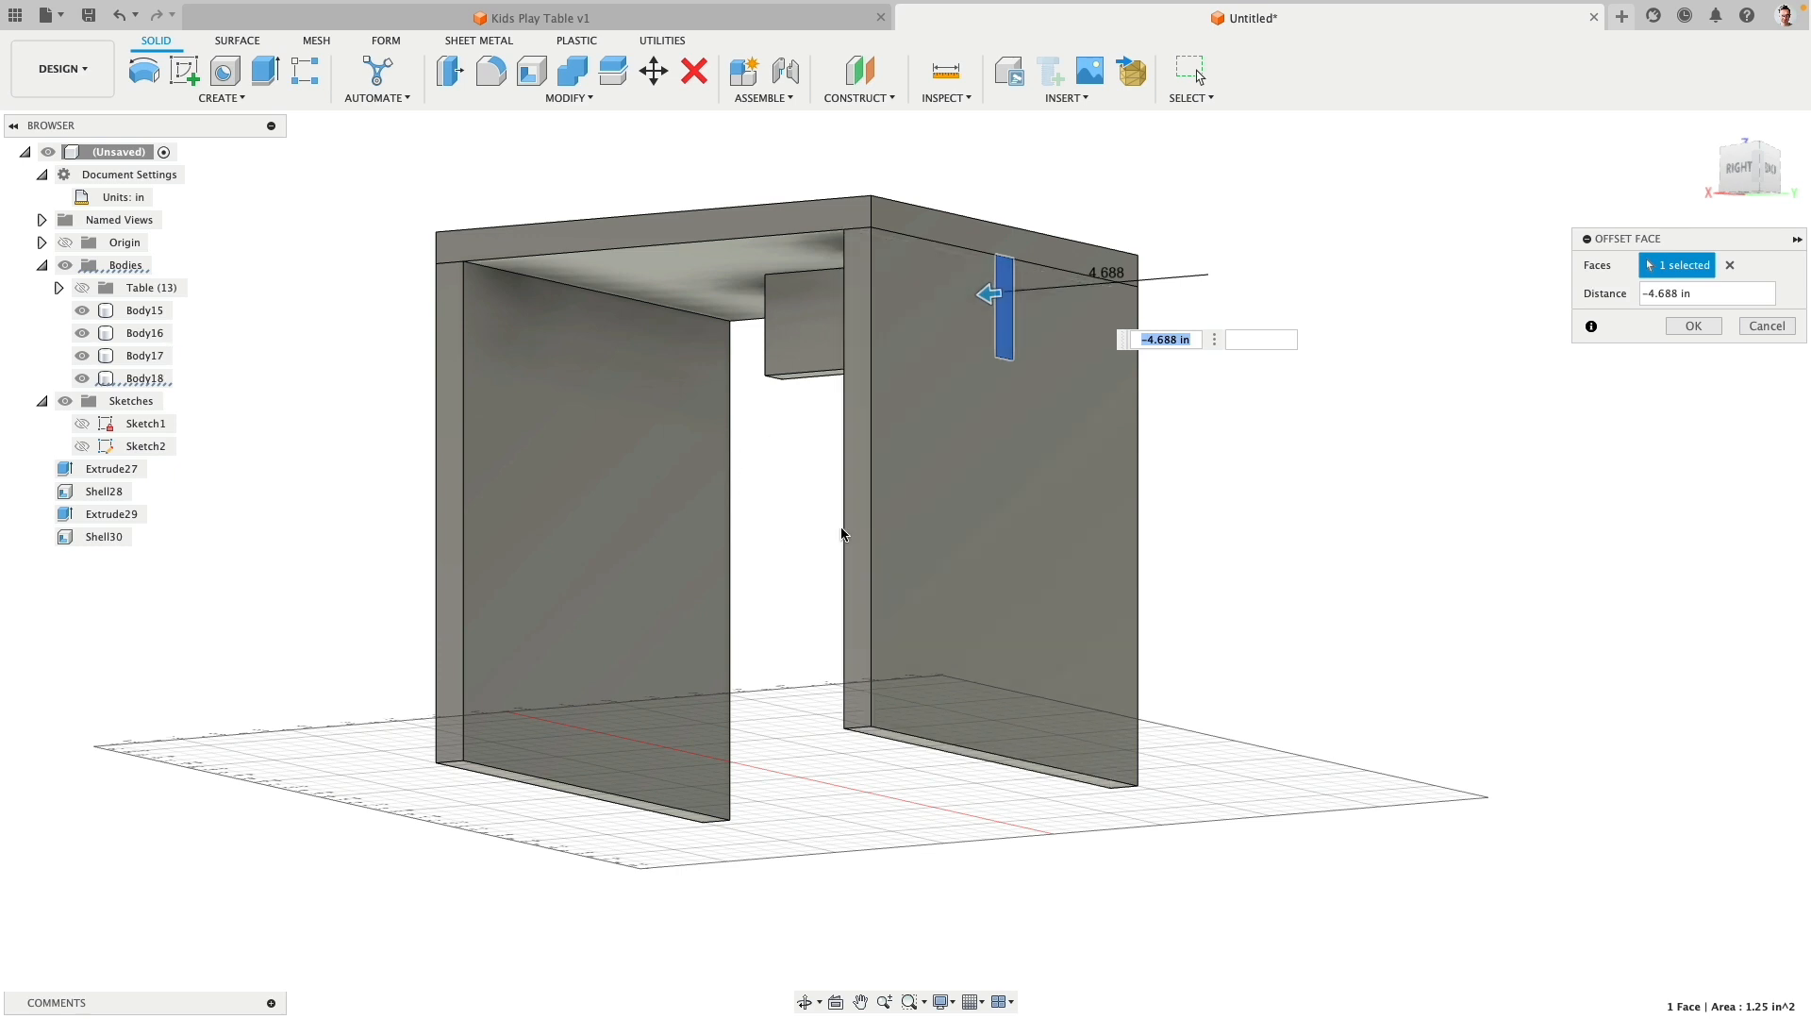
pyautogui.keyDown('shift'); pyautogui.moveTo(764, 477); pyautogui.dragTo(830, 479, button='middle'); pyautogui.keyUp('shift')
# Step: Extend the rail's opposite end face by 4.688 in to reach the other leg's outer face
pyautogui.rightClick(792, 465)
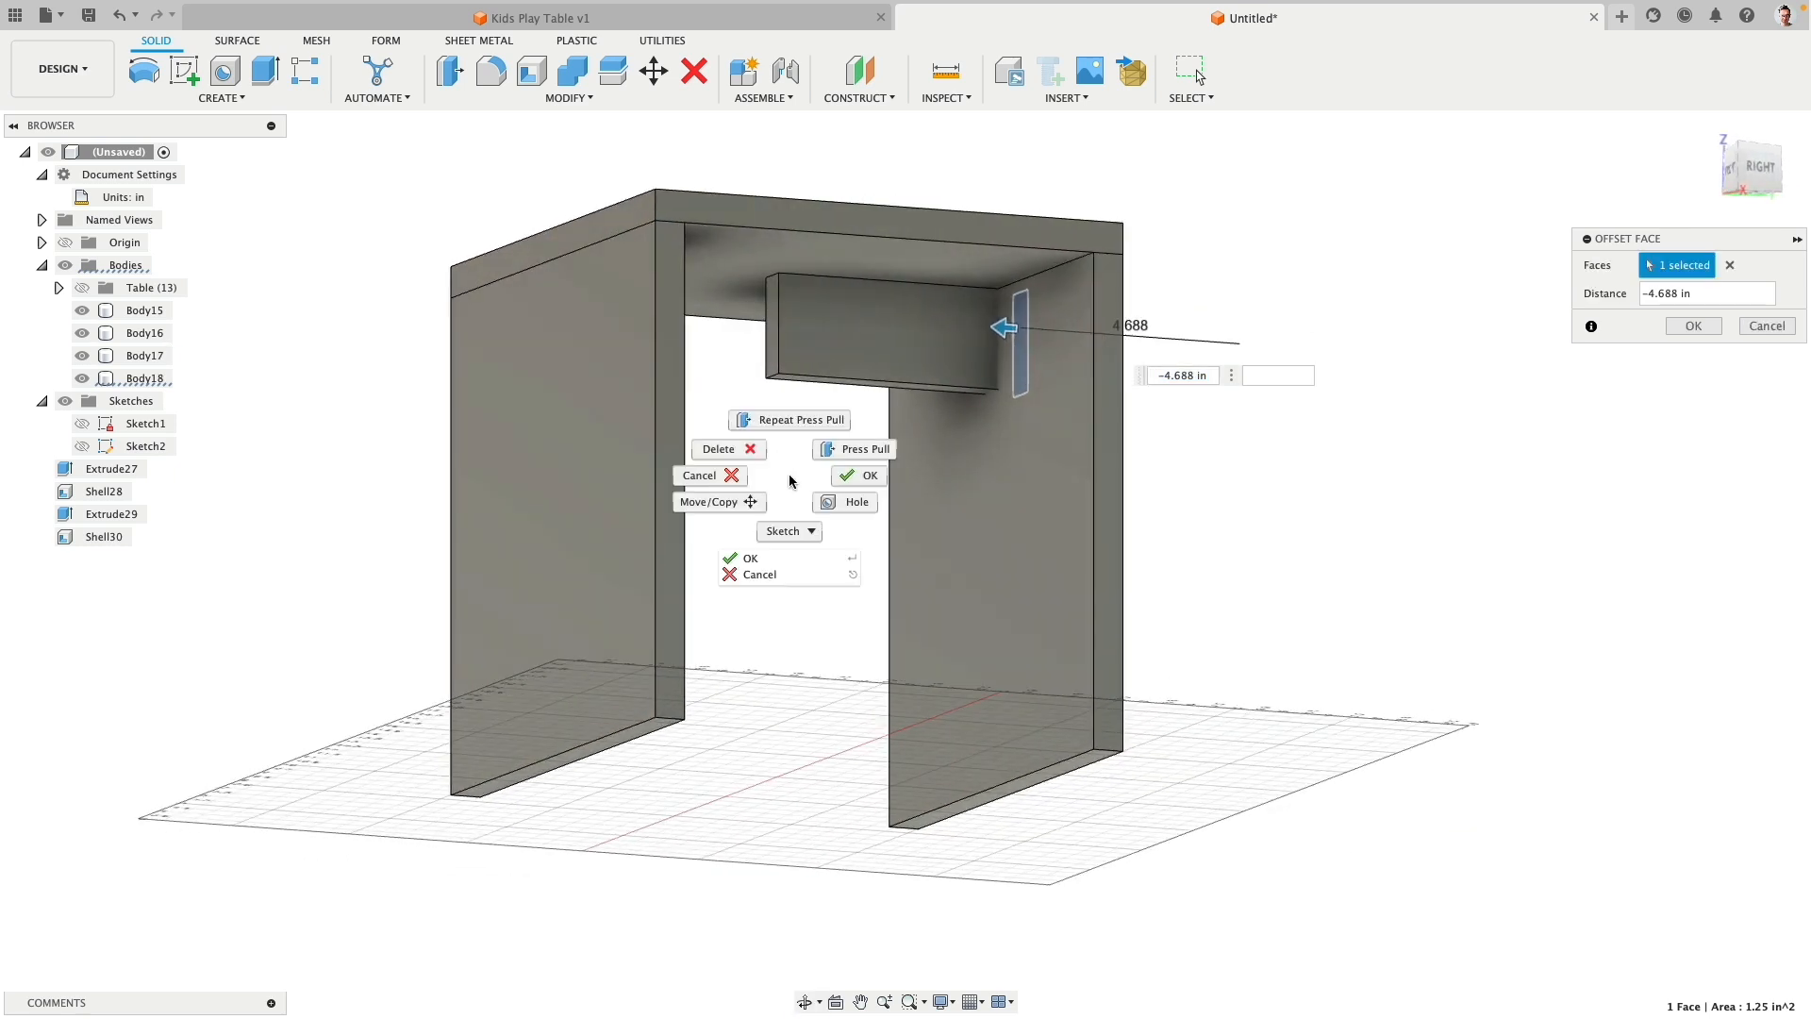
pyautogui.click(796, 416)
pyautogui.click(771, 367)
pyautogui.moveTo(752, 361); pyautogui.dragTo(646, 422)
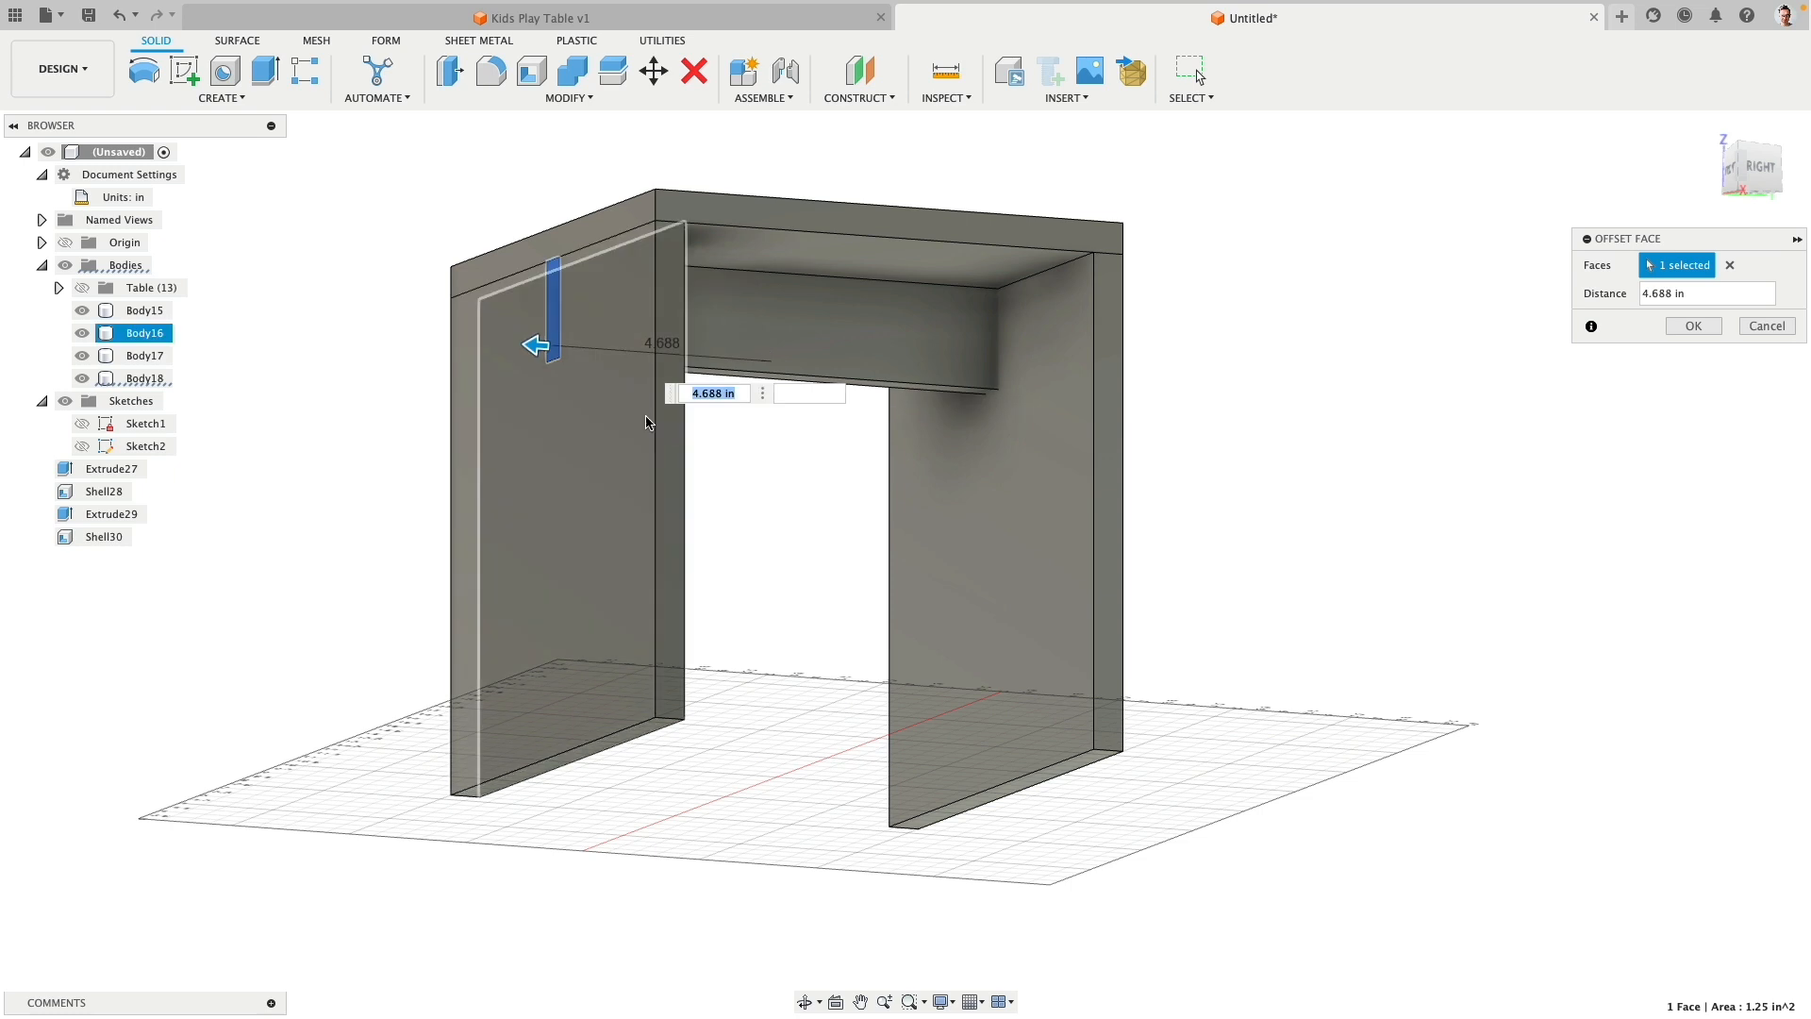
pyautogui.click(1695, 326)
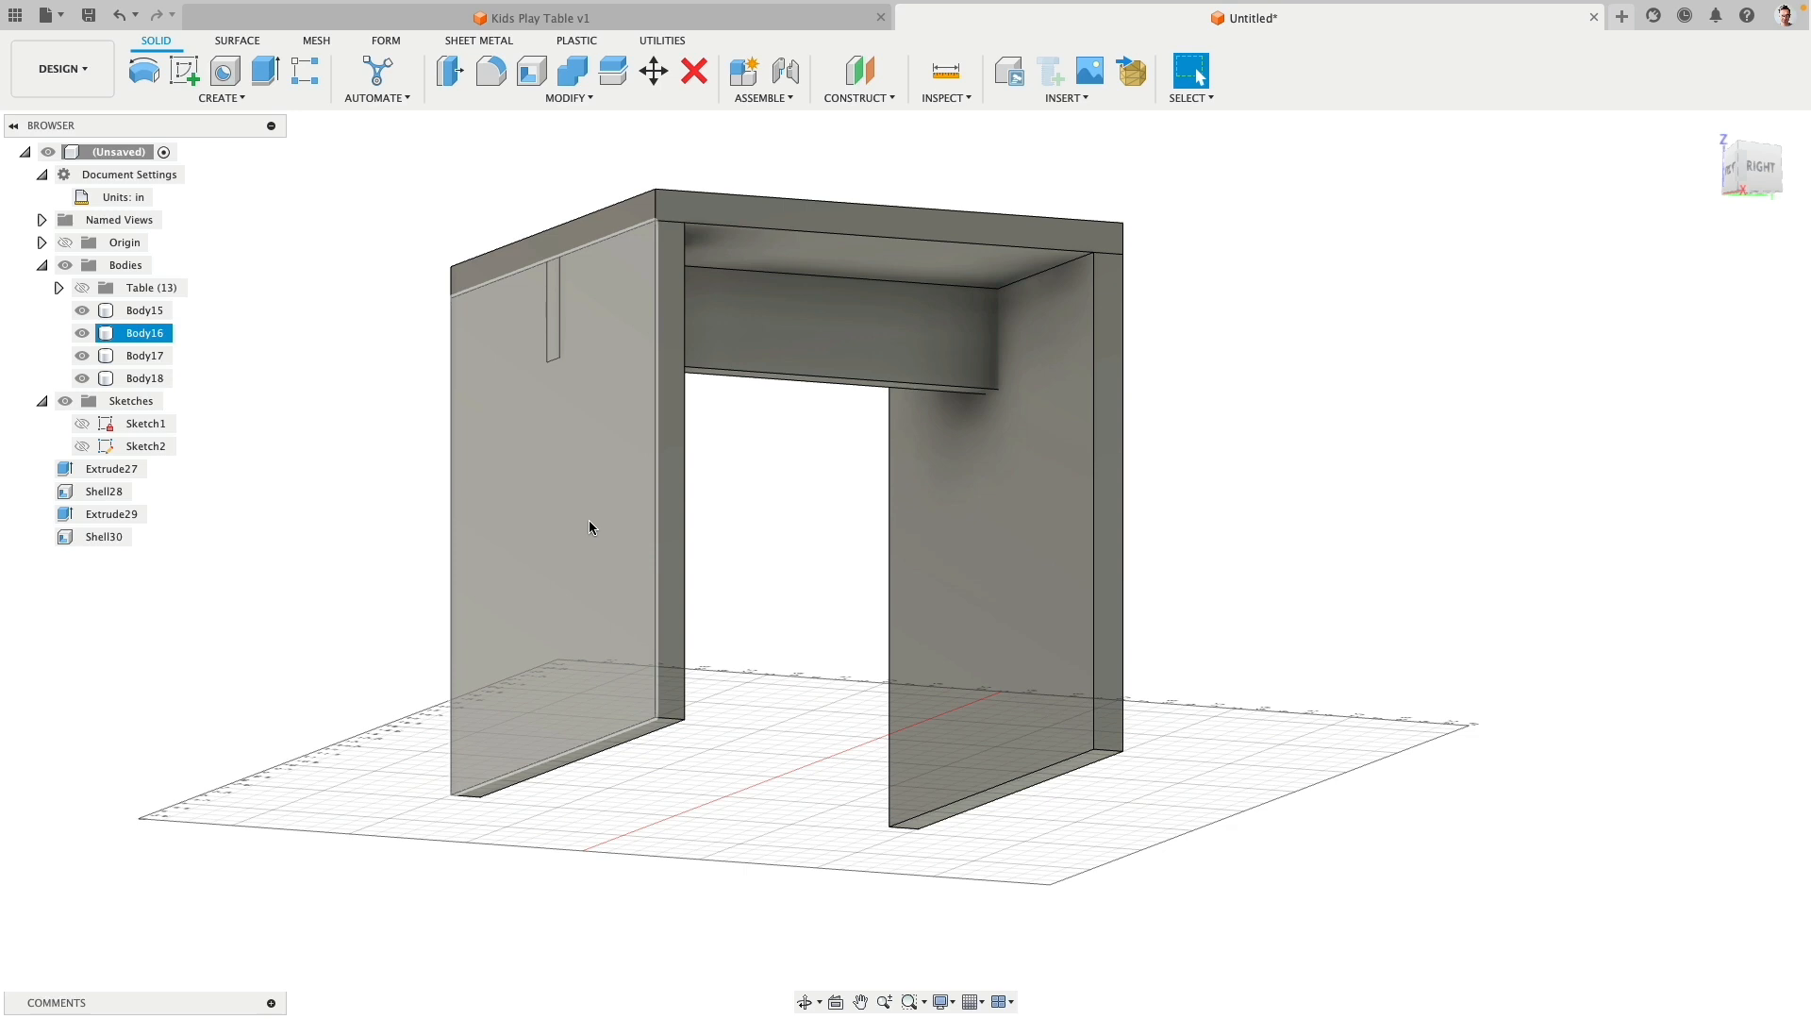
# Step: Cut the rail's shape out of the first leg with Combine, keeping the rail as a tool body
pyautogui.click(579, 74)
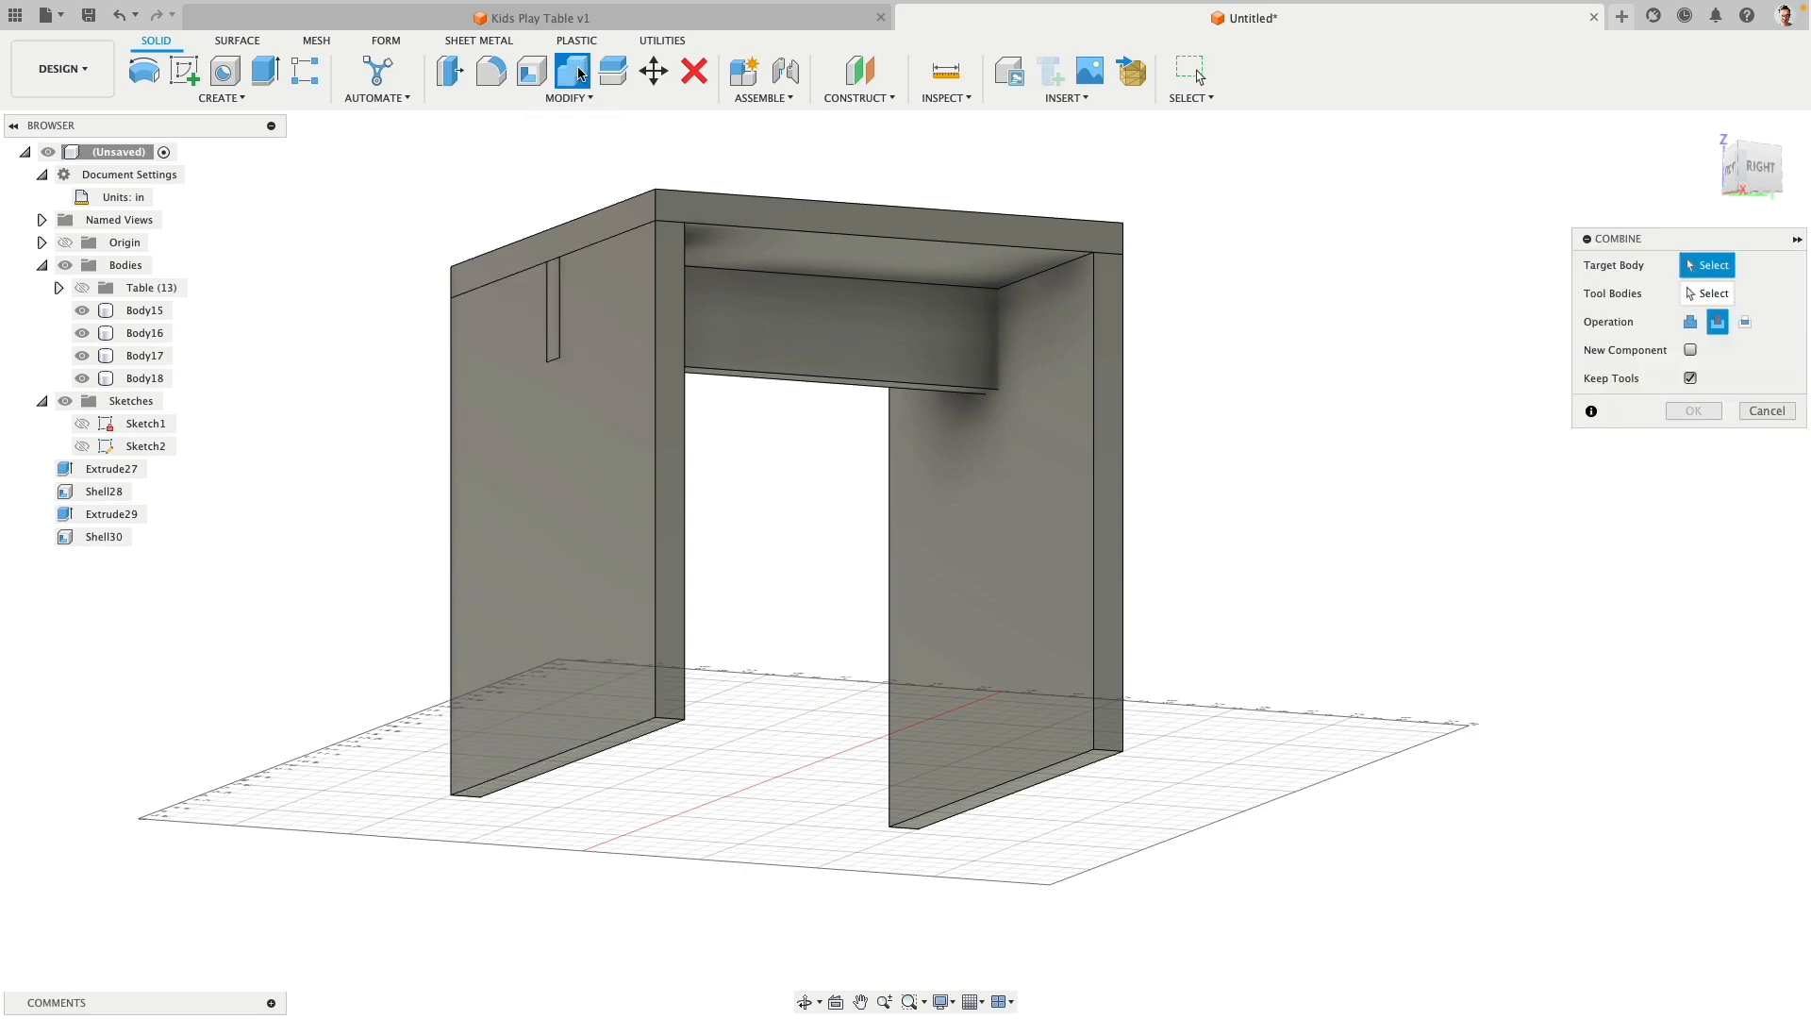
pyautogui.click(618, 479)
pyautogui.click(812, 340)
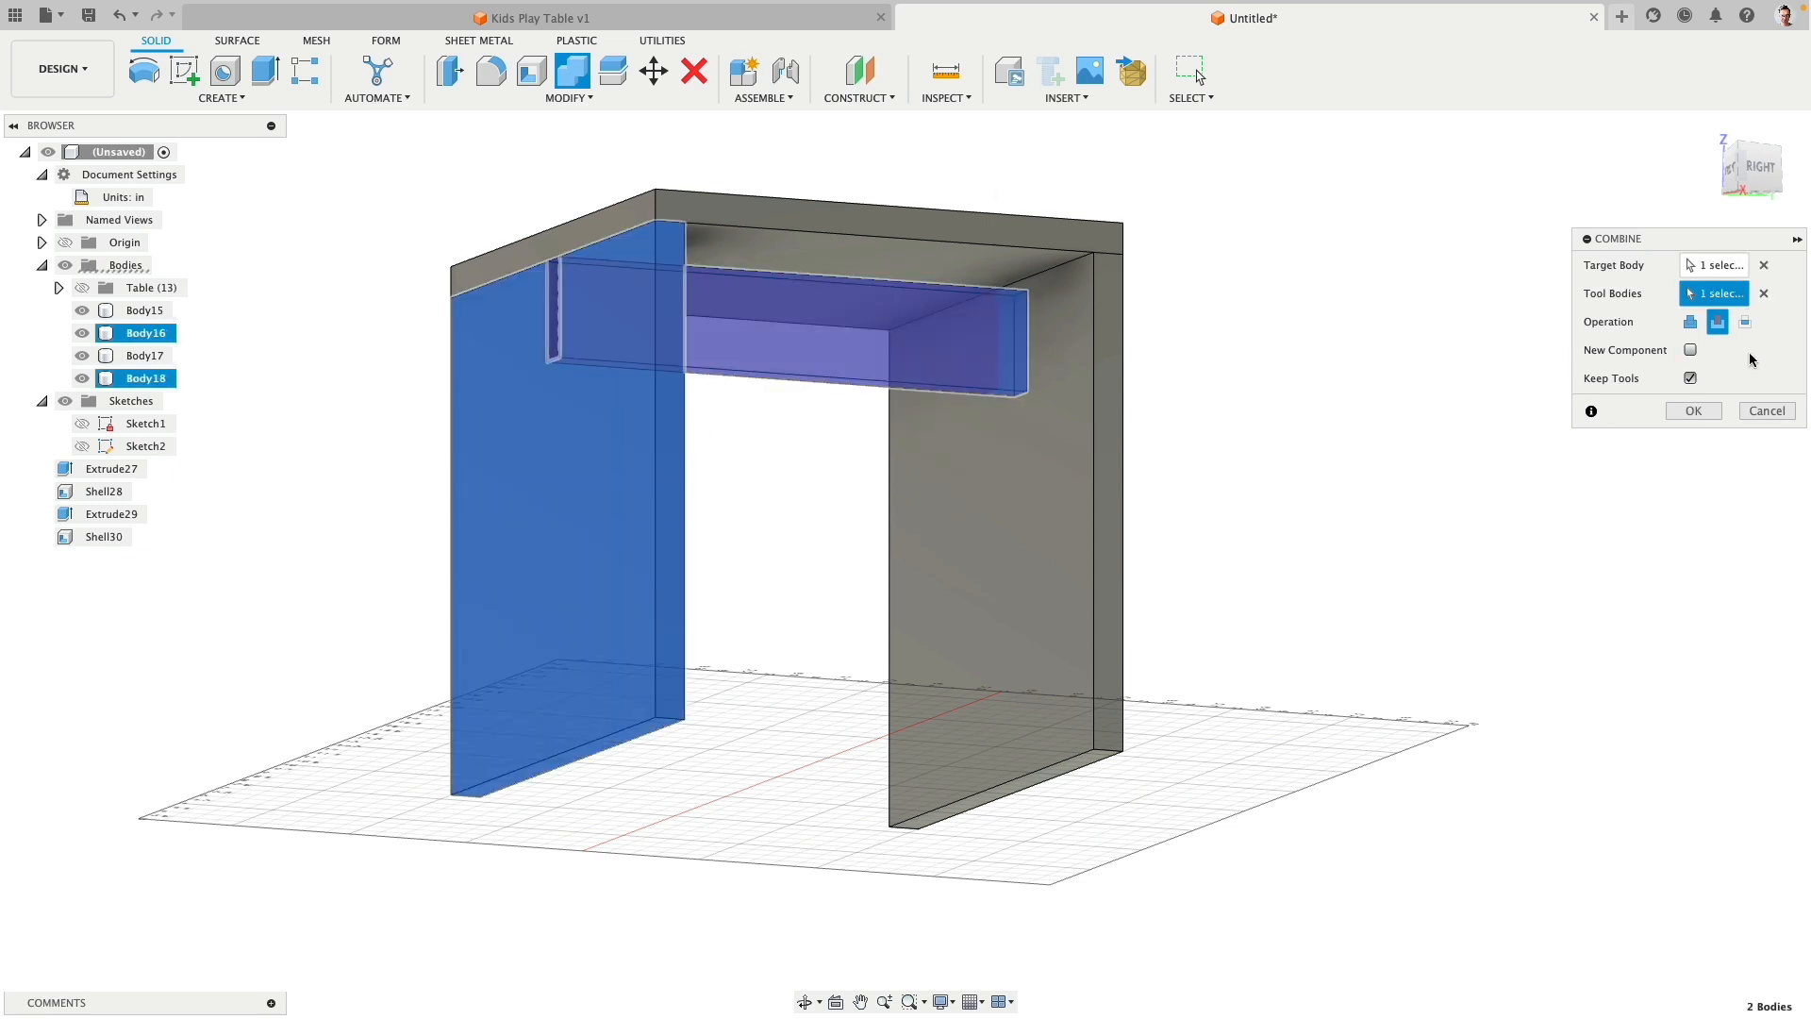
pyautogui.click(1693, 410)
# Step: Cut the rail's shape out of the second leg with Combine, targeting the leg and keeping the rail body
pyautogui.click(1009, 519)
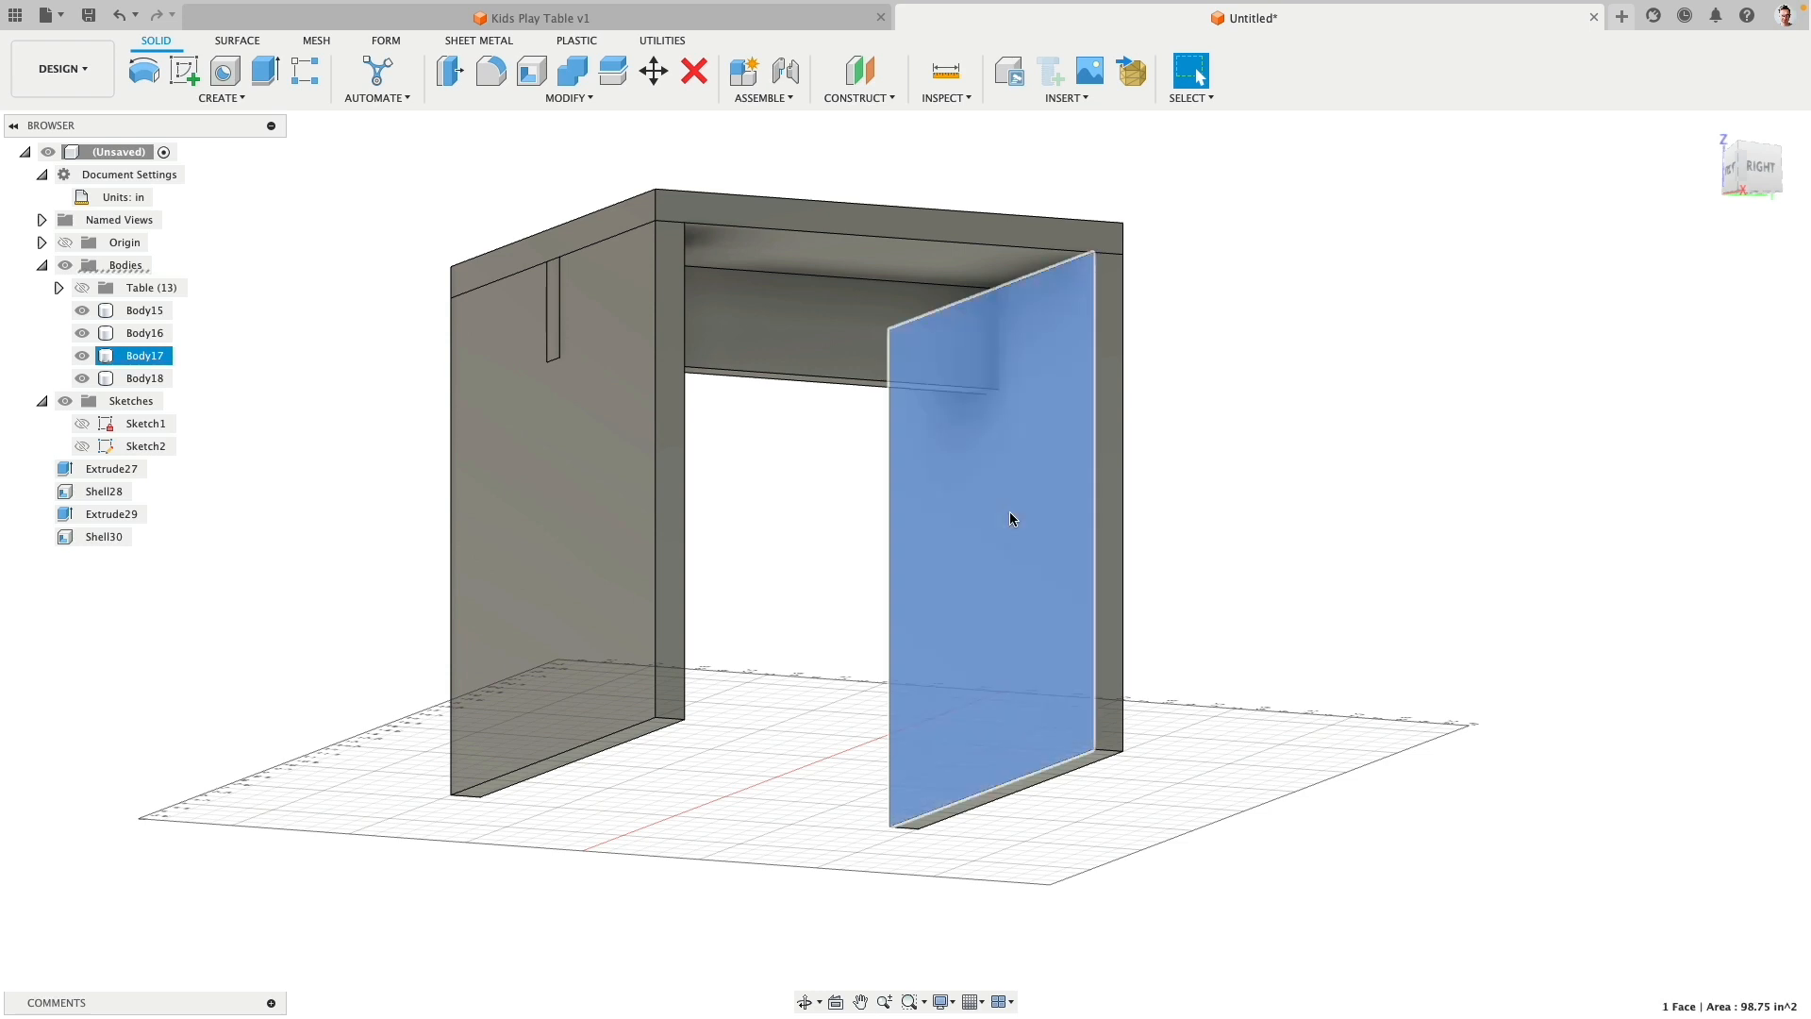
pyautogui.click(573, 71)
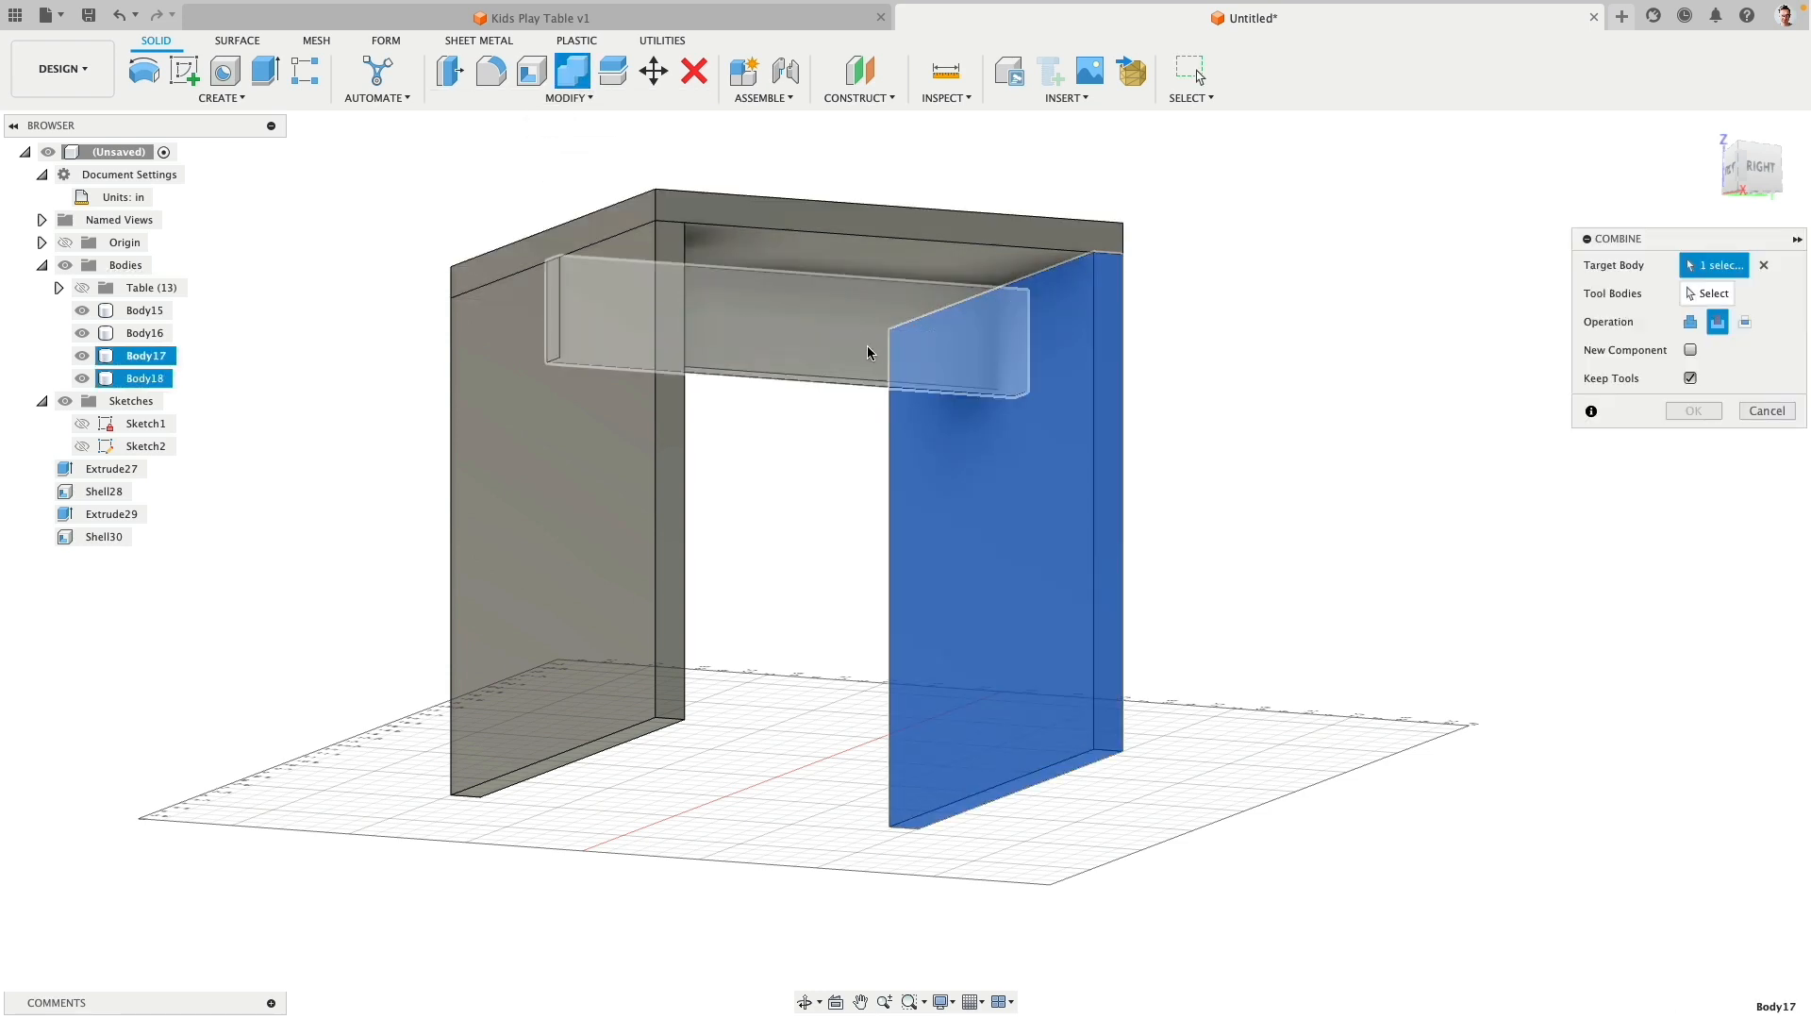
pyautogui.click(869, 351)
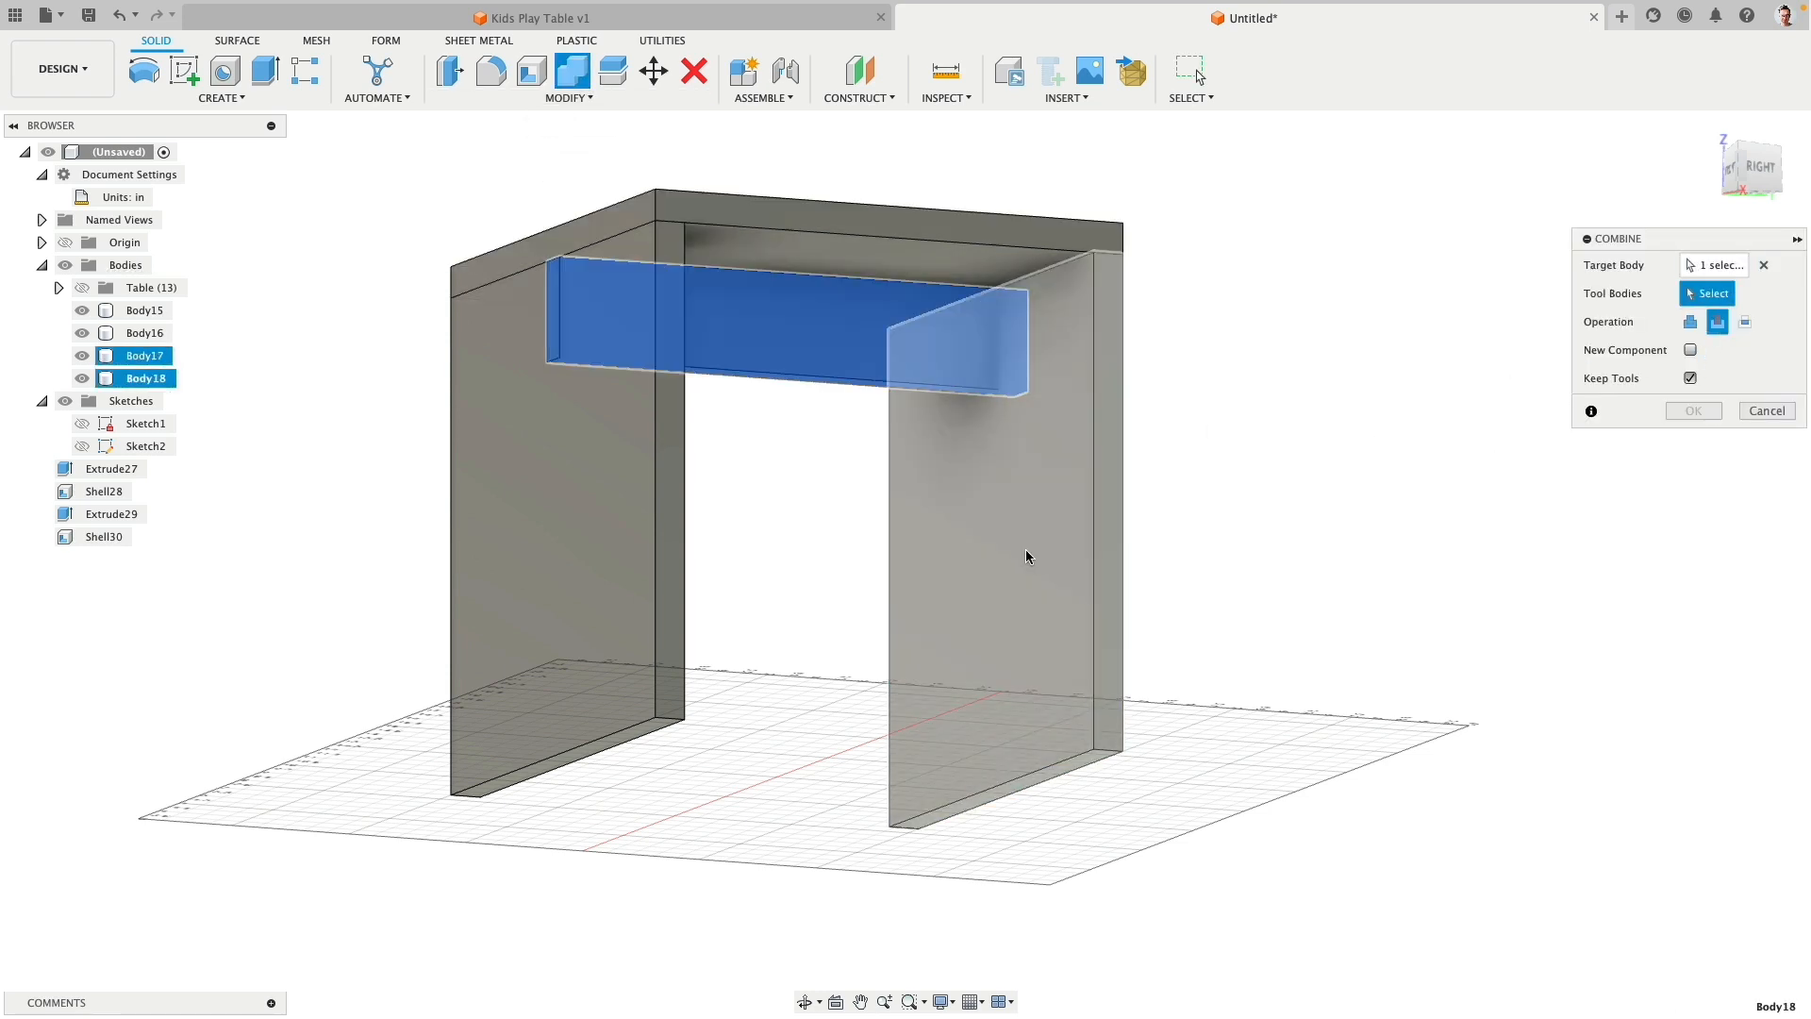
pyautogui.click(1763, 265)
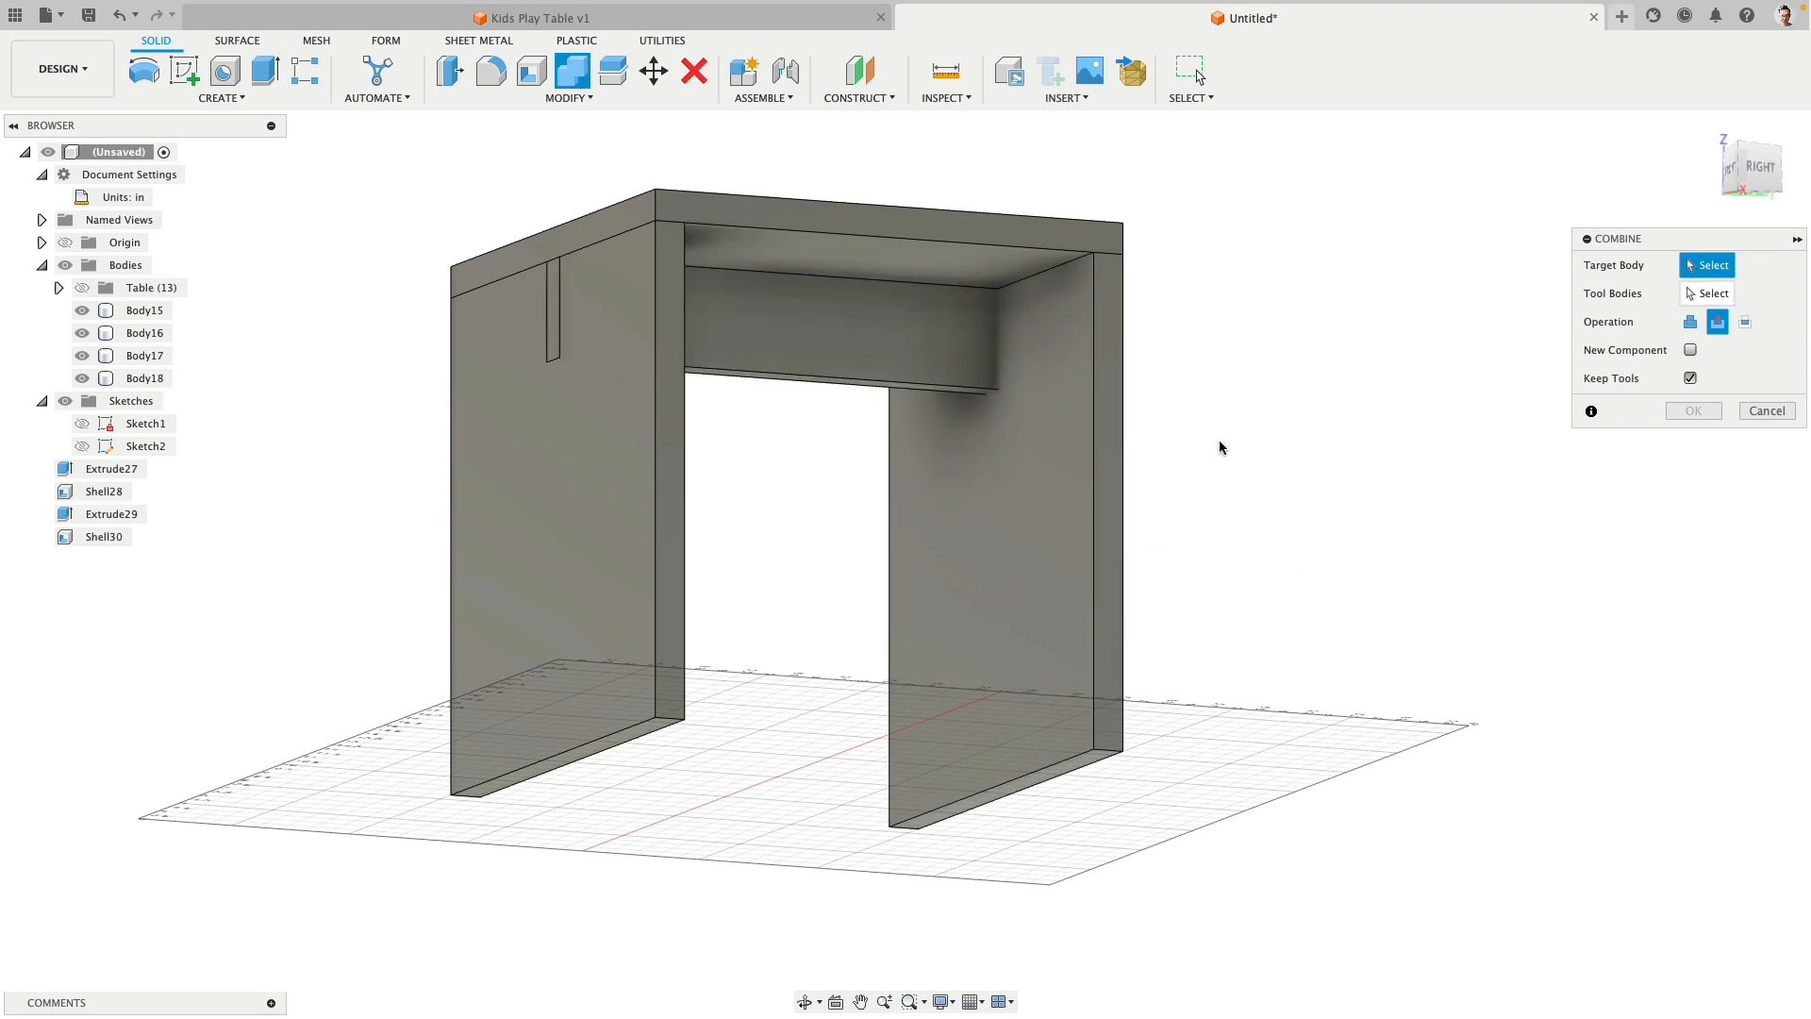
pyautogui.click(1078, 511)
pyautogui.click(866, 341)
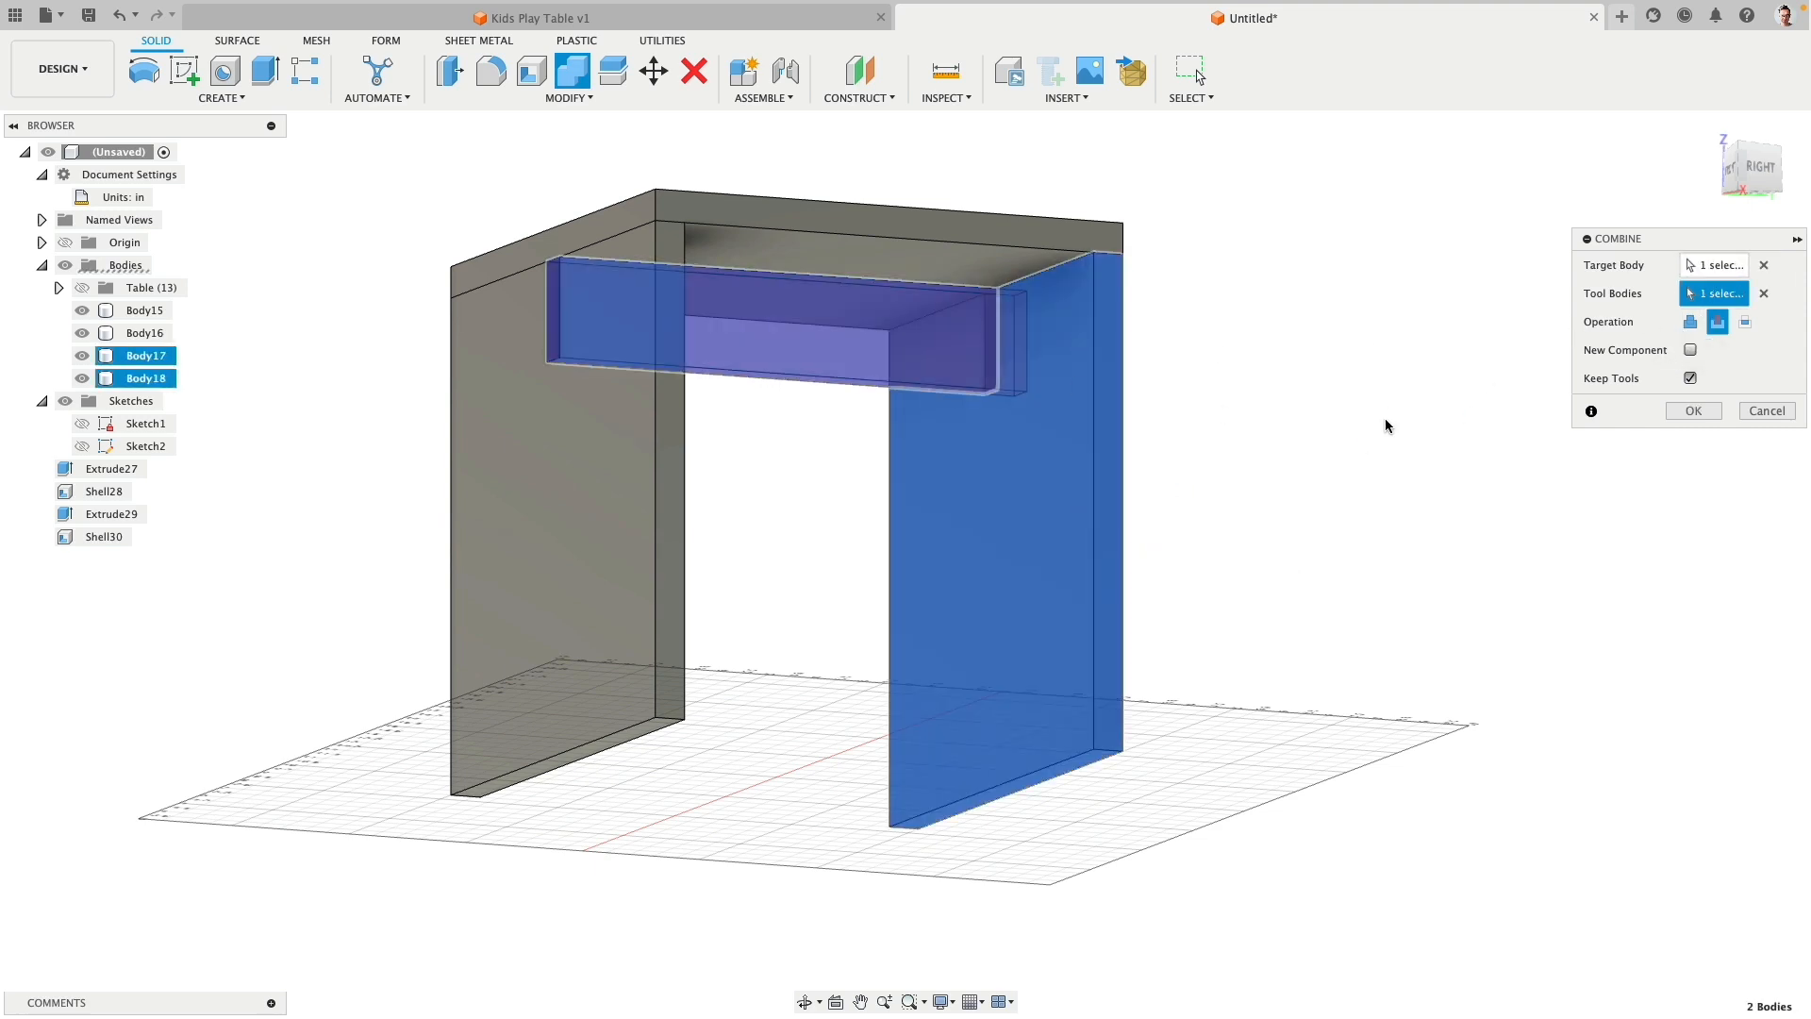
pyautogui.click(1685, 411)
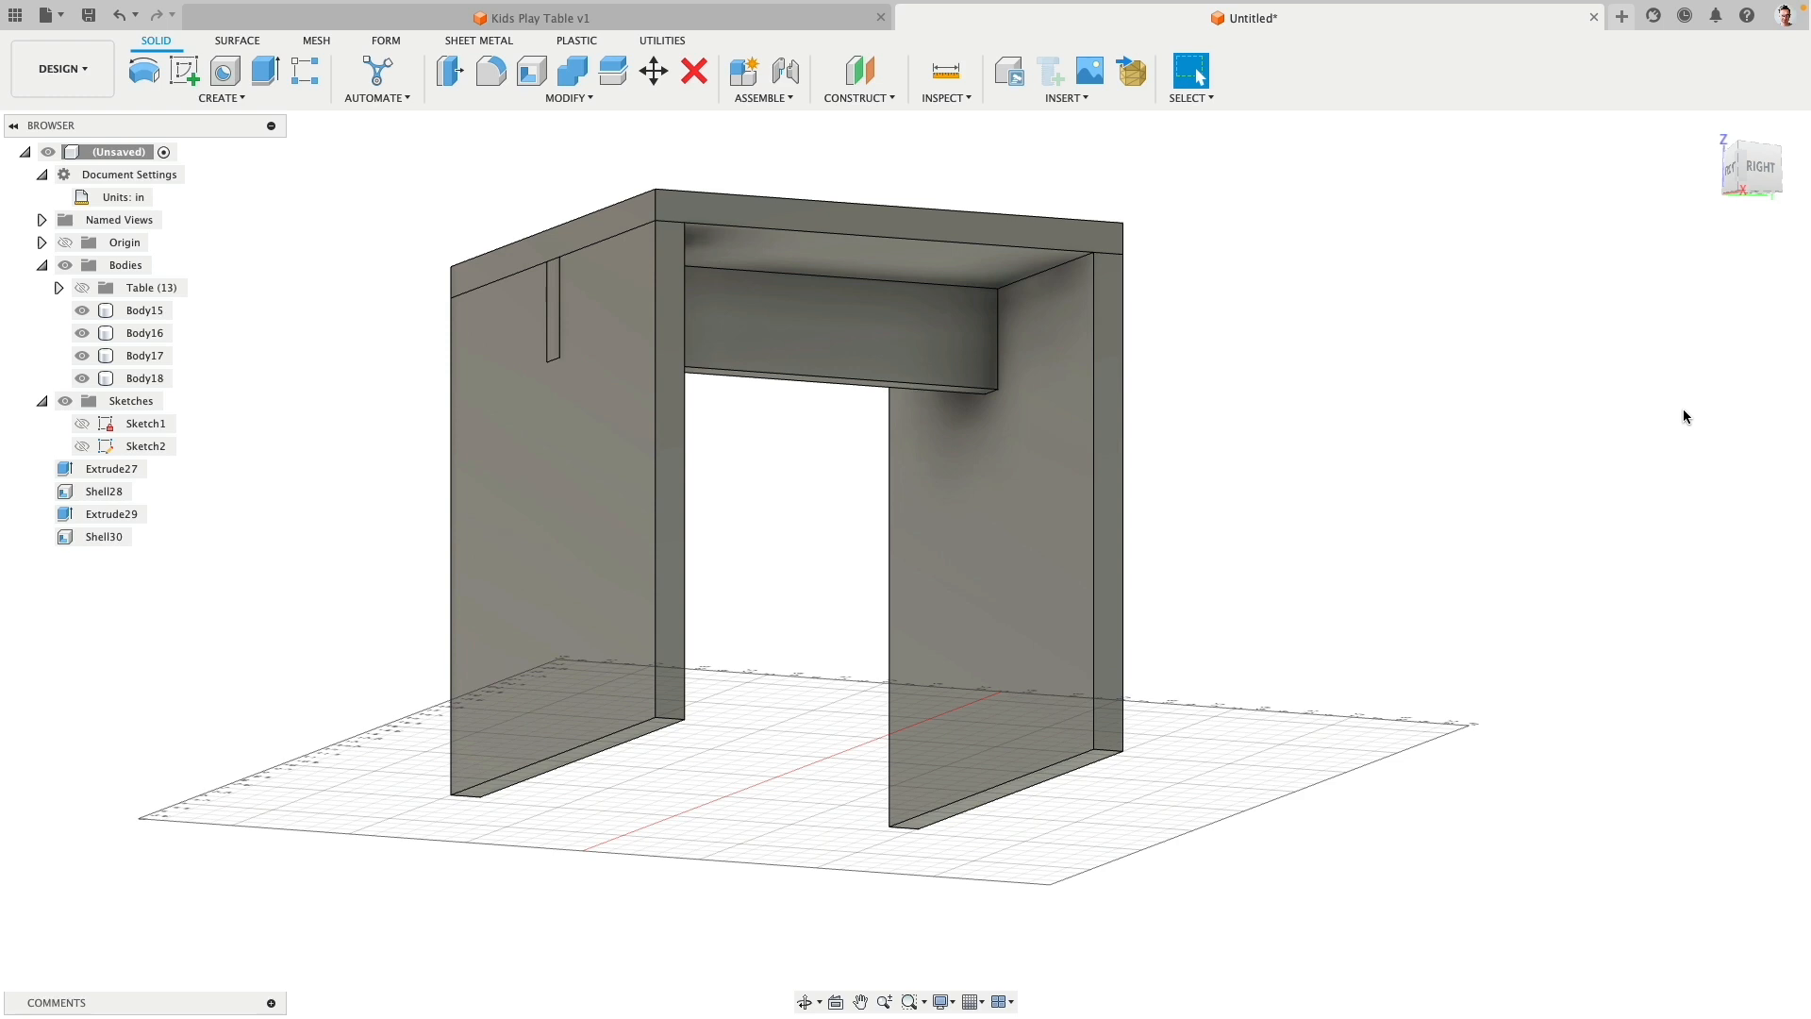
pyautogui.keyDown('shift'); pyautogui.moveTo(1682, 416); pyautogui.dragTo(1311, 536, button='middle'); pyautogui.keyUp('shift')
pyautogui.scroll(-4, 1310, 535)
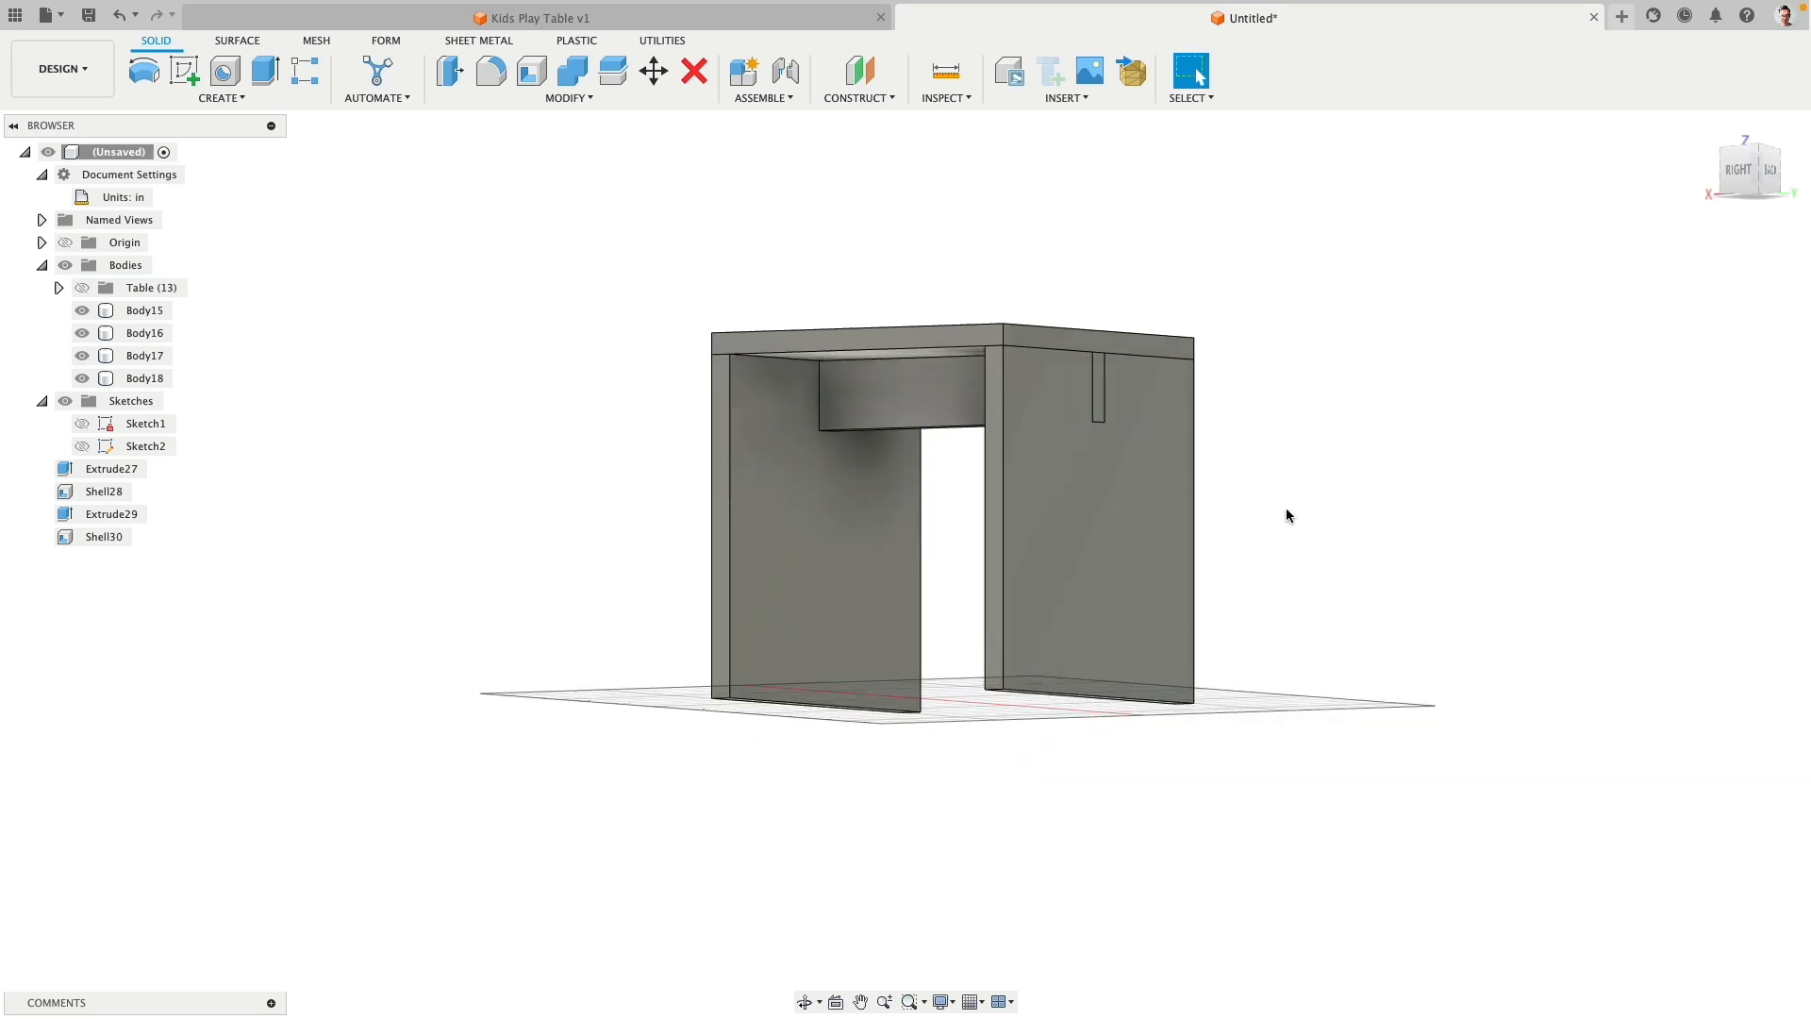
pyautogui.click(1739, 170)
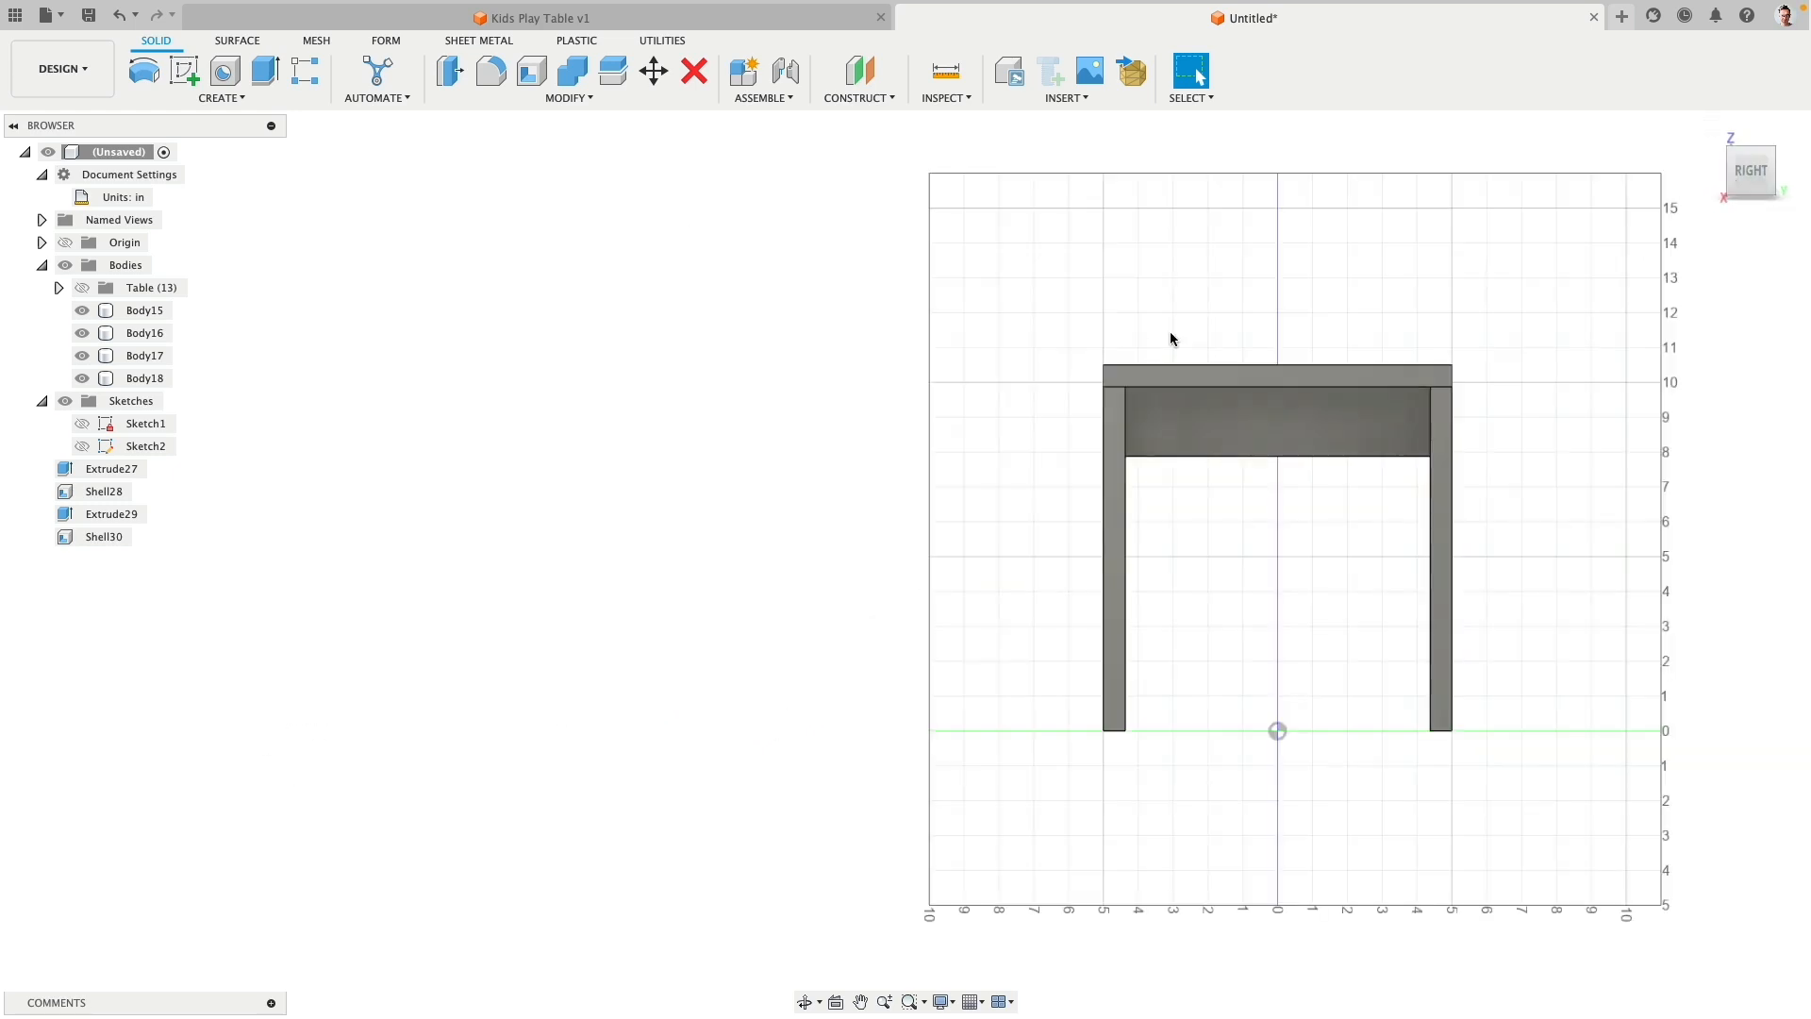
pyautogui.moveTo(1169, 340); pyautogui.dragTo(568, 278, button='middle')
pyautogui.moveTo(497, 264); pyautogui.dragTo(1082, 763)
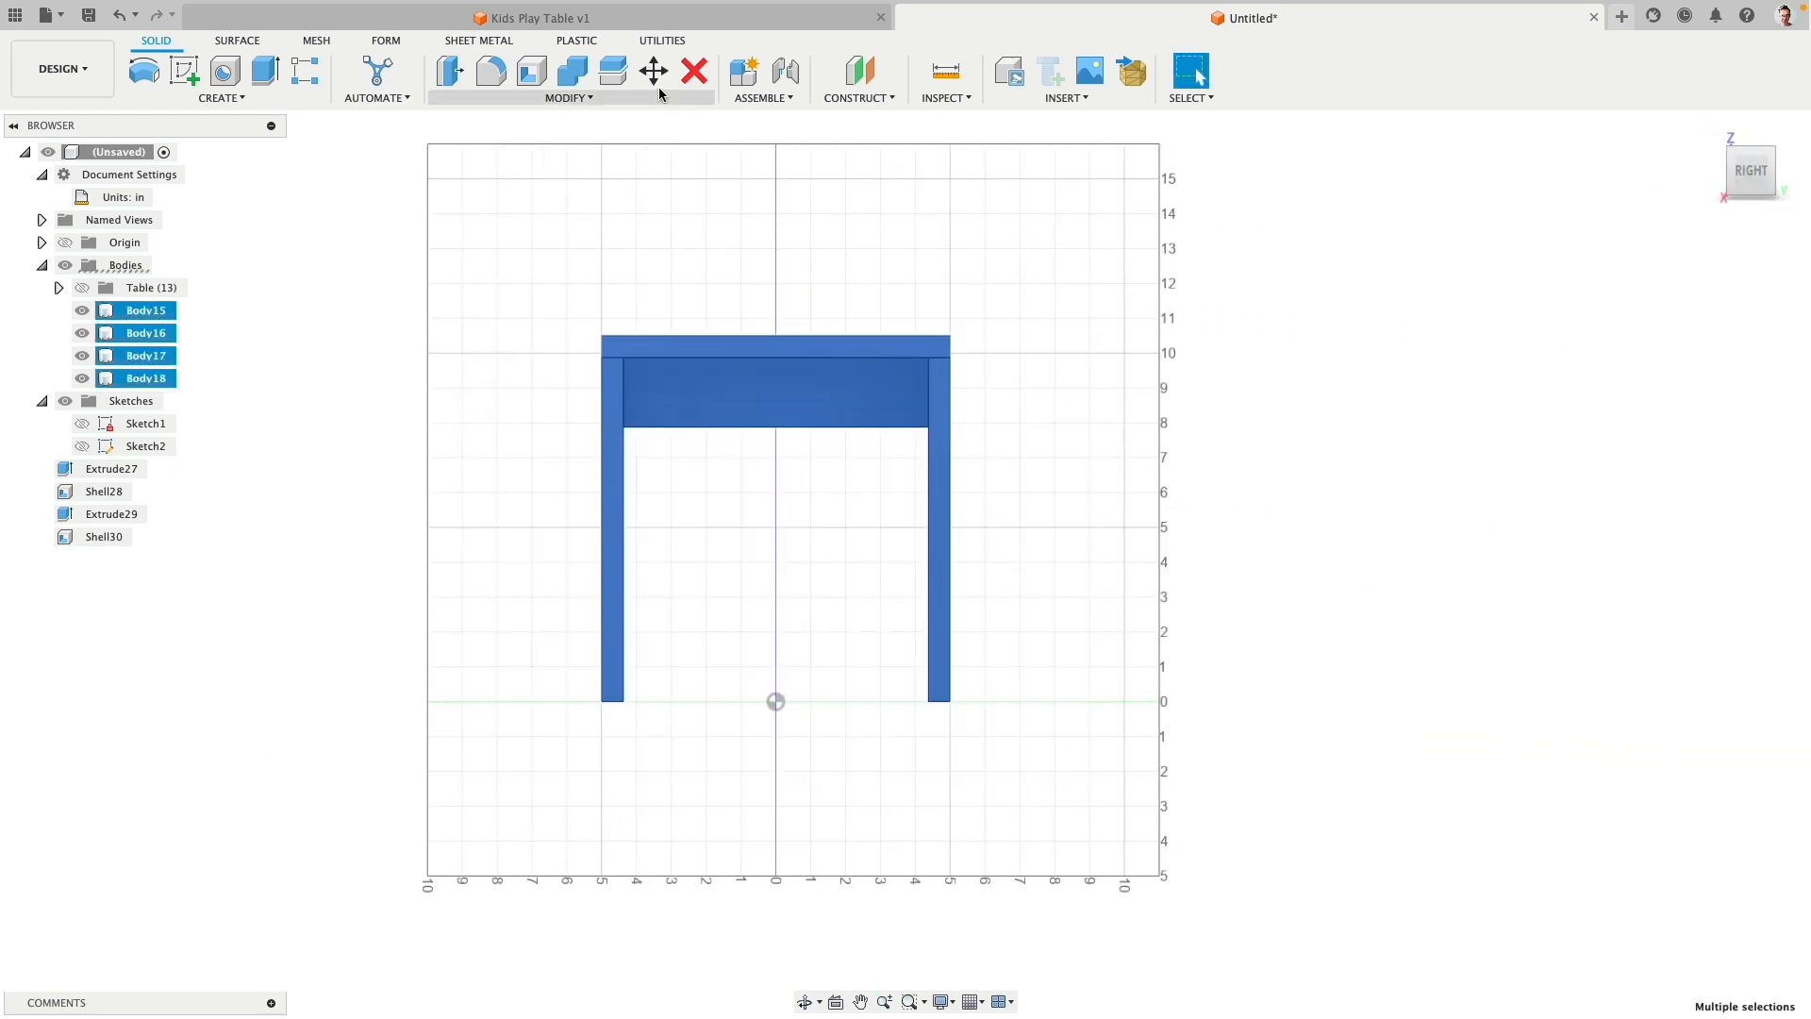
pyautogui.click(653, 73)
pyautogui.moveTo(896, 547); pyautogui.dragTo(1240, 556)
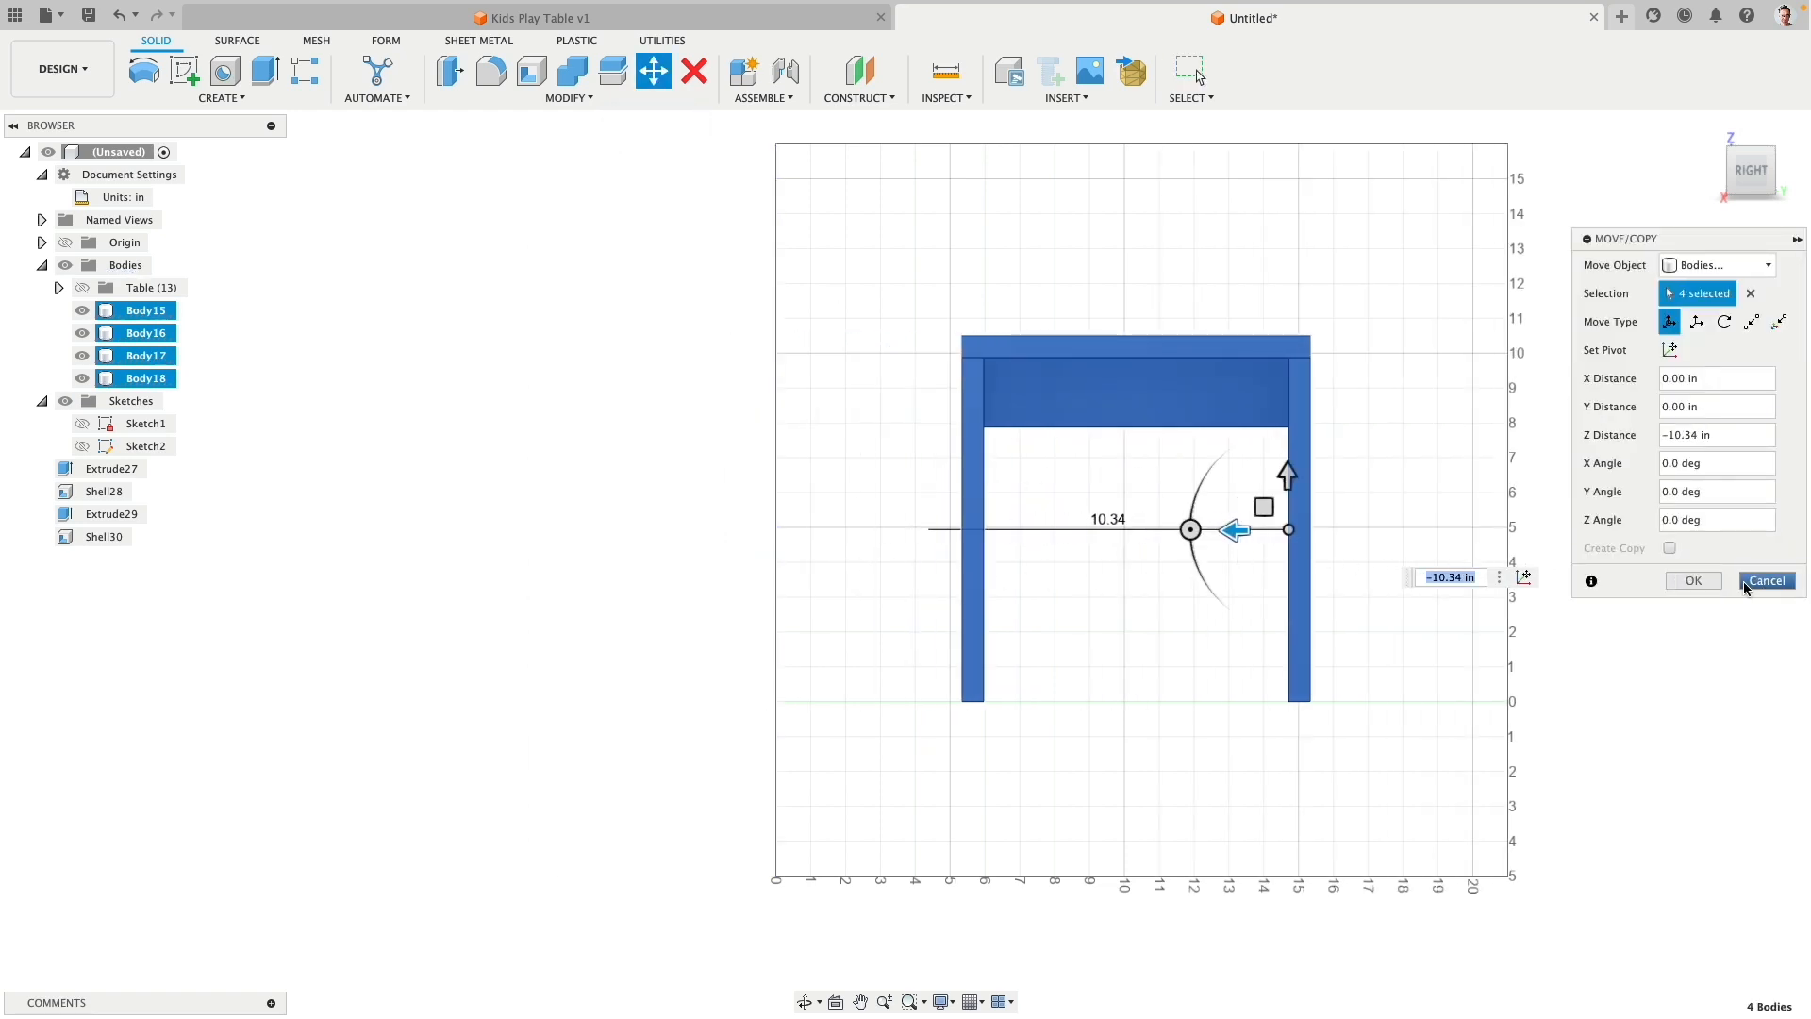
pyautogui.click(1766, 580)
# Step: Copy the stool's four bodies and place the copy beside the original at an X distance of -13.967 in
pyautogui.moveTo(408, 254); pyautogui.dragTo(1127, 795)
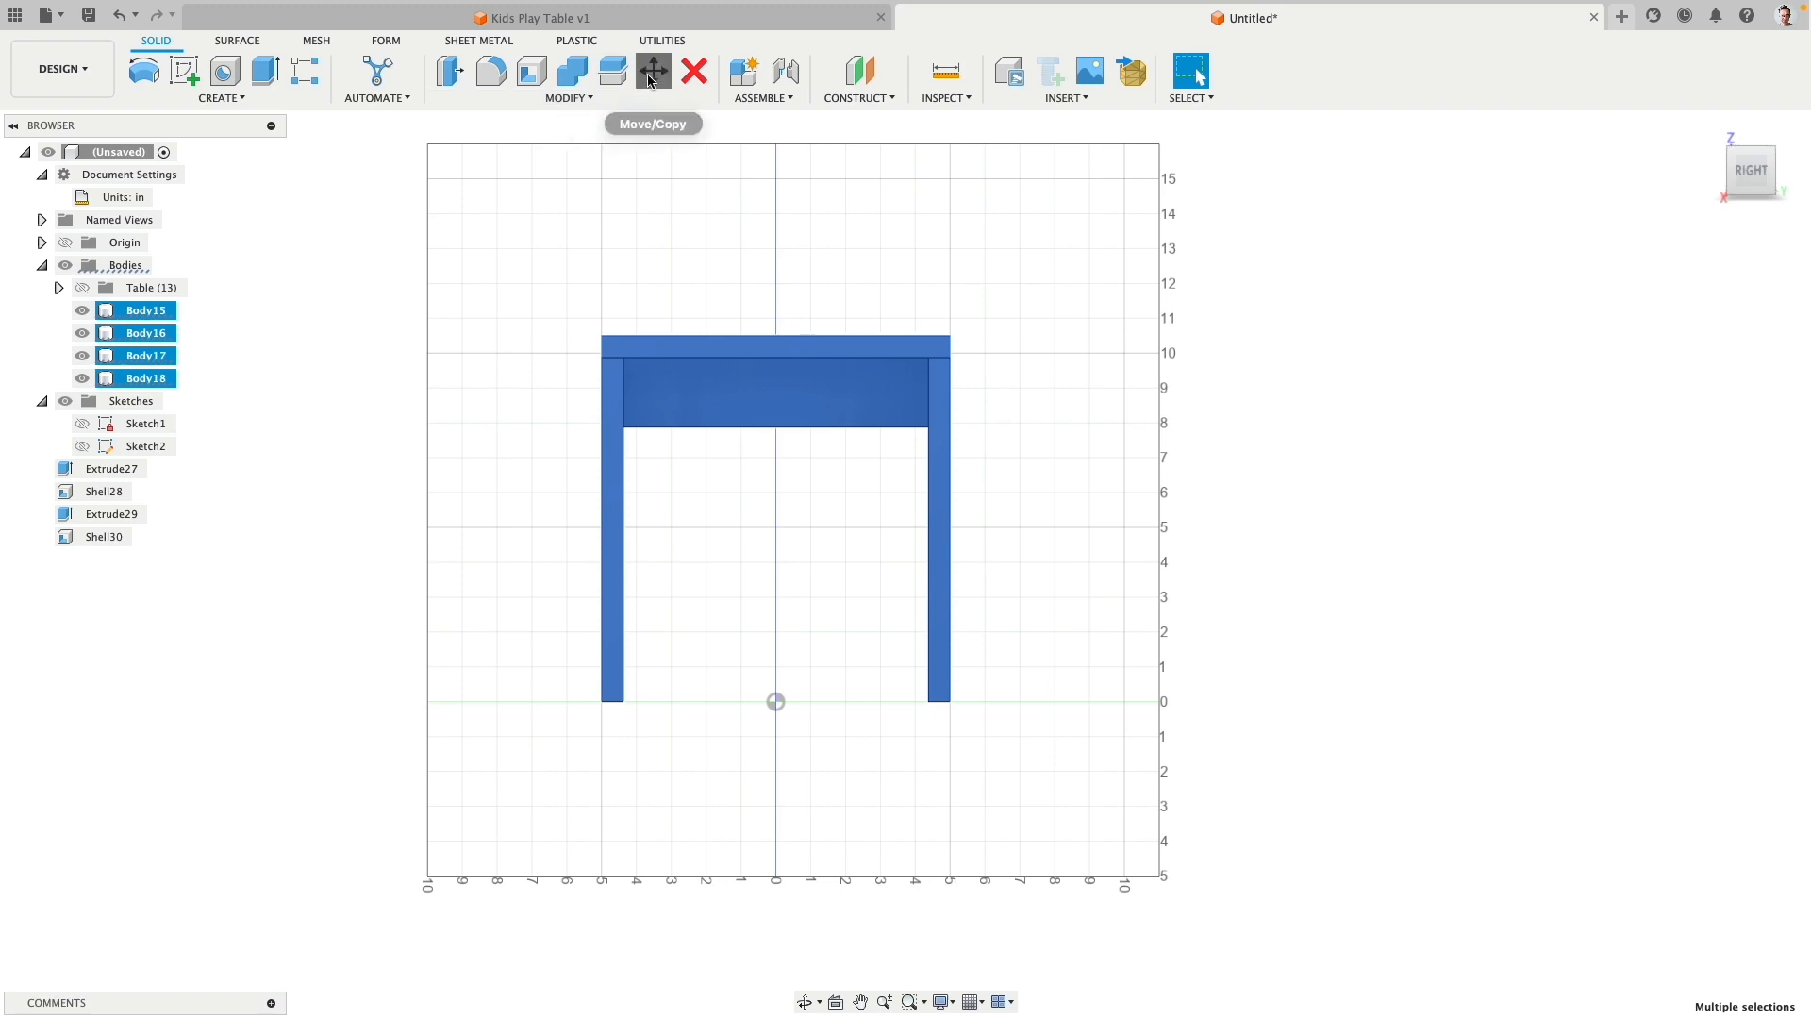
pyautogui.click(654, 73)
pyautogui.click(1670, 548)
pyautogui.moveTo(1152, 481); pyautogui.dragTo(741, 421, button='middle')
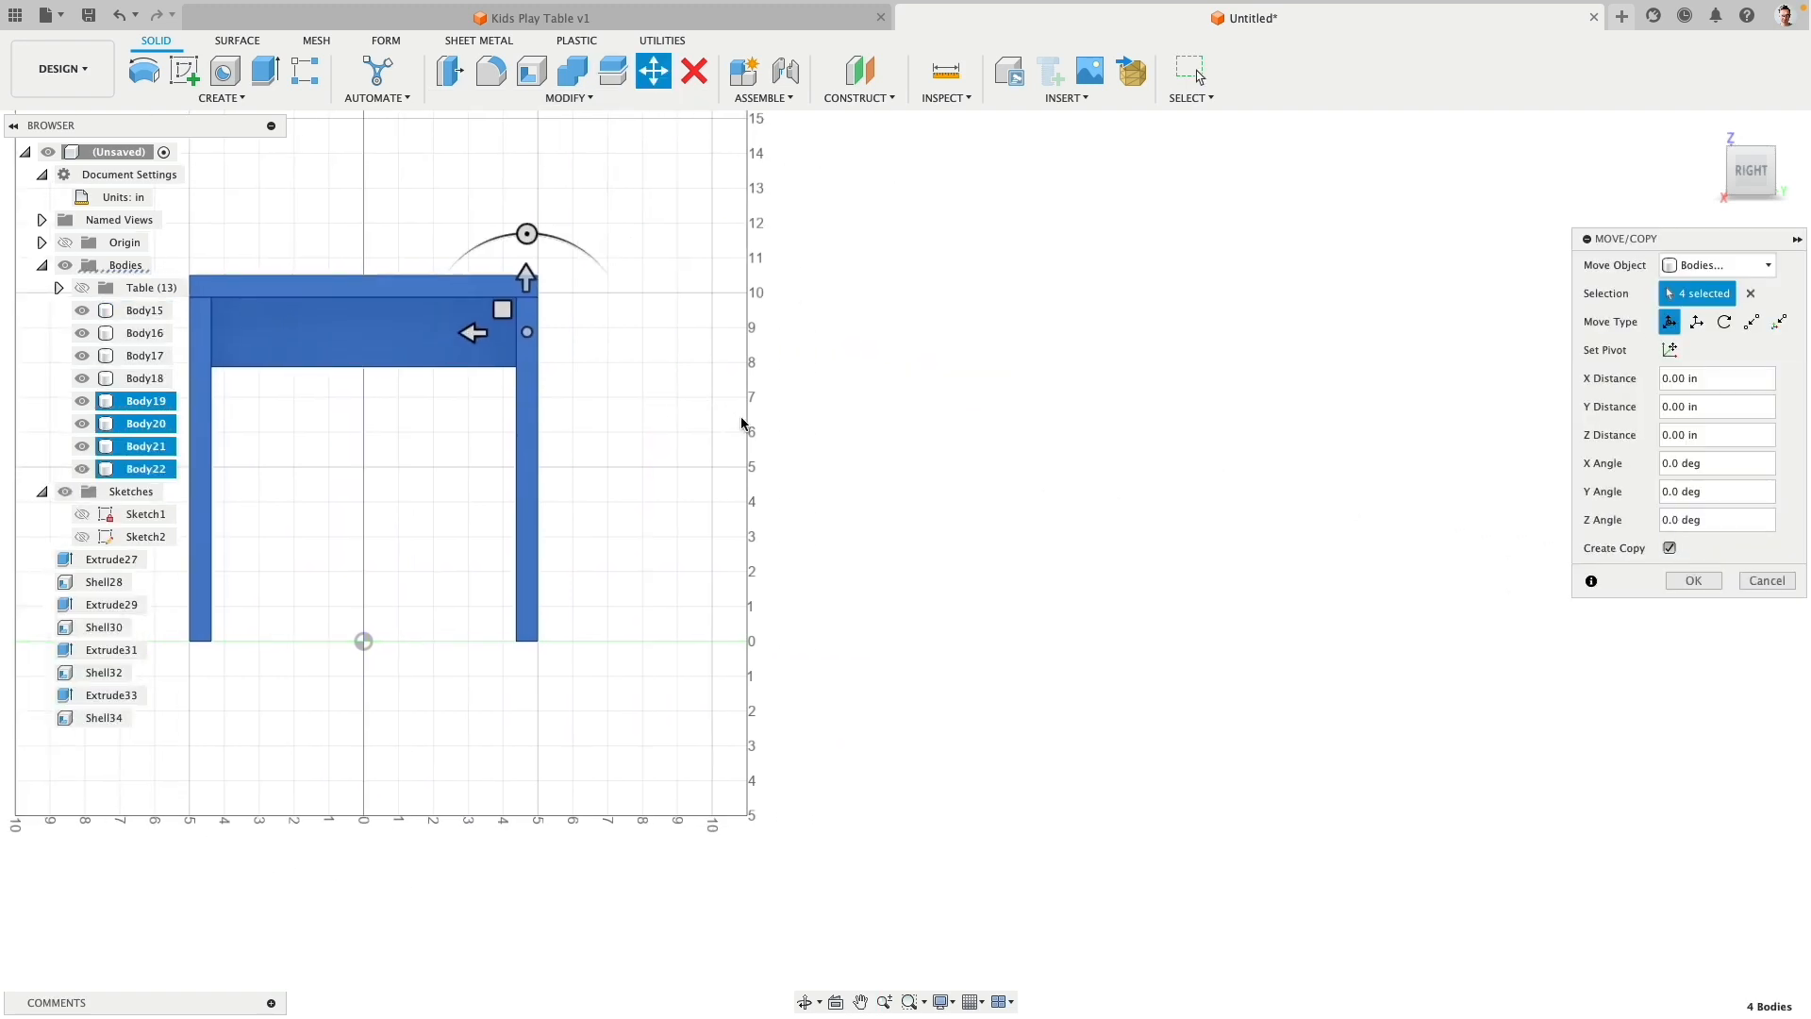
pyautogui.moveTo(472, 332); pyautogui.dragTo(962, 332)
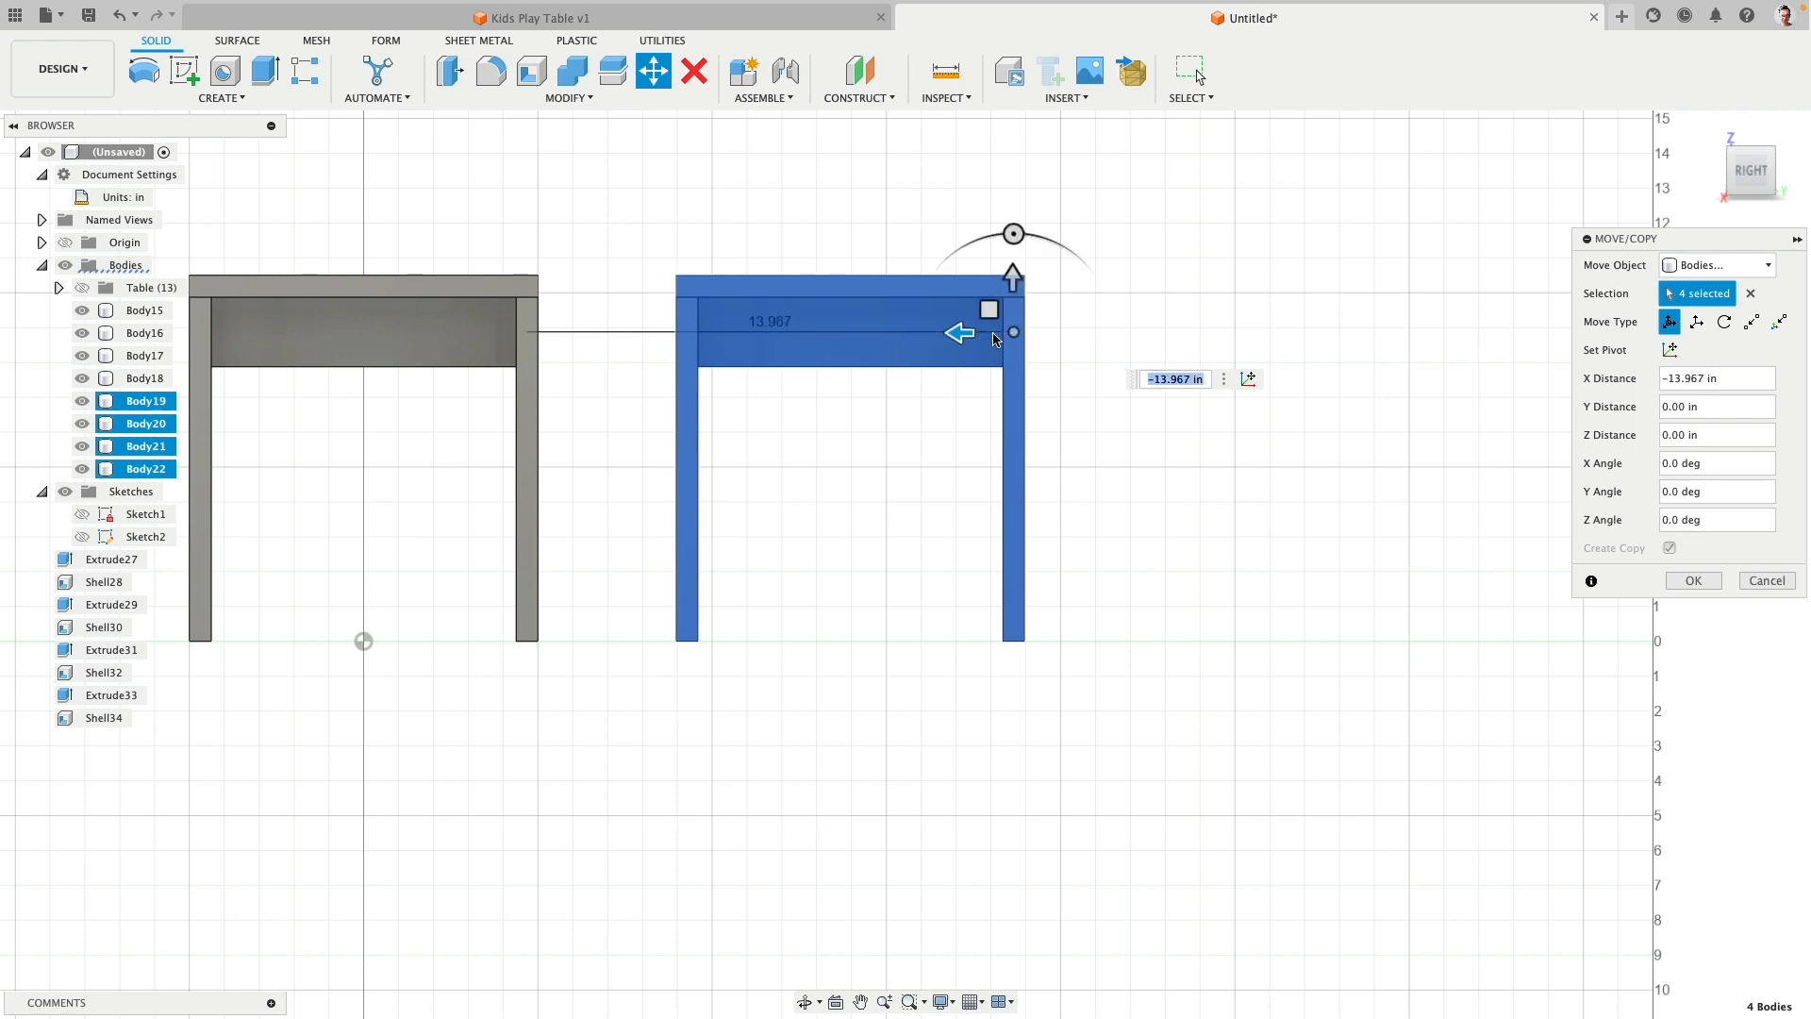
pyautogui.click(1694, 580)
# Step: Rotate the copied stool's rail and both legs by -180 degrees about X, leaving its seat in place
pyautogui.keyDown('shift'); pyautogui.moveTo(1083, 391); pyautogui.dragTo(748, 356, button='middle'); pyautogui.keyUp('shift')
pyautogui.click(756, 352)
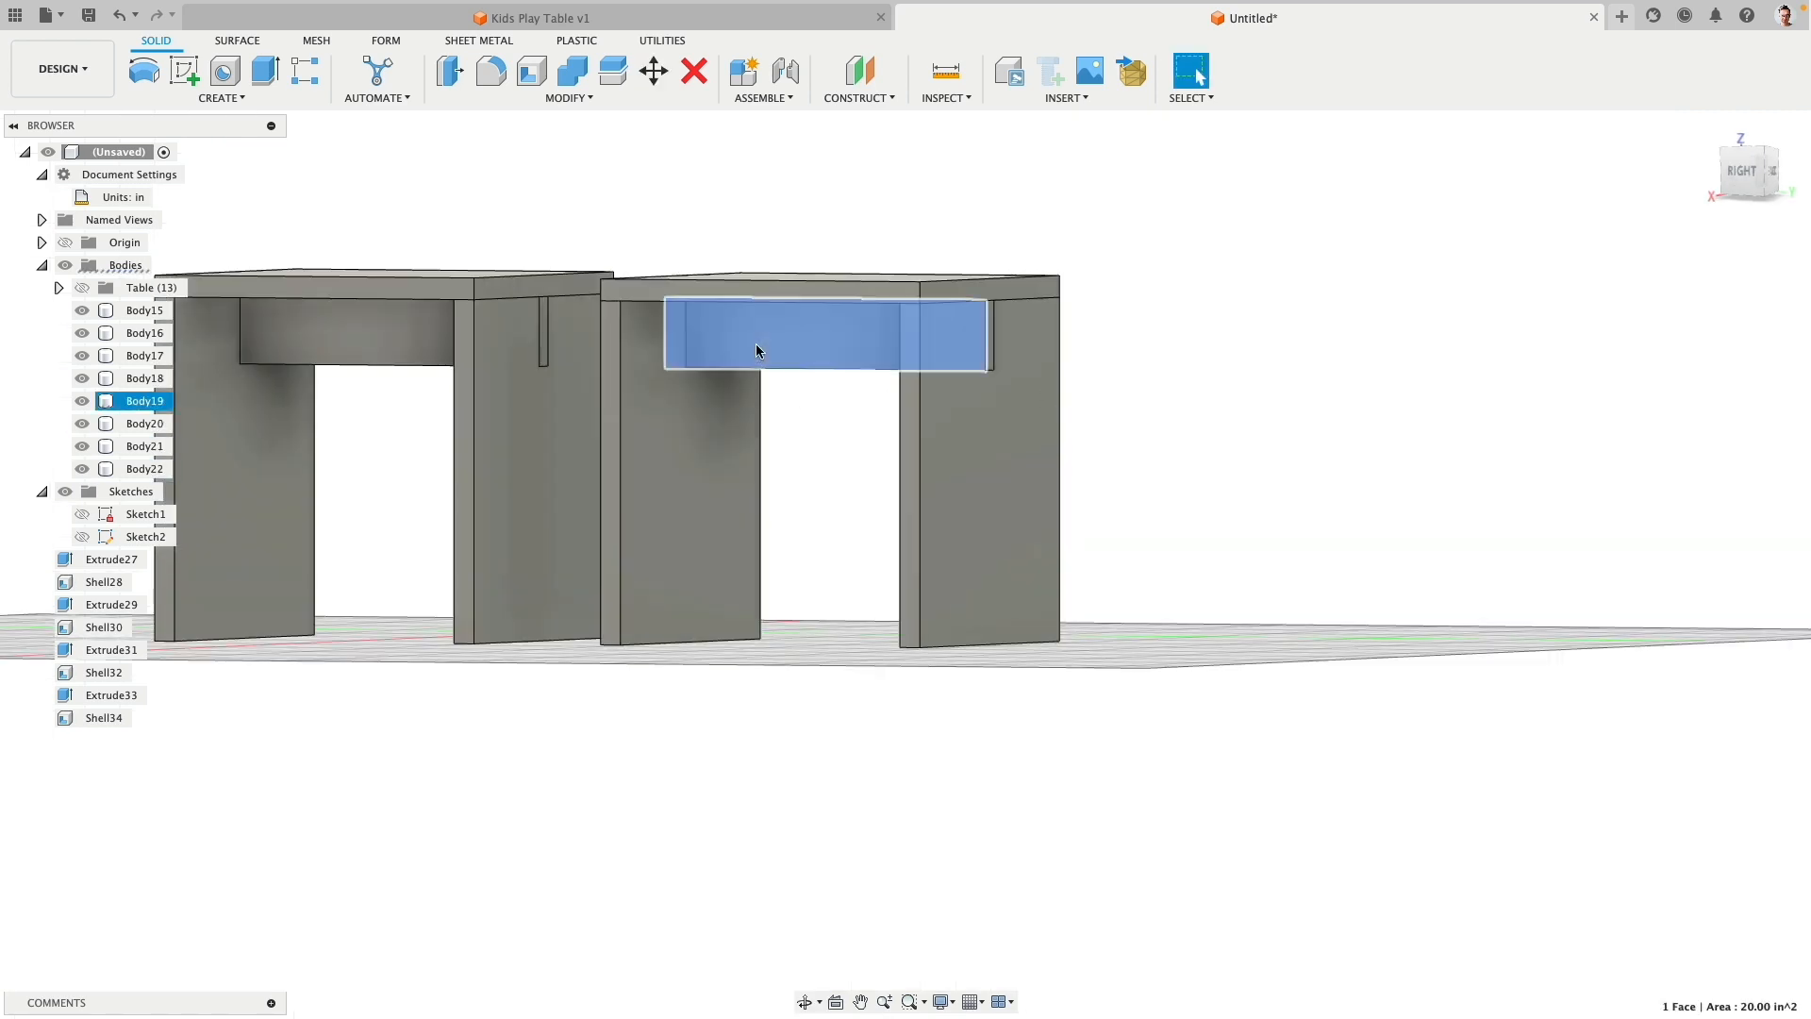
pyautogui.click(651, 68)
pyautogui.click(1716, 265)
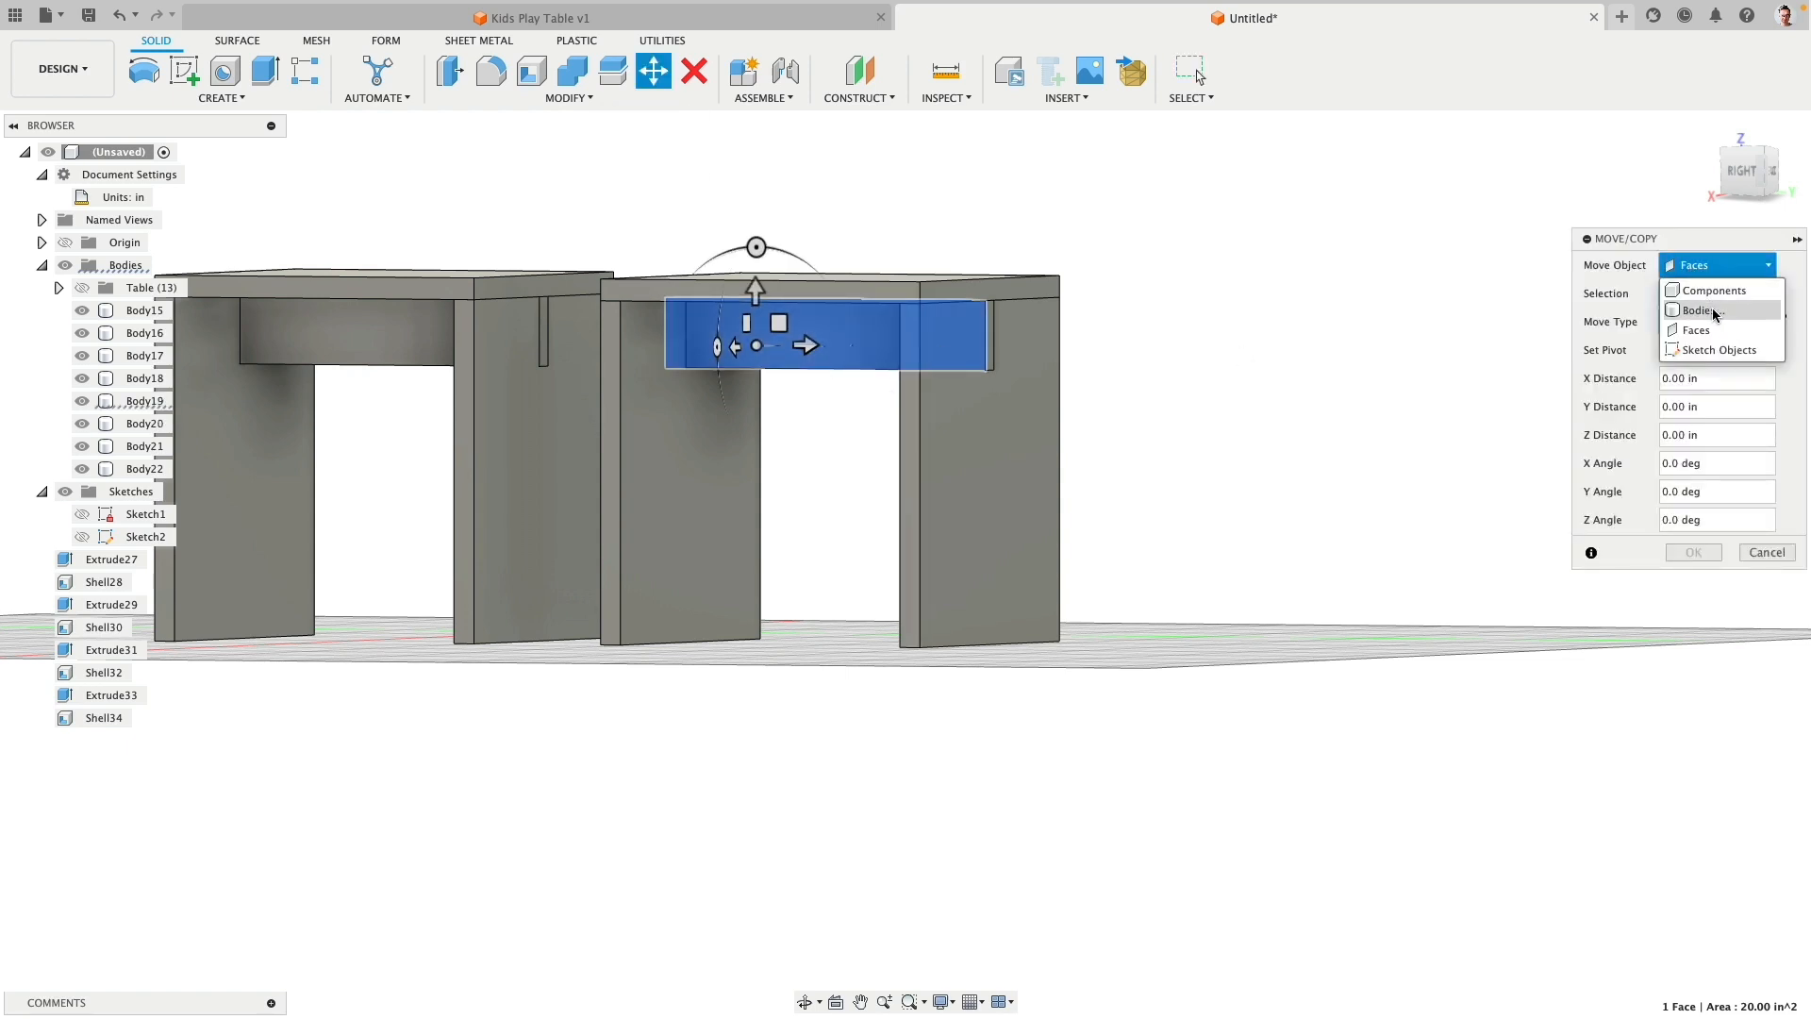
pyautogui.click(1697, 310)
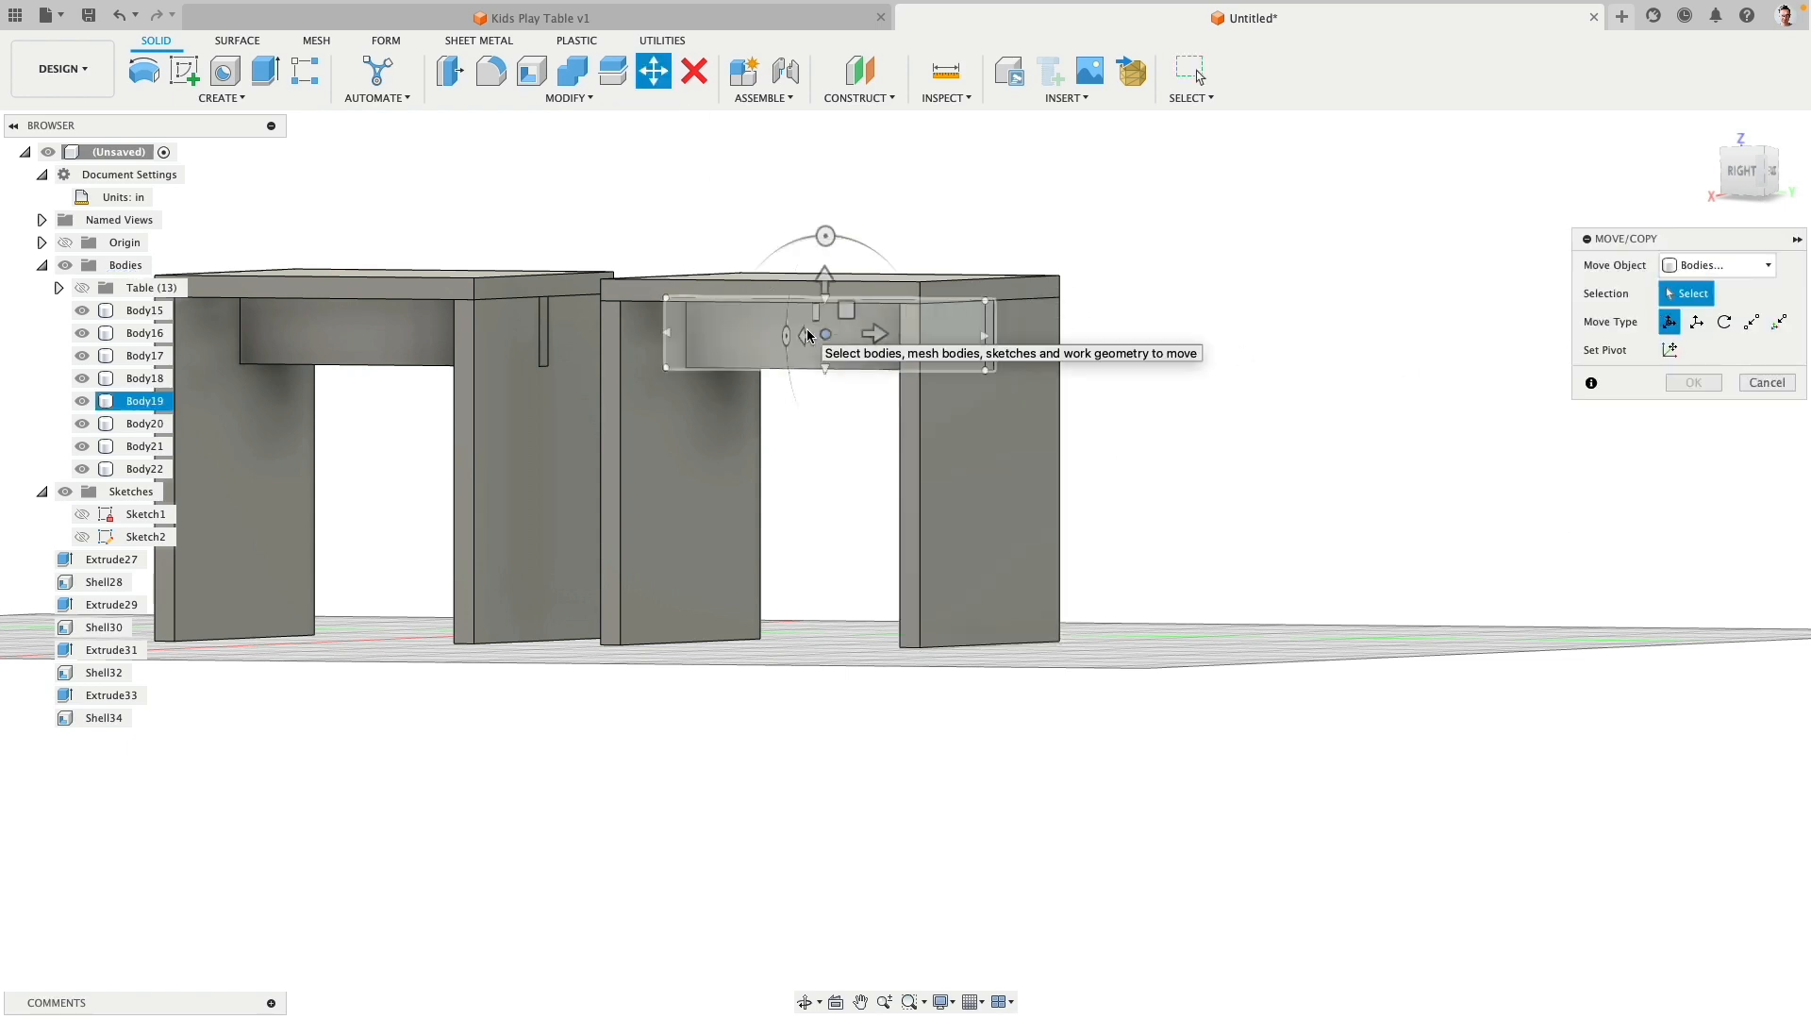
pyautogui.click(807, 335)
pyautogui.click(726, 443)
pyautogui.click(1014, 473)
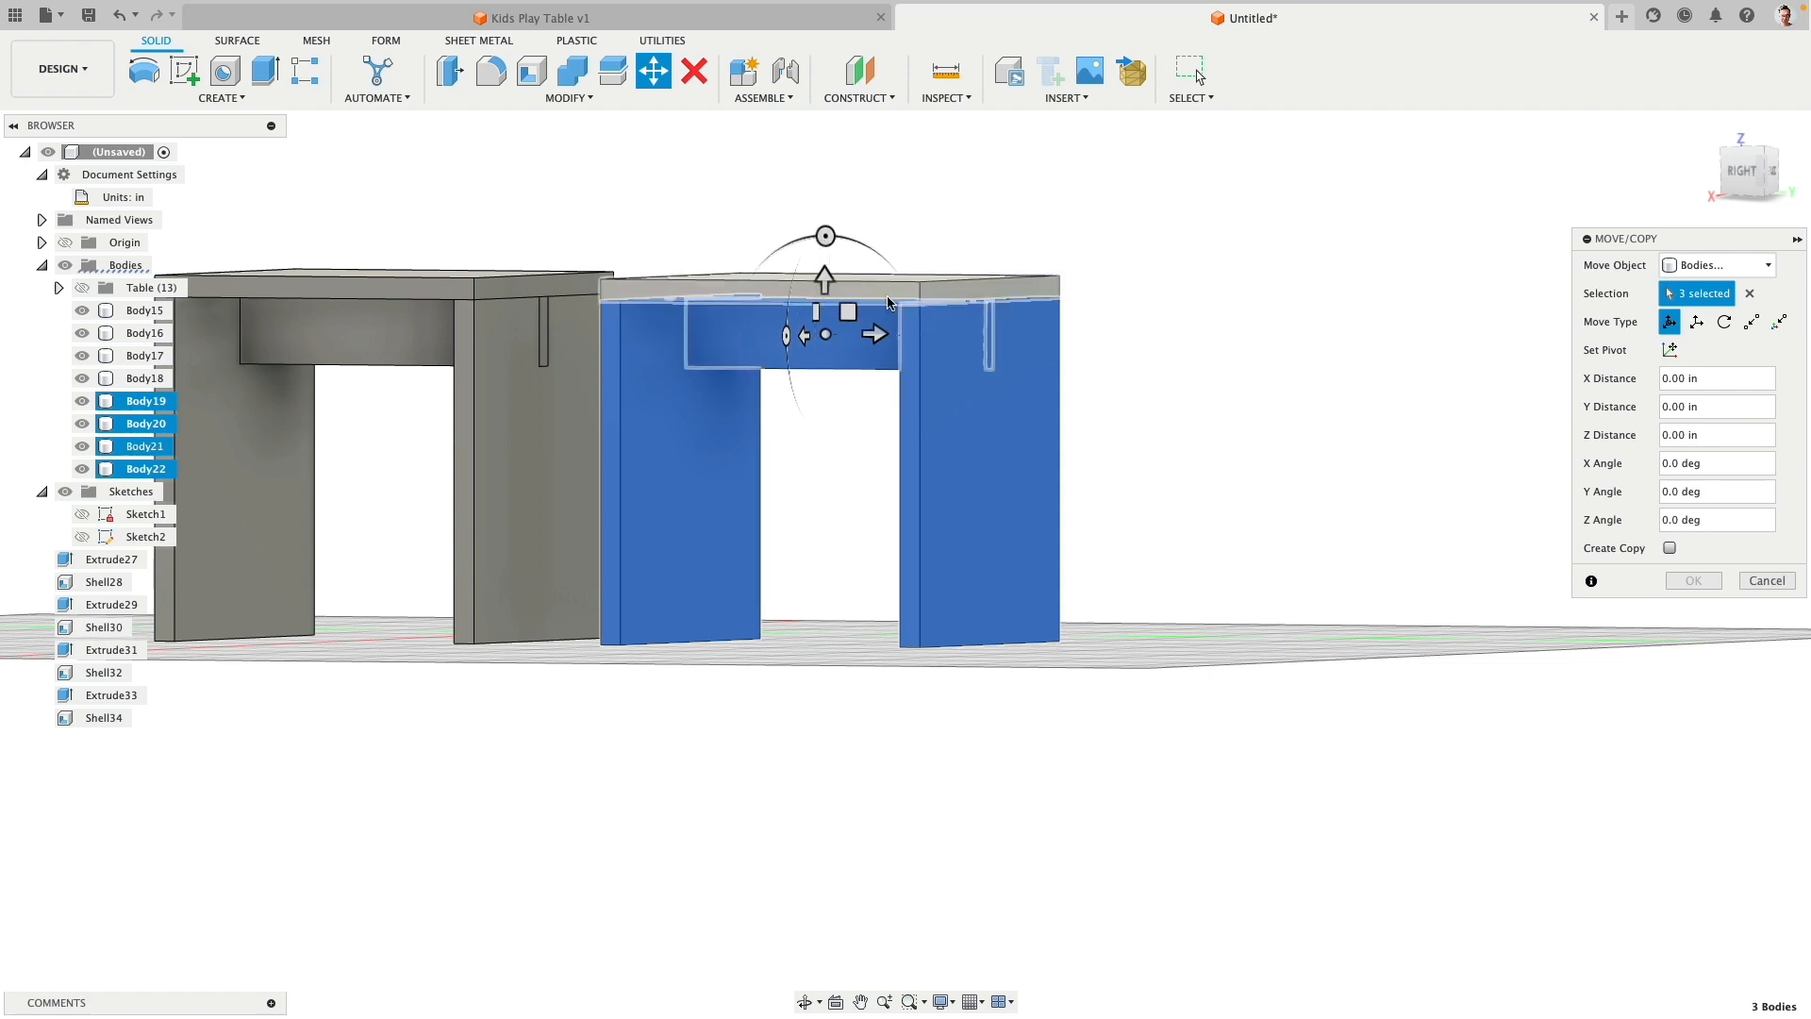
pyautogui.keyDown('shift'); pyautogui.moveTo(886, 301); pyautogui.dragTo(731, 298, button='middle'); pyautogui.keyUp('shift')
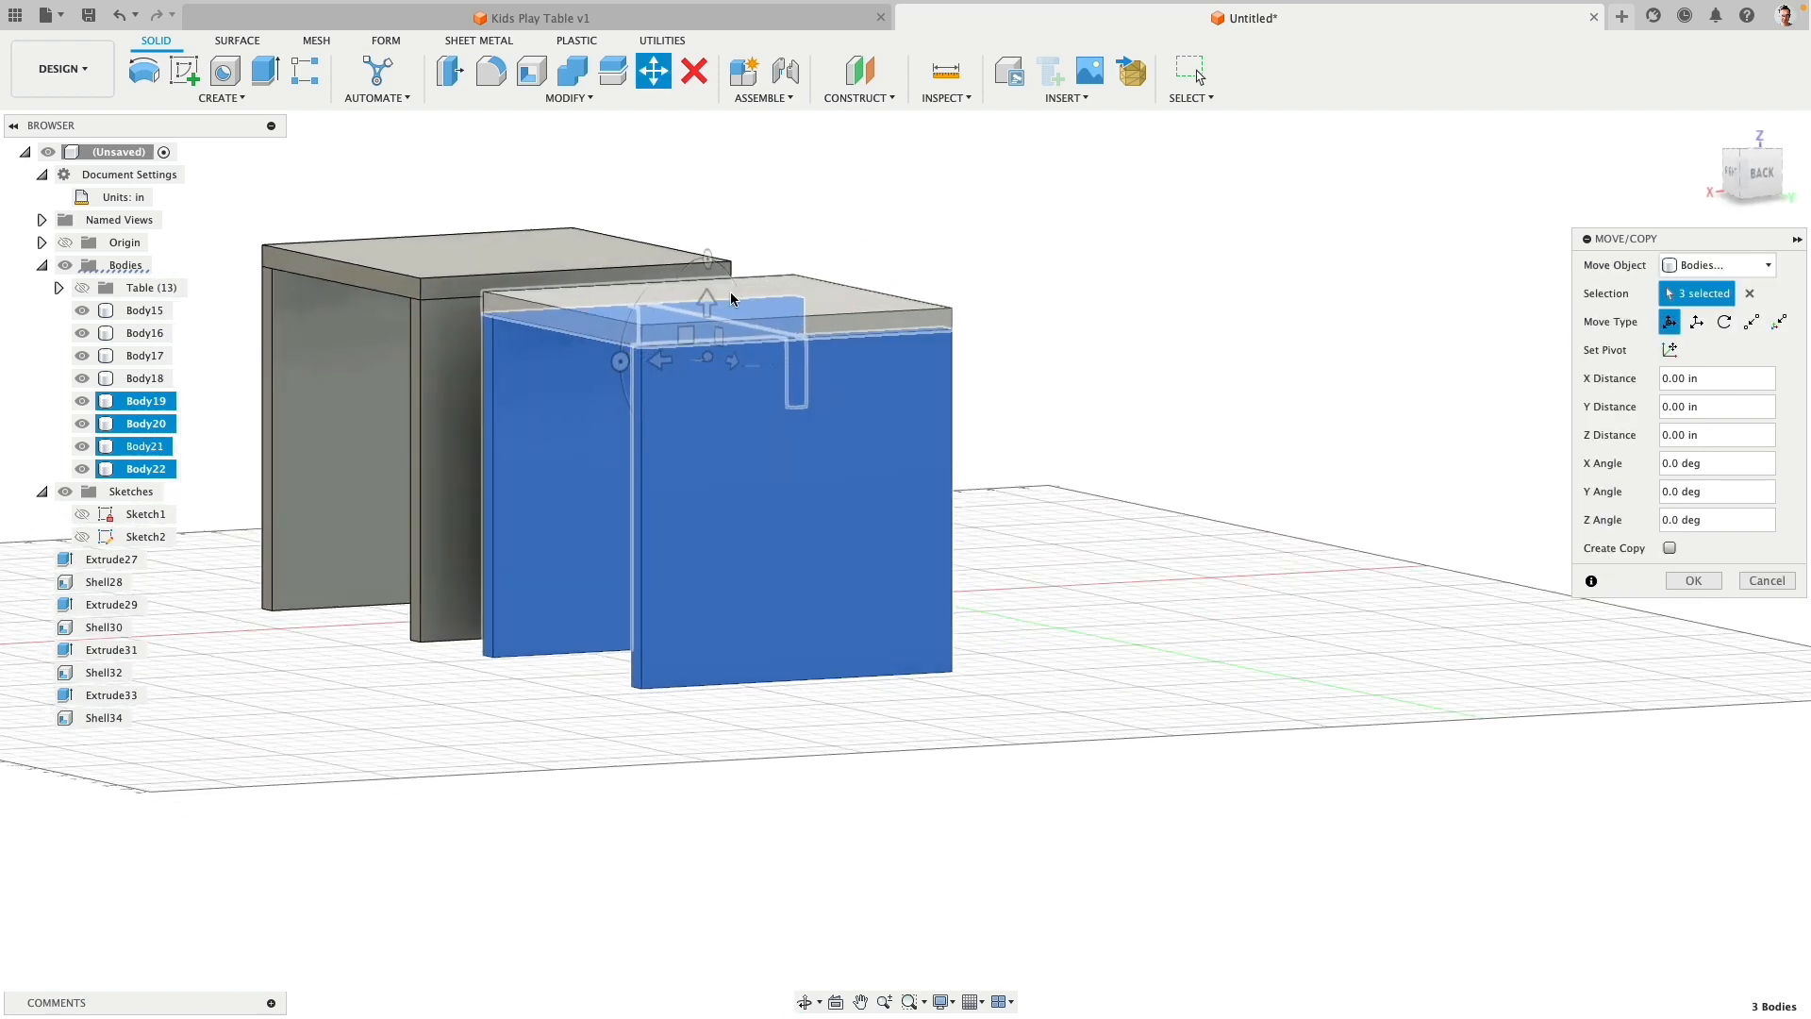
pyautogui.moveTo(708, 283); pyautogui.dragTo(941, 351)
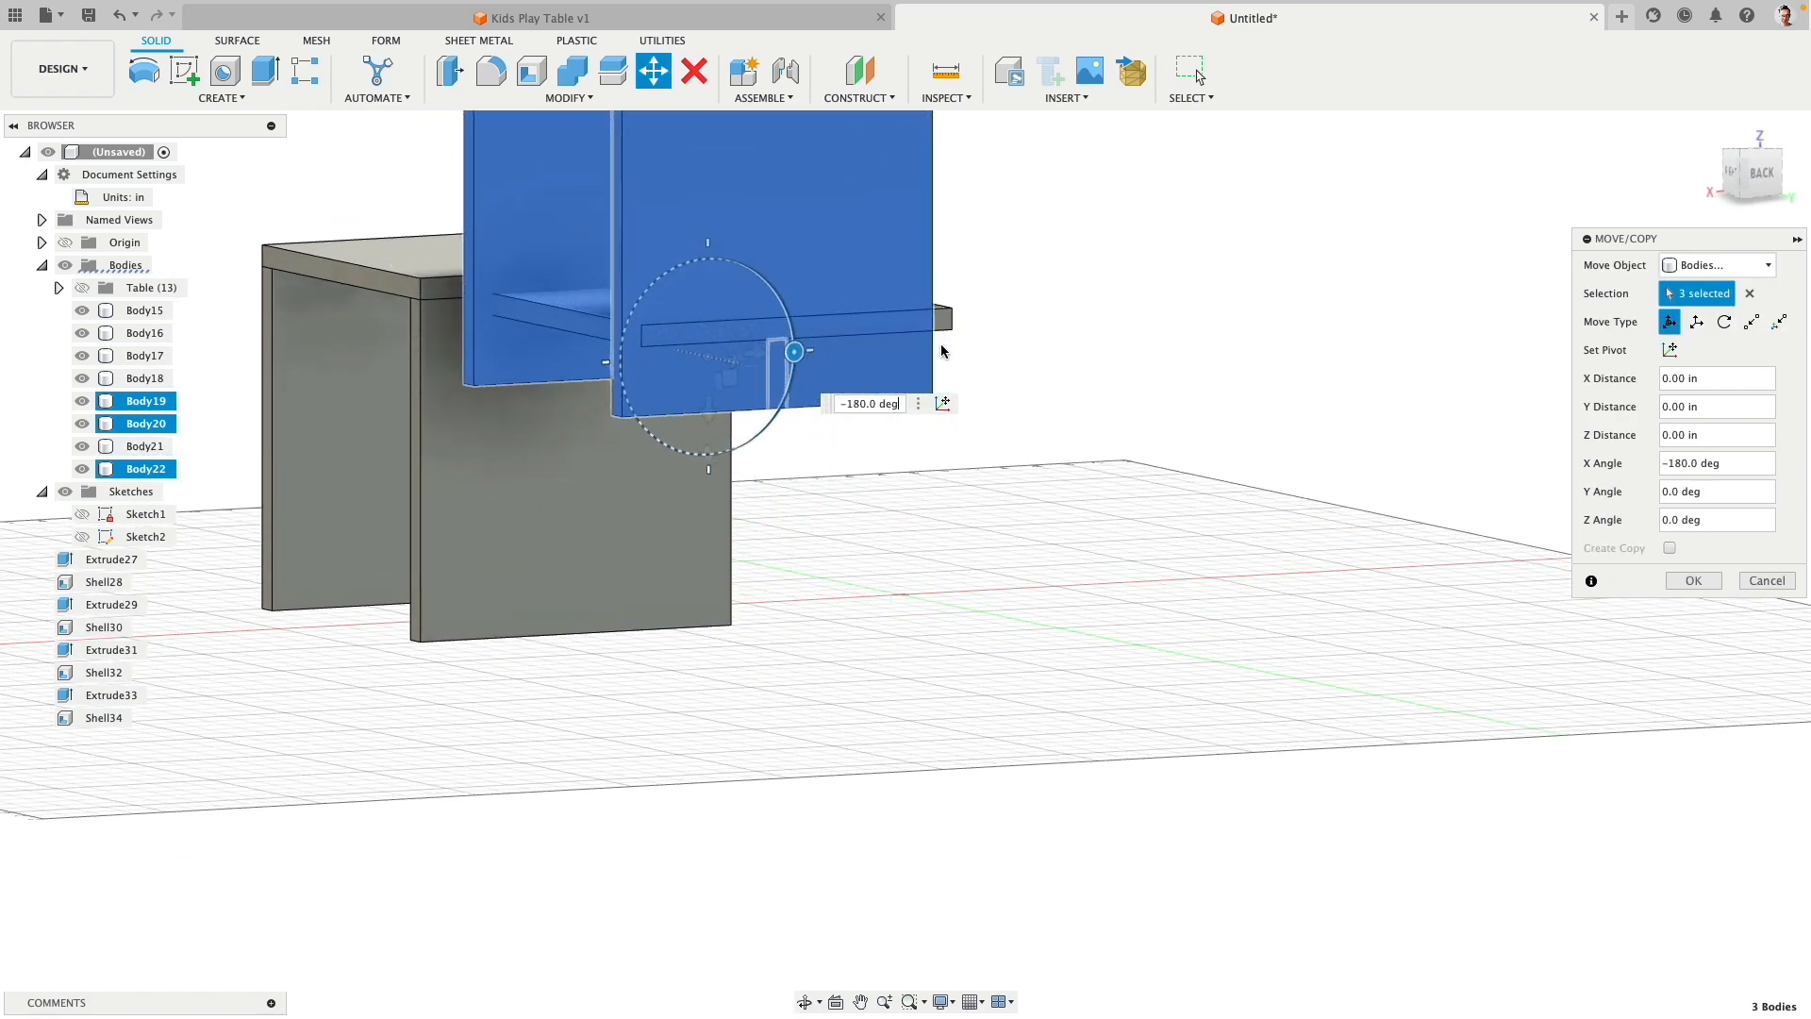
# Step: Move the flipped legs and rail point to point, from a leg's upper corner to the matching corner of the seat's underside
pyautogui.moveTo(1003, 308); pyautogui.dragTo(1095, 541, button='middle')
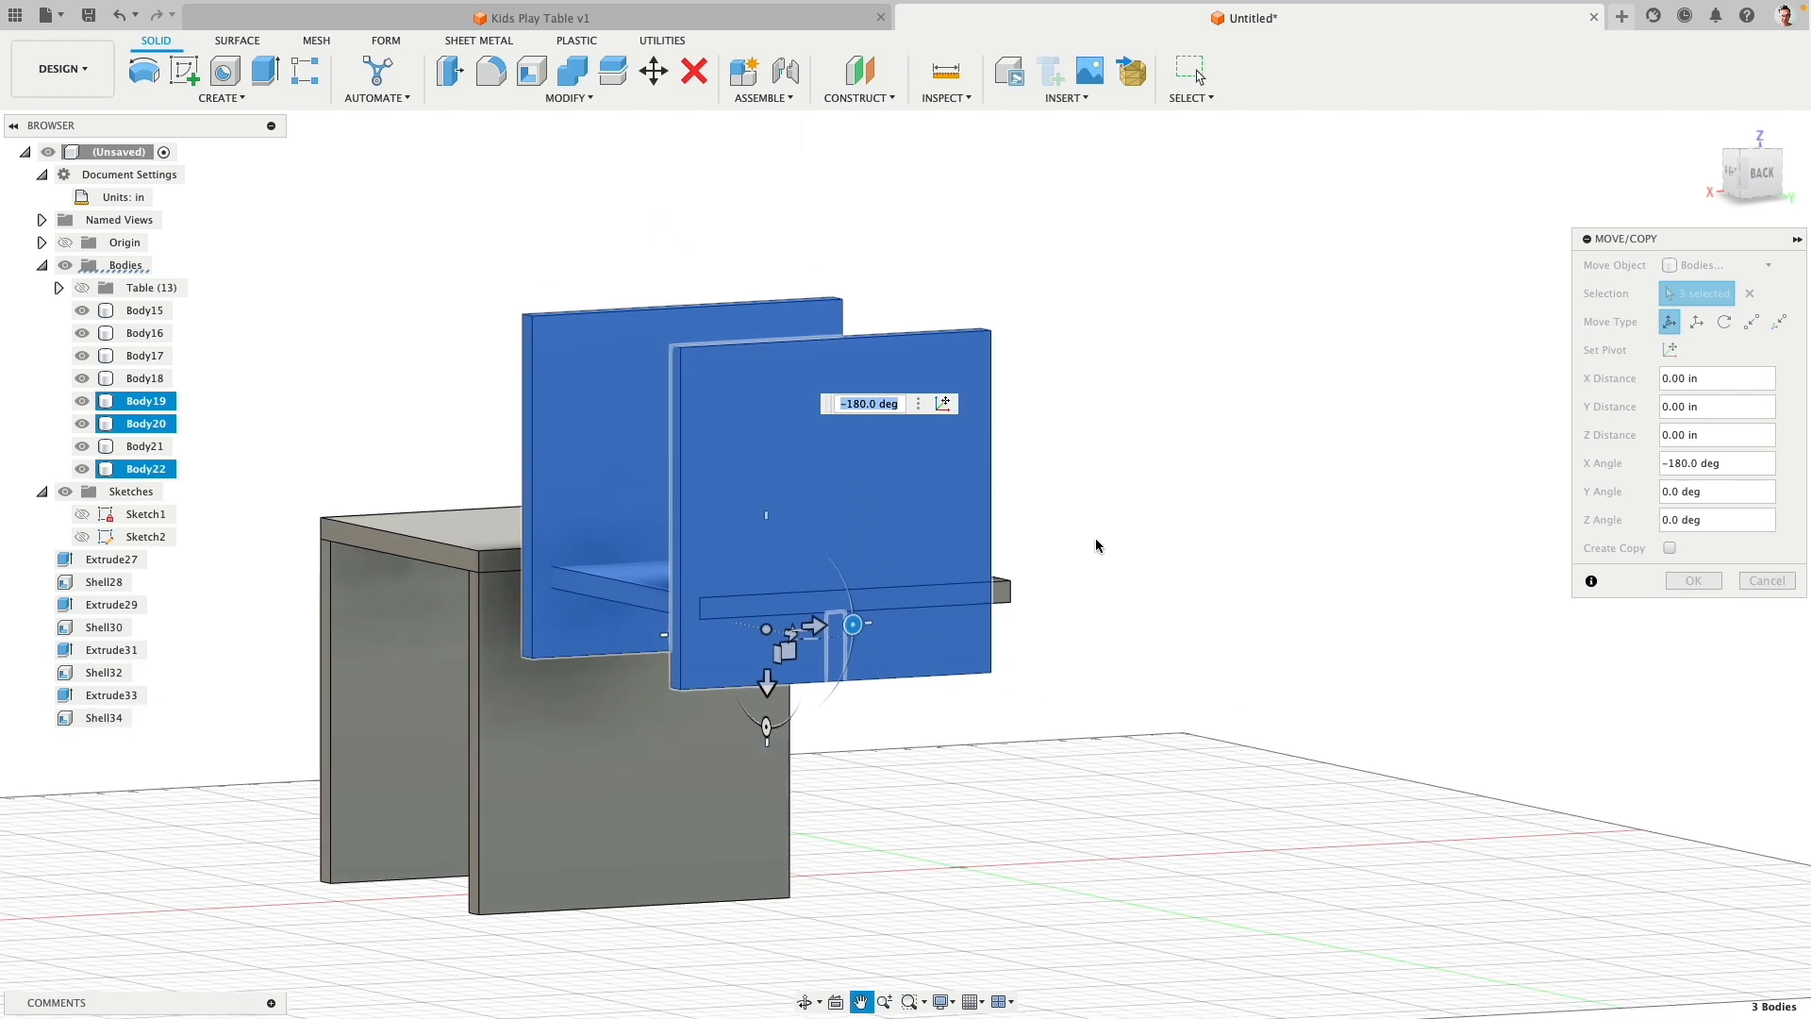
pyautogui.click(1751, 322)
pyautogui.click(681, 352)
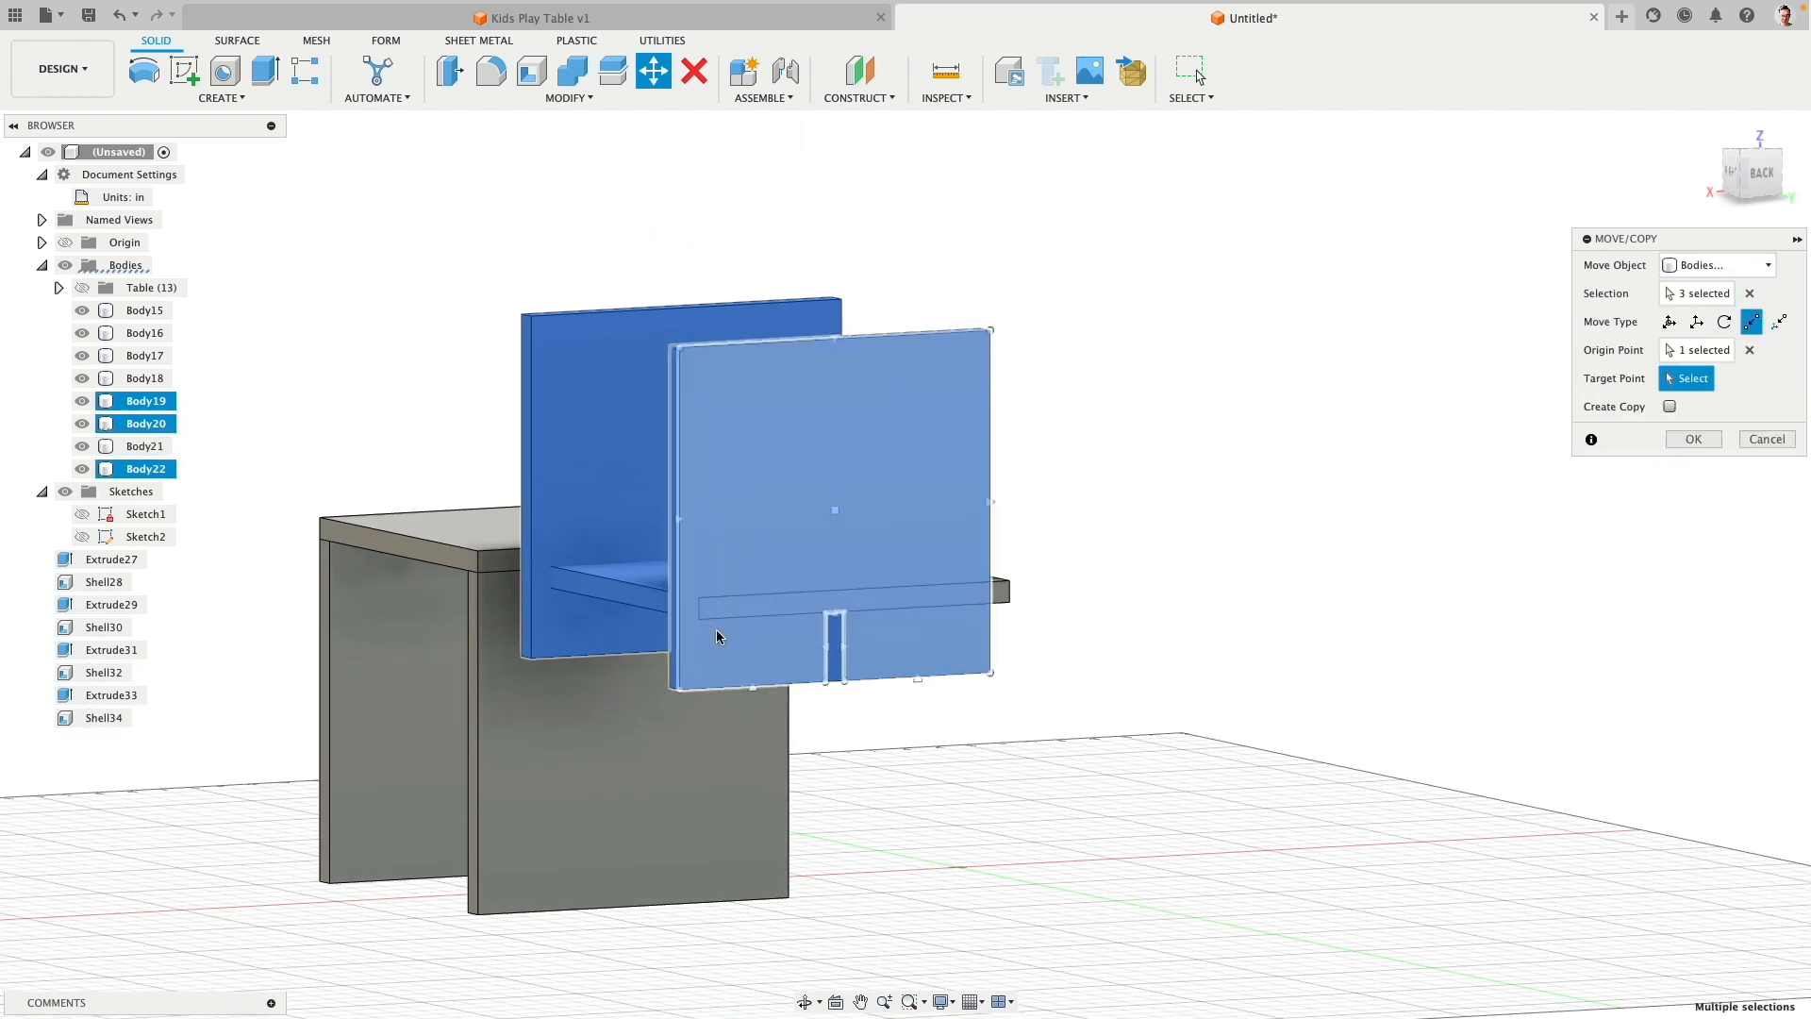
pyautogui.click(699, 623)
pyautogui.click(1695, 439)
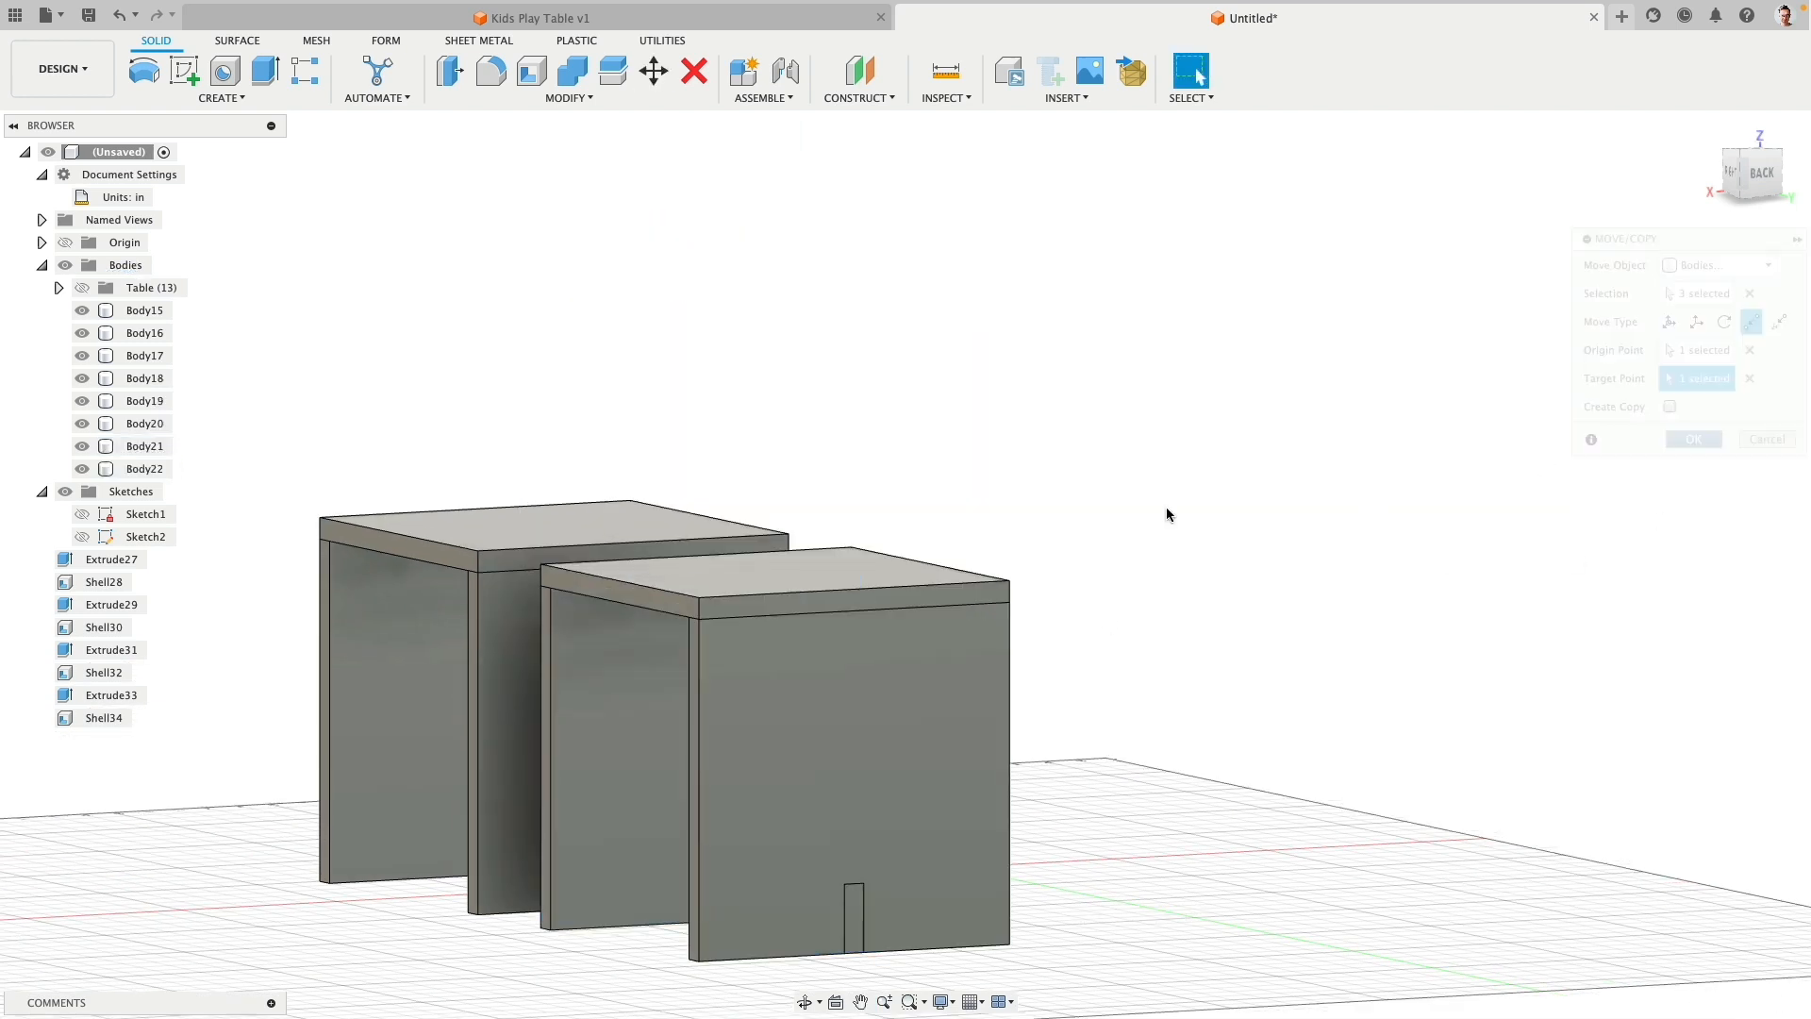
# Step: Compare the two stools, examining how the legs and support rail are arranged in each version
pyautogui.keyDown('shift'); pyautogui.moveTo(1056, 510); pyautogui.dragTo(790, 239, button='middle'); pyautogui.keyUp('shift')
pyautogui.scroll(-3, 885, 376)
pyautogui.scroll(3, 846, 287)
pyautogui.click(761, 638)
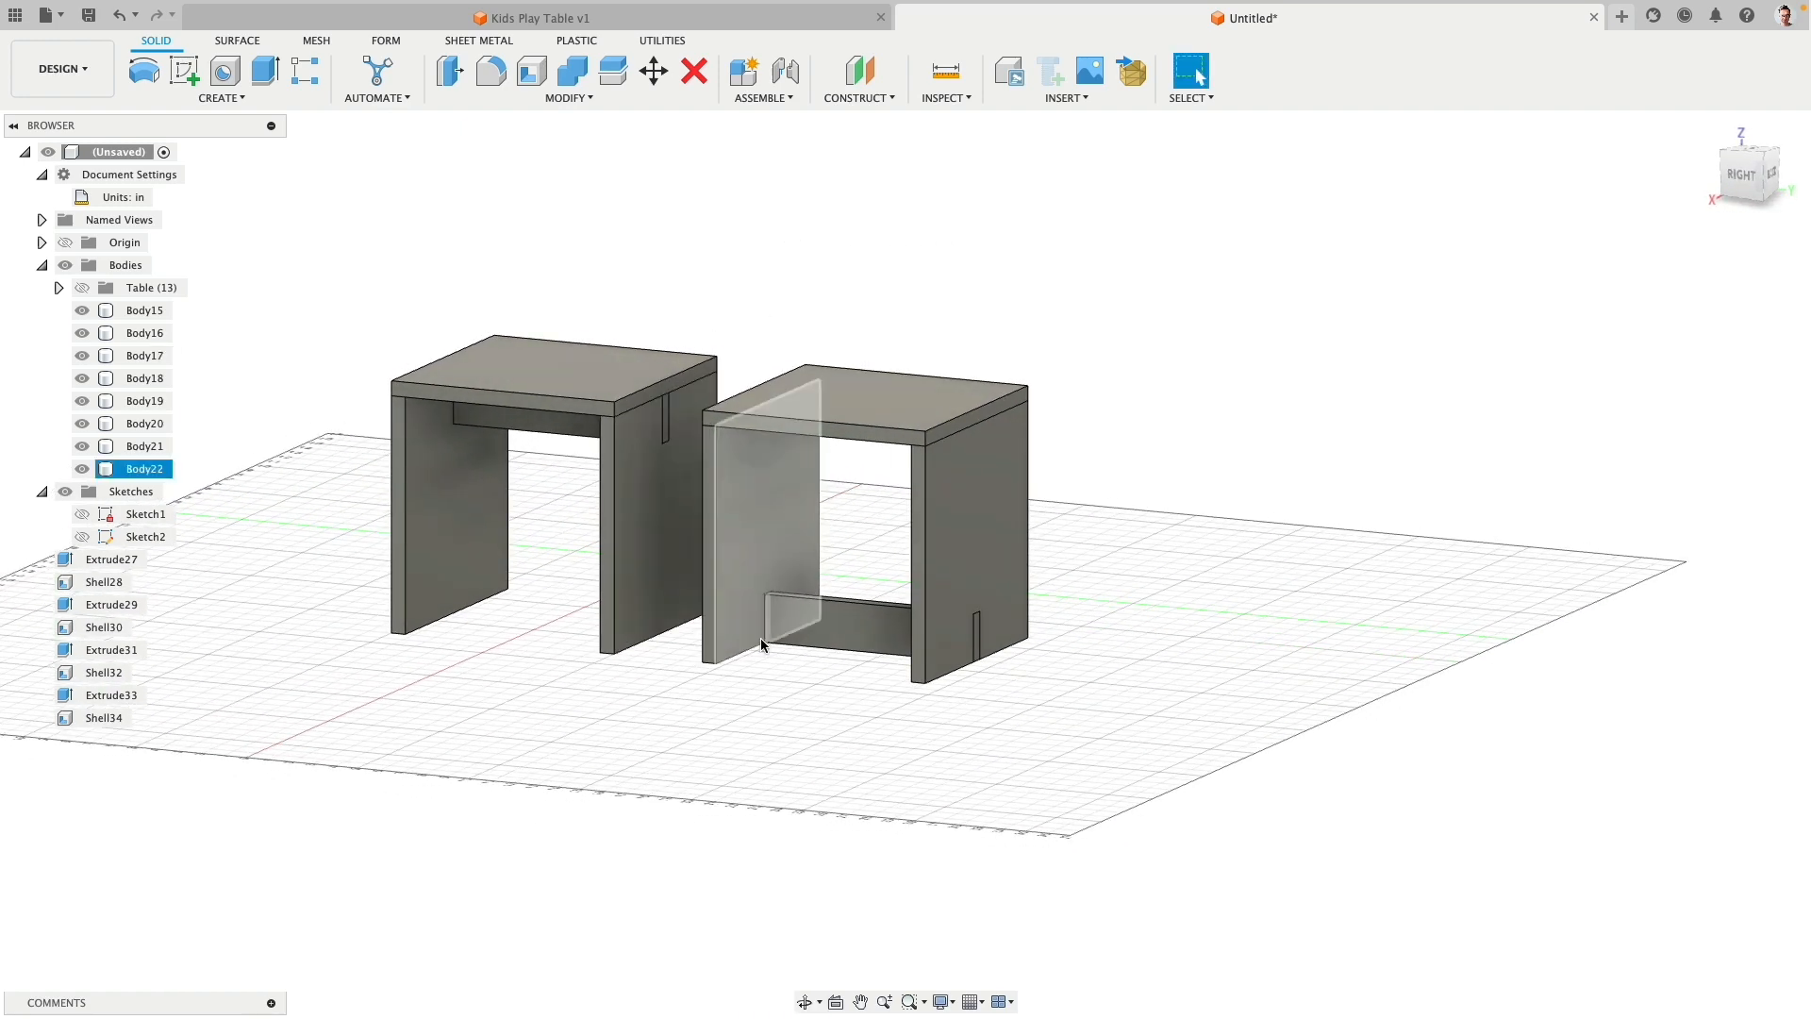
pyautogui.click(851, 618)
pyautogui.click(930, 631)
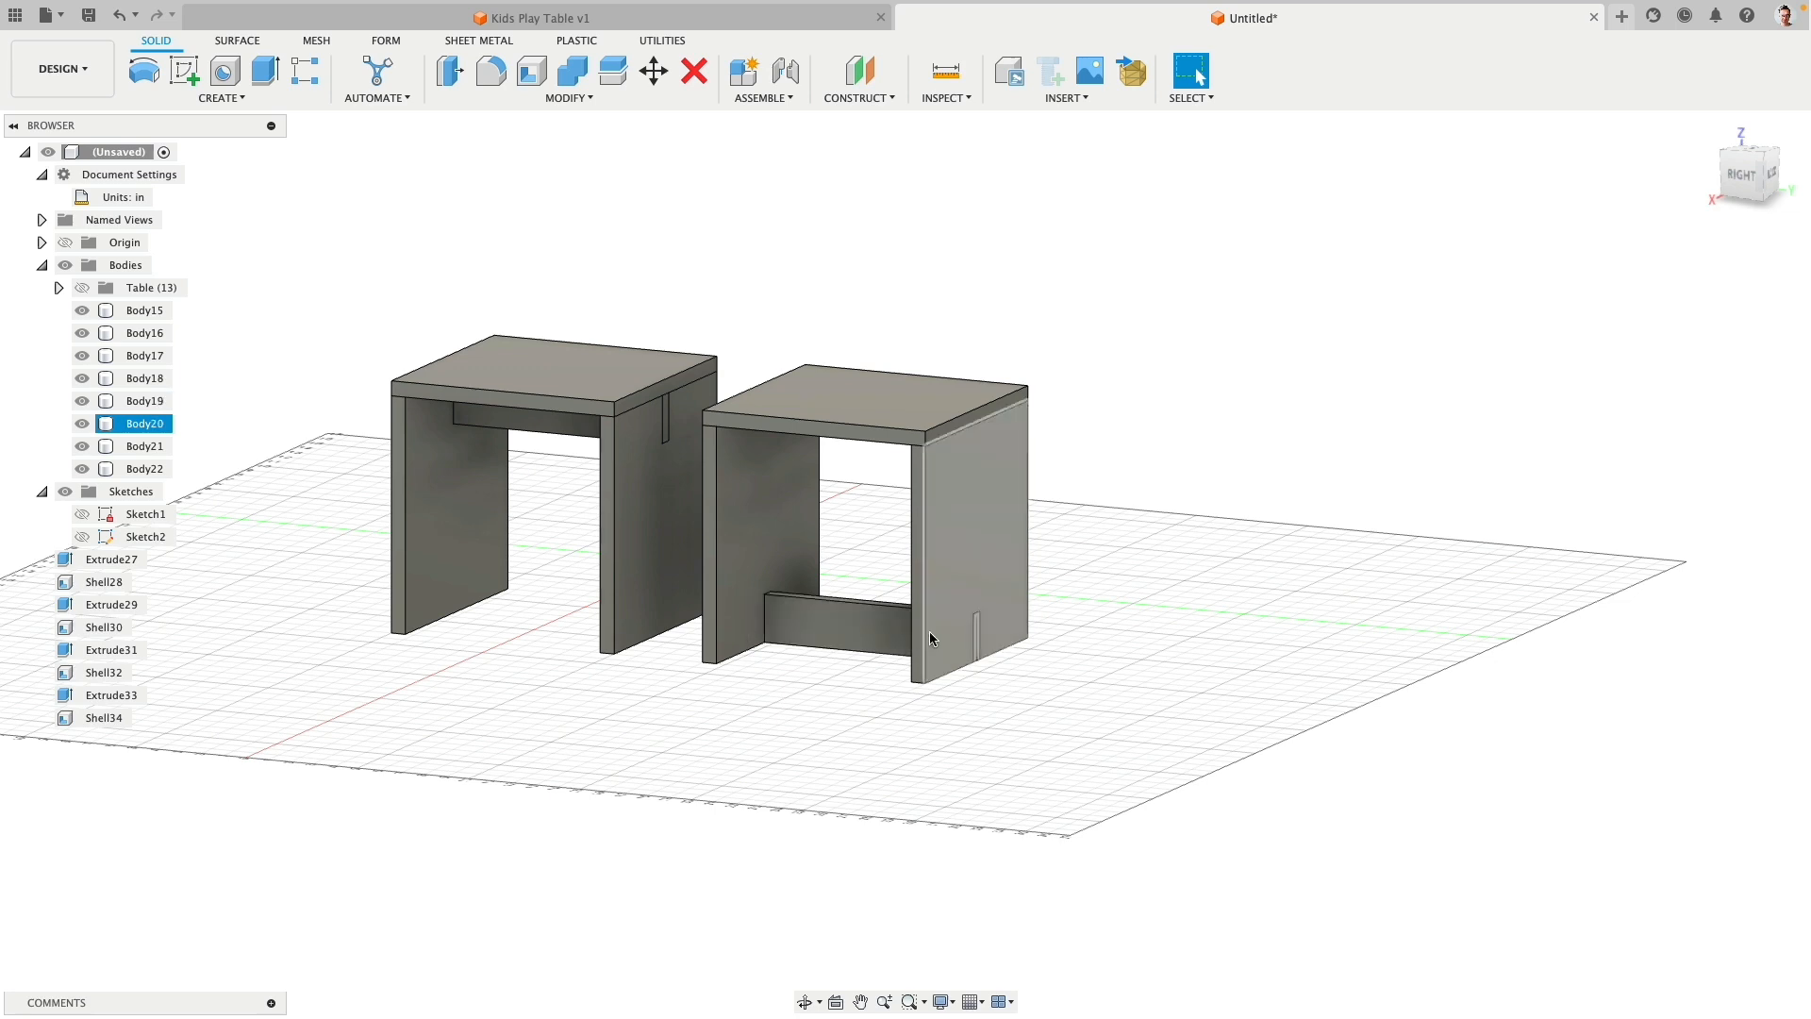
pyautogui.click(462, 581)
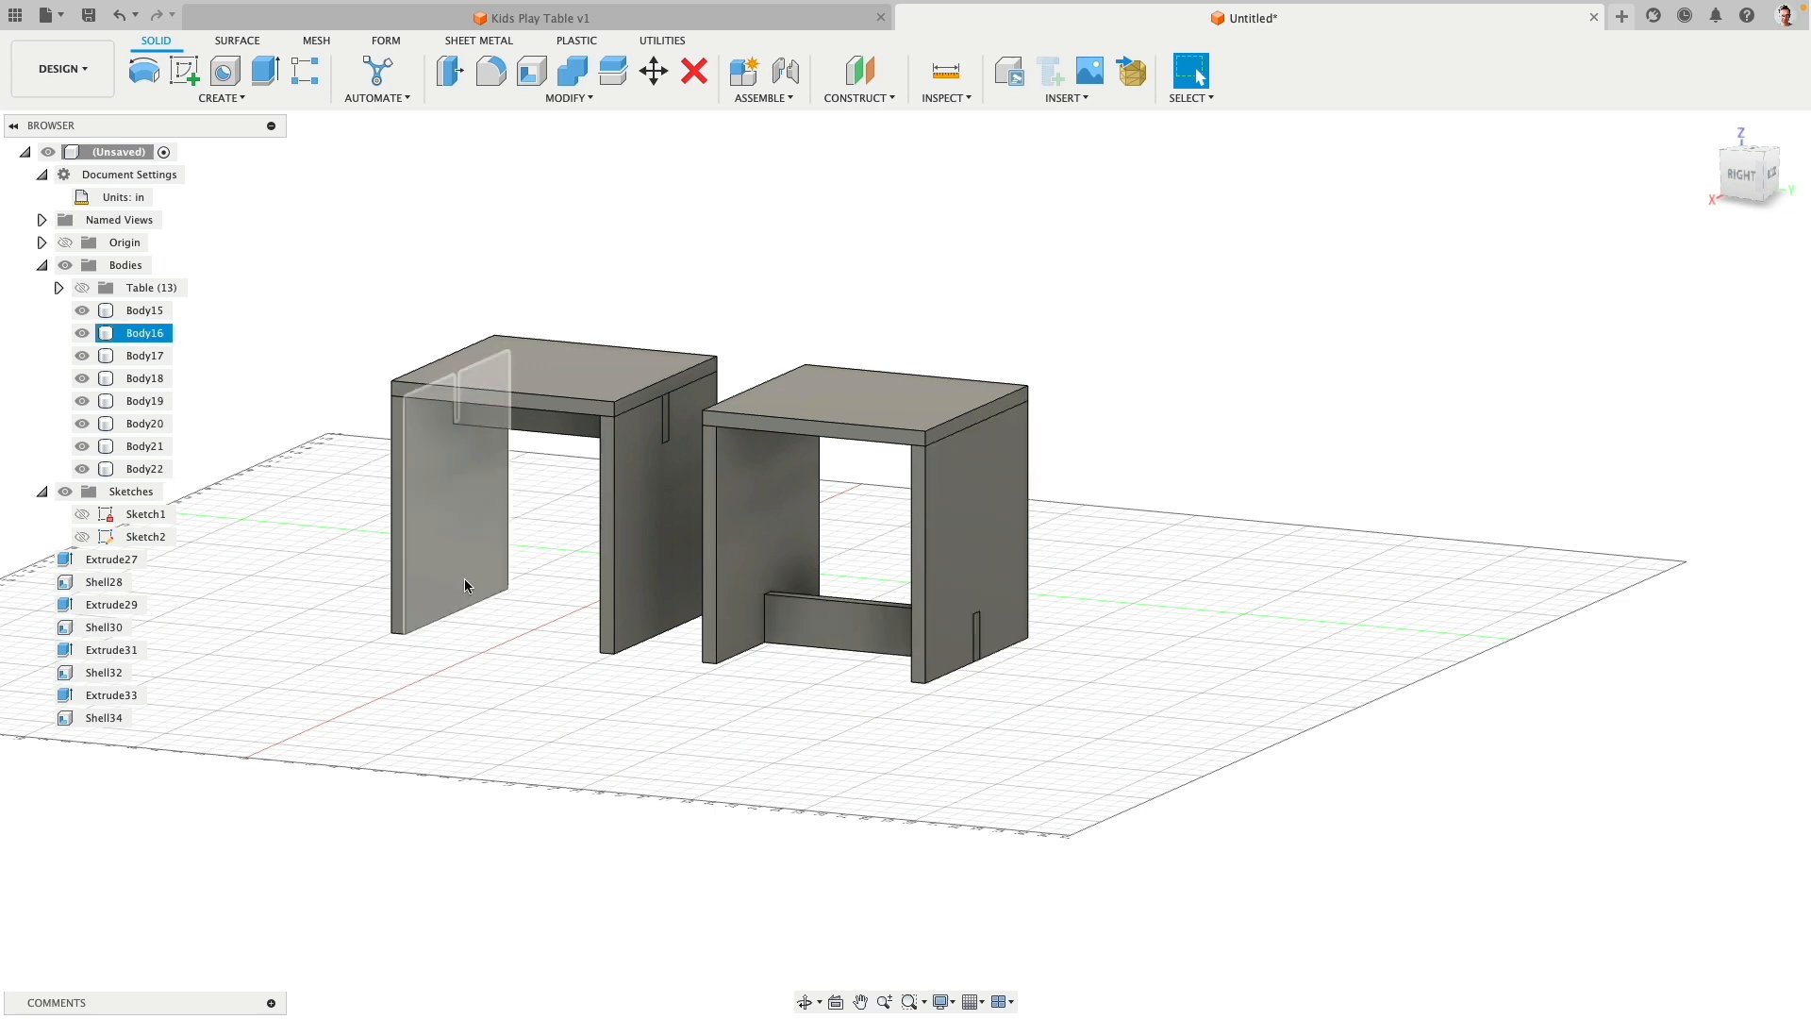
pyautogui.click(667, 631)
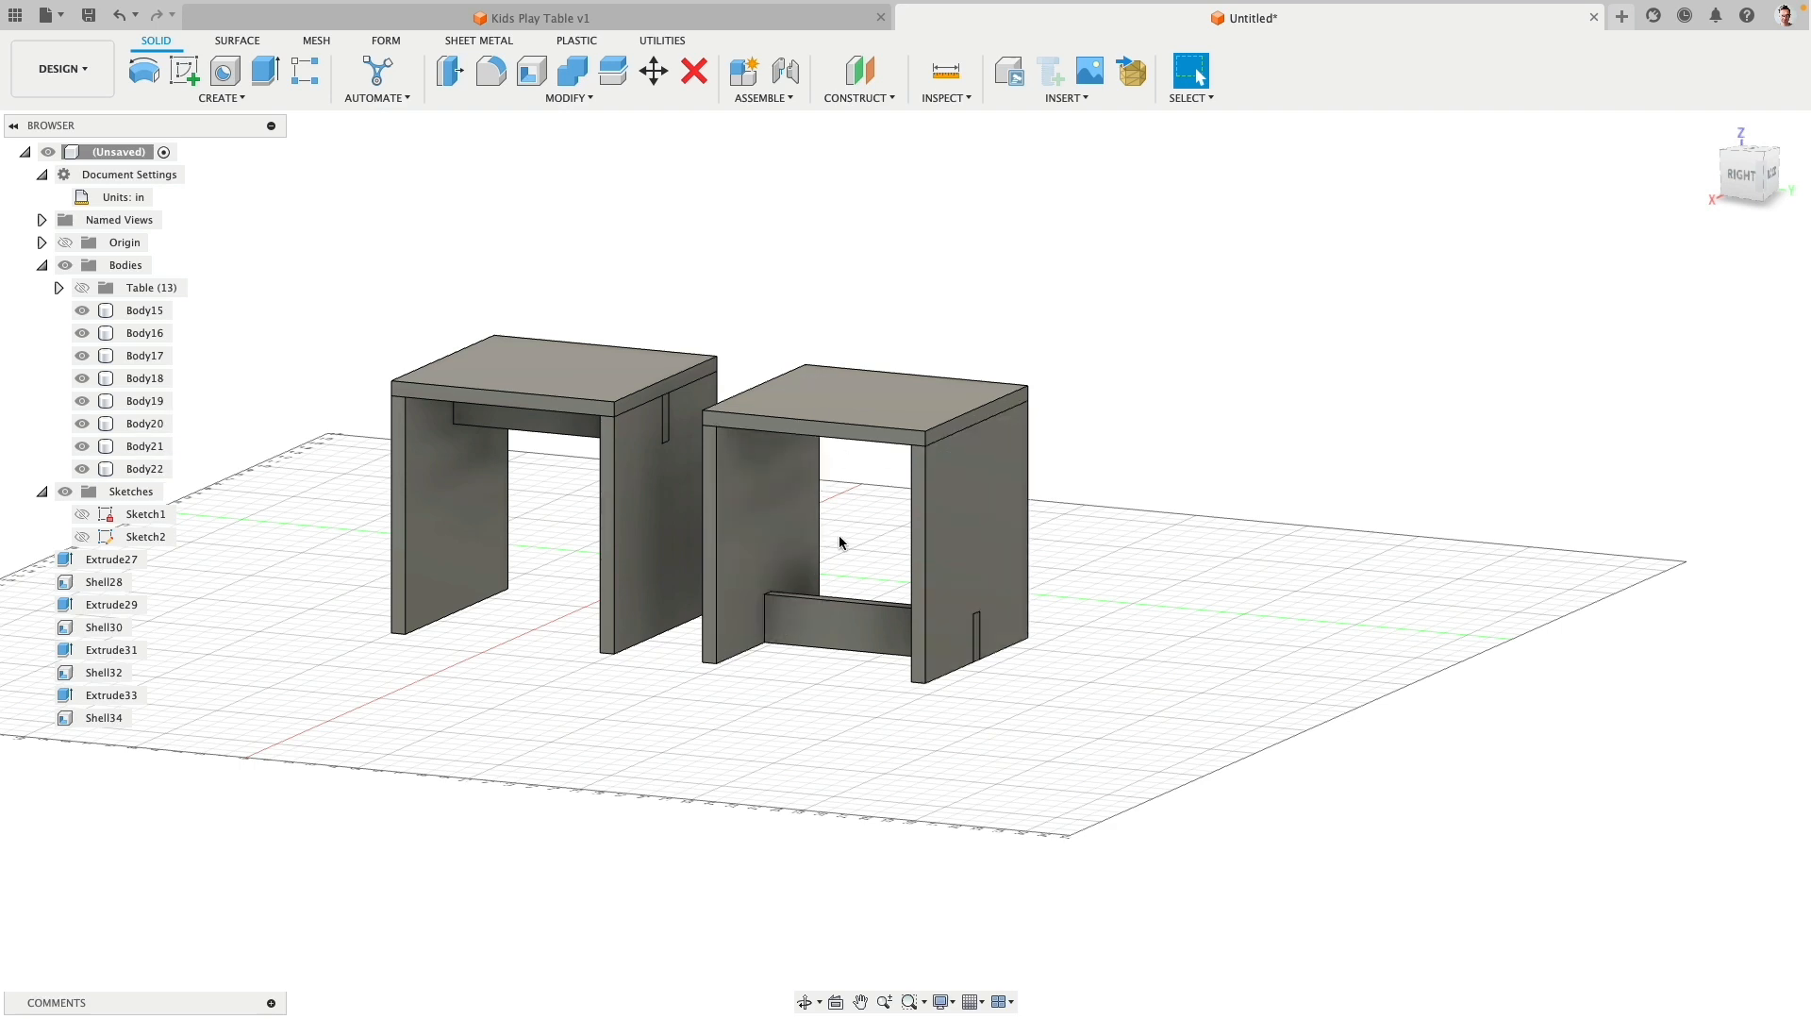
pyautogui.keyDown('shift'); pyautogui.moveTo(839, 535); pyautogui.dragTo(870, 539, button='middle'); pyautogui.keyUp('shift')
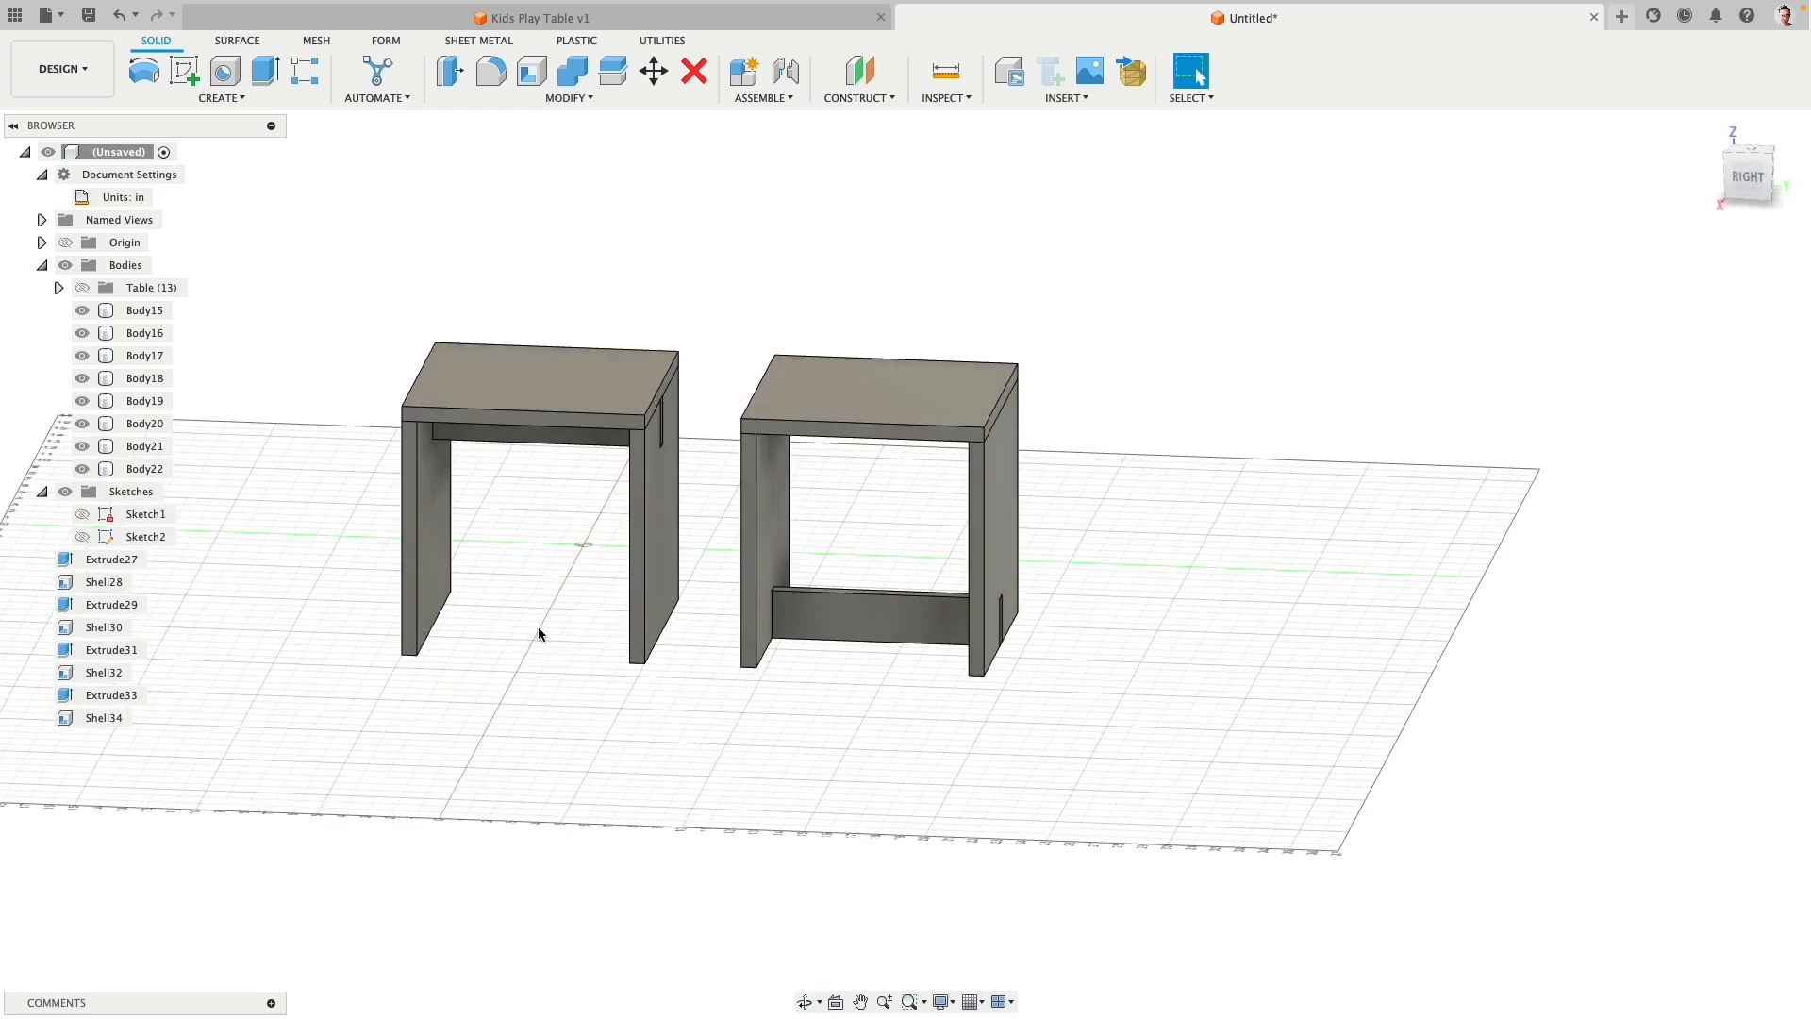
pyautogui.keyDown('shift'); pyautogui.moveTo(551, 636); pyautogui.dragTo(529, 530, button='middle'); pyautogui.keyUp('shift')
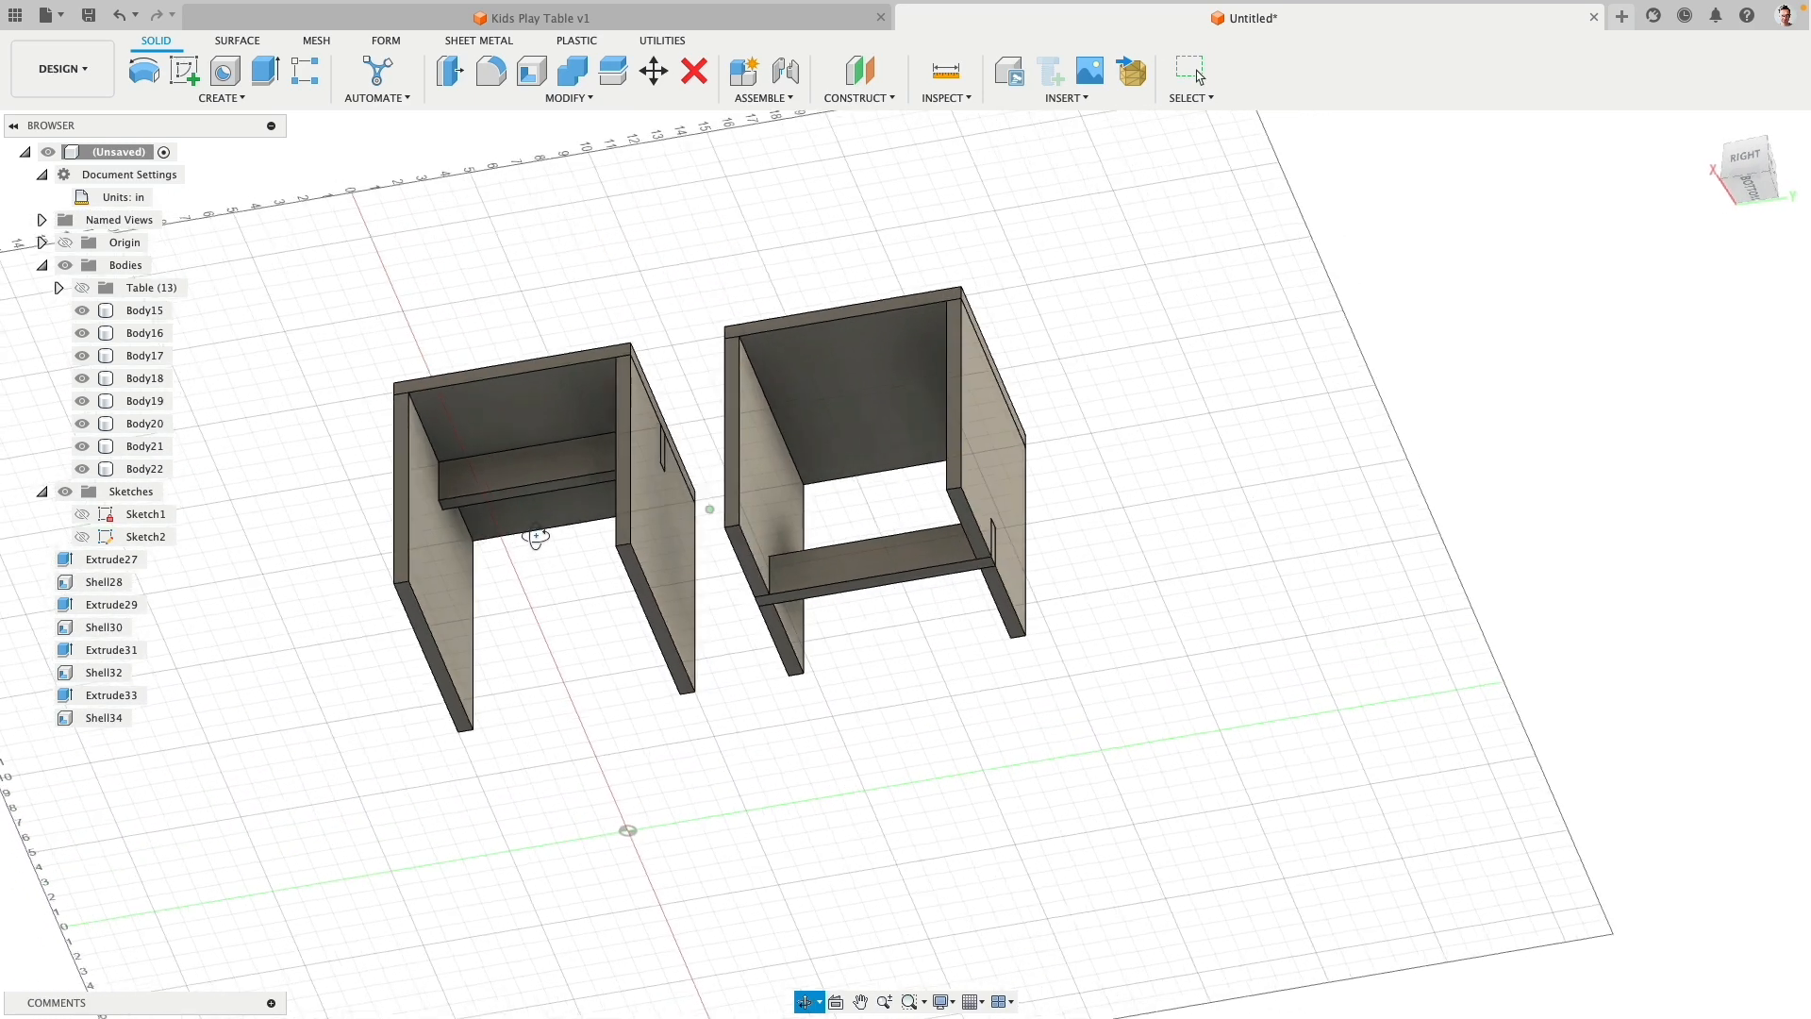
pyautogui.scroll(5, 536, 524)
pyautogui.click(542, 469)
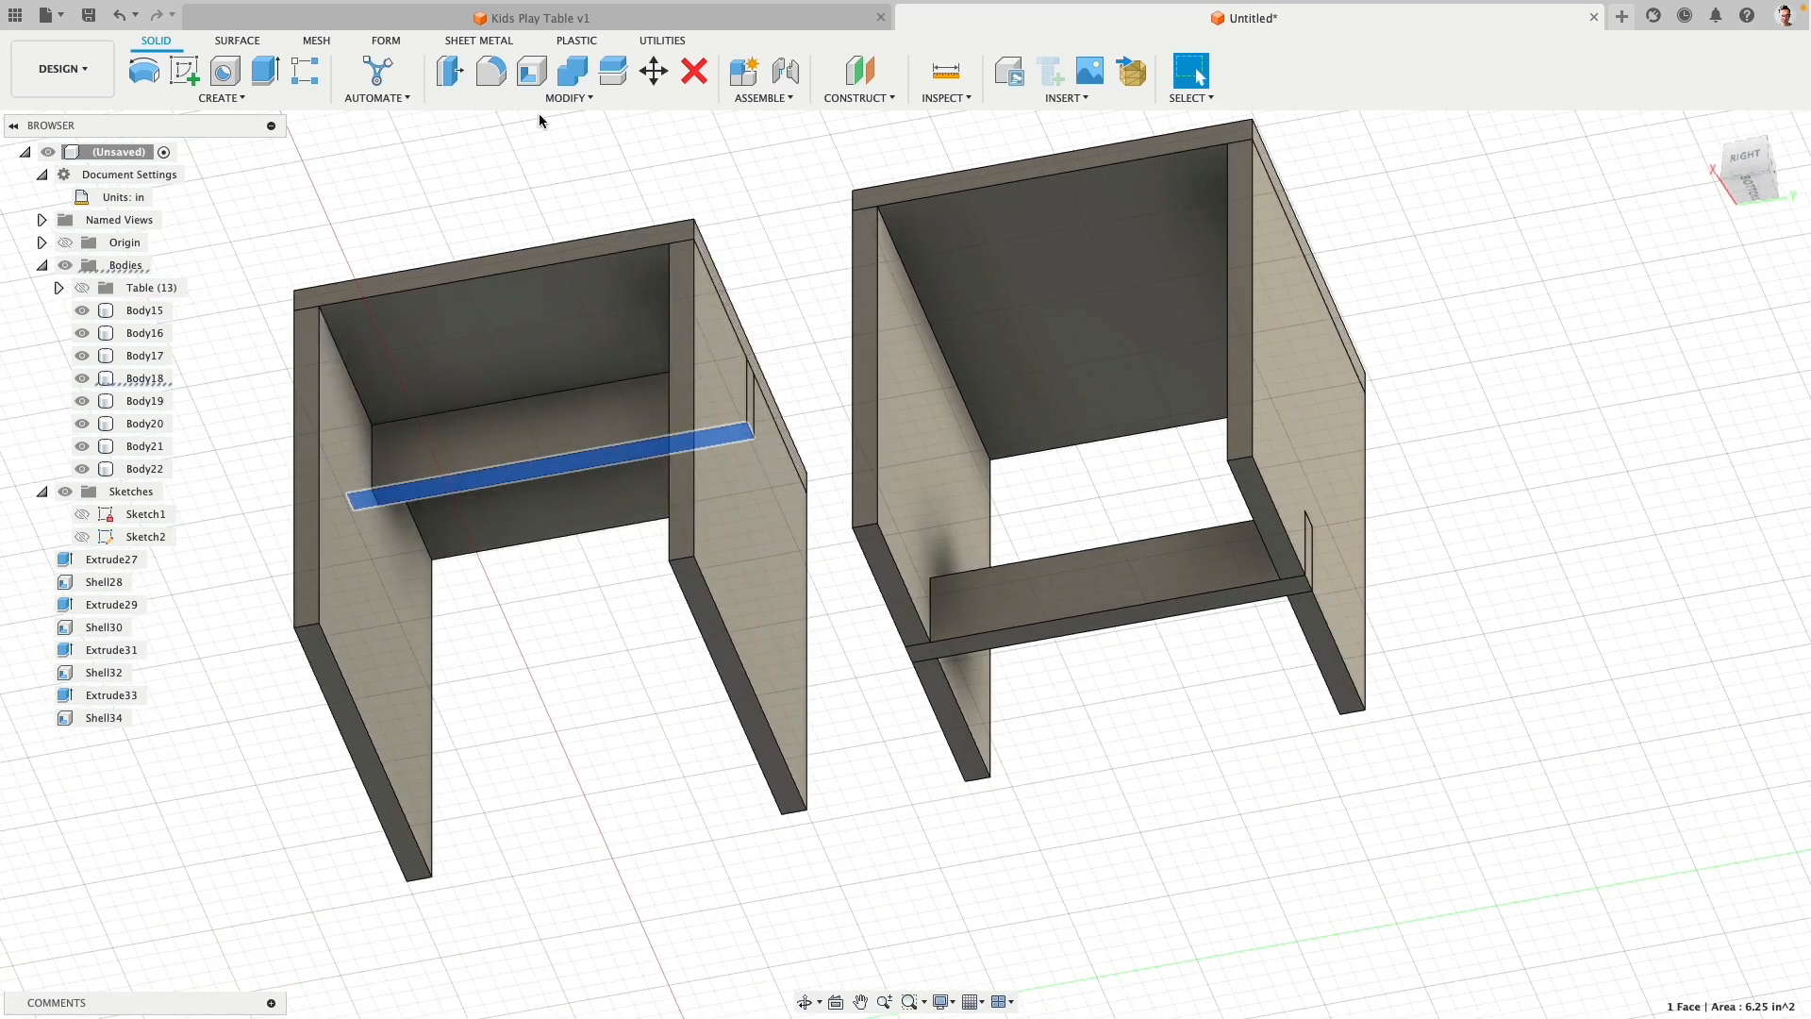
pyautogui.click(451, 73)
pyautogui.moveTo(540, 479); pyautogui.dragTo(533, 577)
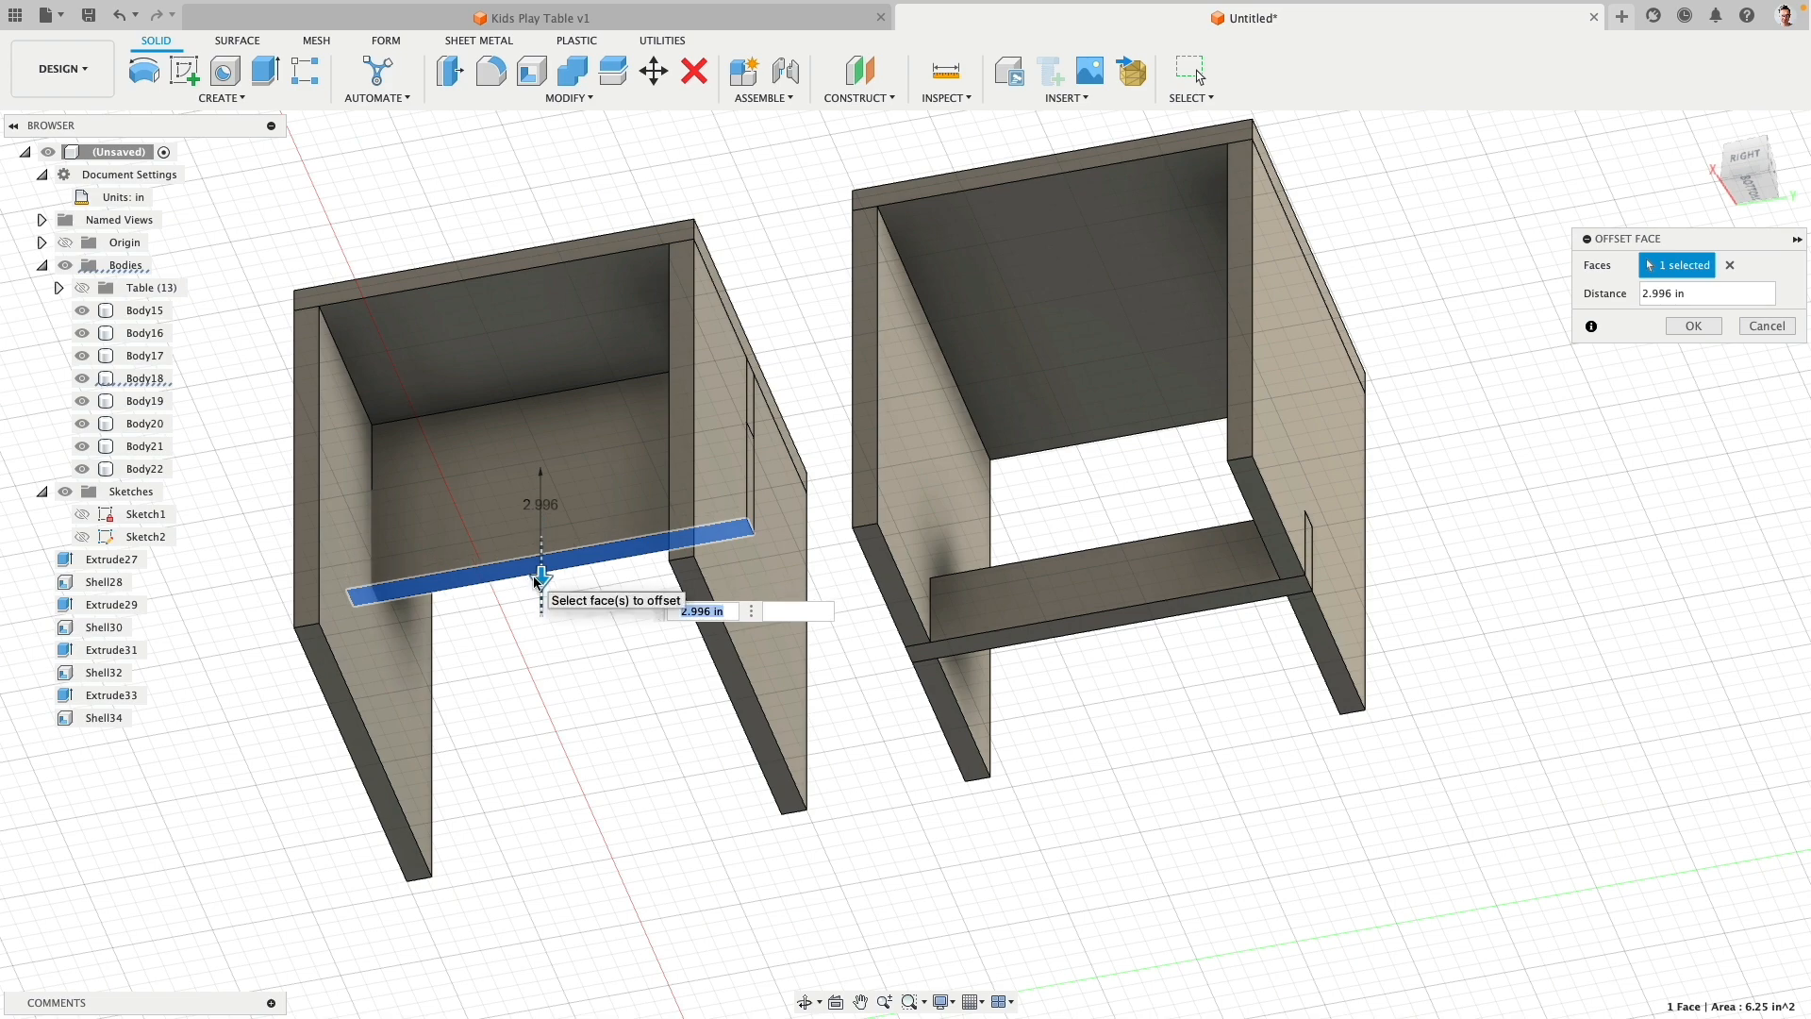
pyautogui.click(1783, 326)
pyautogui.keyDown('shift'); pyautogui.moveTo(1435, 537); pyautogui.dragTo(1472, 464, button='middle'); pyautogui.keyUp('shift')
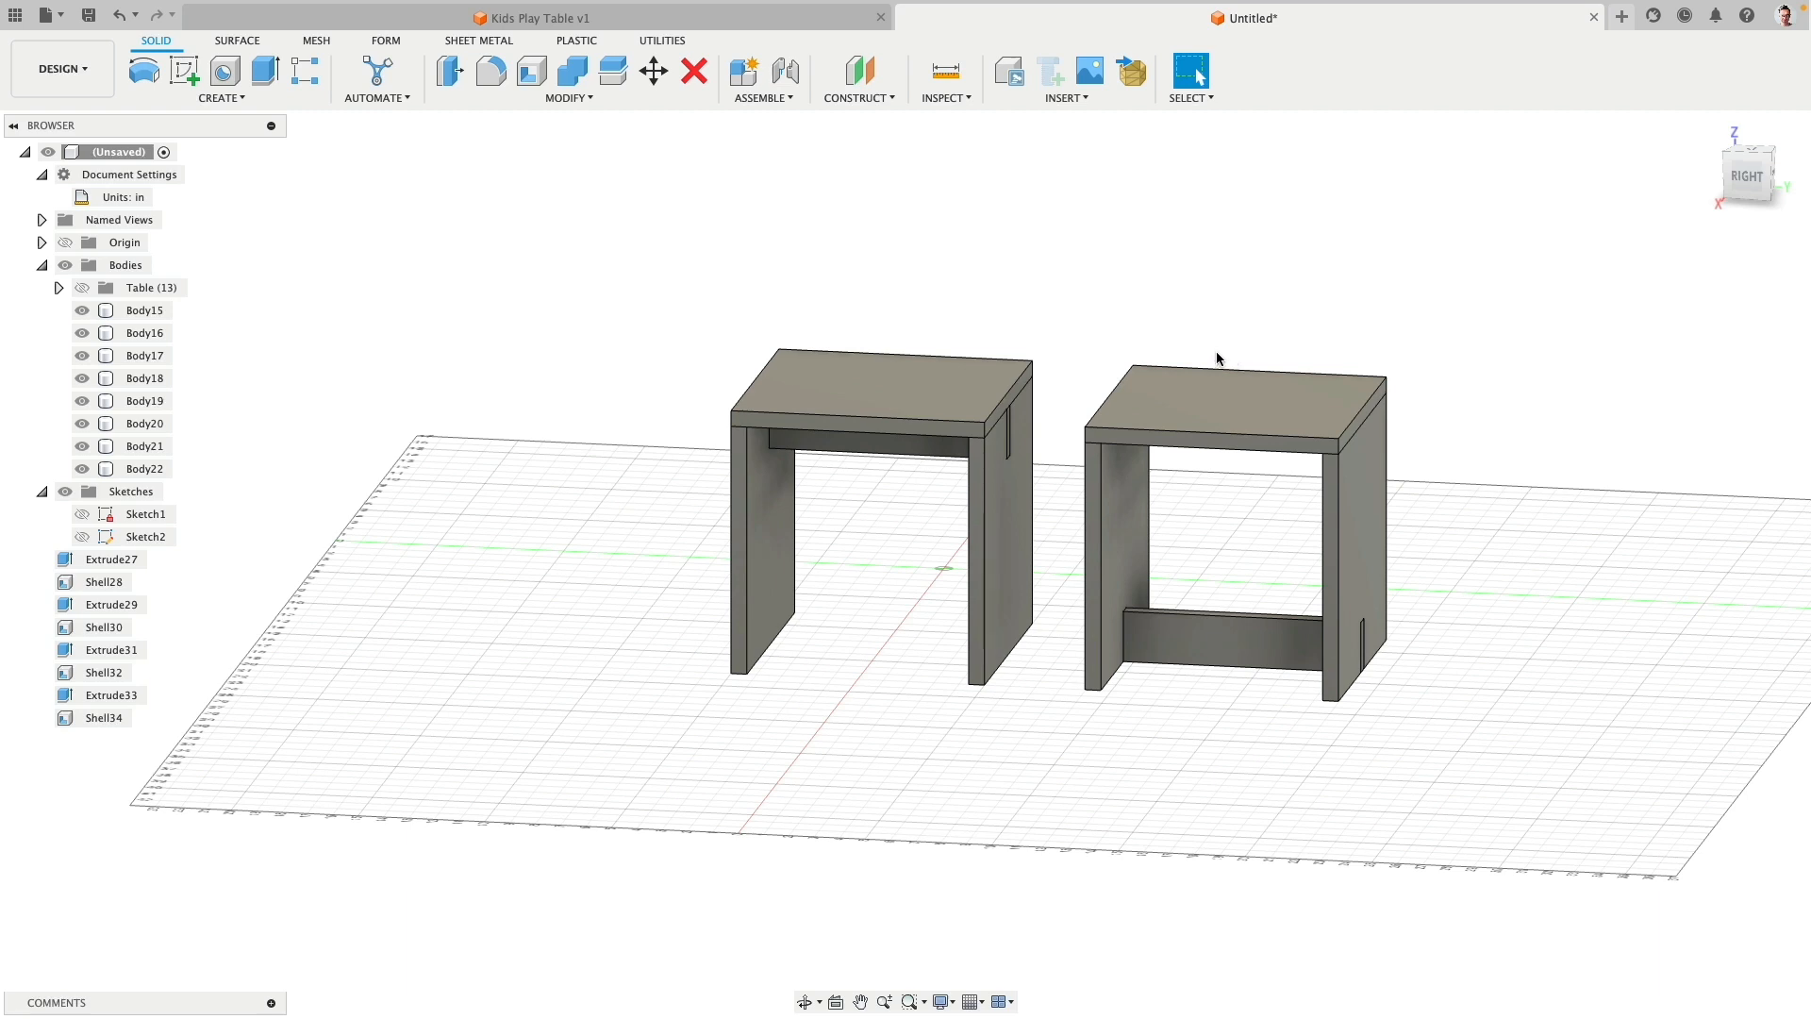
# Step: Remove all the leftover extrude and shell entries, from Extrude27 through Shell34
pyautogui.click(138, 559)
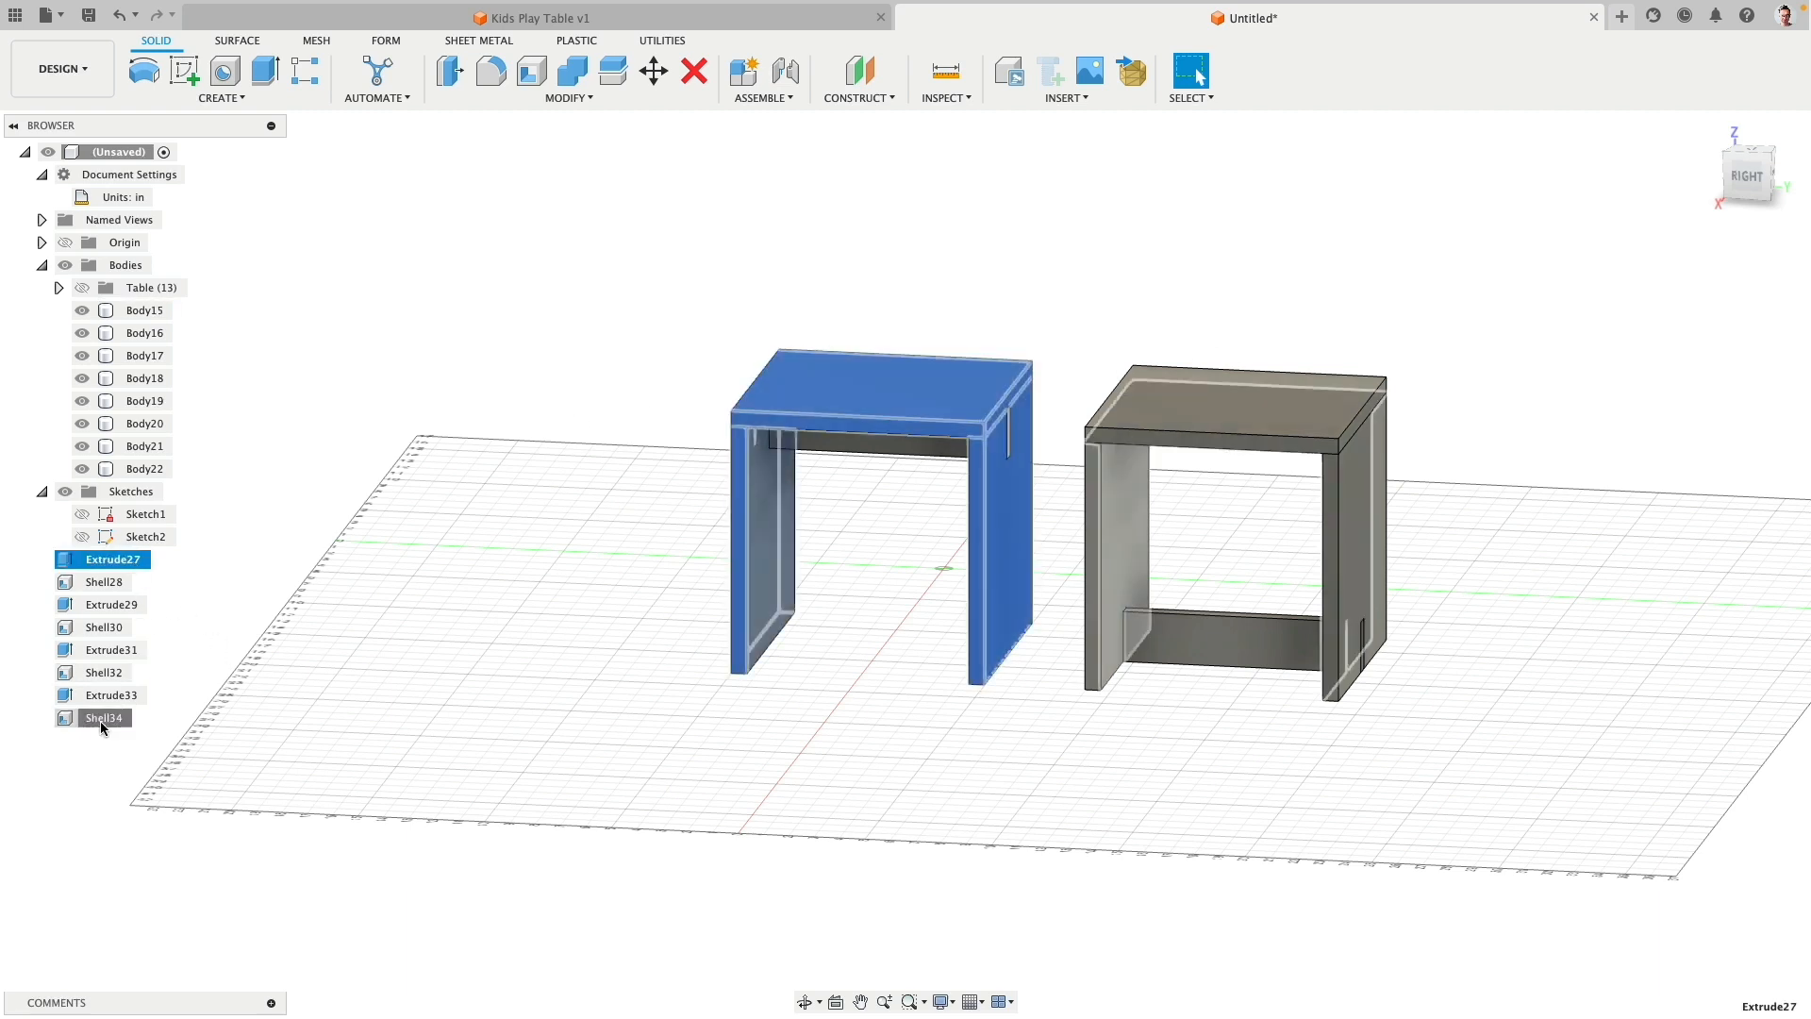
pyautogui.keyDown('shift'); pyautogui.click(104, 718); pyautogui.keyUp('shift')
pyautogui.rightClick(105, 719)
pyautogui.click(183, 782)
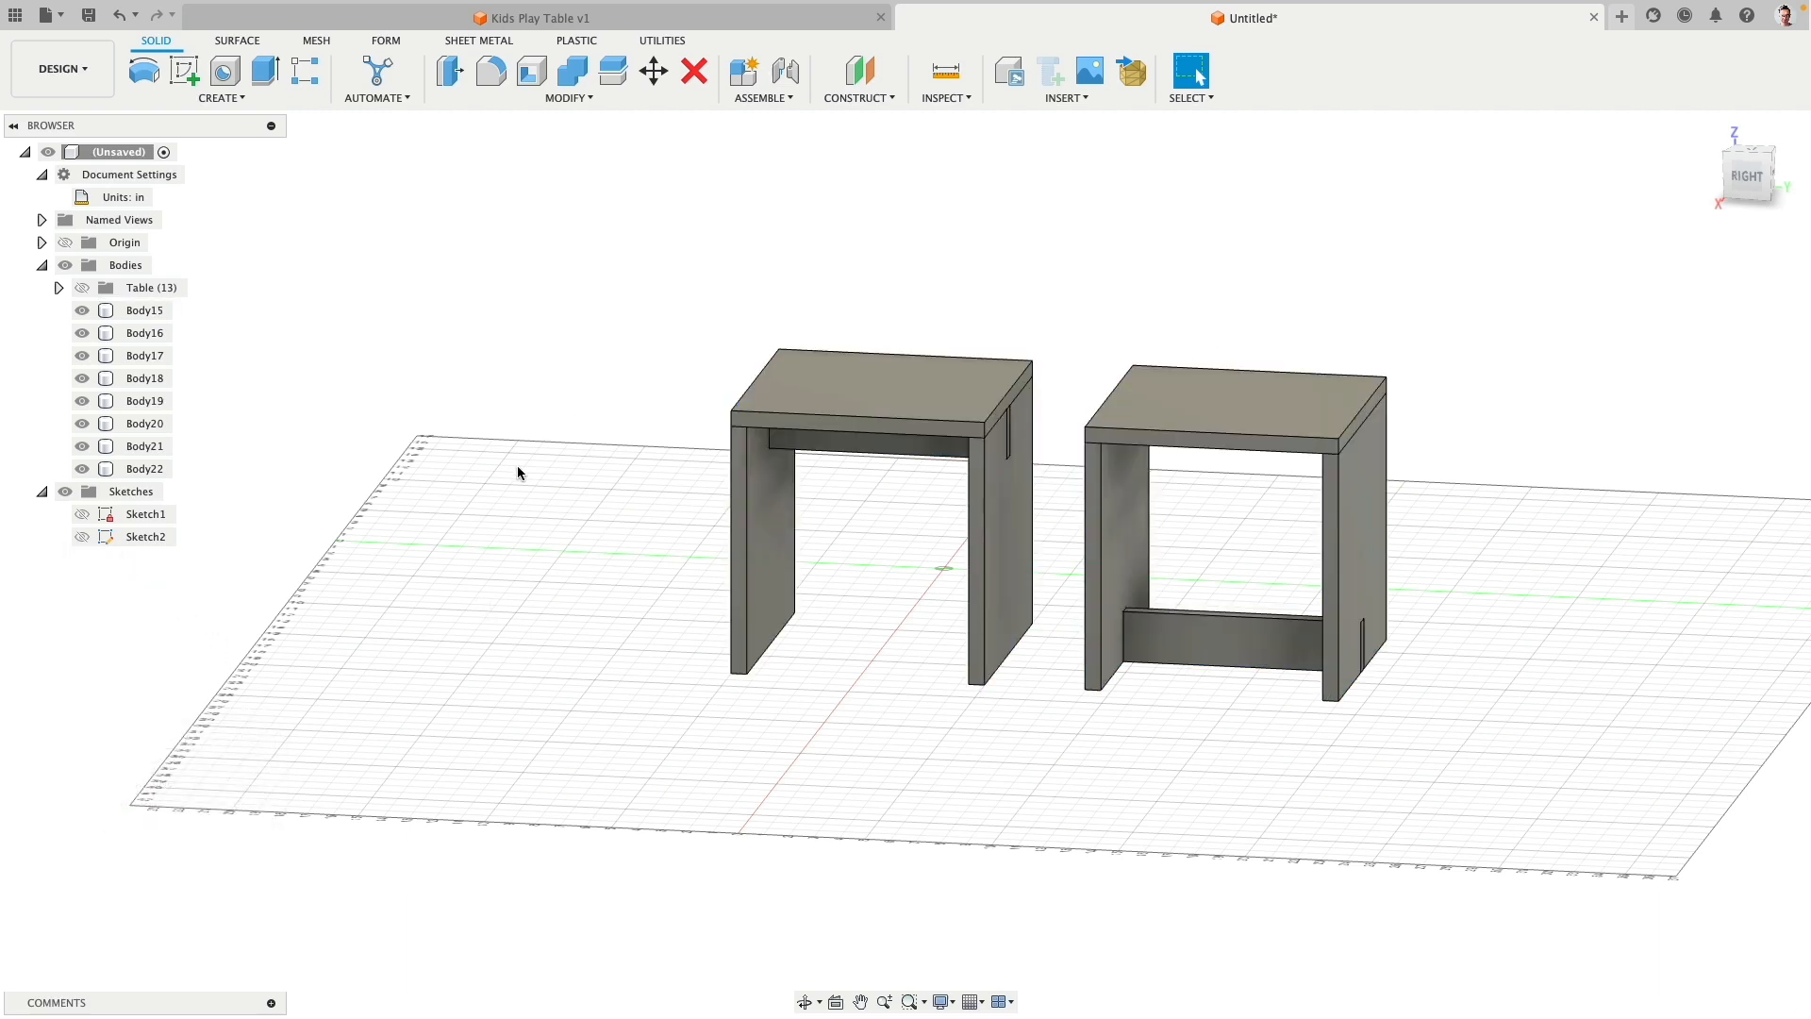
# Step: Create a body group named "Stool V A" and move the original stool's four bodies into it
pyautogui.keyDown('shift'); pyautogui.moveTo(513, 363); pyautogui.dragTo(552, 355, button='middle'); pyautogui.keyUp('shift')
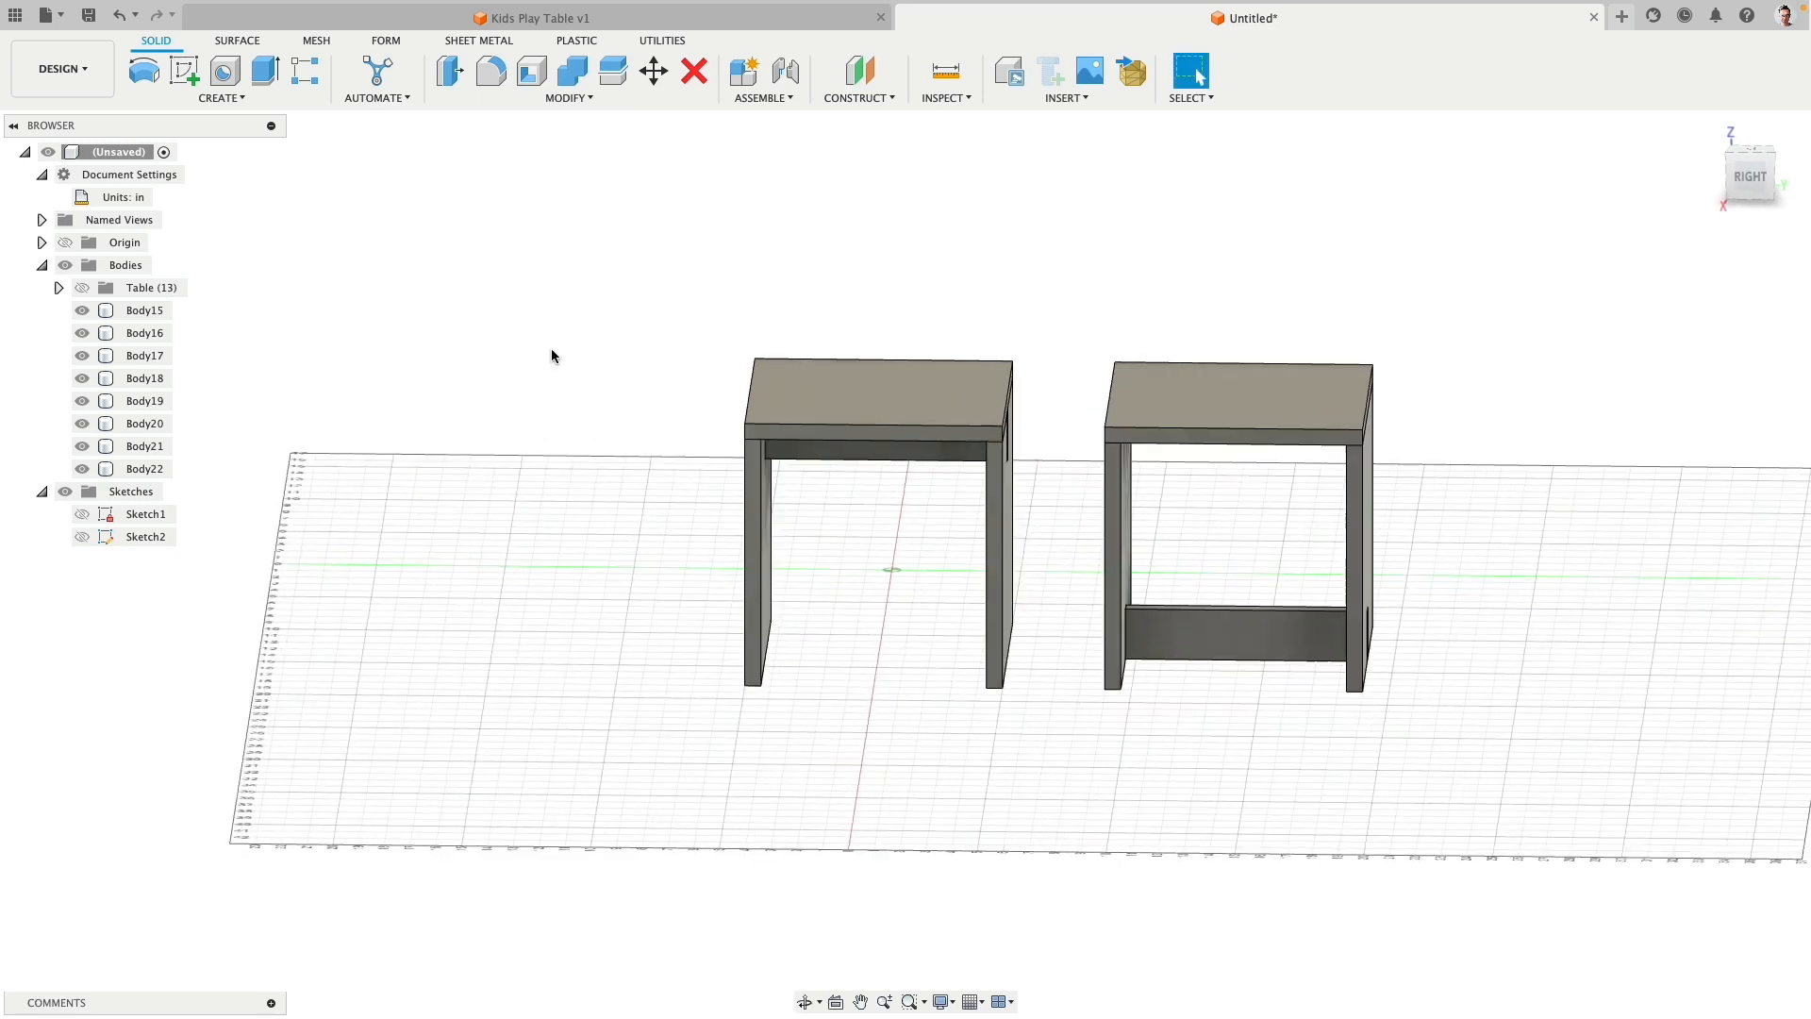
pyautogui.rightClick(141, 266)
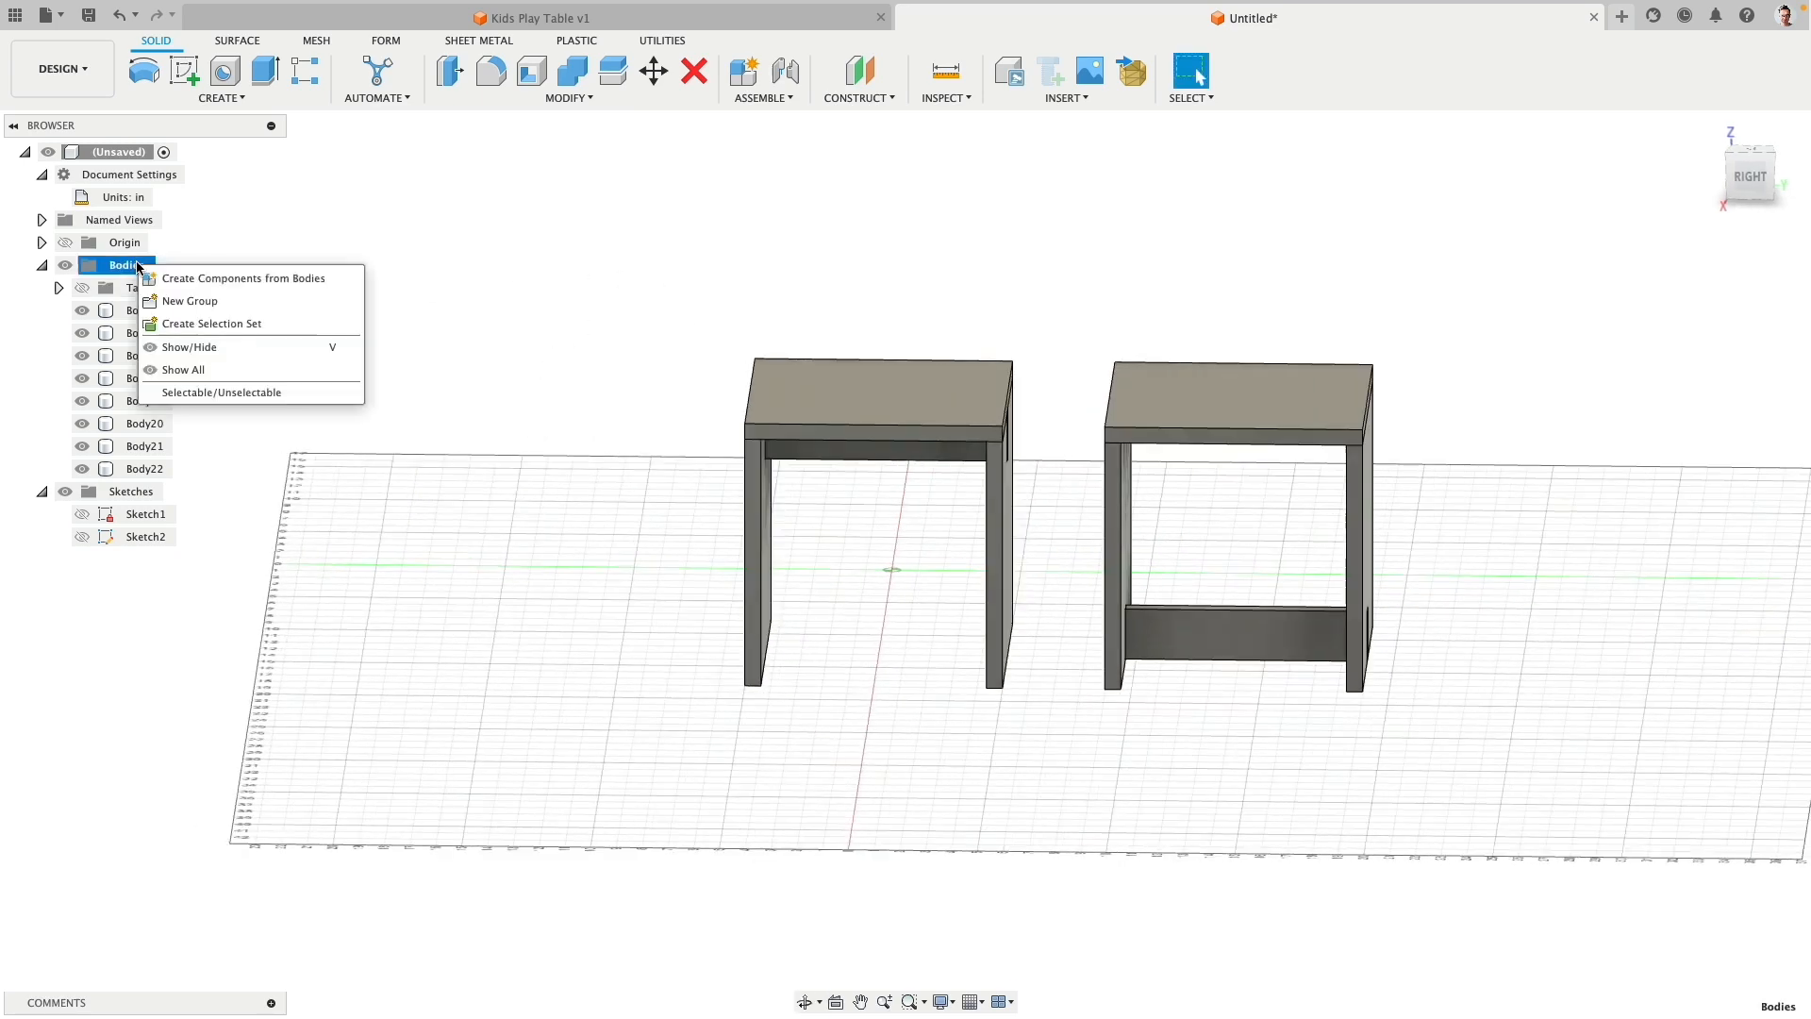
pyautogui.click(340, 299)
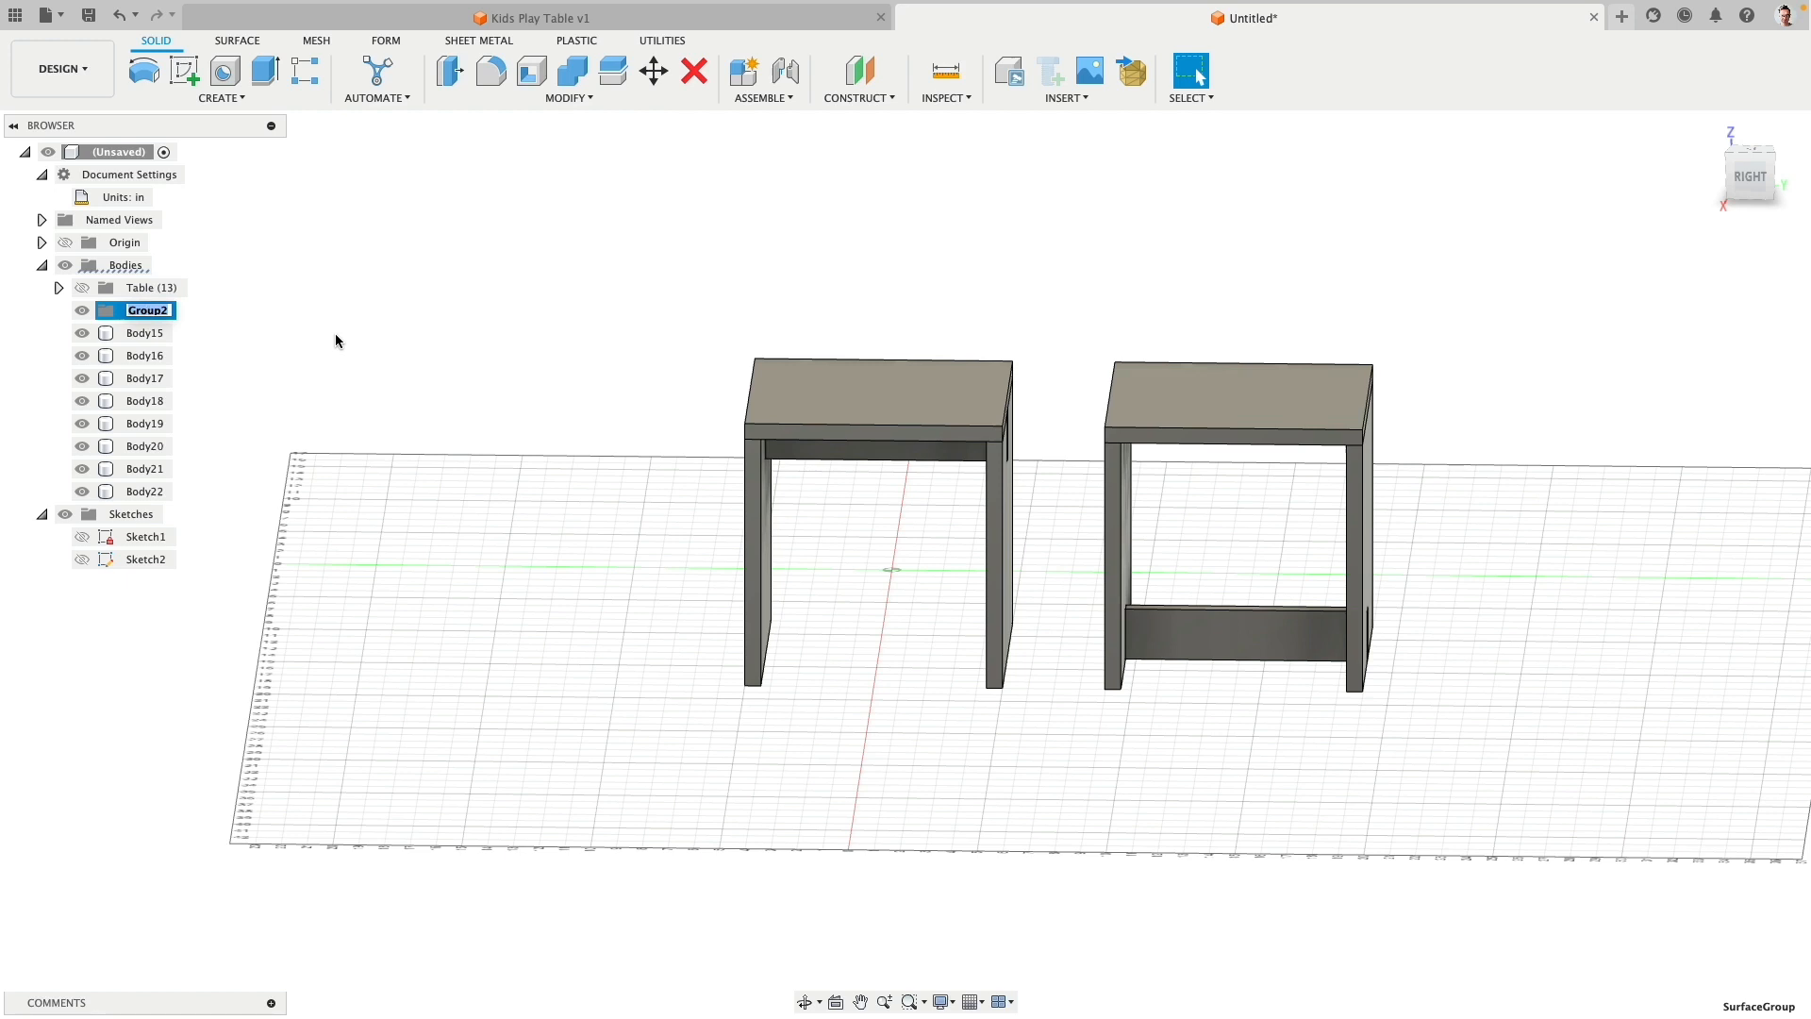
pyautogui.write('Stool V A')
pyautogui.moveTo(604, 255); pyautogui.dragTo(1045, 798)
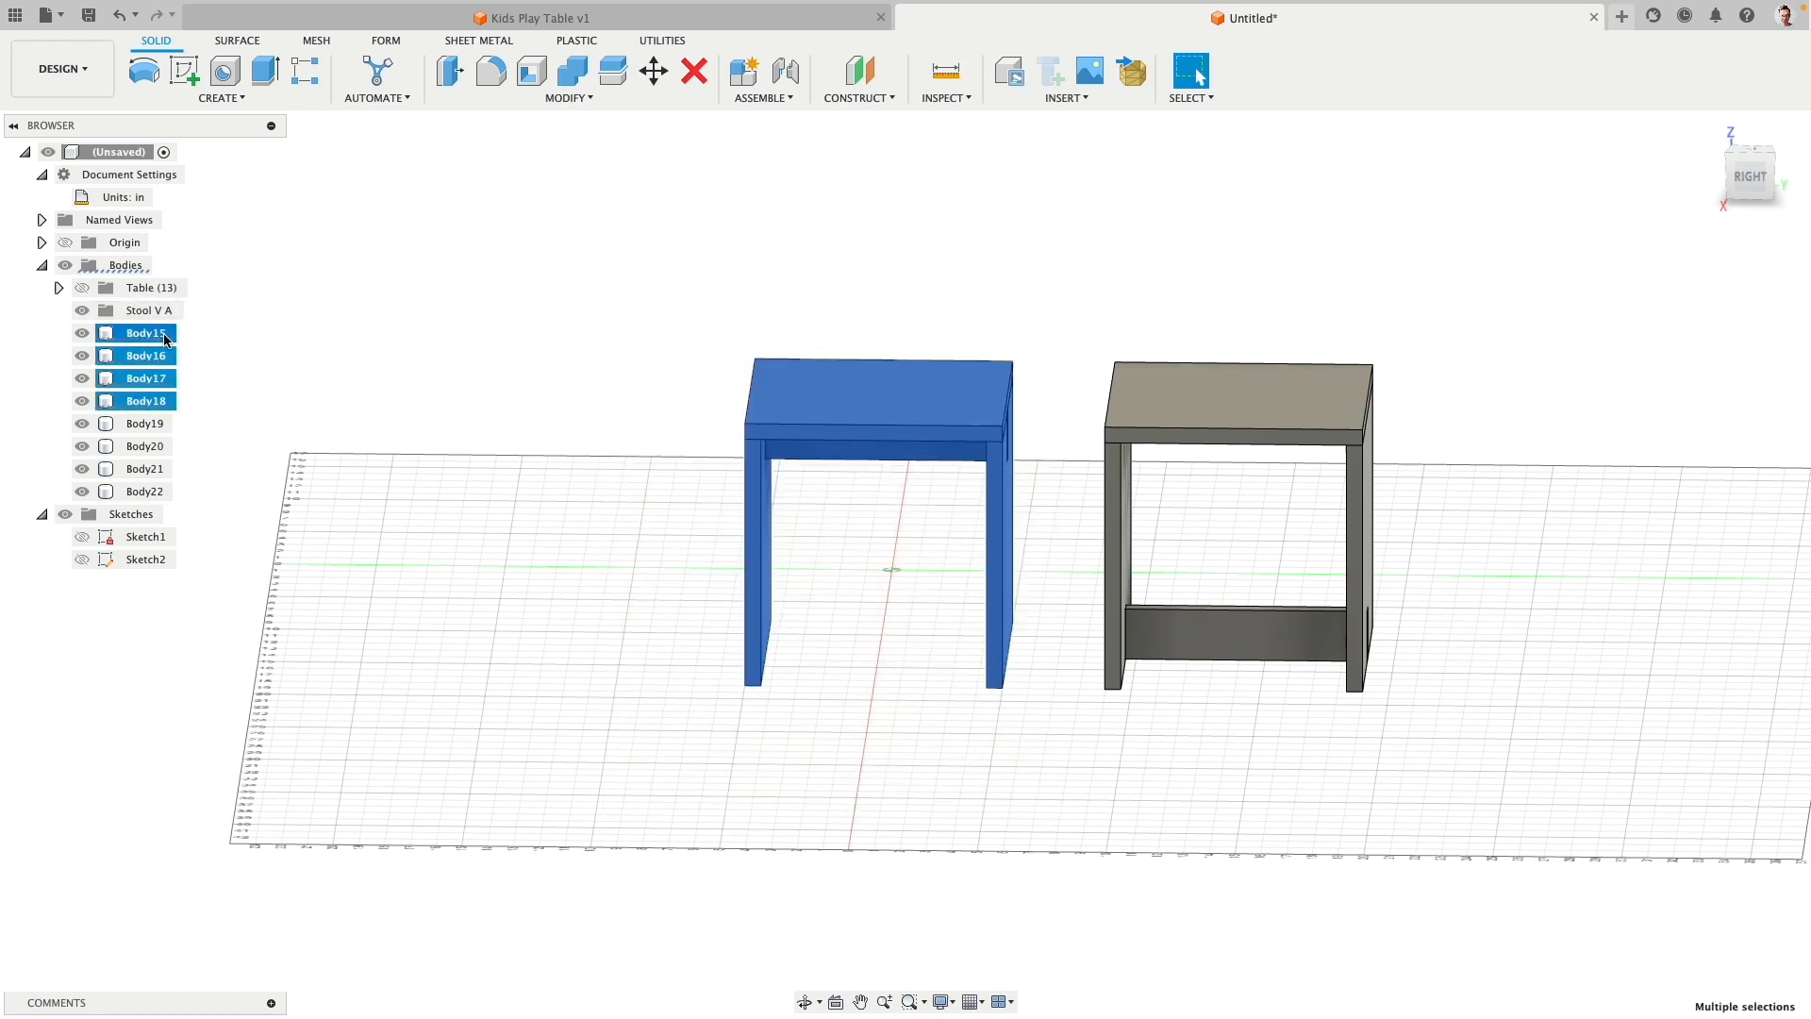
pyautogui.moveTo(142, 336); pyautogui.dragTo(155, 308)
# Step: Create a body group named "Stool V B" and move the low-rail stool's four bodies into it
pyautogui.rightClick(133, 268)
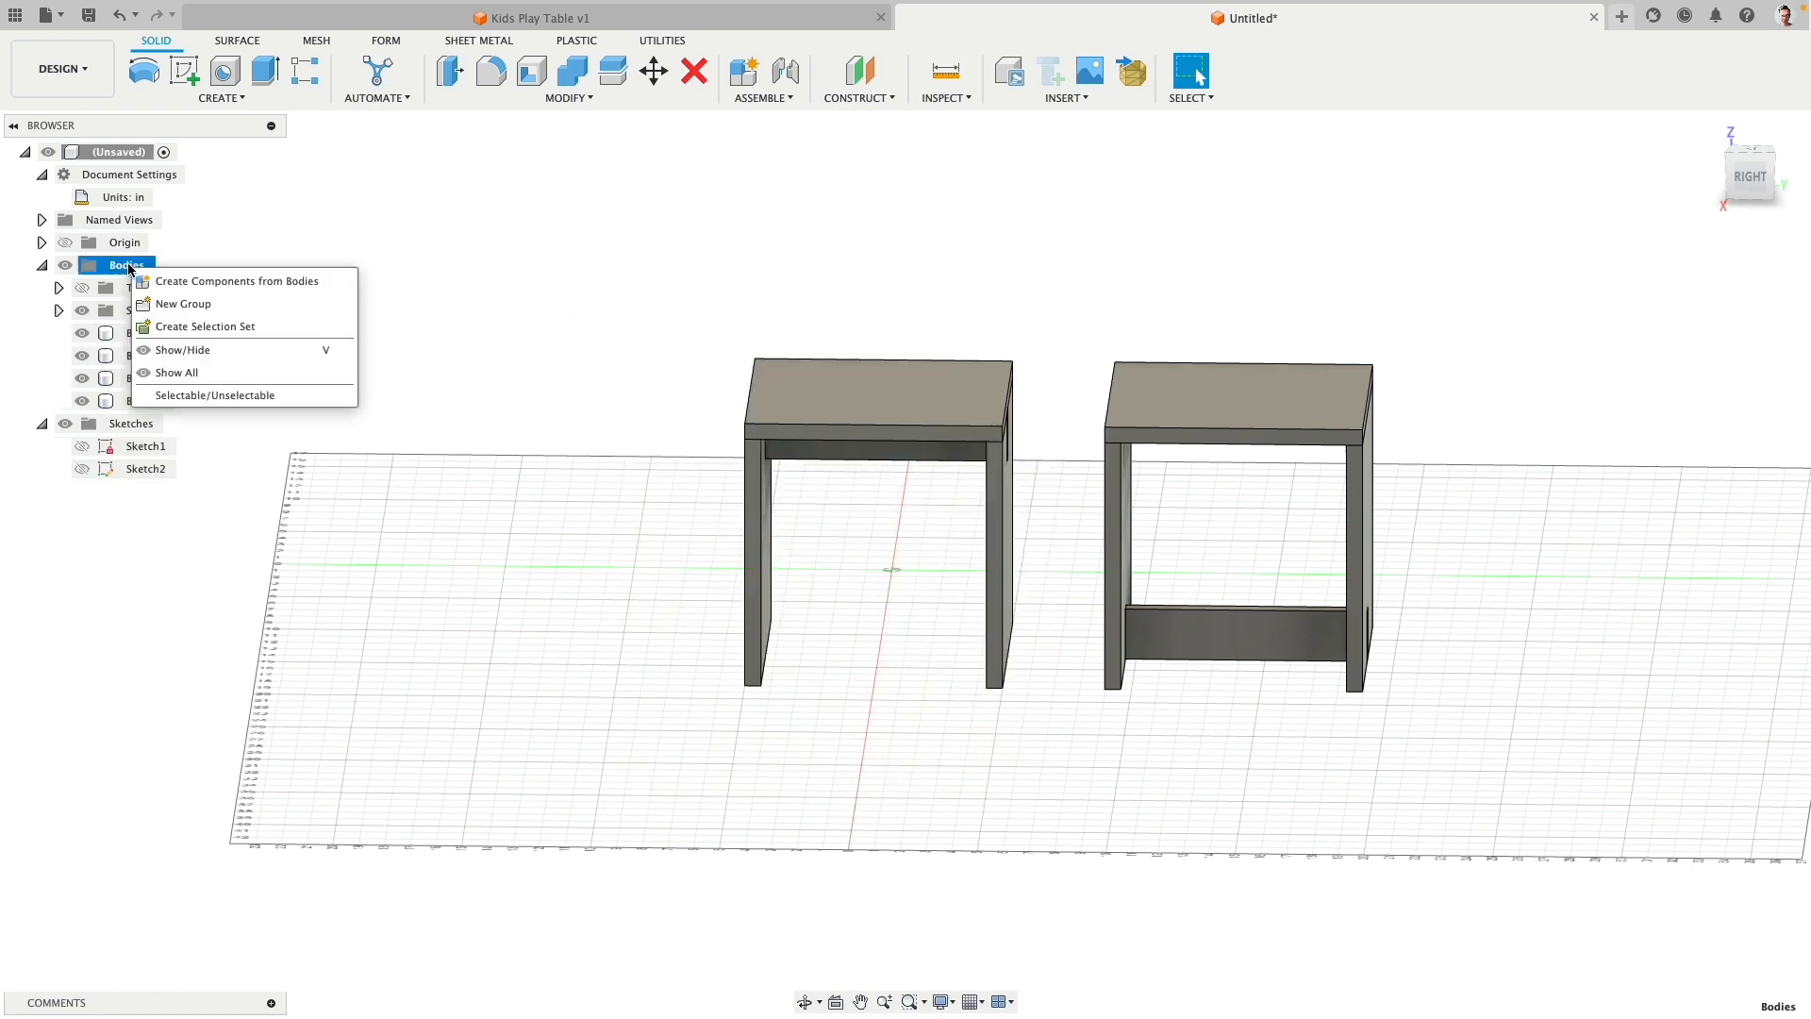
pyautogui.click(207, 306)
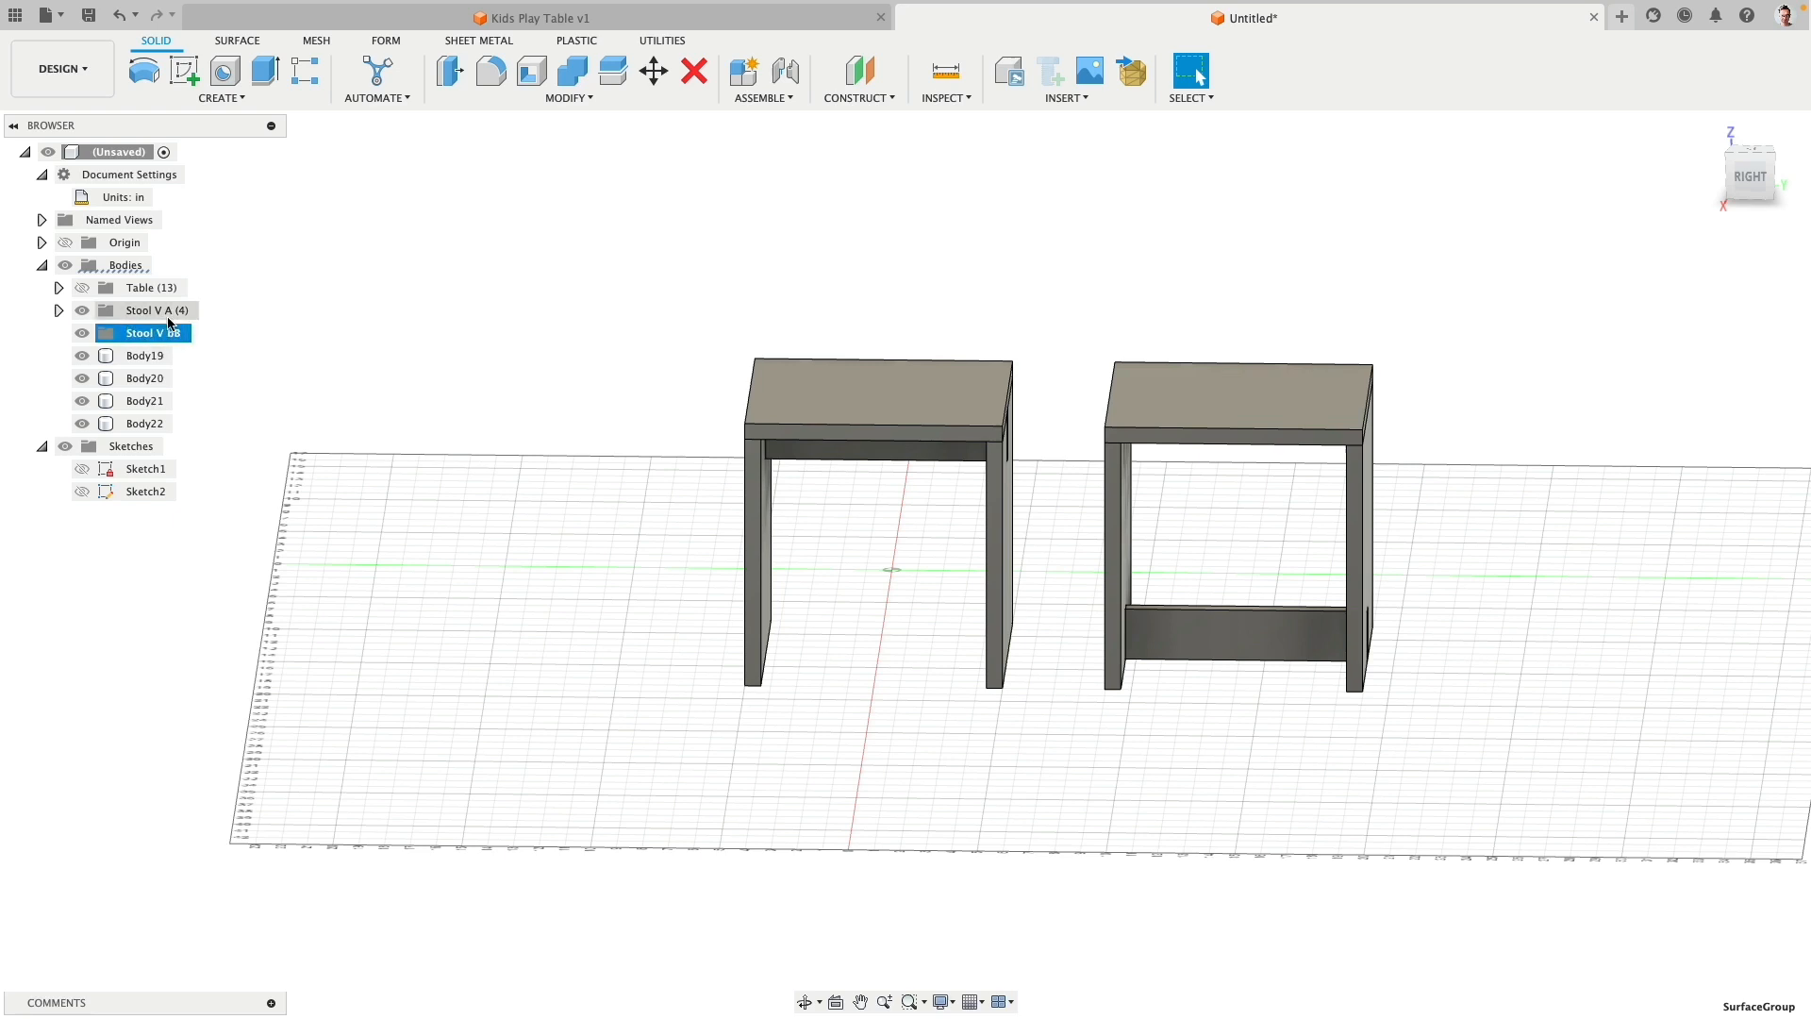
pyautogui.press('Return')
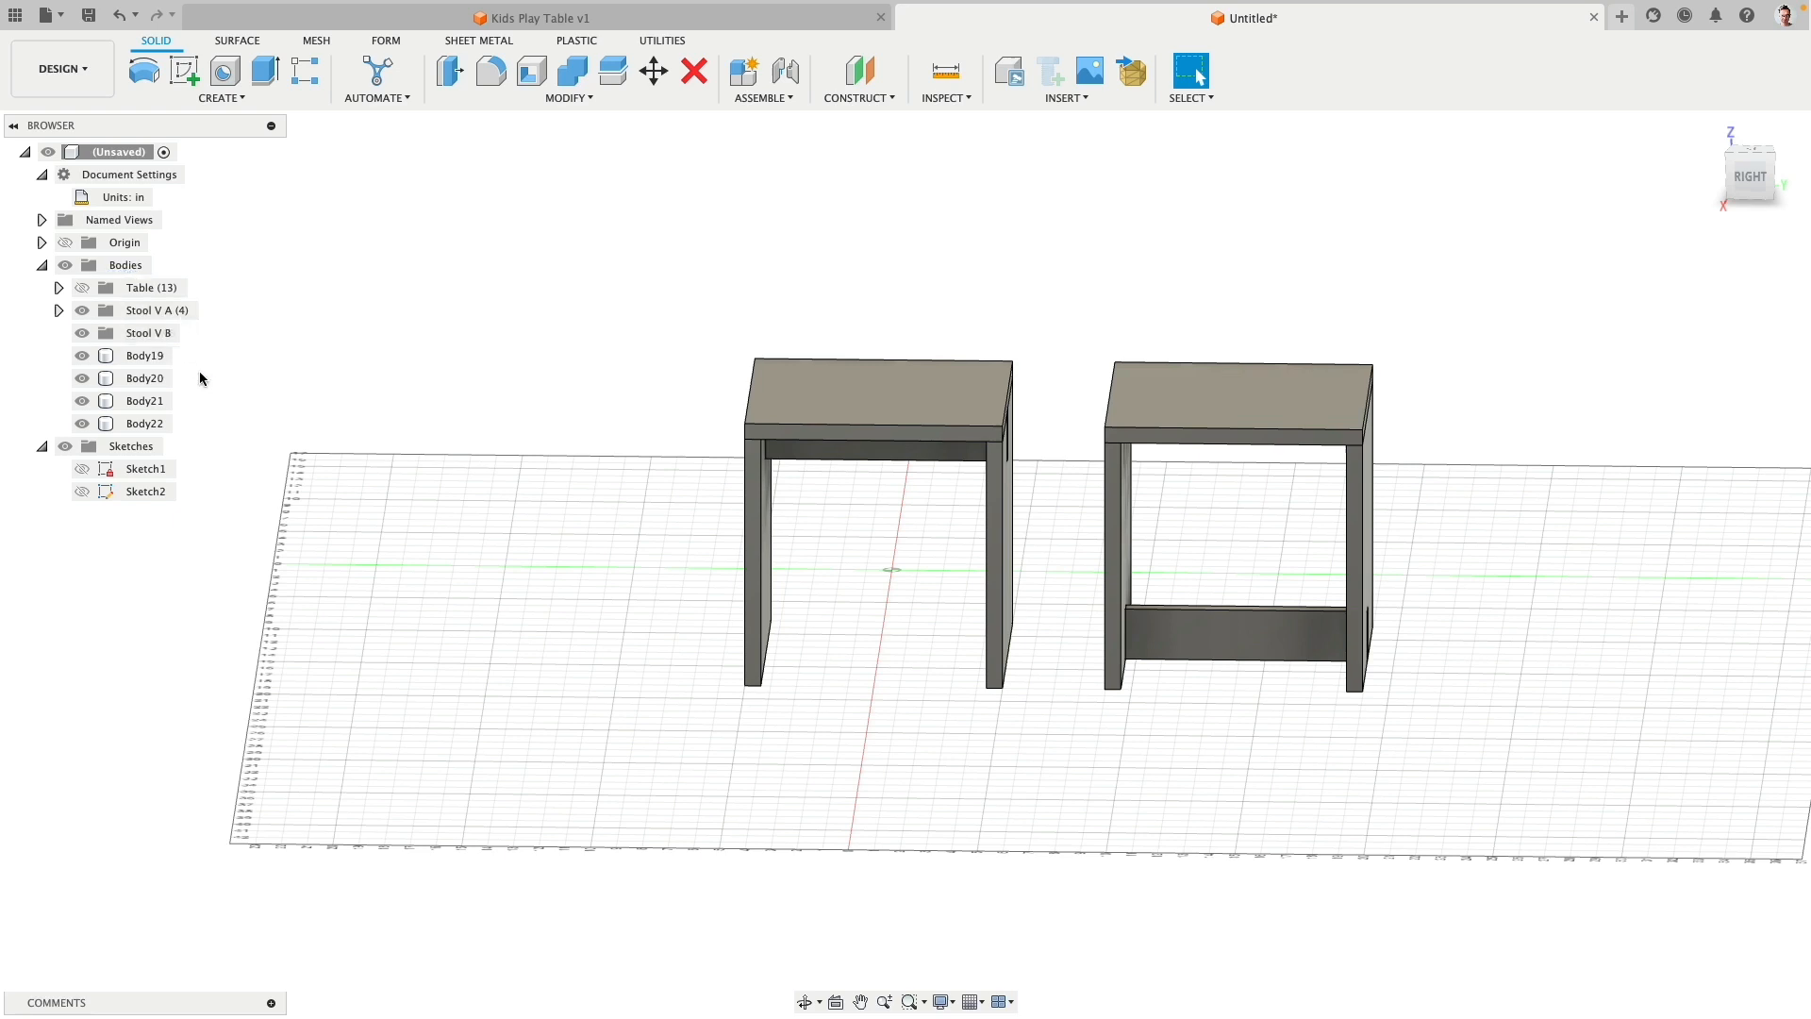
pyautogui.click(142, 355)
pyautogui.keyDown('shift'); pyautogui.click(142, 422); pyautogui.keyUp('shift')
pyautogui.moveTo(158, 364); pyautogui.dragTo(160, 334)
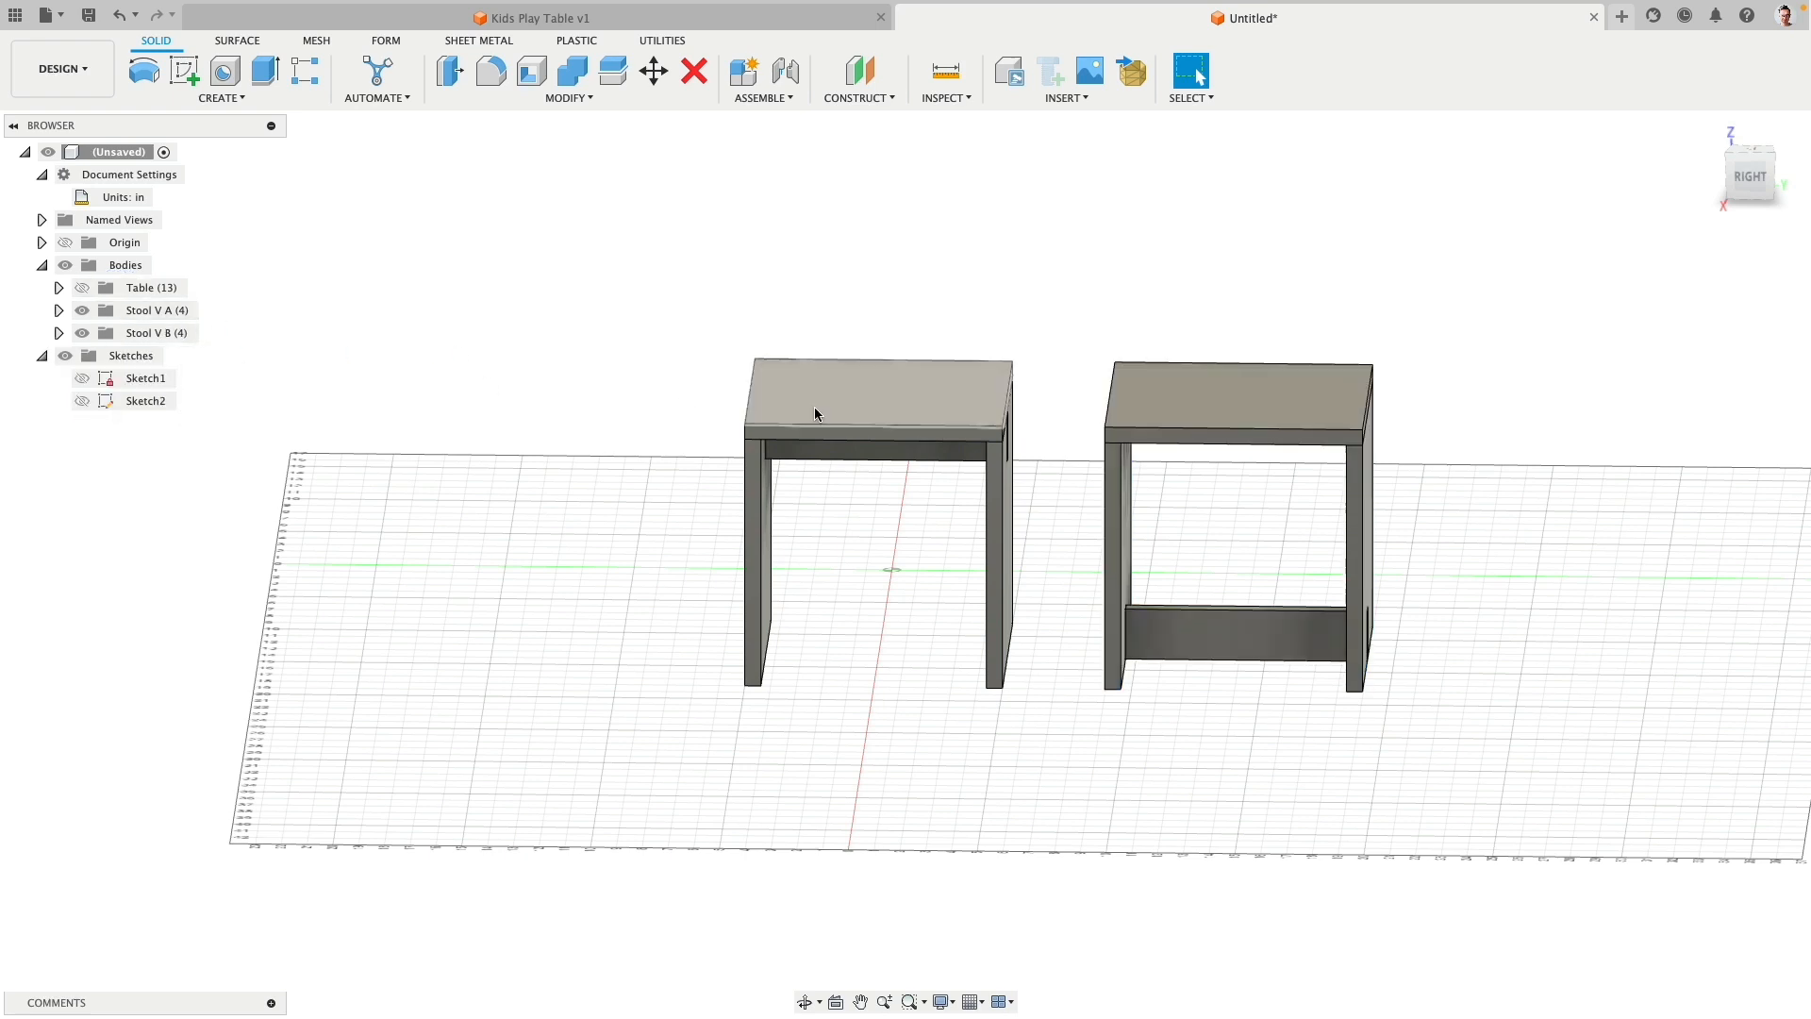
# Step: Move the Stool V B group point to point from its seat's front corner onto the matching corner of Stool V A
pyautogui.click(144, 334)
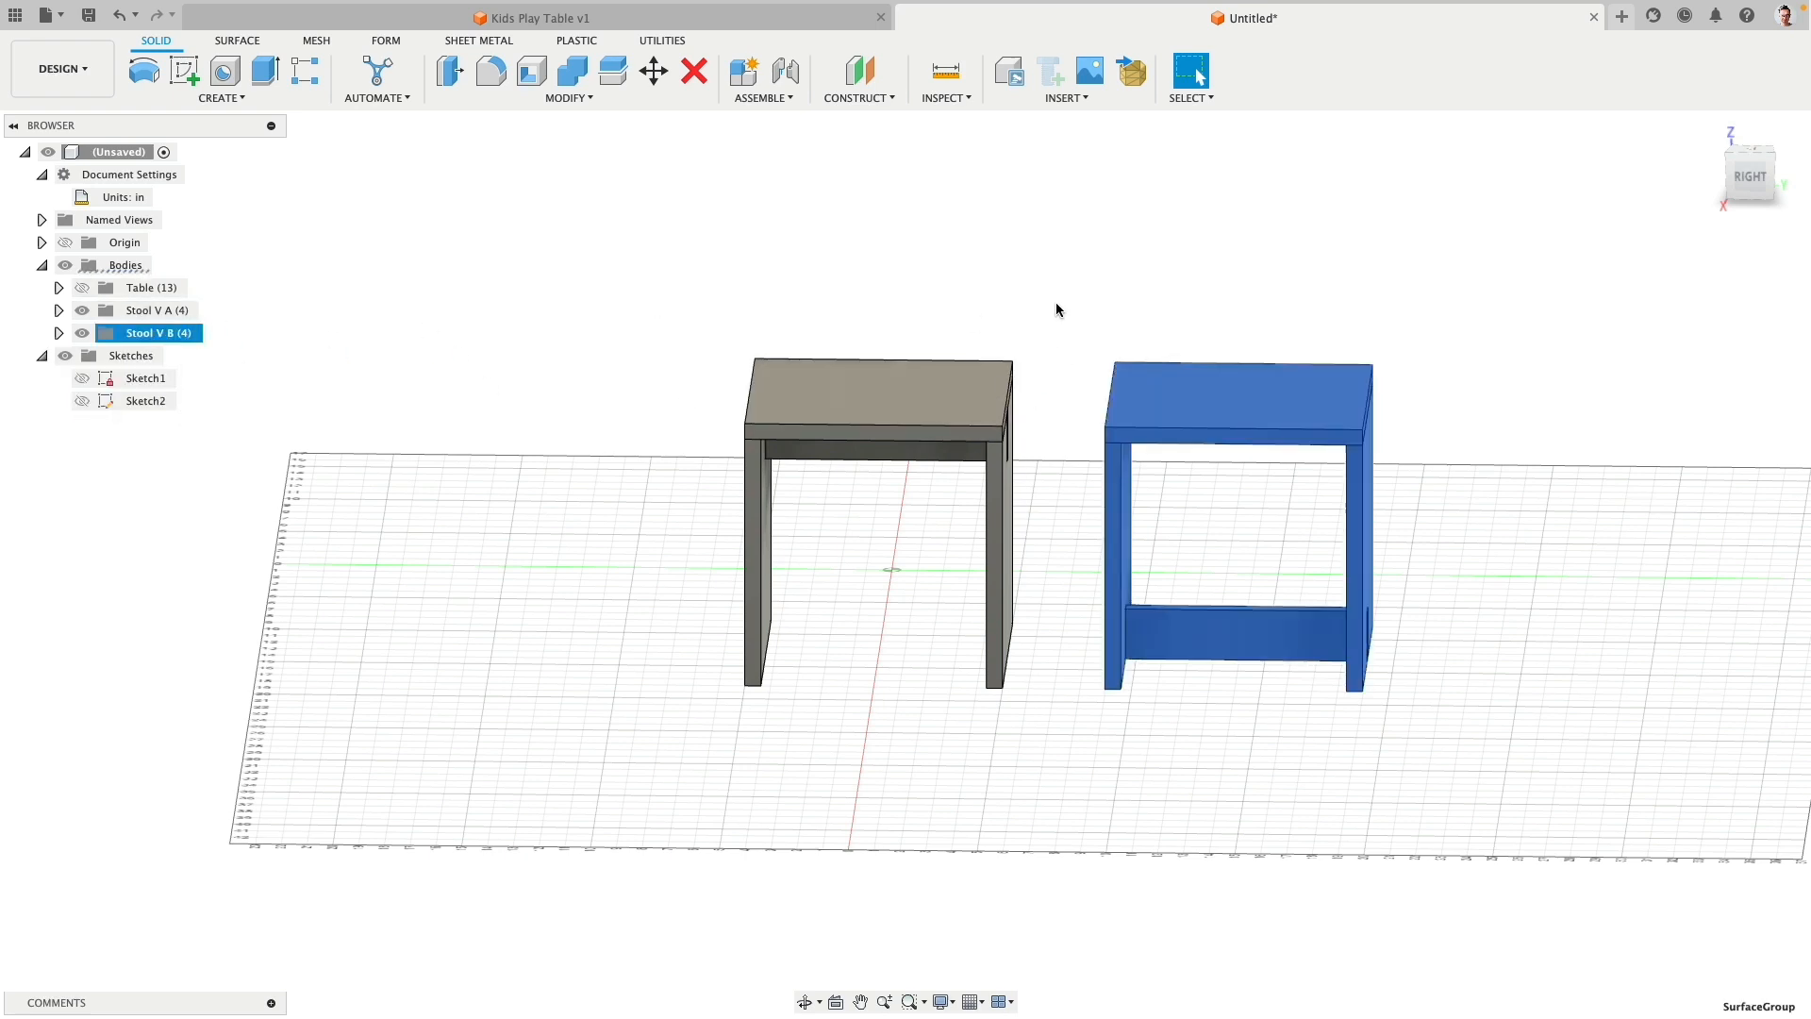
pyautogui.click(654, 70)
pyautogui.moveTo(1075, 297); pyautogui.dragTo(1508, 829)
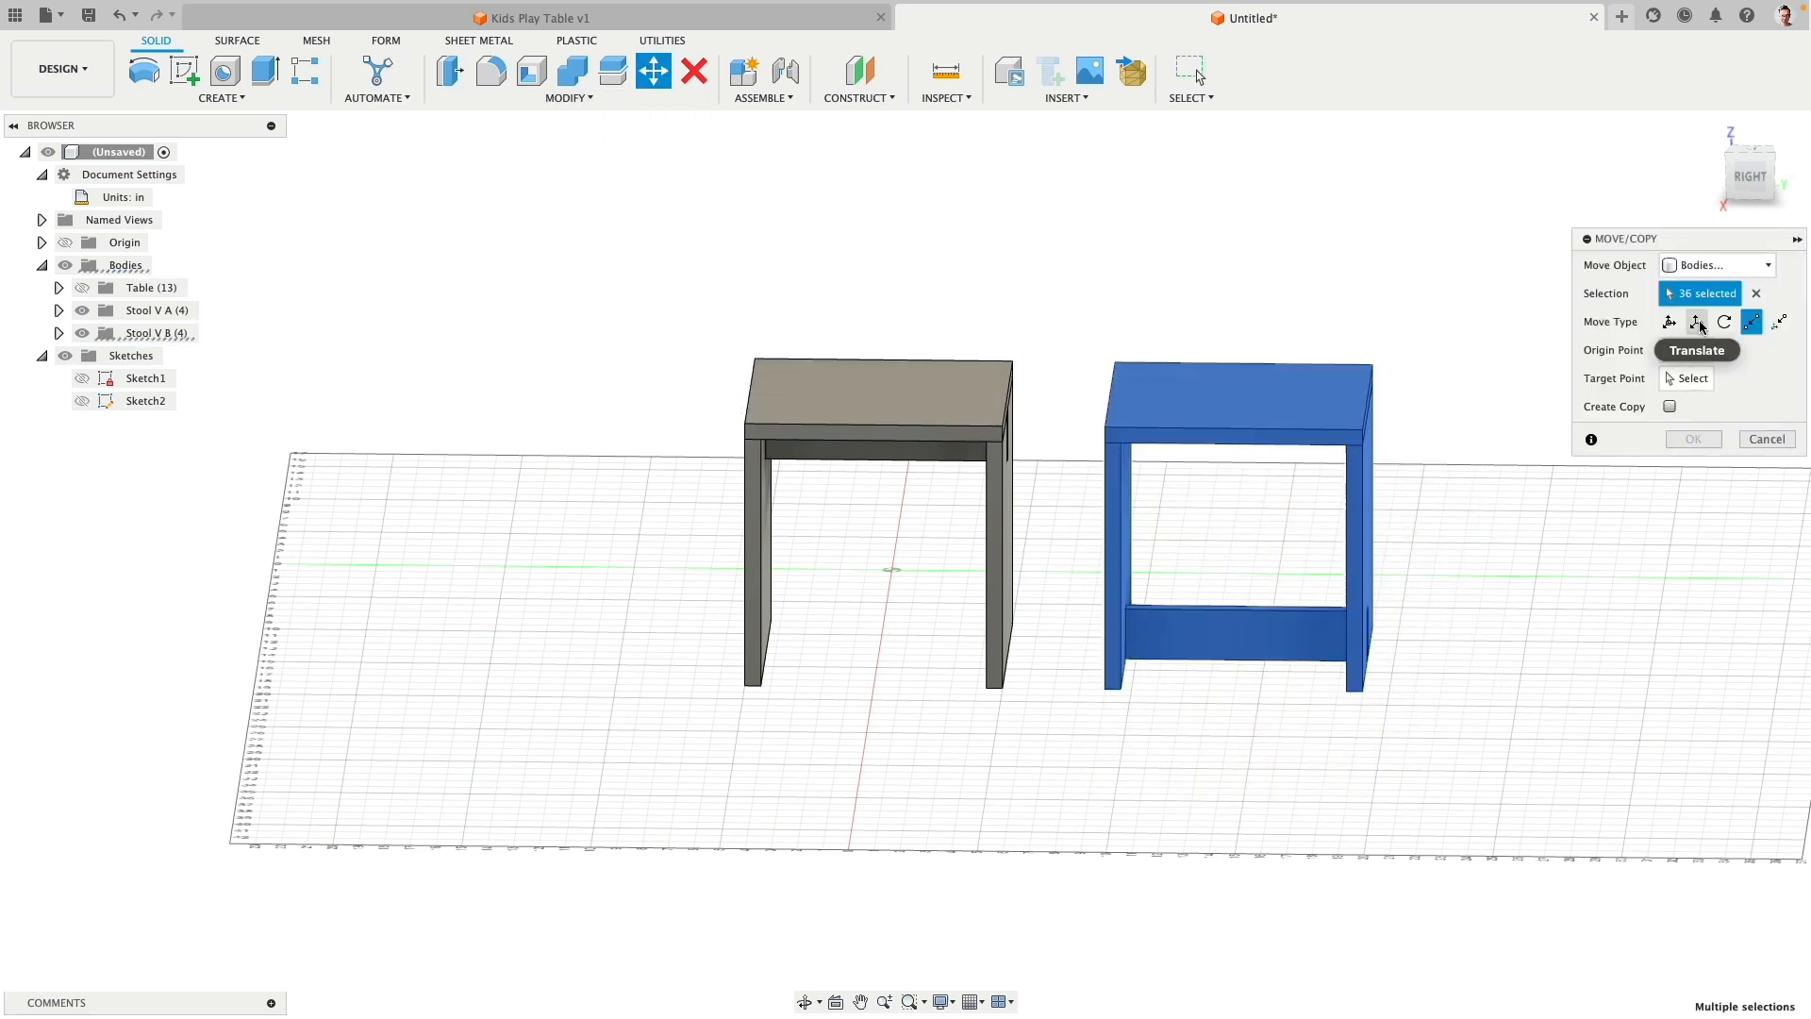
pyautogui.click(1687, 350)
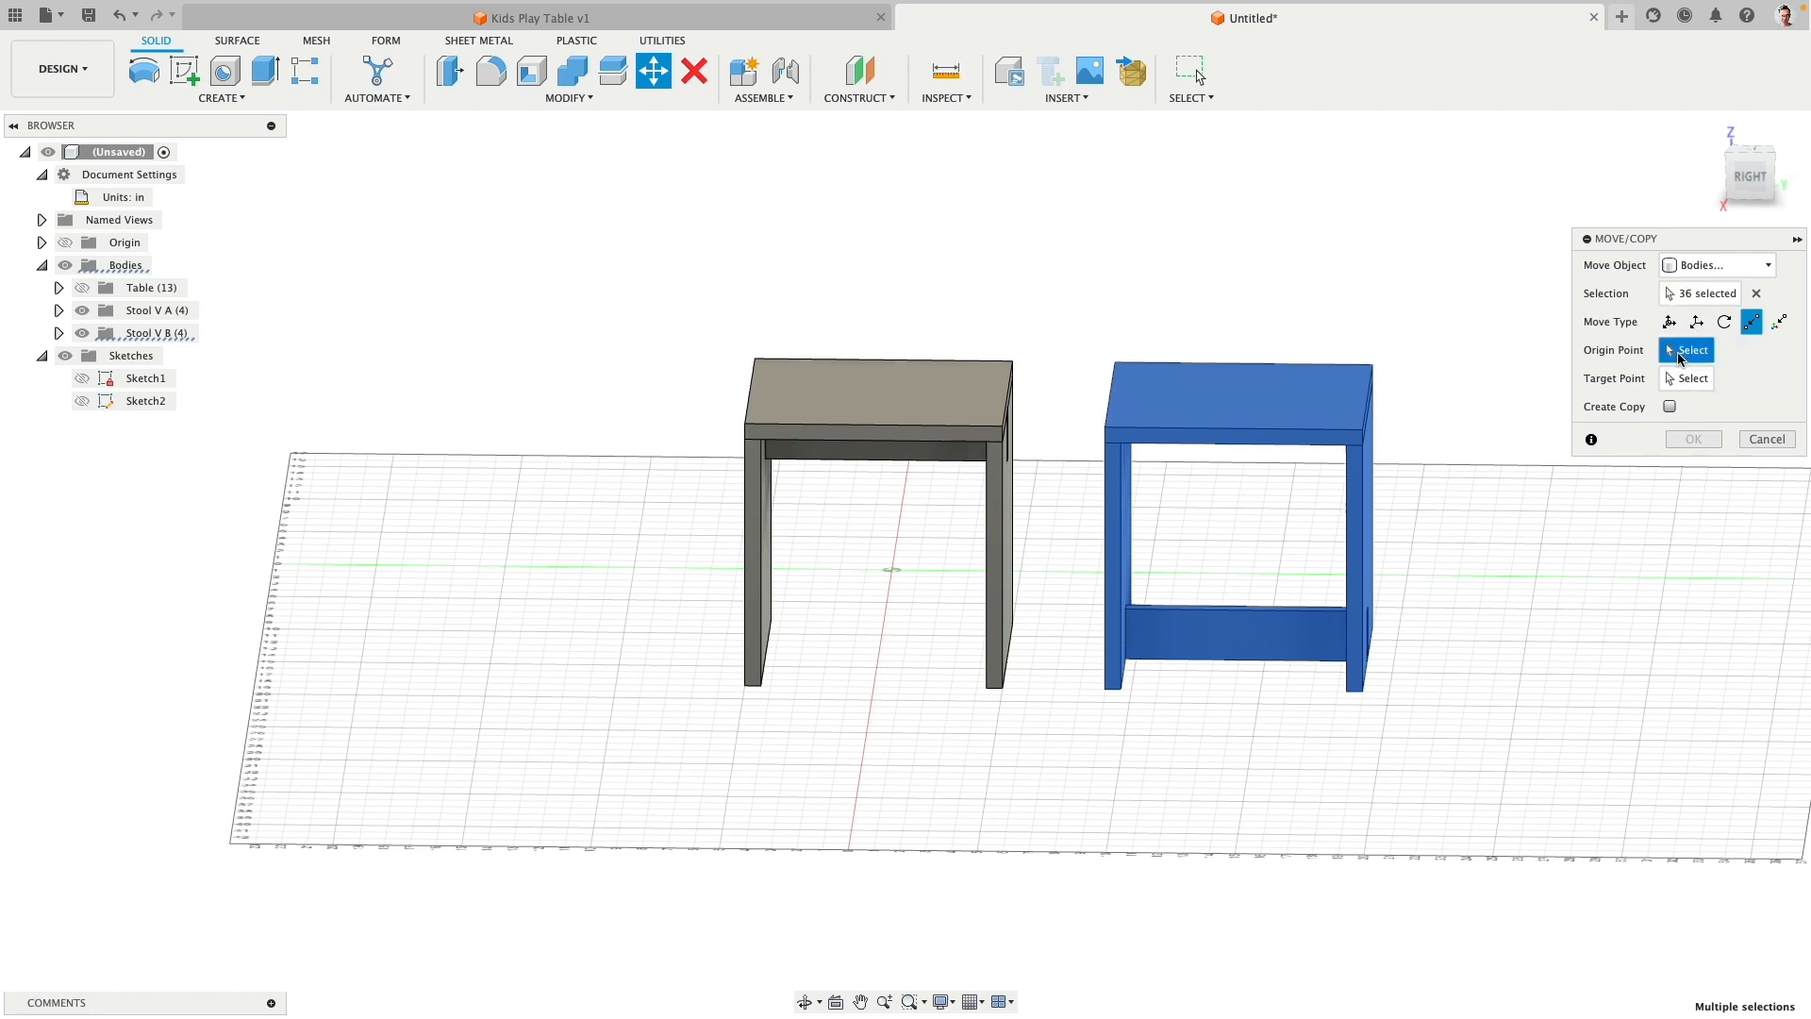
pyautogui.click(1106, 428)
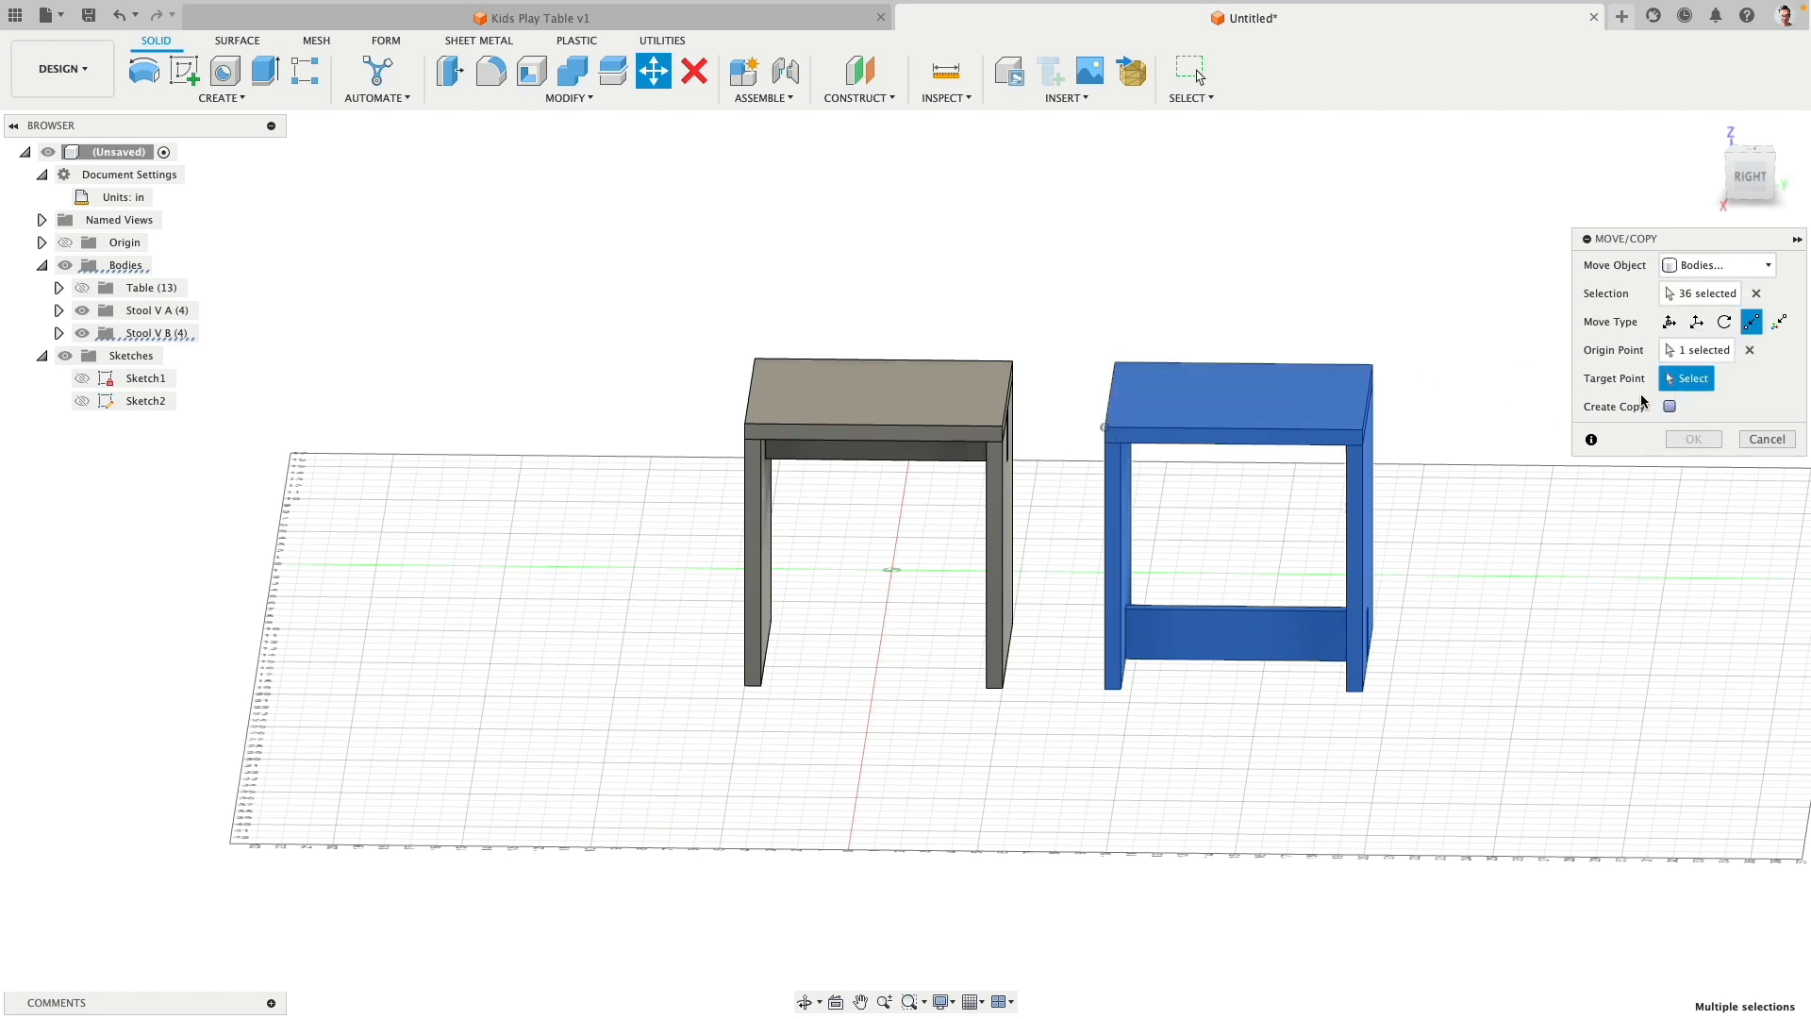
pyautogui.click(746, 428)
pyautogui.press('Return')
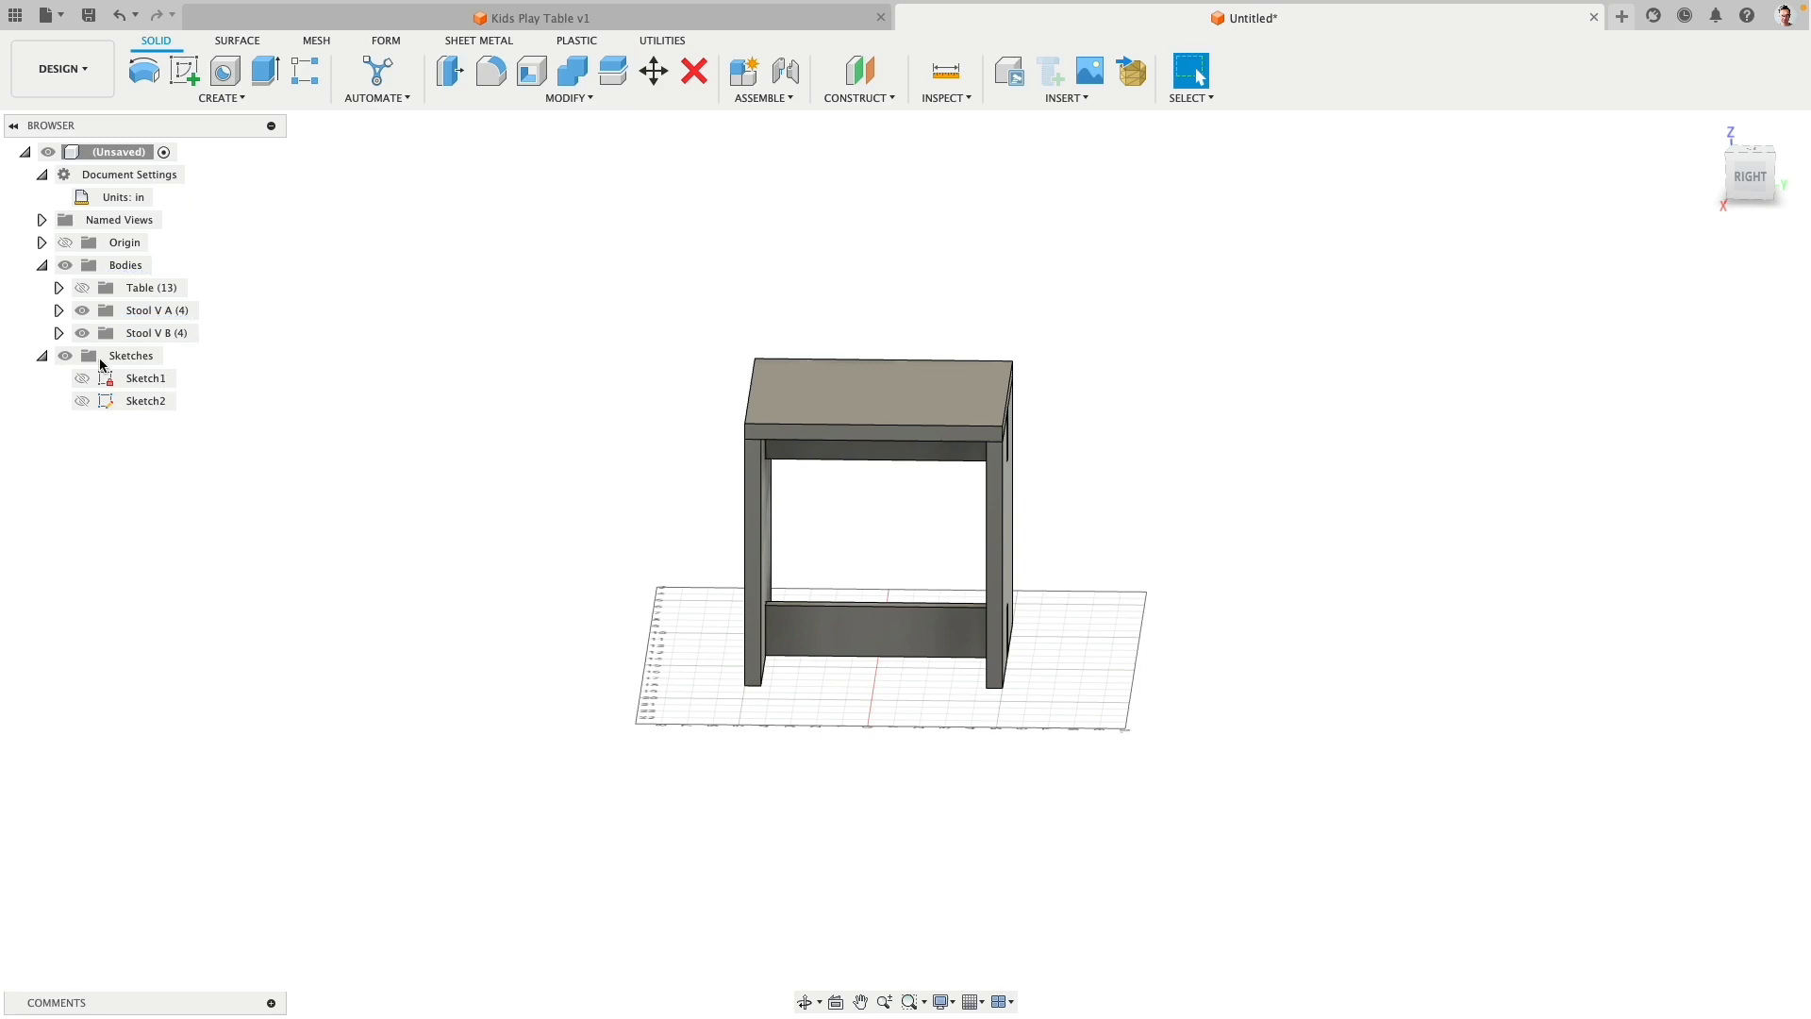
# Step: Hide the Stool V B group and show the Table group around Stool V A
pyautogui.click(82, 332)
pyautogui.click(83, 287)
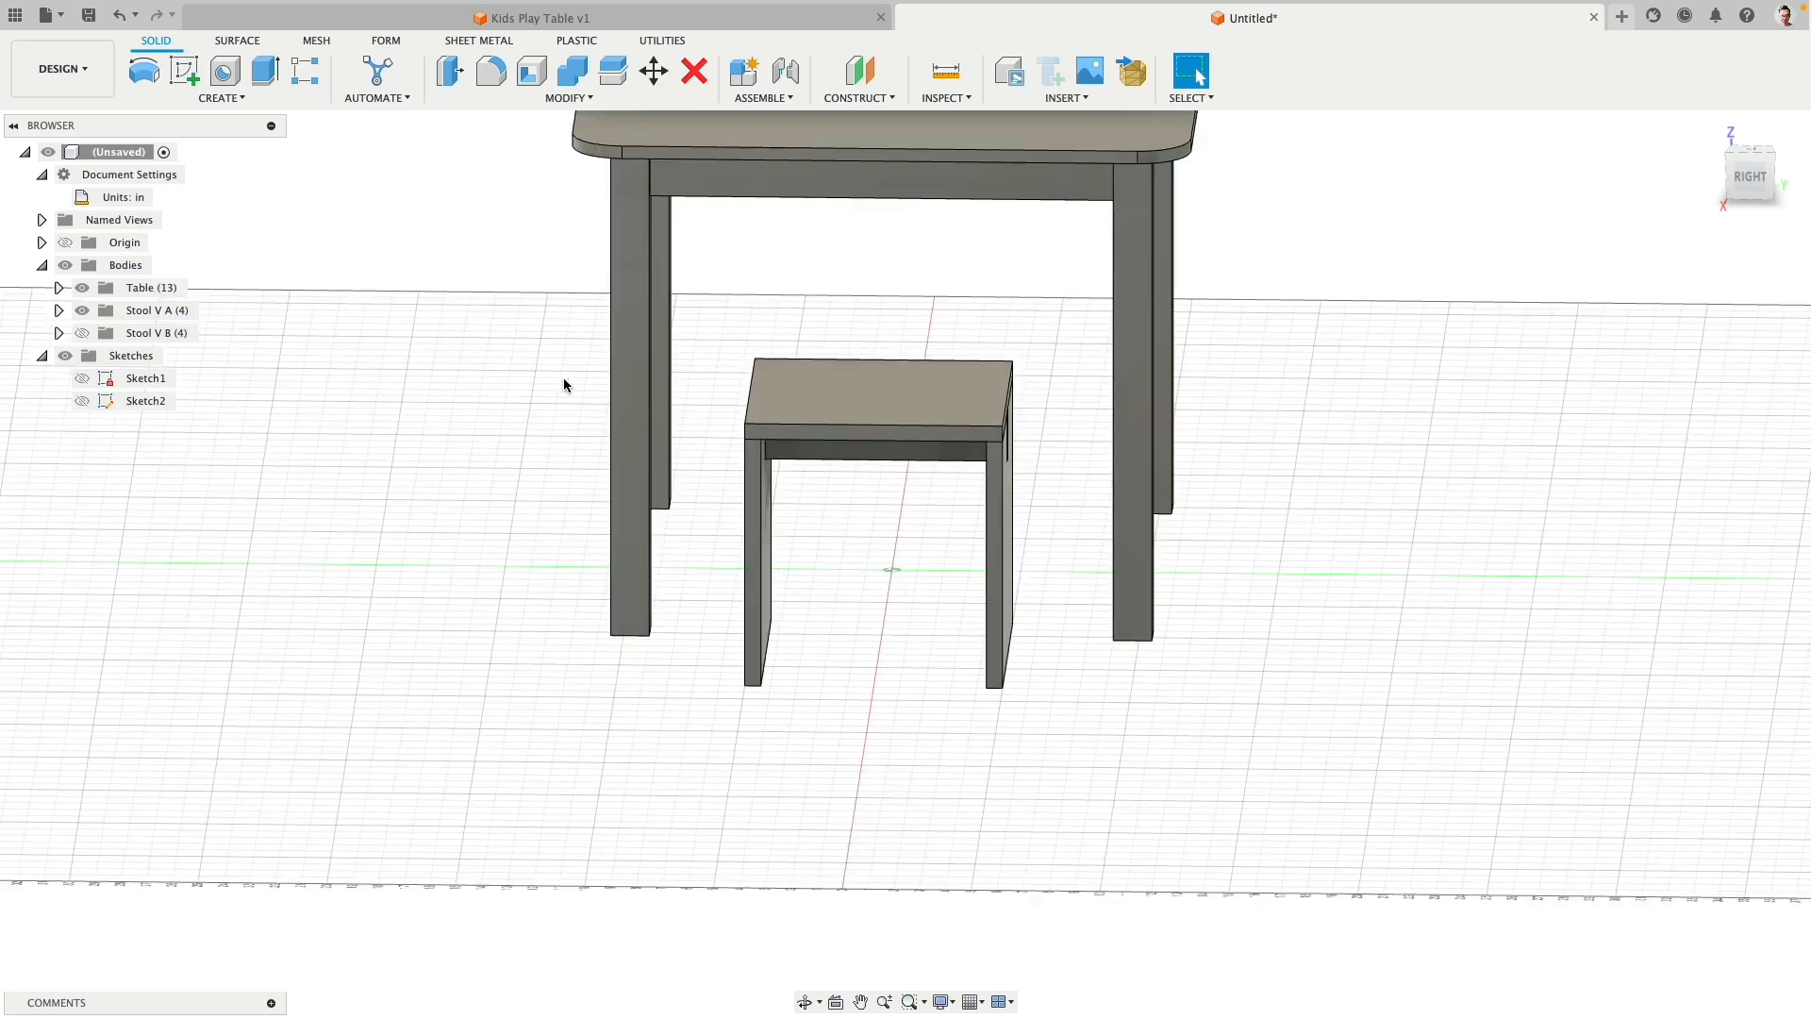
pyautogui.keyDown('shift'); pyautogui.moveTo(564, 379); pyautogui.dragTo(400, 525, button='middle'); pyautogui.keyUp('shift')
pyautogui.scroll(-4, 332, 510)
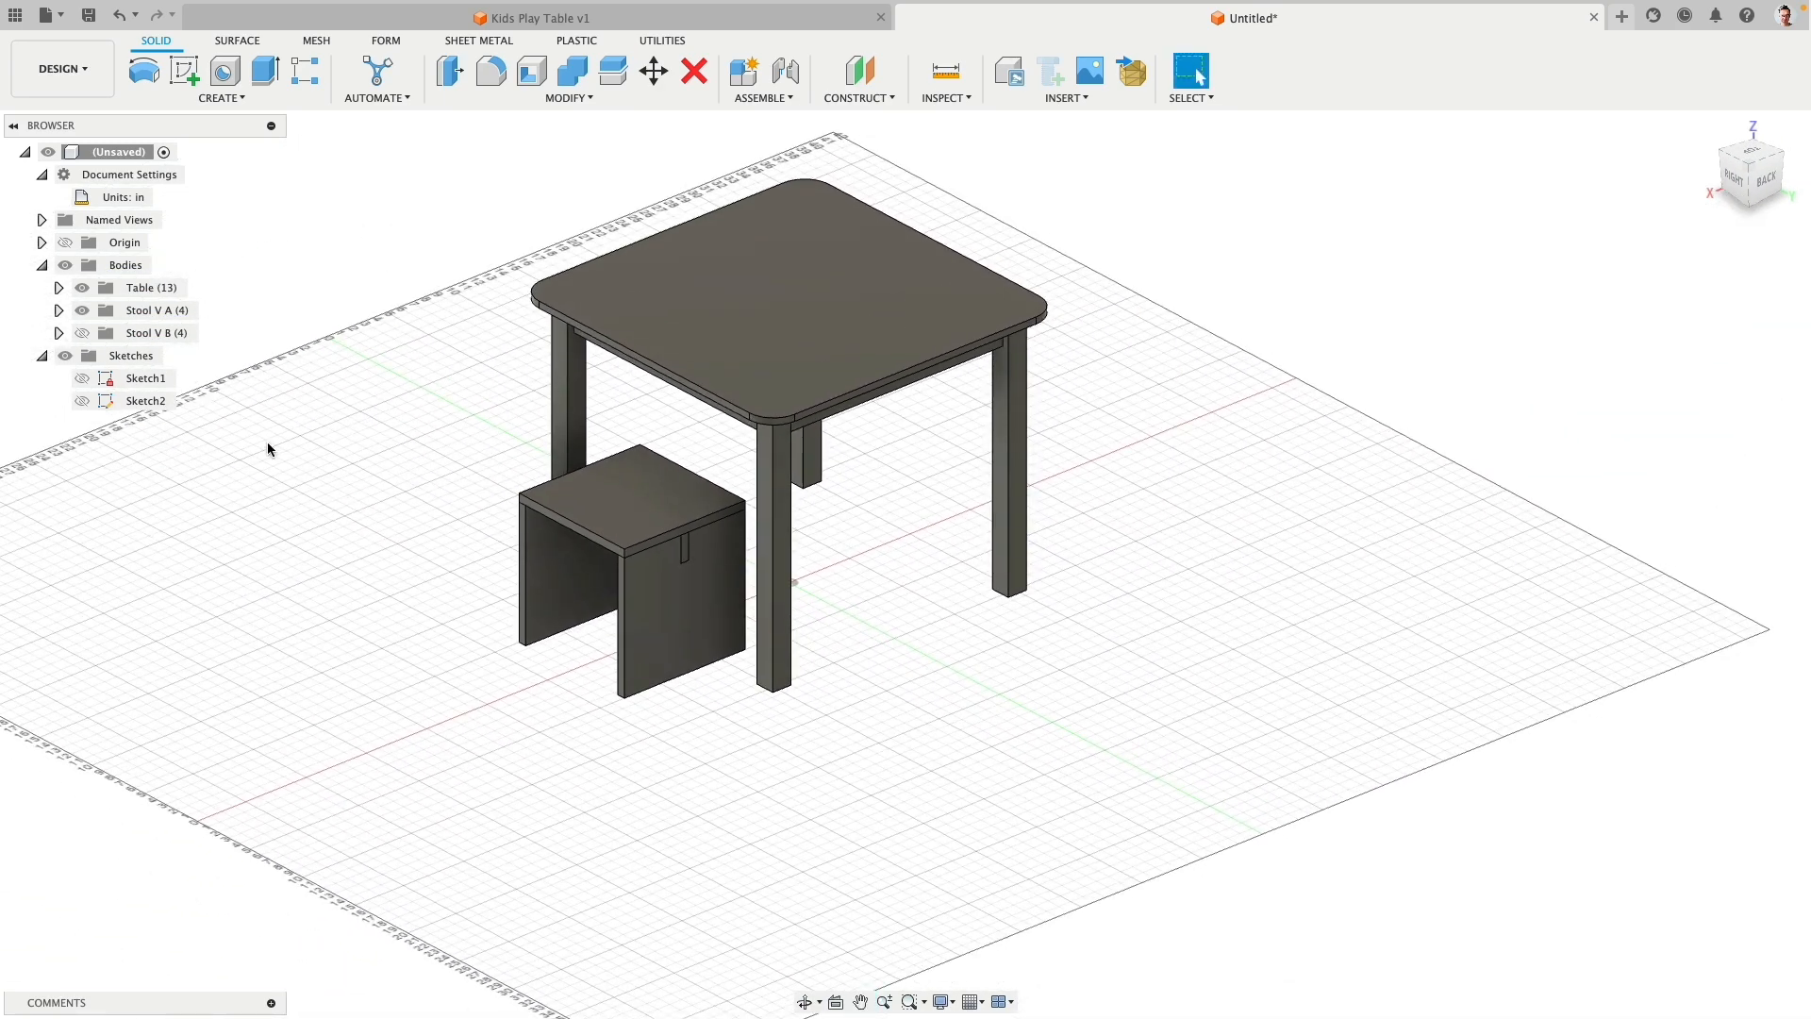
# Step: Mirror the four Stool V A bodies across the origin plane through the table's centre to the opposite side, as new bodies
pyautogui.click(159, 311)
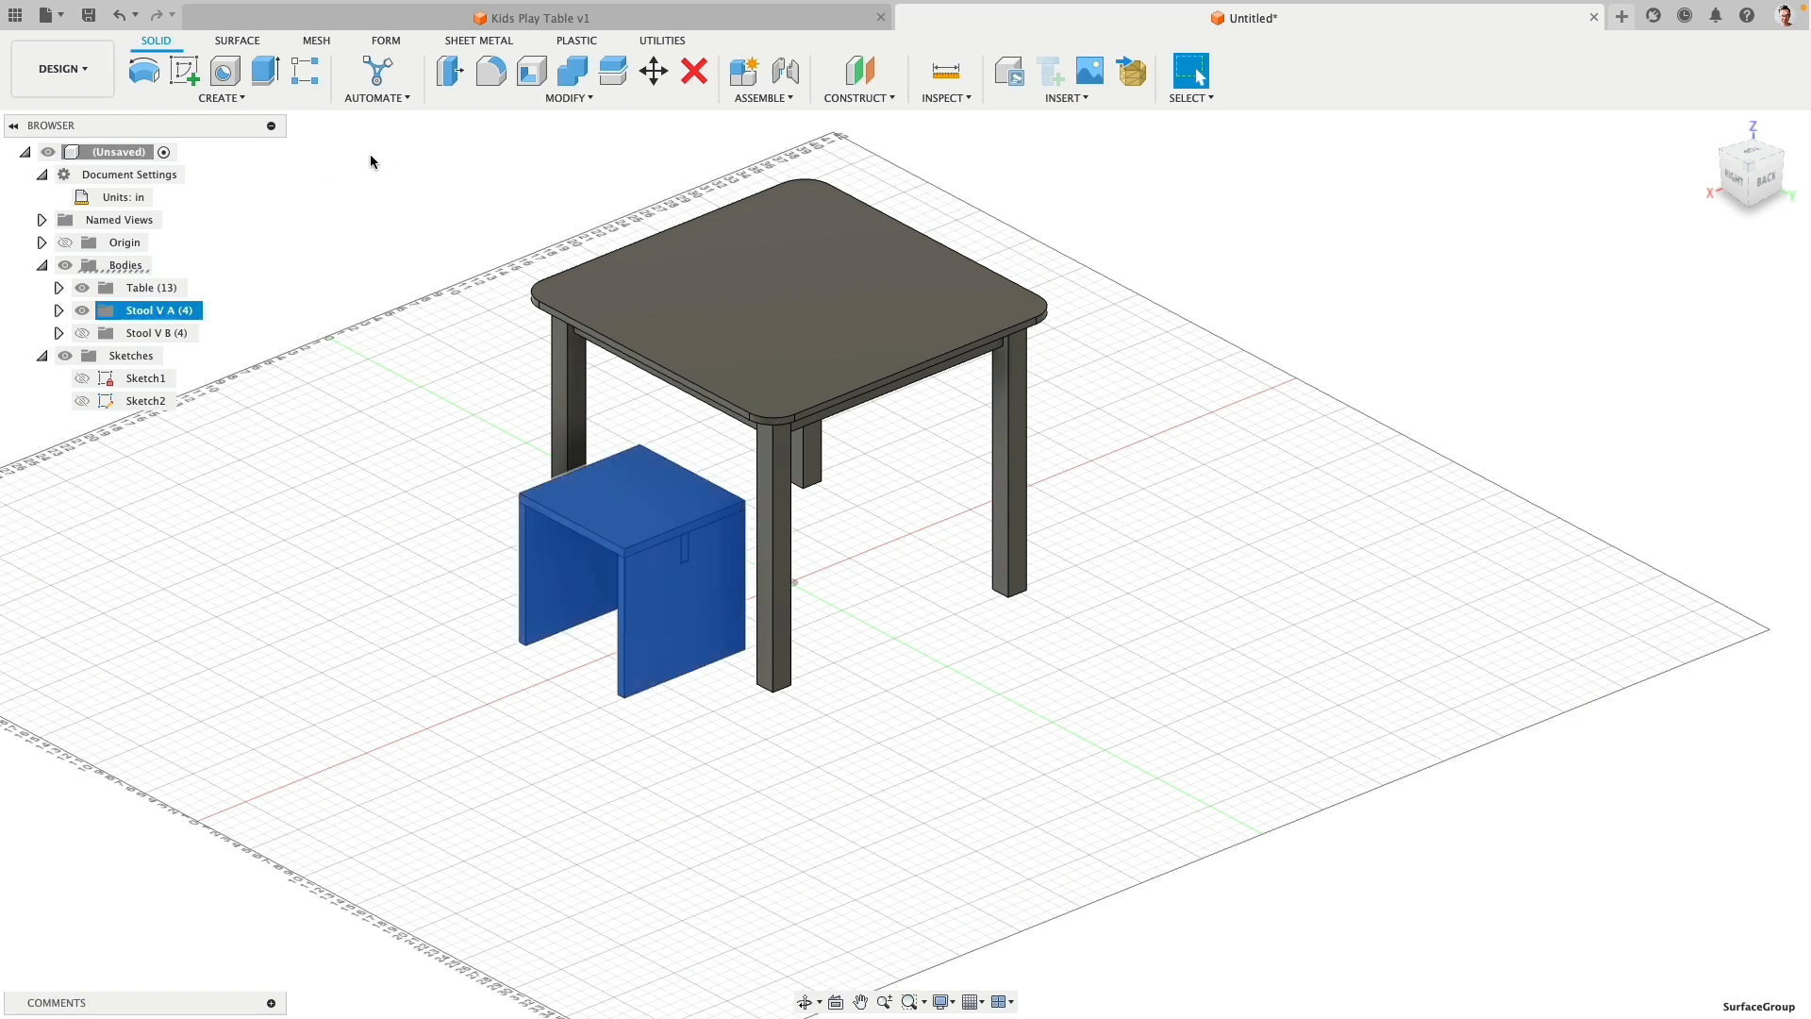
pyautogui.click(226, 98)
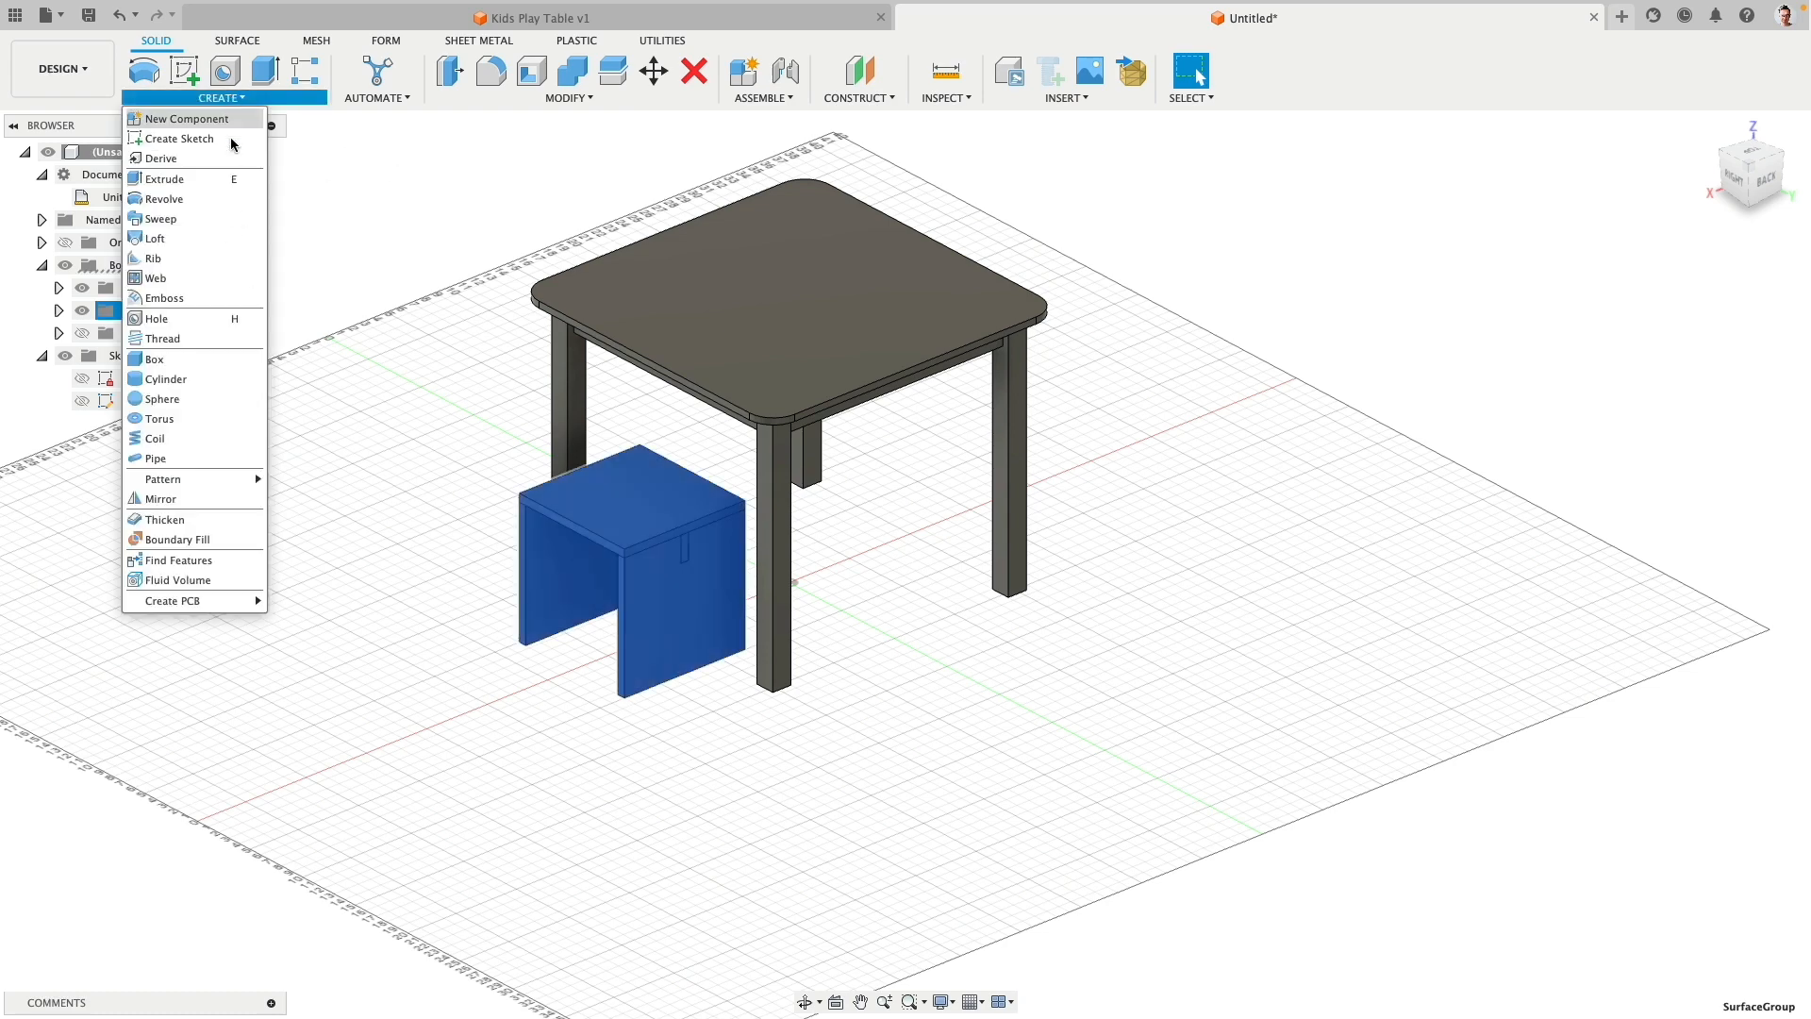
pyautogui.click(201, 500)
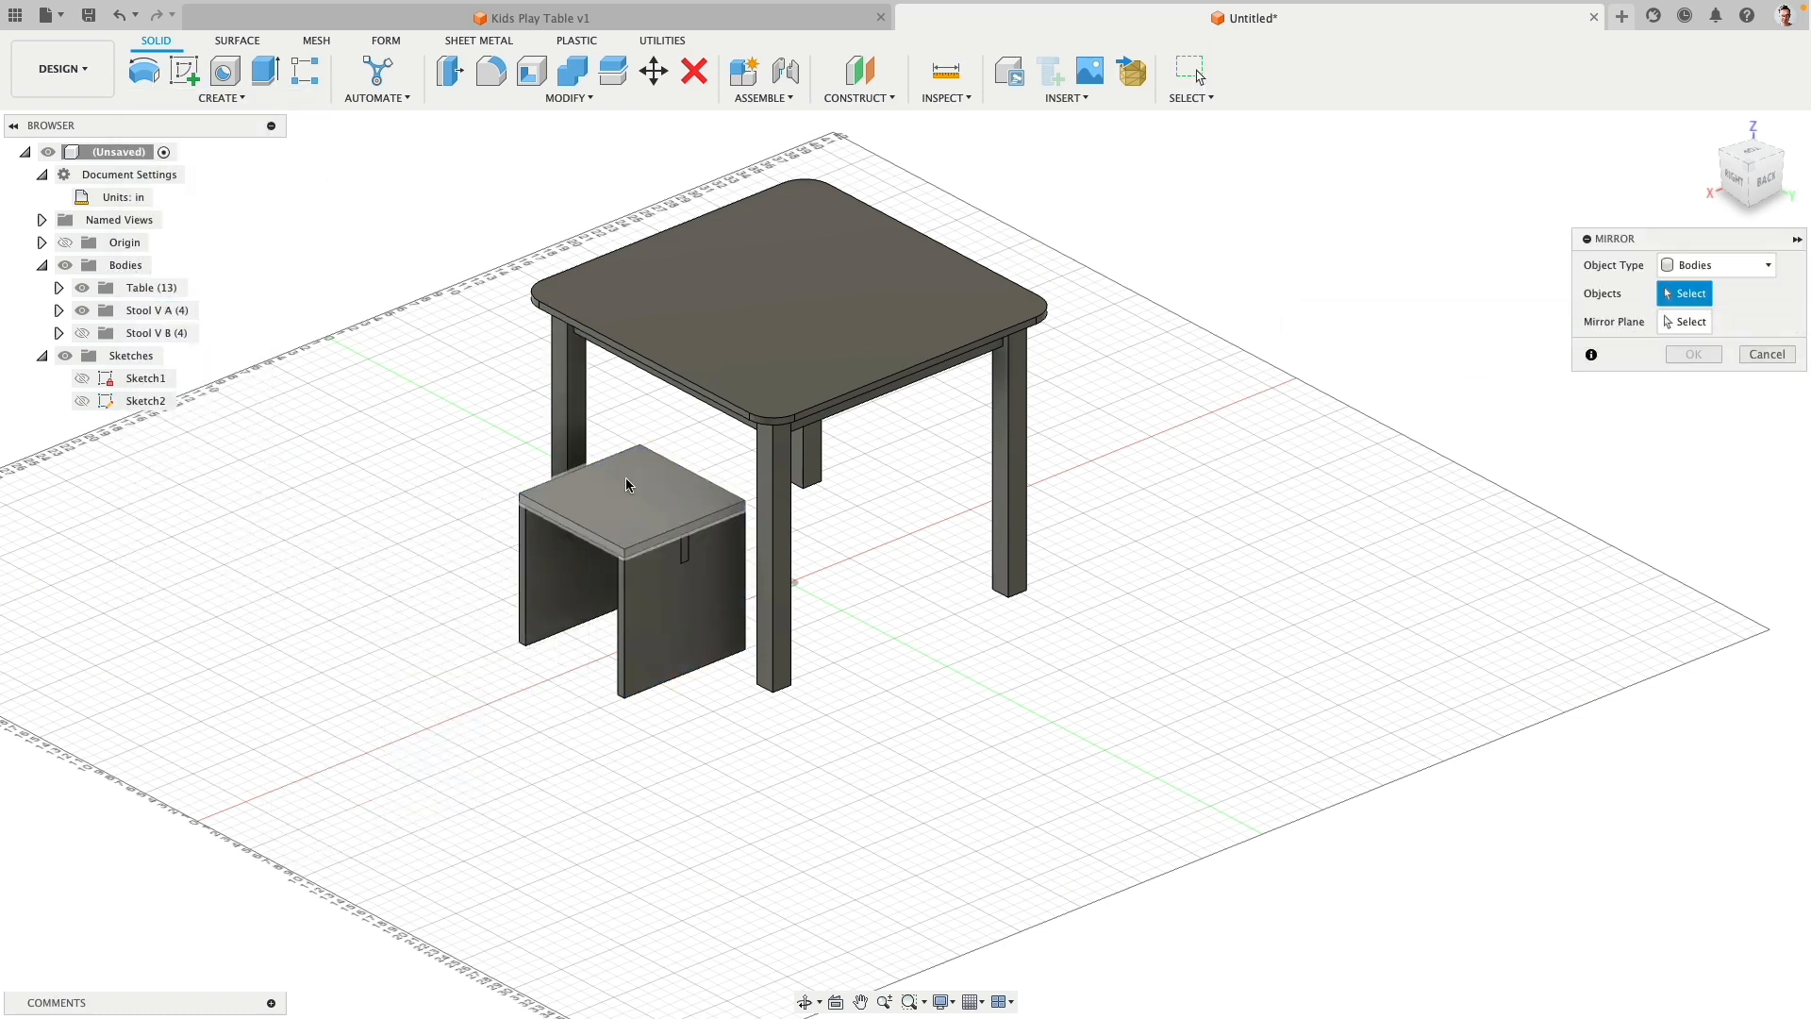
pyautogui.click(618, 551)
pyautogui.click(577, 580)
pyautogui.click(679, 580)
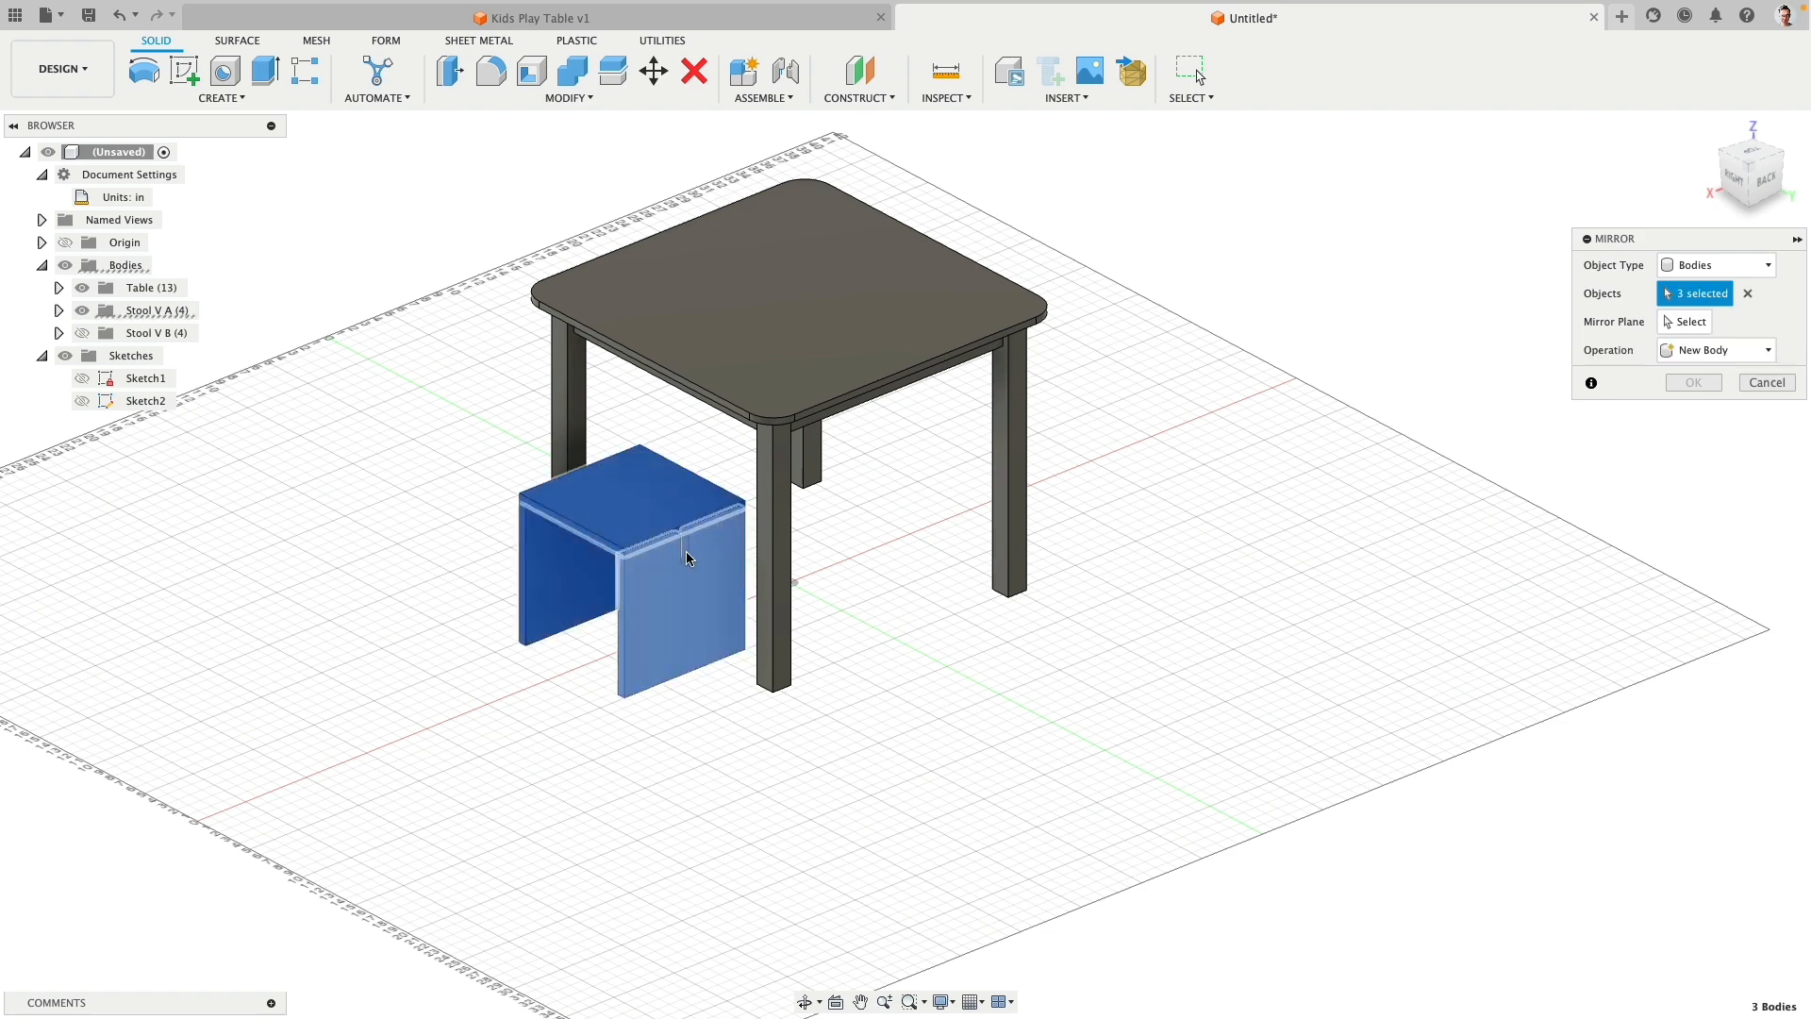
pyautogui.click(687, 558)
pyautogui.click(667, 598)
pyautogui.keyDown('shift'); pyautogui.moveTo(667, 598); pyautogui.dragTo(675, 554, button='middle'); pyautogui.keyUp('shift')
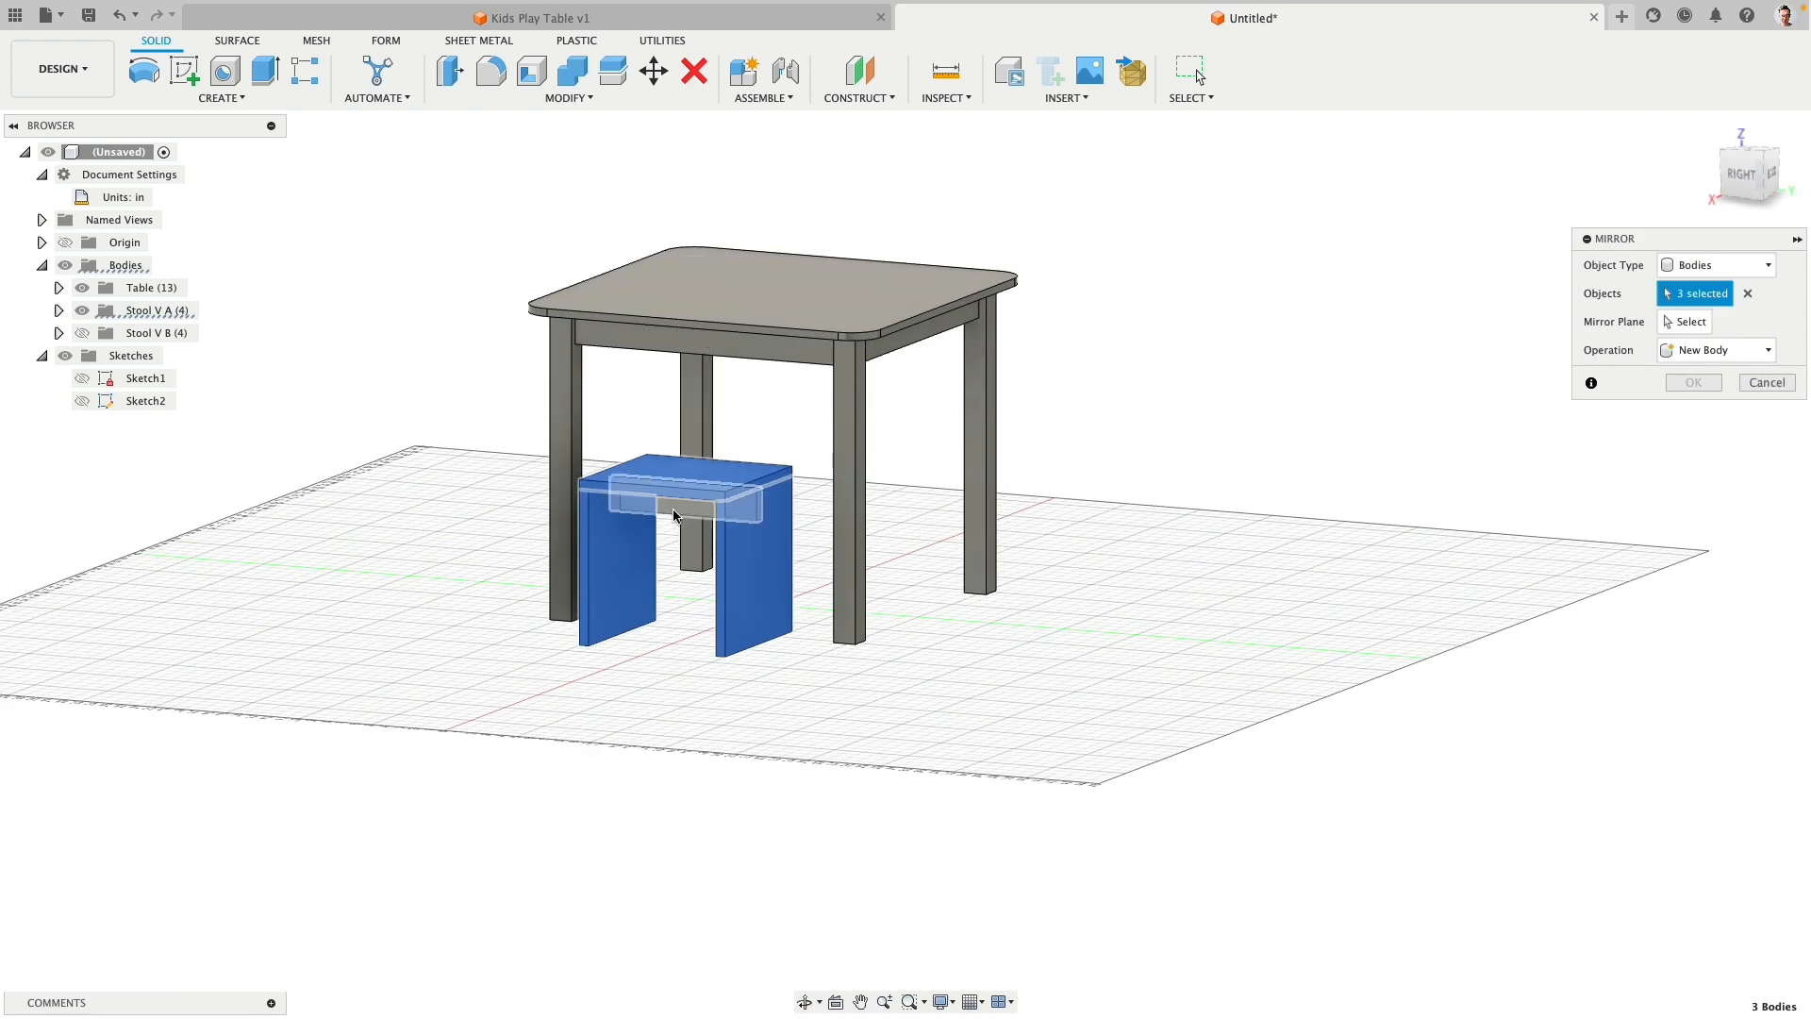
pyautogui.click(675, 514)
pyautogui.click(1662, 323)
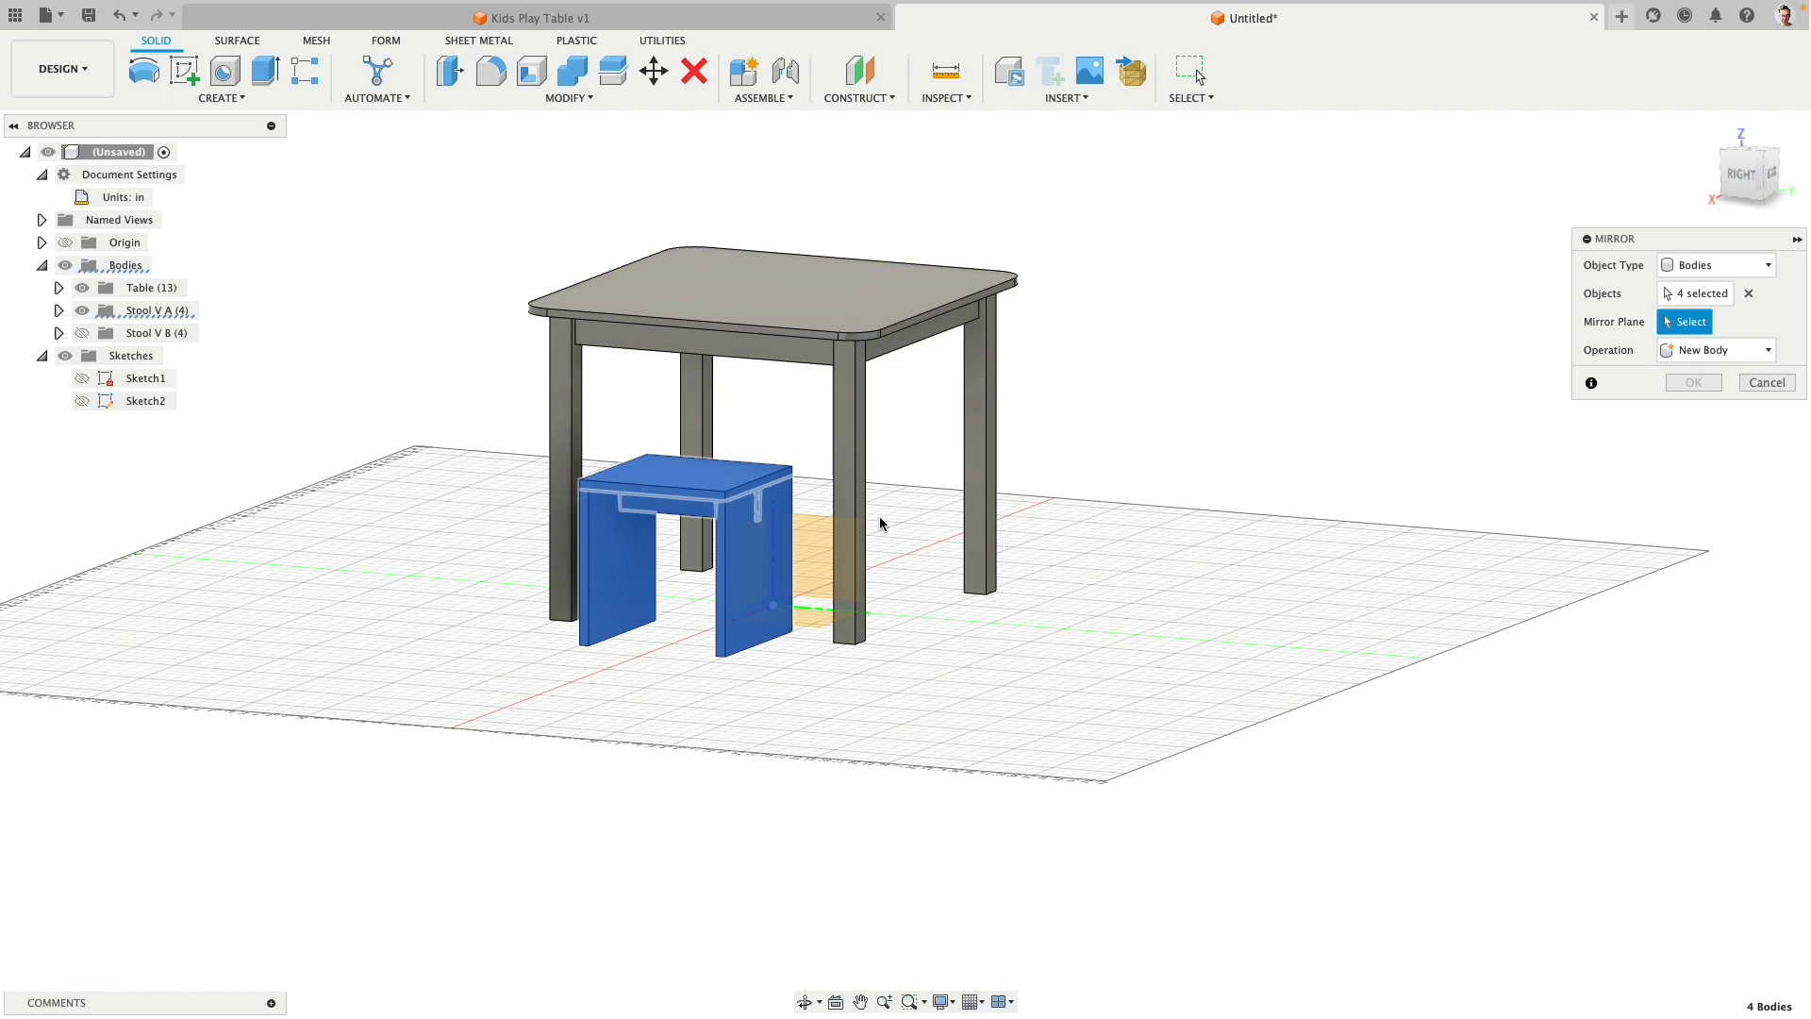
pyautogui.click(808, 547)
pyautogui.click(1693, 382)
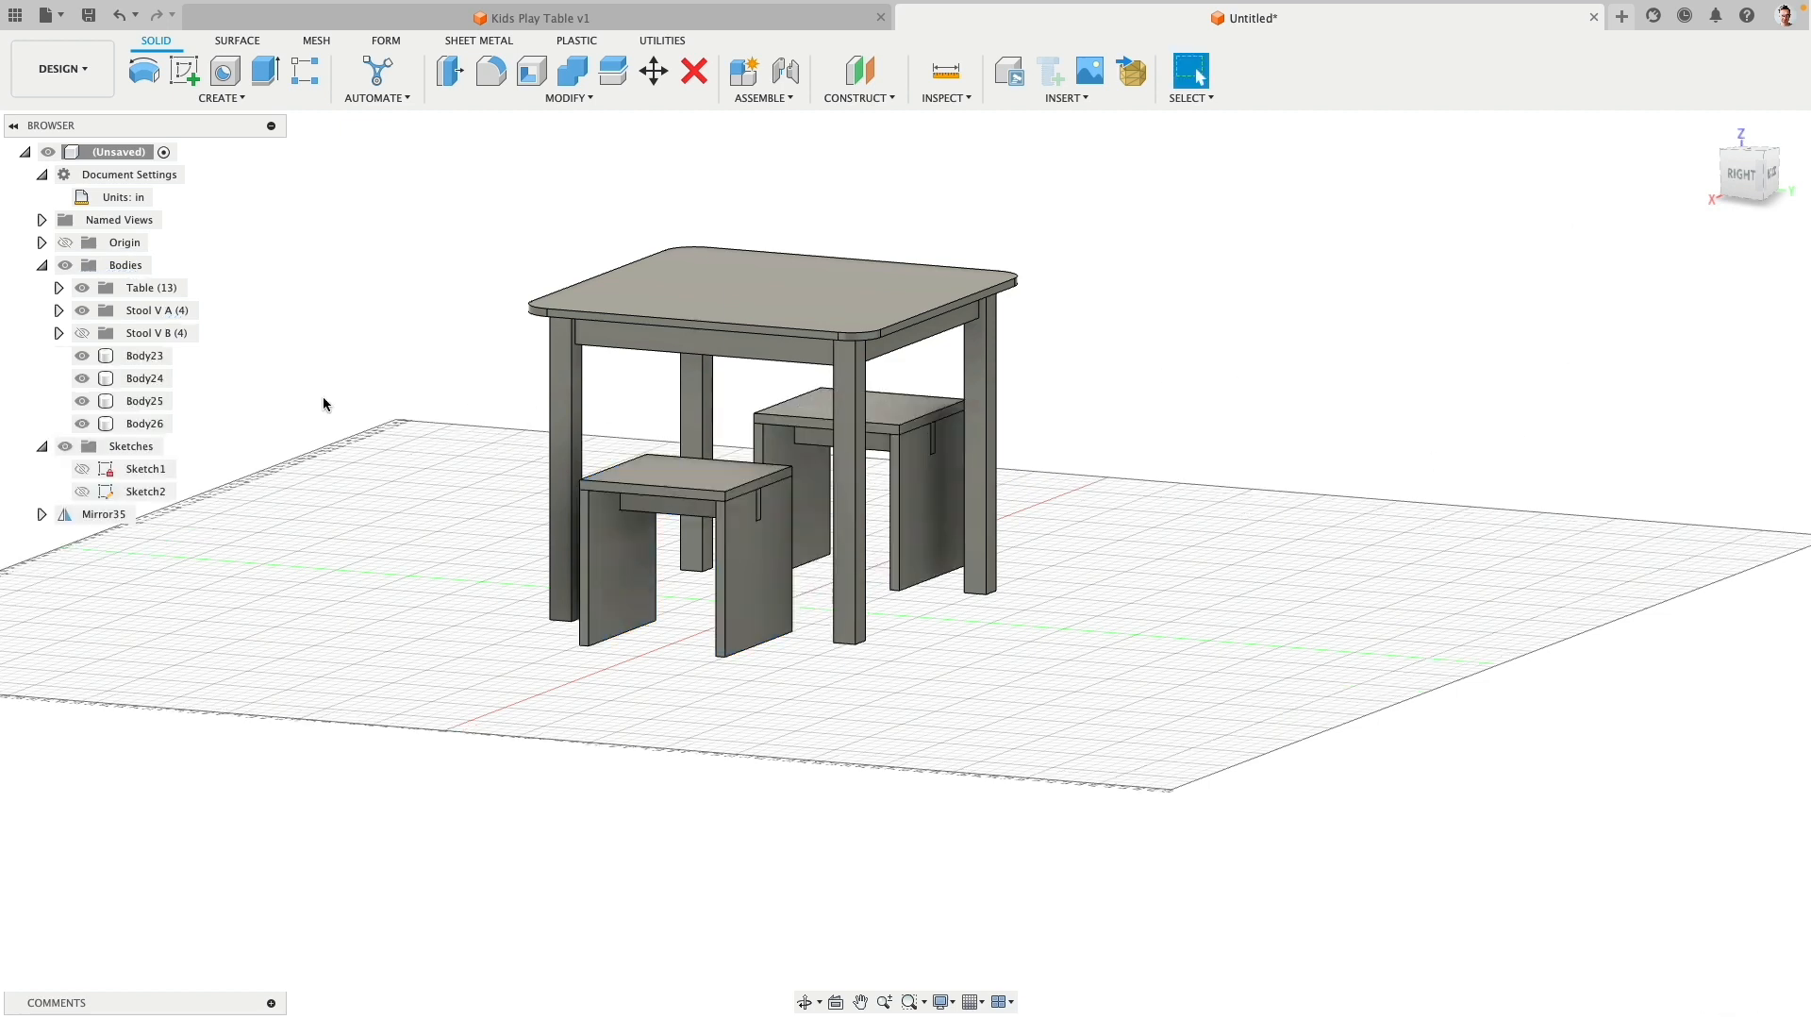
# Step: Move the four newly mirrored stool bodies into the Stool V A group
pyautogui.click(151, 356)
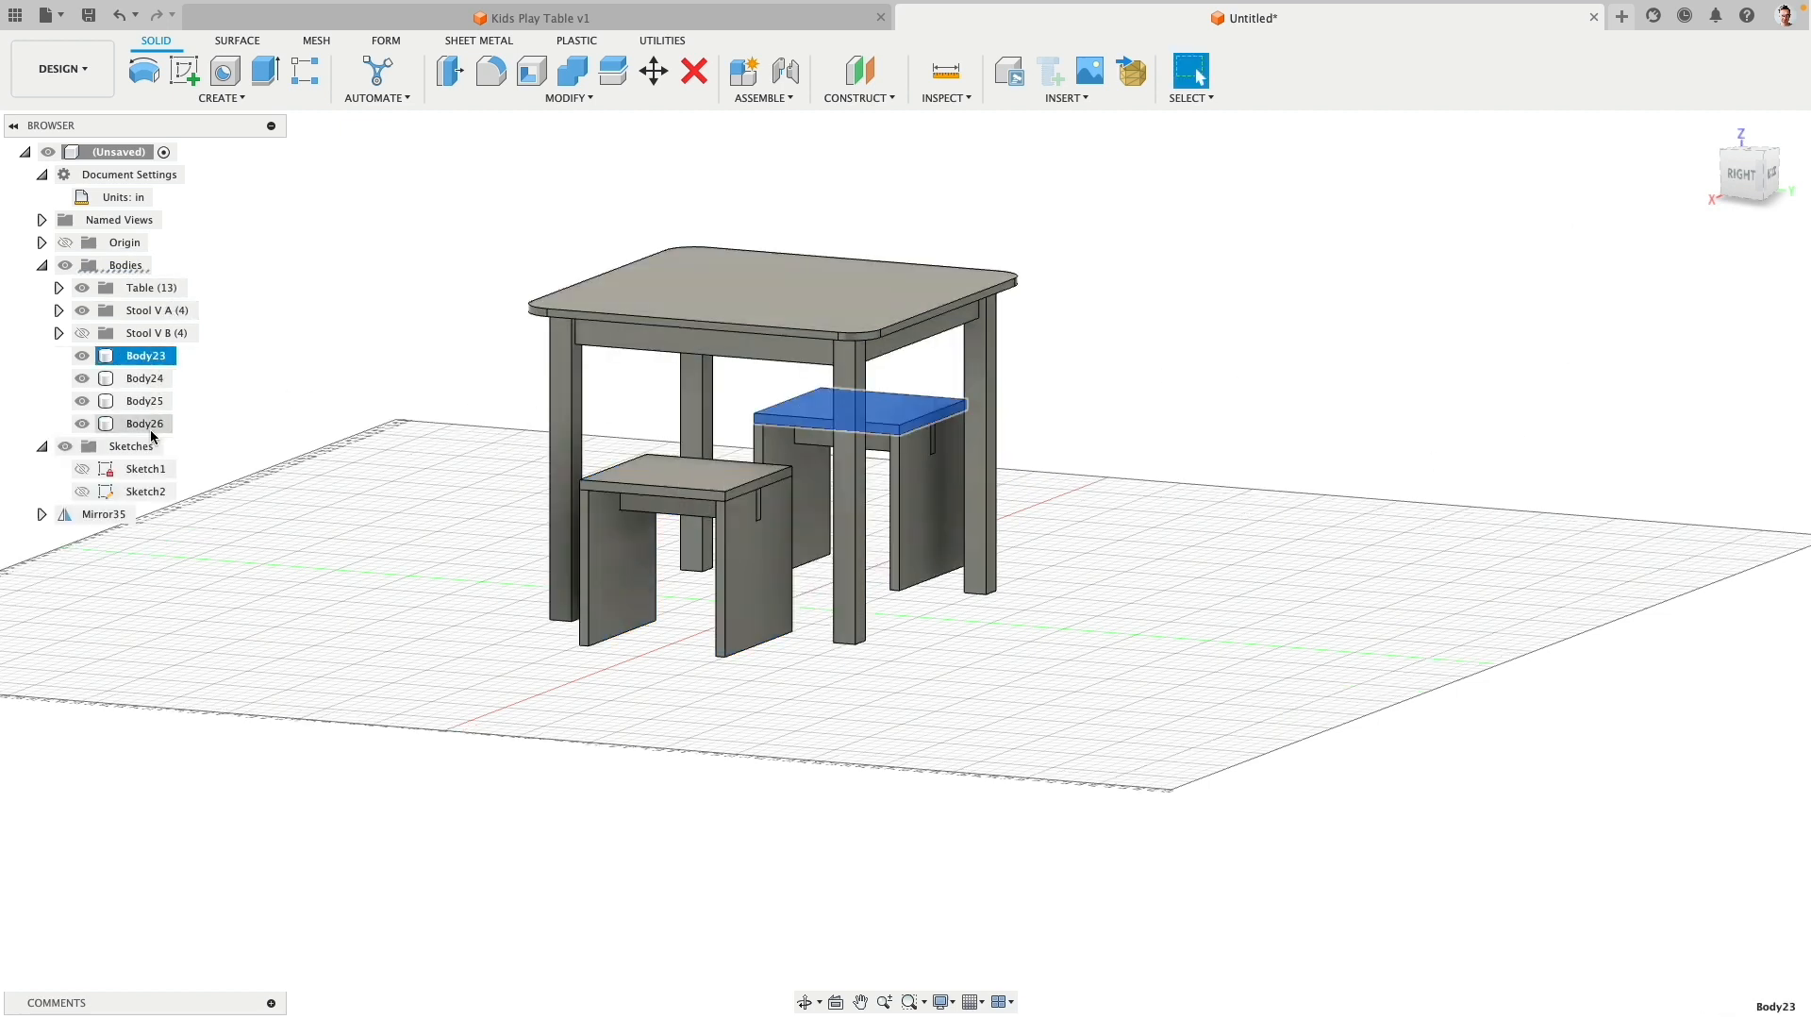
pyautogui.keyDown('shift'); pyautogui.click(146, 424); pyautogui.keyUp('shift')
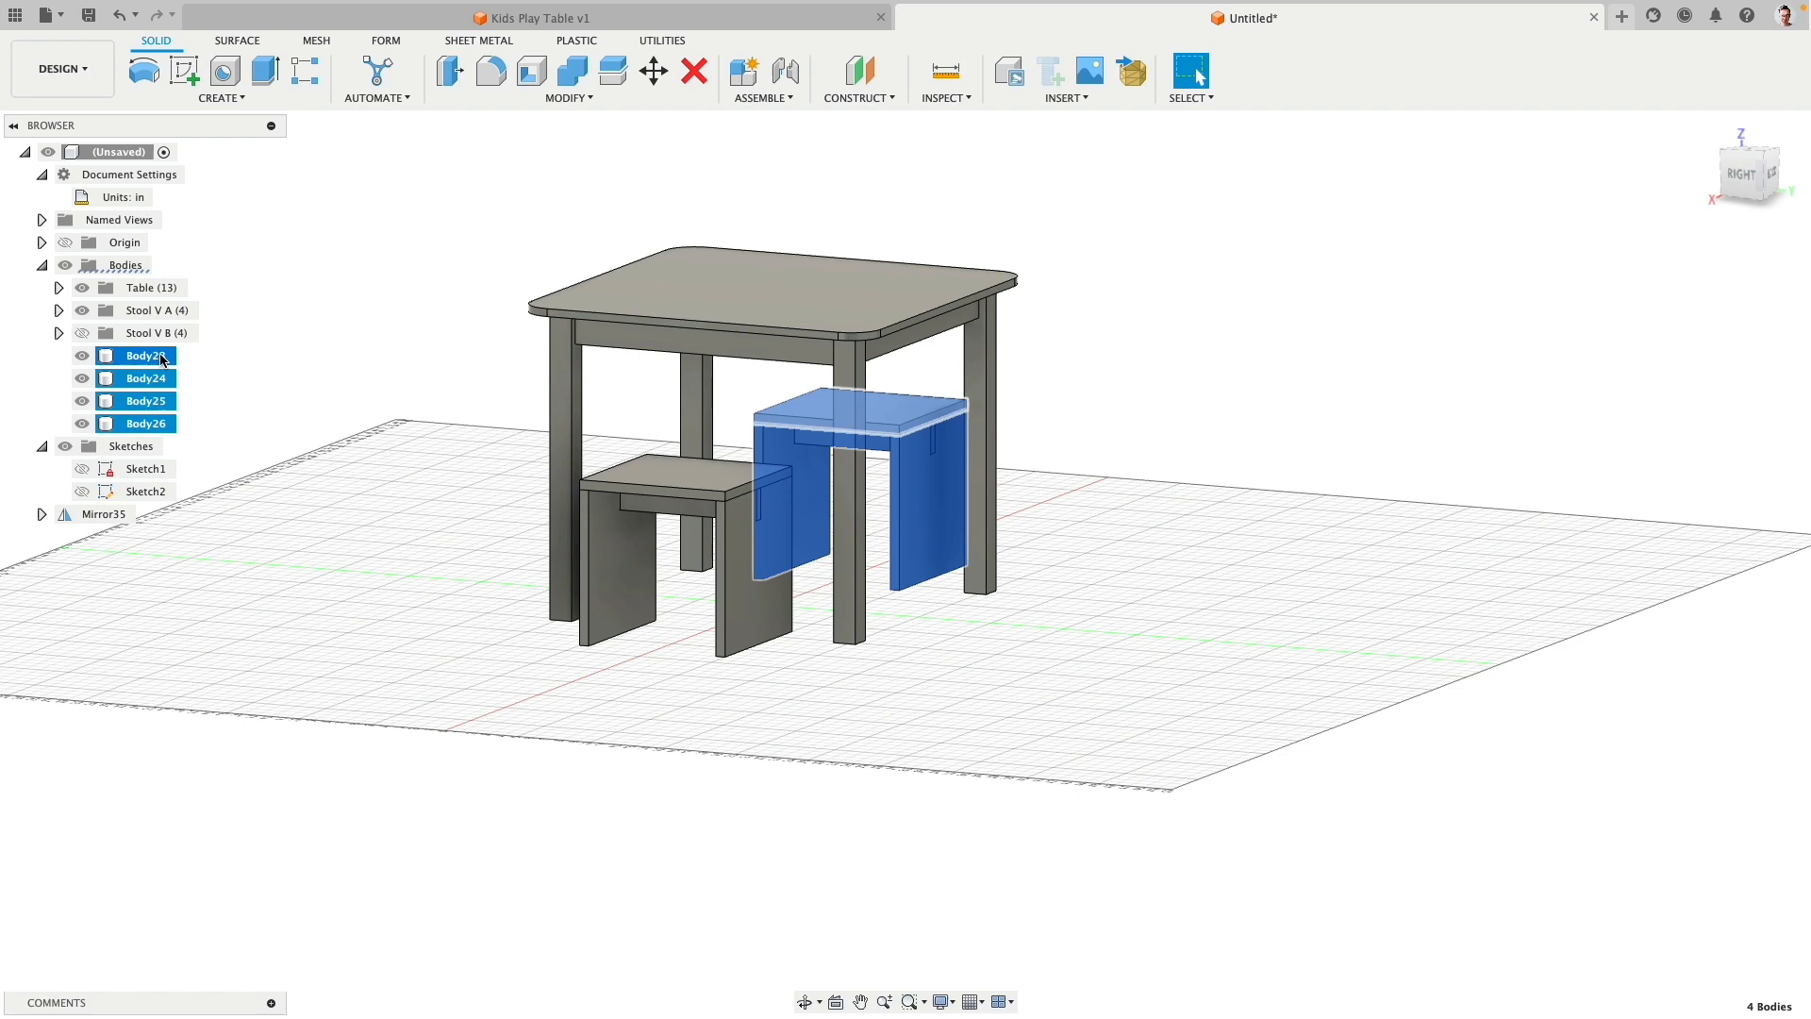
pyautogui.moveTo(162, 342); pyautogui.dragTo(161, 313)
# Step: Hide the Stool V A group and show the Stool V B group
pyautogui.click(83, 311)
pyautogui.click(83, 311)
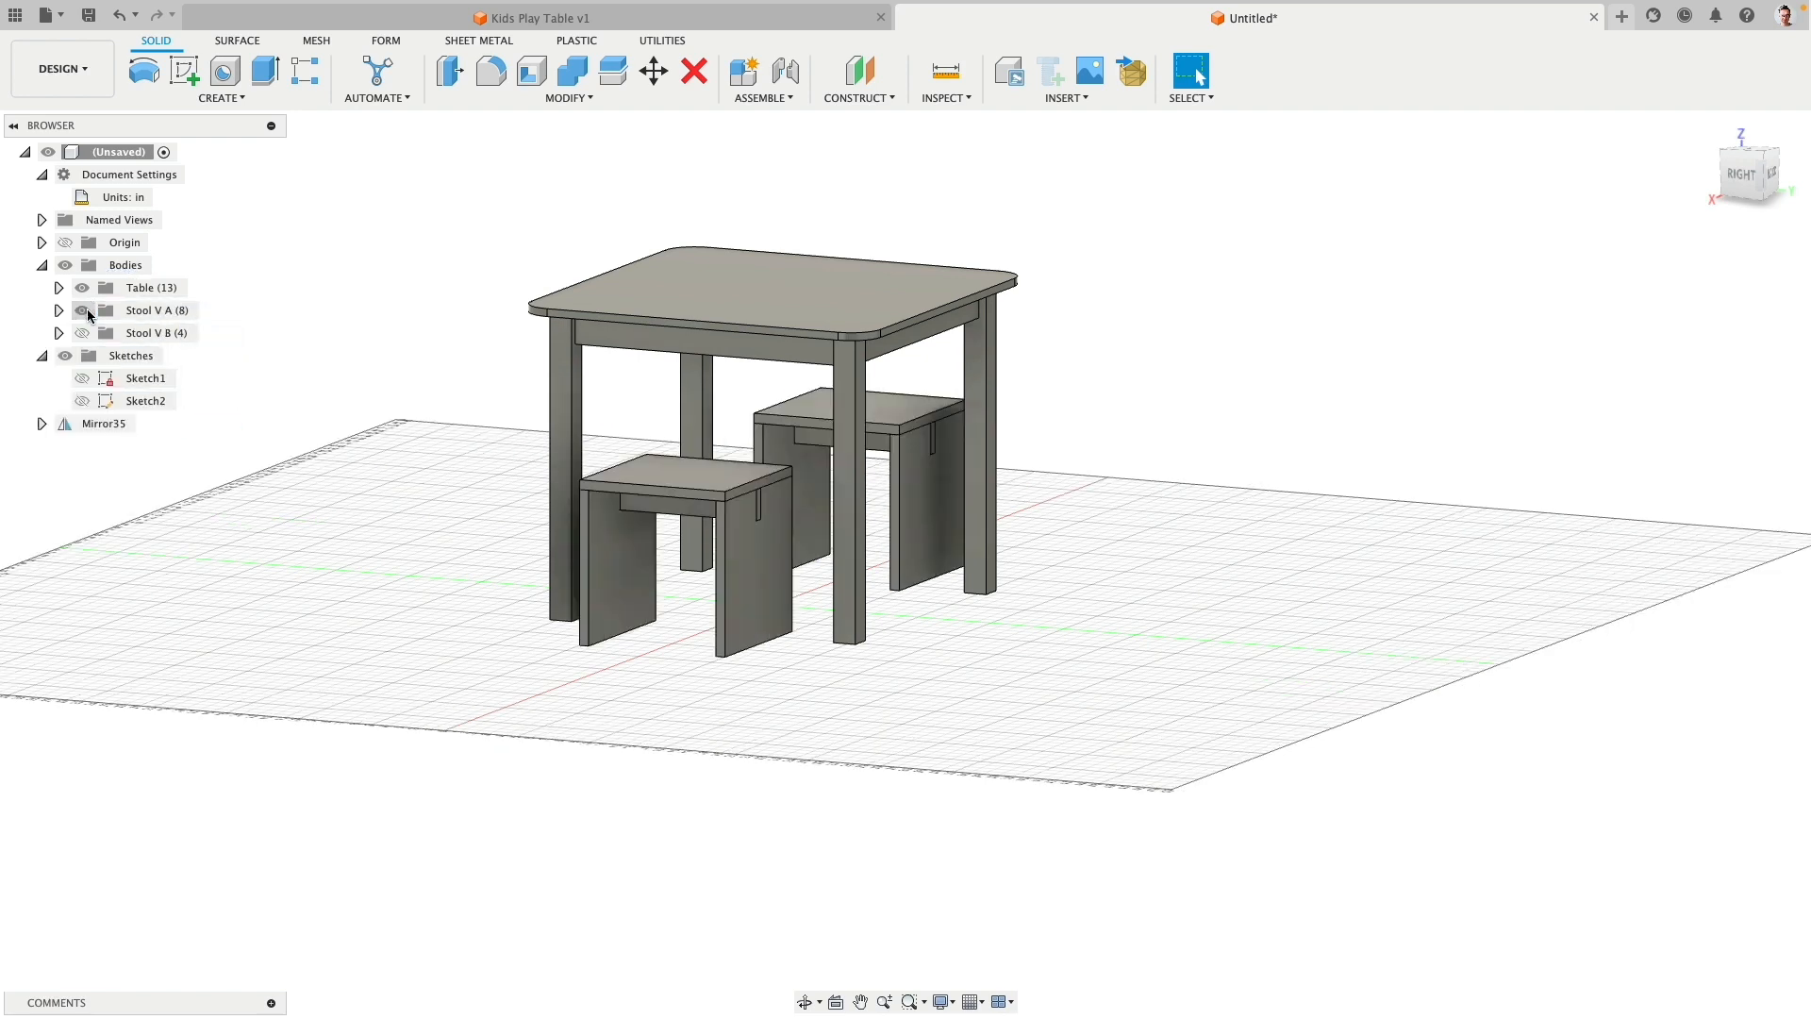
pyautogui.click(83, 310)
pyautogui.click(82, 333)
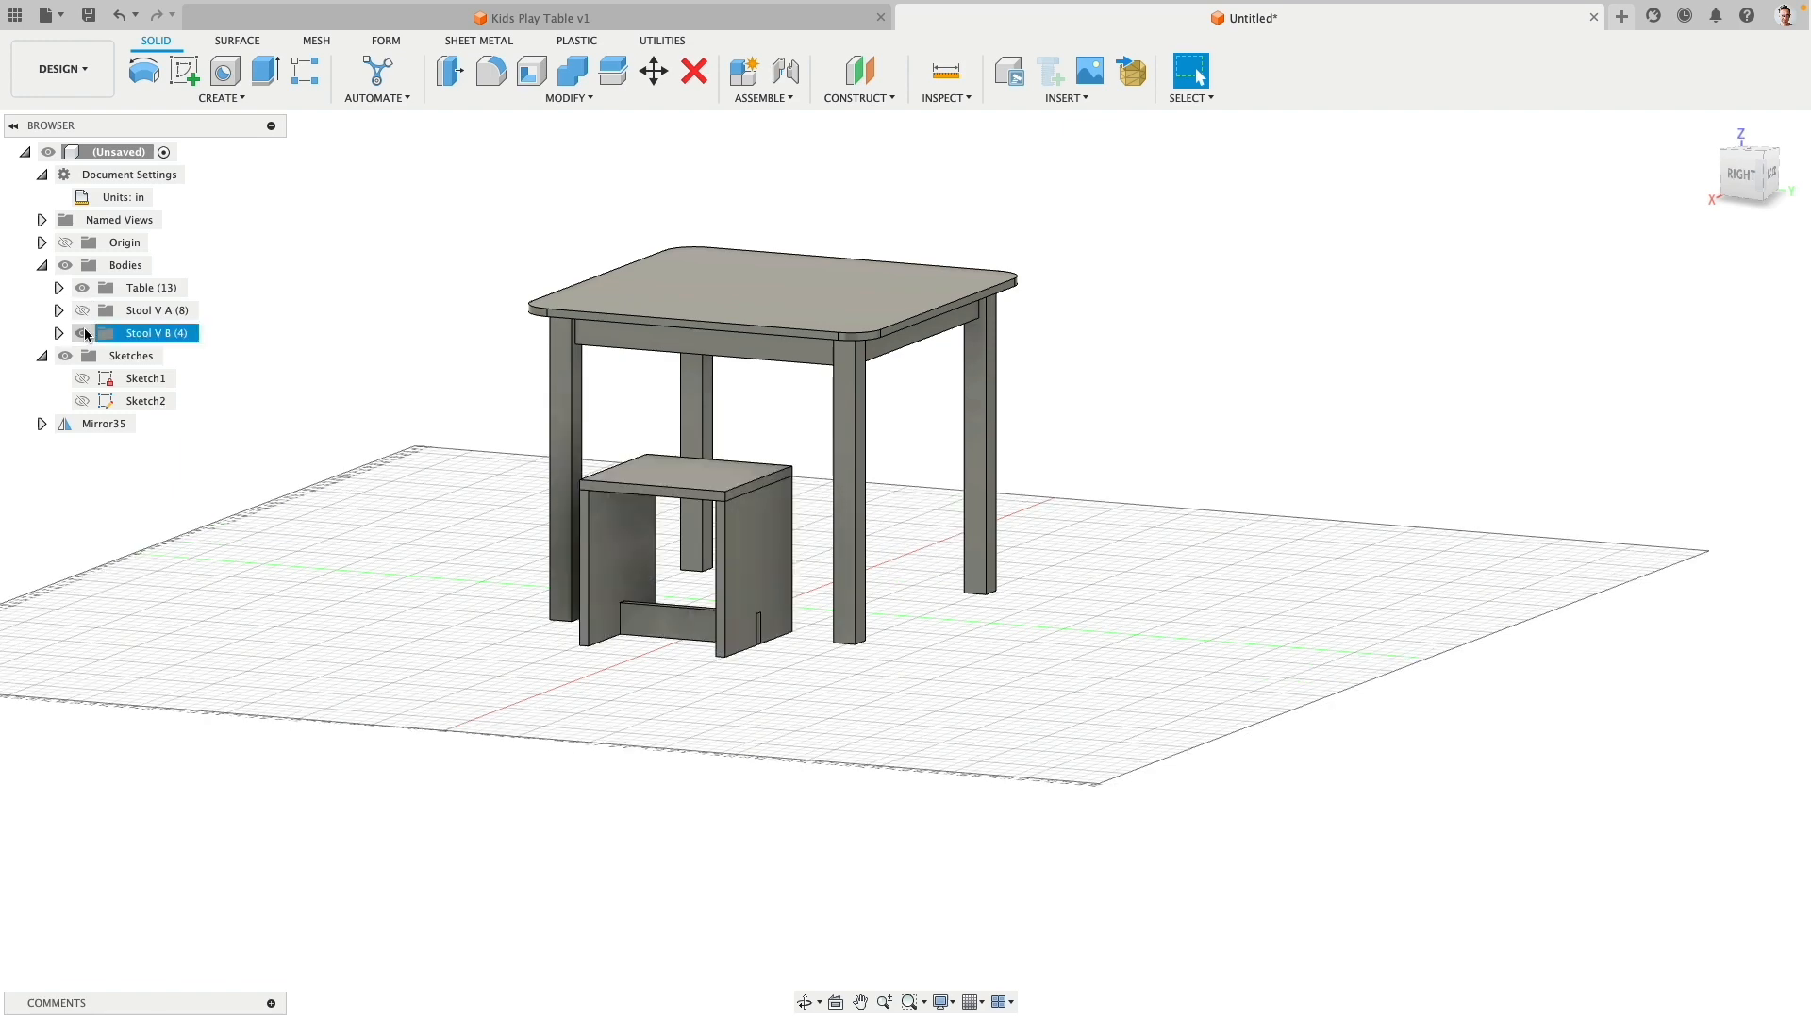
# Step: Mirror the four Stool V B bodies across the origin plane through the table's centre, as new bodies
pyautogui.click(162, 336)
pyautogui.keyDown('shift'); pyautogui.moveTo(364, 311); pyautogui.dragTo(315, 320, button='middle'); pyautogui.keyUp('shift')
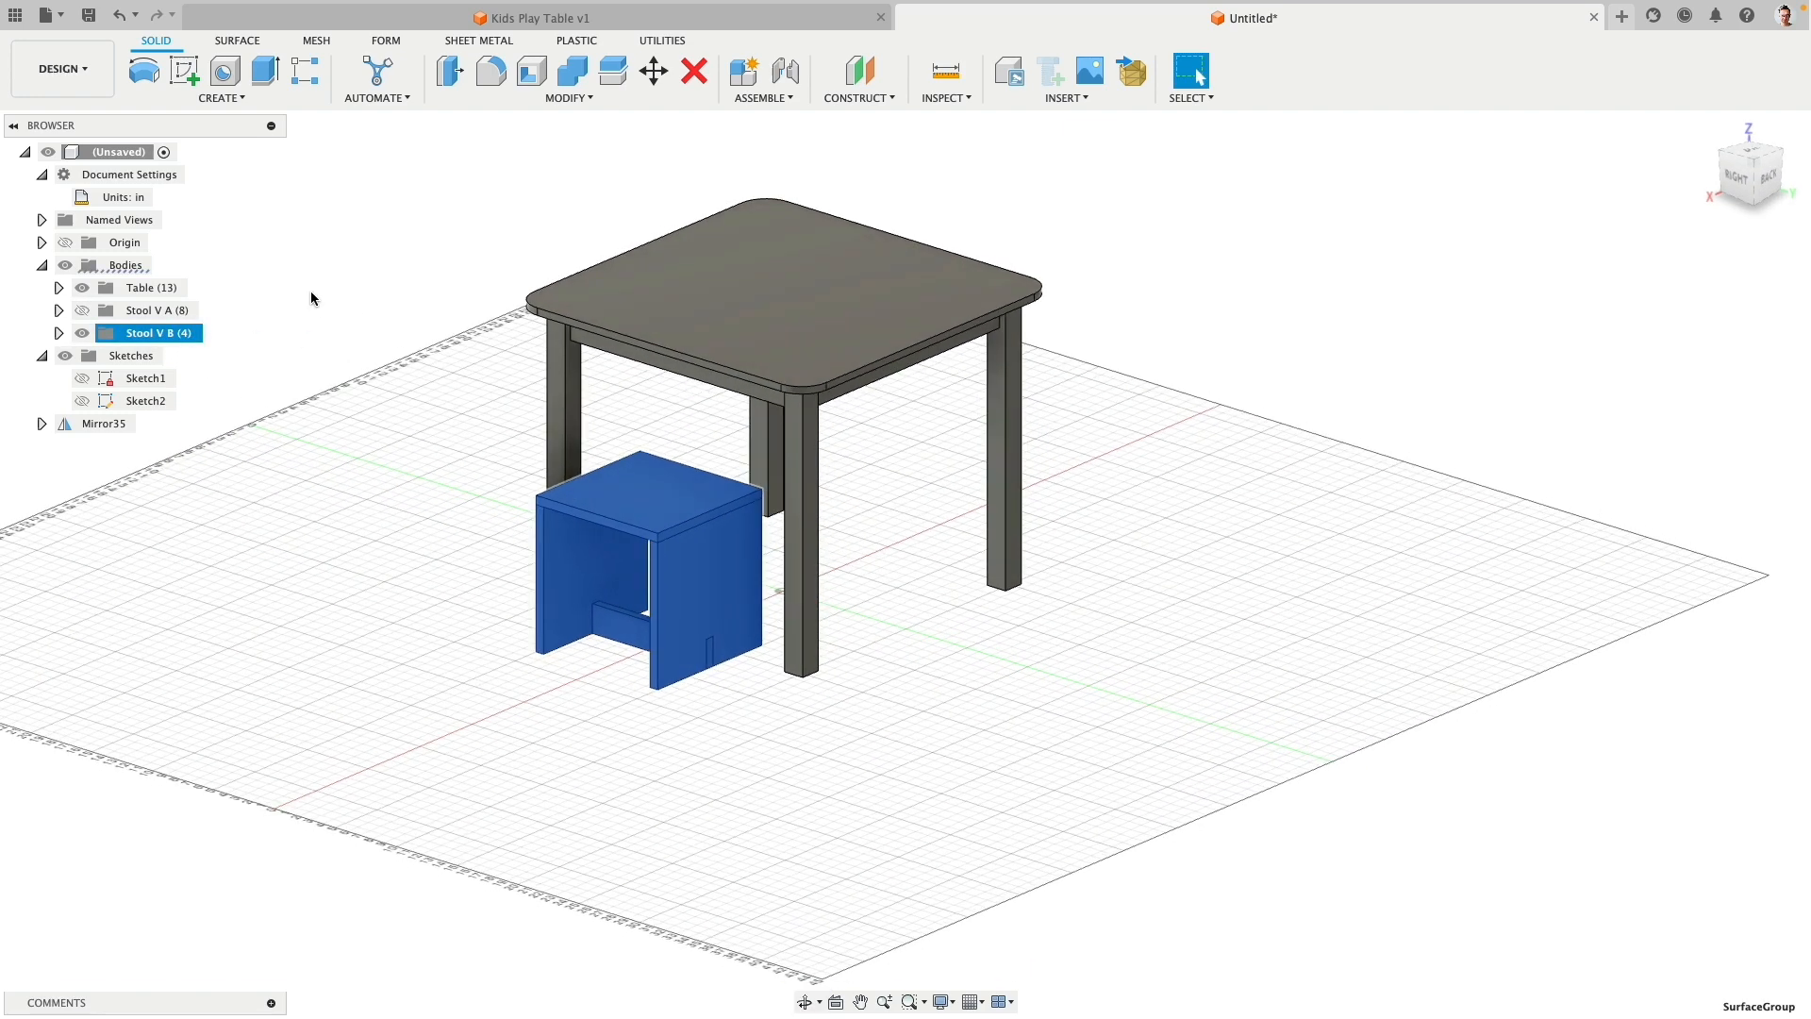
pyautogui.click(222, 98)
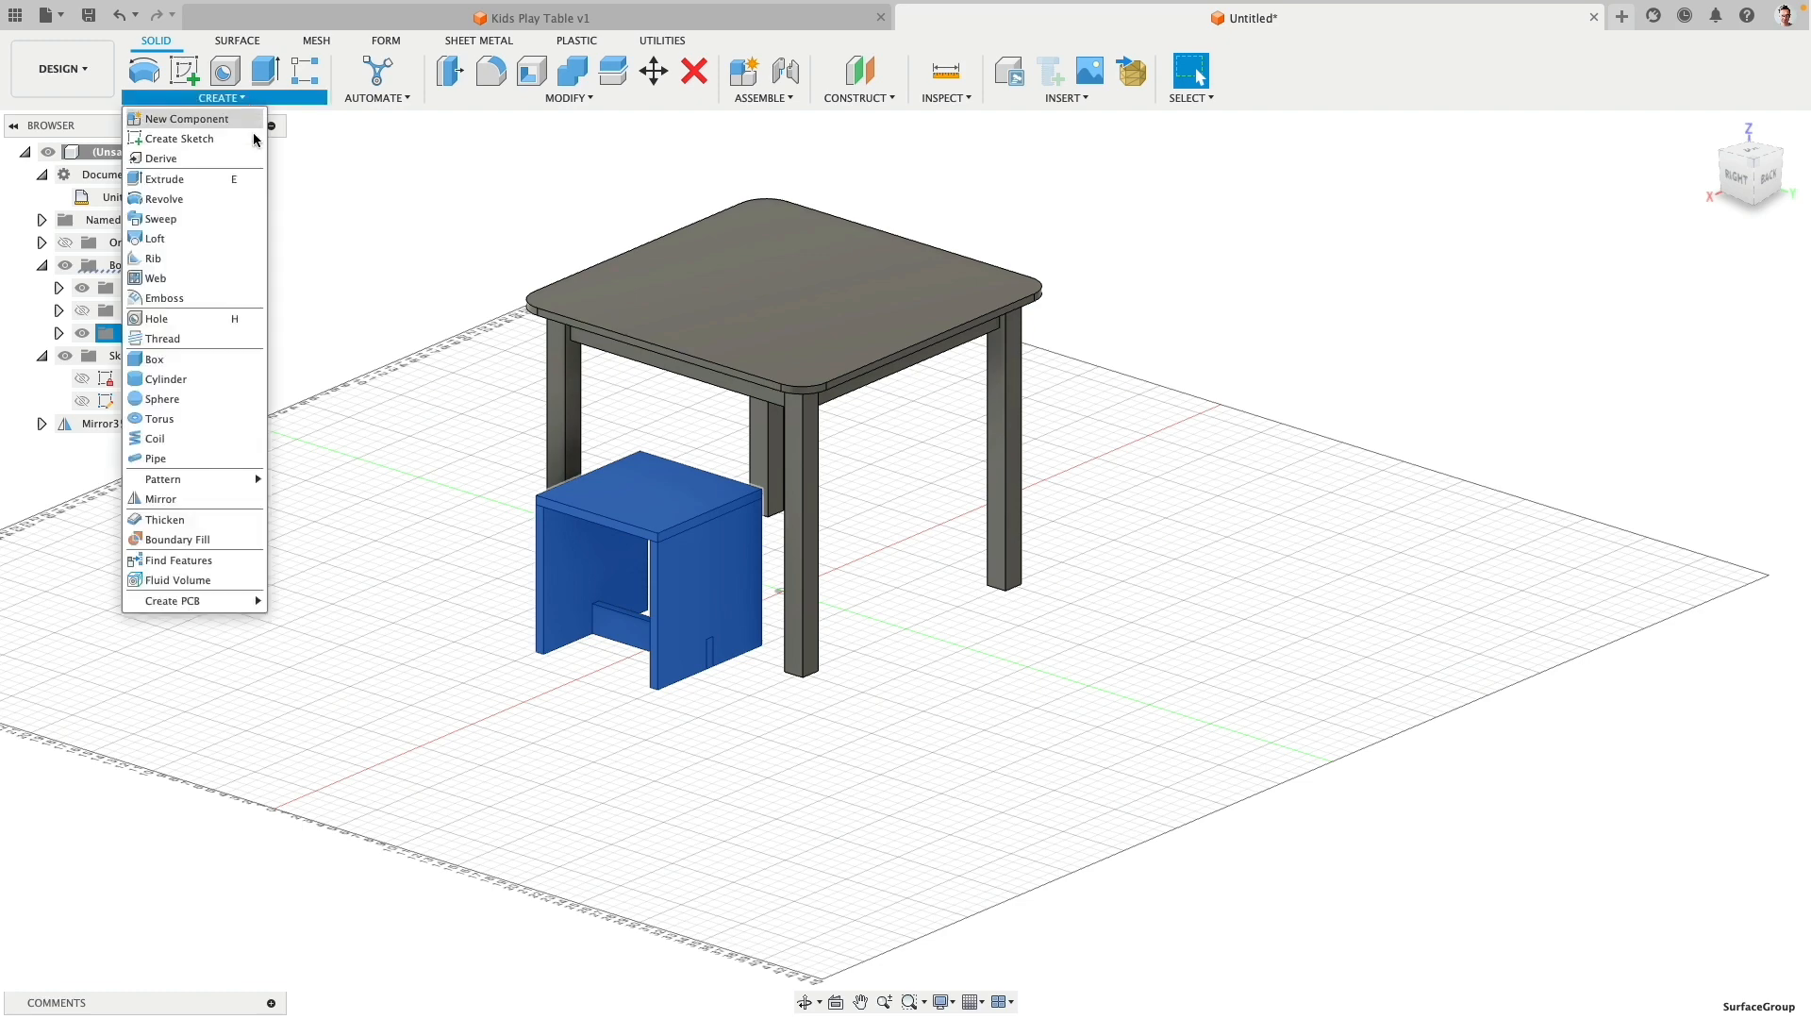
pyautogui.moveTo(210, 486)
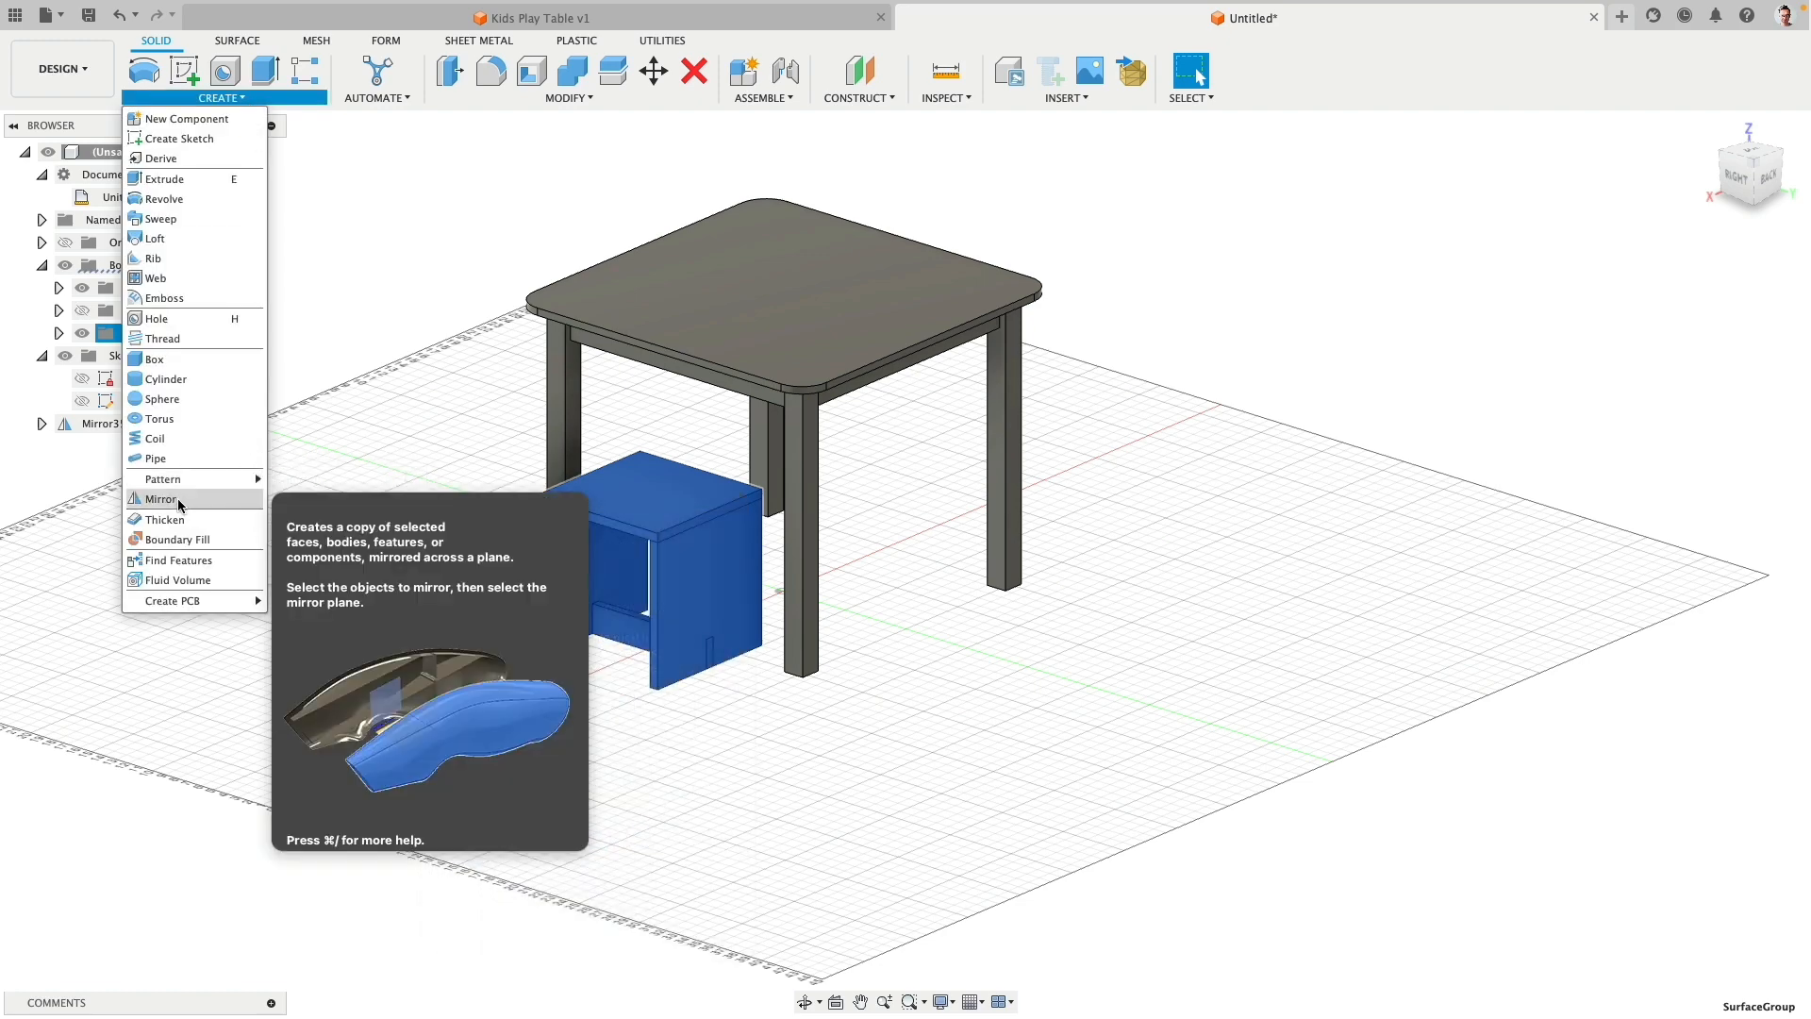
pyautogui.click(178, 498)
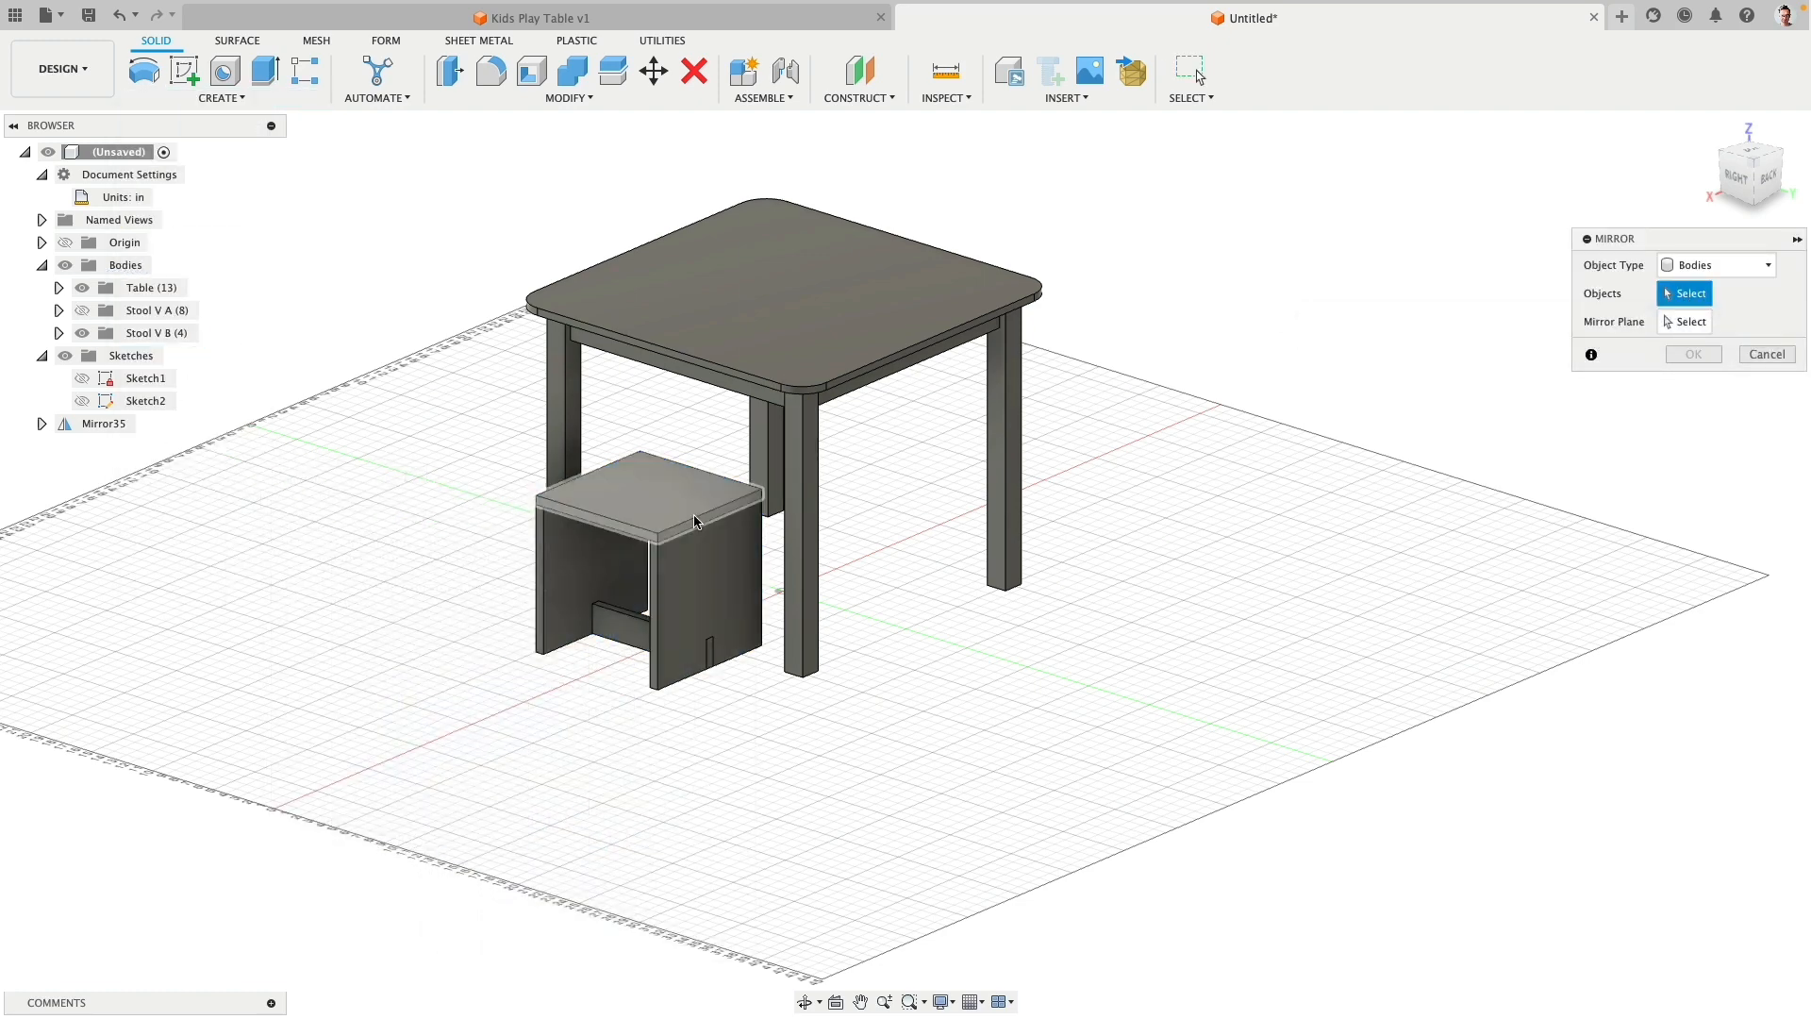
pyautogui.click(665, 495)
pyautogui.click(597, 572)
pyautogui.click(623, 634)
pyautogui.click(689, 601)
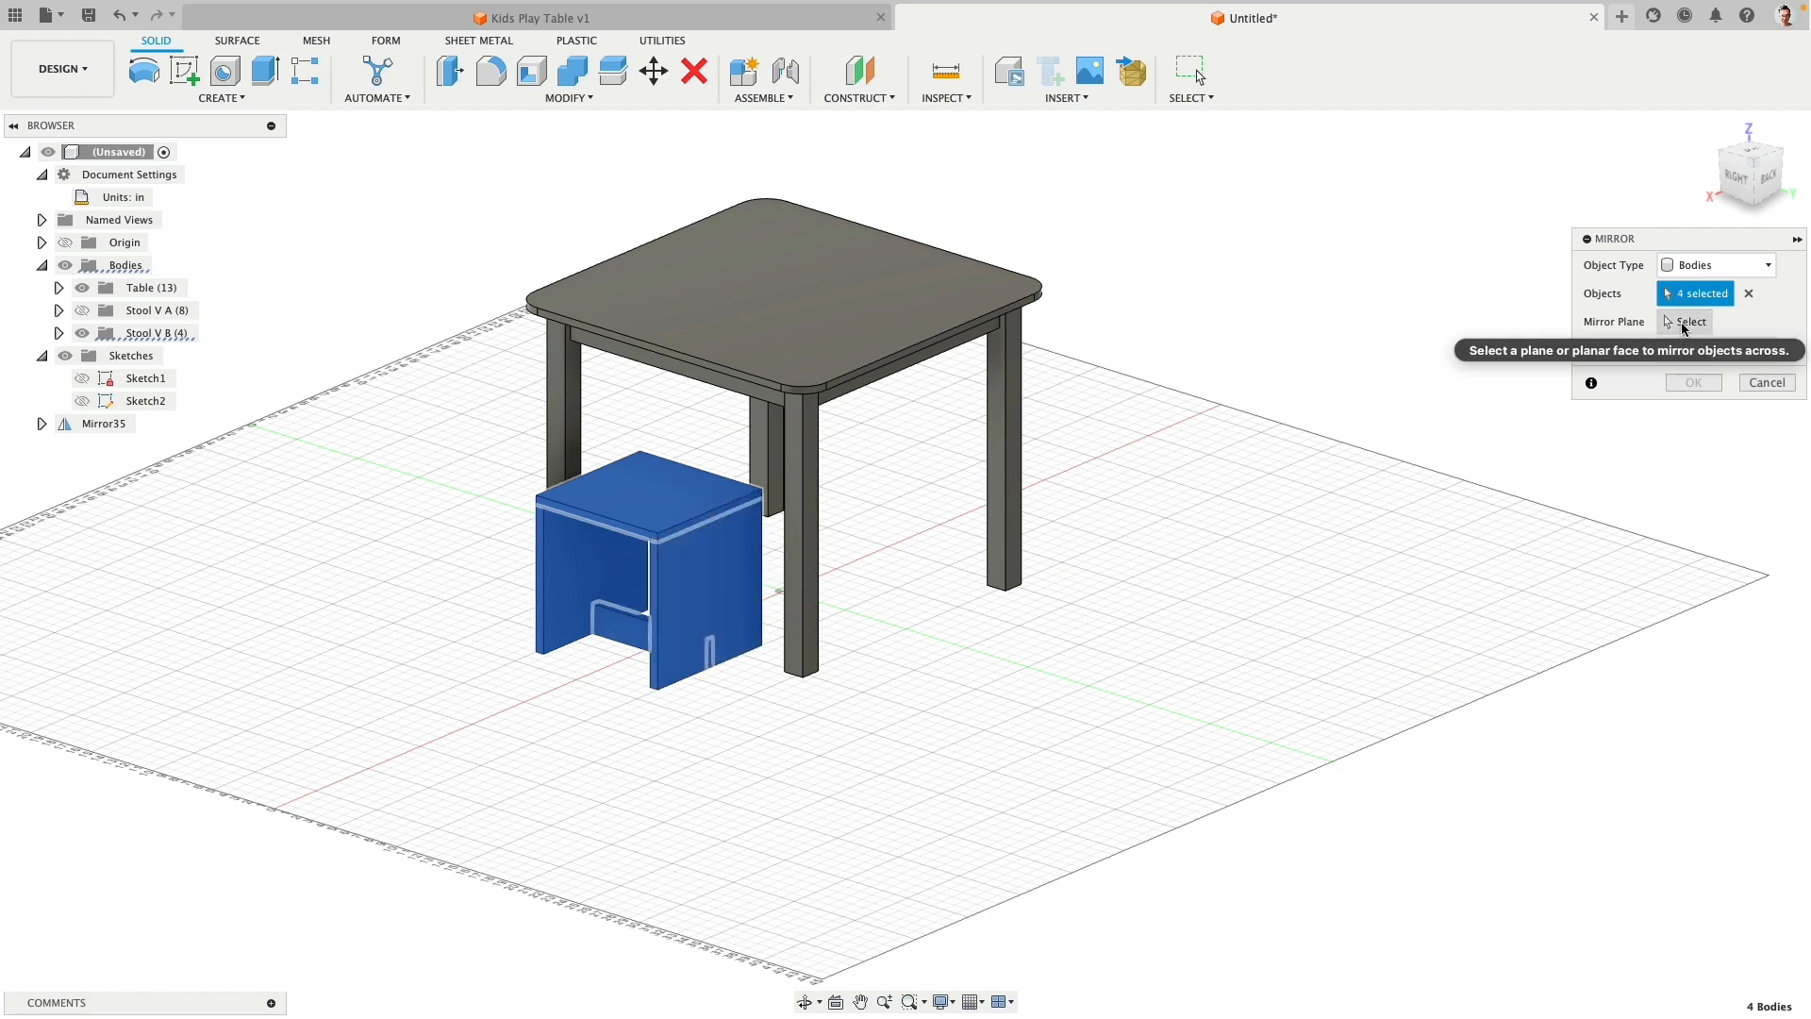
pyautogui.click(1683, 325)
pyautogui.click(836, 543)
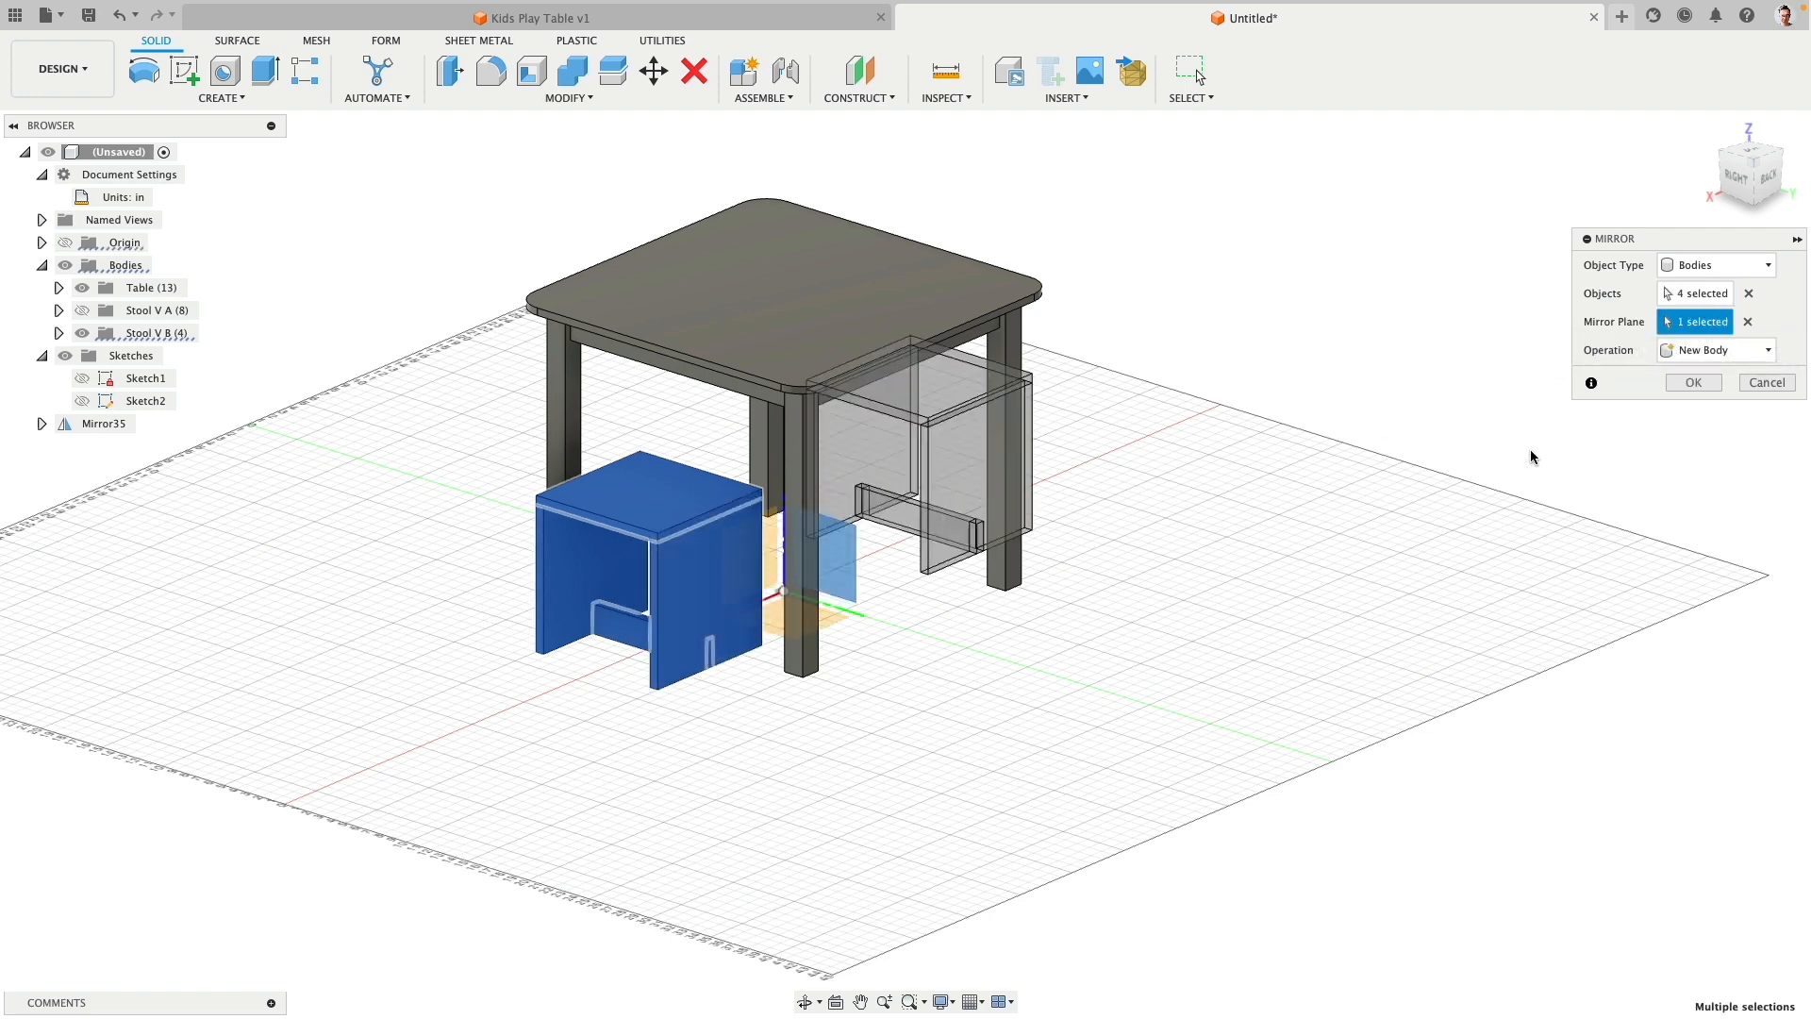
pyautogui.click(1688, 386)
# Step: Move the four mirrored low-rail stool bodies into the Stool V B group
pyautogui.click(140, 358)
pyautogui.keyDown('shift'); pyautogui.click(148, 425); pyautogui.keyUp('shift')
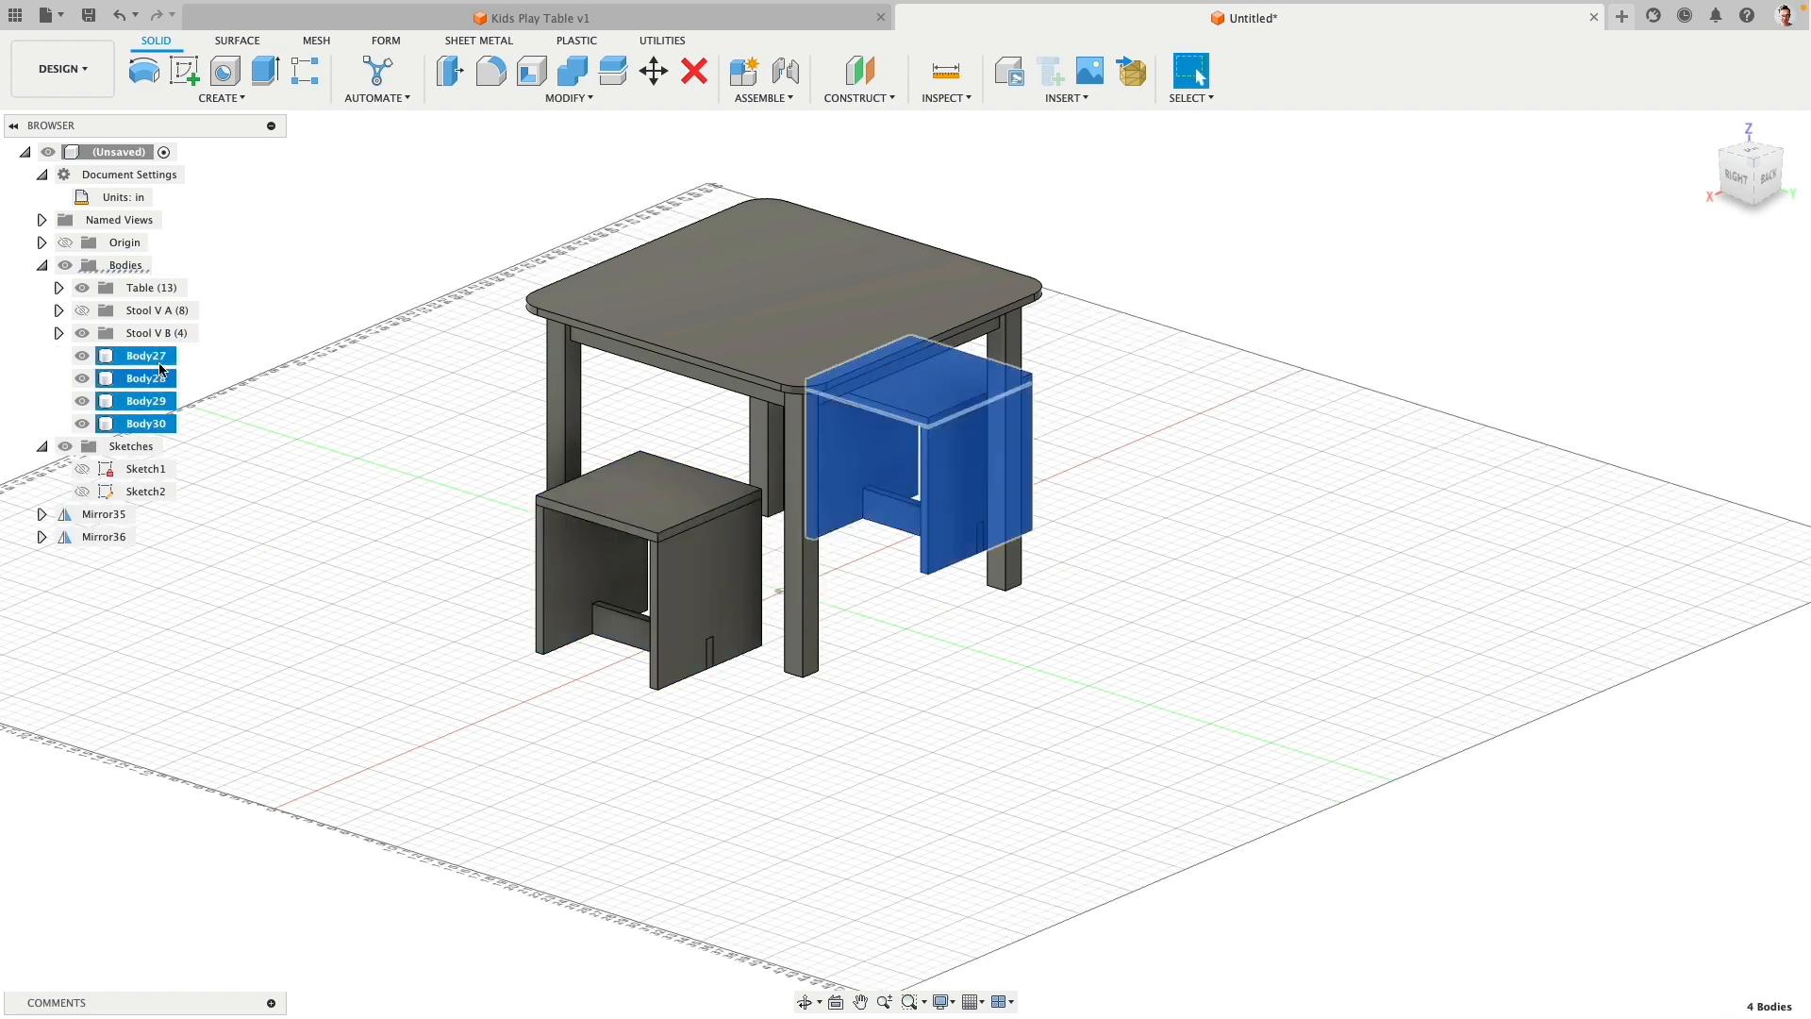
pyautogui.moveTo(160, 370); pyautogui.dragTo(151, 333)
# Step: Show the origin and rotate all eight Stool V B bodies 90 degrees about the vertical origin axis
pyautogui.click(161, 332)
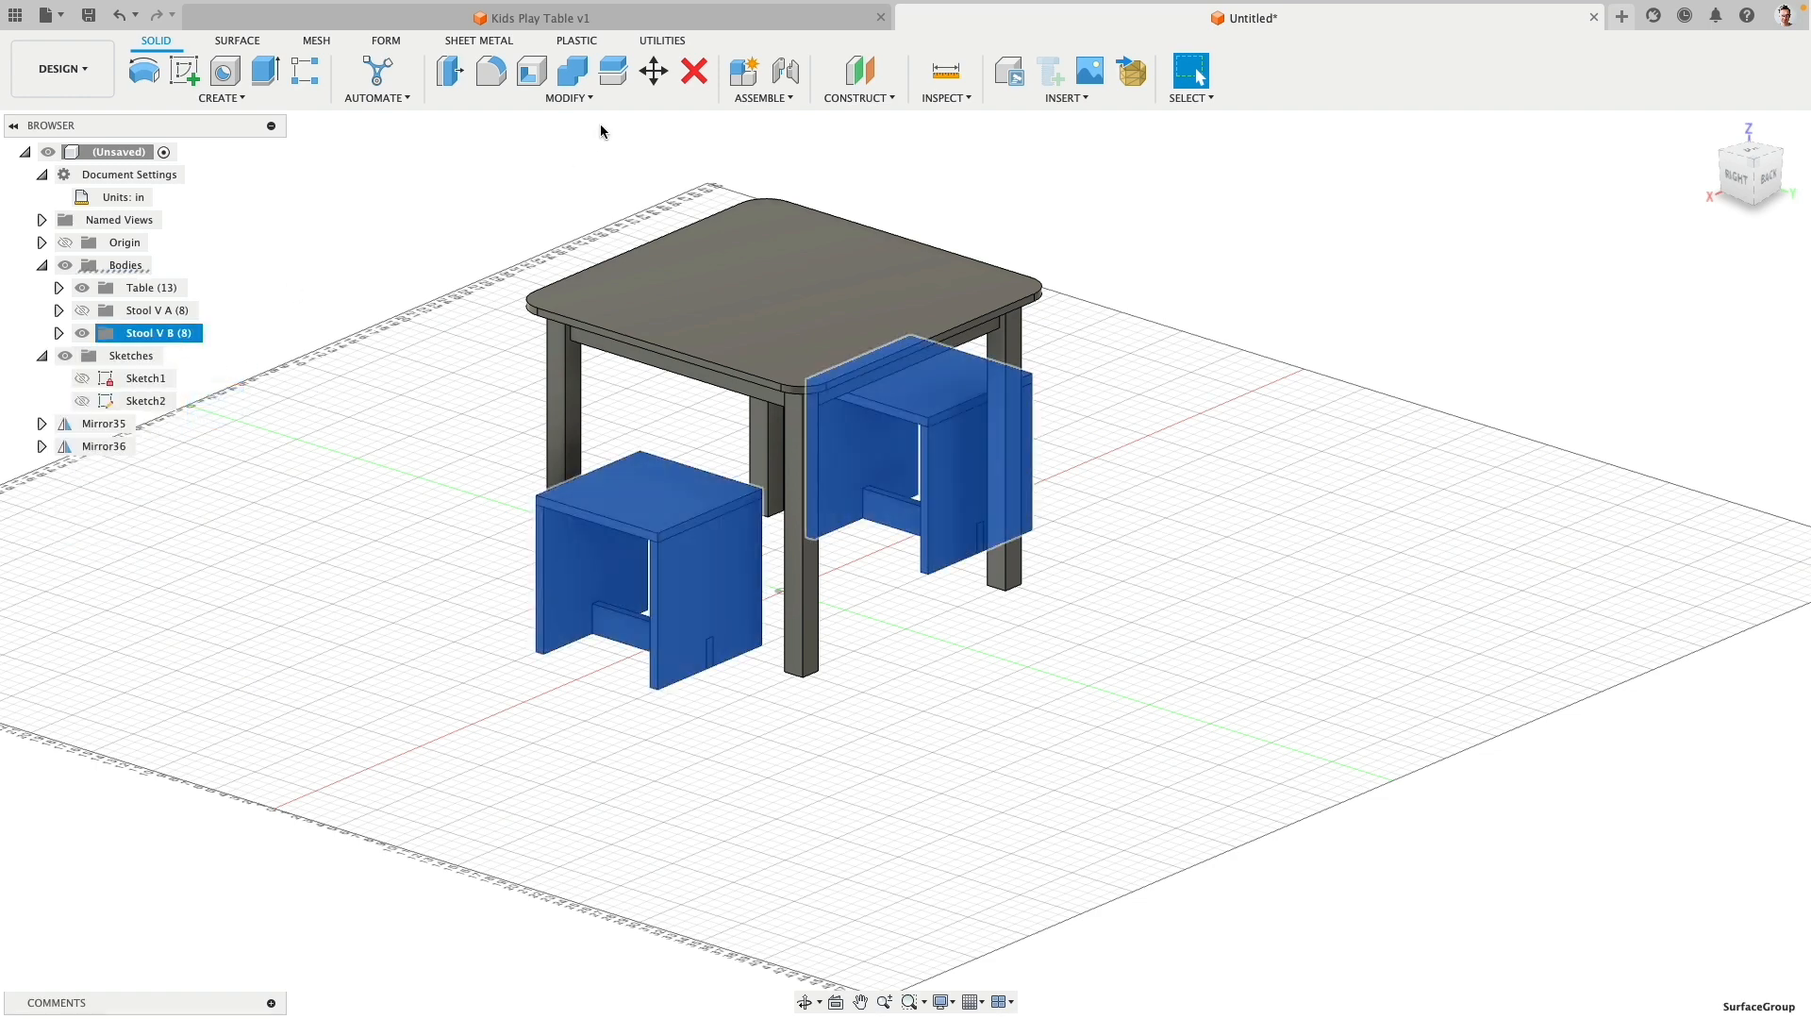
pyautogui.click(652, 70)
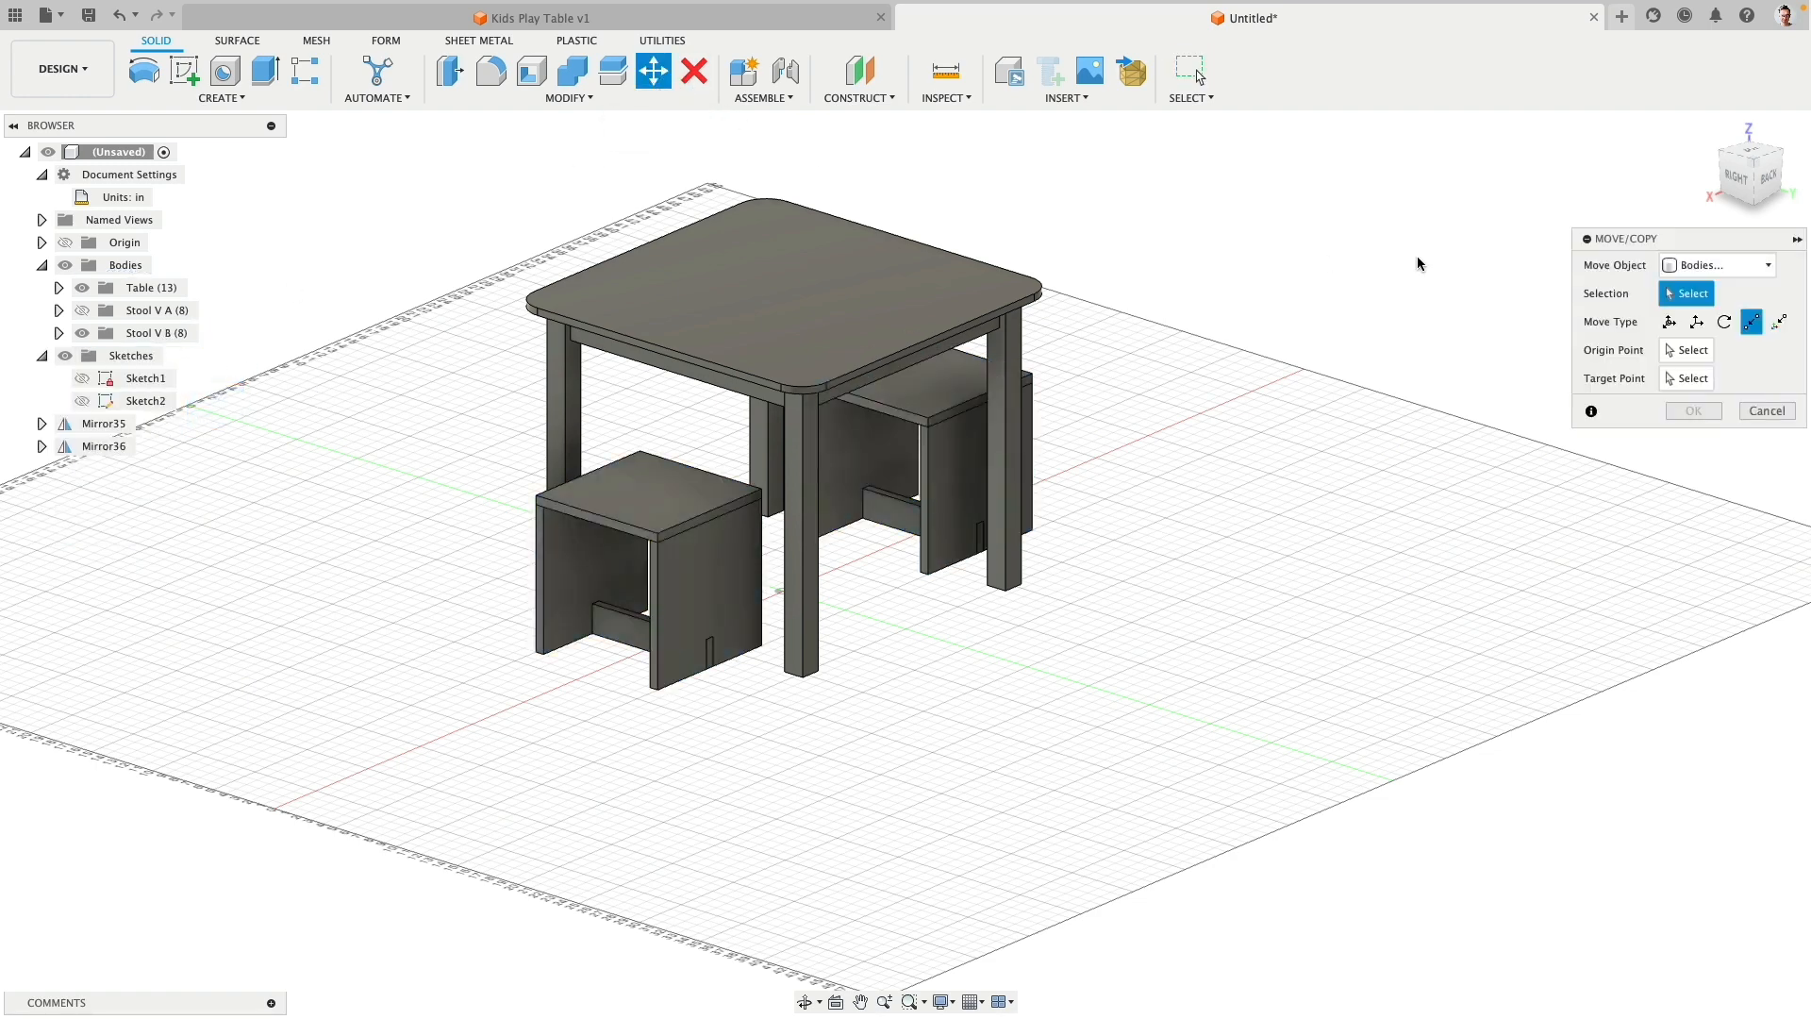
pyautogui.click(651, 489)
pyautogui.click(603, 543)
pyautogui.click(626, 627)
pyautogui.click(708, 594)
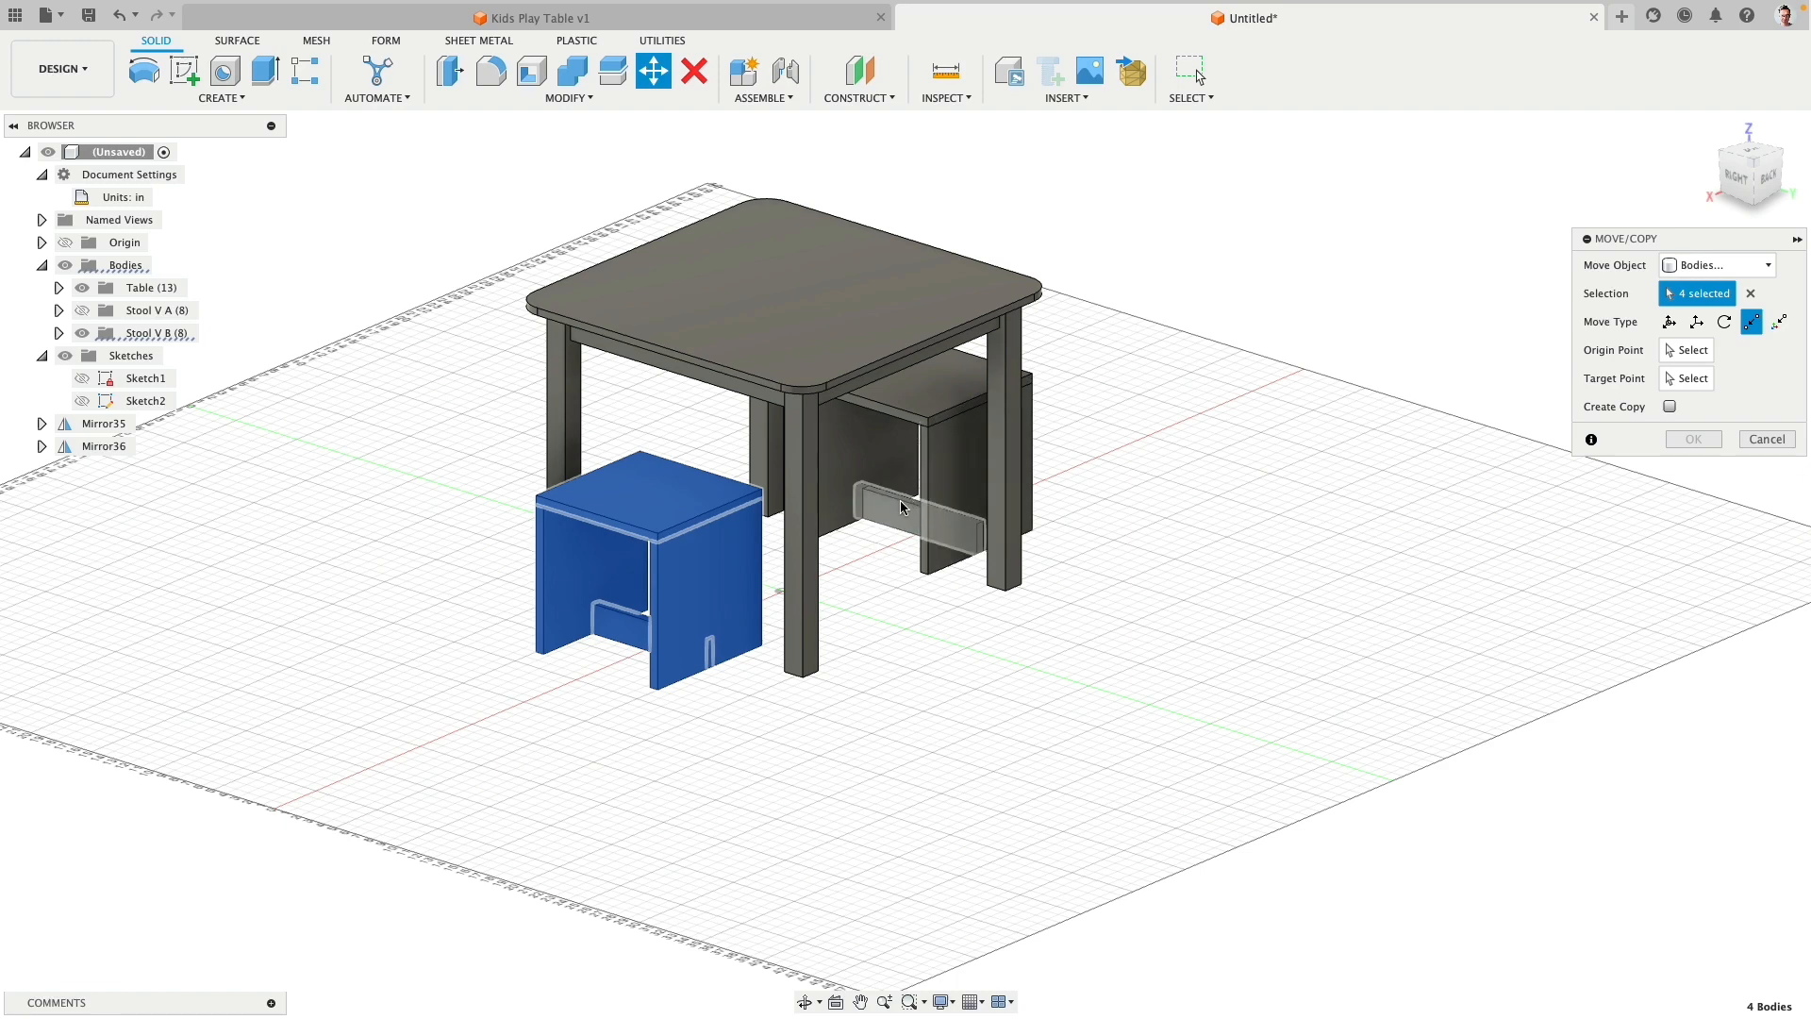
pyautogui.click(901, 503)
pyautogui.click(877, 453)
pyautogui.click(924, 396)
pyautogui.click(971, 506)
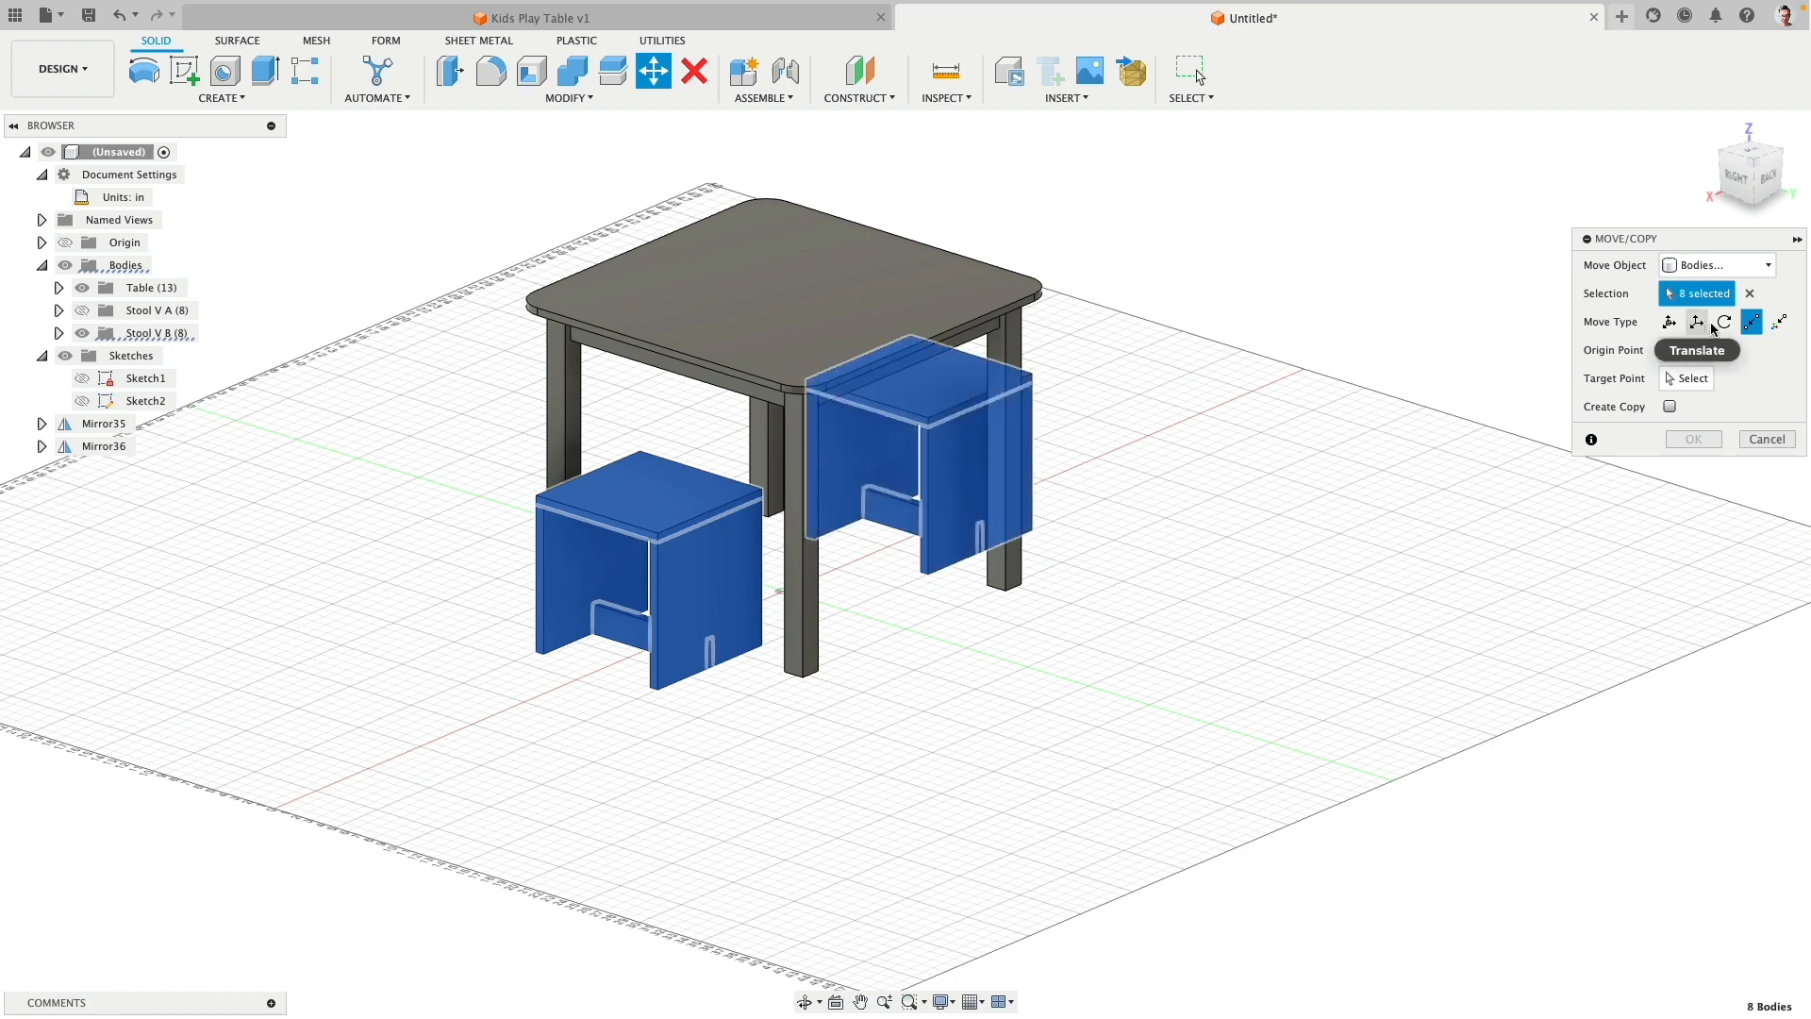
pyautogui.click(1670, 321)
pyautogui.keyDown('shift'); pyautogui.moveTo(1120, 447); pyautogui.dragTo(837, 635, button='middle'); pyautogui.keyUp('shift')
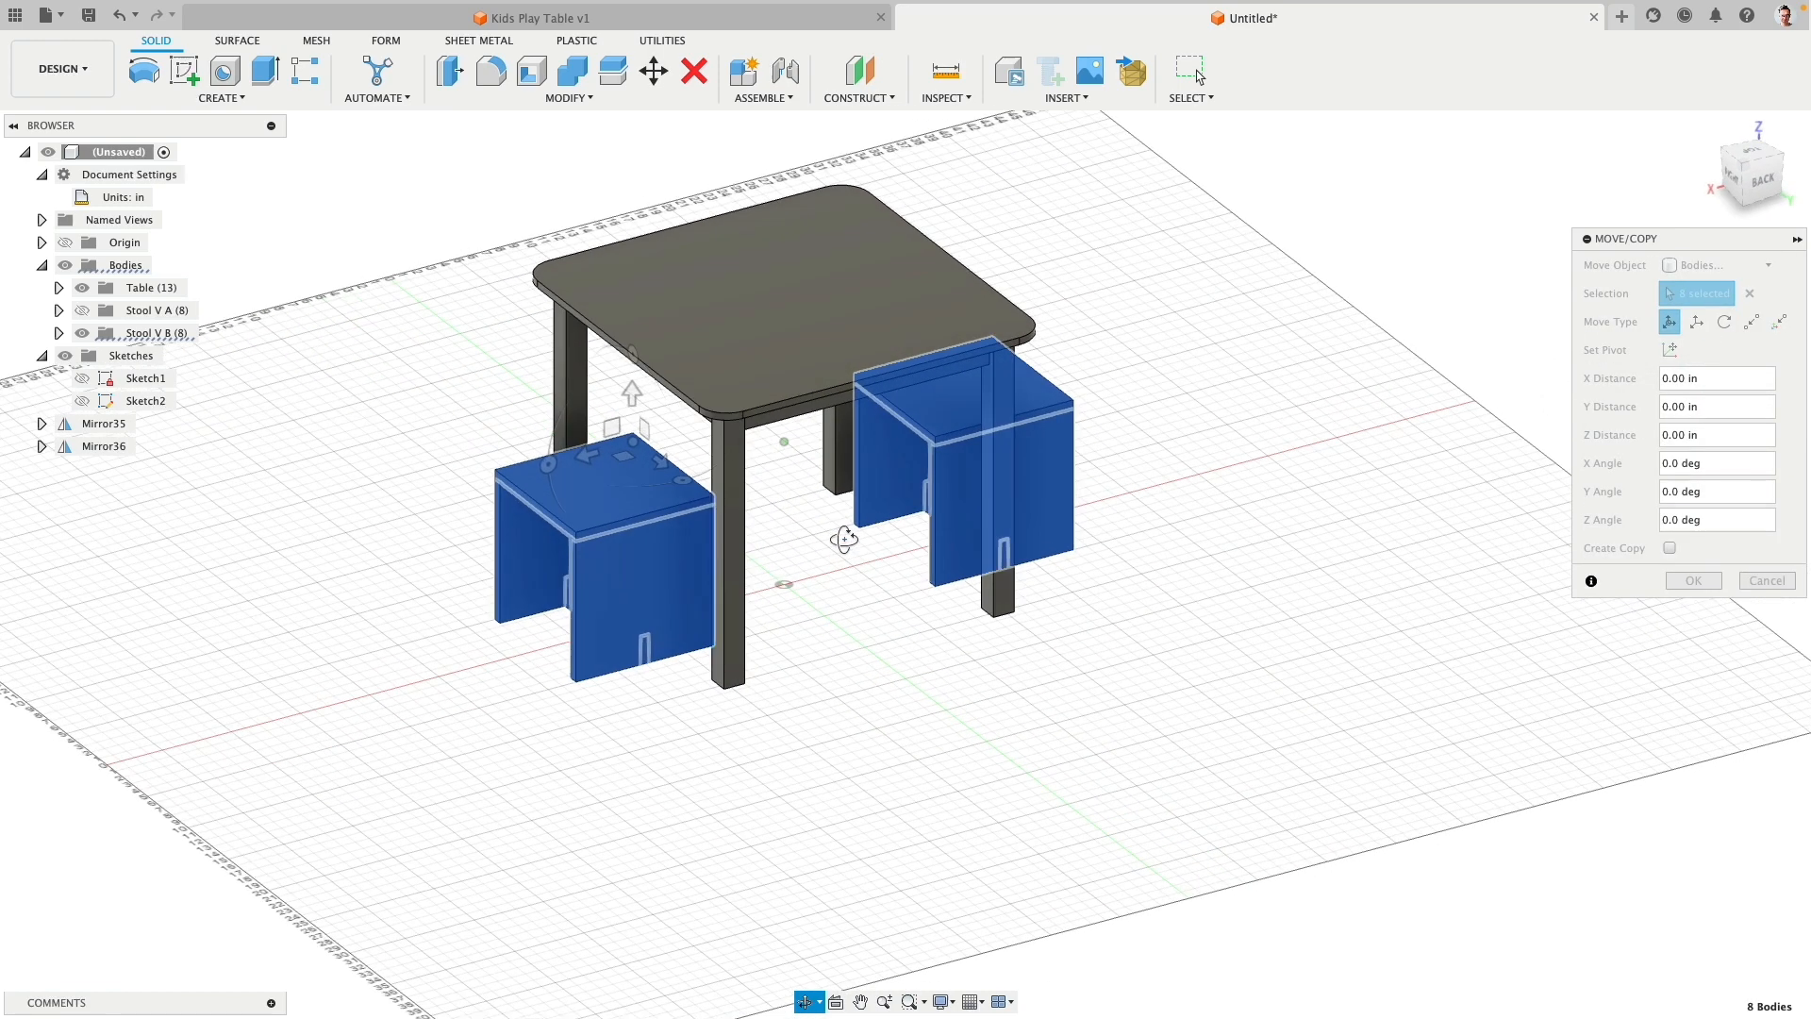
pyautogui.click(1723, 323)
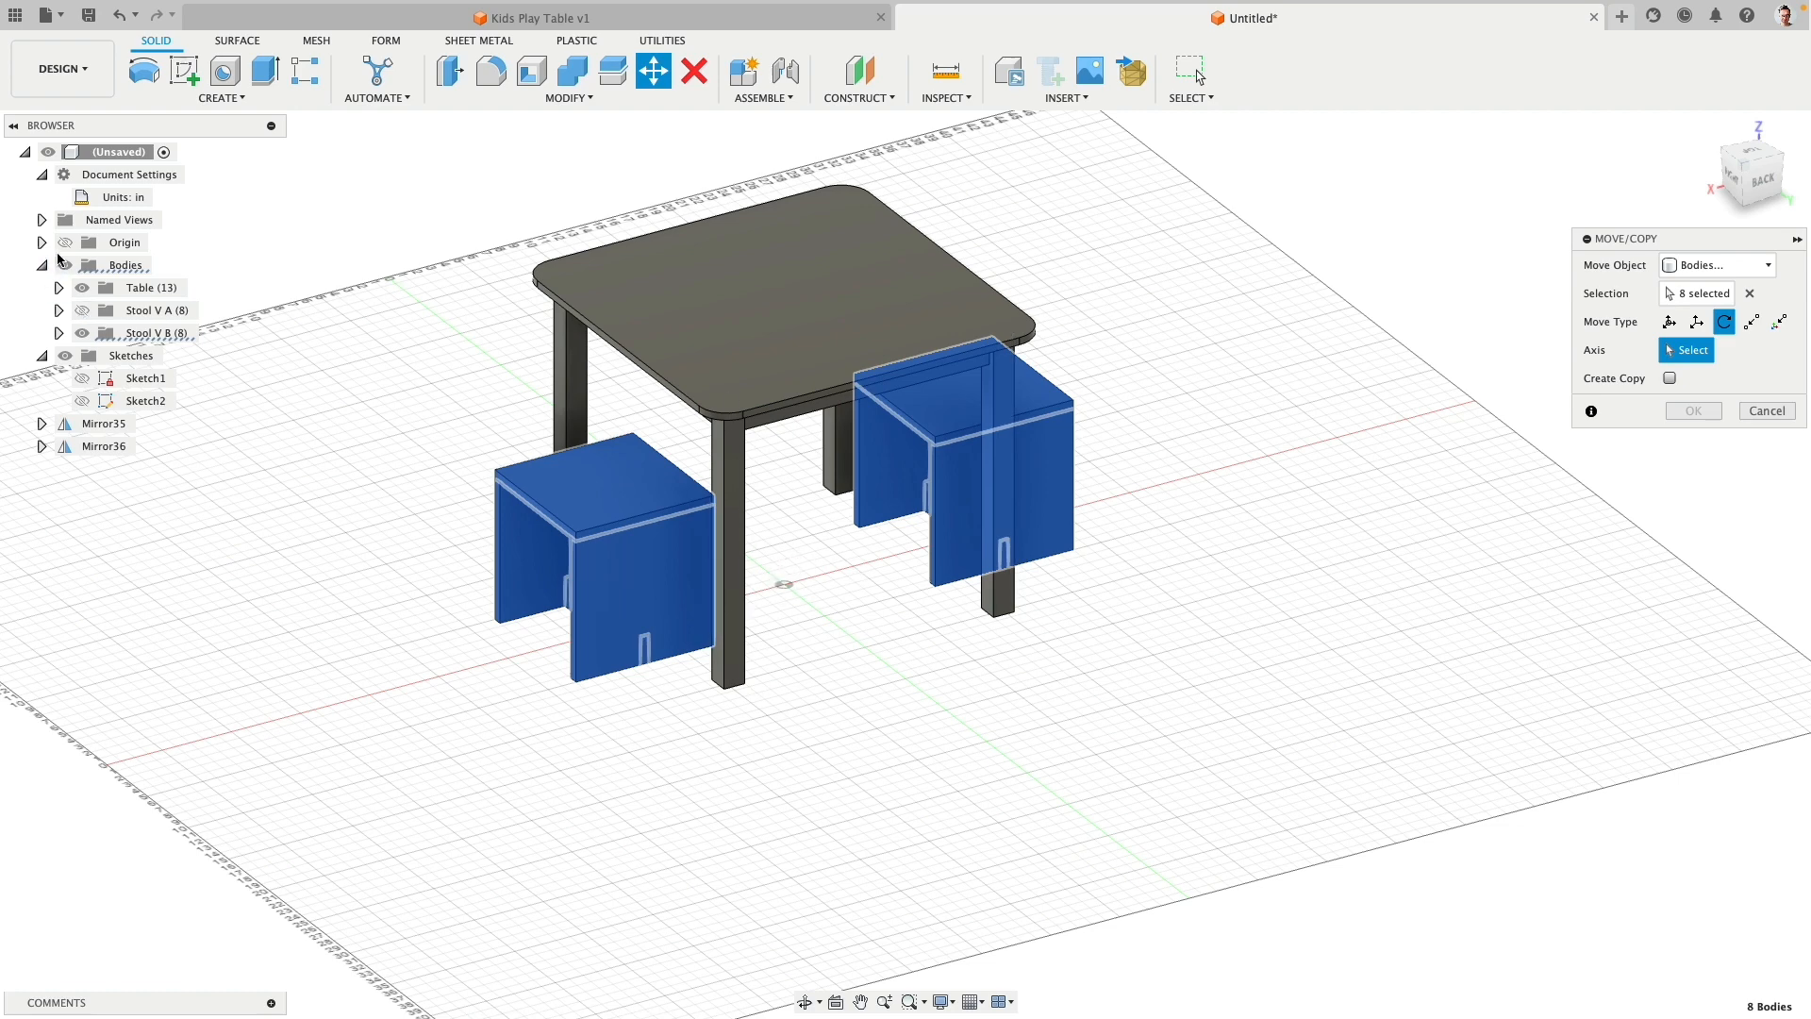
pyautogui.click(66, 243)
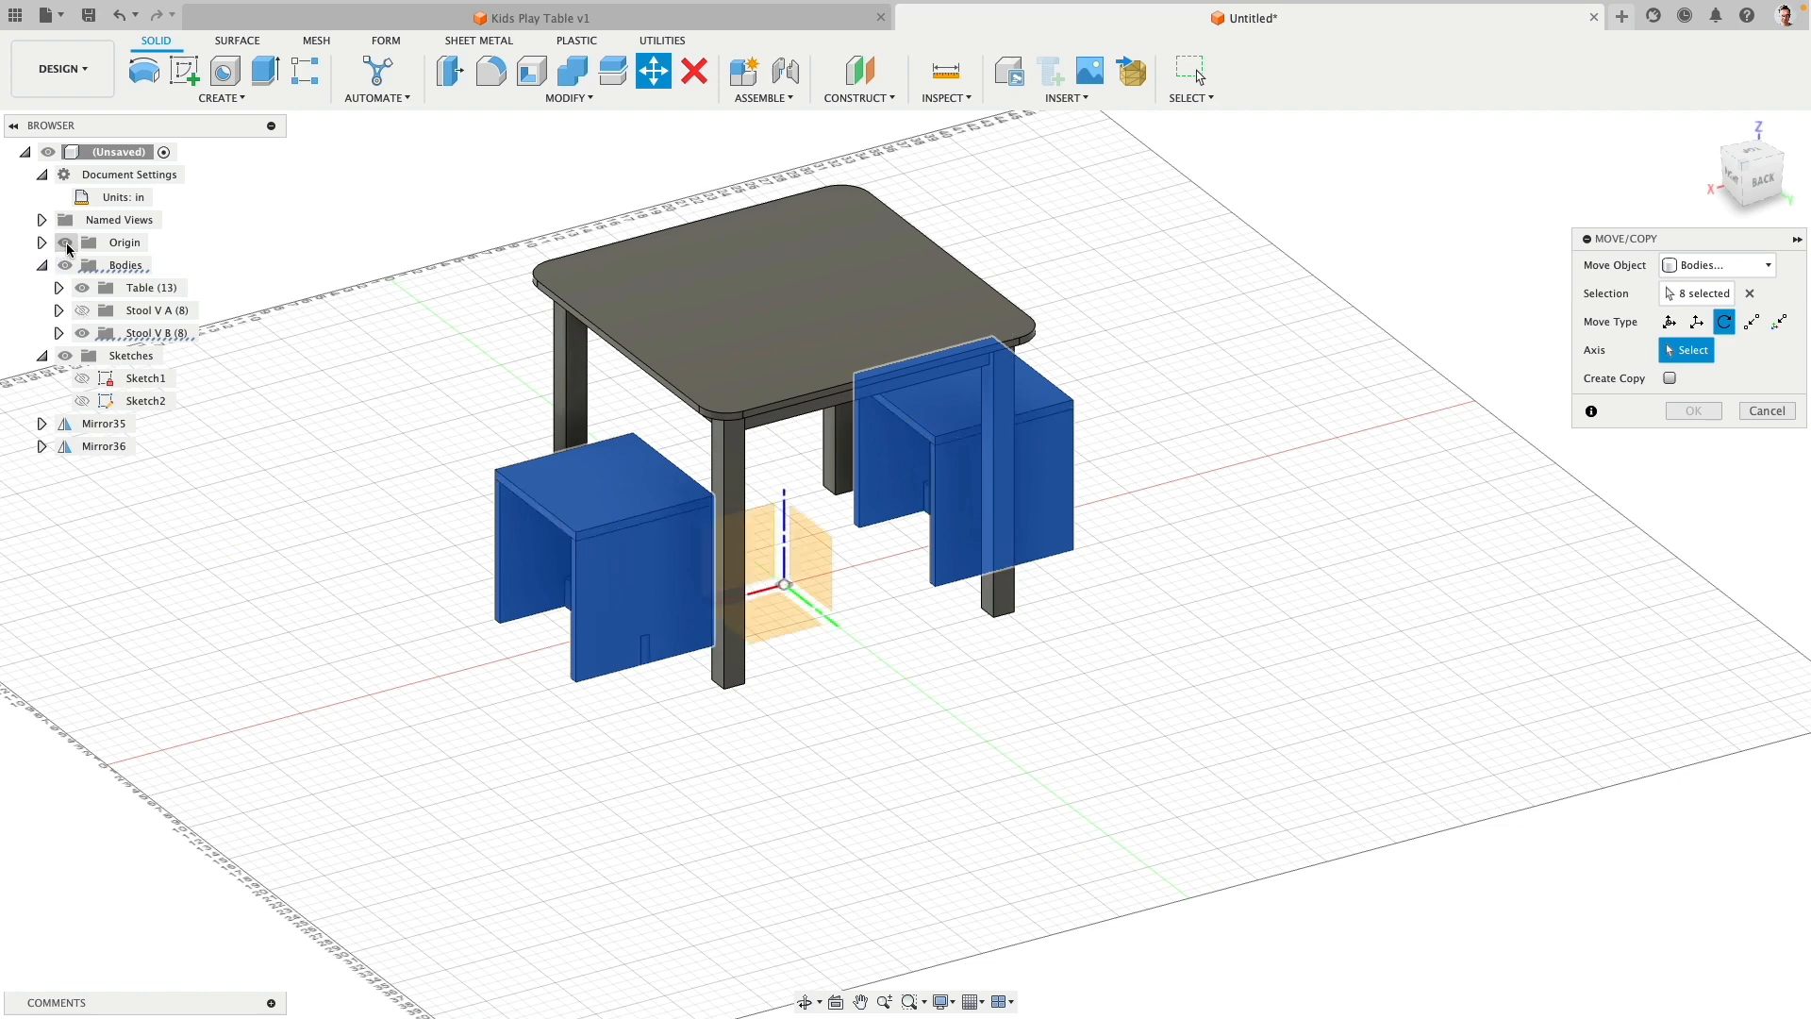
pyautogui.click(785, 509)
pyautogui.moveTo(836, 614); pyautogui.dragTo(876, 554)
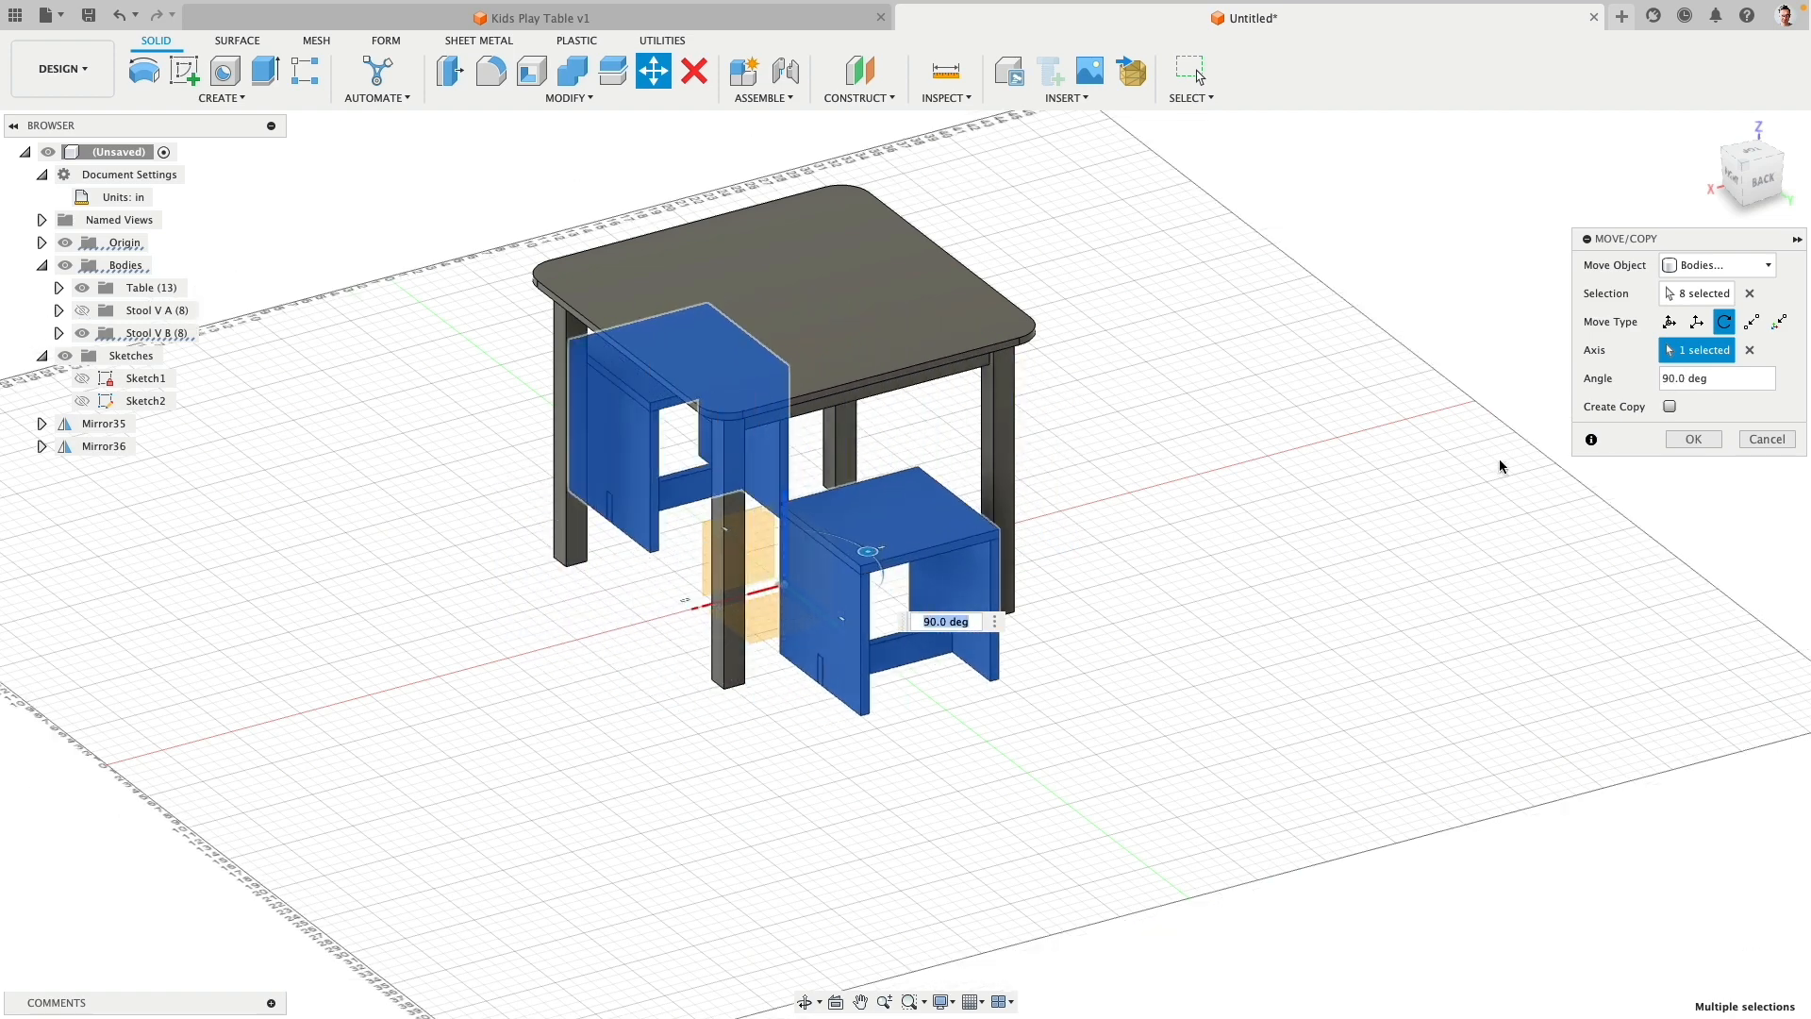
pyautogui.click(1688, 438)
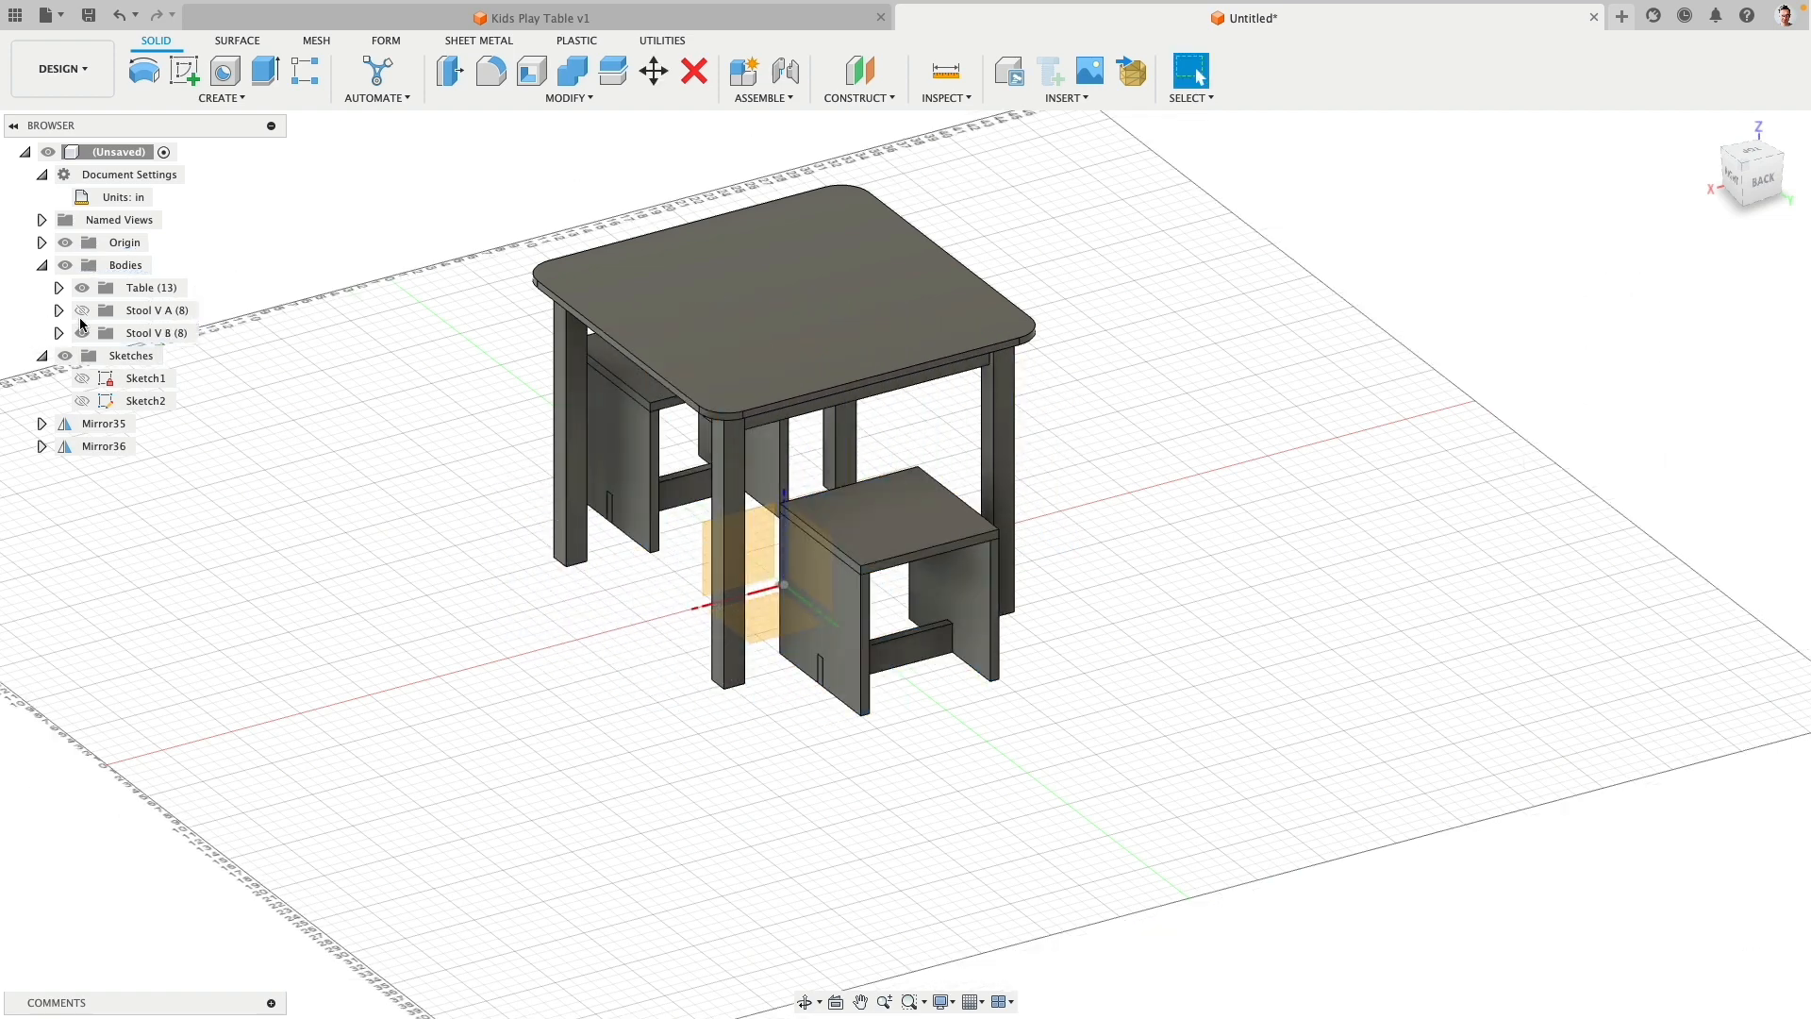
# Step: Show the Stool V A group and dissolve the two mirror features listed in the browser
pyautogui.click(82, 310)
pyautogui.click(103, 423)
pyautogui.keyDown('shift'); pyautogui.click(102, 447); pyautogui.keyUp('shift')
pyautogui.rightClick(115, 447)
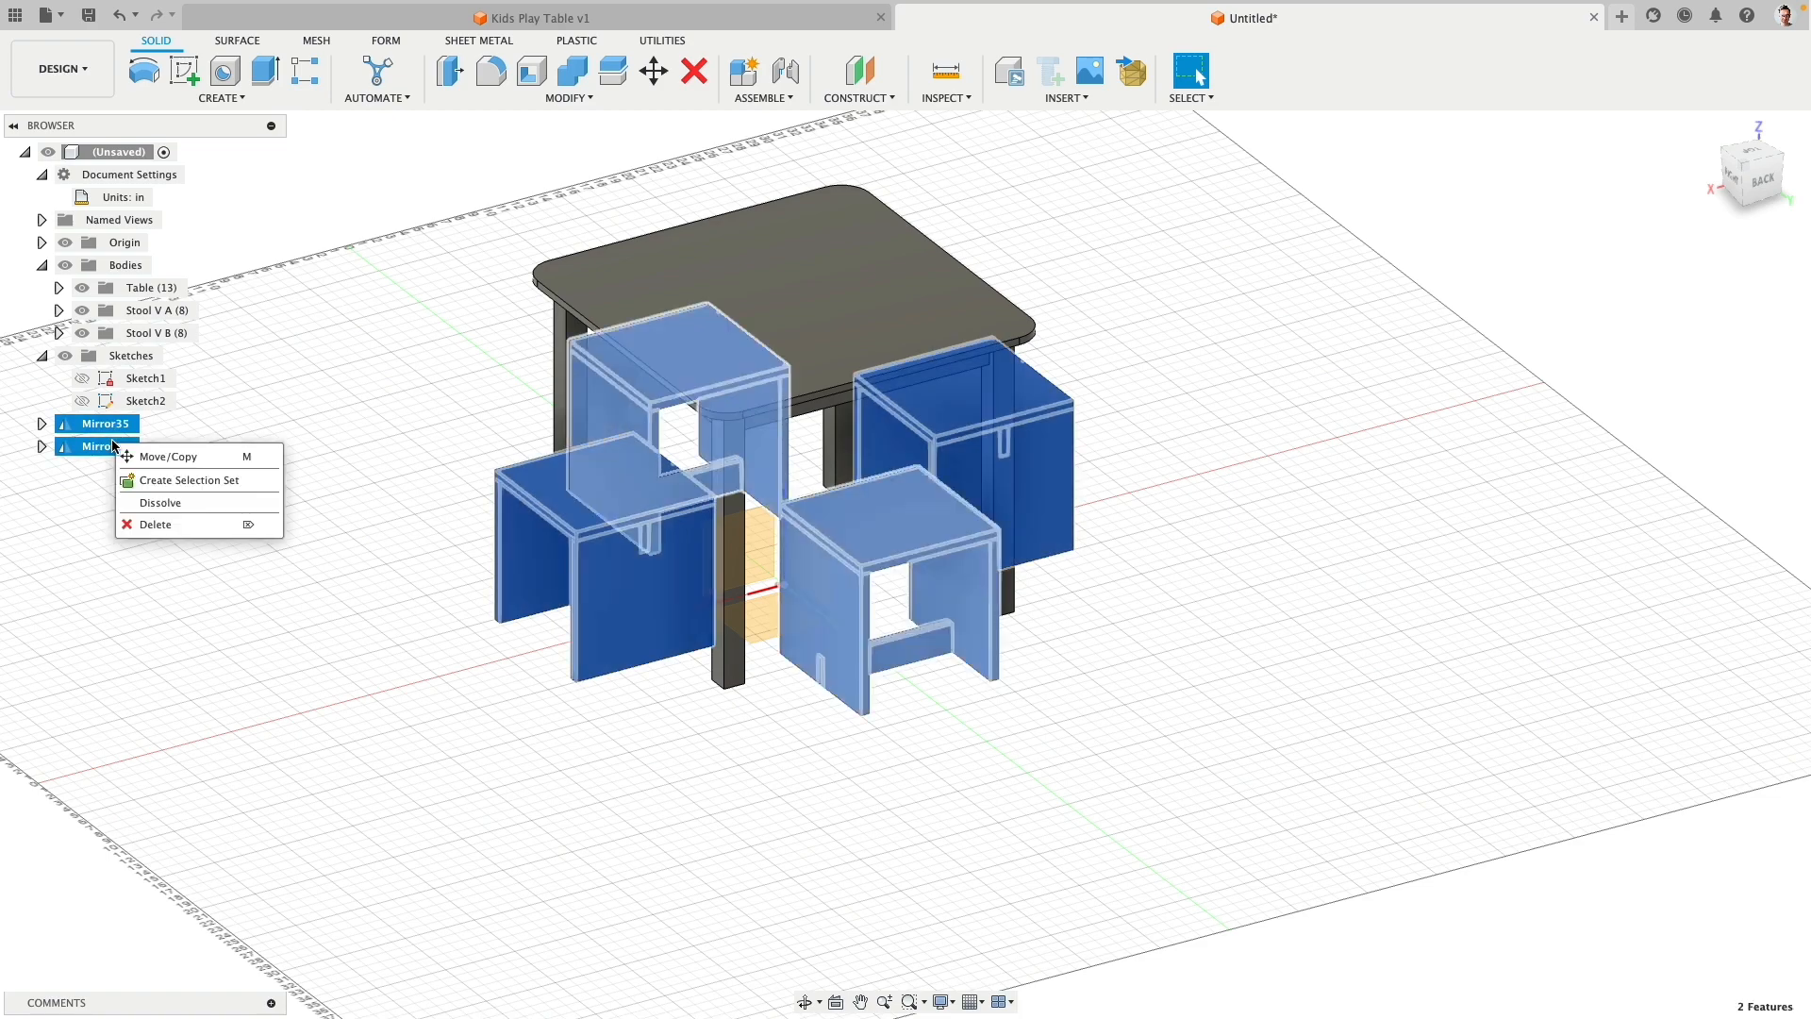
pyautogui.click(144, 500)
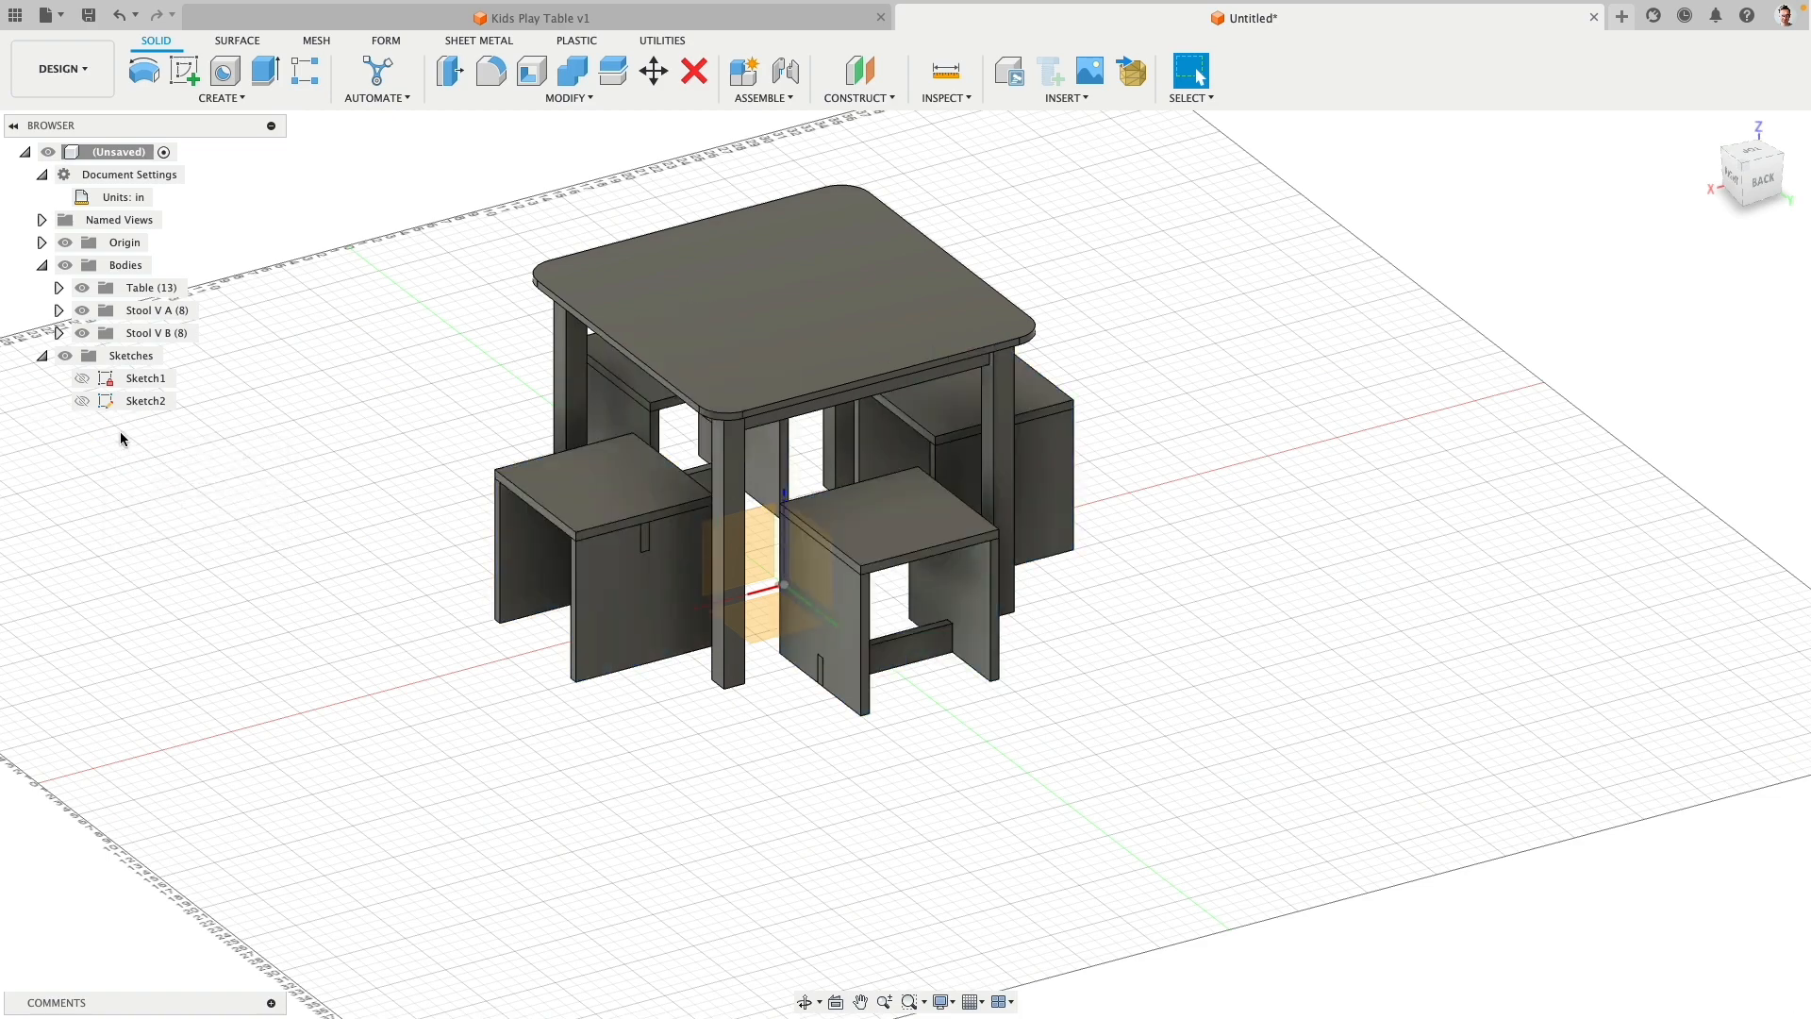
# Step: Hide the origin geometry
pyautogui.click(65, 243)
pyautogui.keyDown('shift'); pyautogui.moveTo(331, 513); pyautogui.dragTo(660, 503, button='middle'); pyautogui.keyUp('shift')
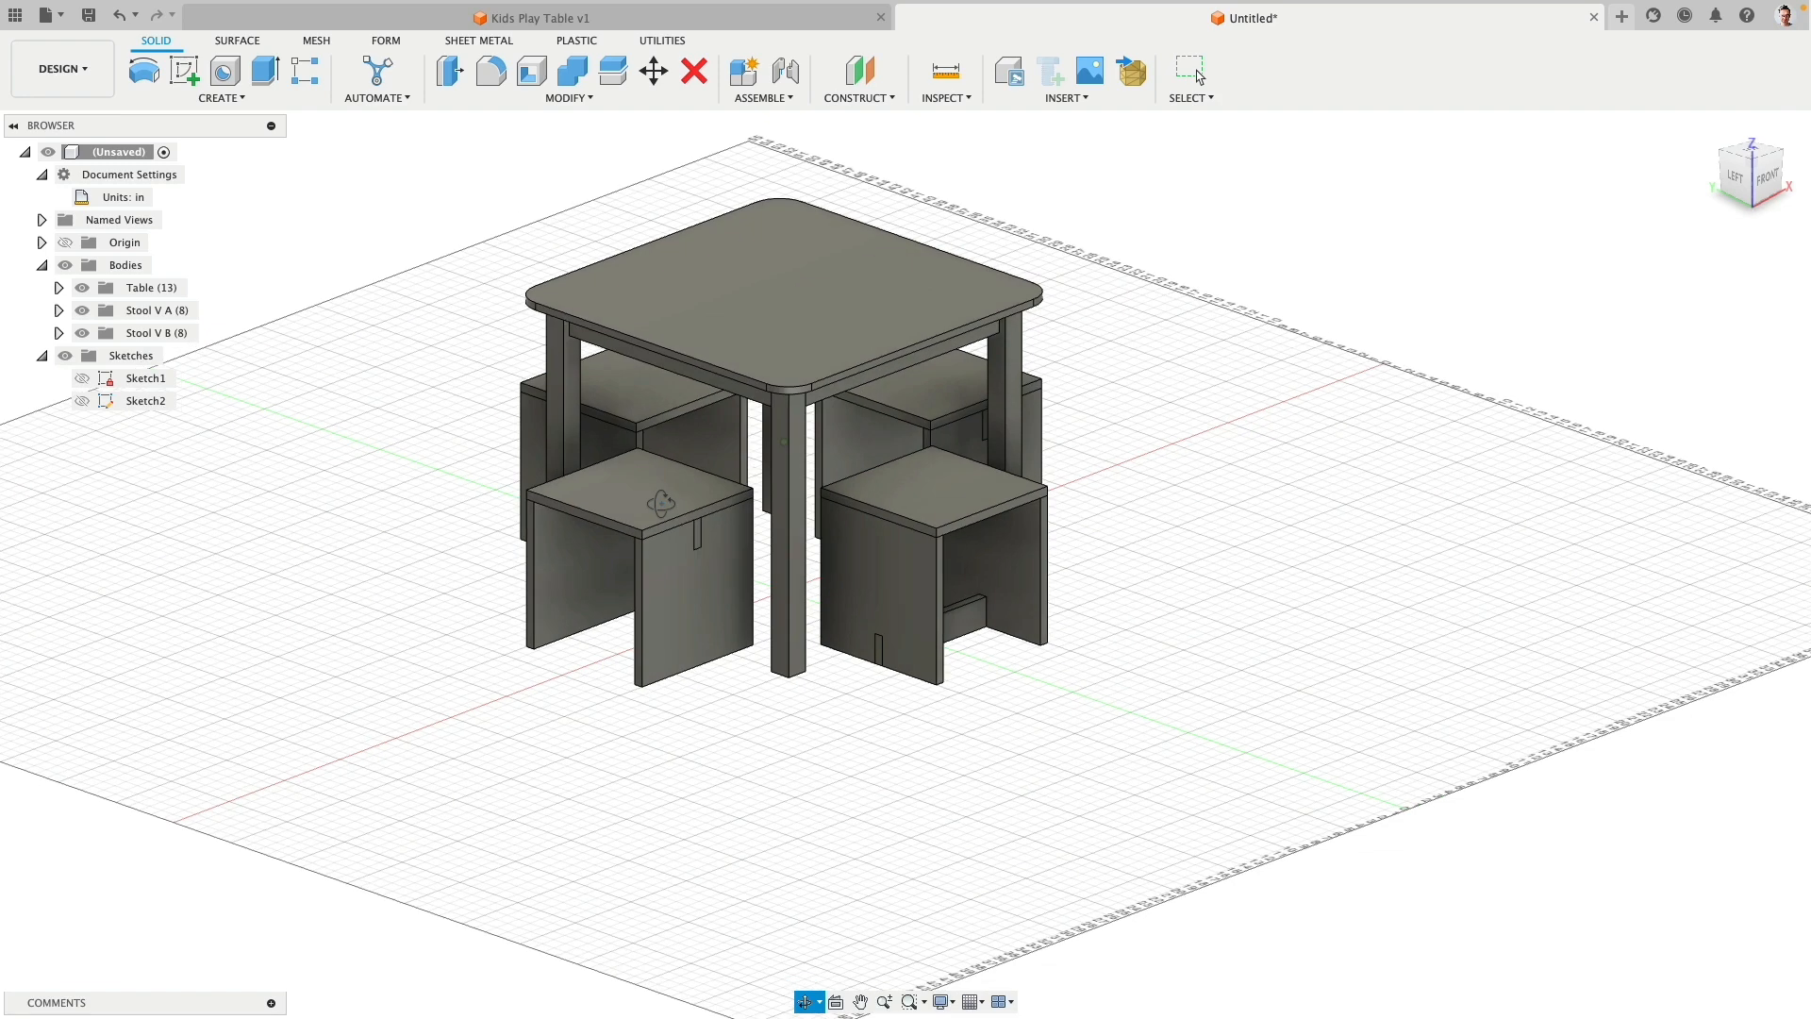
pyautogui.moveTo(505, 546); pyautogui.dragTo(590, 626, button='middle')
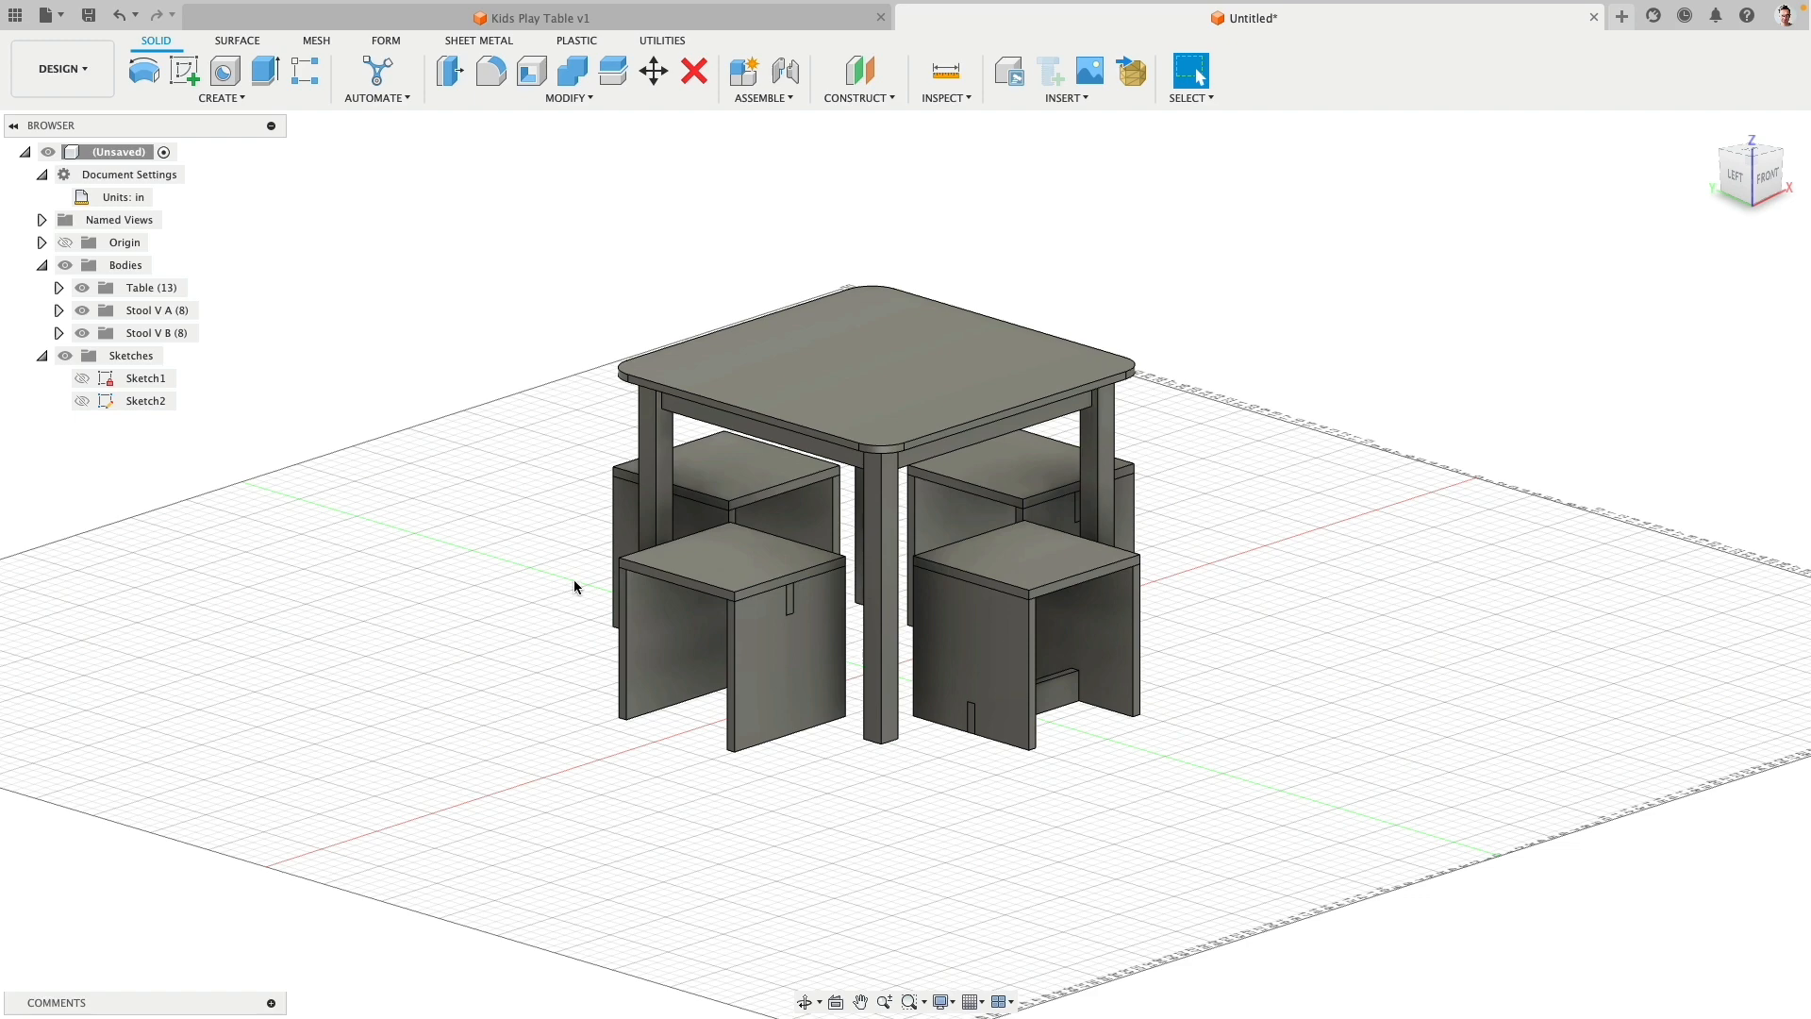
# Step: Fillet the tabletop's upper and lower perimeter edges with a constant 2 mm radius
pyautogui.scroll(5, 773, 467)
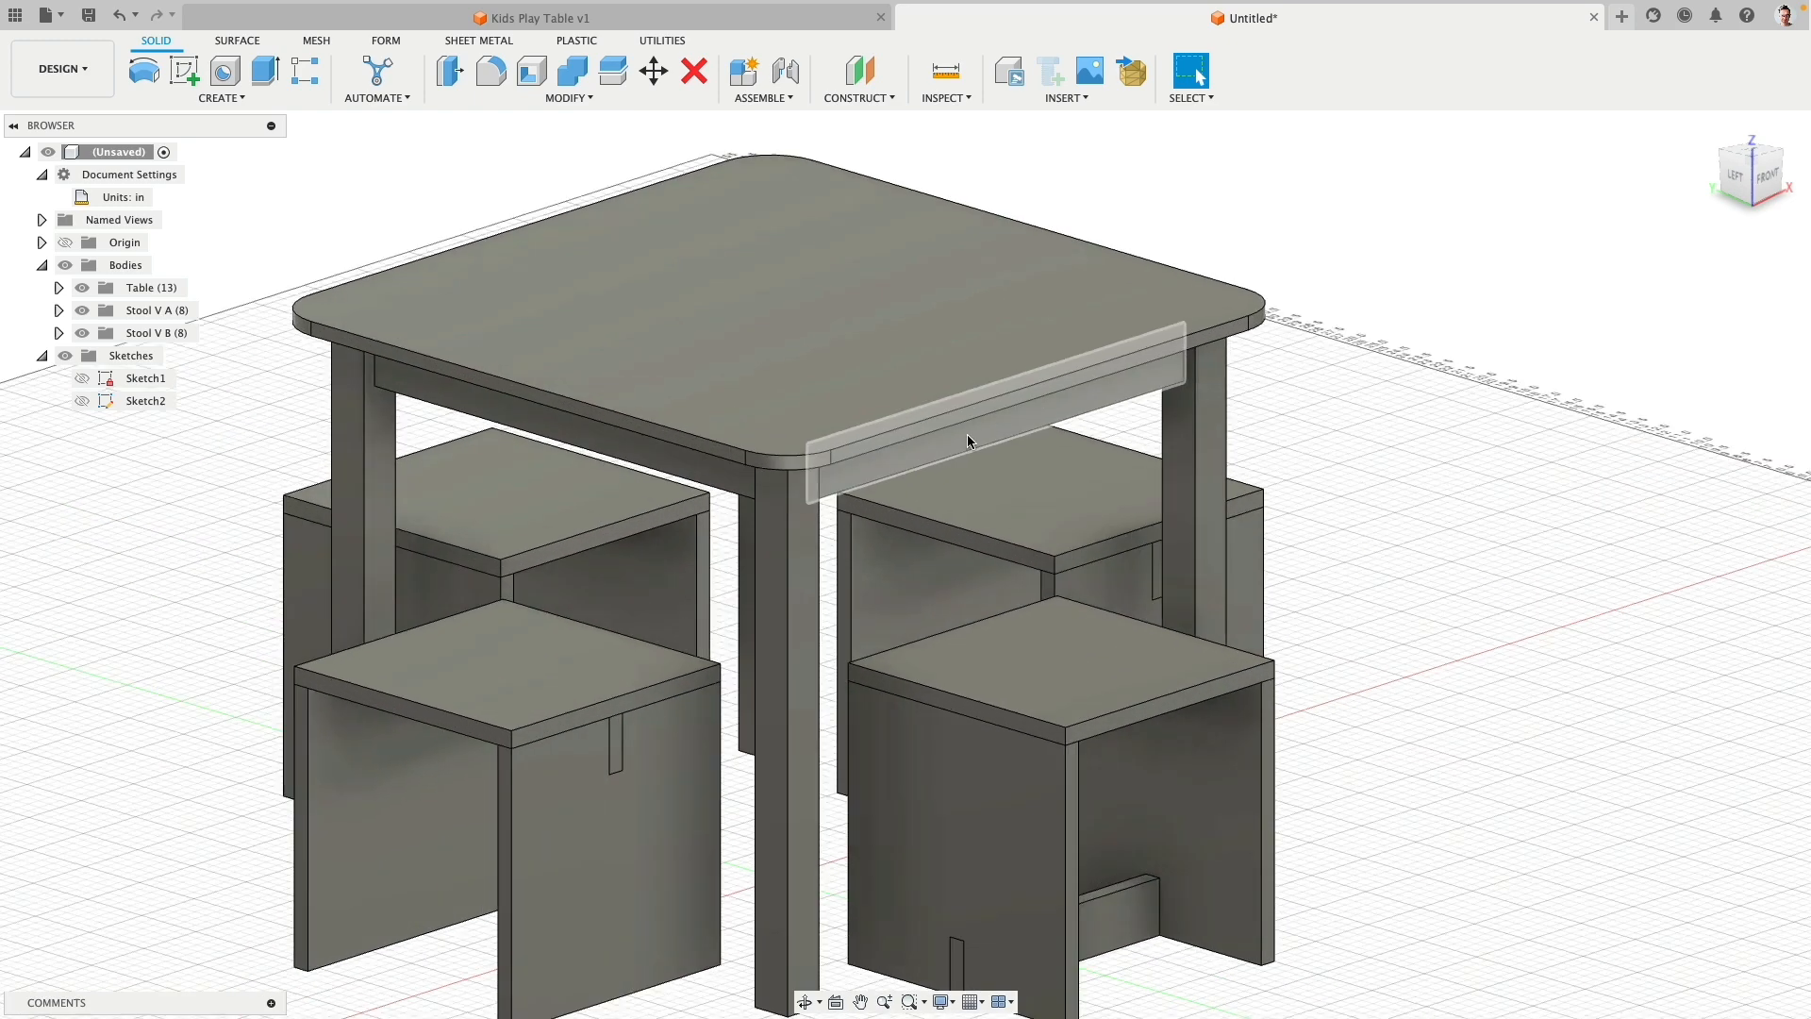
pyautogui.scroll(3, 773, 467)
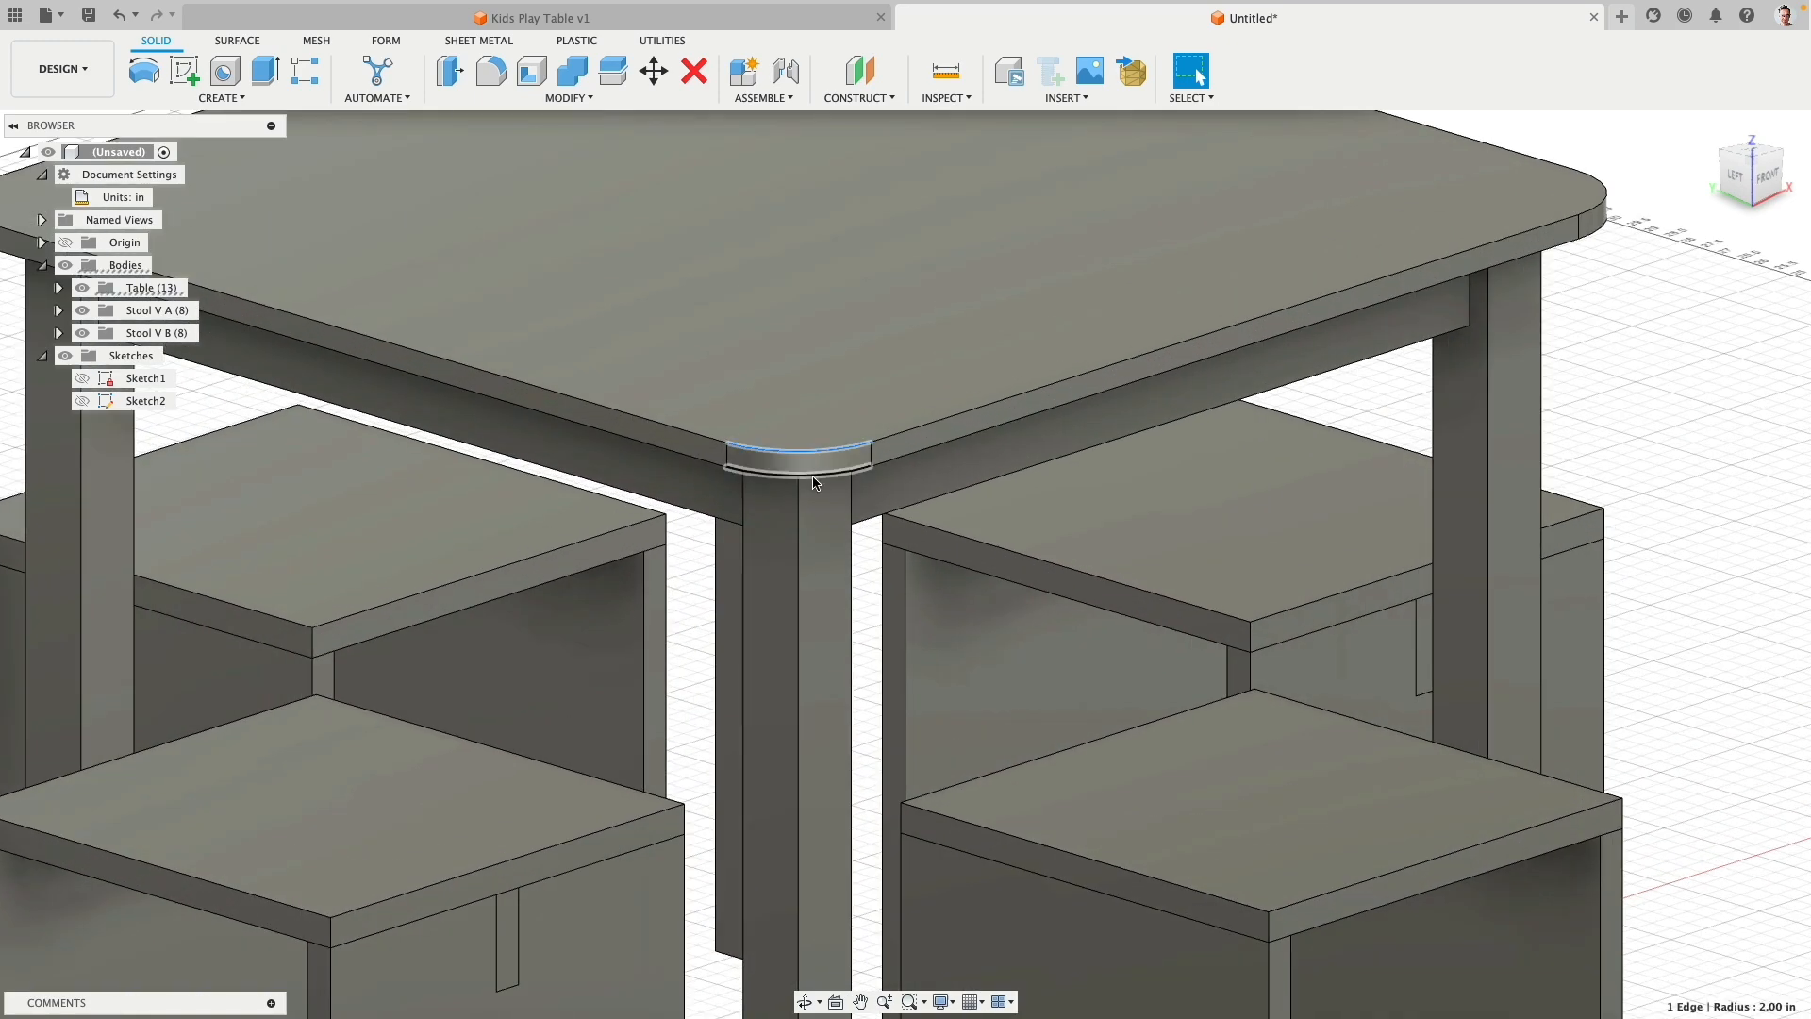
pyautogui.click(814, 477)
pyautogui.click(490, 71)
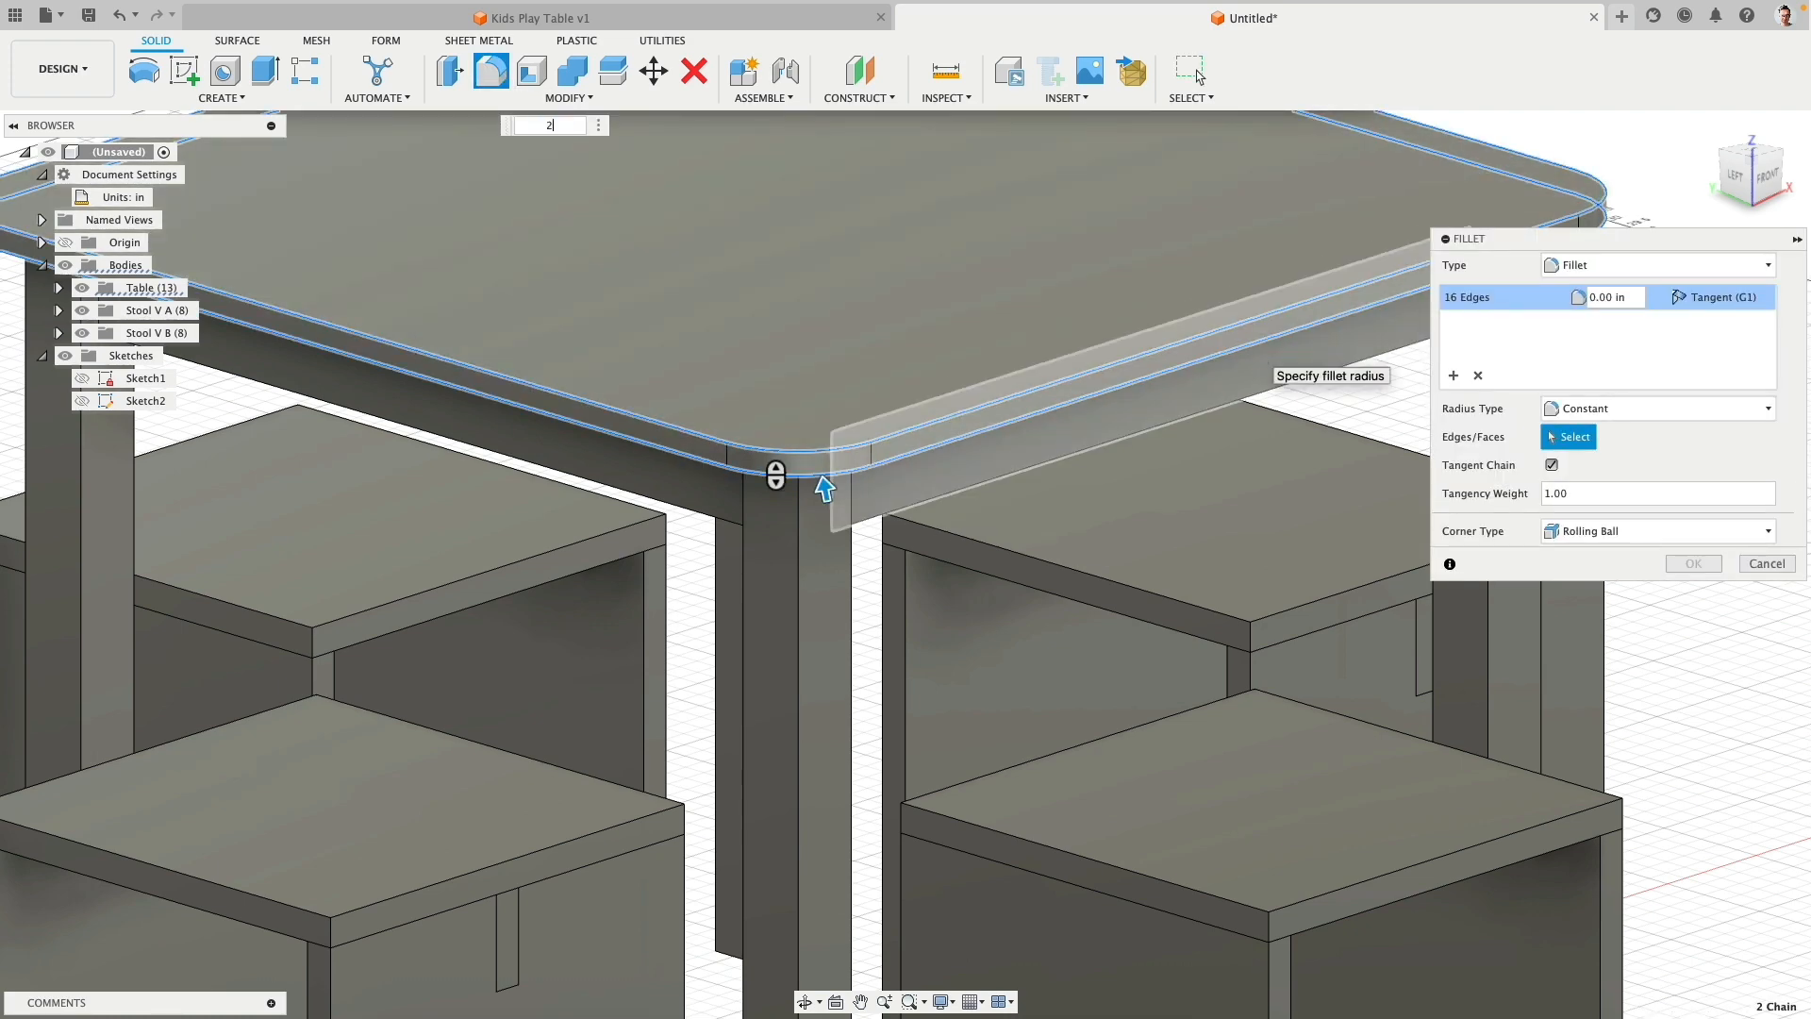
pyautogui.write('2mm')
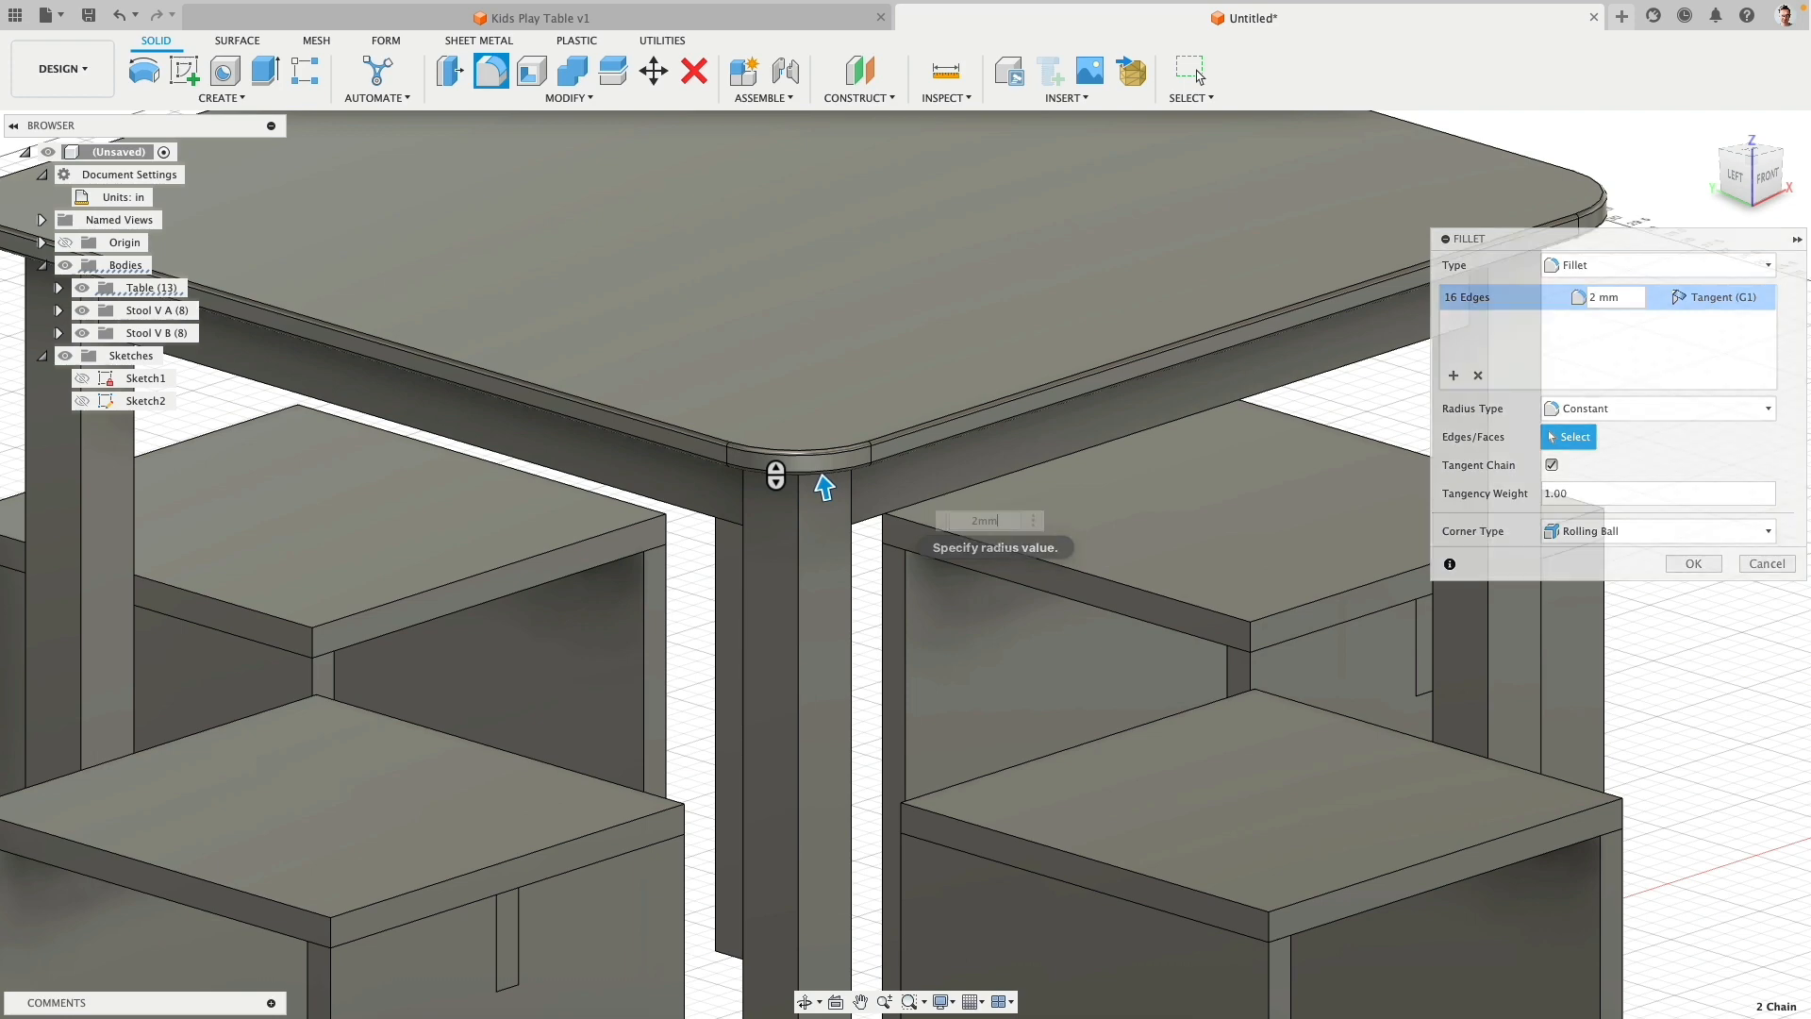
pyautogui.press('Return')
pyautogui.scroll(-5, 1013, 507)
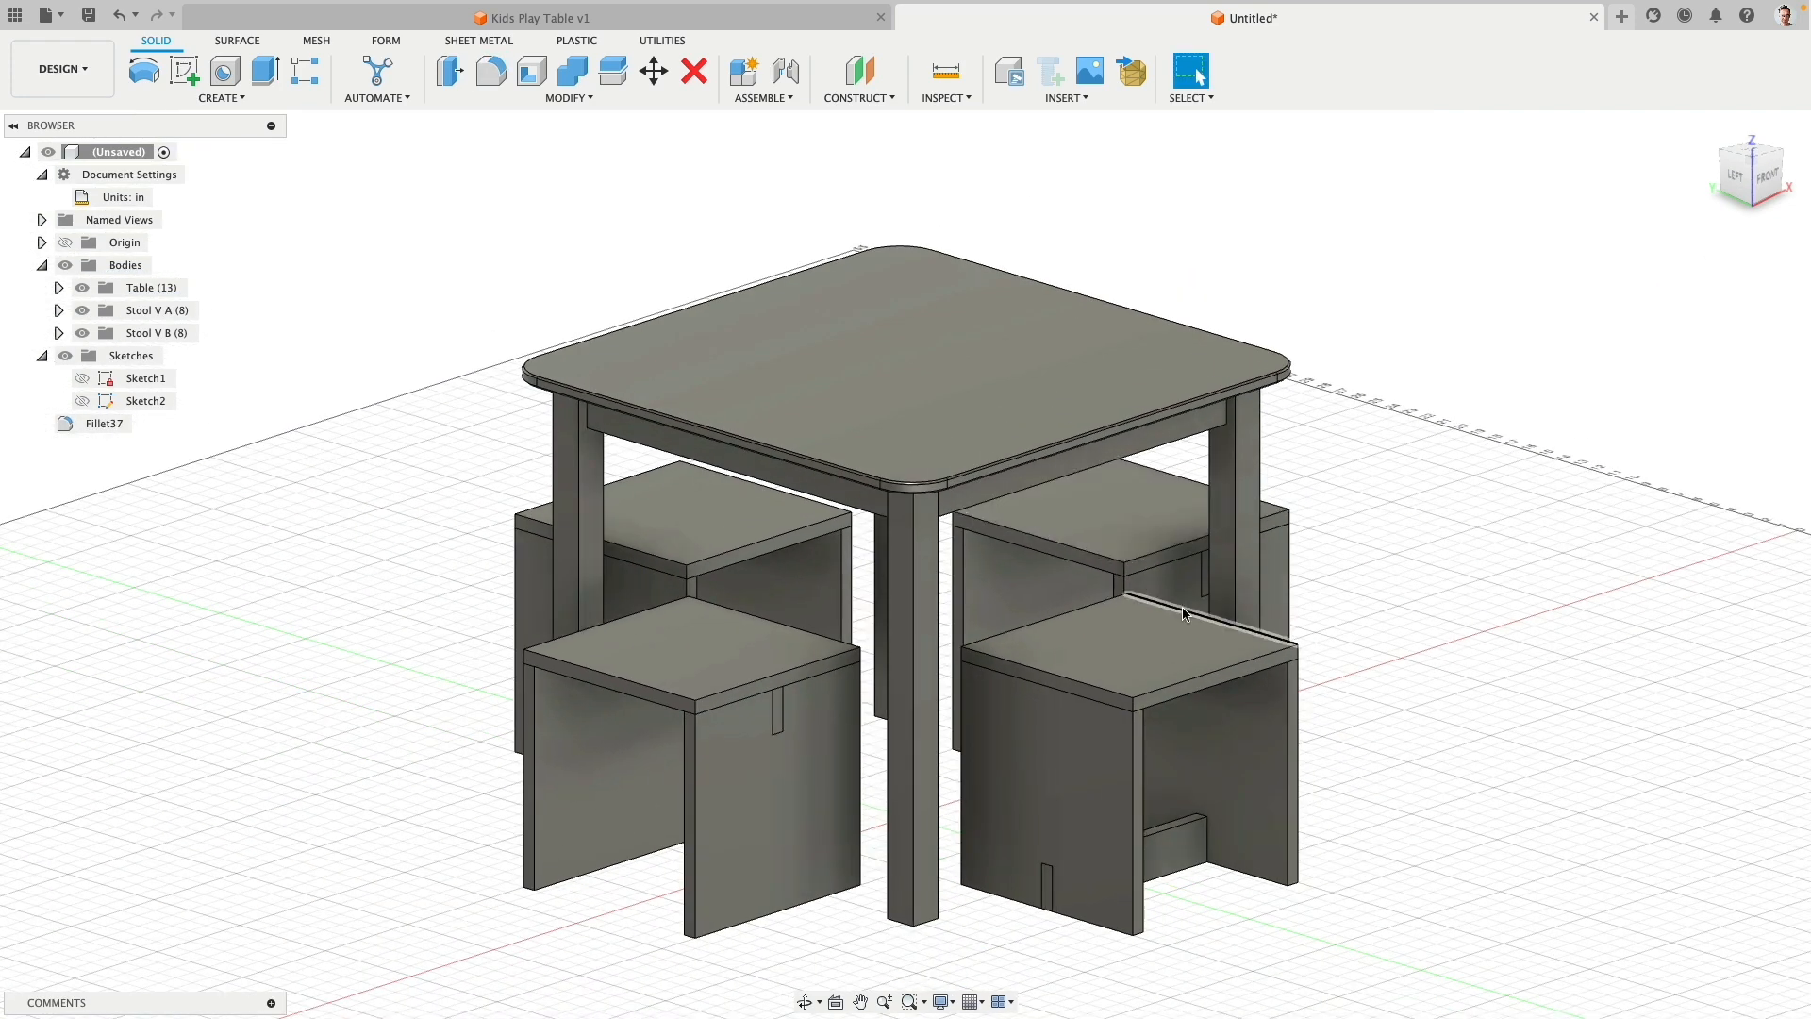
# Step: Hide both stool groups and the tabletop body in the Table group
pyautogui.click(82, 311)
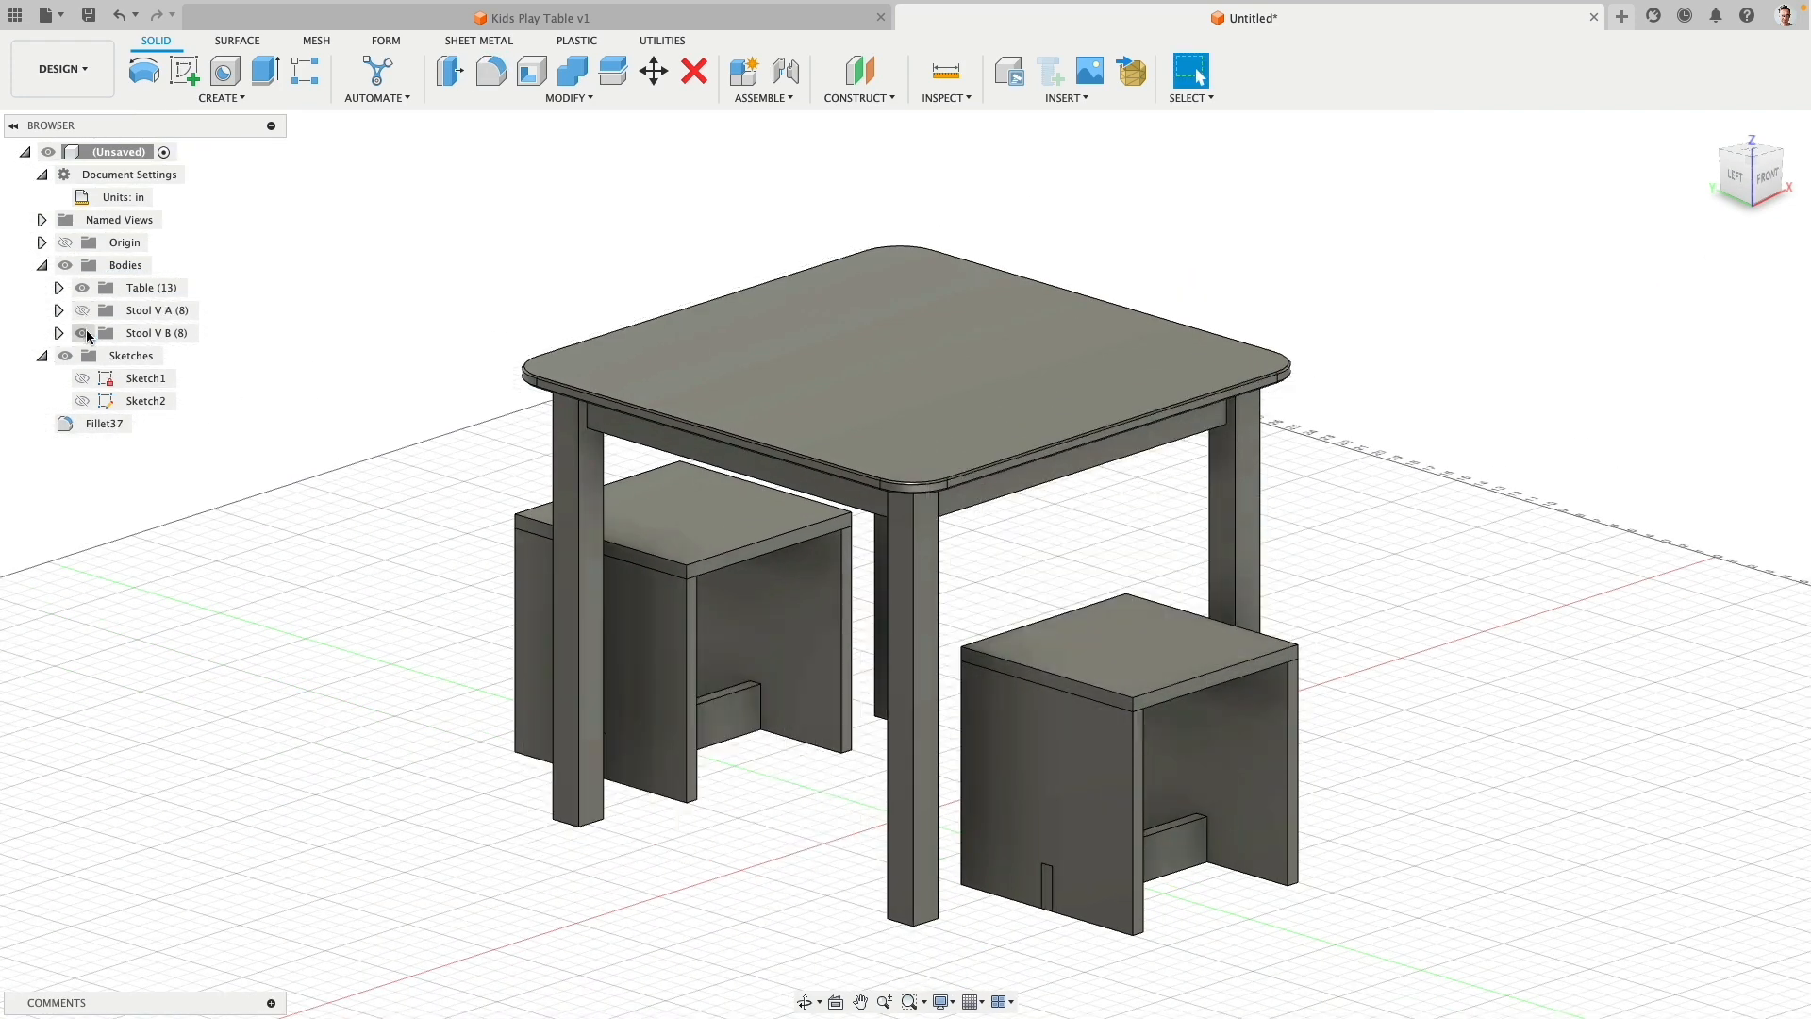
pyautogui.click(82, 333)
pyautogui.keyDown('shift'); pyautogui.moveTo(437, 635); pyautogui.dragTo(739, 384, button='middle'); pyautogui.keyUp('shift')
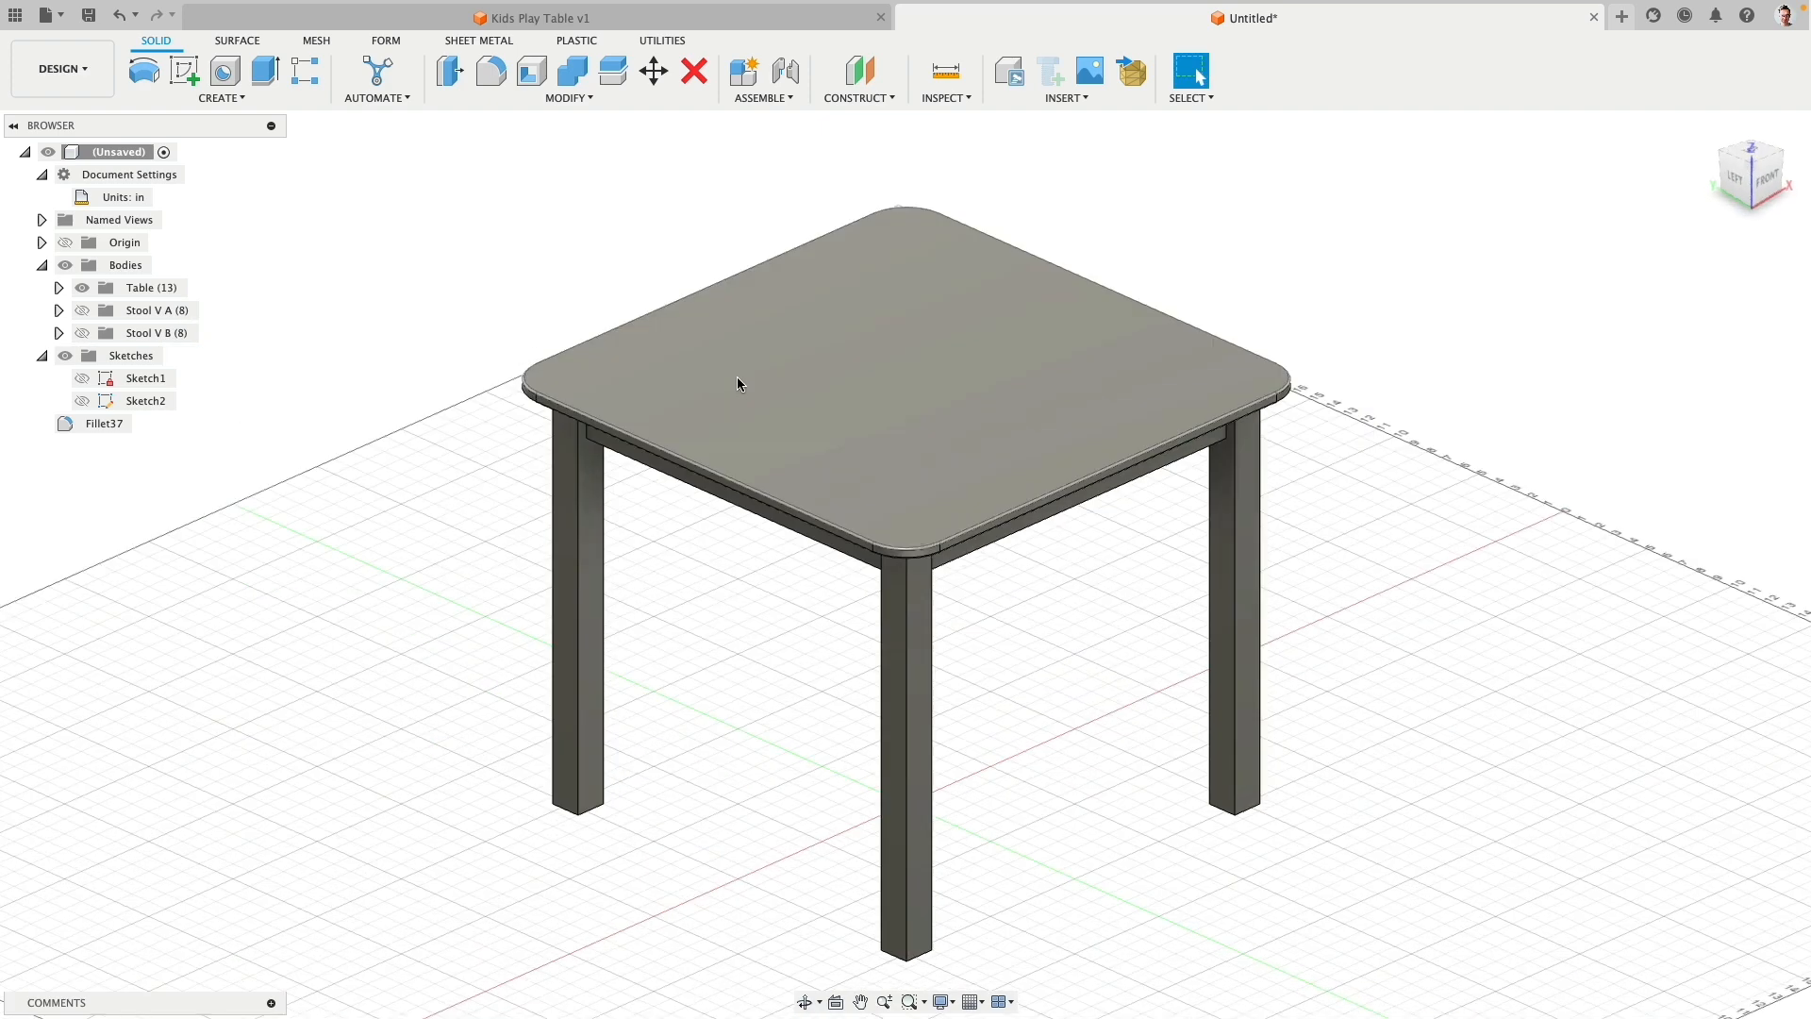
pyautogui.click(740, 384)
pyautogui.click(58, 287)
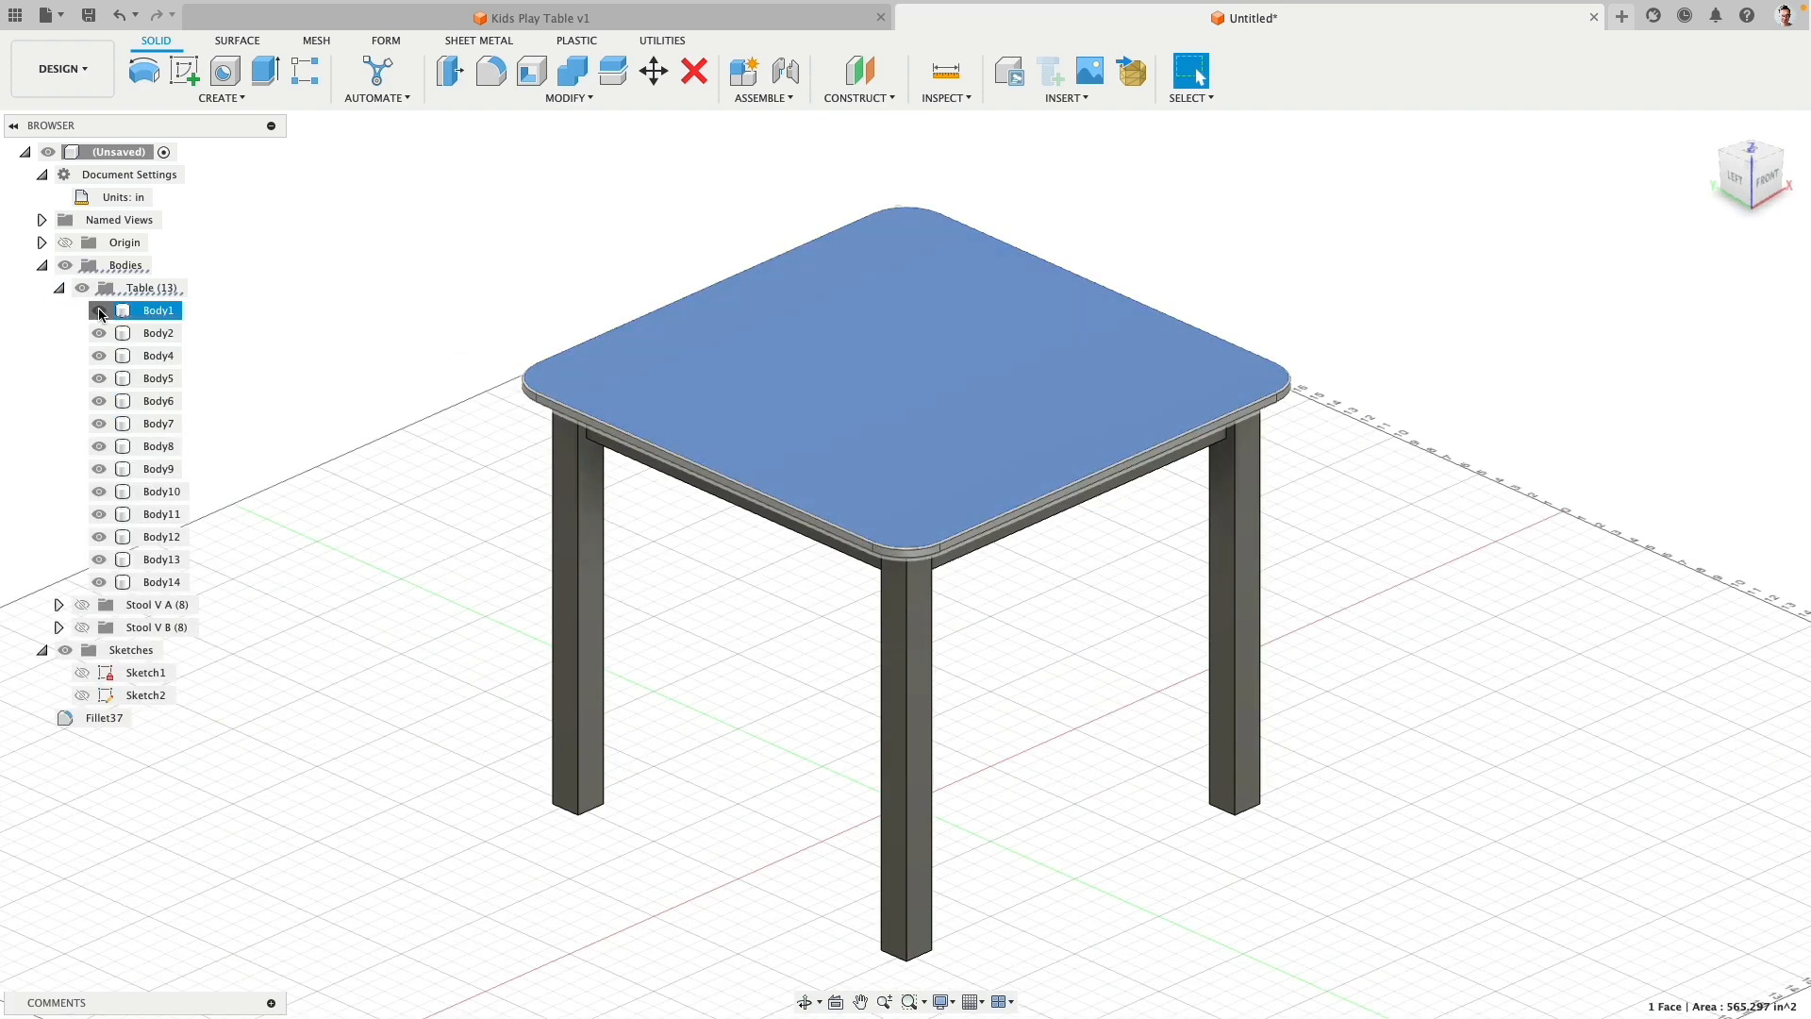
pyautogui.click(99, 310)
pyautogui.click(780, 611)
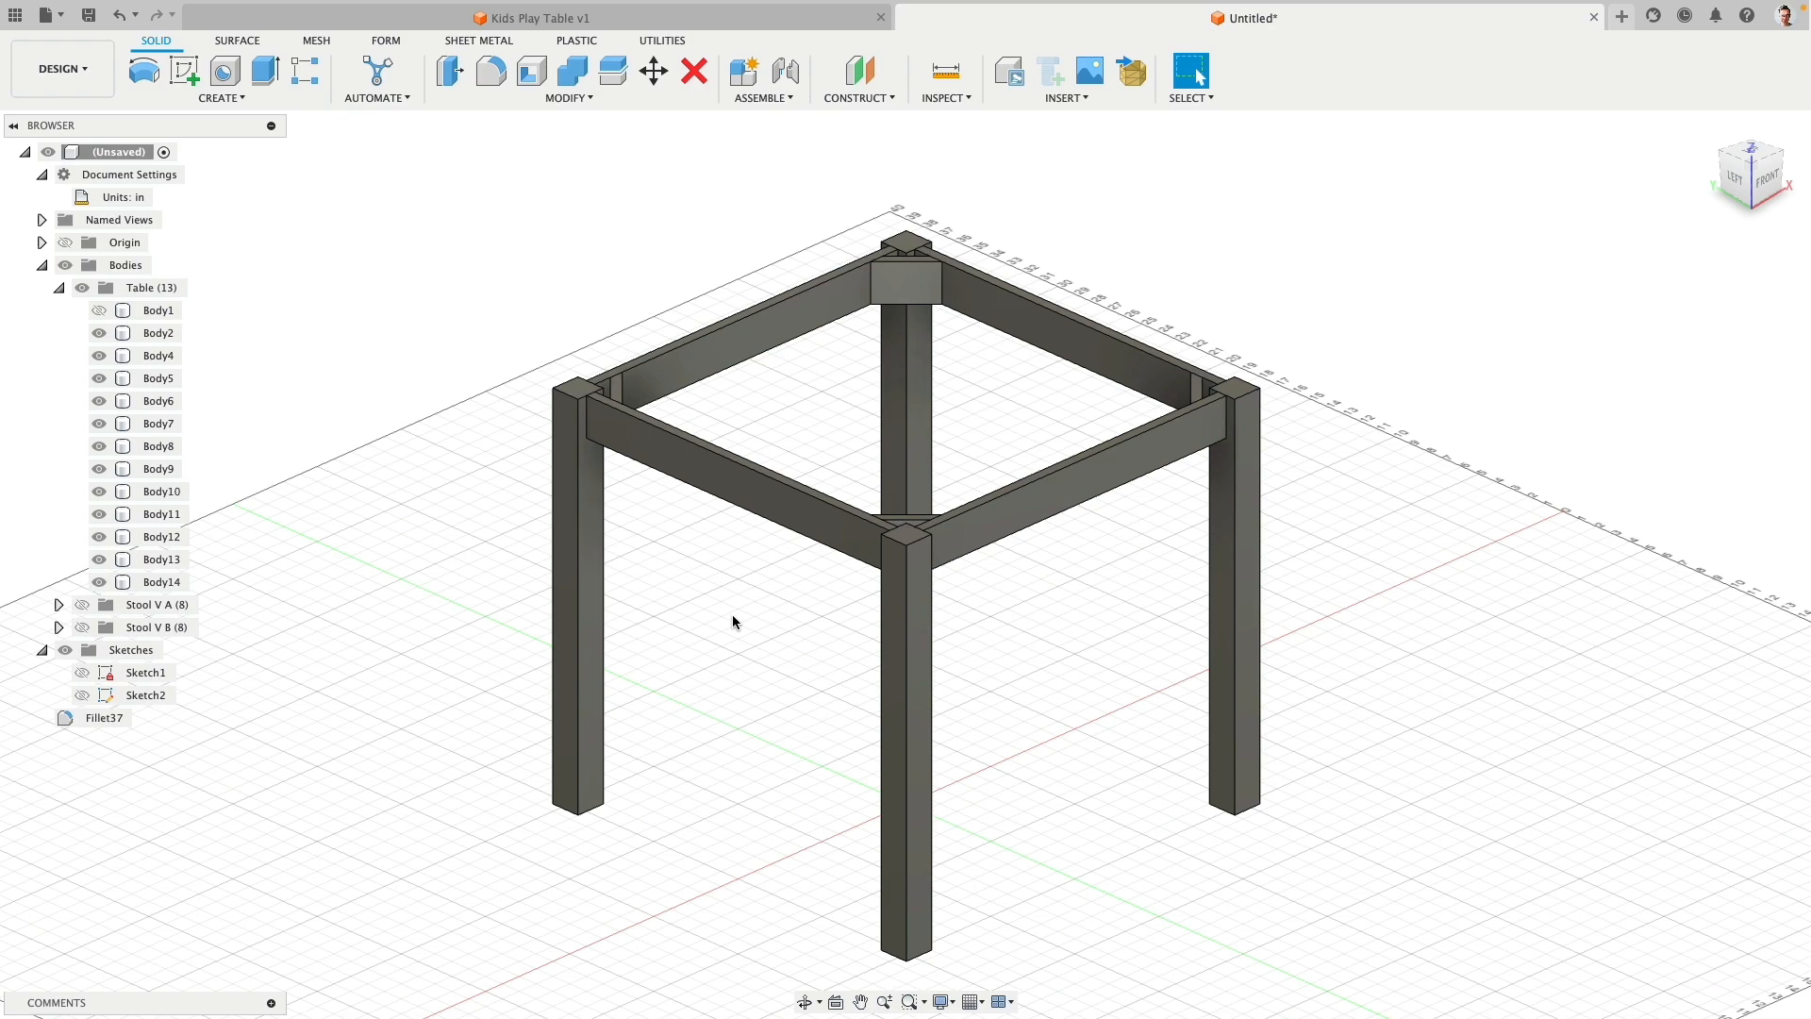
# Step: Delete the three table leg bodies Body2, Body5 and Body6, keeping only the back left leg
pyautogui.scroll(3, 739, 501)
pyautogui.keyDown('shift'); pyautogui.moveTo(739, 501); pyautogui.dragTo(862, 352, button='middle'); pyautogui.keyUp('shift')
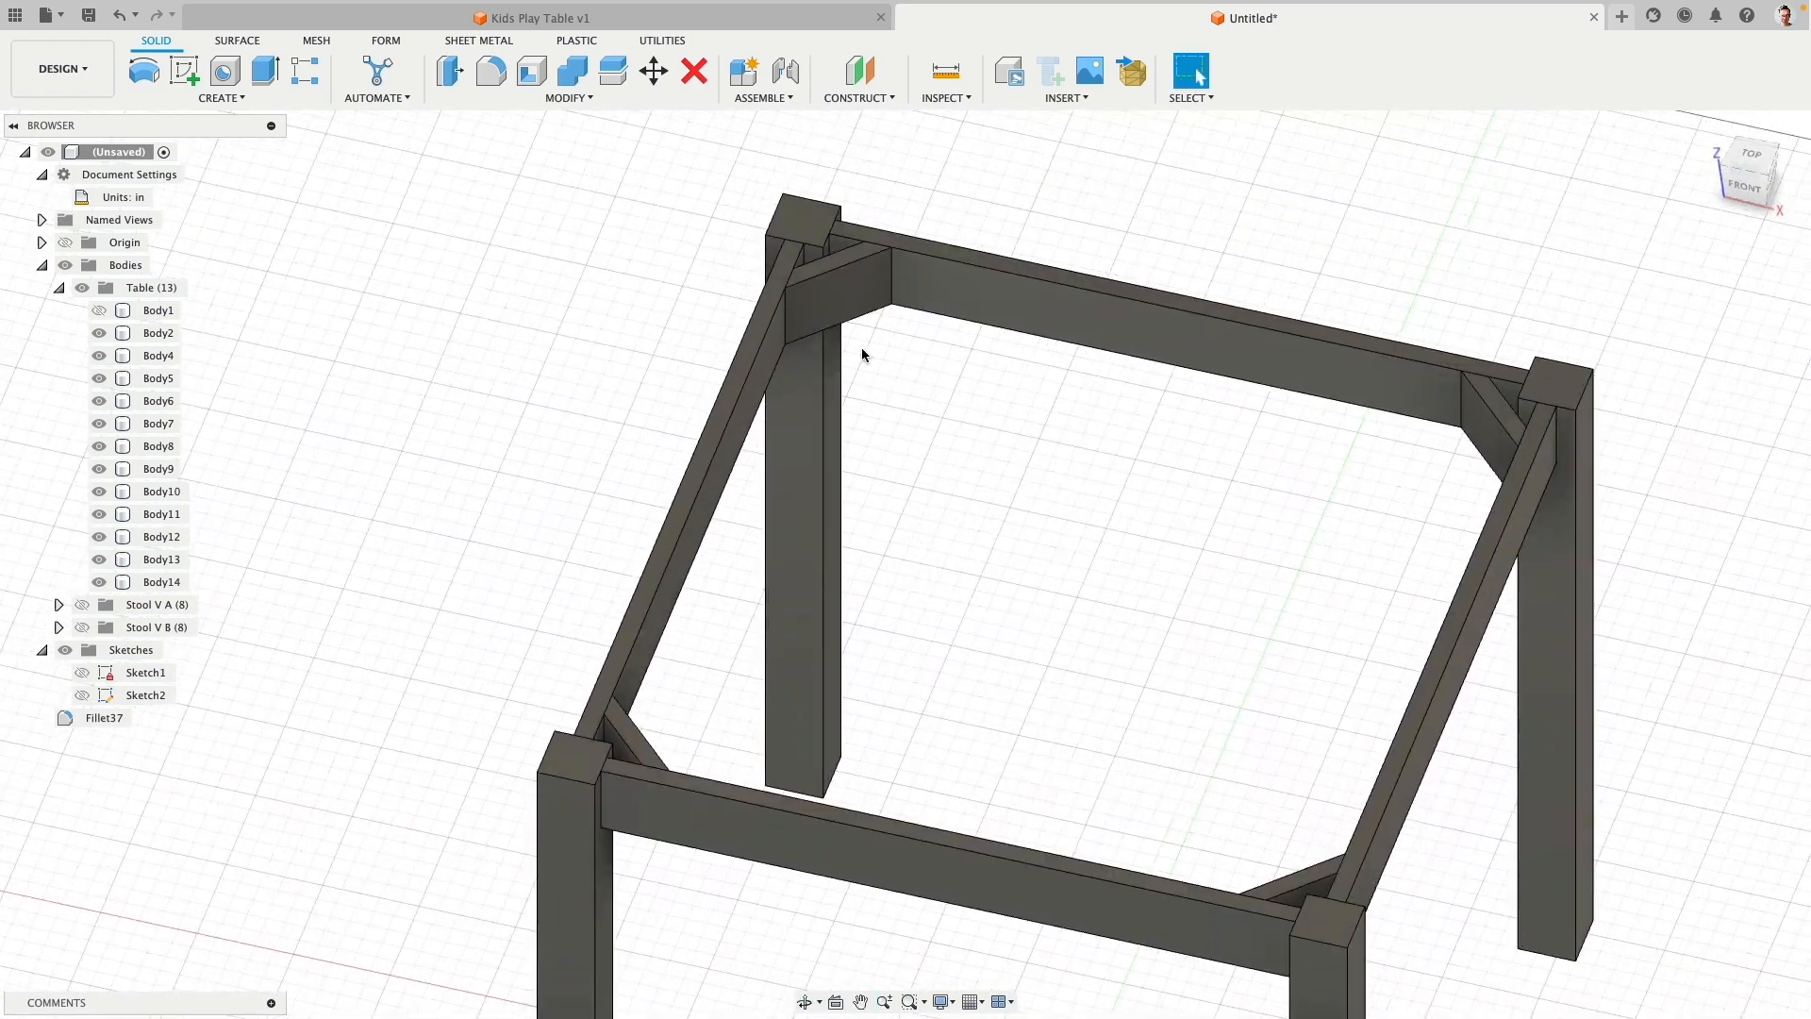
pyautogui.scroll(-2, 596, 651)
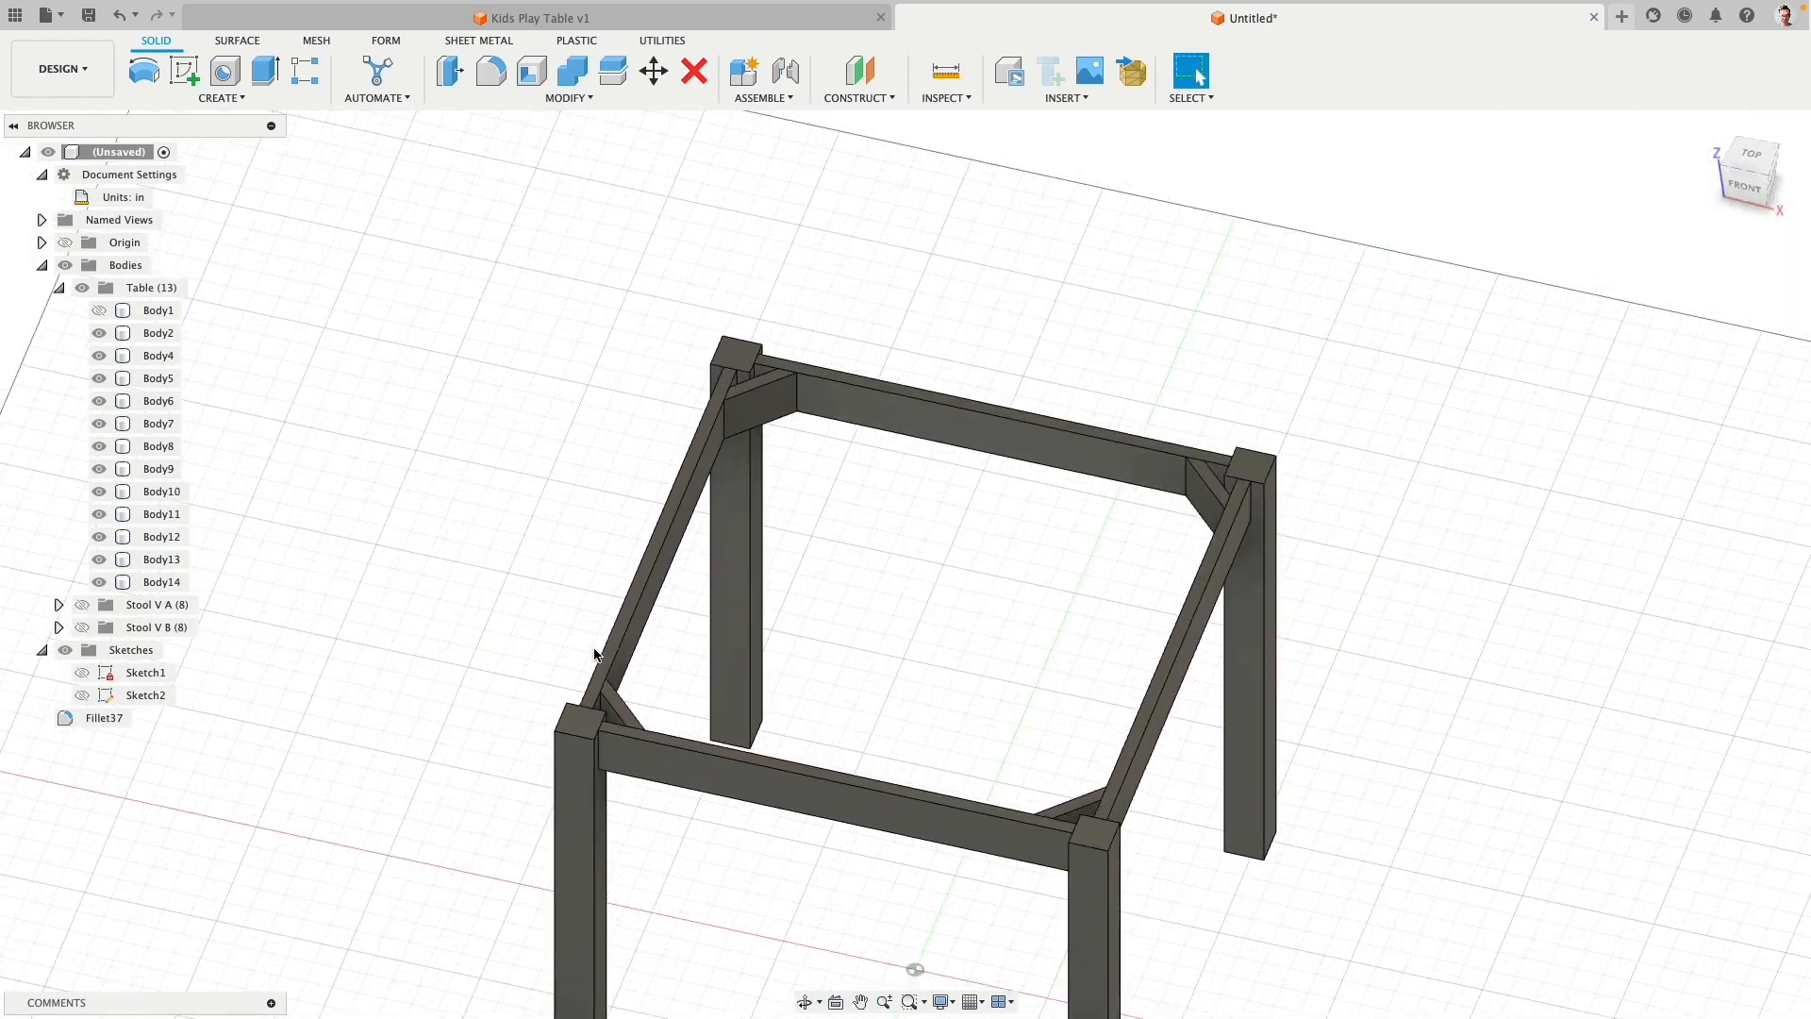
pyautogui.click(587, 811)
pyautogui.click(1091, 920)
pyautogui.click(1244, 740)
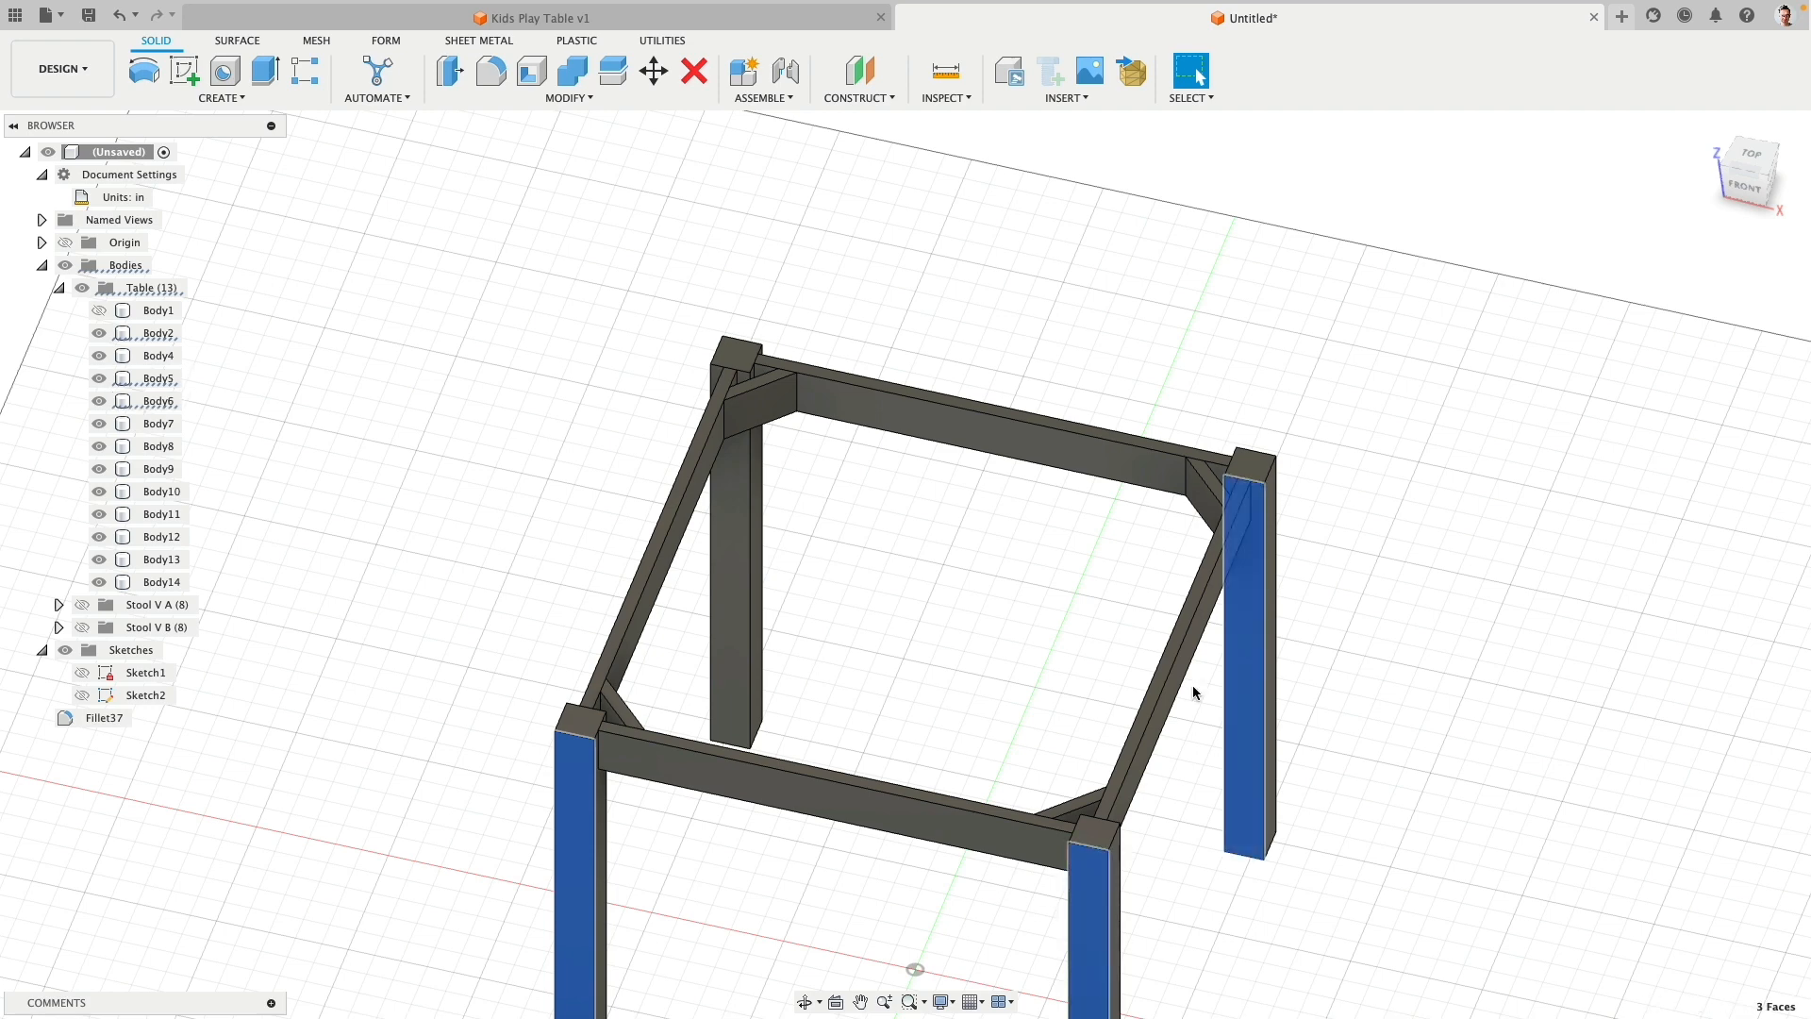
pyautogui.click(169, 402)
pyautogui.keyDown('shift'); pyautogui.click(165, 379); pyautogui.keyUp('shift')
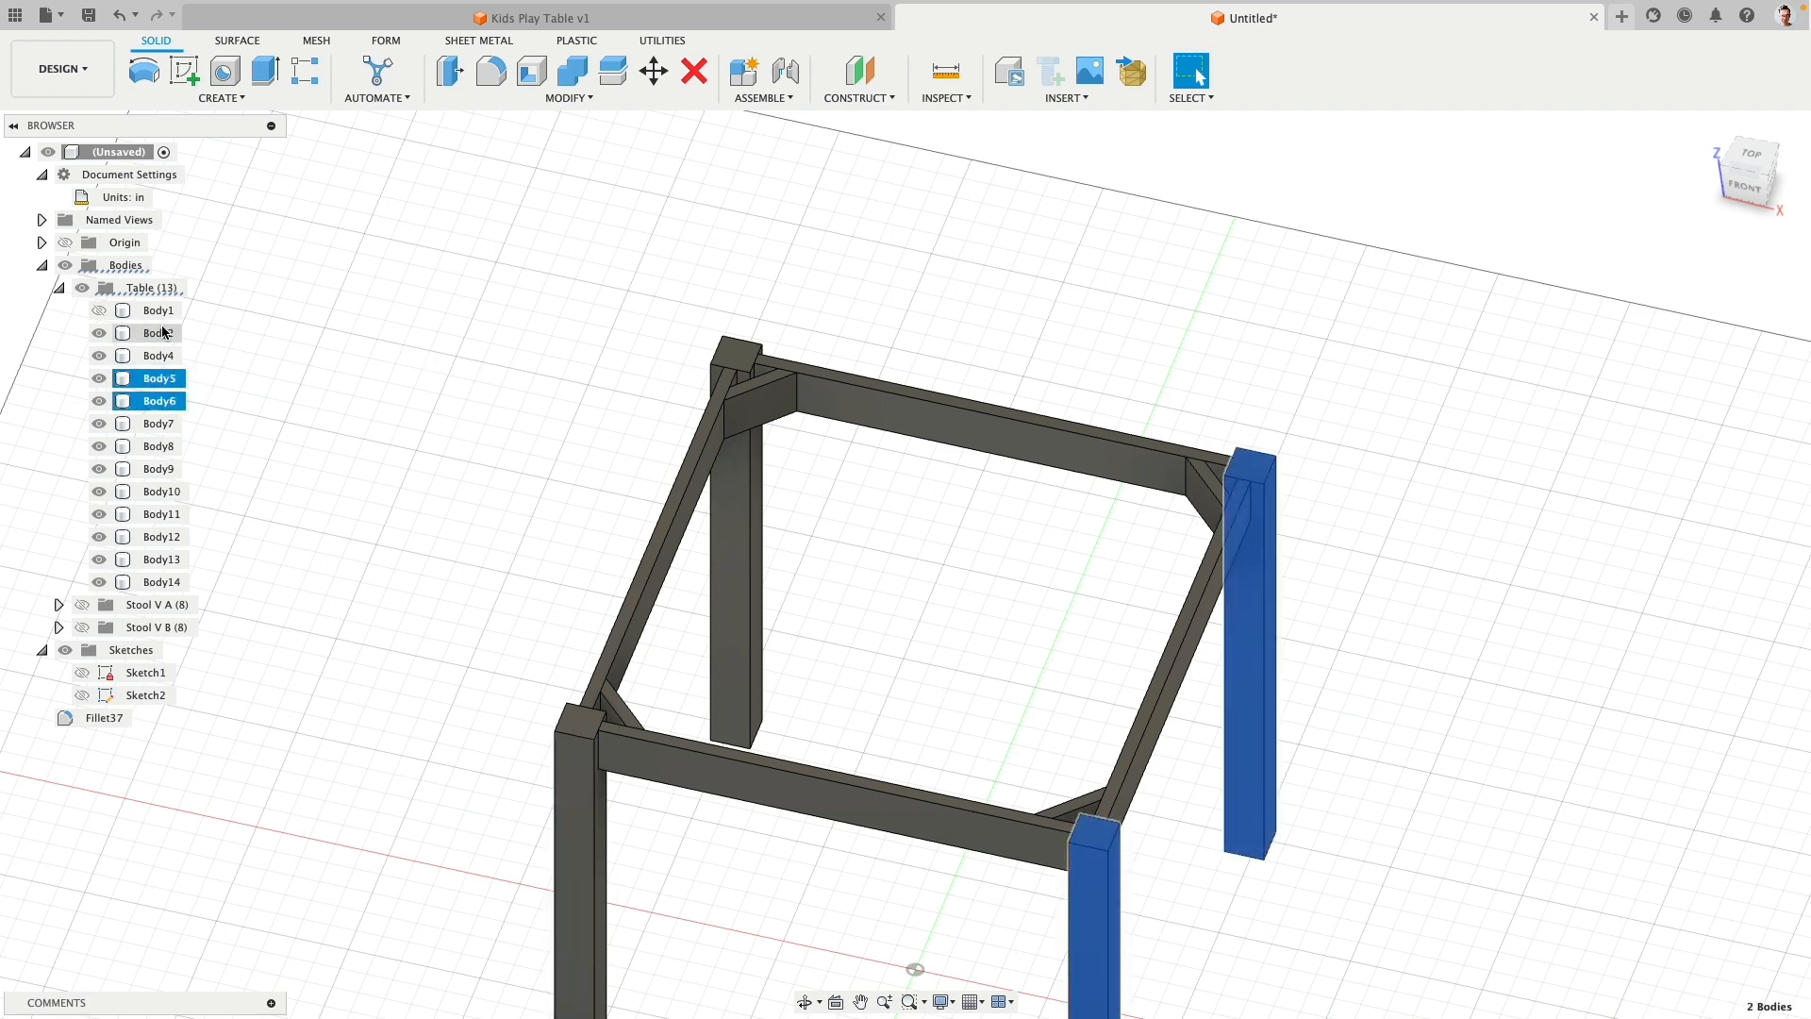
pyautogui.keyDown('shift'); pyautogui.click(162, 332); pyautogui.keyUp('shift')
pyautogui.press('Delete')
# Step: Offset the remaining leg's top face downward by about 2 in
pyautogui.scroll(3, 727, 356)
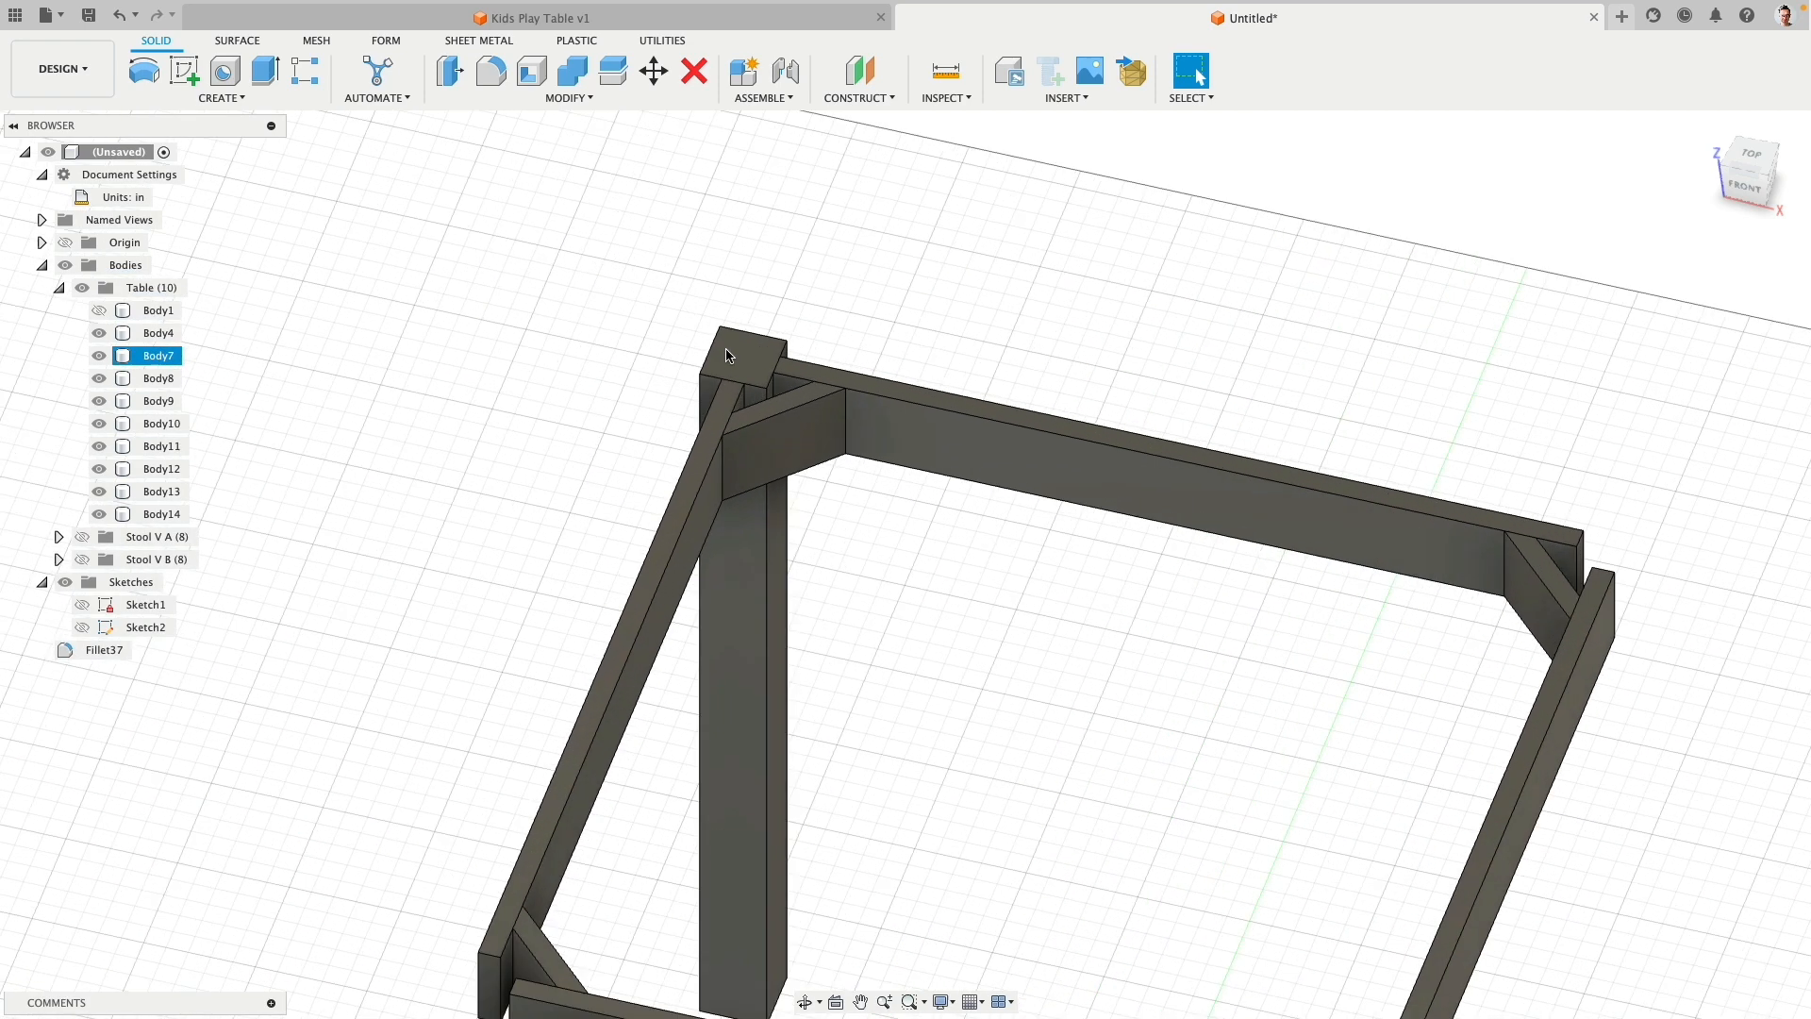
pyautogui.click(726, 356)
pyautogui.keyDown('shift'); pyautogui.moveTo(598, 364); pyautogui.dragTo(538, 142, button='middle'); pyautogui.keyUp('shift')
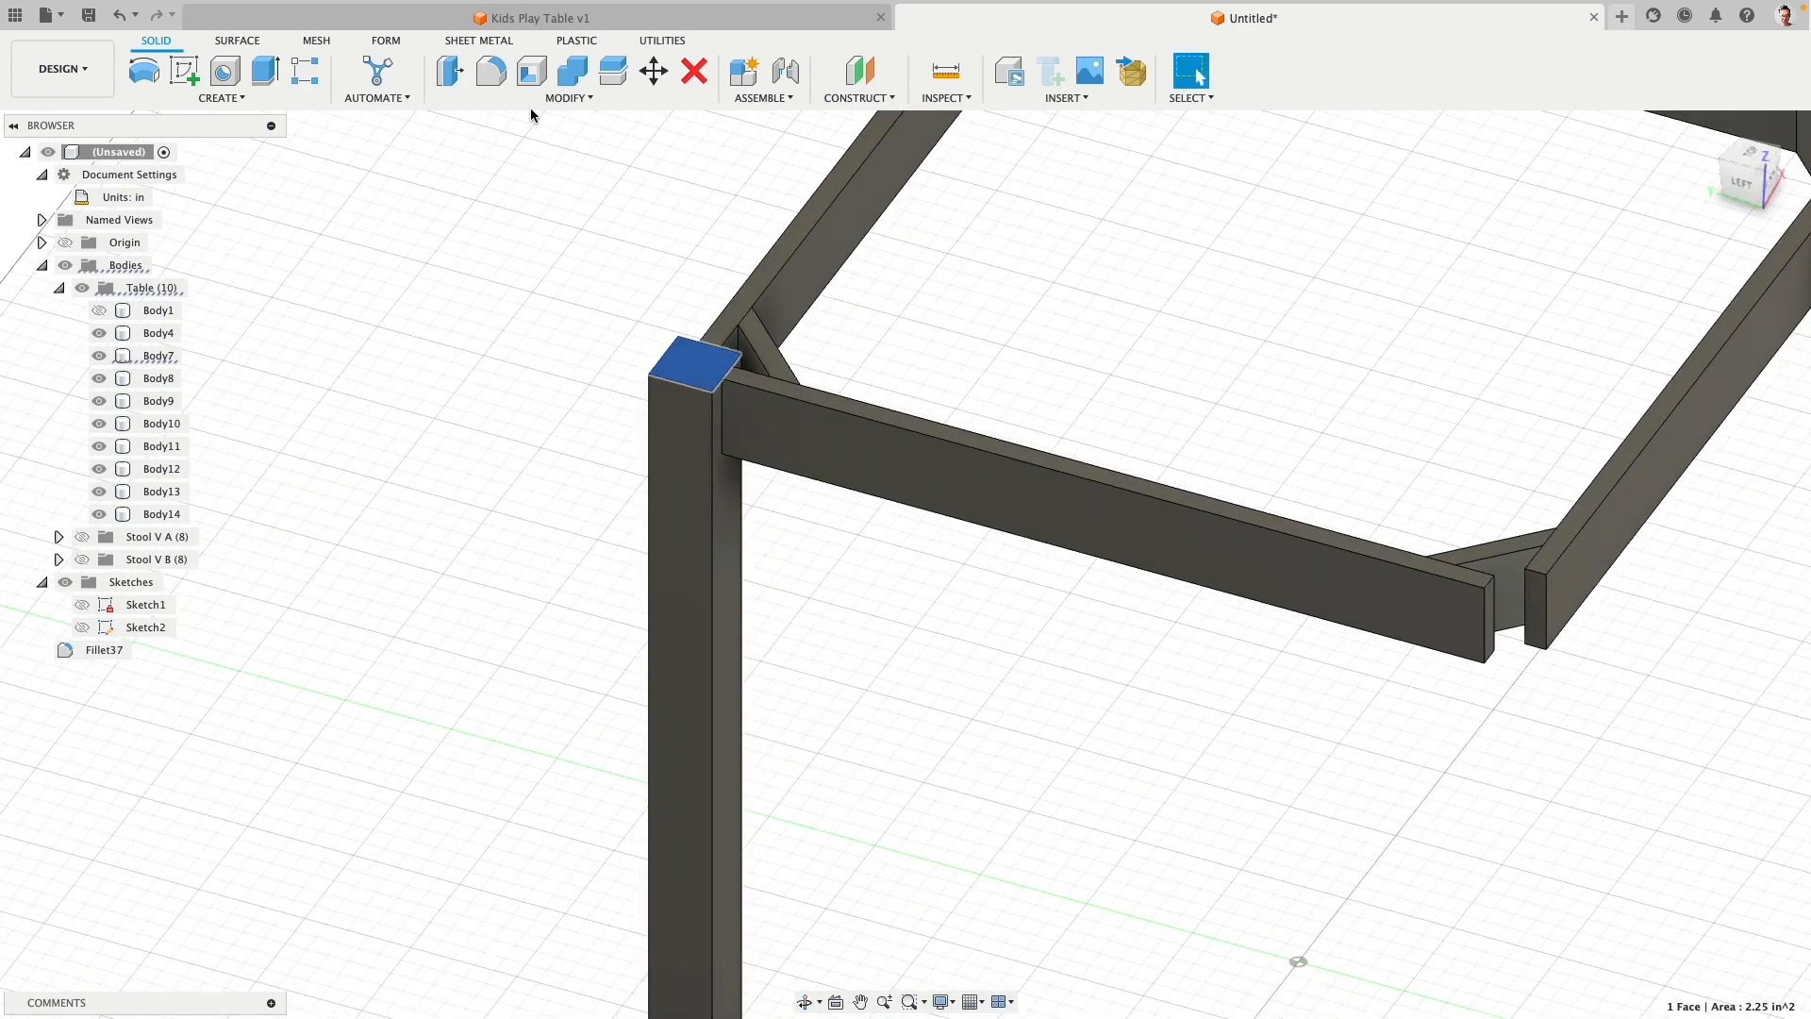
pyautogui.click(451, 72)
pyautogui.moveTo(691, 361); pyautogui.dragTo(688, 400)
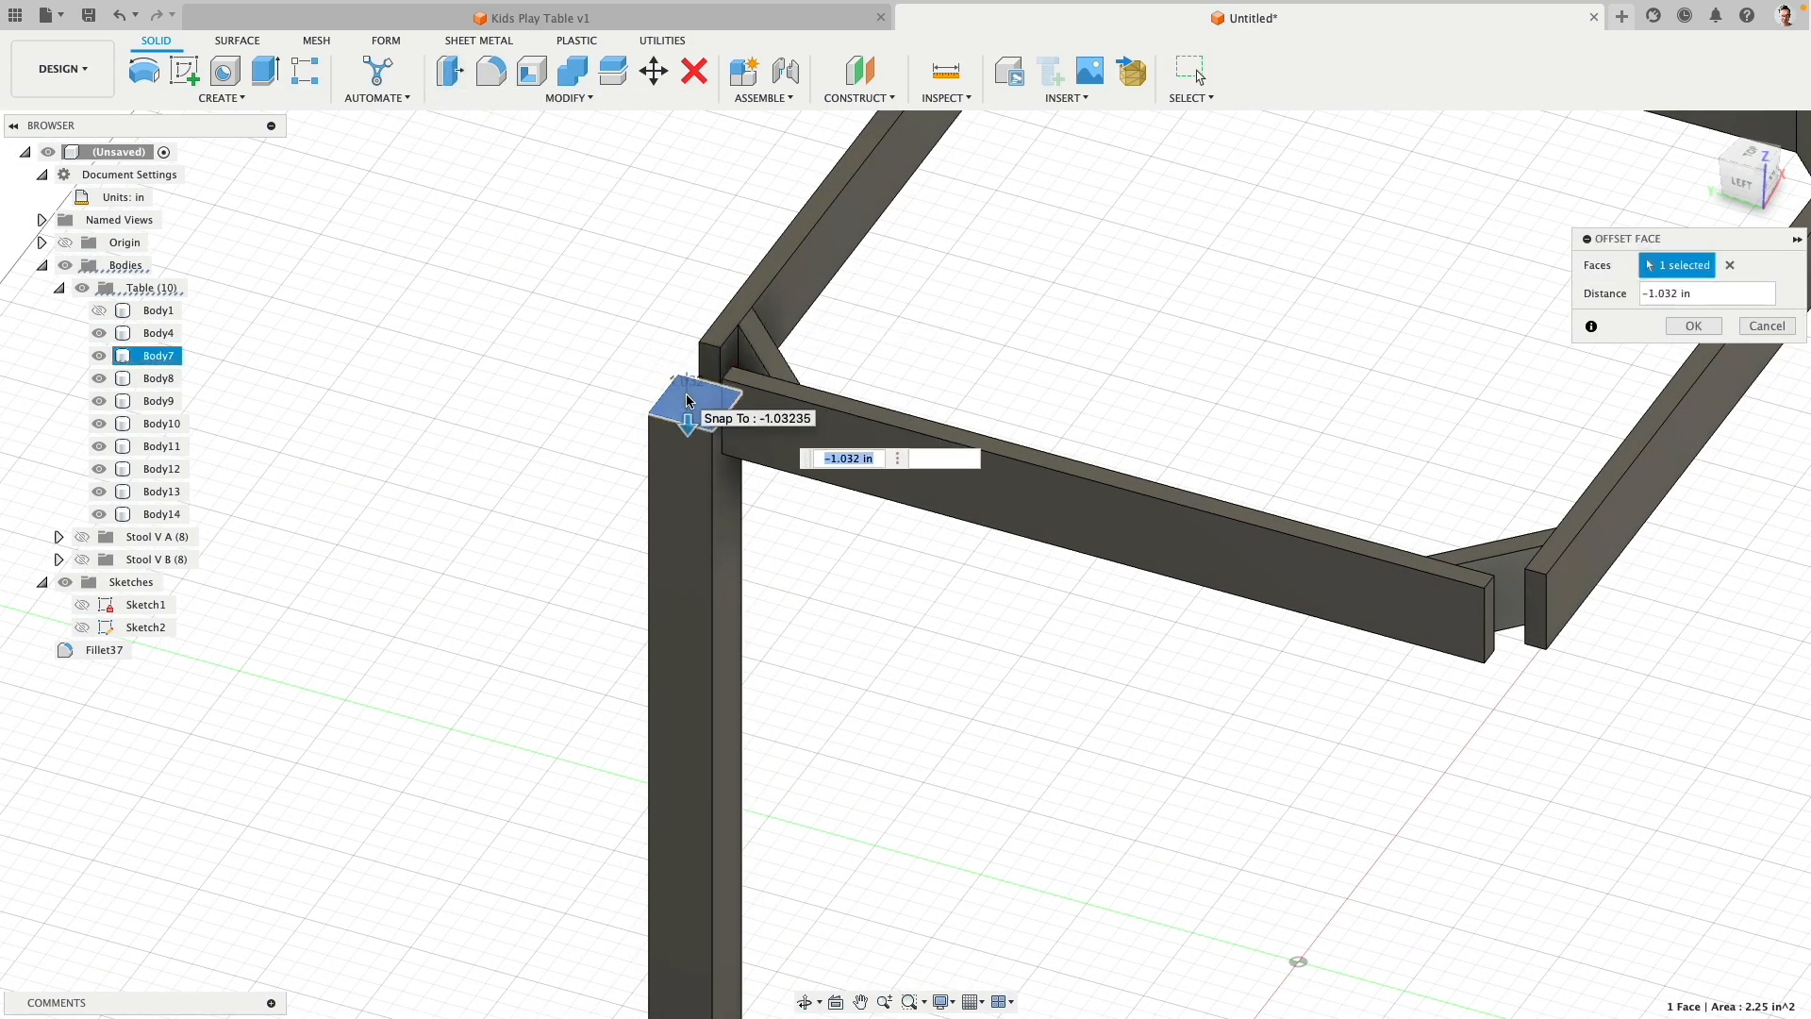
pyautogui.press('Return')
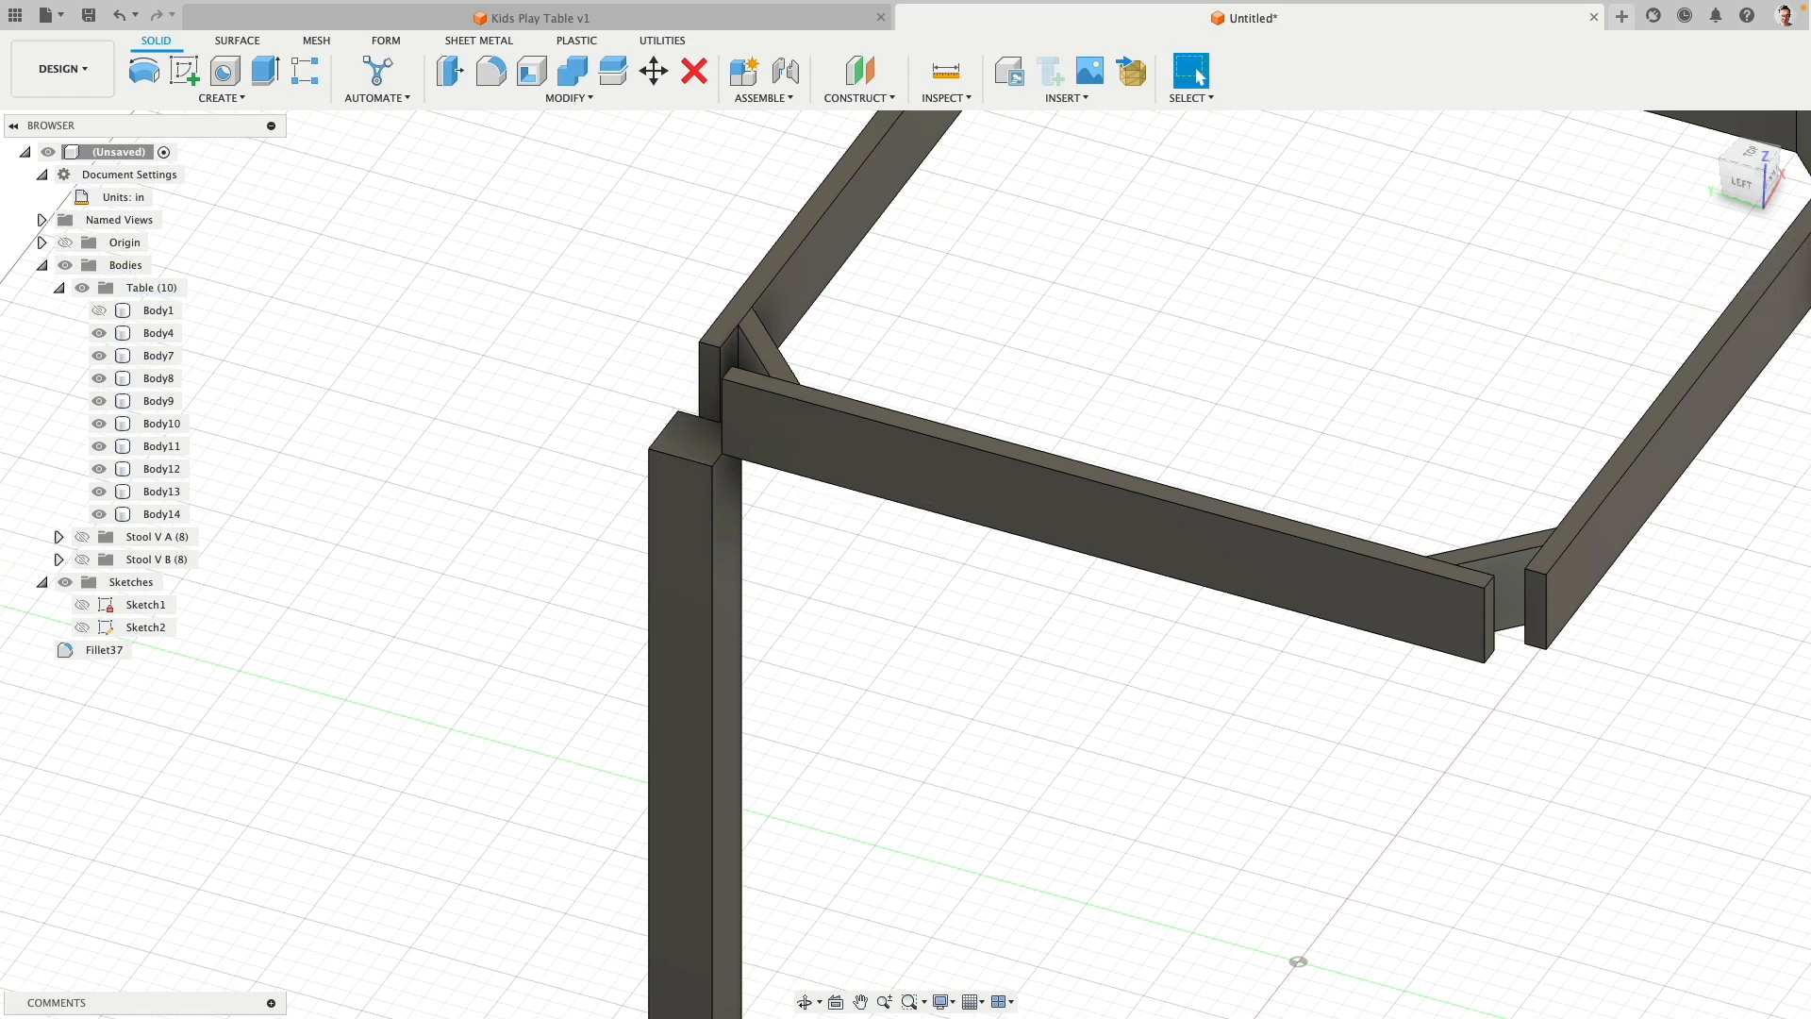
# Step: Extrude the shortened leg's top face 2 in upward as a new body
pyautogui.click(265, 71)
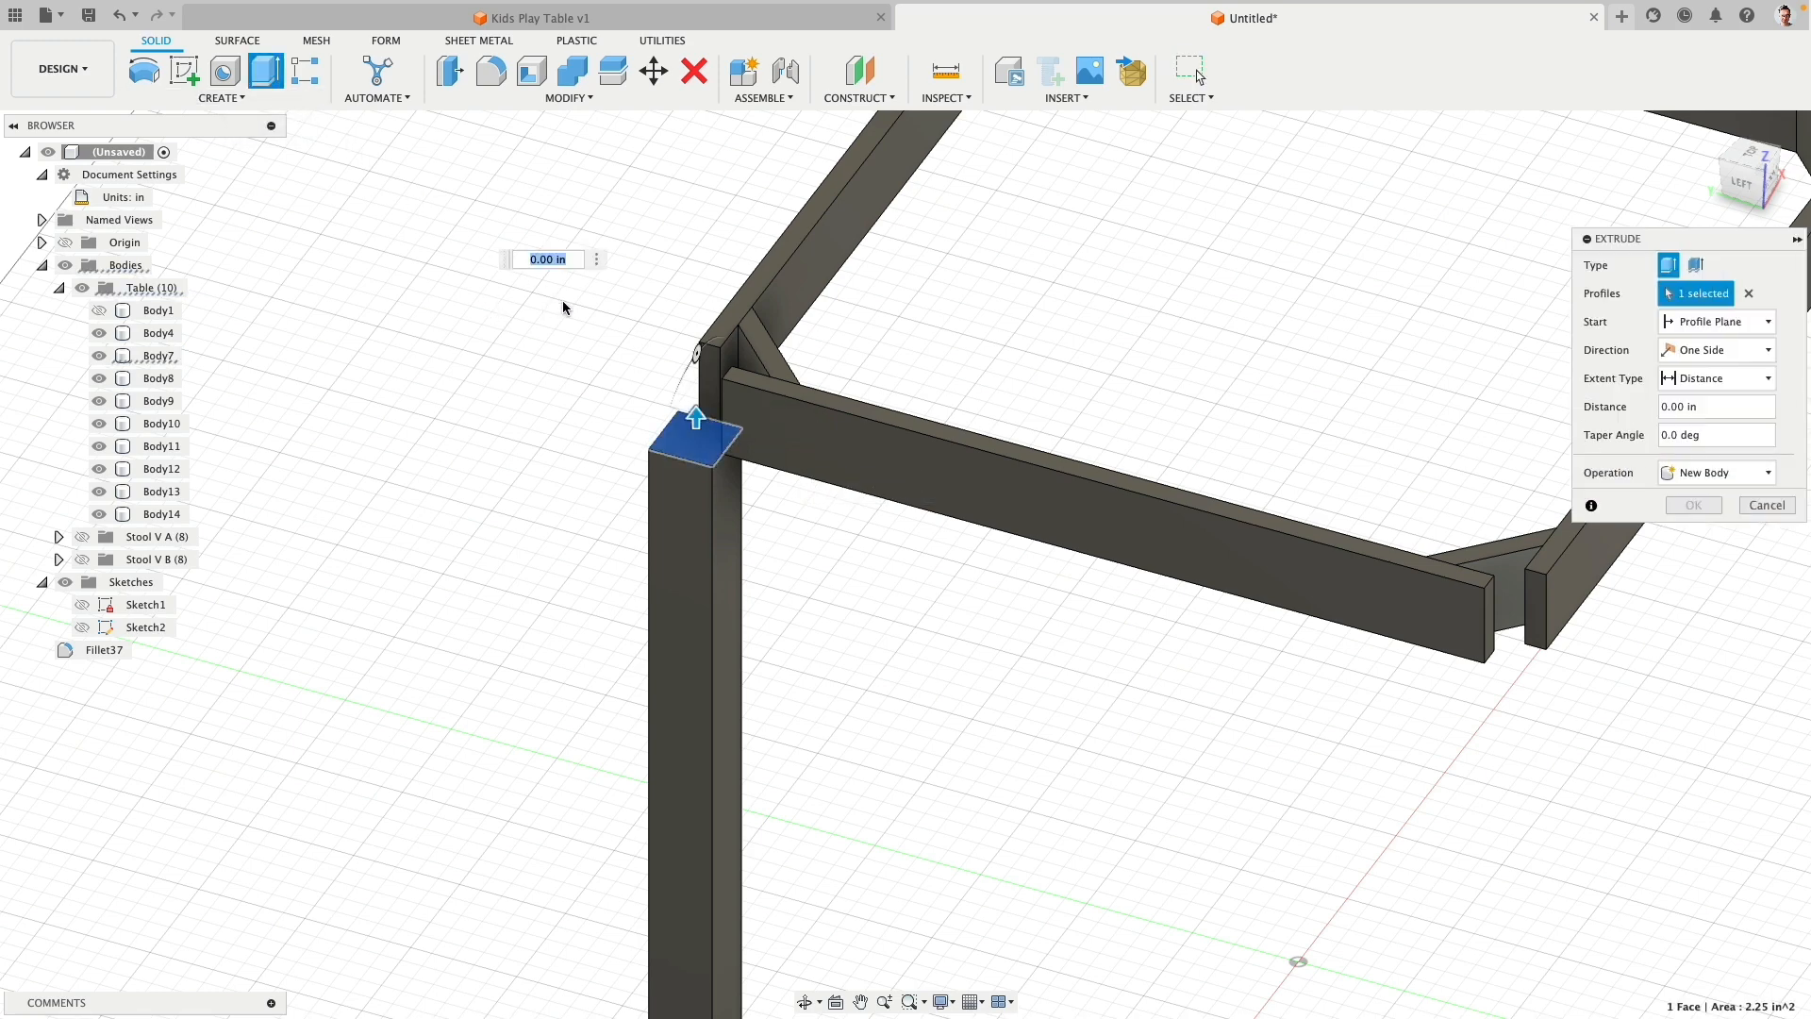
pyautogui.click(1718, 473)
pyautogui.click(1732, 554)
pyautogui.click(1693, 505)
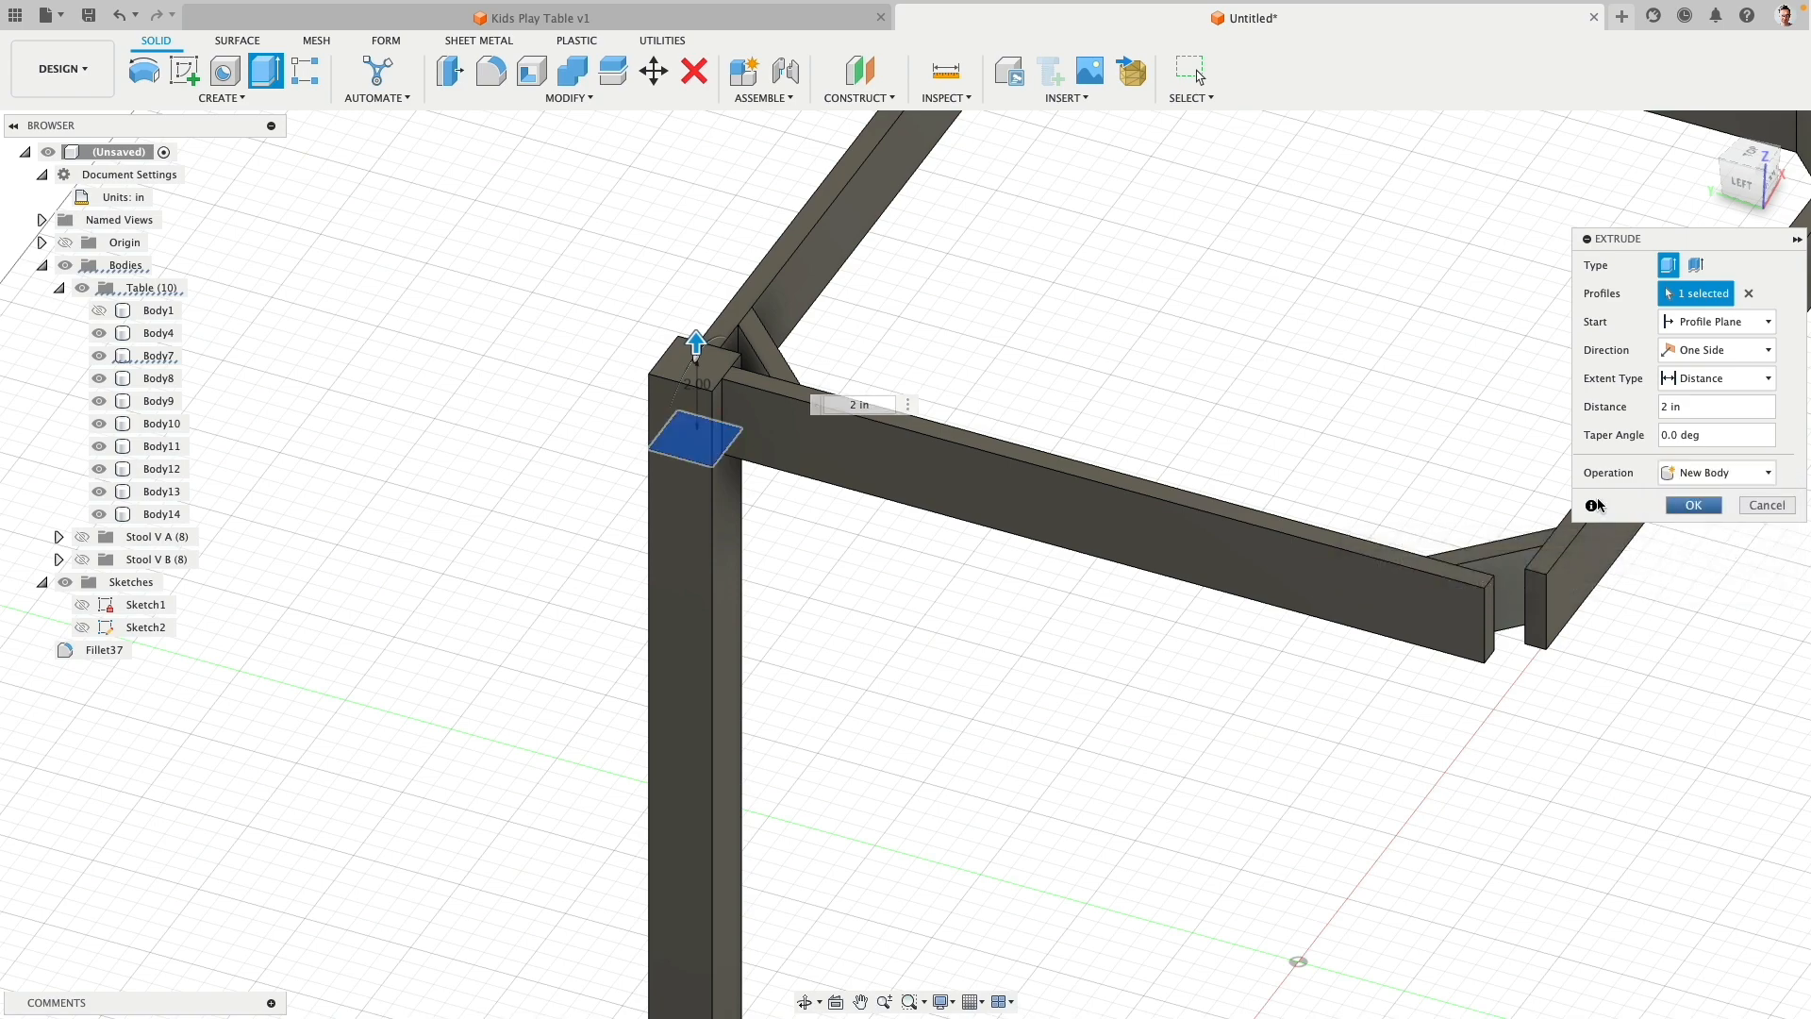
# Step: Chamfer the inner vertical edge of the leg's top block, facing the corner brace, by 0.5 in
pyautogui.keyDown('shift'); pyautogui.moveTo(1217, 436); pyautogui.dragTo(906, 401, button='middle'); pyautogui.keyUp('shift')
pyautogui.moveTo(1132, 370); pyautogui.dragTo(1035, 604, button='middle')
pyautogui.scroll(5, 1032, 471)
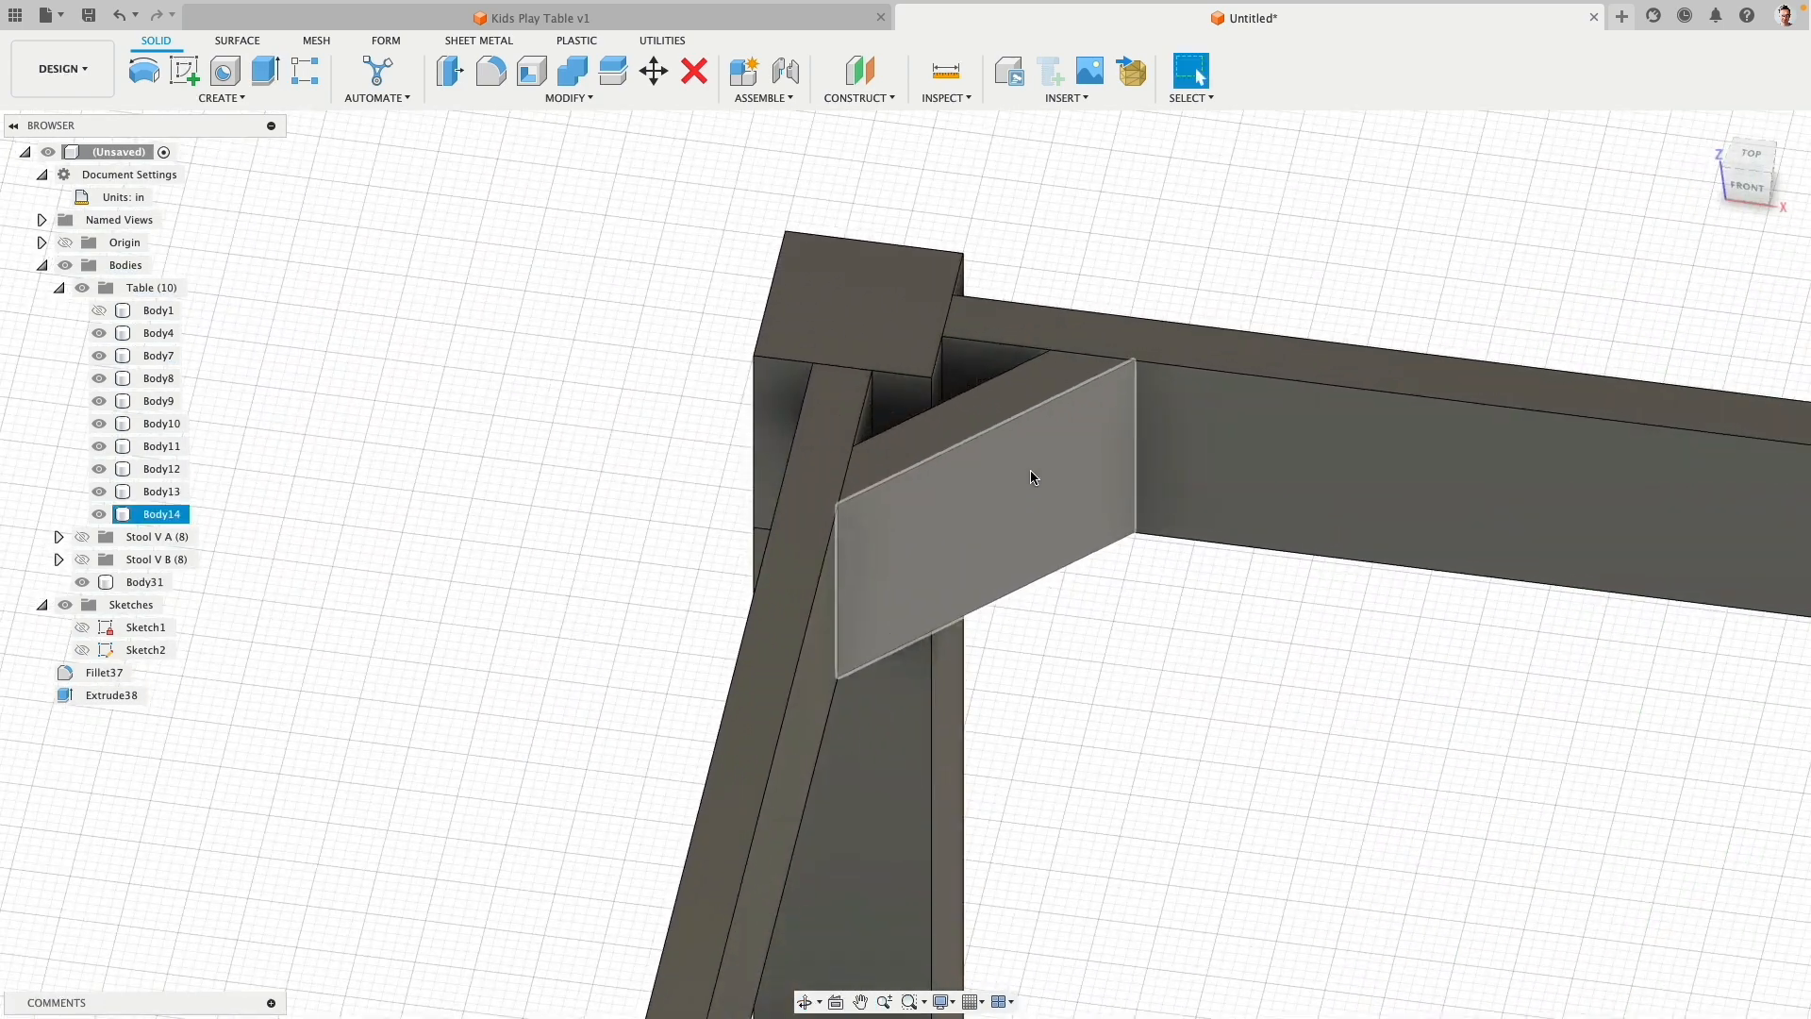
pyautogui.click(931, 415)
pyautogui.keyDown('shift'); pyautogui.moveTo(901, 394); pyautogui.dragTo(903, 449, button='middle'); pyautogui.keyUp('shift')
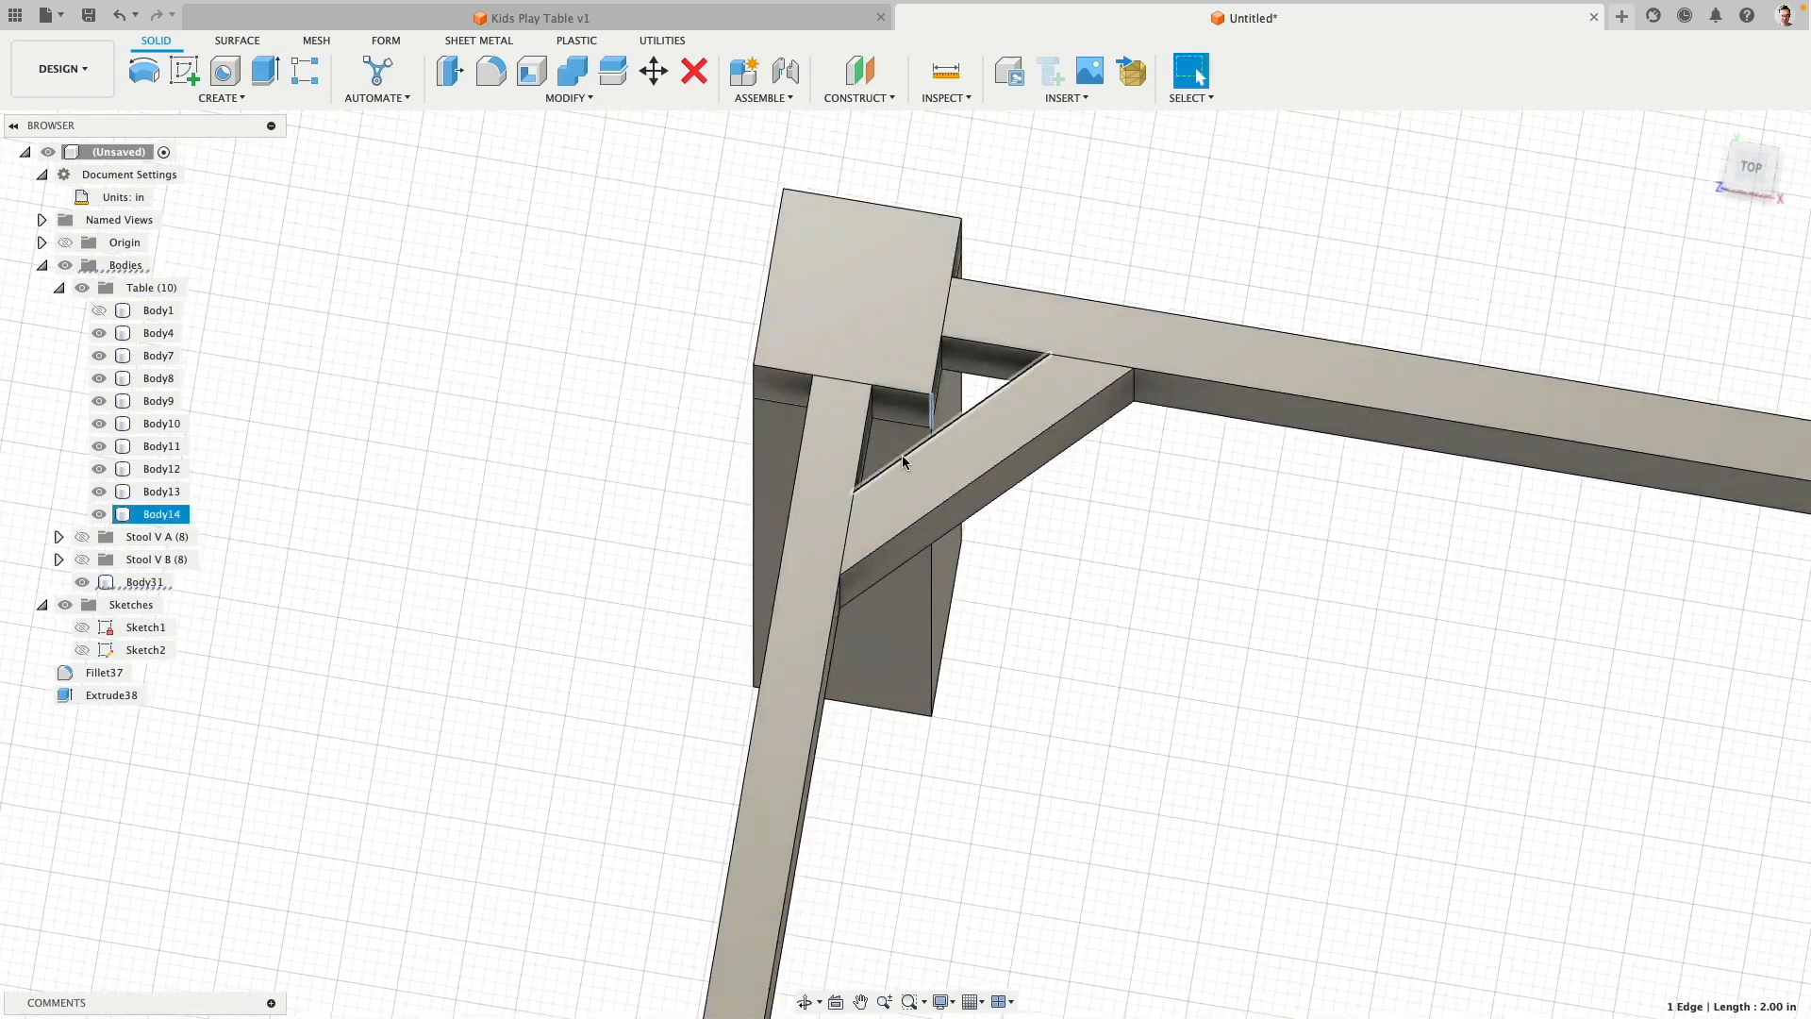
pyautogui.click(492, 98)
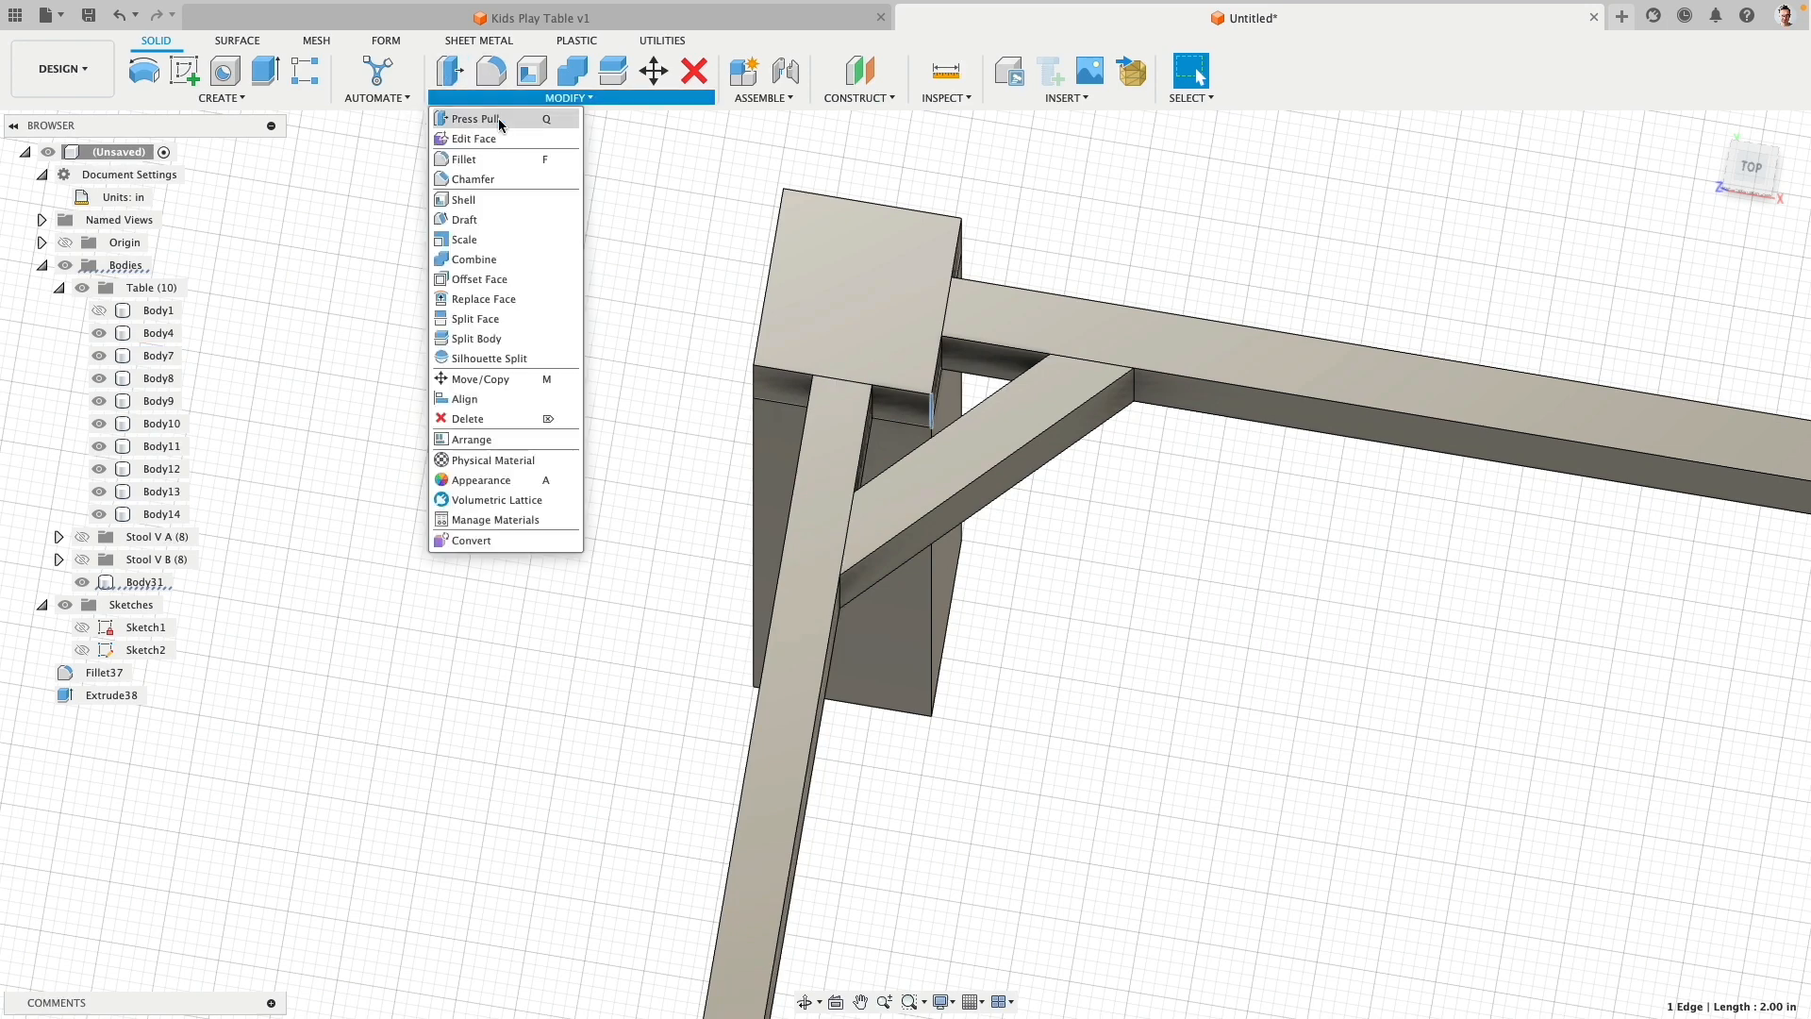
pyautogui.click(497, 179)
pyautogui.moveTo(940, 410); pyautogui.dragTo(918, 381)
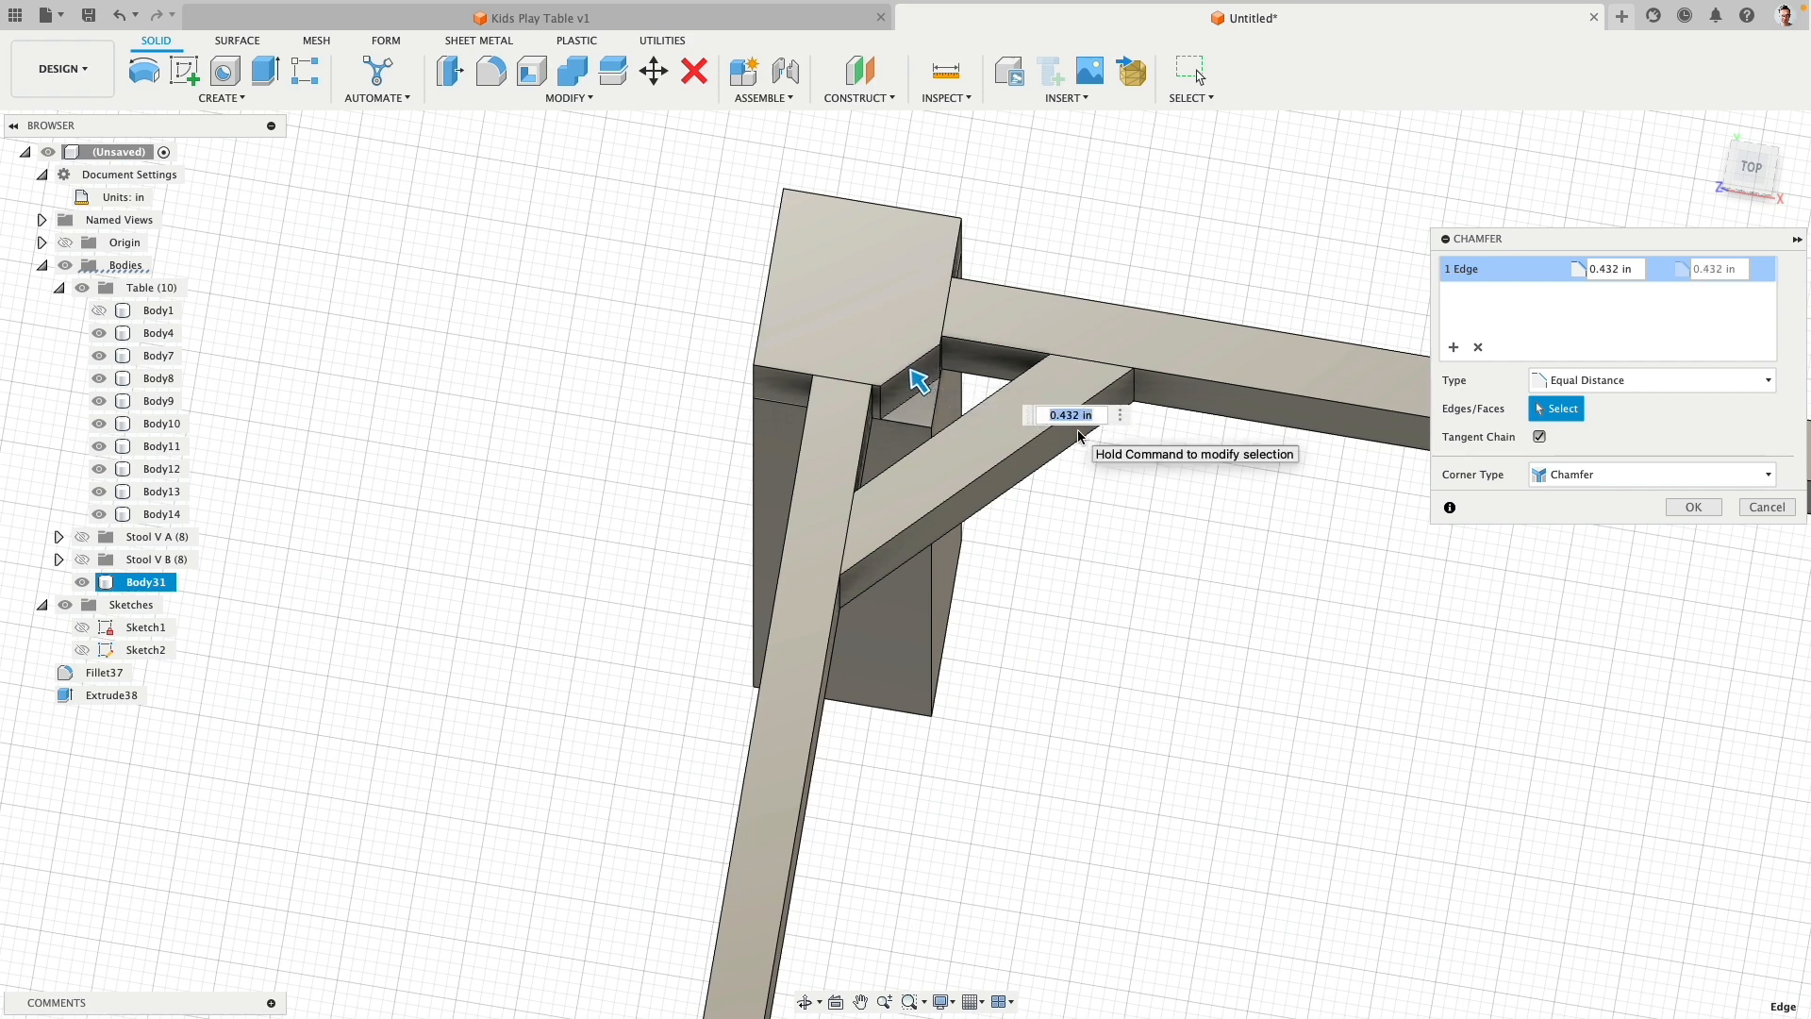
pyautogui.write('.5')
pyautogui.press('Return')
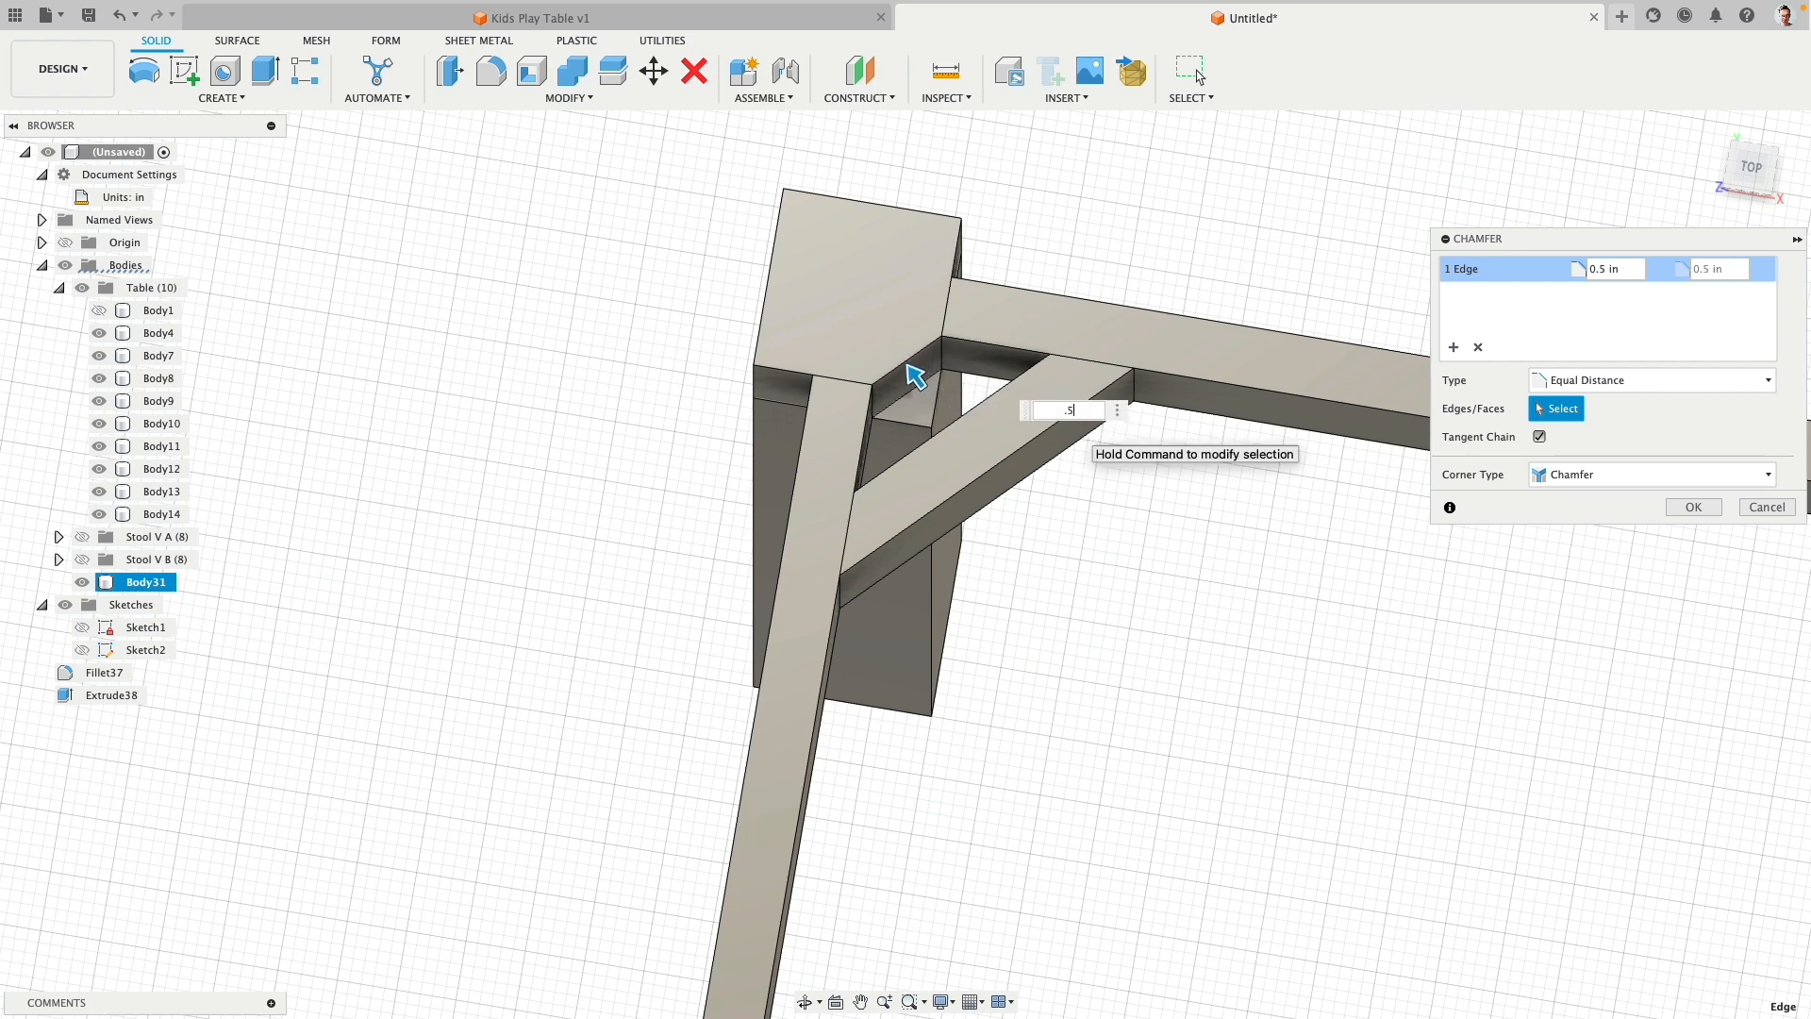
pyautogui.press('Return')
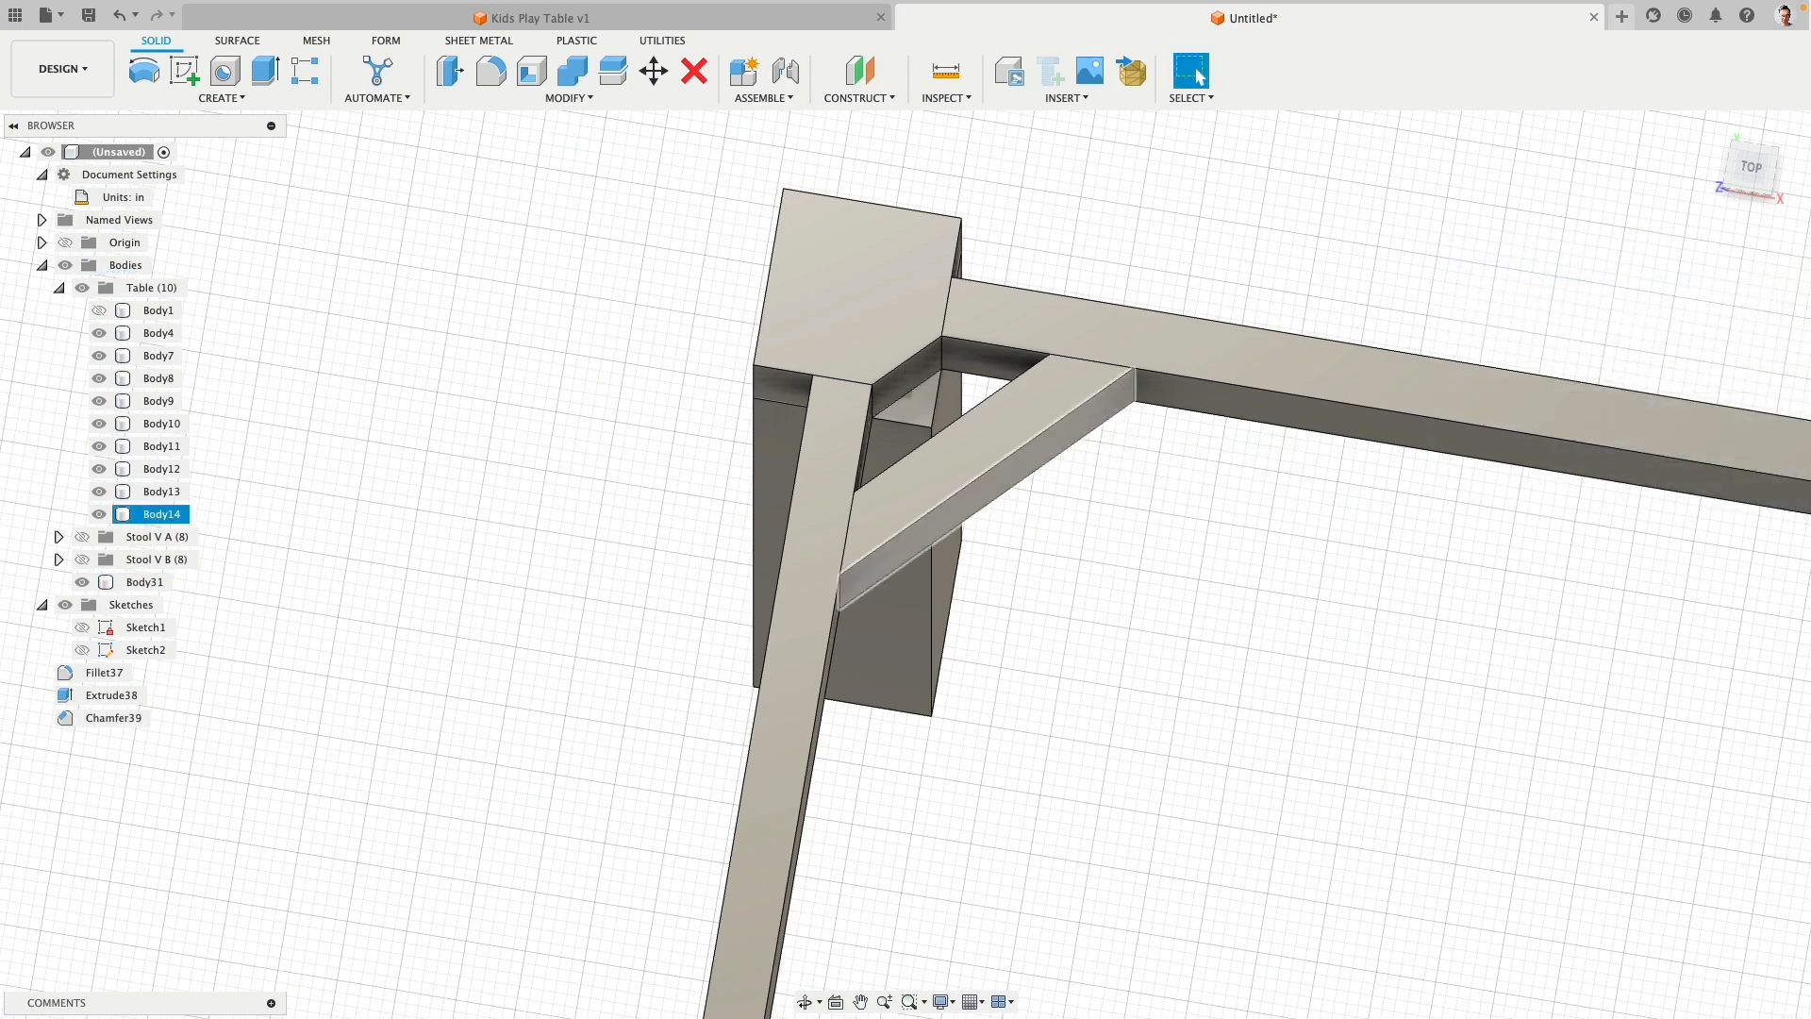
# Step: Try to join the chamfered top block and the leg with Combine, keeping the tool bodies
pyautogui.doubleClick(896, 325)
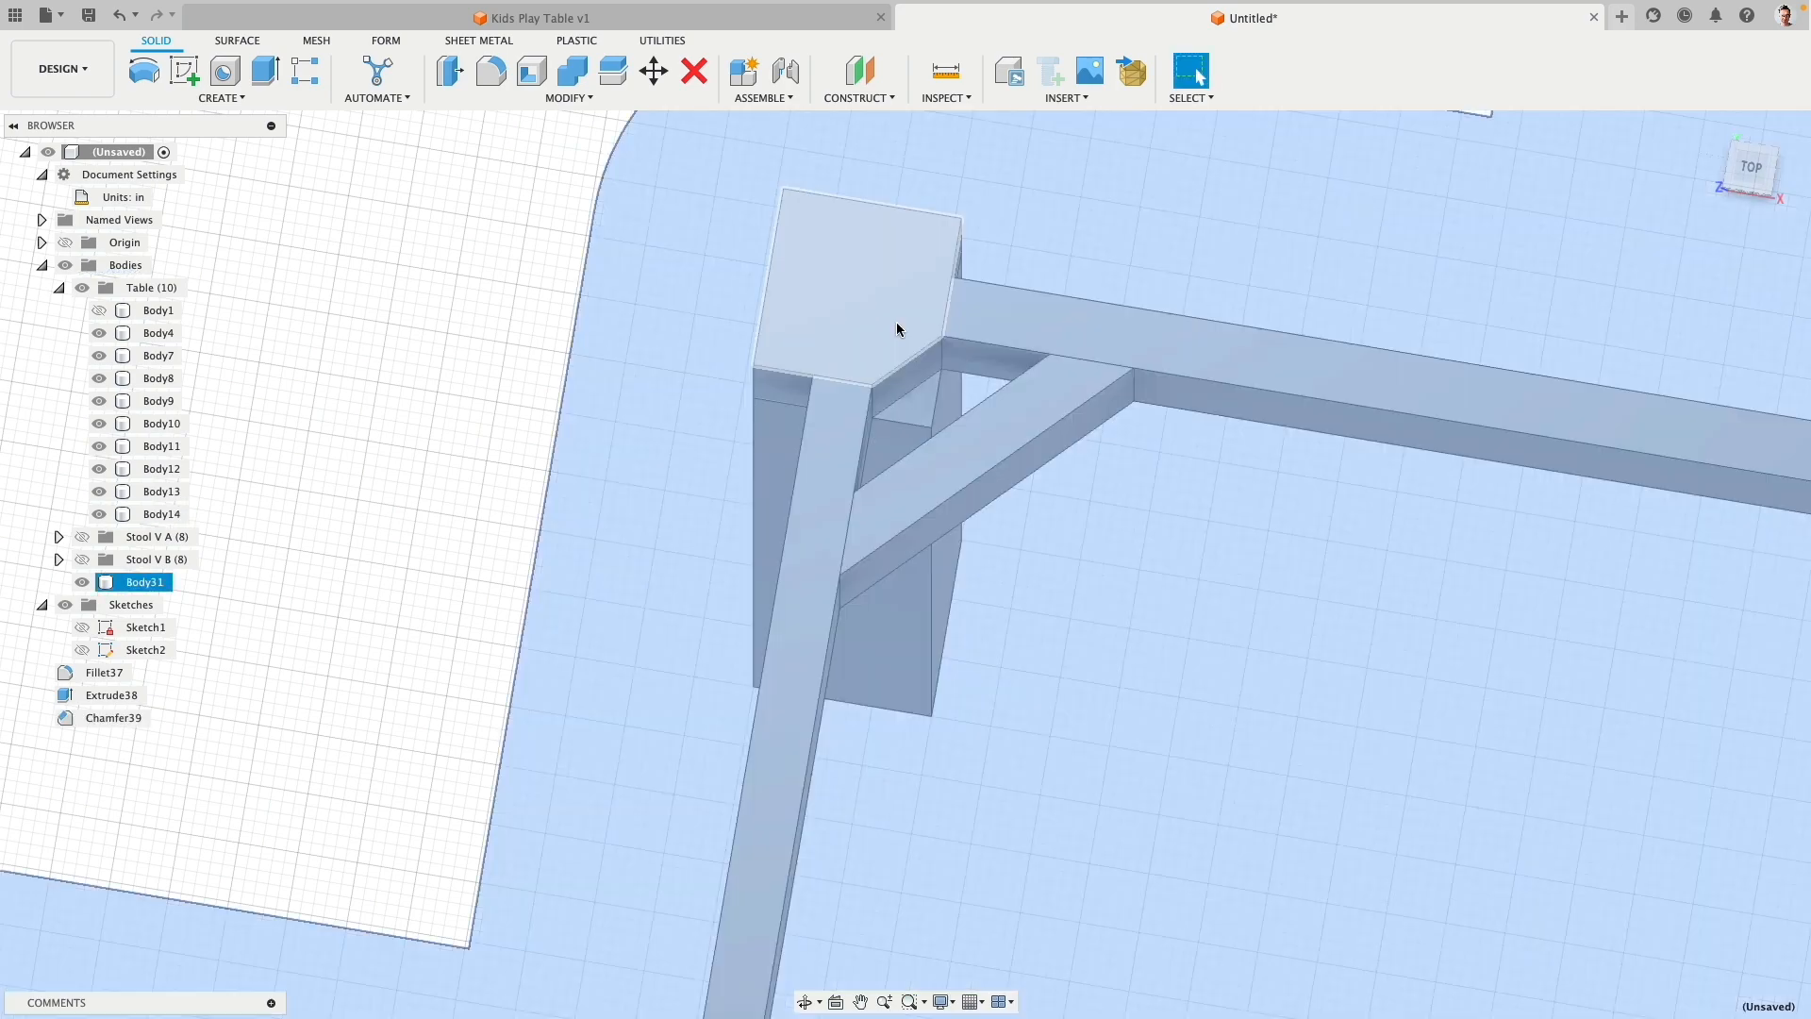
pyautogui.click(530, 430)
pyautogui.keyDown('shift'); pyautogui.moveTo(420, 501); pyautogui.dragTo(614, 494, button='middle'); pyautogui.keyUp('shift')
pyautogui.click(605, 493)
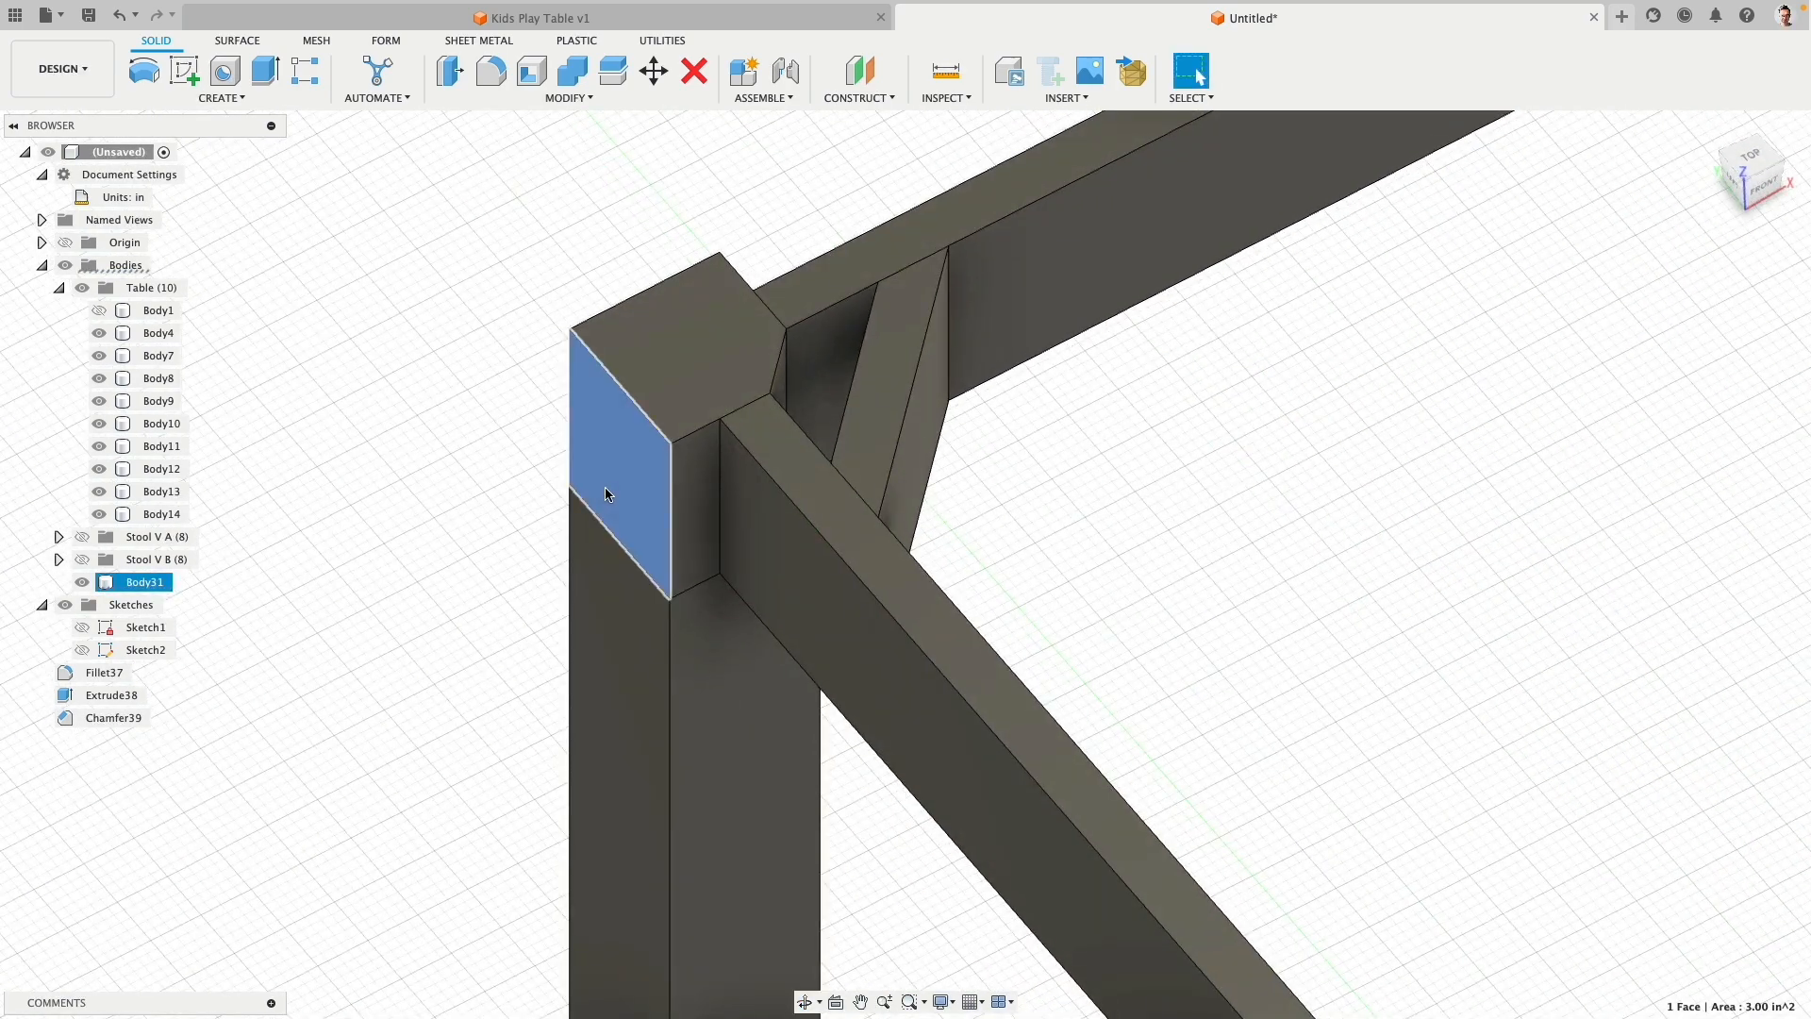
pyautogui.click(604, 497)
pyautogui.click(572, 70)
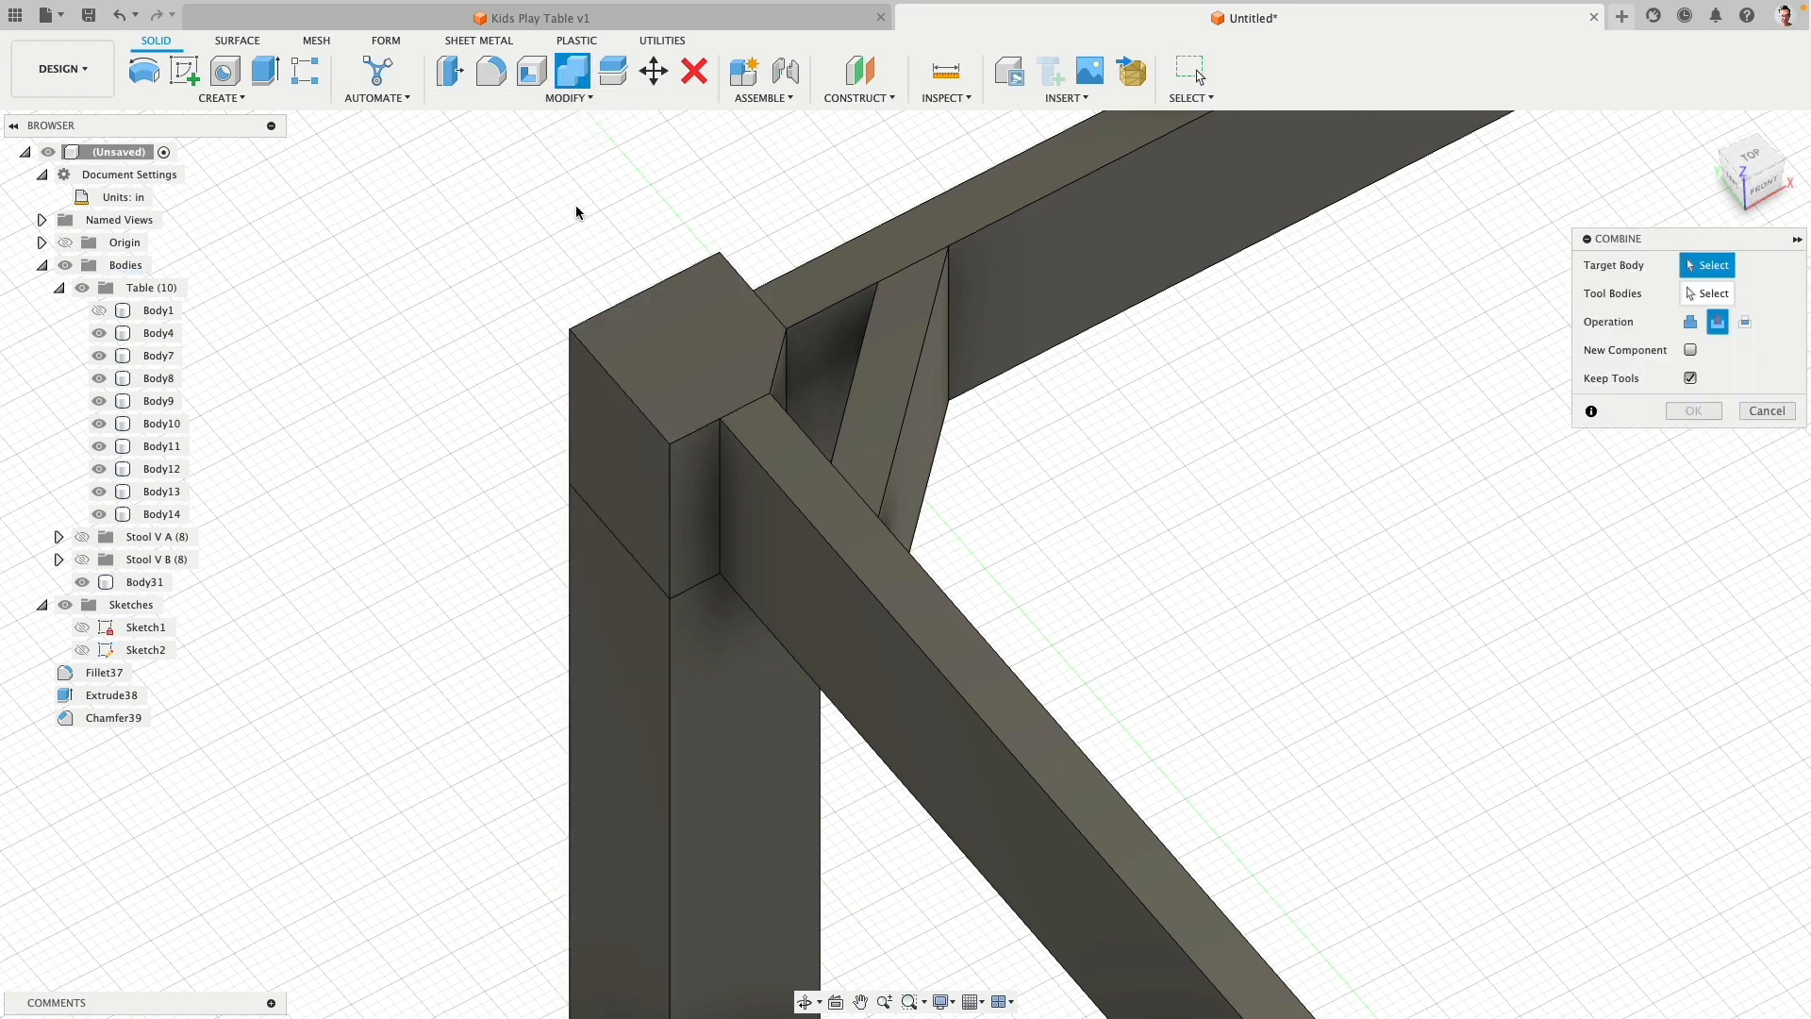
pyautogui.click(618, 378)
pyautogui.click(638, 626)
pyautogui.click(1689, 321)
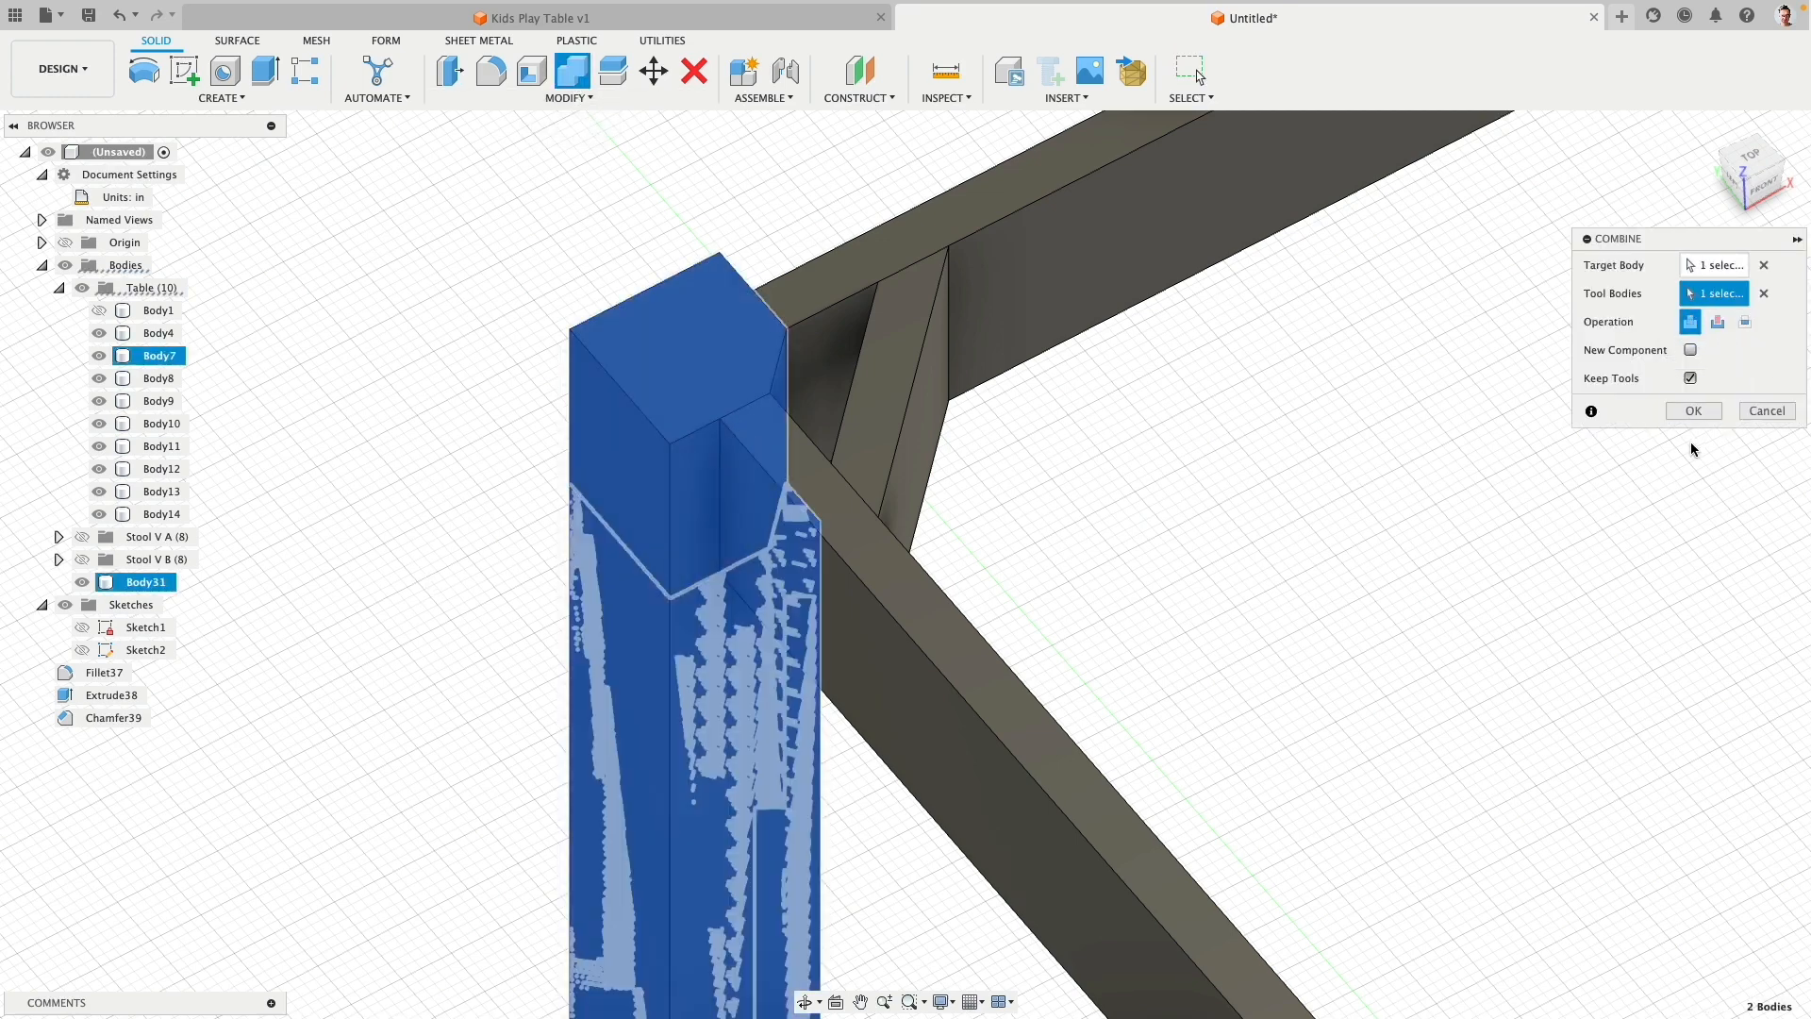
pyautogui.click(1691, 412)
# Step: Join the chamfered top block and the leg below it into one body with Combine, without keeping the tool bodies
pyautogui.keyDown('shift'); pyautogui.moveTo(1259, 579); pyautogui.dragTo(1217, 593, button='middle'); pyautogui.keyUp('shift')
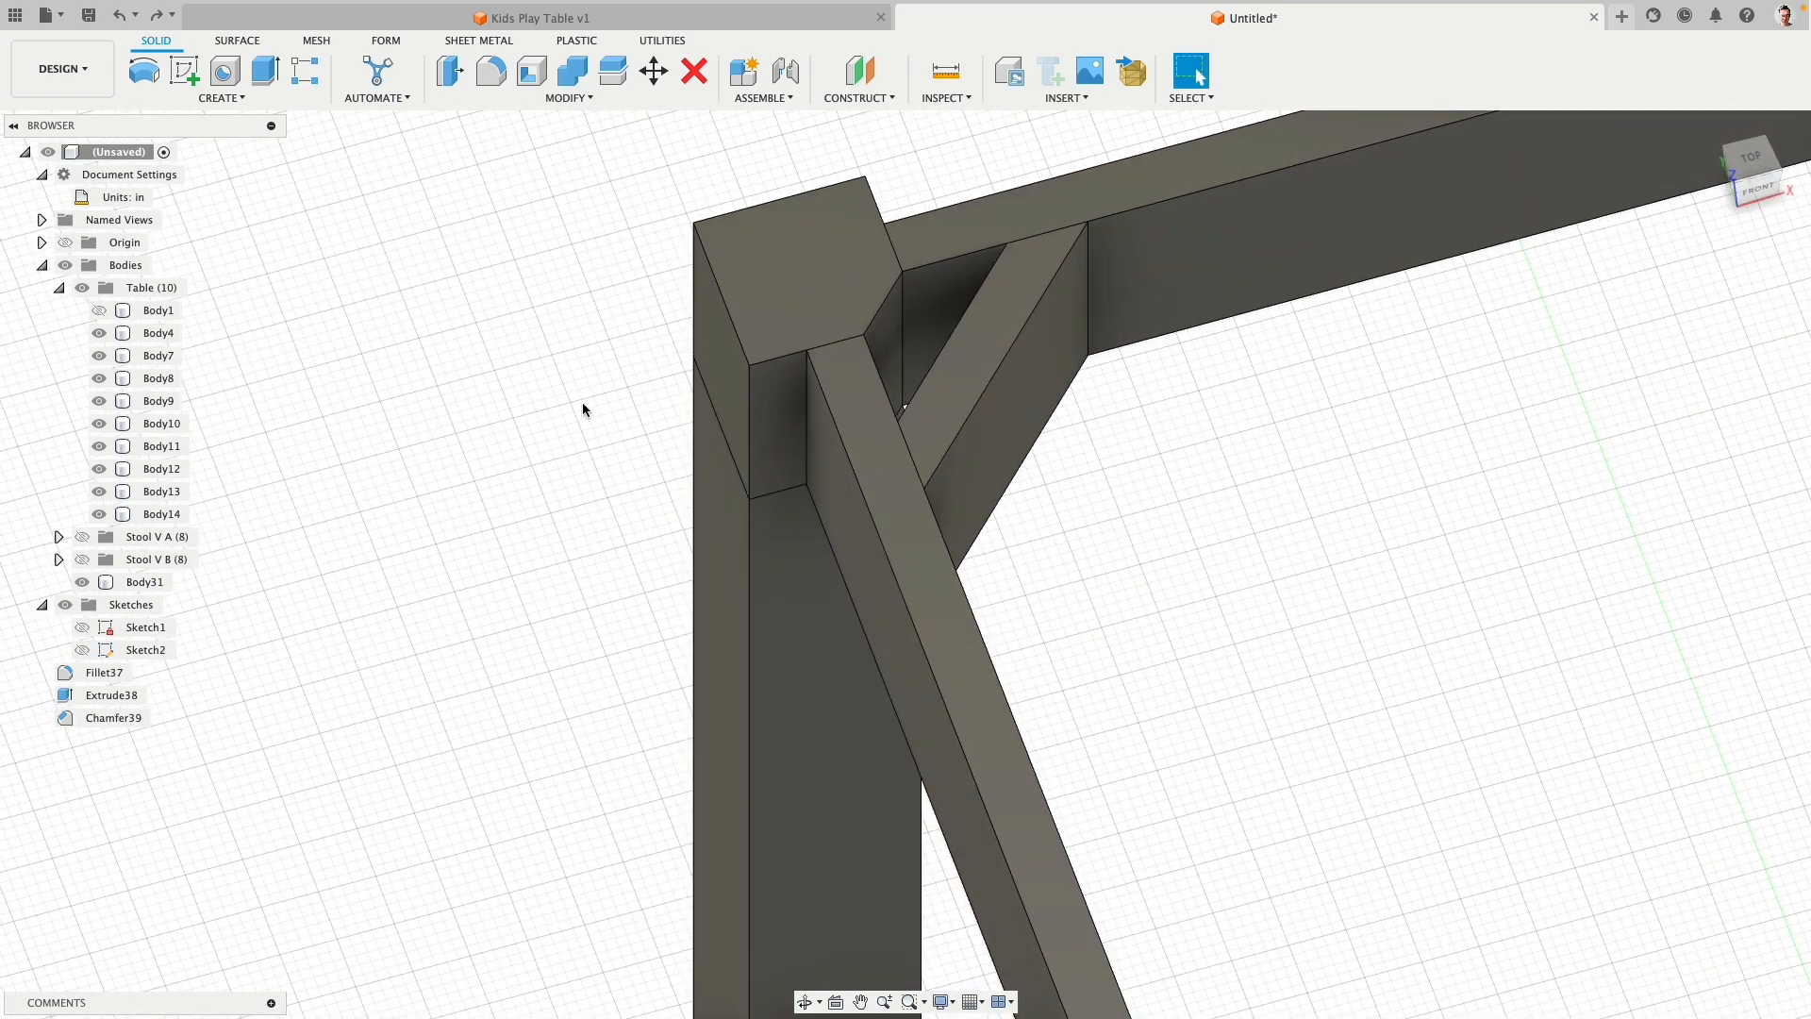
pyautogui.click(575, 70)
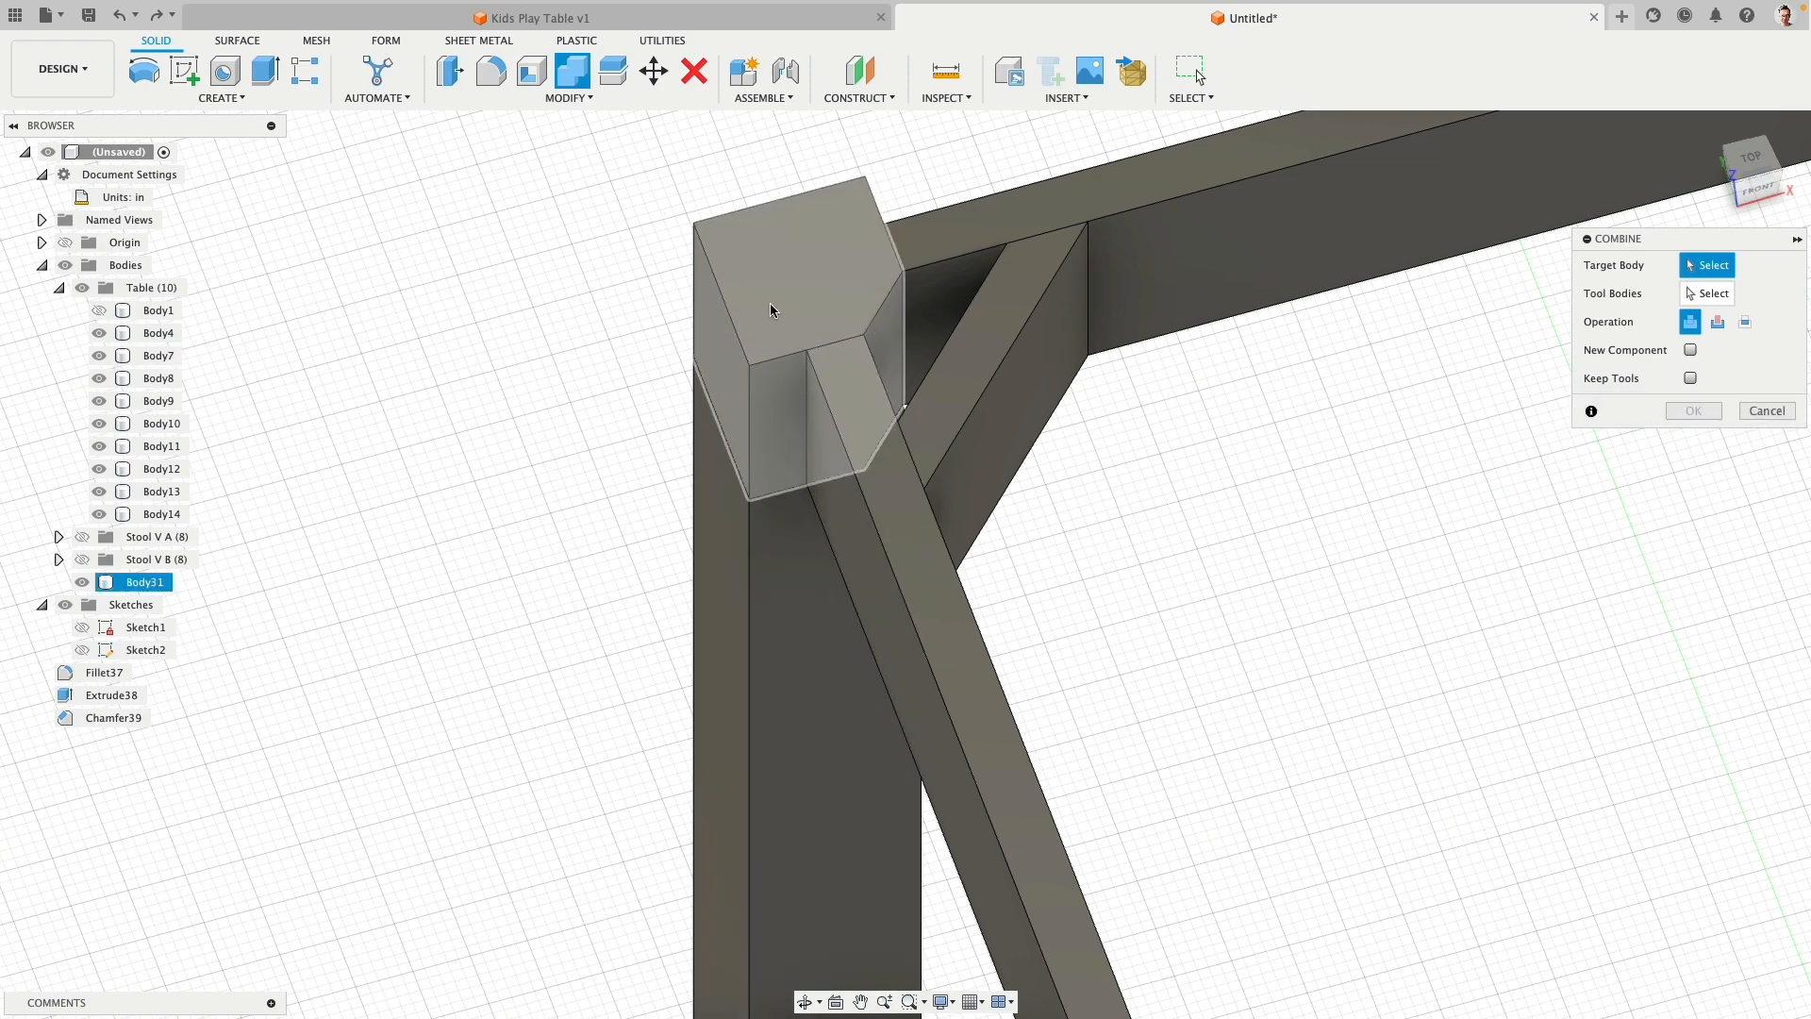
pyautogui.click(770, 303)
pyautogui.click(718, 544)
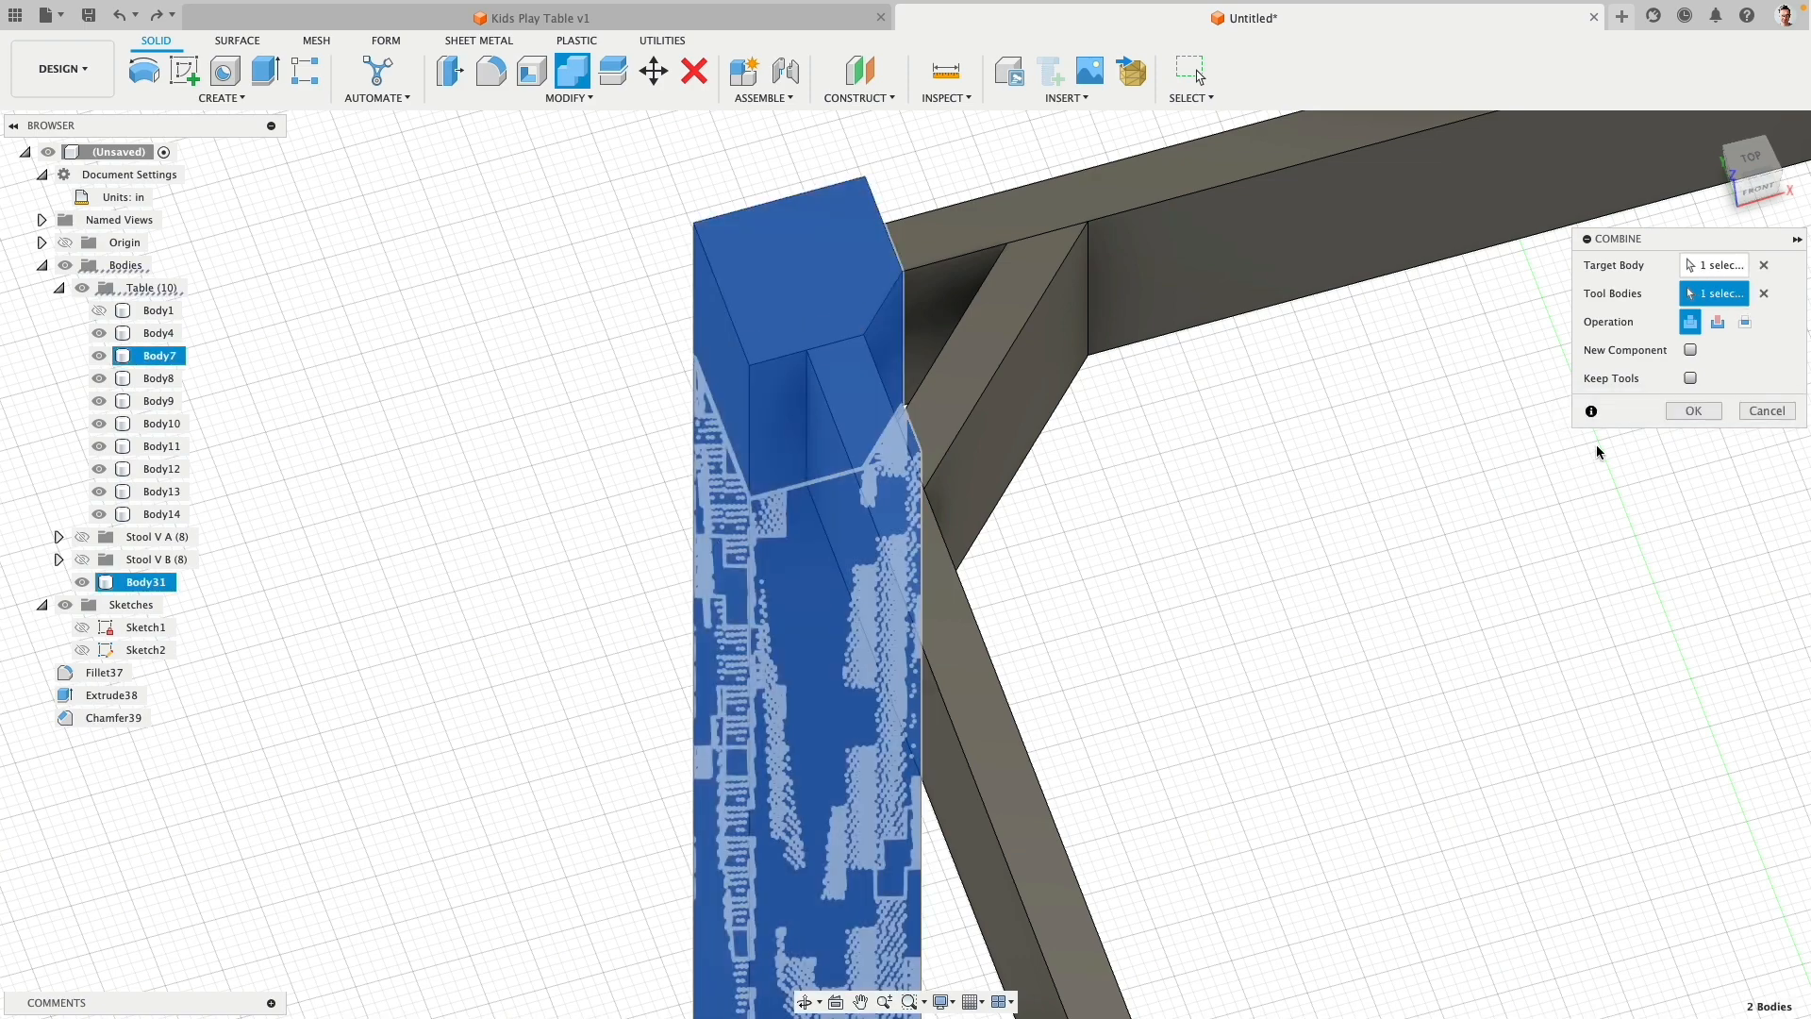
pyautogui.click(1694, 410)
# Step: Isolate the joined leg body, hiding all other table parts
pyautogui.keyDown('shift'); pyautogui.moveTo(760, 558); pyautogui.dragTo(1037, 551, button='middle'); pyautogui.keyUp('shift')
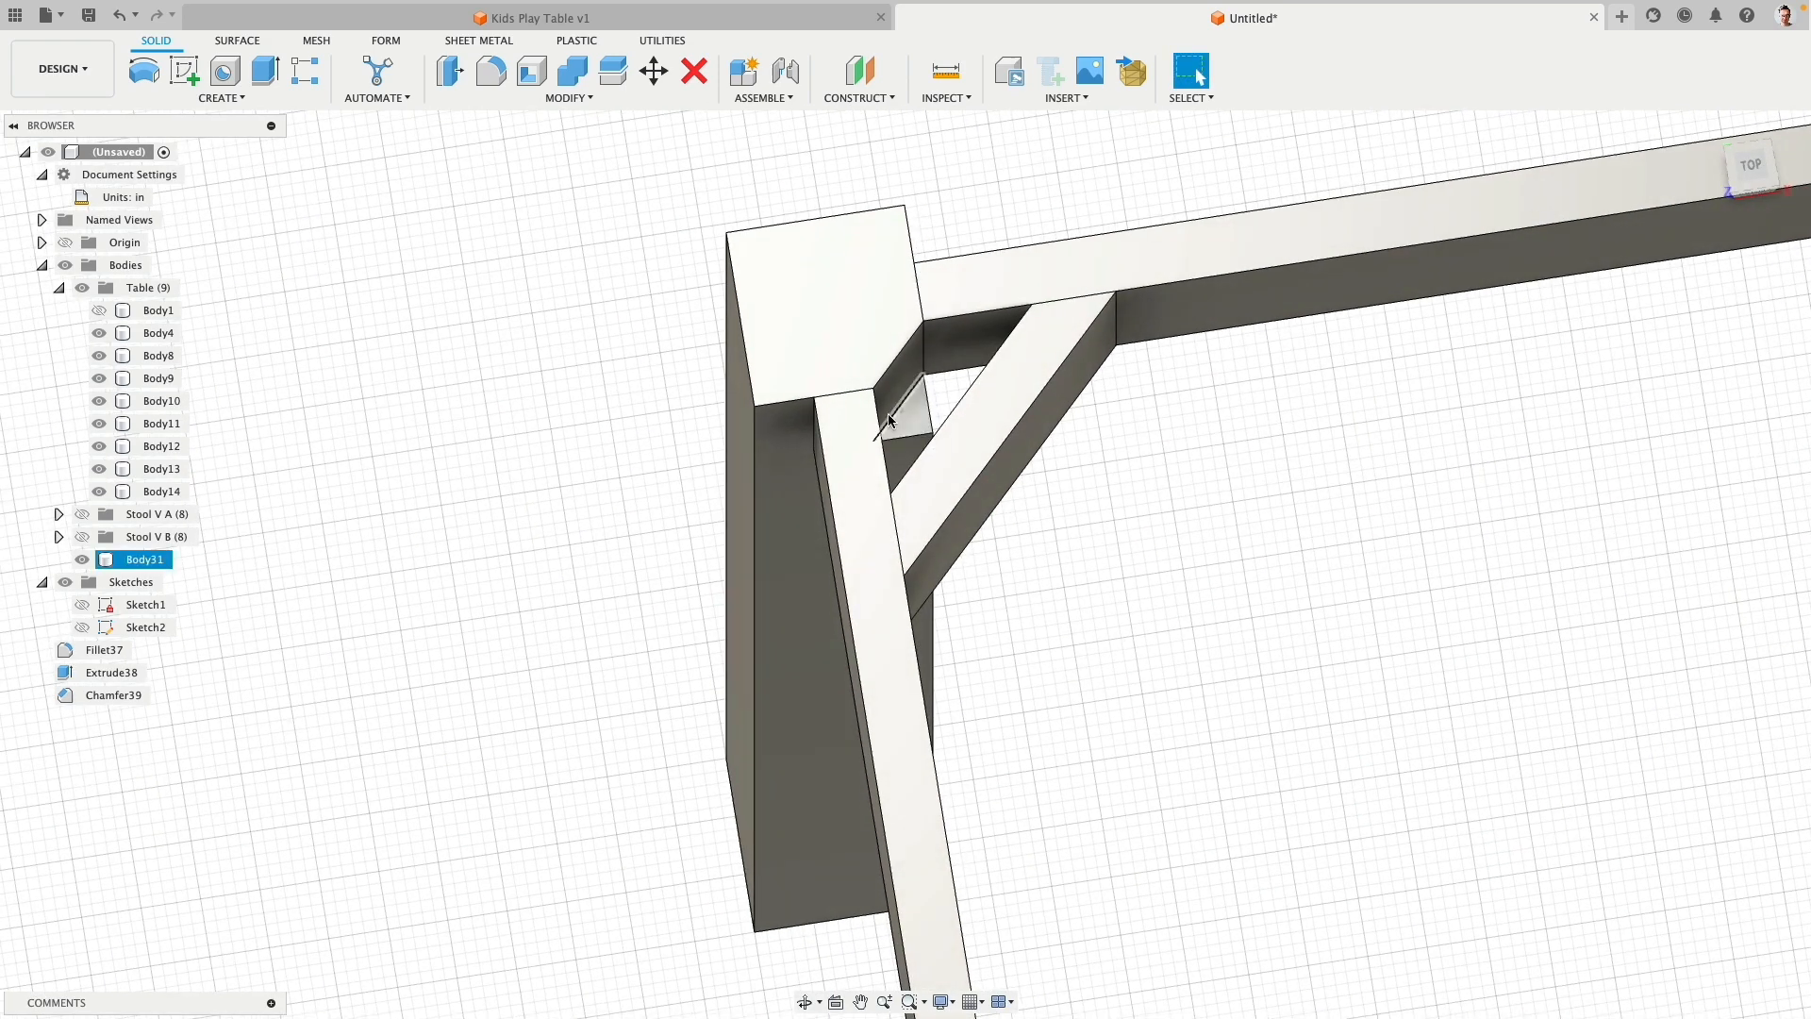
pyautogui.click(794, 598)
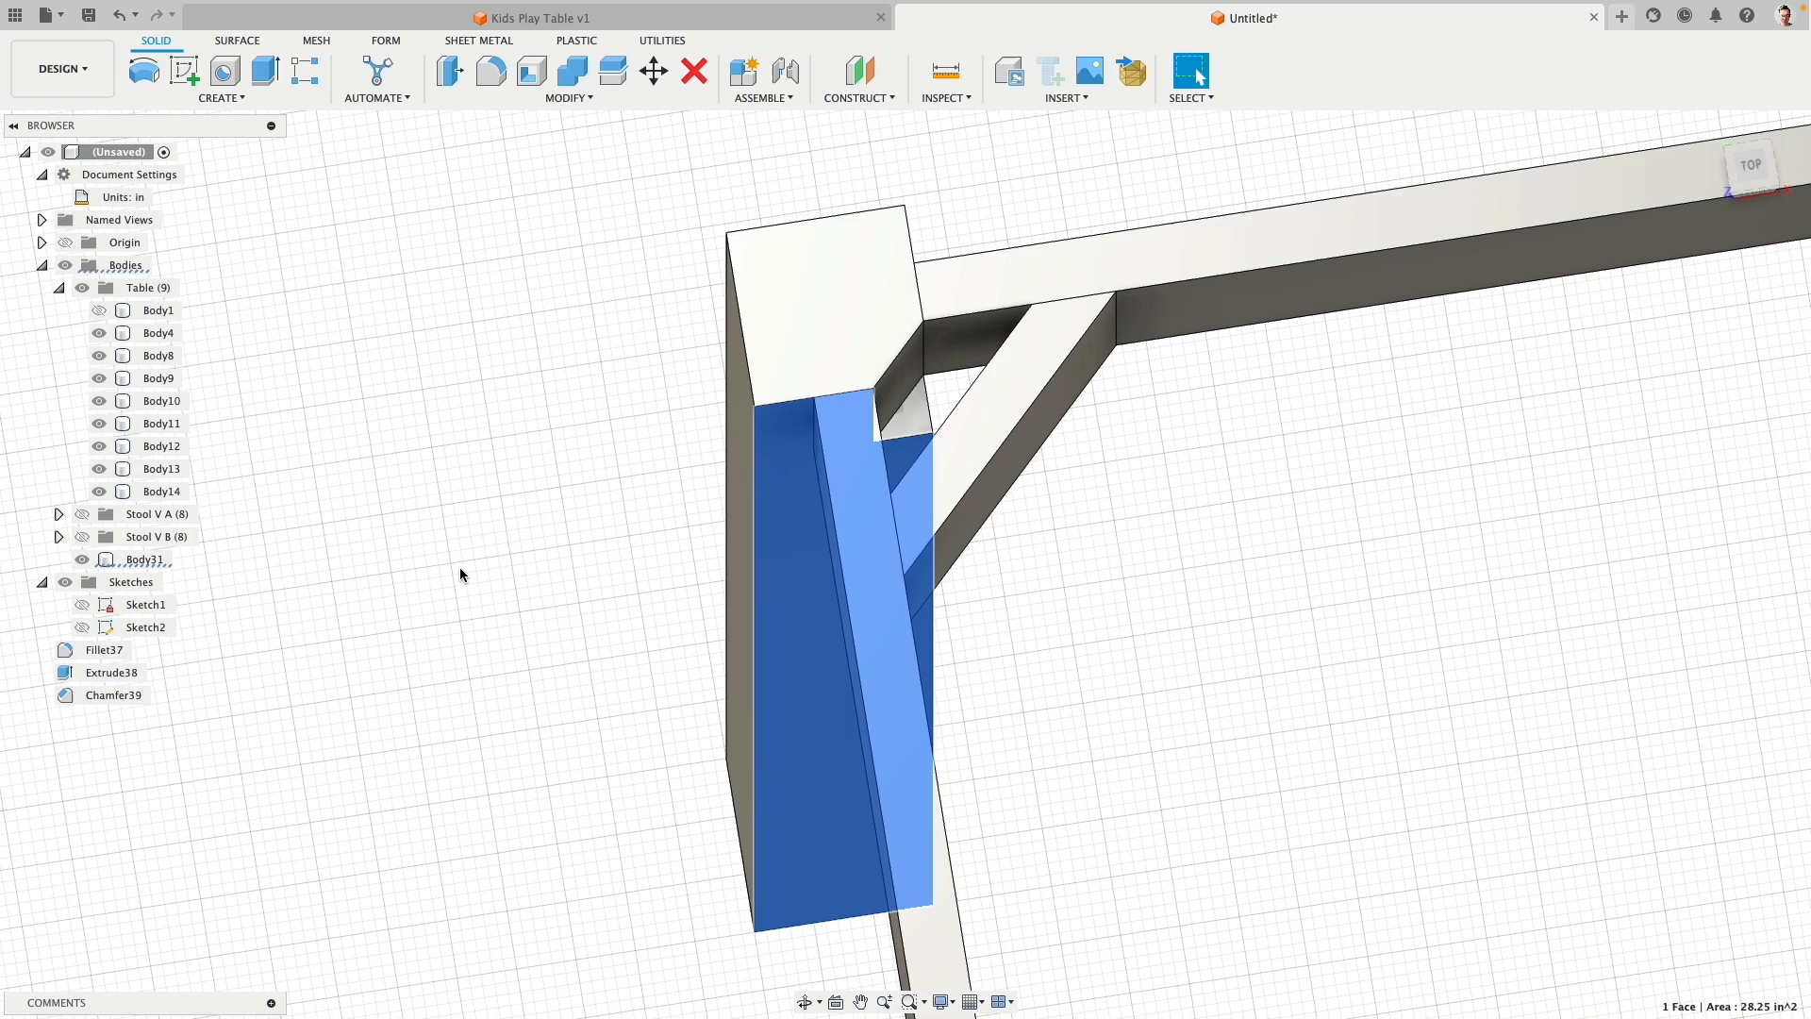
pyautogui.rightClick(142, 561)
pyautogui.click(244, 524)
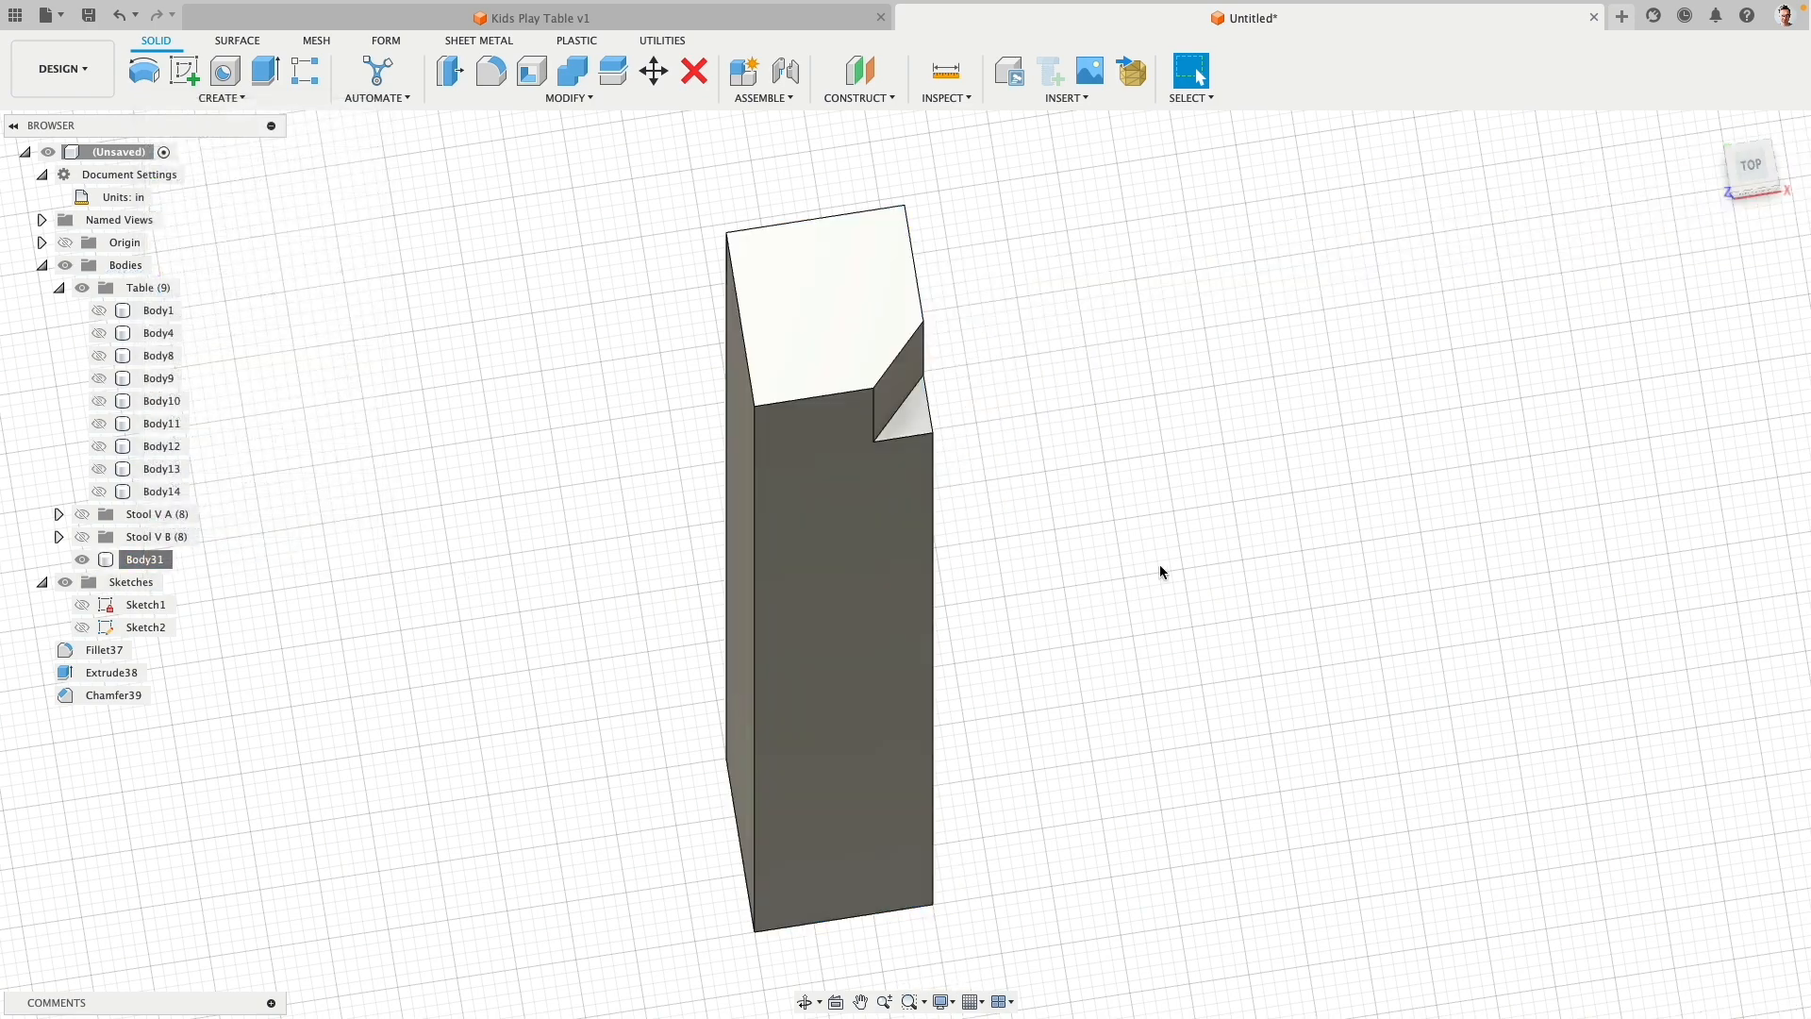
pyautogui.moveTo(1161, 573)
pyautogui.keyDown('shift'); pyautogui.mouseDown(button='middle')
pyautogui.moveTo(1144, 364)
pyautogui.moveTo(1169, 647)
pyautogui.moveTo(1192, 587)
pyautogui.moveTo(1177, 574)
pyautogui.mouseUp(button='middle'); pyautogui.keyUp('shift')
pyautogui.press('Escape')
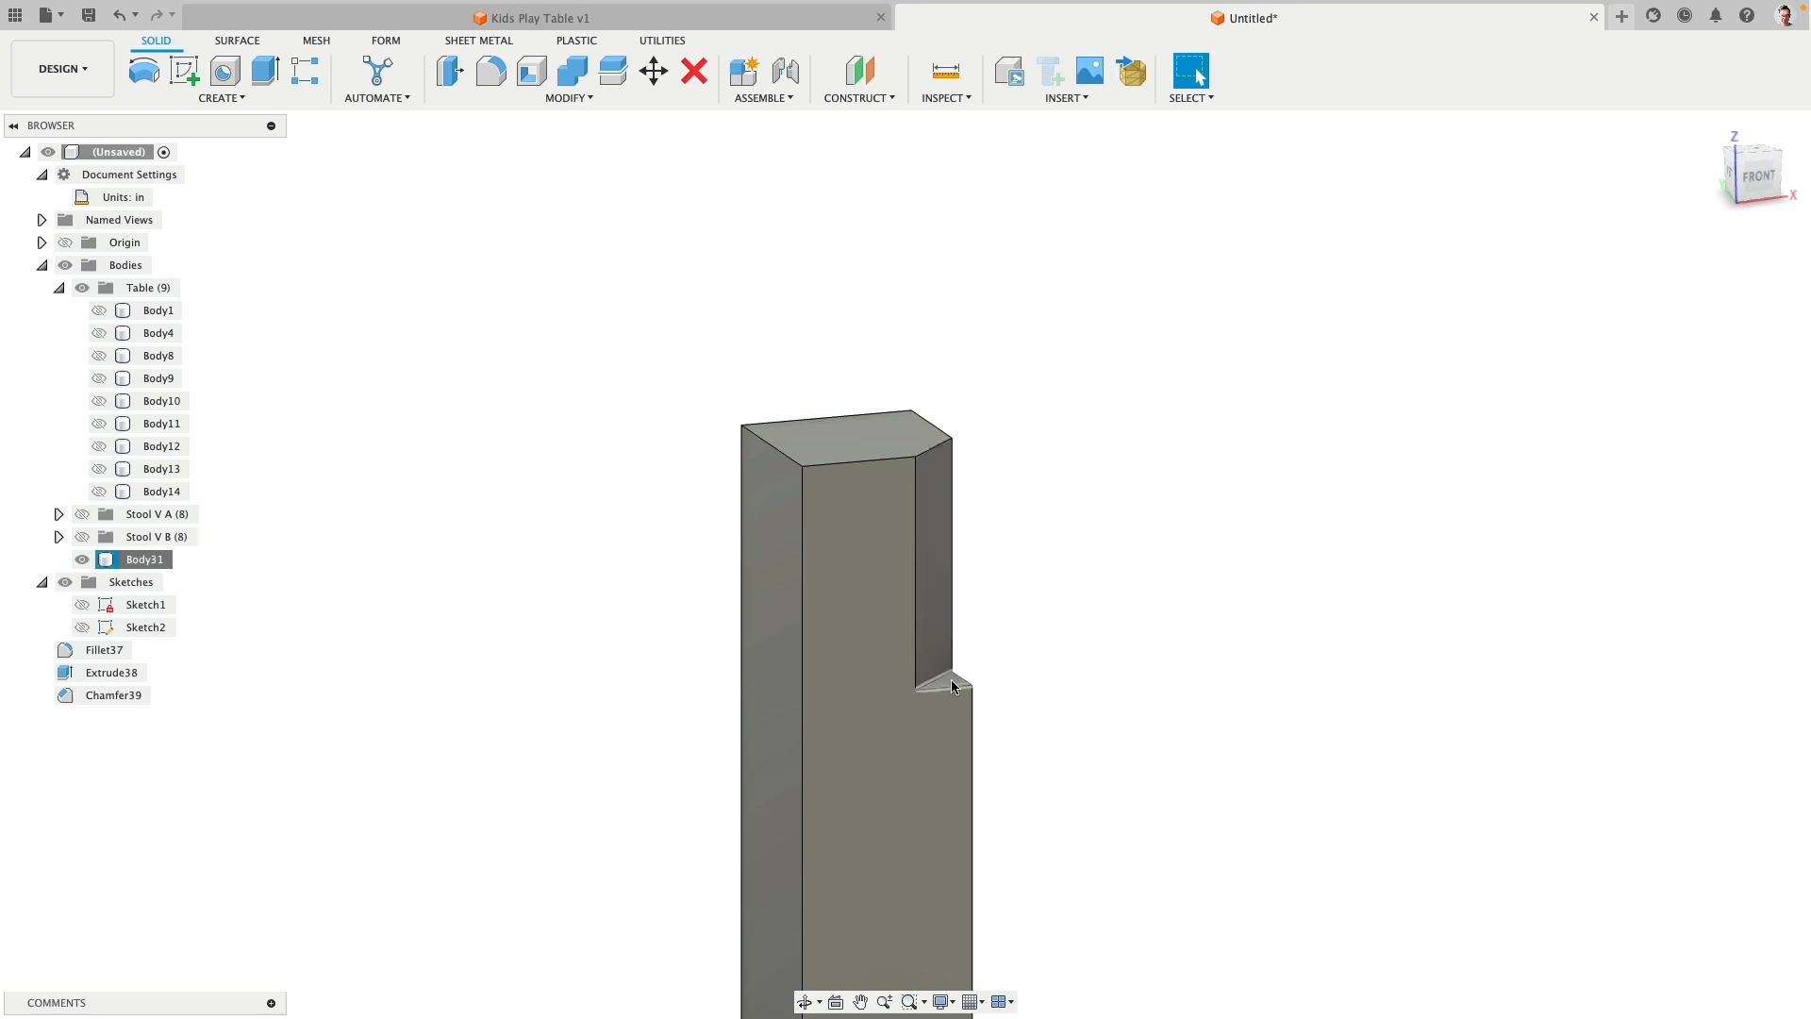
pyautogui.keyDown('shift'); pyautogui.moveTo(1051, 638); pyautogui.dragTo(1062, 628, button='middle'); pyautogui.keyUp('shift')
pyautogui.moveTo(1061, 629); pyautogui.dragTo(1042, 541, button='middle')
pyautogui.scroll(2, 1042, 547)
pyautogui.scroll(1, 1042, 547)
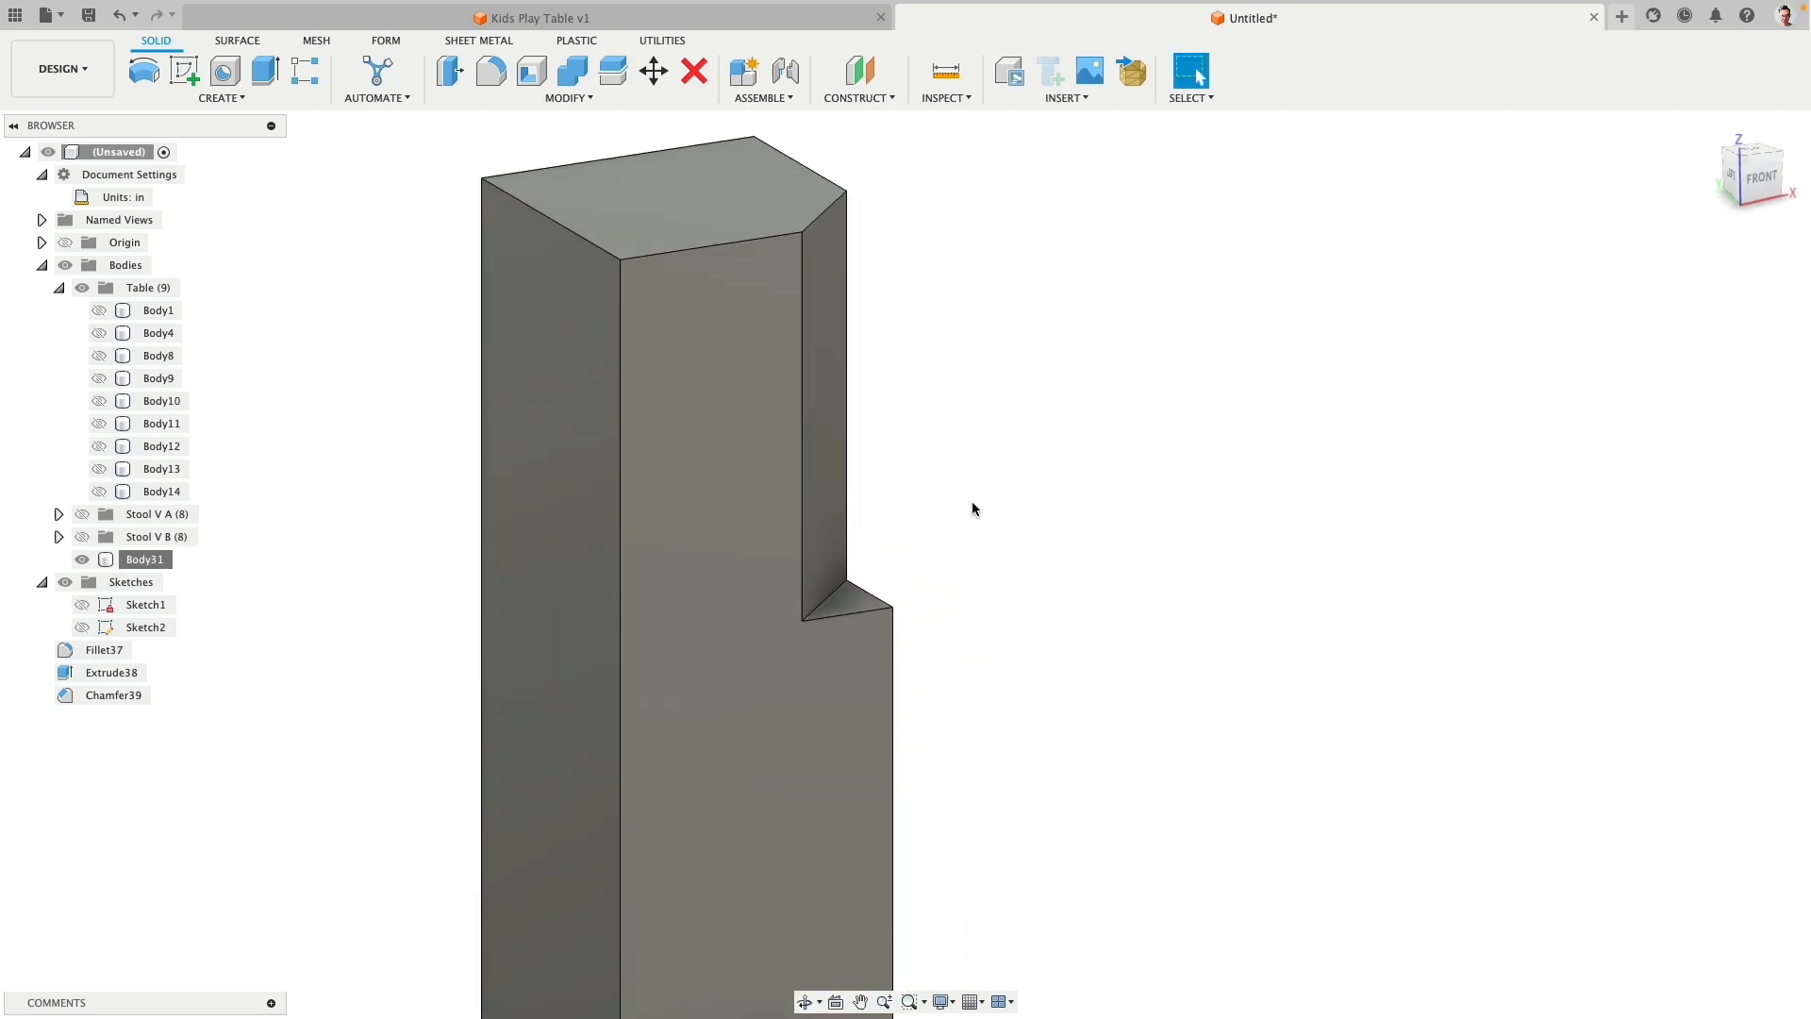
# Step: Try a fillet of about 0.333 in on the inner edge where the leg's chamfer meets the small triangular ledge, and undo it
pyautogui.click(491, 74)
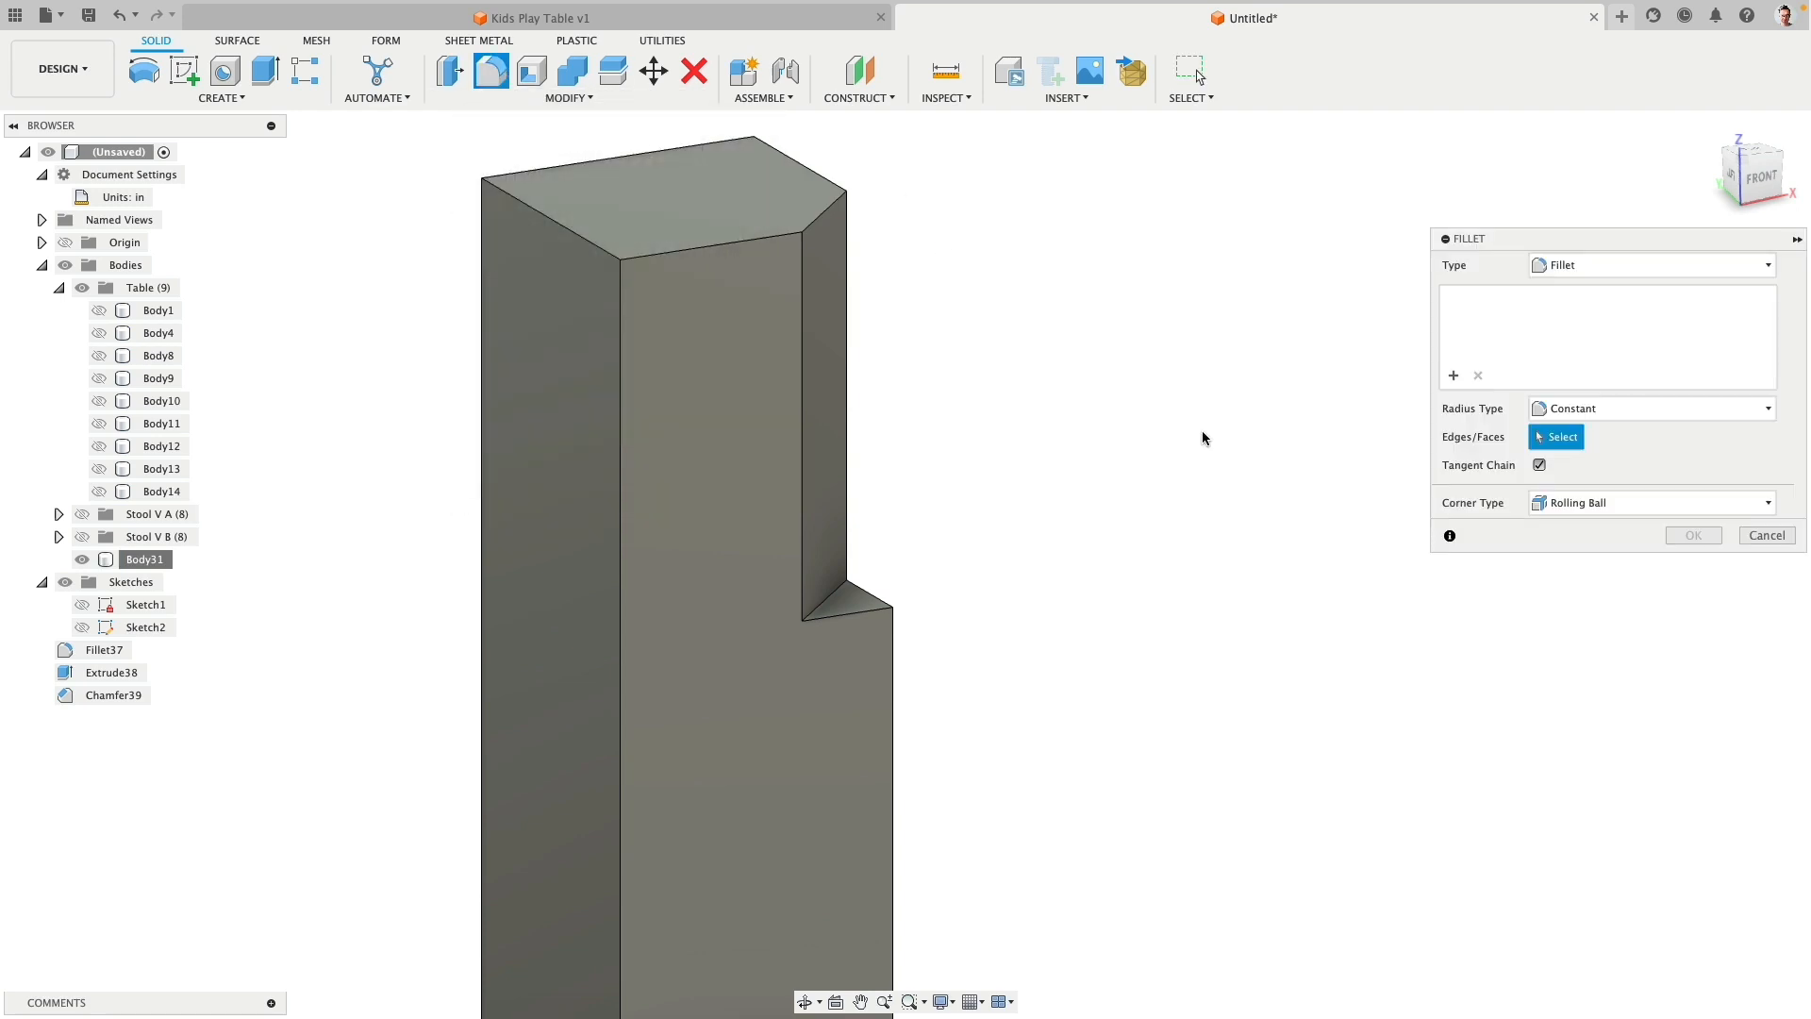
pyautogui.click(825, 602)
pyautogui.moveTo(830, 594); pyautogui.dragTo(858, 568)
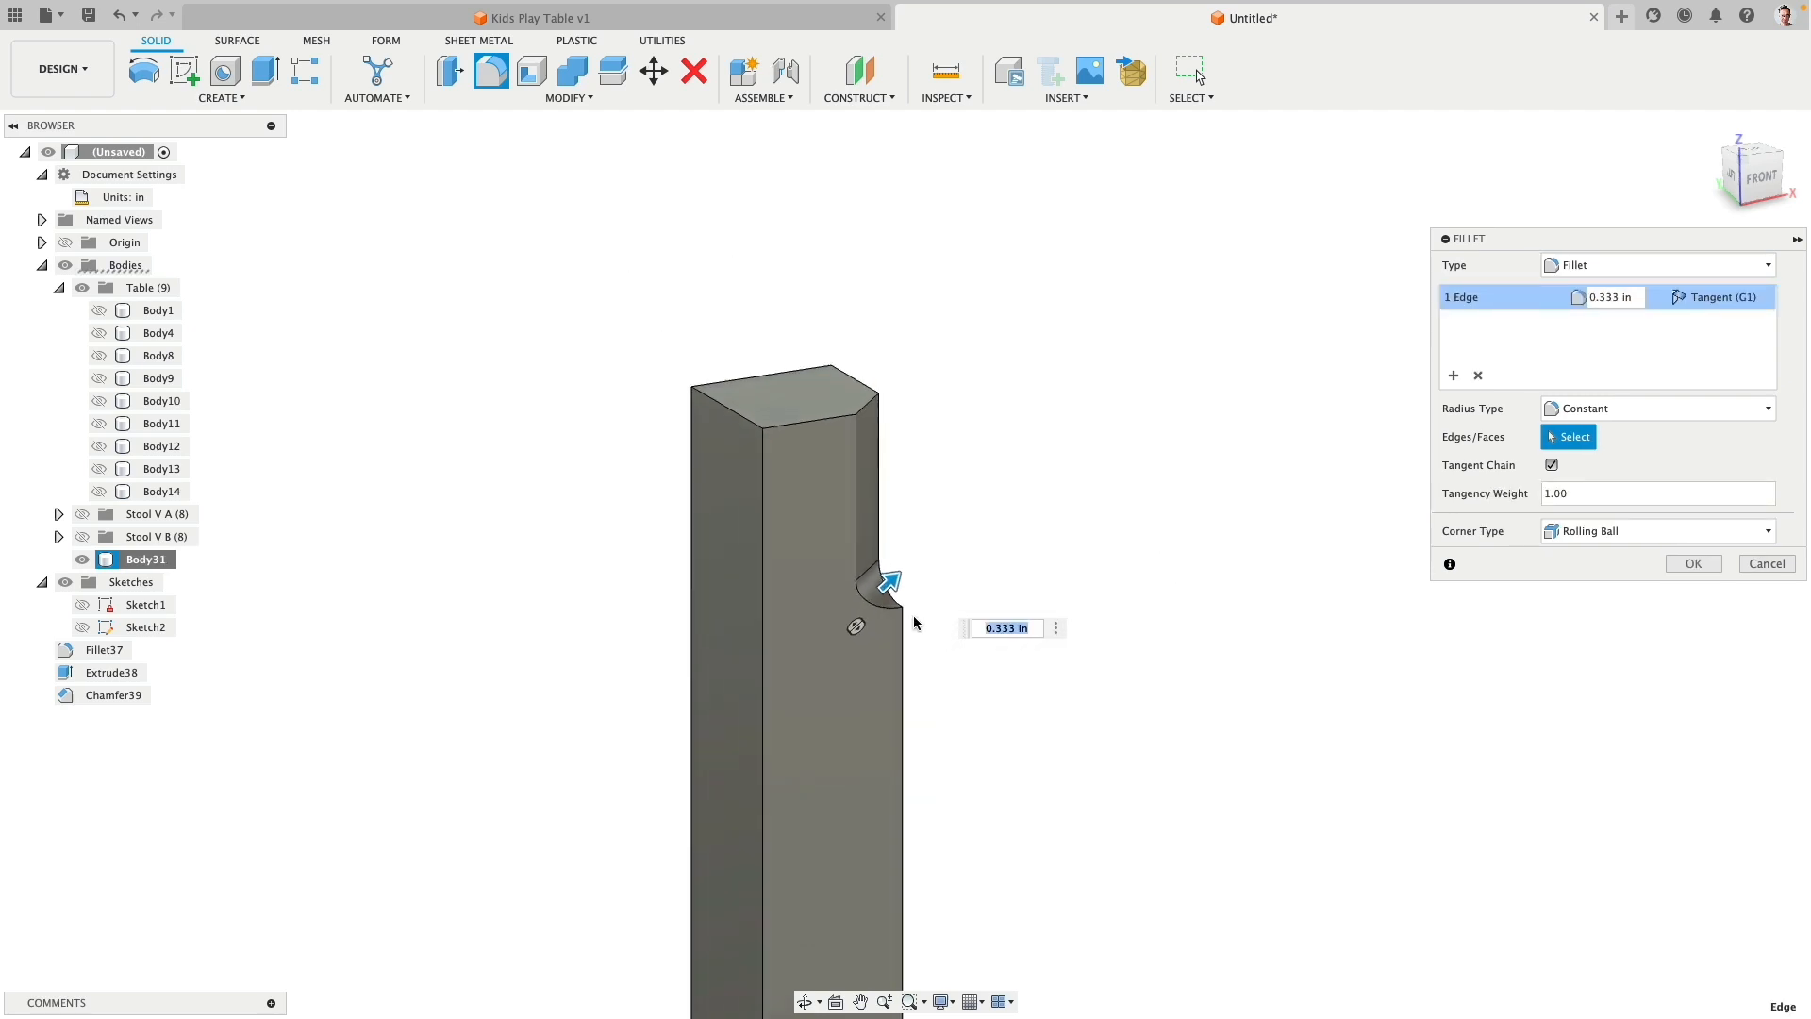
pyautogui.scroll(10, 913, 586)
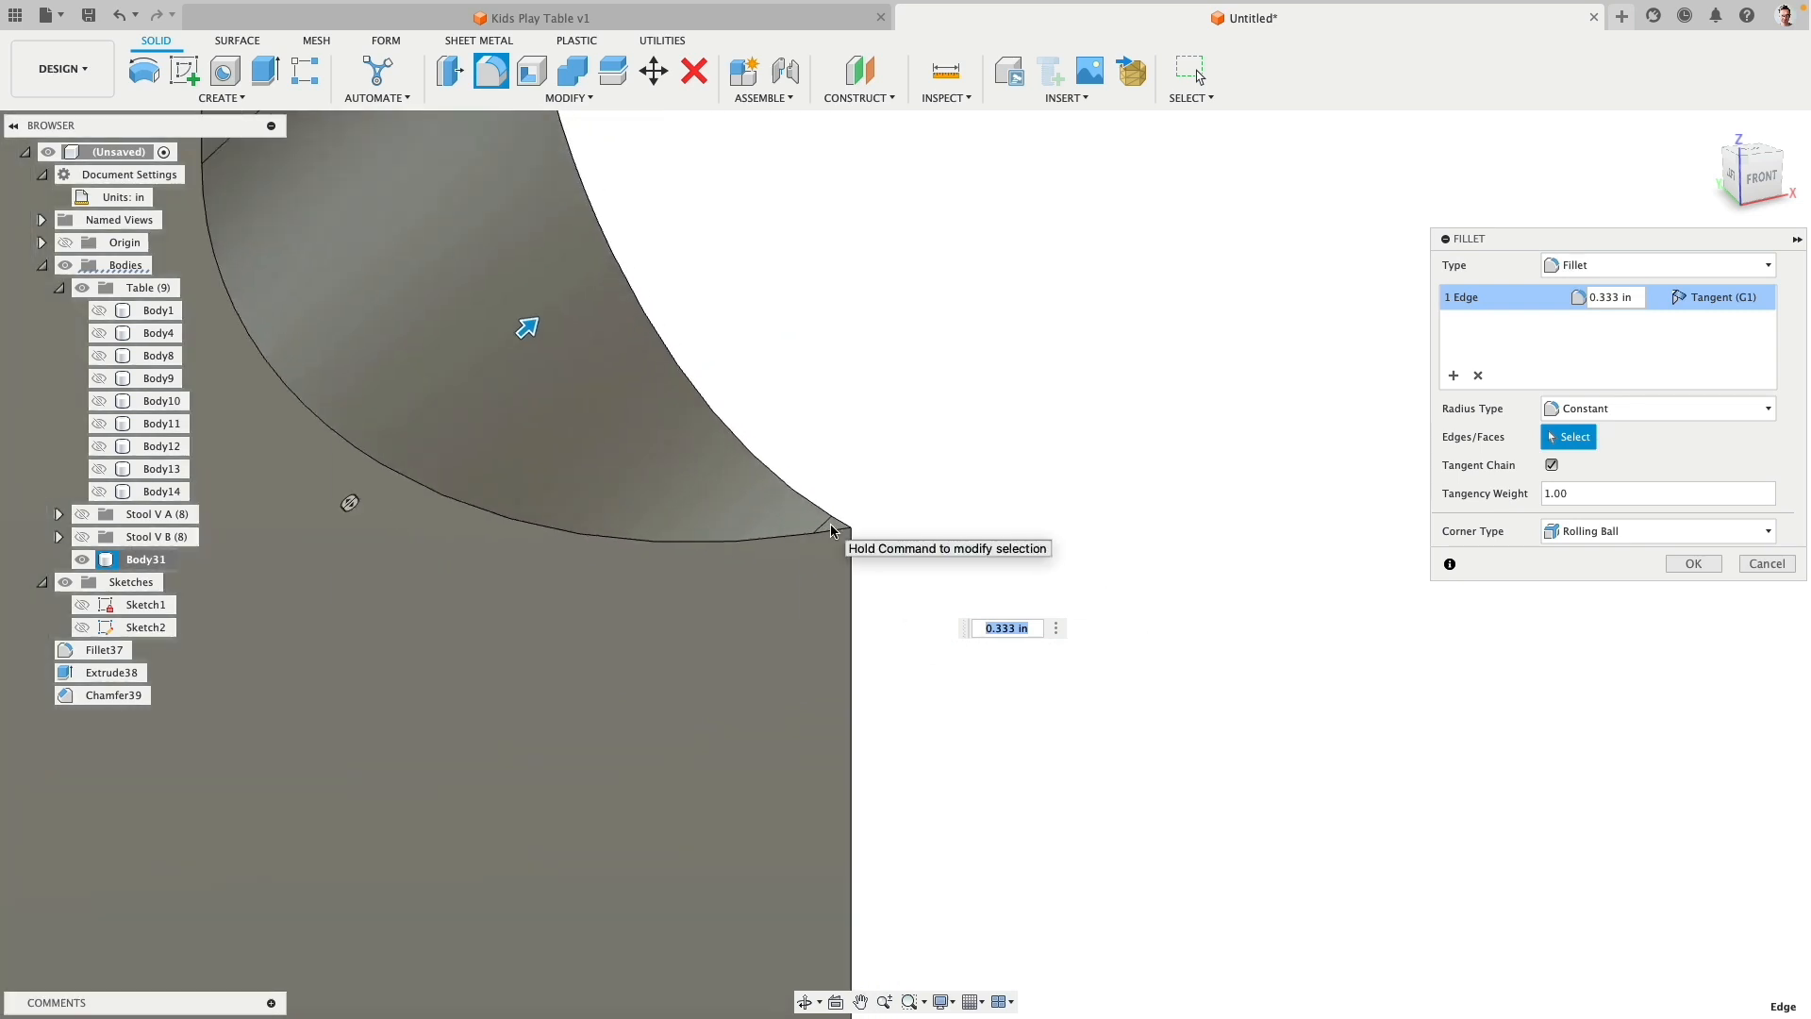
pyautogui.scroll(5, 833, 534)
pyautogui.scroll(-8, 836, 539)
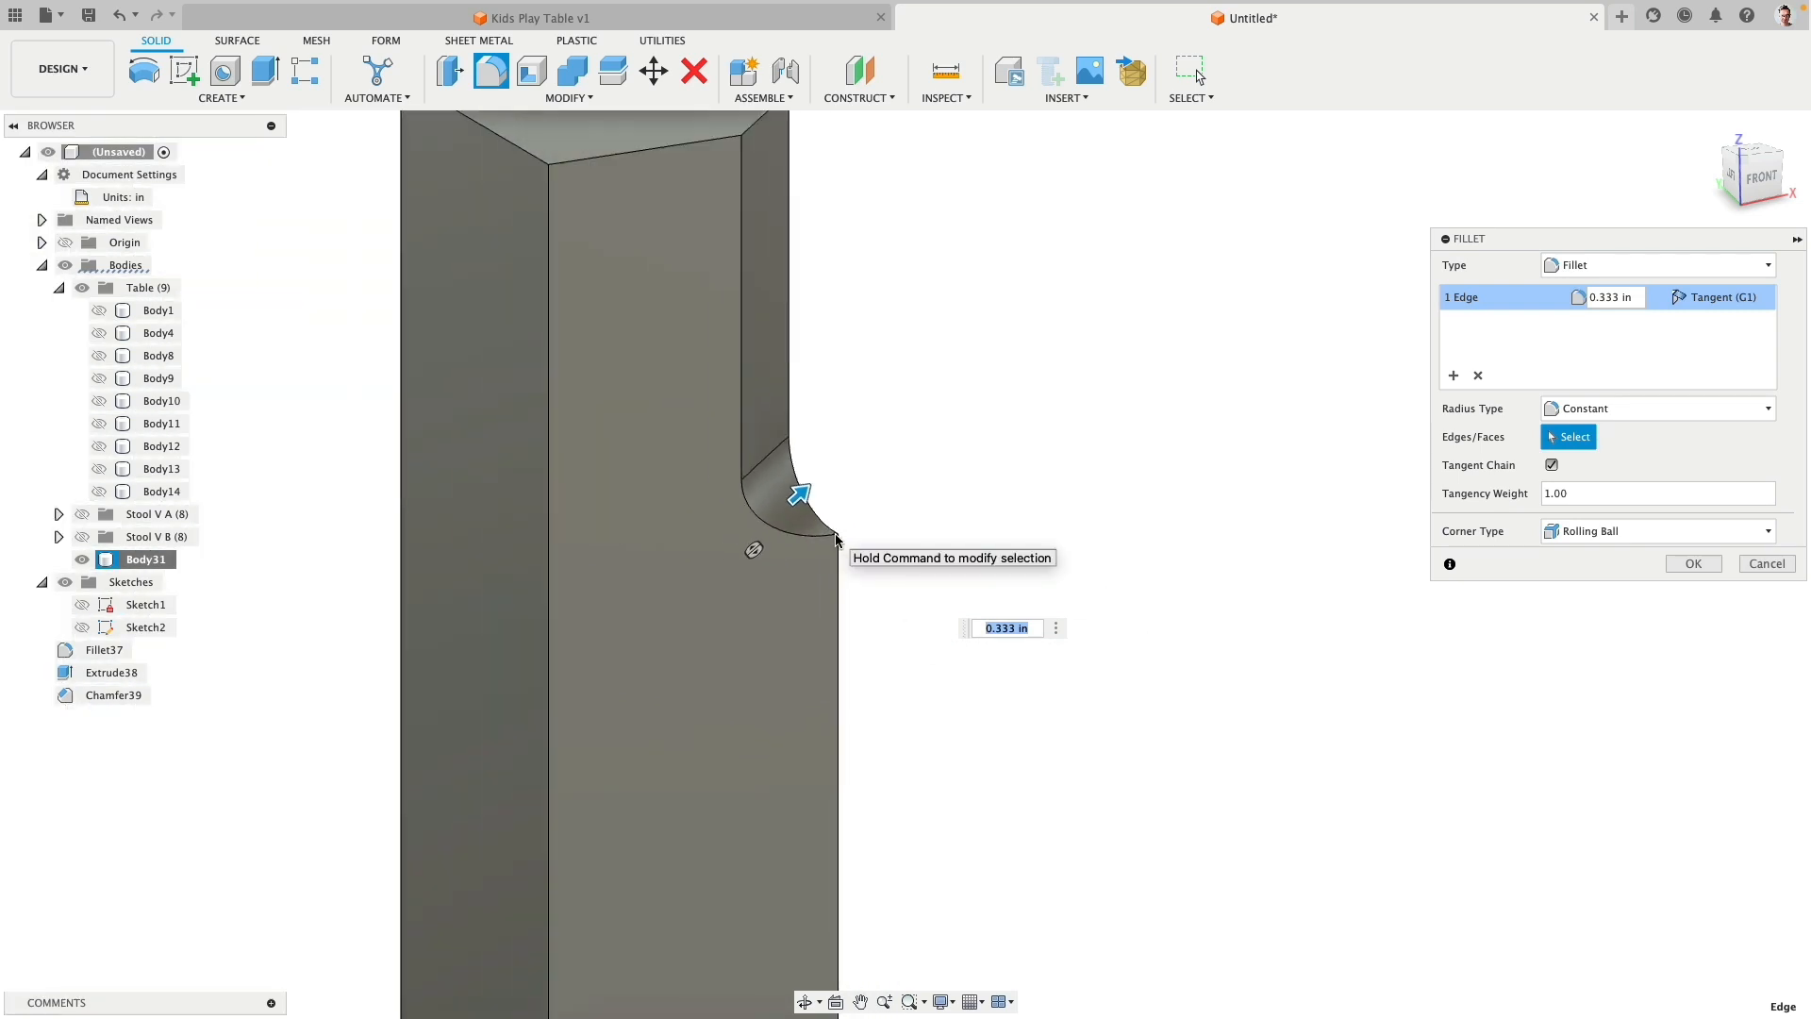
pyautogui.click(1693, 564)
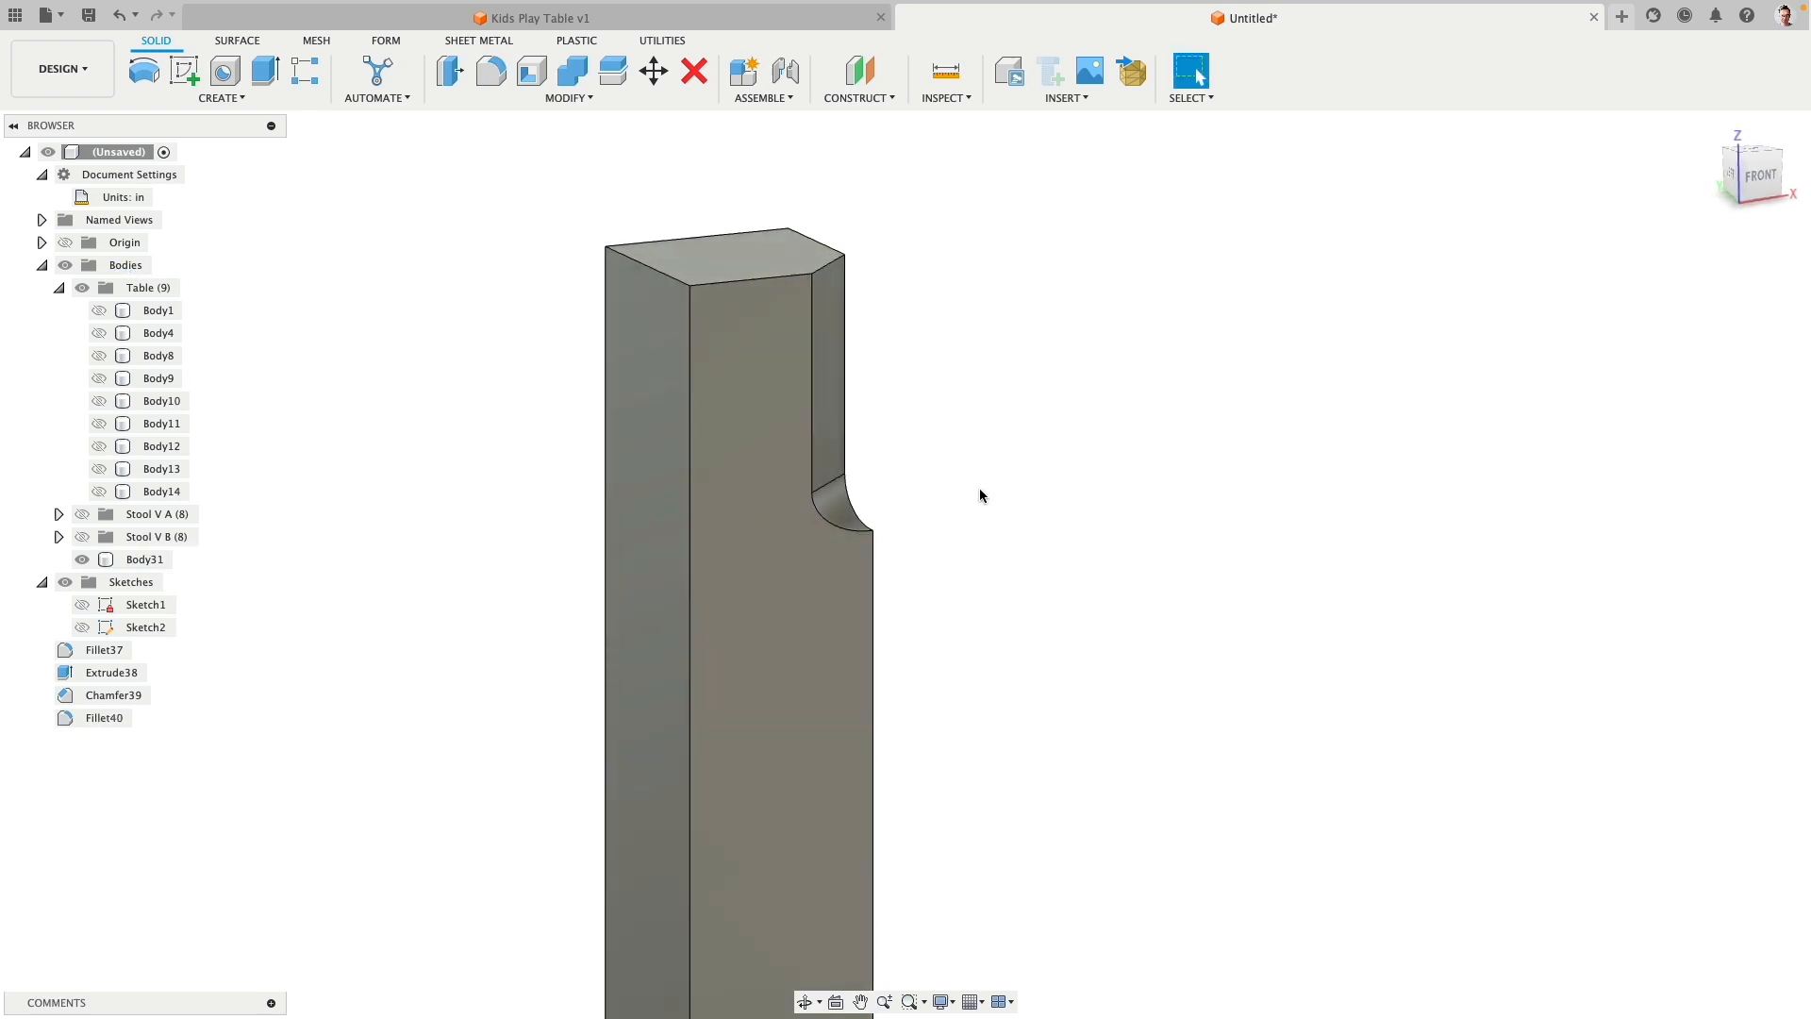
pyautogui.press('super+z')
# Step: Rotate the small triangular ledge face of the leg 45 degrees downward about its inner edge
pyautogui.scroll(5, 921, 472)
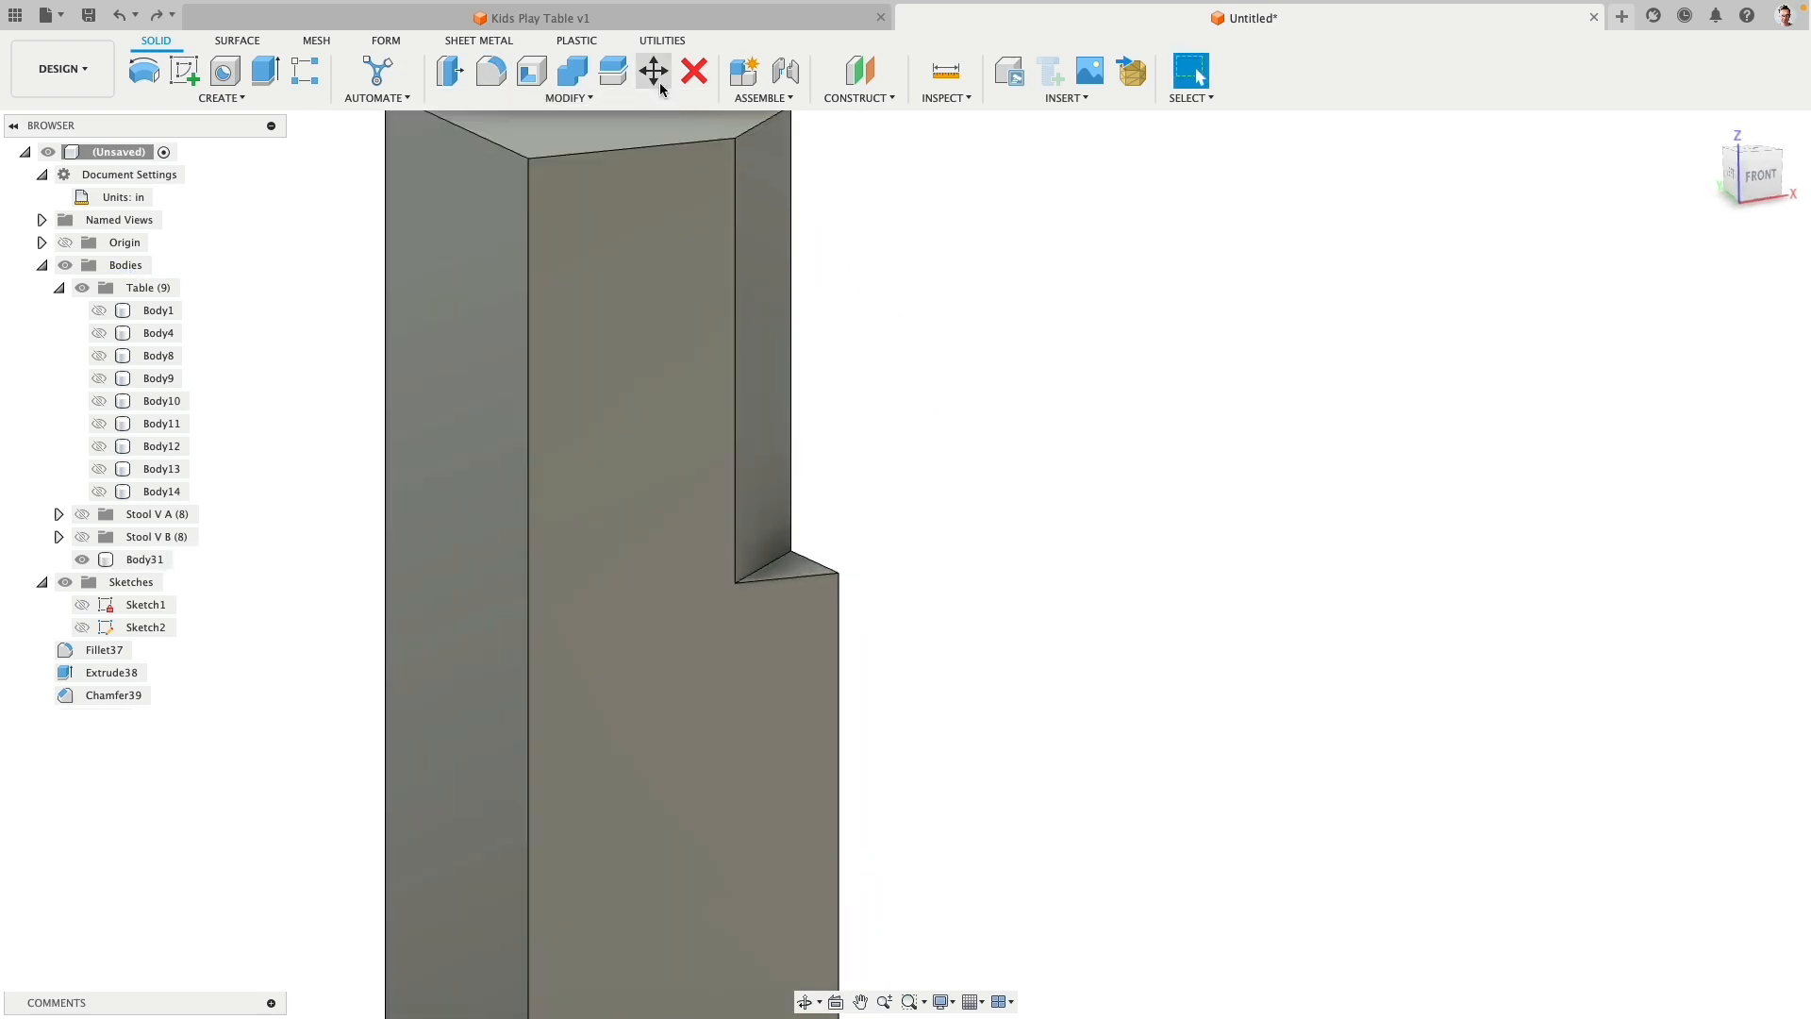
pyautogui.click(659, 79)
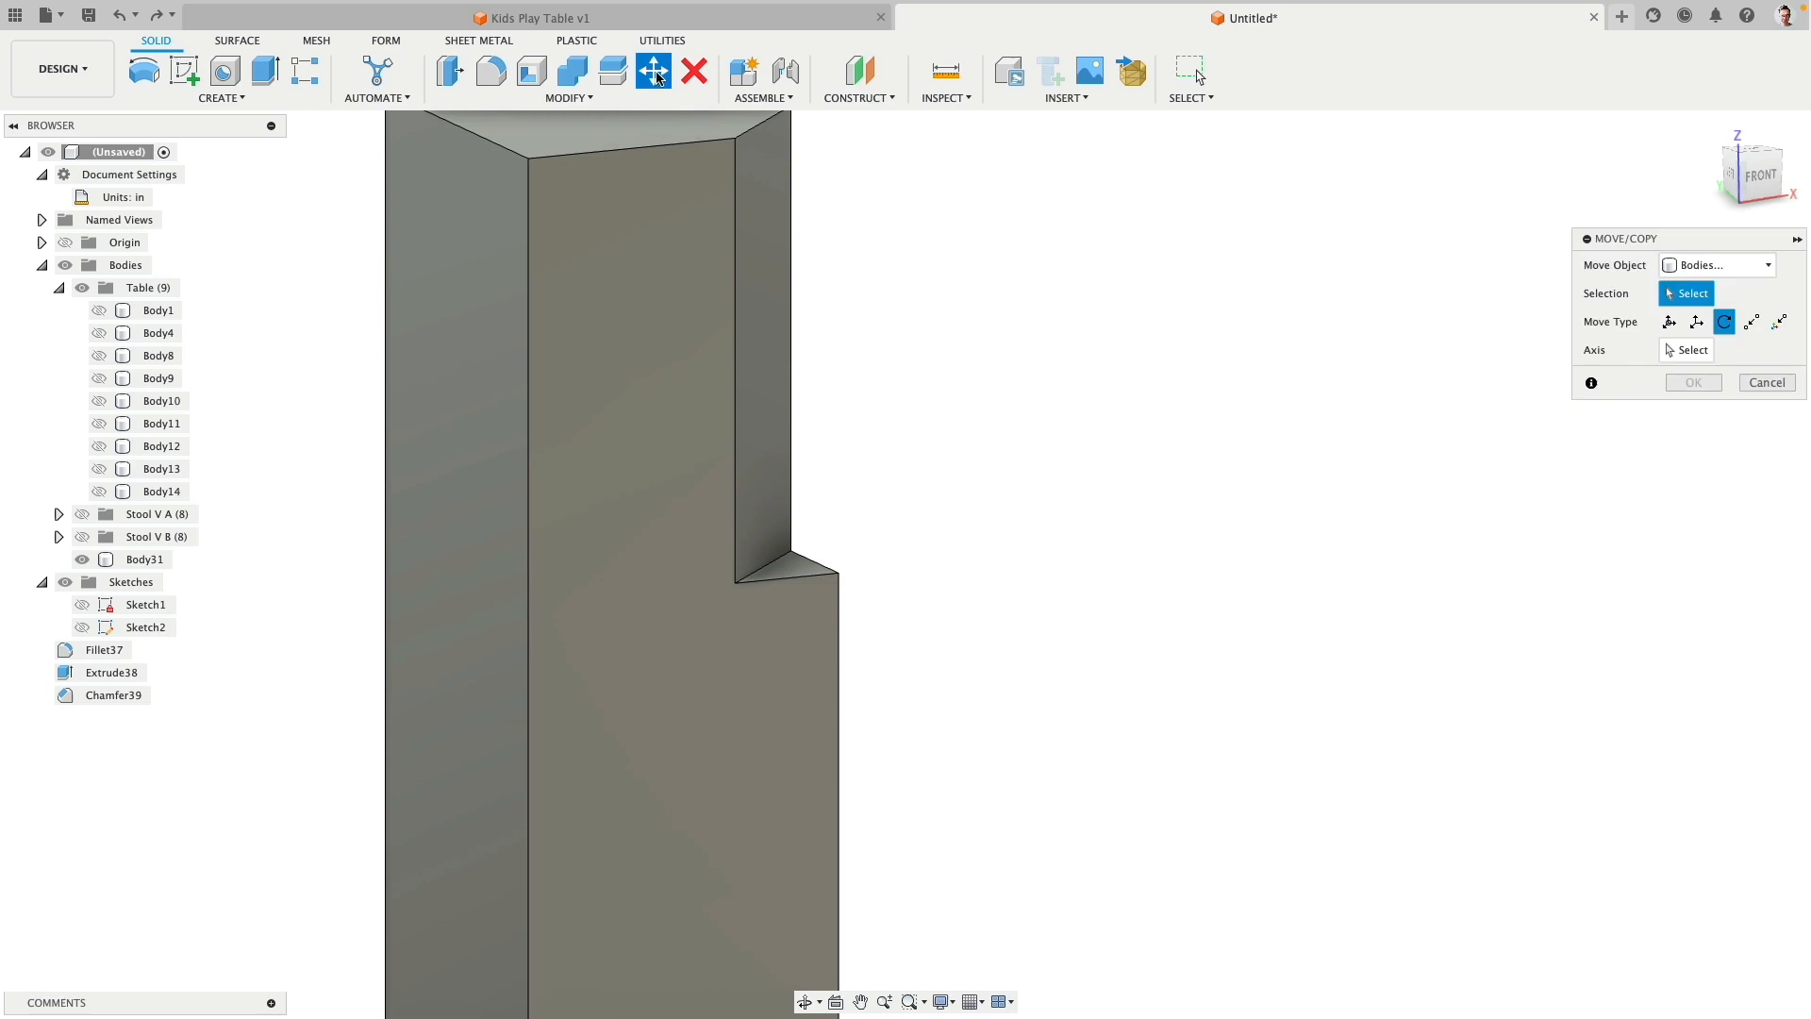
pyautogui.click(1717, 265)
pyautogui.click(1723, 330)
pyautogui.click(789, 570)
pyautogui.click(1693, 350)
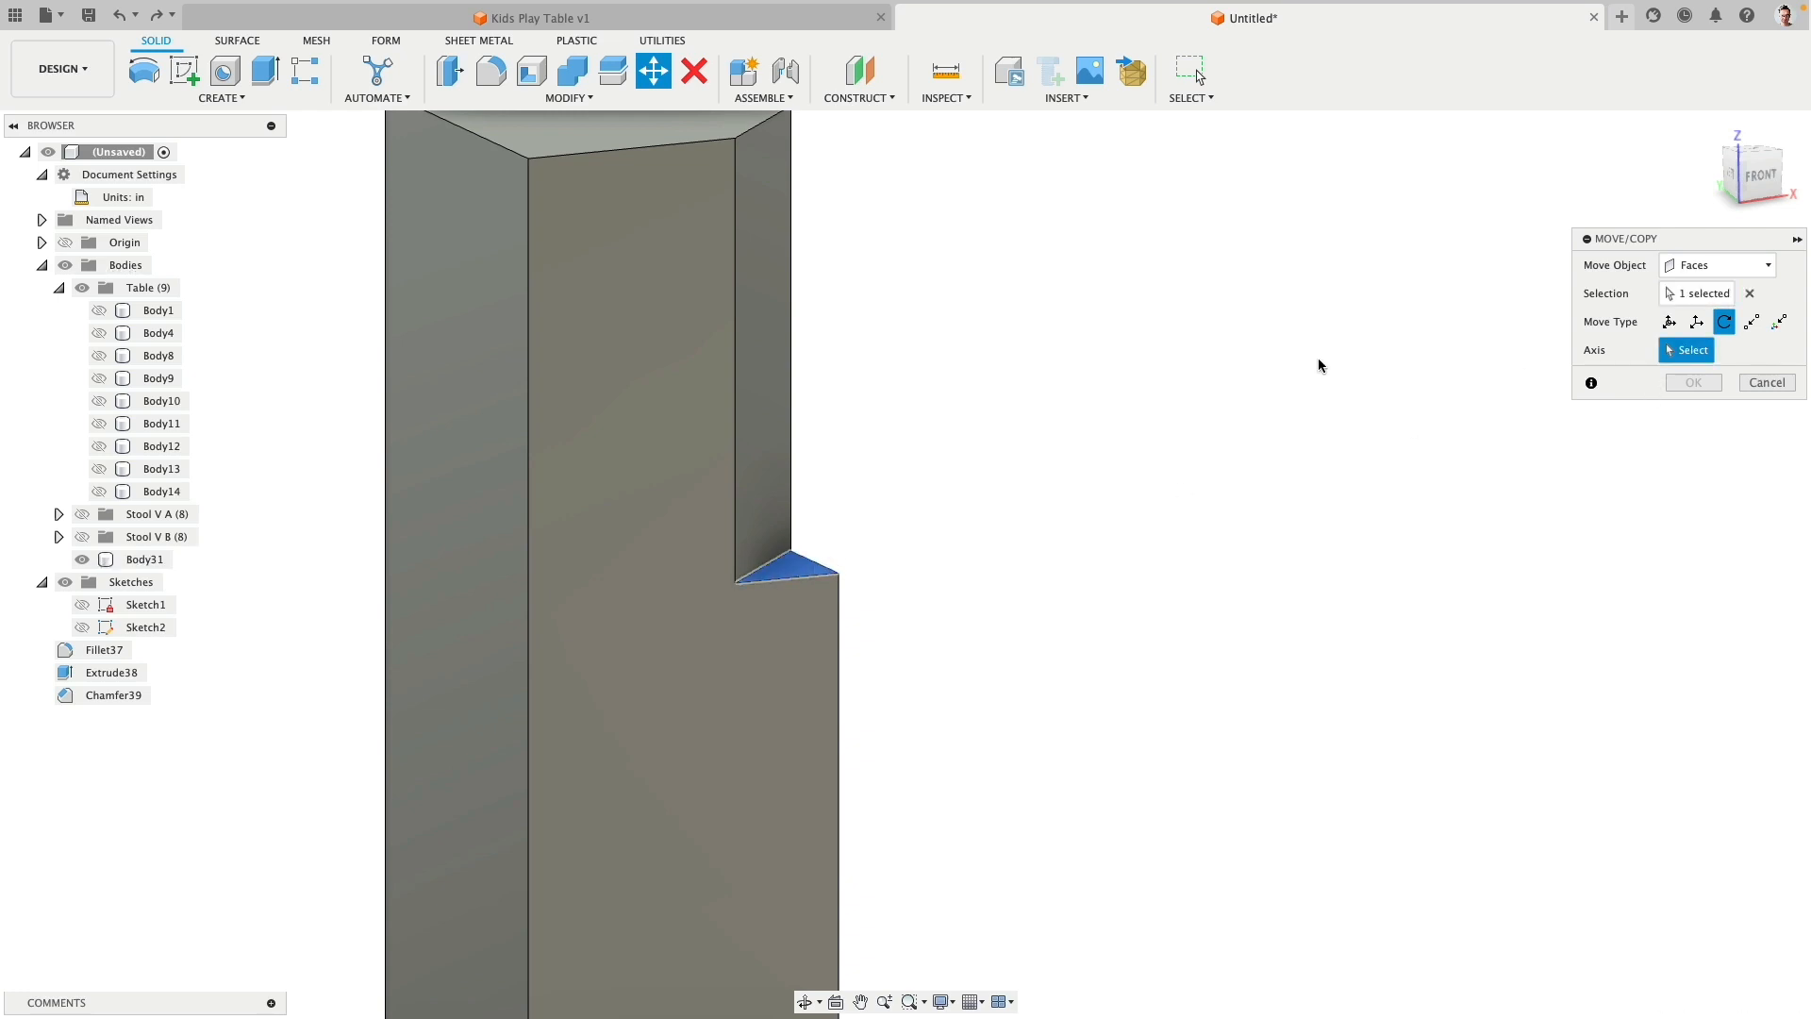
pyautogui.click(769, 564)
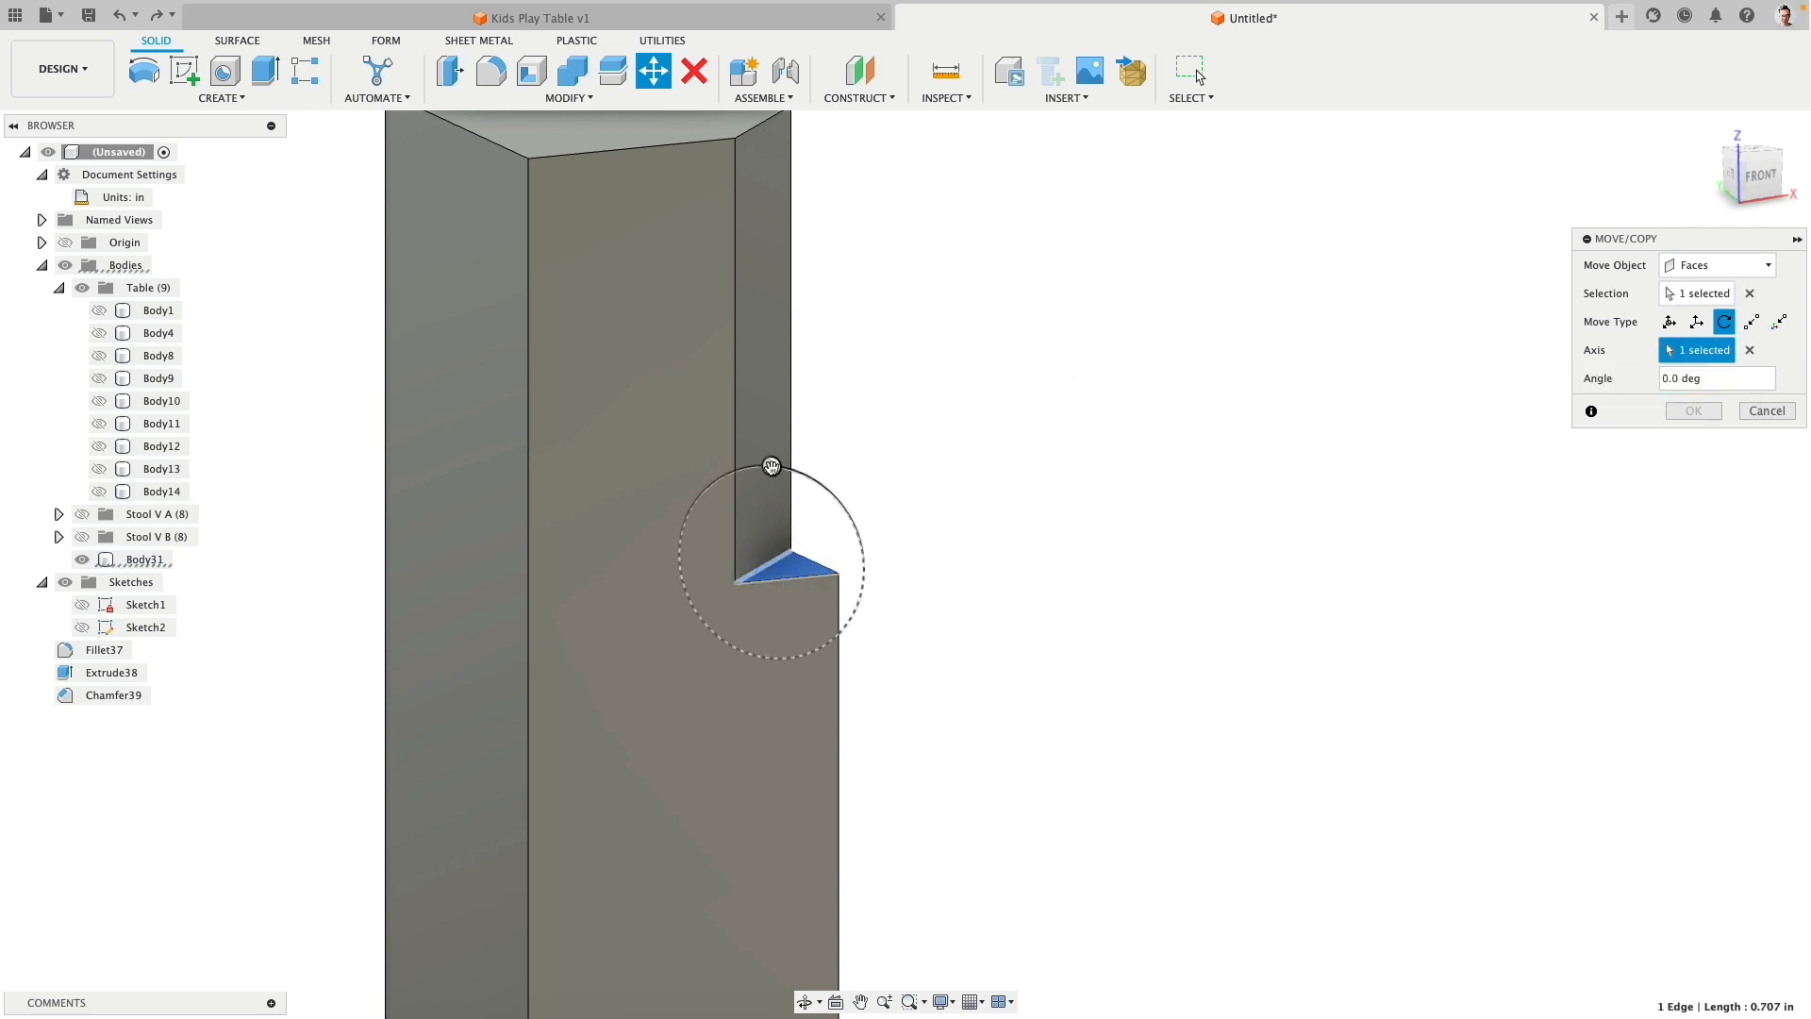
pyautogui.moveTo(774, 466); pyautogui.dragTo(814, 531)
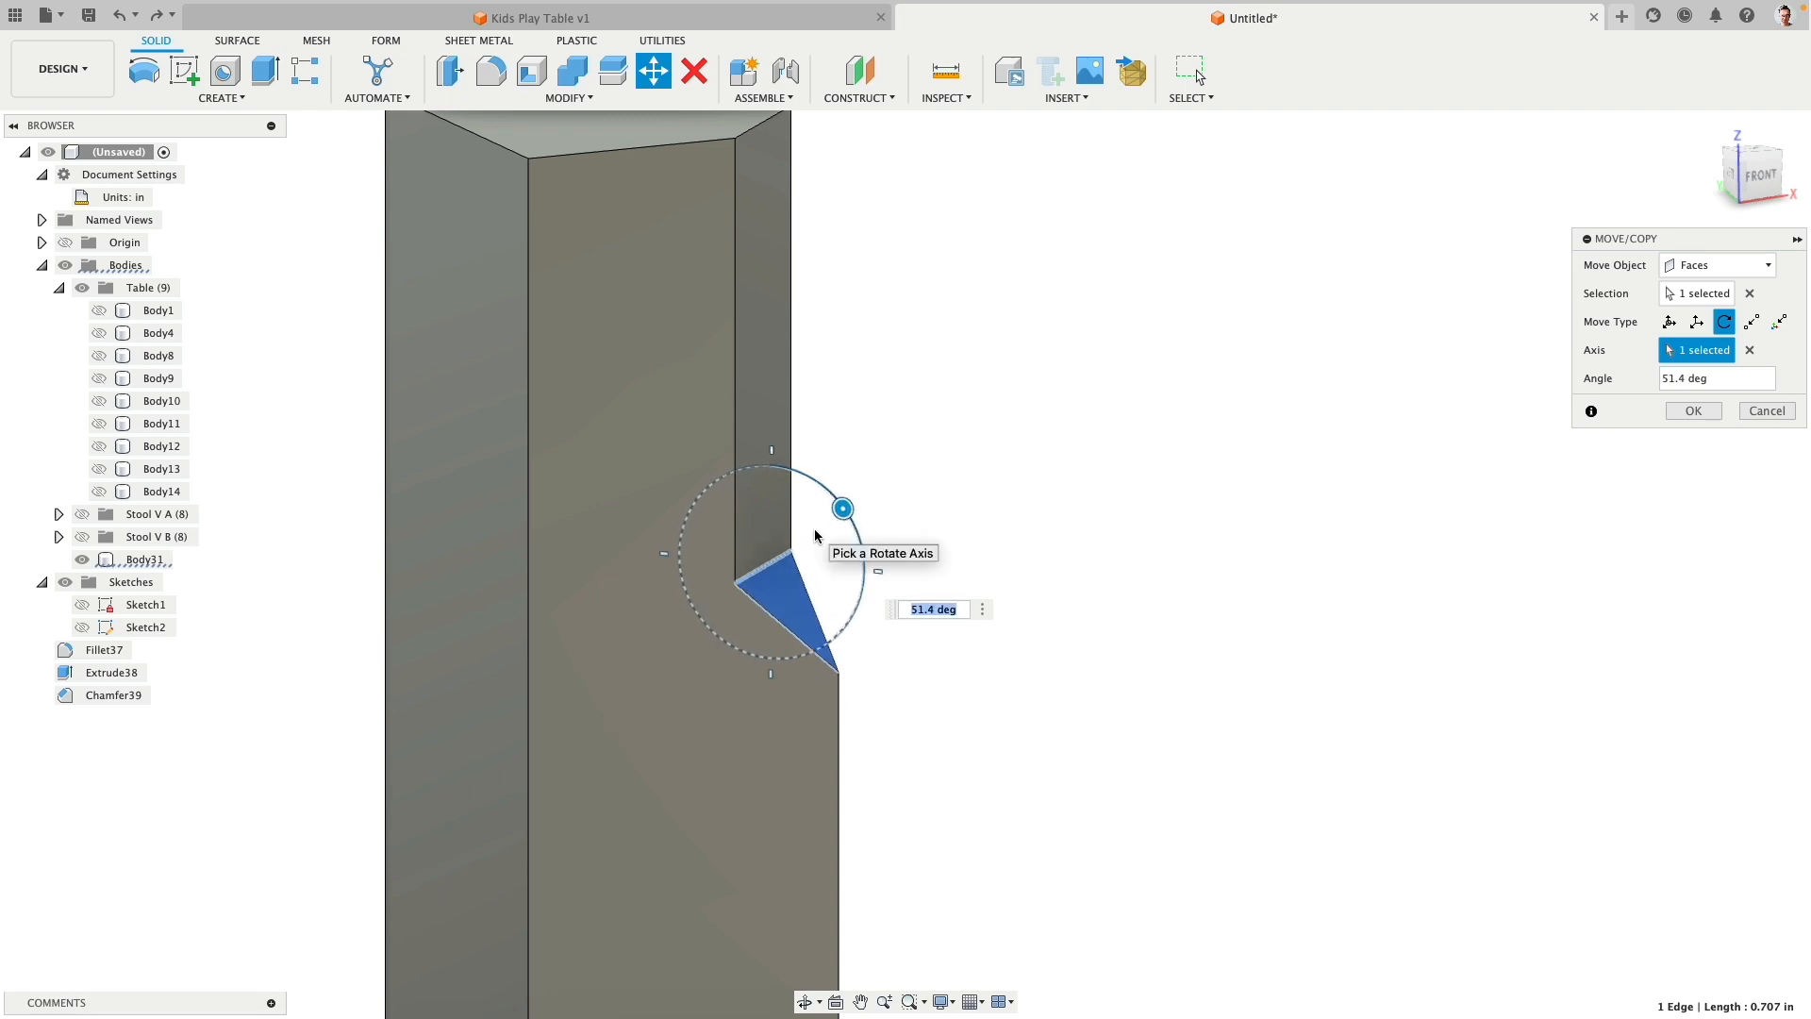
pyautogui.write('45')
pyautogui.click(1688, 411)
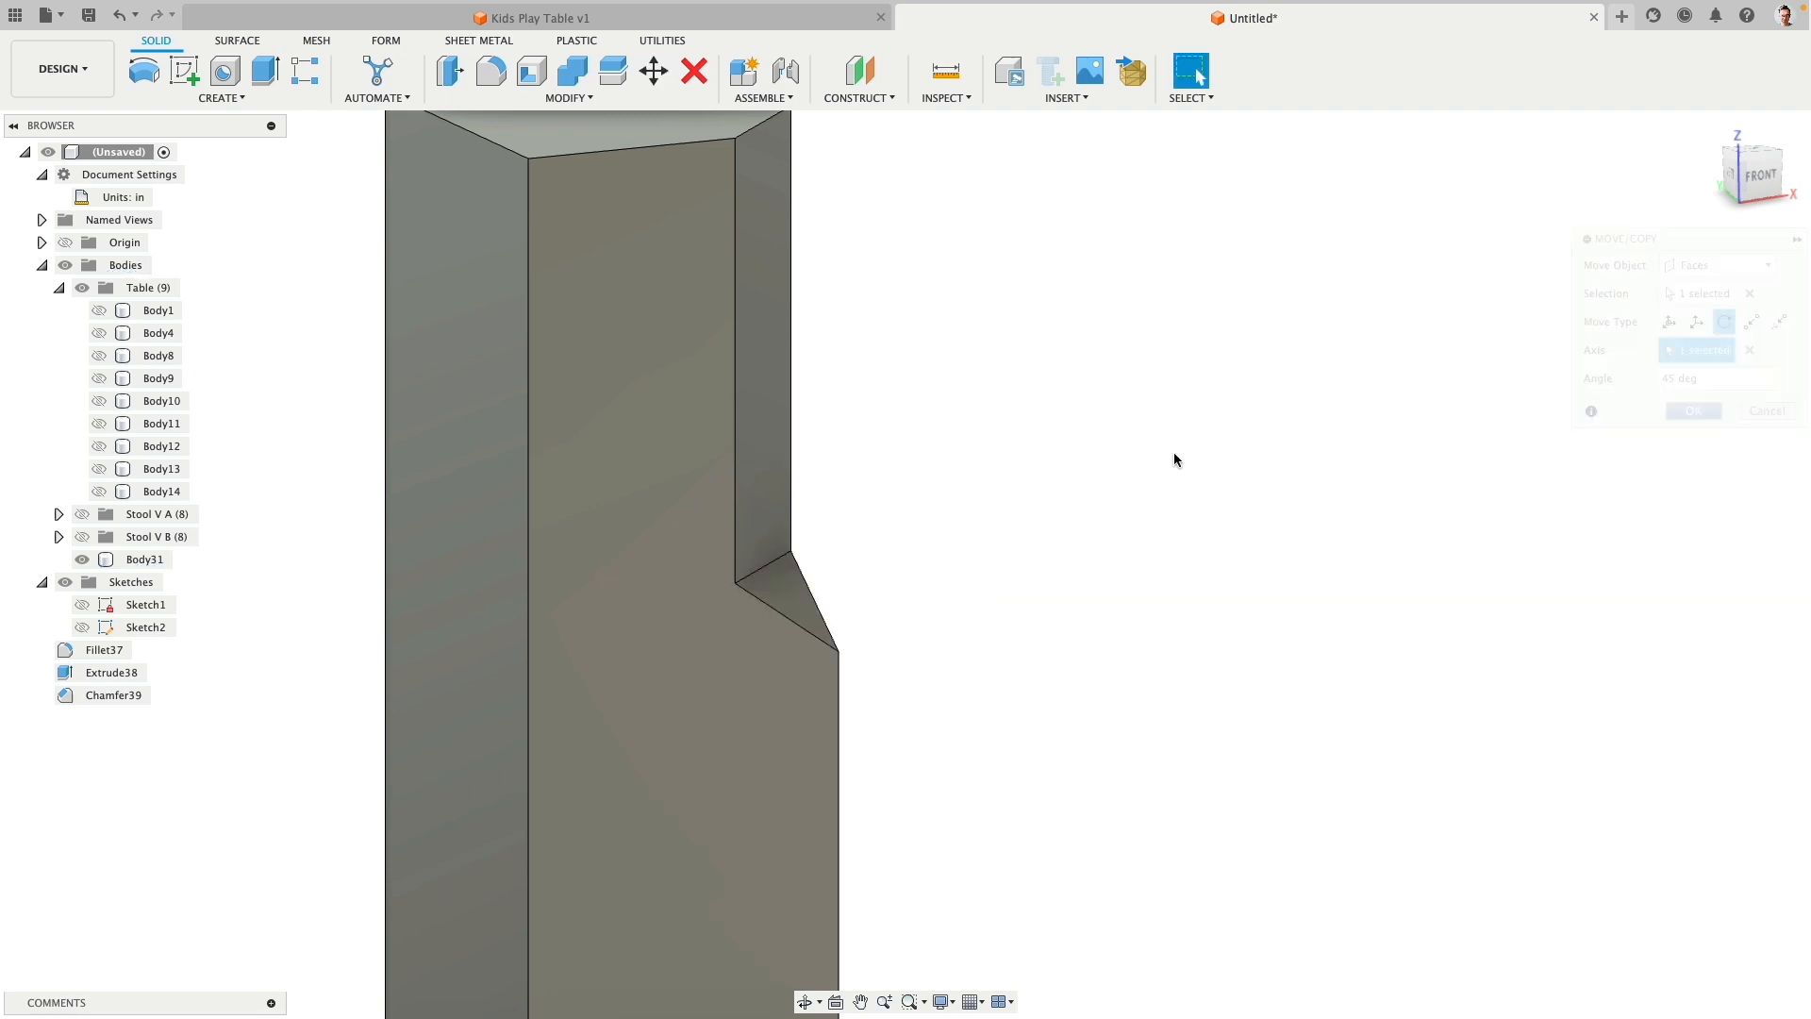
# Step: Fillet the inner edge between the leg's chamfer and the sloped face with a radius of about 0.956 in
pyautogui.moveTo(1122, 454)
pyautogui.keyDown('shift'); pyautogui.mouseDown(button='middle')
pyautogui.moveTo(1183, 424)
pyautogui.moveTo(1152, 441)
pyautogui.mouseUp(button='middle'); pyautogui.keyUp('shift')
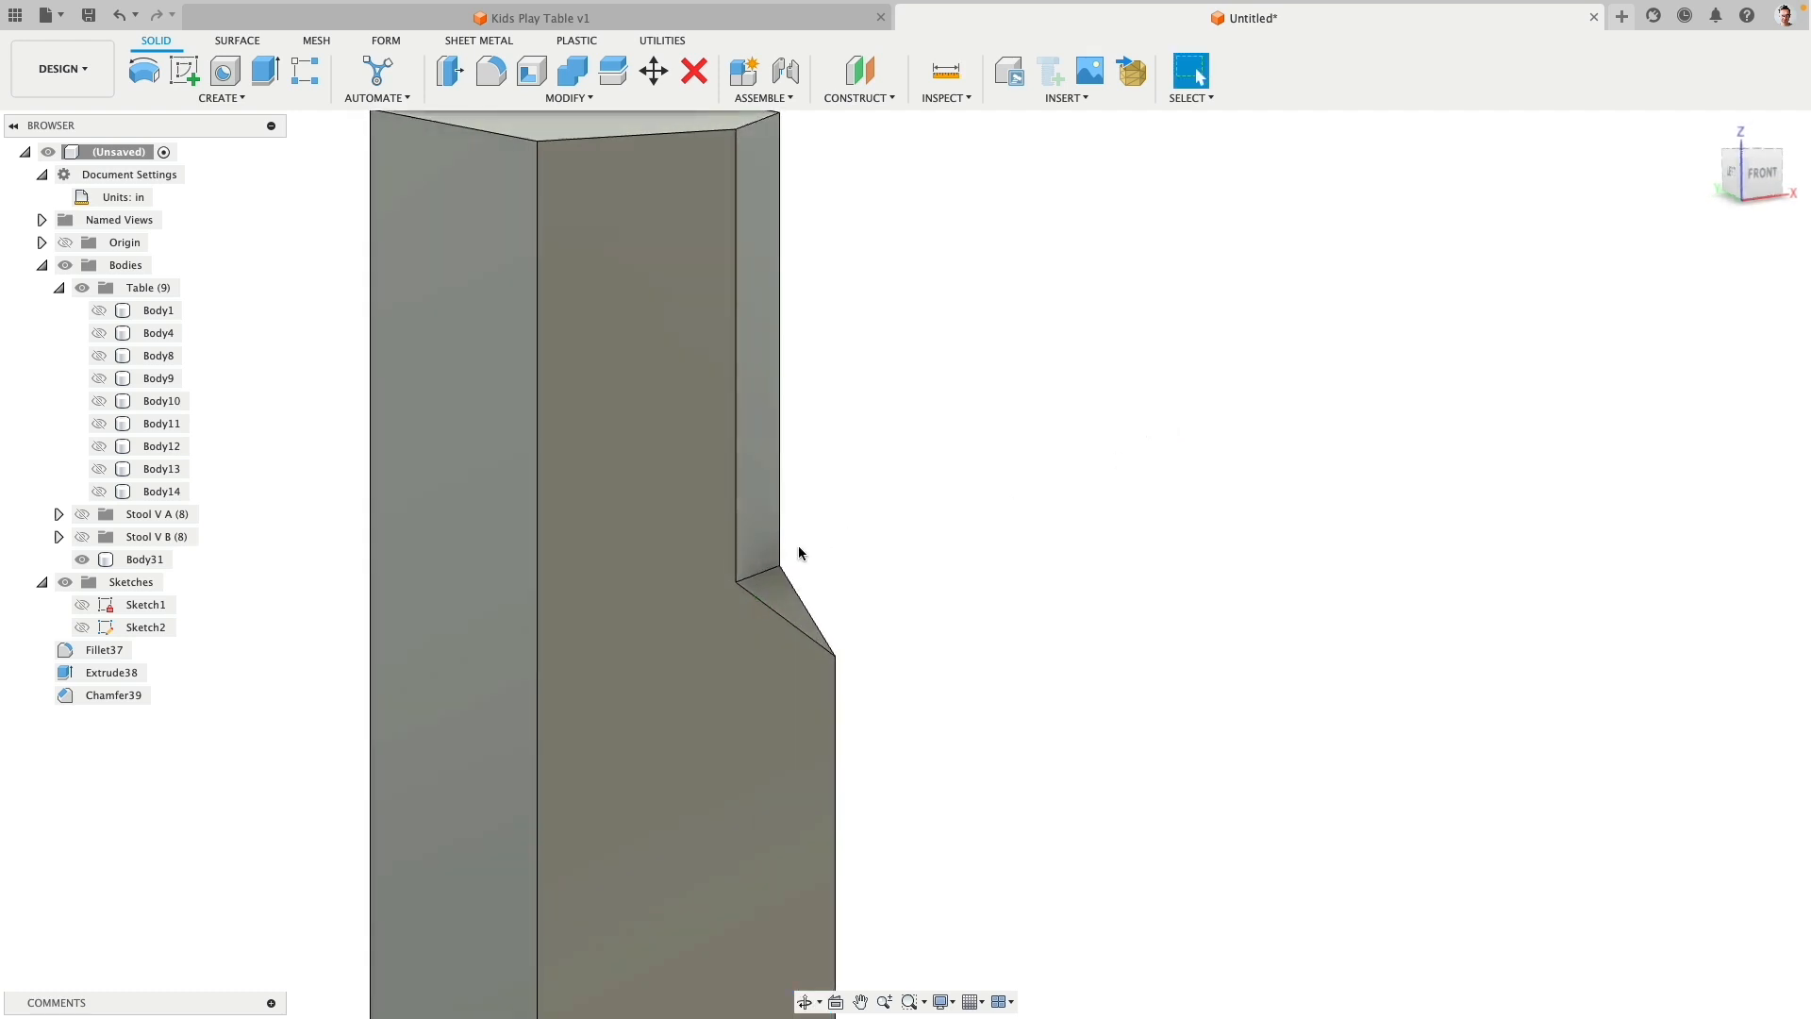
pyautogui.click(759, 575)
pyautogui.click(490, 71)
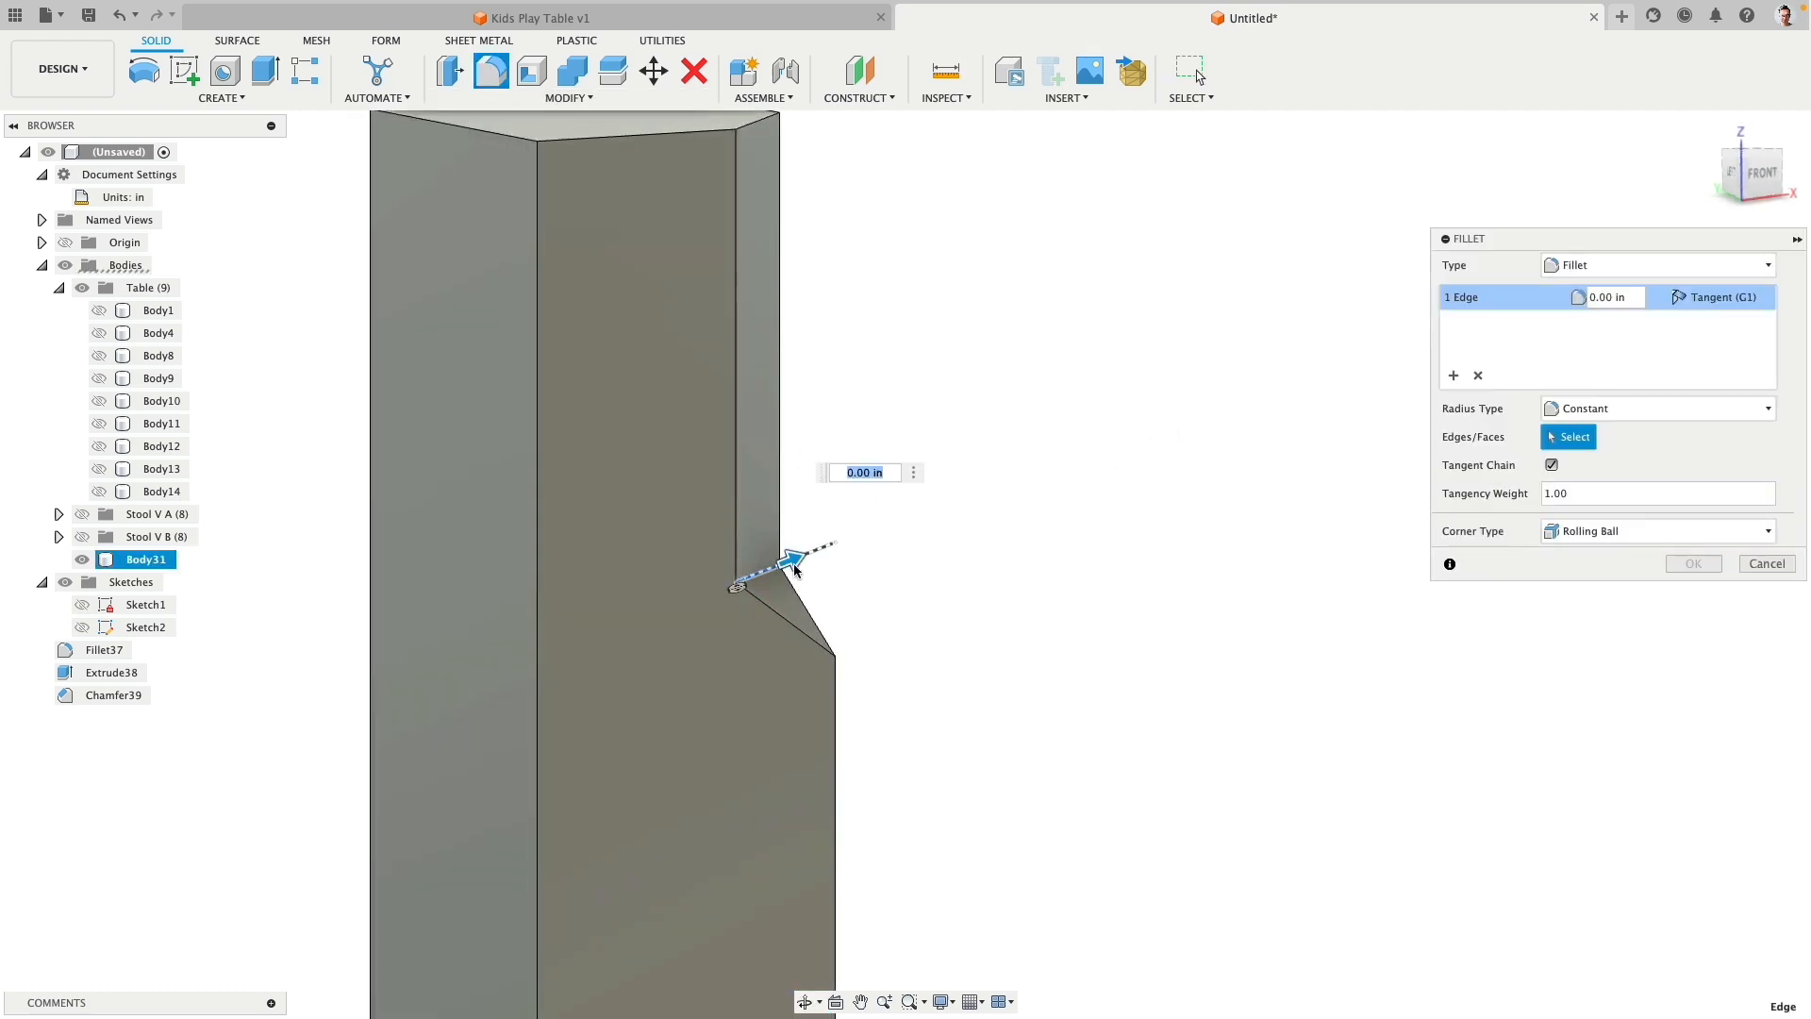
pyautogui.moveTo(793, 566); pyautogui.dragTo(809, 553)
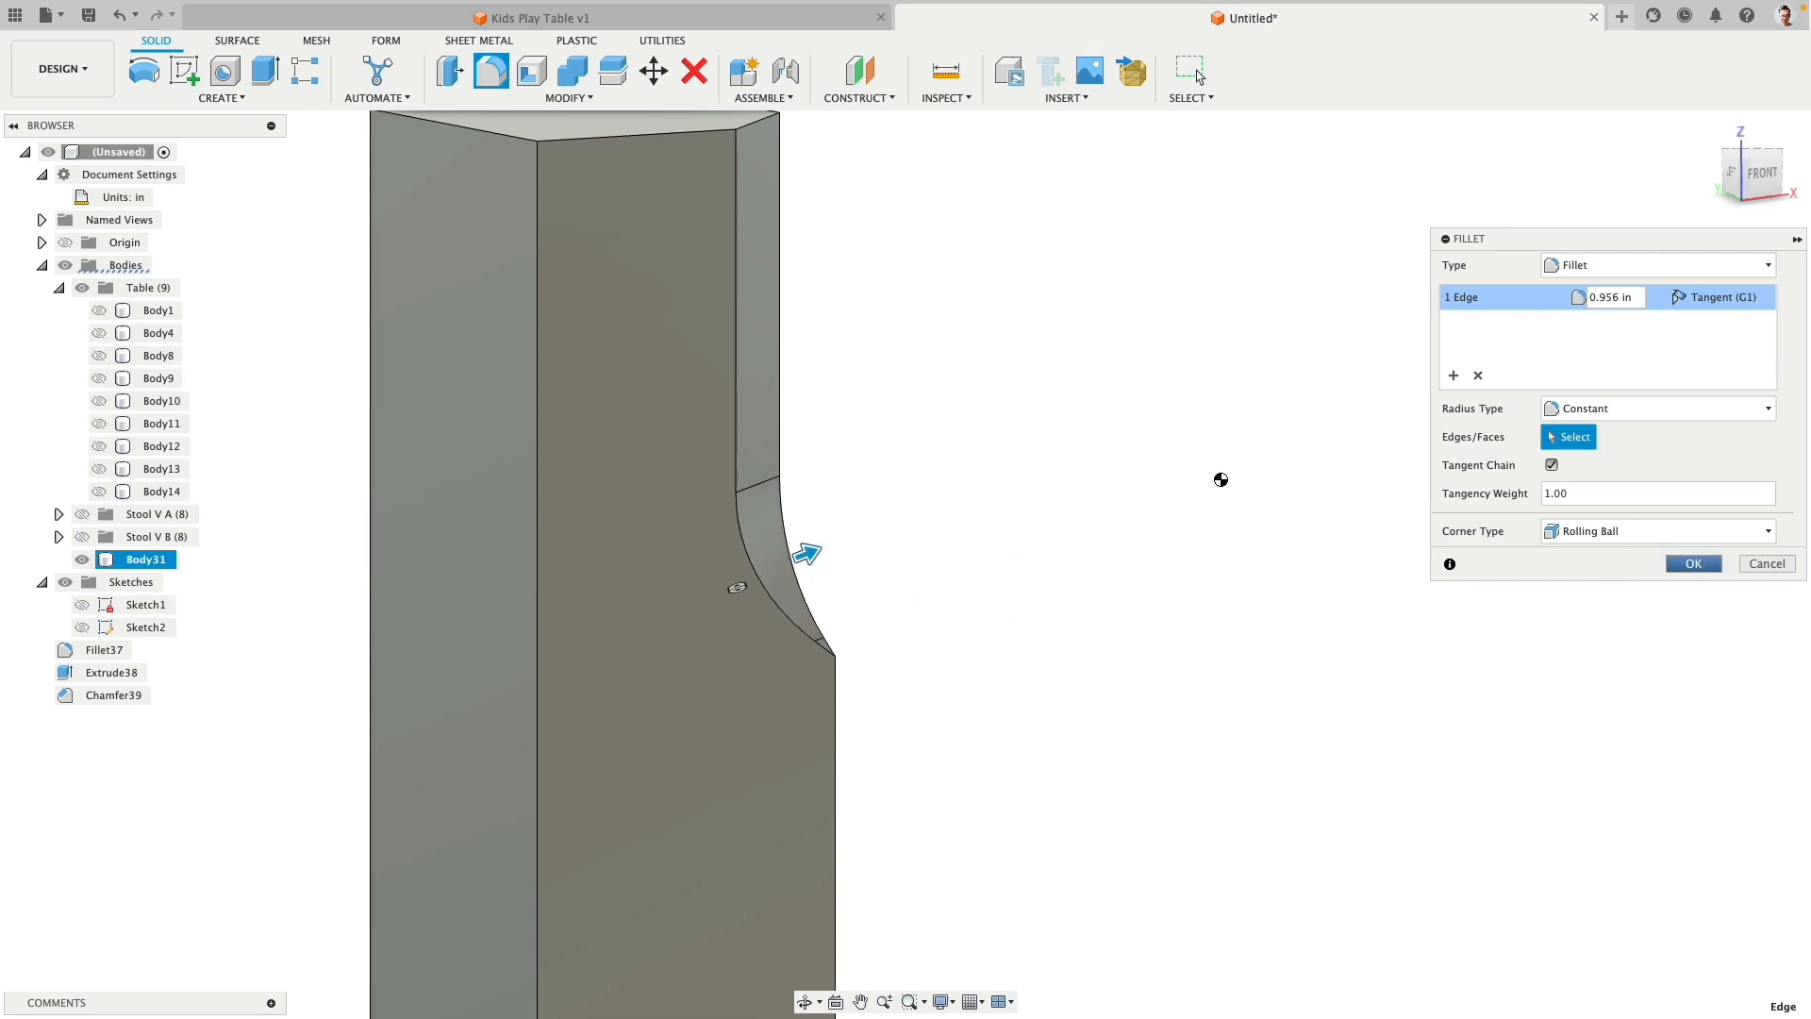
pyautogui.press('Return')
# Step: Show all the hidden table bodies again, including the tabletop, aprons and corner braces
pyautogui.scroll(-5, 887, 580)
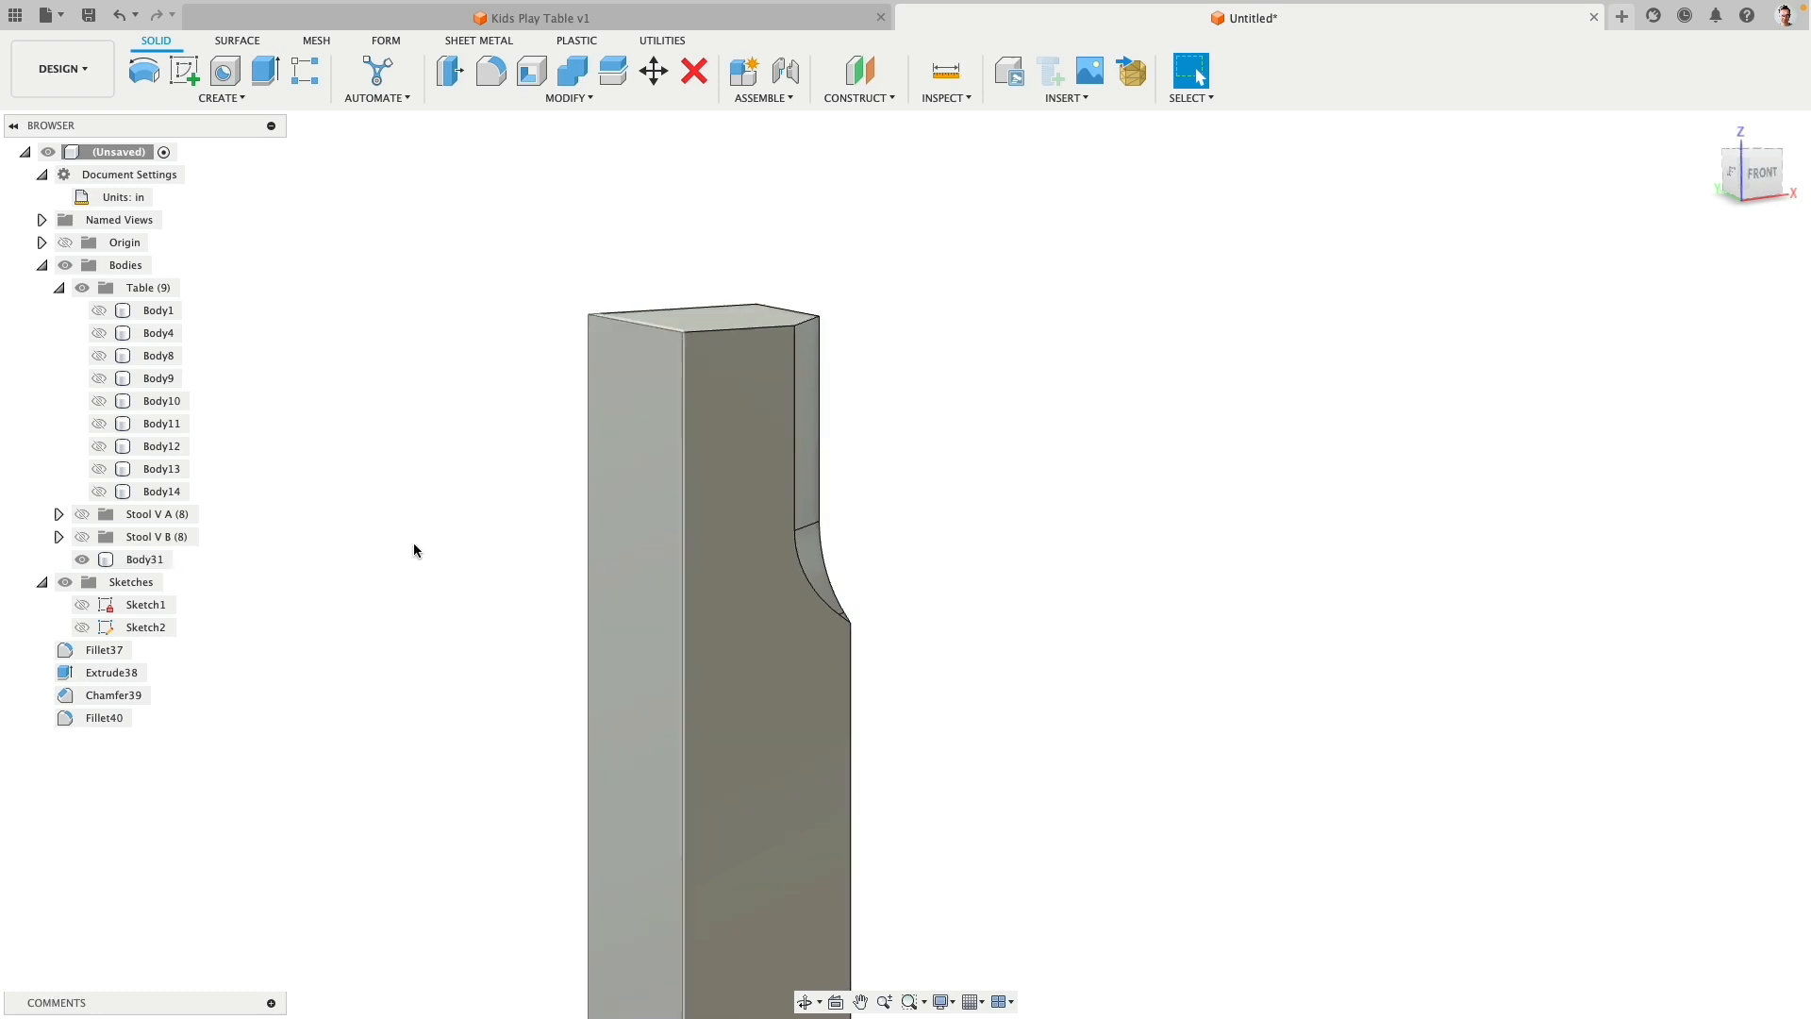
pyautogui.click(99, 333)
pyautogui.click(99, 356)
pyautogui.click(99, 378)
pyautogui.click(99, 401)
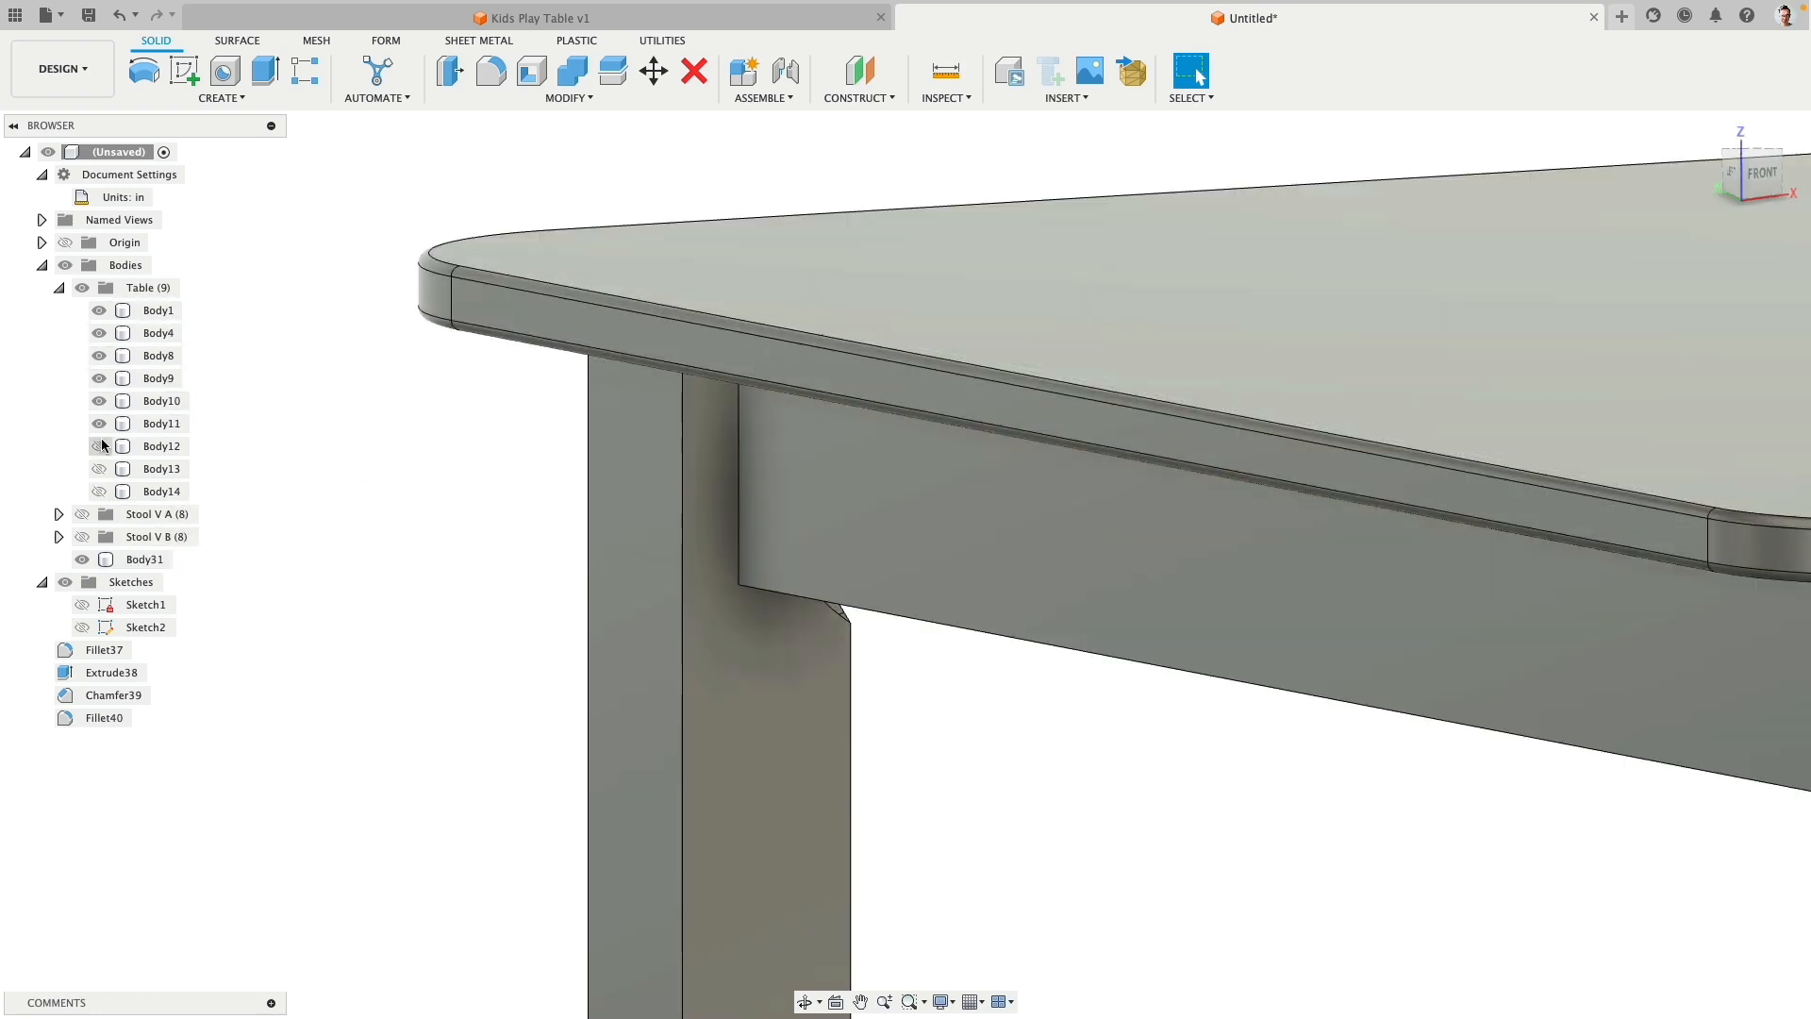
pyautogui.scroll(-10, 453, 594)
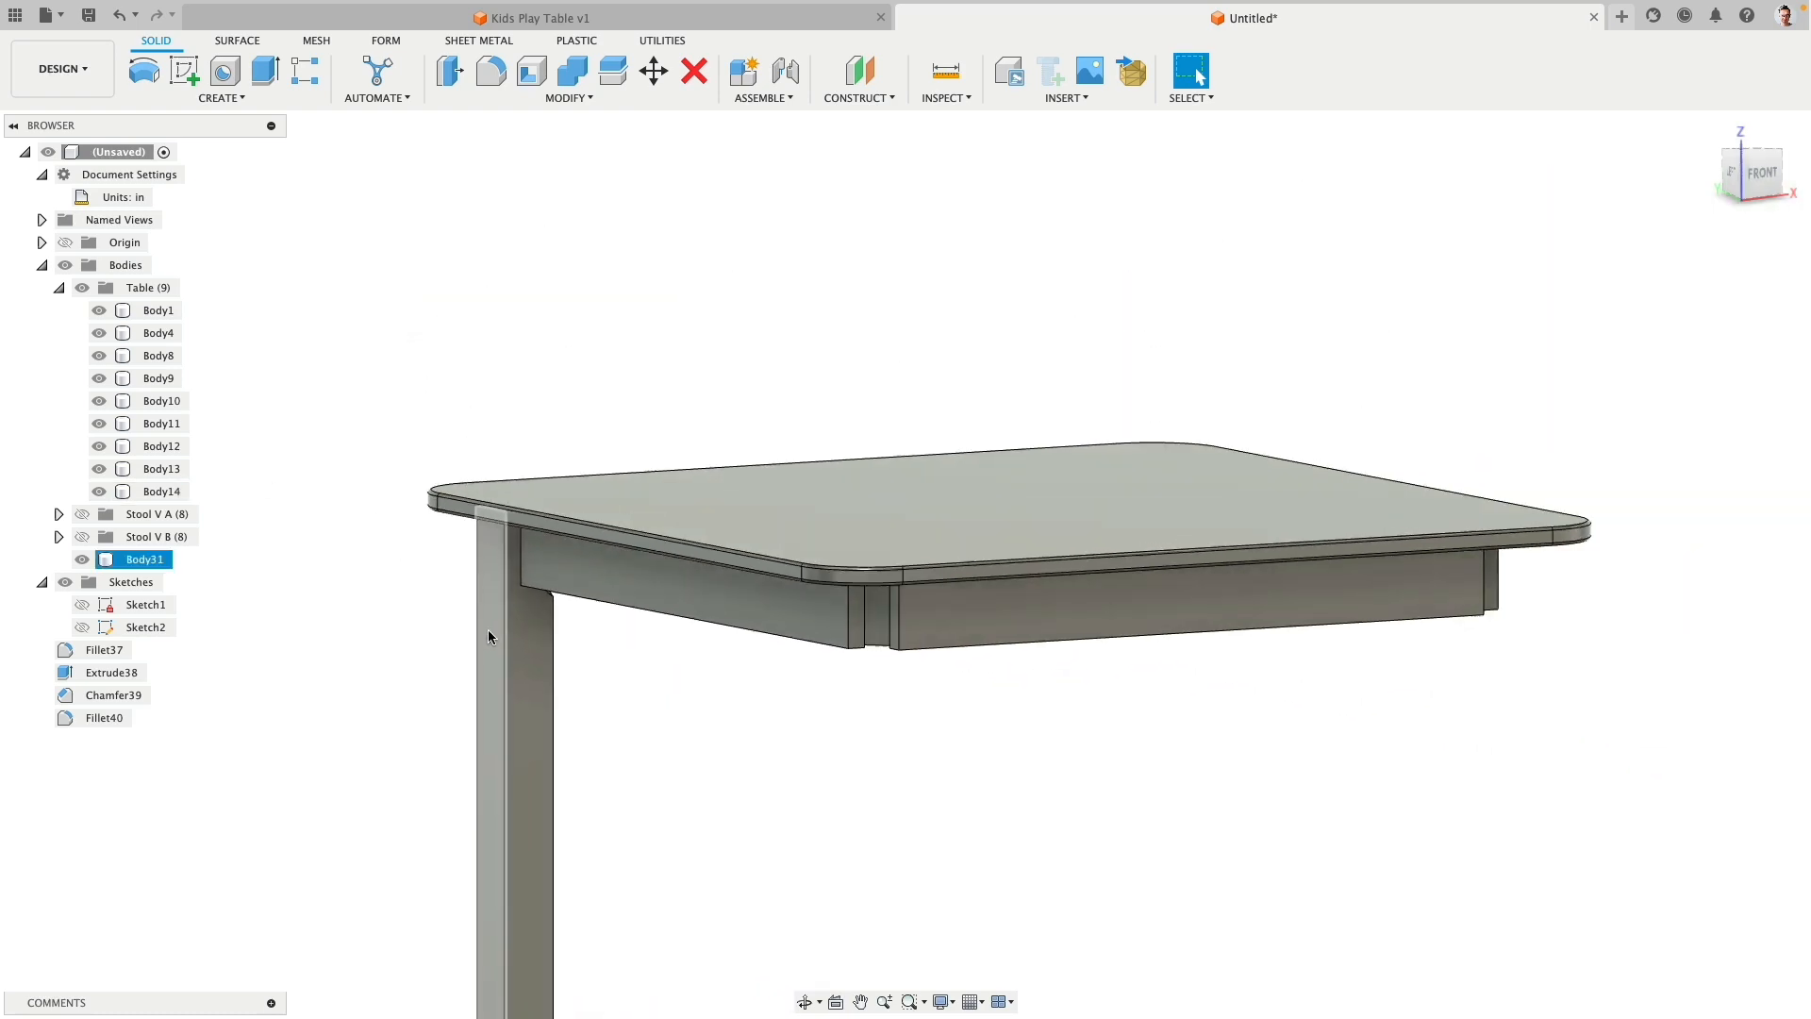
pyautogui.keyDown('shift'); pyautogui.moveTo(630, 694); pyautogui.dragTo(681, 632, button='middle'); pyautogui.keyUp('shift')
pyautogui.moveTo(681, 632); pyautogui.dragTo(639, 331, button='middle')
pyautogui.scroll(-5, 681, 486)
pyautogui.keyDown('shift'); pyautogui.moveTo(684, 557); pyautogui.dragTo(665, 503, button='middle'); pyautogui.keyUp('shift')
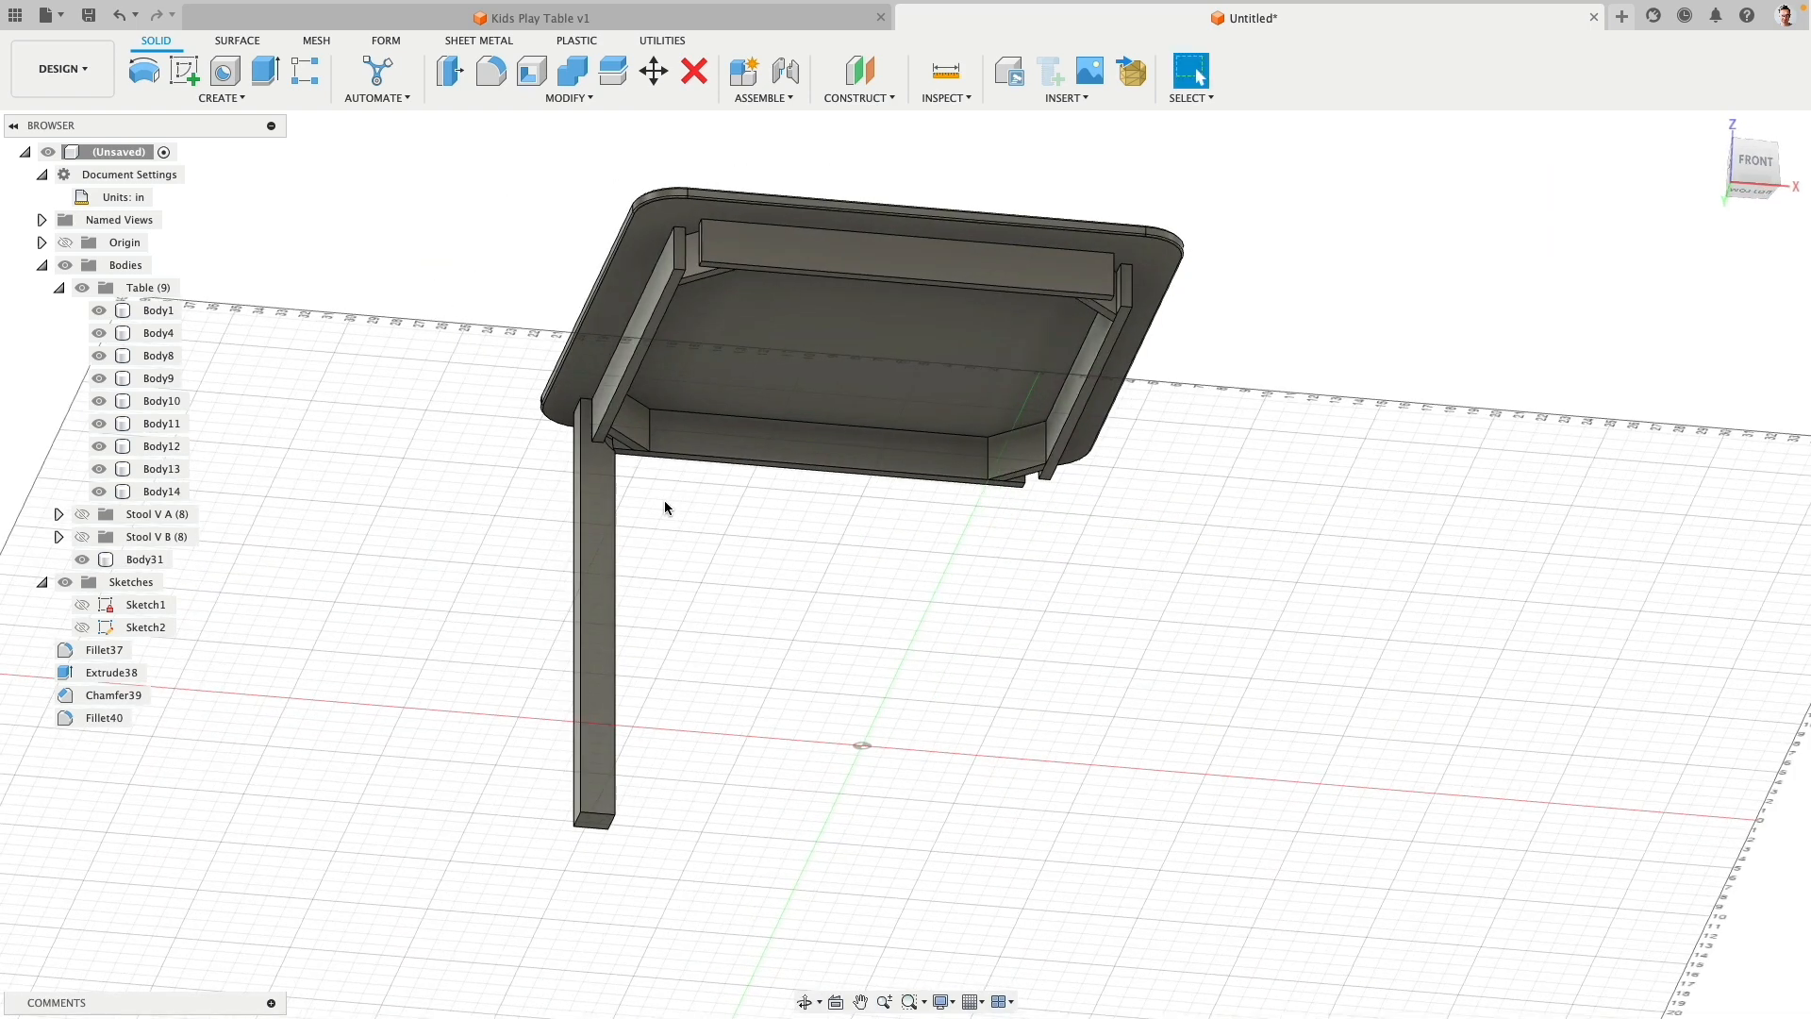
# Step: Create a full circular pattern of the finished leg body around the vertical Z axis with a quantity of 4
pyautogui.moveTo(153, 562); pyautogui.dragTo(332, 262)
pyautogui.click(258, 102)
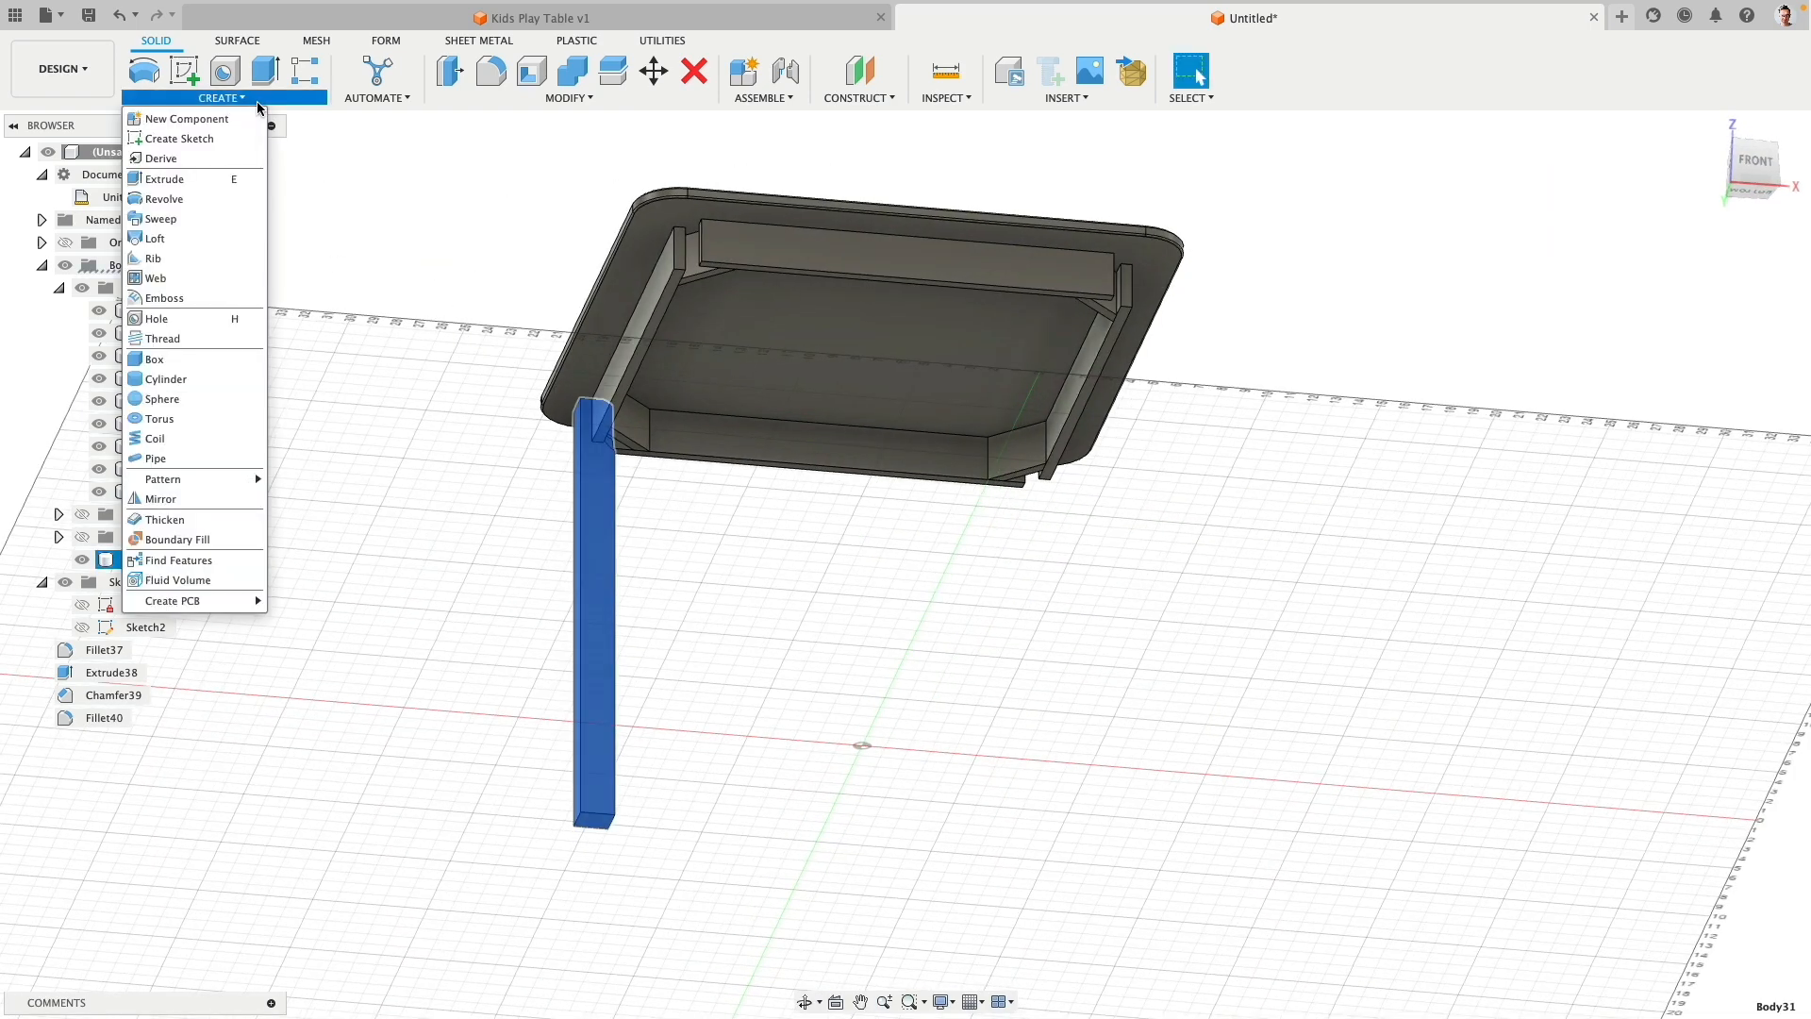
pyautogui.moveTo(206, 483)
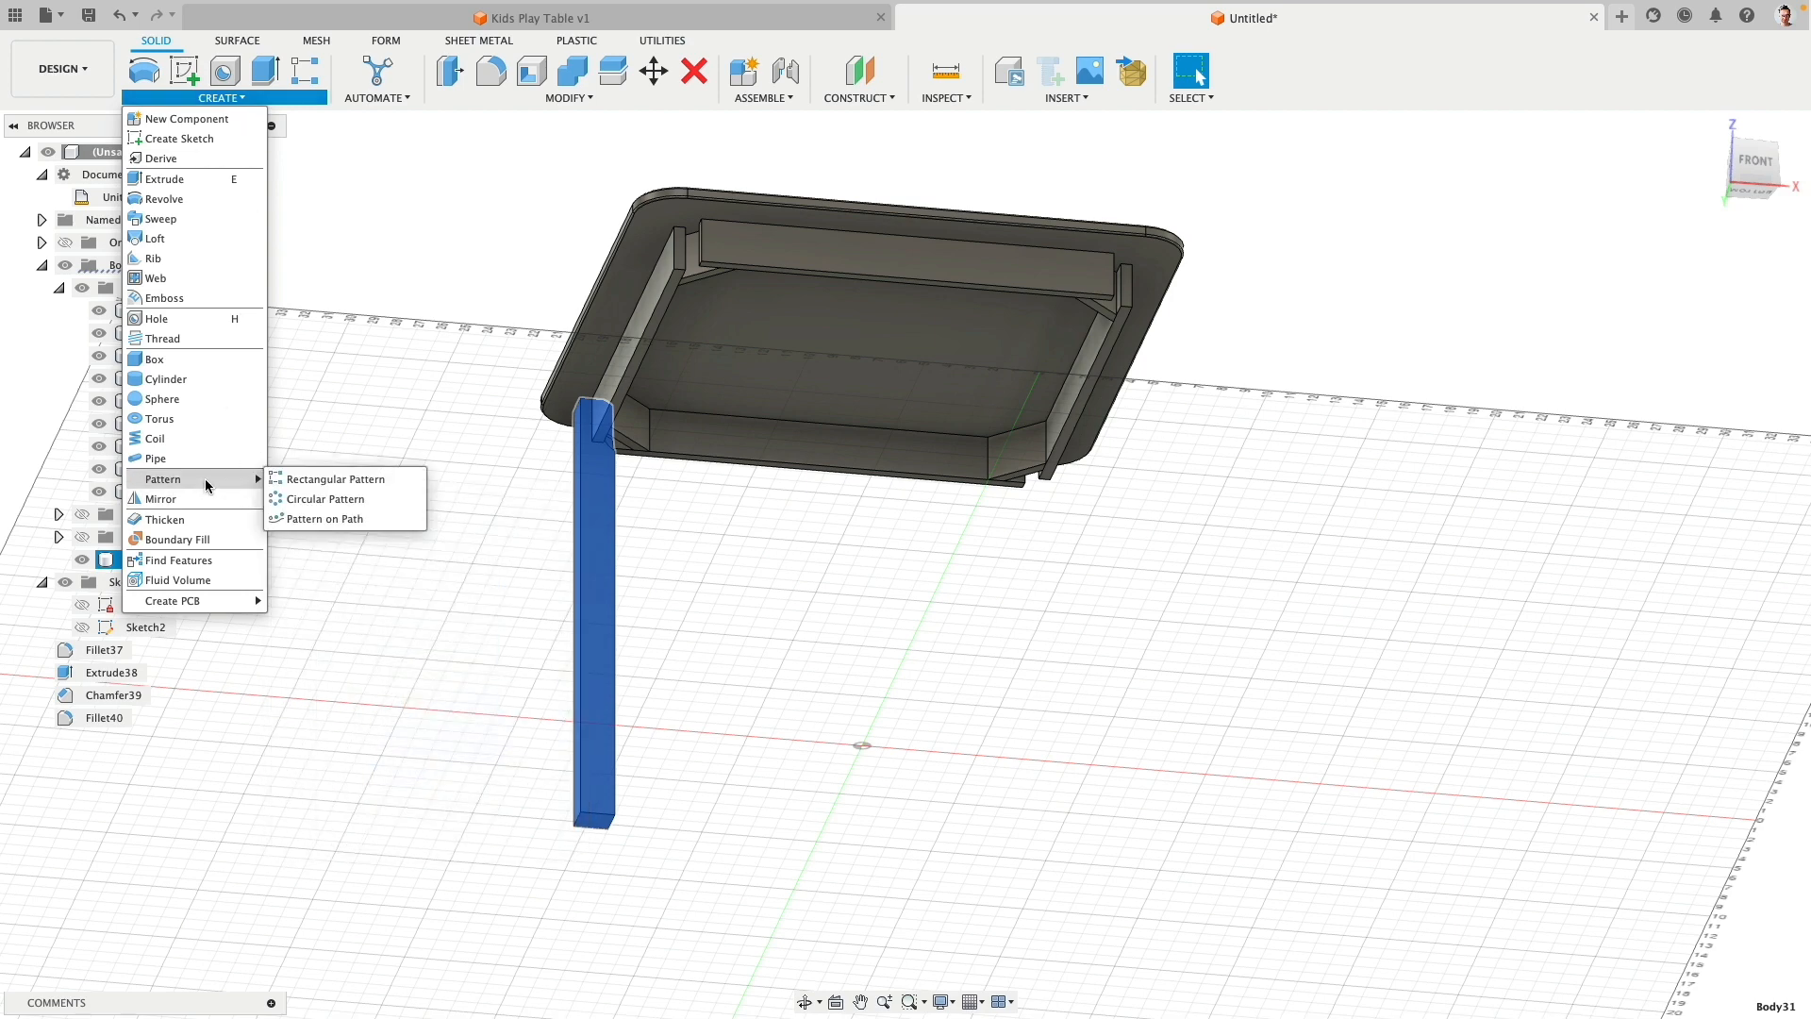
pyautogui.click(326, 498)
pyautogui.click(1702, 350)
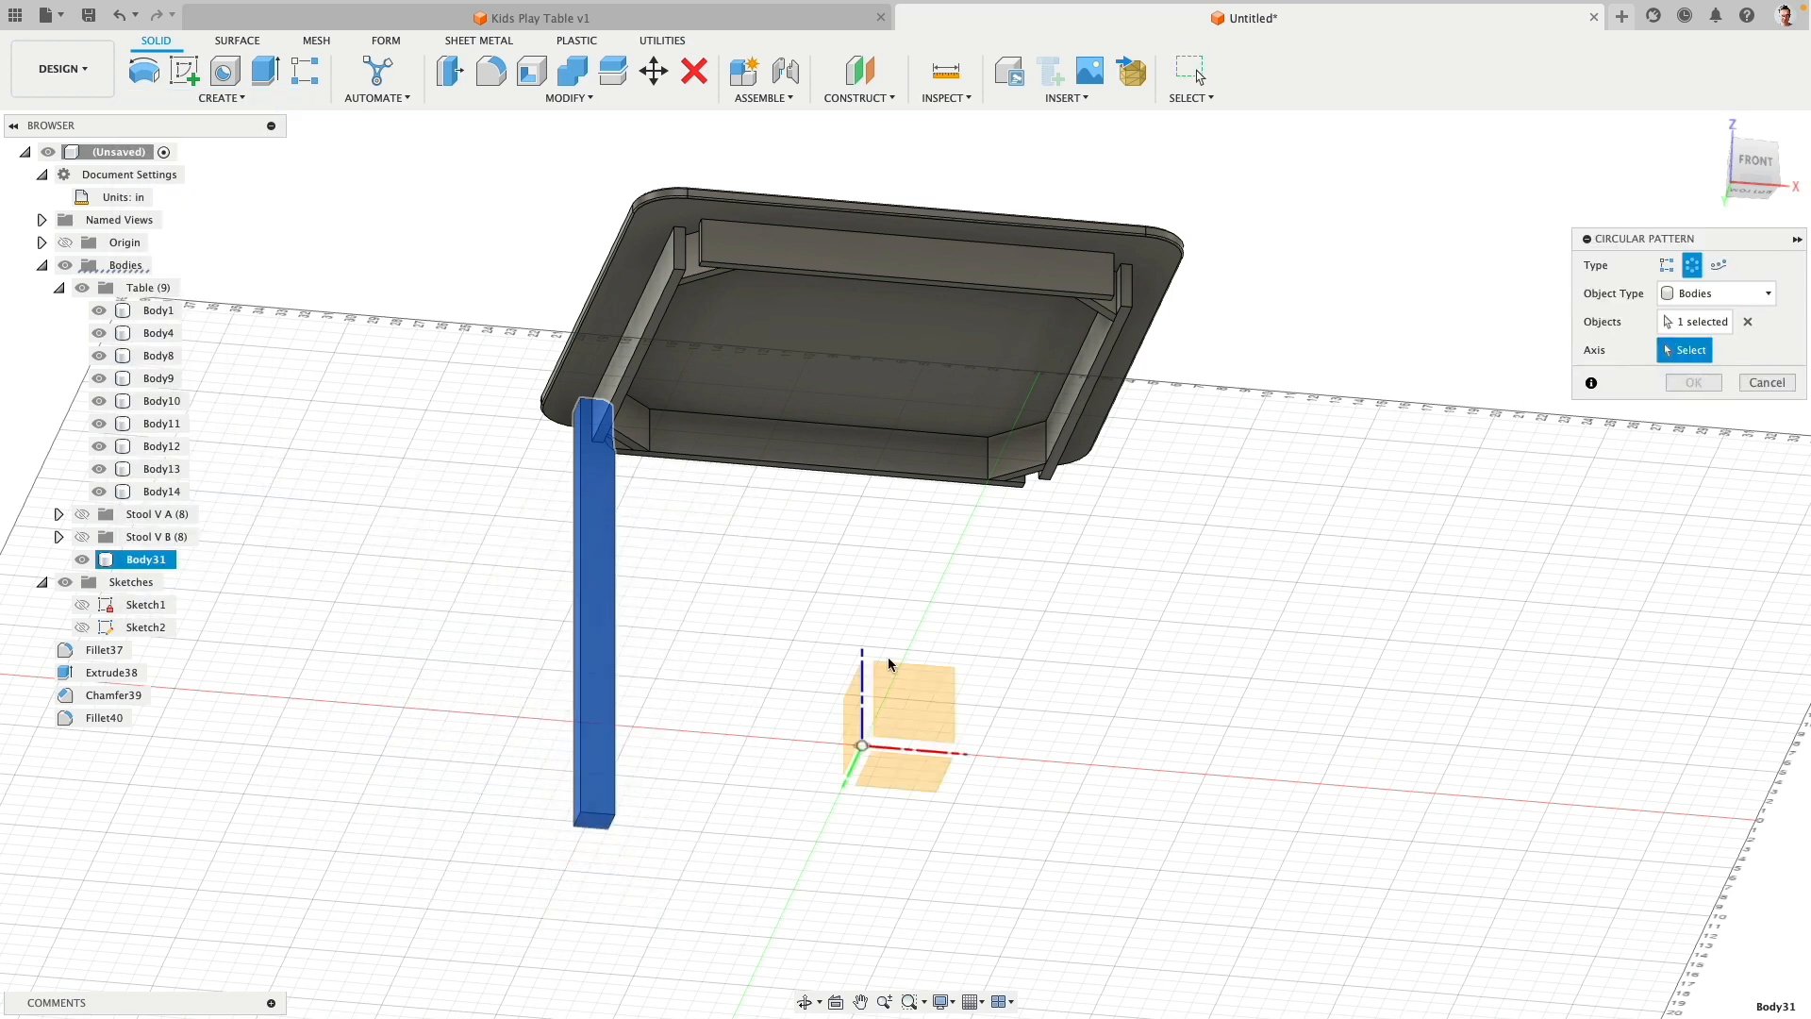
pyautogui.click(862, 663)
pyautogui.click(963, 664)
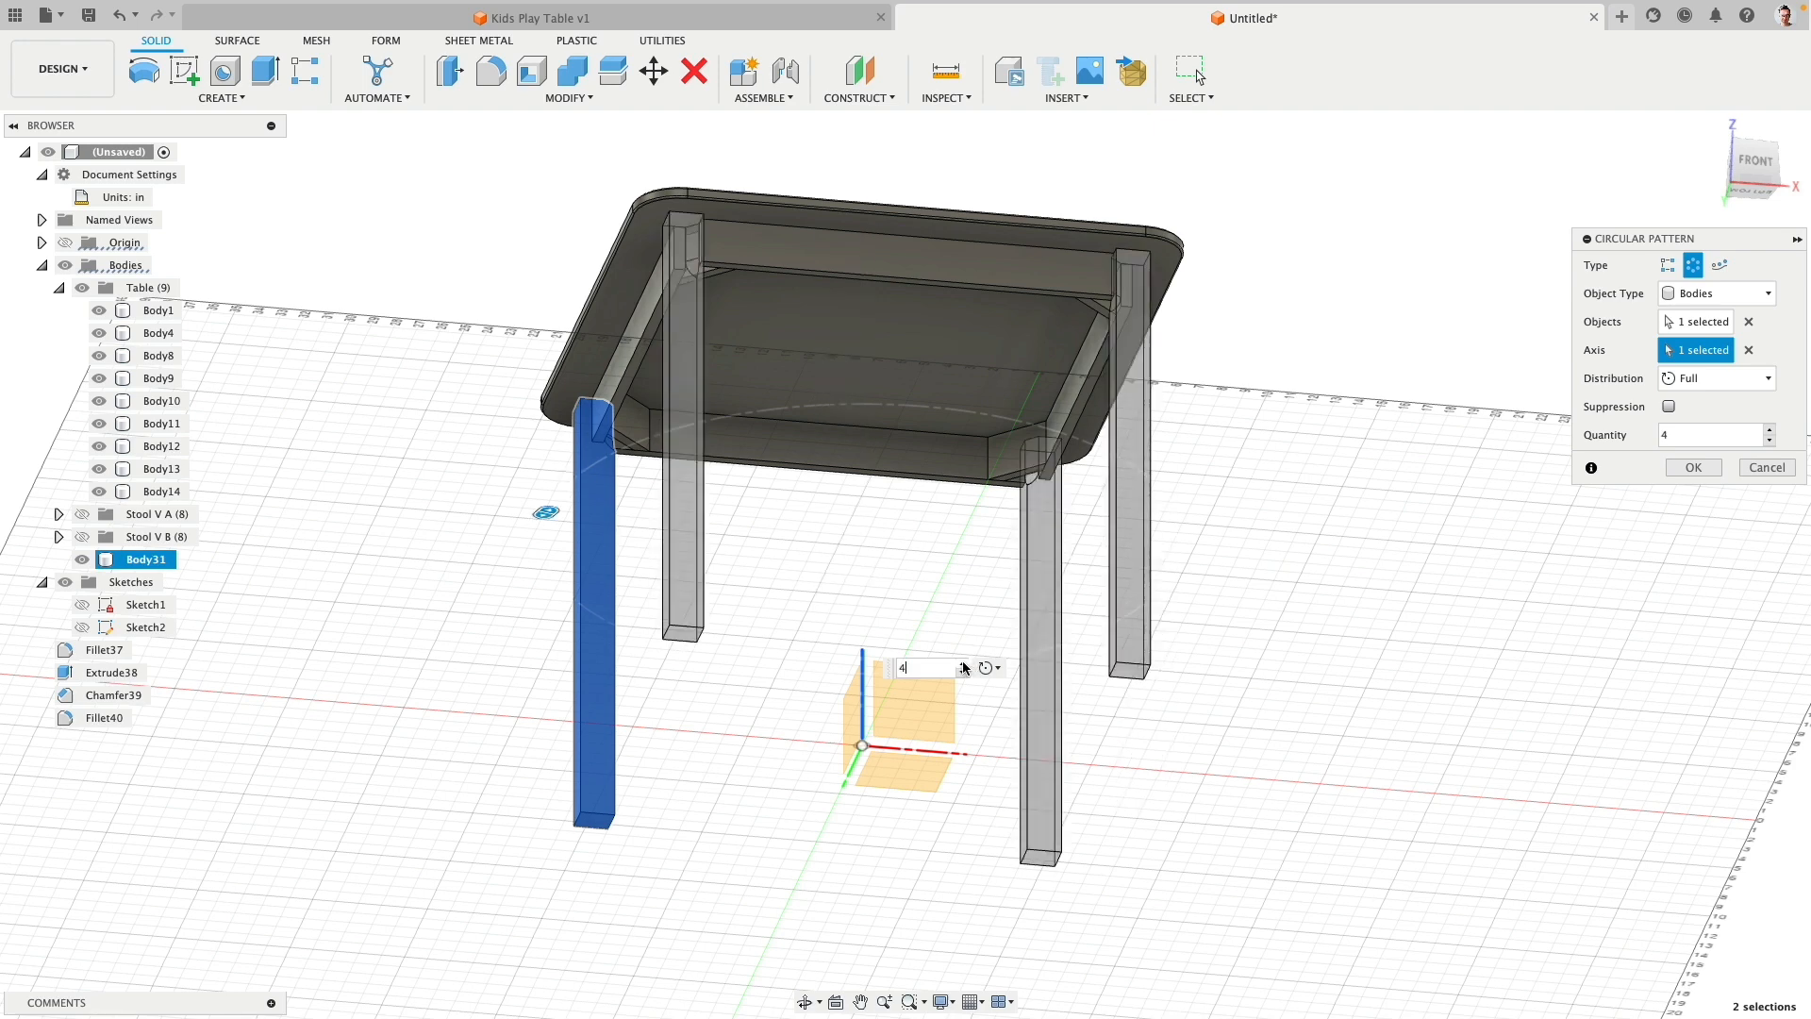
pyautogui.click(1693, 467)
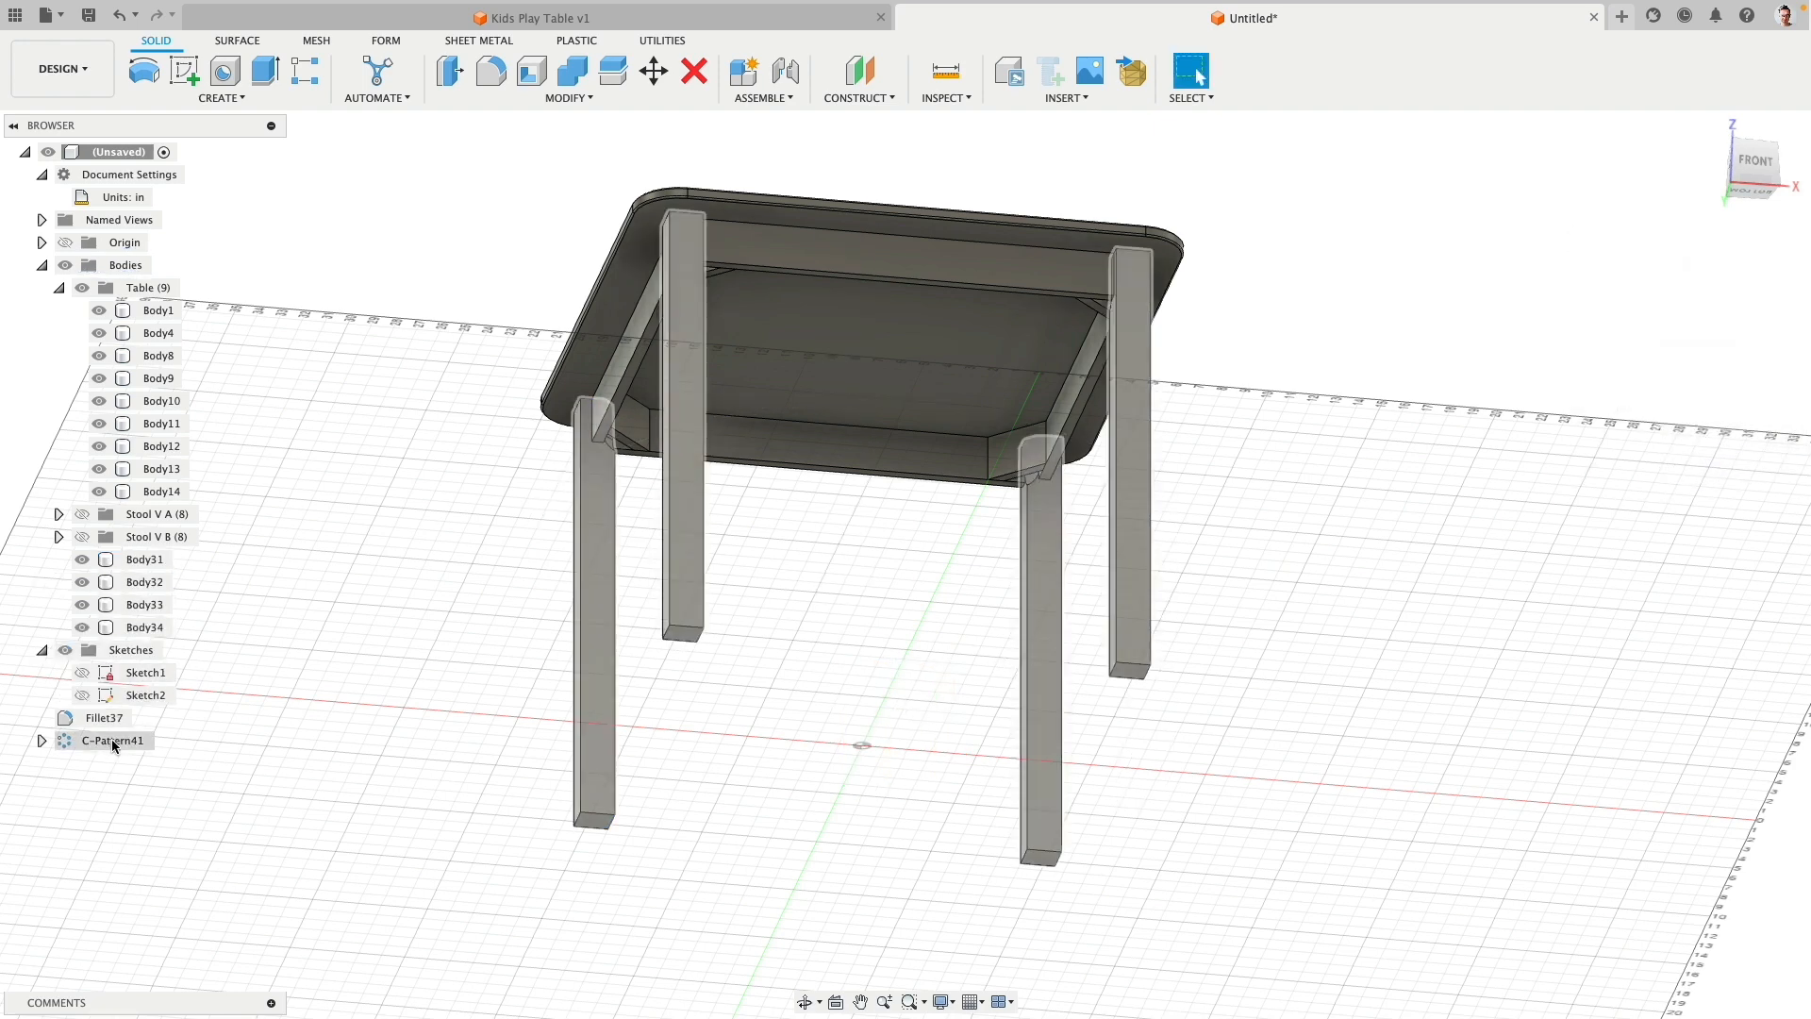
pyautogui.rightClick(120, 743)
pyautogui.click(175, 803)
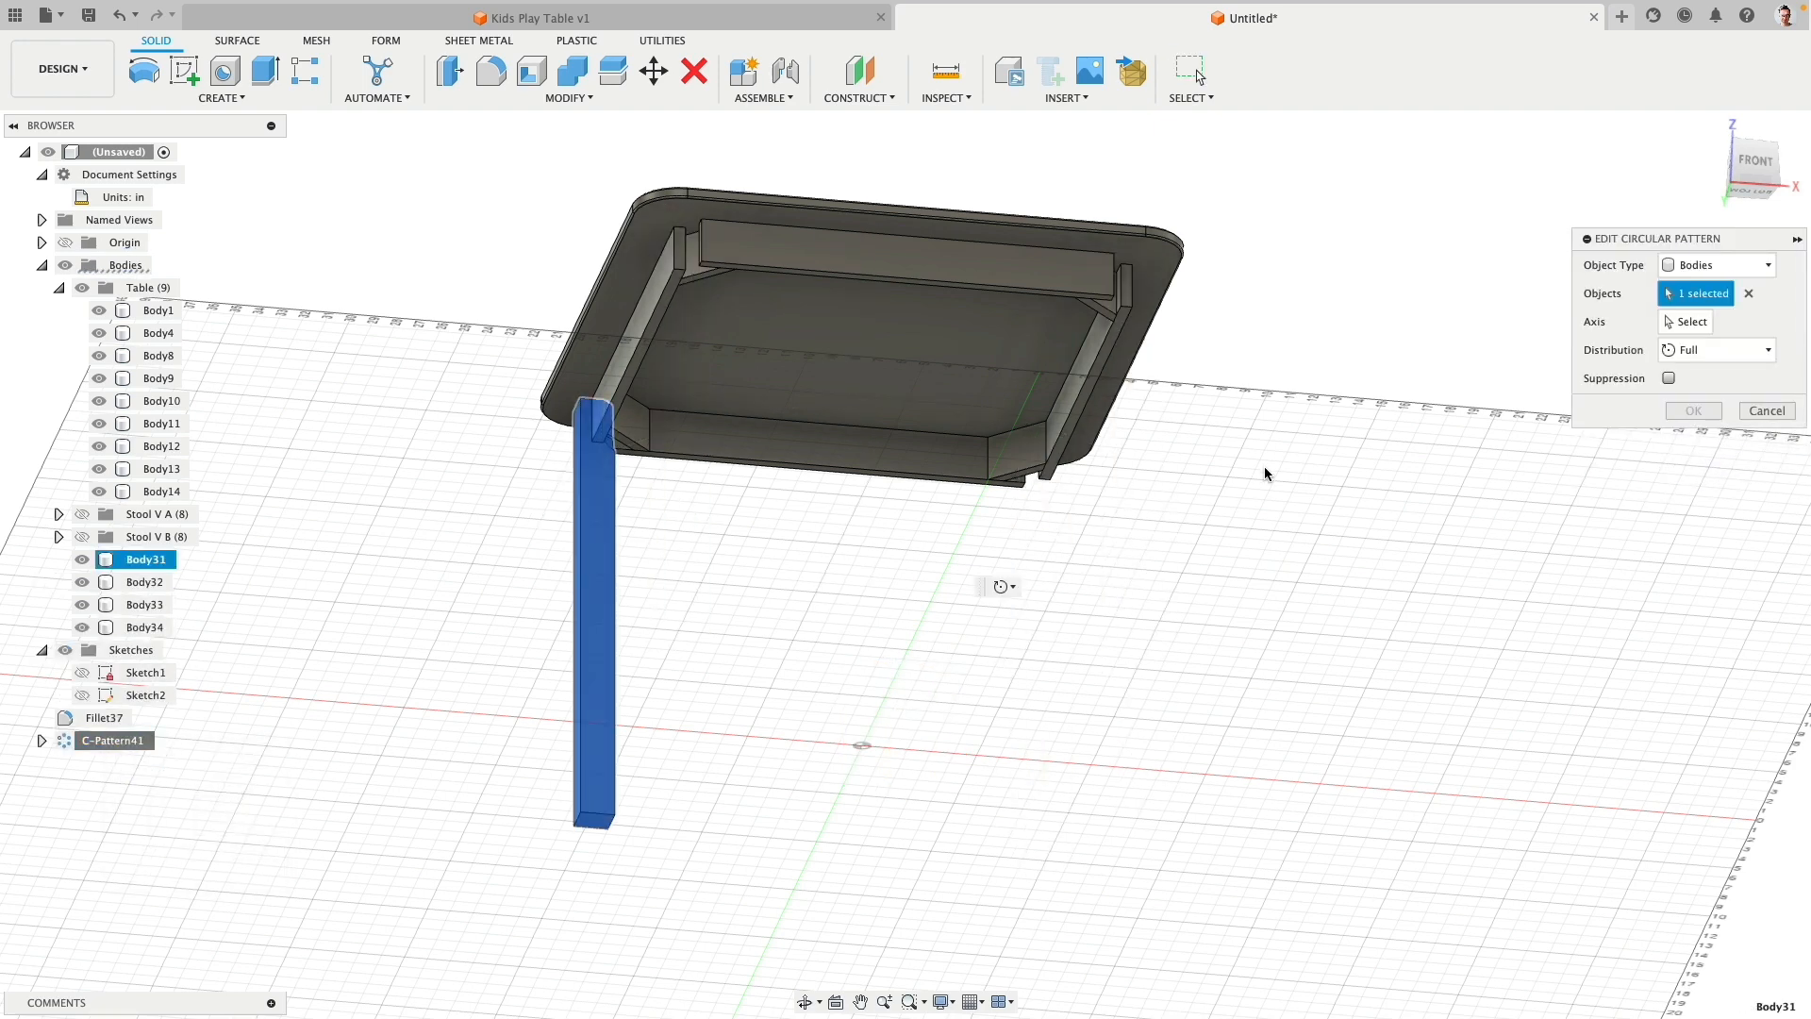
pyautogui.click(1783, 411)
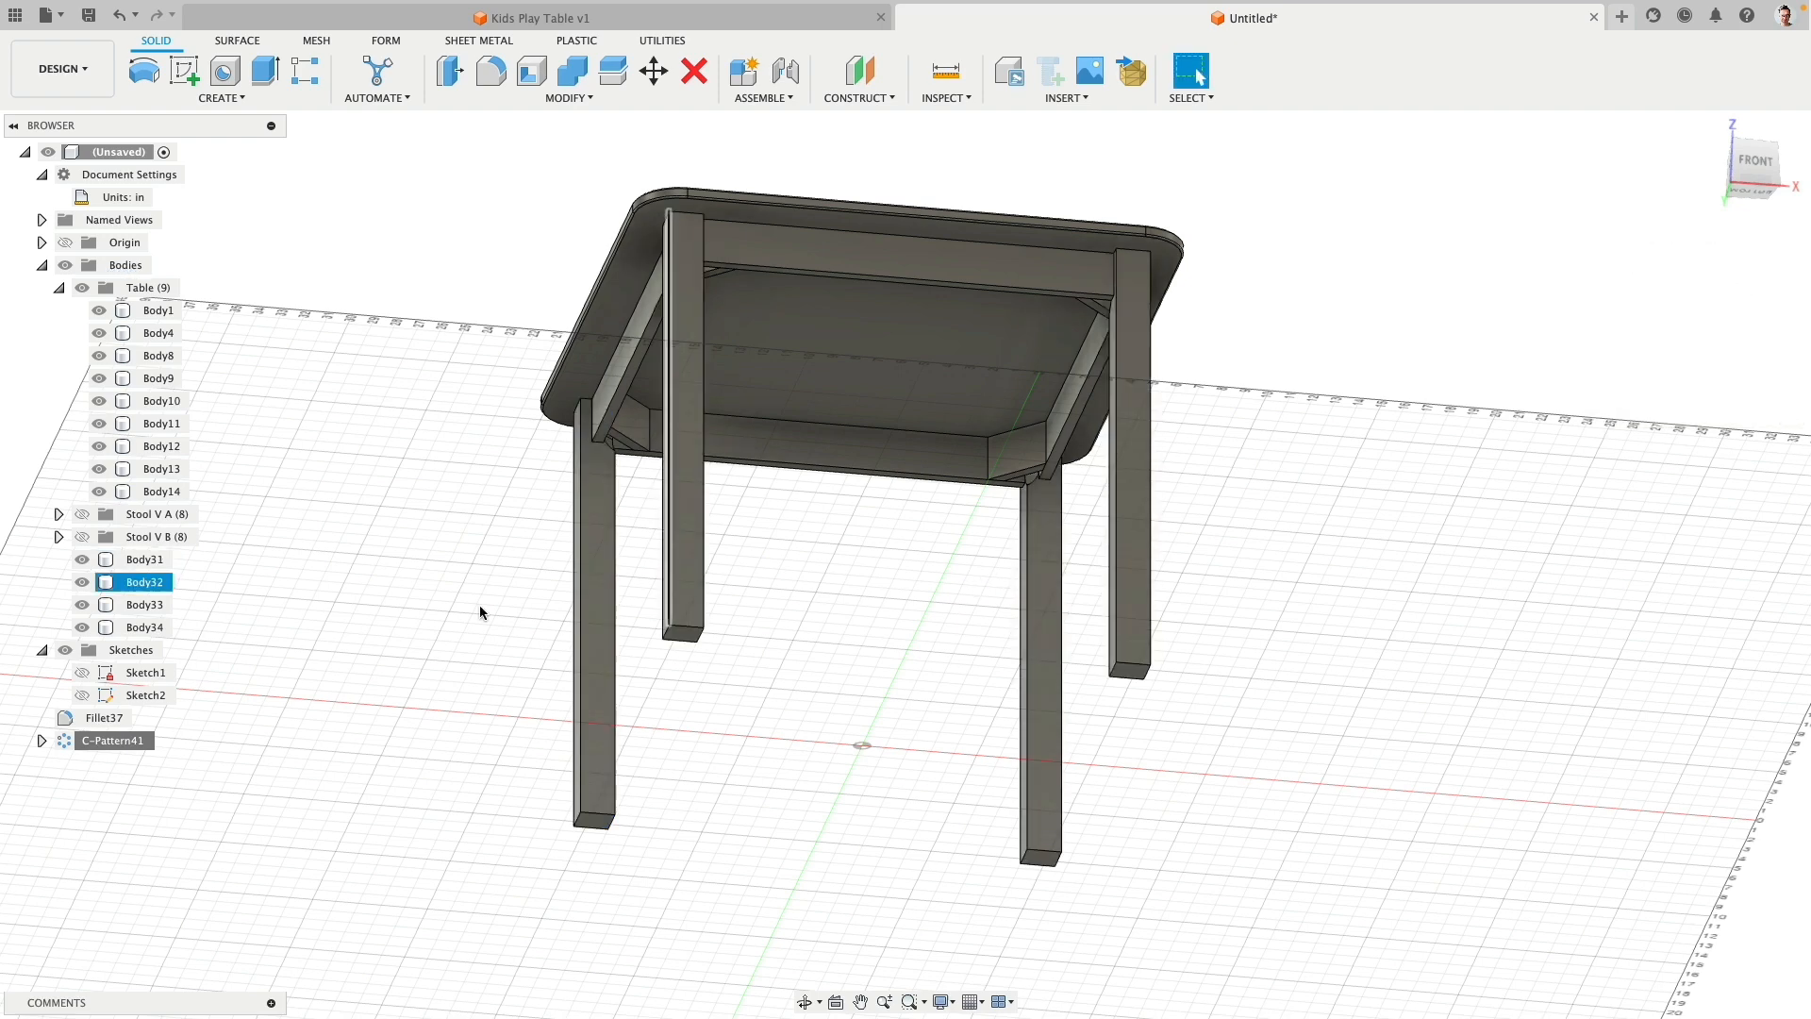
pyautogui.rightClick(119, 742)
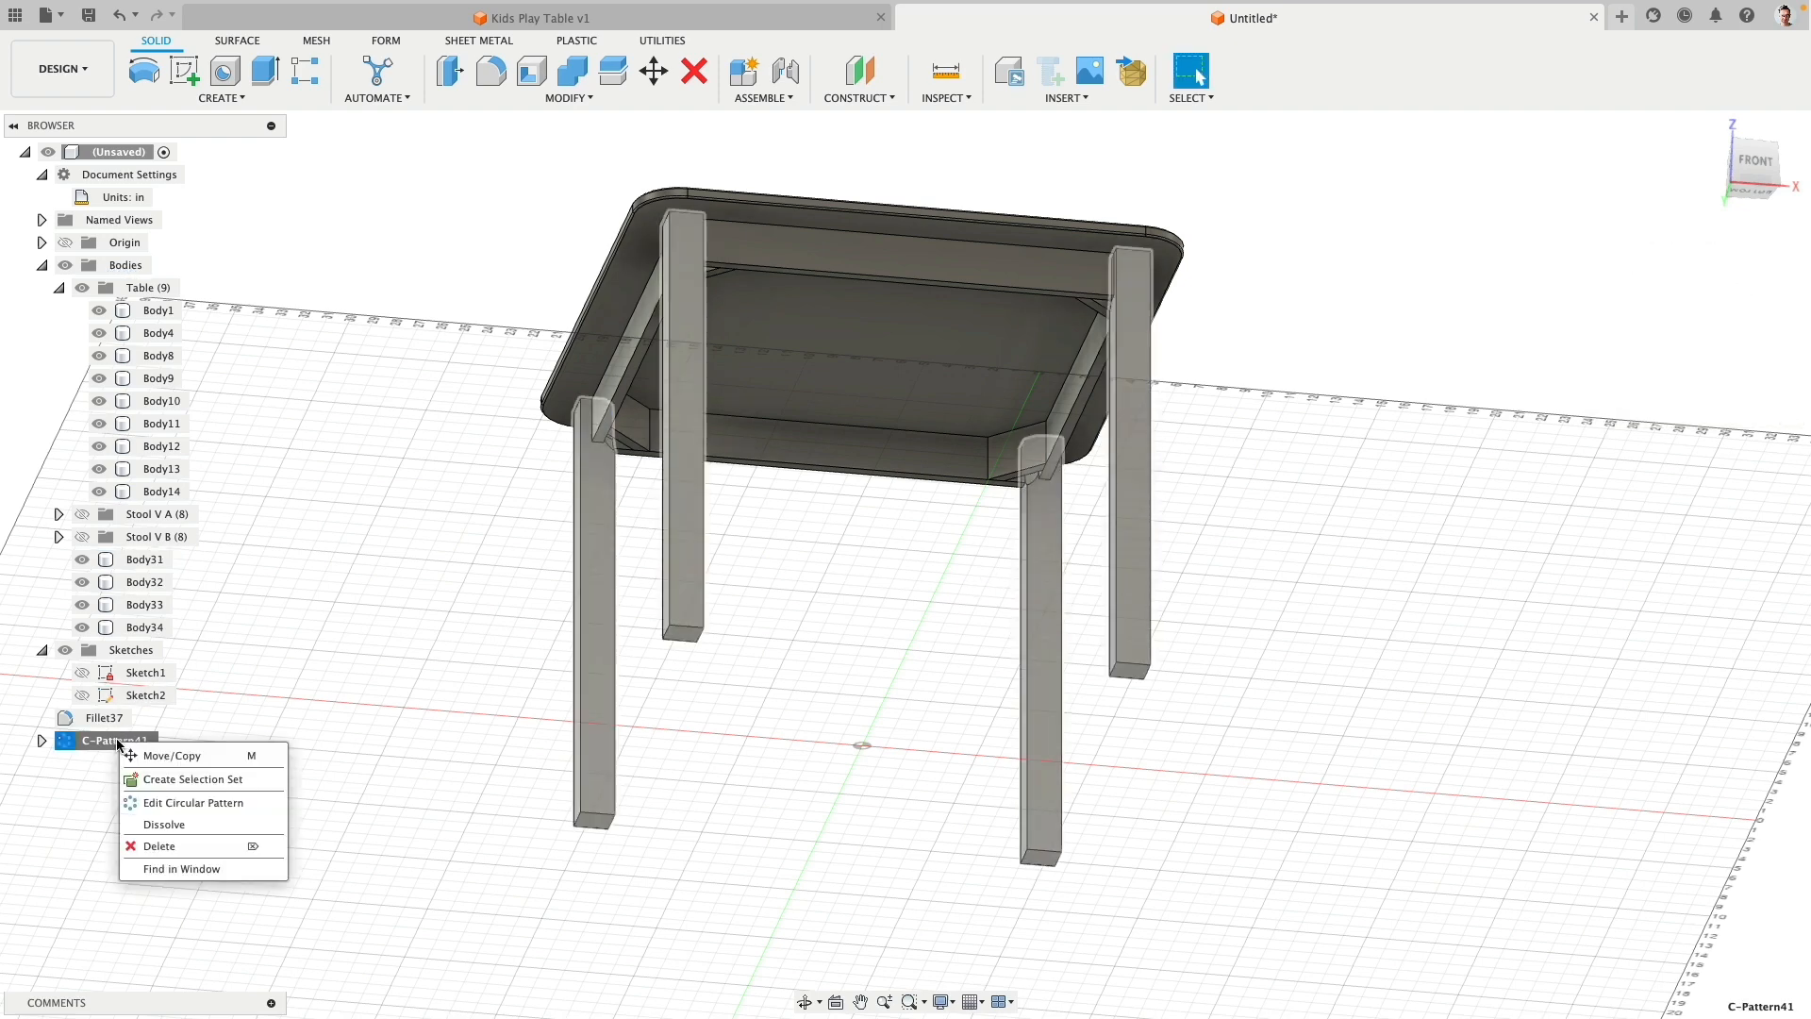
pyautogui.click(181, 807)
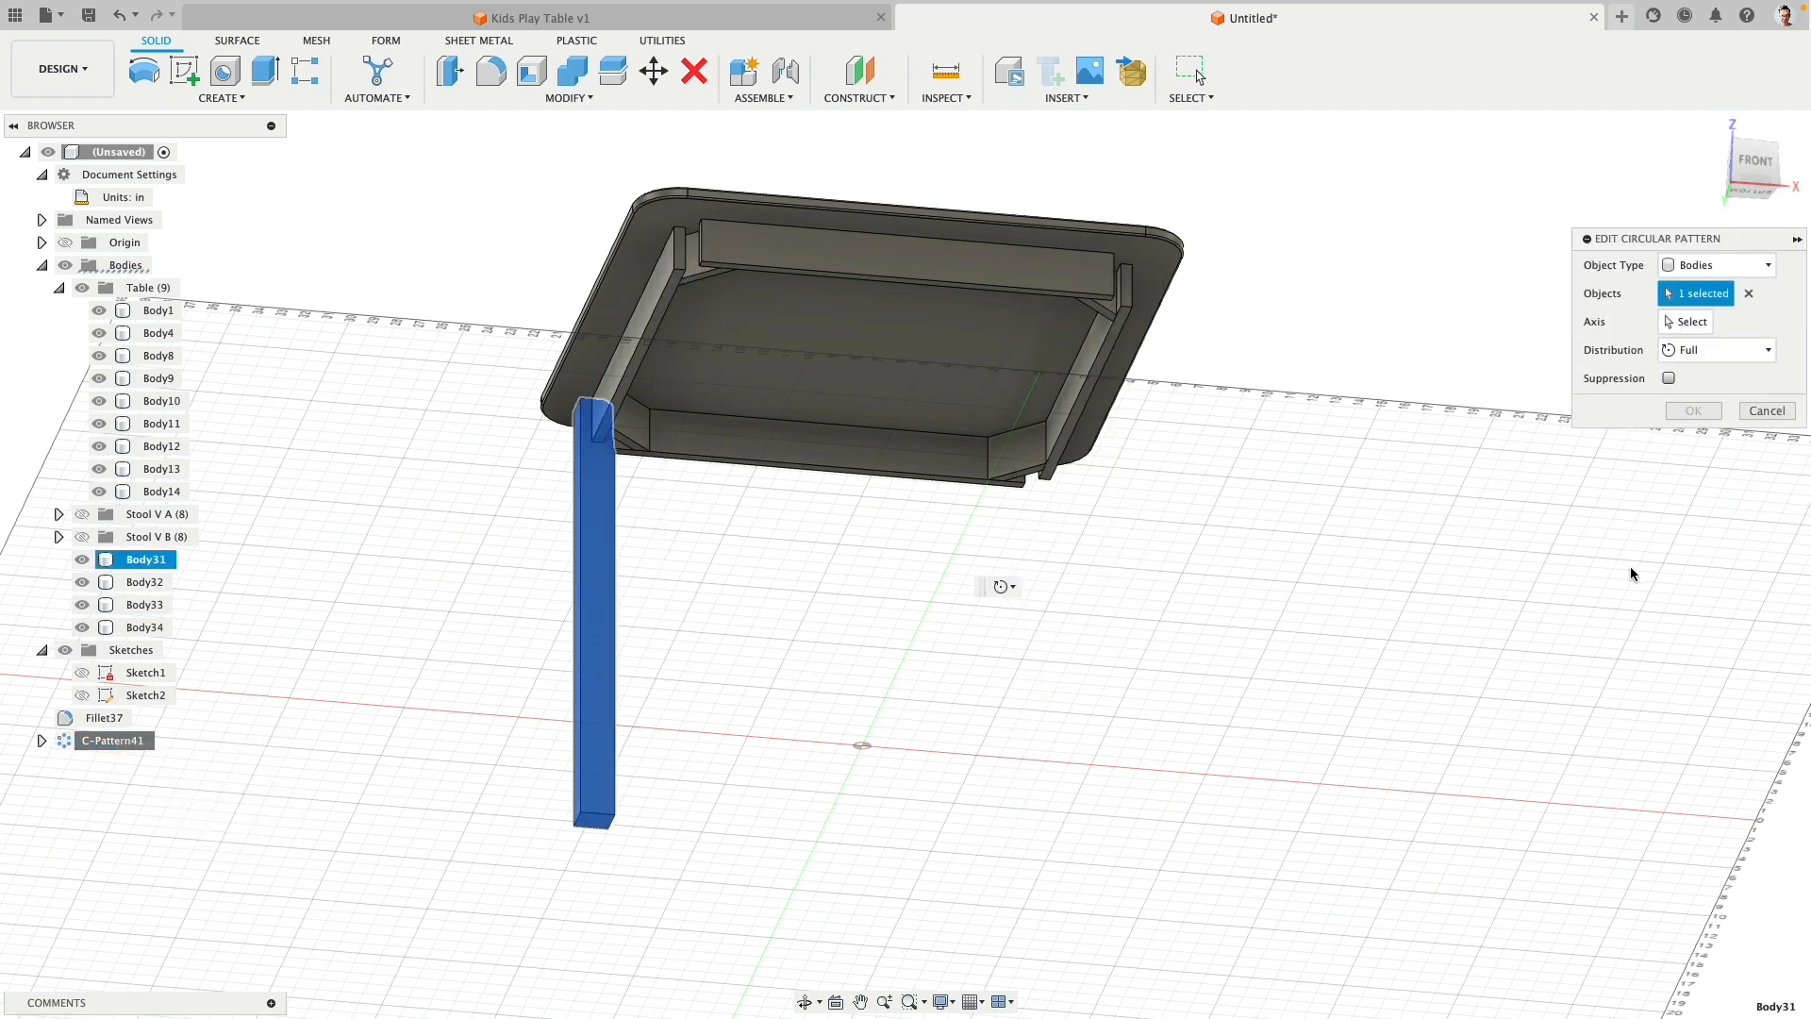
pyautogui.click(1758, 415)
# Step: Dissolve the circular leg pattern and all the remaining fillet, extrude and chamfer features listed below the sketches
pyautogui.rightClick(107, 742)
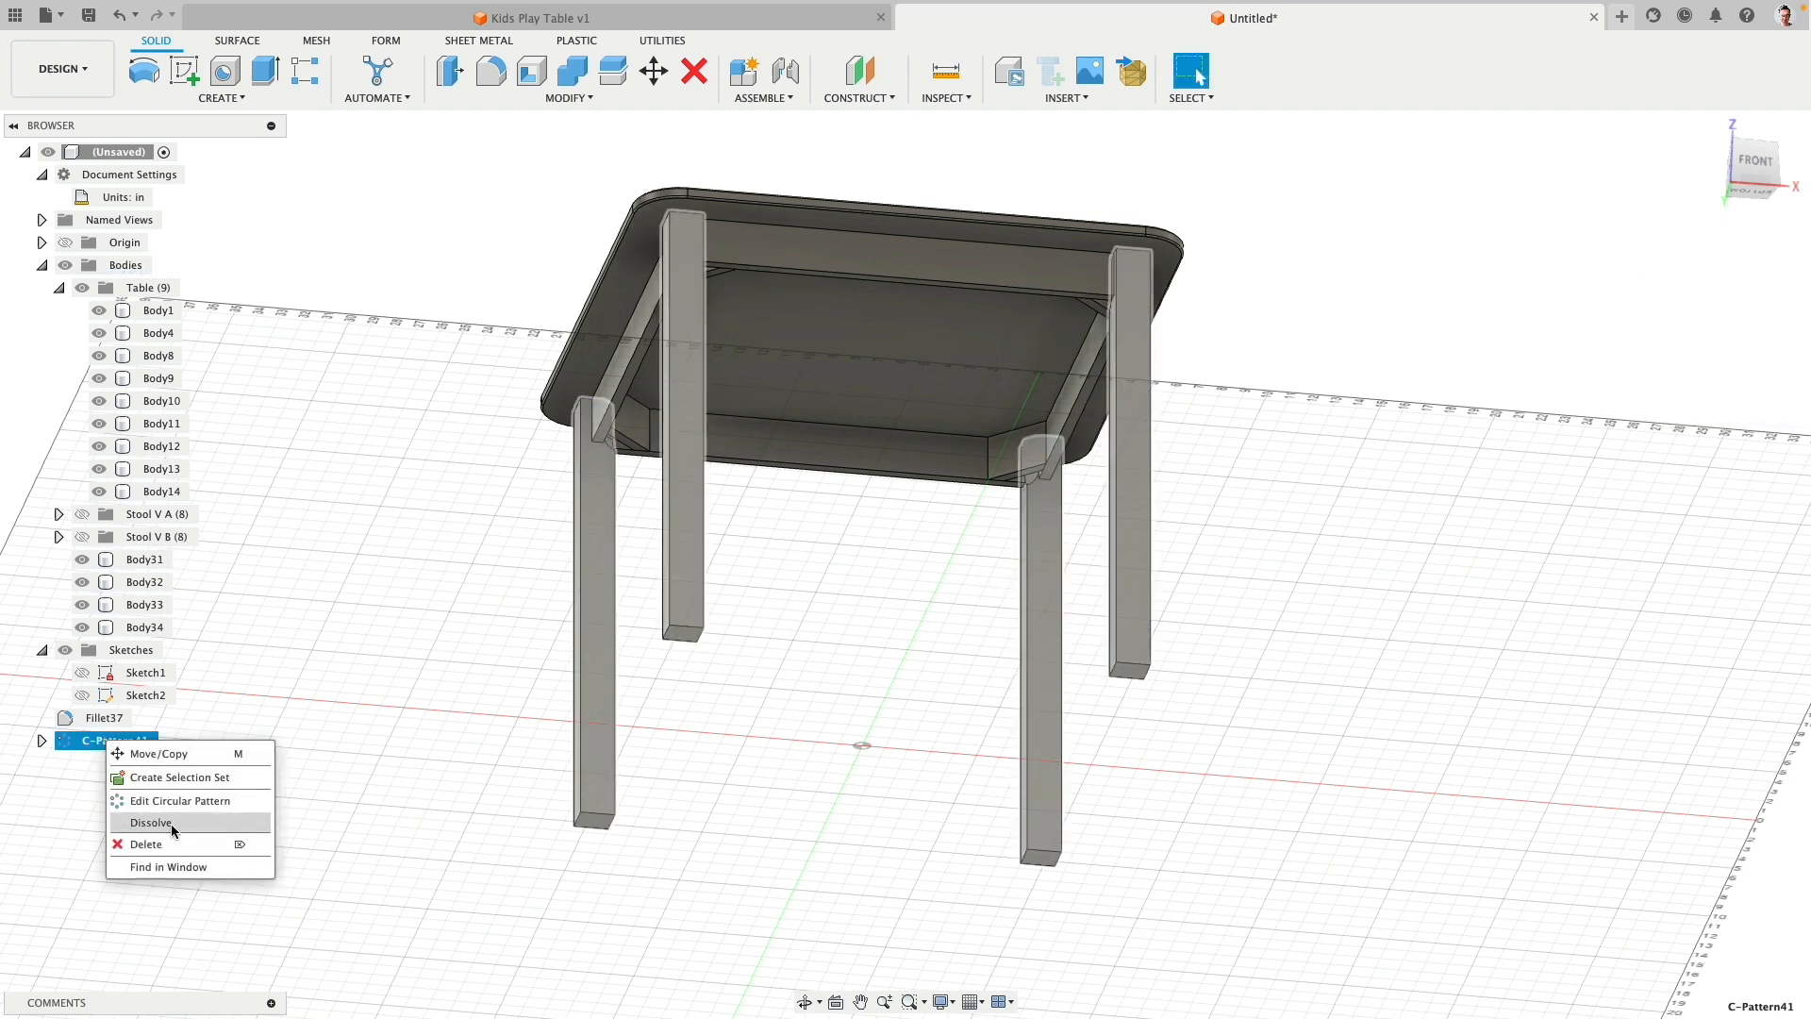
pyautogui.click(173, 828)
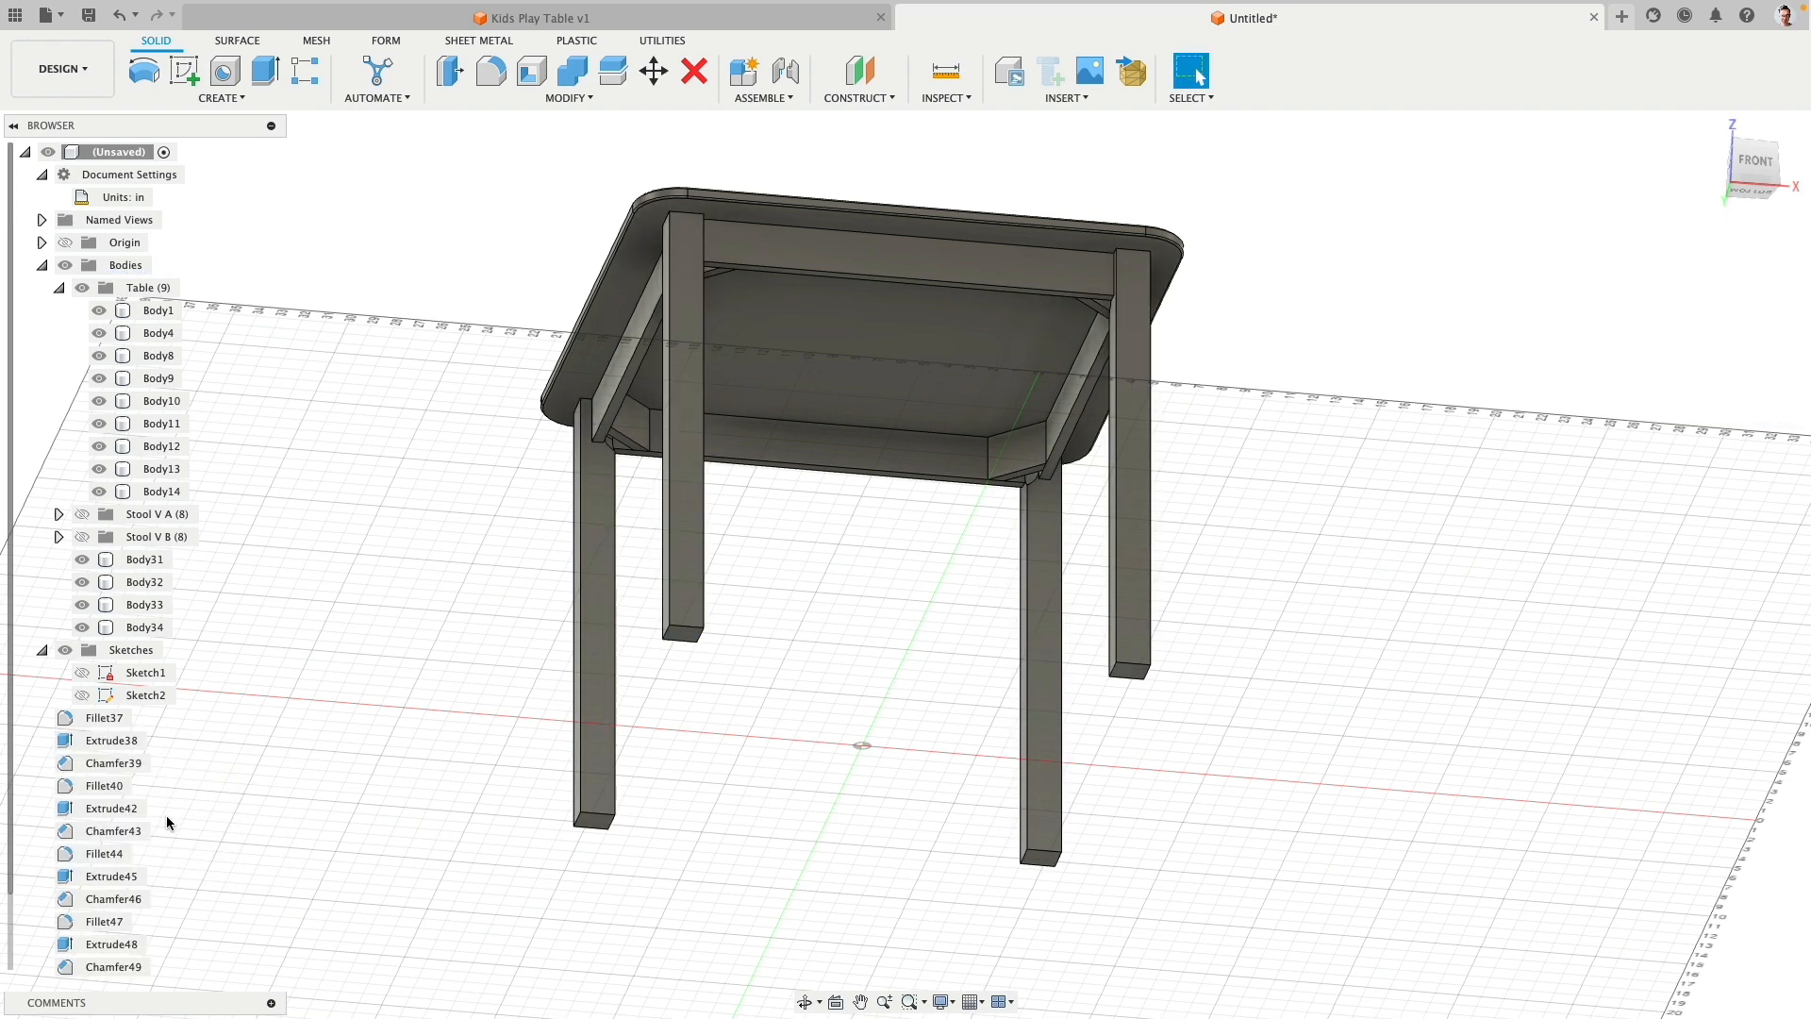
pyautogui.click(106, 718)
pyautogui.scroll(-1, 111, 764)
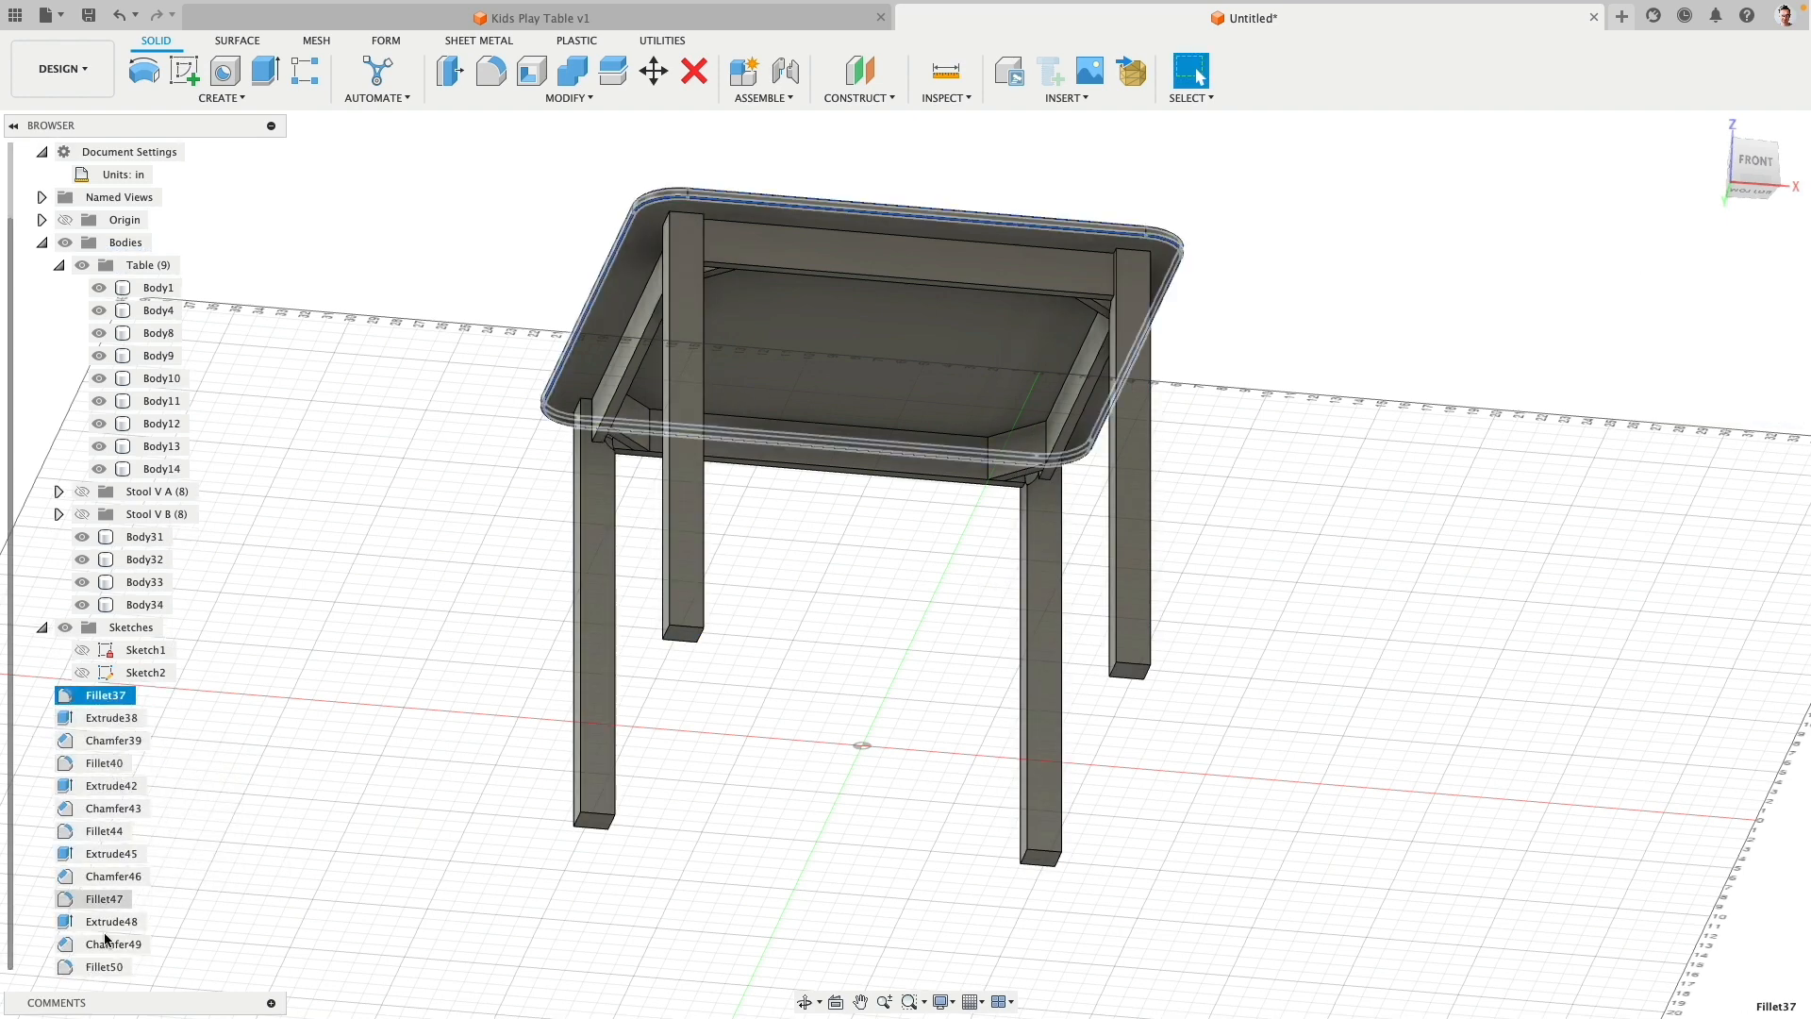
pyautogui.keyDown('shift'); pyautogui.click(104, 965); pyautogui.keyUp('shift')
pyautogui.rightClick(104, 966)
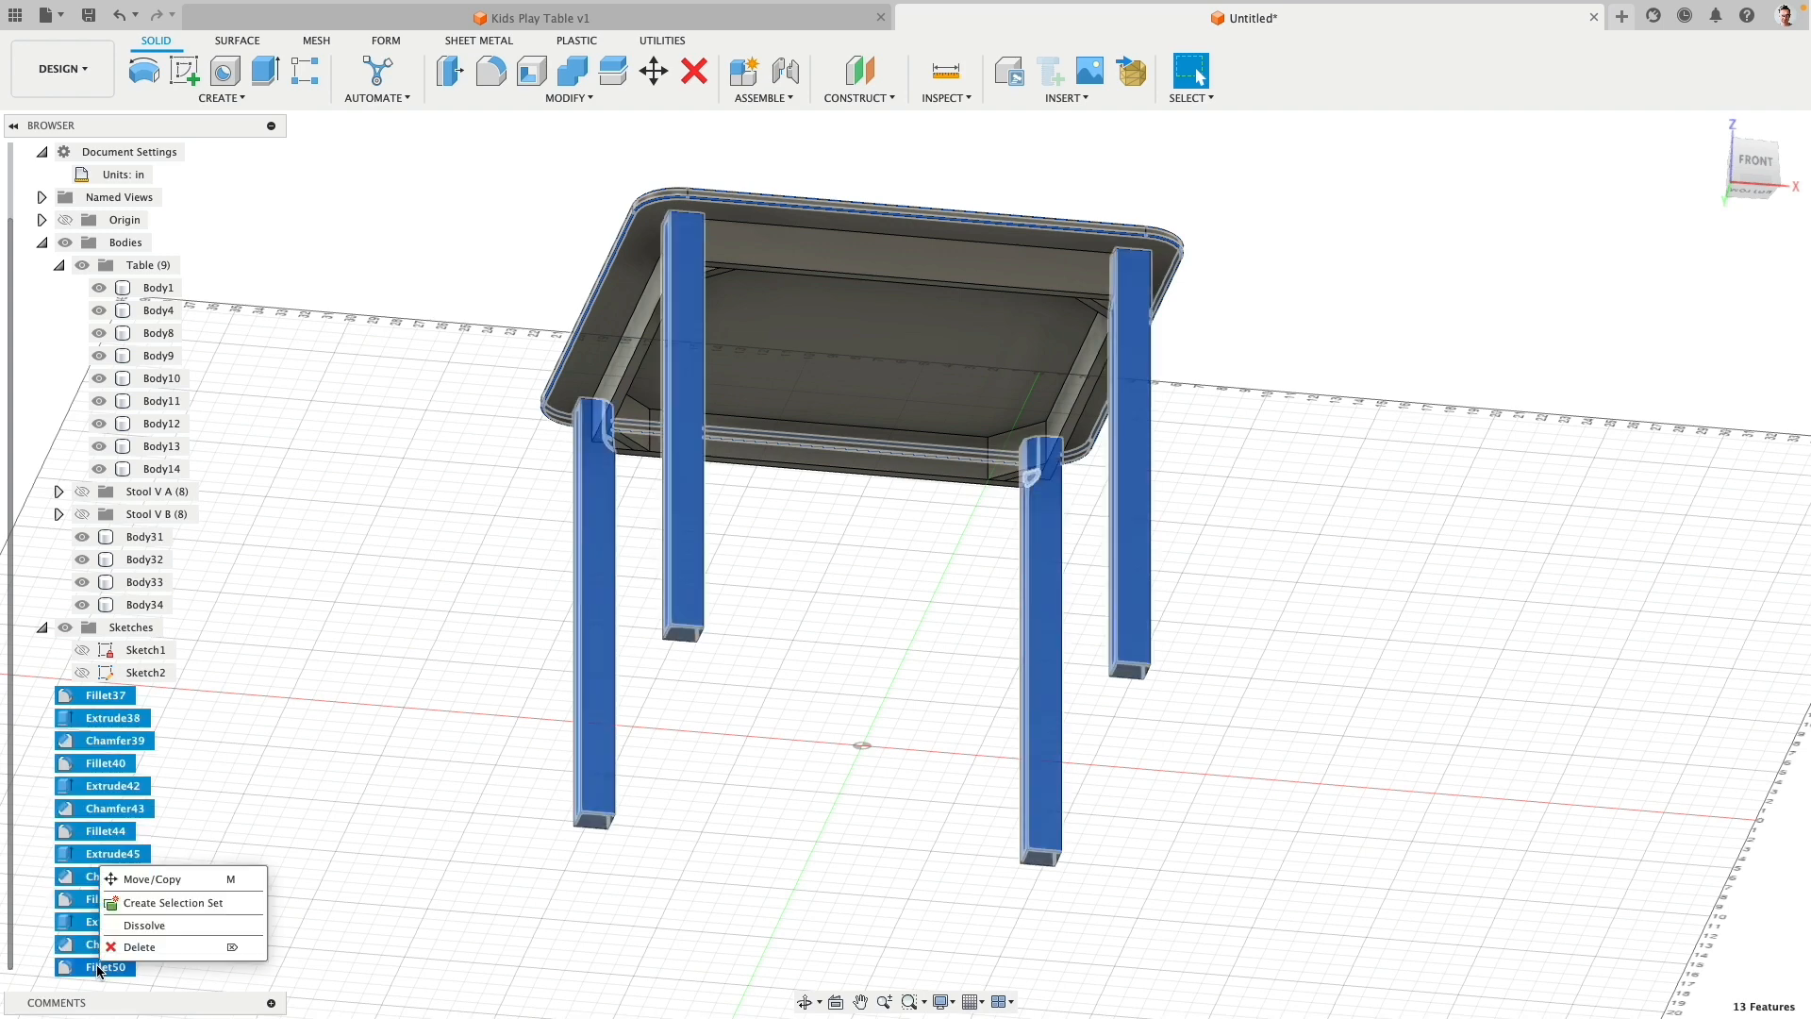
pyautogui.click(141, 926)
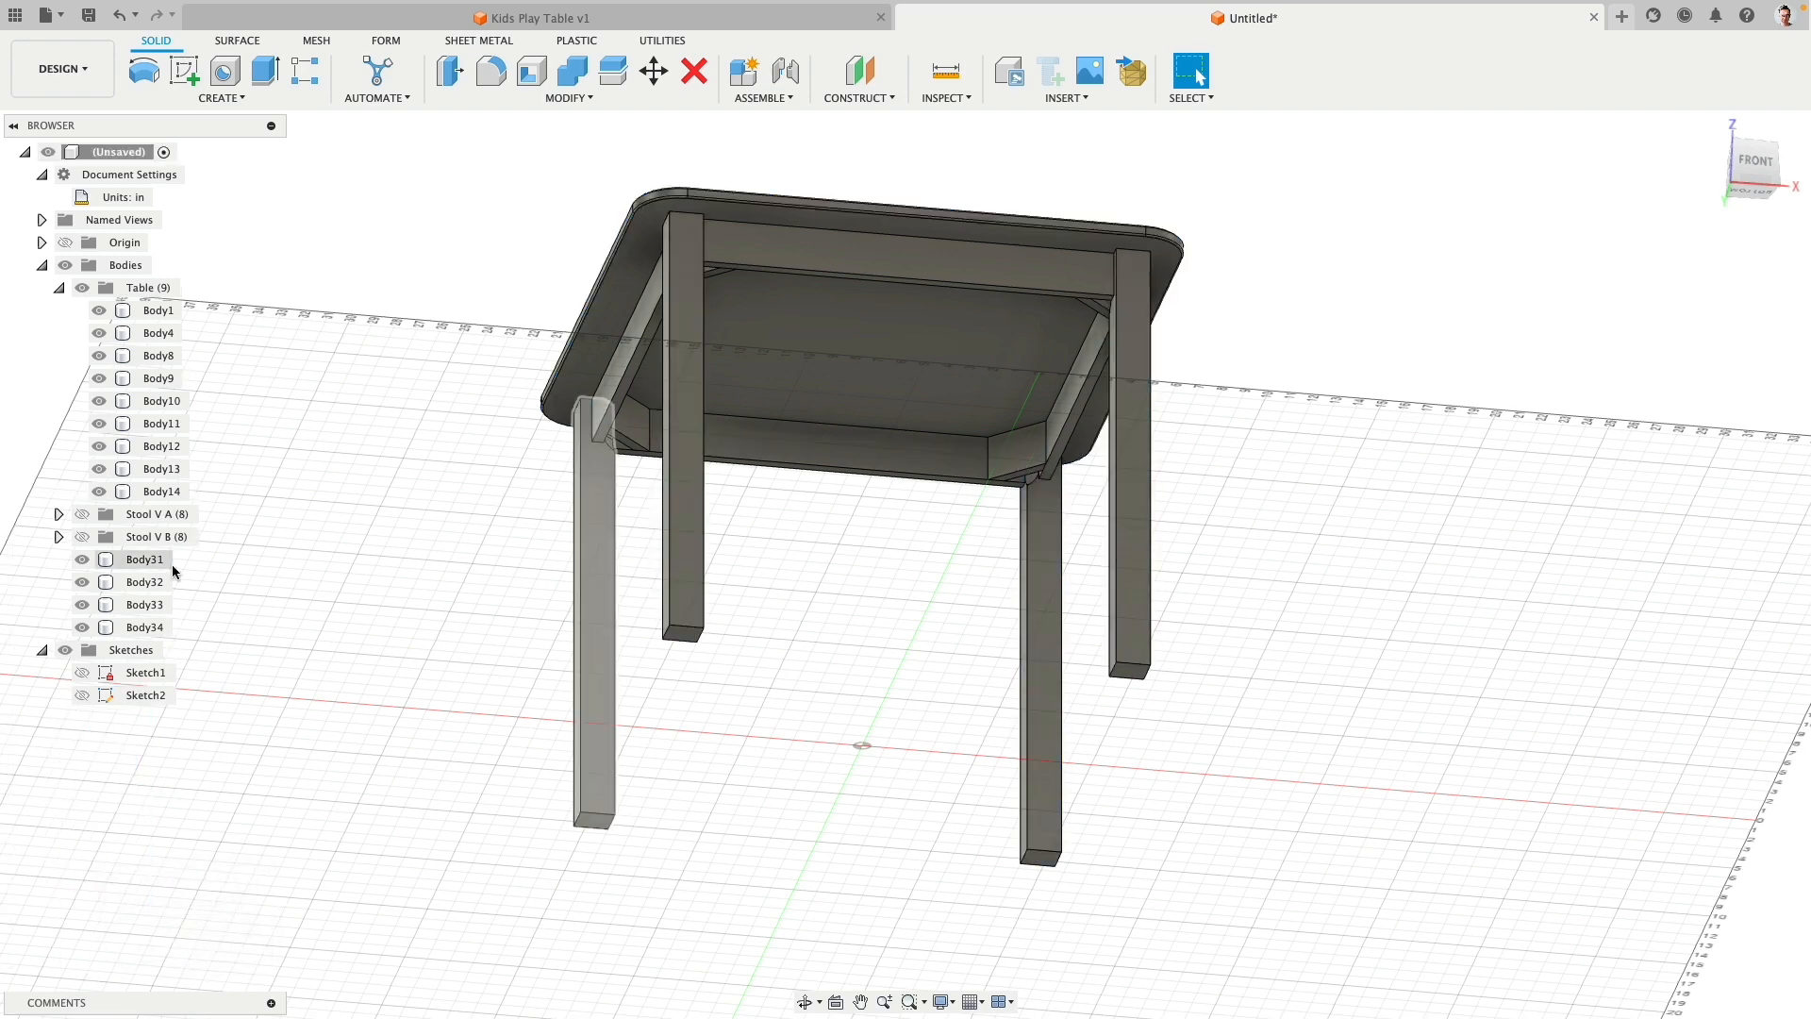
# Step: Move the four leg bodies, Body31 to Body34, into the Table group and collapse that group
pyautogui.click(160, 560)
pyautogui.keyDown('shift'); pyautogui.click(156, 627); pyautogui.keyUp('shift')
pyautogui.moveTo(151, 555); pyautogui.dragTo(144, 291)
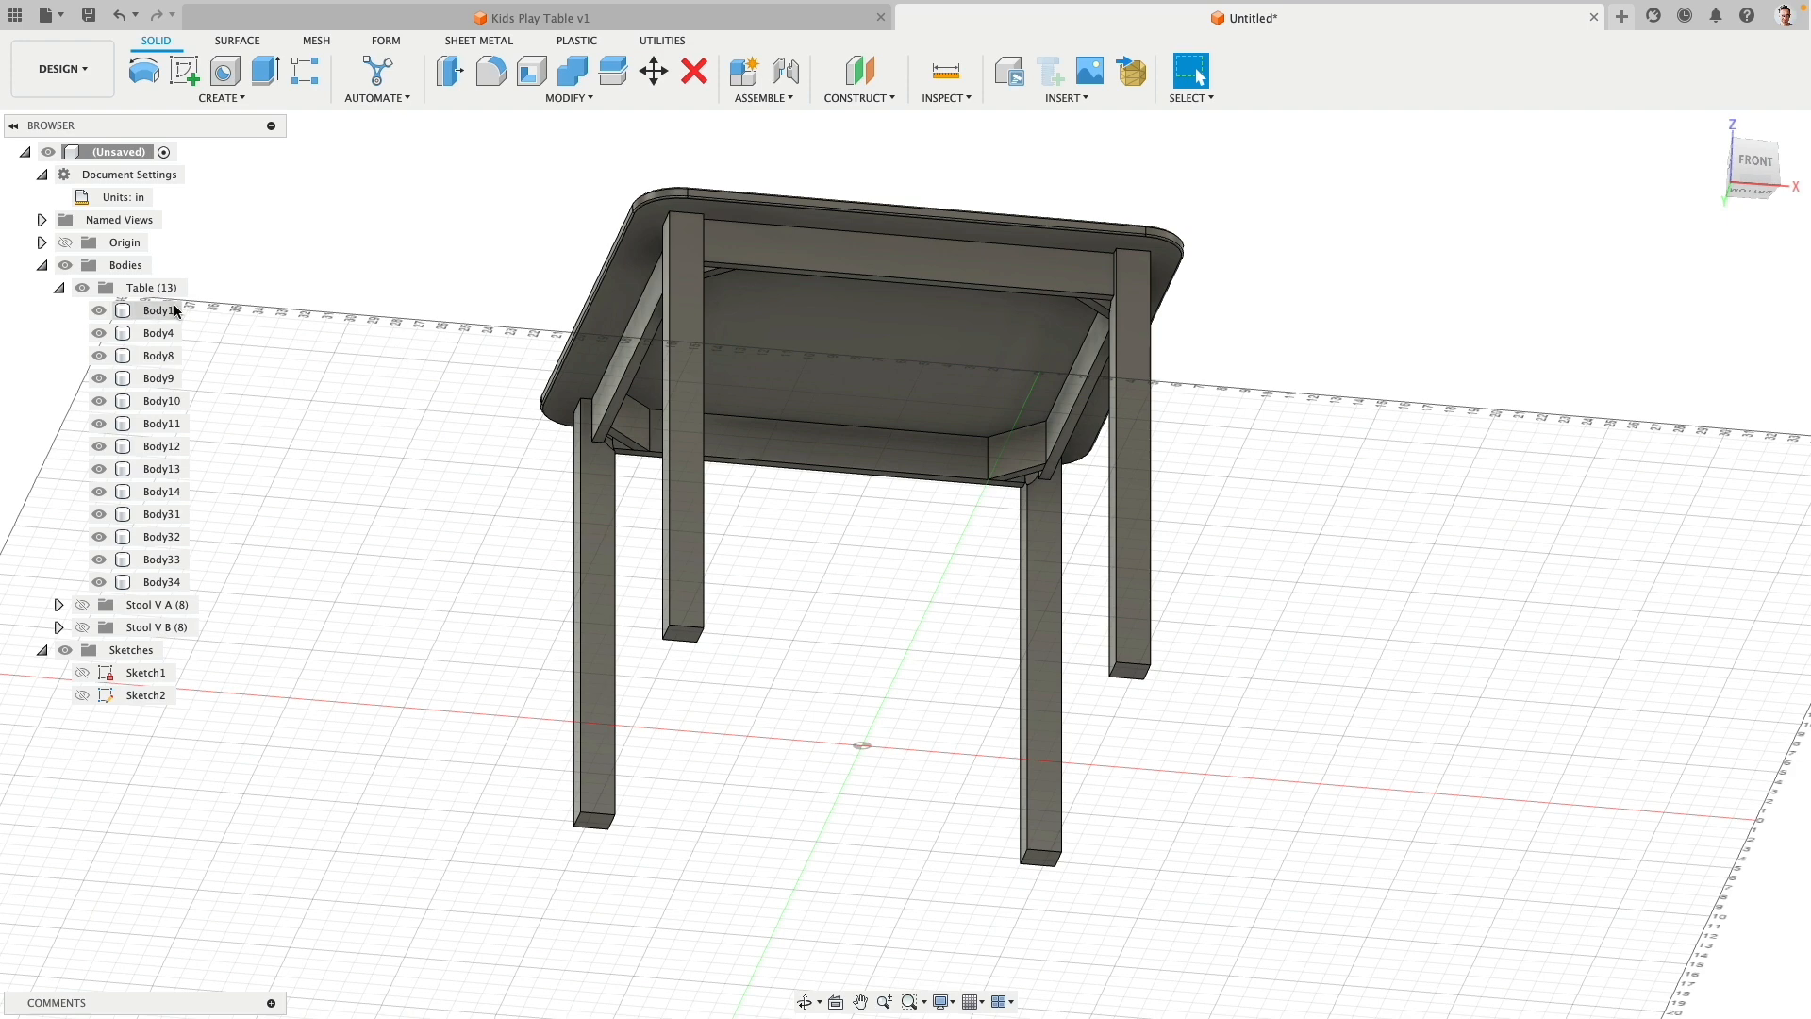
pyautogui.click(59, 288)
# Step: Hide the layout grid and show the Stool V A and Stool V B groups together with the table
pyautogui.click(982, 1002)
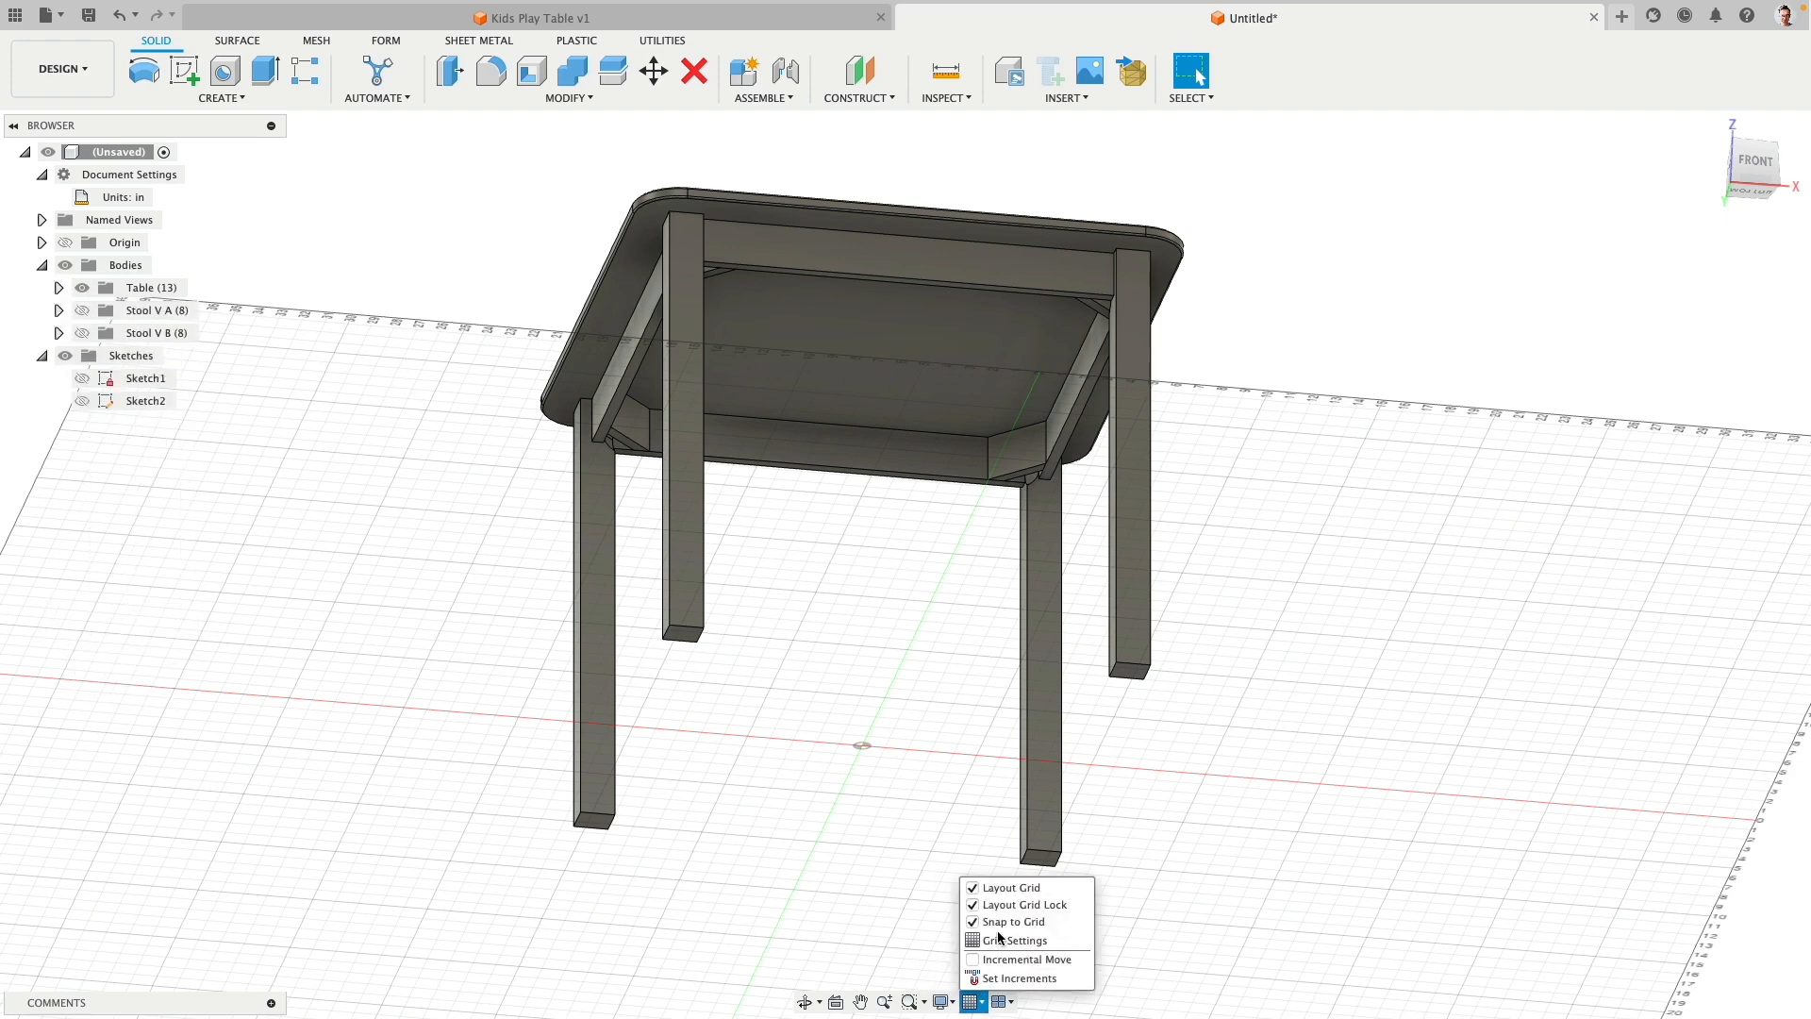
pyautogui.click(981, 887)
pyautogui.click(82, 311)
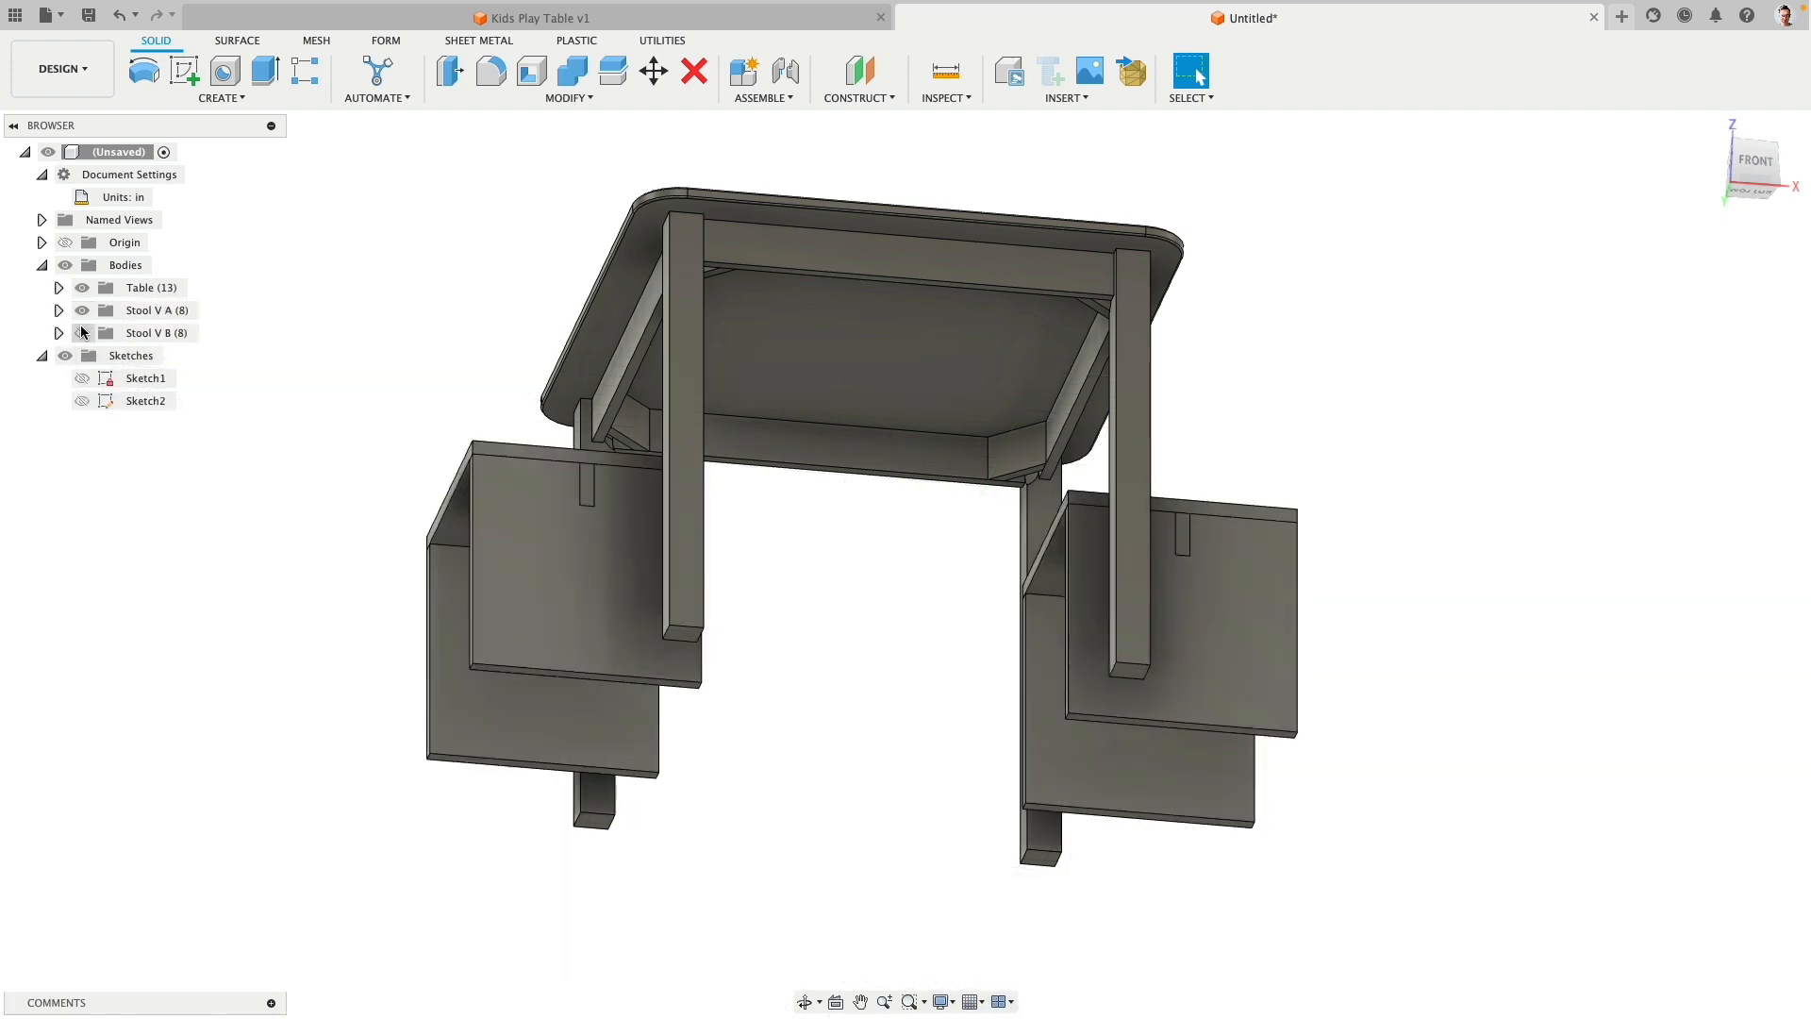
pyautogui.click(82, 333)
pyautogui.keyDown('shift'); pyautogui.moveTo(468, 302); pyautogui.dragTo(399, 385, button='middle'); pyautogui.keyUp('shift')
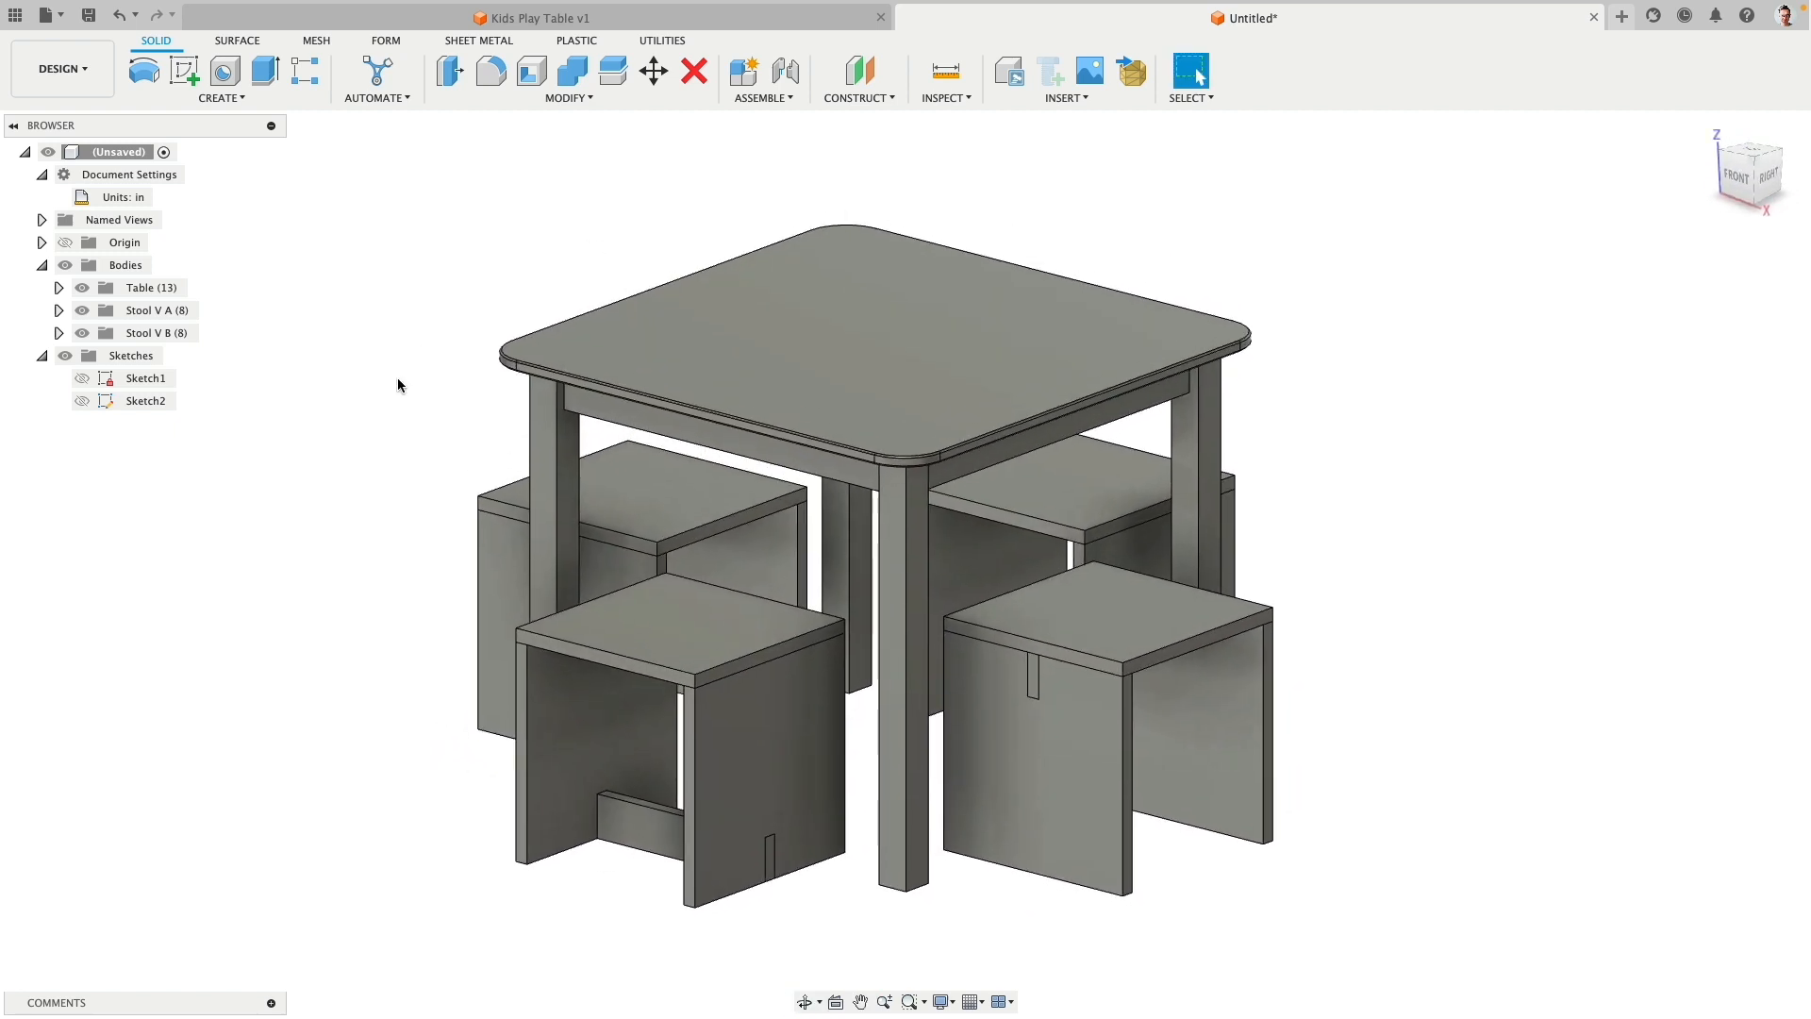